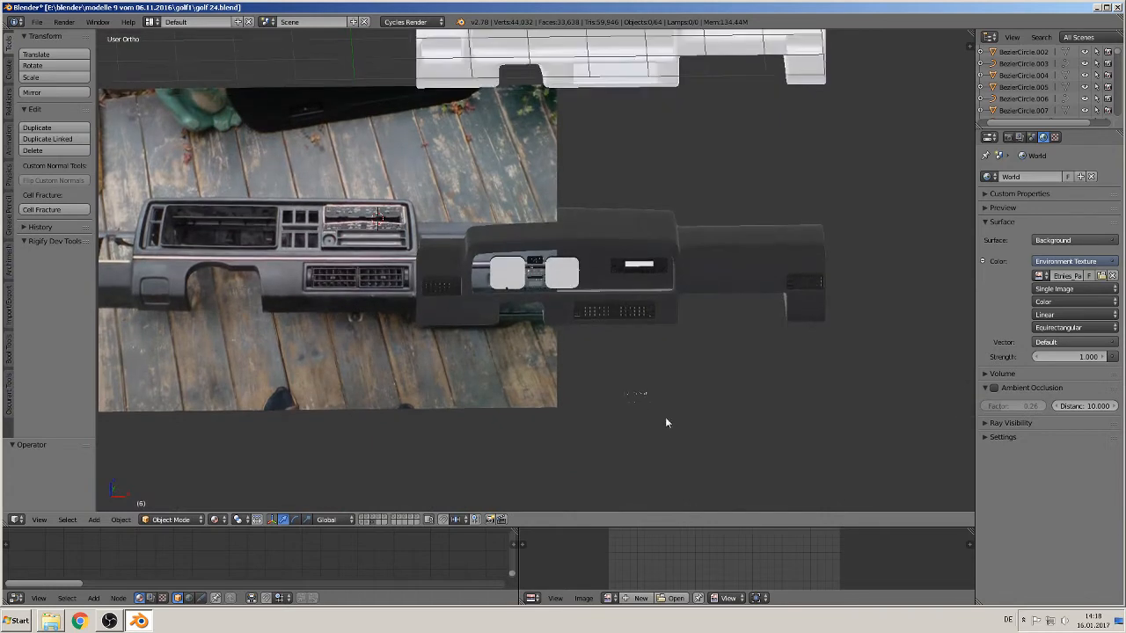
# Step: Select all the radio scale letters and numbers below the dashboard
pyautogui.rightClick(634, 394)
pyautogui.moveTo(633, 394); pyautogui.dragTo(698, 422, button='middle')
pyautogui.scroll(3, 698, 424)
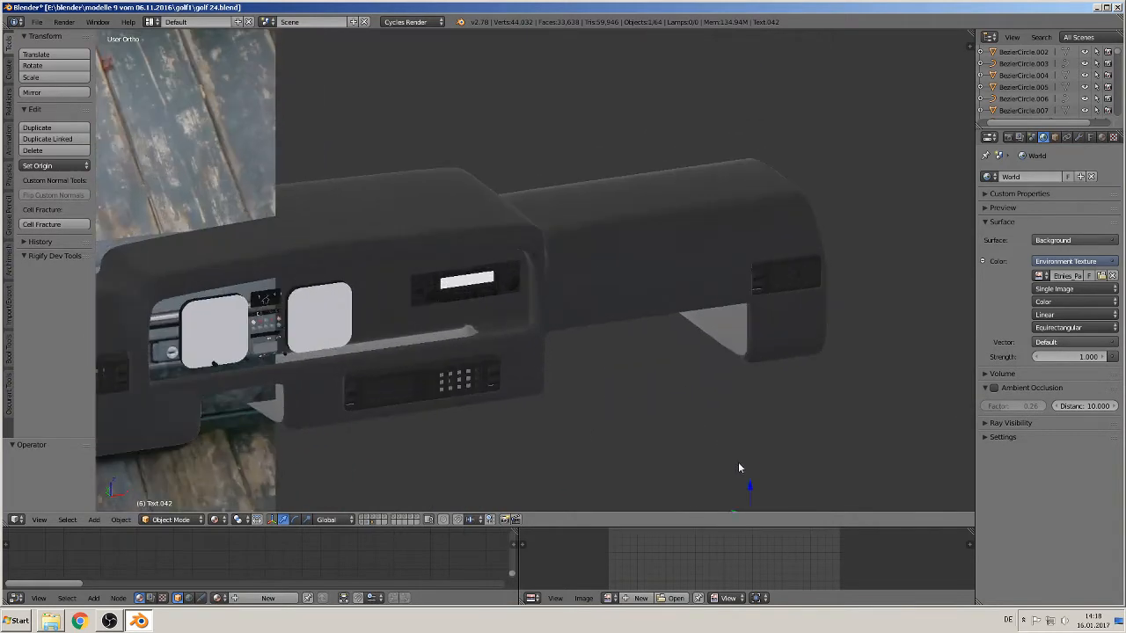
pyautogui.keyDown('shift'); pyautogui.moveTo(739, 466); pyautogui.dragTo(642, 231, button='middle'); pyautogui.keyUp('shift')
pyautogui.scroll(5, 659, 323)
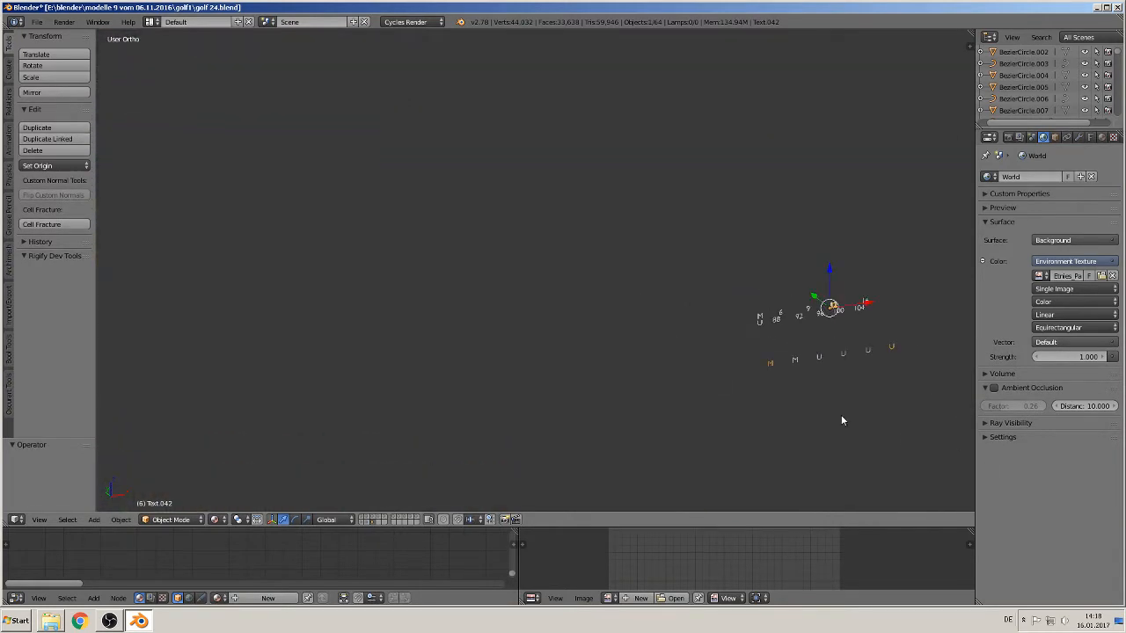
pyautogui.keyDown('shift'); pyautogui.moveTo(739, 370); pyautogui.dragTo(540, 387, button='middle'); pyautogui.keyUp('shift')
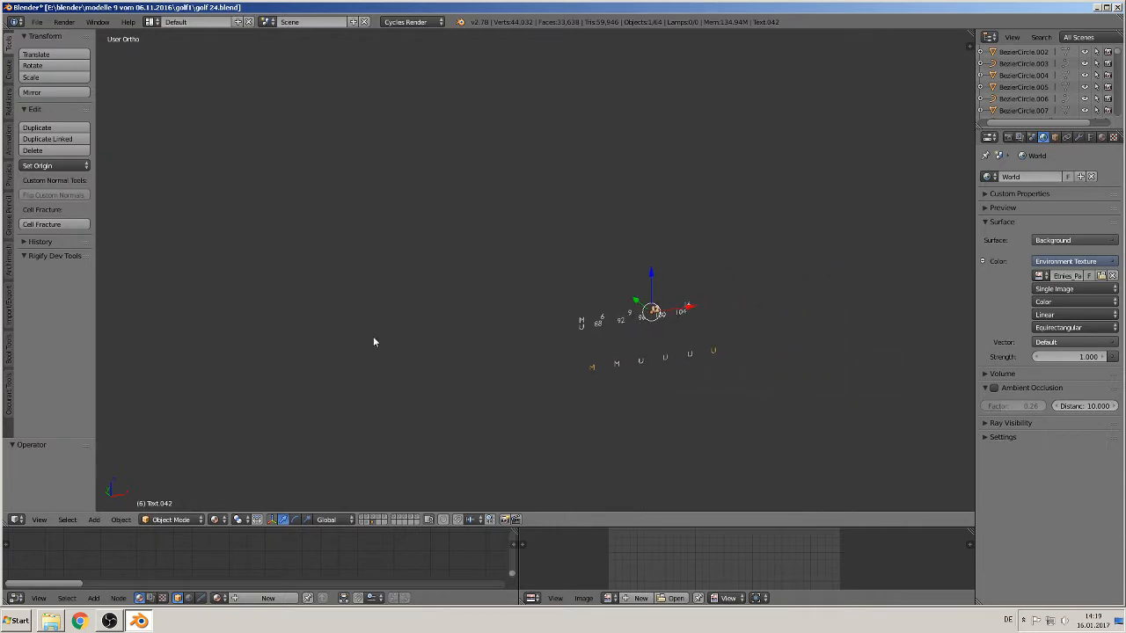
pyautogui.press('a')
pyautogui.press('b')
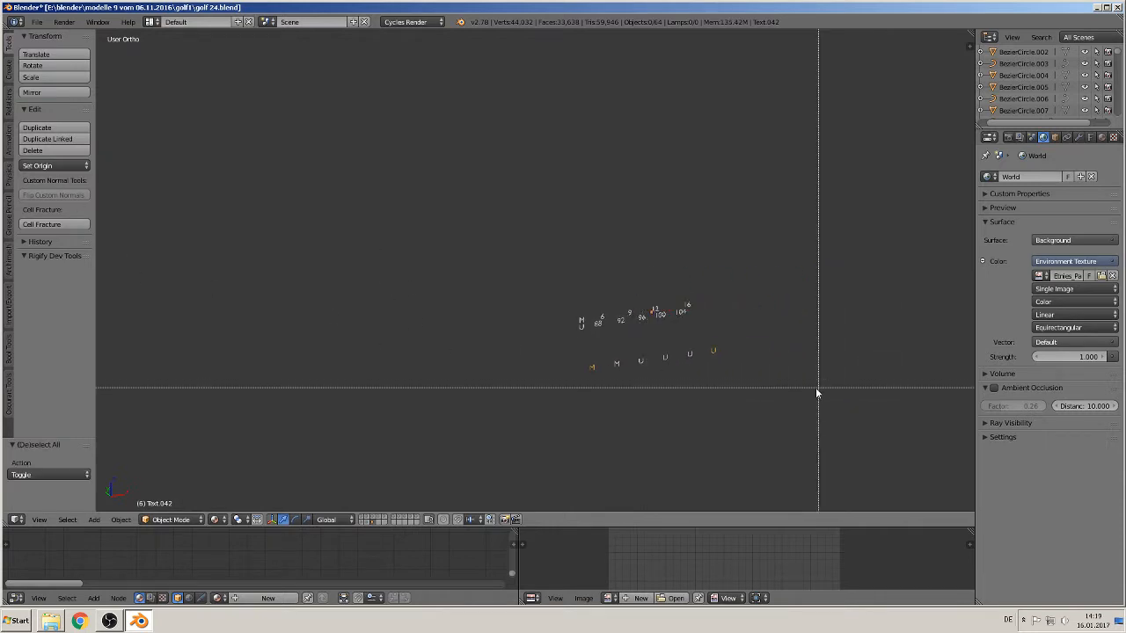
pyautogui.moveTo(786, 389); pyautogui.dragTo(476, 245)
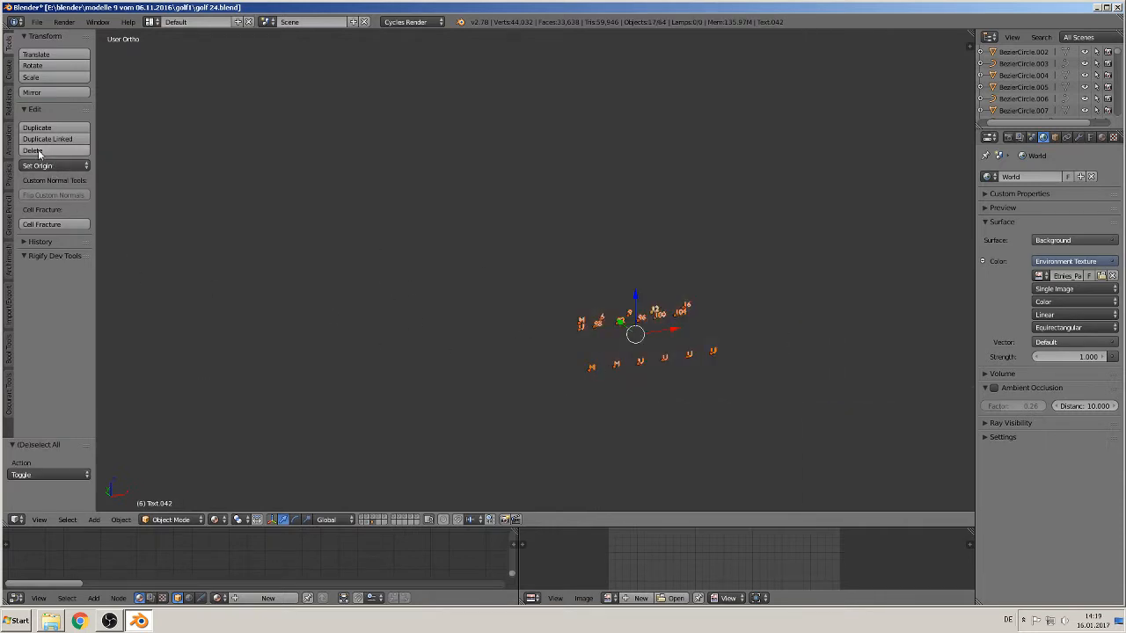
pyautogui.press('Tab')
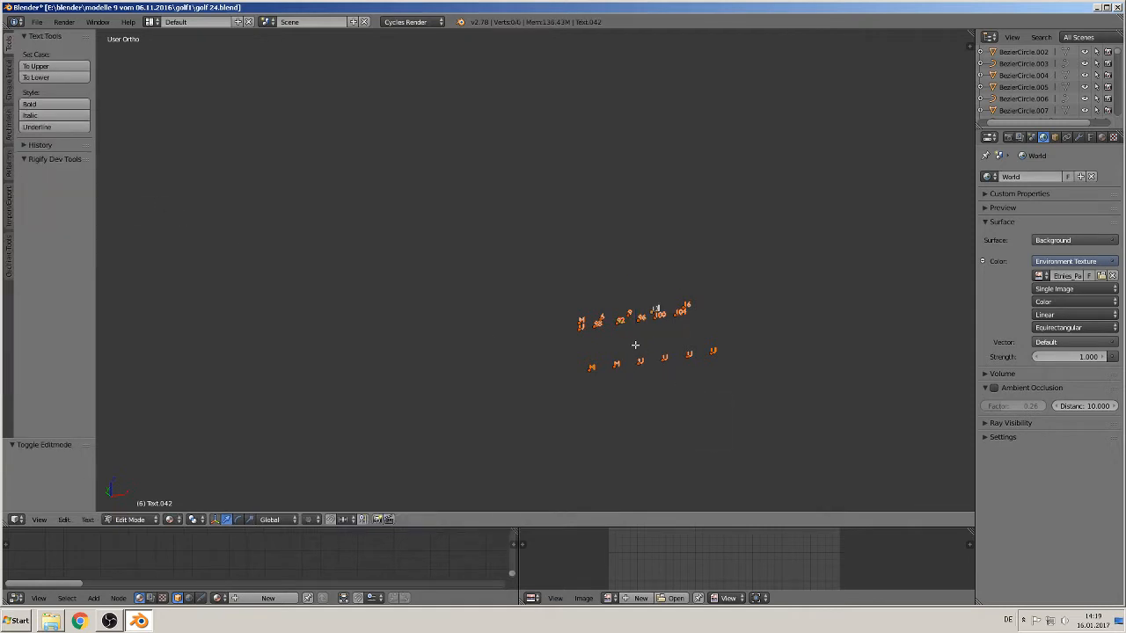
pyautogui.press('Tab')
# Step: Convert the M text object at the start of the upper label row to a mesh
pyautogui.scroll(4, 643, 371)
pyautogui.moveTo(666, 410); pyautogui.dragTo(604, 393, button='middle')
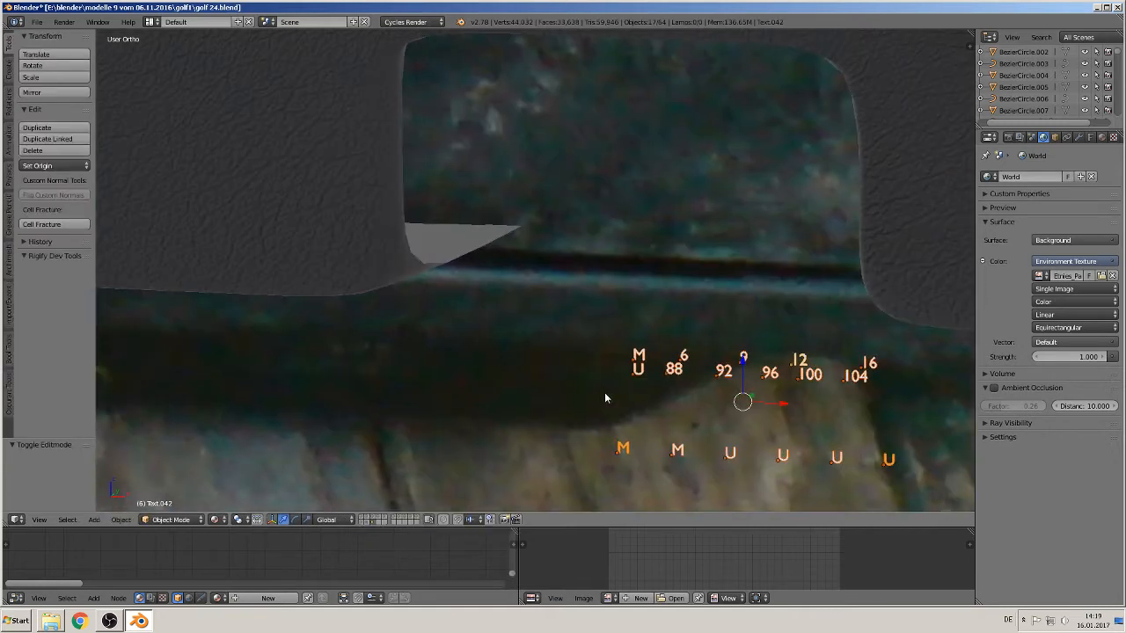
pyautogui.keyDown('shift'); pyautogui.moveTo(667, 414); pyautogui.dragTo(528, 339, button='middle'); pyautogui.keyUp('shift')
pyautogui.scroll(1, 529, 342)
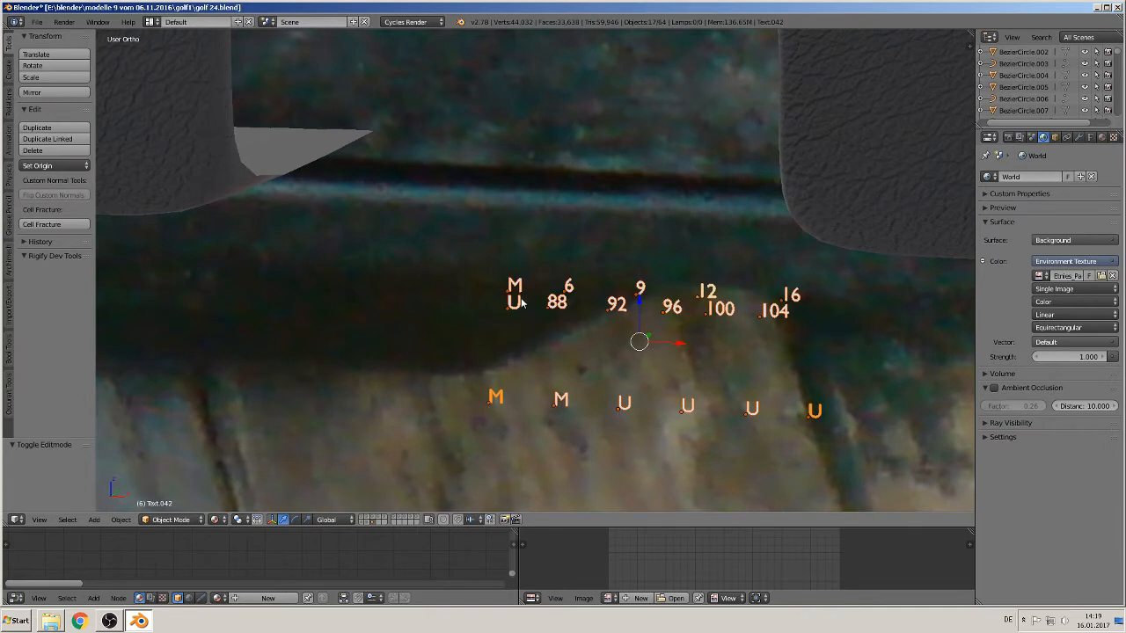
pyautogui.rightClick(520, 296)
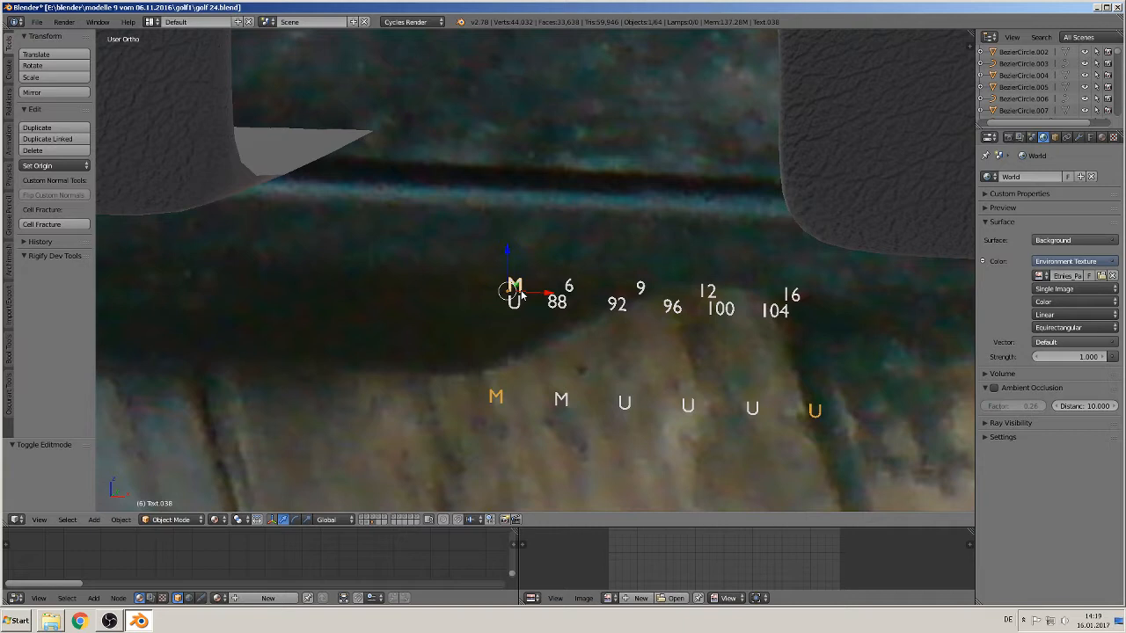
pyautogui.hotkey('alt', 'c')
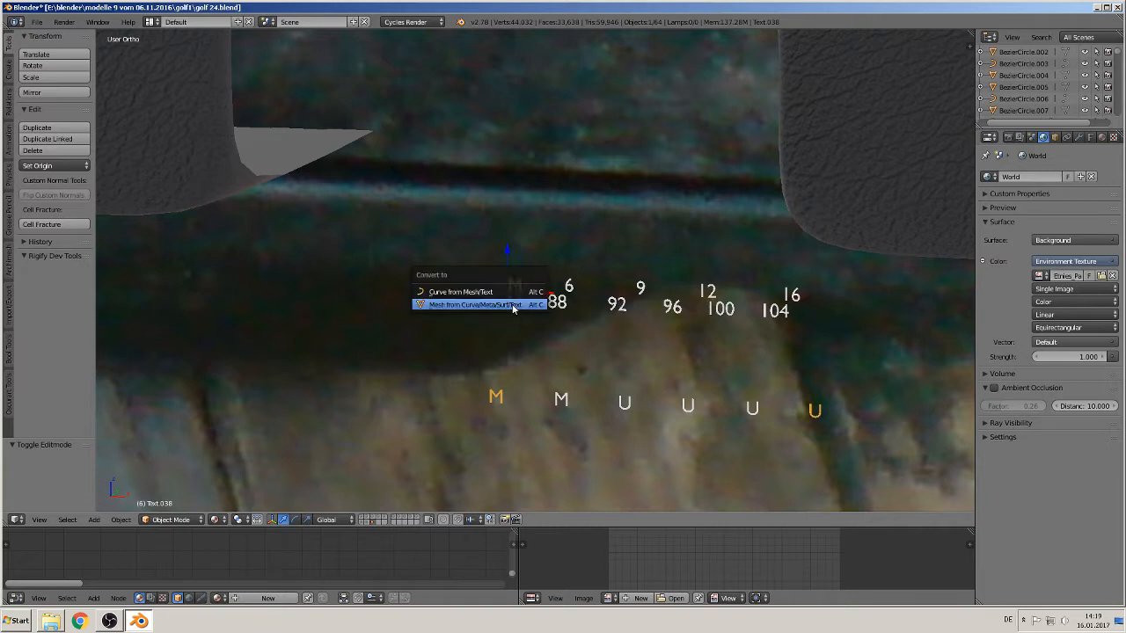
pyautogui.click(511, 308)
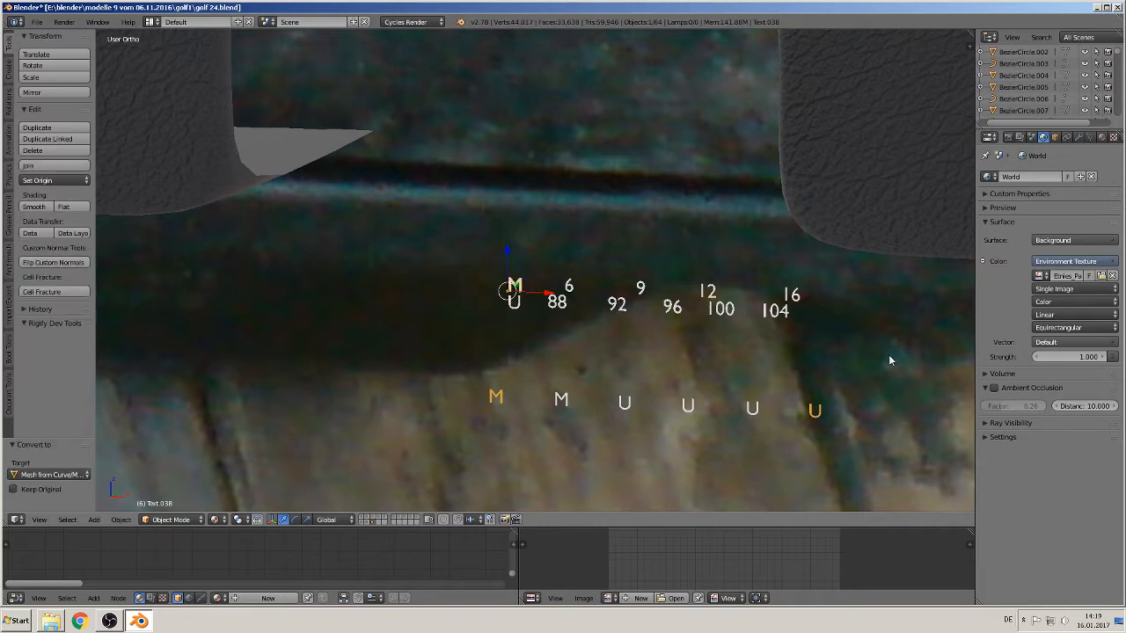
# Step: Start the Screencast Keys display for the 3D view
pyautogui.press('n')
pyautogui.click(906, 498)
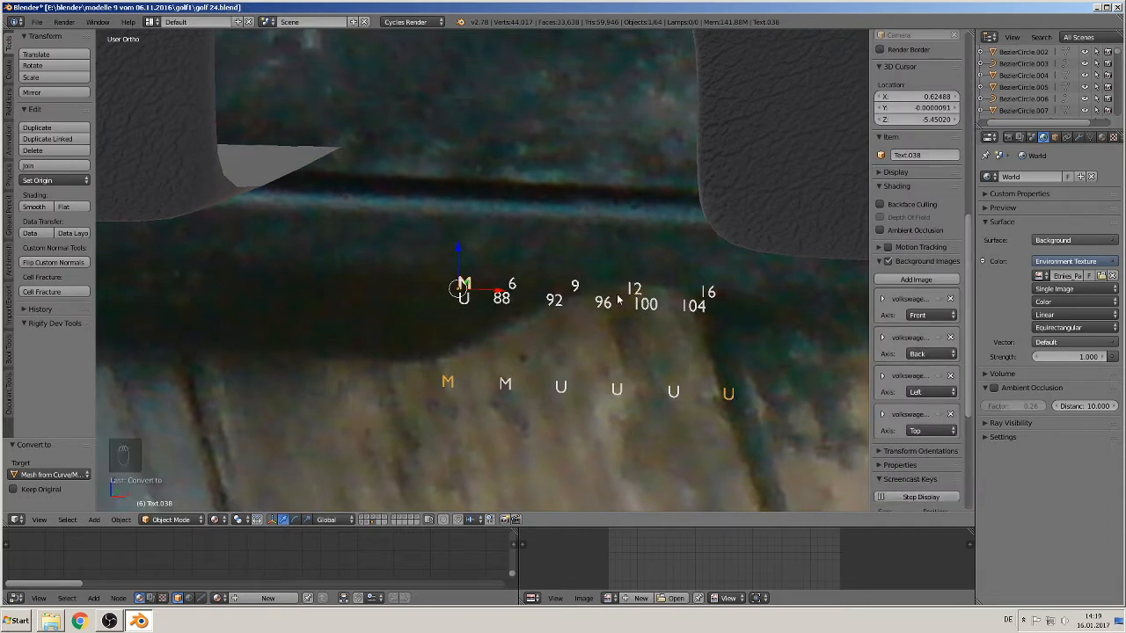
pyautogui.press('n')
pyautogui.press('n')
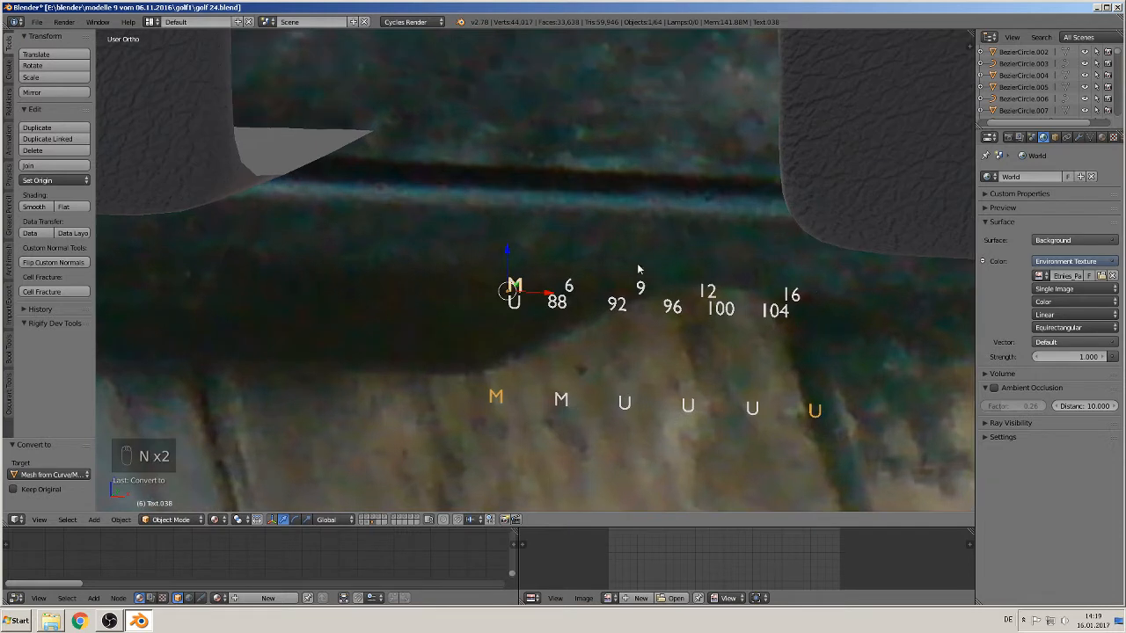
# Step: Convert the 6 and 9 text objects in the upper row to meshes
pyautogui.rightClick(578, 284)
pyautogui.rightClick(572, 285)
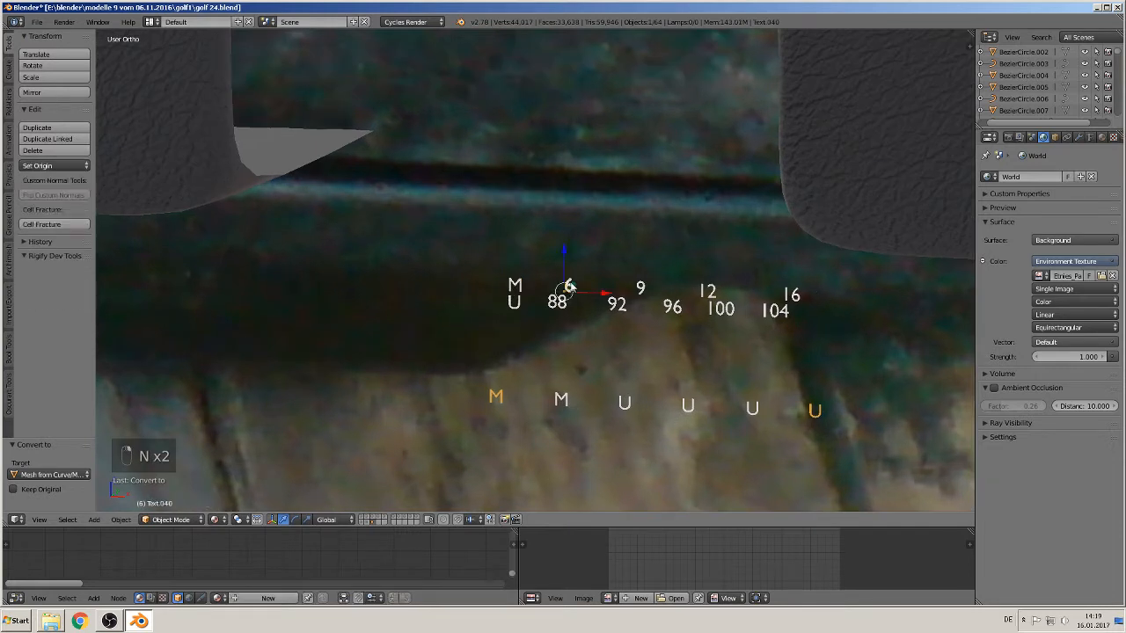
pyautogui.hotkey('alt', 'c')
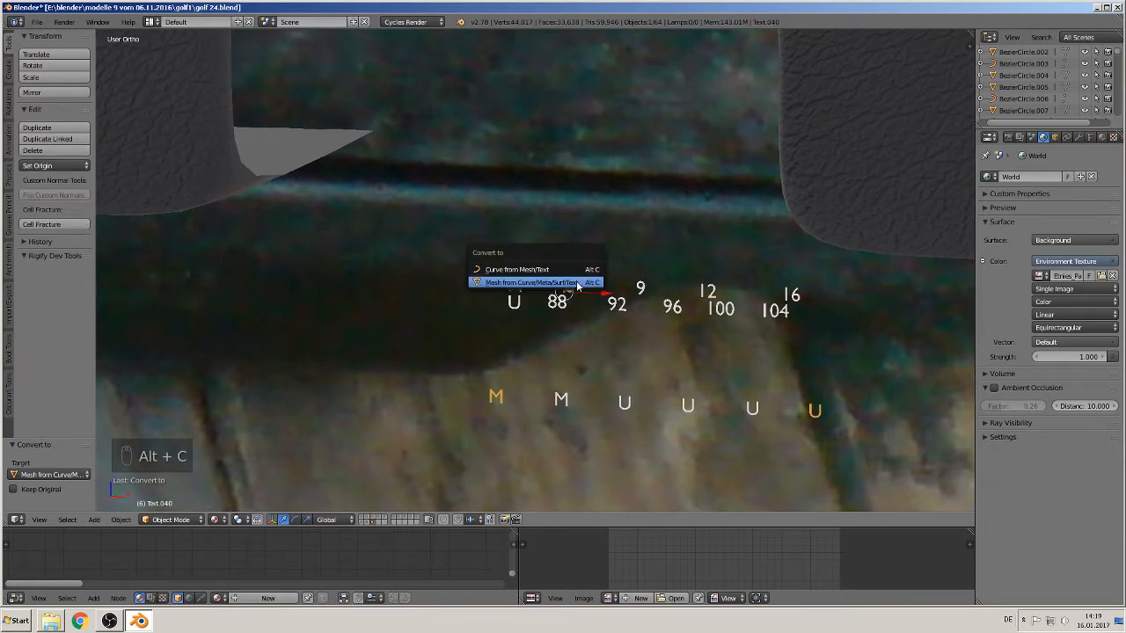
pyautogui.click(576, 282)
pyautogui.rightClick(641, 287)
pyautogui.hotkey('alt', 'c')
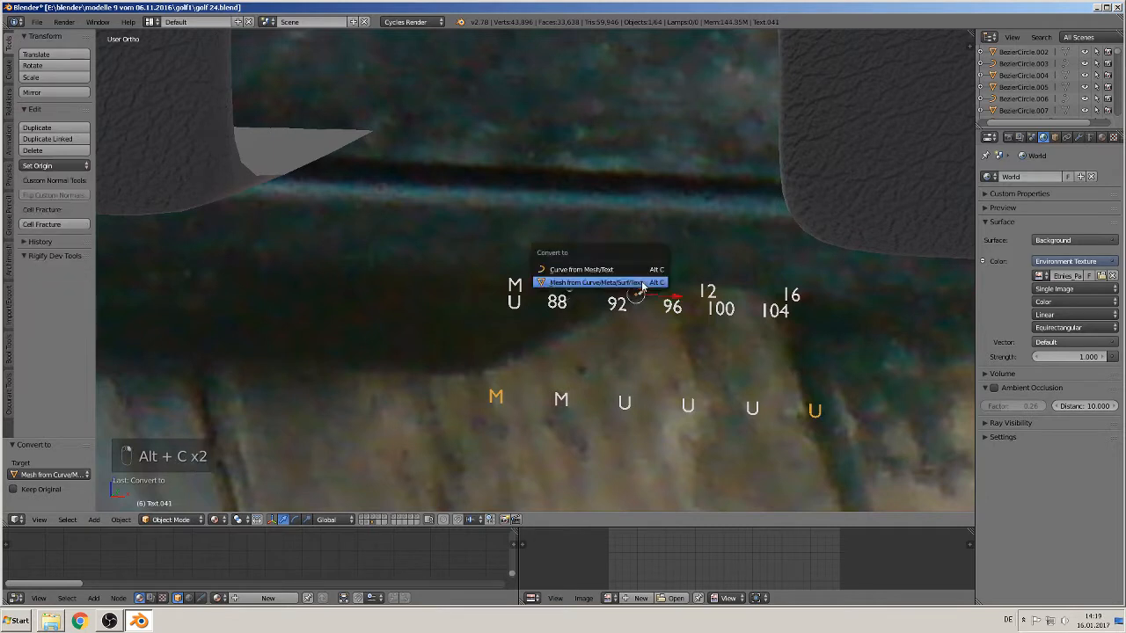
pyautogui.click(641, 284)
# Step: Convert the 12 and 16 text objects in the upper row to meshes
pyautogui.rightClick(708, 291)
pyautogui.hotkey('alt', 'c')
pyautogui.click(708, 291)
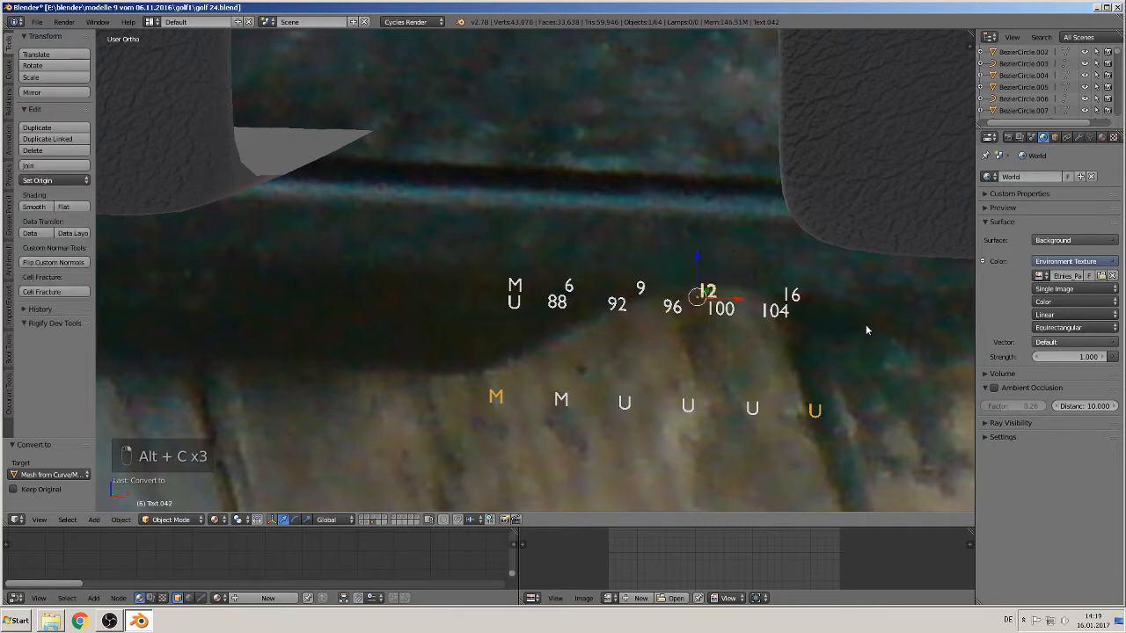
pyautogui.rightClick(795, 303)
pyautogui.hotkey('alt', 'c')
pyautogui.click(795, 300)
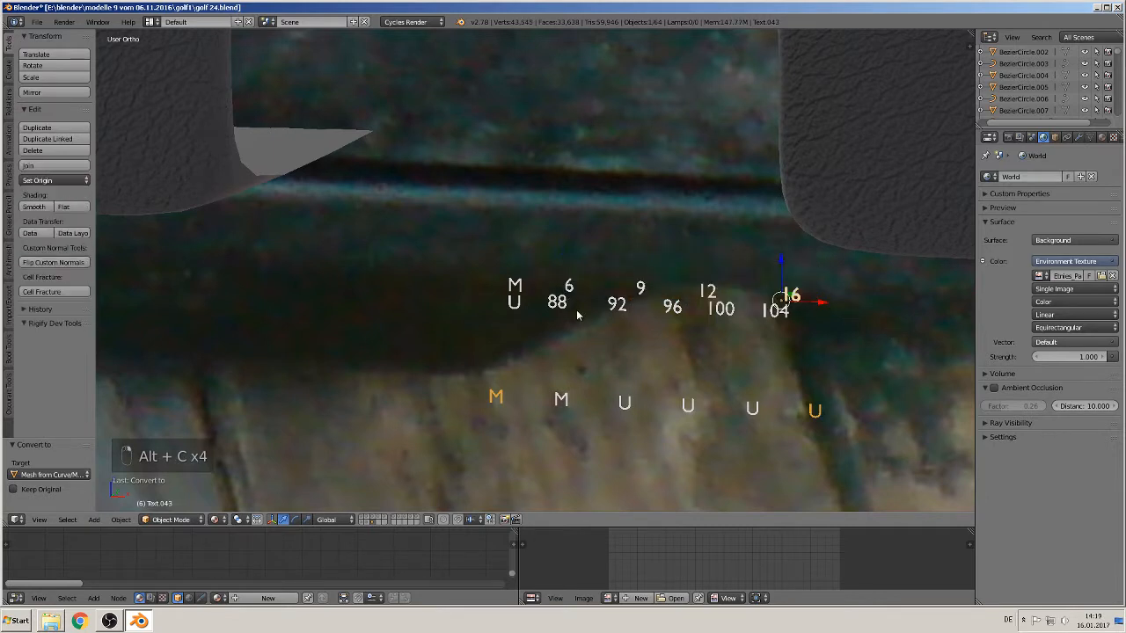
# Step: Convert the U, 88 and 92 text objects in the second row to meshes
pyautogui.rightClick(515, 304)
pyautogui.hotkey('alt', 'c')
pyautogui.click(517, 304)
pyautogui.rightClick(556, 303)
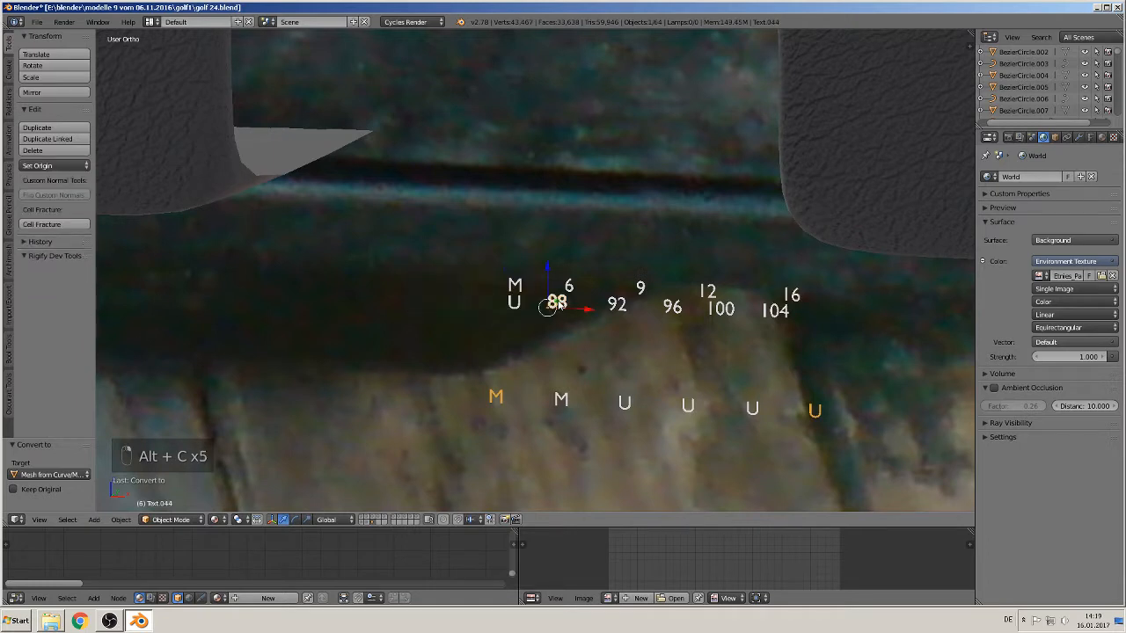
pyautogui.hotkey('alt', 'c')
pyautogui.click(557, 303)
pyautogui.rightClick(615, 304)
pyautogui.hotkey('alt', 'c')
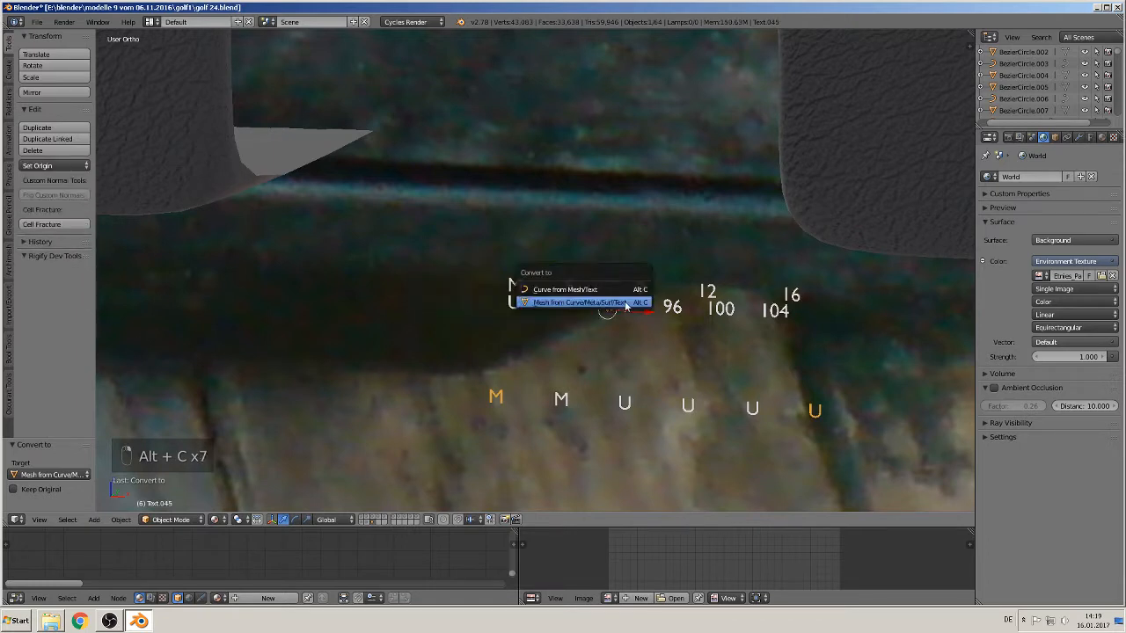
pyautogui.click(620, 304)
# Step: Convert the 96, 100 and 104 text objects in the second row to meshes
pyautogui.rightClick(686, 308)
pyautogui.hotkey('alt', 'c')
pyautogui.click(683, 310)
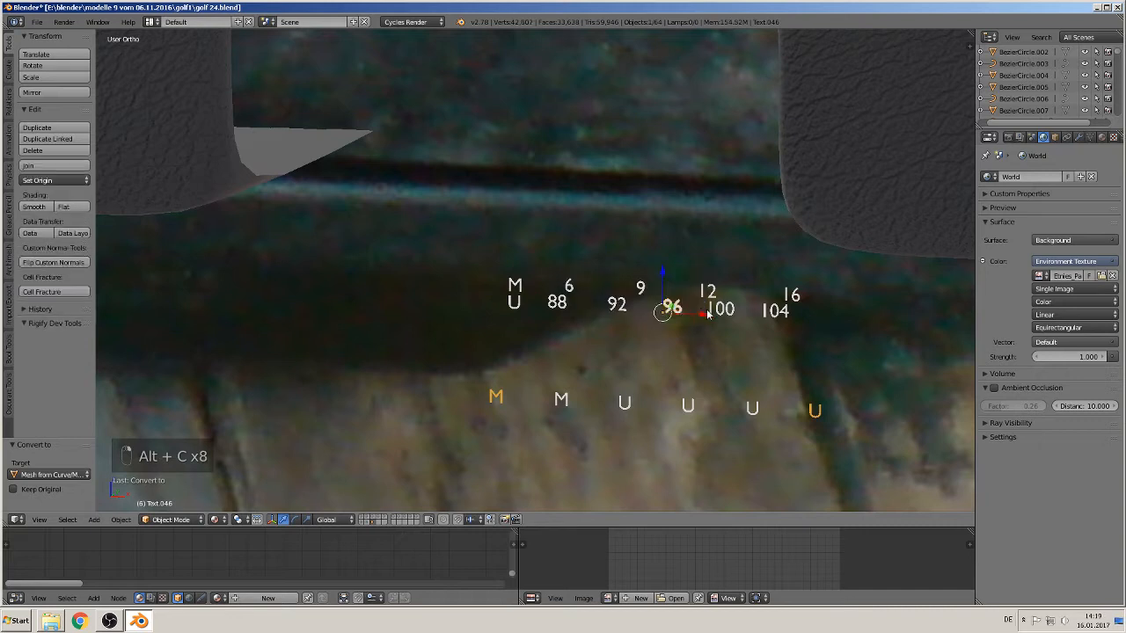
pyautogui.rightClick(713, 313)
pyautogui.hotkey('alt', 'c')
pyautogui.click(715, 310)
pyautogui.rightClick(767, 313)
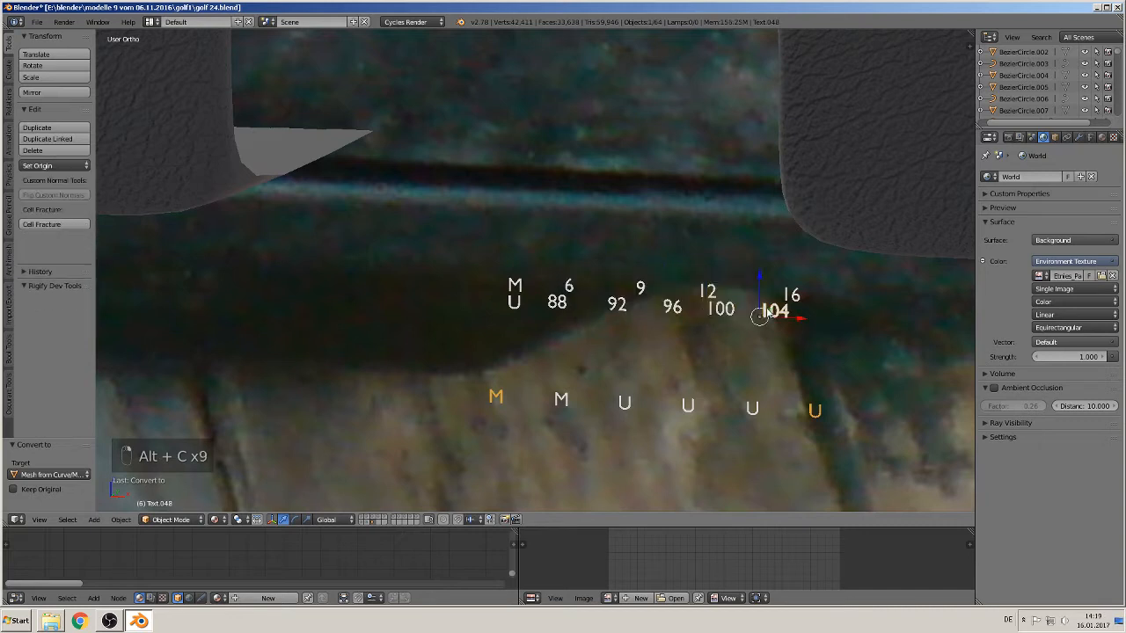
pyautogui.hotkey('alt', 'c')
pyautogui.click(767, 311)
# Step: Convert the two M text objects in the lowest row to meshes
pyautogui.rightClick(496, 399)
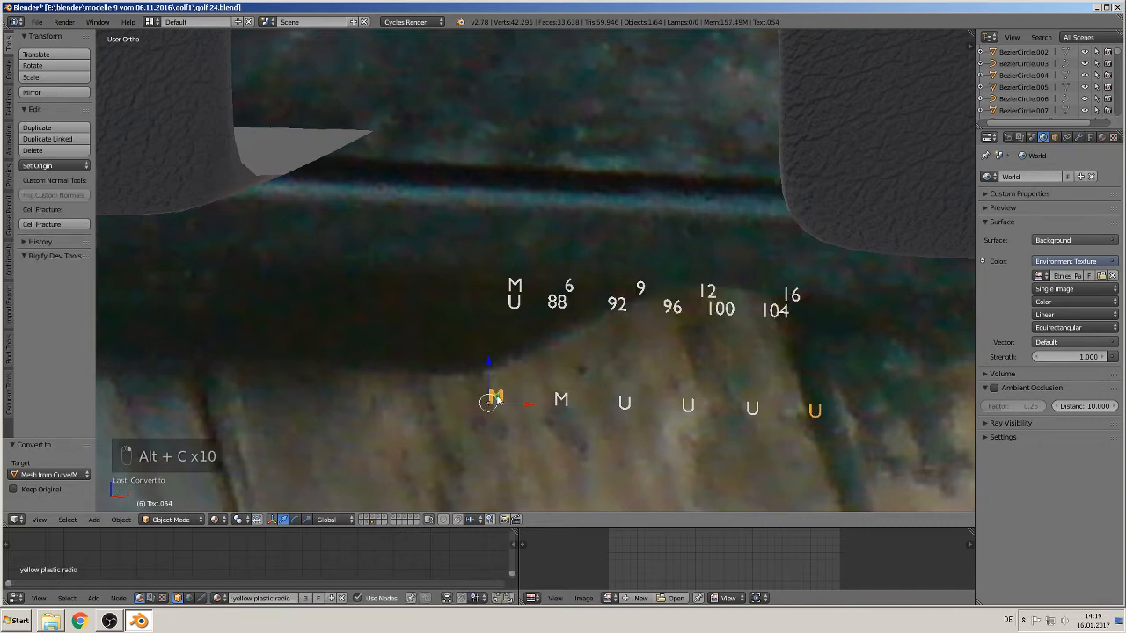
pyautogui.hotkey('alt', 'c')
pyautogui.click(496, 399)
pyautogui.rightClick(560, 401)
pyautogui.hotkey('alt', 'c')
pyautogui.click(560, 403)
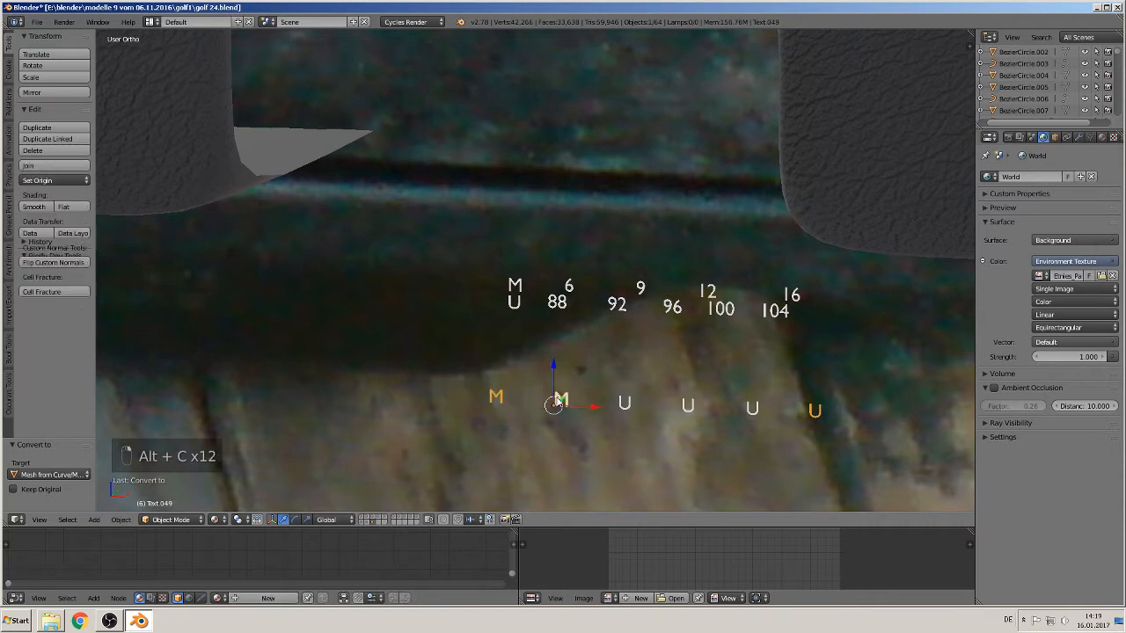
# Step: Convert the first two U text objects in the lowest row to meshes
pyautogui.rightClick(621, 405)
pyautogui.hotkey('alt', 'c')
pyautogui.click(617, 404)
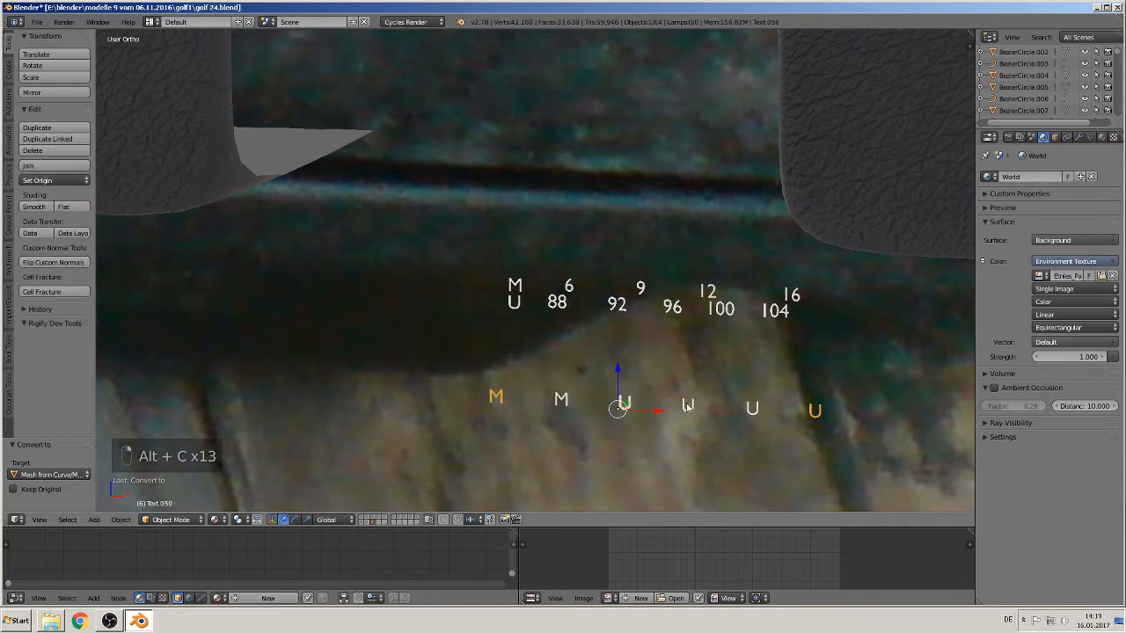
pyautogui.rightClick(686, 406)
pyautogui.hotkey('alt', 'c')
pyautogui.click(684, 404)
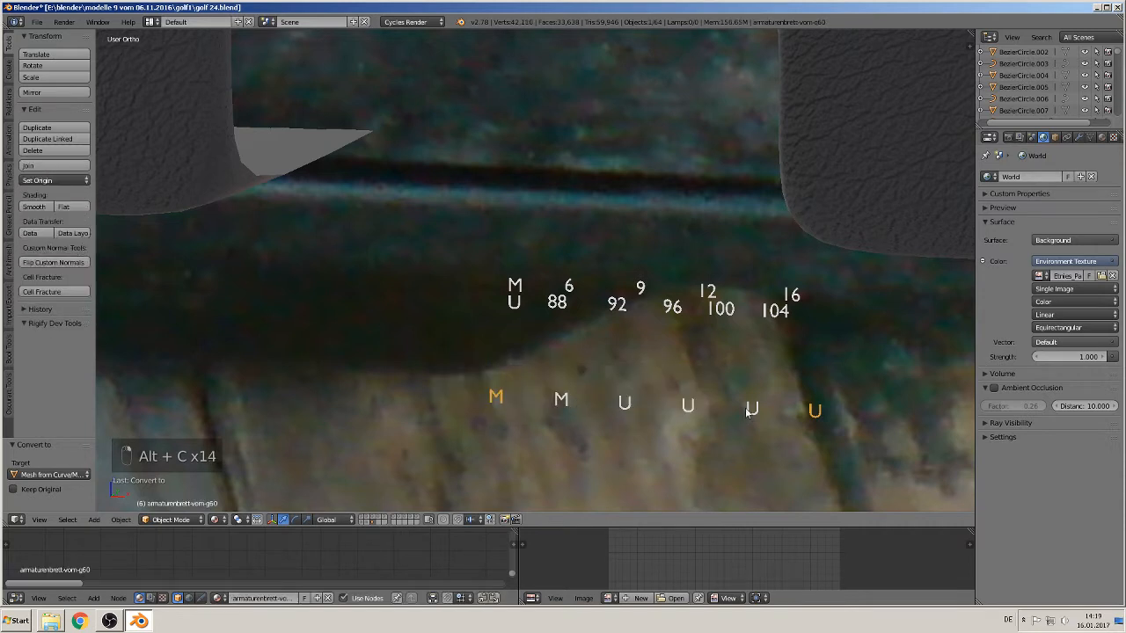
# Step: Convert the last two U text objects in the lowest row, including the yellow one, to meshes
pyautogui.rightClick(748, 409)
pyautogui.hotkey('alt', 'c')
pyautogui.click(746, 407)
pyautogui.rightClick(812, 413)
pyautogui.hotkey('alt', 'c')
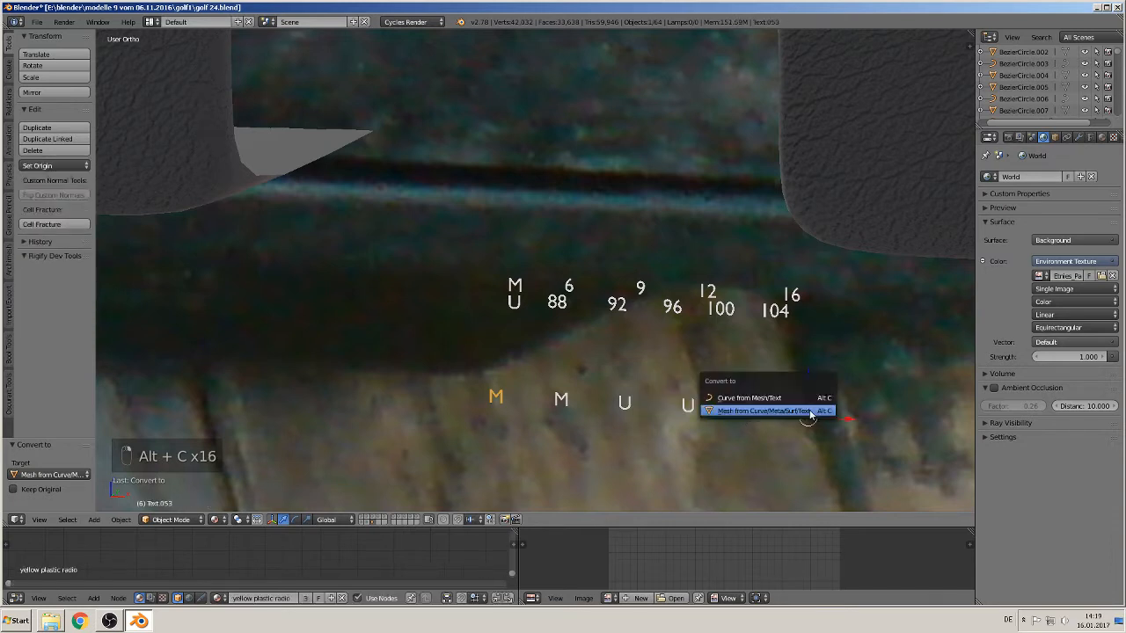
pyautogui.click(811, 411)
# Step: Clear the selection and select all three rows of converted label meshes together
pyautogui.scroll(-3, 767, 419)
pyautogui.scroll(2, 744, 411)
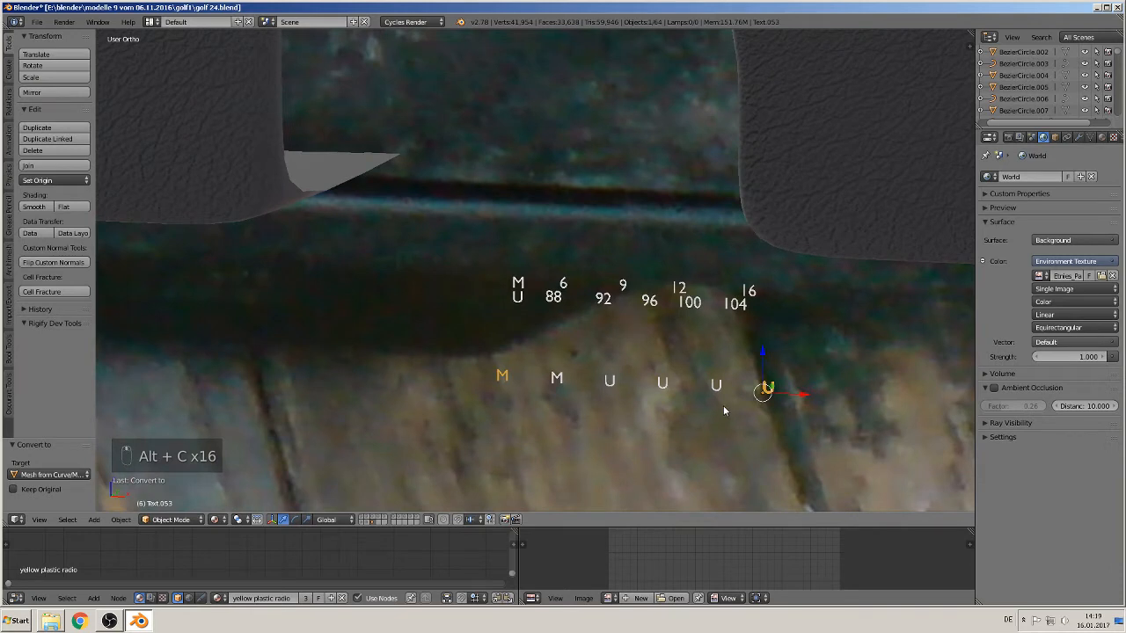
pyautogui.press('a')
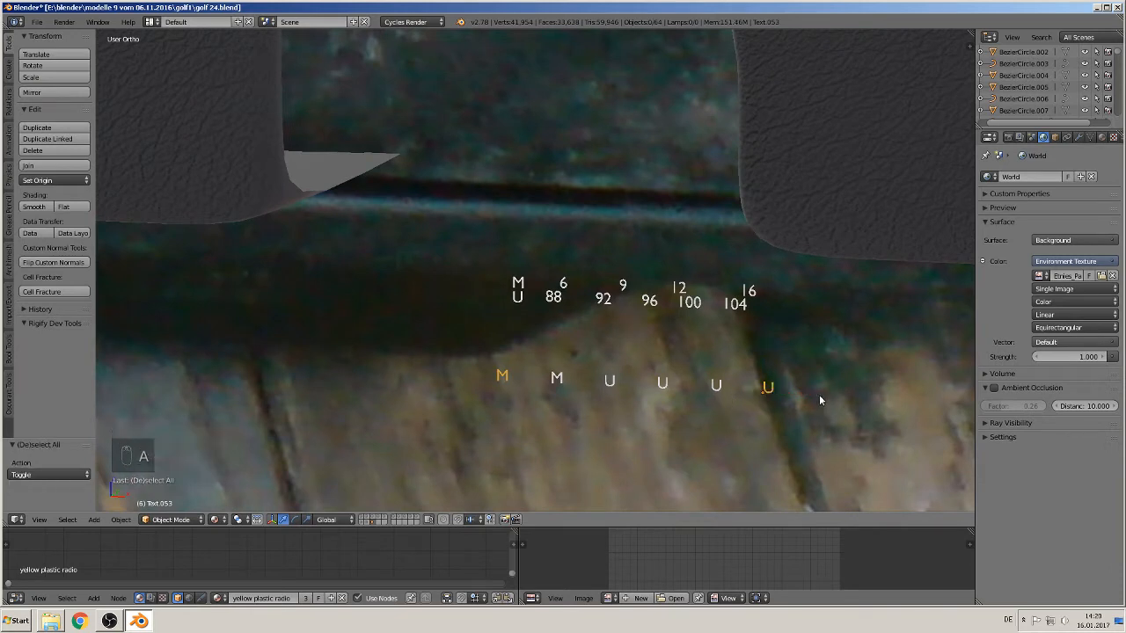
pyautogui.press('b')
pyautogui.moveTo(809, 401); pyautogui.dragTo(443, 246)
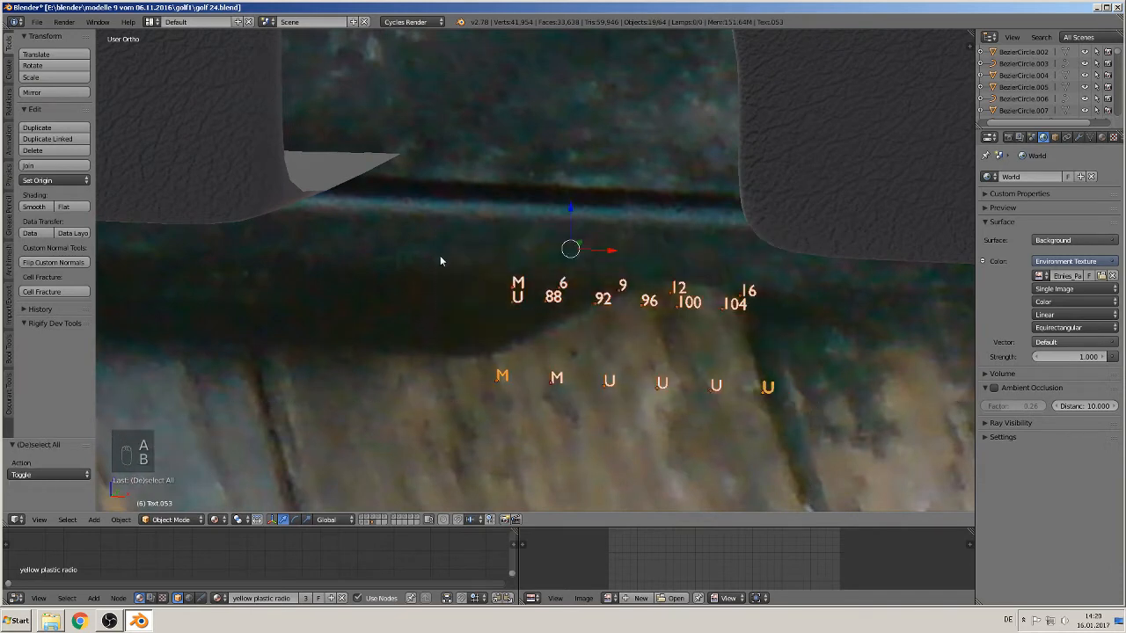
# Step: Try joining the selected label meshes into one object, and undo the join
pyautogui.click(26, 165)
pyautogui.scroll(-3, 429, 305)
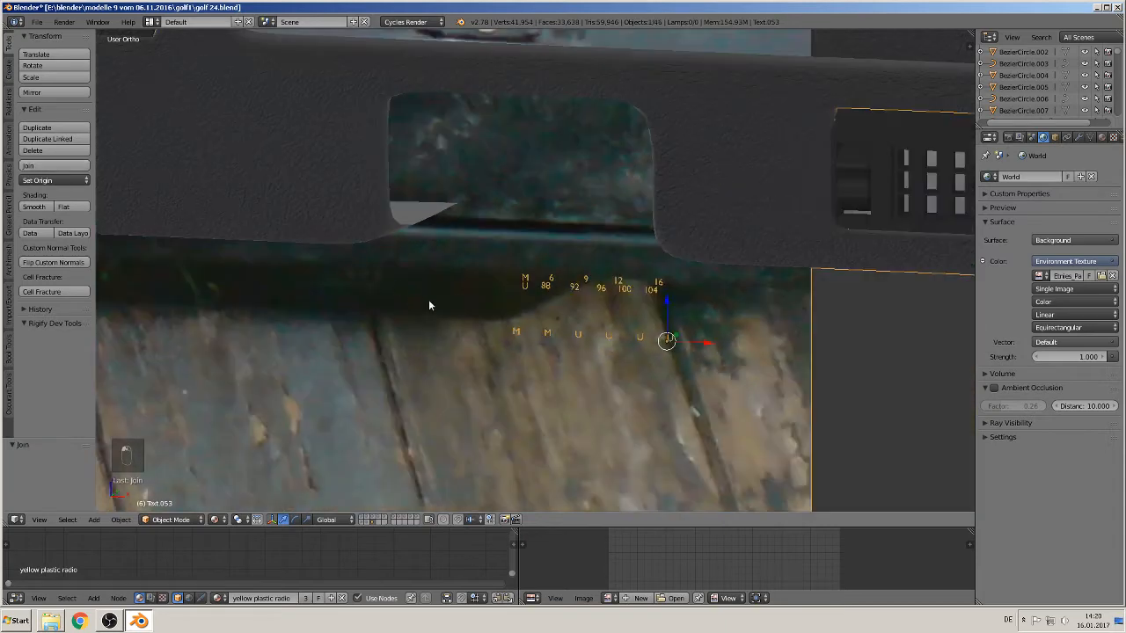
pyautogui.scroll(2, 429, 305)
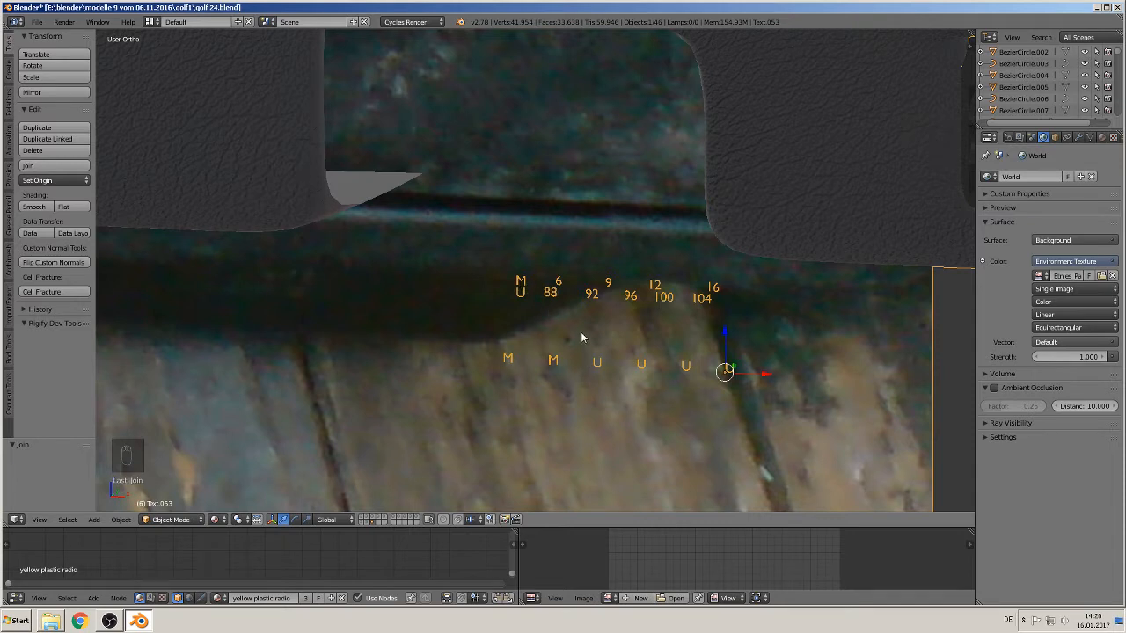
pyautogui.hotkey('ctrl', 'z')
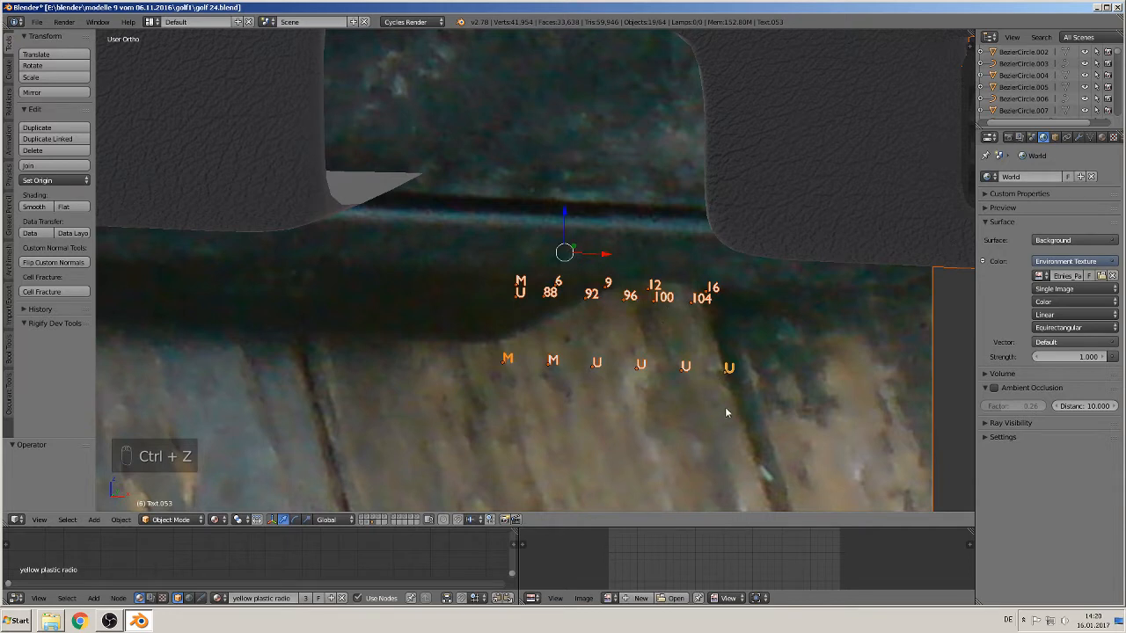
# Step: Add a second material slot after yellow plastic radio on the active U label and create a new material in it
pyautogui.click(1102, 137)
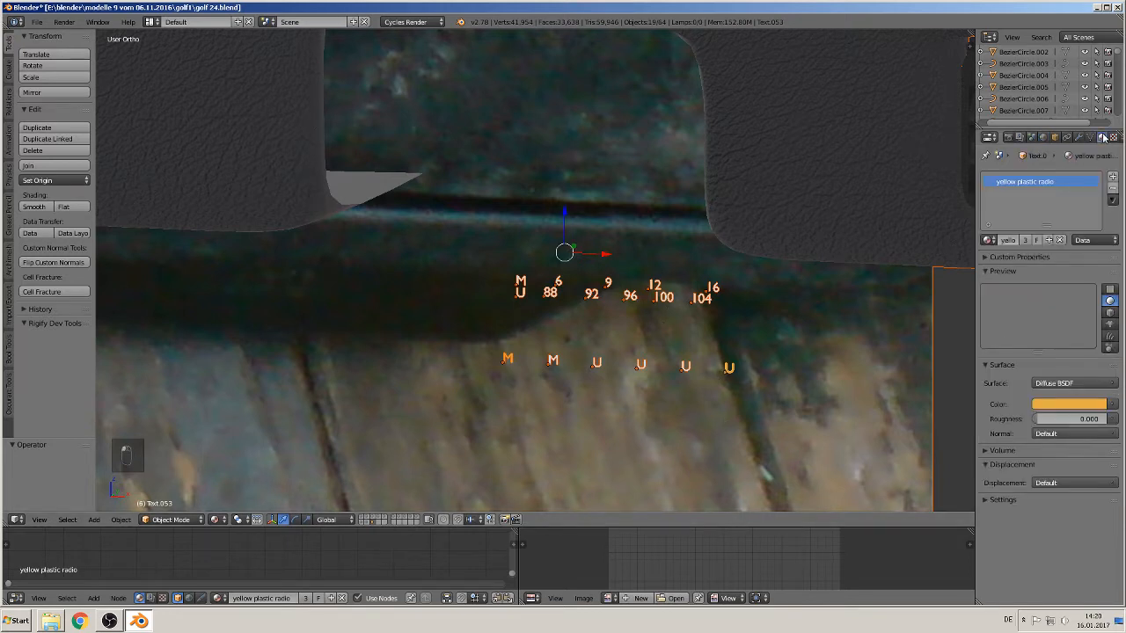
pyautogui.click(1113, 176)
pyautogui.click(1019, 243)
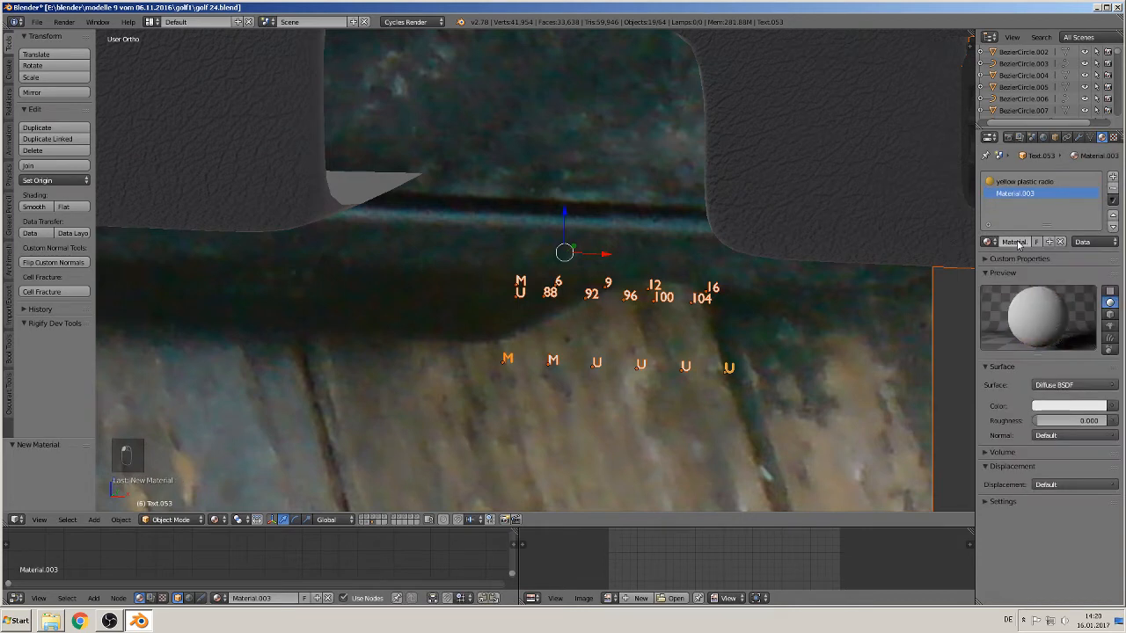
# Step: Name the new material in the U label's second slot white radio
pyautogui.click(1020, 240)
pyautogui.write('white radio')
pyautogui.press('Return')
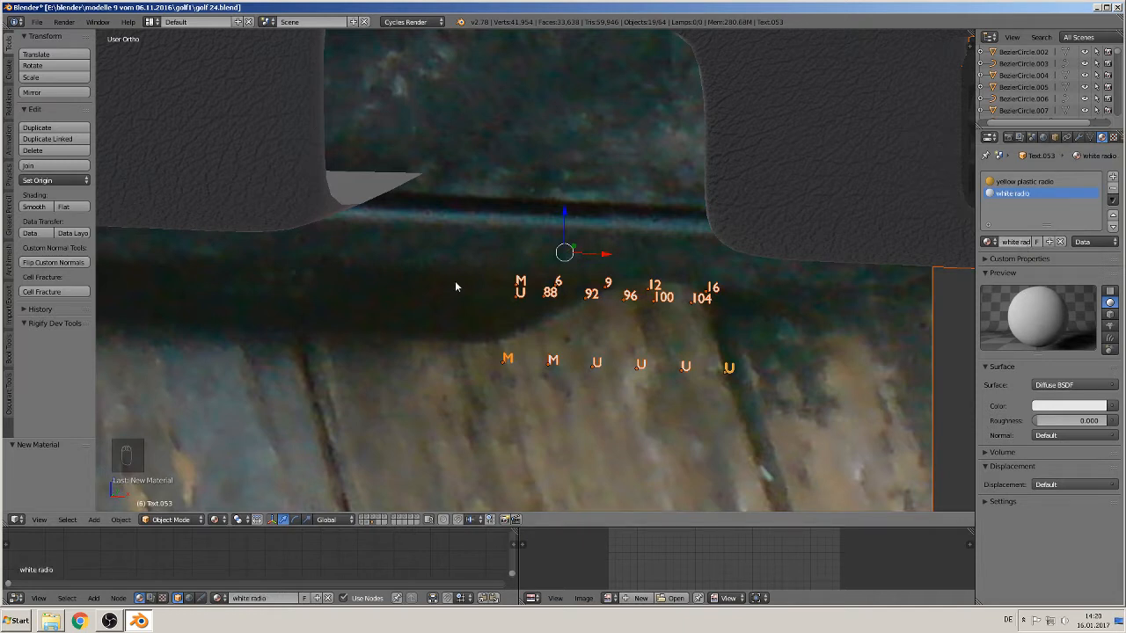
# Step: Remove the yellow M and yellow U of the lowest row from the label selection
pyautogui.scroll(1, 609, 332)
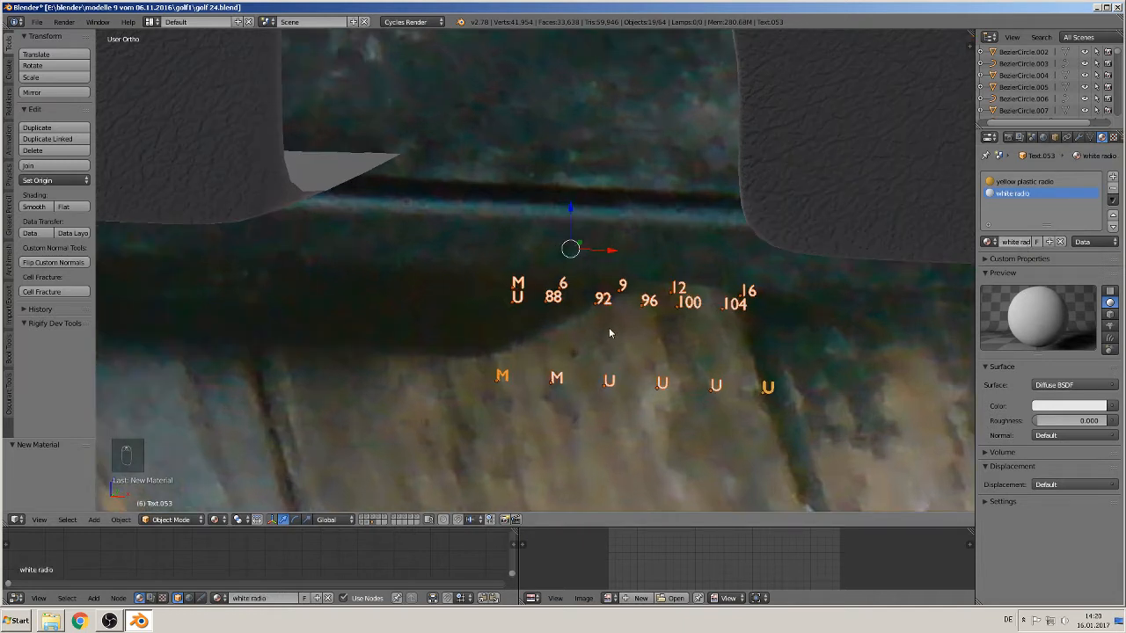
pyautogui.press('c')
pyautogui.middleClick(502, 374)
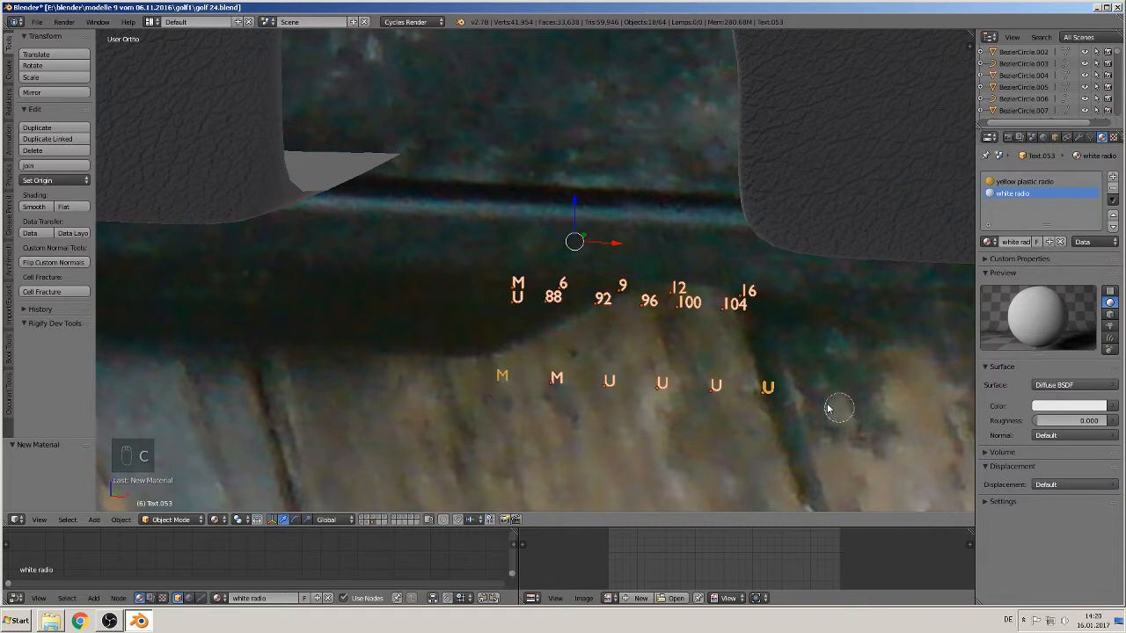
pyautogui.middleClick(770, 390)
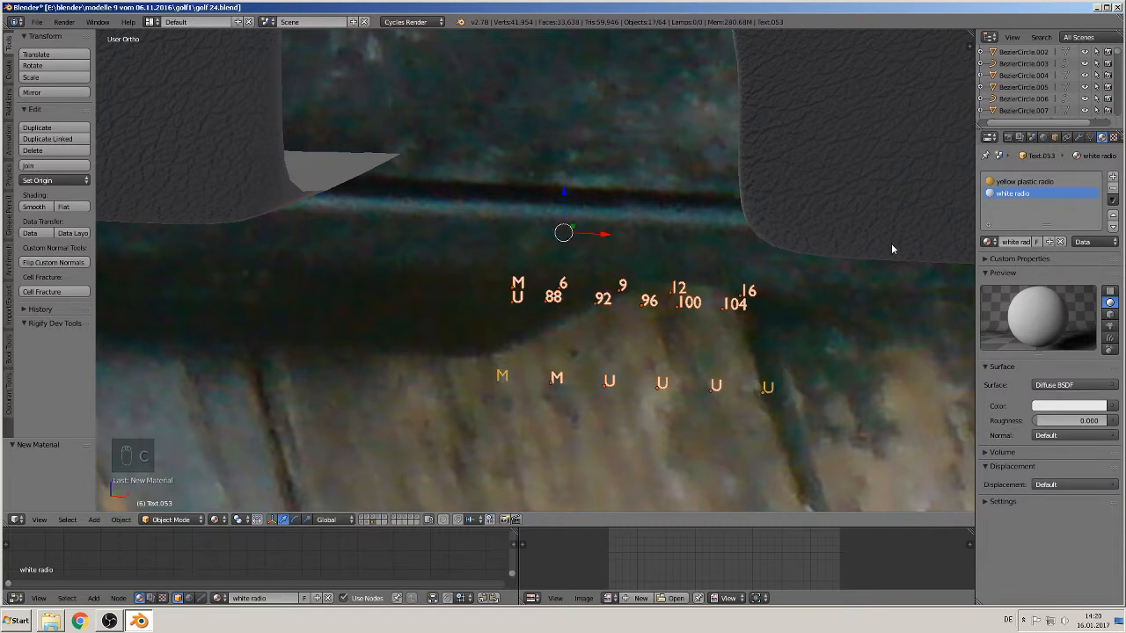
# Step: Select only the upper M label and search the existing materials for wh, without assigning one
pyautogui.rightClick(531, 283)
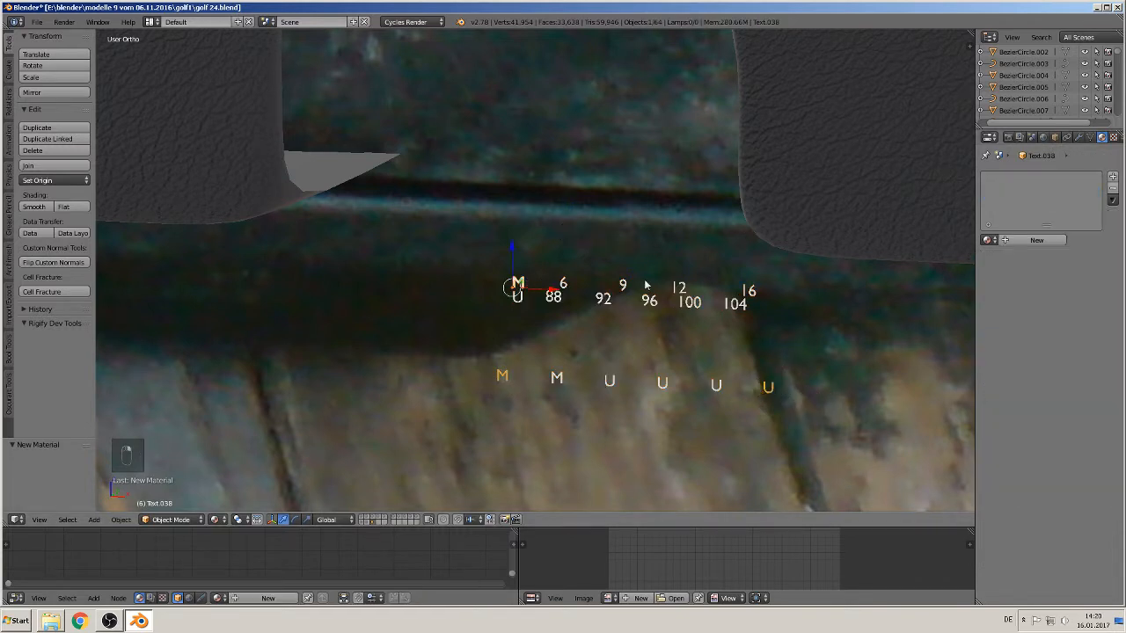
pyautogui.click(987, 240)
pyautogui.write('whg')
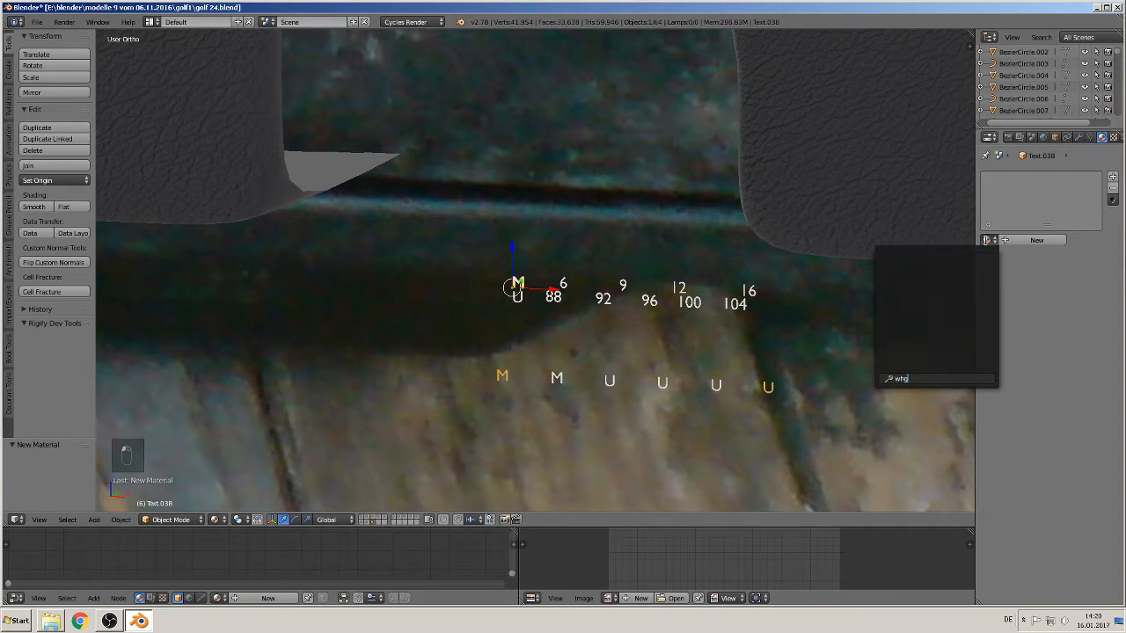
pyautogui.press('BackSpace')
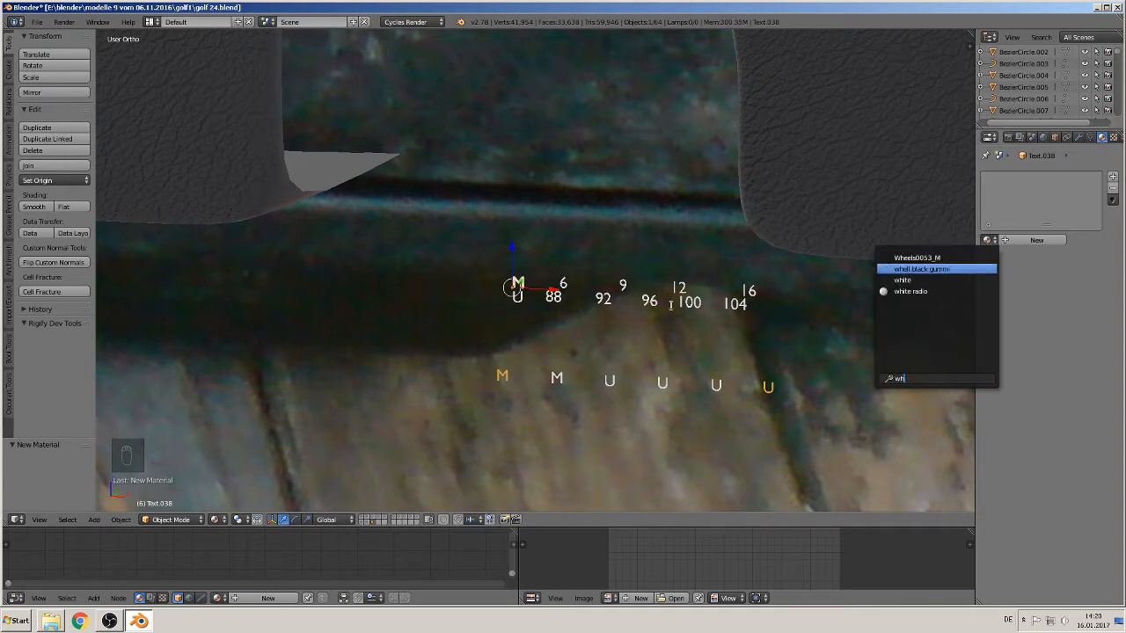
pyautogui.press('Escape')
# Step: Box-select all rows of radio labels and join the selection into one object
pyautogui.press('b')
pyautogui.moveTo(829, 415); pyautogui.dragTo(445, 245)
pyautogui.click(41, 165)
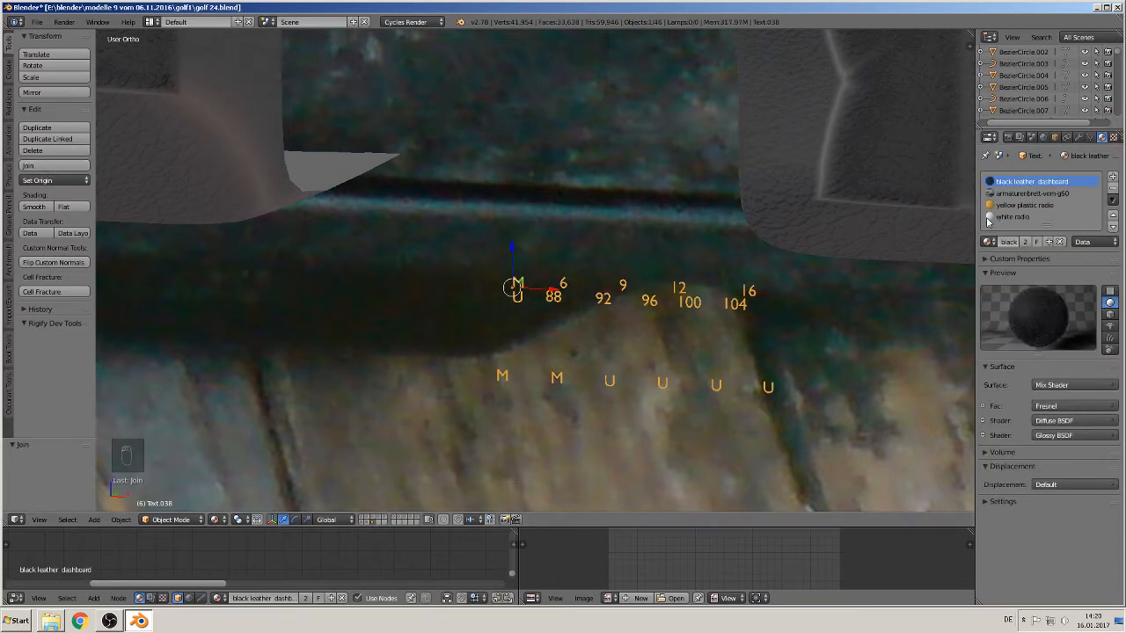
# Step: Select the geometry of all the radio labels in edit mode and assign the white radio material to it
pyautogui.press('a')
pyautogui.press('Tab')
pyautogui.press('Tab')
pyautogui.press('Tab')
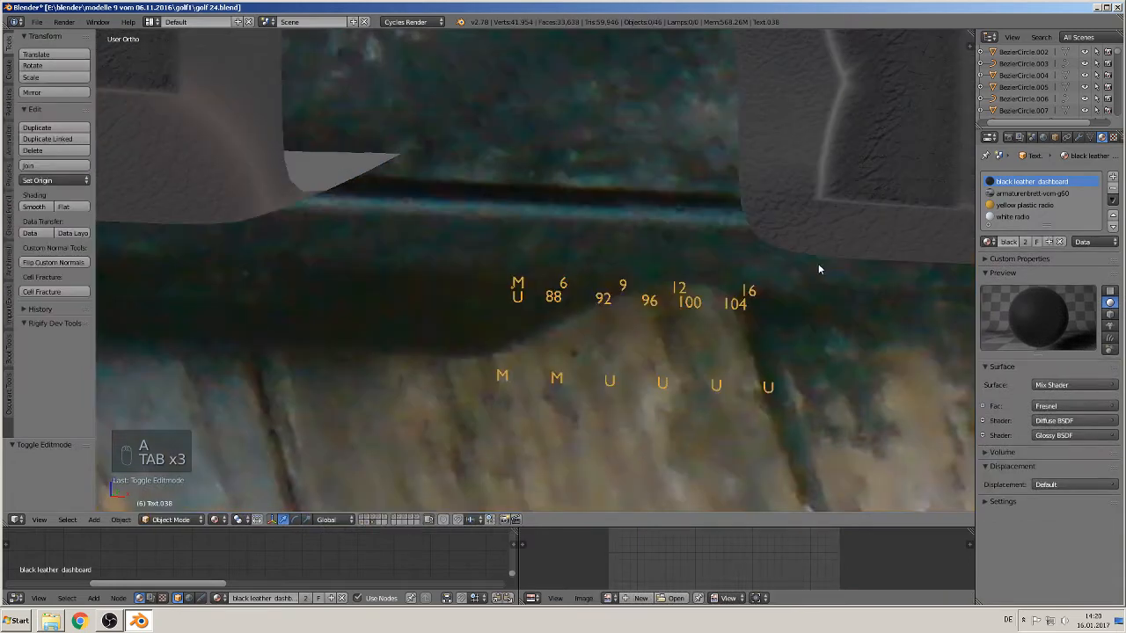
pyautogui.click(1020, 217)
pyautogui.press('Tab')
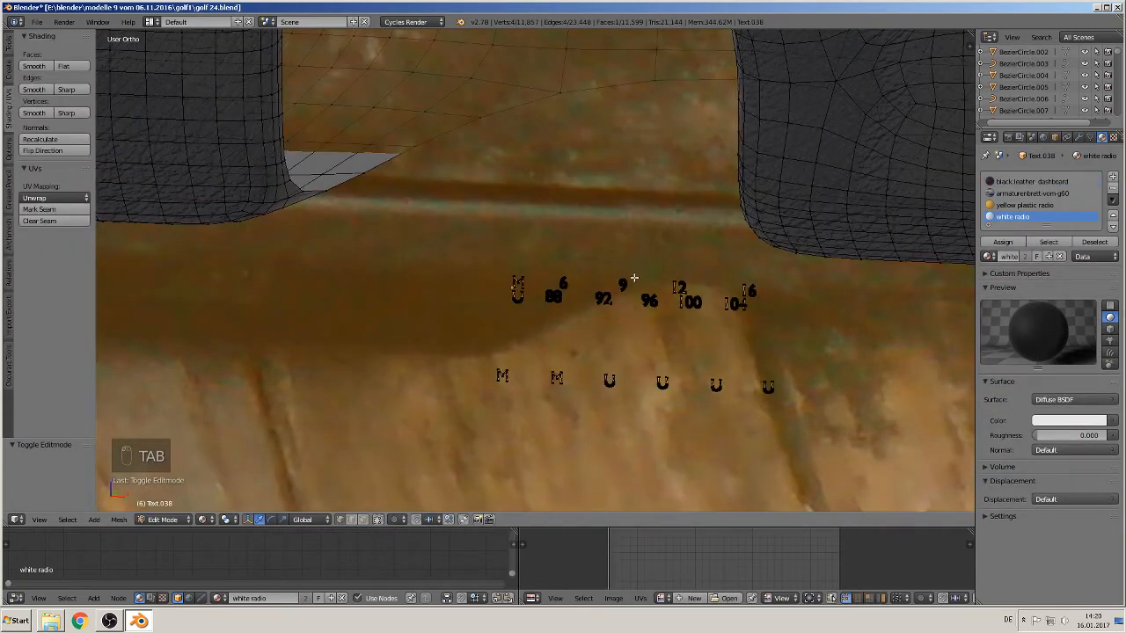
pyautogui.press('a')
pyautogui.press('a')
pyautogui.press('a')
pyautogui.press('a')
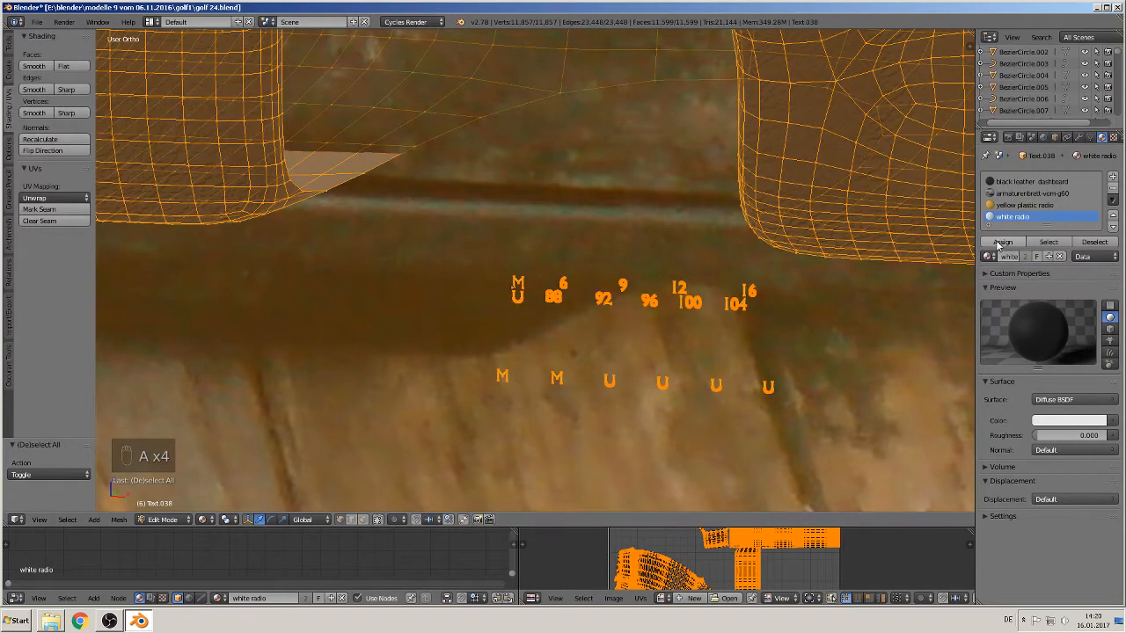
pyautogui.press('a')
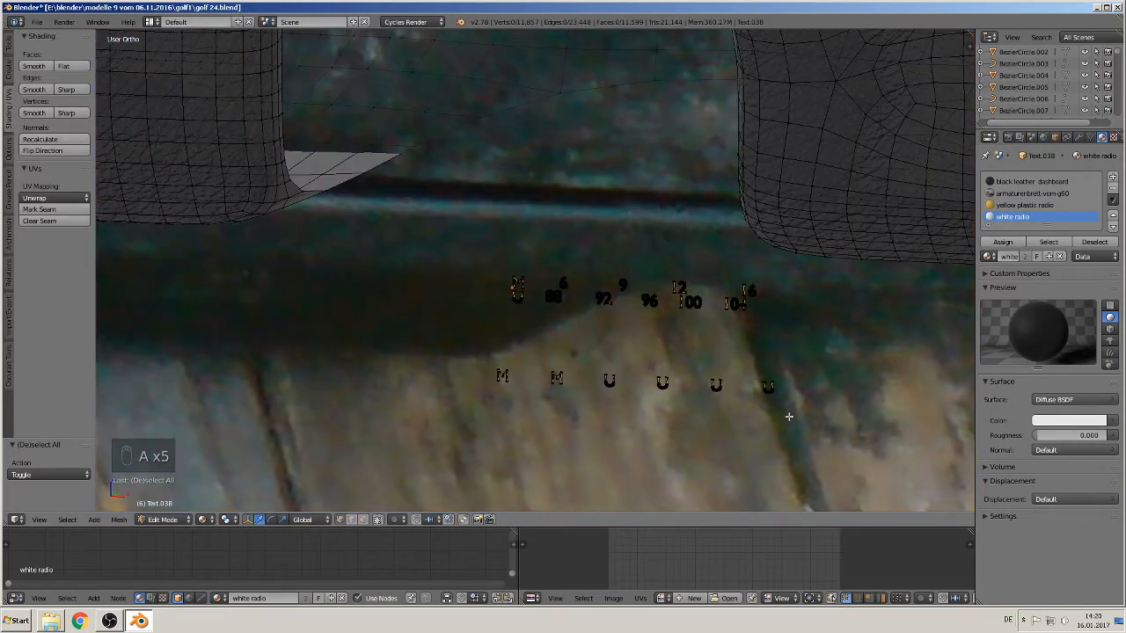
pyautogui.press('b')
pyautogui.moveTo(780, 414); pyautogui.dragTo(435, 272)
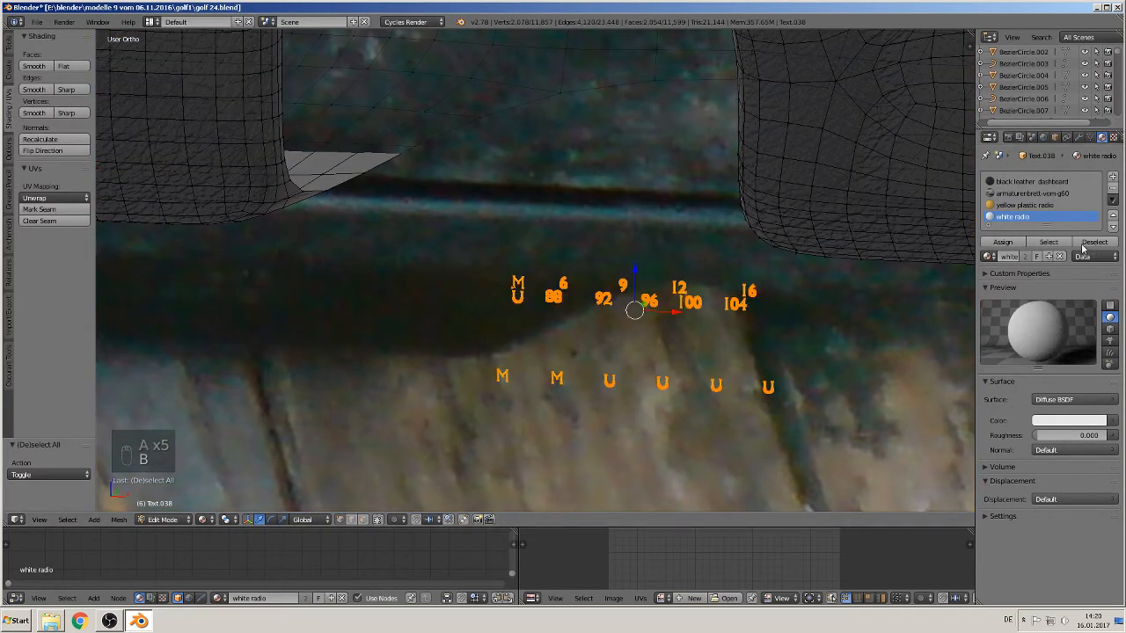
pyautogui.click(1003, 242)
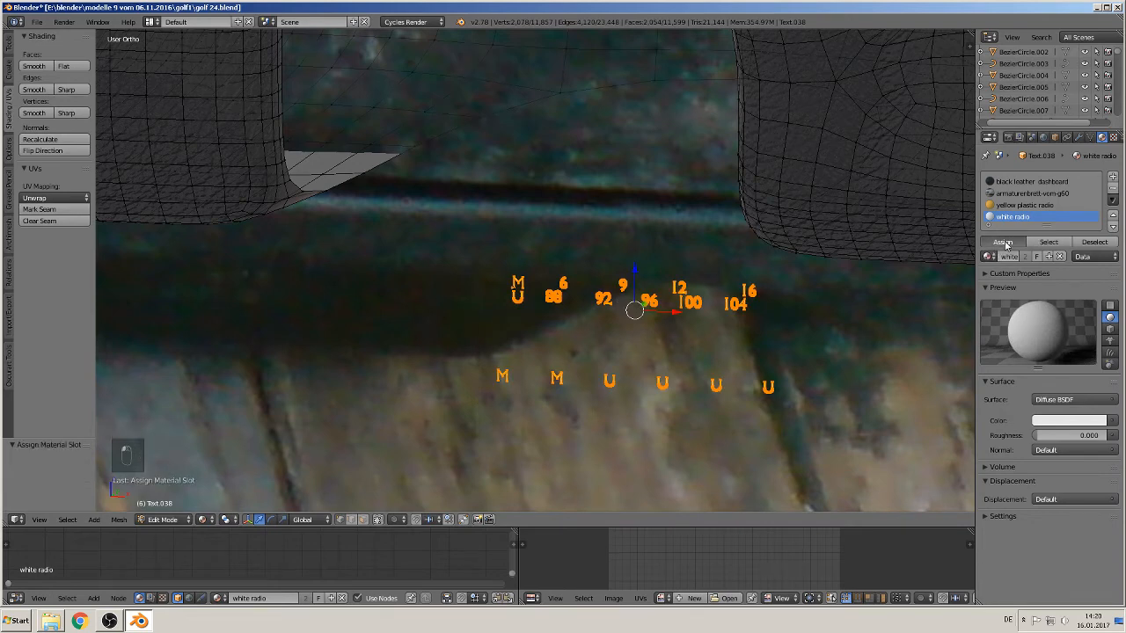
pyautogui.press('Tab')
# Step: Assign the yellow plastic radio material to the upper M and to the first M and last U of the lowest row
pyautogui.scroll(1, 552, 381)
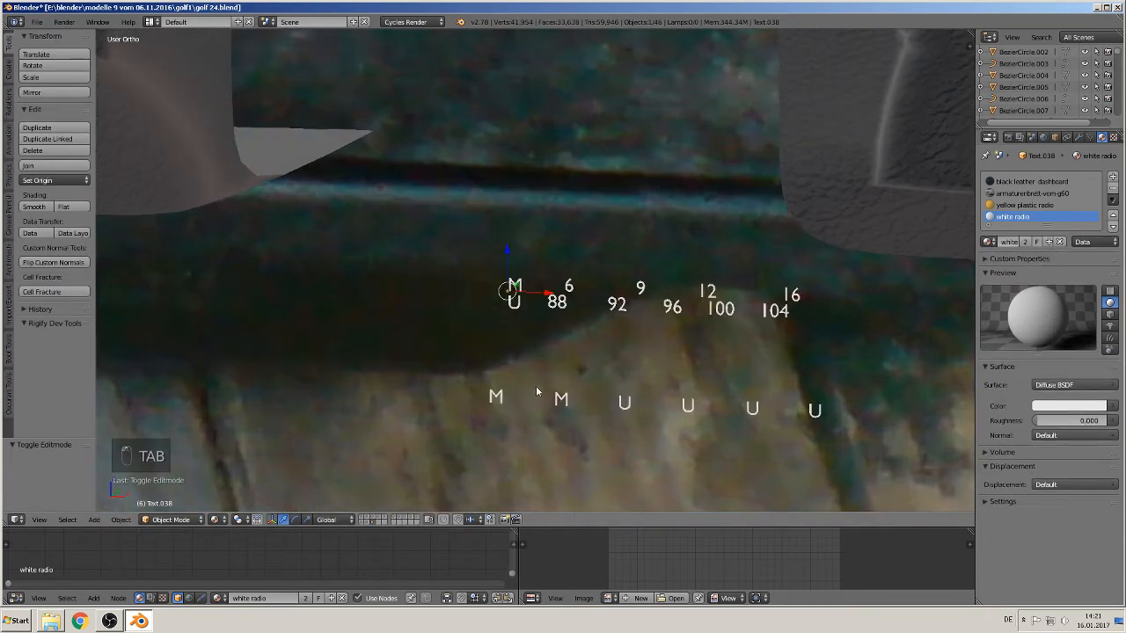
pyautogui.keyDown('shift'); pyautogui.moveTo(536, 385); pyautogui.dragTo(467, 344, button='middle'); pyautogui.keyUp('shift')
pyautogui.press('Tab')
pyautogui.press('a')
pyautogui.press('a')
pyautogui.press('a')
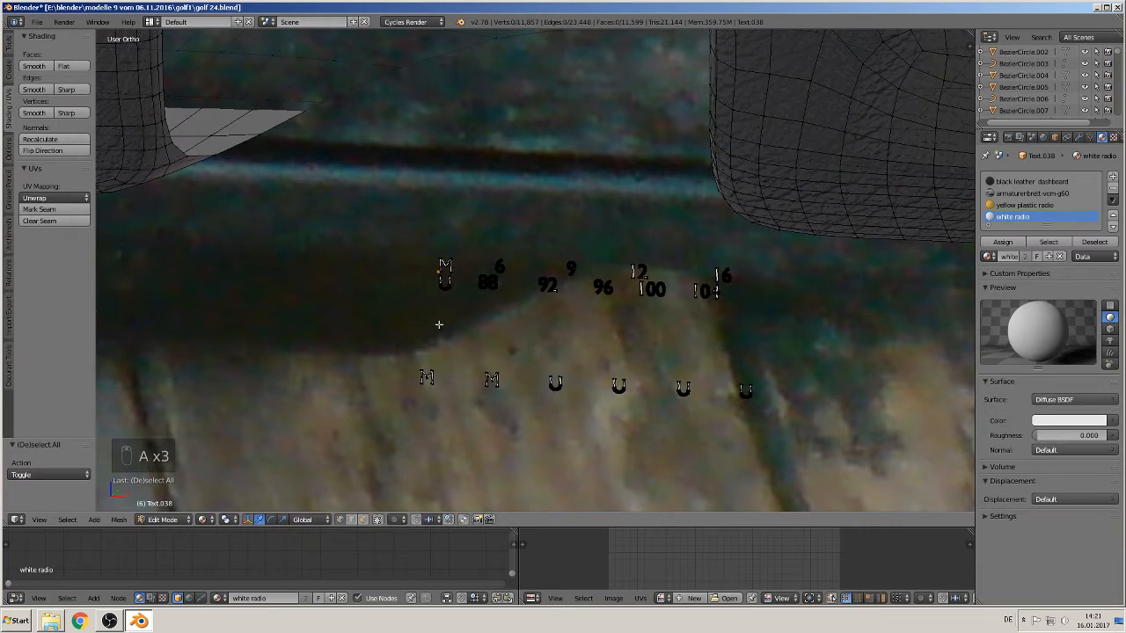
pyautogui.press('l')
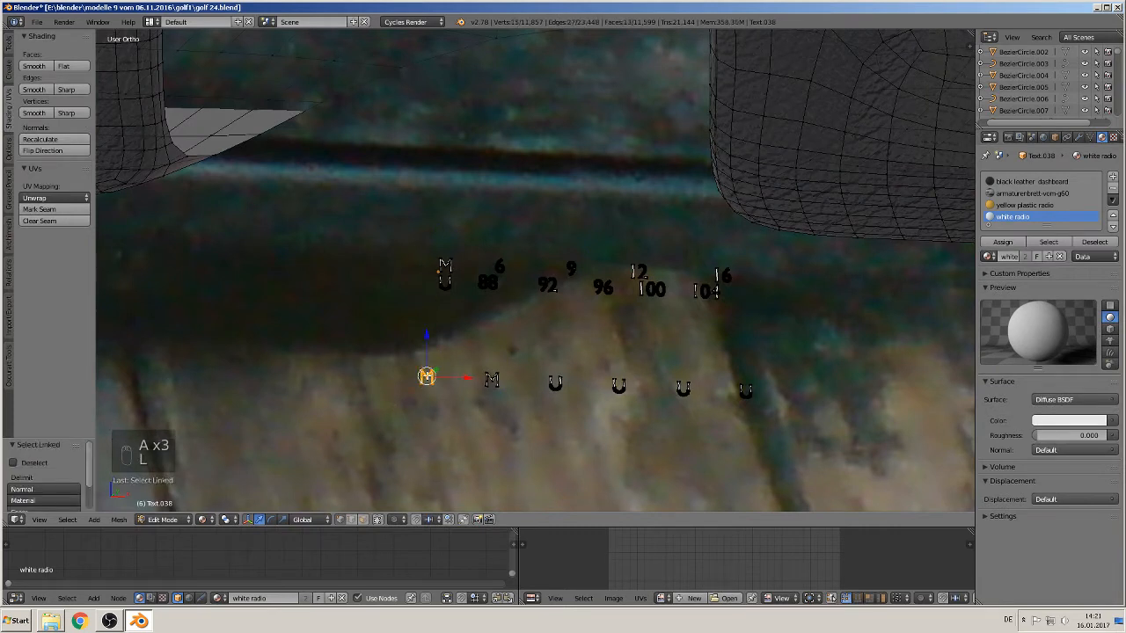
pyautogui.press('l')
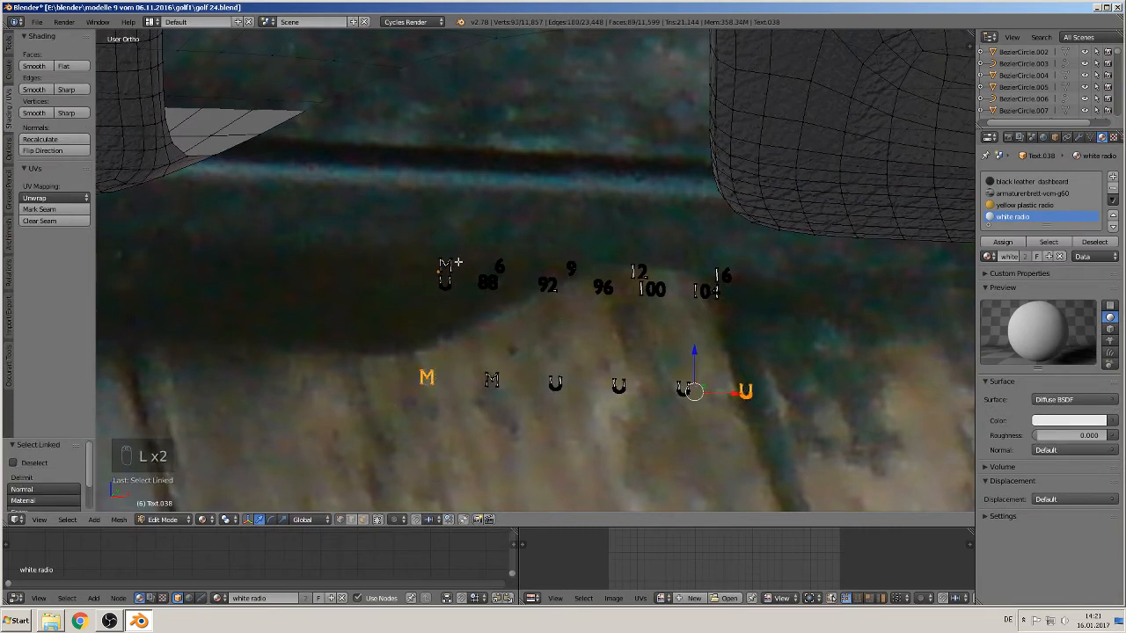
pyautogui.press('l')
pyautogui.click(1024, 205)
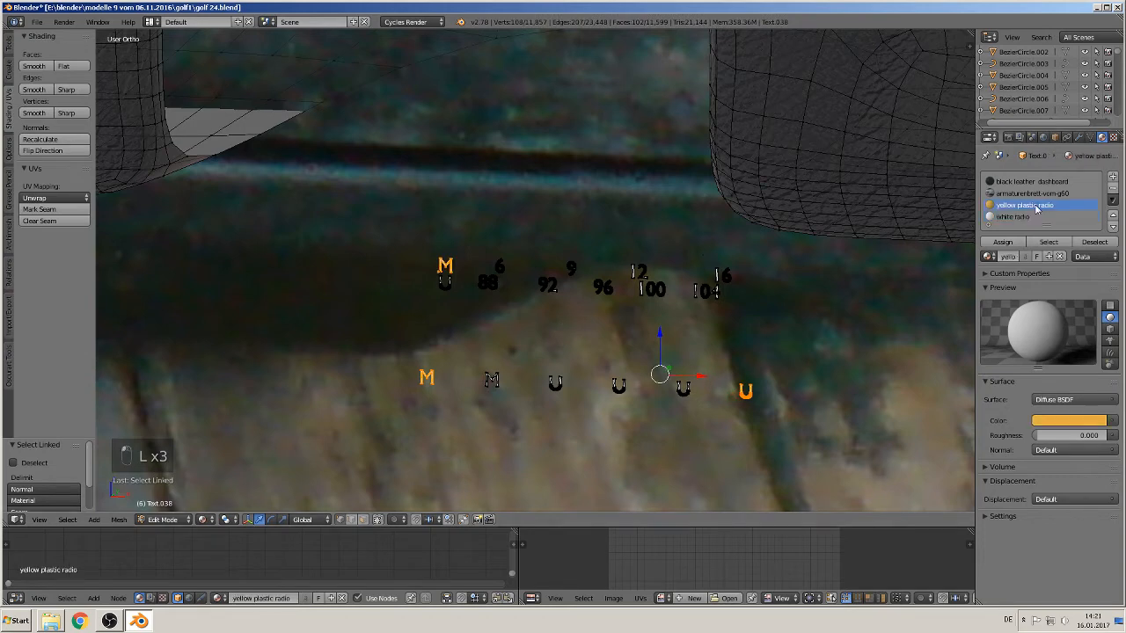
pyautogui.click(995, 241)
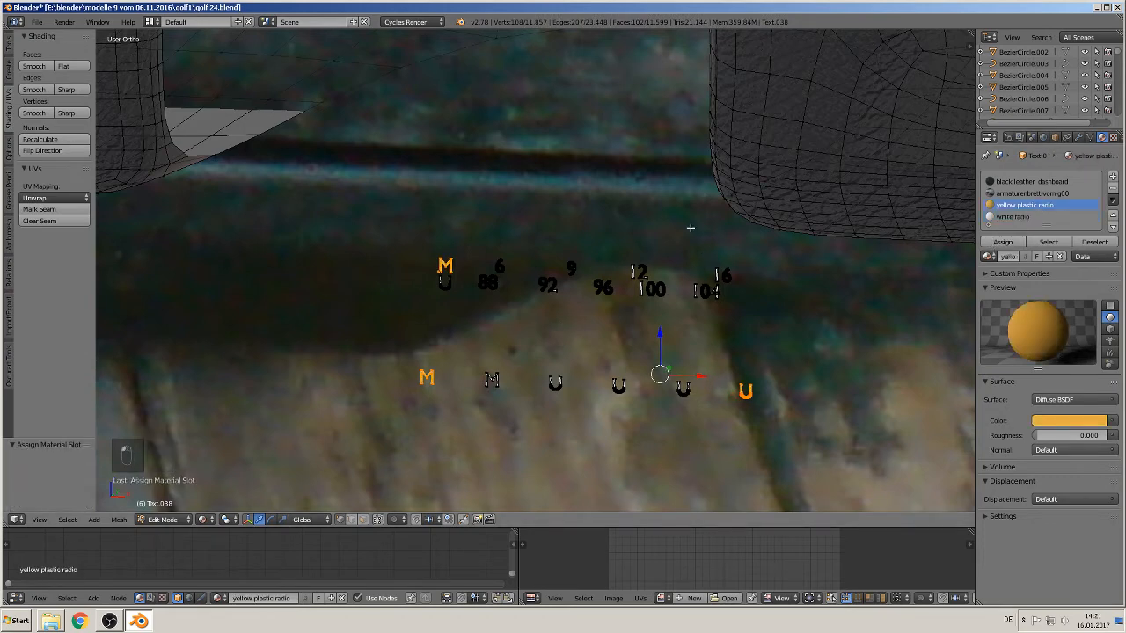
pyautogui.press('Tab')
# Step: Move the joined object slightly along the Y axis
pyautogui.scroll(-5, 702, 300)
pyautogui.moveTo(614, 270); pyautogui.dragTo(571, 289, button='middle')
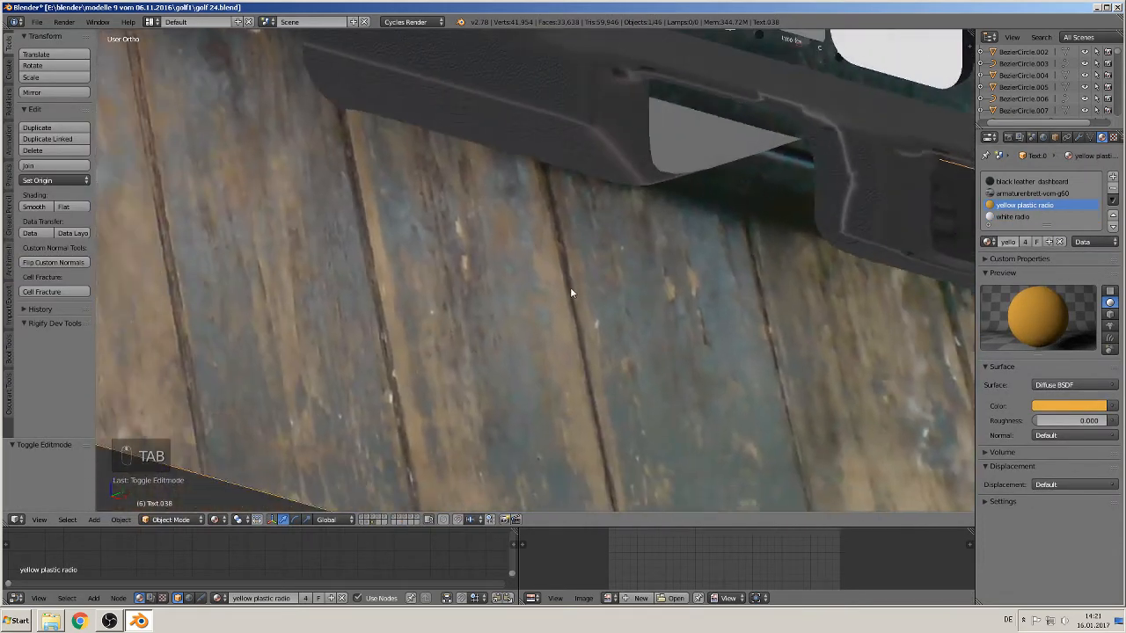
pyautogui.scroll(-8, 547, 339)
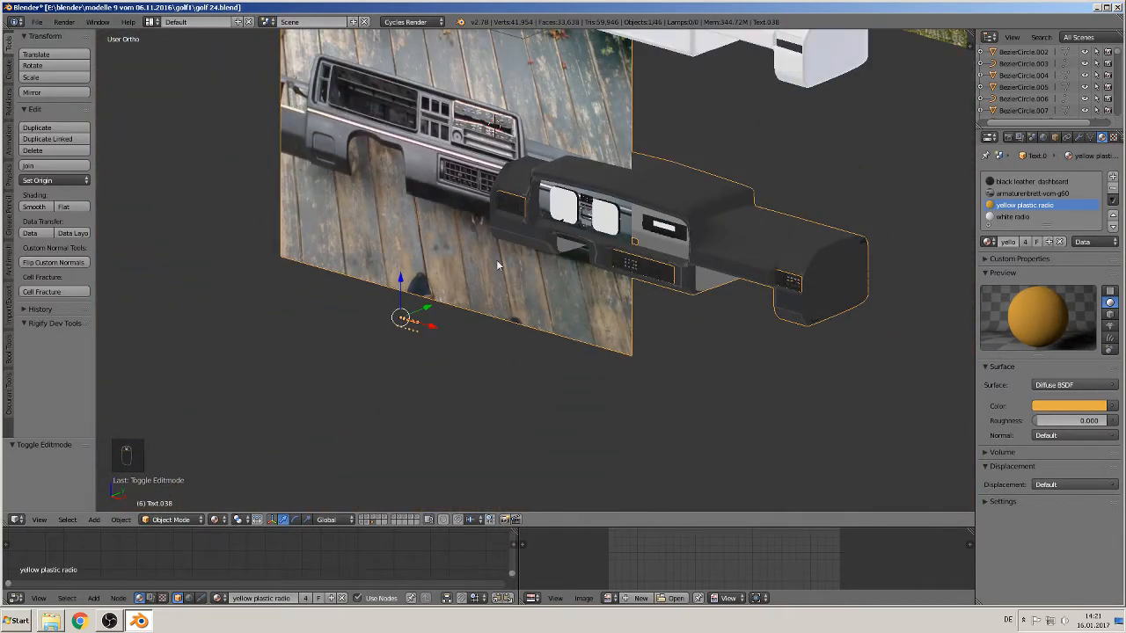
pyautogui.press('g')
pyautogui.press('y')
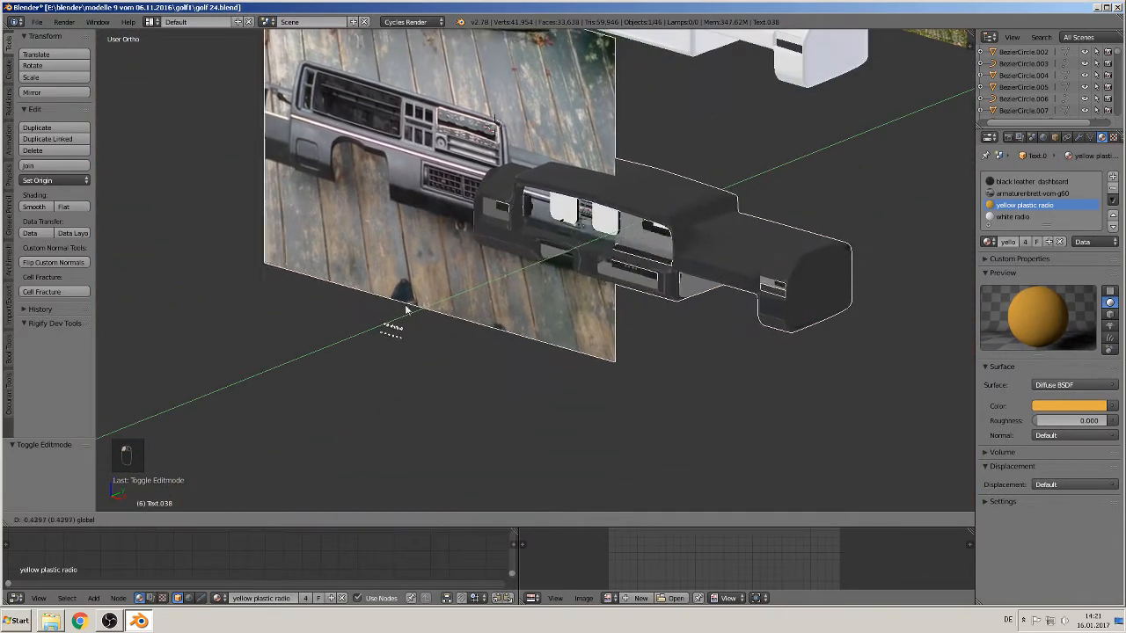
pyautogui.click(407, 303)
# Step: Check in edit mode which geometry belongs to the joined label object
pyautogui.press('Tab')
pyautogui.press('Tab')
pyautogui.press('Tab')
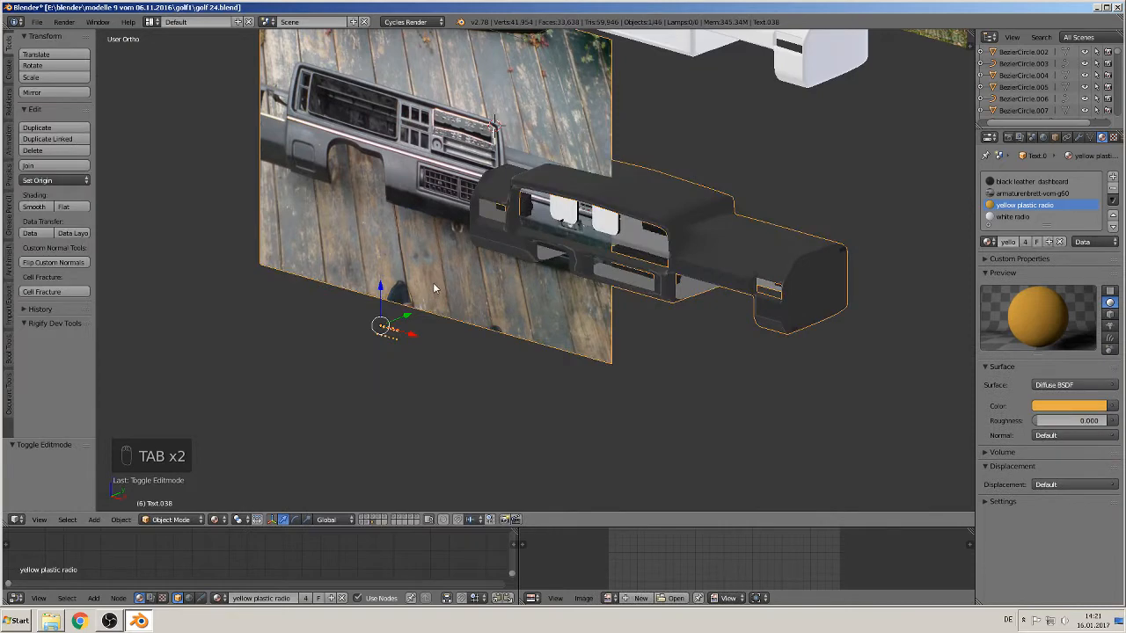
pyautogui.press('a')
pyautogui.press('a')
pyautogui.press('a')
pyautogui.press('a')
pyautogui.press('a')
pyautogui.press('a')
pyautogui.press('a')
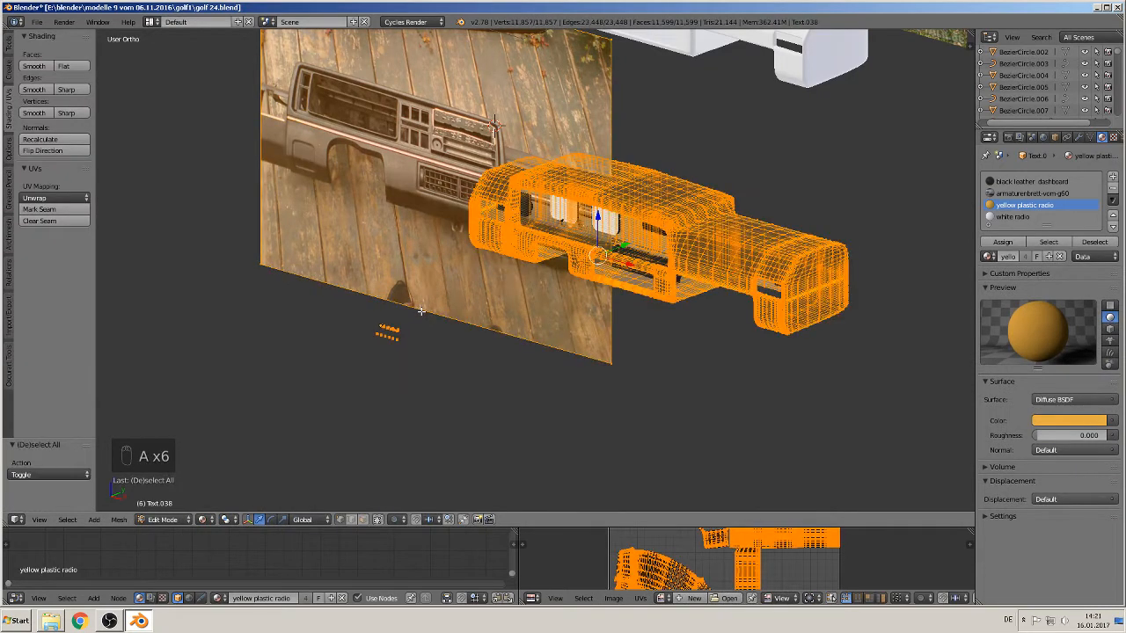
pyautogui.press('Tab')
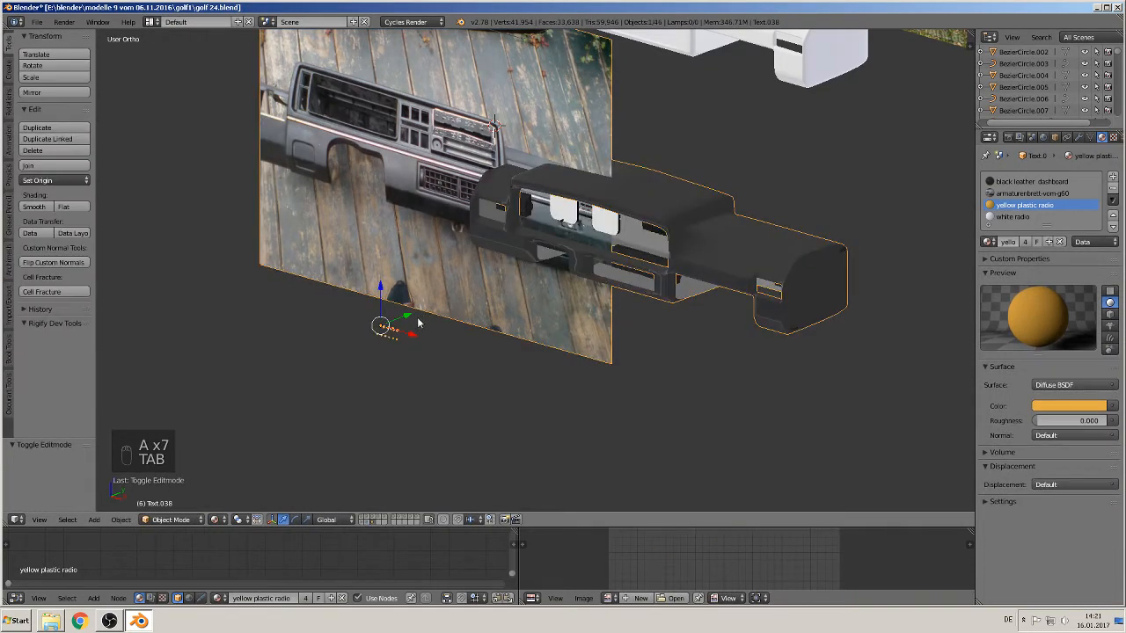
# Step: Try moving the joined object further along the Y axis, and undo that move
pyautogui.press('g')
pyautogui.press('y')
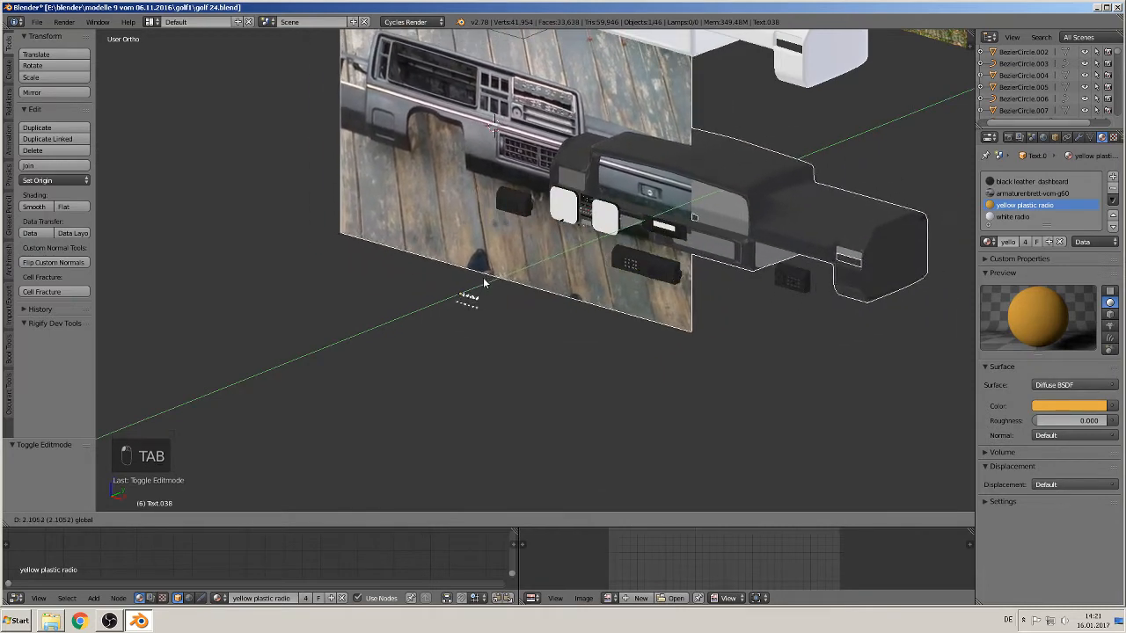
pyautogui.click(411, 291)
pyautogui.hotkey('ctrl', 'z')
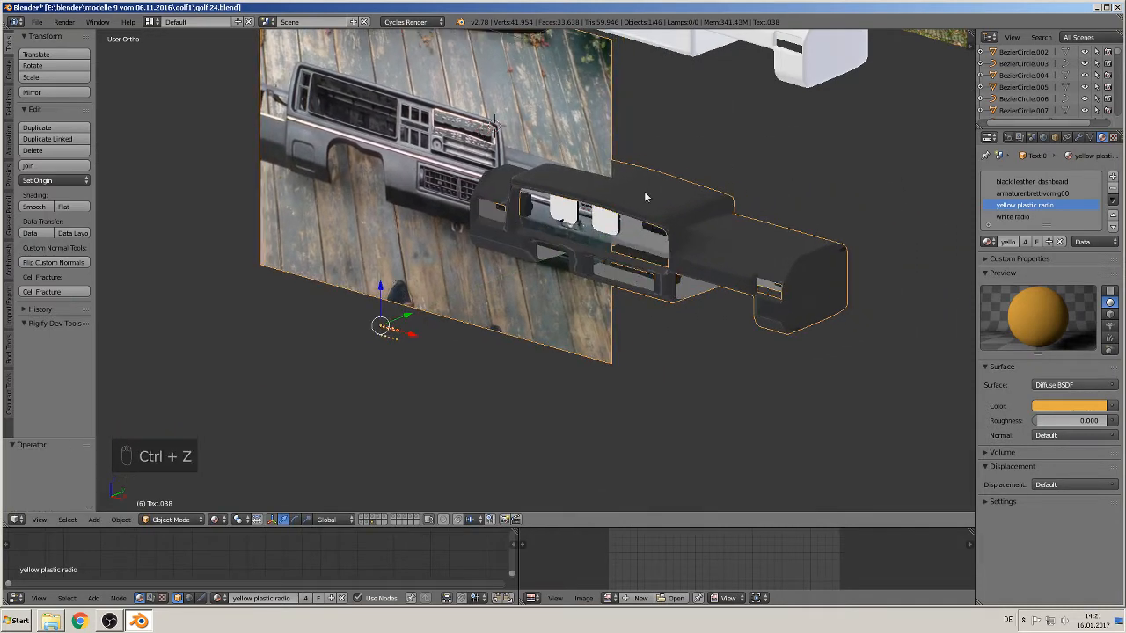
pyautogui.press('Tab')
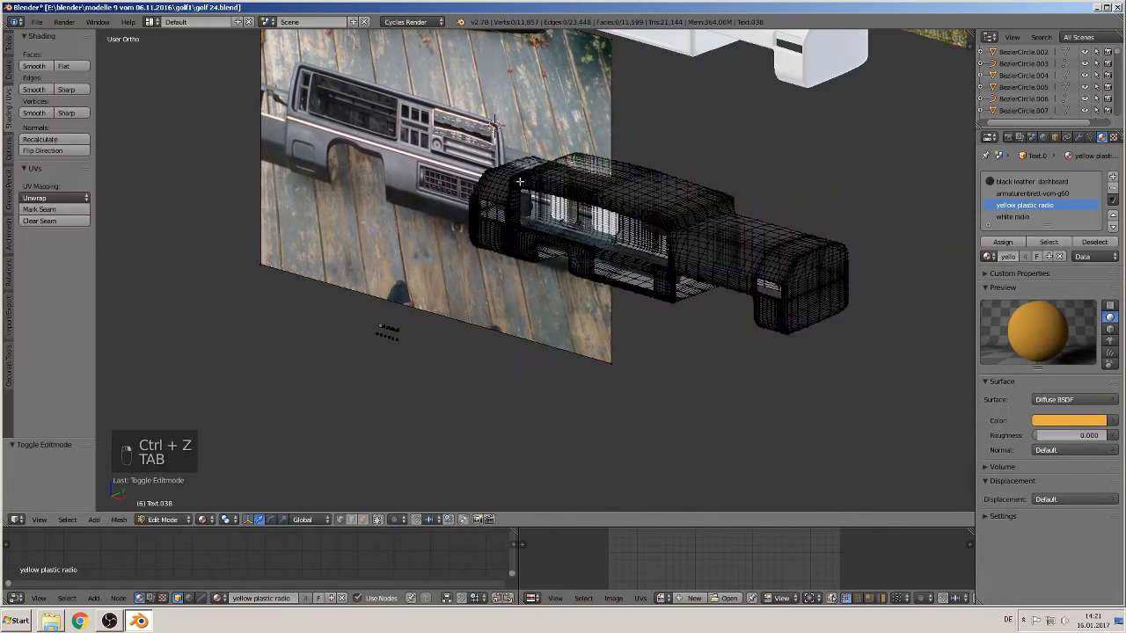
pyautogui.press('Tab')
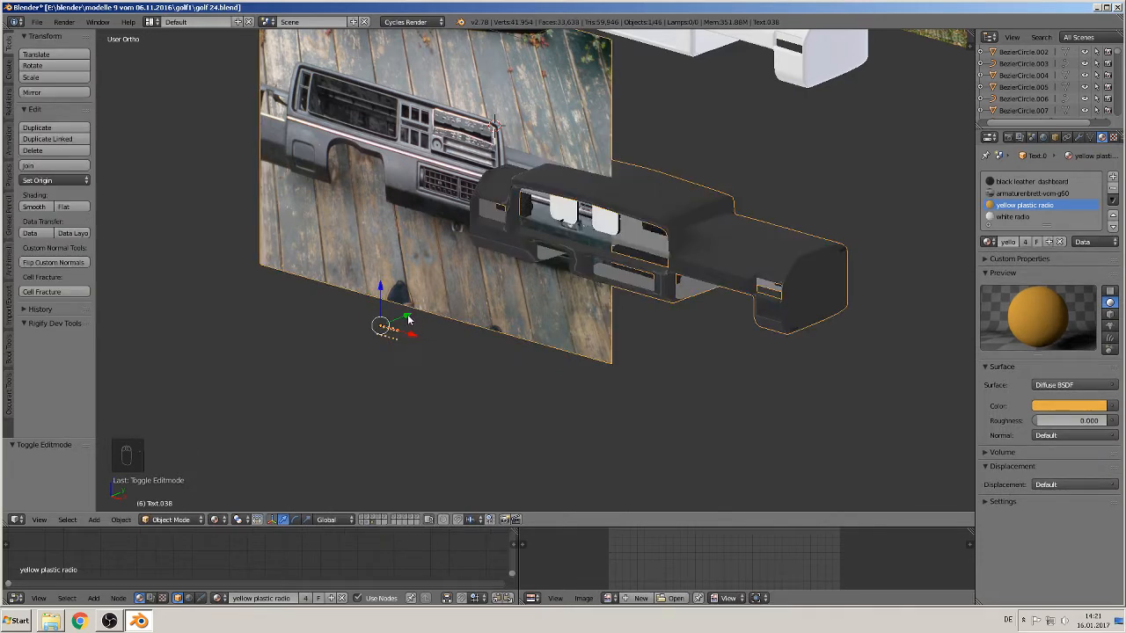
# Step: Select only the radio label geometry in edit mode and separate the selection into its own object
pyautogui.press('p')
pyautogui.scroll(3, 432, 318)
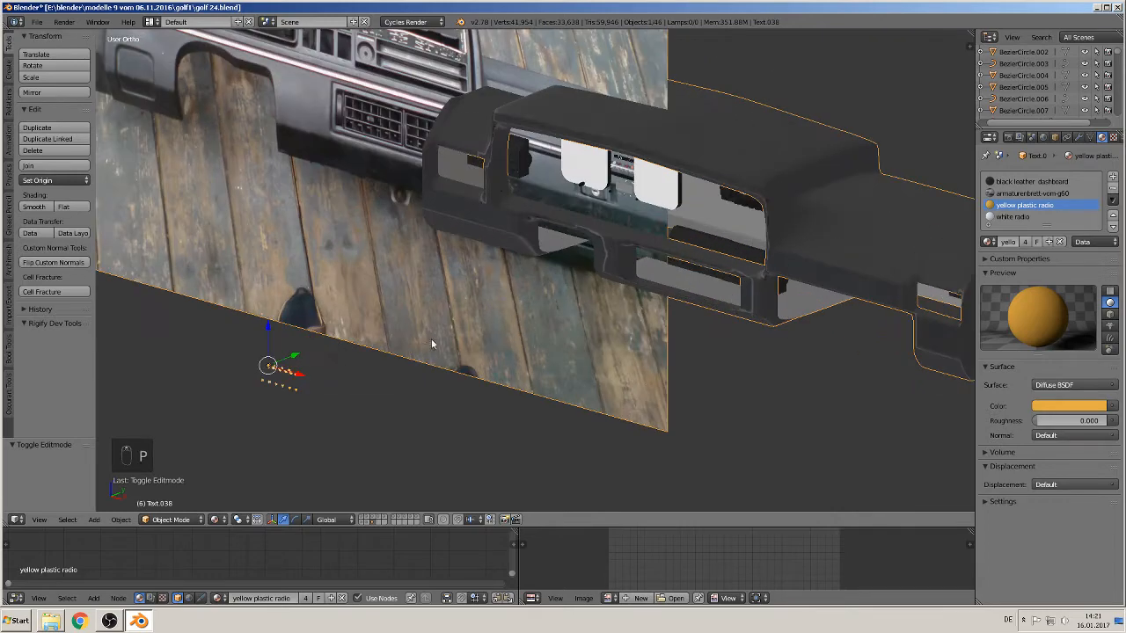
pyautogui.moveTo(391, 374); pyautogui.dragTo(431, 368, button='middle')
pyautogui.moveTo(504, 364); pyautogui.dragTo(633, 439, button='middle')
pyautogui.press('Tab')
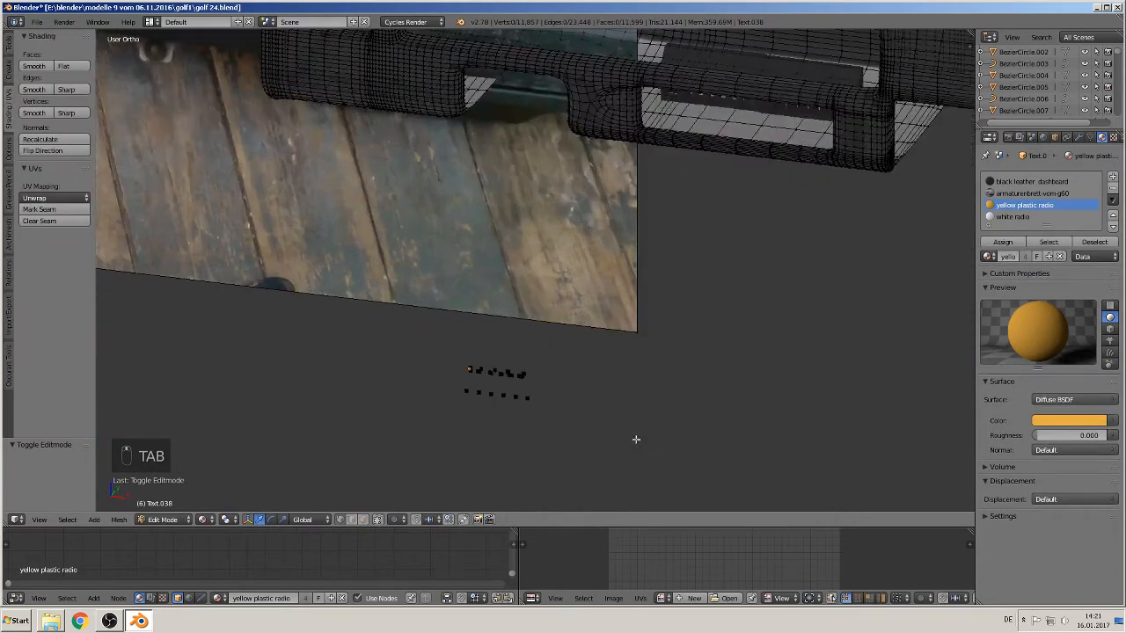
pyautogui.press('a')
pyautogui.press('a')
pyautogui.press('a')
pyautogui.press('b')
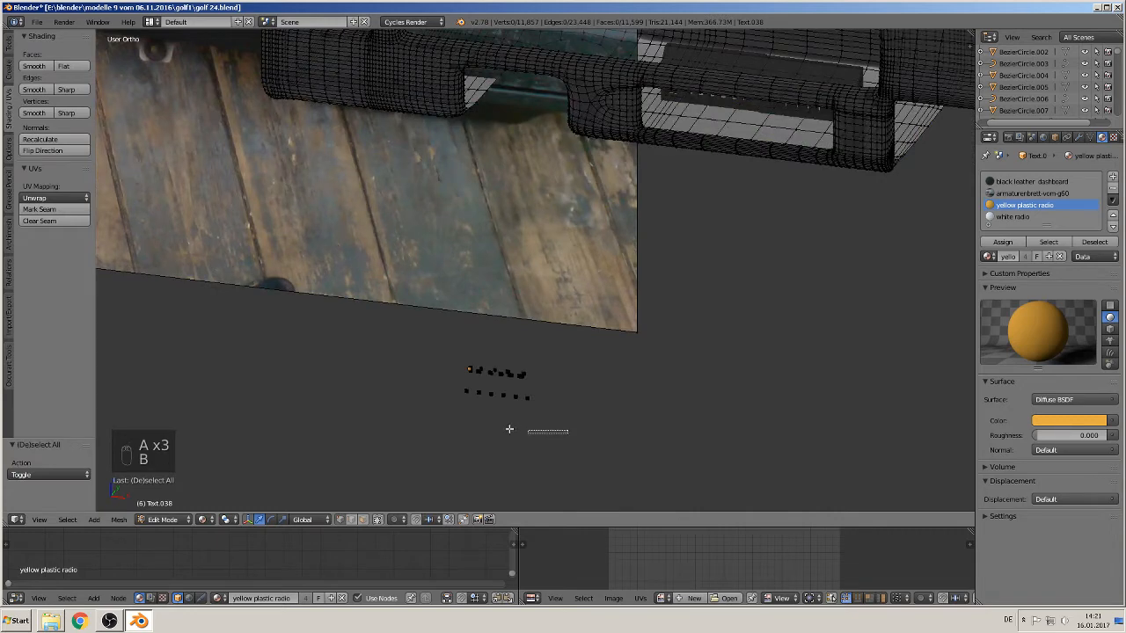
pyautogui.moveTo(541, 427); pyautogui.dragTo(360, 351)
pyautogui.press('p')
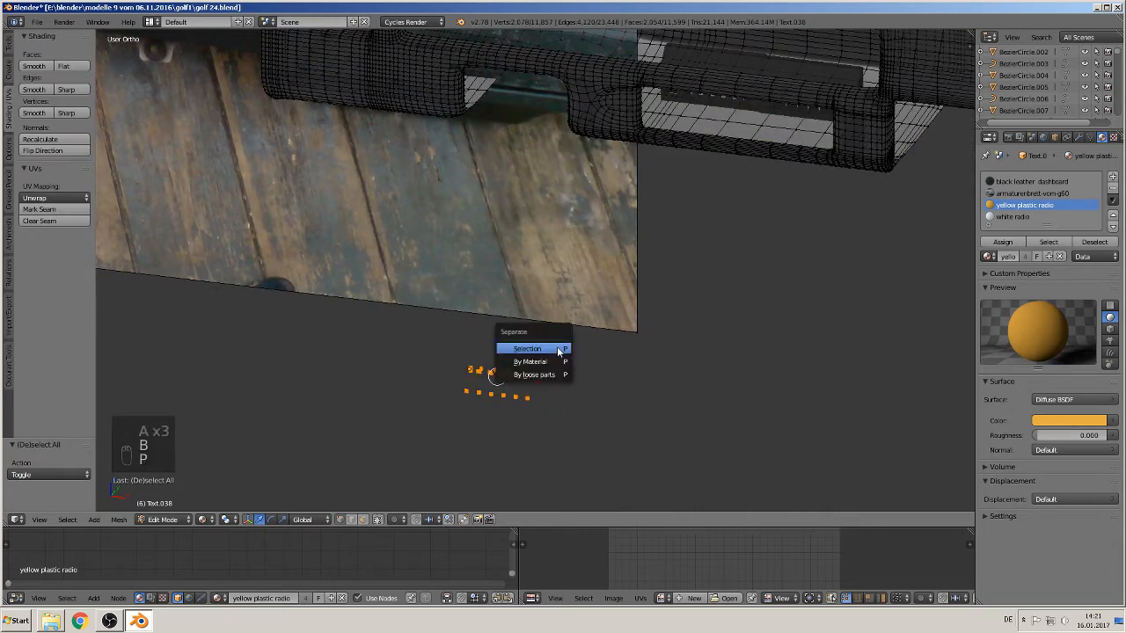
pyautogui.click(557, 350)
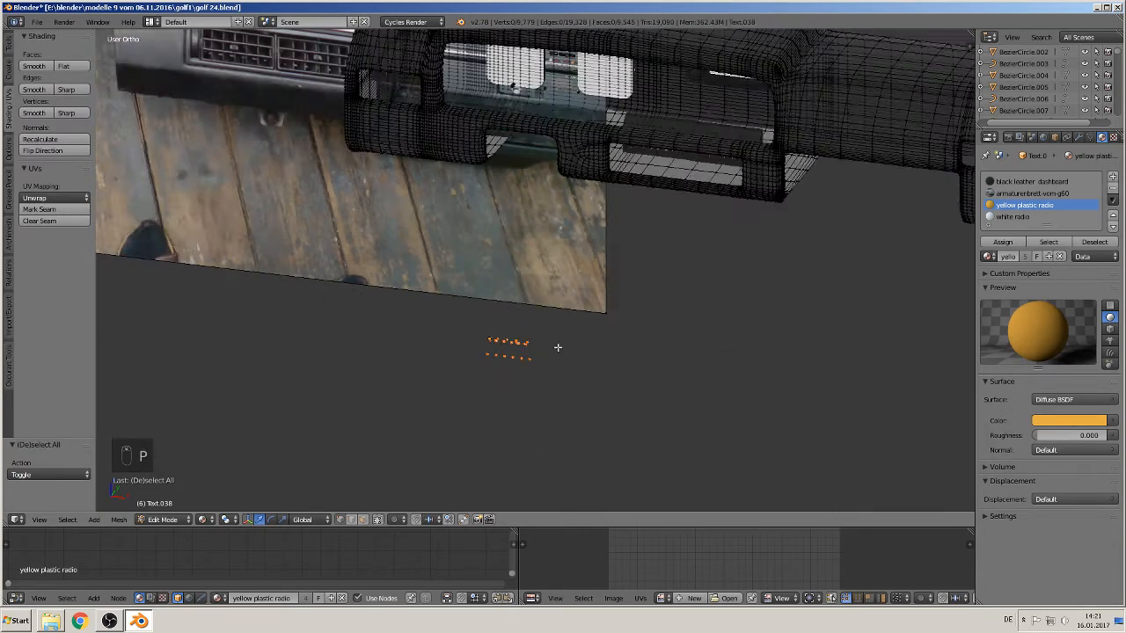
# Step: Try shifting the objects along the Y axis, and try moving the separated labels about 6.537 along Y into the dashboard's radio opening
pyautogui.press('Tab')
pyautogui.moveTo(542, 351); pyautogui.dragTo(478, 363, button='middle')
pyautogui.scroll(-3, 477, 369)
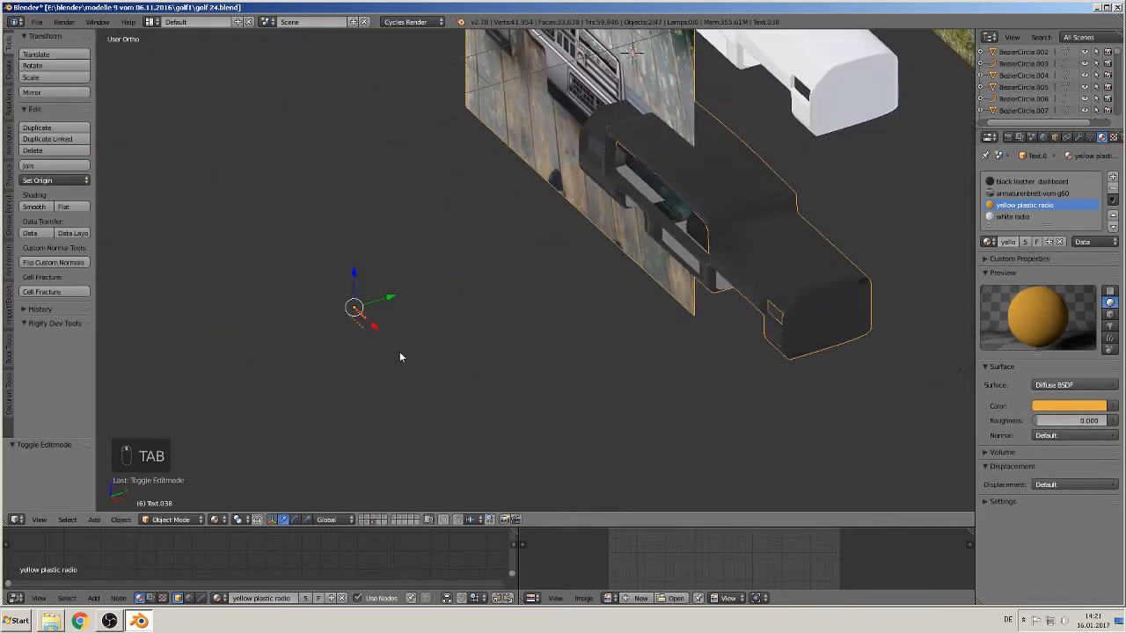
pyautogui.press('g')
pyautogui.press('y')
pyautogui.click(405, 299)
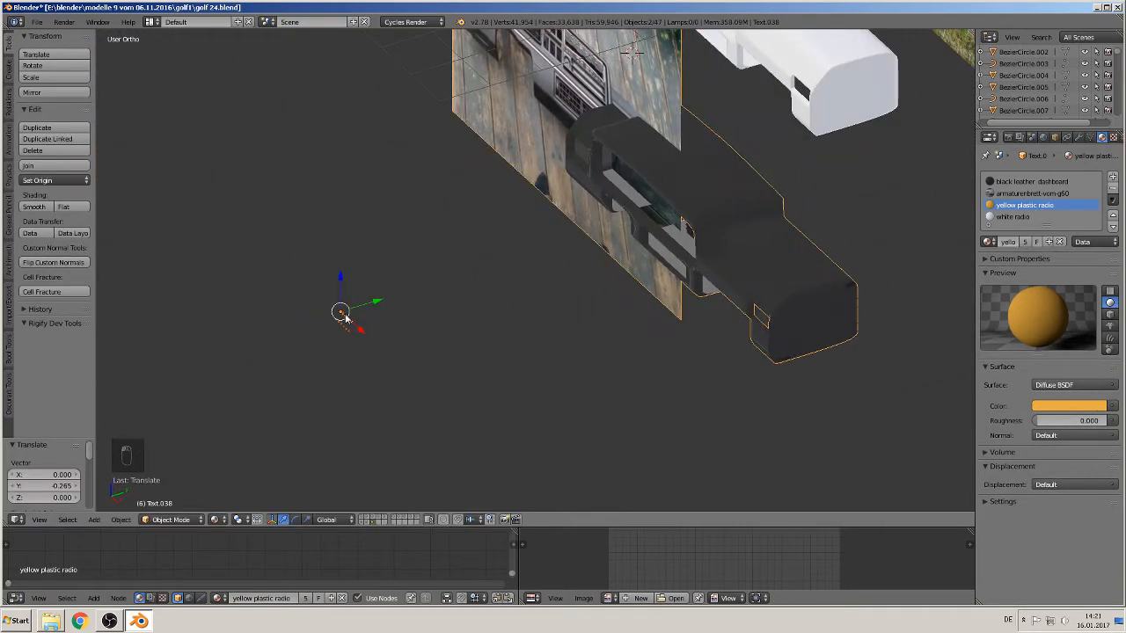
pyautogui.press('g')
pyautogui.press('y')
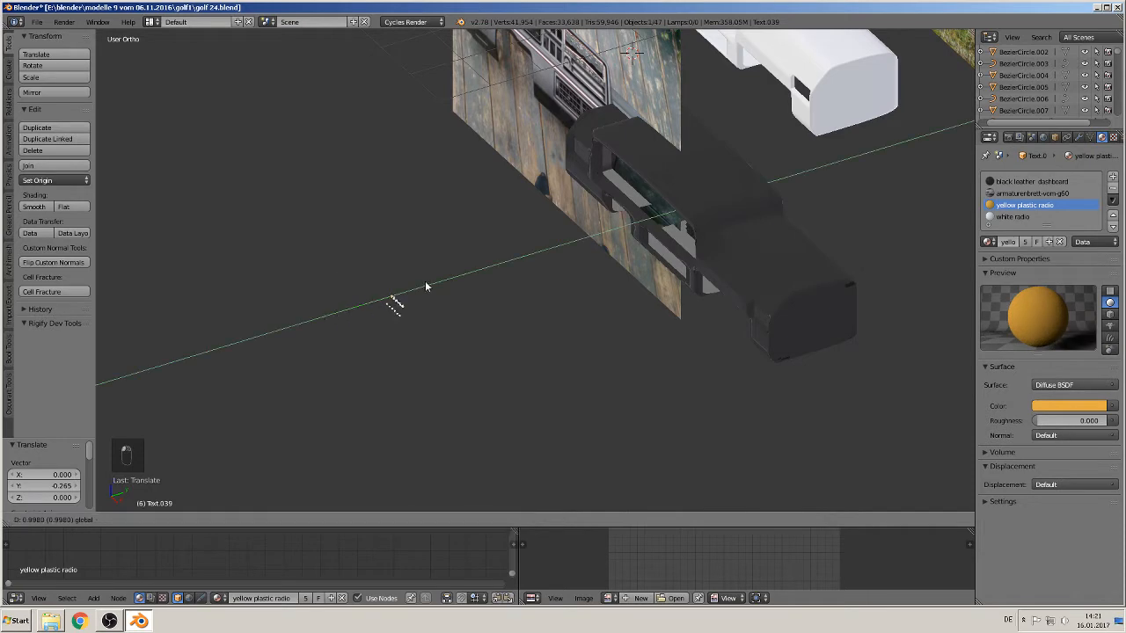
pyautogui.click(708, 203)
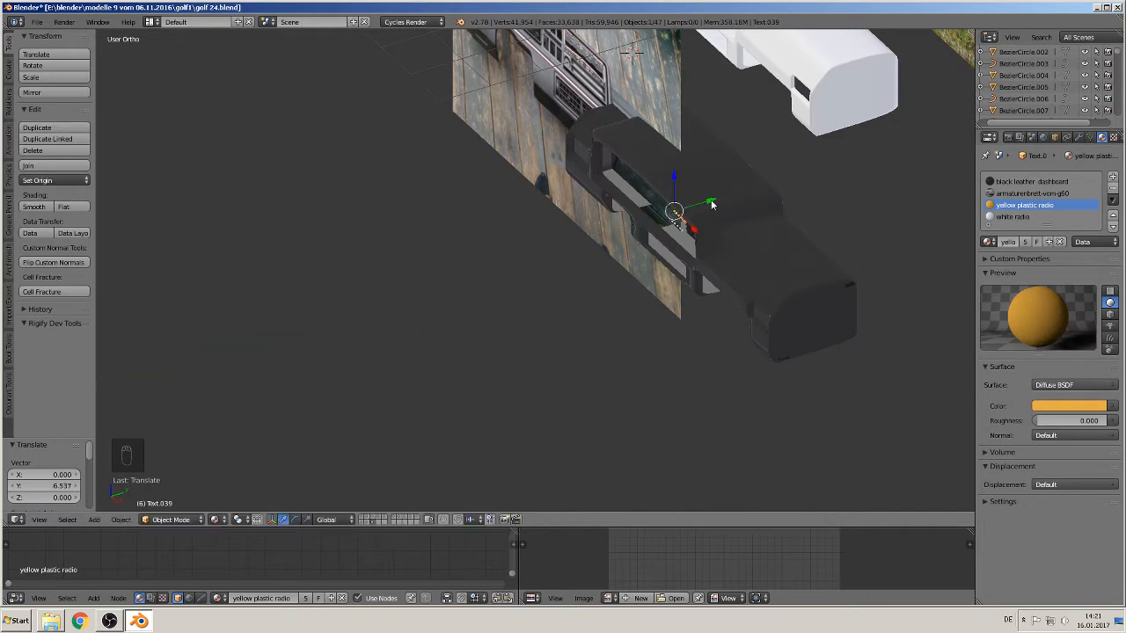
# Step: Examine from the front and at an angle how the moved labels sit in the dashboard's radio opening
pyautogui.press('KP_1')
pyautogui.scroll(3, 738, 235)
pyautogui.scroll(-2, 415, 272)
pyautogui.moveTo(414, 271); pyautogui.dragTo(487, 279, button='middle')
pyautogui.scroll(-2, 486, 282)
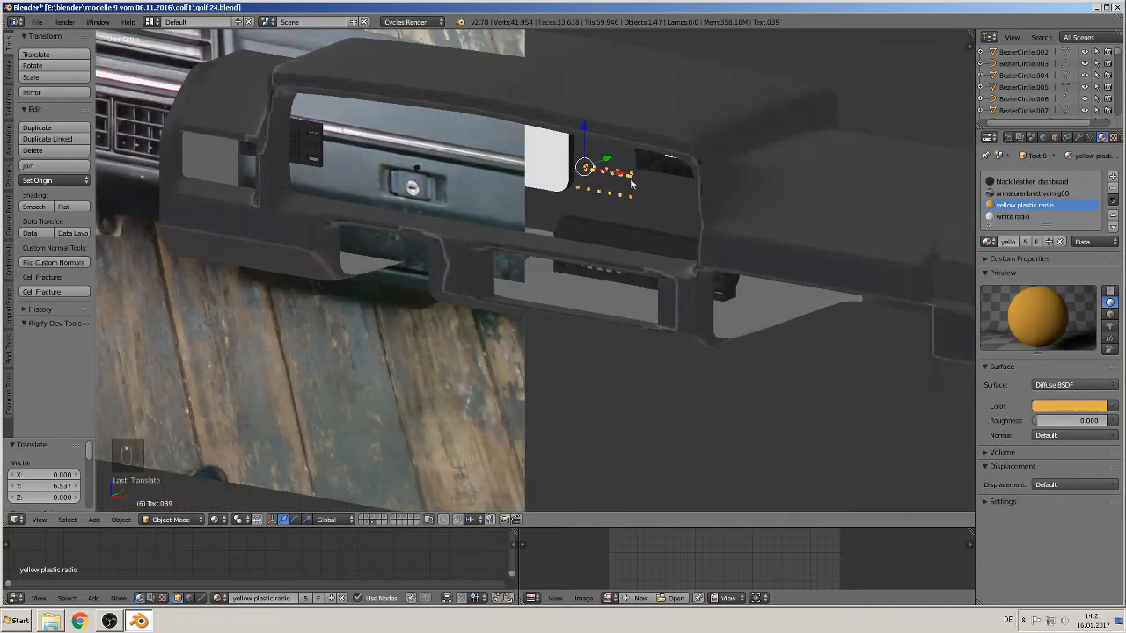
pyautogui.moveTo(594, 198)
pyautogui.mouseDown(button='middle')
pyautogui.moveTo(575, 217)
pyautogui.moveTo(589, 208)
pyautogui.mouseUp(button='middle')
pyautogui.scroll(-4, 588, 207)
pyautogui.scroll(3, 588, 208)
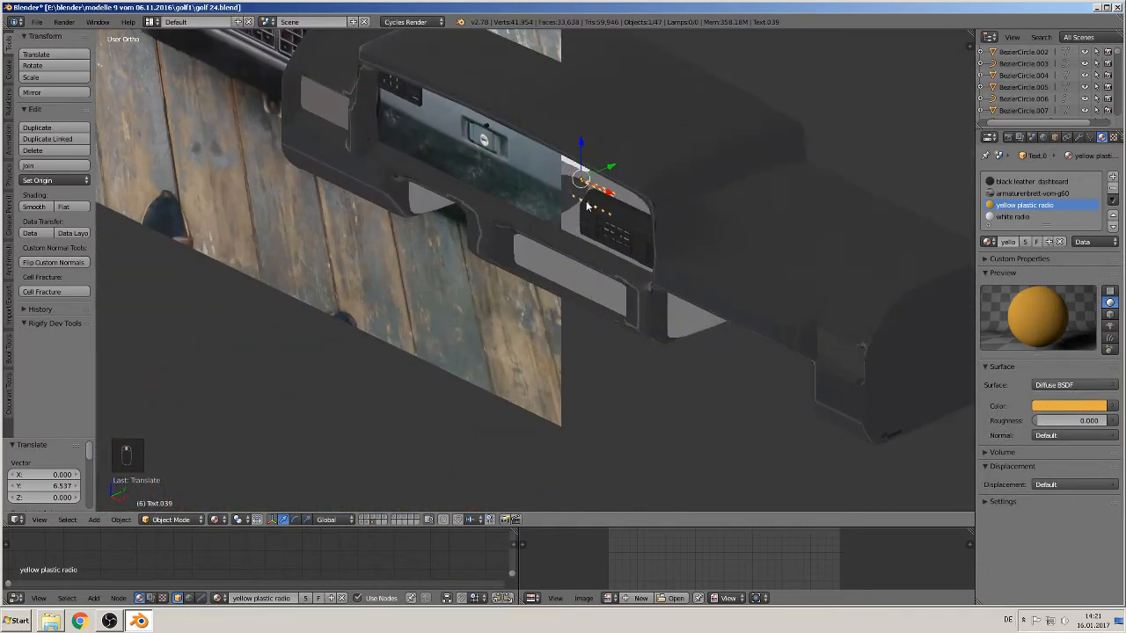
# Step: Undo the recent moves and the separation of the radio labels
pyautogui.hotkey('ctrl', 'z')
pyautogui.hotkey('ctrl', 'z')
pyautogui.hotkey('ctrl', 'z')
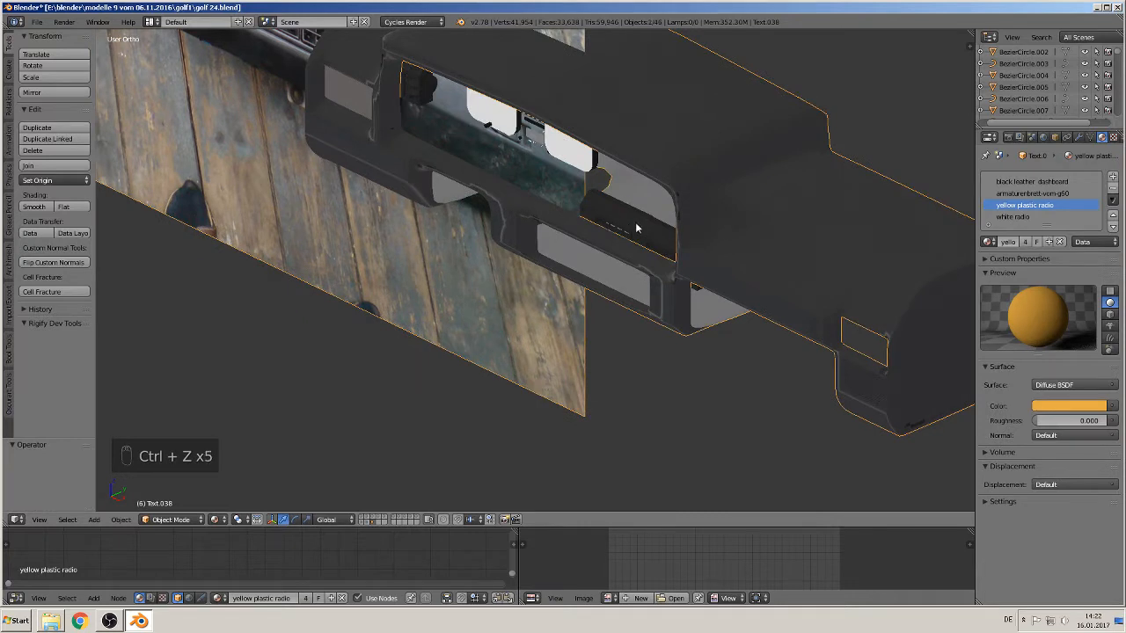
pyautogui.hotkey('ctrl', 'z')
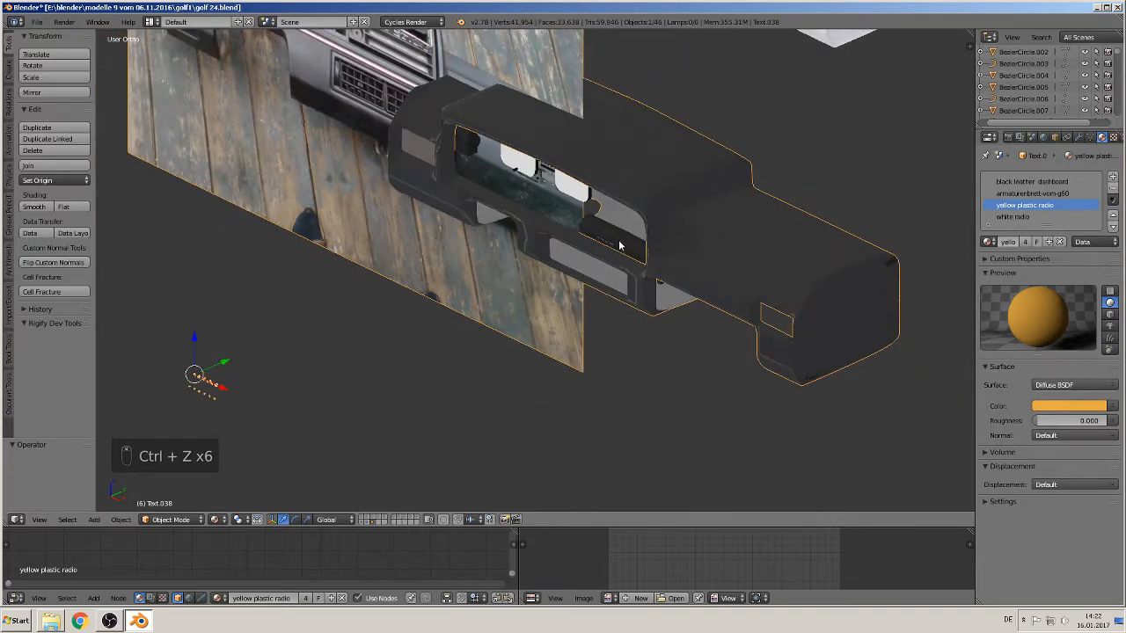
pyautogui.hotkey('ctrl', 'z')
pyautogui.hotkey('ctrl', 'z')
pyautogui.hotkey('ctrl', 'z')
pyautogui.scroll(1, 363, 319)
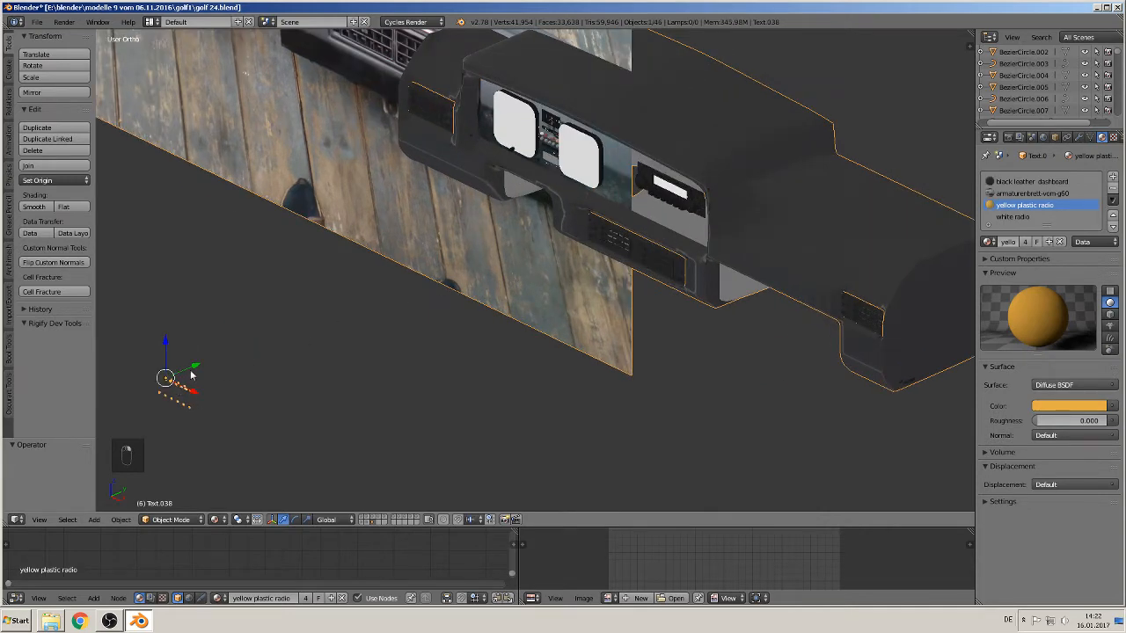
# Step: Try moving the joined object of labels and dashboard about 0.265 along the Y axis
pyautogui.press('Tab')
pyautogui.press('Tab')
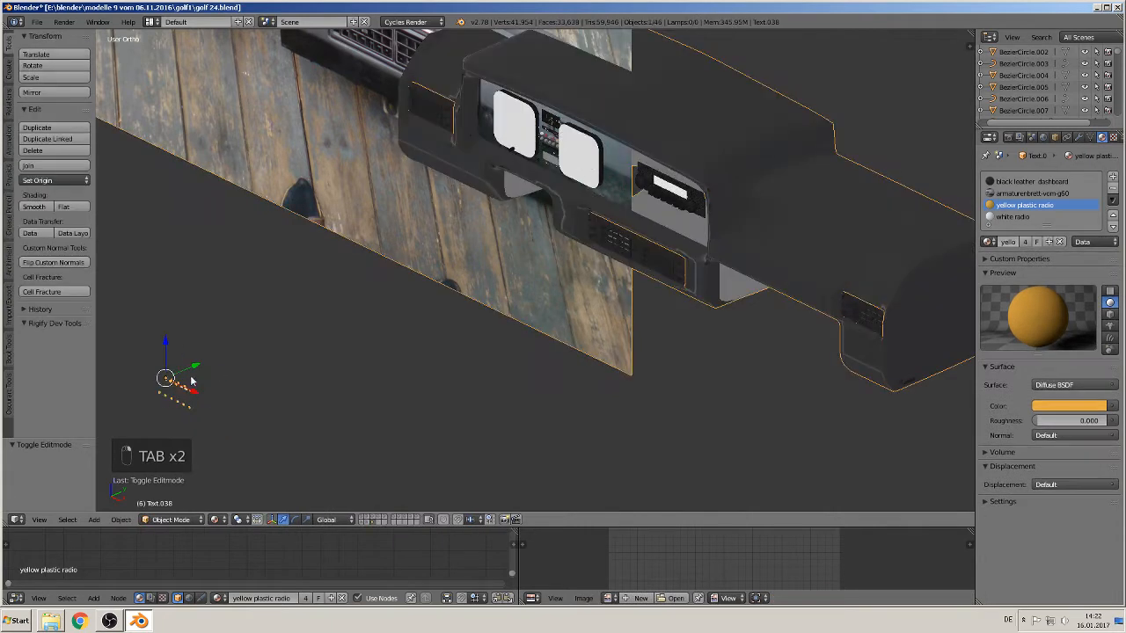
pyautogui.moveTo(195, 371)
pyautogui.mouseDown()
pyautogui.moveTo(231, 359)
pyautogui.moveTo(209, 370)
pyautogui.mouseUp()
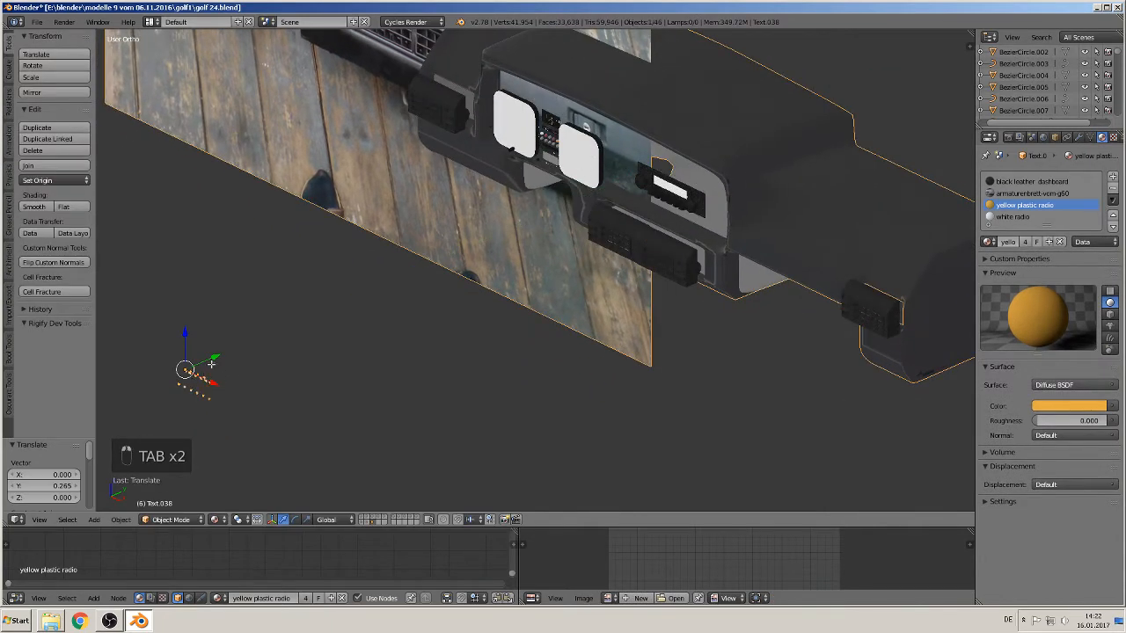
pyautogui.press('Tab')
pyautogui.press('Tab')
pyautogui.press('g')
pyautogui.press('y')
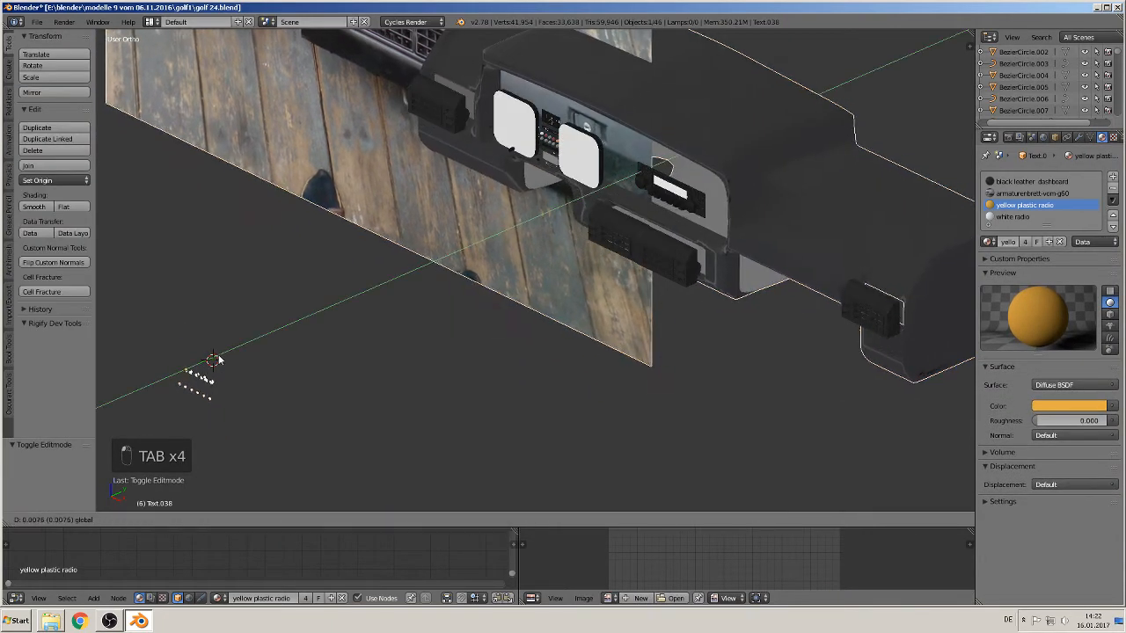
pyautogui.click(204, 363)
# Step: Undo the Y-axis moves of the joined label and dashboard object
pyautogui.hotkey('ctrl', 'z')
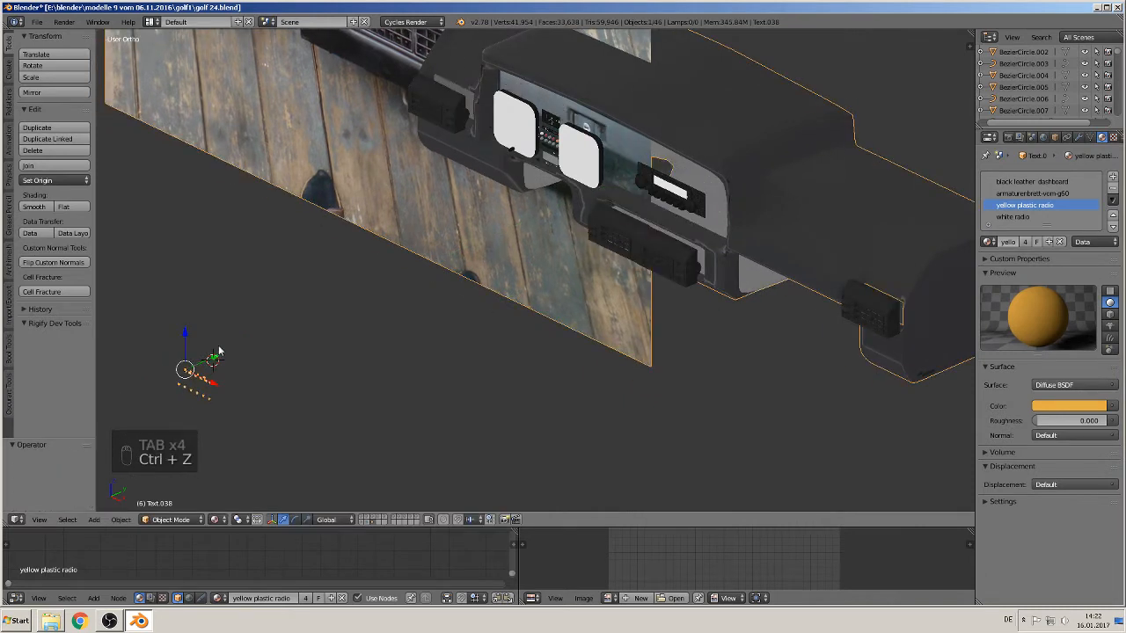
pyautogui.hotkey('ctrl', 'z')
pyautogui.hotkey('ctrl', 'z')
pyautogui.hotkey('ctrl', 'z')
pyautogui.hotkey('ctrl', 'z')
pyautogui.hotkey('ctrl', 'z')
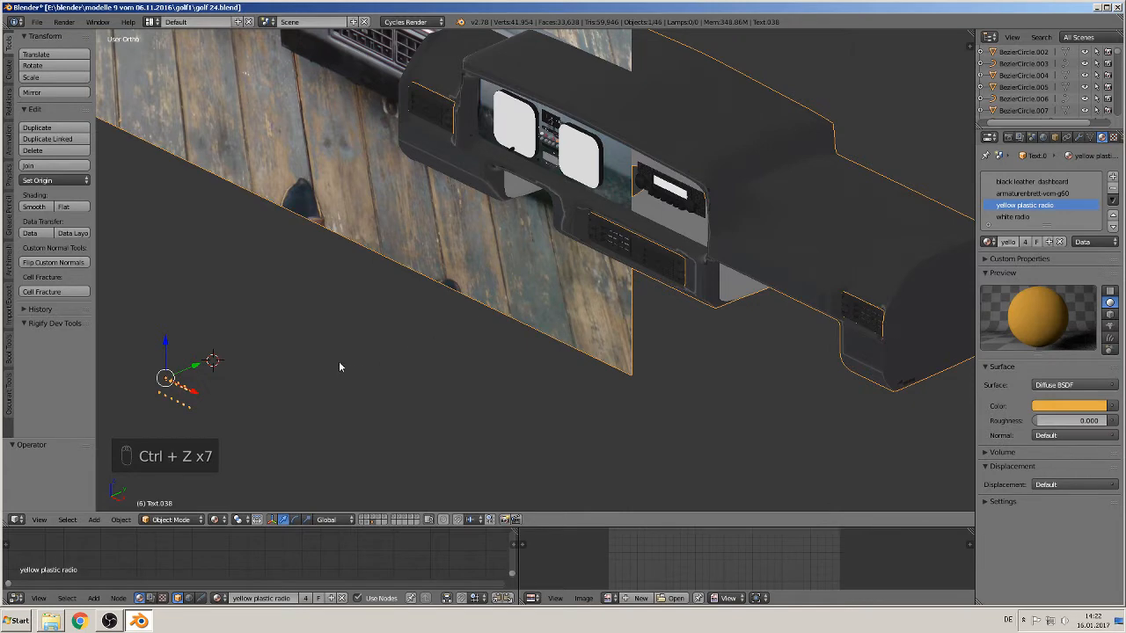
# Step: Box-select only the radio label geometry in edit mode and separate the selection from the dashboard mesh
pyautogui.press('Tab')
pyautogui.moveTo(339, 368); pyautogui.dragTo(327, 396, button='middle')
pyautogui.press('a')
pyautogui.press('a')
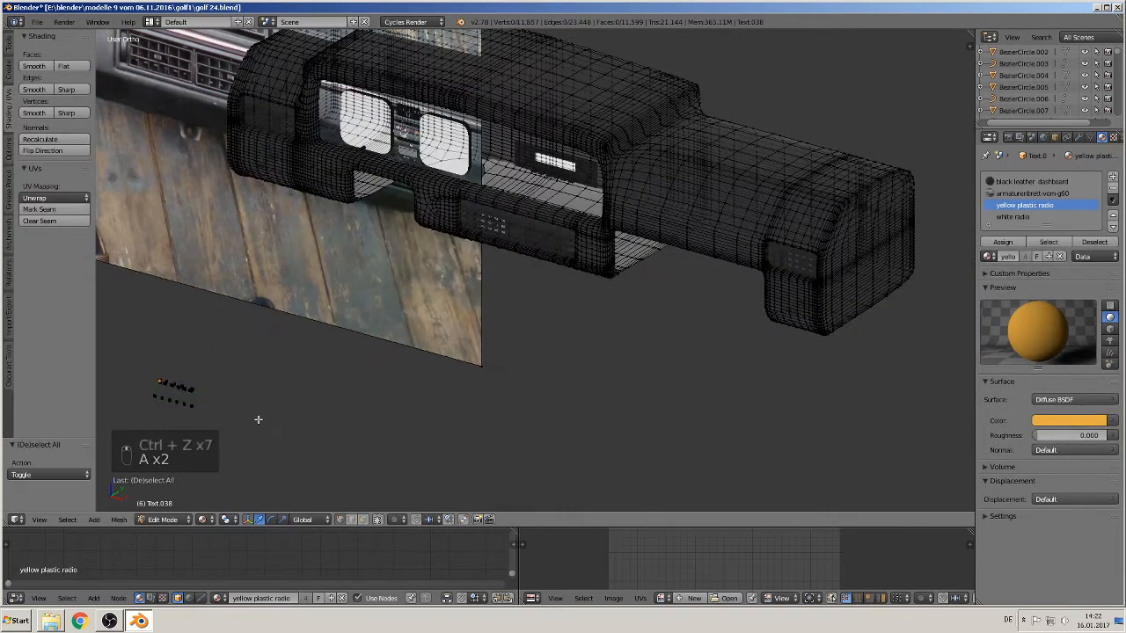
pyautogui.press('b')
pyautogui.moveTo(266, 440); pyautogui.dragTo(95, 357)
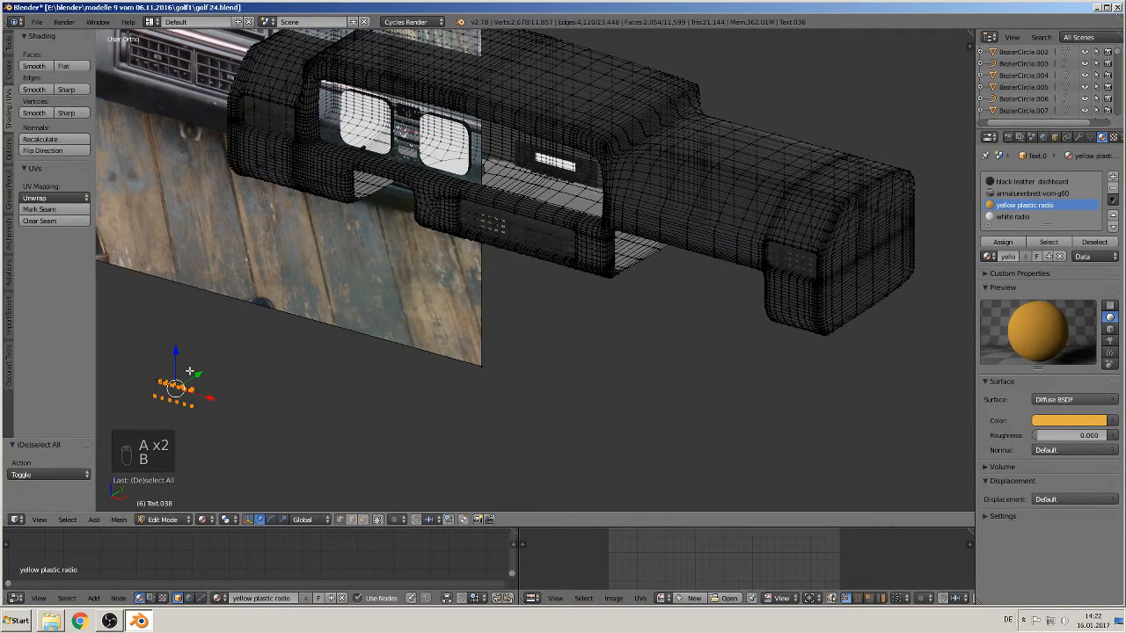
pyautogui.press('p')
pyautogui.click(187, 371)
pyautogui.press('Tab')
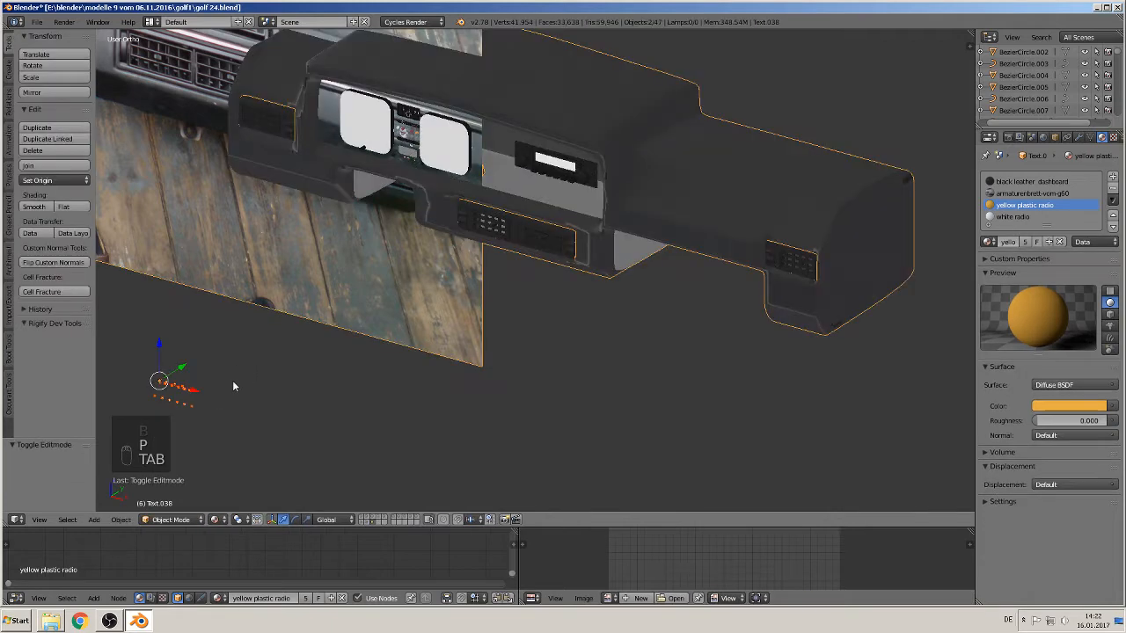
# Step: Select only the separated label object and move it about 6.458 along the Y axis to the radio
pyautogui.moveTo(232, 380); pyautogui.dragTo(188, 388, button='middle')
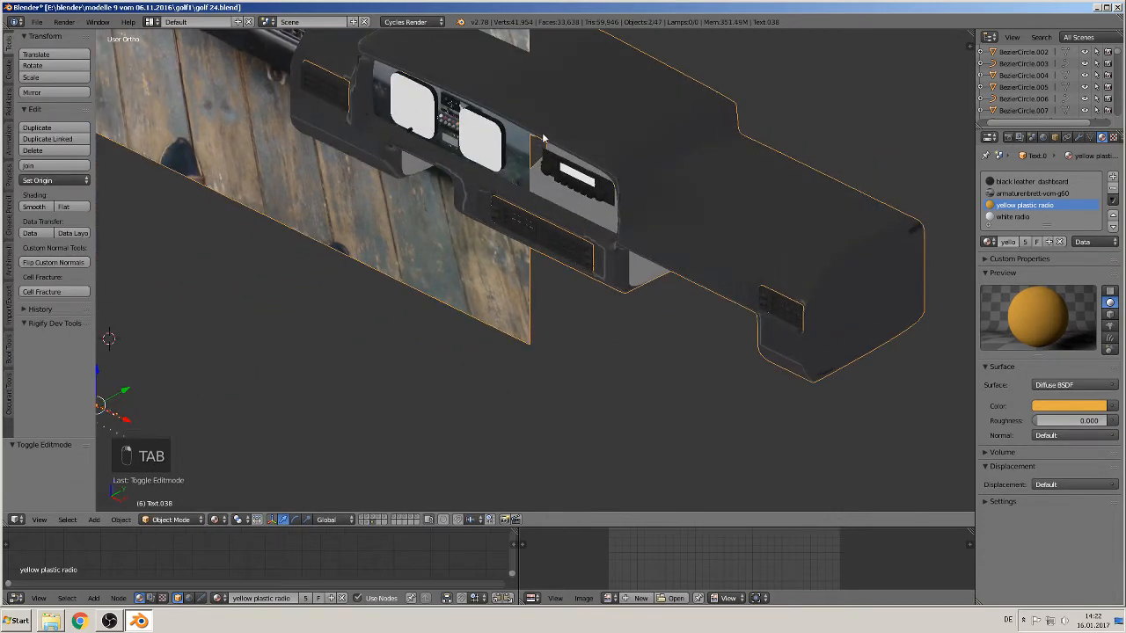
pyautogui.rightClick(106, 418)
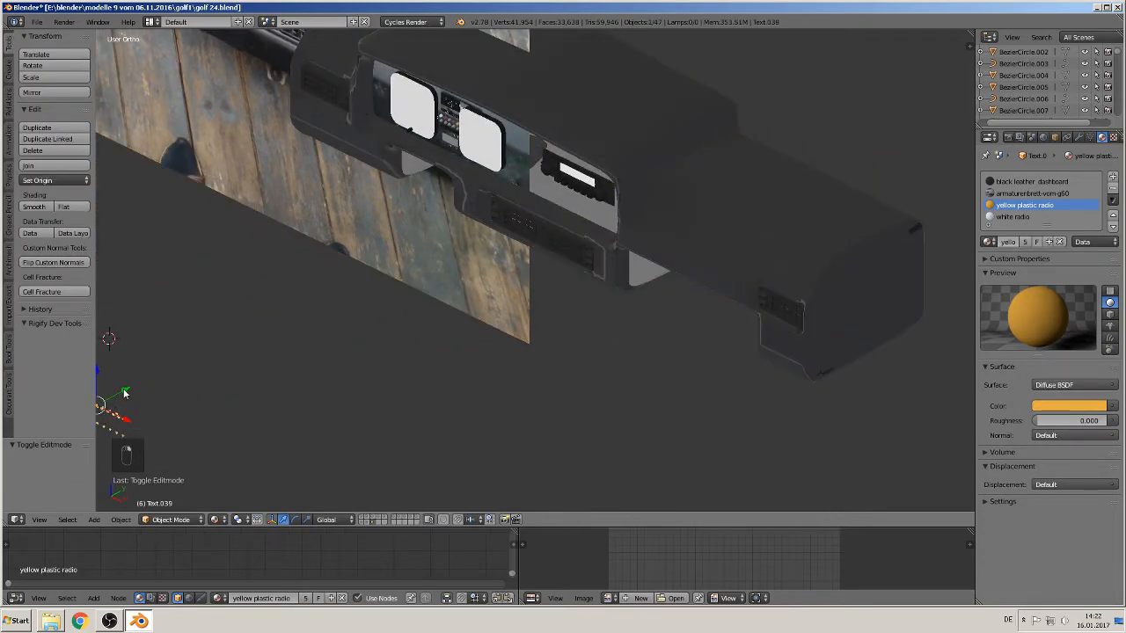
pyautogui.press('g')
pyautogui.press('y')
pyautogui.click(595, 183)
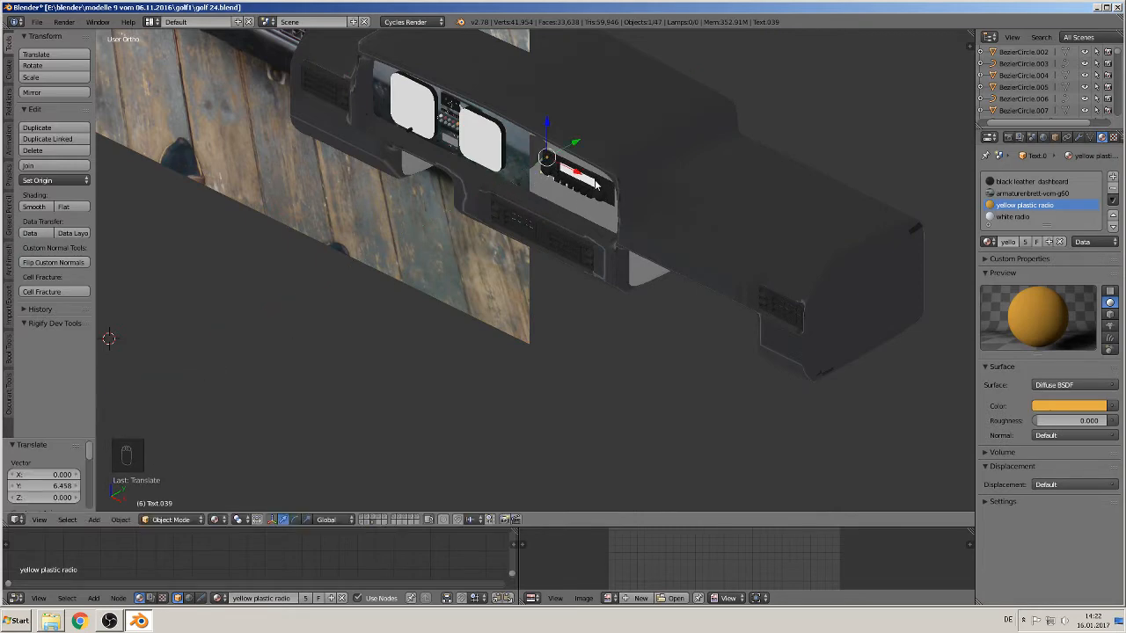
# Step: Align the labels with the radio's preset buttons by moving them about 0.215 along X and -0.021 along Y
pyautogui.press('KP_1')
pyautogui.scroll(6, 621, 164)
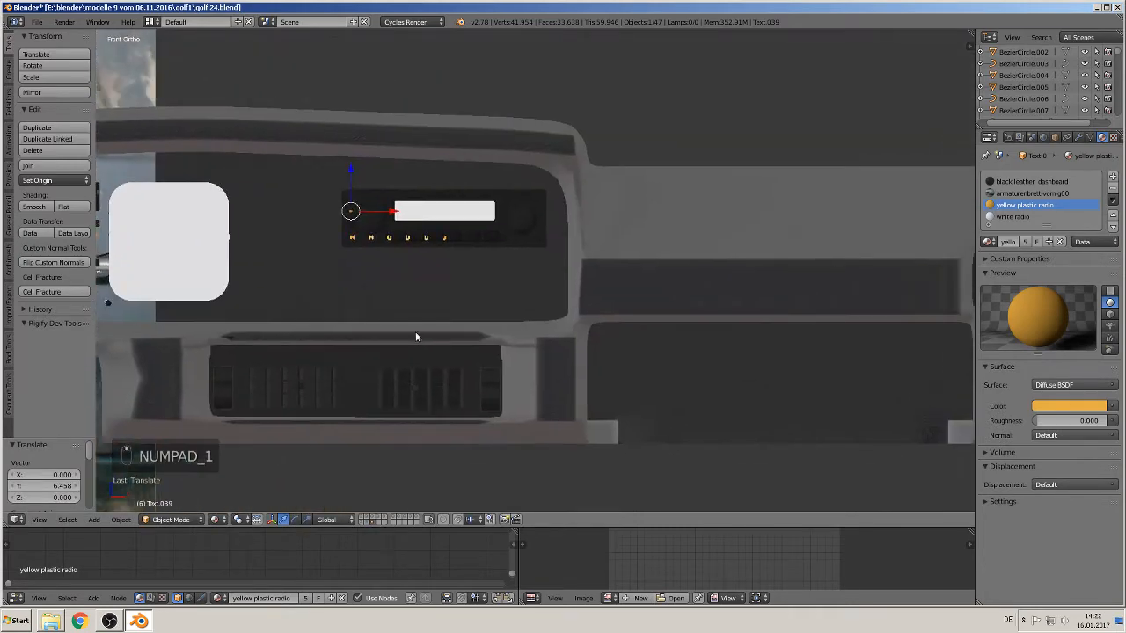
pyautogui.press('g')
pyautogui.press('x')
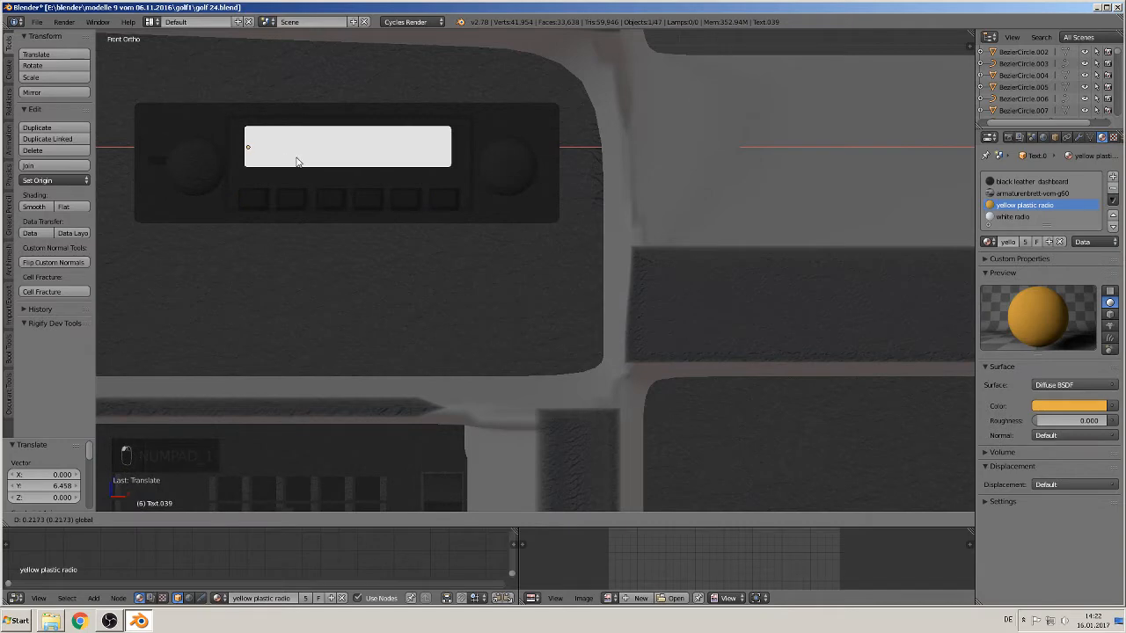
pyautogui.click(295, 161)
pyautogui.moveTo(296, 161); pyautogui.dragTo(345, 109, button='middle')
pyautogui.press('g')
pyautogui.press('y')
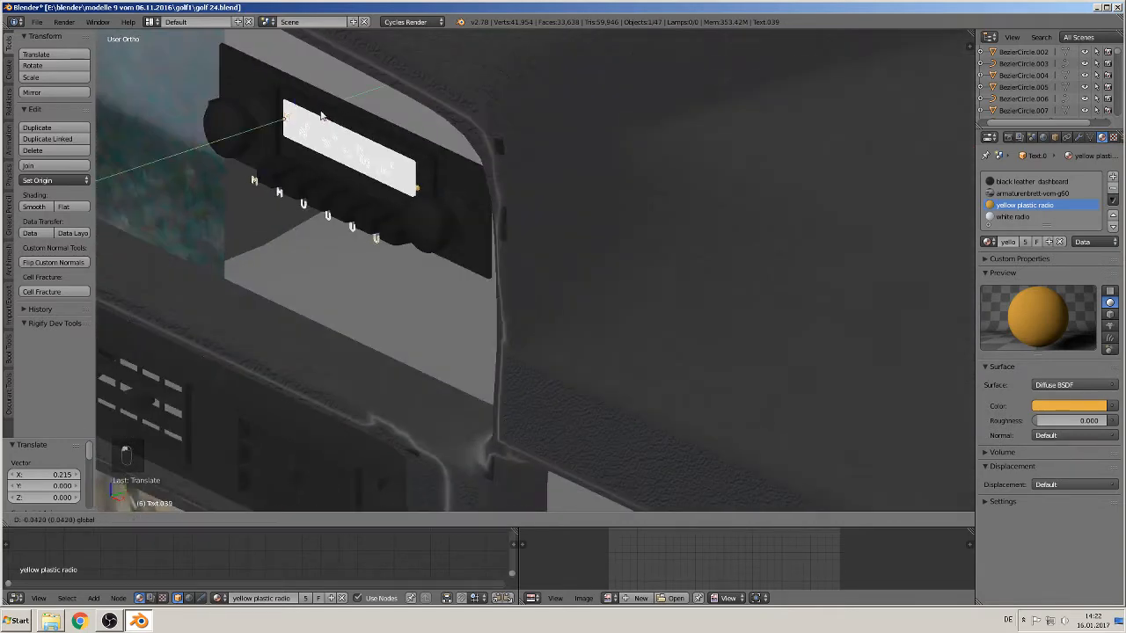
pyautogui.click(328, 110)
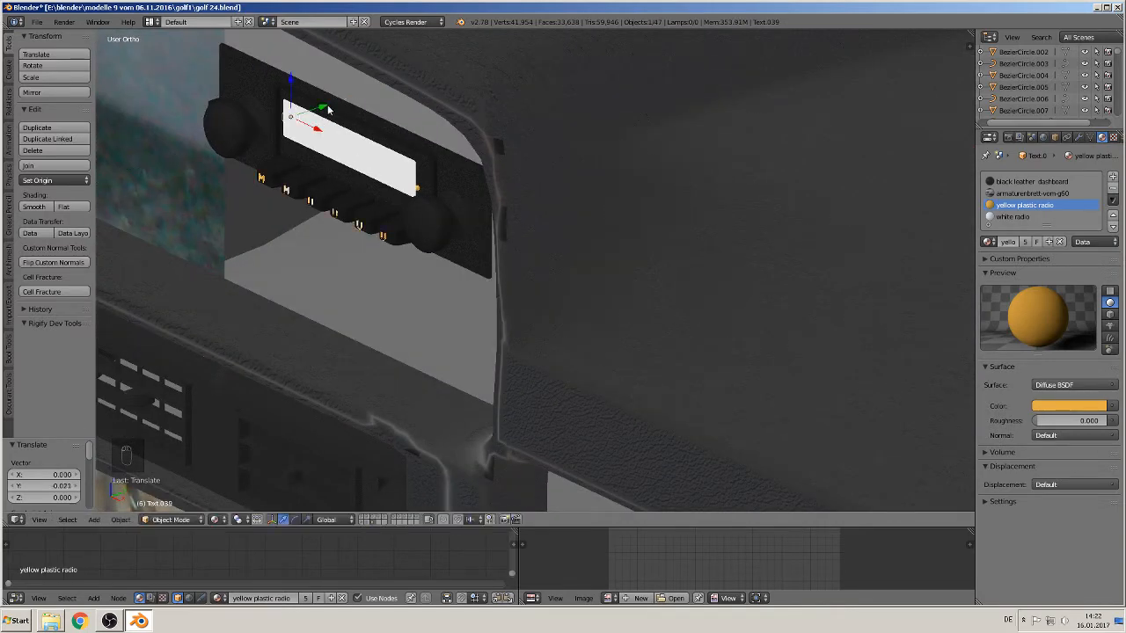
# Step: Centre the labels on the preset buttons by moving them slightly up the Z axis and about 0.010 along X
pyautogui.scroll(1, 355, 204)
pyautogui.moveTo(327, 110); pyautogui.dragTo(388, 201, button='middle')
pyautogui.scroll(3, 355, 204)
pyautogui.scroll(-4, 190, 287)
pyautogui.keyDown('shift'); pyautogui.moveTo(190, 287); pyautogui.dragTo(694, 415, button='middle'); pyautogui.keyUp('shift')
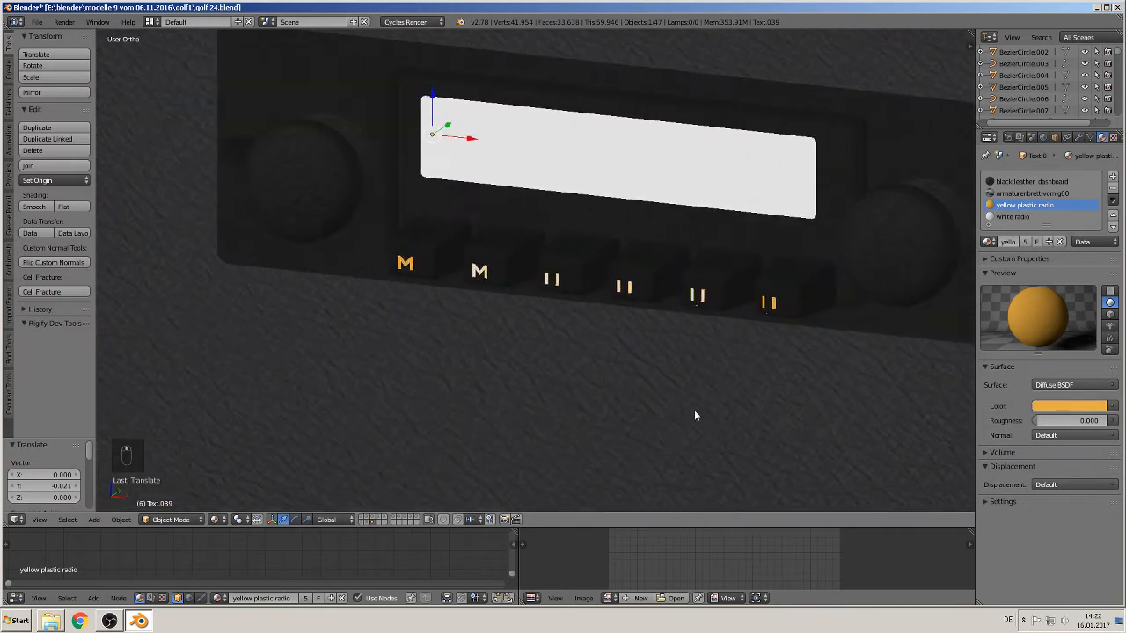
pyautogui.moveTo(472, 236); pyautogui.dragTo(505, 234, button='middle')
pyautogui.press('g')
pyautogui.press('z')
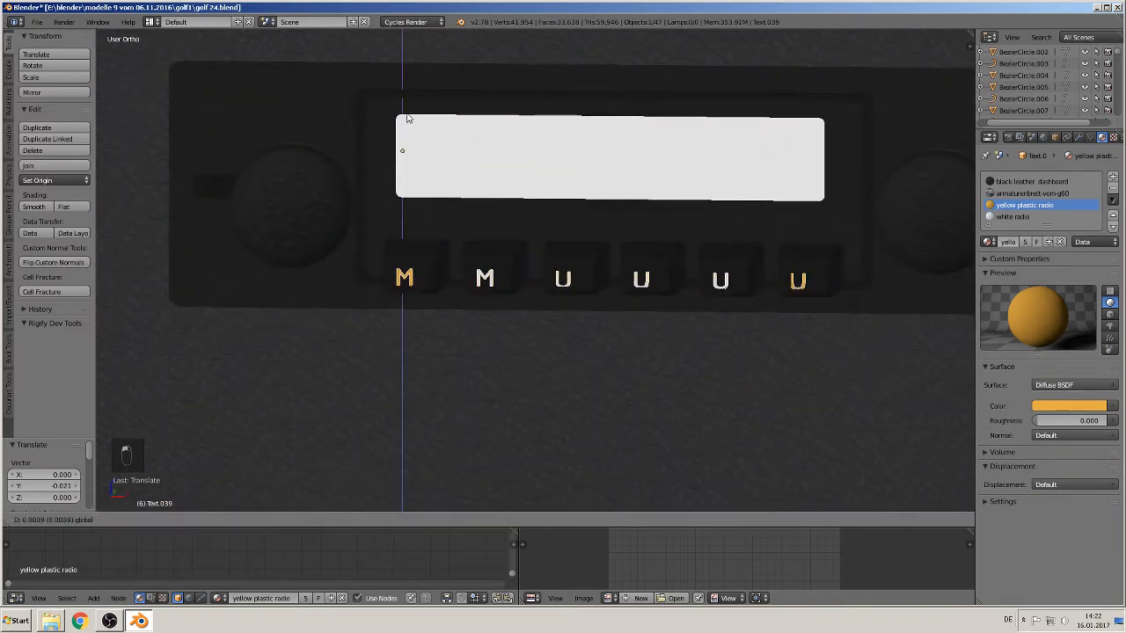
pyautogui.press('x')
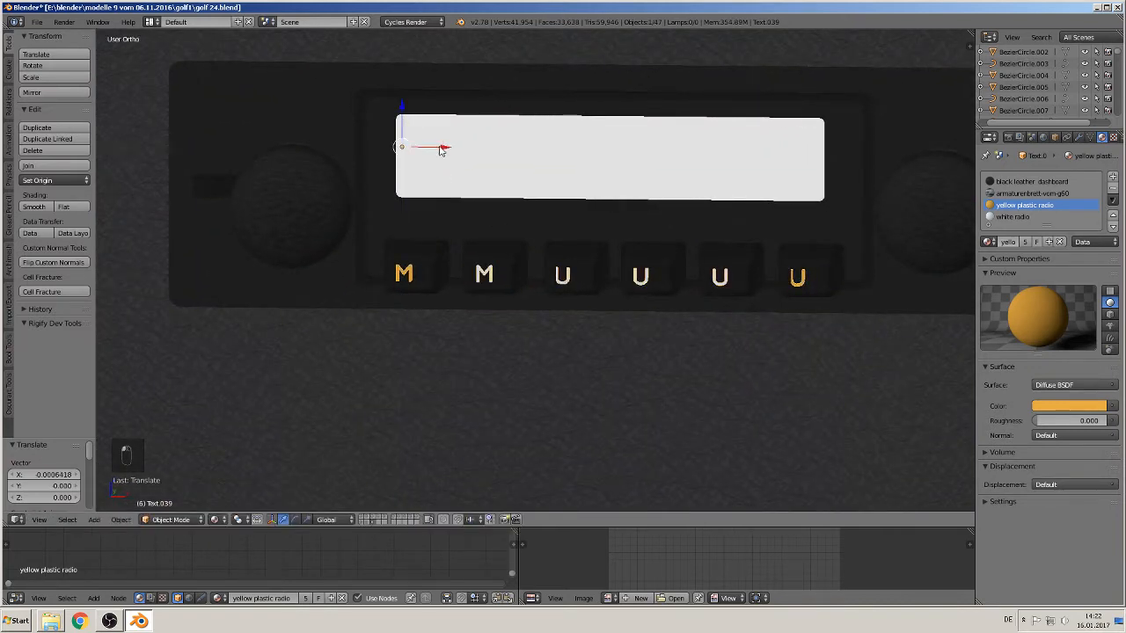
pyautogui.click(416, 228)
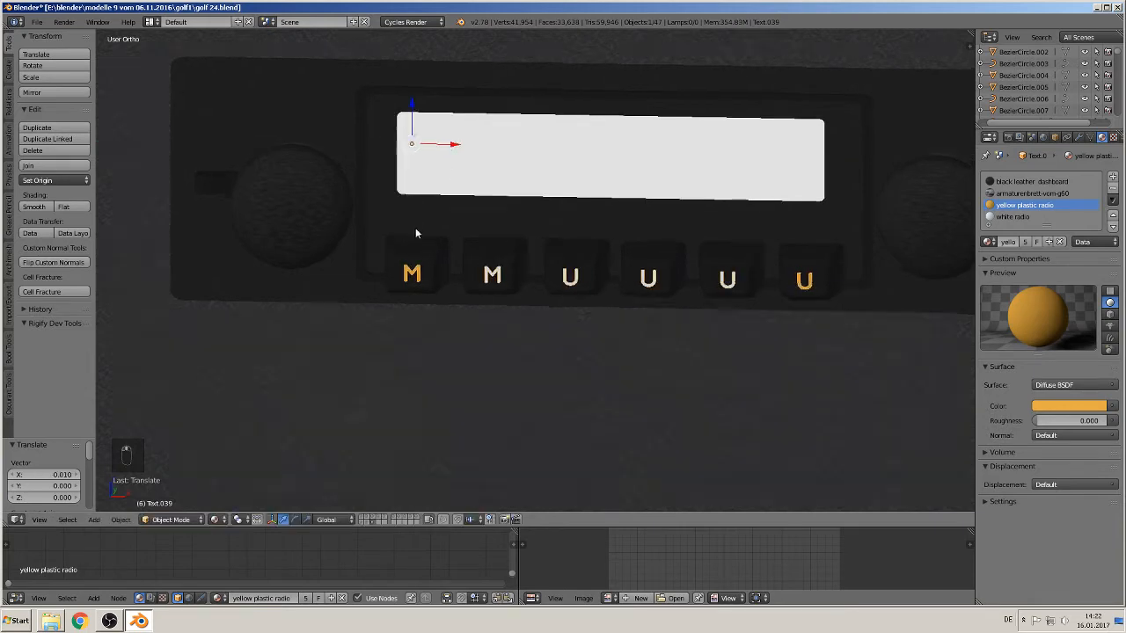
# Step: Preview the radio with Rendered viewport shading to check the labels, and return to Material shading
pyautogui.moveTo(417, 228); pyautogui.dragTo(451, 226, button='middle')
pyautogui.scroll(-4, 450, 226)
pyautogui.click(216, 519)
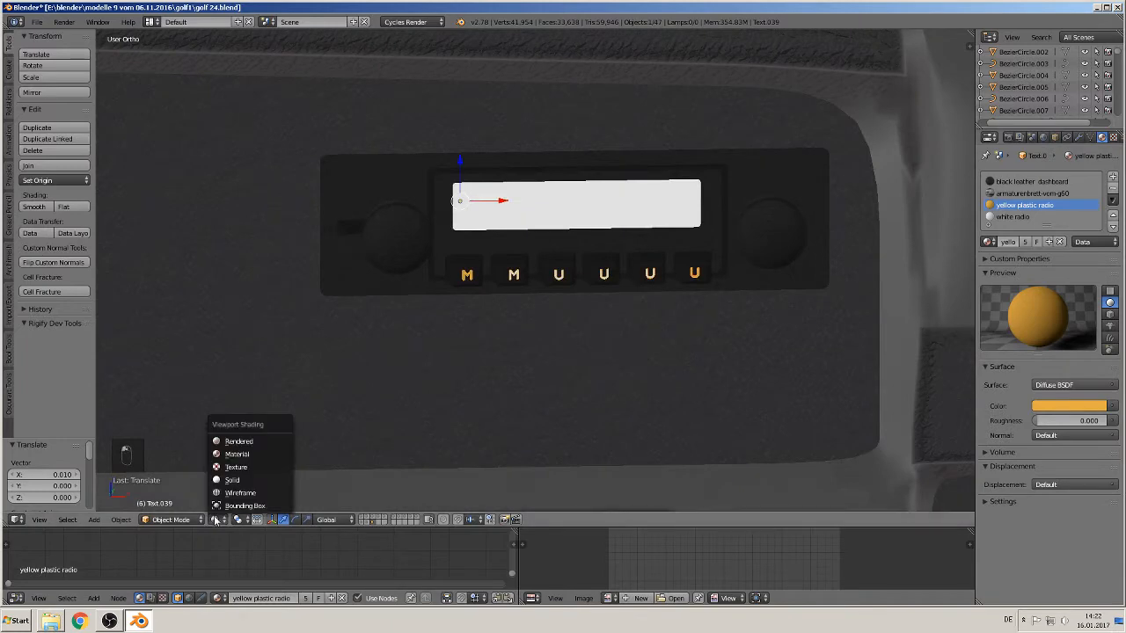
pyautogui.click(239, 440)
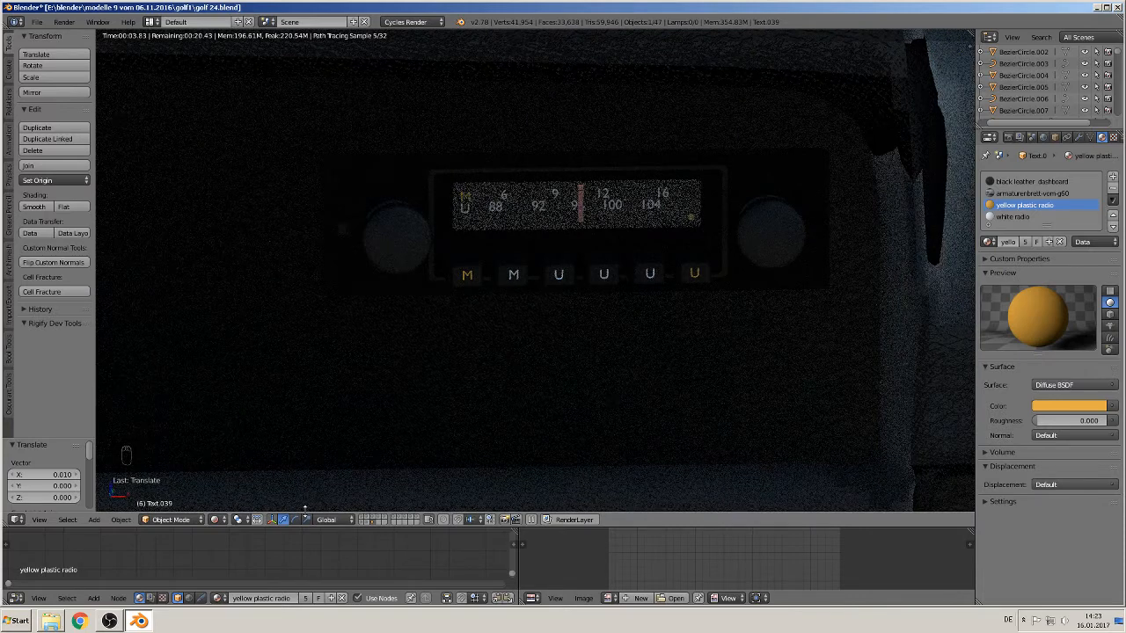
pyautogui.click(216, 519)
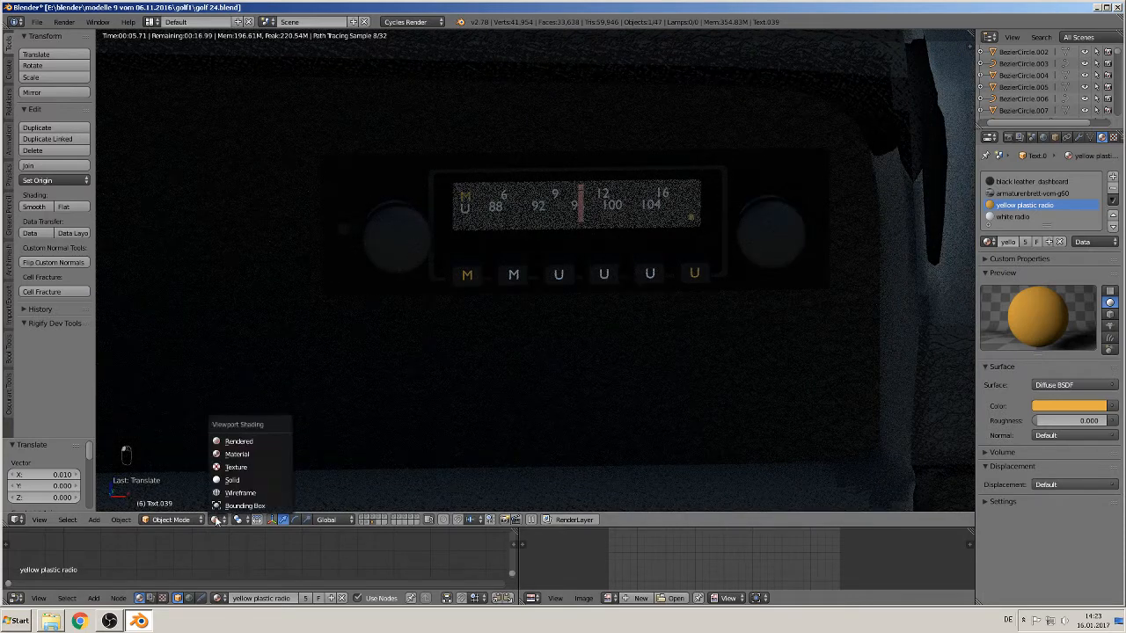
pyautogui.click(225, 454)
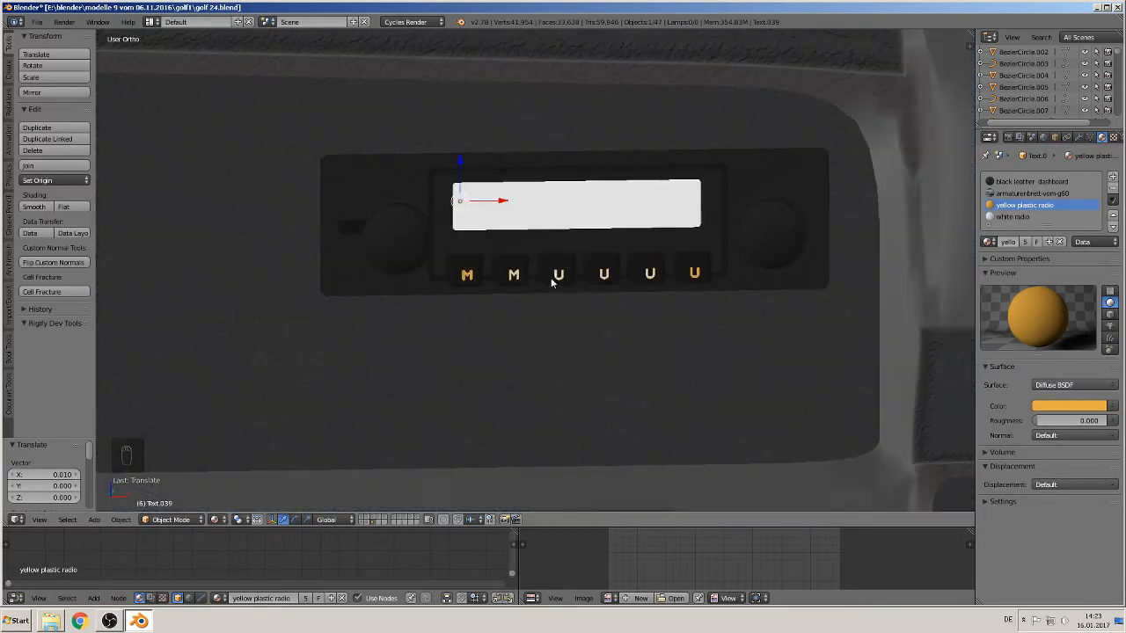
# Step: Select the radio body together with the label object and join them into one mesh object
pyautogui.moveTo(552, 281); pyautogui.dragTo(504, 290, button='middle')
pyautogui.rightClick(473, 251)
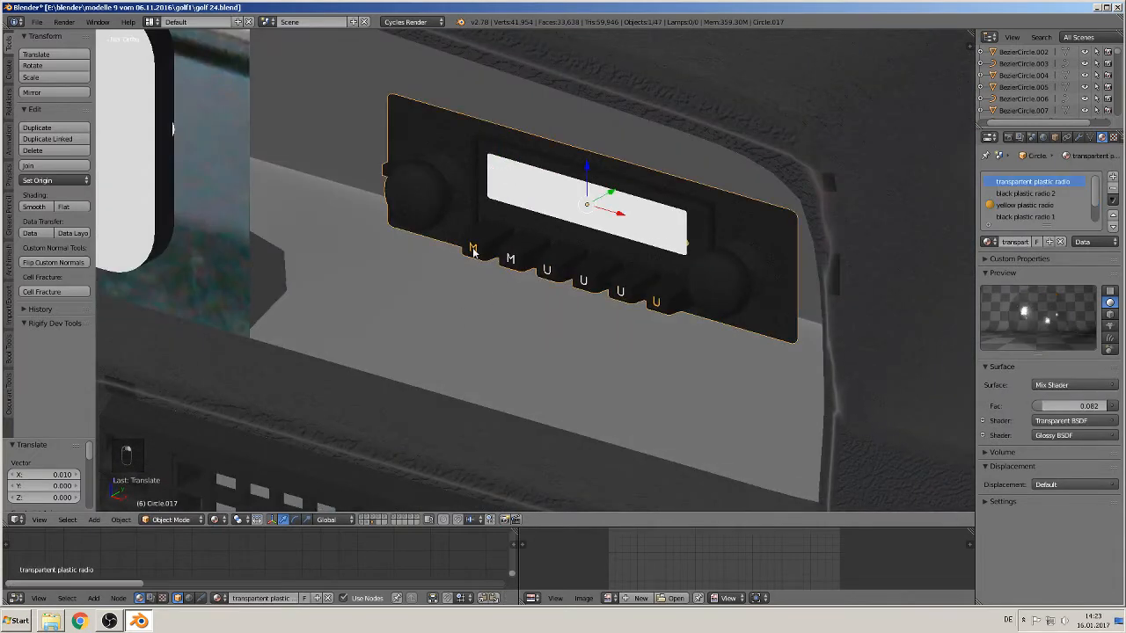
pyautogui.keyDown('shift'); pyautogui.rightClick(472, 251); pyautogui.keyUp('shift')
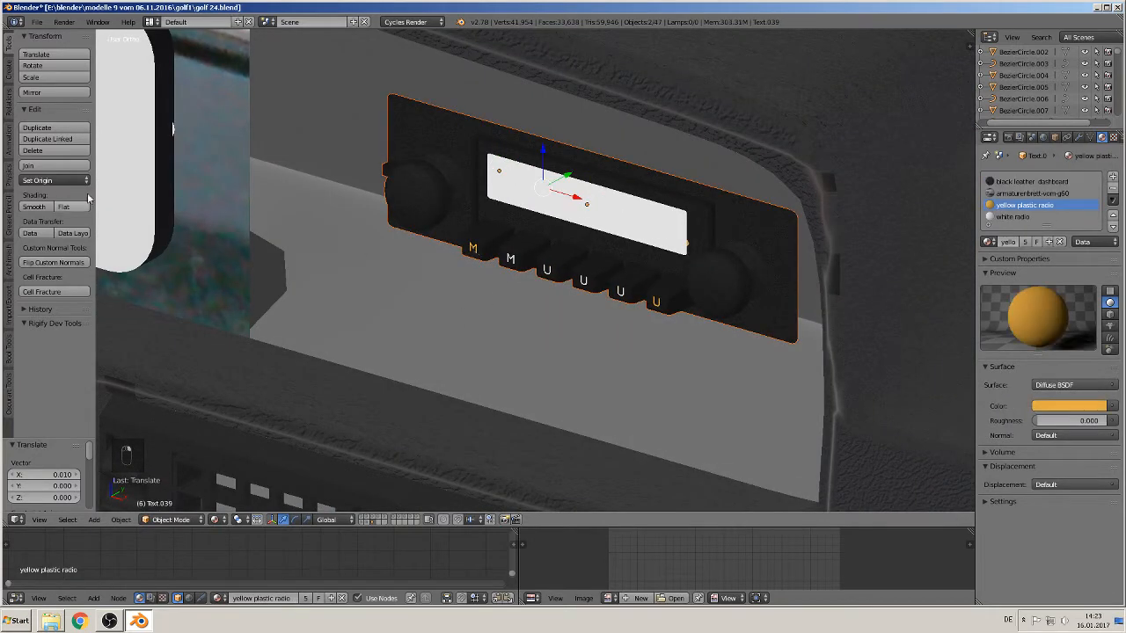
pyautogui.click(54, 165)
pyautogui.click(75, 165)
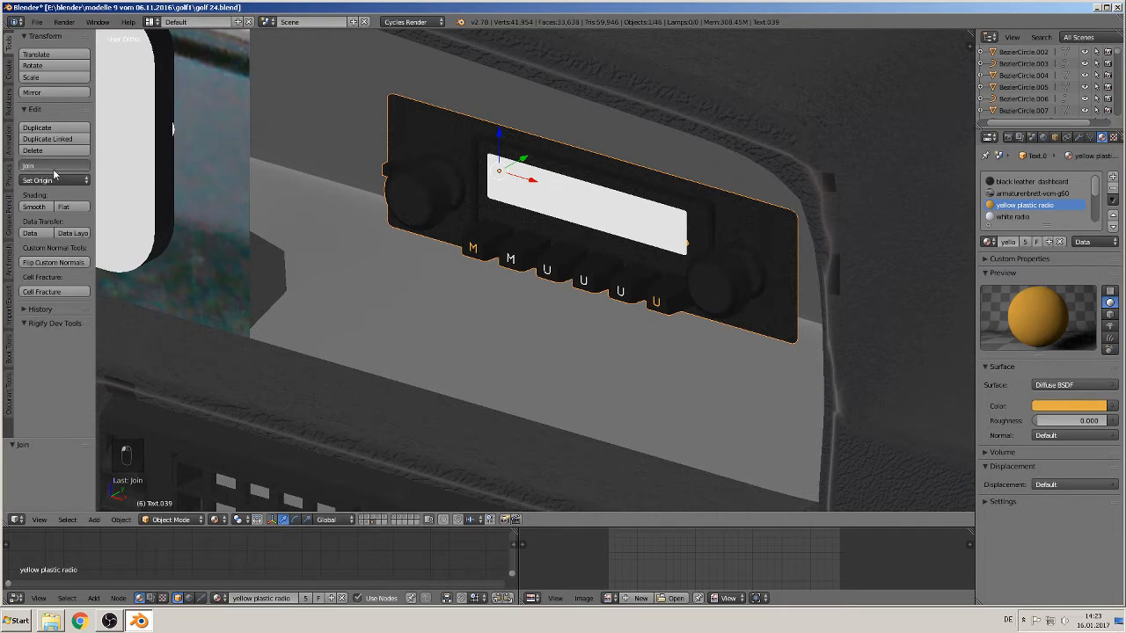
# Step: Select the radio to check that its labels belong to the same object
pyautogui.rightClick(482, 185)
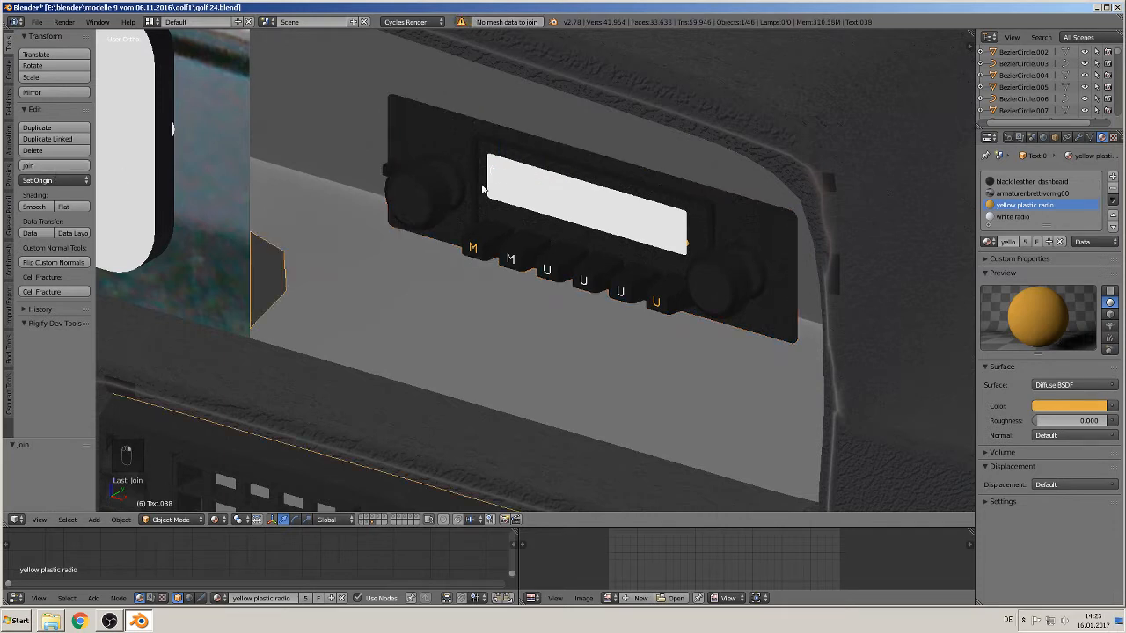
pyautogui.moveTo(514, 255); pyautogui.dragTo(513, 265, button='right')
pyautogui.rightClick(493, 220)
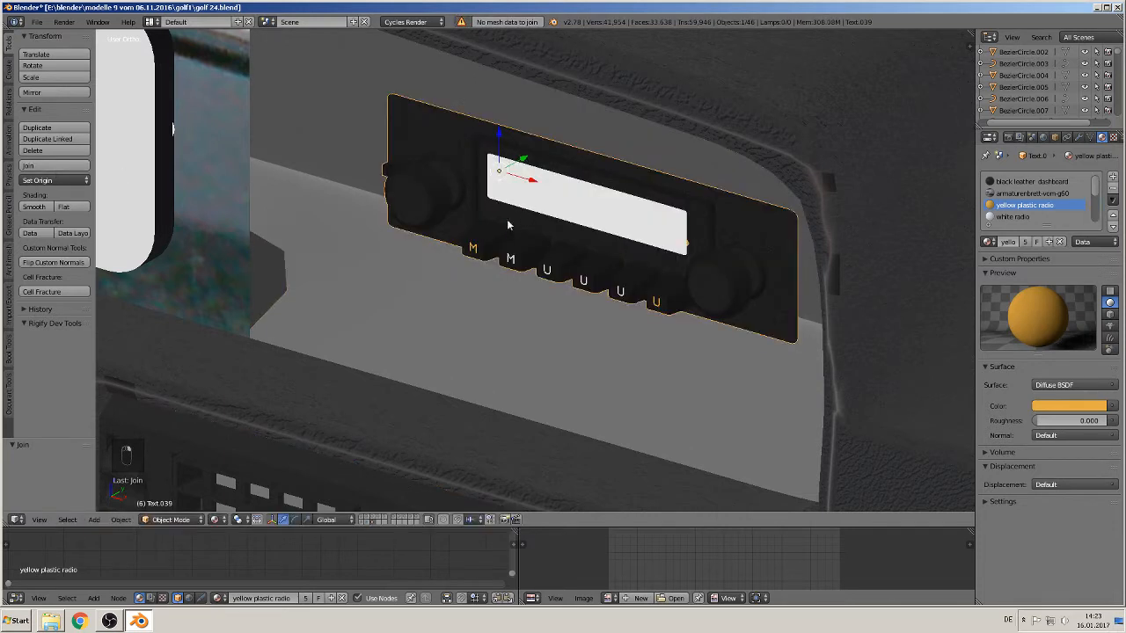
pyautogui.rightClick(510, 262)
pyautogui.rightClick(510, 264)
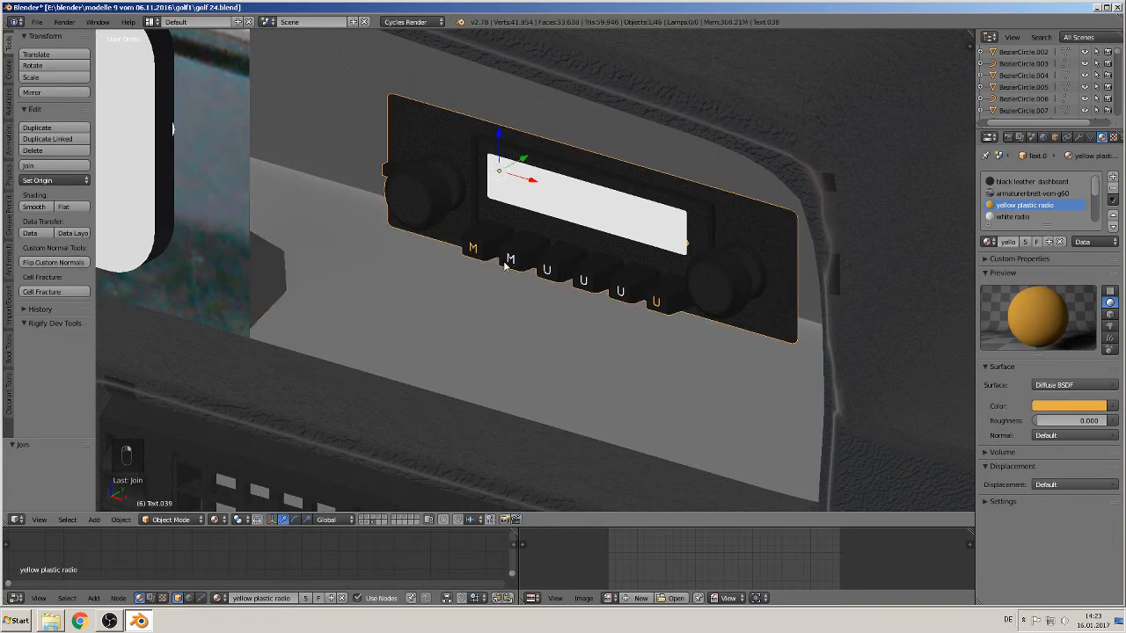
# Step: Open the rev counter's mesh for editing with its front glass face selected
pyautogui.scroll(-6, 475, 271)
pyautogui.keyDown('shift'); pyautogui.moveTo(354, 235); pyautogui.dragTo(515, 267, button='middle'); pyautogui.keyUp('shift')
pyautogui.scroll(4, 488, 273)
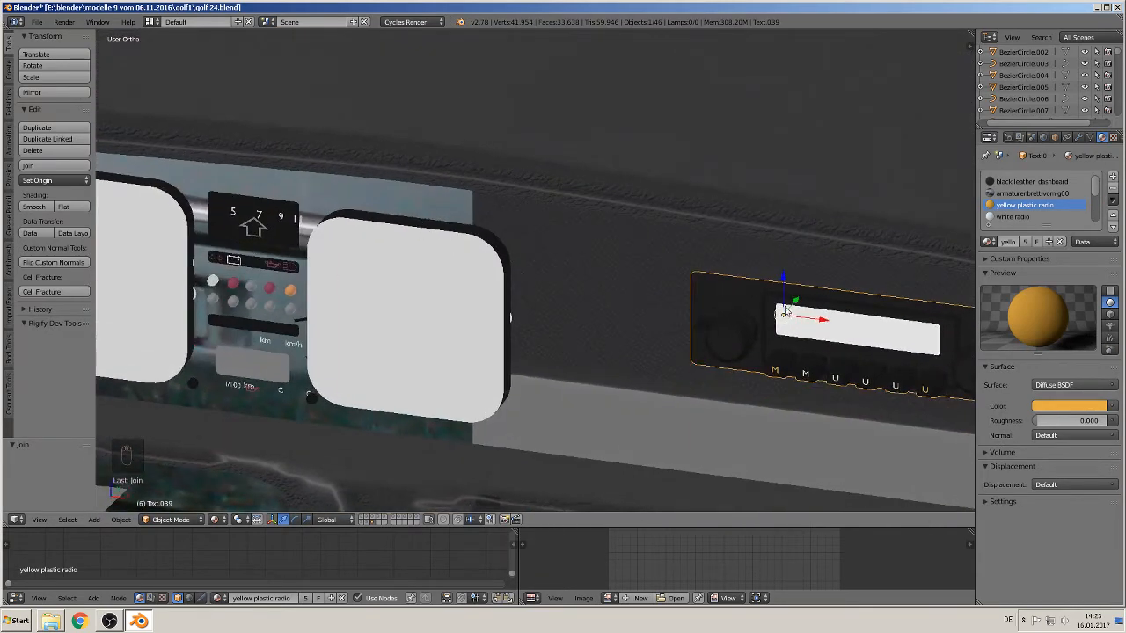
pyautogui.keyDown('shift'); pyautogui.moveTo(580, 384); pyautogui.dragTo(737, 393, button='middle'); pyautogui.keyUp('shift')
pyautogui.scroll(3, 692, 310)
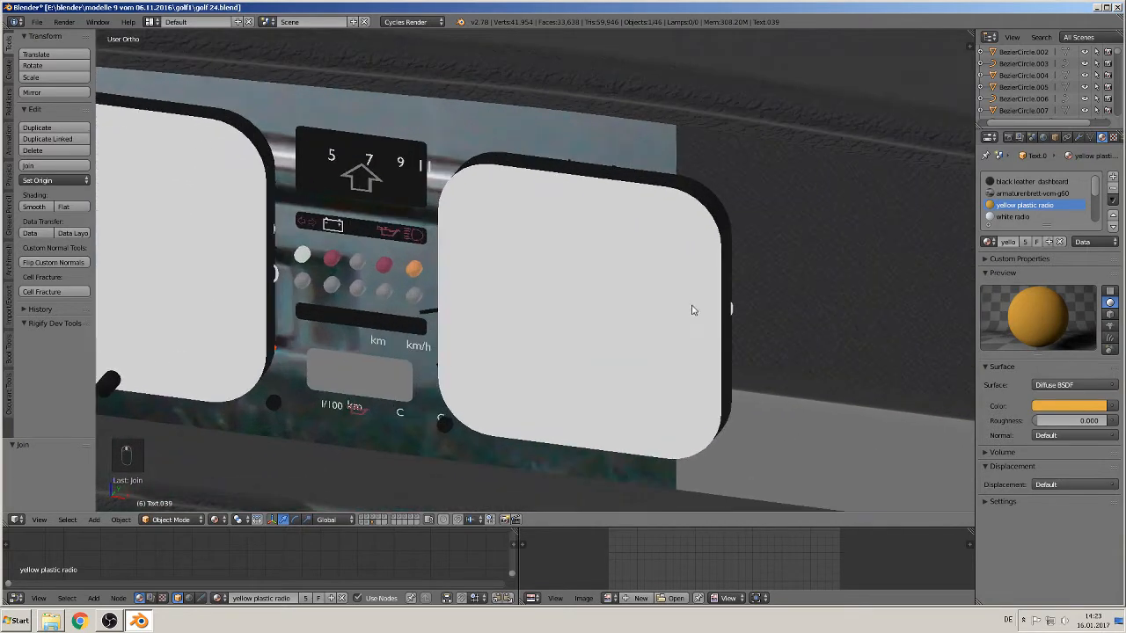
pyautogui.press('Tab')
pyautogui.press('Tab')
pyautogui.rightClick(645, 189)
pyautogui.press('Tab')
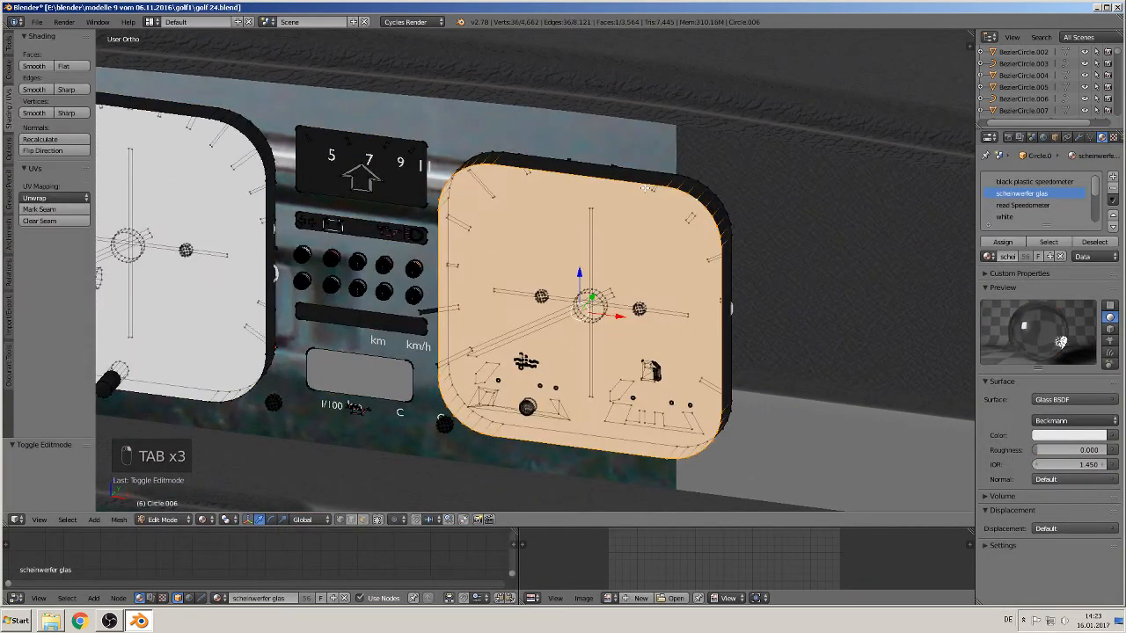
# Step: Extrude the rev counter's glass face in place and scale the new face by about 1.038 to form an outer rim
pyautogui.moveTo(646, 187); pyautogui.dragTo(638, 178, button='middle')
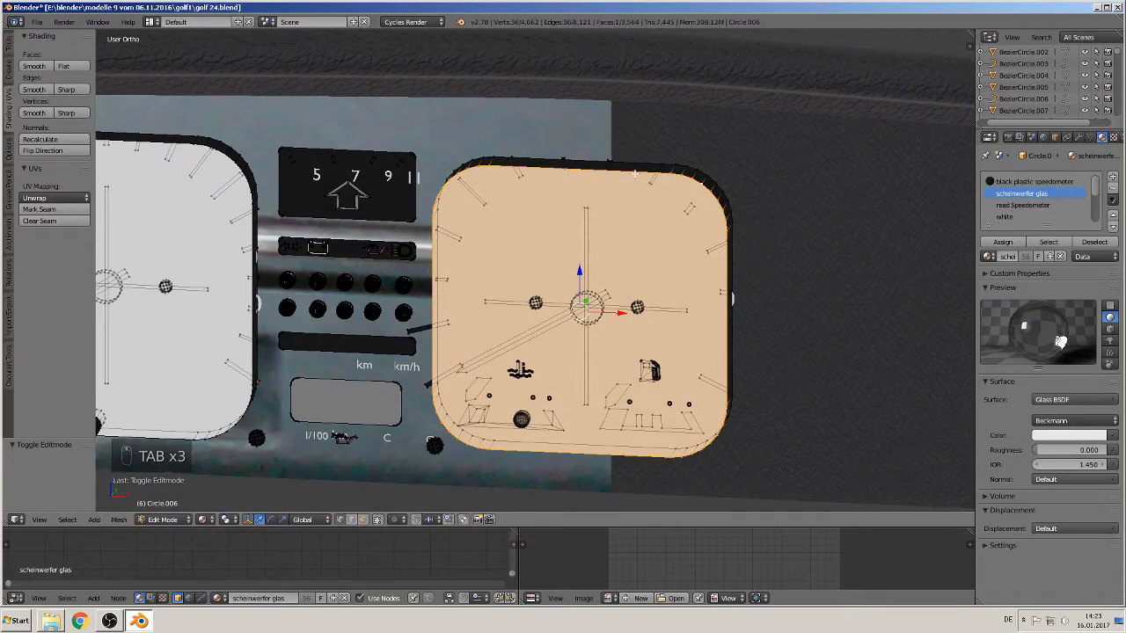
pyautogui.moveTo(754, 306); pyautogui.dragTo(741, 312, button='middle')
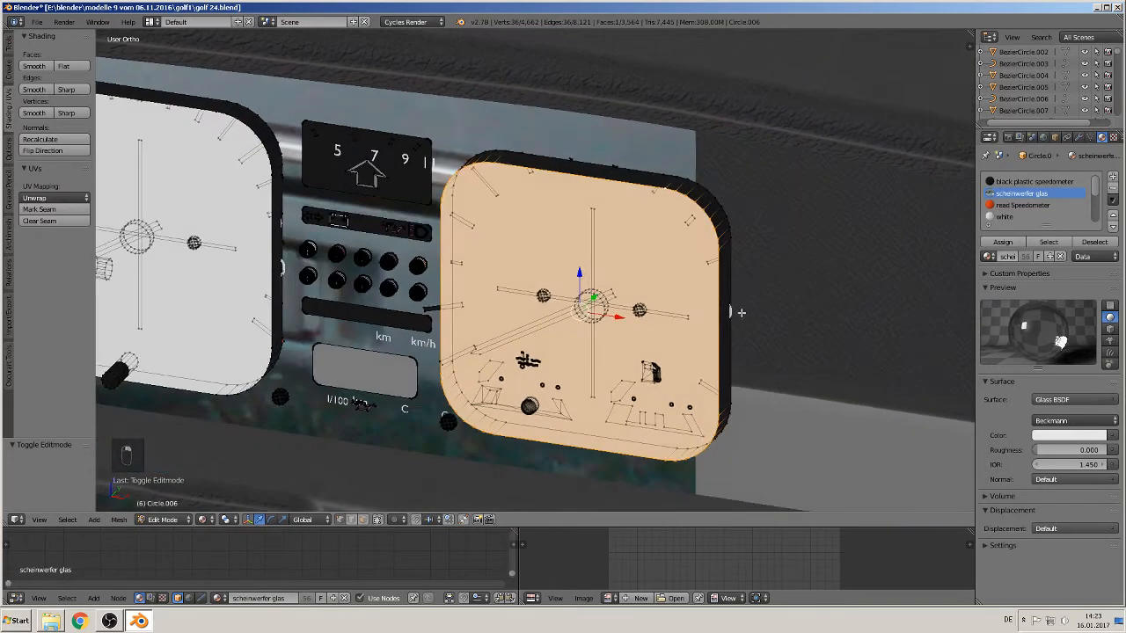
pyautogui.press('e')
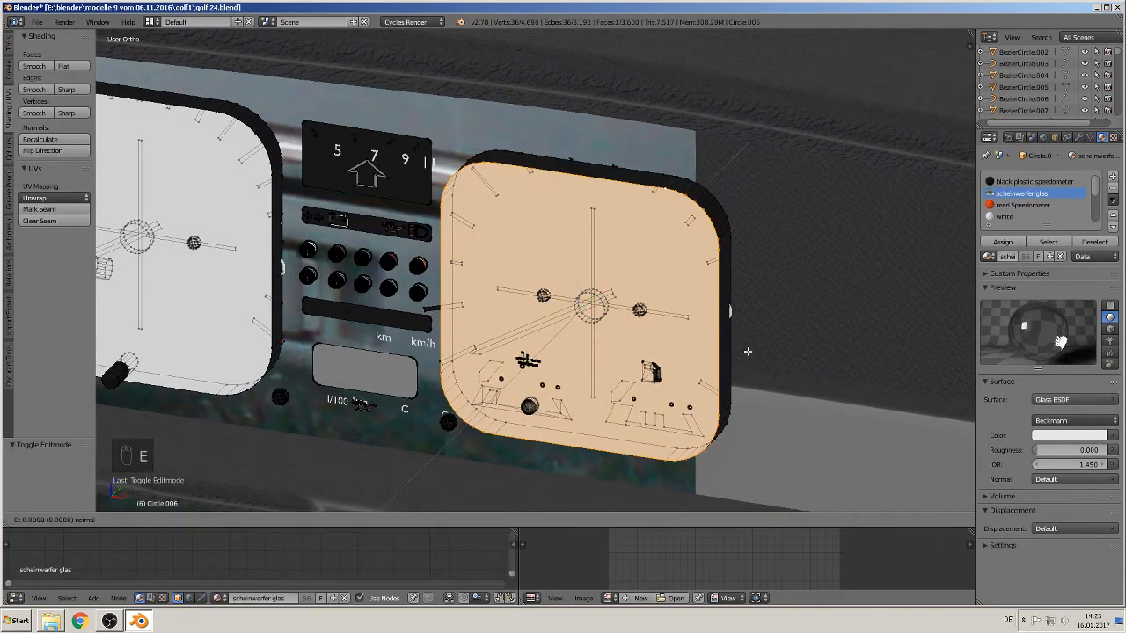
pyautogui.press('s')
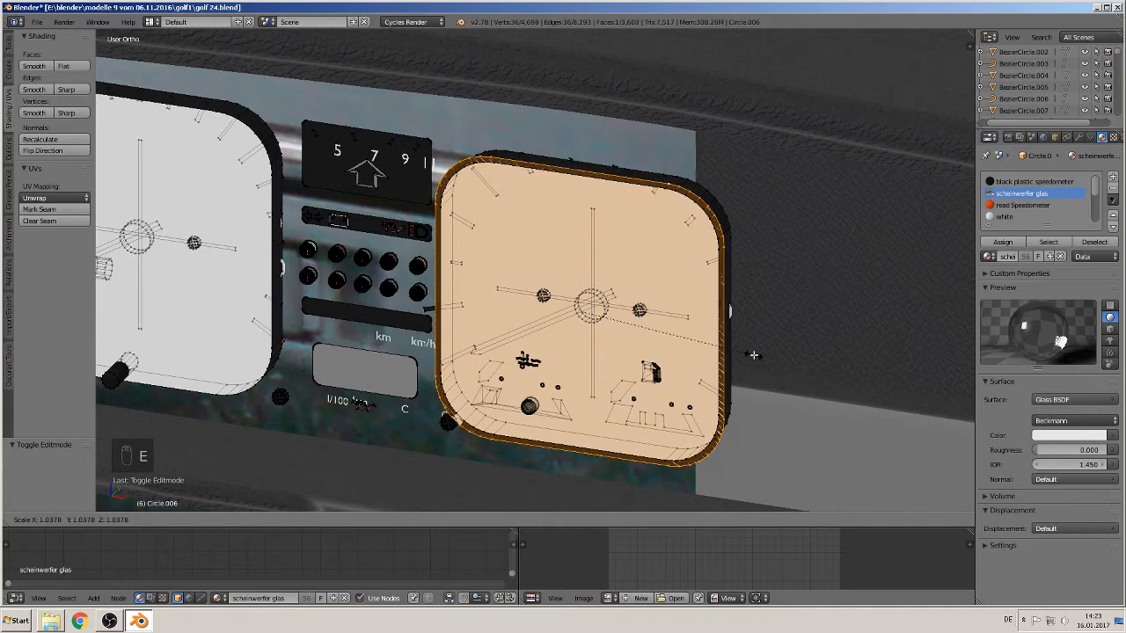
pyautogui.click(753, 354)
pyautogui.moveTo(754, 354); pyautogui.dragTo(775, 336, button='middle')
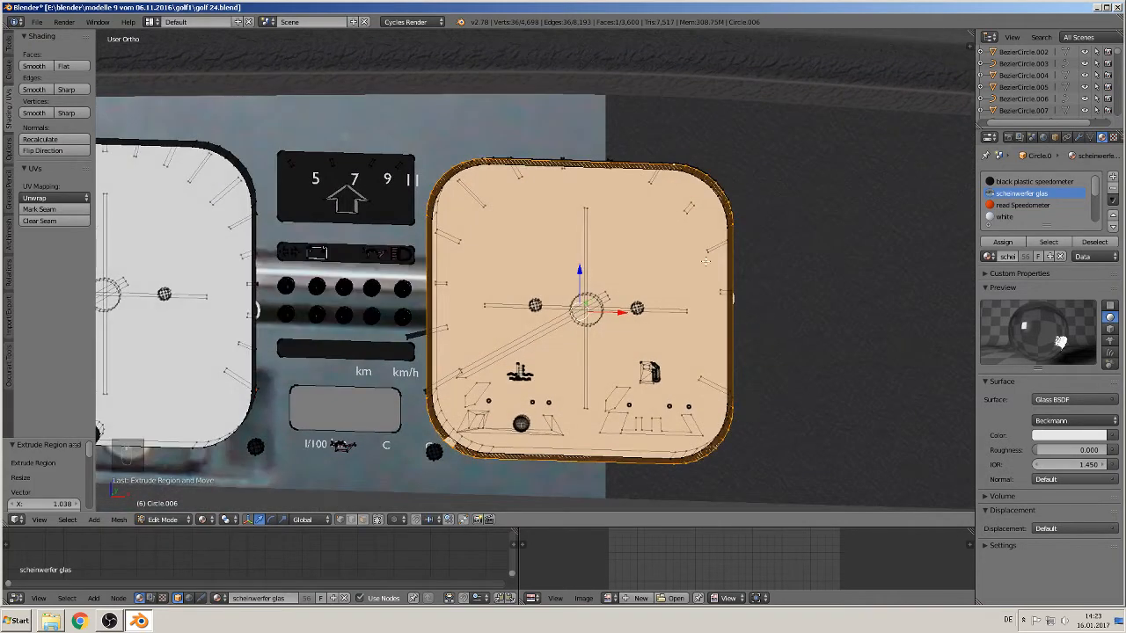
pyautogui.scroll(1, 706, 261)
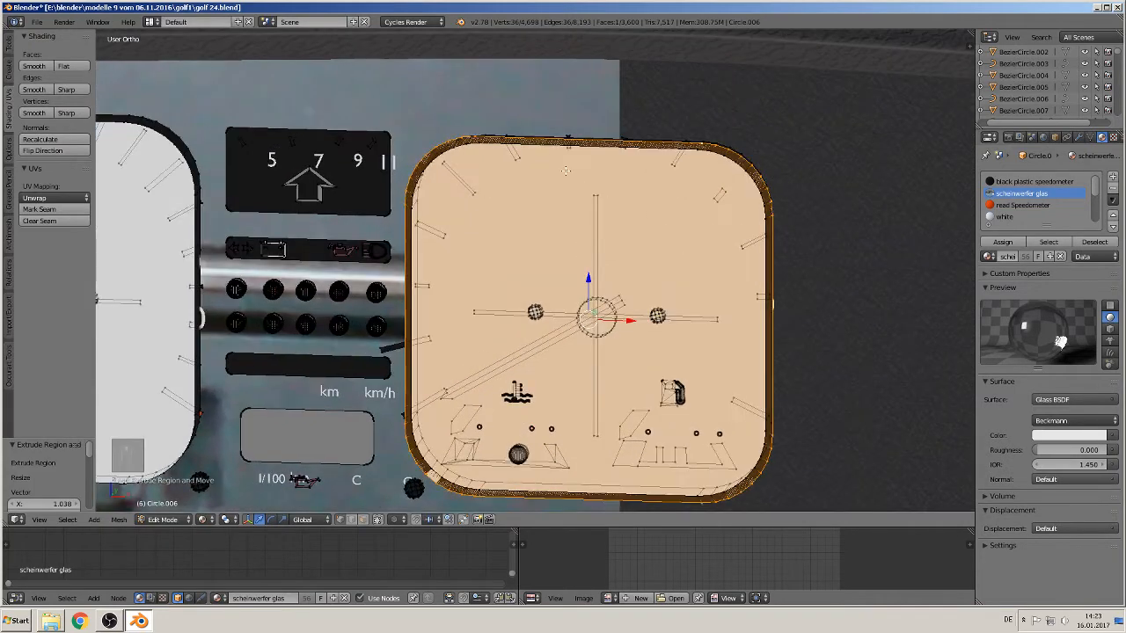
pyautogui.rightClick(435, 144)
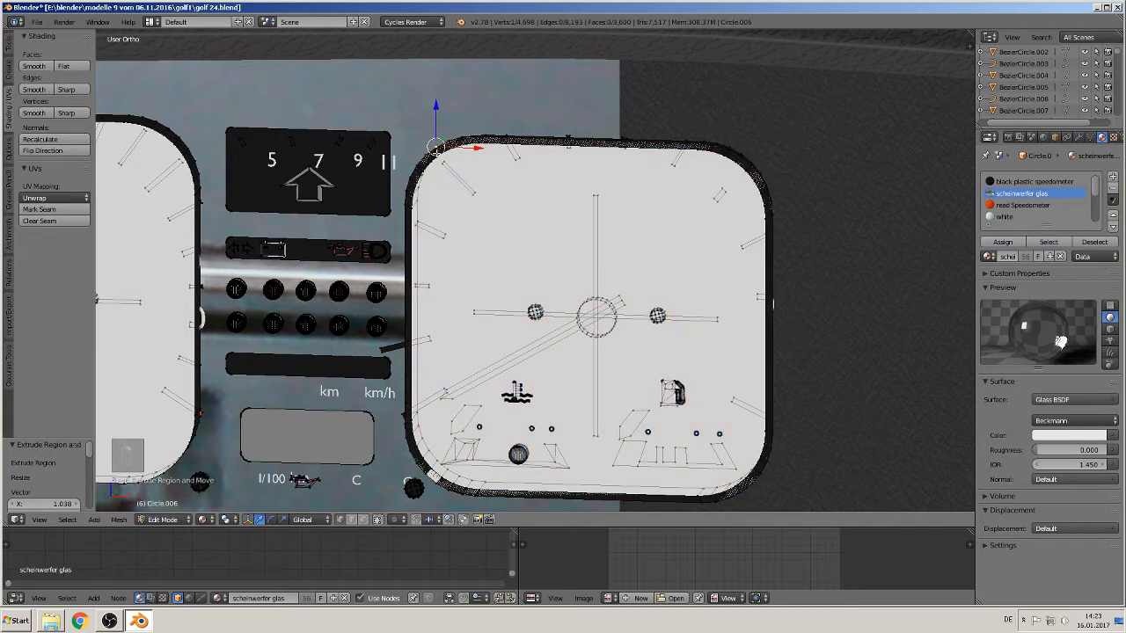
pyautogui.press('c')
pyautogui.moveTo(423, 145); pyautogui.dragTo(399, 208)
pyautogui.rightClick(399, 208)
pyautogui.scroll(6, 398, 208)
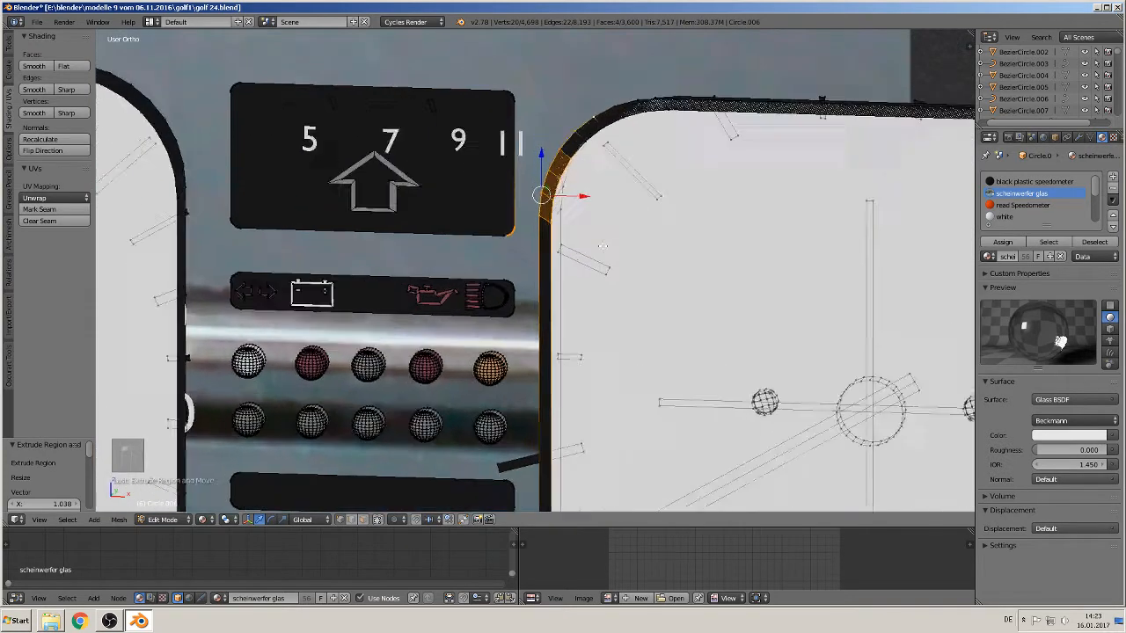
pyautogui.press('a')
pyautogui.scroll(-3, 624, 152)
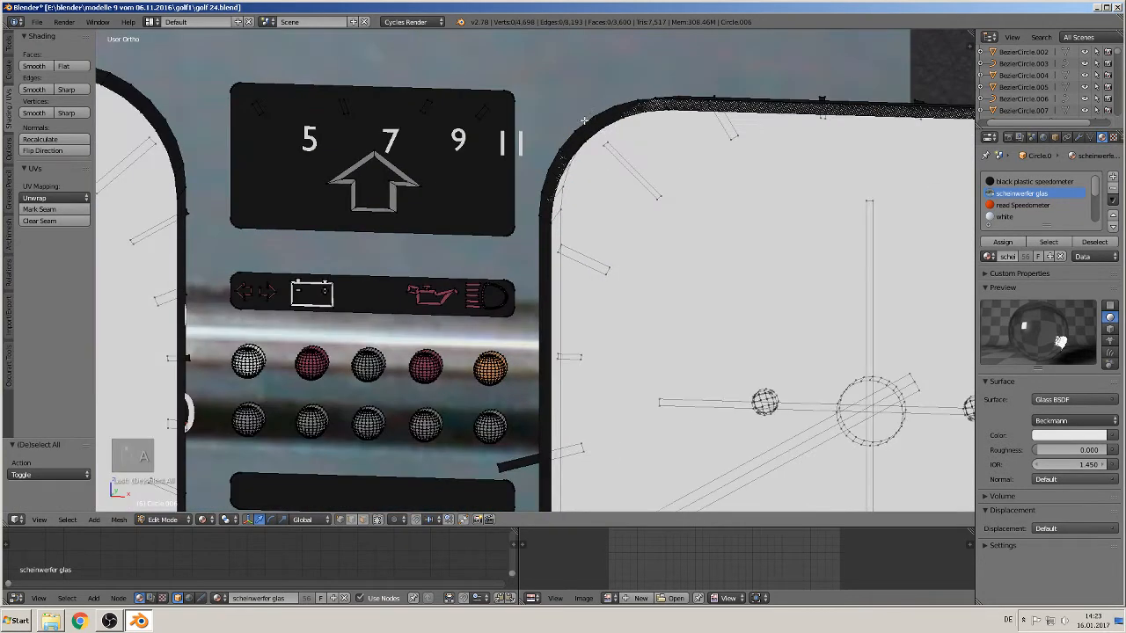
# Step: Select the outer rim vertices around the upper-left corner of the rev counter
pyautogui.rightClick(589, 117)
pyautogui.keyDown('shift'); pyautogui.rightClick(575, 131); pyautogui.keyUp('shift')
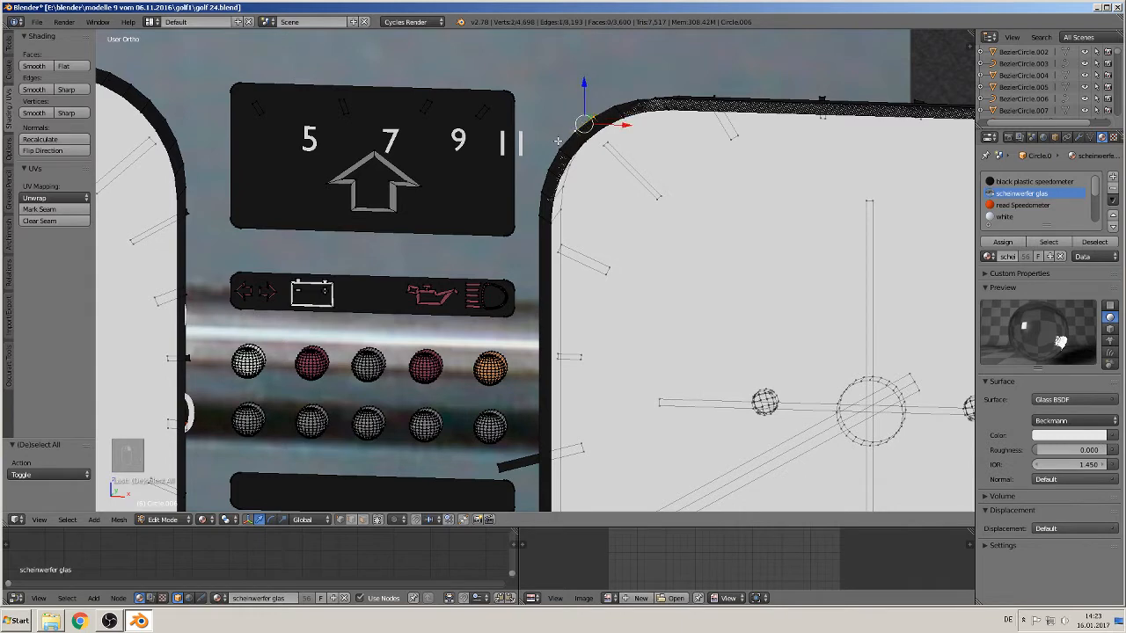
pyautogui.keyDown('shift'); pyautogui.rightClick(558, 144); pyautogui.keyUp('shift')
pyautogui.keyDown('shift'); pyautogui.rightClick(546, 165); pyautogui.keyUp('shift')
pyautogui.keyDown('shift'); pyautogui.rightClick(543, 193); pyautogui.keyUp('shift')
pyautogui.keyDown('shift'); pyautogui.rightClick(538, 219); pyautogui.keyUp('shift')
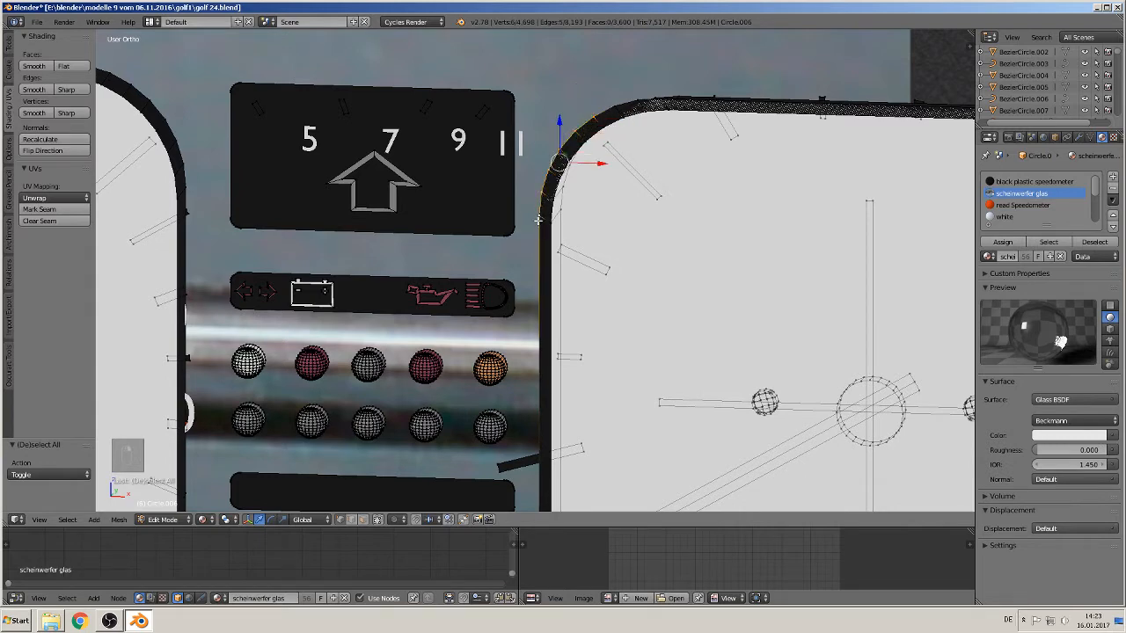
# Step: Add the outer rim vertices around the rev counter's lower-left corner to the selection
pyautogui.keyDown('shift'); pyautogui.moveTo(618, 227); pyautogui.dragTo(568, 179, button='middle'); pyautogui.keyUp('shift')
pyautogui.scroll(3, 616, 358)
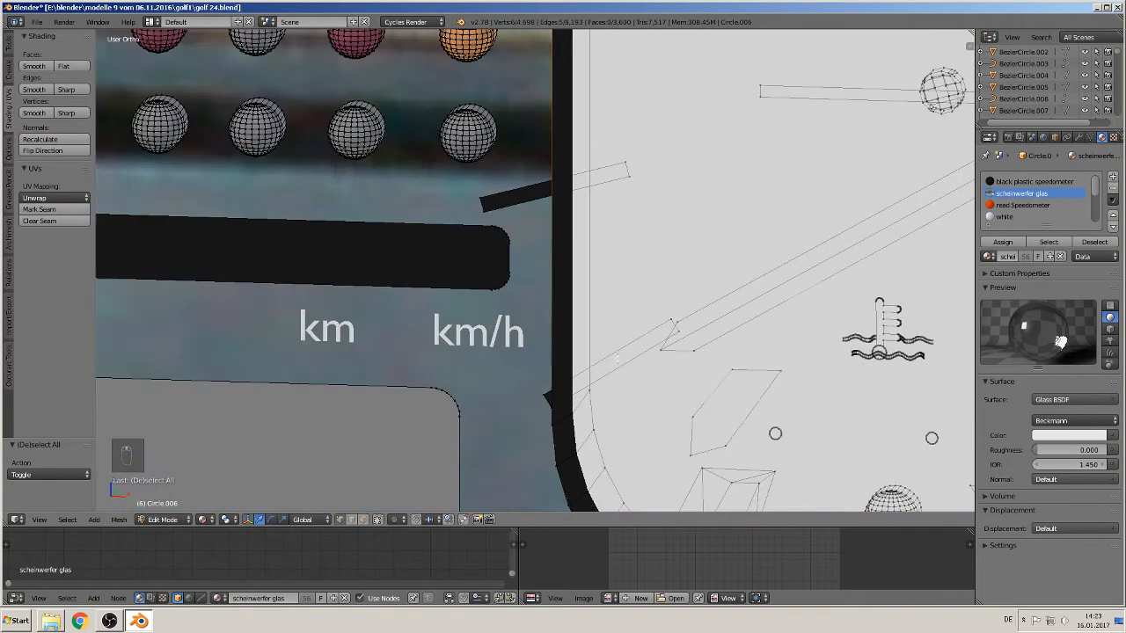
pyautogui.keyDown('shift'); pyautogui.moveTo(554, 258); pyautogui.dragTo(498, 200, button='middle'); pyautogui.keyUp('shift')
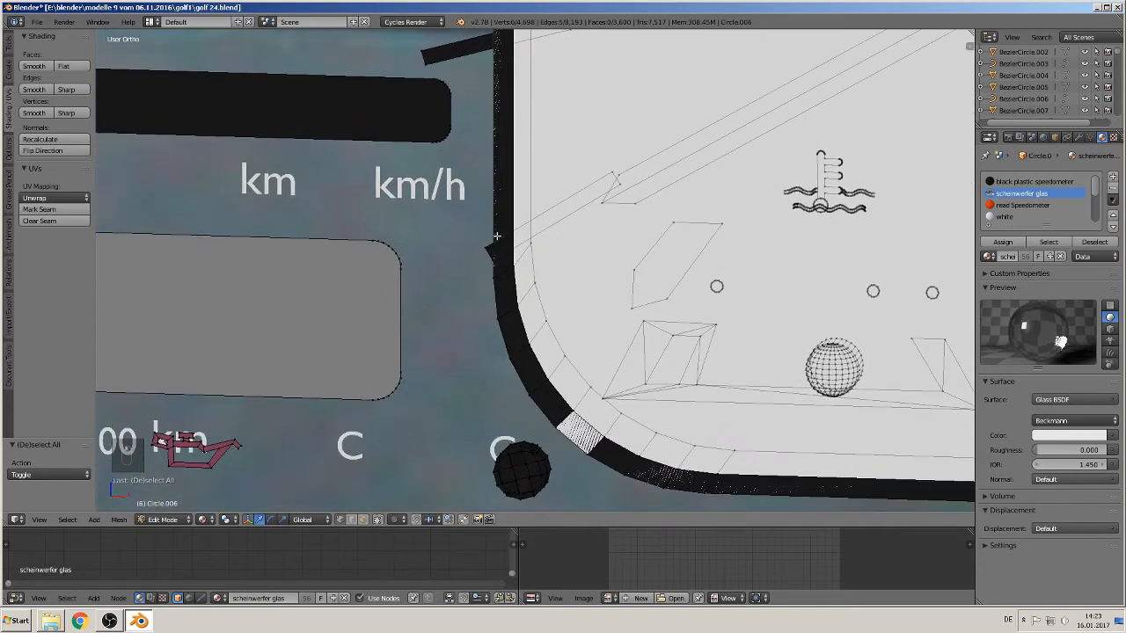
pyautogui.keyDown('shift'); pyautogui.rightClick(496, 236); pyautogui.keyUp('shift')
pyautogui.keyDown('shift'); pyautogui.rightClick(492, 249); pyautogui.keyUp('shift')
pyautogui.keyDown('shift'); pyautogui.rightClick(504, 288); pyautogui.keyUp('shift')
pyautogui.keyDown('shift'); pyautogui.rightClick(505, 321); pyautogui.keyUp('shift')
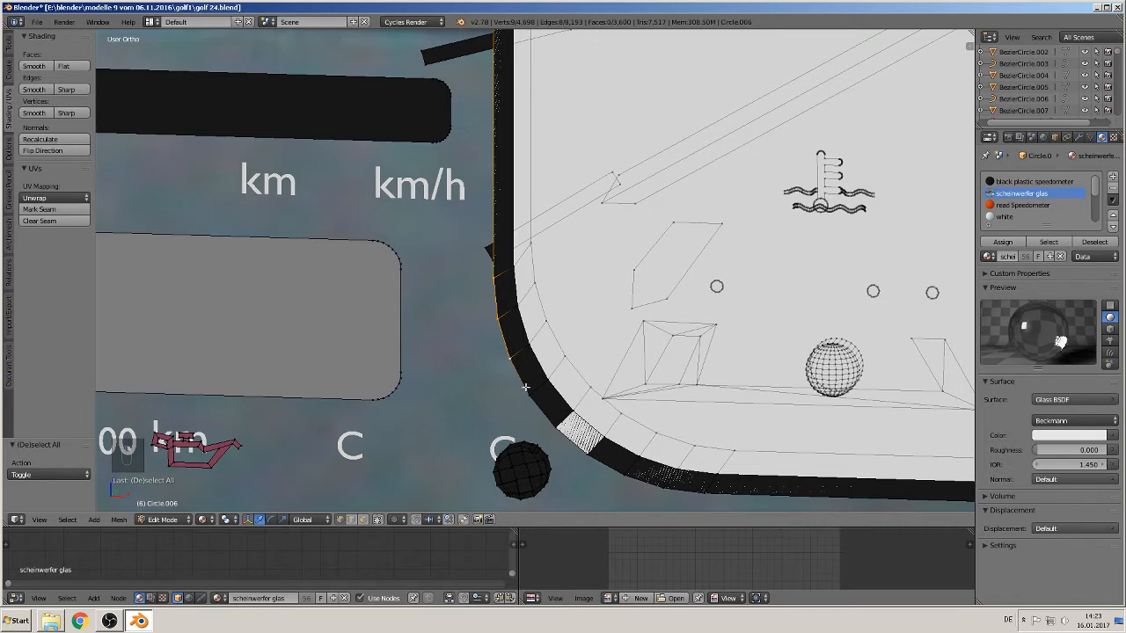
pyautogui.keyDown('shift'); pyautogui.rightClick(525, 387); pyautogui.keyUp('shift')
pyautogui.keyDown('shift'); pyautogui.rightClick(553, 422); pyautogui.keyUp('shift')
pyautogui.keyDown('shift'); pyautogui.rightClick(595, 456); pyautogui.keyUp('shift')
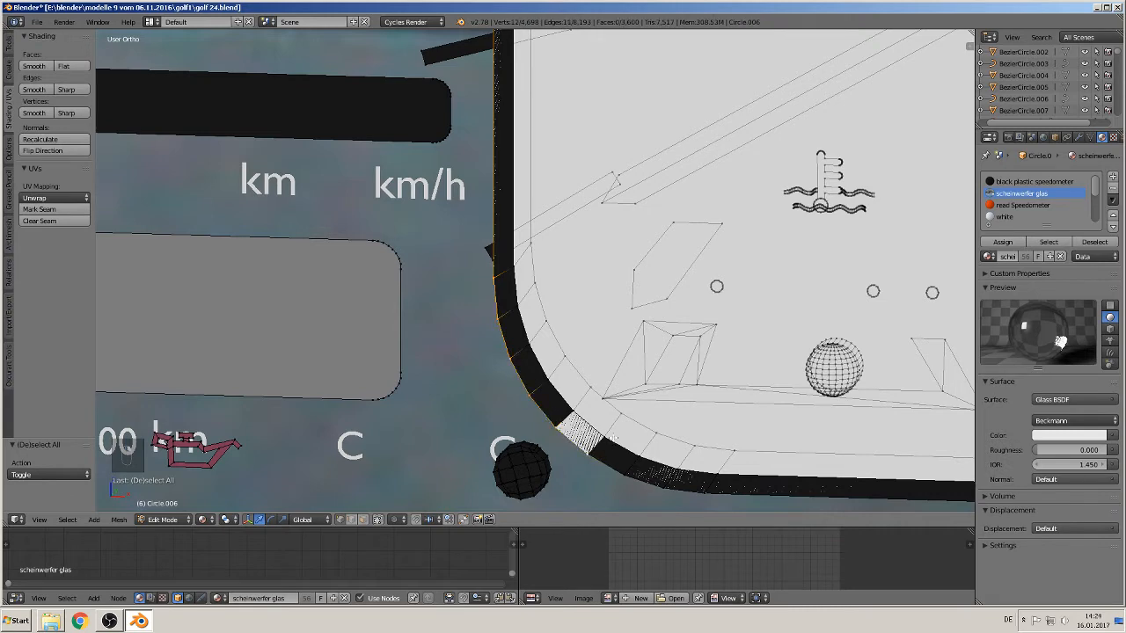
# Step: Add one more upper-left rim vertex and flatten the selected left rim into a straight edge by scaling it to 0 along X
pyautogui.scroll(-6, 595, 456)
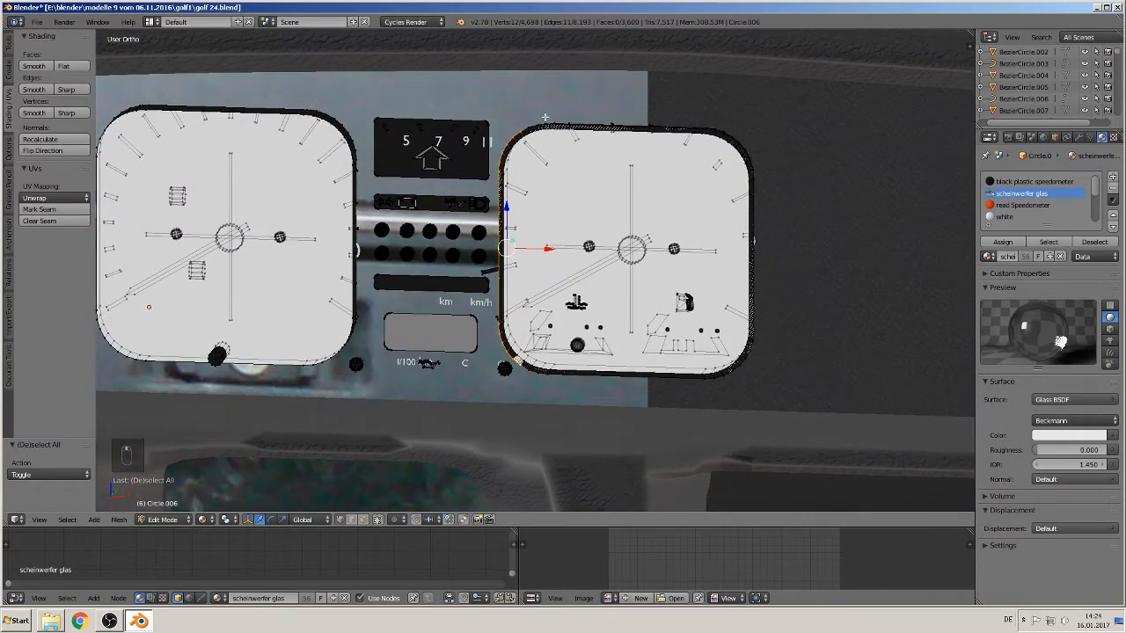
pyautogui.keyDown('shift'); pyautogui.rightClick(528, 127); pyautogui.keyUp('shift')
pyautogui.press('s')
pyautogui.press('x')
pyautogui.press('0')
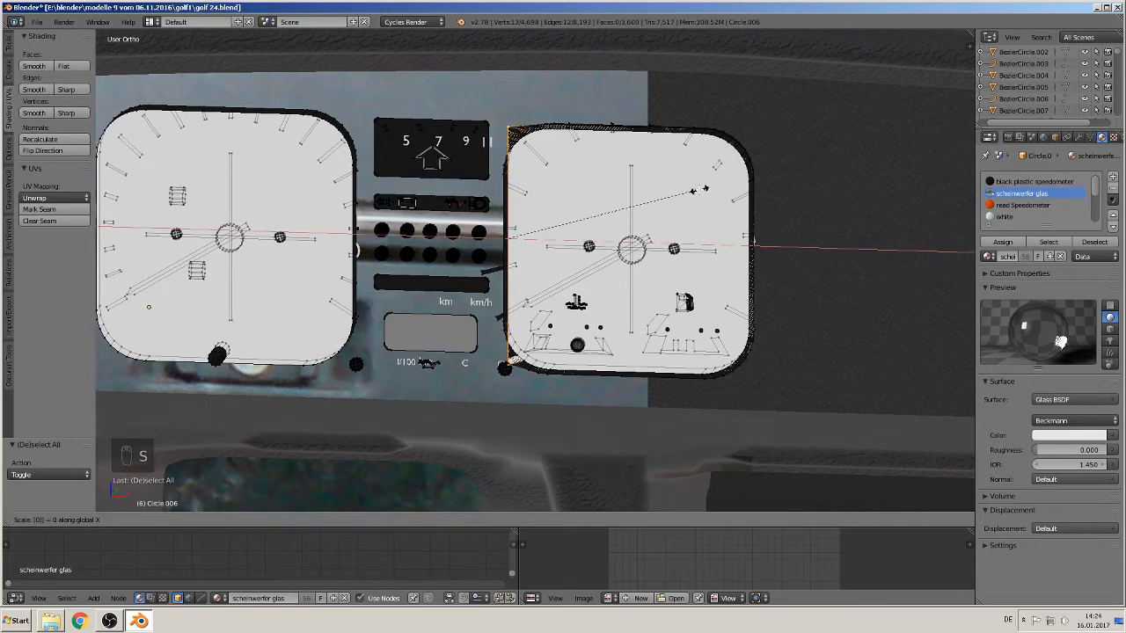
pyautogui.press('Return')
# Step: Move the straightened left rim edge outward by -0.034 along X
pyautogui.moveTo(548, 236); pyautogui.dragTo(536, 242)
pyautogui.click(536, 241)
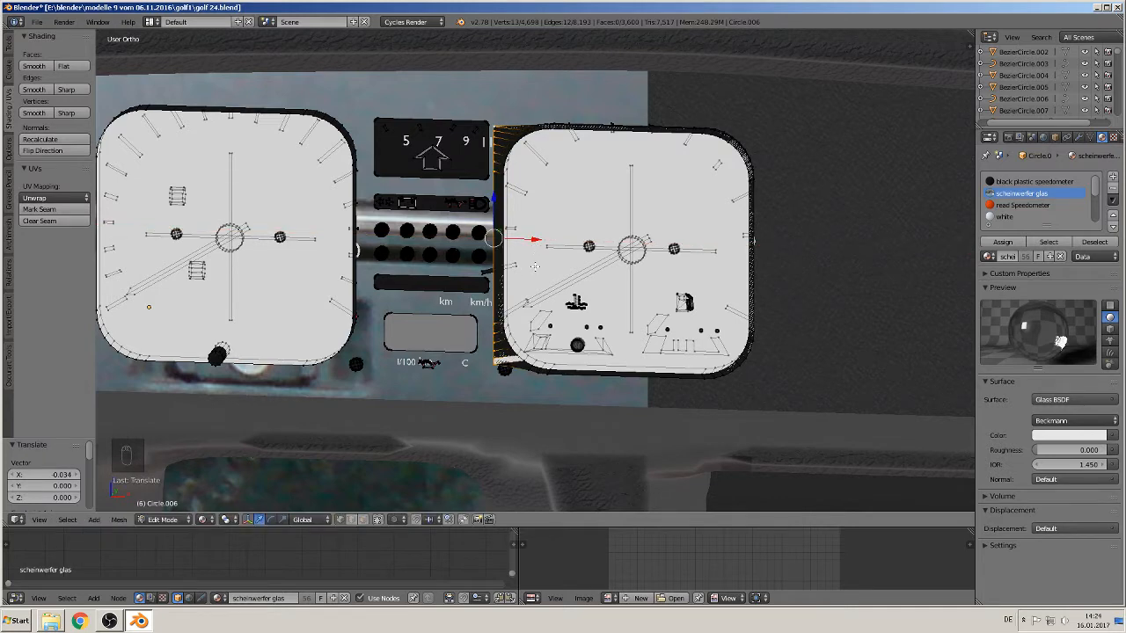
pyautogui.scroll(1, 533, 265)
pyautogui.press('Tab')
pyautogui.press('Tab')
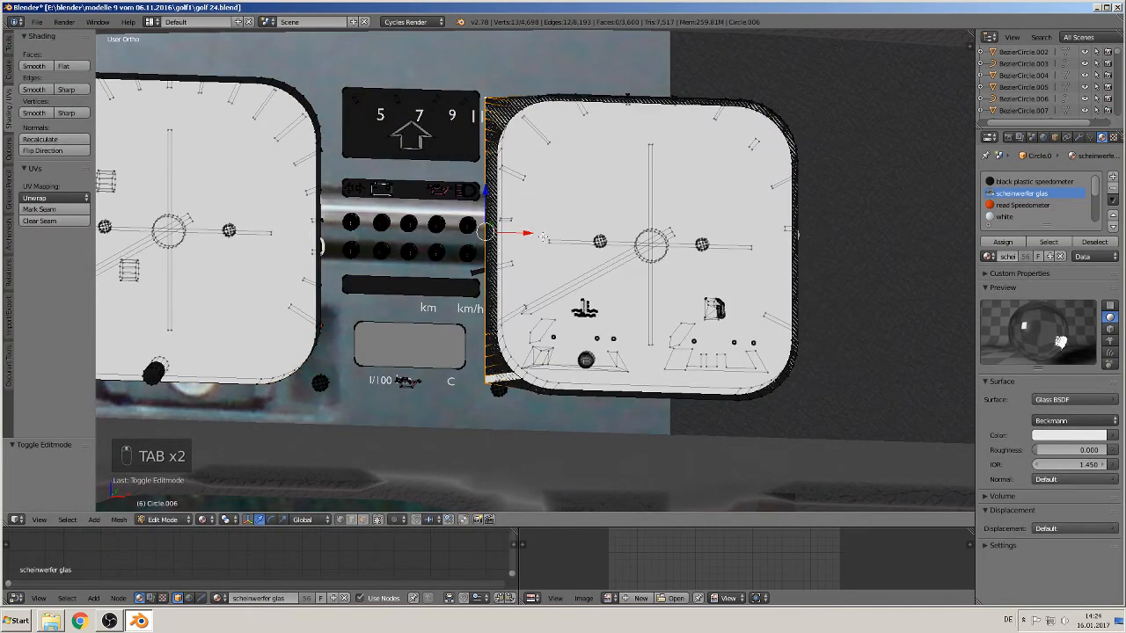
# Step: Preview the instrument gauges with Rendered viewport shading to check the new rim, and return to Material shading
pyautogui.moveTo(542, 237); pyautogui.dragTo(537, 250, button='middle')
pyautogui.keyDown('shift'); pyautogui.moveTo(570, 173); pyautogui.dragTo(550, 201, button='middle'); pyautogui.keyUp('shift')
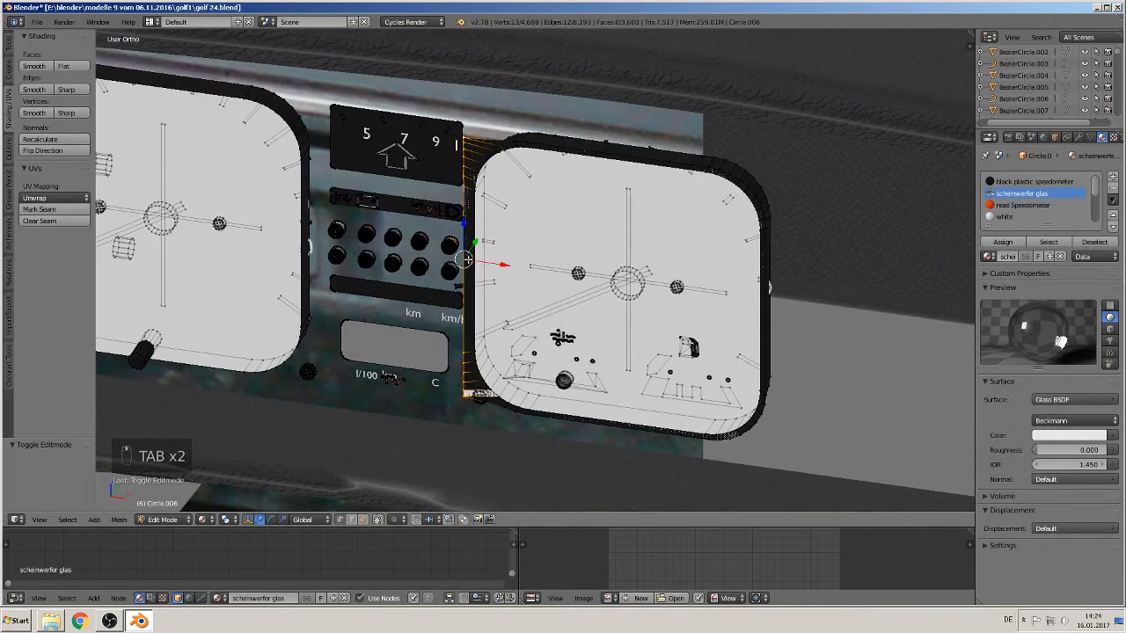
pyautogui.click(203, 520)
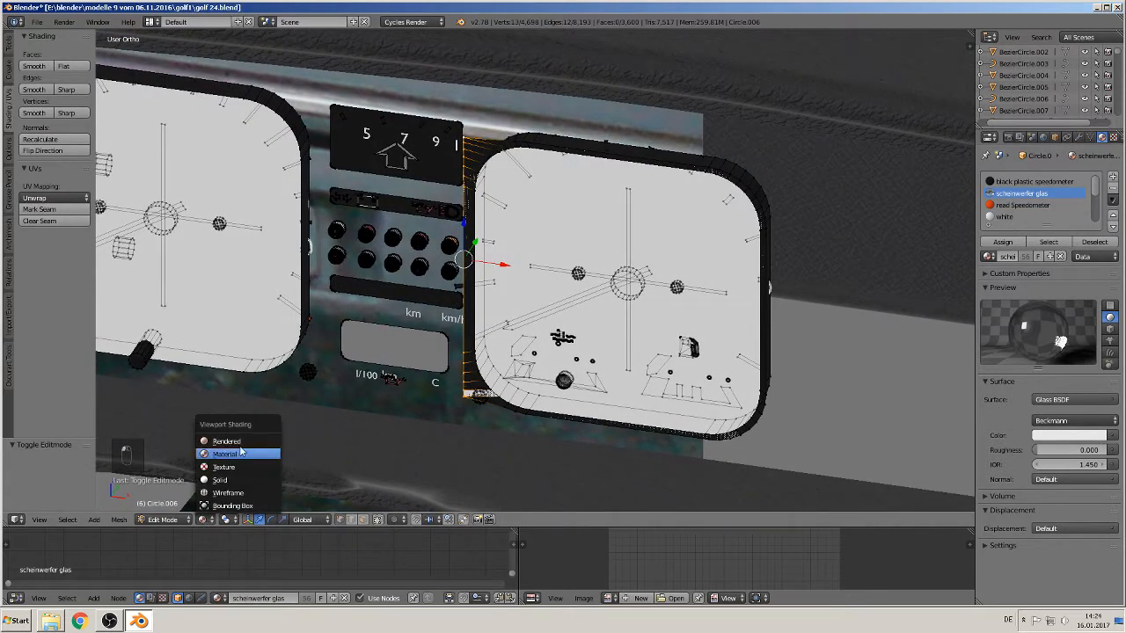
pyautogui.click(230, 440)
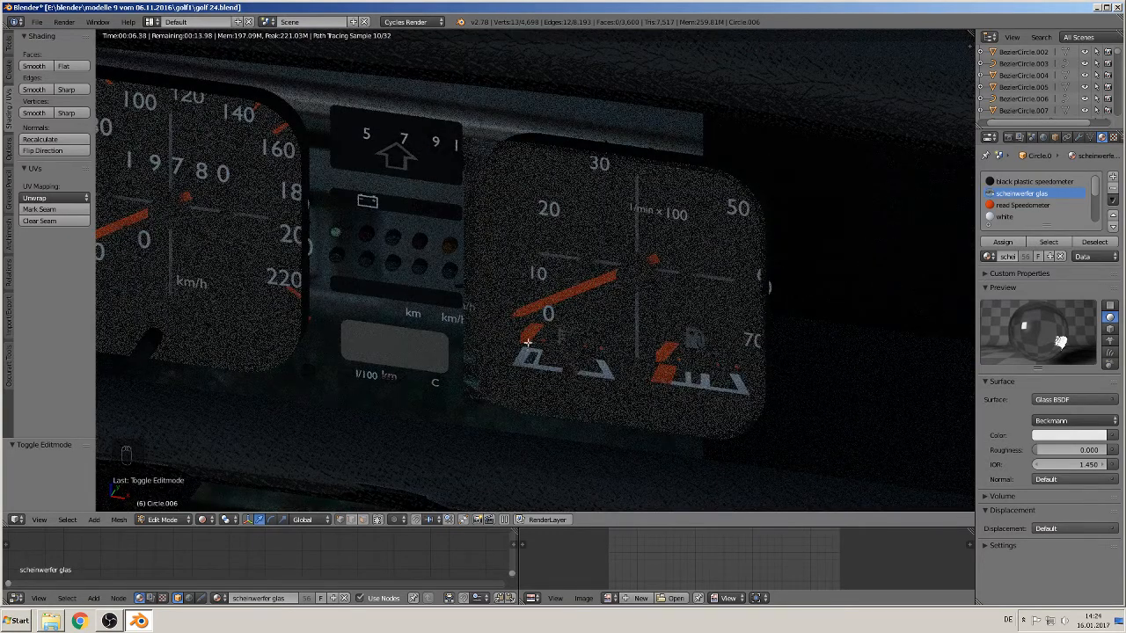
pyautogui.click(204, 520)
pyautogui.click(223, 454)
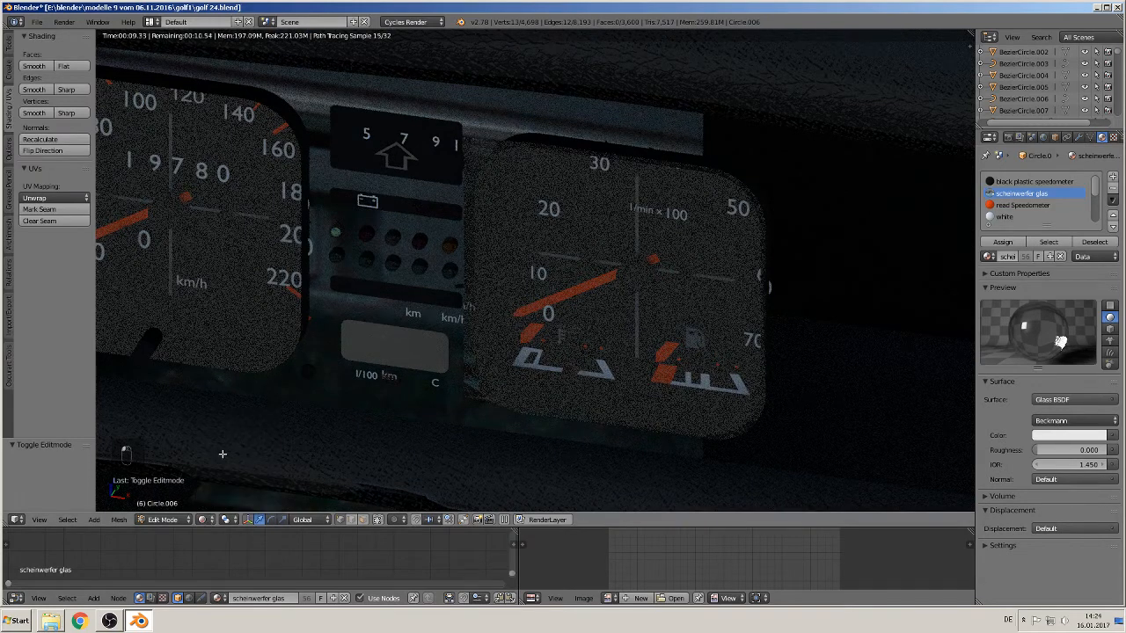
pyautogui.click(202, 520)
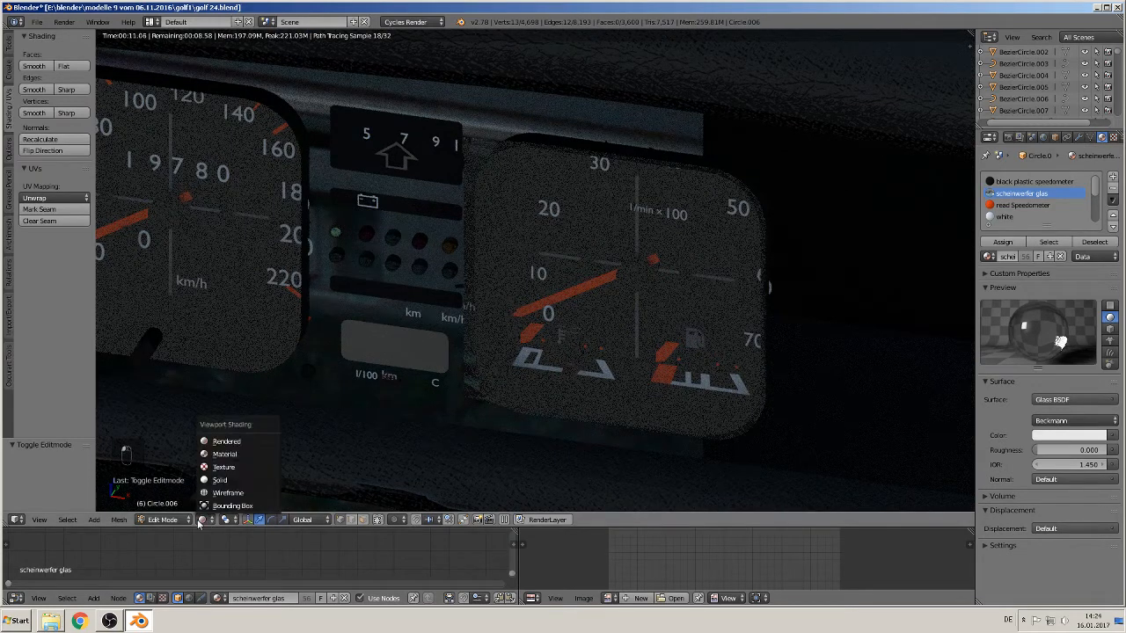
pyautogui.click(219, 454)
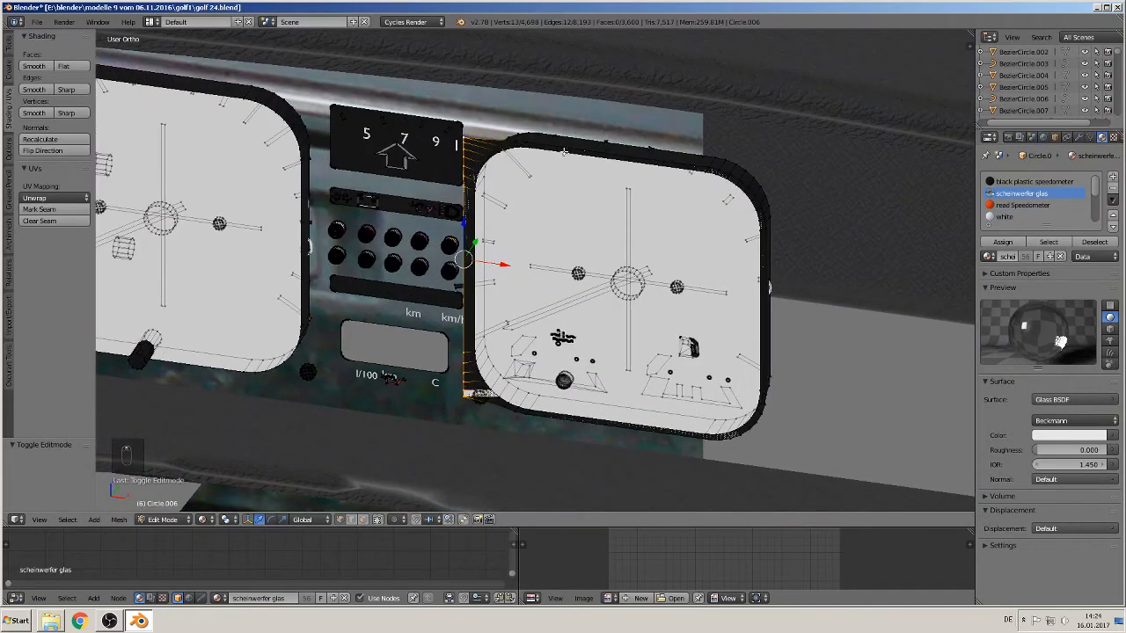
# Step: Select the outer rim vertices around the rev counter's upper-right corner
pyautogui.press('Tab')
pyautogui.press('Tab')
pyautogui.moveTo(564, 151)
pyautogui.mouseDown(button='middle')
pyautogui.moveTo(658, 130)
pyautogui.moveTo(549, 166)
pyautogui.mouseUp(button='middle')
pyautogui.scroll(1, 658, 130)
pyautogui.rightClick(531, 164)
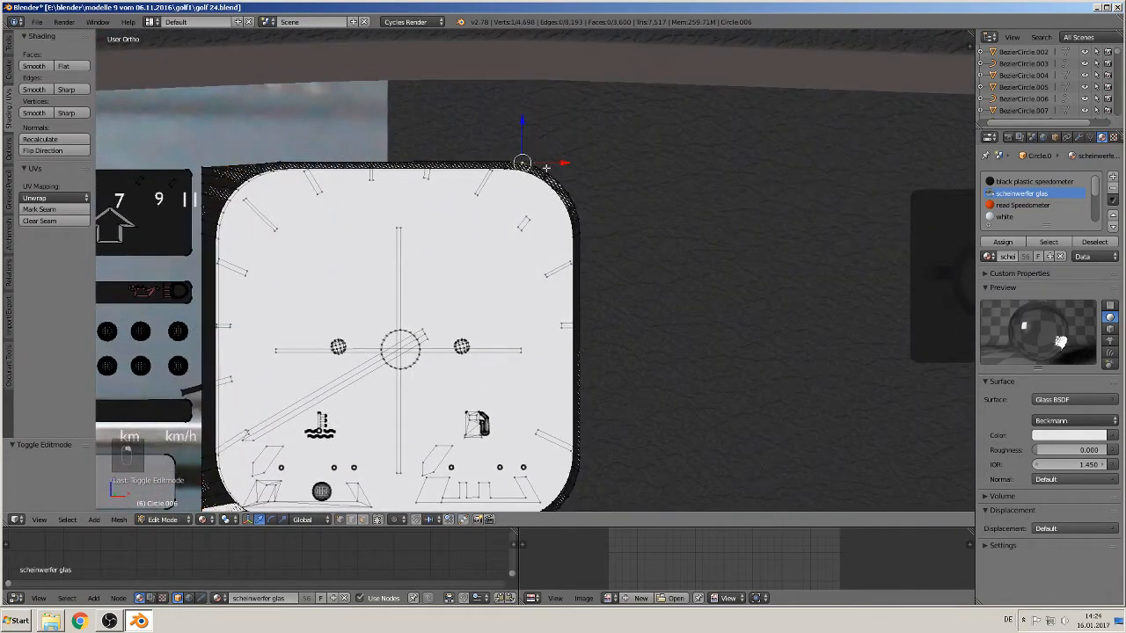
pyautogui.keyDown('shift'); pyautogui.rightClick(545, 171); pyautogui.keyUp('shift')
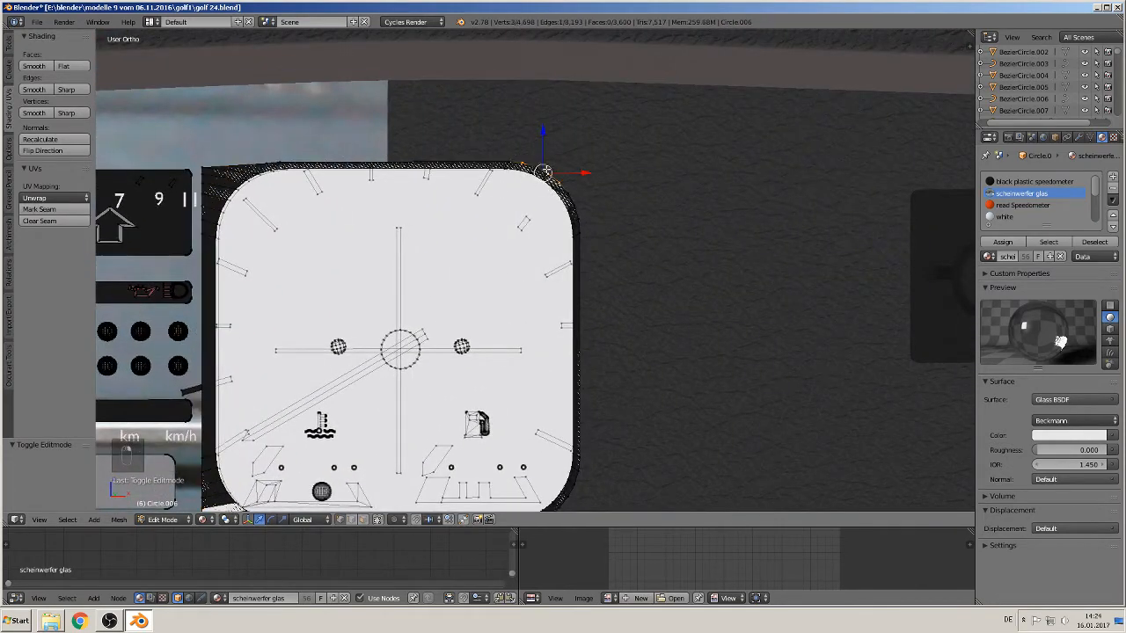
pyautogui.keyDown('shift'); pyautogui.rightClick(581, 192); pyautogui.keyUp('shift')
pyautogui.keyDown('shift'); pyautogui.rightClick(582, 198); pyautogui.keyUp('shift')
pyautogui.keyDown('shift'); pyautogui.rightClick(588, 217); pyautogui.keyUp('shift')
pyautogui.keyDown('shift'); pyautogui.rightClick(588, 233); pyautogui.keyUp('shift')
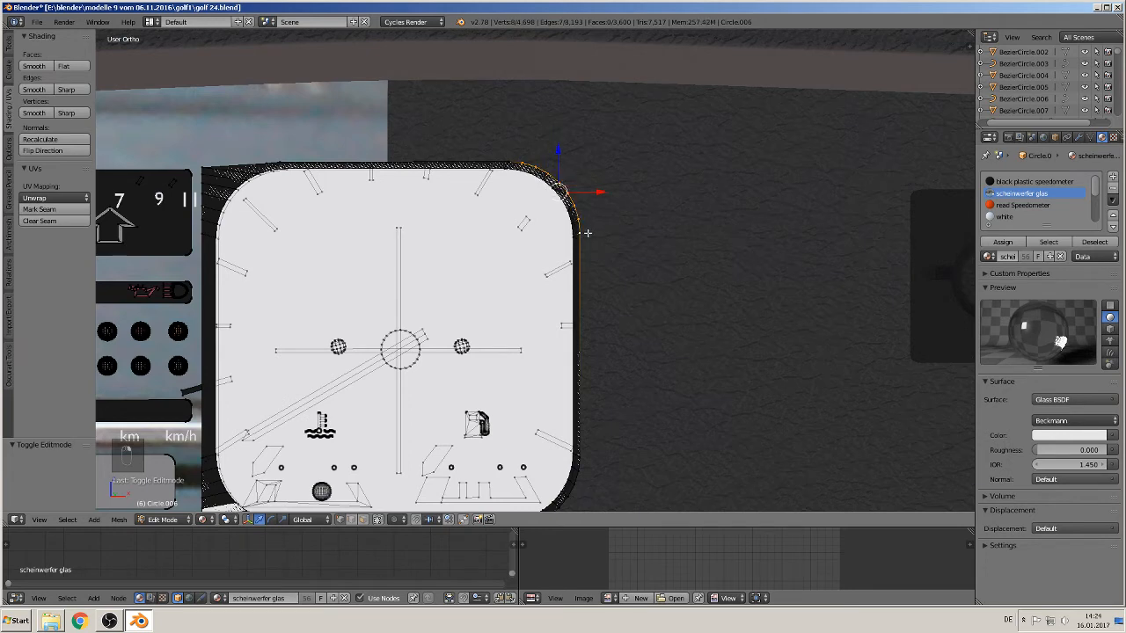
# Step: Add the outer rim vertices along the rev counter's lower right side and around its lower-right corner to the selection
pyautogui.keyDown('shift'); pyautogui.moveTo(636, 423); pyautogui.dragTo(617, 348, button='middle'); pyautogui.keyUp('shift')
pyautogui.keyDown('shift'); pyautogui.rightClick(578, 380); pyautogui.keyUp('shift')
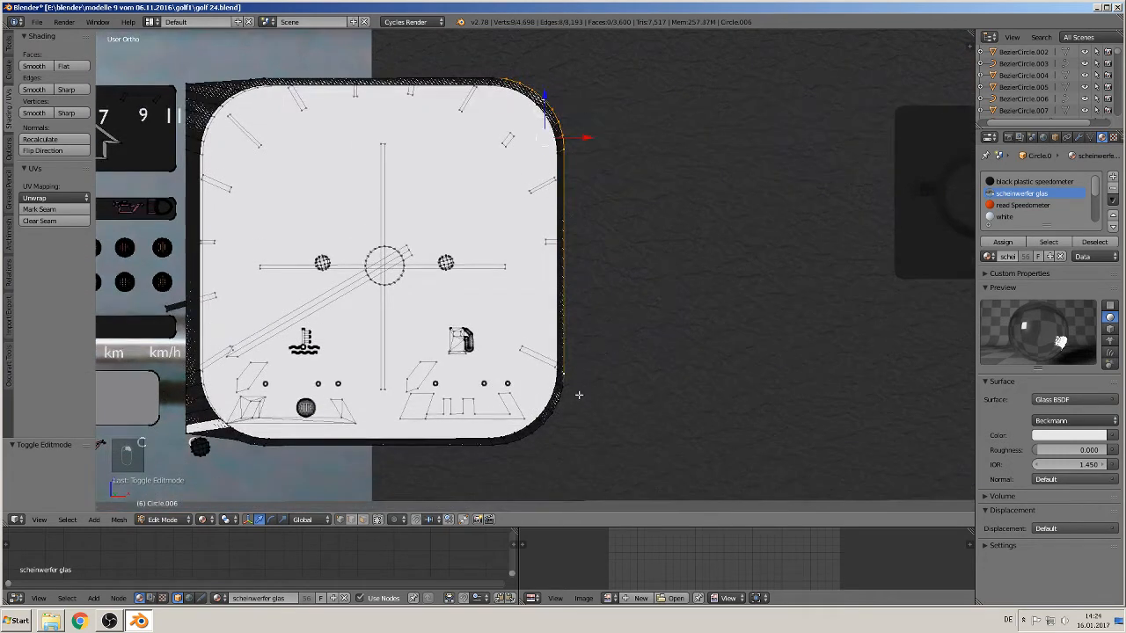
pyautogui.keyDown('shift'); pyautogui.rightClick(578, 396); pyautogui.keyUp('shift')
pyautogui.keyDown('shift'); pyautogui.rightClick(573, 401); pyautogui.keyUp('shift')
pyautogui.keyDown('shift'); pyautogui.rightClick(568, 407); pyautogui.keyUp('shift')
pyautogui.keyDown('shift'); pyautogui.rightClick(562, 414); pyautogui.keyUp('shift')
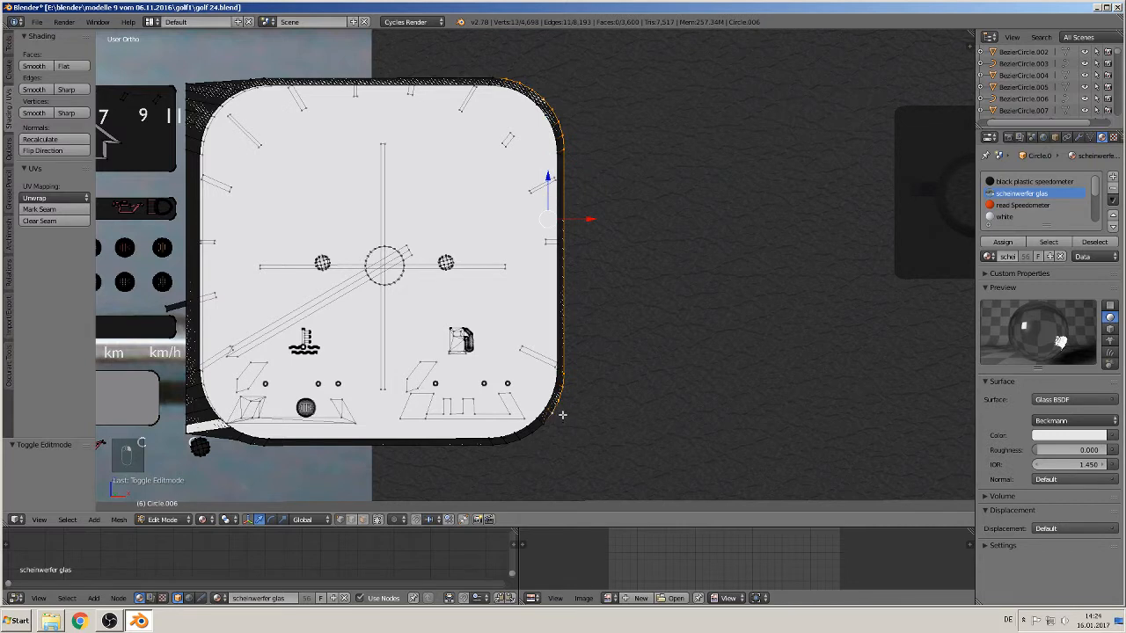
pyautogui.keyDown('shift'); pyautogui.rightClick(554, 417); pyautogui.keyUp('shift')
pyautogui.keyDown('shift'); pyautogui.rightClick(553, 419); pyautogui.keyUp('shift')
pyautogui.keyDown('shift'); pyautogui.rightClick(553, 419); pyautogui.keyUp('shift')
pyautogui.keyDown('shift'); pyautogui.rightClick(547, 430); pyautogui.keyUp('shift')
pyautogui.keyDown('shift'); pyautogui.rightClick(534, 446); pyautogui.keyUp('shift')
pyautogui.keyDown('shift'); pyautogui.rightClick(521, 447); pyautogui.keyUp('shift')
pyautogui.keyDown('shift'); pyautogui.rightClick(513, 446); pyautogui.keyUp('shift')
# Step: Flatten the selected right rim by scaling it to 0 along X, and move it outward by 0.079 along X
pyautogui.press('s')
pyautogui.press('x')
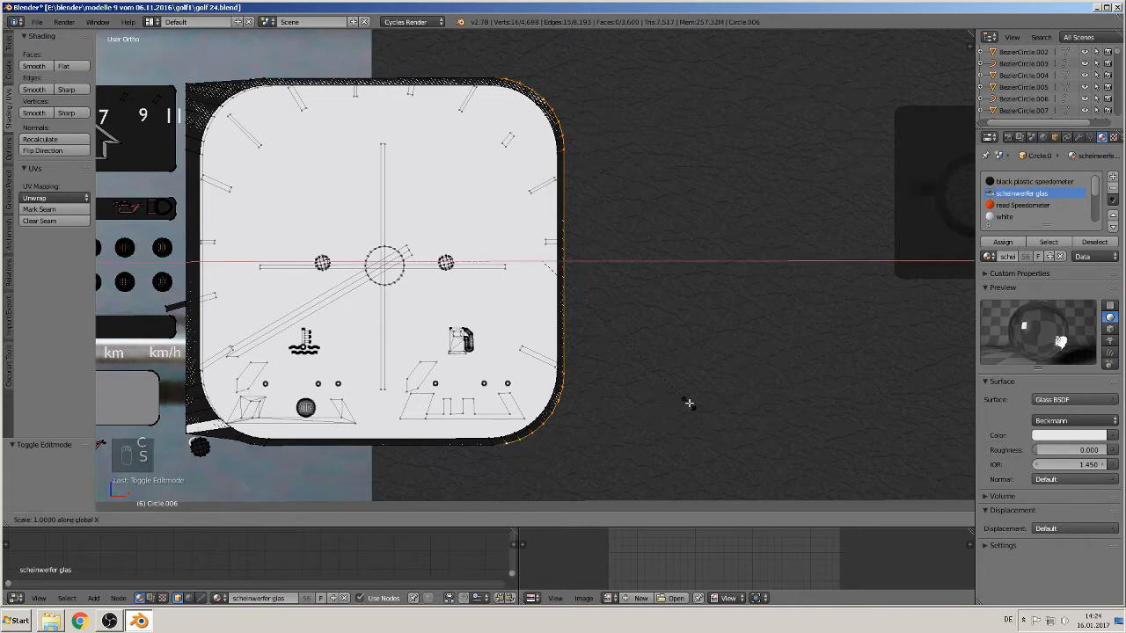
pyautogui.press('0')
pyautogui.press('Return')
pyautogui.press('g')
pyautogui.press('x')
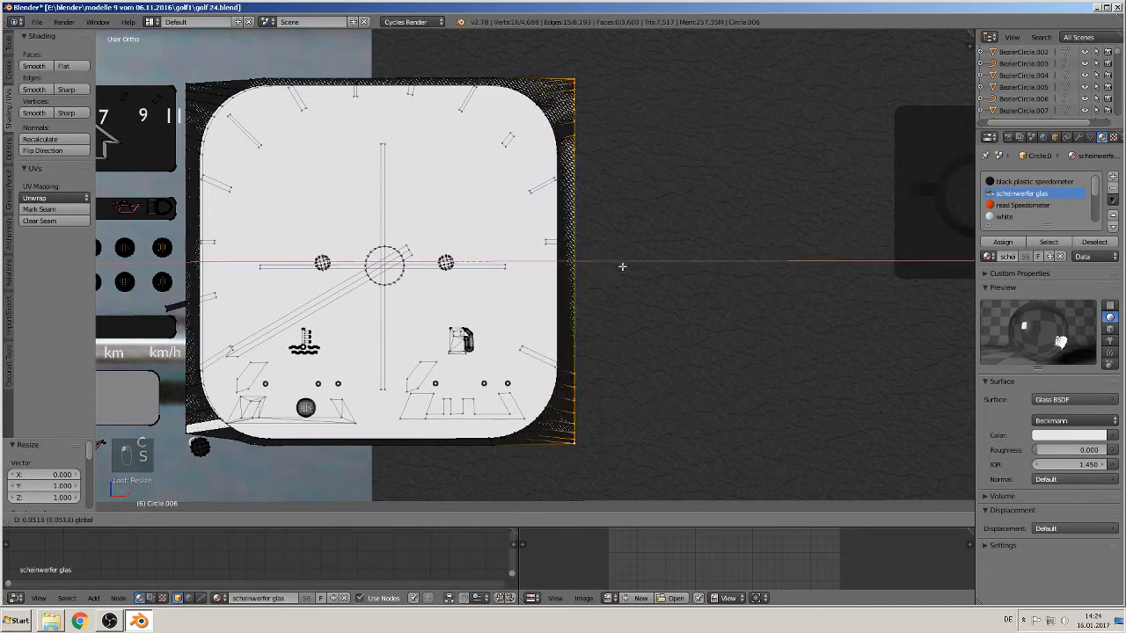
pyautogui.click(641, 263)
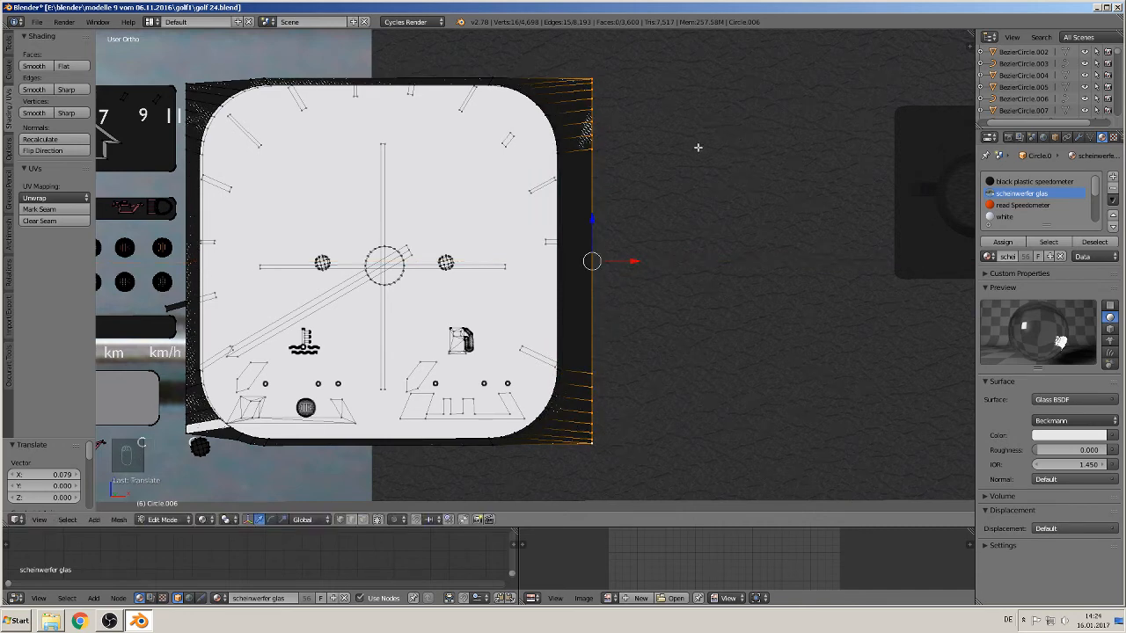
pyautogui.scroll(-4, 729, 282)
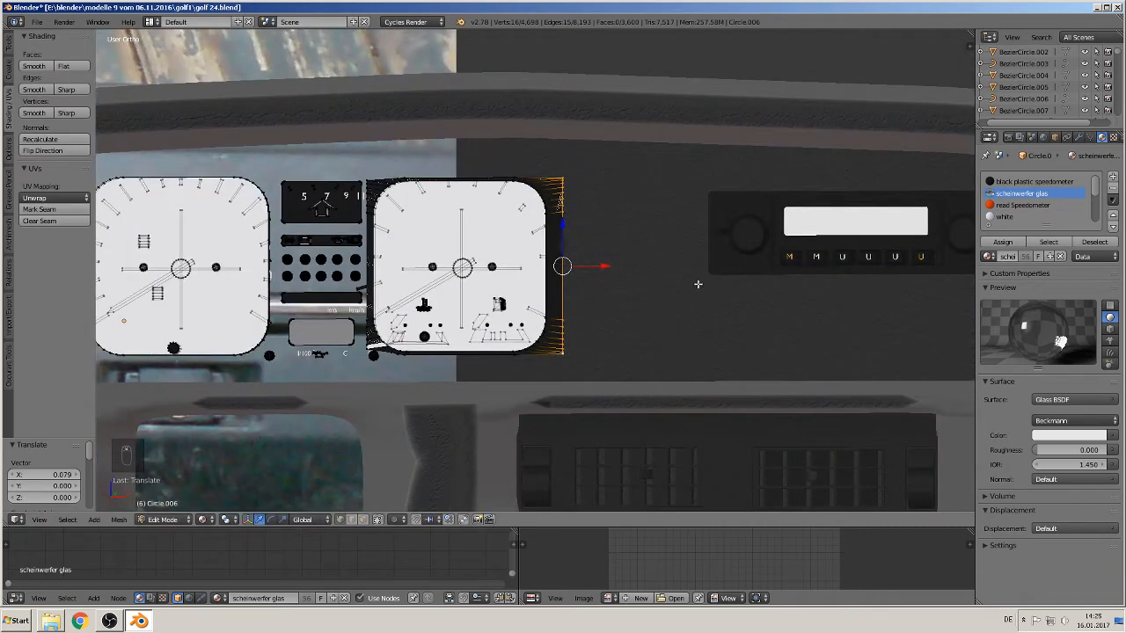
pyautogui.keyDown('shift'); pyautogui.moveTo(698, 284); pyautogui.dragTo(575, 318, button='middle'); pyautogui.keyUp('shift')
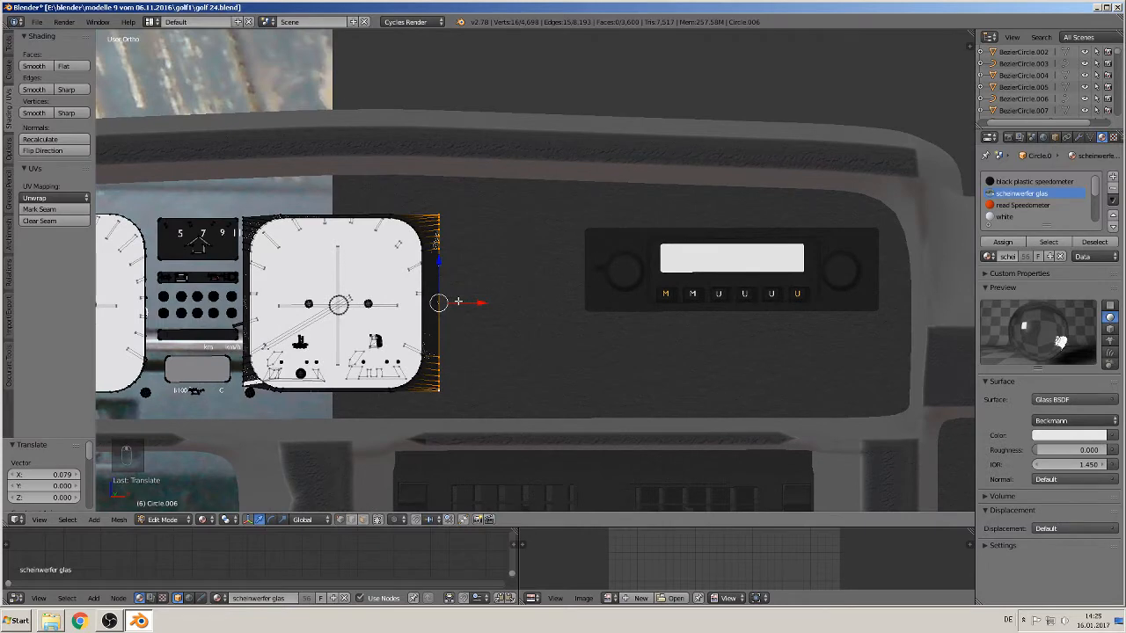
pyautogui.keyDown('shift'); pyautogui.moveTo(489, 235); pyautogui.dragTo(610, 254, button='middle'); pyautogui.keyUp('shift')
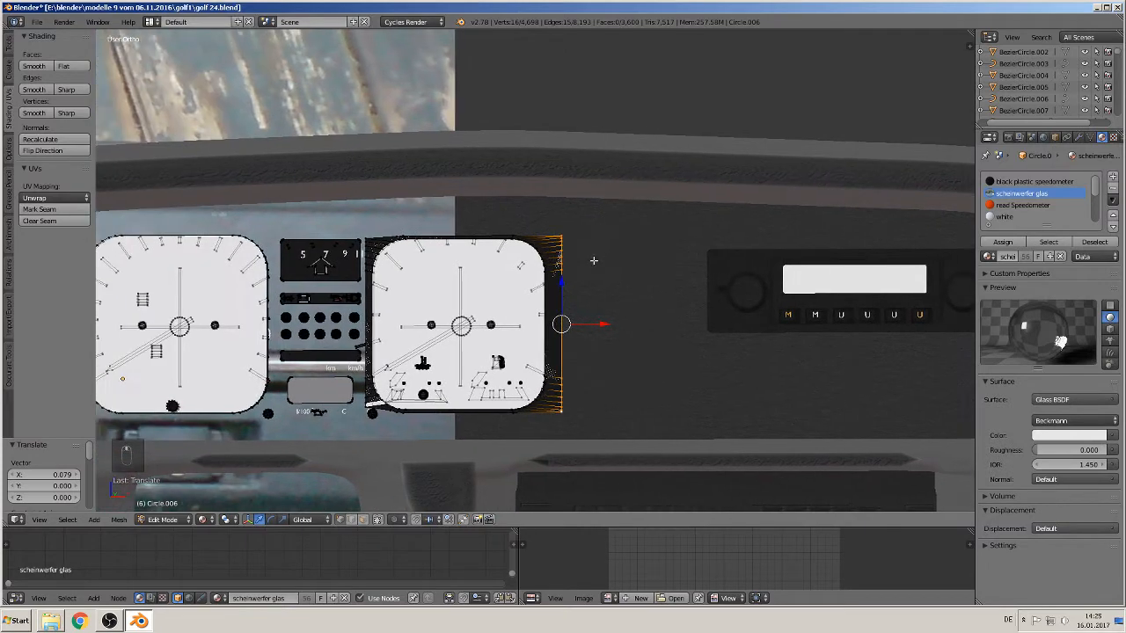
pyautogui.scroll(3, 593, 261)
pyautogui.keyDown('shift'); pyautogui.moveTo(503, 251); pyautogui.dragTo(659, 269, button='middle'); pyautogui.keyUp('shift')
pyautogui.scroll(2, 665, 281)
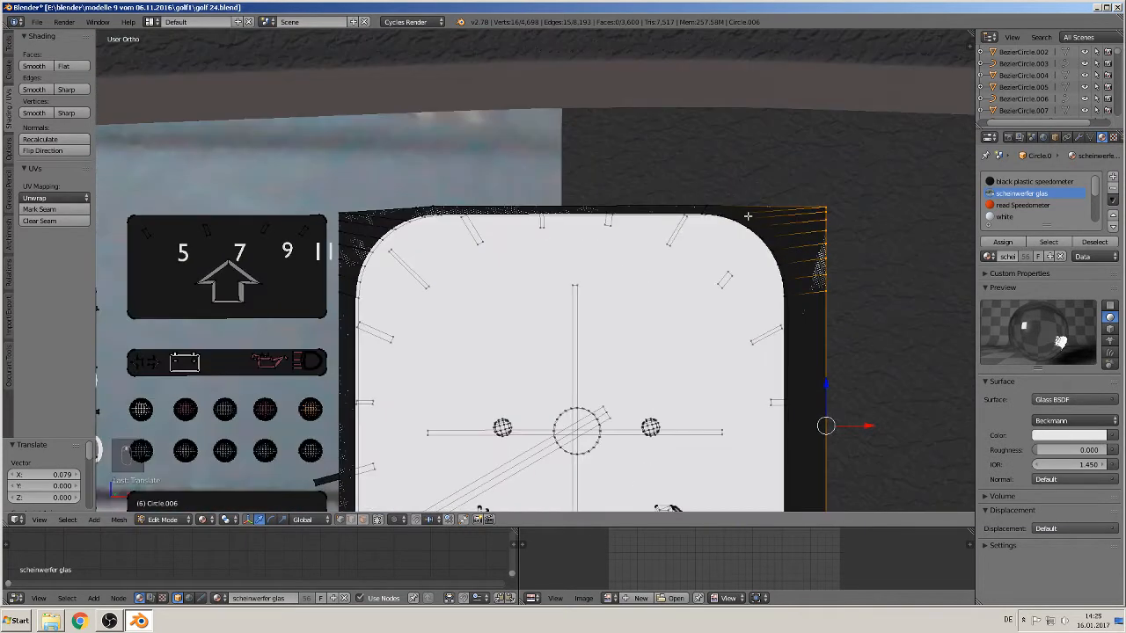
pyautogui.rightClick(823, 196)
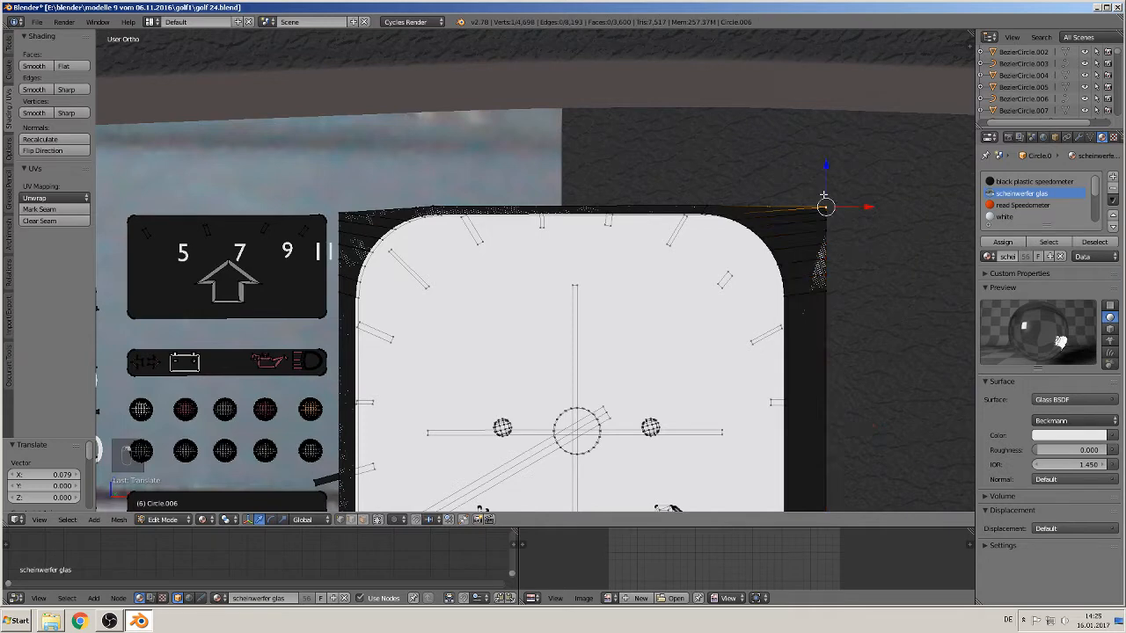
pyautogui.keyDown('shift'); pyautogui.rightClick(715, 193); pyautogui.keyUp('shift')
pyautogui.scroll(2, 744, 201)
pyautogui.rightClick(770, 168)
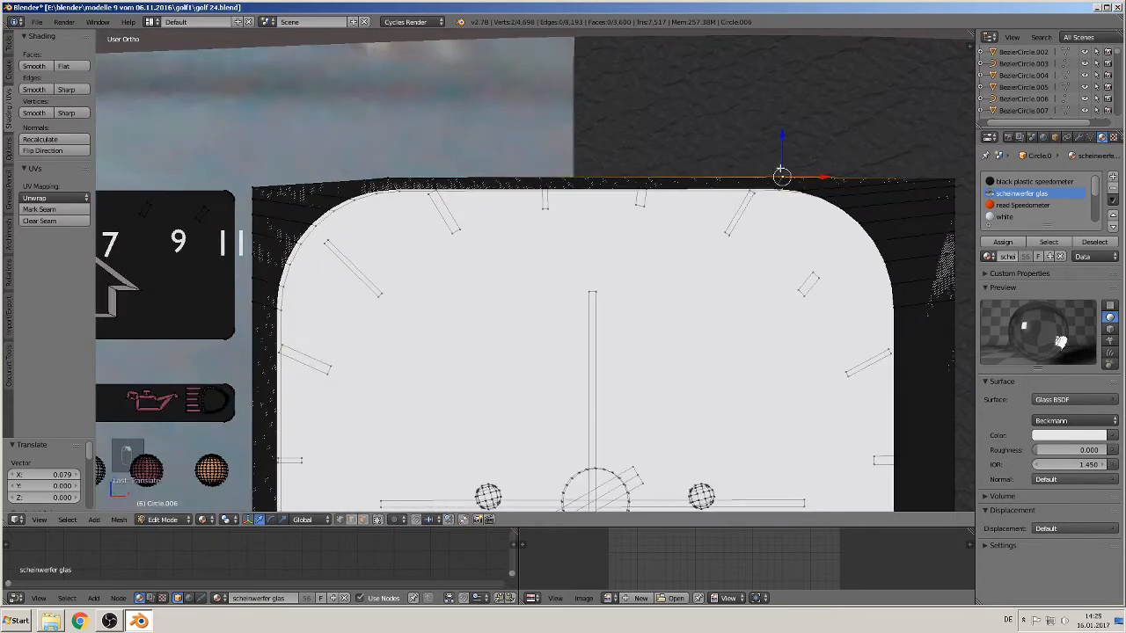
pyautogui.keyDown('shift'); pyautogui.moveTo(801, 169); pyautogui.dragTo(676, 194, button='middle'); pyautogui.keyUp('shift')
pyautogui.keyDown('shift'); pyautogui.rightClick(826, 183); pyautogui.keyUp('shift')
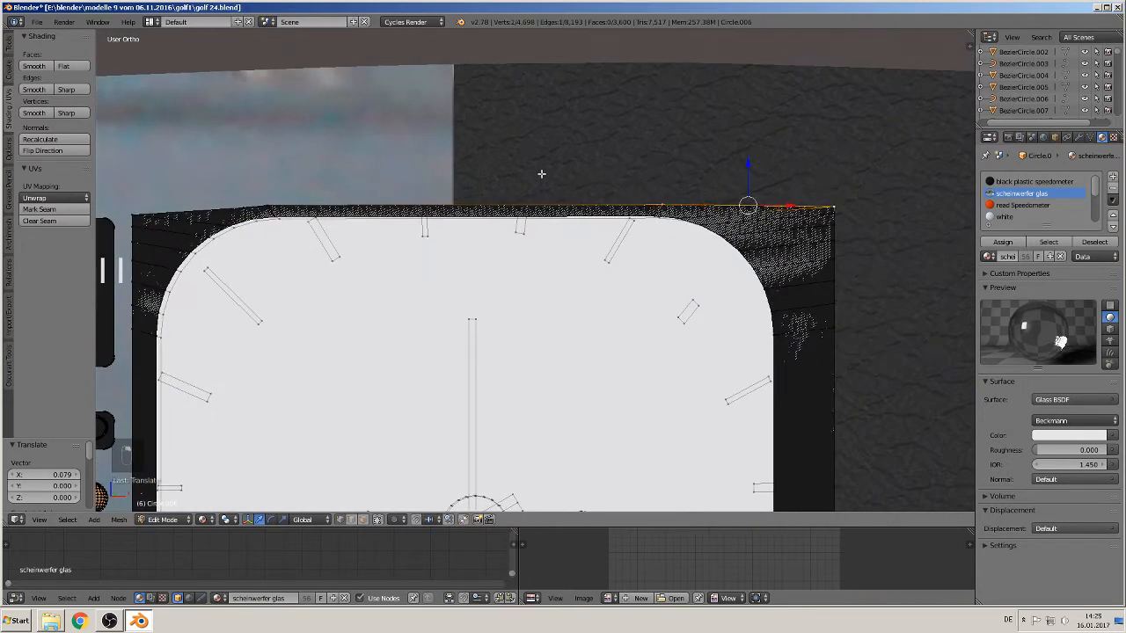
pyautogui.keyDown('shift'); pyautogui.rightClick(420, 185); pyautogui.keyUp('shift')
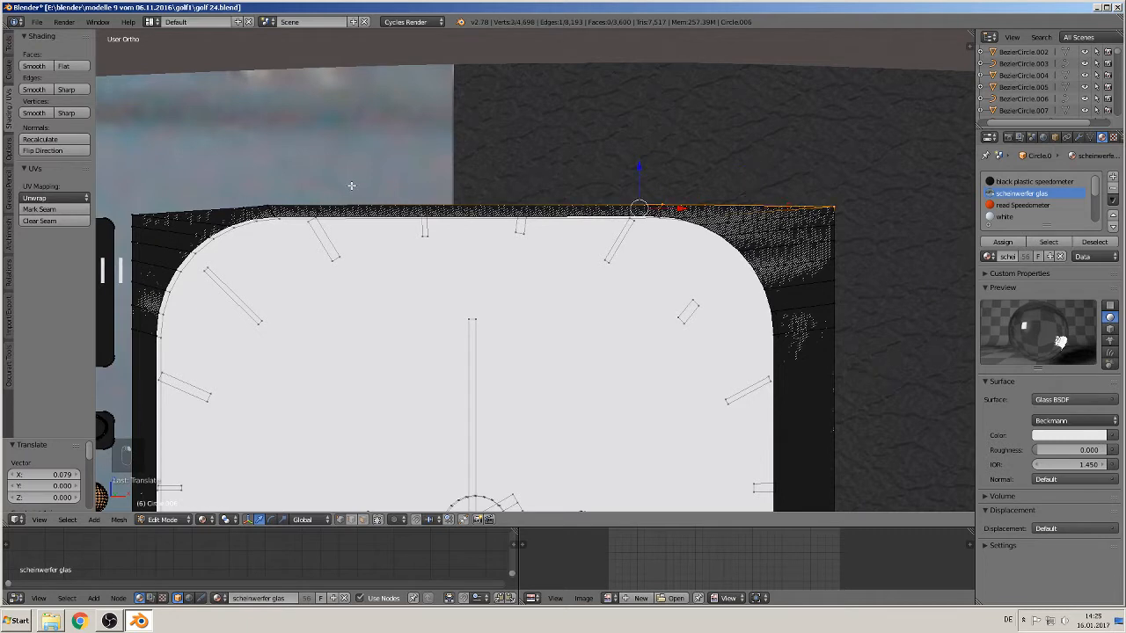
pyautogui.rightClick(422, 205)
# Step: In wireframe view, select the vertices along the rev counter's top rim from corner to corner and extrude them upward by 0.034 along Z
pyautogui.rightClick(244, 208)
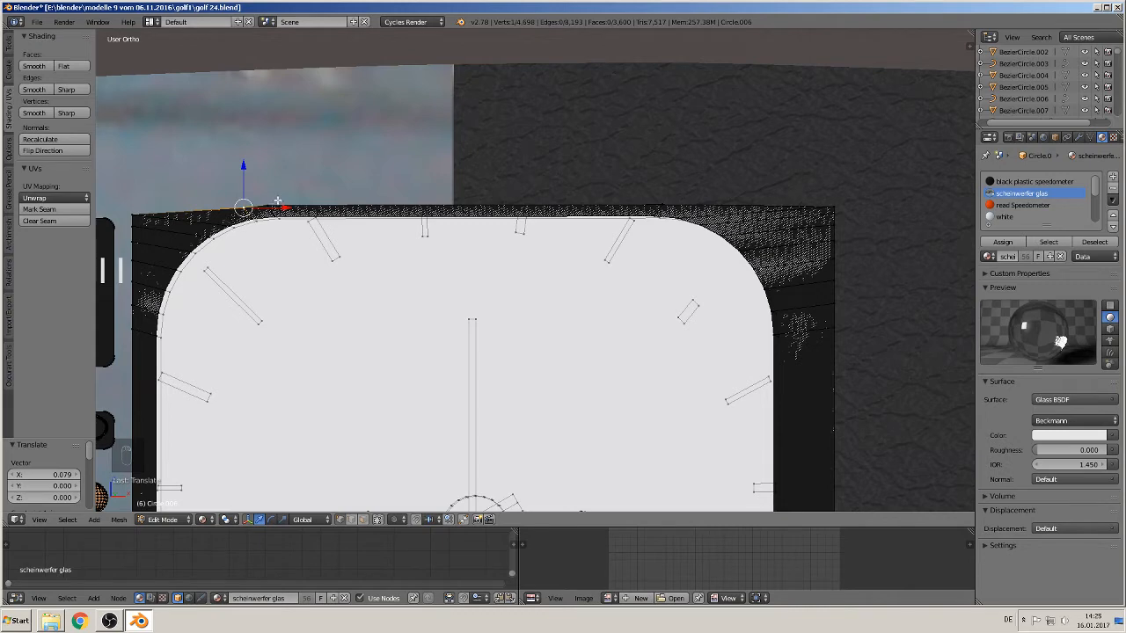
pyautogui.press('z')
pyautogui.keyDown('shift'); pyautogui.moveTo(326, 238); pyautogui.dragTo(485, 219, button='middle'); pyautogui.keyUp('shift')
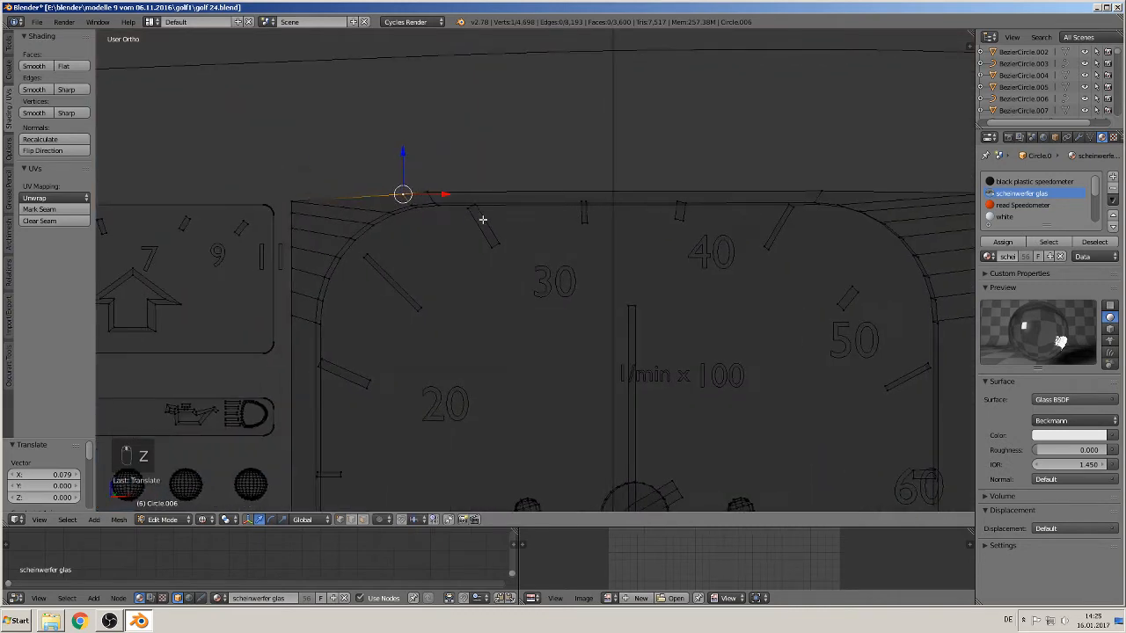
pyautogui.keyDown('shift'); pyautogui.rightClick(288, 201); pyautogui.keyUp('shift')
pyautogui.keyDown('shift'); pyautogui.rightClick(431, 186); pyautogui.keyUp('shift')
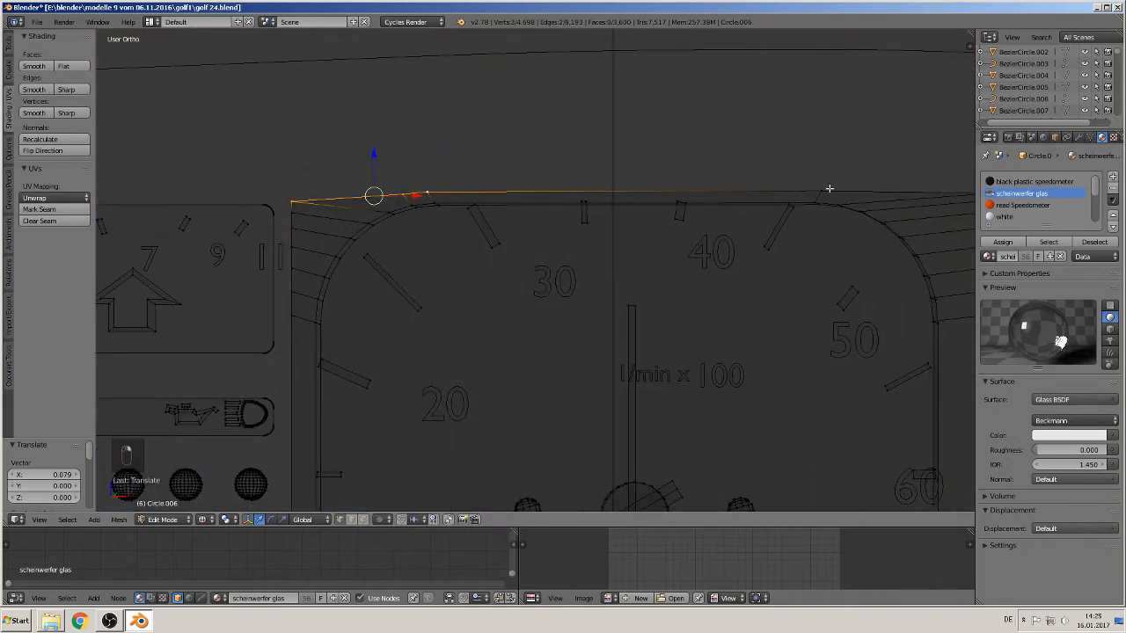
pyautogui.keyDown('shift'); pyautogui.rightClick(828, 189); pyautogui.keyUp('shift')
pyautogui.keyDown('shift'); pyautogui.moveTo(807, 196); pyautogui.dragTo(655, 195, button='middle'); pyautogui.keyUp('shift')
pyautogui.keyDown('shift'); pyautogui.rightClick(846, 186); pyautogui.keyUp('shift')
pyautogui.scroll(-2, 593, 198)
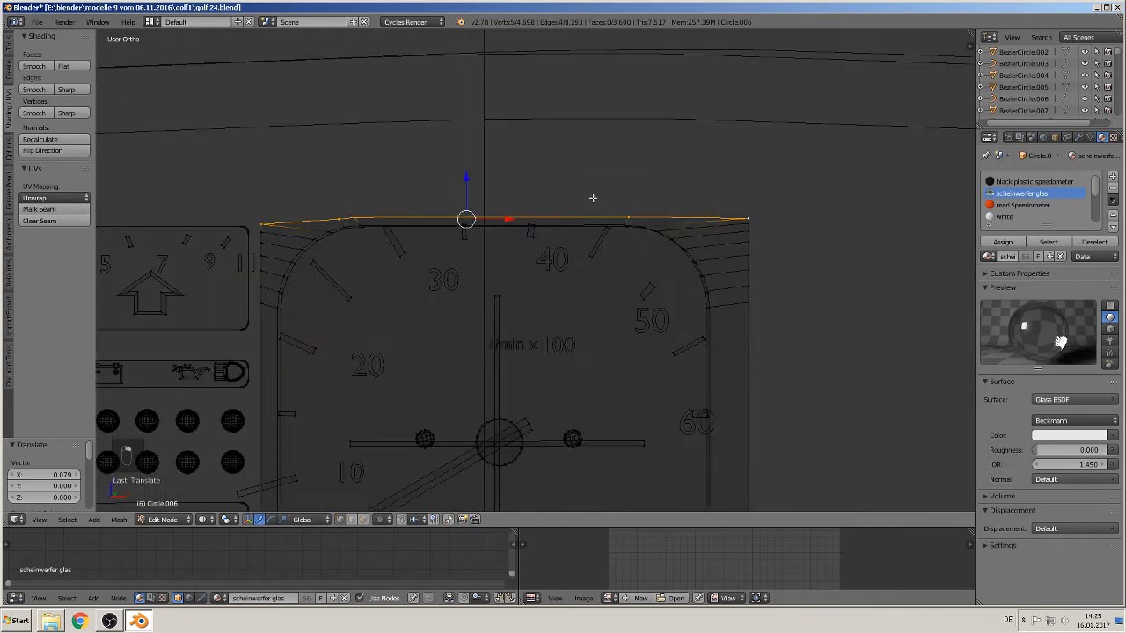
pyautogui.press('e')
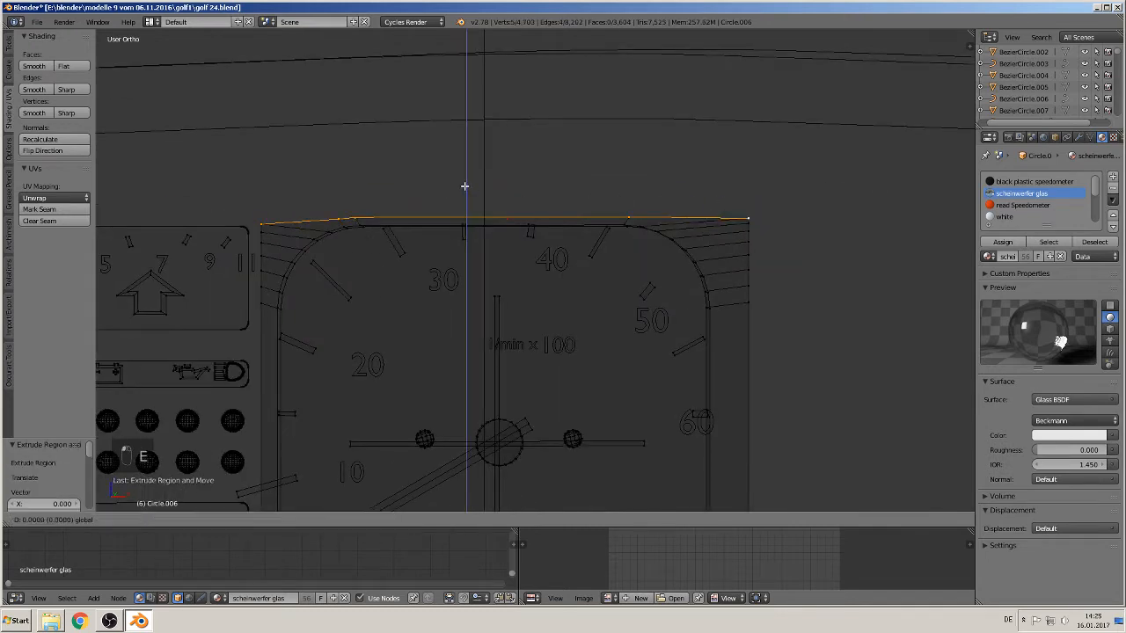
pyautogui.click(467, 160)
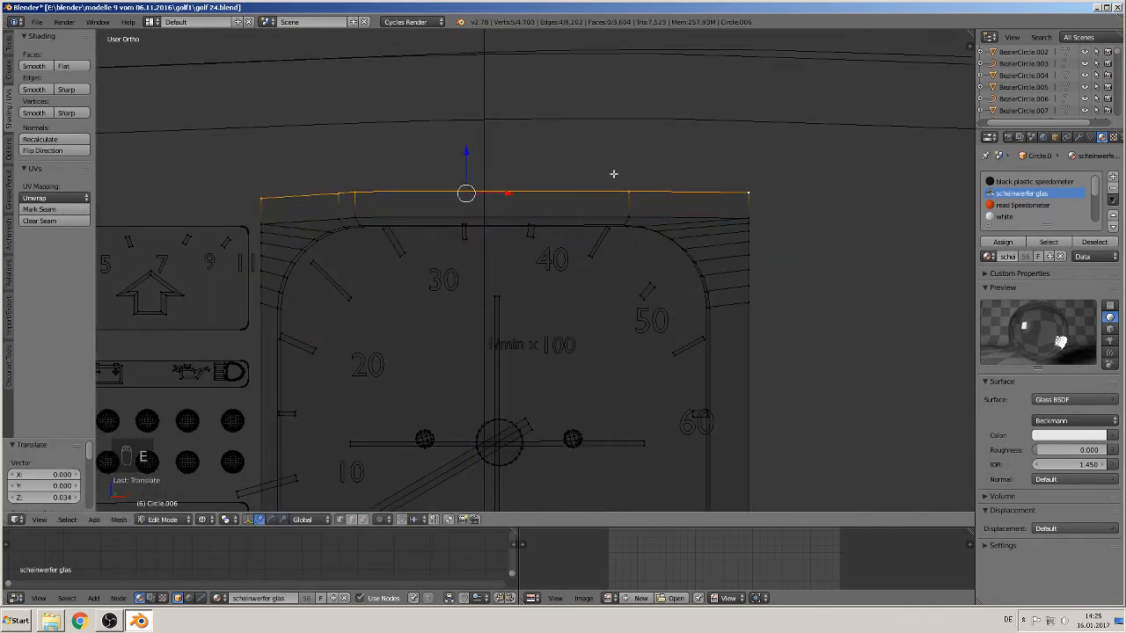
# Step: Flatten the extruded top edge by scaling it to 0 along Z, and lower it by -0.020 along Z
pyautogui.press('s')
pyautogui.press('z')
pyautogui.press('0')
pyautogui.press('Return')
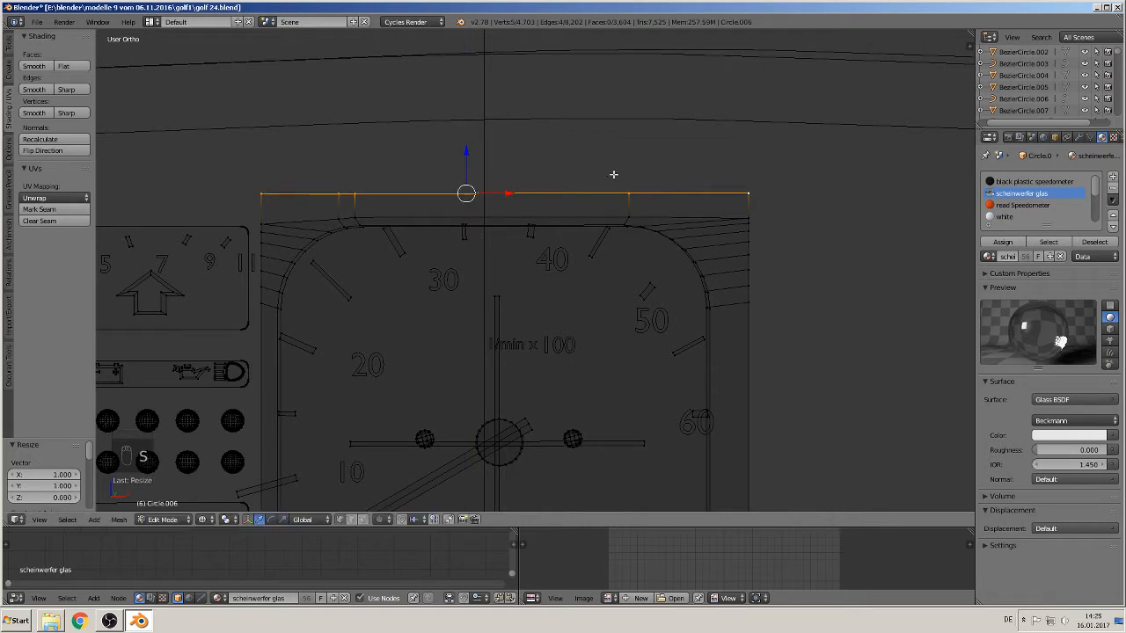
pyautogui.moveTo(467, 155); pyautogui.dragTo(472, 170)
pyautogui.click(473, 171)
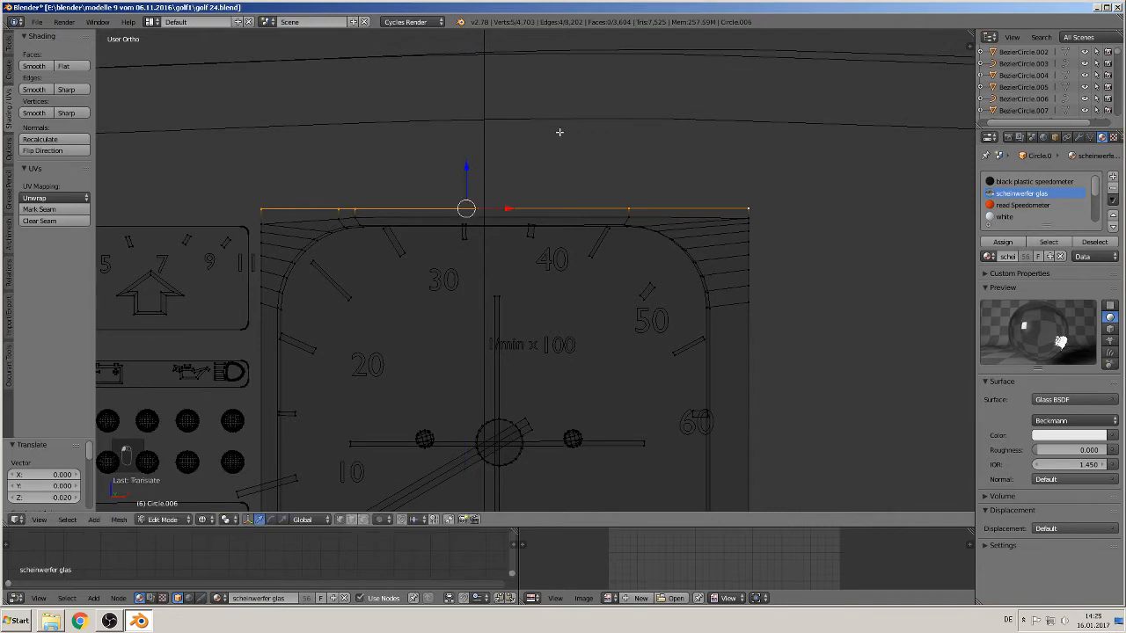
# Step: Select the six outer vertices along the rev counter's bottom rim from the lower-left corner to the lower-right corner
pyautogui.scroll(-2, 397, 184)
pyautogui.keyDown('shift'); pyautogui.moveTo(603, 352); pyautogui.dragTo(597, 136, button='middle'); pyautogui.keyUp('shift')
pyautogui.scroll(1, 584, 273)
pyautogui.scroll(2, 584, 273)
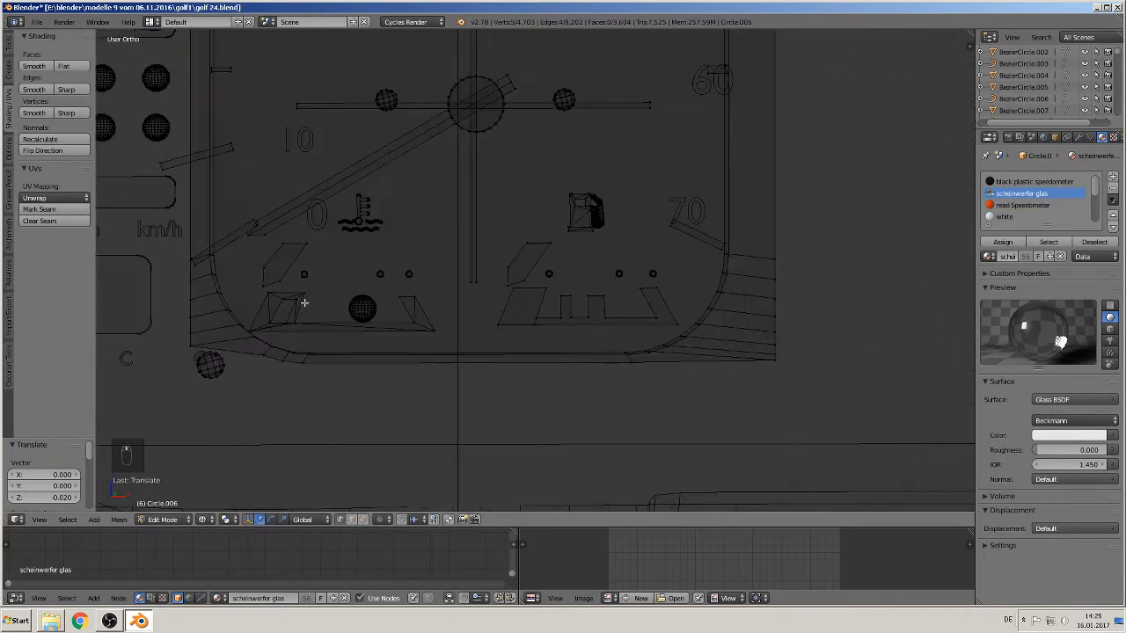
pyautogui.rightClick(187, 346)
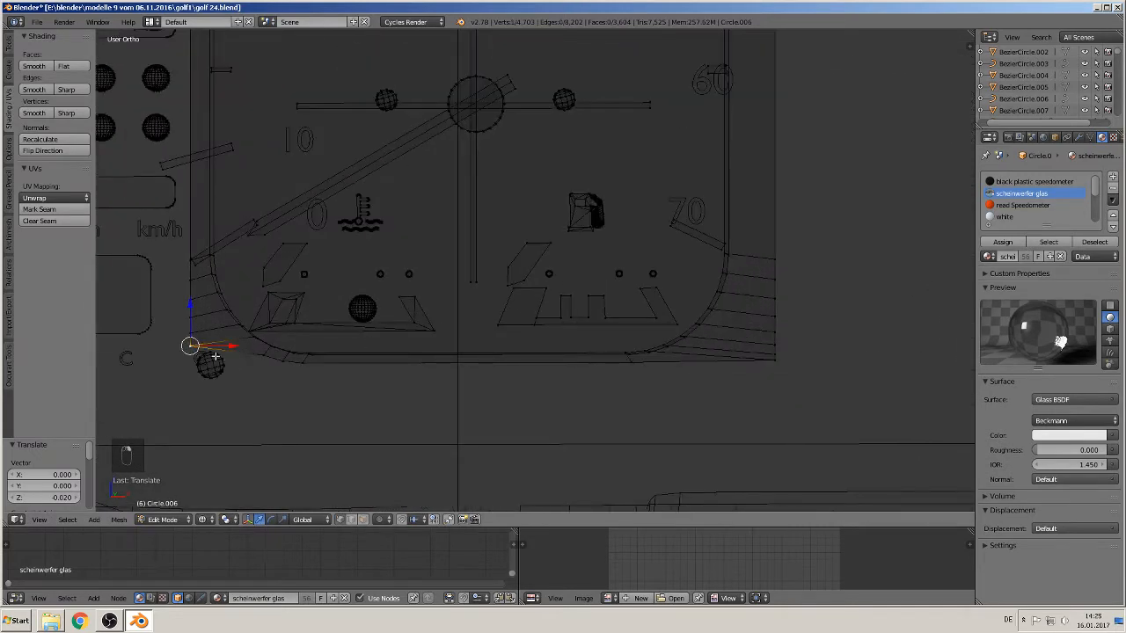
pyautogui.keyDown('shift'); pyautogui.rightClick(264, 357); pyautogui.keyUp('shift')
pyautogui.keyDown('shift'); pyautogui.rightClick(284, 363); pyautogui.keyUp('shift')
pyautogui.keyDown('shift'); pyautogui.rightClick(304, 366); pyautogui.keyUp('shift')
pyautogui.keyDown('shift'); pyautogui.rightClick(633, 369); pyautogui.keyUp('shift')
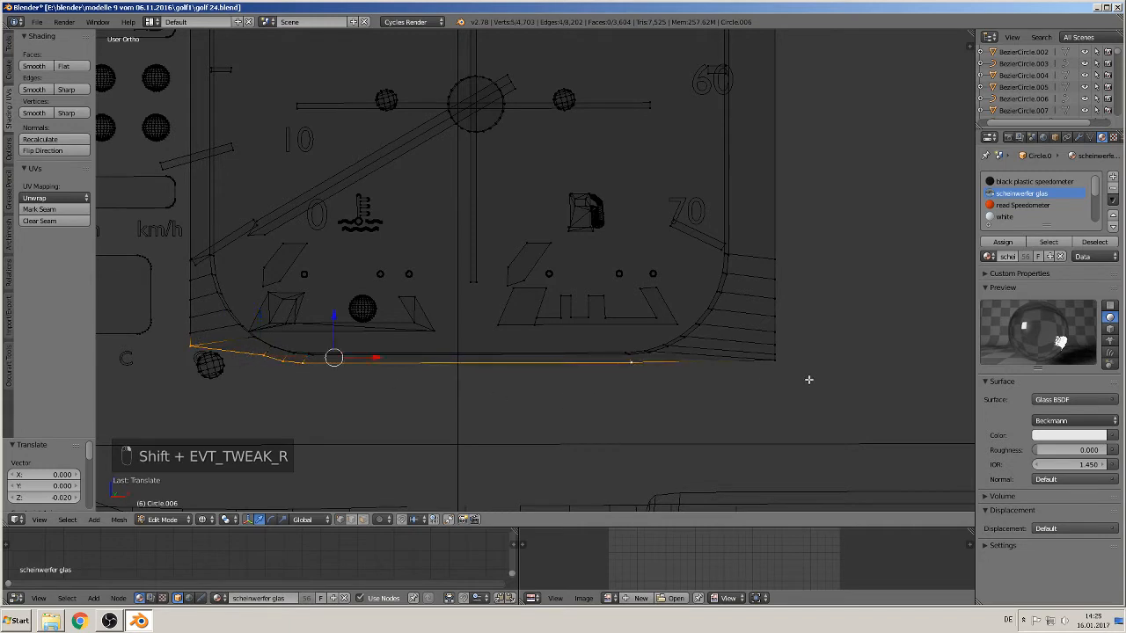
pyautogui.keyDown('shift'); pyautogui.rightClick(773, 359); pyautogui.keyUp('shift')
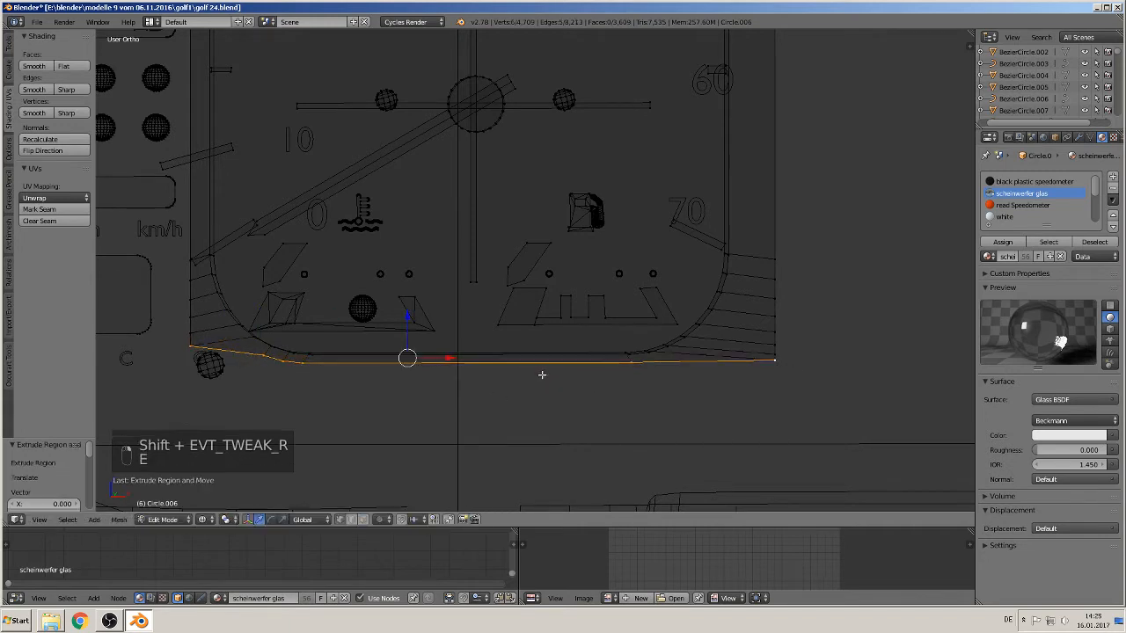
# Step: Extrude the bottom rim edge downward by -0.042 along Z and flatten it by scaling it to 0 along Z
pyautogui.press('e')
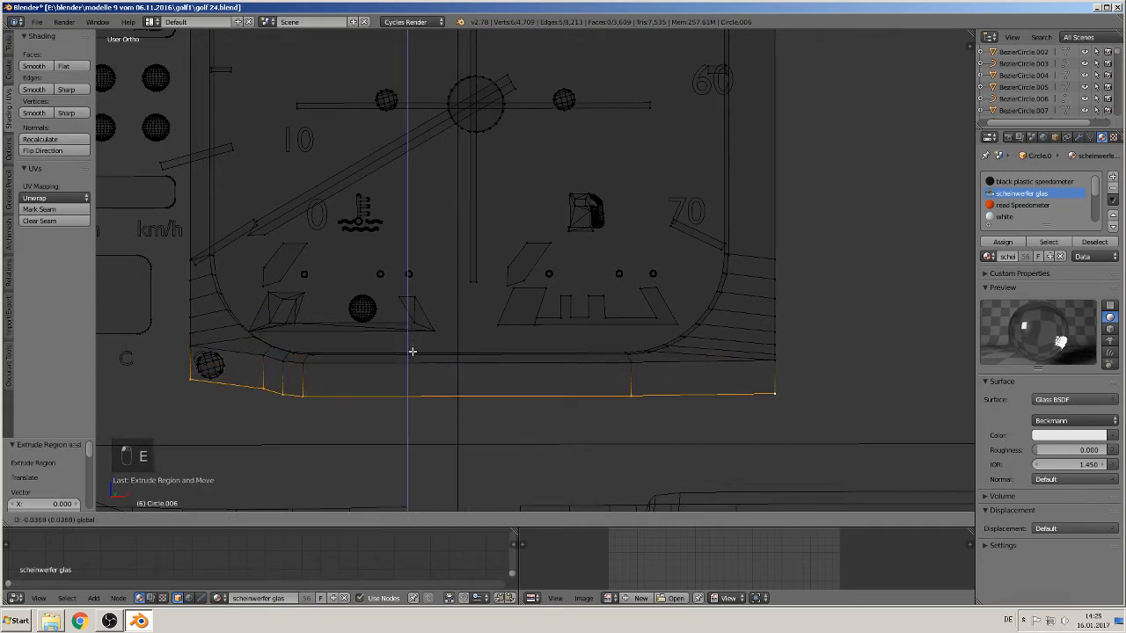
pyautogui.click(412, 361)
pyautogui.press('s')
pyautogui.press('z')
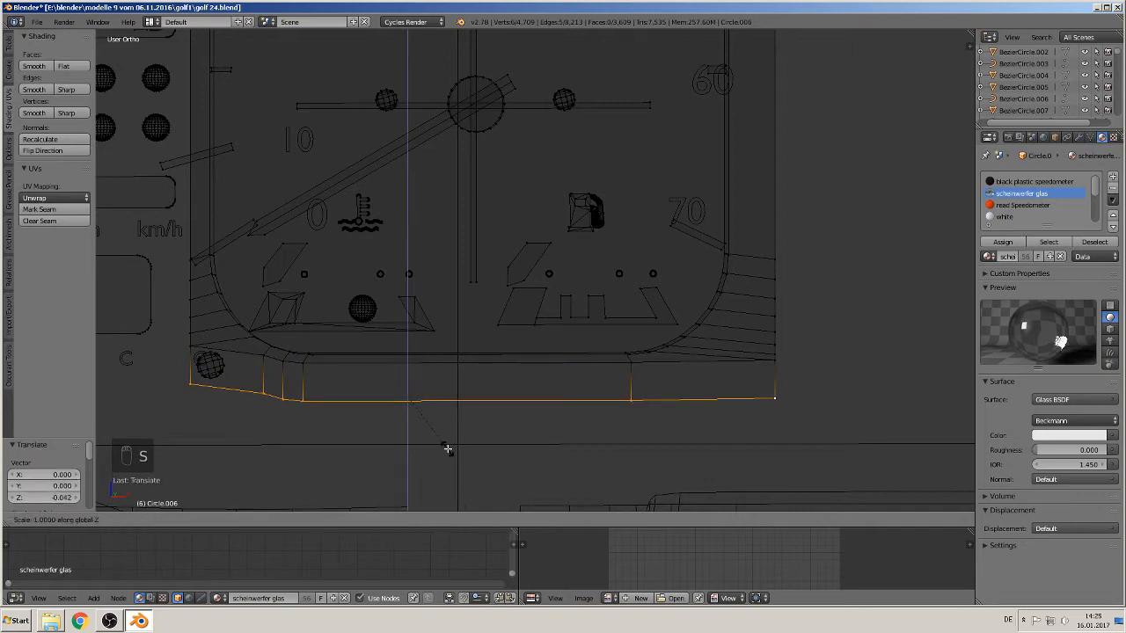
pyautogui.press('0')
pyautogui.click(446, 442)
# Step: Shorten the tick mark beside the 10 by moving its outer end inward, about 0.035 along X and 0.010 along Z
pyautogui.scroll(-3, 419, 404)
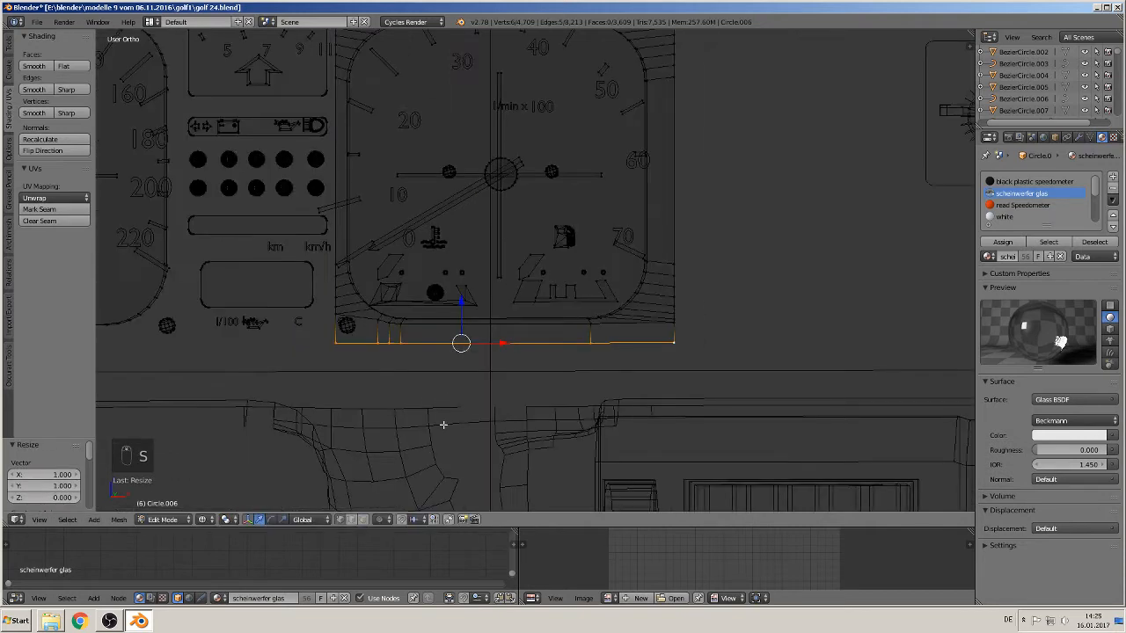
pyautogui.scroll(2, 368, 279)
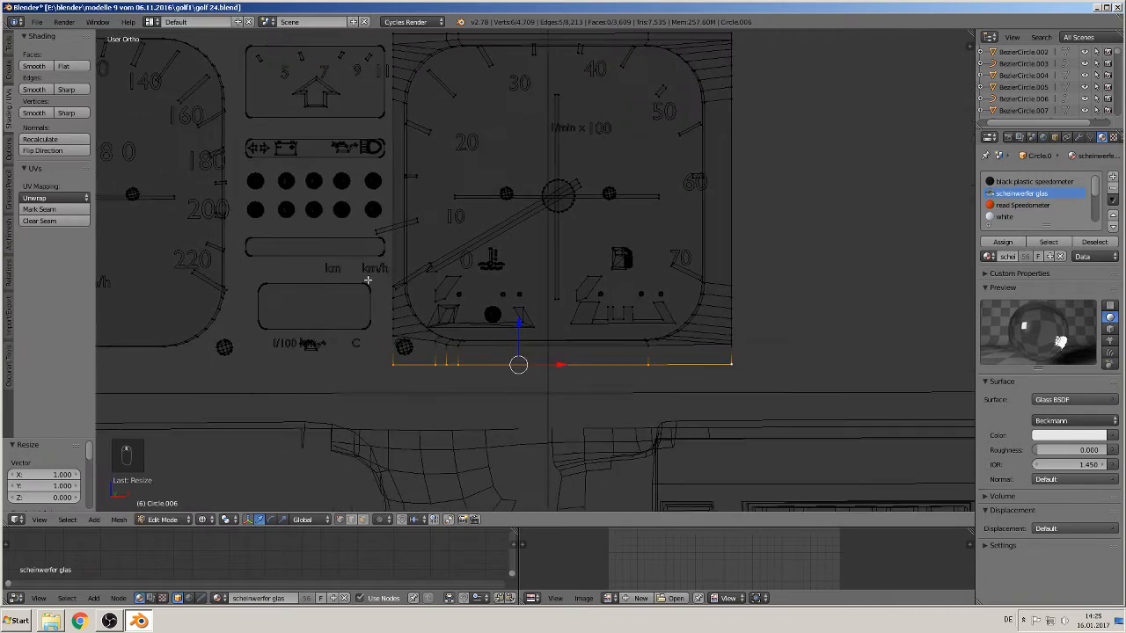
pyautogui.rightClick(261, 205)
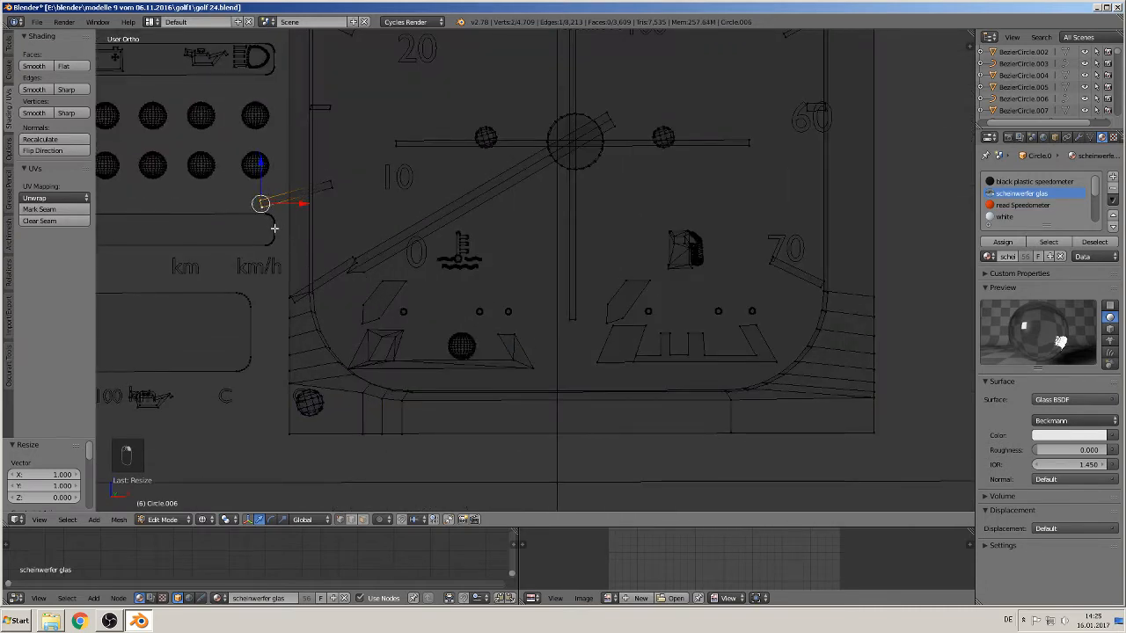
pyautogui.press('g')
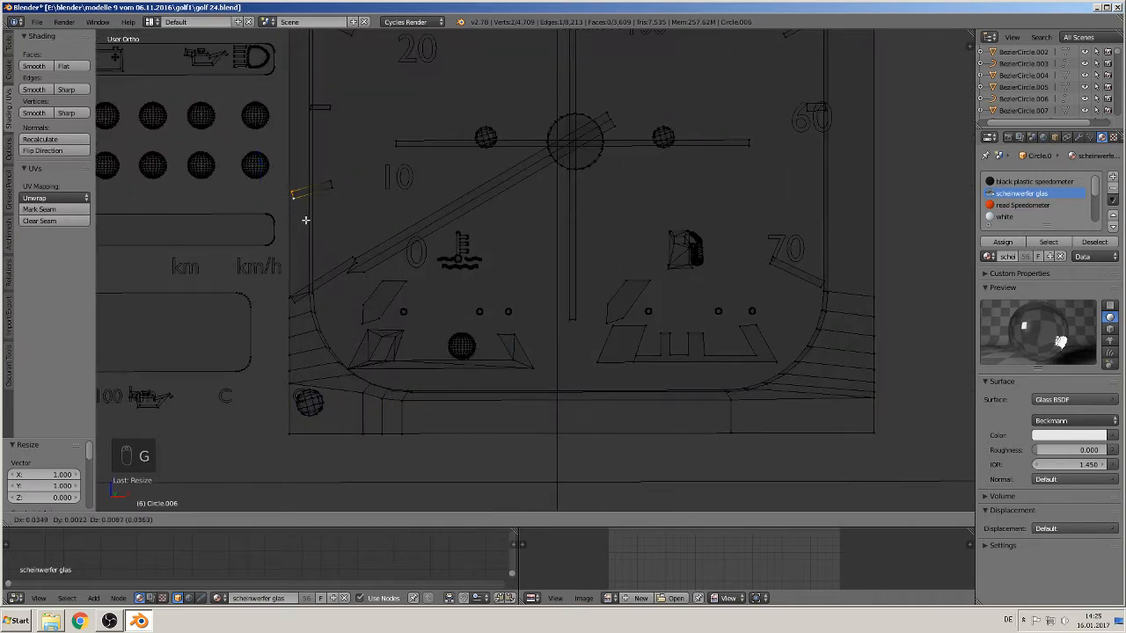
pyautogui.click(305, 219)
# Step: Shorten the rev counter's tick marks by moving the 0 mark's outer end 0.026 X, 0.019 Z and the 10 mark's 0.025 X, 0.007 Z
pyautogui.rightClick(291, 295)
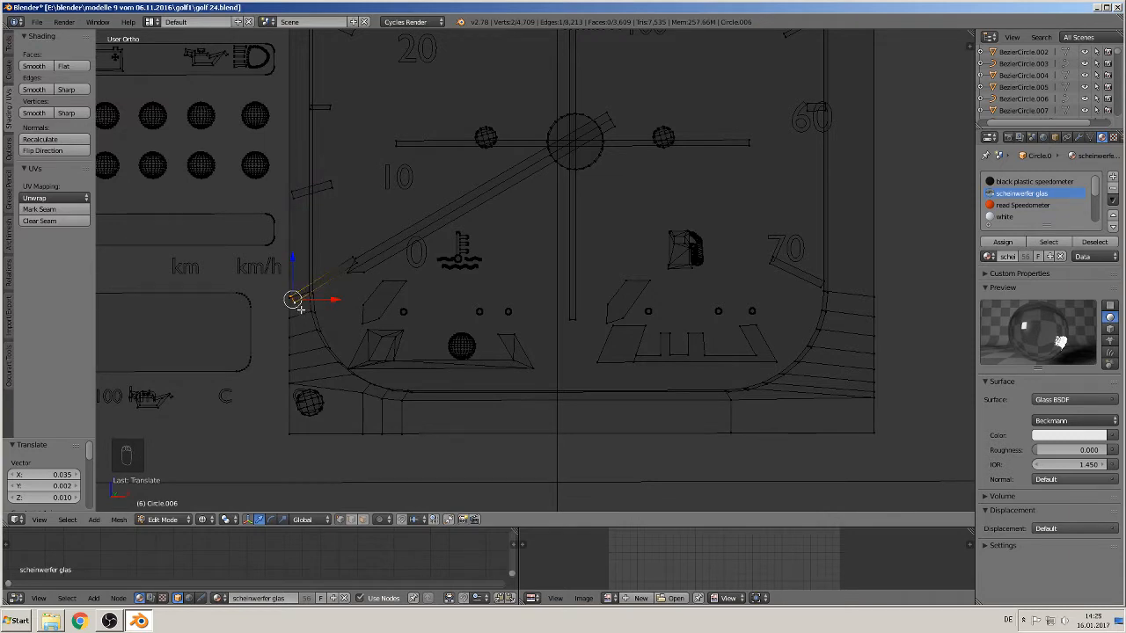
pyautogui.press('g')
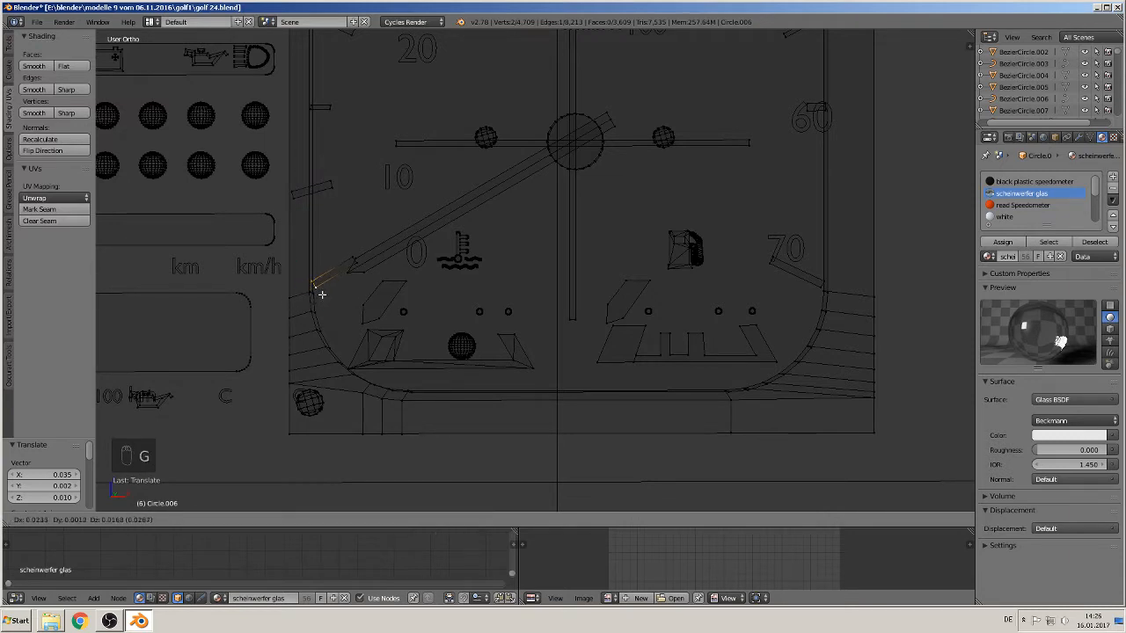
pyautogui.click(318, 282)
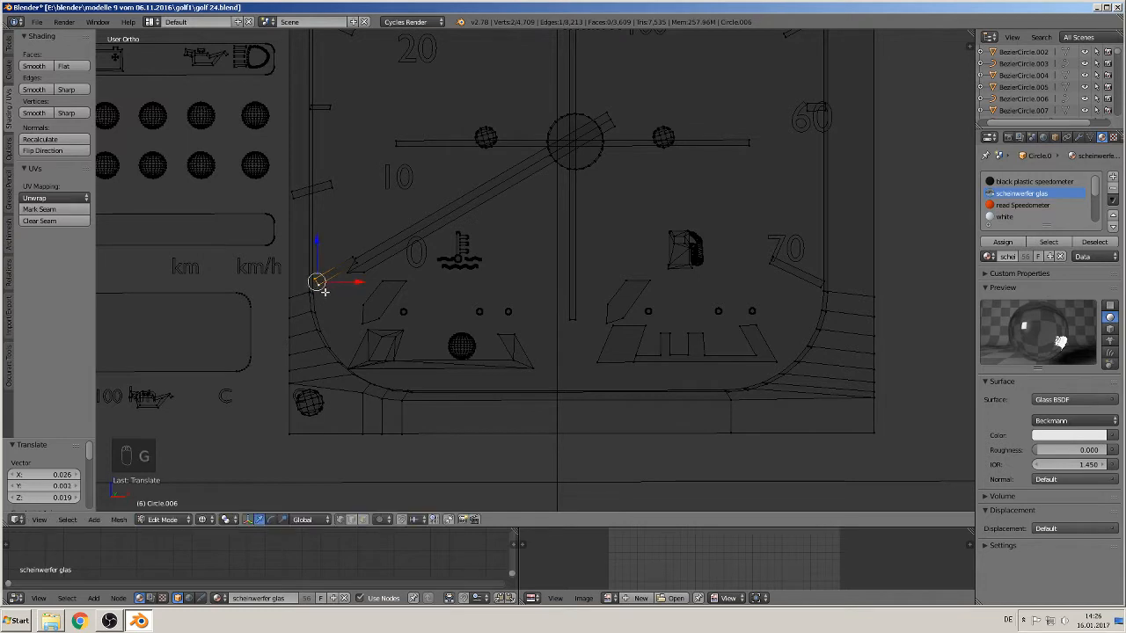
pyautogui.rightClick(291, 191)
pyautogui.click(293, 194)
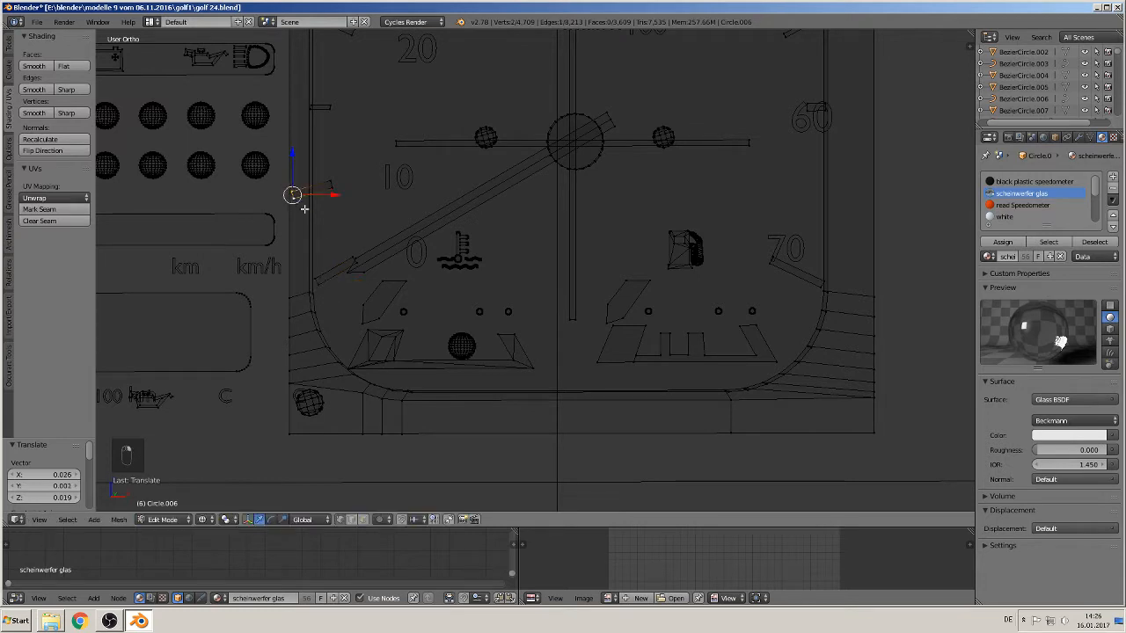
pyautogui.press('g')
pyautogui.click(326, 202)
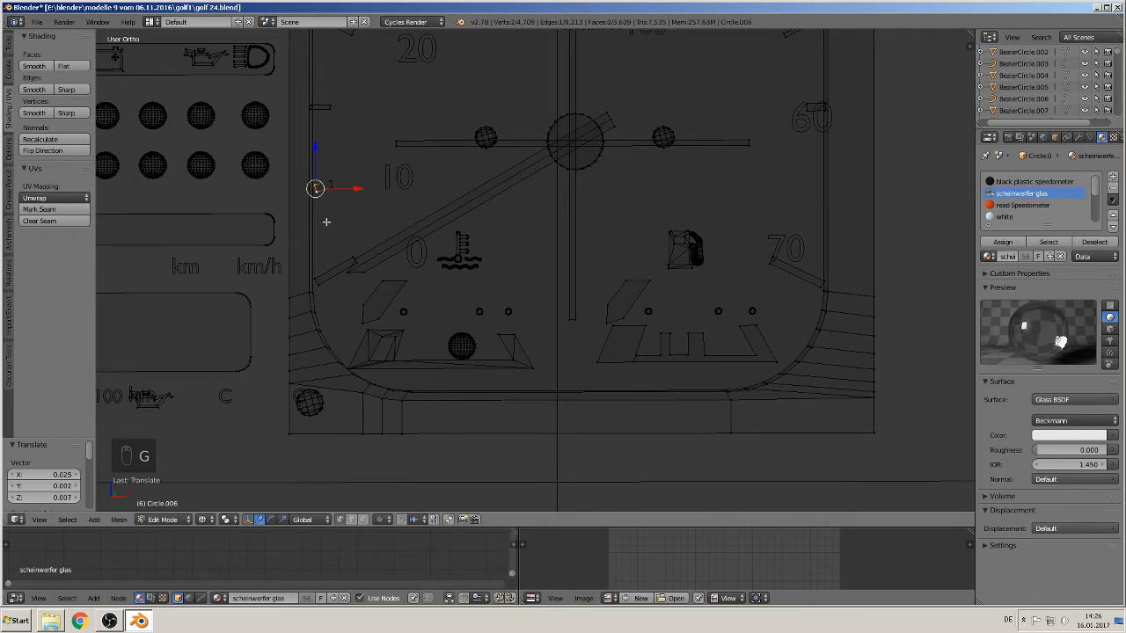
# Step: Shorten the speedometer's tick mark at 220 by moving its outer end inward, -0.010 along X and 0.005 along Z
pyautogui.scroll(-2, 321, 225)
pyautogui.keyDown('shift'); pyautogui.moveTo(312, 229); pyautogui.dragTo(470, 255, button='middle'); pyautogui.keyUp('shift')
pyautogui.scroll(3, 371, 271)
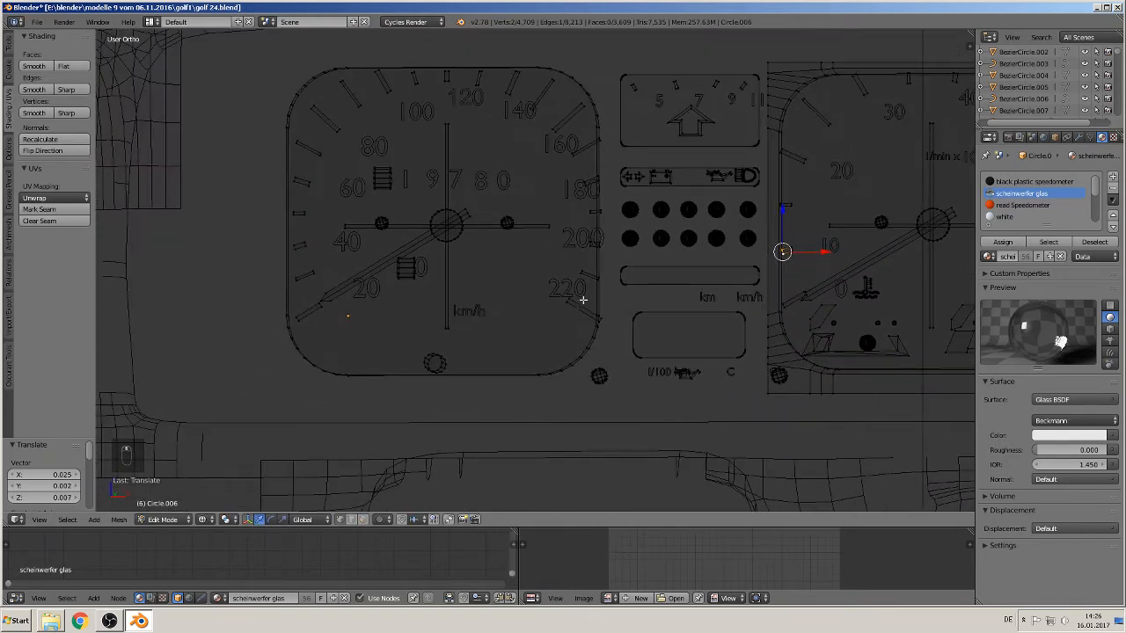
pyautogui.rightClick(635, 345)
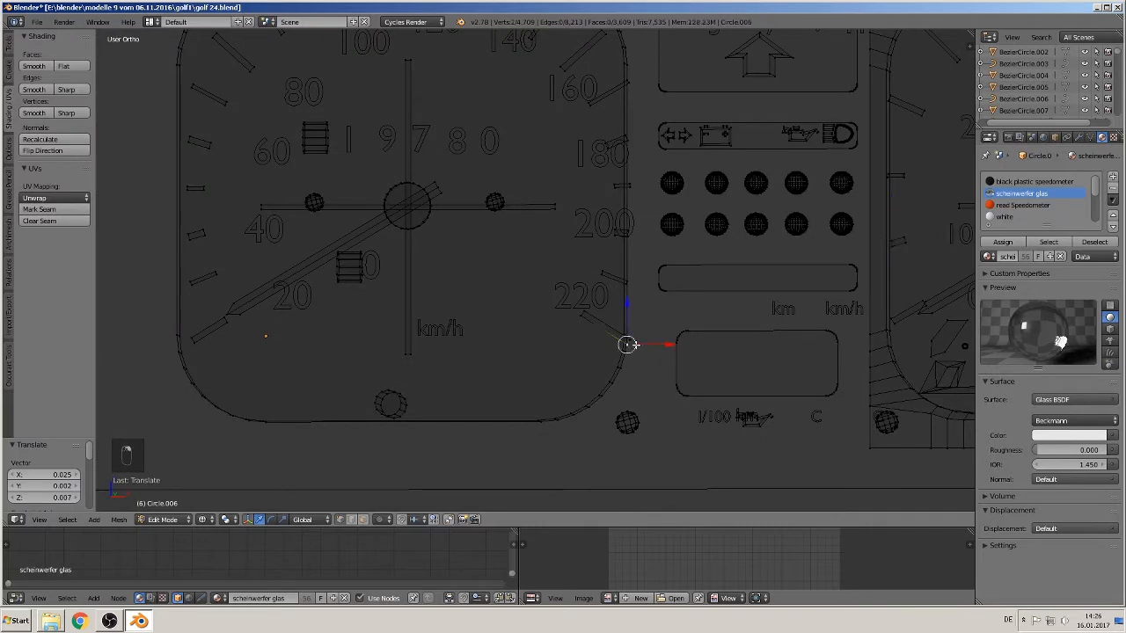
pyautogui.press('g')
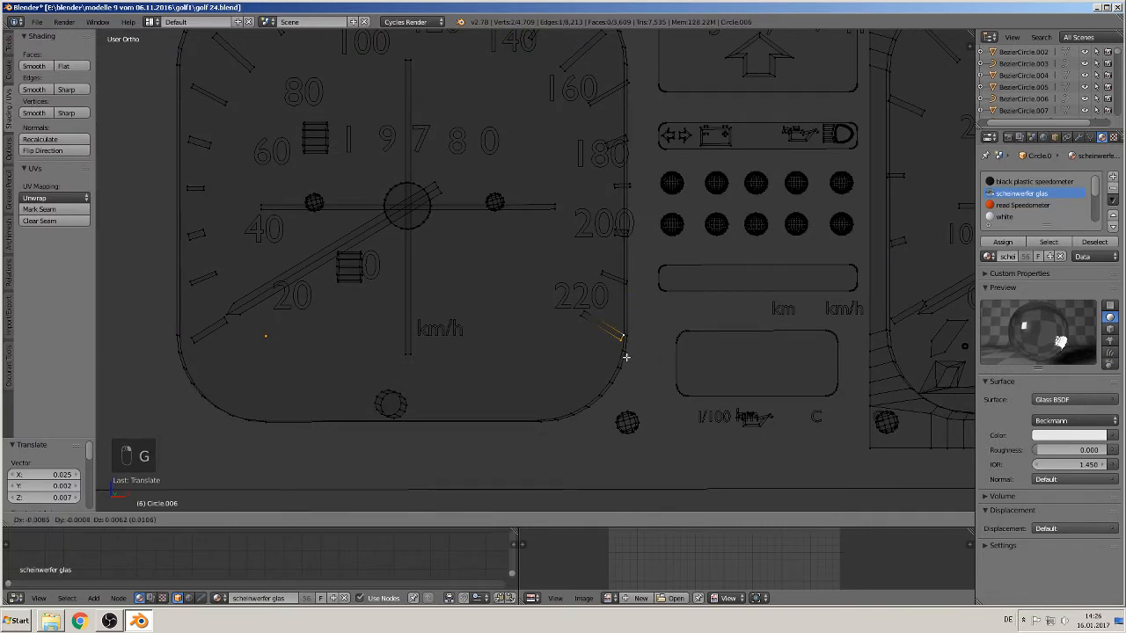
pyautogui.click(626, 359)
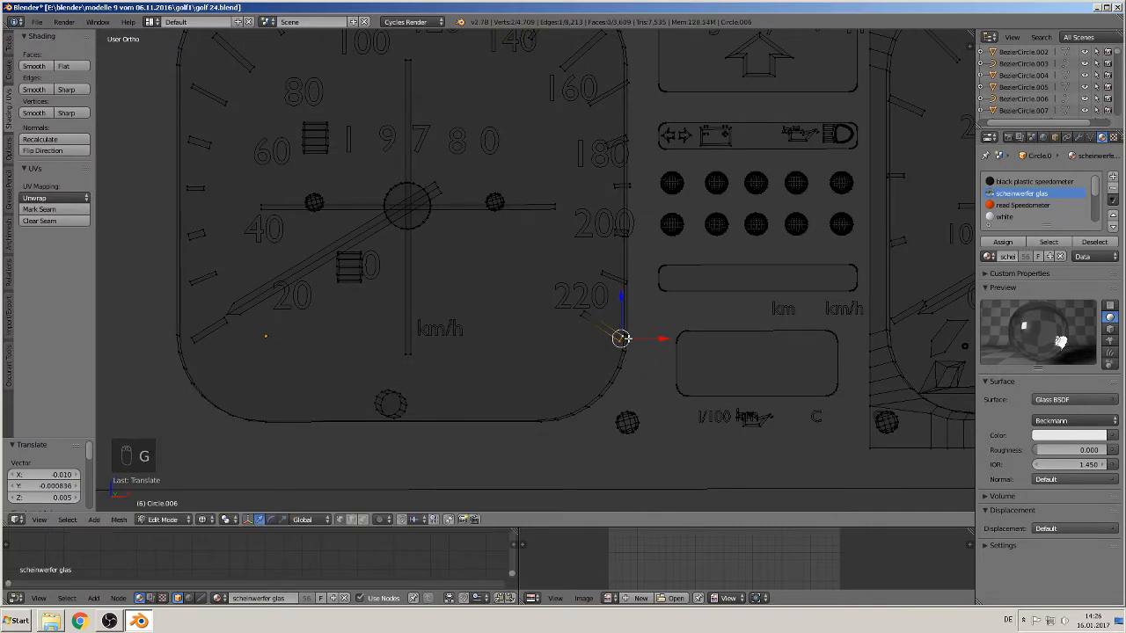
# Step: Pull in the outer ends of the three speedometer tick marks between 180 and 220, by -0.012, -0.009 and -0.006 along X from top to bottom
pyautogui.rightClick(629, 185)
pyautogui.press('g')
pyautogui.click(634, 218)
pyautogui.rightClick(628, 229)
pyautogui.keyDown('shift'); pyautogui.rightClick(628, 241); pyautogui.keyUp('shift')
pyautogui.press('g')
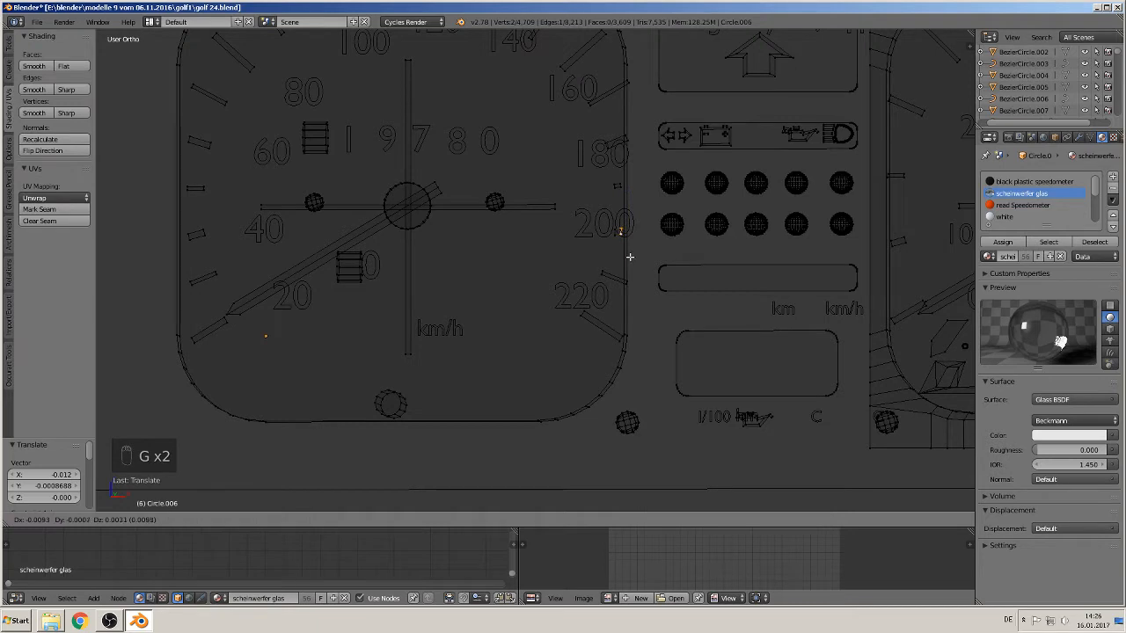
pyautogui.click(630, 257)
pyautogui.rightClick(626, 280)
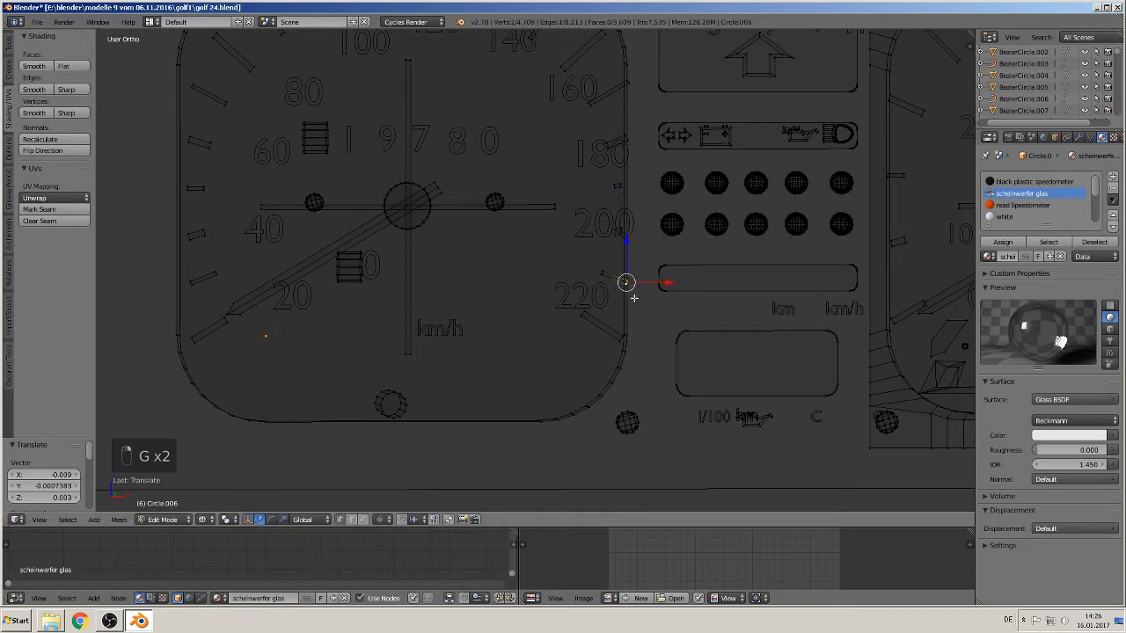
pyautogui.press('g')
pyautogui.click(627, 295)
pyautogui.rightClick(629, 334)
pyautogui.rightClick(627, 388)
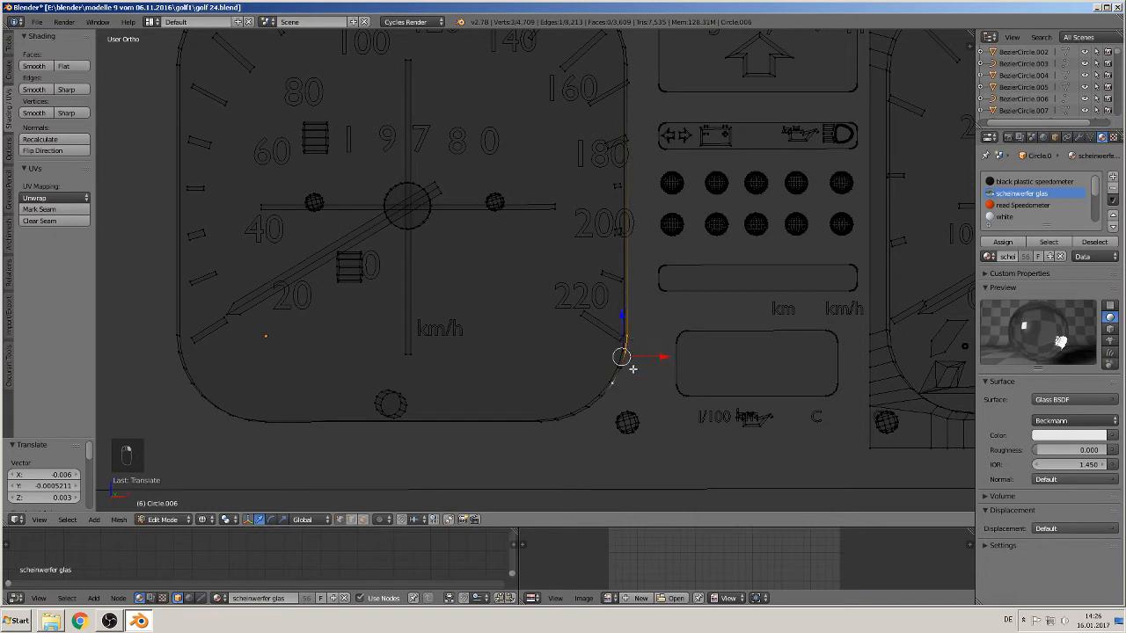
pyautogui.keyDown('shift'); pyautogui.rightClick(595, 415); pyautogui.keyUp('shift')
pyautogui.keyDown('shift'); pyautogui.rightClick(576, 428); pyautogui.keyUp('shift')
pyautogui.keyDown('shift'); pyautogui.rightClick(563, 426); pyautogui.keyUp('shift')
pyautogui.keyDown('shift'); pyautogui.moveTo(623, 192); pyautogui.dragTo(530, 403, button='middle'); pyautogui.keyUp('shift')
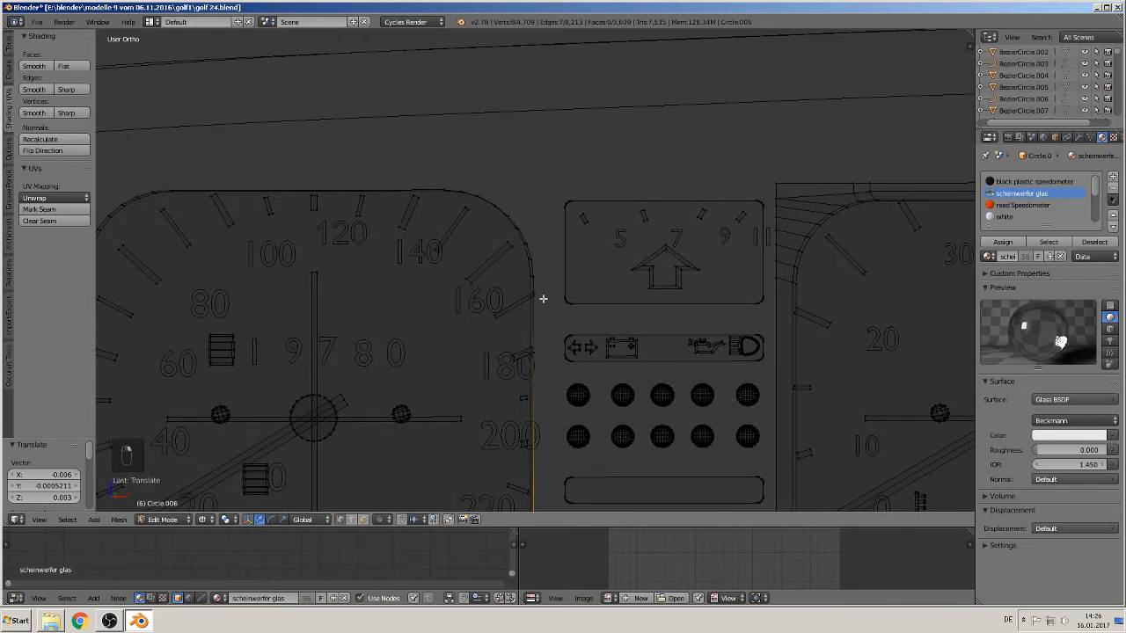
pyautogui.scroll(4, 546, 303)
pyautogui.keyDown('shift'); pyautogui.rightClick(530, 310); pyautogui.keyUp('shift')
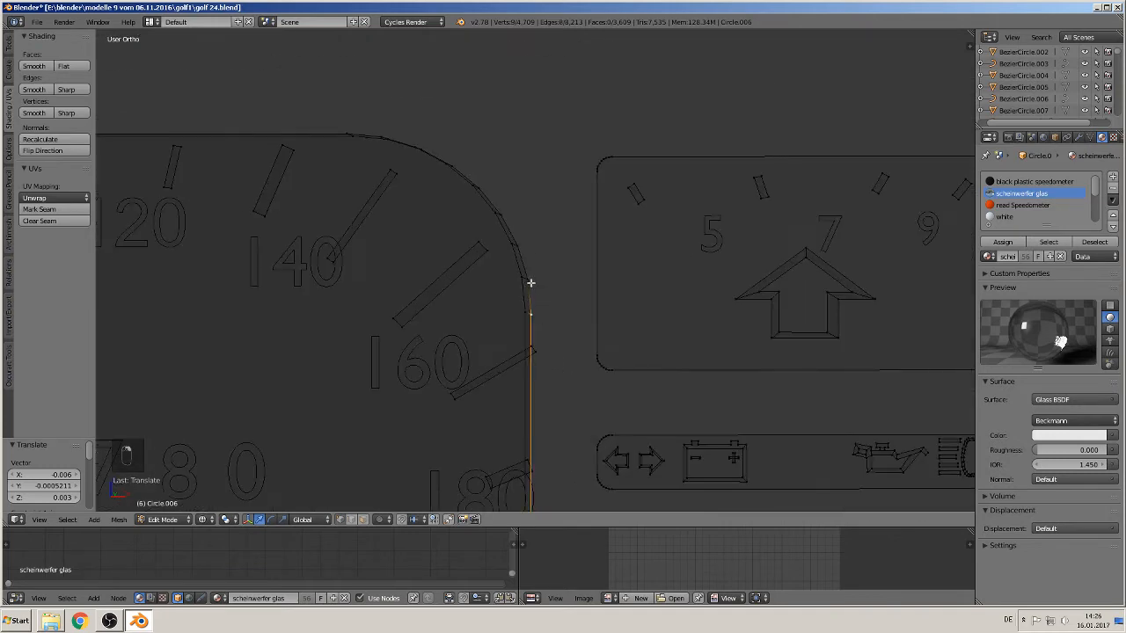
pyautogui.keyDown('shift'); pyautogui.rightClick(527, 280); pyautogui.keyUp('shift')
pyautogui.keyDown('shift'); pyautogui.rightClick(515, 245); pyautogui.keyUp('shift')
pyautogui.keyDown('shift'); pyautogui.rightClick(500, 215); pyautogui.keyUp('shift')
pyautogui.keyDown('shift'); pyautogui.rightClick(474, 184); pyautogui.keyUp('shift')
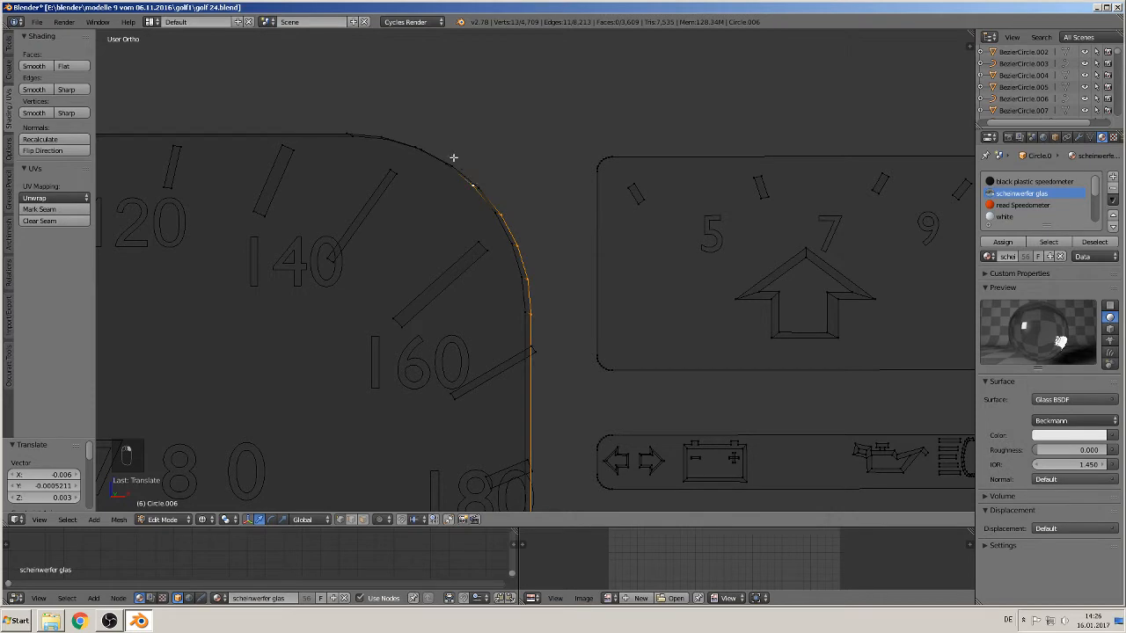
pyautogui.keyDown('shift'); pyautogui.rightClick(452, 164); pyautogui.keyUp('shift')
pyautogui.keyDown('shift'); pyautogui.rightClick(382, 125); pyautogui.keyUp('shift')
pyautogui.scroll(-3, 423, 204)
pyautogui.moveTo(419, 226); pyautogui.dragTo(452, 336, button='middle')
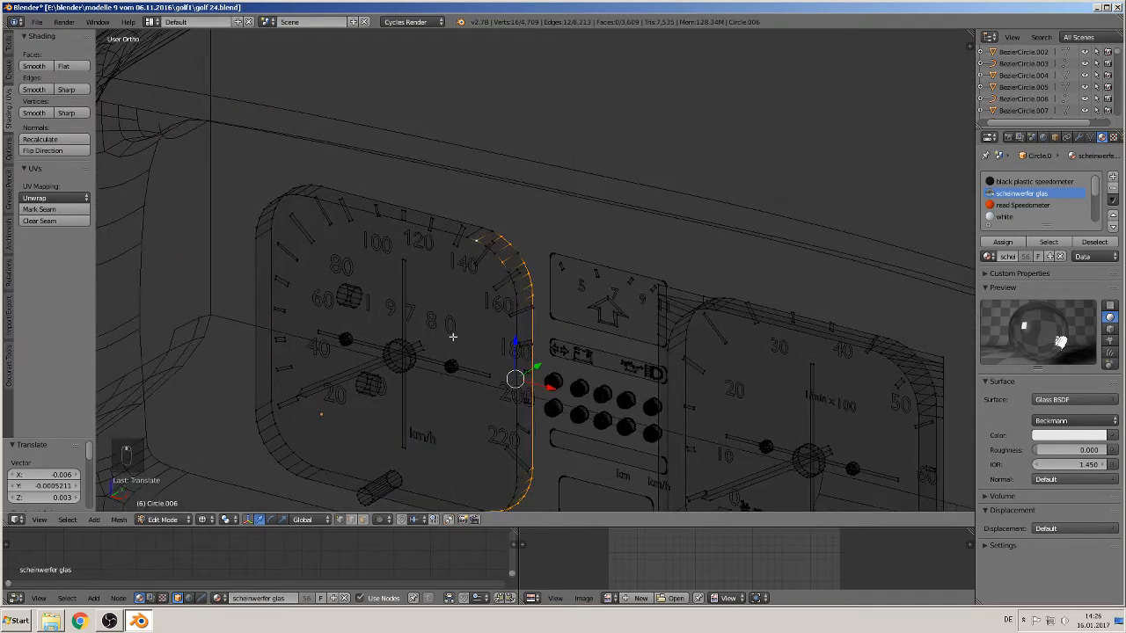
pyautogui.scroll(4, 454, 334)
pyautogui.keyDown('shift'); pyautogui.rightClick(503, 233); pyautogui.keyUp('shift')
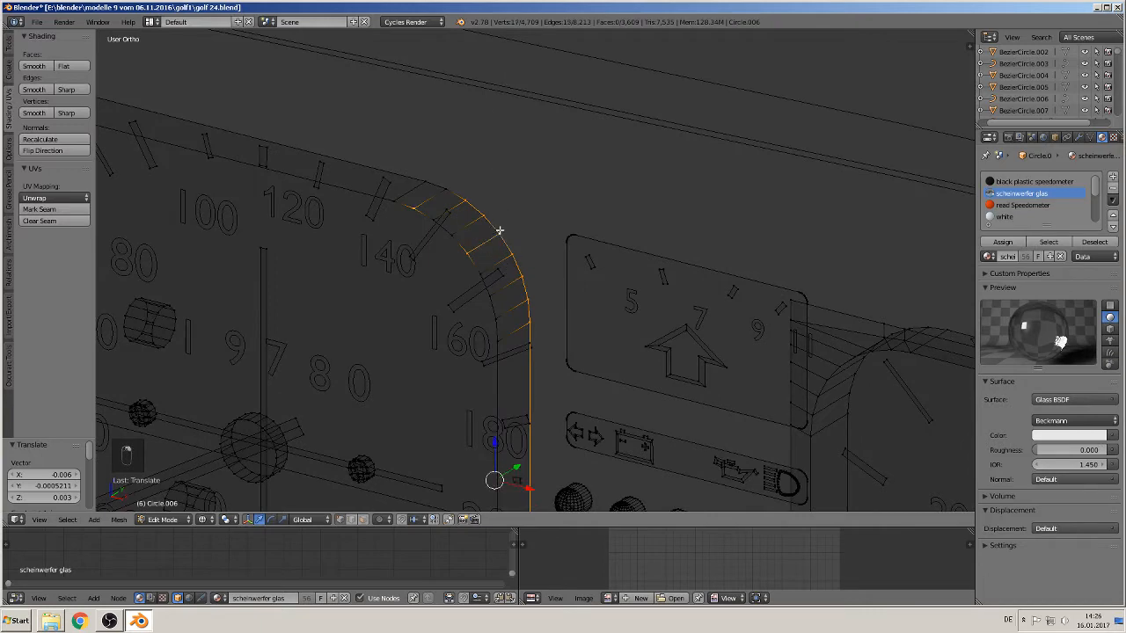
pyautogui.keyDown('shift'); pyautogui.rightClick(447, 185); pyautogui.keyUp('shift')
pyautogui.moveTo(468, 235); pyautogui.dragTo(417, 202, button='middle')
pyautogui.keyDown('shift'); pyautogui.rightClick(417, 201); pyautogui.keyUp('shift')
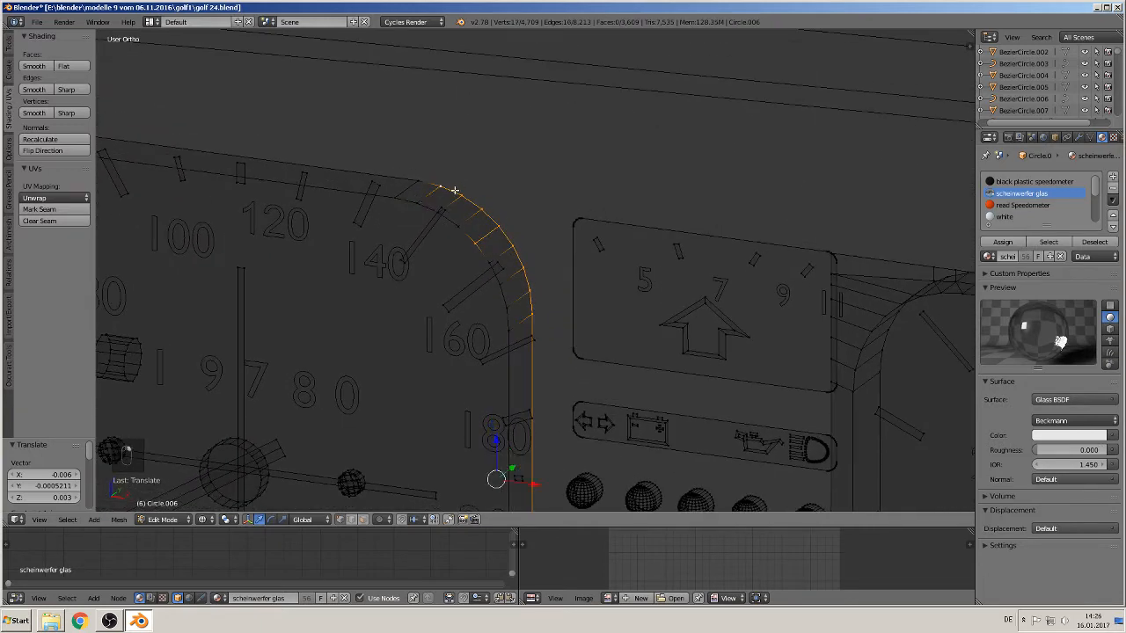
pyautogui.scroll(-6, 455, 190)
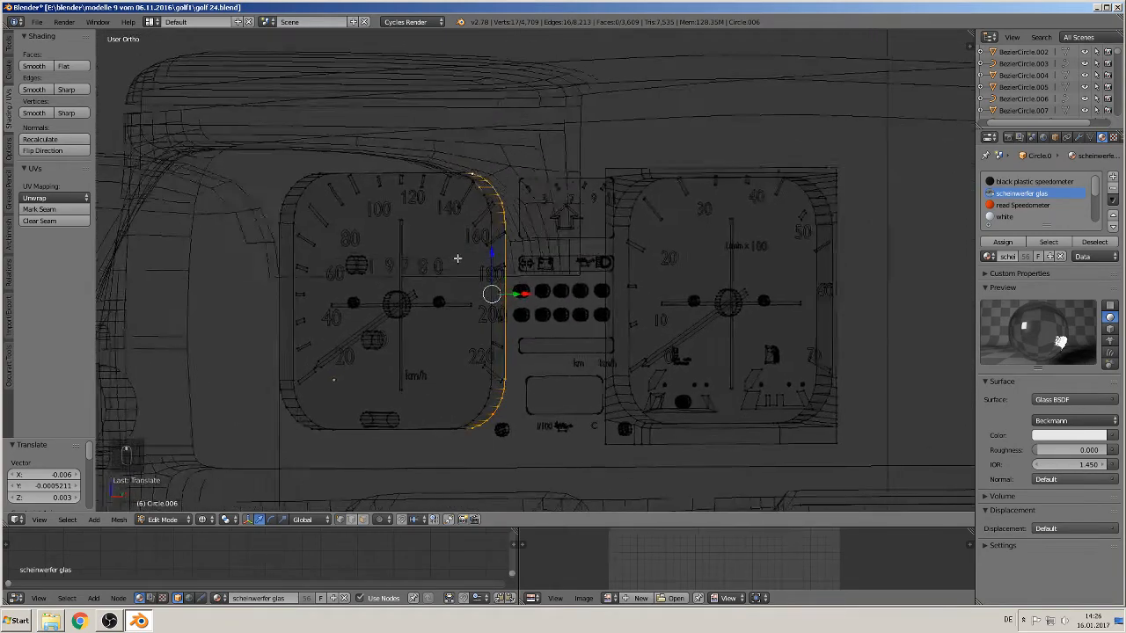
pyautogui.moveTo(457, 258); pyautogui.dragTo(334, 100, button='middle')
pyautogui.press('a')
# Step: Select the seven front vertices of the speedometer's rim around its upper-right corner, down to the start of the straight side
pyautogui.rightClick(344, 77)
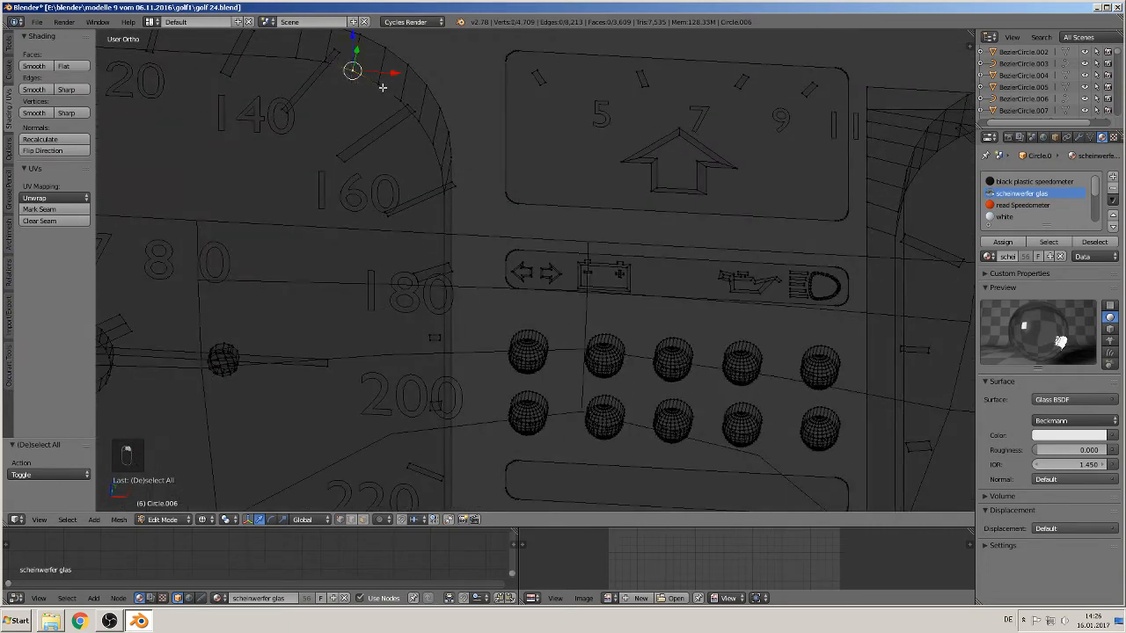
pyautogui.keyDown('shift'); pyautogui.rightClick(395, 103); pyautogui.keyUp('shift')
pyautogui.keyDown('shift'); pyautogui.rightClick(412, 117); pyautogui.keyUp('shift')
pyautogui.keyDown('shift'); pyautogui.rightClick(425, 132); pyautogui.keyUp('shift')
pyautogui.keyDown('shift'); pyautogui.rightClick(429, 155); pyautogui.keyUp('shift')
pyautogui.keyDown('shift'); pyautogui.rightClick(442, 167); pyautogui.keyUp('shift')
pyautogui.keyDown('shift'); pyautogui.rightClick(447, 195); pyautogui.keyUp('shift')
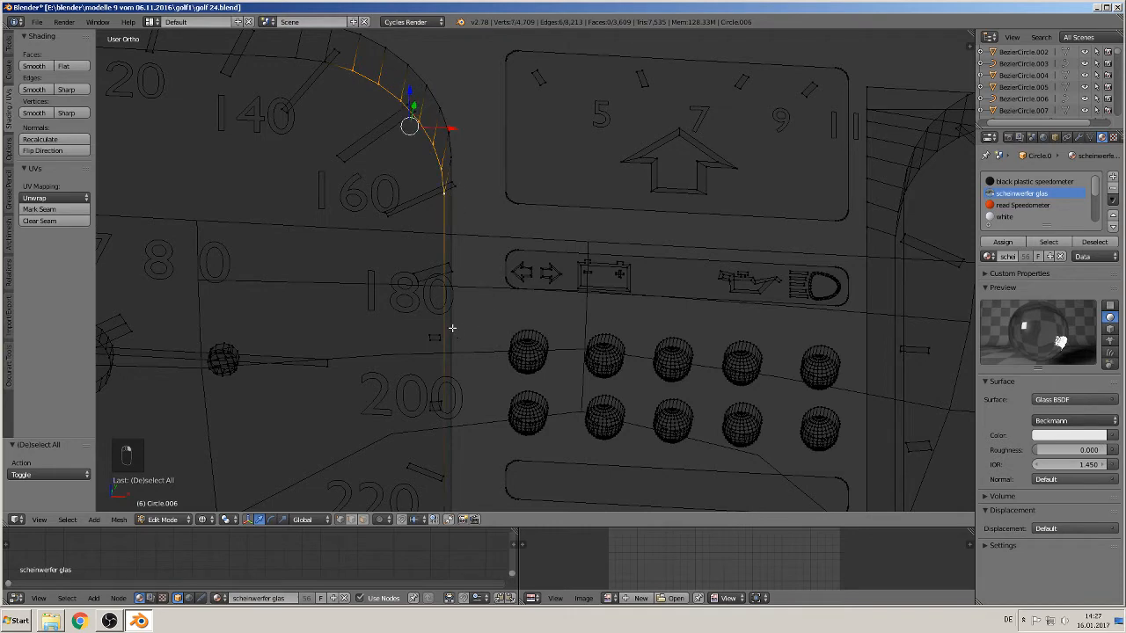
# Step: Add the seven front vertices around the speedometer rim's lower-right corner to the selection
pyautogui.moveTo(452, 328); pyautogui.dragTo(505, 308, button='middle')
pyautogui.keyDown('shift'); pyautogui.rightClick(528, 273); pyautogui.keyUp('shift')
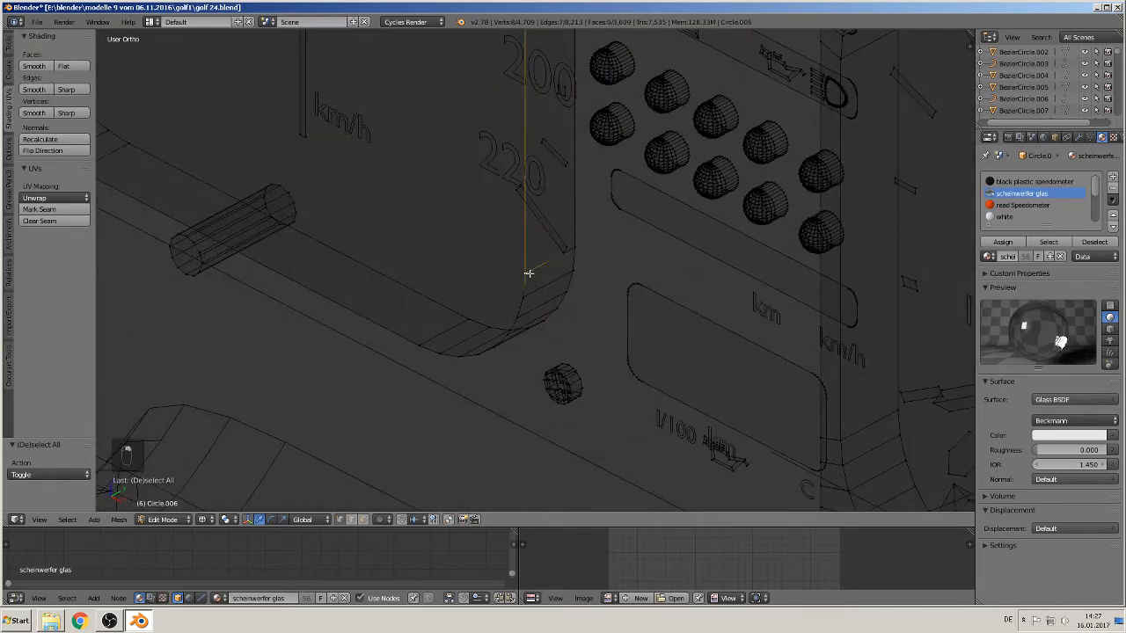
pyautogui.keyDown('shift'); pyautogui.rightClick(518, 300); pyautogui.keyUp('shift')
pyautogui.keyDown('shift'); pyautogui.rightClick(512, 316); pyautogui.keyUp('shift')
pyautogui.keyDown('shift'); pyautogui.rightClick(506, 330); pyautogui.keyUp('shift')
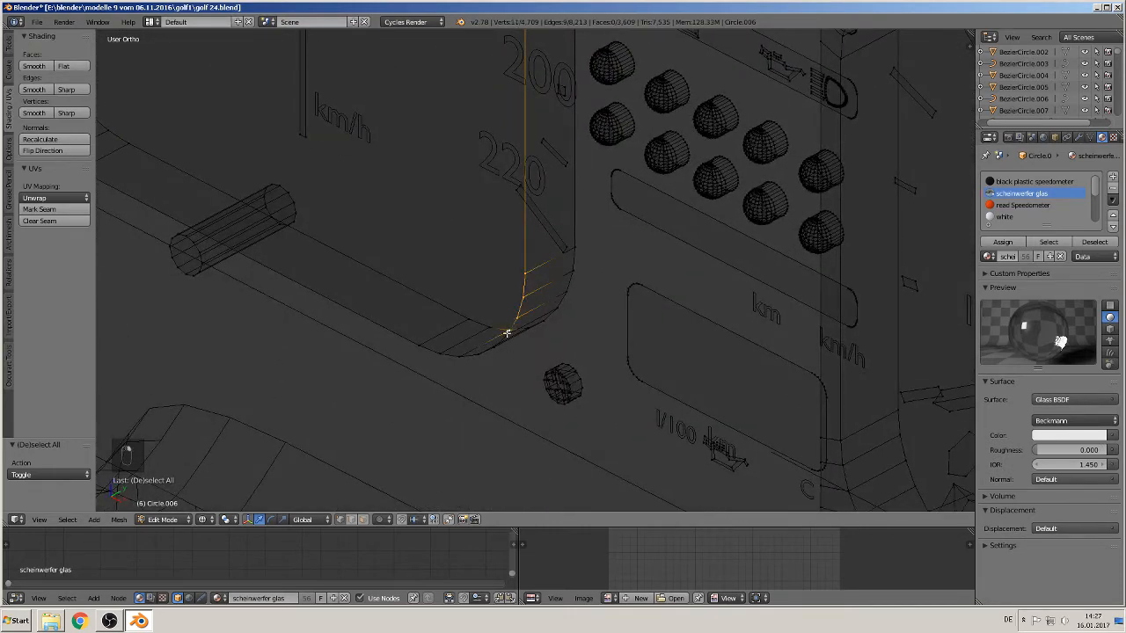
pyautogui.keyDown('shift'); pyautogui.rightClick(509, 339); pyautogui.keyUp('shift')
pyautogui.moveTo(510, 344); pyautogui.dragTo(536, 328, button='middle')
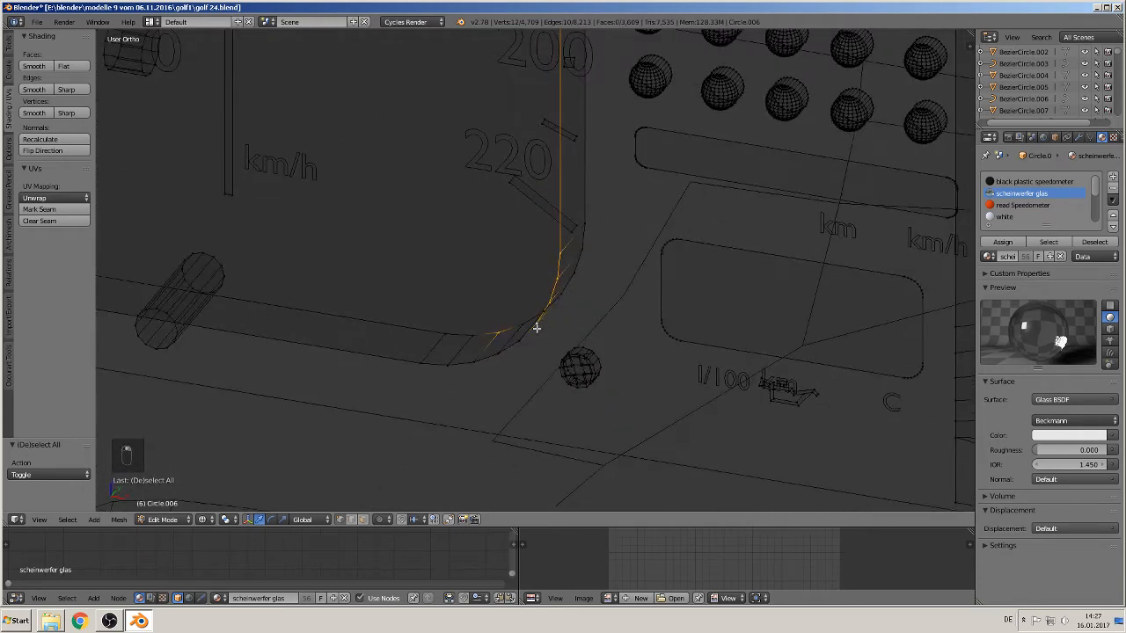
pyautogui.keyDown('shift'); pyautogui.rightClick(495, 346); pyautogui.keyUp('shift')
pyautogui.keyDown('shift'); pyautogui.rightClick(475, 367); pyautogui.keyUp('shift')
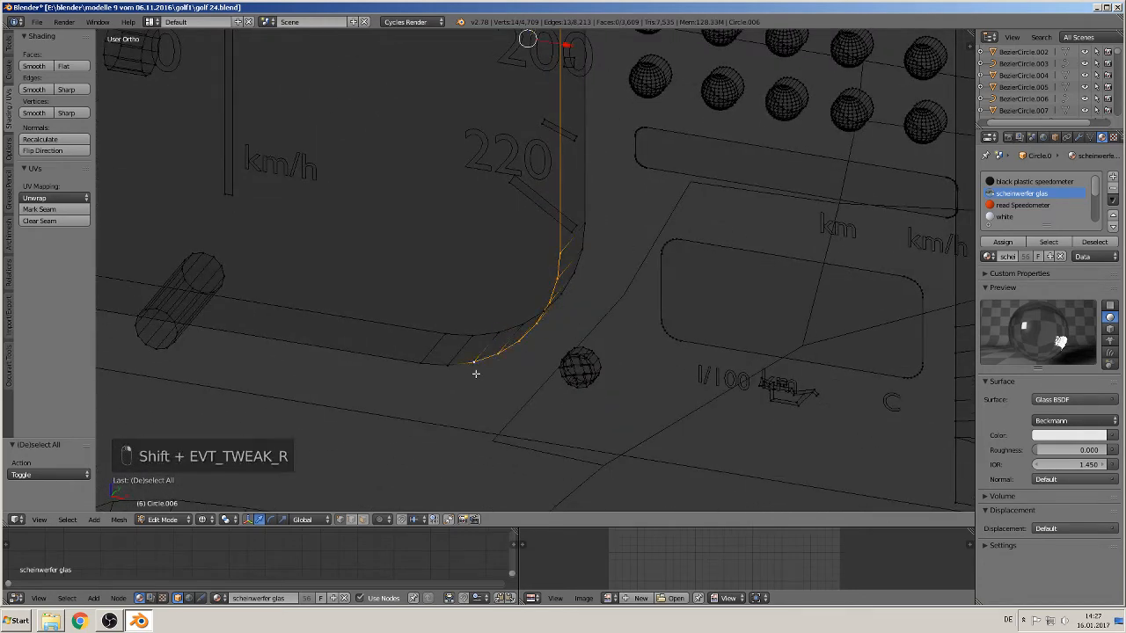
# Step: Extrude the speedometer's right rim edge outward by 0.054 along X and flatten it by scaling it to 0 along X
pyautogui.moveTo(475, 373); pyautogui.dragTo(502, 343, button='middle')
pyautogui.scroll(-3, 499, 356)
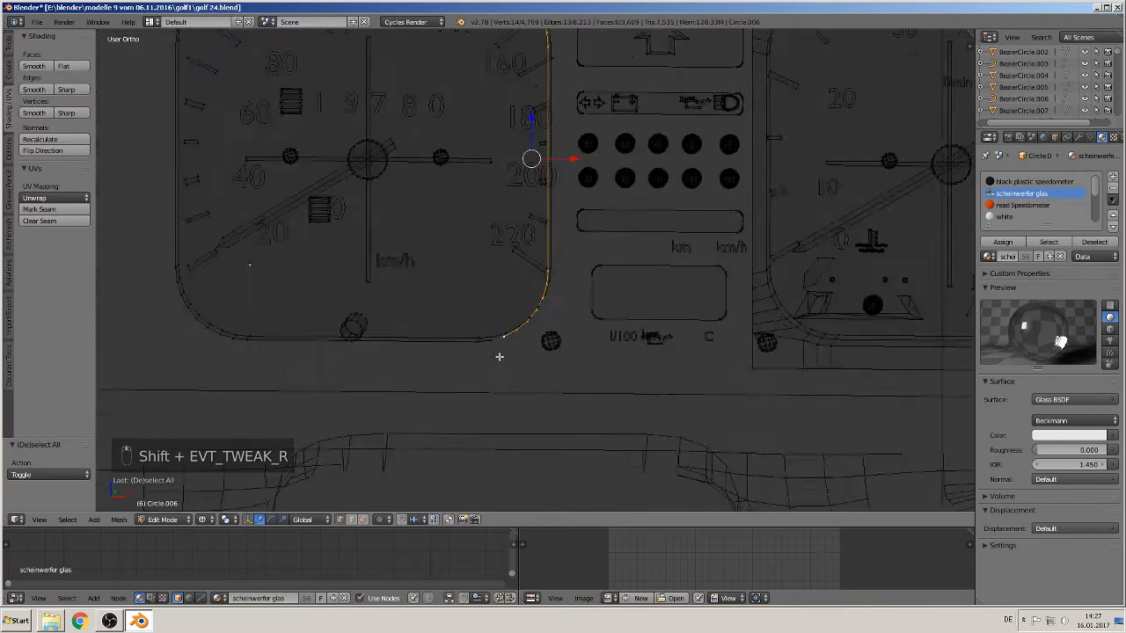
pyautogui.scroll(-3, 499, 356)
pyautogui.scroll(4, 500, 294)
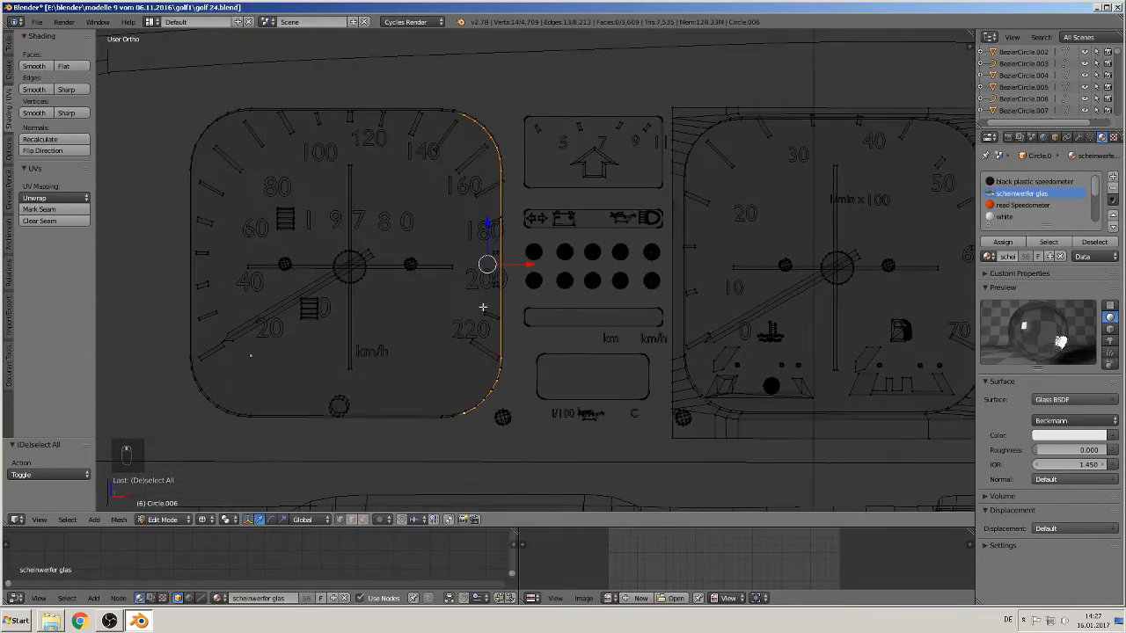
pyautogui.scroll(1, 483, 307)
pyautogui.press('e')
pyautogui.press('x')
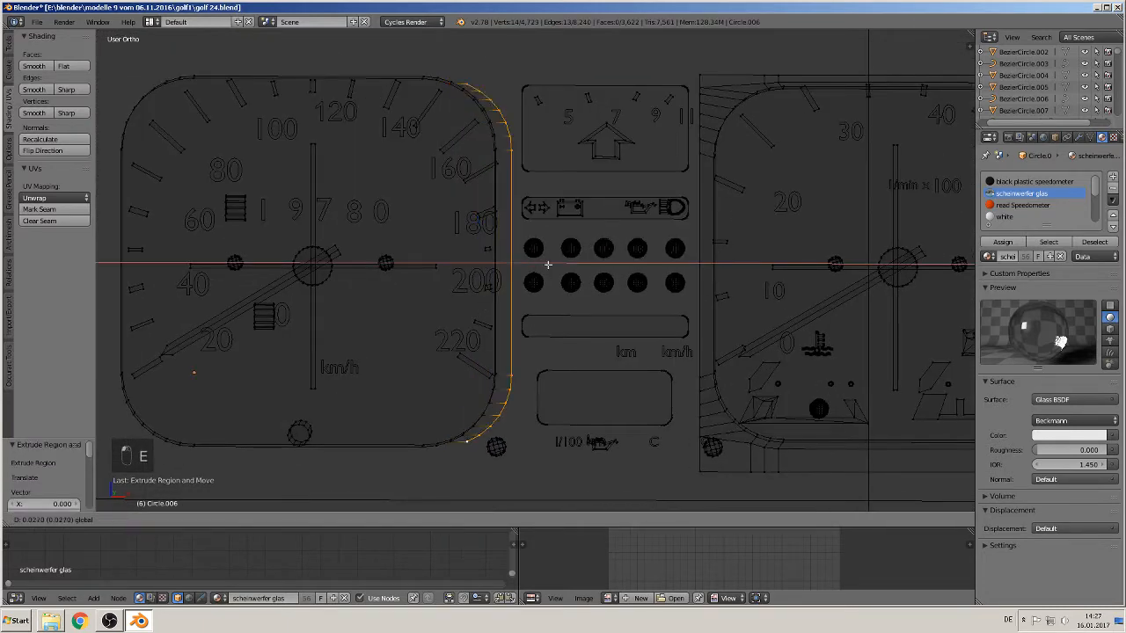
pyautogui.click(548, 265)
pyautogui.write('sx')
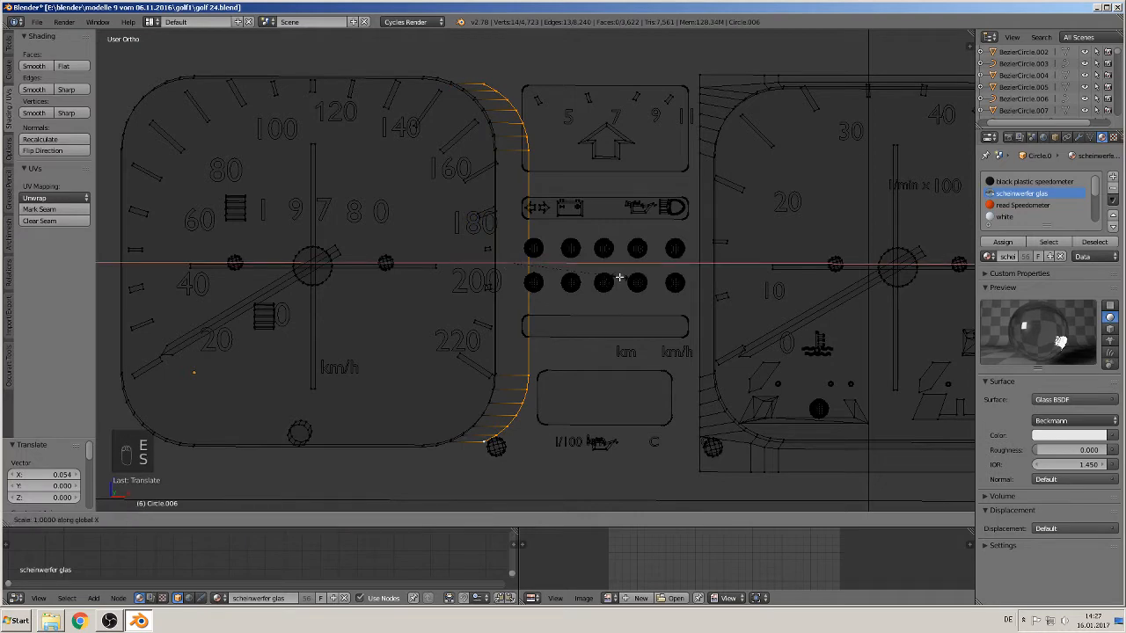
pyautogui.write('0')
pyautogui.press('Return')
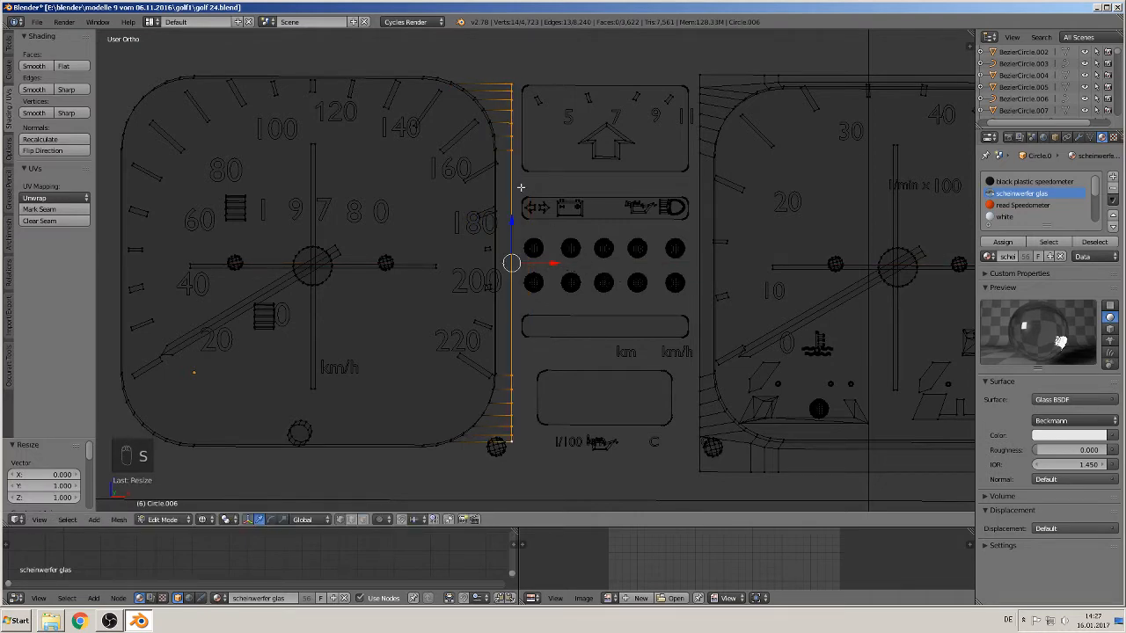
# Step: Select the seven front vertices of the speedometer's rim around its lower-left corner, up to the start of the straight side
pyautogui.scroll(4, 247, 303)
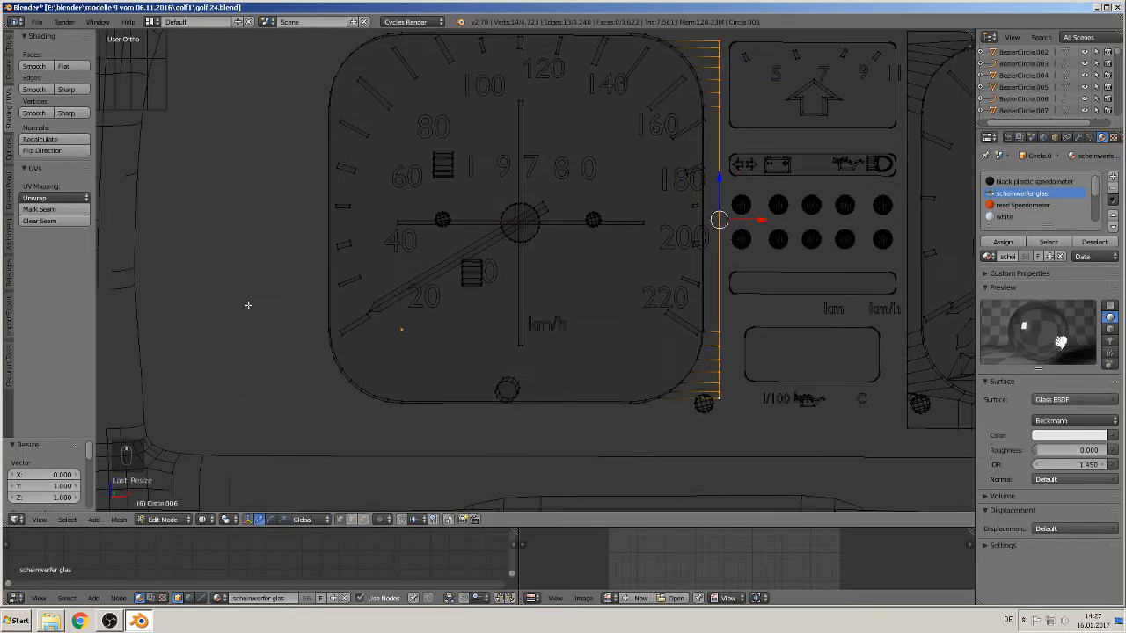
pyautogui.moveTo(313, 444); pyautogui.dragTo(302, 397, button='middle')
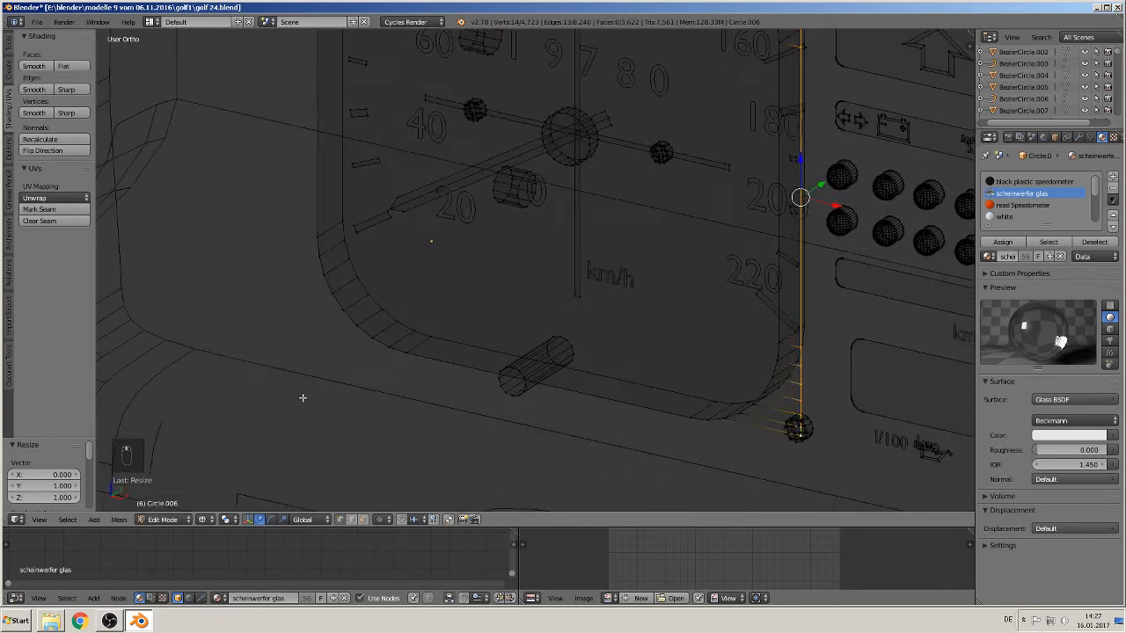
pyautogui.rightClick(356, 323)
pyautogui.keyDown('shift'); pyautogui.rightClick(378, 338); pyautogui.keyUp('shift')
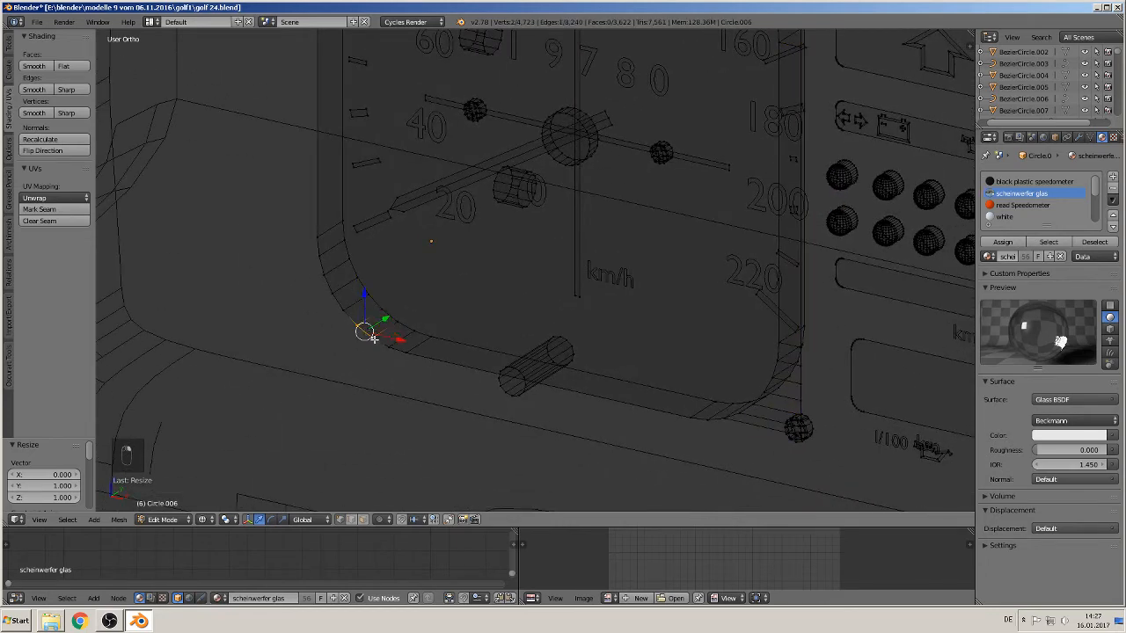
pyautogui.keyDown('shift'); pyautogui.rightClick(337, 302); pyautogui.keyUp('shift')
pyautogui.keyDown('shift'); pyautogui.rightClick(324, 266); pyautogui.keyUp('shift')
pyautogui.keyDown('shift'); pyautogui.rightClick(317, 235); pyautogui.keyUp('shift')
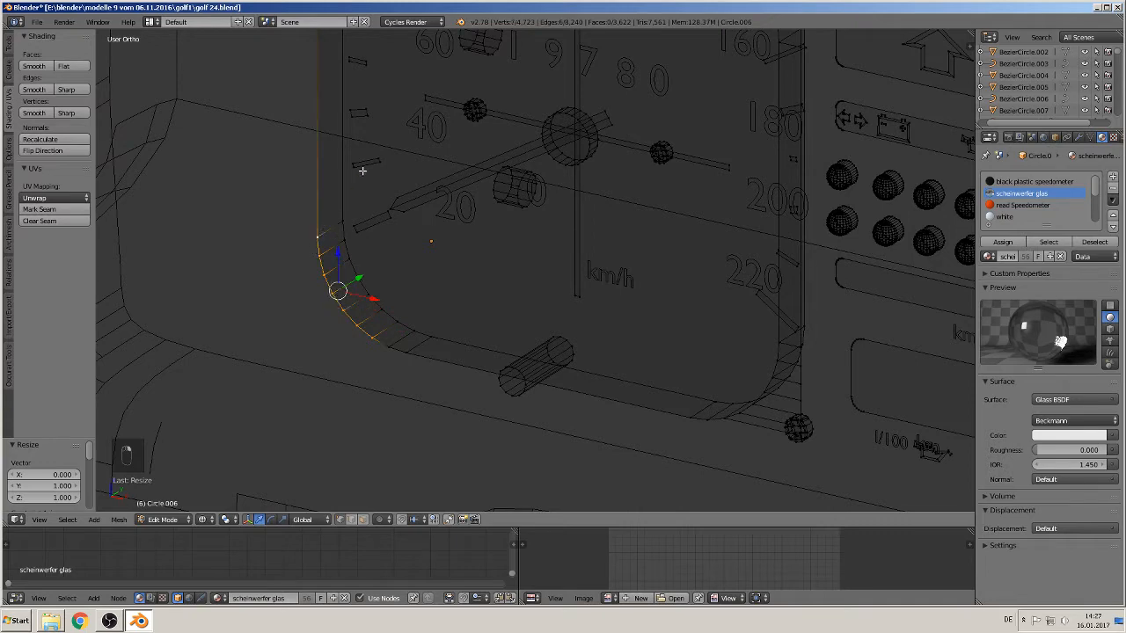
# Step: Add the seven front vertices around the speedometer rim's upper-left corner to the selection
pyautogui.moveTo(316, 236); pyautogui.dragTo(340, 252, button='middle')
pyautogui.keyDown('shift'); pyautogui.rightClick(341, 253); pyautogui.keyUp('shift')
pyautogui.keyDown('shift'); pyautogui.rightClick(345, 231); pyautogui.keyUp('shift')
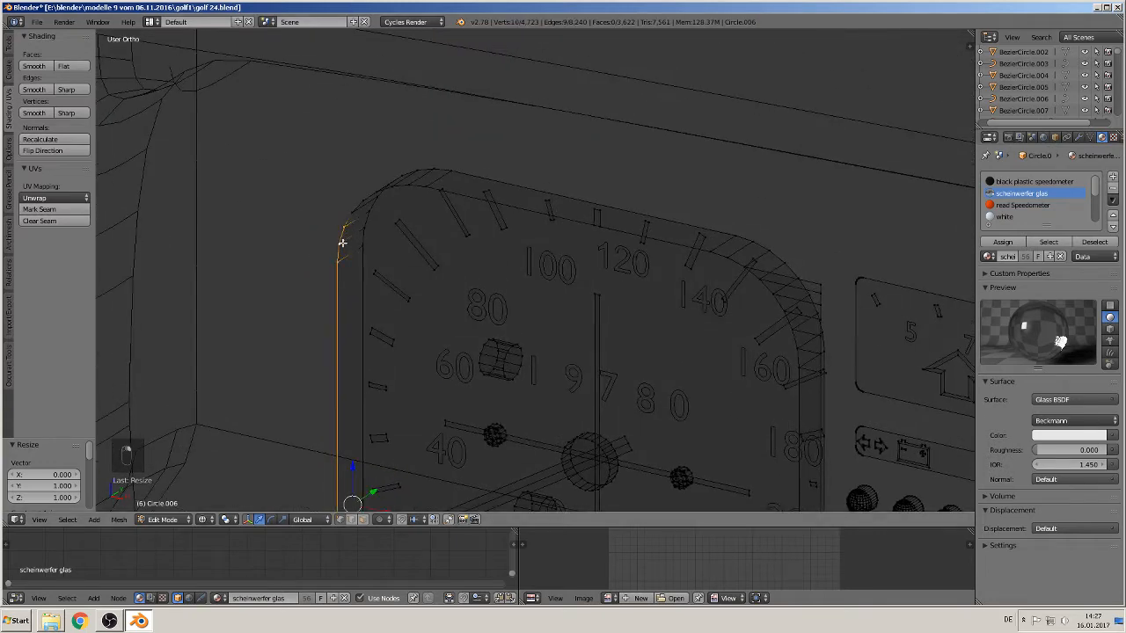
pyautogui.keyDown('shift'); pyautogui.rightClick(351, 217); pyautogui.keyUp('shift')
pyautogui.keyDown('shift'); pyautogui.rightClick(360, 202); pyautogui.keyUp('shift')
pyautogui.keyDown('shift'); pyautogui.rightClick(372, 183); pyautogui.keyUp('shift')
pyautogui.moveTo(372, 188); pyautogui.dragTo(436, 209, button='middle')
pyautogui.keyDown('shift'); pyautogui.rightClick(397, 157); pyautogui.keyUp('shift')
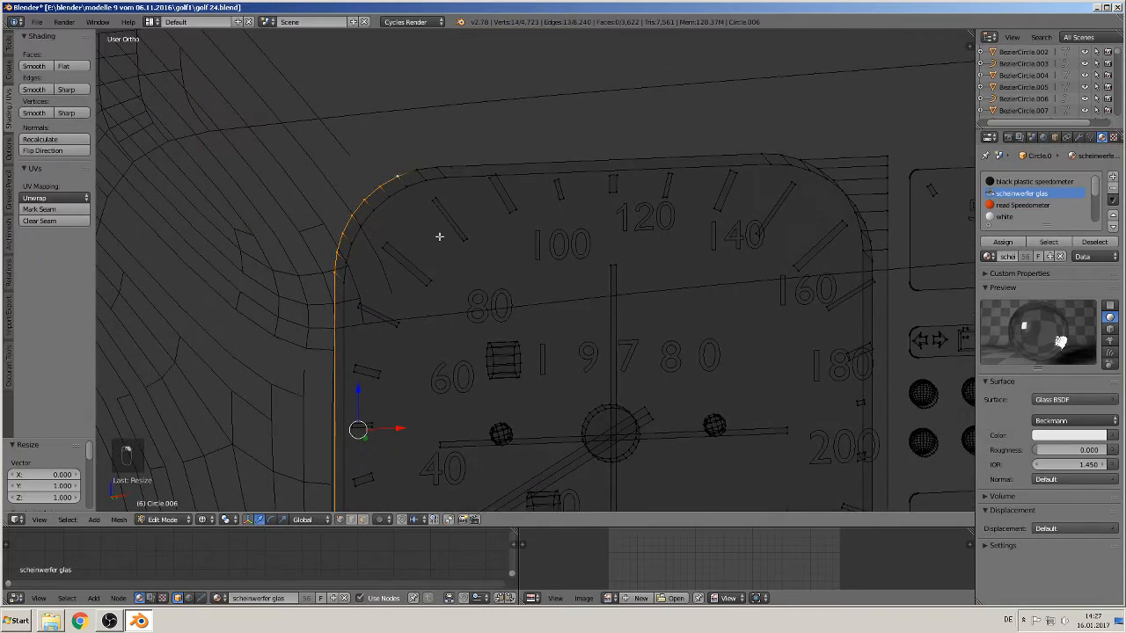
# Step: Extrude the speedometer's left rim edge outward by 0.120, scale it to 0 along X and move it back inward by 0.066
pyautogui.moveTo(449, 300); pyautogui.dragTo(515, 434, button='middle')
pyautogui.scroll(-5, 515, 434)
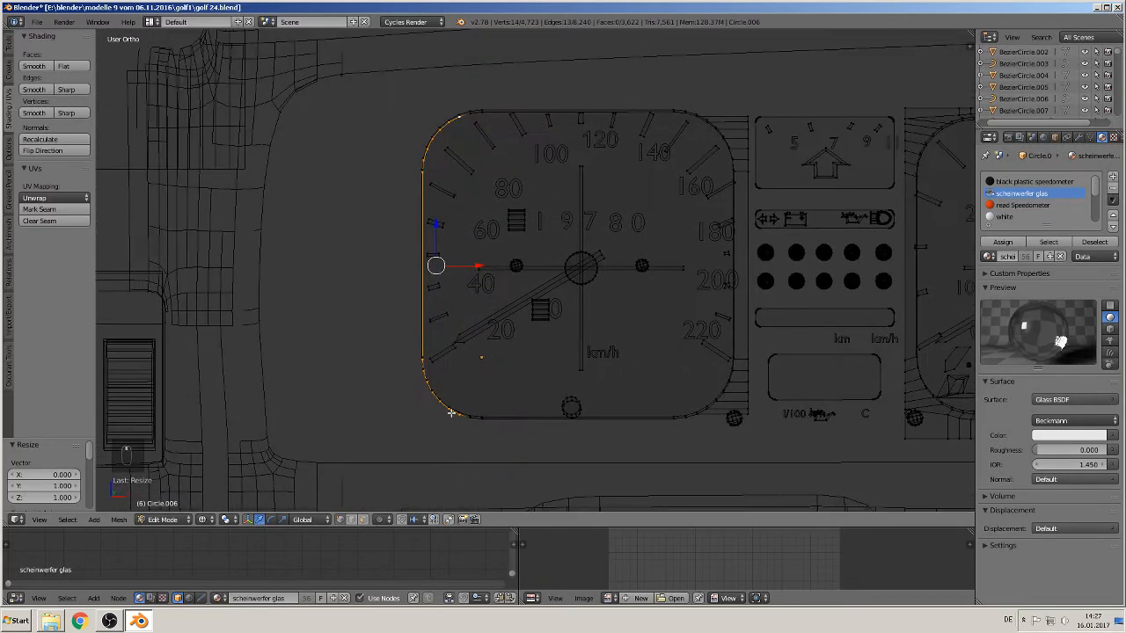
pyautogui.press('e')
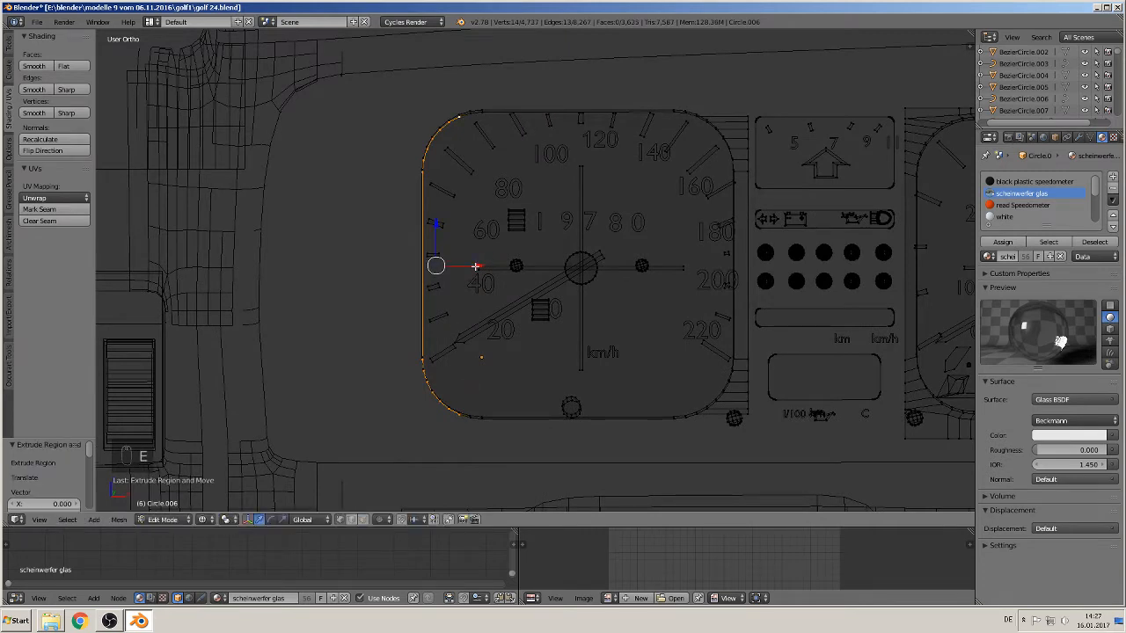
pyautogui.moveTo(475, 266); pyautogui.dragTo(413, 277)
pyautogui.press('s')
pyautogui.press('x')
pyautogui.press('0')
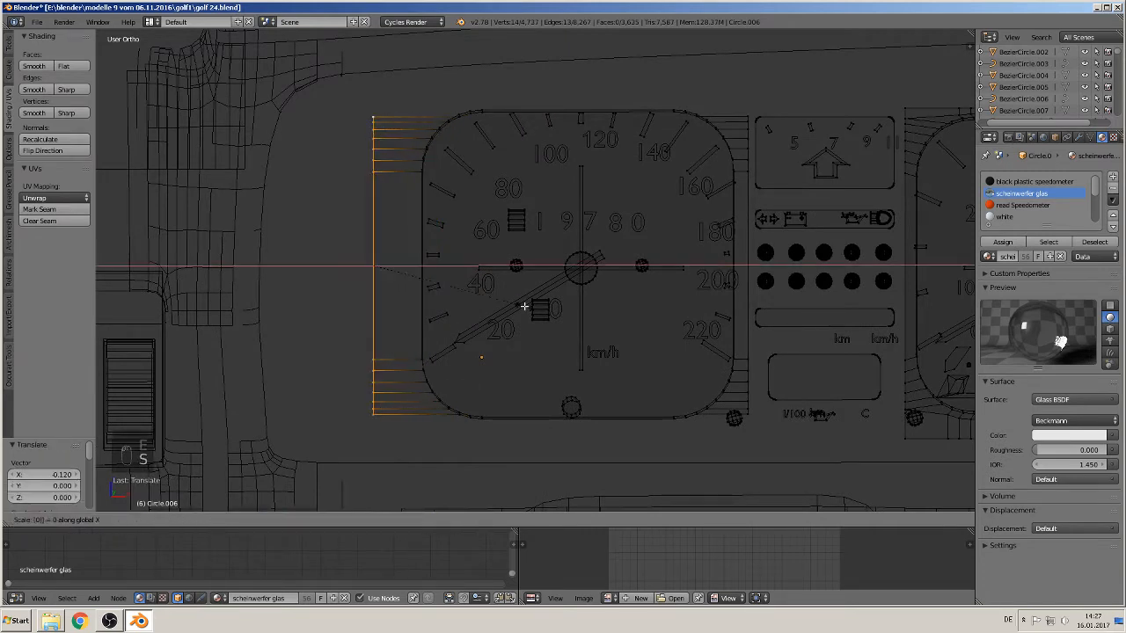
pyautogui.click(527, 307)
pyautogui.moveTo(413, 264); pyautogui.dragTo(447, 268)
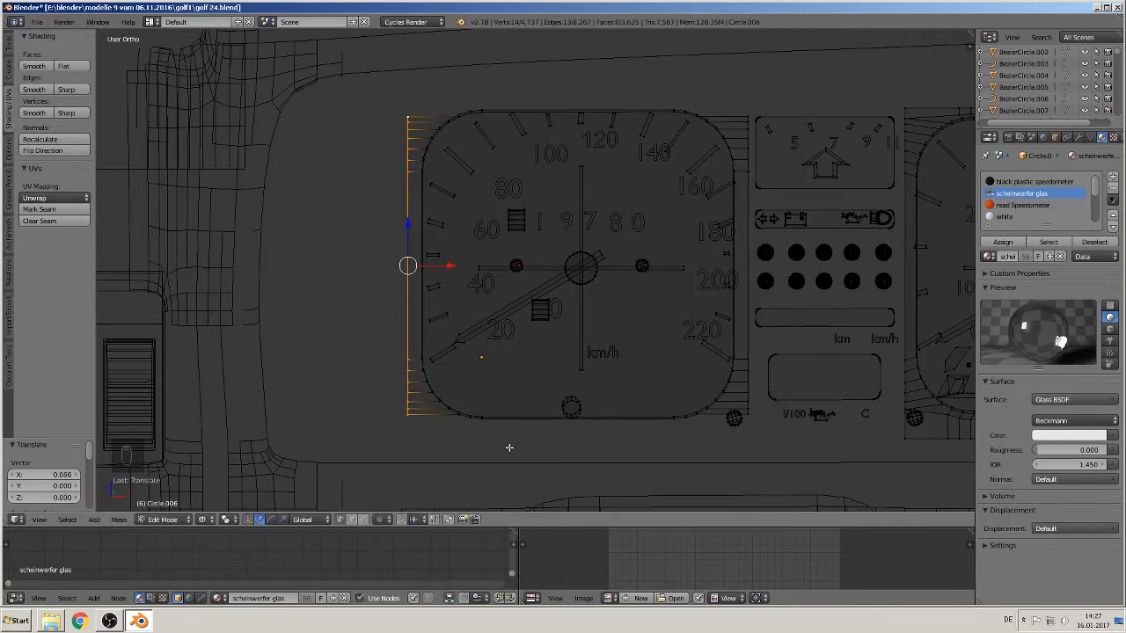
# Step: Select the eight vertices along the speedometer's lower rim, from the frame's lower-left corner to its lower-right corner
pyautogui.keyDown('shift'); pyautogui.moveTo(510, 448); pyautogui.dragTo(470, 433, button='middle'); pyautogui.keyUp('shift')
pyautogui.rightClick(369, 399)
pyautogui.scroll(2, 435, 439)
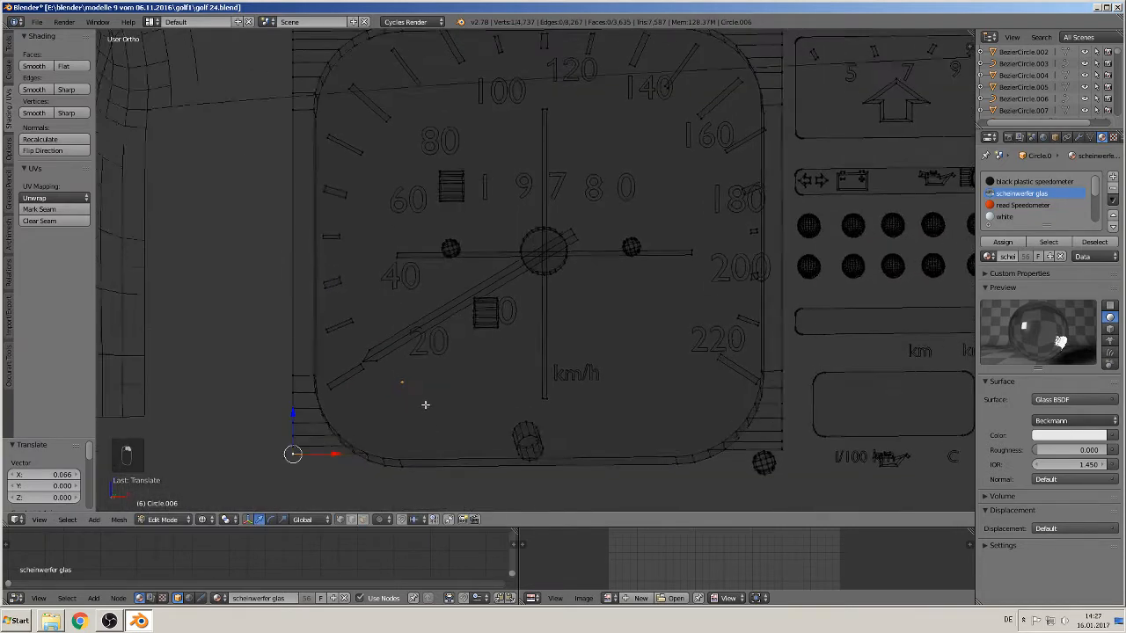
pyautogui.scroll(-1, 431, 410)
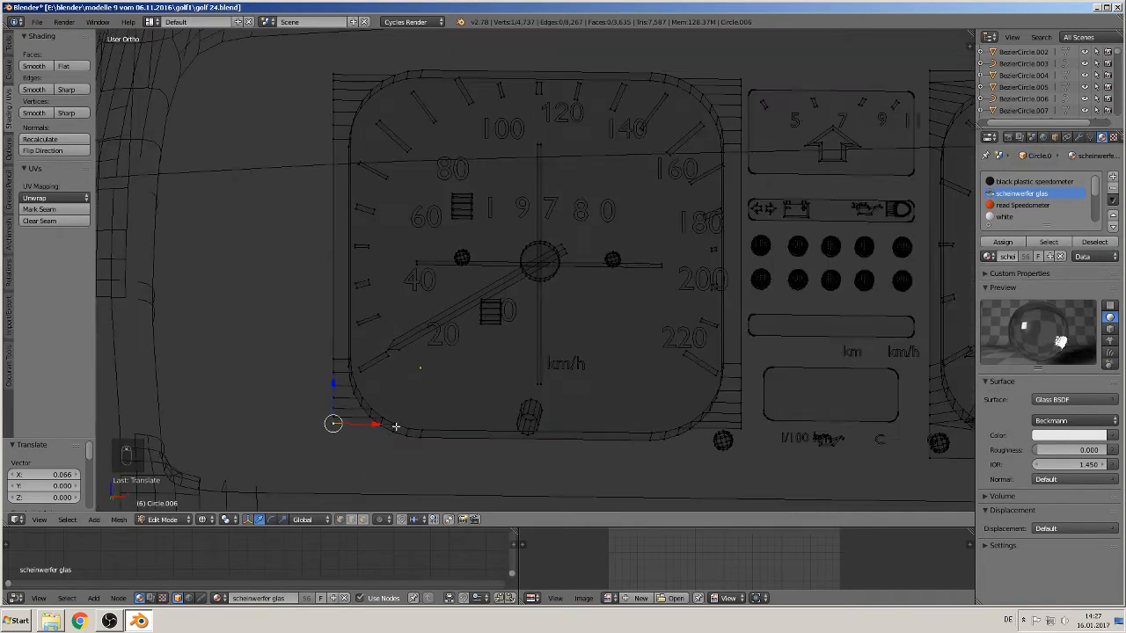
pyautogui.keyDown('shift'); pyautogui.rightClick(394, 428); pyautogui.keyUp('shift')
pyautogui.keyDown('shift'); pyautogui.rightClick(406, 428); pyautogui.keyUp('shift')
pyautogui.keyDown('shift'); pyautogui.rightClick(423, 428); pyautogui.keyUp('shift')
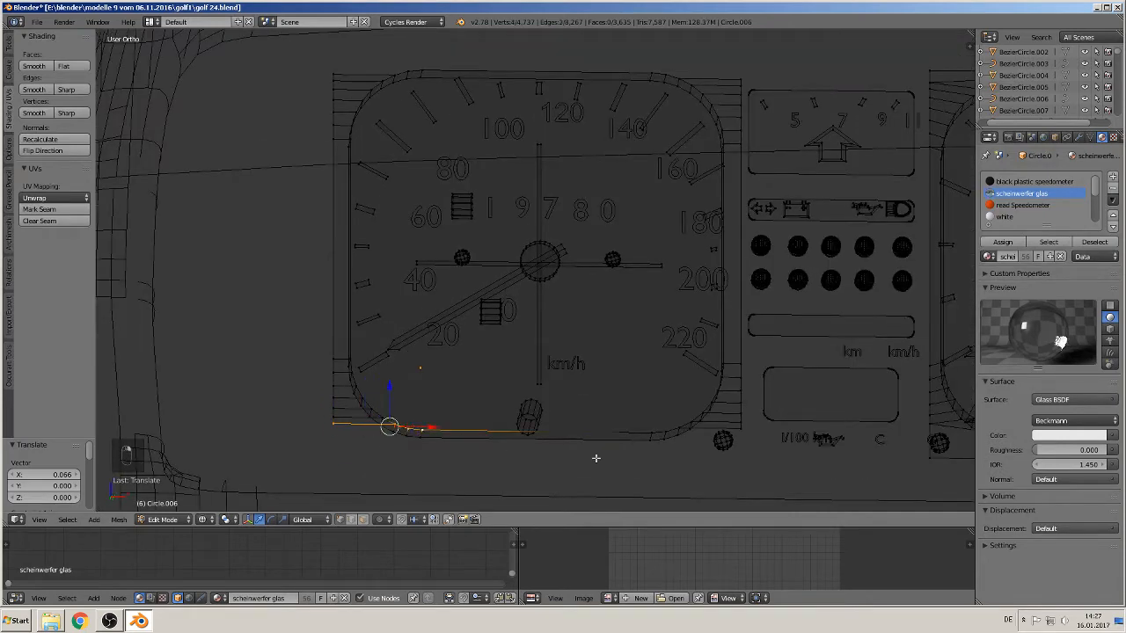
pyautogui.keyDown('shift'); pyautogui.rightClick(648, 429); pyautogui.keyUp('shift')
pyautogui.keyDown('shift'); pyautogui.rightClick(666, 427); pyautogui.keyUp('shift')
pyautogui.keyDown('shift'); pyautogui.rightClick(675, 425); pyautogui.keyUp('shift')
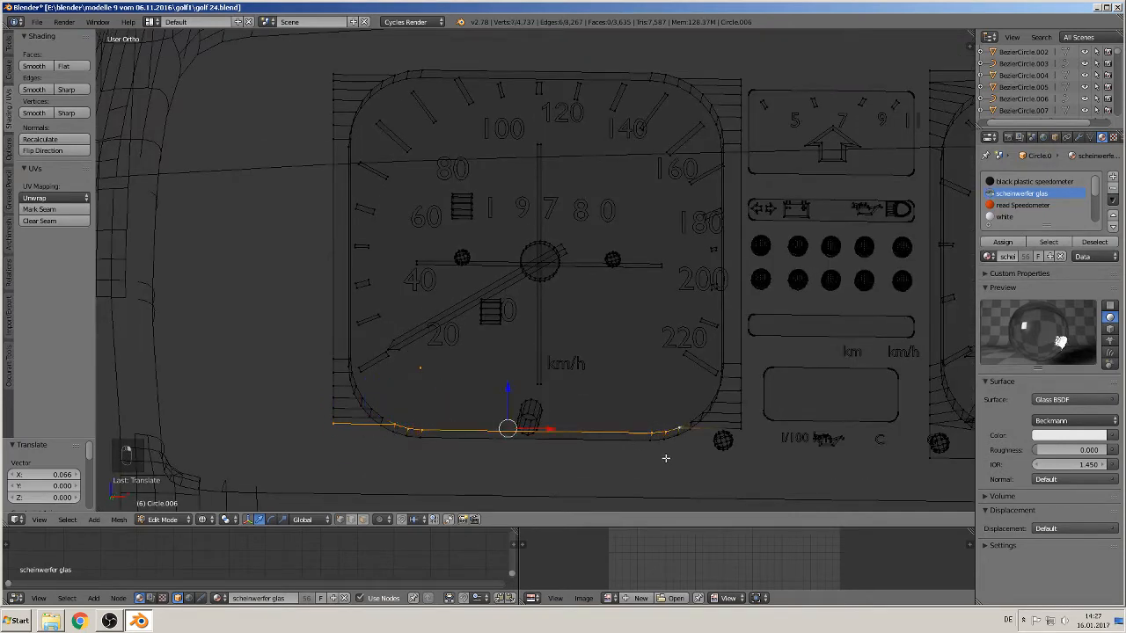
pyautogui.moveTo(665, 458); pyautogui.dragTo(597, 466, button='middle')
pyautogui.keyDown('shift'); pyautogui.rightClick(734, 420); pyautogui.keyUp('shift')
# Step: Extrude the speedometer's lower edge downward by 0.037 along Z and flatten it by scaling it to 0 along Z
pyautogui.press('e')
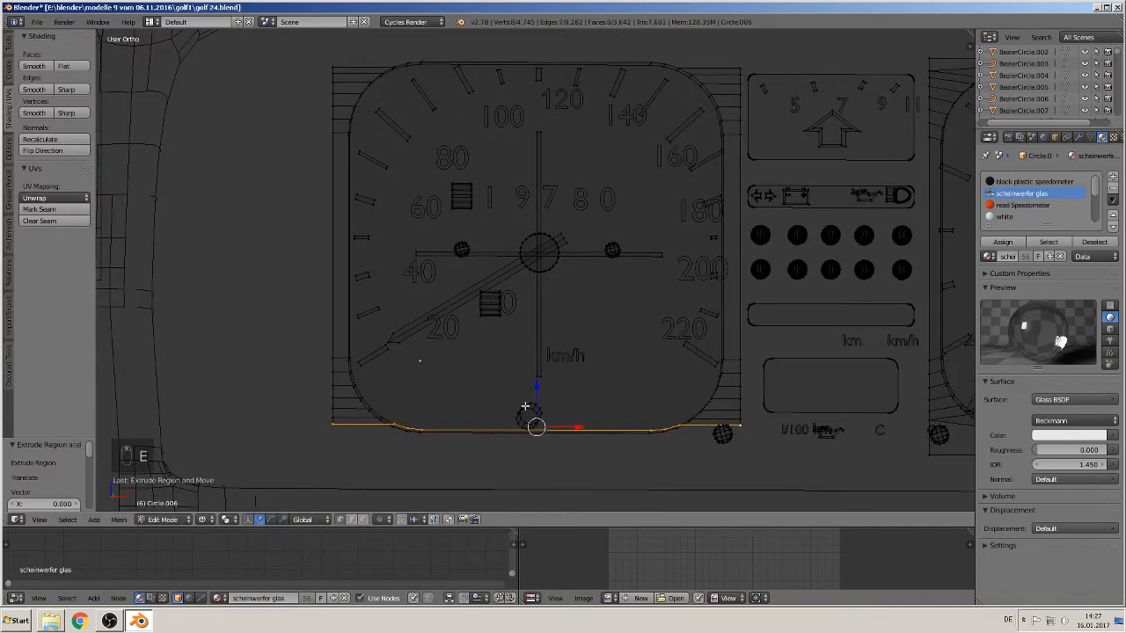
pyautogui.press('g')
pyautogui.press('z')
pyautogui.click(538, 413)
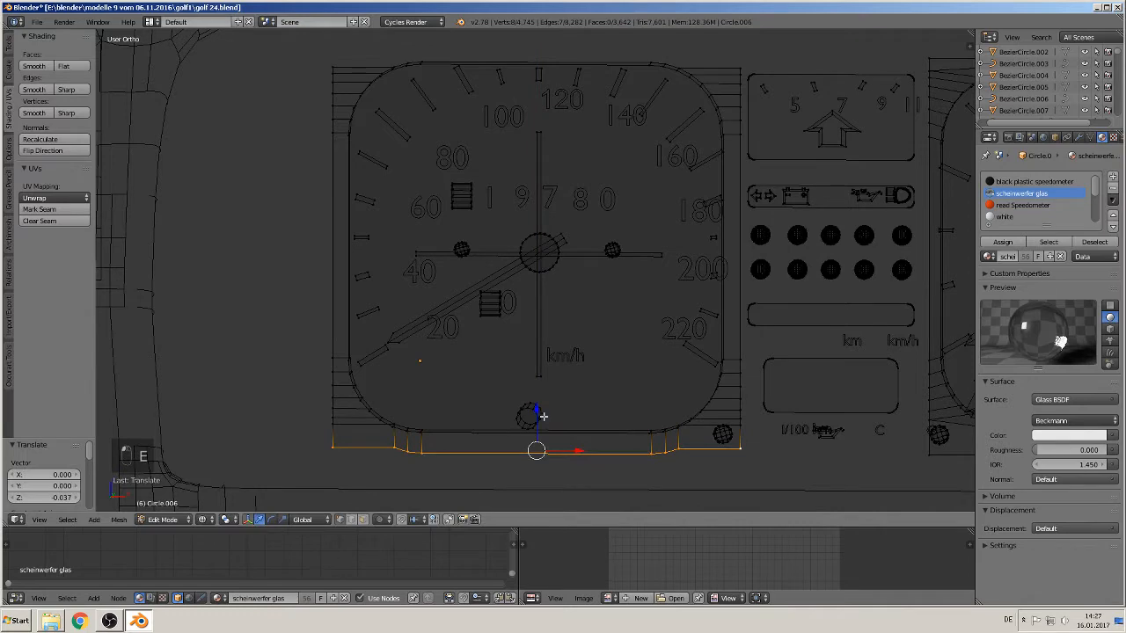
pyautogui.press('s')
pyautogui.press('z')
pyautogui.press('0')
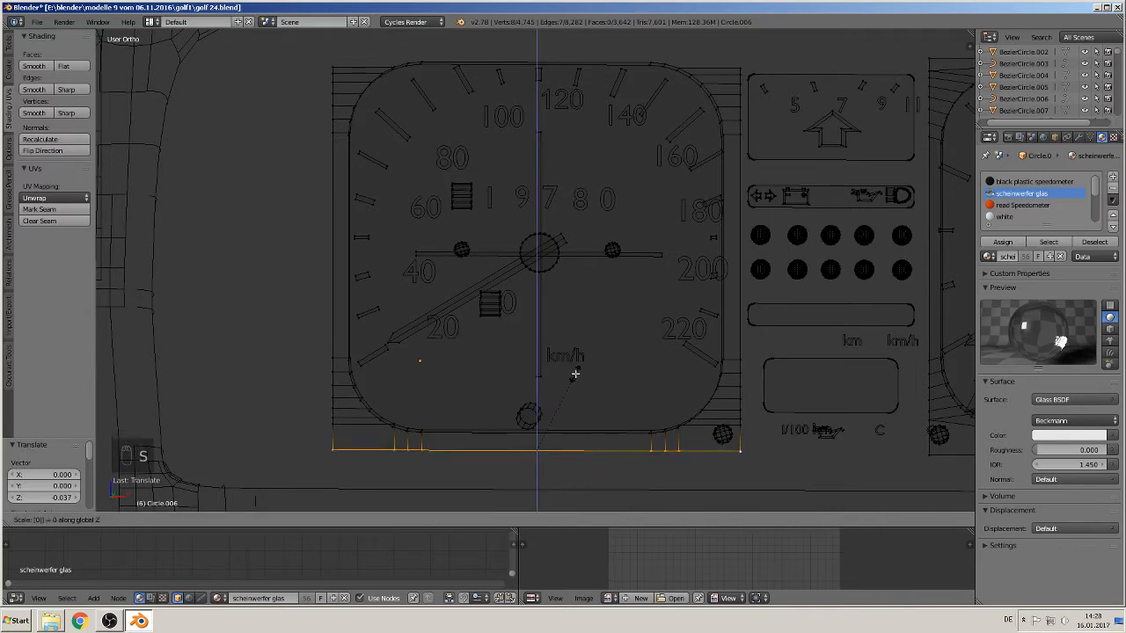
pyautogui.press('Return')
# Step: Add the eight vertices along the speedometer's upper rim, from one upper frame corner to the other, to the selection
pyautogui.keyDown('shift'); pyautogui.scroll(3, 502, 322); pyautogui.keyUp('shift')
pyautogui.scroll(1, 382, 221)
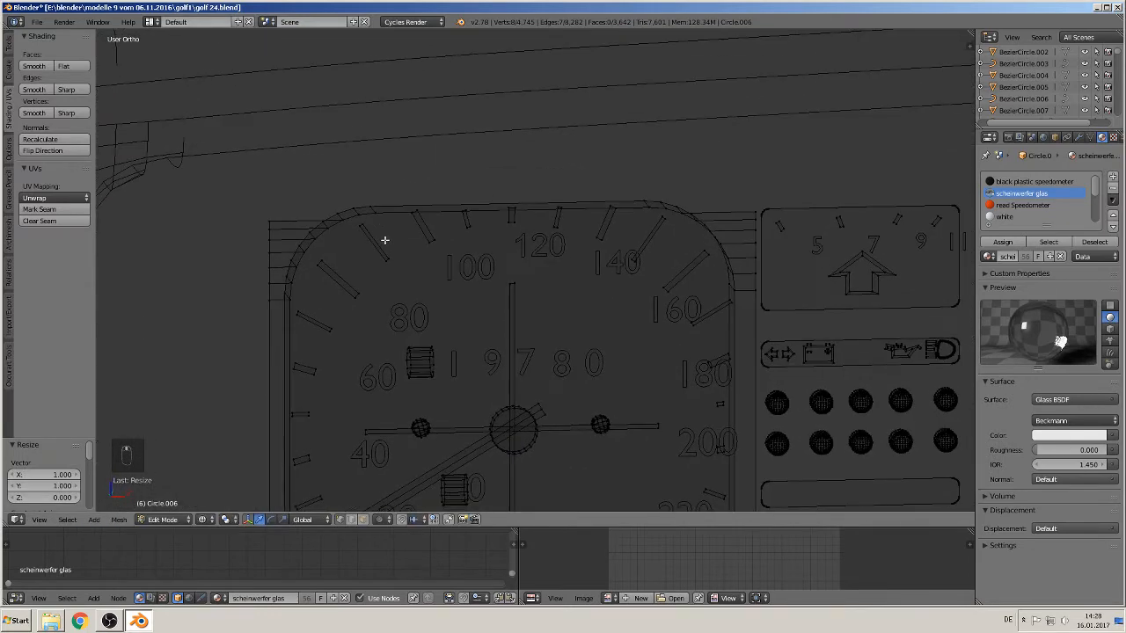
pyautogui.keyDown('shift'); pyautogui.rightClick(356, 216); pyautogui.keyUp('shift')
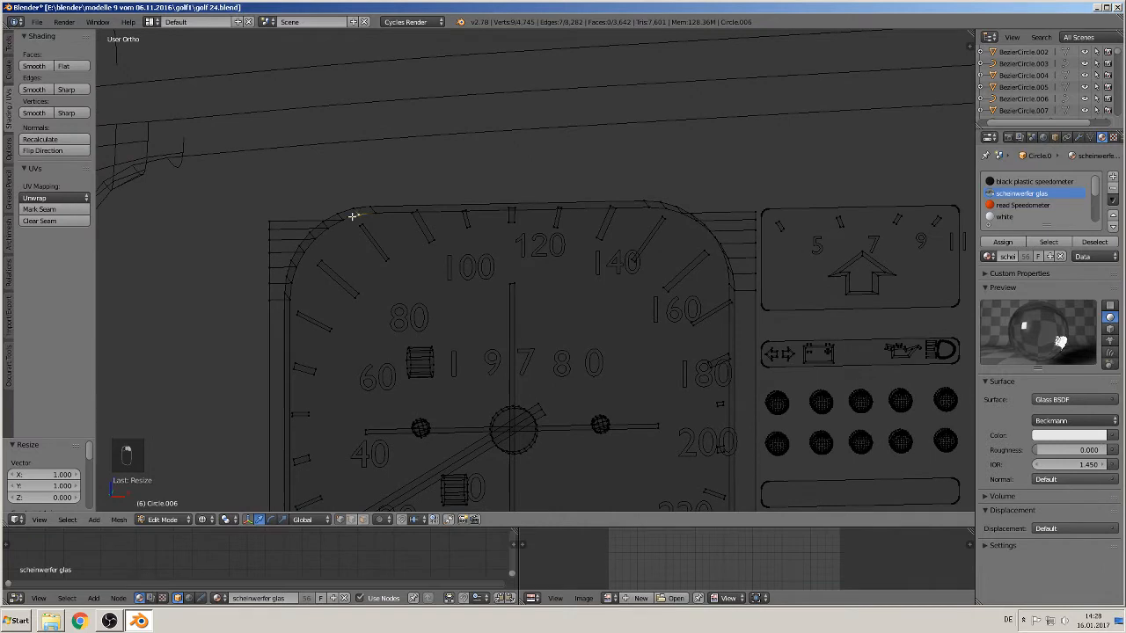
pyautogui.keyDown('shift'); pyautogui.rightClick(272, 222); pyautogui.keyUp('shift')
pyautogui.keyDown('shift'); pyautogui.rightClick(380, 213); pyautogui.keyUp('shift')
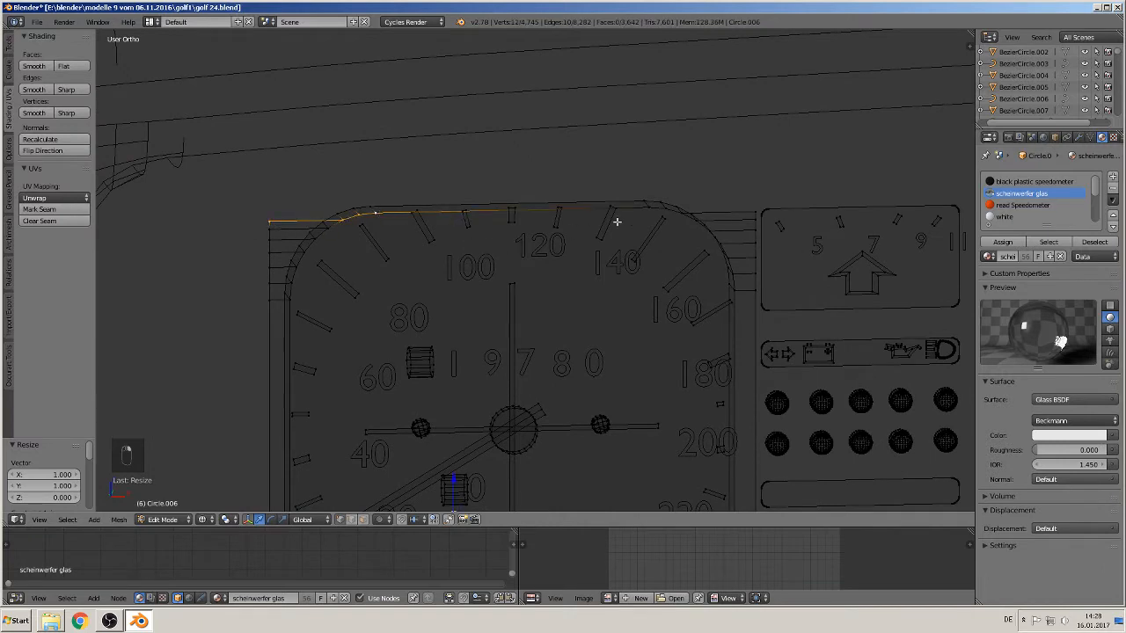
pyautogui.keyDown('shift'); pyautogui.rightClick(655, 210); pyautogui.keyUp('shift')
pyautogui.keyDown('shift'); pyautogui.rightClick(666, 209); pyautogui.keyUp('shift')
pyautogui.keyDown('shift'); pyautogui.rightClick(676, 216); pyautogui.keyUp('shift')
pyautogui.moveTo(674, 238)
pyautogui.mouseDown(button='middle')
pyautogui.moveTo(643, 241)
pyautogui.moveTo(653, 237)
pyautogui.mouseUp(button='middle')
pyautogui.keyDown('shift'); pyautogui.rightClick(747, 221); pyautogui.keyUp('shift')
pyautogui.moveTo(744, 224); pyautogui.dragTo(713, 222, button='middle')
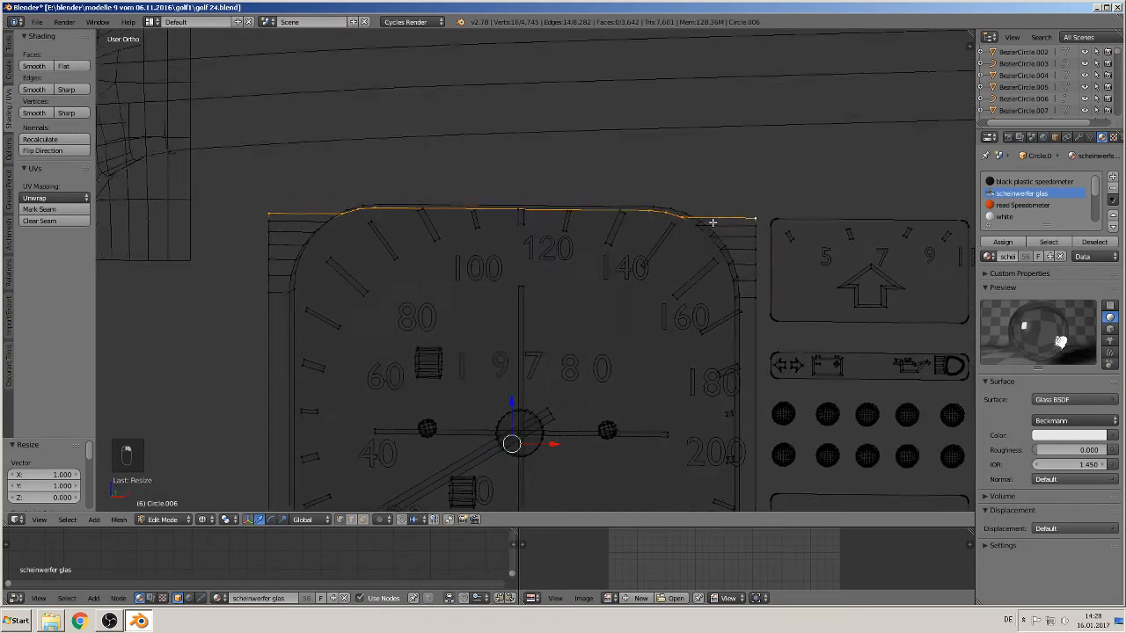
# Step: Remove the speedometer's lower edge from the selection with Circle Select, keeping only the upper edge selected
pyautogui.scroll(-5, 557, 324)
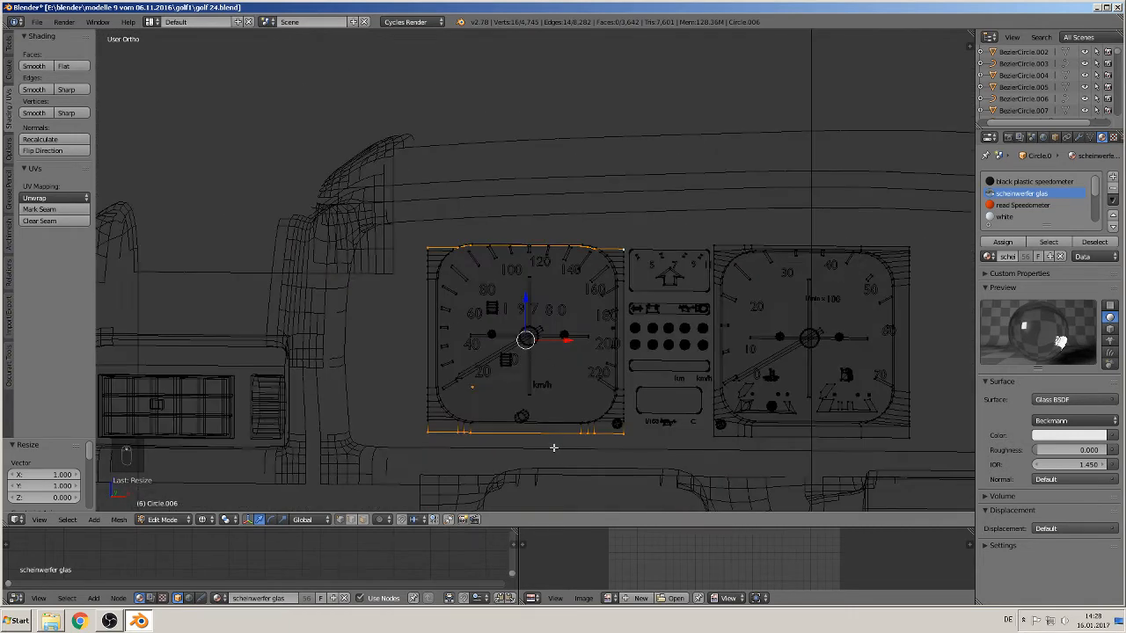
pyautogui.press('c')
pyautogui.moveTo(623, 427); pyautogui.dragTo(364, 432, button='middle')
pyautogui.press('Escape')
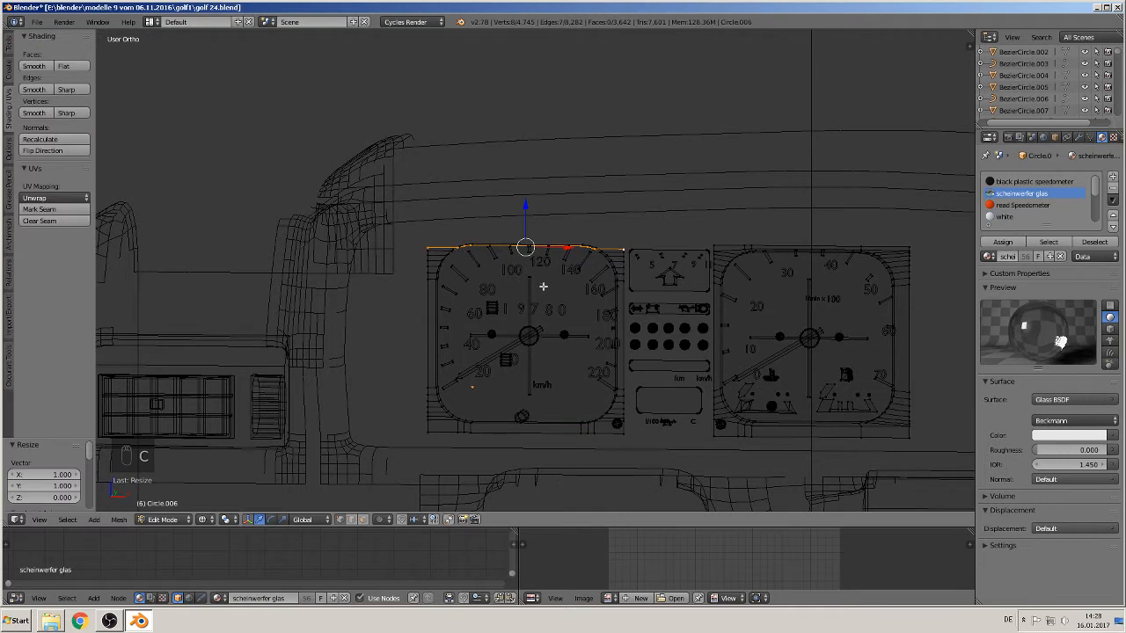
# Step: Extrude the speedometer's upper edge upward along Z and flatten it by scaling it to 0 along Z
pyautogui.press('e')
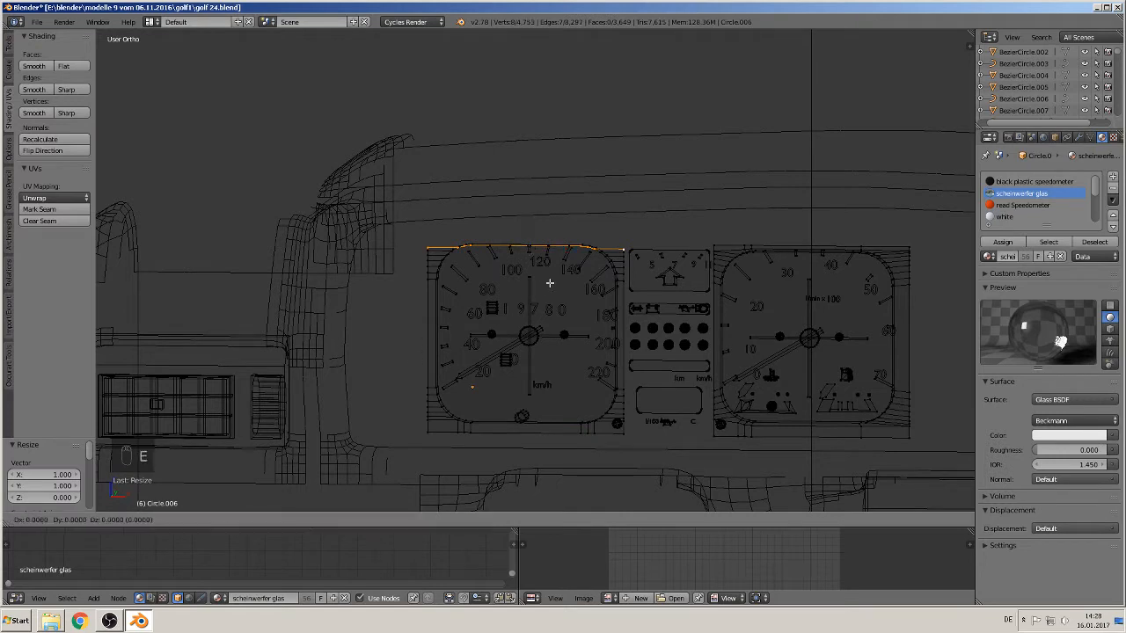
pyautogui.press('z')
pyautogui.click(552, 262)
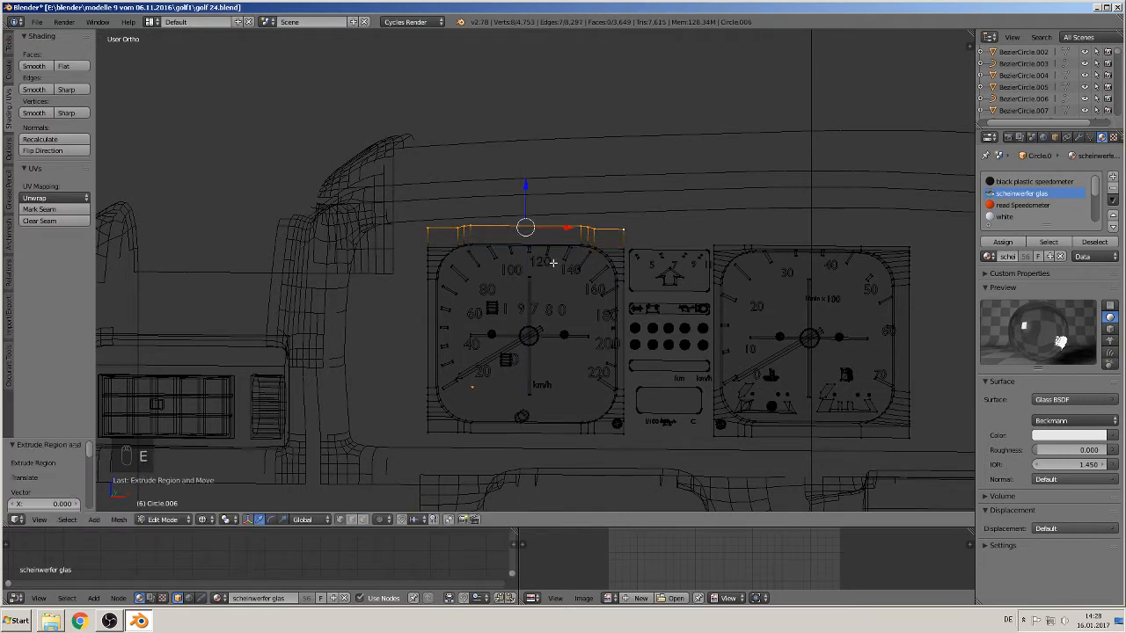
pyautogui.press('s')
pyautogui.press('z')
pyautogui.press('0')
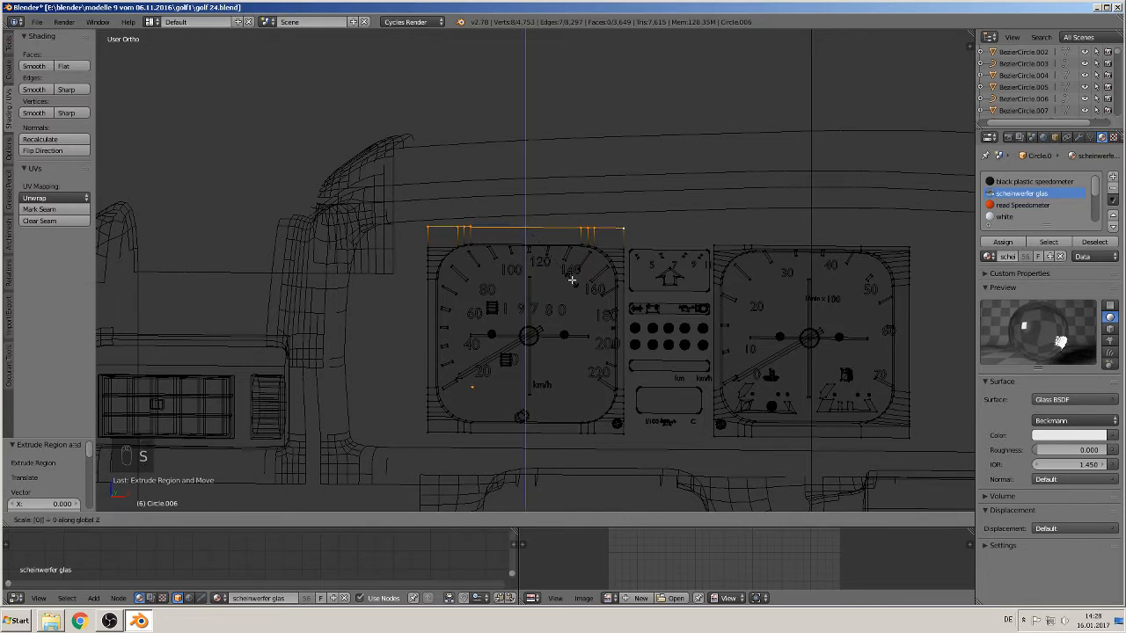
pyautogui.press('Return')
# Step: Lower the extruded upper edge of the speedometer frame by 0.043 along Z and scale it to 0 along Z again
pyautogui.press('g')
pyautogui.press('z')
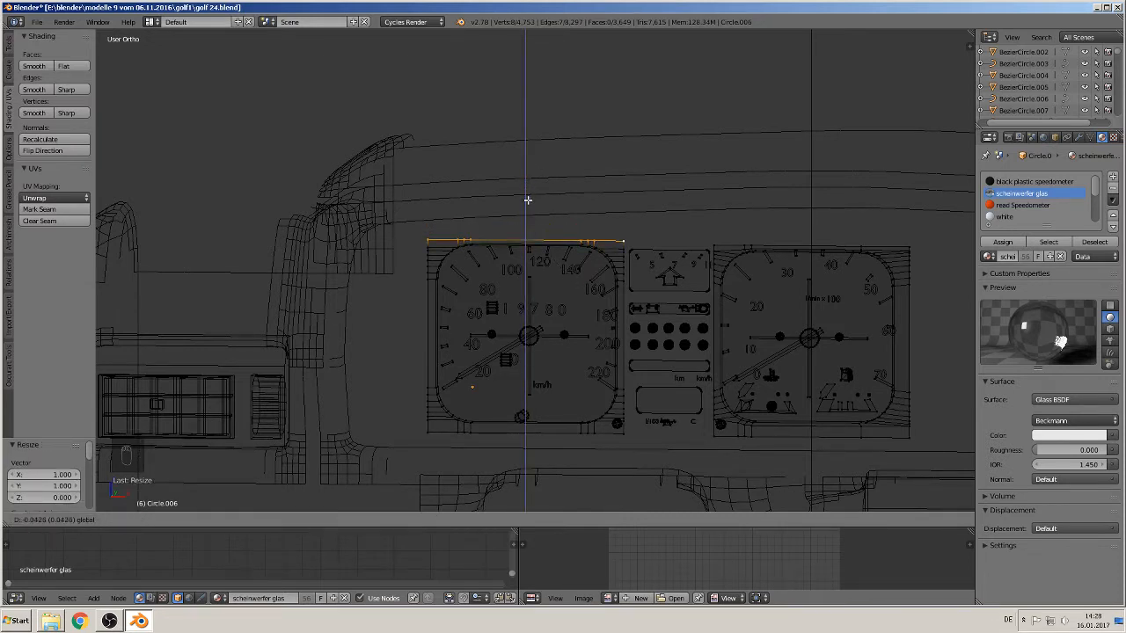
pyautogui.click(528, 198)
pyautogui.scroll(1, 590, 250)
pyautogui.press('s')
pyautogui.press('z')
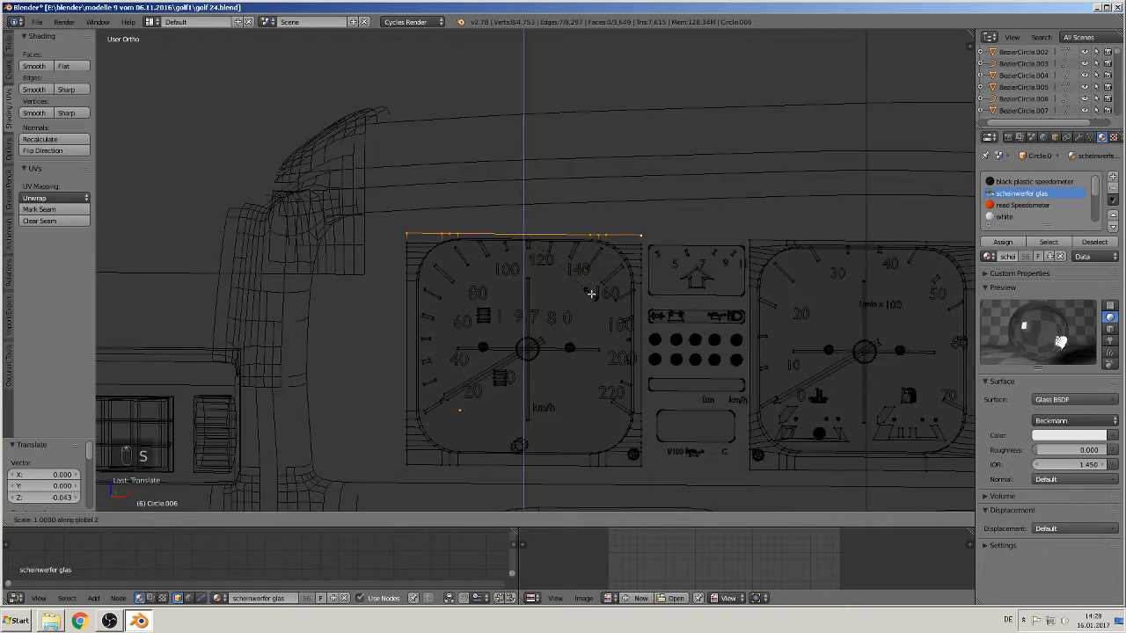
pyautogui.press('0')
pyautogui.press('Return')
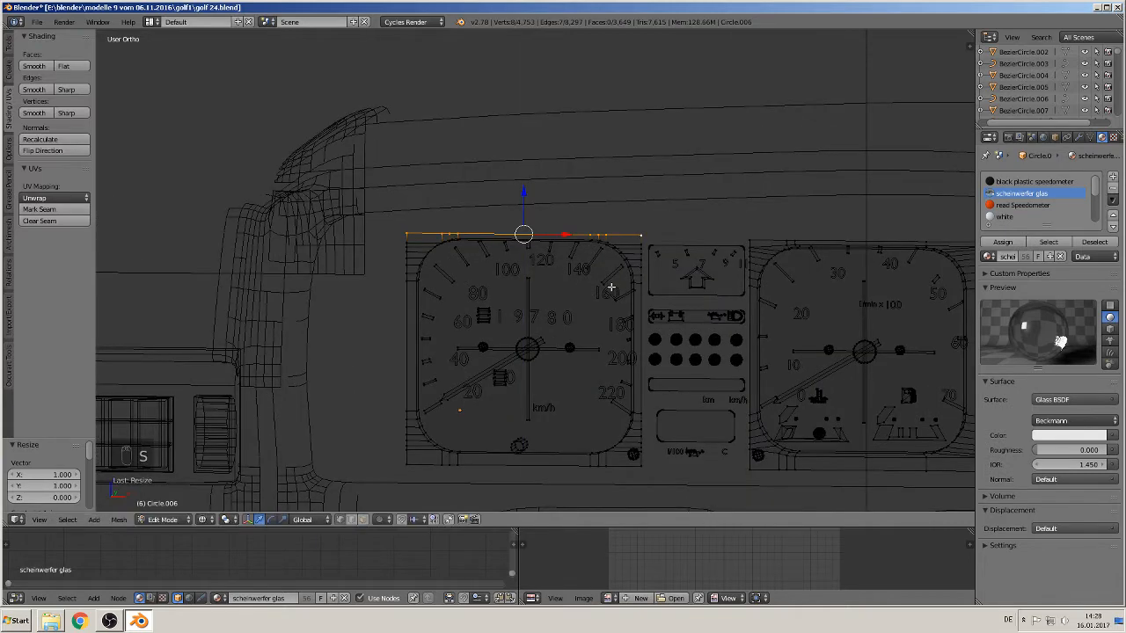
pyautogui.press('KP_1')
pyautogui.scroll(4, 550, 407)
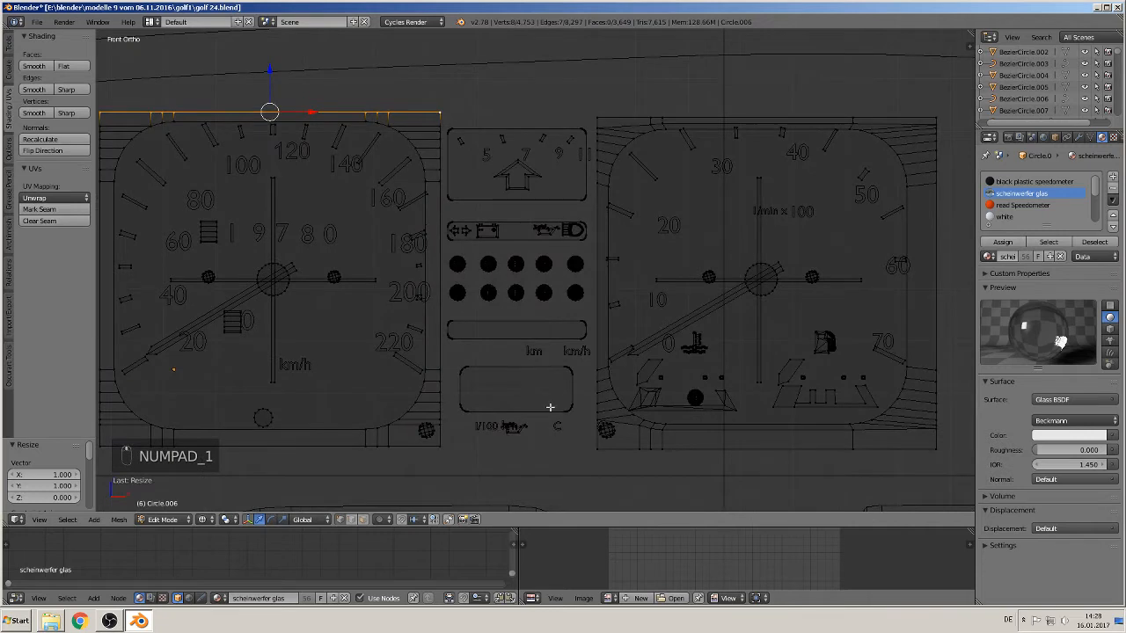
pyautogui.rightClick(446, 448)
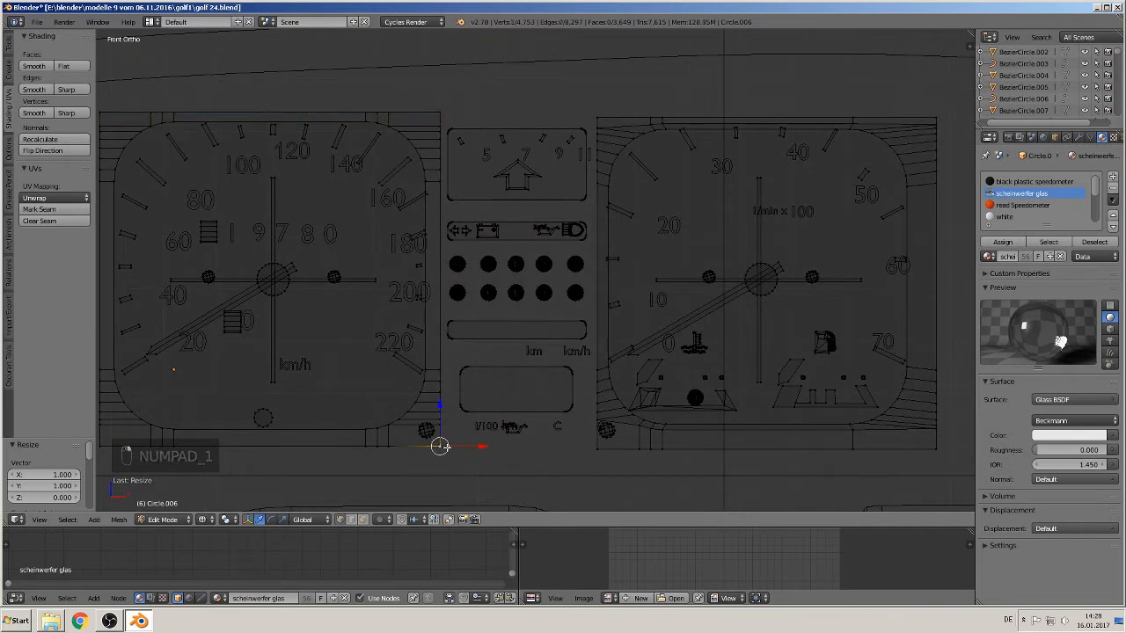
pyautogui.keyDown('shift'); pyautogui.rightClick(595, 449); pyautogui.keyUp('shift')
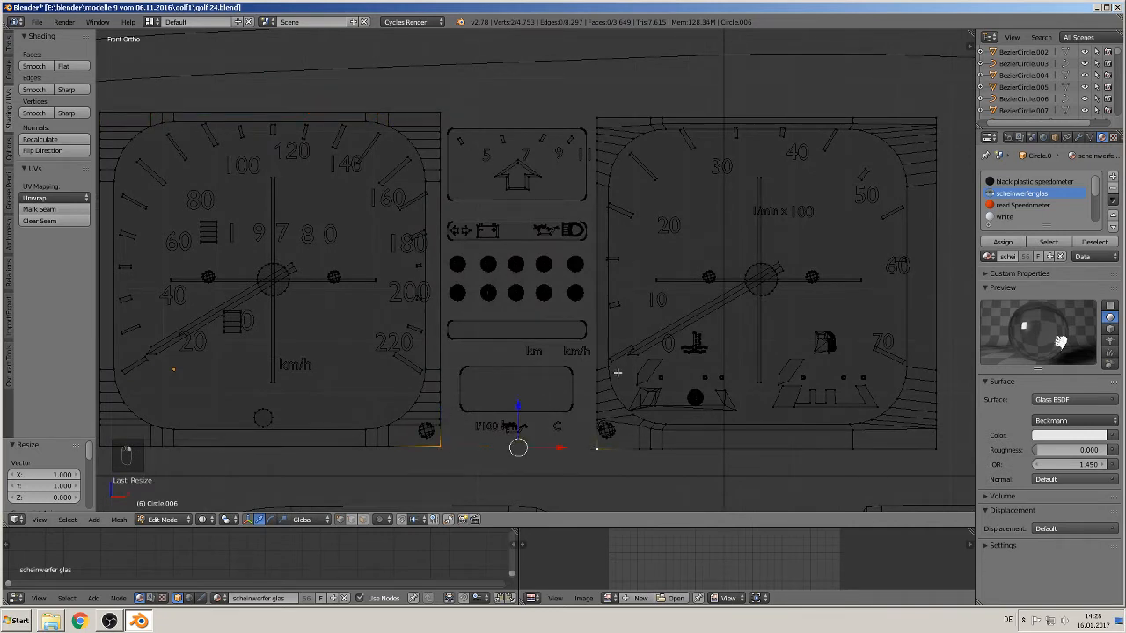
pyautogui.keyDown('shift'); pyautogui.rightClick(593, 114); pyautogui.keyUp('shift')
pyautogui.keyDown('shift'); pyautogui.rightClick(451, 106); pyautogui.keyUp('shift')
# Step: Select the facing side edges of the speedometer and rev counter frames with their corner vertices and fill the gap with a face
pyautogui.keyDown('alt'); pyautogui.rightClick(442, 201); pyautogui.keyUp('alt')
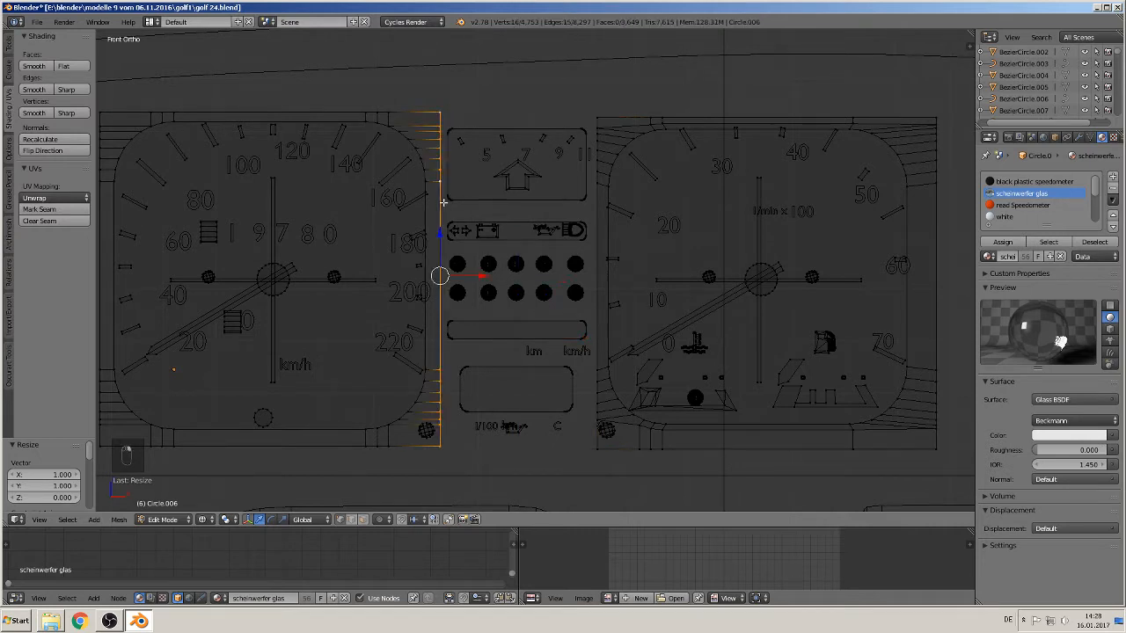
pyautogui.keyDown('alt'); pyautogui.keyDown('shift'); pyautogui.rightClick(597, 211); pyautogui.keyUp('shift'); pyautogui.keyUp('alt')
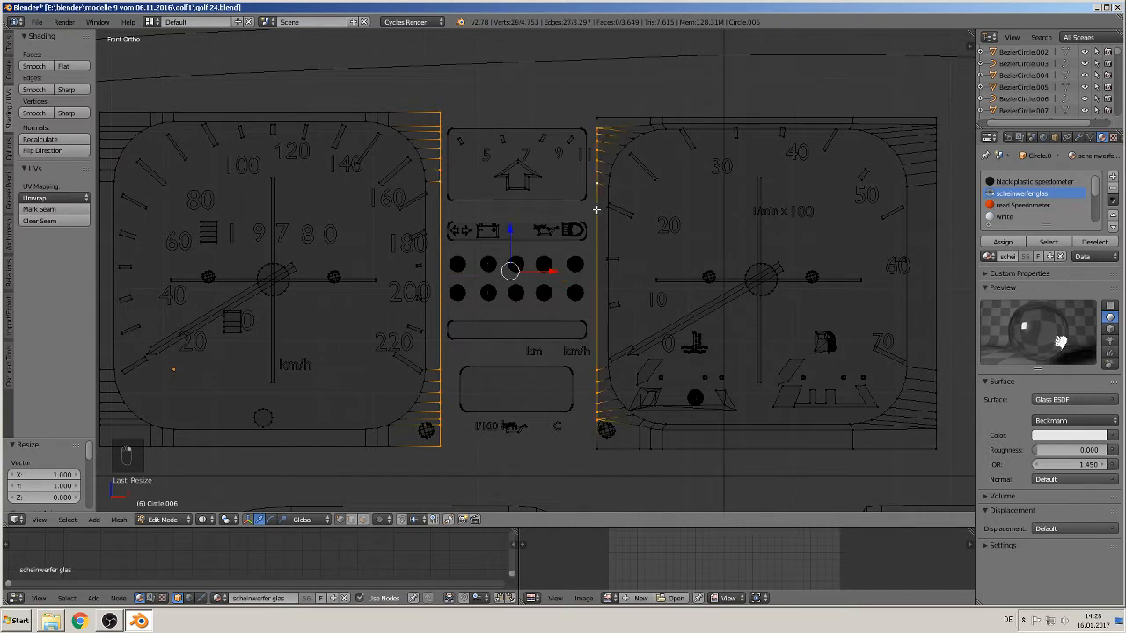
pyautogui.keyDown('shift'); pyautogui.rightClick(597, 446); pyautogui.keyUp('shift')
pyautogui.keyDown('shift'); pyautogui.rightClick(594, 113); pyautogui.keyUp('shift')
pyautogui.press('f')
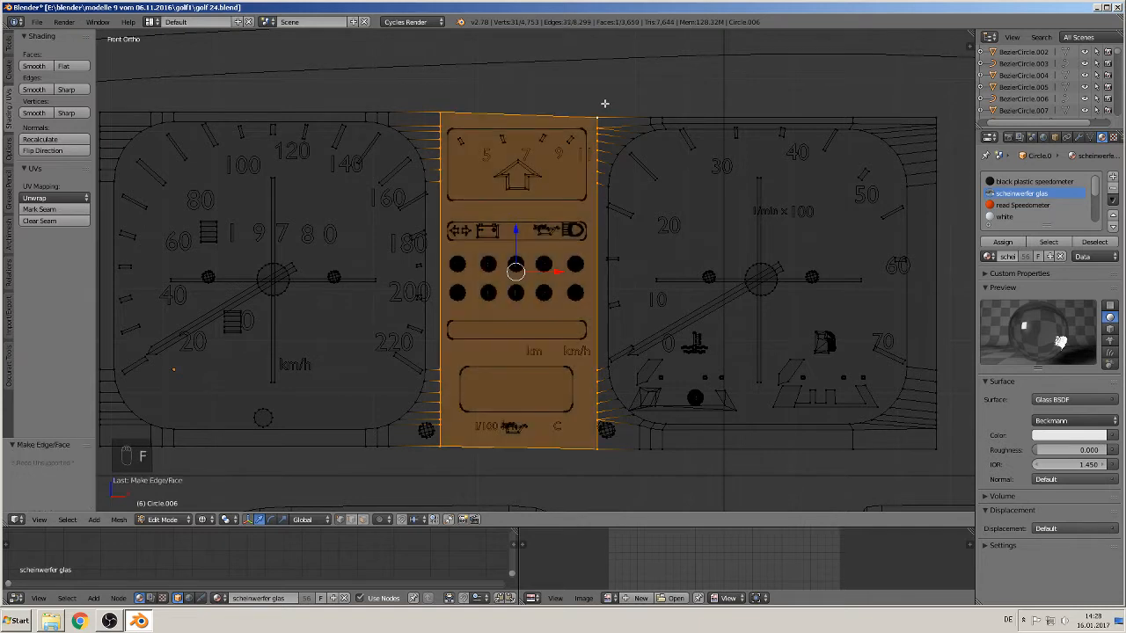
# Step: Select the speedometer frame's whole upper edge and lower it by 0.009 along Z towards the rev counter frame's height
pyautogui.rightClick(595, 112)
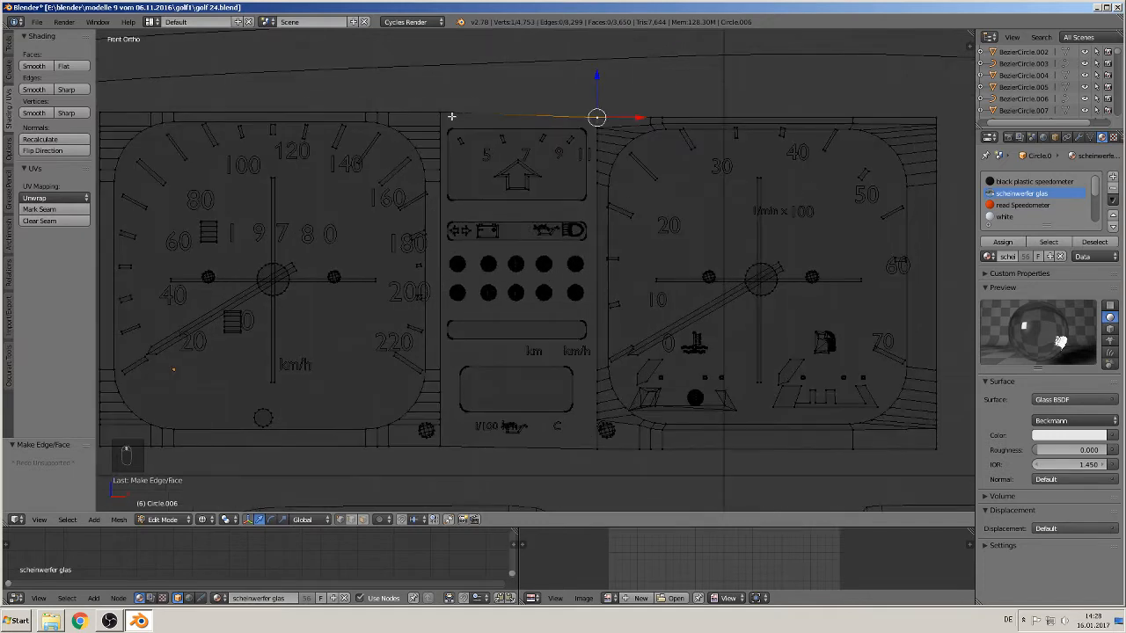
pyautogui.keyDown('shift'); pyautogui.moveTo(437, 115); pyautogui.dragTo(673, 148, button='middle'); pyautogui.keyUp('shift')
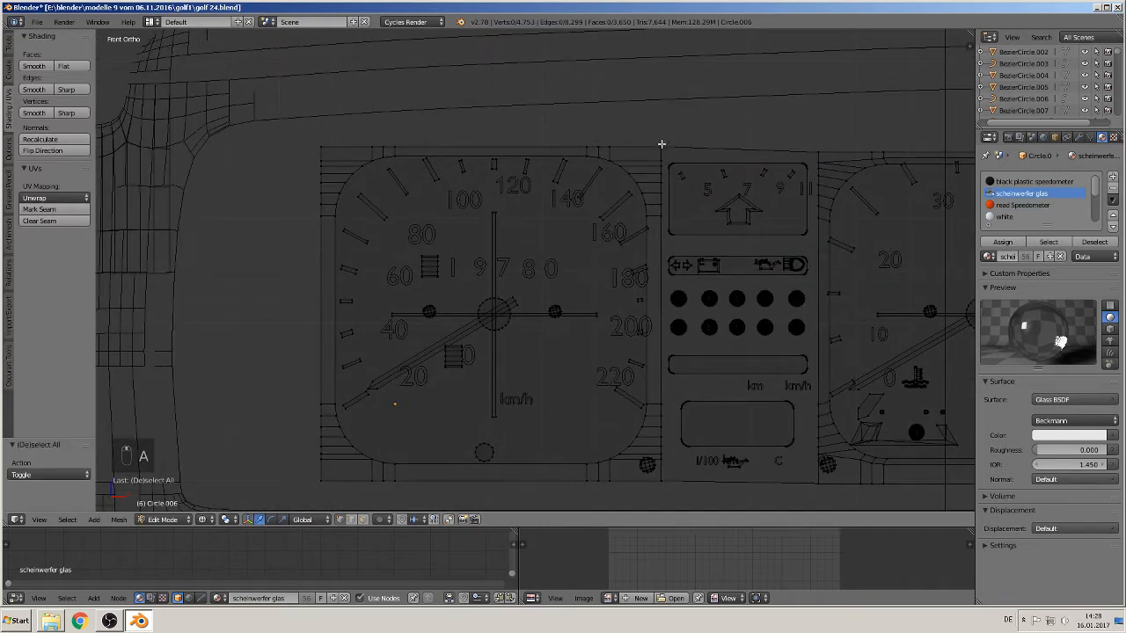
pyautogui.rightClick(661, 144)
pyautogui.keyDown('ctrl'); pyautogui.rightClick(322, 145); pyautogui.keyUp('ctrl')
pyautogui.moveTo(490, 117); pyautogui.dragTo(484, 127)
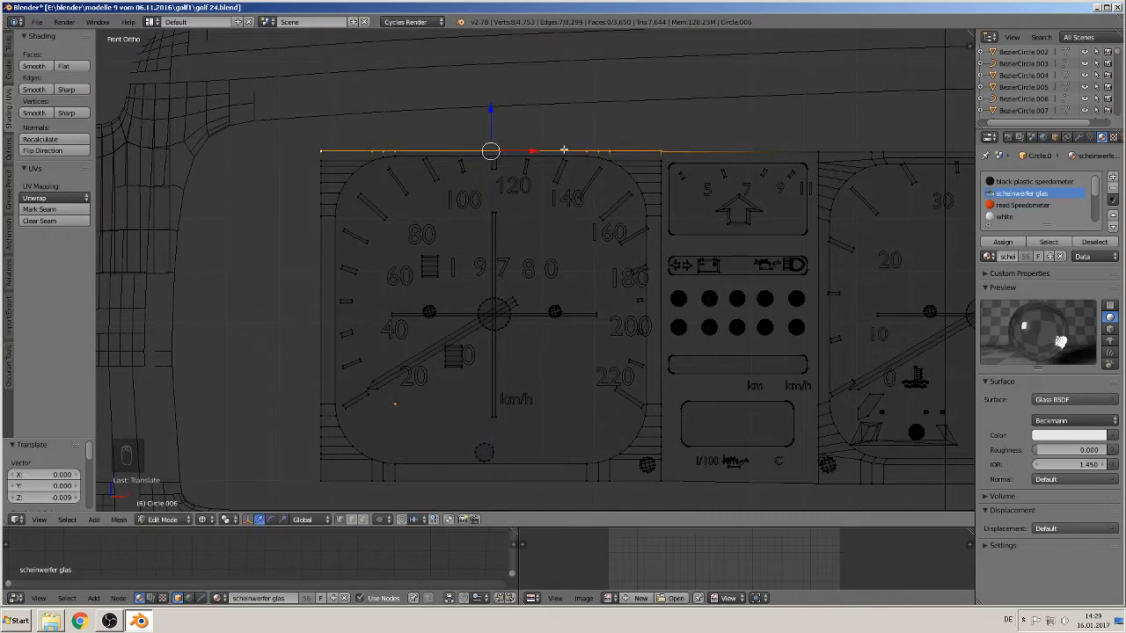
# Step: Raise the lower corner vertex where the centre panel meets the rev counter frame by 0.005 along Z
pyautogui.keyDown('shift'); pyautogui.moveTo(757, 308); pyautogui.dragTo(441, 160, button='middle'); pyautogui.keyUp('shift')
pyautogui.scroll(1, 519, 303)
pyautogui.rightClick(494, 346)
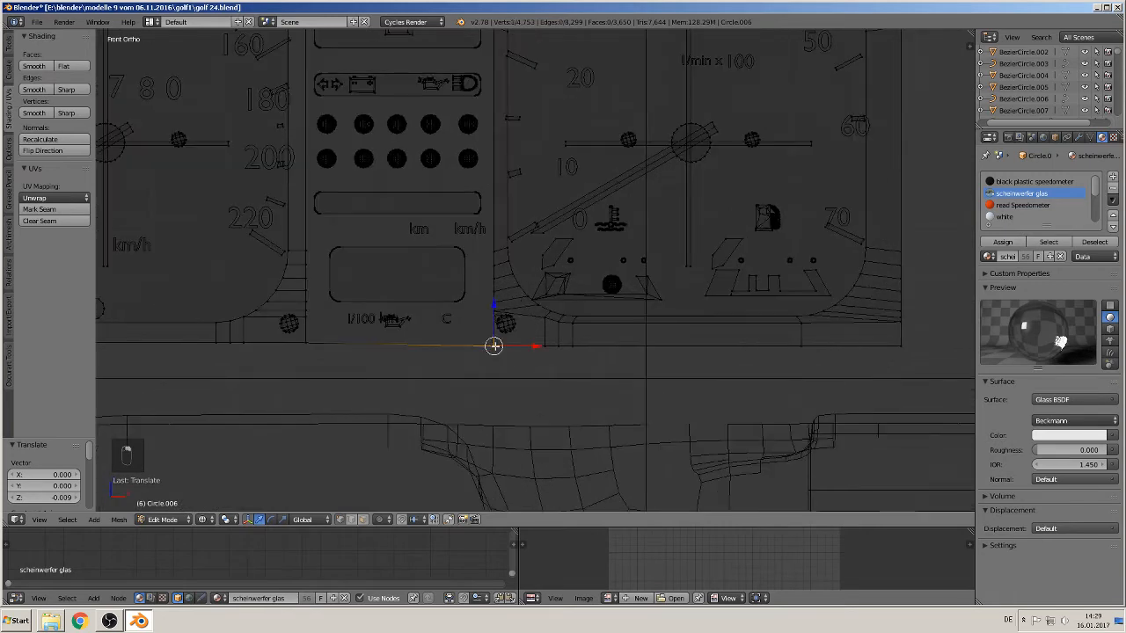
pyautogui.moveTo(492, 315); pyautogui.dragTo(491, 302)
pyautogui.scroll(-1, 491, 301)
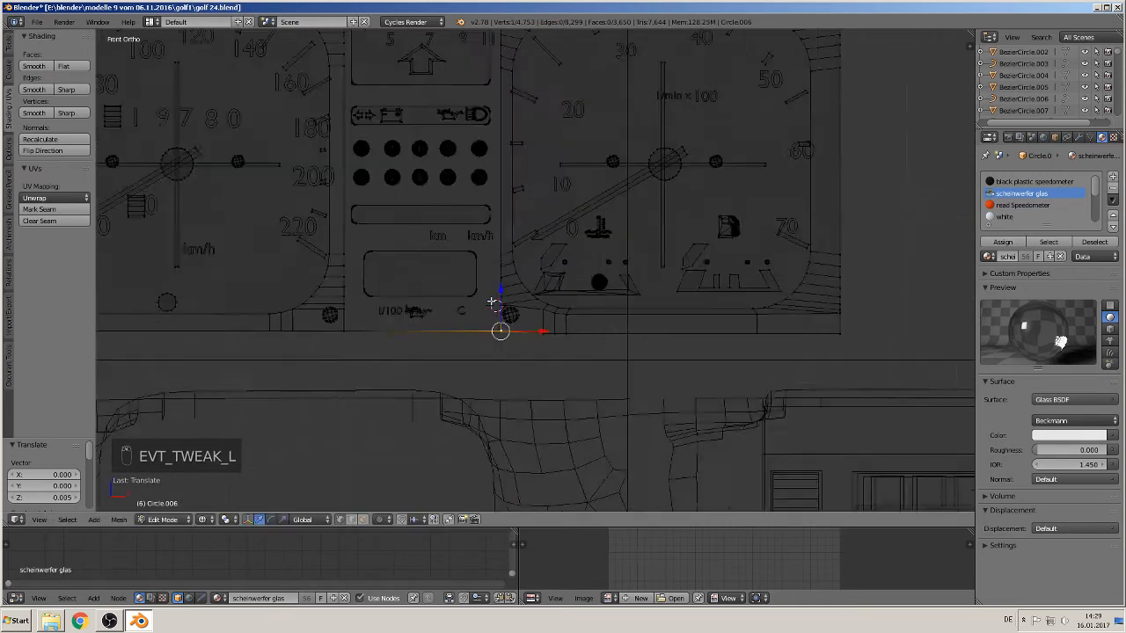
pyautogui.scroll(-2, 490, 302)
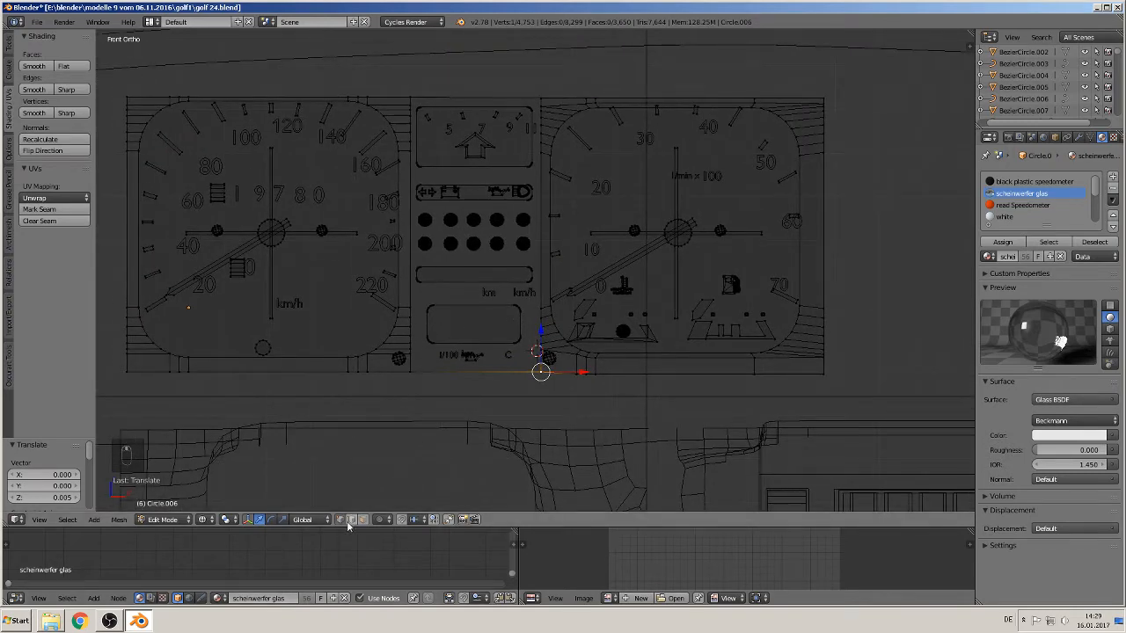
# Step: Select the large centre face between the two gauges in face select mode and assign it the scheinwerfer glas material
pyautogui.click(363, 520)
pyautogui.rightClick(475, 265)
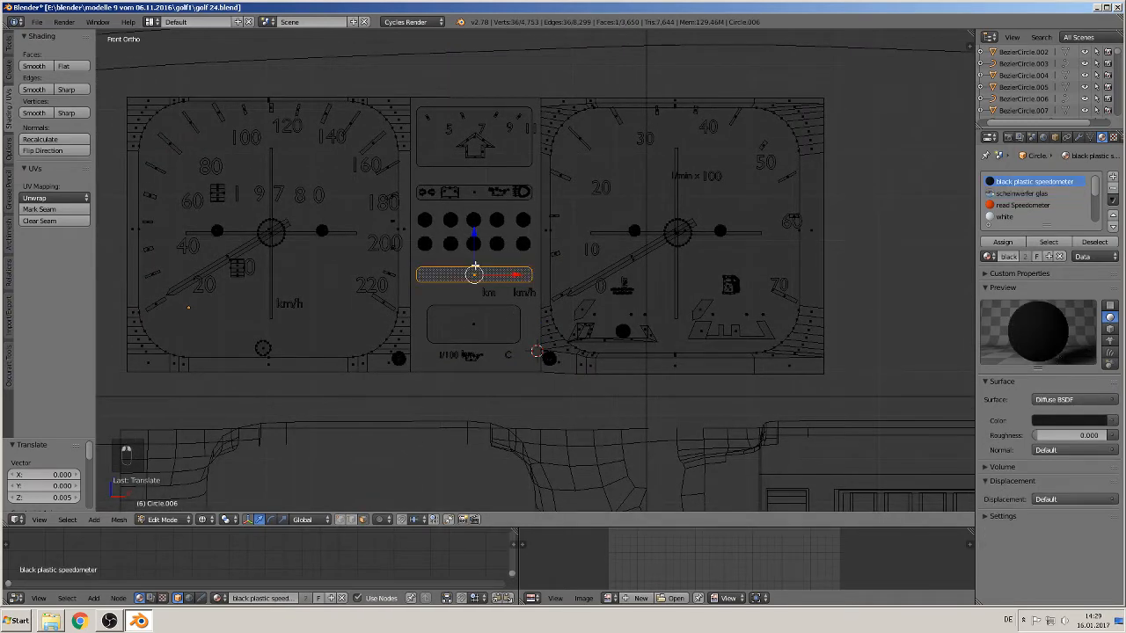
pyautogui.rightClick(474, 179)
pyautogui.moveTo(496, 257)
pyautogui.mouseDown(button='middle')
pyautogui.moveTo(493, 268)
pyautogui.moveTo(523, 290)
pyautogui.moveTo(504, 322)
pyautogui.moveTo(489, 245)
pyautogui.mouseUp(button='middle')
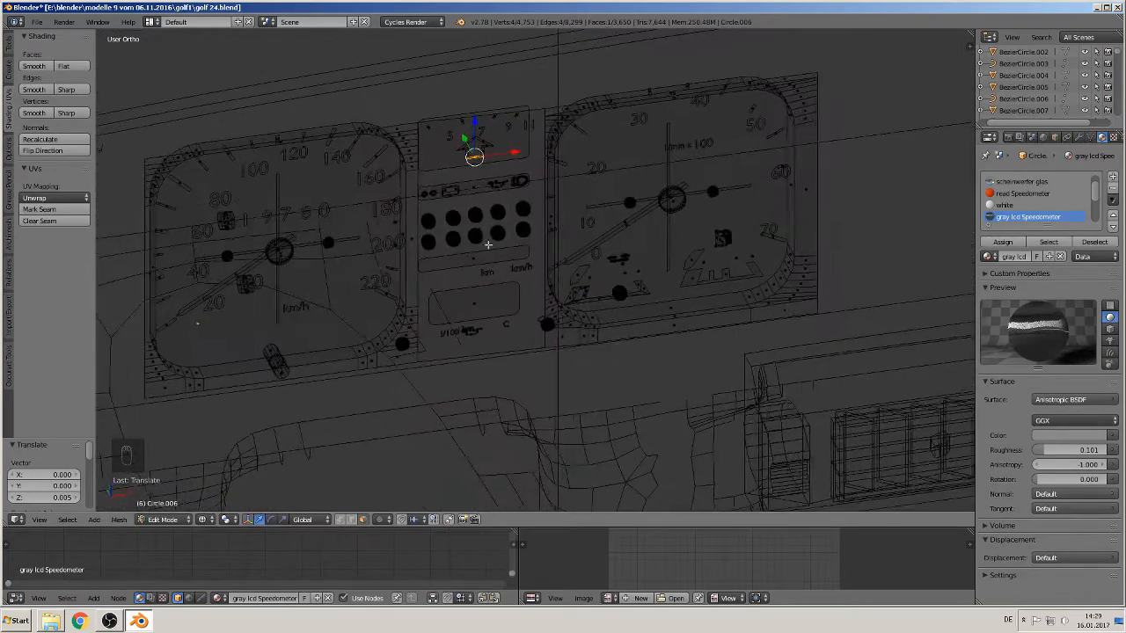
pyautogui.rightClick(479, 198)
pyautogui.moveTo(476, 198); pyautogui.dragTo(417, 199, button='middle')
pyautogui.rightClick(520, 151)
pyautogui.scroll(2, 523, 156)
pyautogui.rightClick(429, 195)
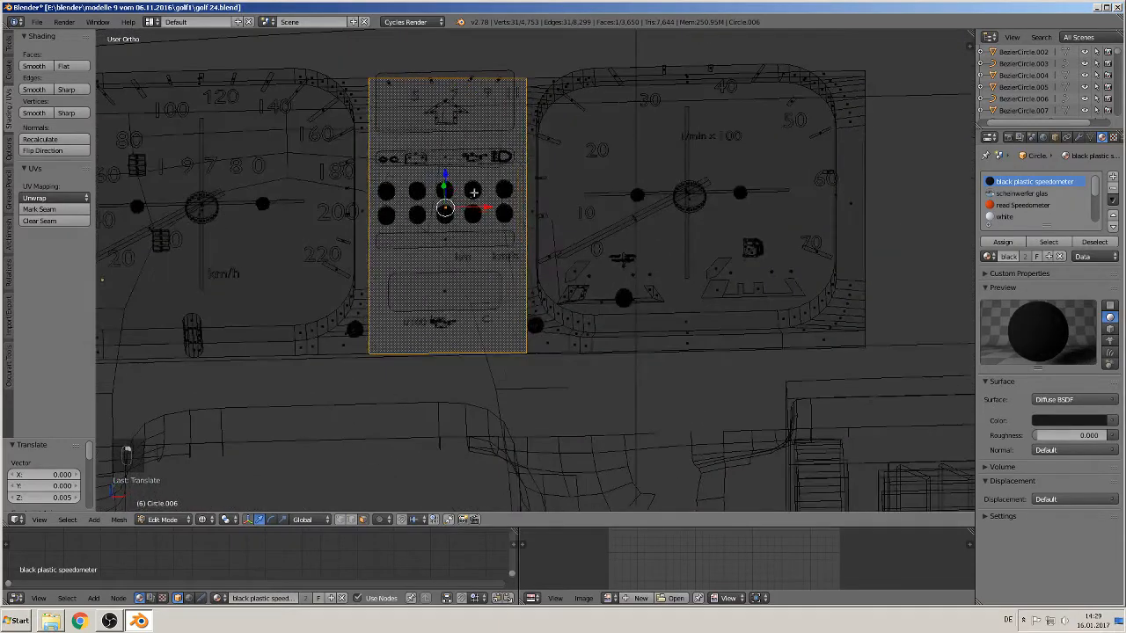
pyautogui.click(1011, 192)
pyautogui.click(1002, 242)
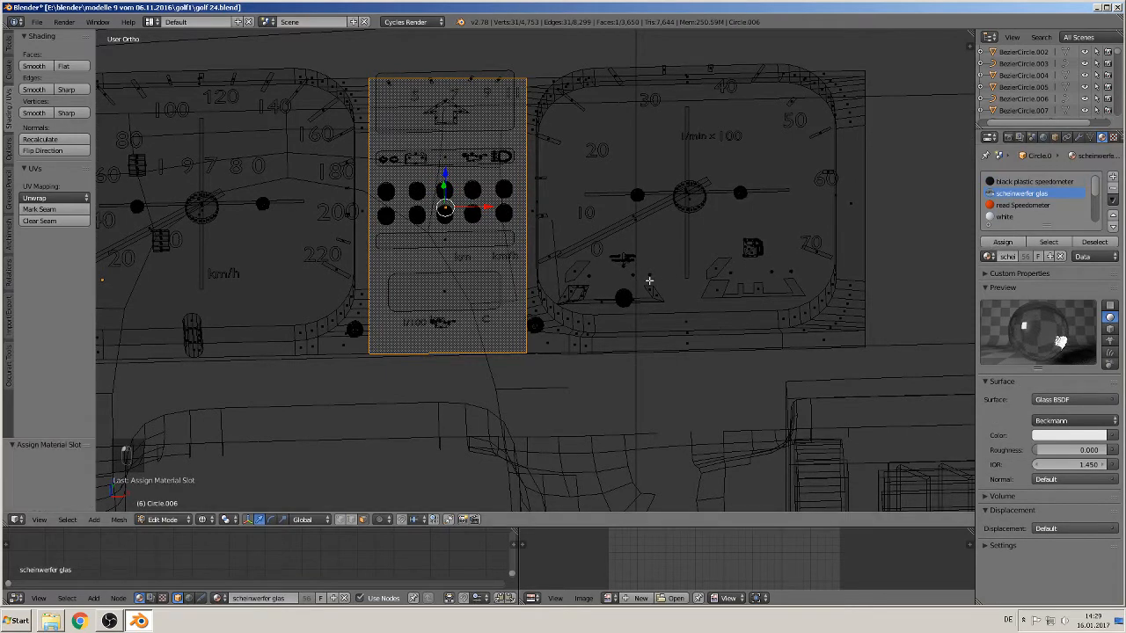
# Step: Select the face loop framing the rev counter and assign it the black plastic speedometer material
pyautogui.moveTo(580, 250); pyautogui.dragTo(550, 176, button='middle')
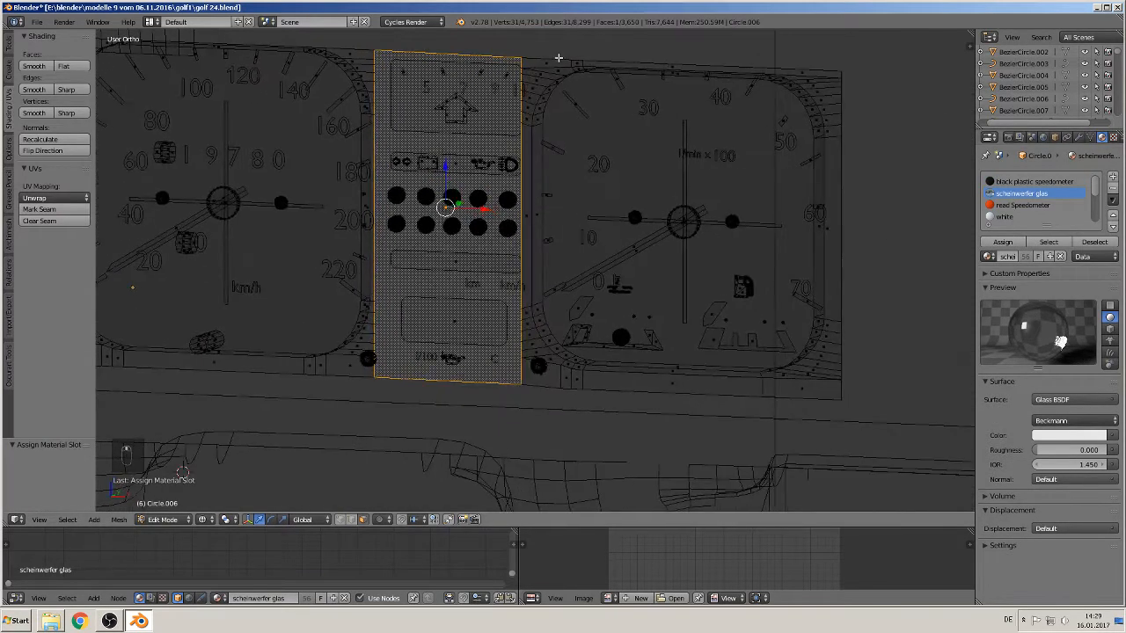
pyautogui.keyDown('alt'); pyautogui.rightClick(540, 78); pyautogui.keyUp('alt')
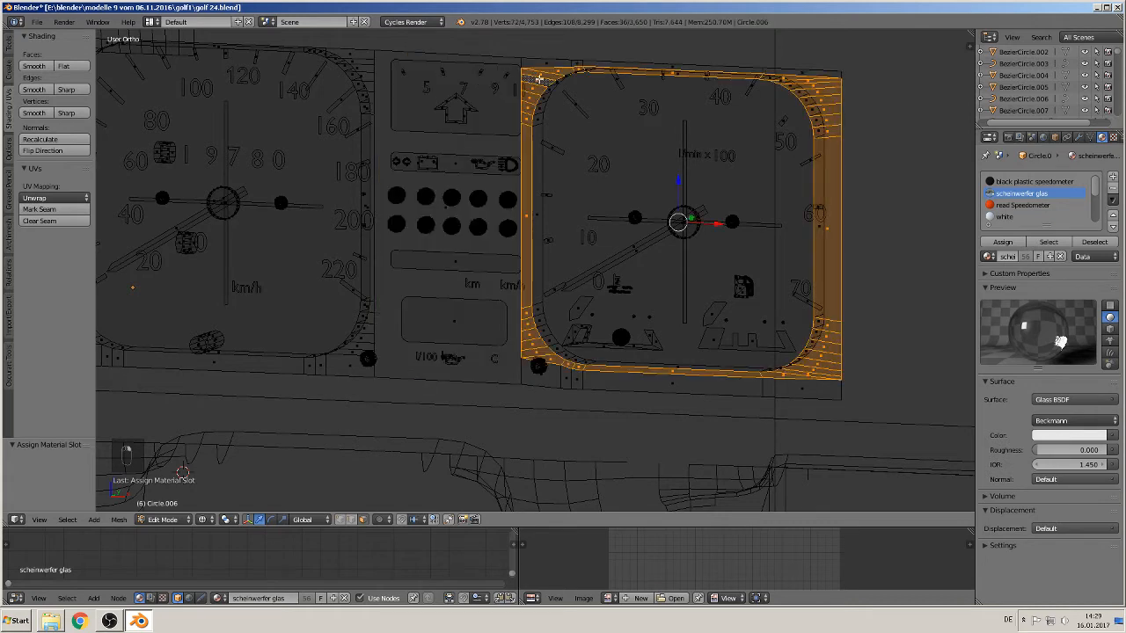
pyautogui.moveTo(756, 171); pyautogui.dragTo(791, 174, button='middle')
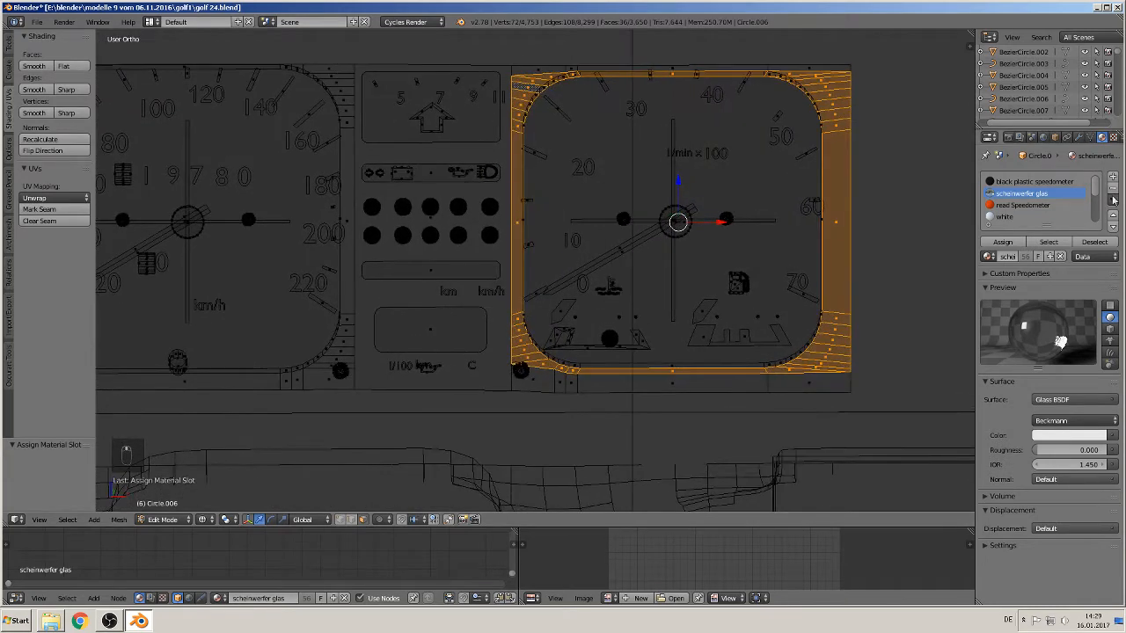
pyautogui.click(1034, 181)
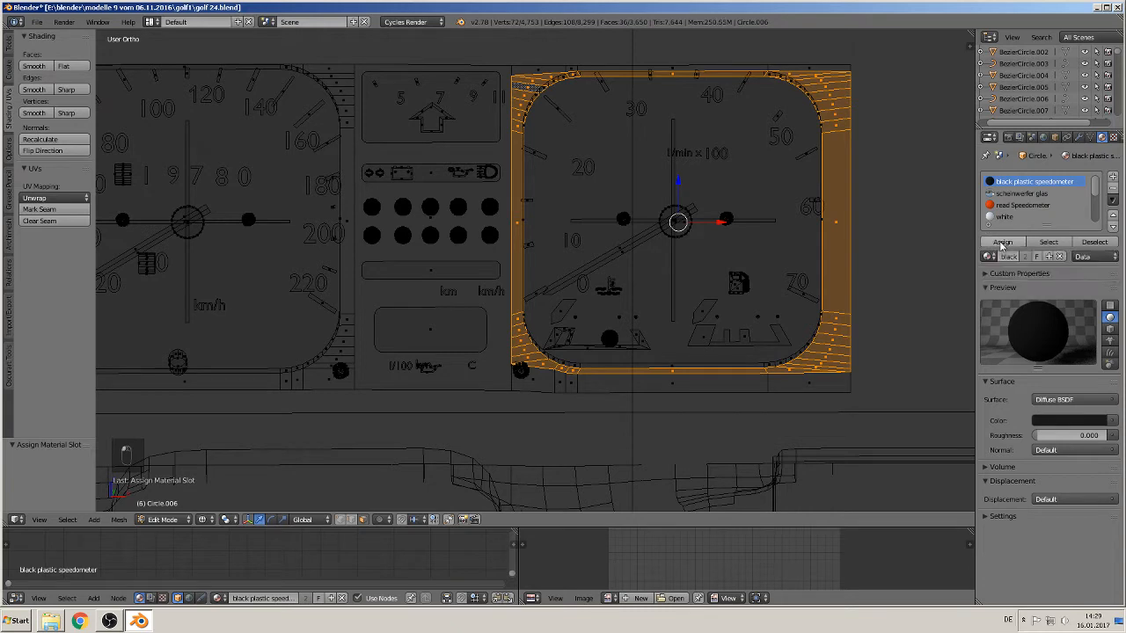
# Step: Assign the black plastic speedometer material to the outer face strips along the rev counter frame's upper and lower edges
pyautogui.rightClick(540, 63)
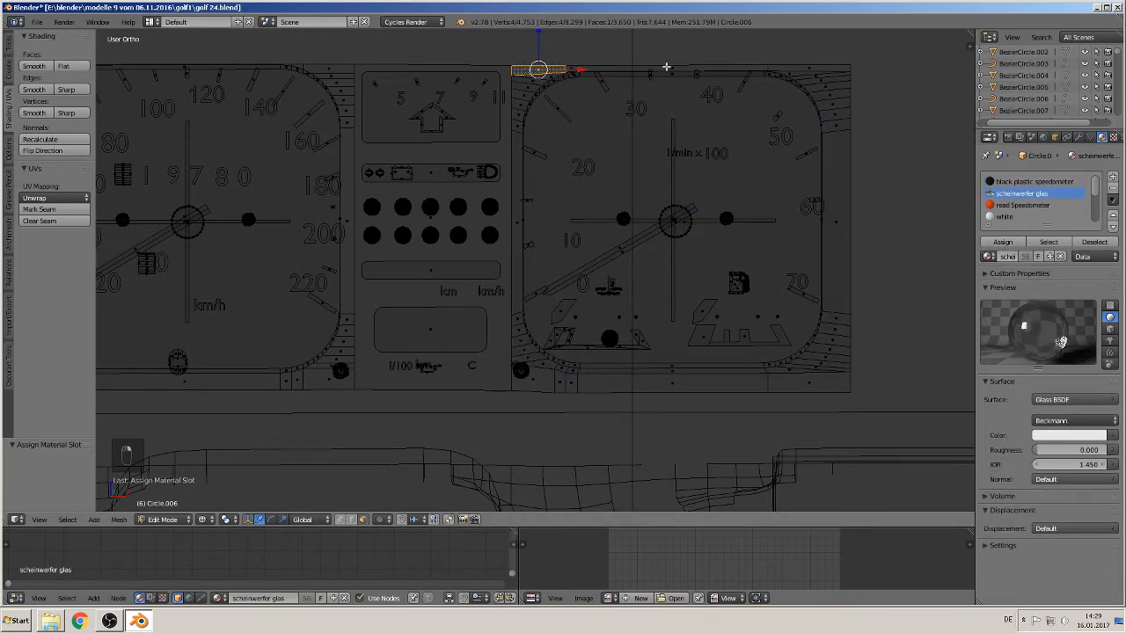
pyautogui.keyDown('ctrl'); pyautogui.rightClick(815, 69); pyautogui.keyUp('ctrl')
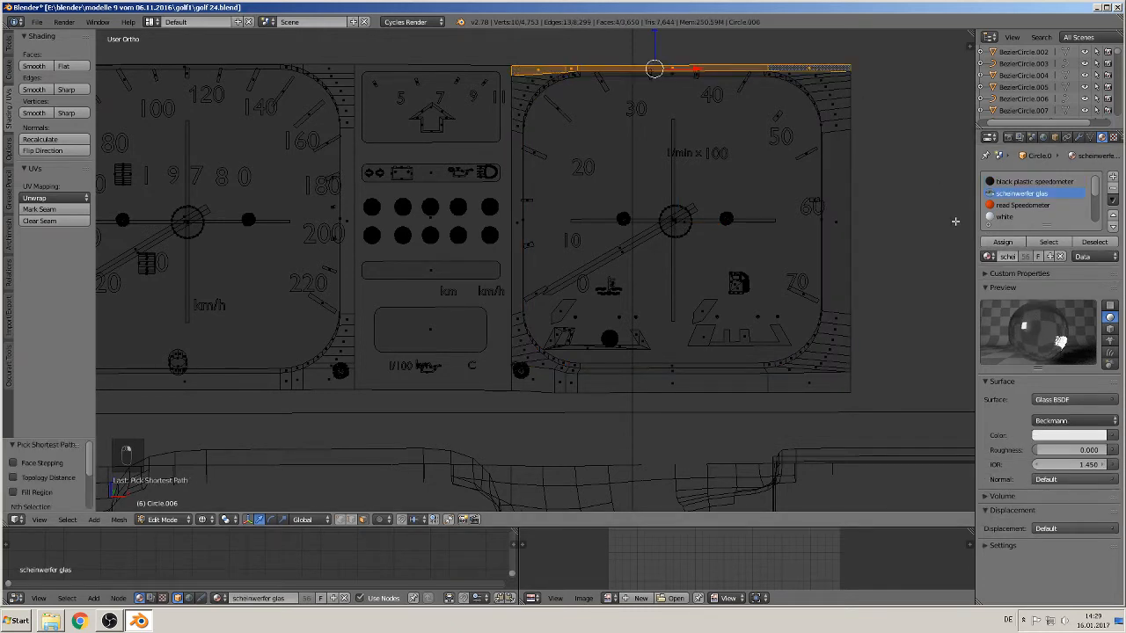
pyautogui.click(1034, 181)
pyautogui.click(1003, 242)
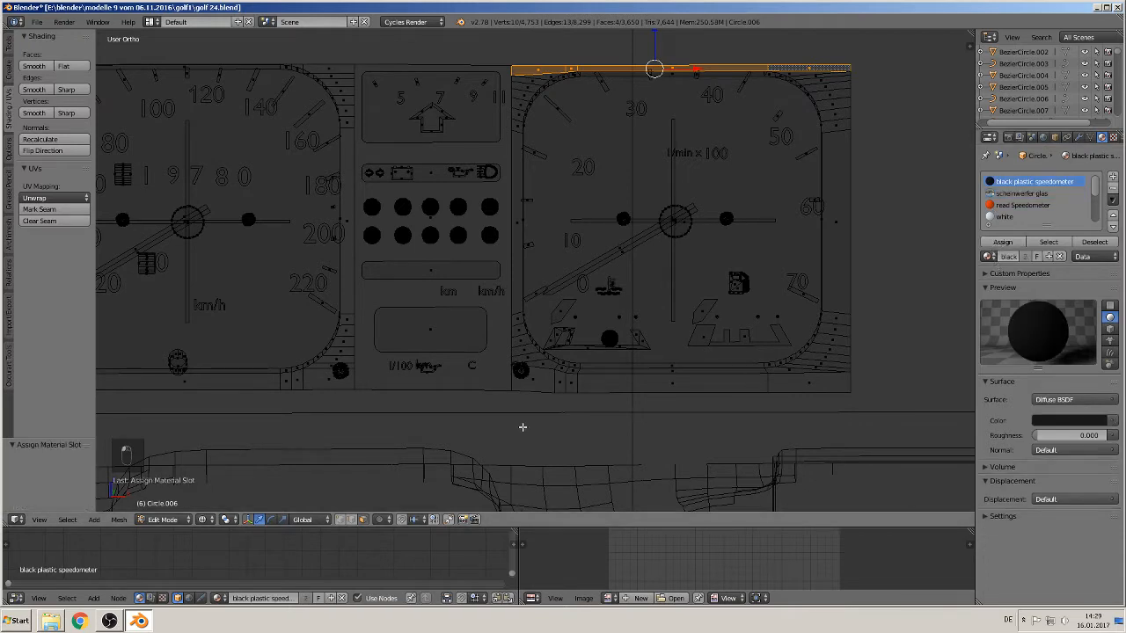
pyautogui.rightClick(530, 382)
pyautogui.keyDown('ctrl'); pyautogui.rightClick(843, 383); pyautogui.keyUp('ctrl')
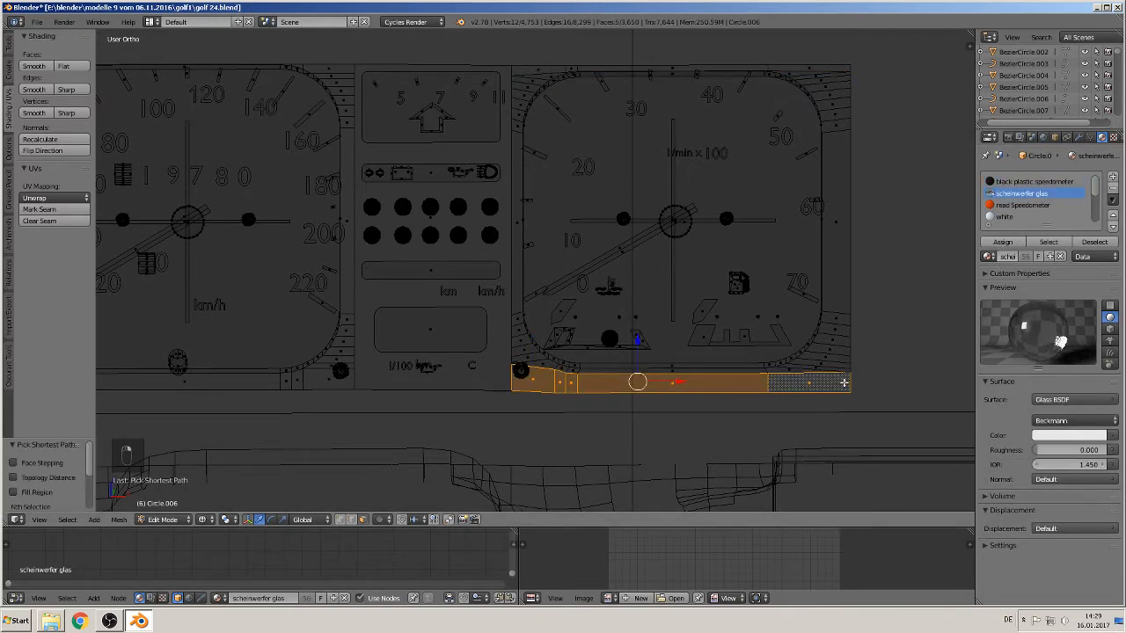
pyautogui.click(994, 181)
pyautogui.click(1003, 241)
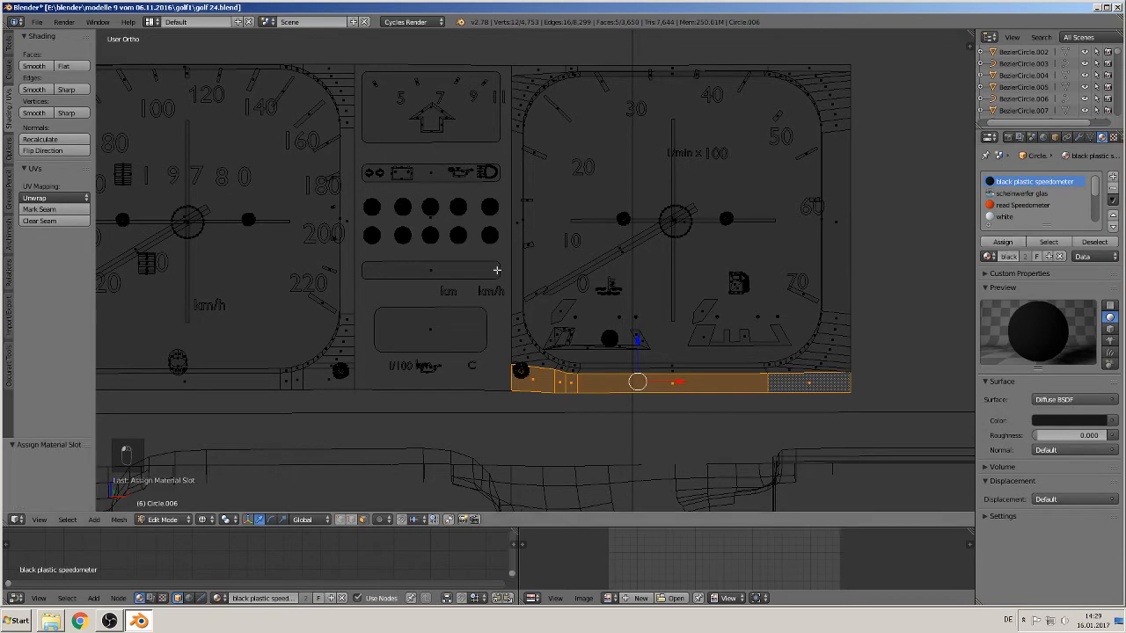
# Step: Select all frame faces on the four sides of the speedometer and assign them the black plastic speedometer material
pyautogui.keyDown('shift'); pyautogui.moveTo(490, 271); pyautogui.dragTo(821, 240, button='middle'); pyautogui.keyUp('shift')
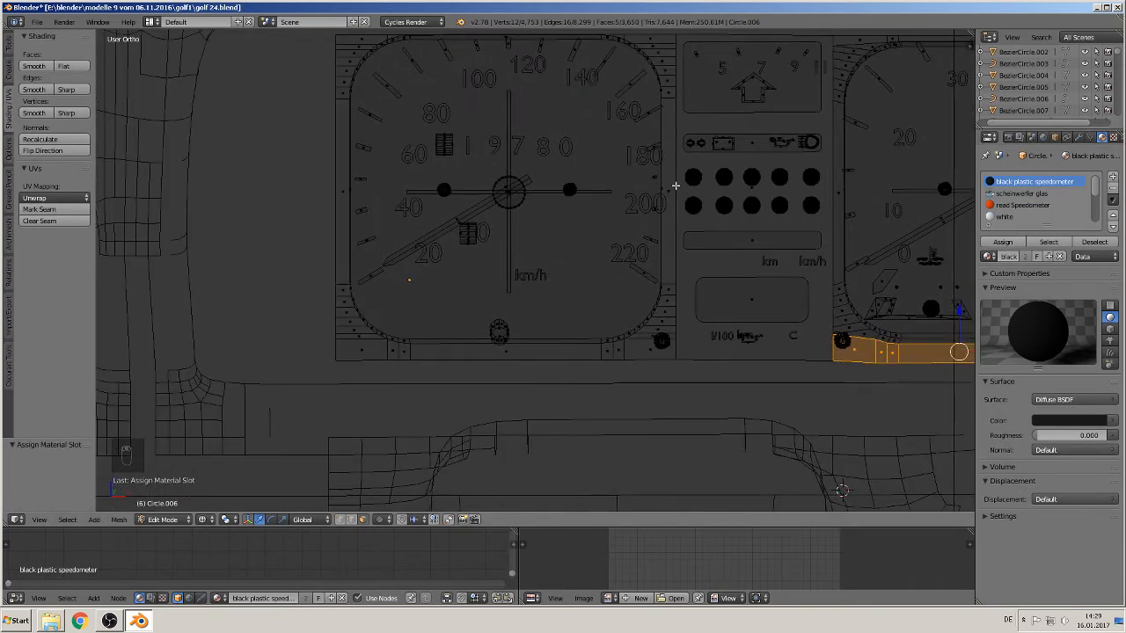
pyautogui.keyDown('alt'); pyautogui.rightClick(671, 73); pyautogui.keyUp('alt')
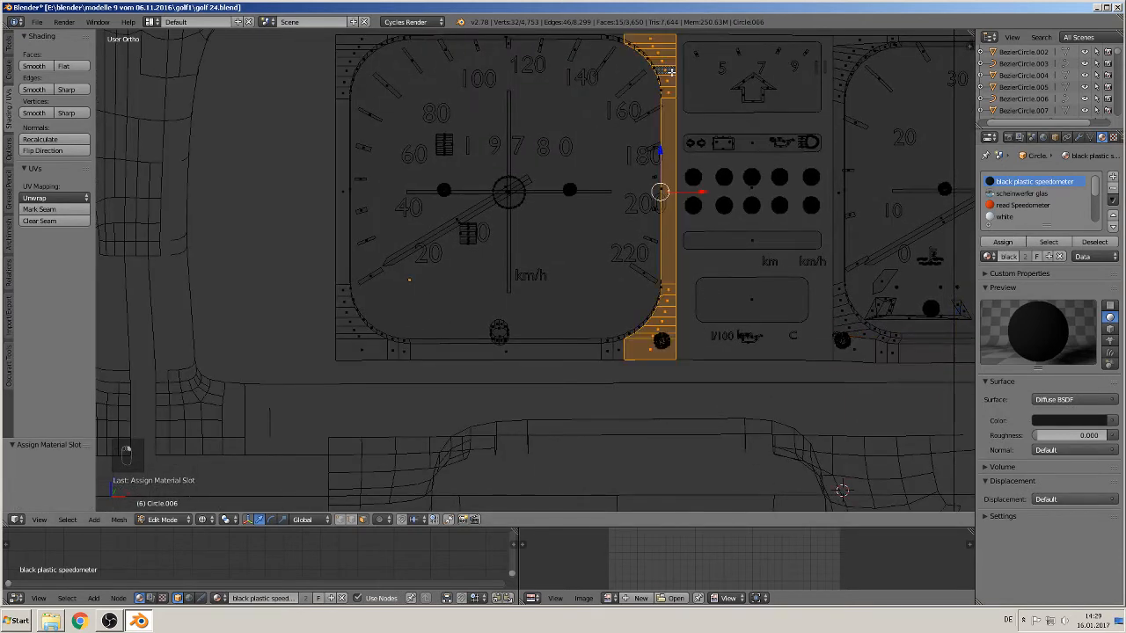
pyautogui.keyDown('alt'); pyautogui.keyDown('shift'); pyautogui.rightClick(344, 79); pyautogui.keyUp('shift'); pyautogui.keyUp('alt')
pyautogui.keyDown('shift'); pyautogui.moveTo(367, 115); pyautogui.dragTo(354, 182, button='middle'); pyautogui.keyUp('shift')
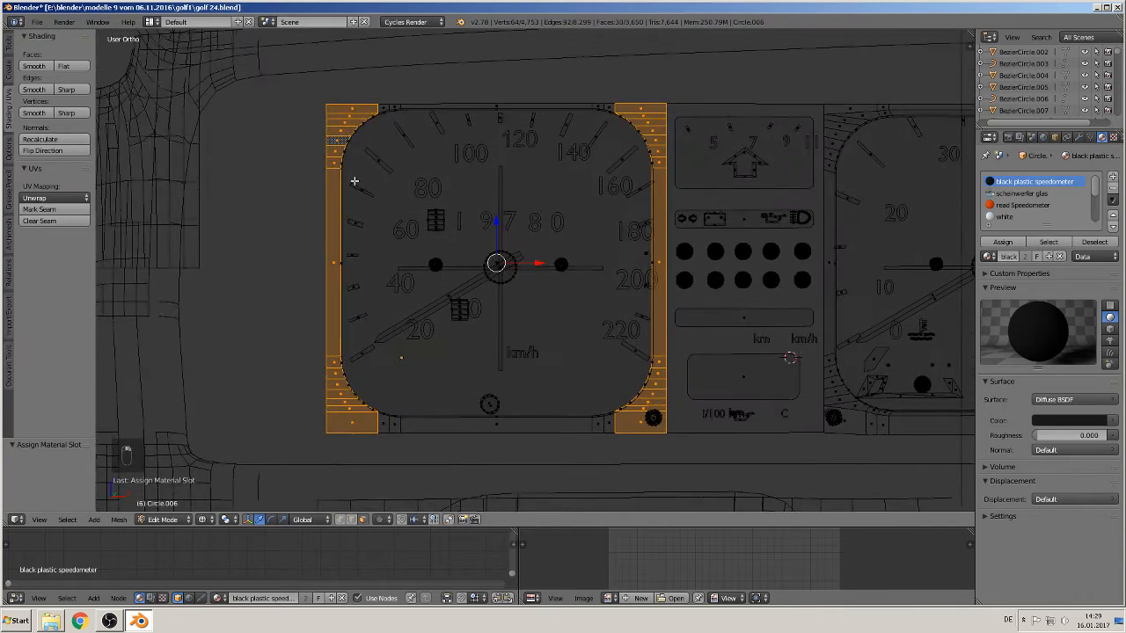
pyautogui.keyDown('alt'); pyautogui.keyDown('shift'); pyautogui.rightClick(400, 106); pyautogui.keyUp('shift'); pyautogui.keyUp('alt')
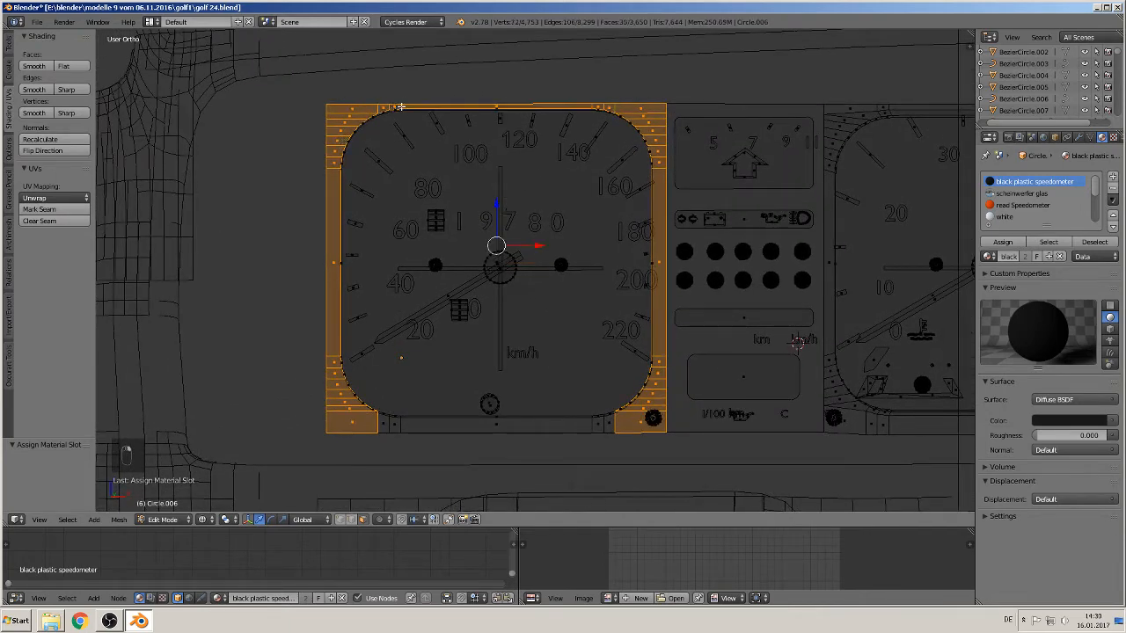
pyautogui.keyDown('alt'); pyautogui.keyDown('shift'); pyautogui.rightClick(595, 426); pyautogui.keyUp('shift'); pyautogui.keyUp('alt')
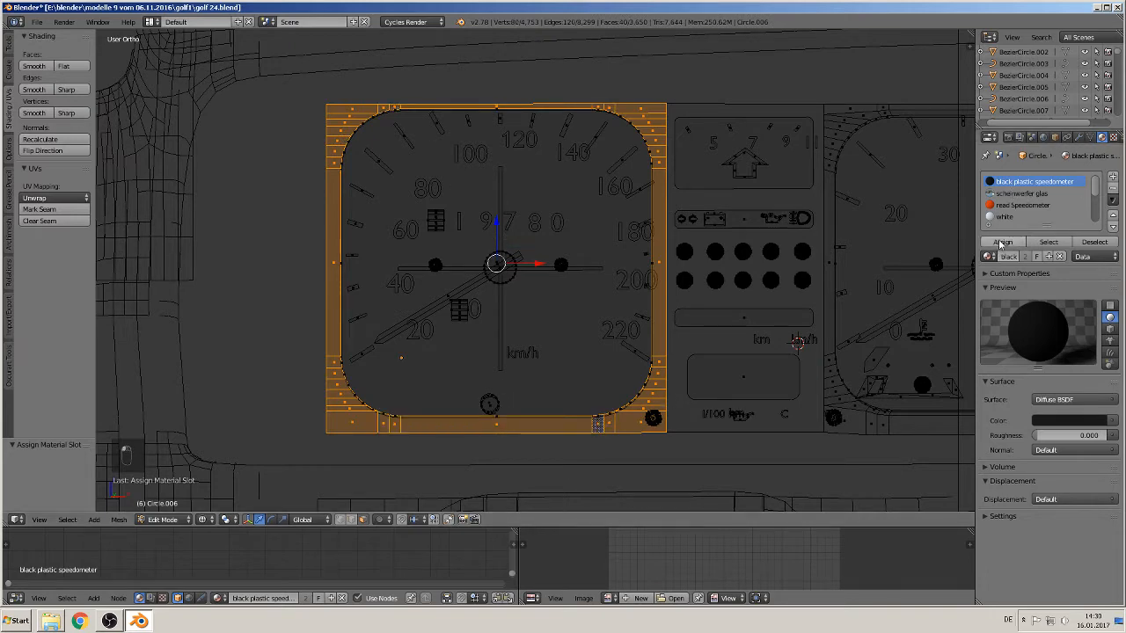
# Step: Leave Edit Mode and save the Blender file
pyautogui.scroll(-3, 595, 289)
pyautogui.press('Tab')
pyautogui.keyDown('shift'); pyautogui.moveTo(573, 309); pyautogui.dragTo(404, 296, button='middle'); pyautogui.keyUp('shift')
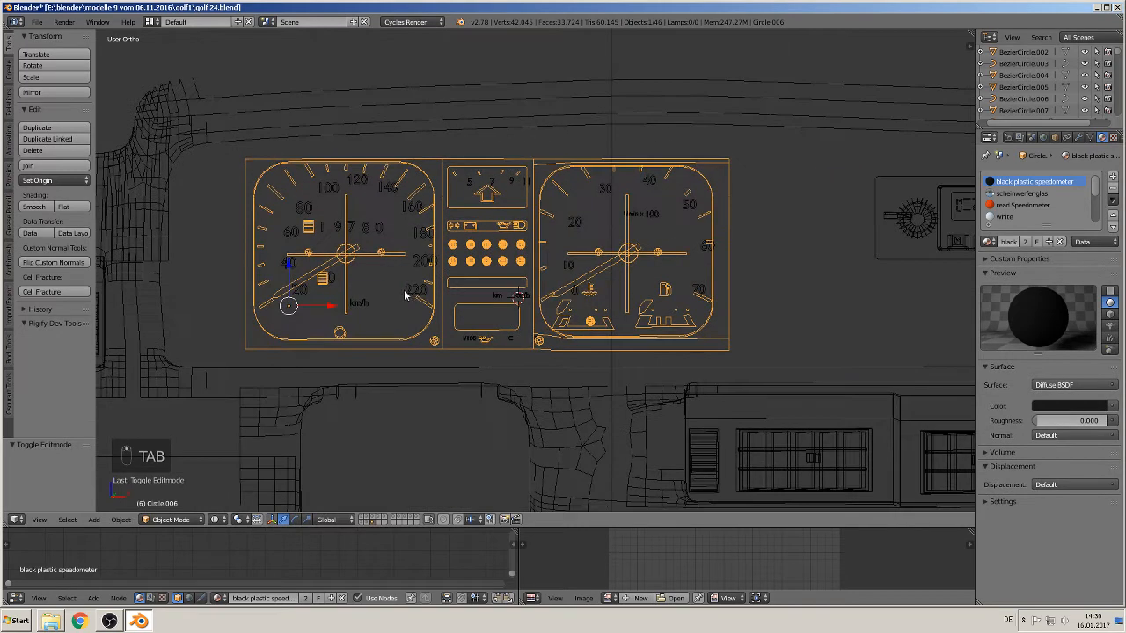
pyautogui.click(37, 21)
pyautogui.click(58, 115)
# Step: Preview the instrument cluster at an angle in Rendered viewport shading to check the new frame materials
pyautogui.scroll(2, 466, 308)
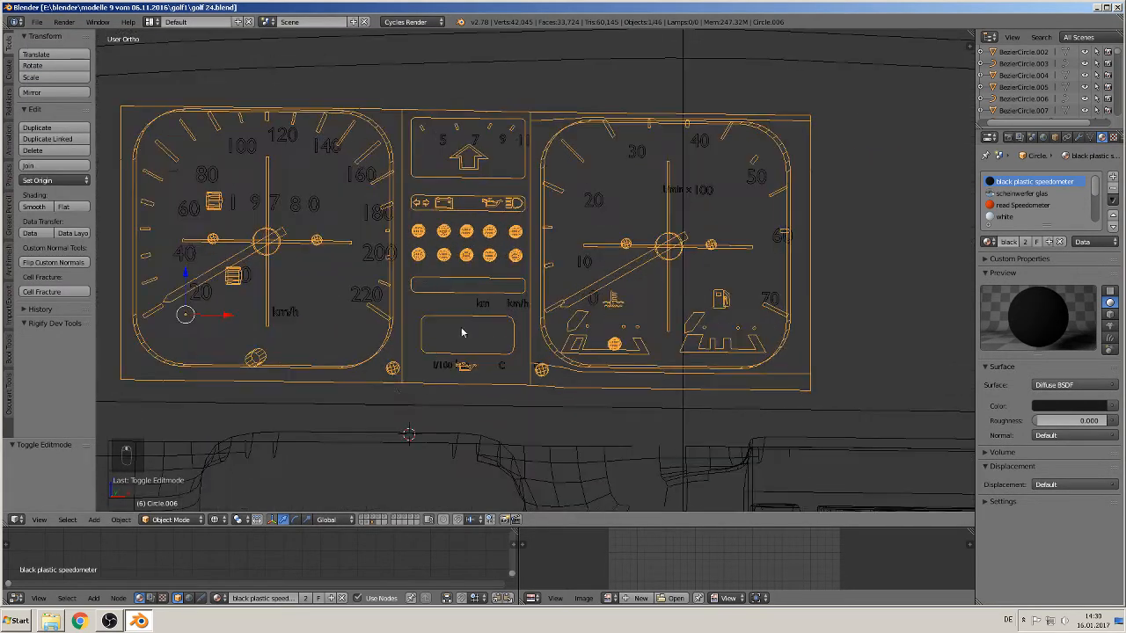
pyautogui.press('Tab')
pyautogui.moveTo(466, 283); pyautogui.dragTo(434, 318, button='middle')
pyautogui.press('Tab')
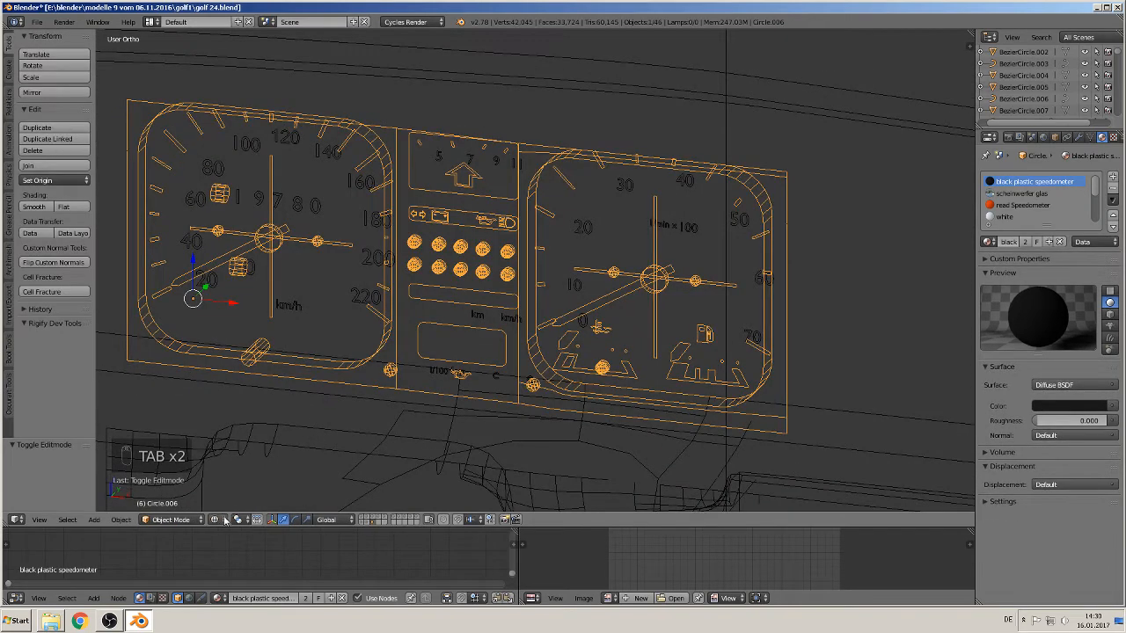
pyautogui.click(213, 519)
pyautogui.click(251, 442)
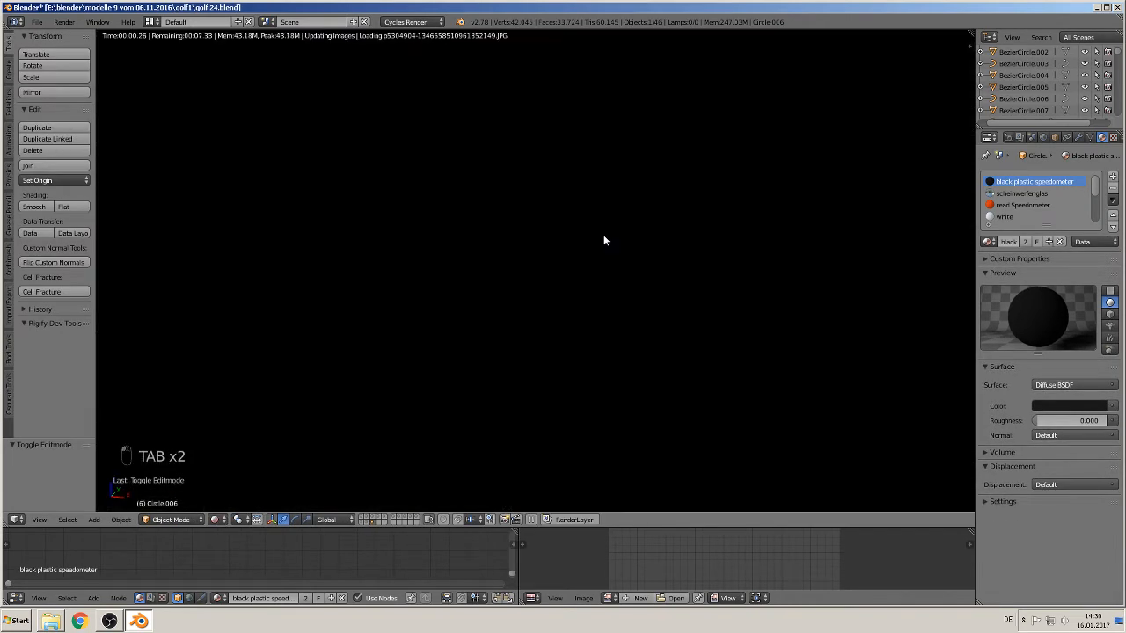
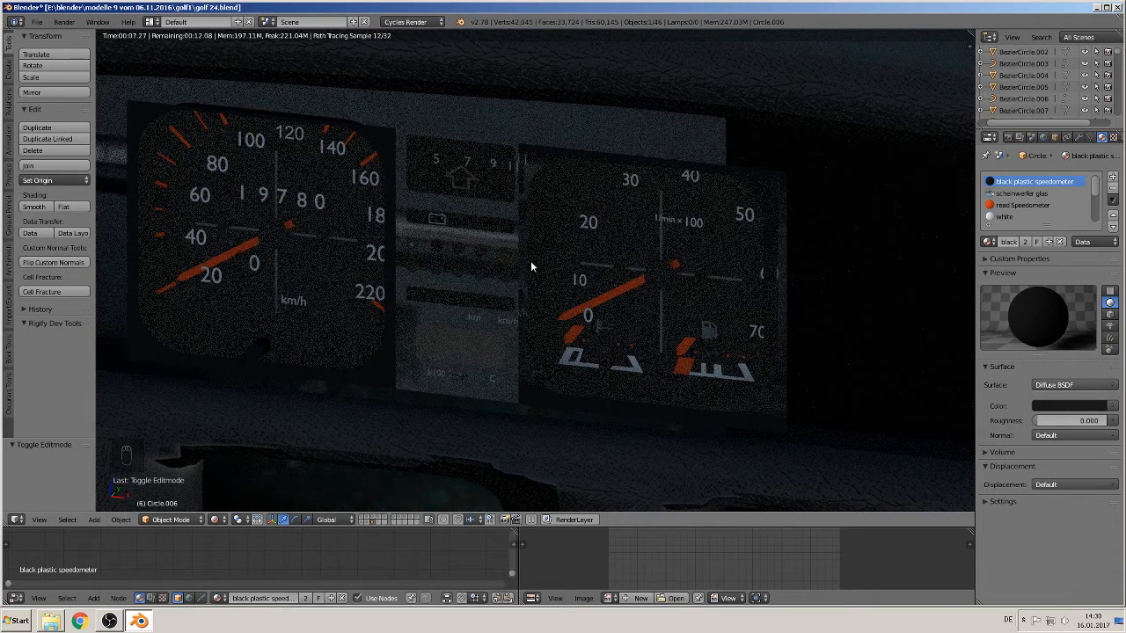
pyautogui.press('Escape')
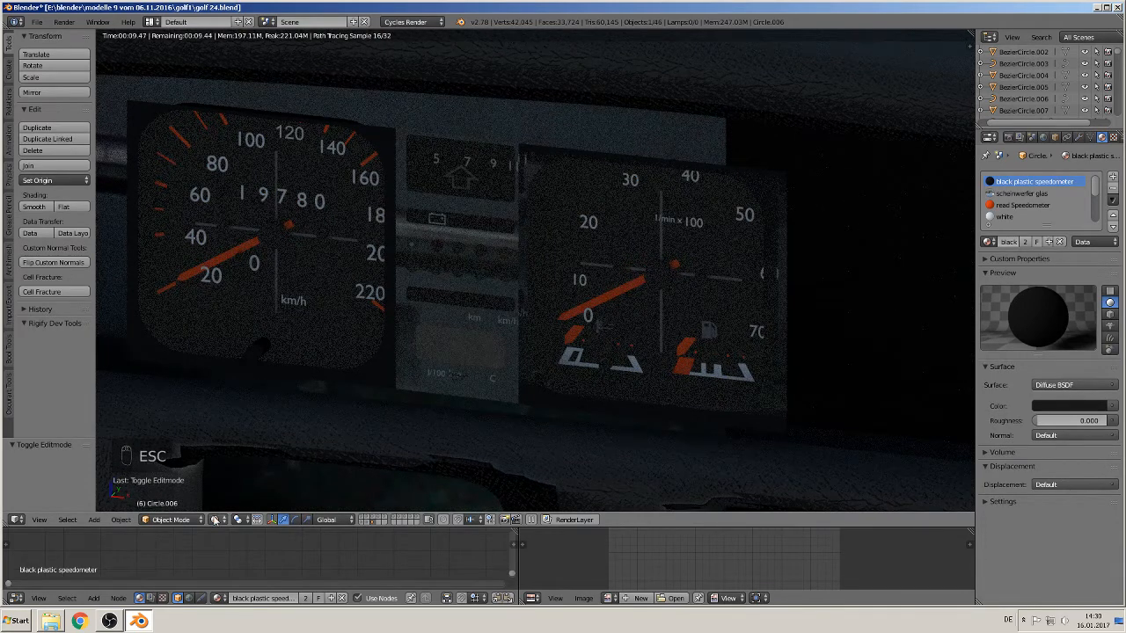
# Step: Switch the viewport shading to Material and show the dashboard in front view
pyautogui.click(218, 520)
pyautogui.click(232, 488)
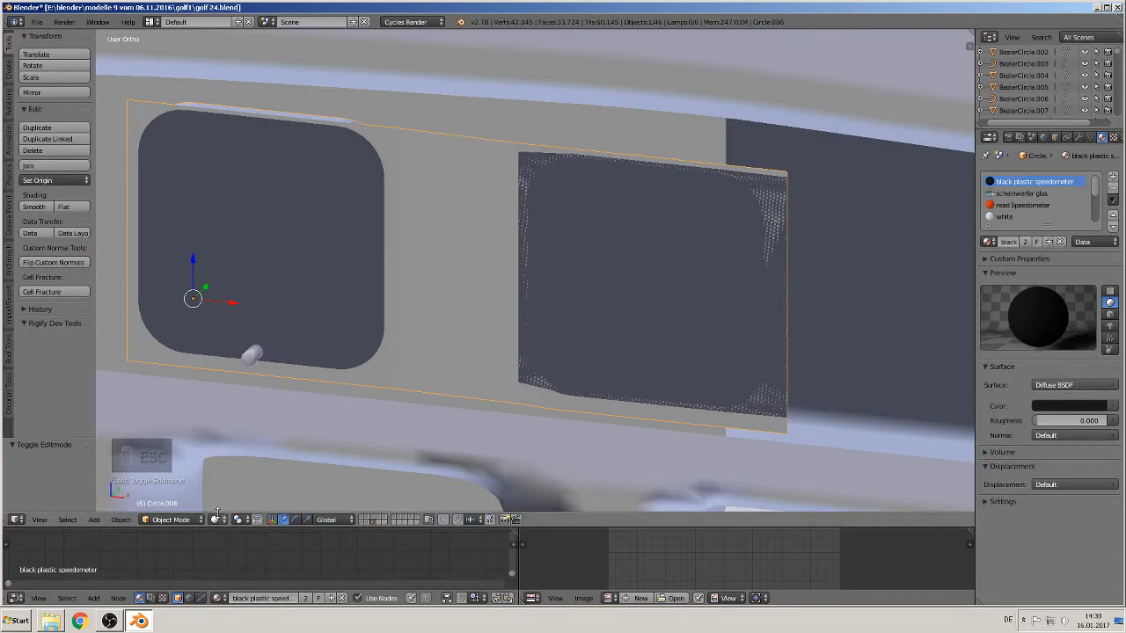
pyautogui.click(219, 519)
pyautogui.click(227, 467)
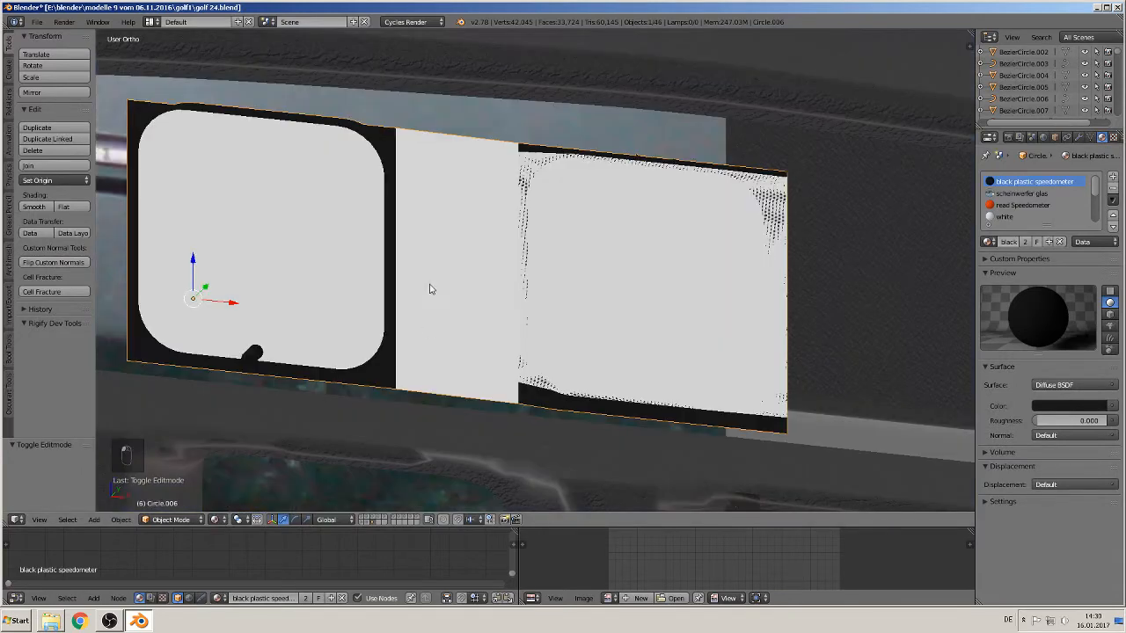
pyautogui.scroll(-4, 430, 285)
pyautogui.press('KP_1')
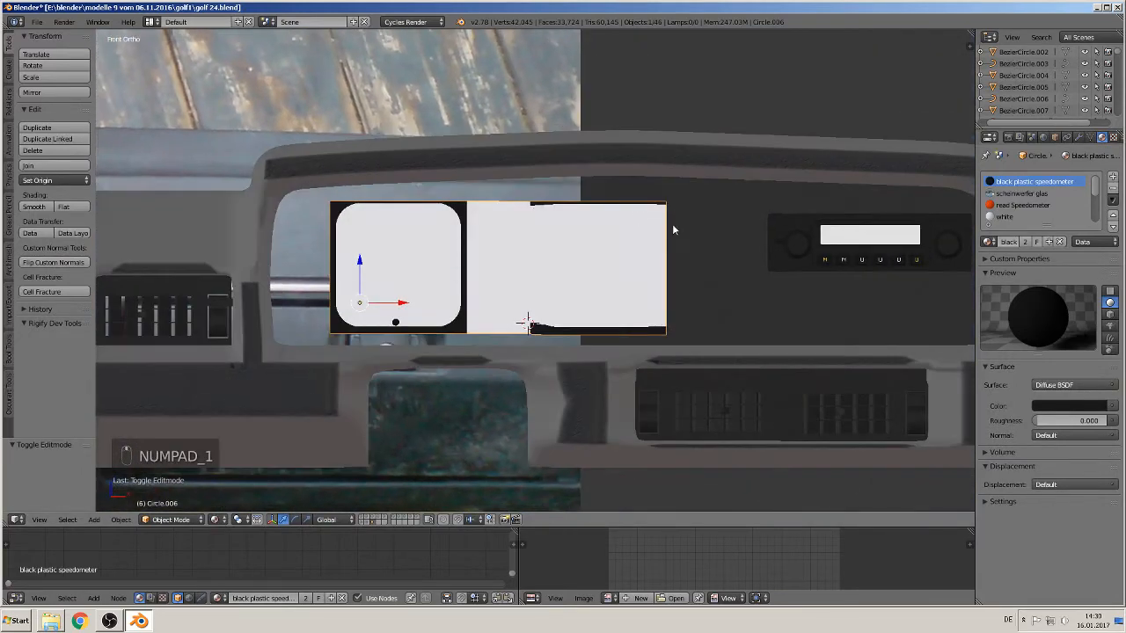
# Step: Extrude the rev counter frame's outer side edge, including both corner vertices, and move it 1.565 along X past the radio
pyautogui.press('Tab')
pyautogui.scroll(2, 686, 233)
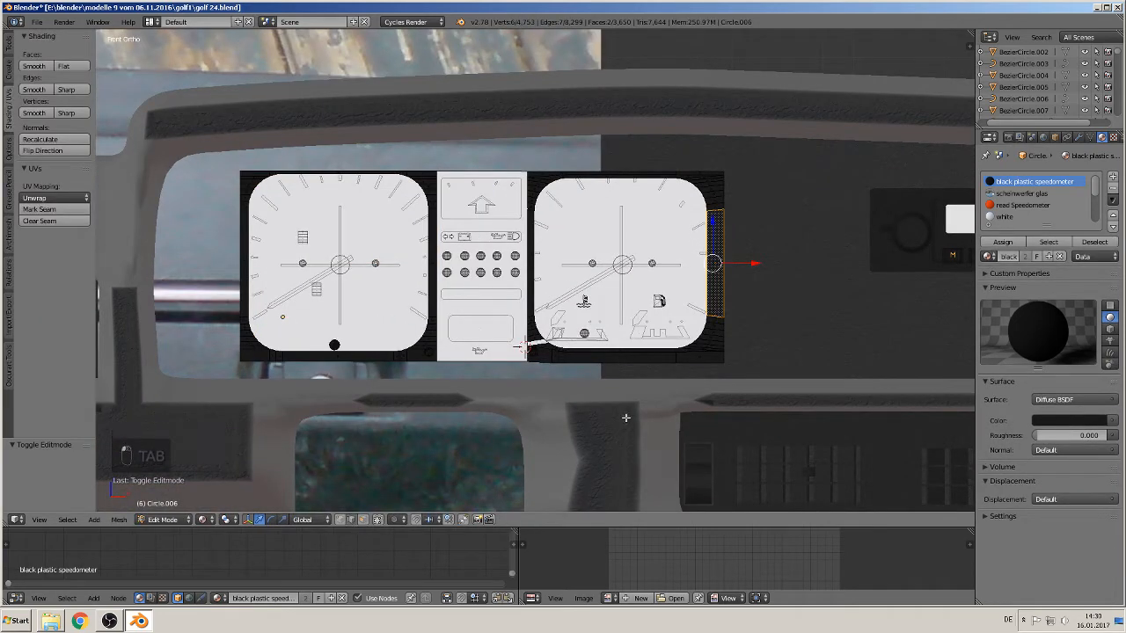
pyautogui.keyDown('alt'); pyautogui.rightClick(724, 220); pyautogui.keyUp('alt')
pyautogui.scroll(2, 707, 230)
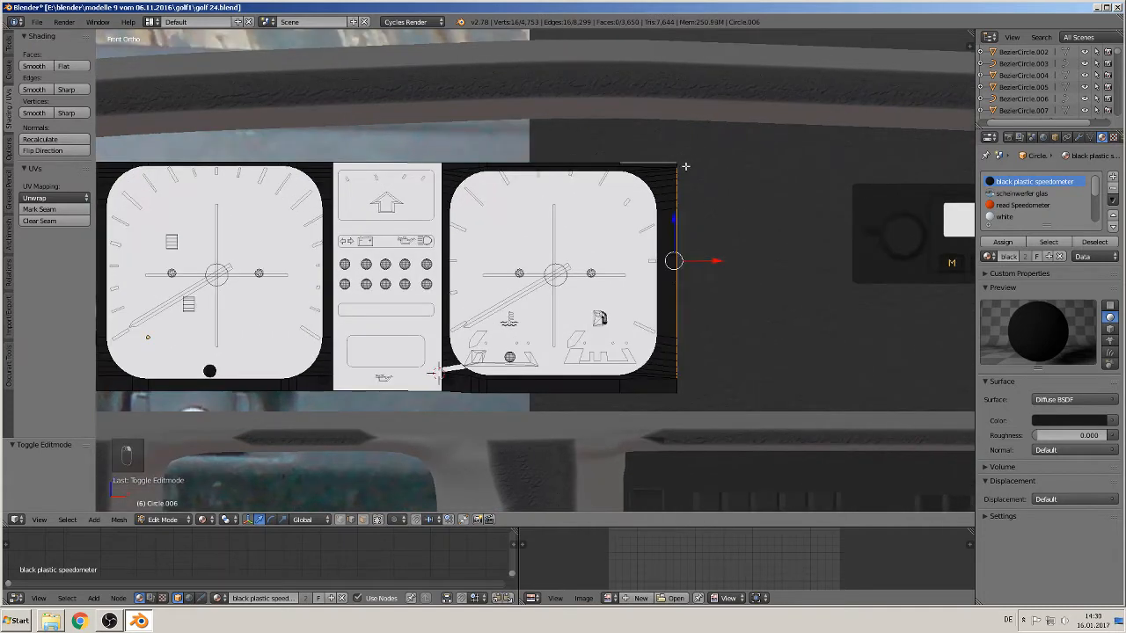
pyautogui.keyDown('shift'); pyautogui.rightClick(679, 162); pyautogui.keyUp('shift')
pyautogui.keyDown('shift'); pyautogui.rightClick(680, 389); pyautogui.keyUp('shift')
pyautogui.keyDown('shift'); pyautogui.moveTo(774, 378); pyautogui.dragTo(557, 357, button='middle'); pyautogui.keyUp('shift')
pyautogui.scroll(-2, 557, 357)
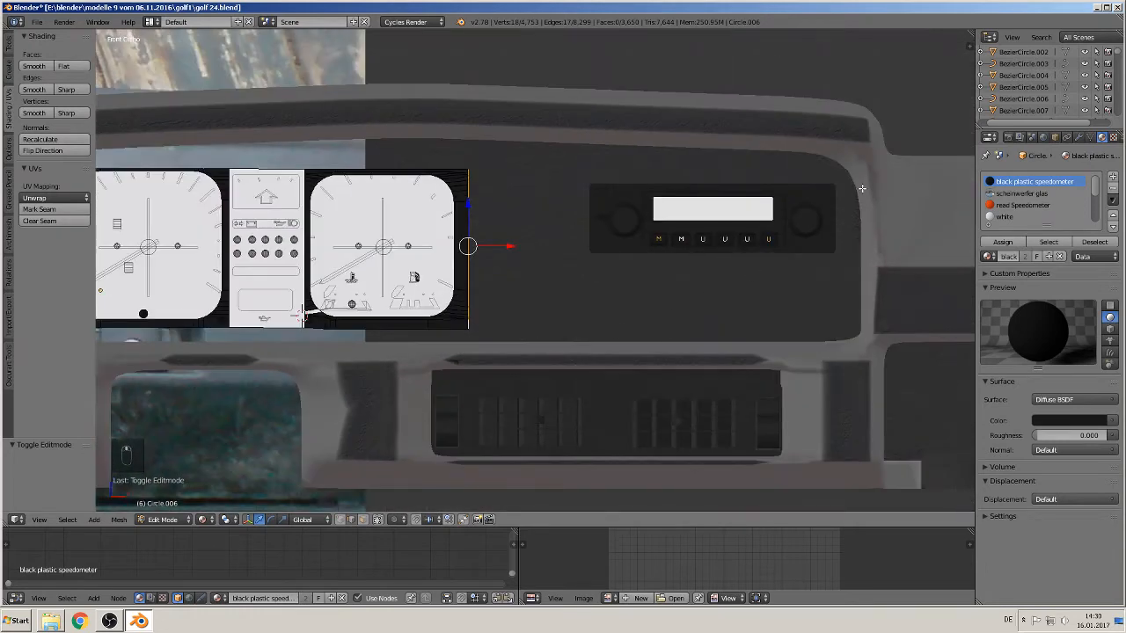
pyautogui.press('e')
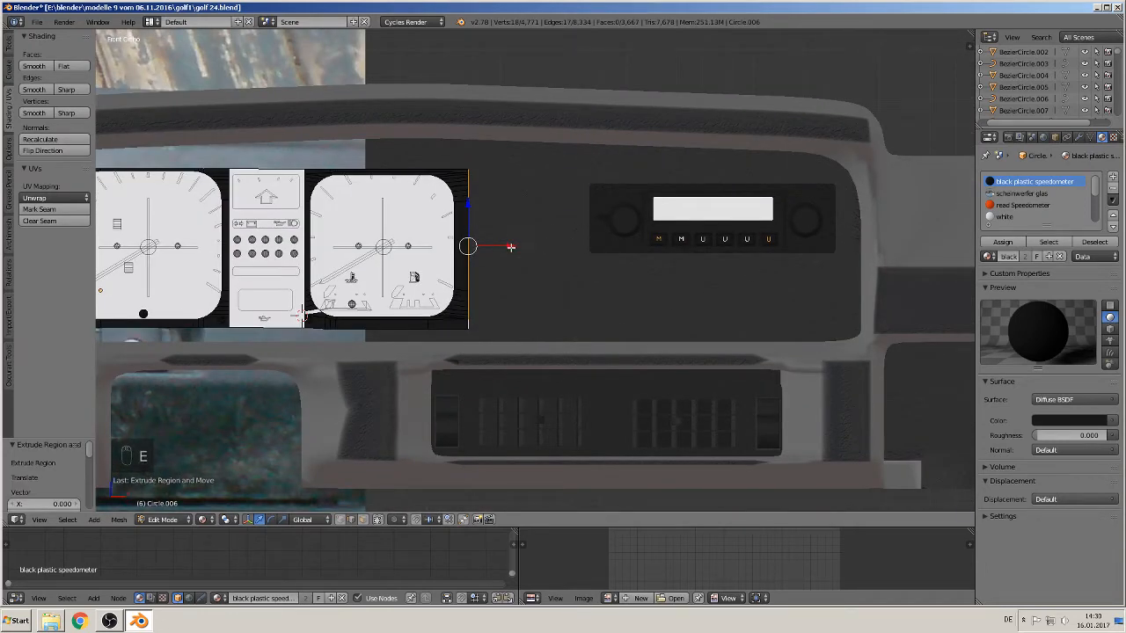
pyautogui.click(905, 256)
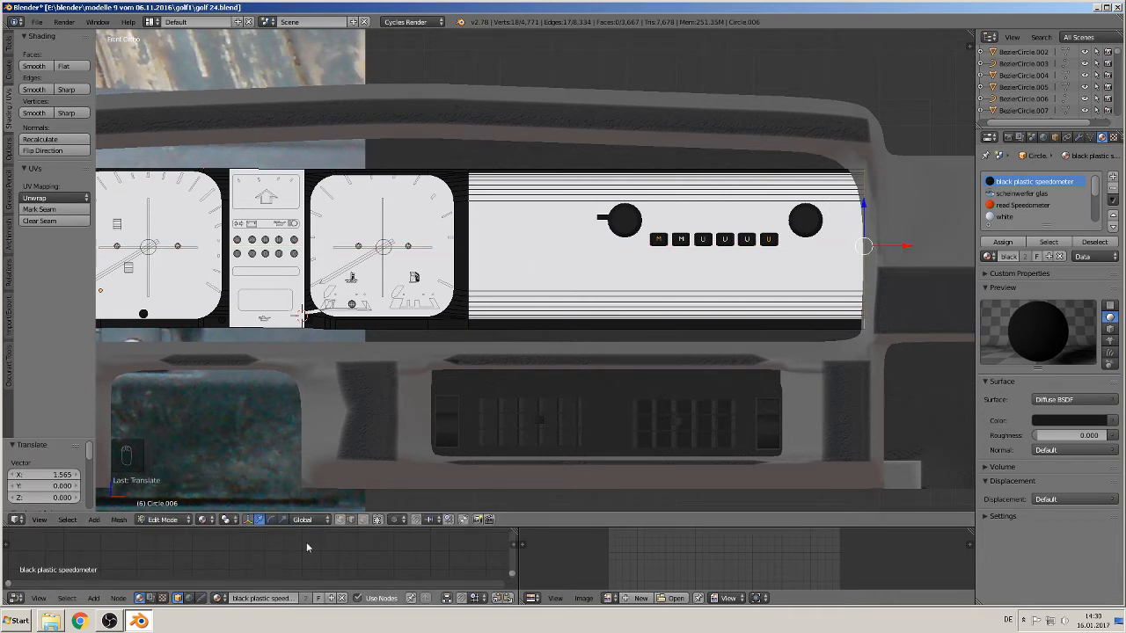
# Step: Assign the black plastic speedometer material to the whole extruded panel section around the radio and leave Edit Mode
pyautogui.press('a')
pyautogui.hotkey('ctrl', 'r')
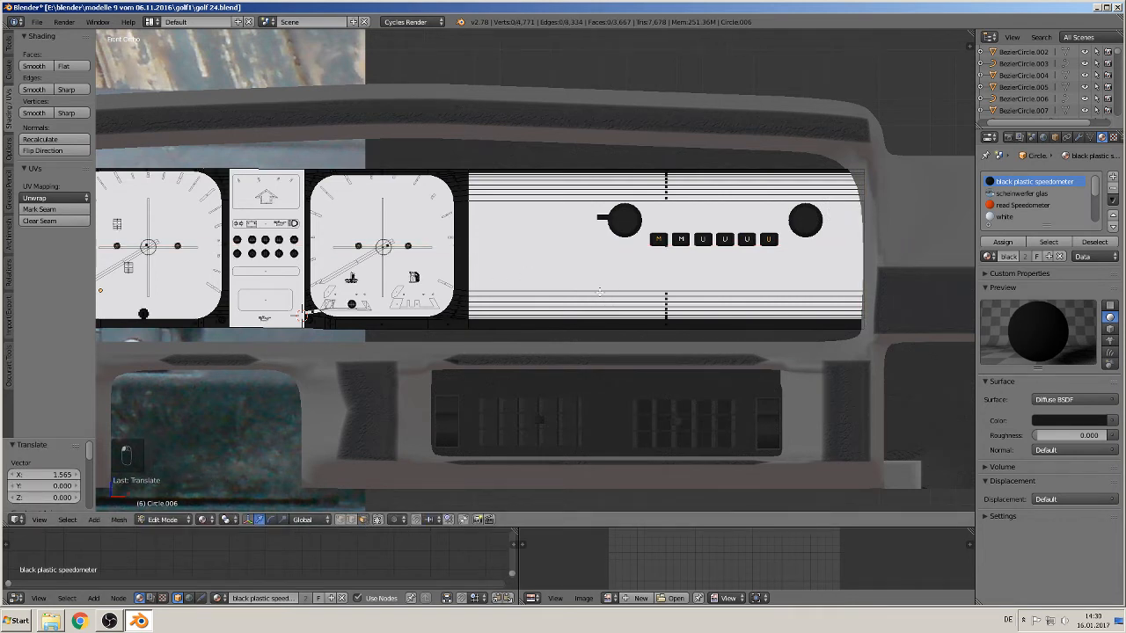
pyautogui.press('l')
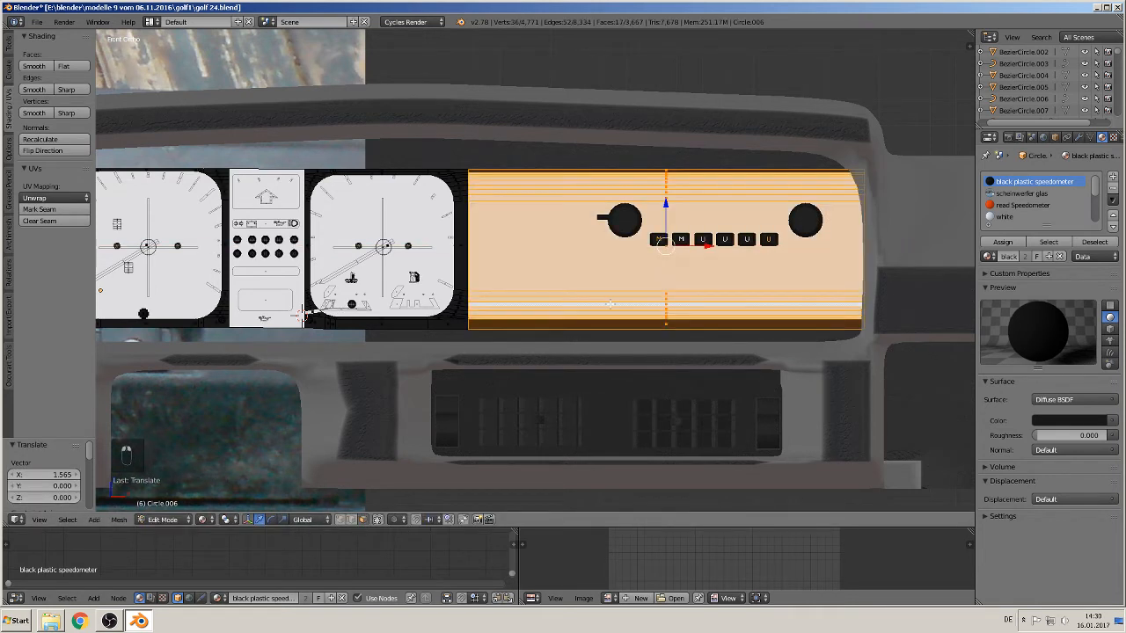
pyautogui.click(1008, 241)
pyautogui.keyDown('shift'); pyautogui.moveTo(554, 291); pyautogui.dragTo(691, 266, button='middle'); pyautogui.keyUp('shift')
pyautogui.press('Tab')
# Step: Move the radio -0.023 along Y so it sits in front of the black panel
pyautogui.moveTo(476, 312); pyautogui.dragTo(544, 275, button='middle')
pyautogui.scroll(4, 750, 281)
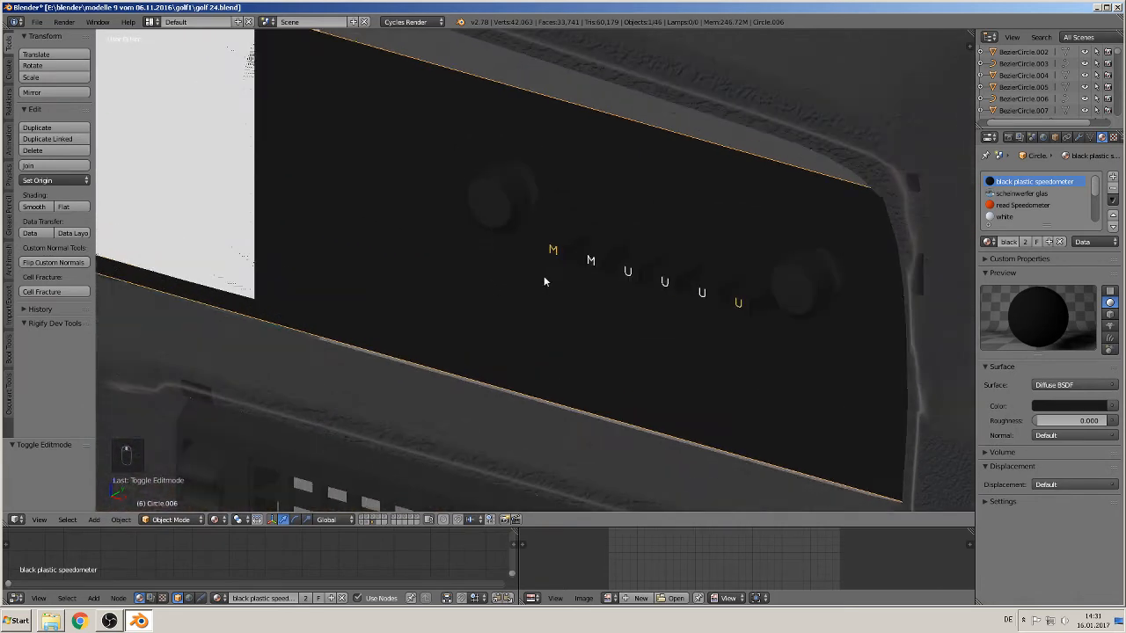
pyautogui.click(489, 189)
pyautogui.moveTo(481, 316); pyautogui.dragTo(431, 328, button='middle')
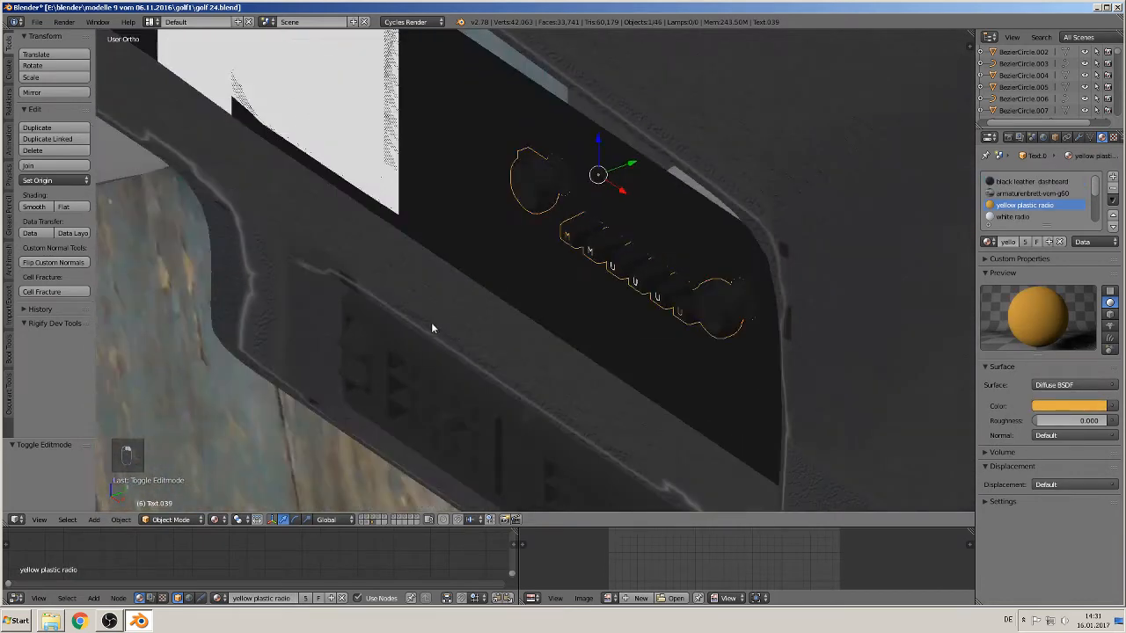
pyautogui.moveTo(636, 164)
pyautogui.mouseDown()
pyautogui.moveTo(611, 173)
pyautogui.moveTo(629, 177)
pyautogui.mouseUp()
pyautogui.press('shift+KP_1')
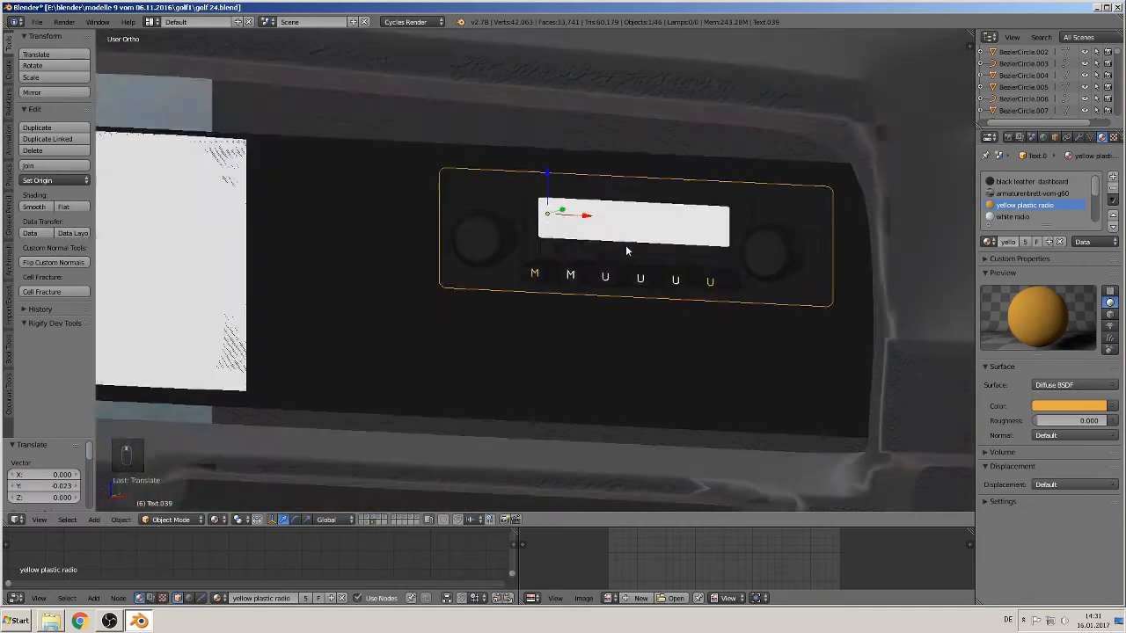
# Step: Preview the radio and its black panel in Rendered viewport shading, and return the shading to Material
pyautogui.click(222, 520)
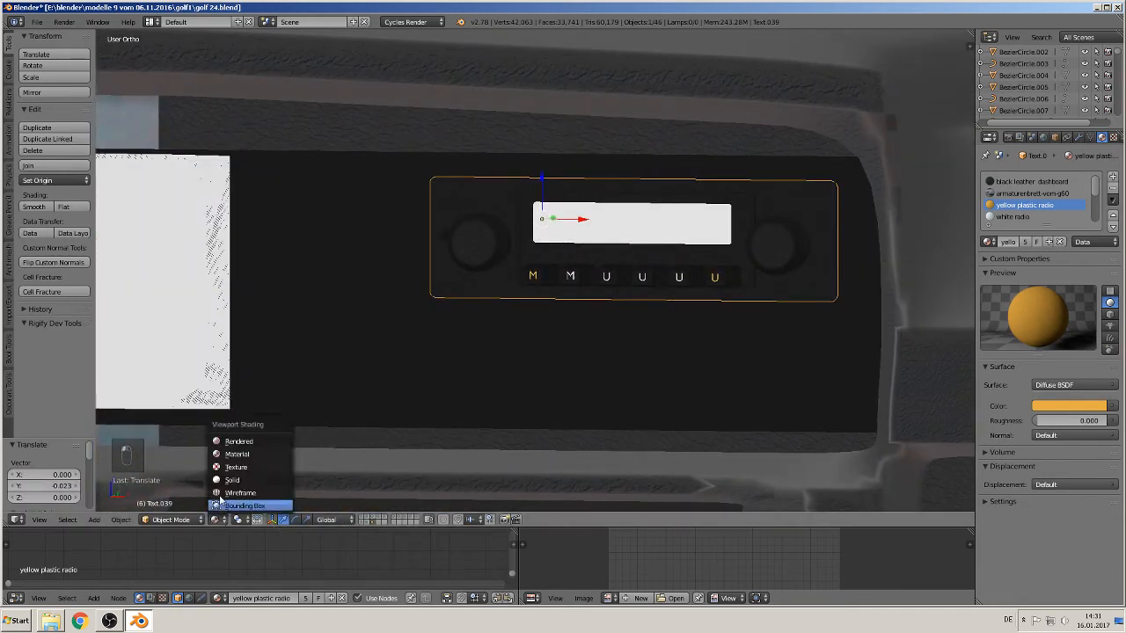
pyautogui.press('Return')
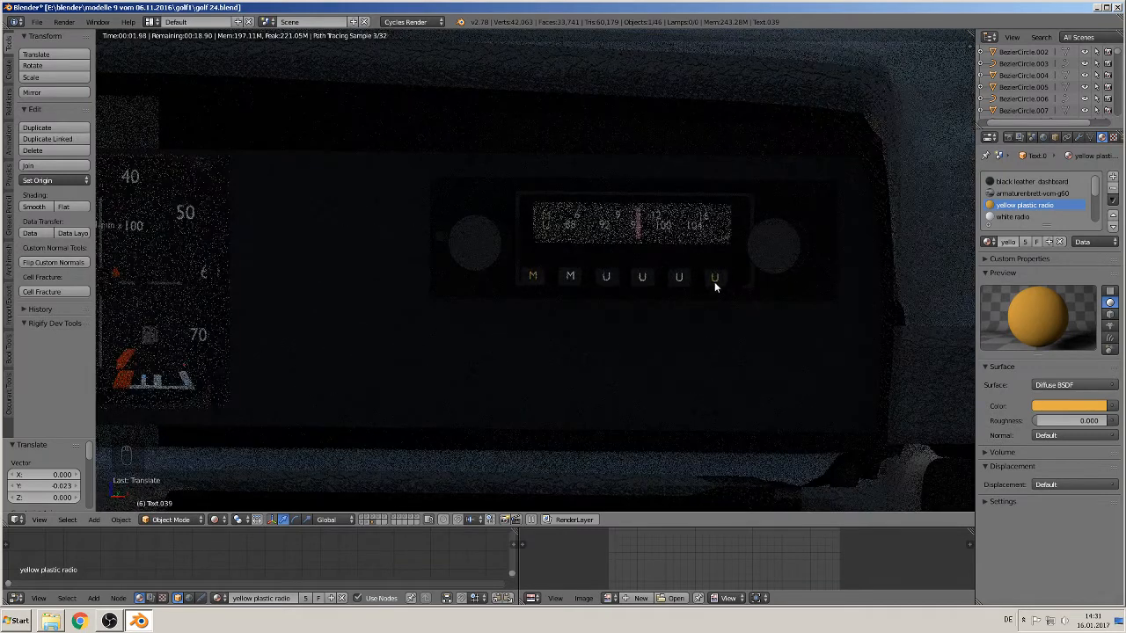
pyautogui.click(220, 520)
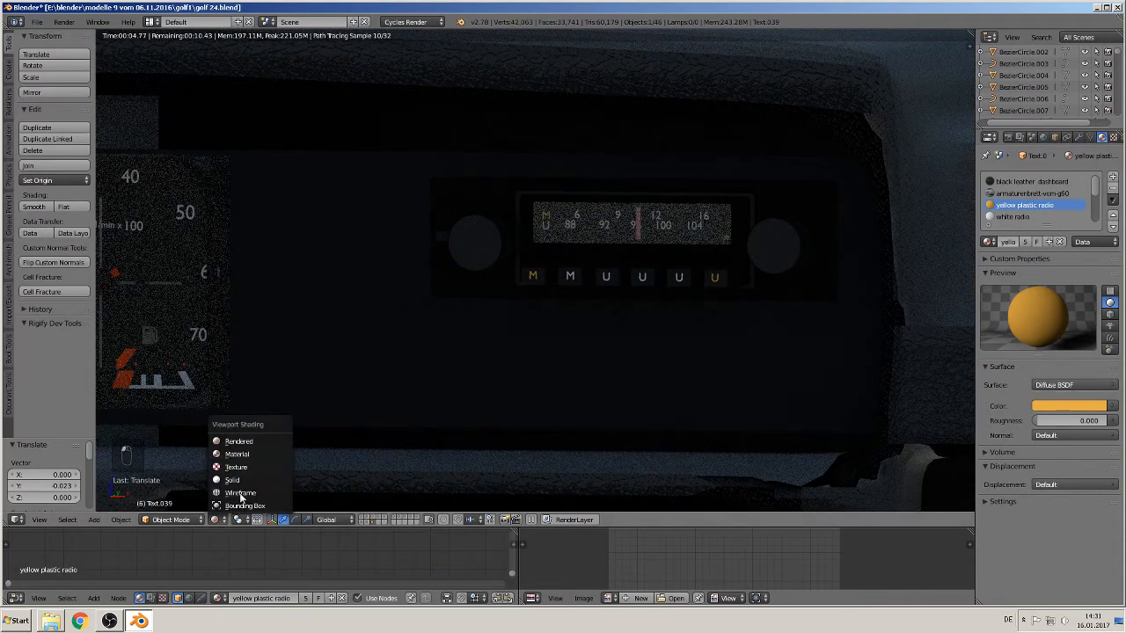
pyautogui.click(233, 453)
# Step: Open the instrument cluster mesh in Edit Mode with nothing selected
pyautogui.scroll(-3, 413, 282)
pyautogui.keyDown('shift'); pyautogui.moveTo(413, 278); pyautogui.dragTo(677, 277, button='middle'); pyautogui.keyUp('shift')
pyautogui.moveTo(533, 289); pyautogui.dragTo(571, 303, button='middle')
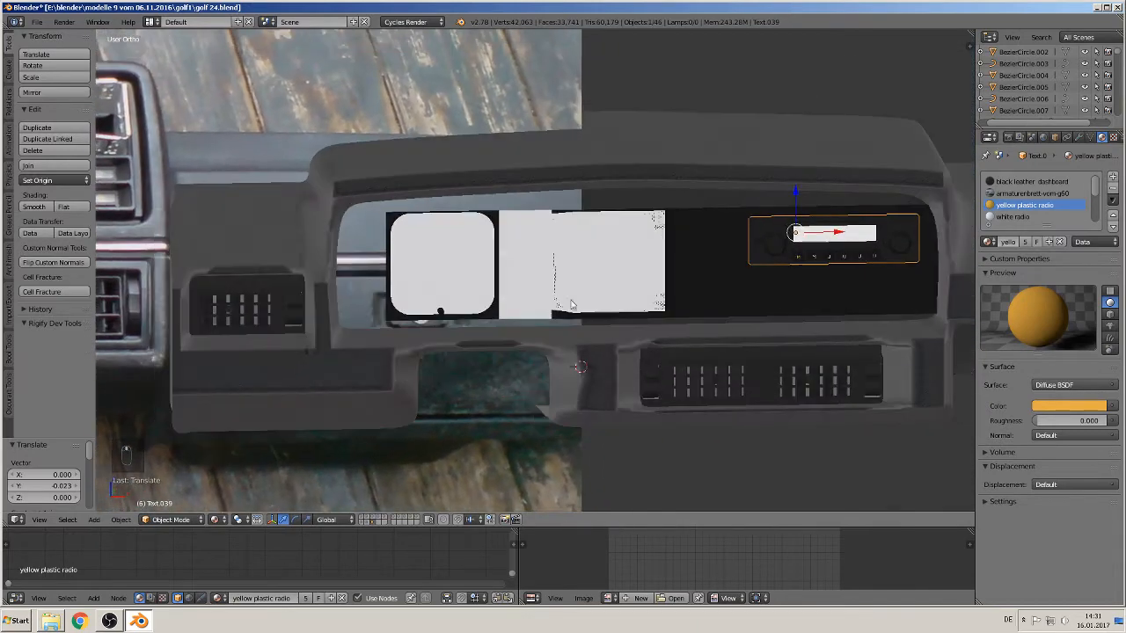
pyautogui.press('Tab')
pyautogui.press('Tab')
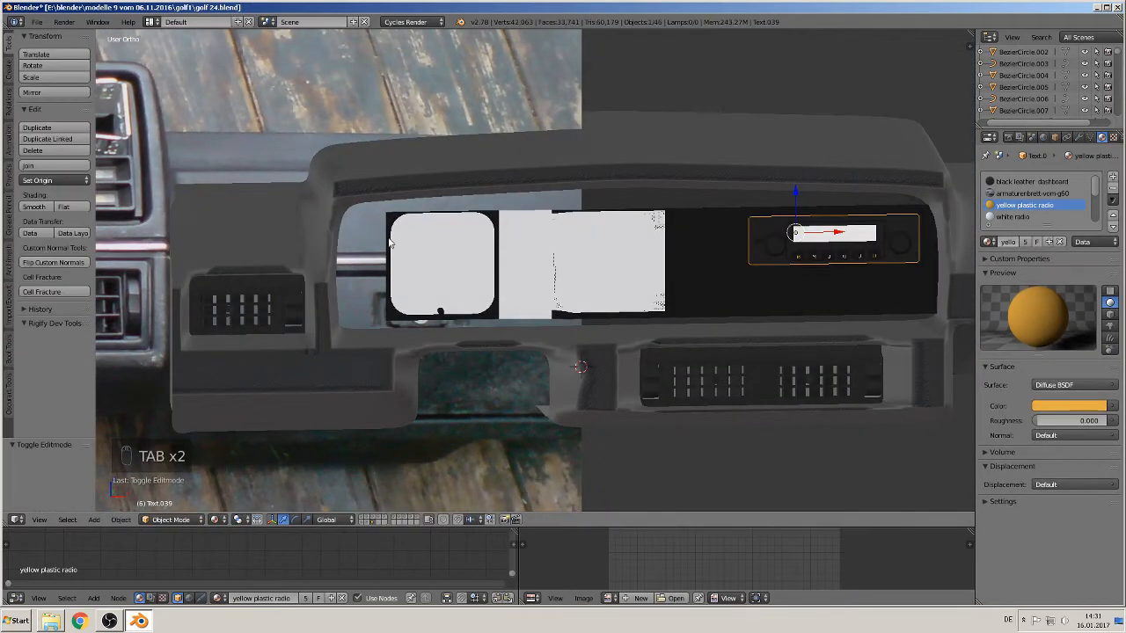
pyautogui.rightClick(393, 234)
pyautogui.press('Tab')
pyautogui.scroll(3, 568, 201)
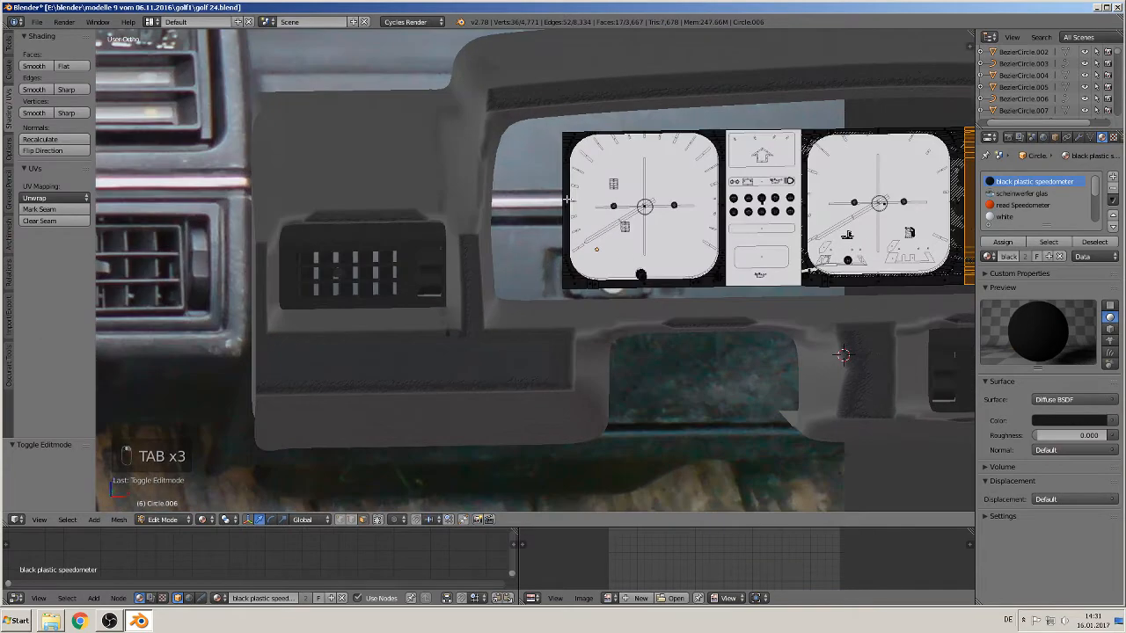
pyautogui.press('a')
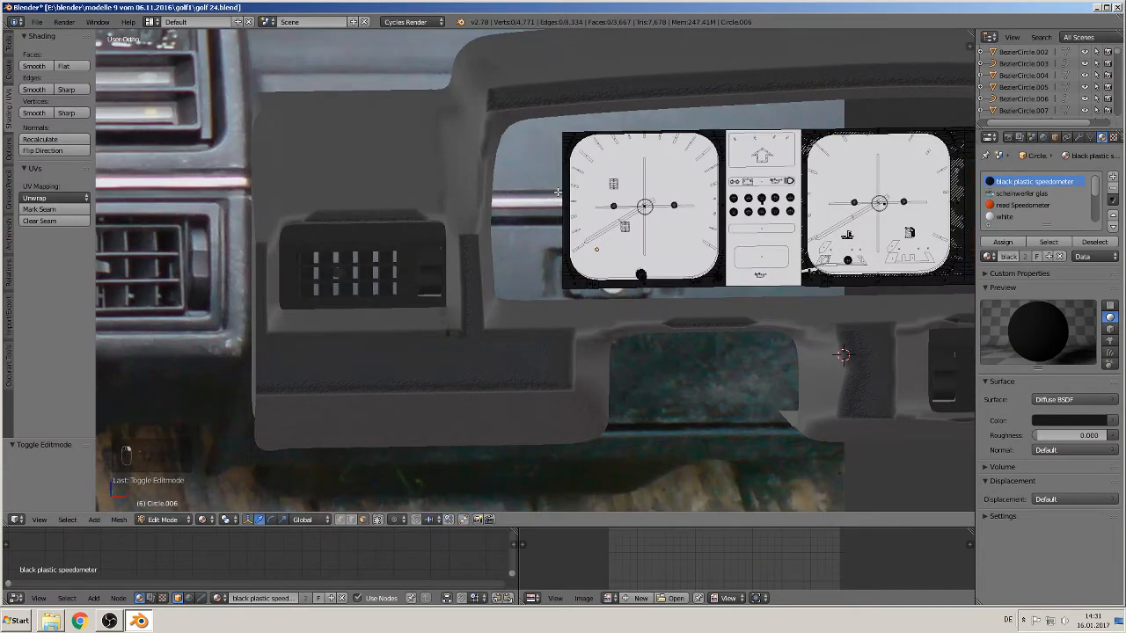
# Step: Extrude the speedometer frame's outer side edge about 0.307 along negative X, behind the dashboard surround, and leave Edit Mode
pyautogui.scroll(3, 507, 317)
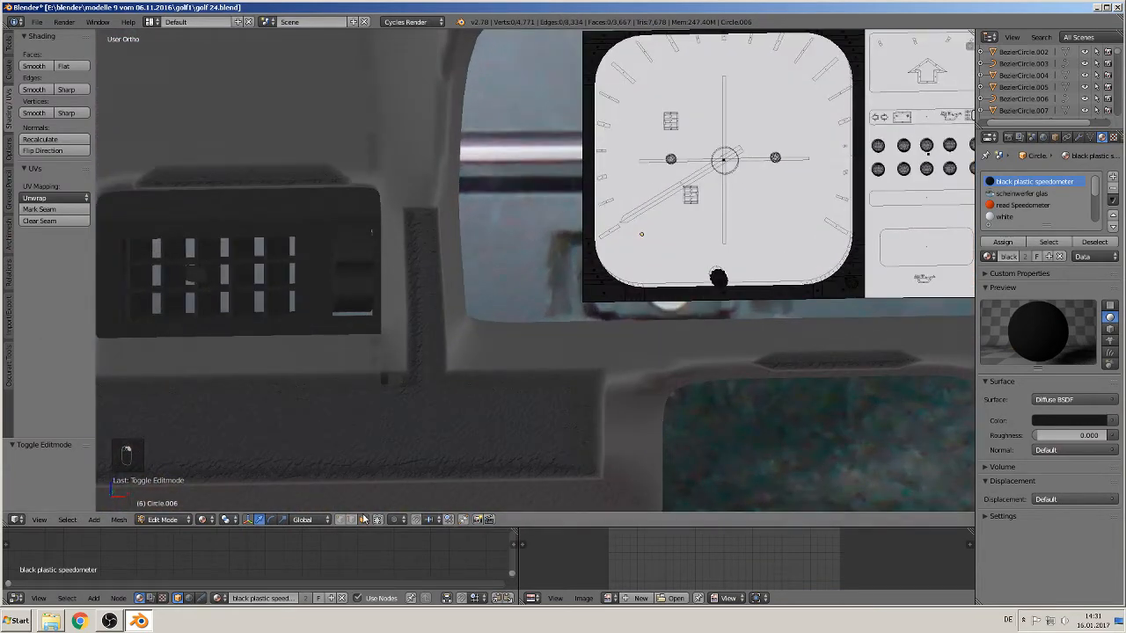
pyautogui.keyDown('alt'); pyautogui.rightClick(575, 163); pyautogui.keyUp('alt')
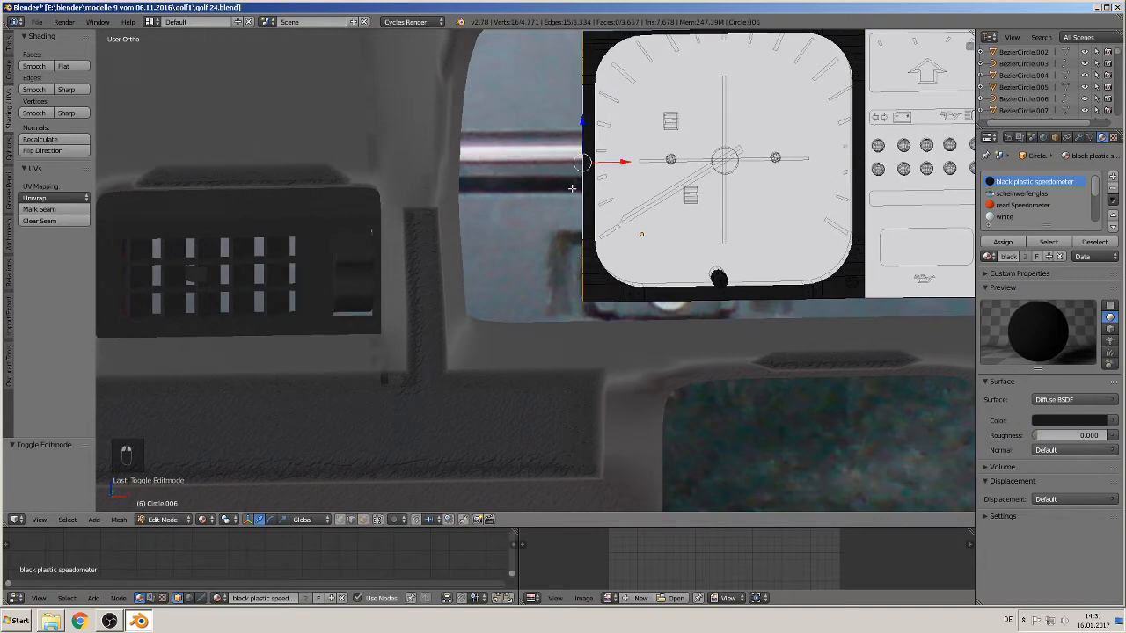
pyautogui.keyDown('shift'); pyautogui.moveTo(572, 188); pyautogui.dragTo(518, 300, button='middle'); pyautogui.keyUp('shift')
pyautogui.press('e')
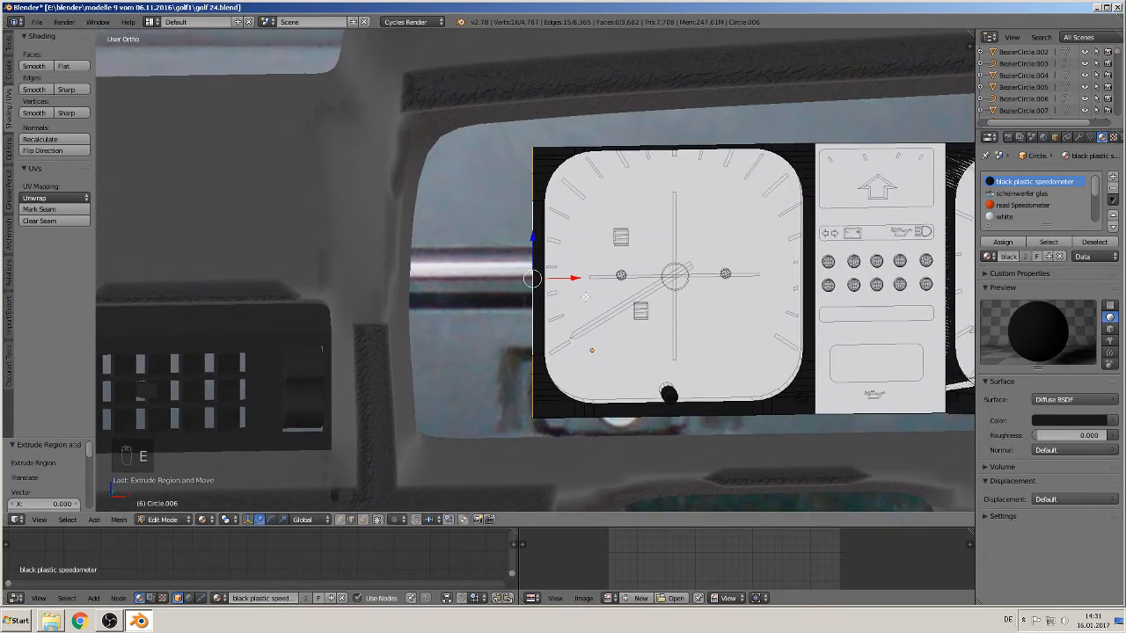
pyautogui.press('g')
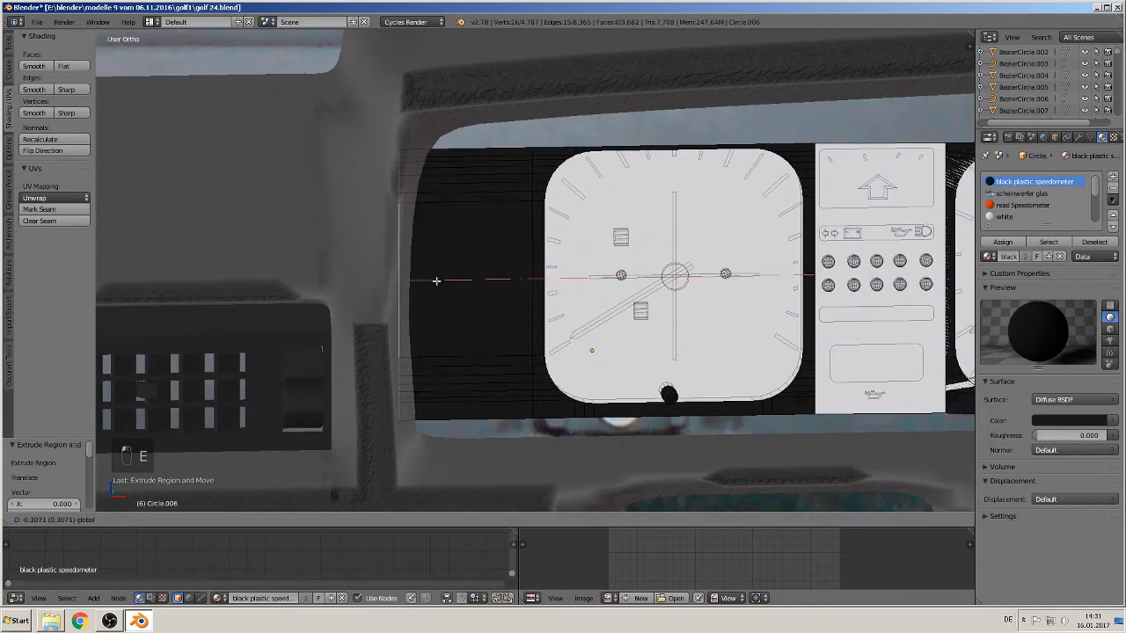
pyautogui.click(435, 278)
pyautogui.moveTo(436, 278); pyautogui.dragTo(407, 272, button='middle')
pyautogui.press('Tab')
pyautogui.scroll(-3, 434, 264)
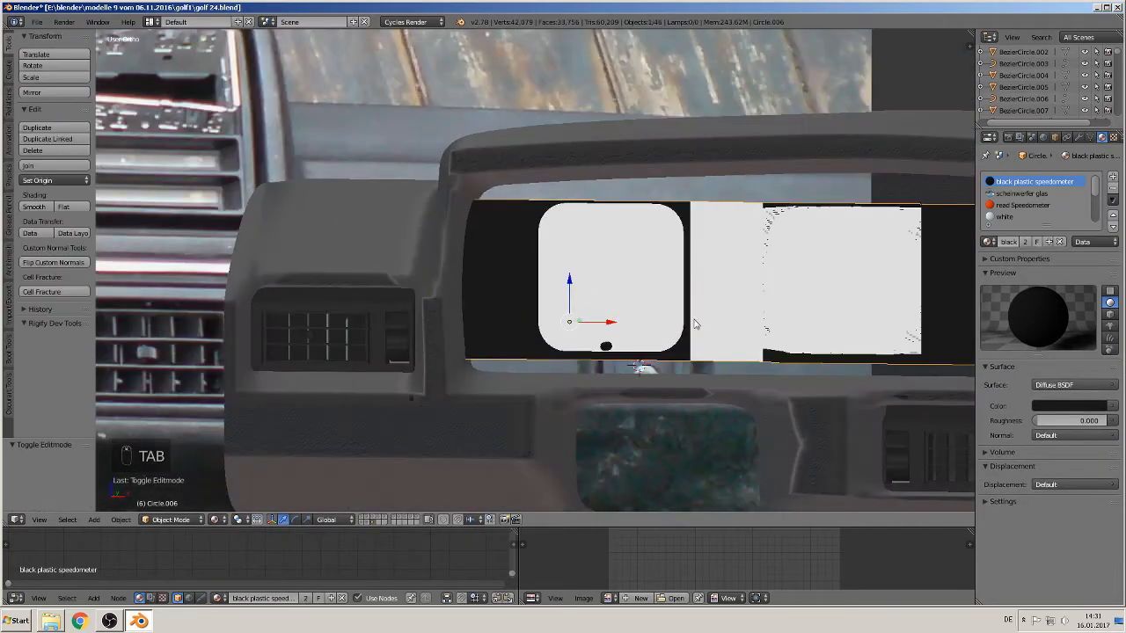
# Step: Extrude the cluster panel's entire lower edge, without the side edge's vertices, and move it -0.095 along Z
pyautogui.keyDown('shift'); pyautogui.moveTo(738, 334); pyautogui.dragTo(343, 226, button='middle'); pyautogui.keyUp('shift')
pyautogui.keyDown('shift'); pyautogui.moveTo(391, 262); pyautogui.dragTo(405, 257, button='middle'); pyautogui.keyUp('shift')
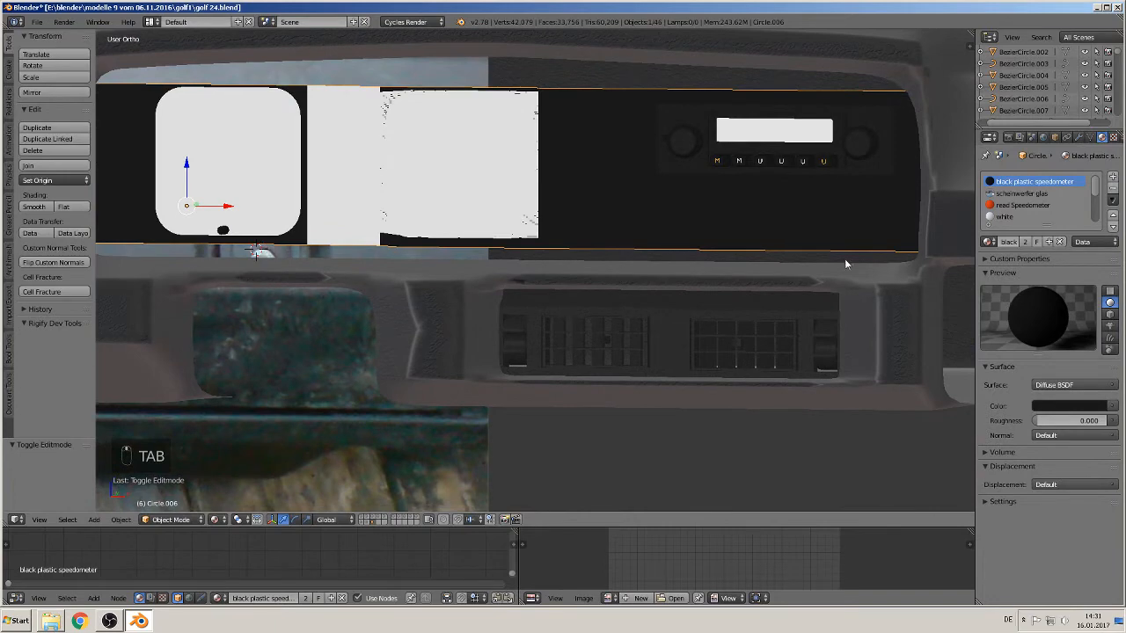
pyautogui.press('Tab')
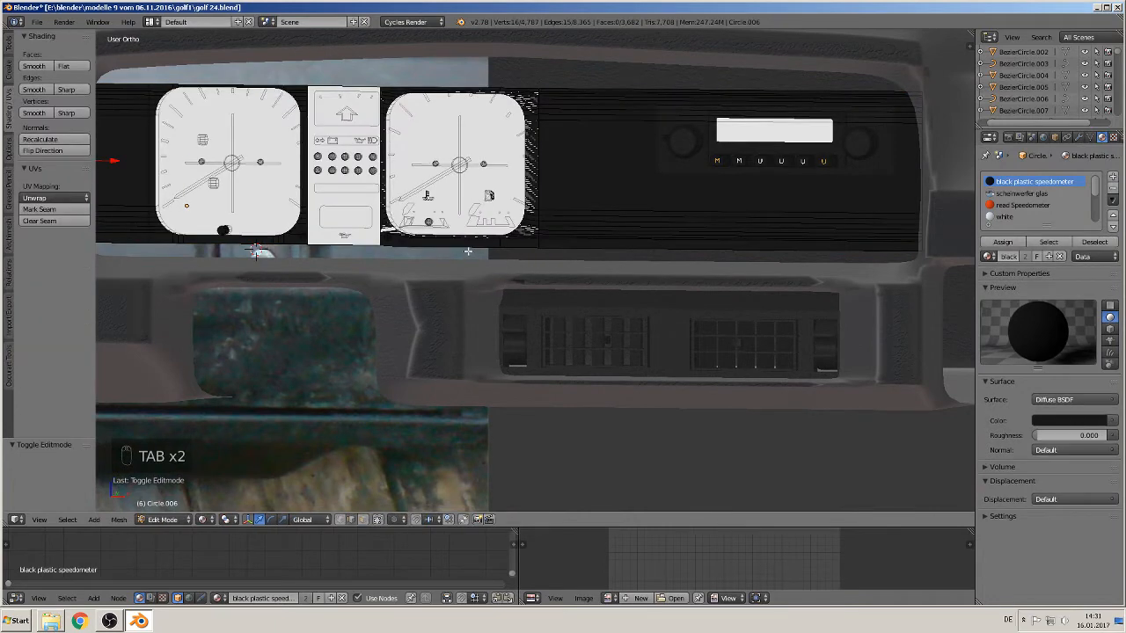
pyautogui.scroll(-1, 468, 254)
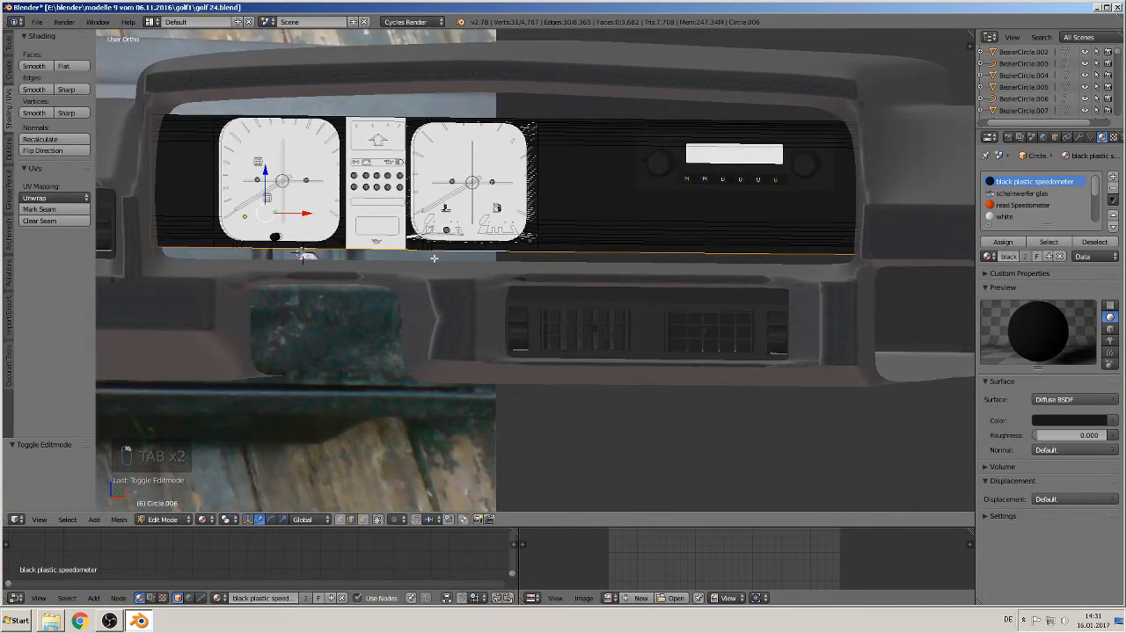
pyautogui.press('c')
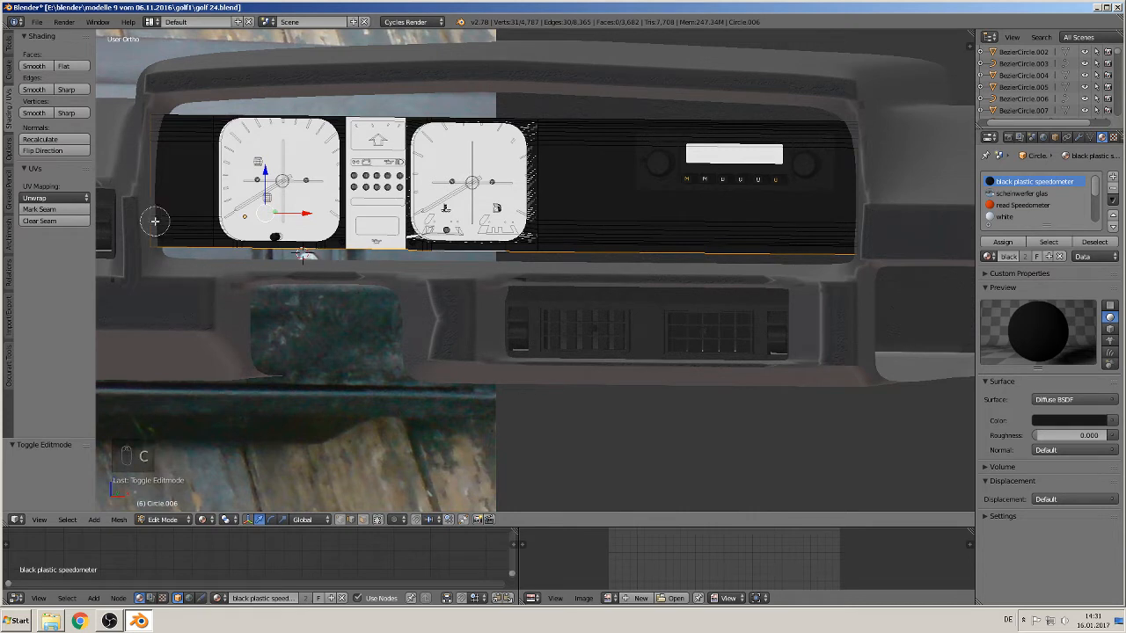
pyautogui.middleClick(150, 220)
pyautogui.middleClick(151, 220)
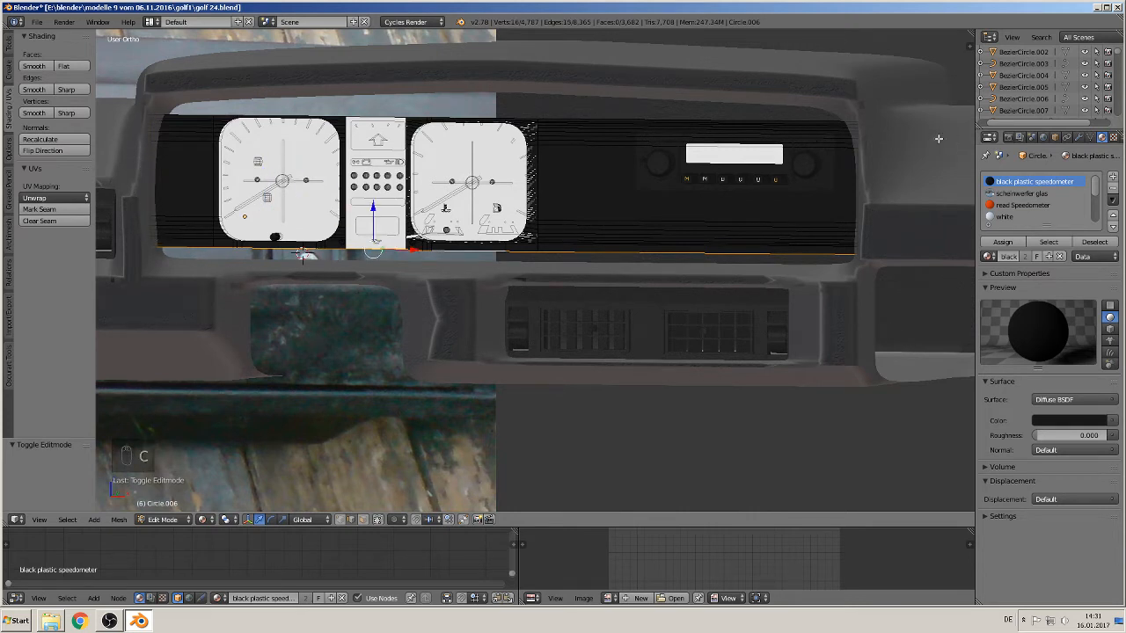
pyautogui.press('e')
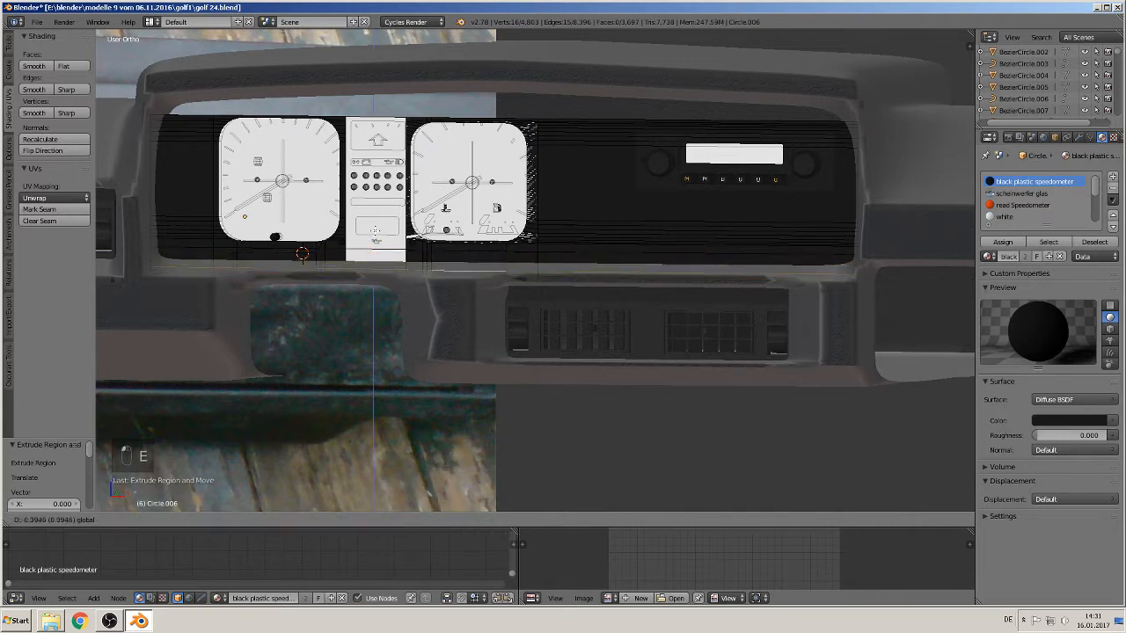
pyautogui.click(374, 230)
# Step: Extrude the cluster panel's upper edge about 0.161 up along Z behind the dashboard surround and leave Edit Mode
pyautogui.keyDown('alt'); pyautogui.rightClick(537, 117); pyautogui.keyUp('alt')
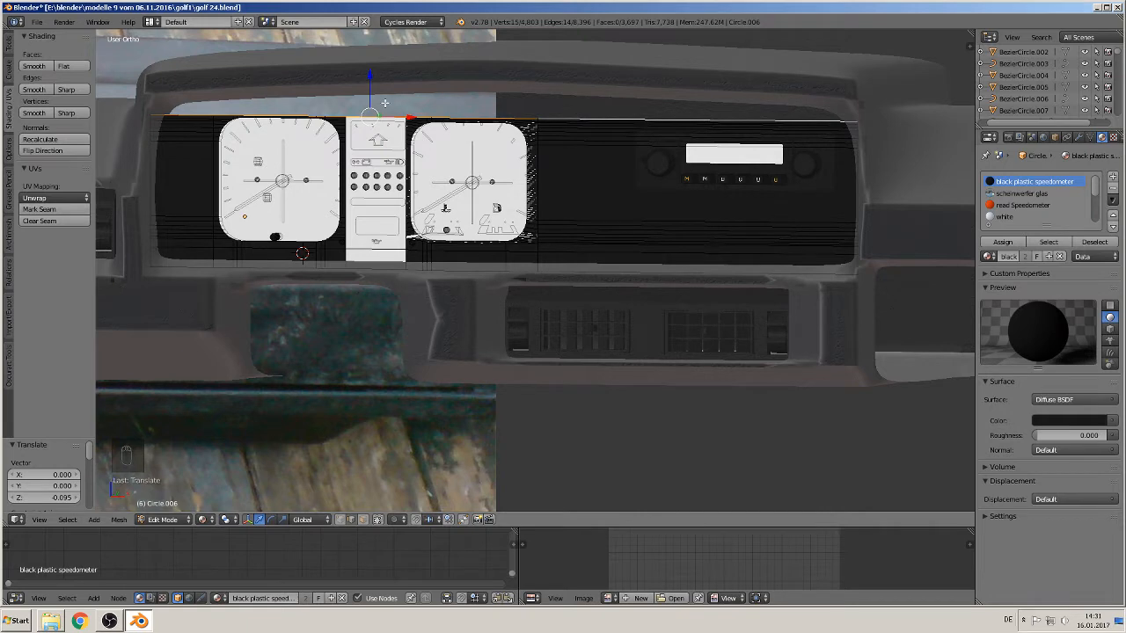
pyautogui.press('e')
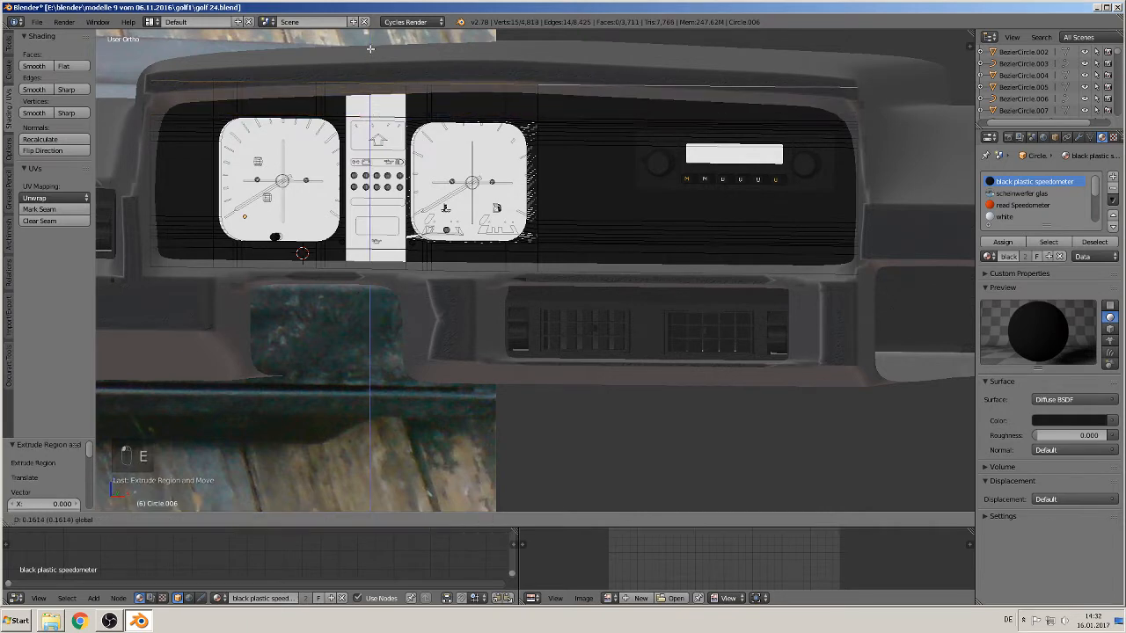
pyautogui.click(370, 49)
pyautogui.press('Tab')
pyautogui.moveTo(376, 71); pyautogui.dragTo(421, 138, button='middle')
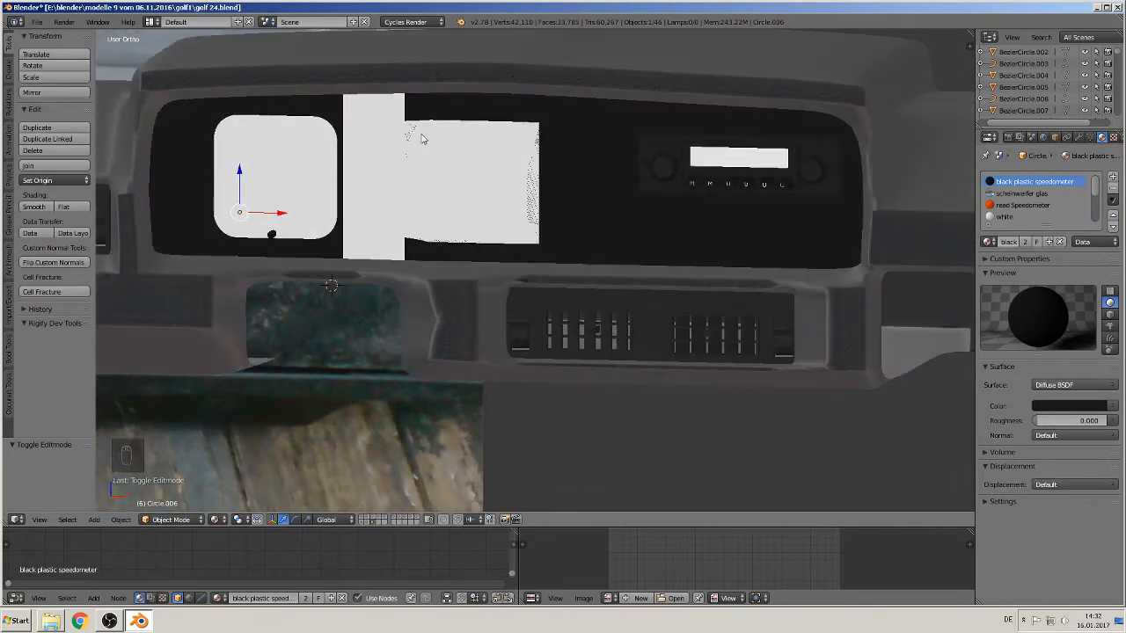
# Step: Deselect all objects in Object Mode and save the Blender file
pyautogui.keyDown('shift'); pyautogui.moveTo(485, 218); pyautogui.dragTo(506, 230, button='middle'); pyautogui.keyUp('shift')
pyautogui.press('Tab')
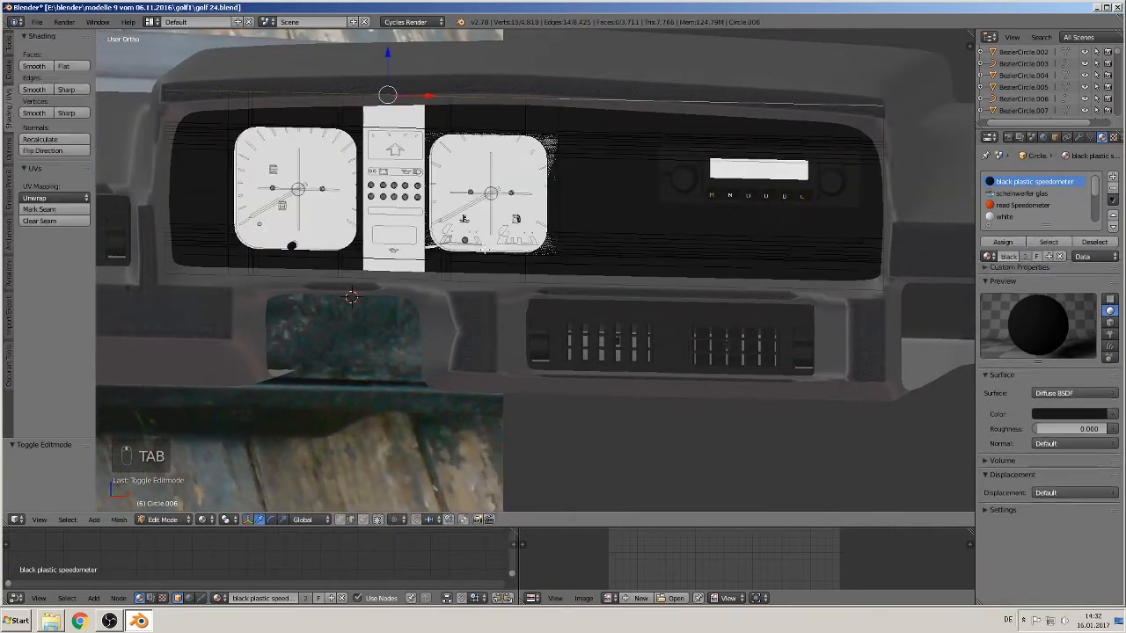
pyautogui.press('Tab')
pyautogui.press('a')
pyautogui.press('a')
pyautogui.press('a')
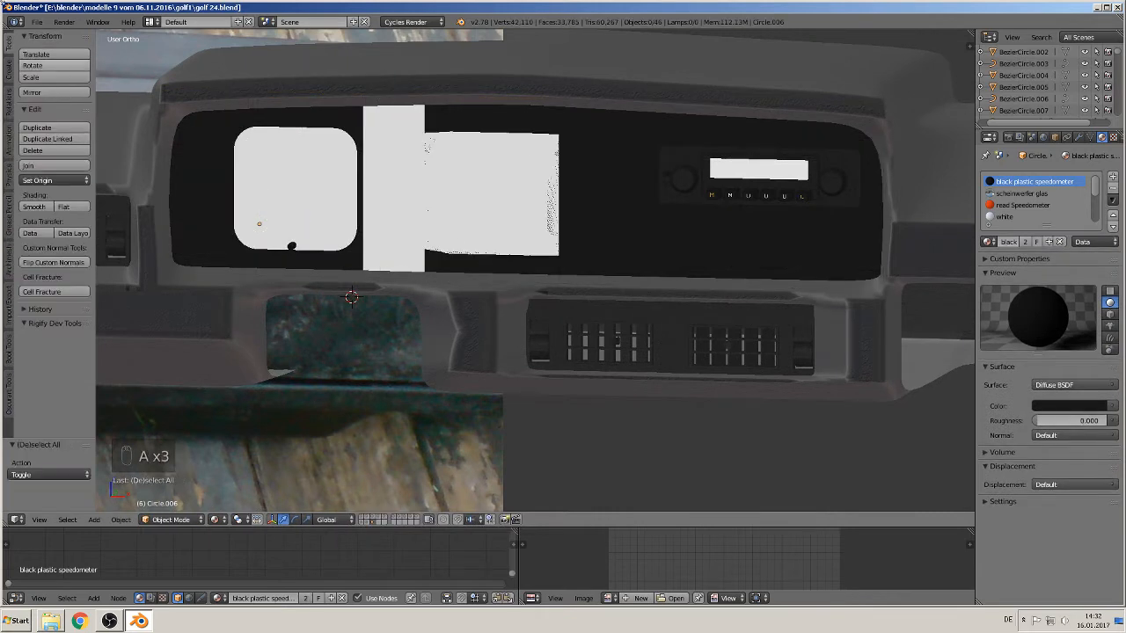
pyautogui.click(36, 22)
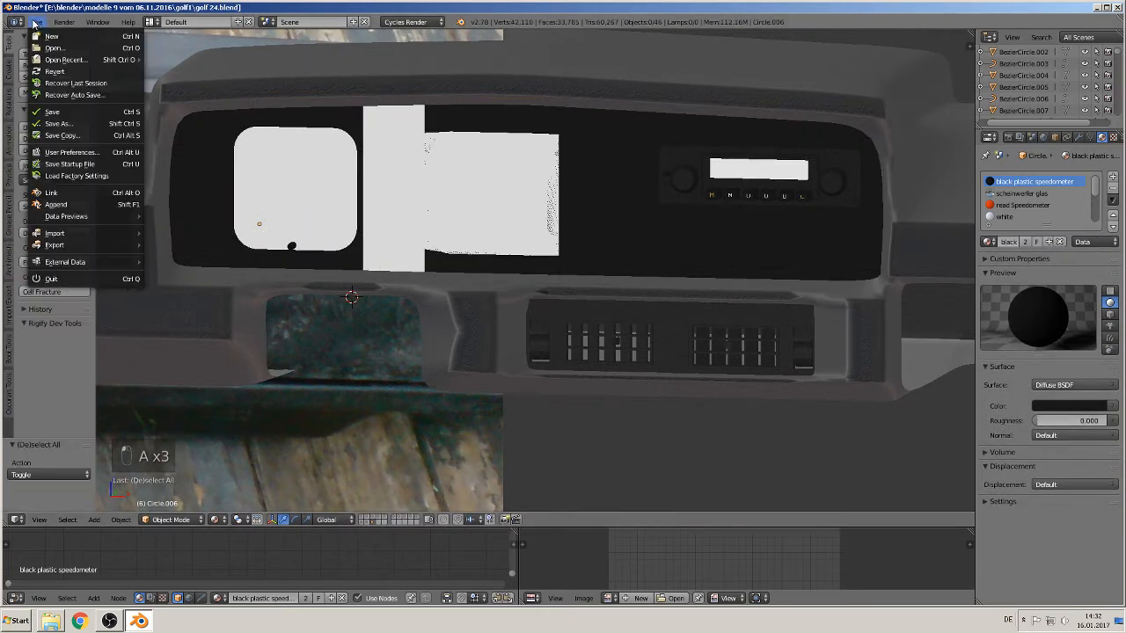
pyautogui.click(60, 113)
# Step: Check the speedometer, centre display and rev counter in Rendered viewport shading, and switch back to Material shading
pyautogui.moveTo(397, 221); pyautogui.dragTo(472, 232, button='middle')
pyautogui.scroll(3, 576, 231)
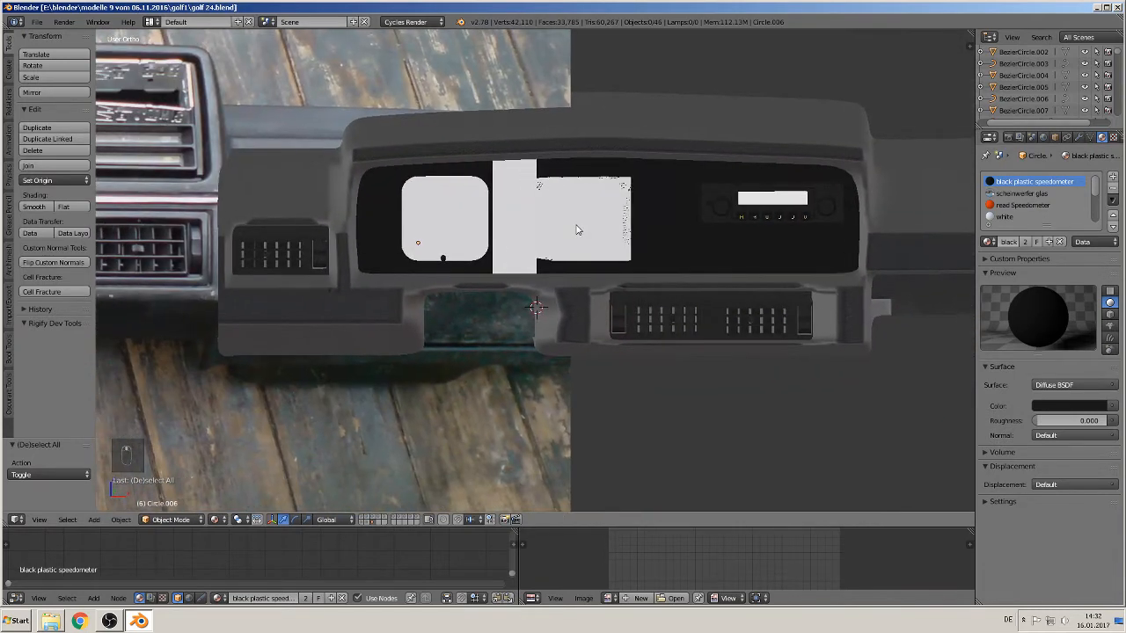
pyautogui.click(216, 520)
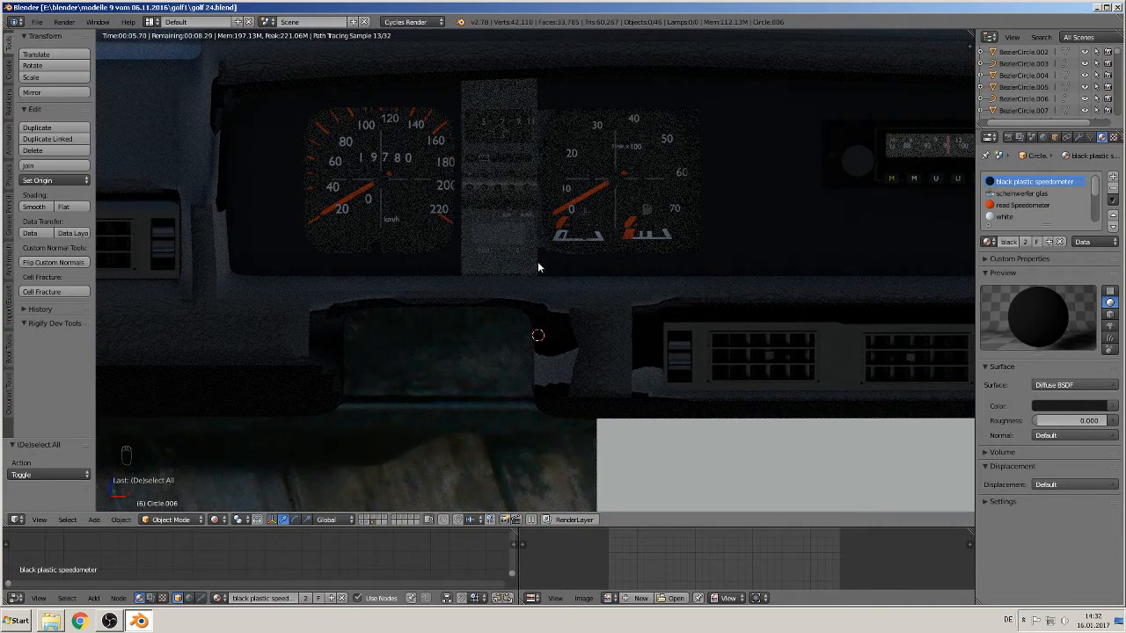
pyautogui.scroll(1, 540, 269)
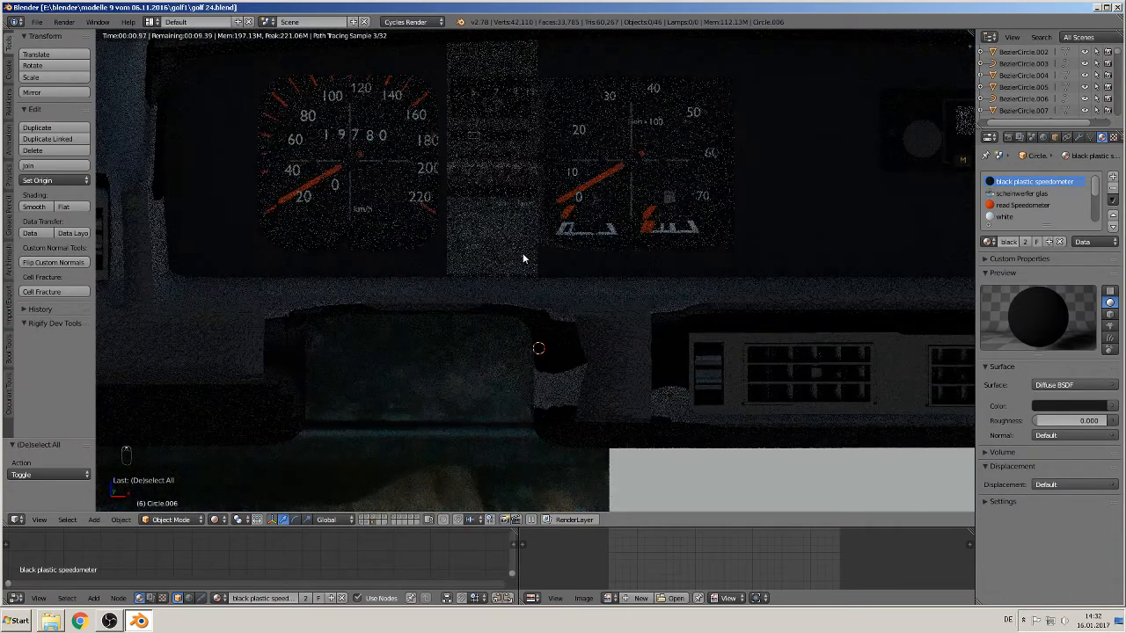
pyautogui.keyDown('shift'); pyautogui.moveTo(523, 257); pyautogui.dragTo(519, 259, button='middle'); pyautogui.keyUp('shift')
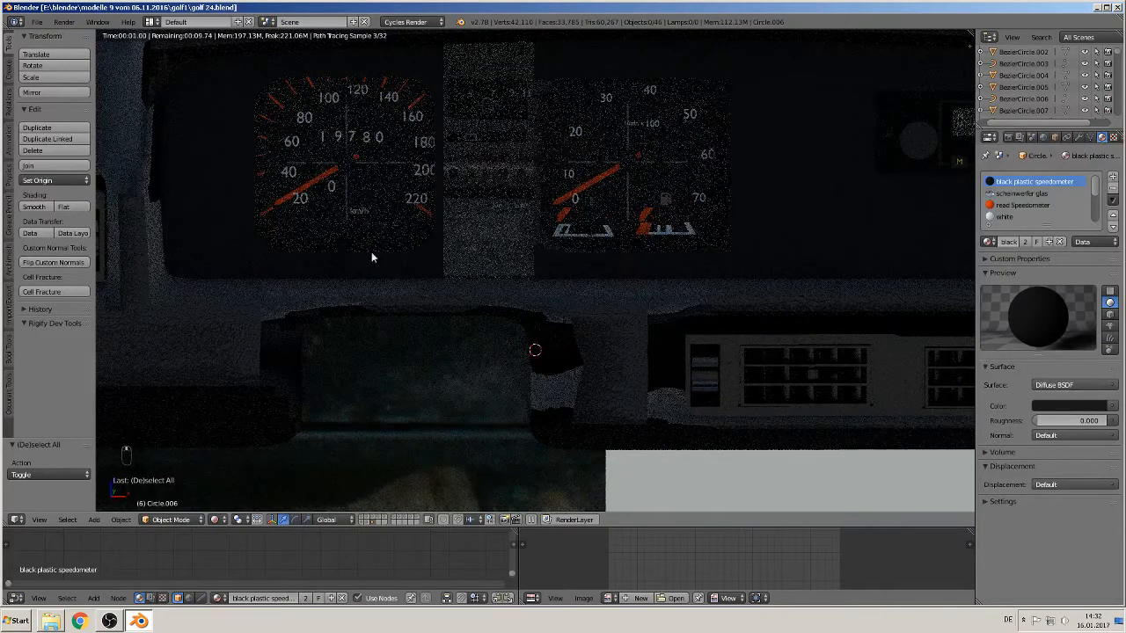
pyautogui.click(215, 519)
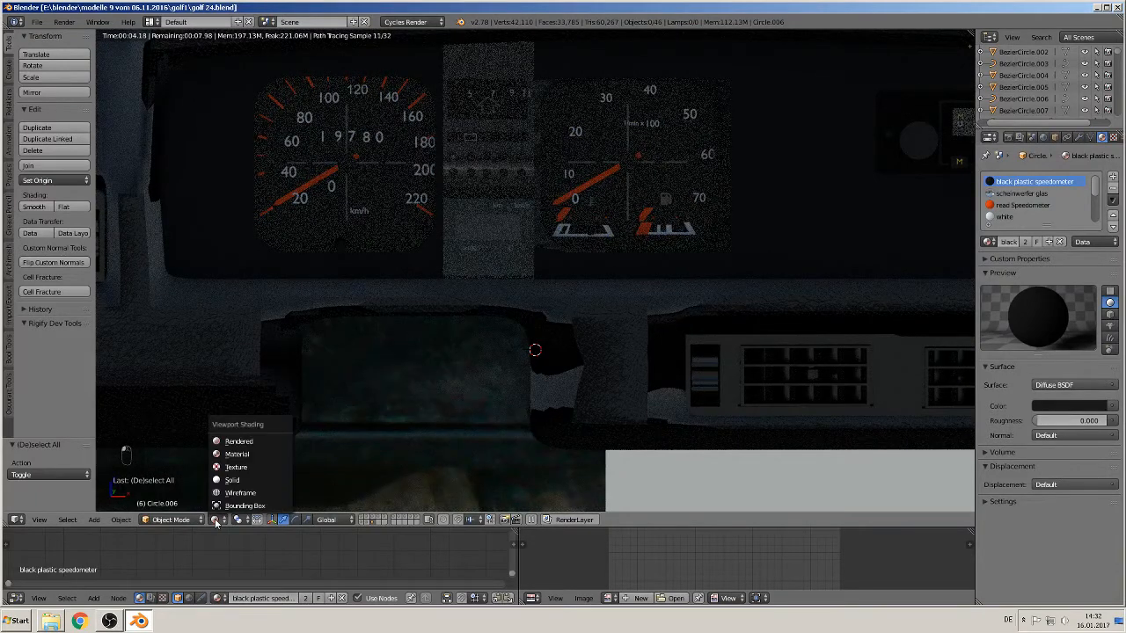
pyautogui.click(232, 454)
pyautogui.scroll(2, 485, 356)
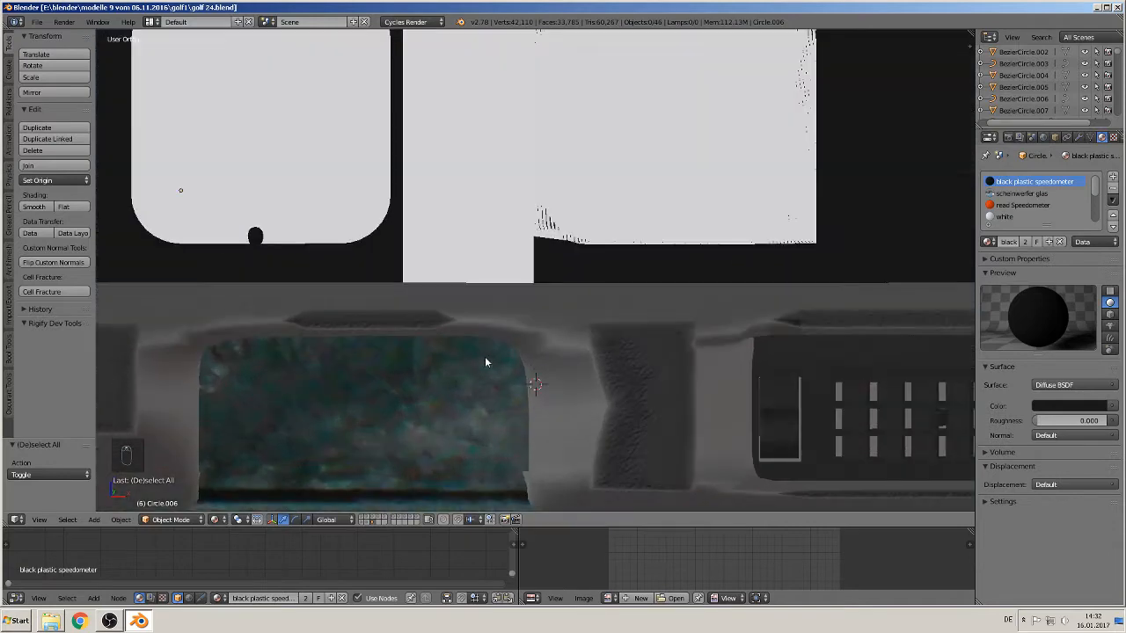
# Step: Select the whole oil-can warning symbol on the centre display in Edit Mode and move it 0.016 up along Z
pyautogui.press('Tab')
pyautogui.scroll(2, 461, 281)
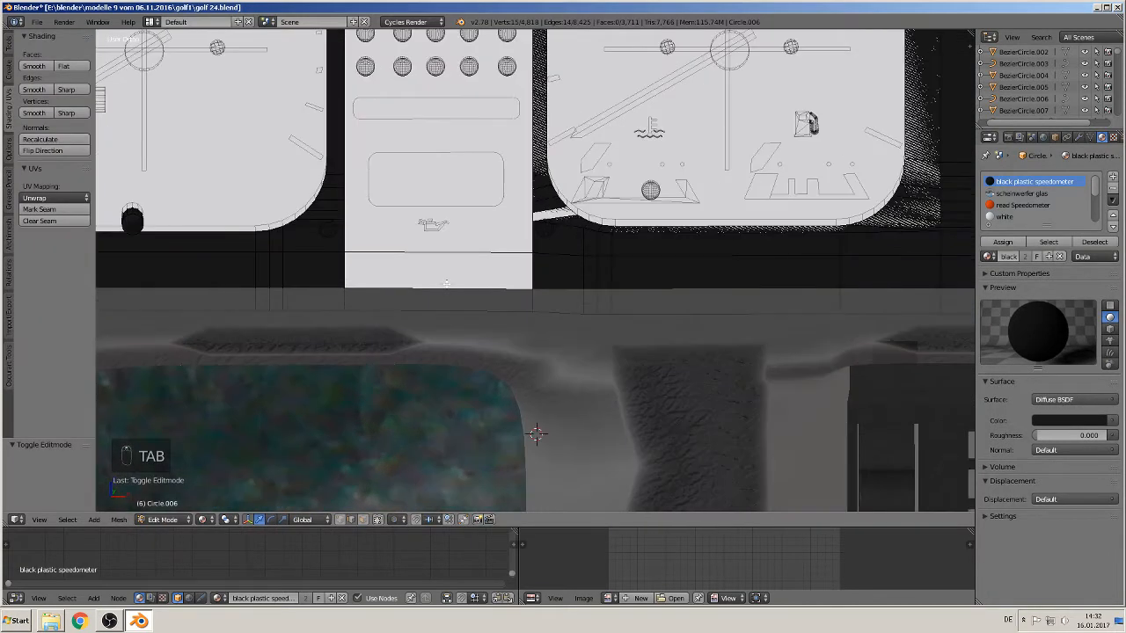
pyautogui.keyDown('shift'); pyautogui.moveTo(461, 282); pyautogui.dragTo(563, 289, button='middle'); pyautogui.keyUp('shift')
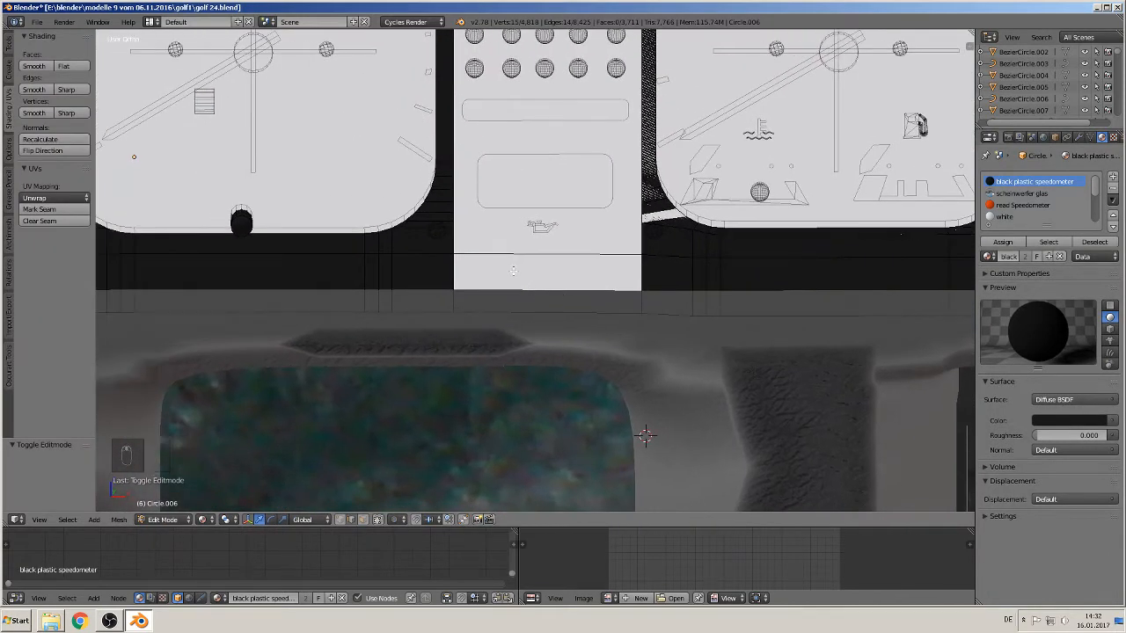
pyautogui.scroll(2, 518, 273)
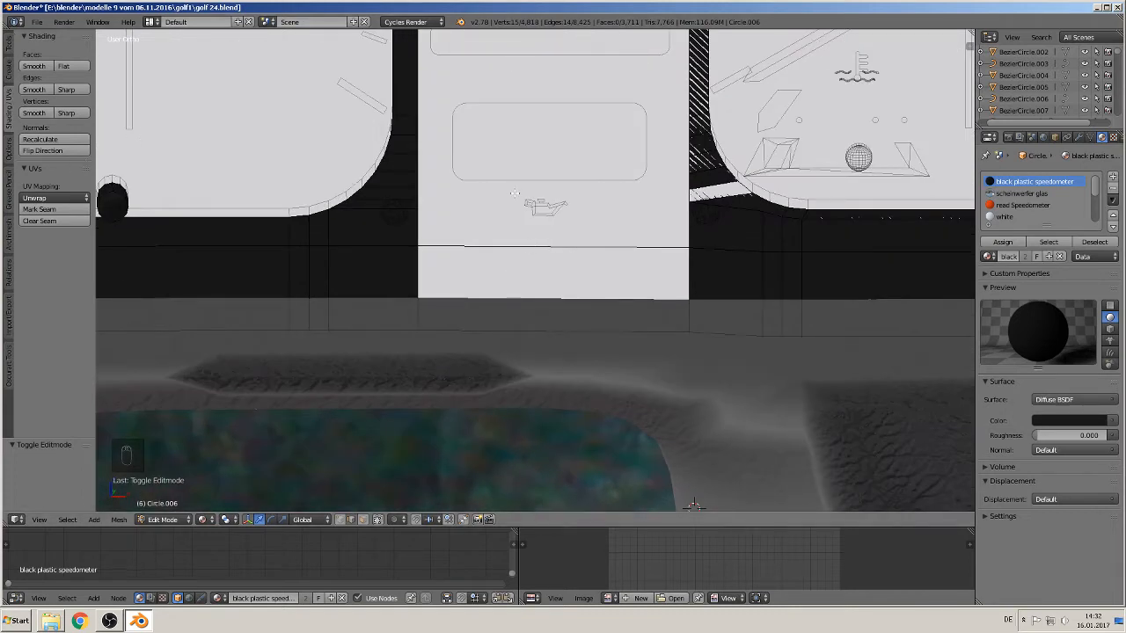
pyautogui.rightClick(541, 202)
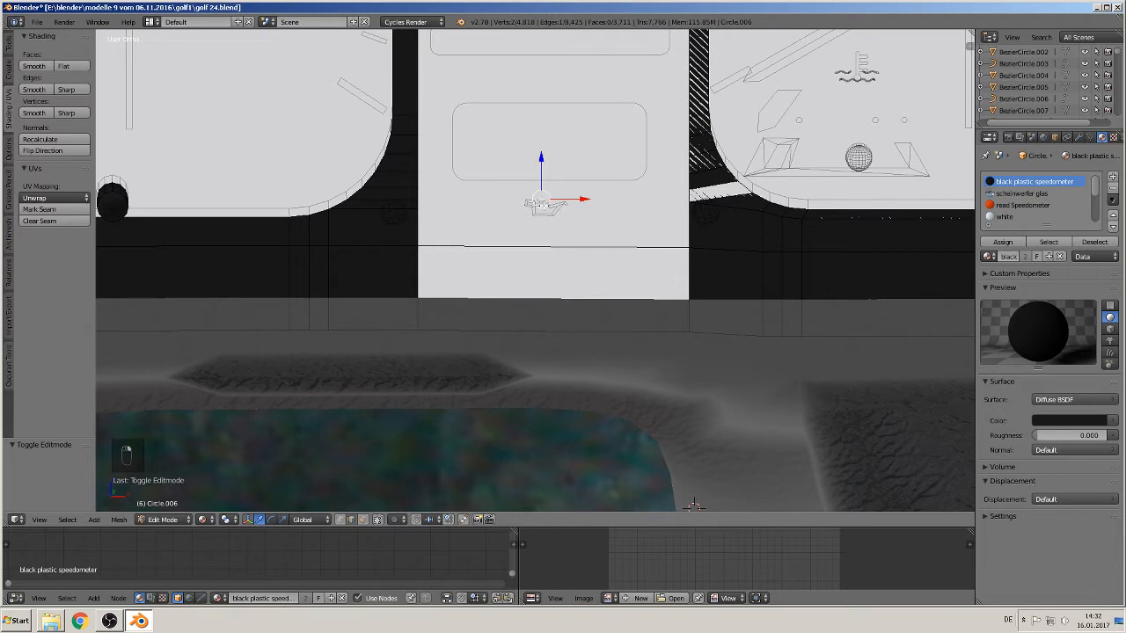
pyautogui.press('l')
pyautogui.moveTo(542, 164); pyautogui.dragTo(543, 152)
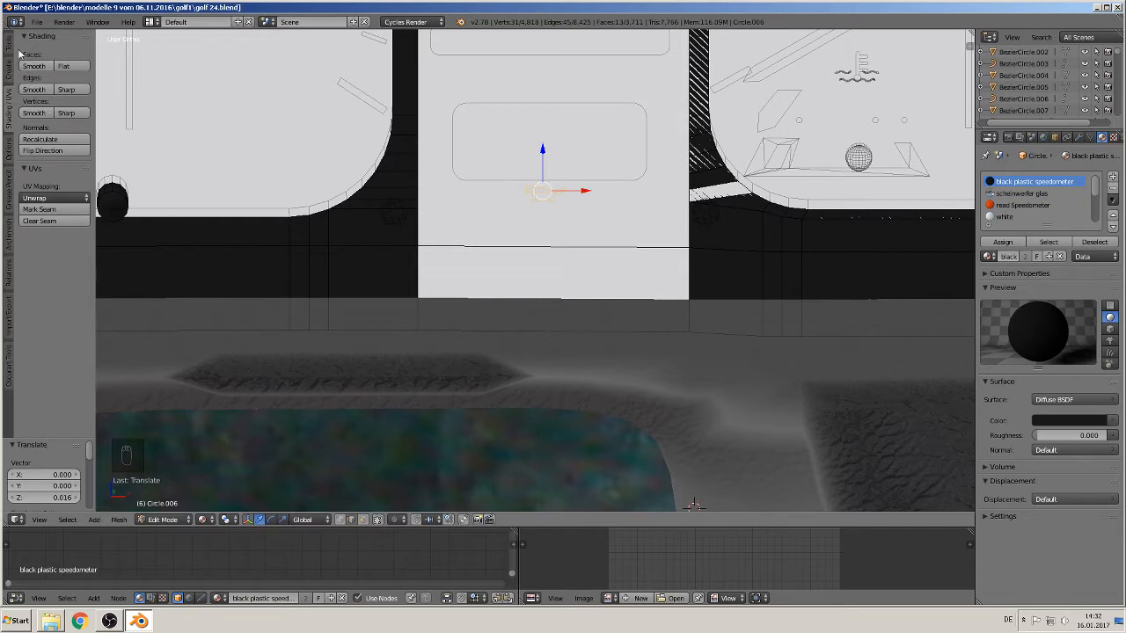
# Step: Cut a new edge with the Knife across the white centre panel just below the oil-can symbol, from one side edge to the other
pyautogui.click(10, 42)
pyautogui.click(30, 326)
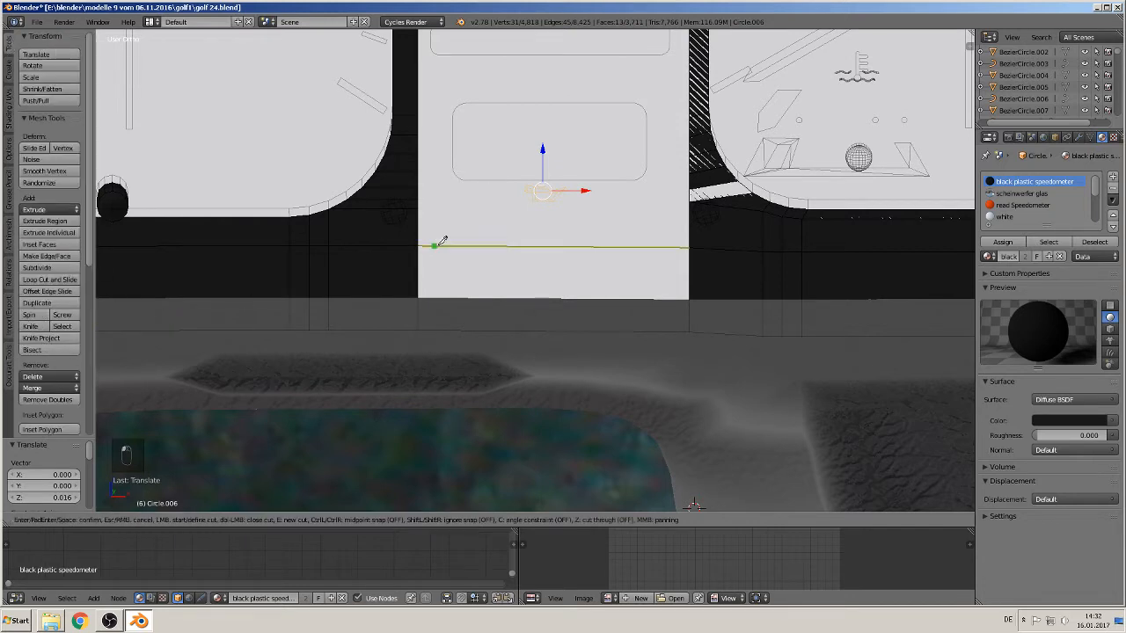
pyautogui.click(418, 208)
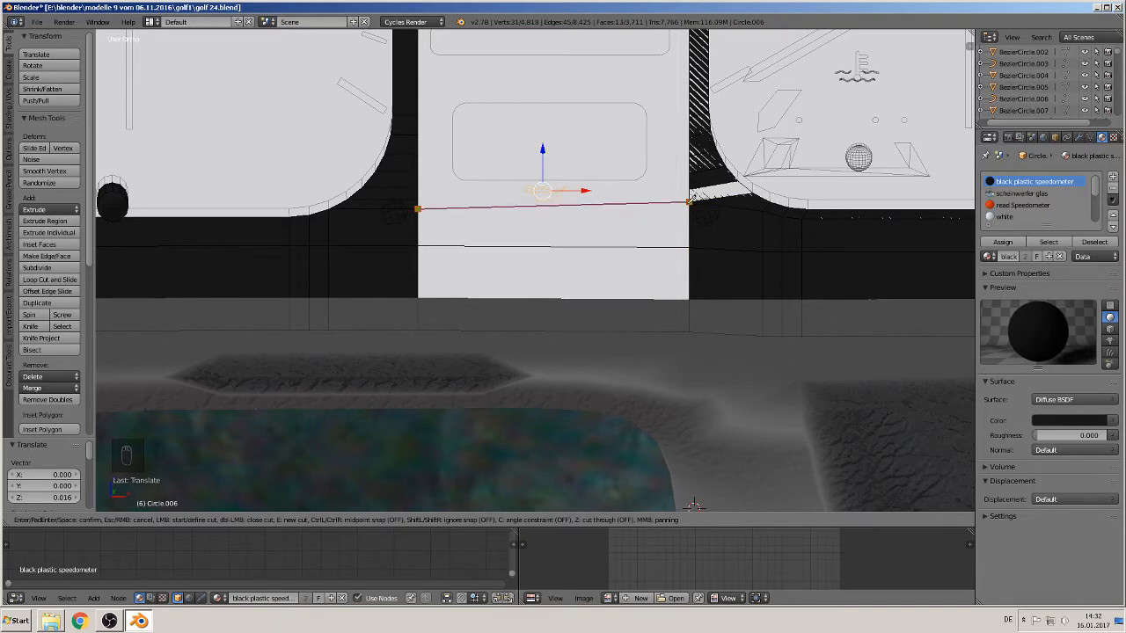
pyautogui.click(691, 201)
pyautogui.press('Return')
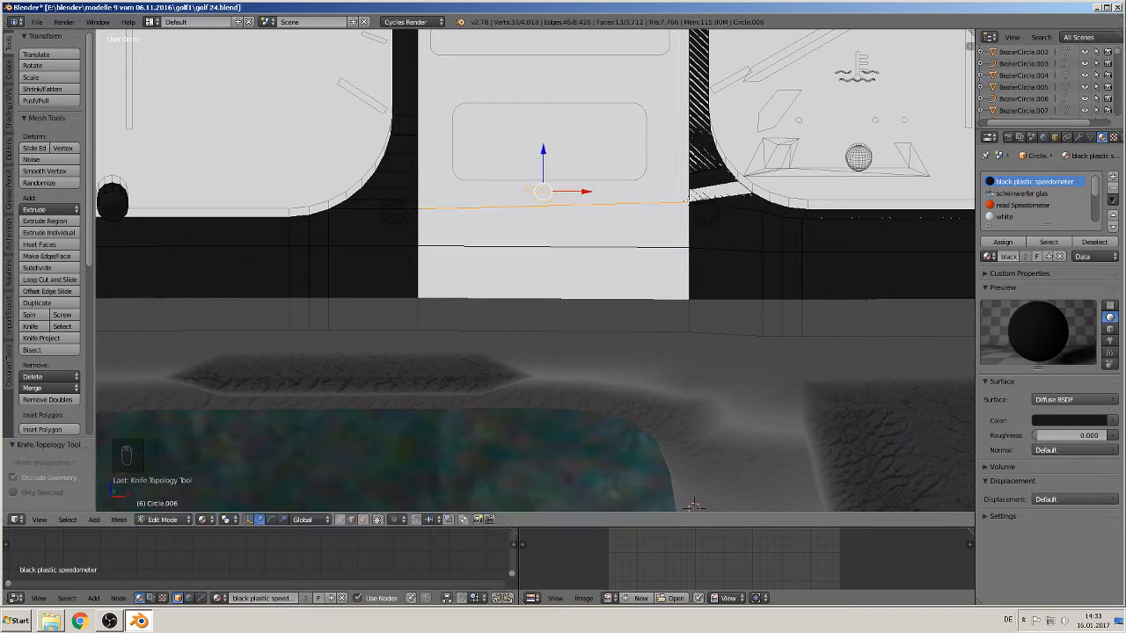
# Step: Select the short edge of the centre panel at the rev counter end of the new knife cut
pyautogui.rightClick(694, 173)
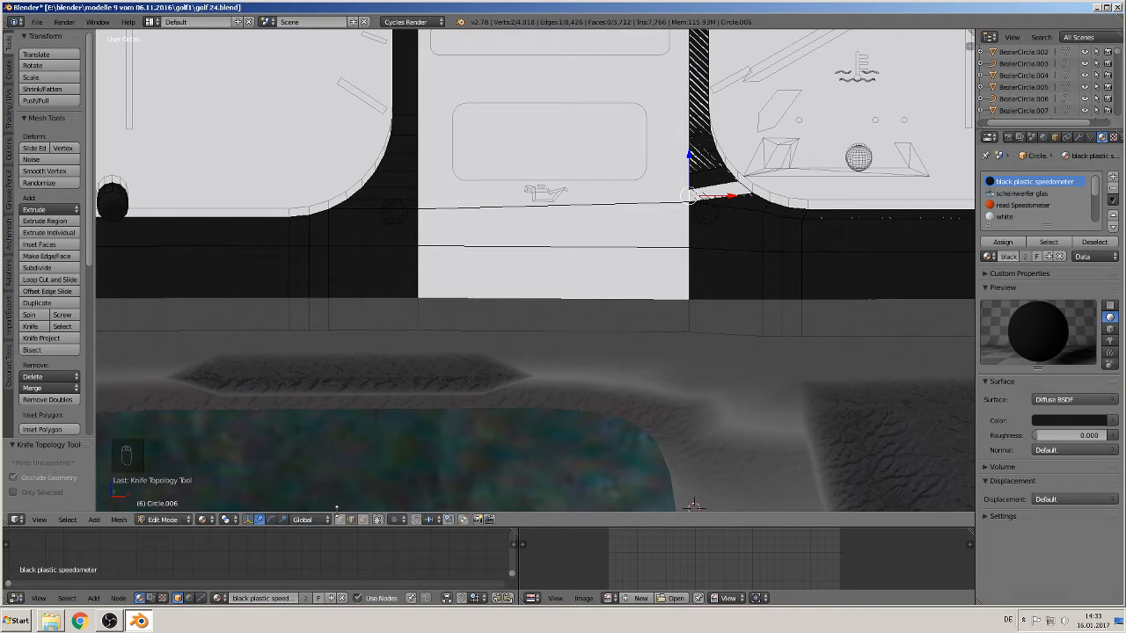
# Step: Move the vertex at the warning-light panel's lower corner beside the second gauge about 0.007 down along Z
pyautogui.click(340, 520)
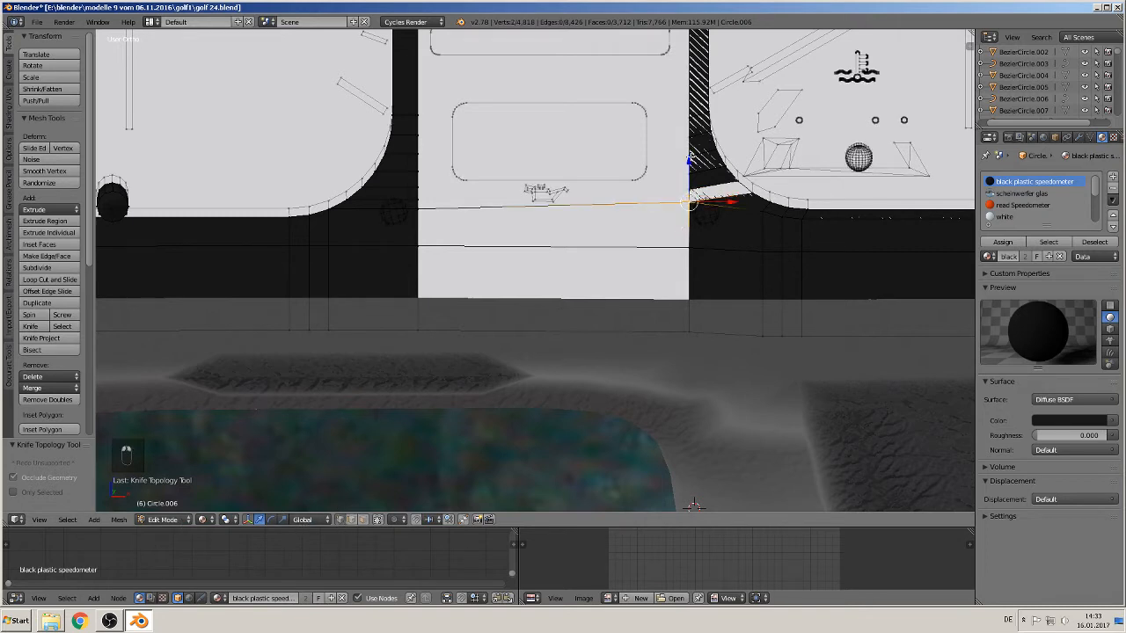
pyautogui.press('g')
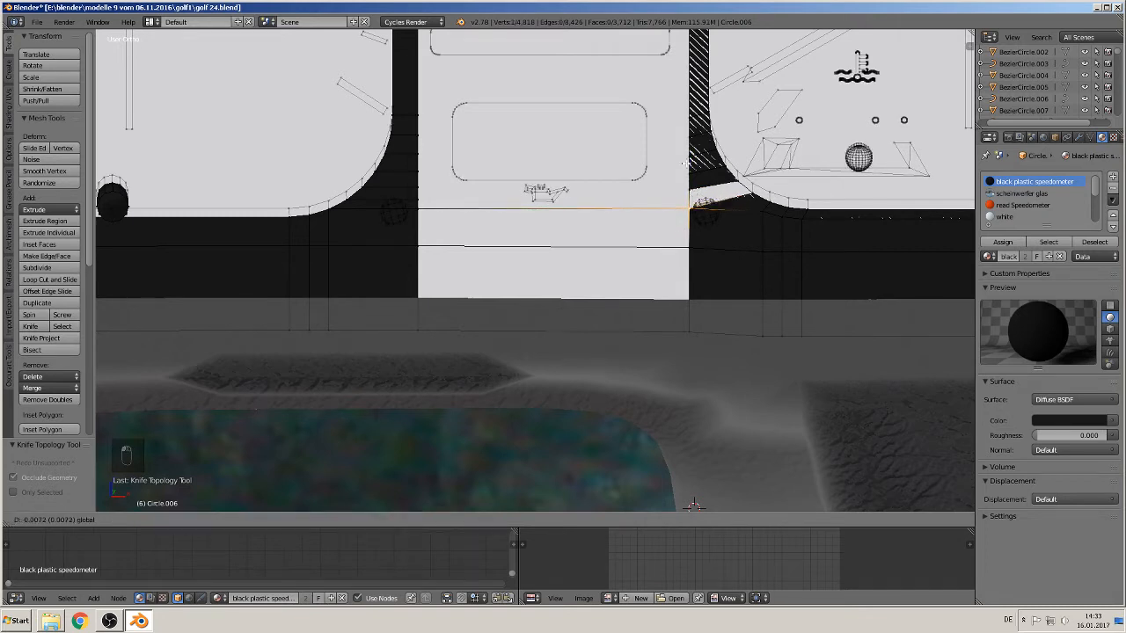
pyautogui.click(685, 163)
# Step: Assign the black plastic speedometer material to the two lowest faces of the centre panel between the gauges
pyautogui.click(361, 519)
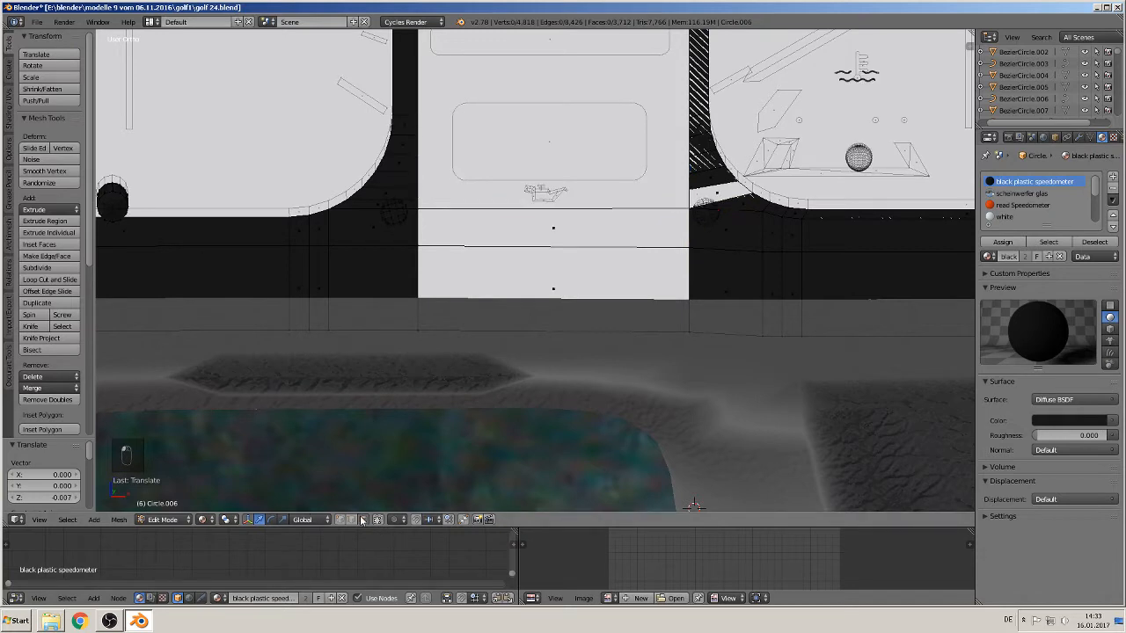
pyautogui.click(554, 283)
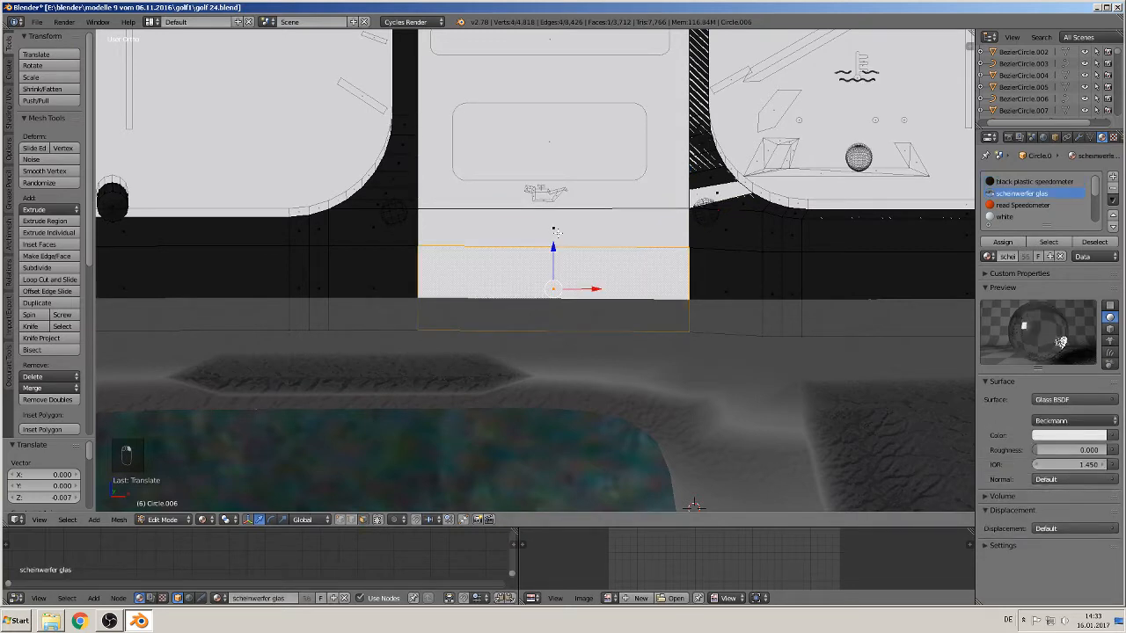
pyautogui.click(1034, 182)
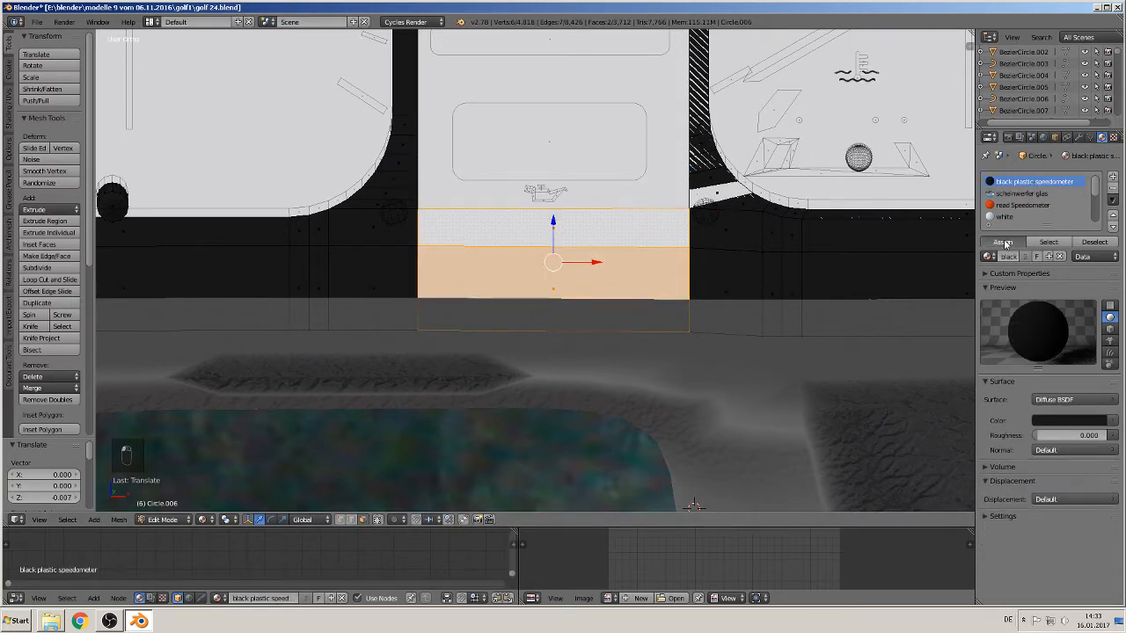
pyautogui.click(1003, 241)
pyautogui.press('Tab')
pyautogui.scroll(-4, 686, 264)
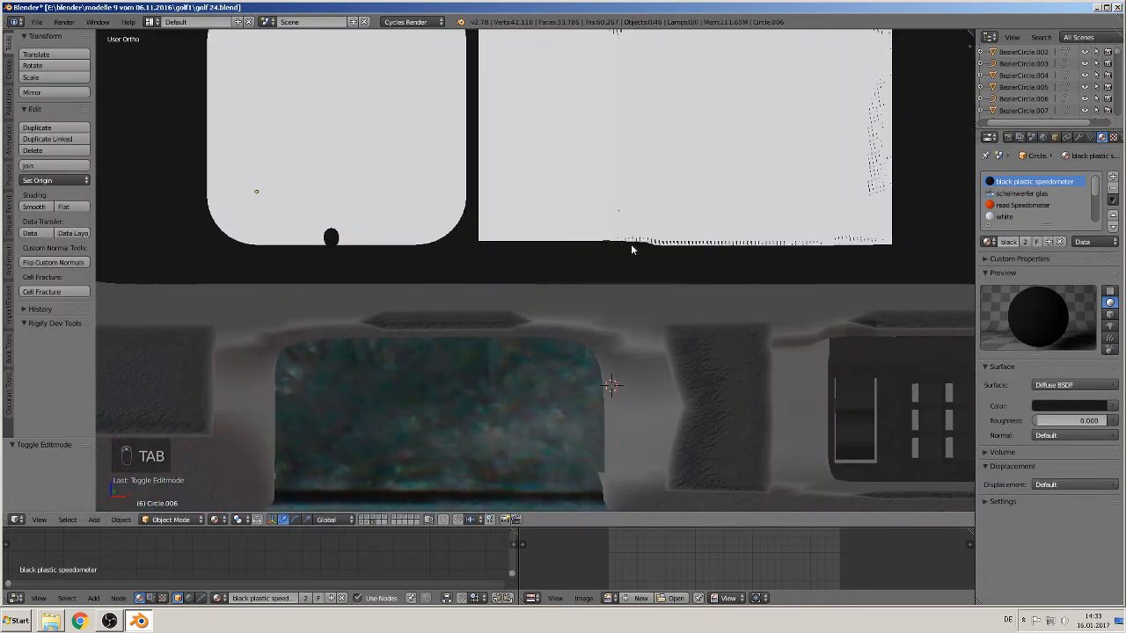
# Step: Assign the black plastic speedometer material to the uppermost face of the centre panel, above the arrow symbol
pyautogui.keyDown('shift'); pyautogui.moveTo(565, 216); pyautogui.dragTo(507, 359, button='middle'); pyautogui.keyUp('shift')
pyautogui.press('Tab')
pyautogui.scroll(1, 554, 256)
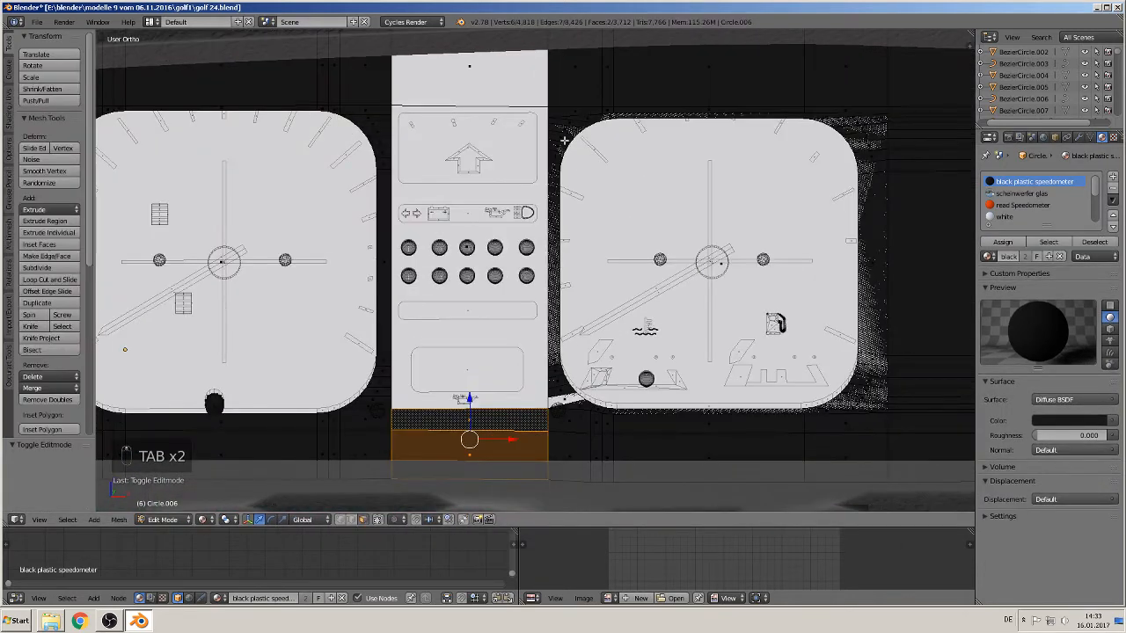
pyautogui.keyDown('shift'); pyautogui.moveTo(530, 117); pyautogui.dragTo(612, 309, button='middle'); pyautogui.keyUp('shift')
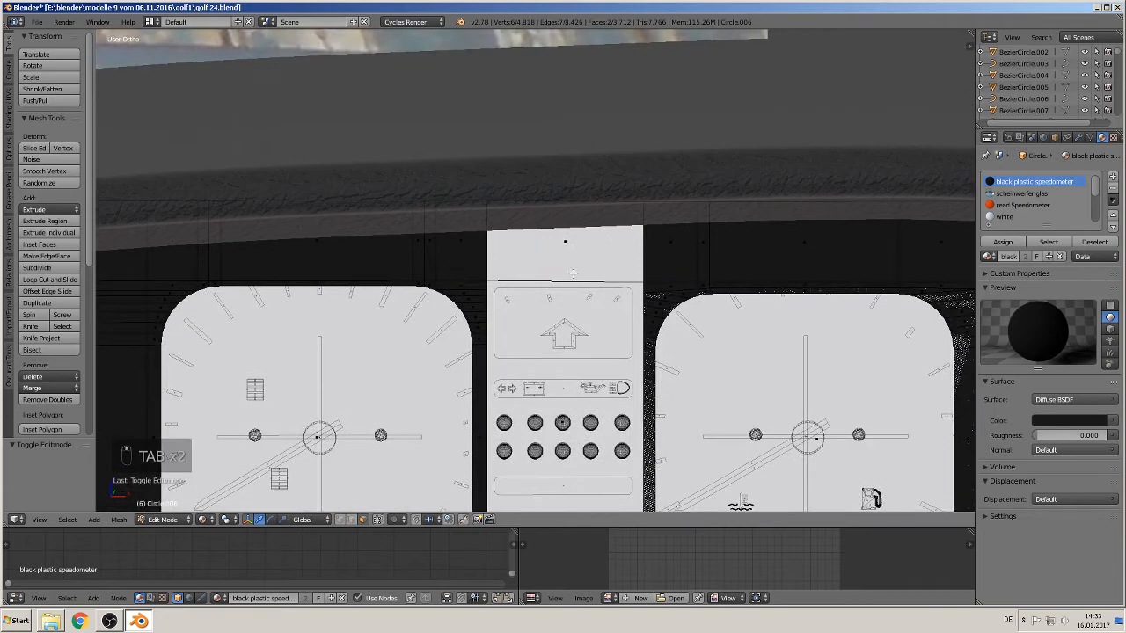
pyautogui.rightClick(573, 260)
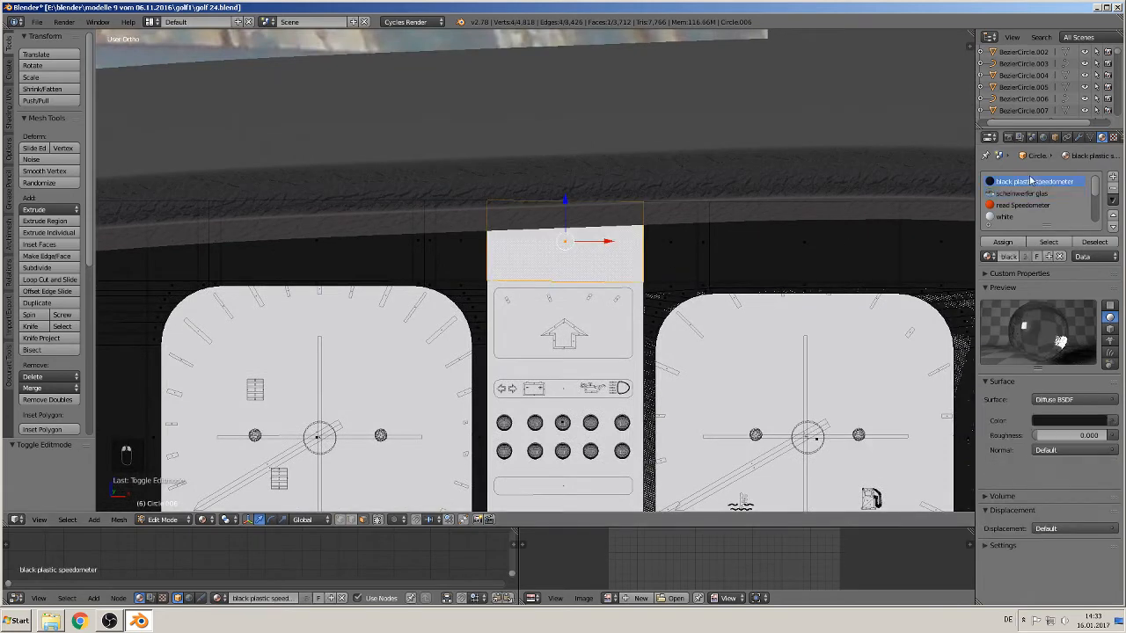
pyautogui.click(1003, 242)
pyautogui.scroll(-4, 588, 505)
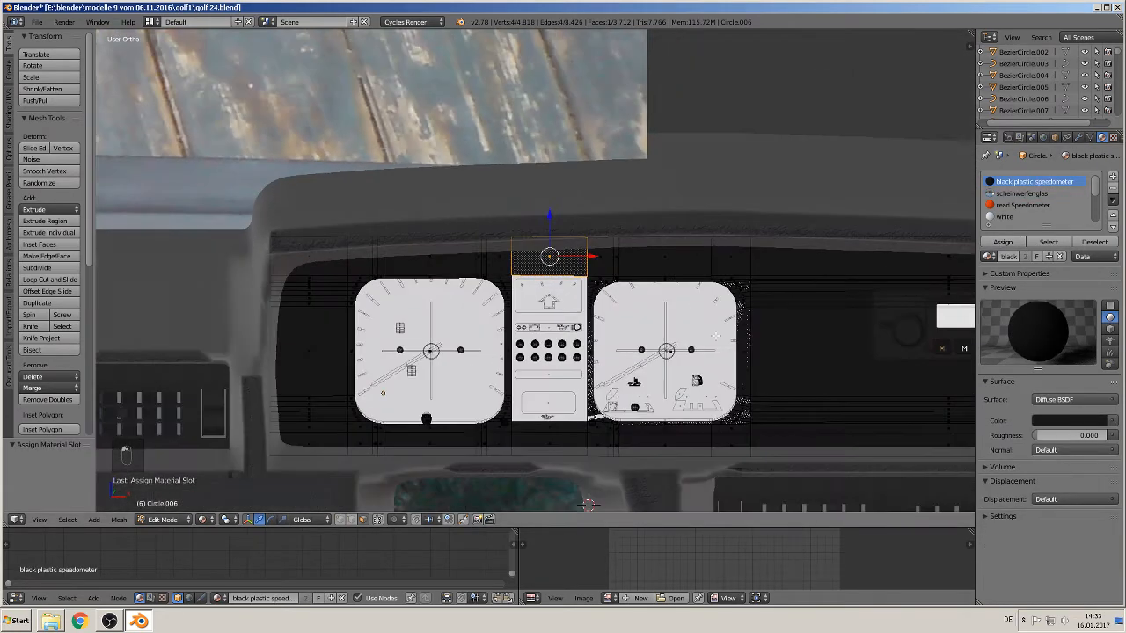
pyautogui.keyDown('shift'); pyautogui.moveTo(590, 259); pyautogui.dragTo(563, 244, button='middle'); pyautogui.keyUp('shift')
pyautogui.press('Tab')
pyautogui.scroll(-3, 609, 264)
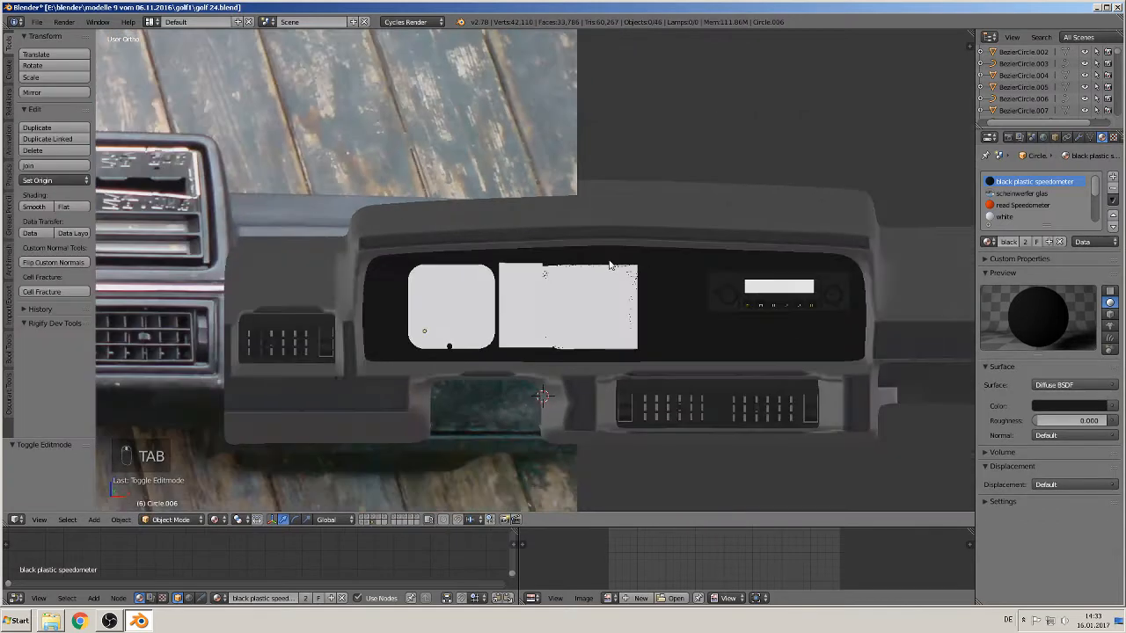
# Step: Select the whole instrument panel mesh and remove doubles with a merge distance of 0.0001
pyautogui.scroll(4, 609, 264)
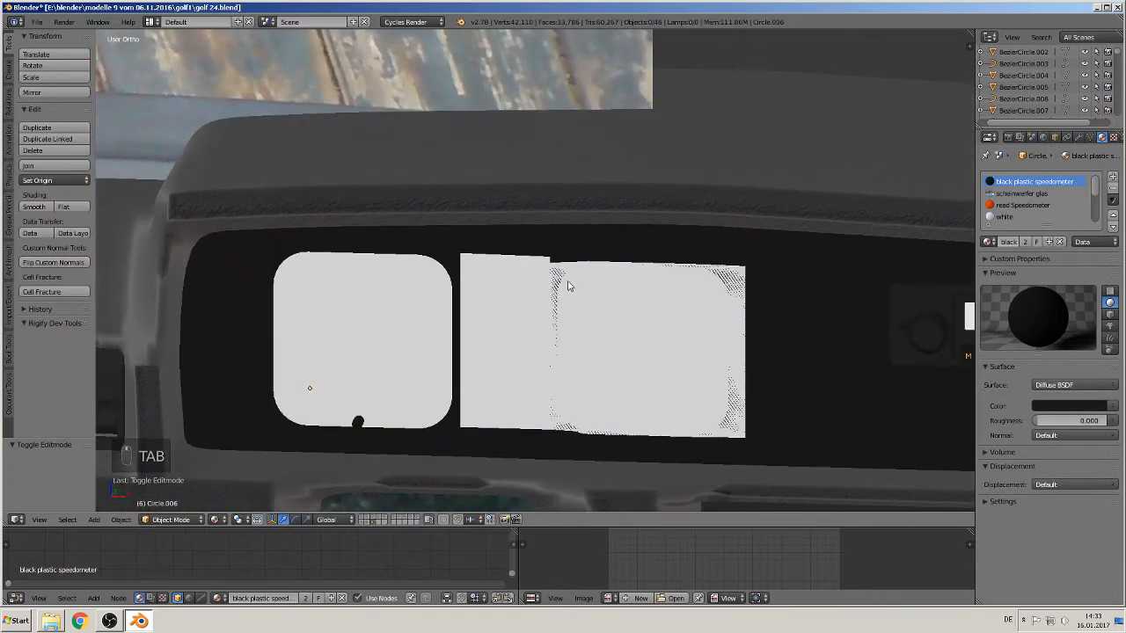
pyautogui.press('Tab')
pyautogui.rightClick(560, 270)
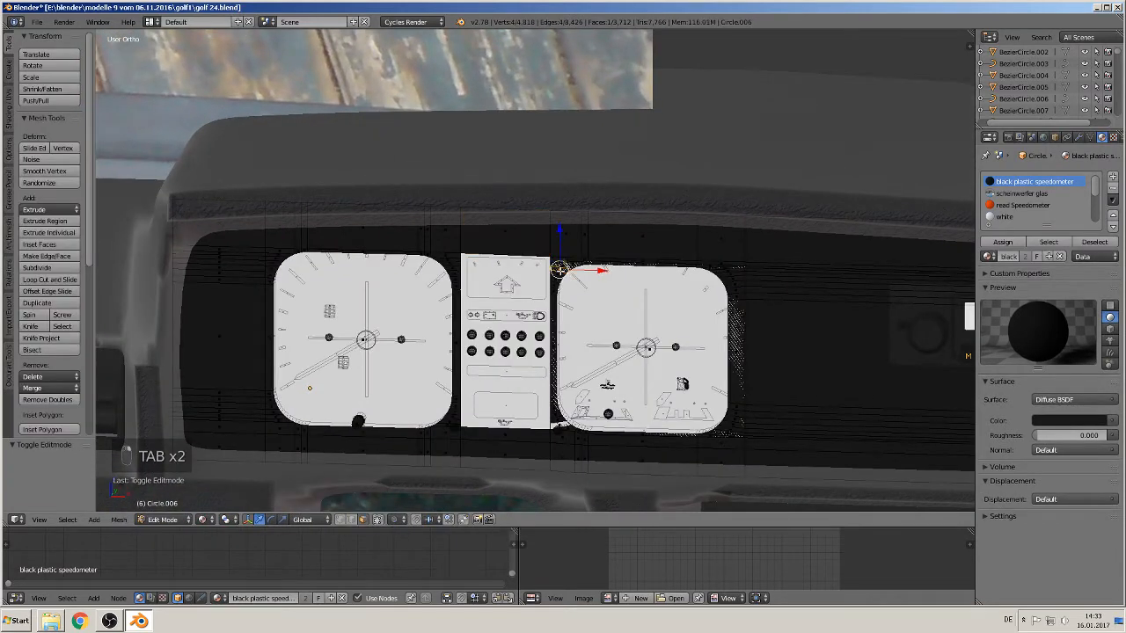
pyautogui.scroll(1, 559, 270)
pyautogui.moveTo(561, 270); pyautogui.dragTo(541, 278, button='middle')
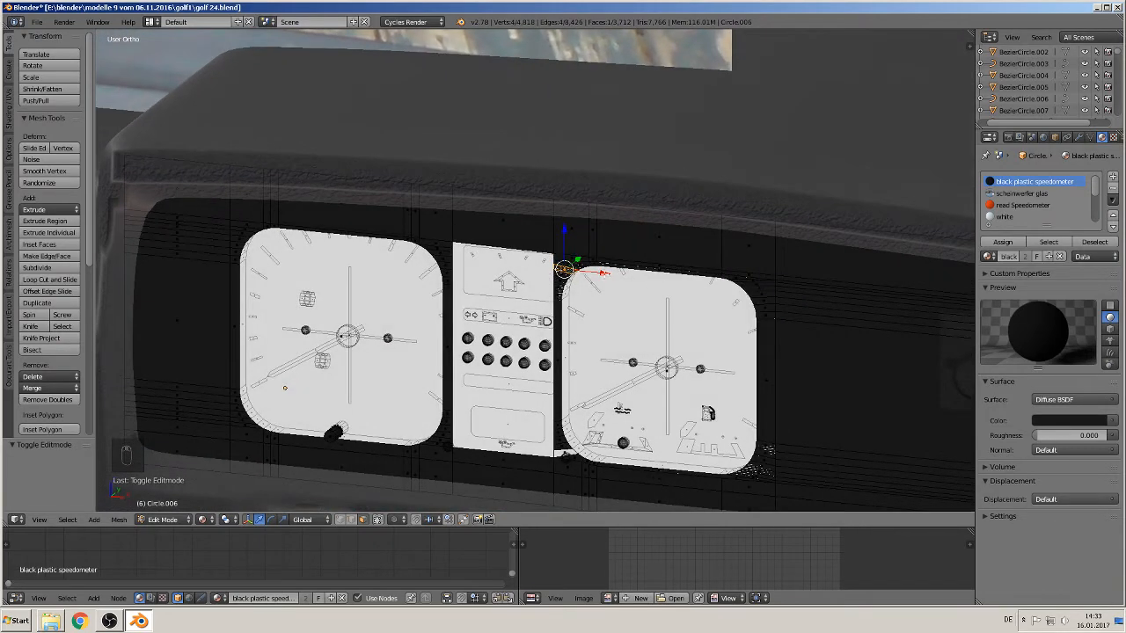
pyautogui.press('a')
pyautogui.press('a')
pyautogui.press('a')
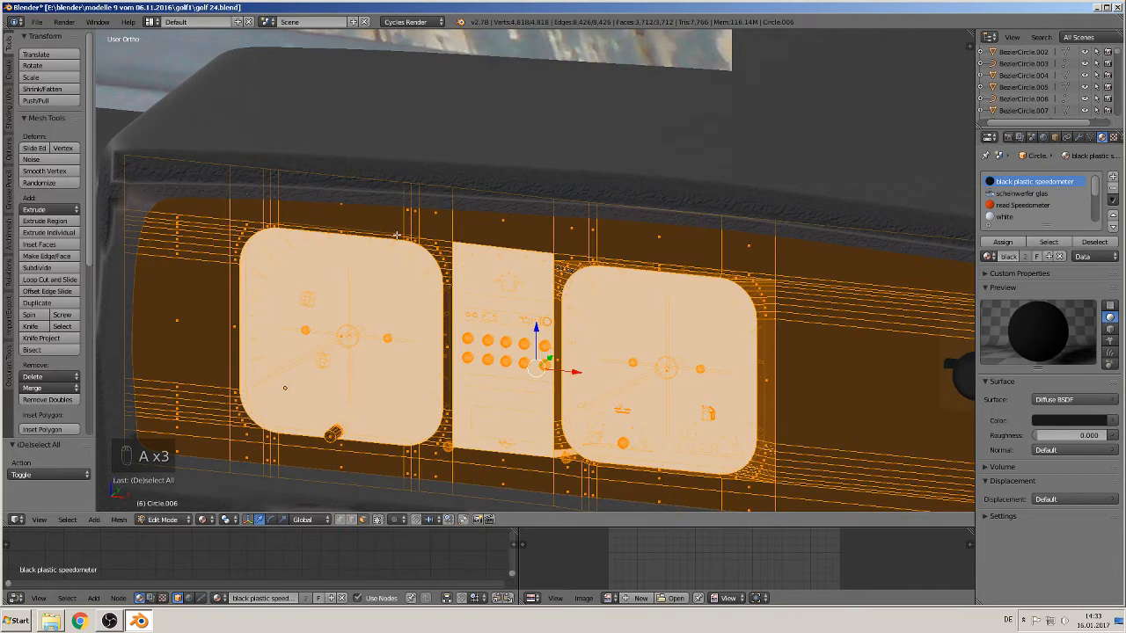
pyautogui.click(40, 401)
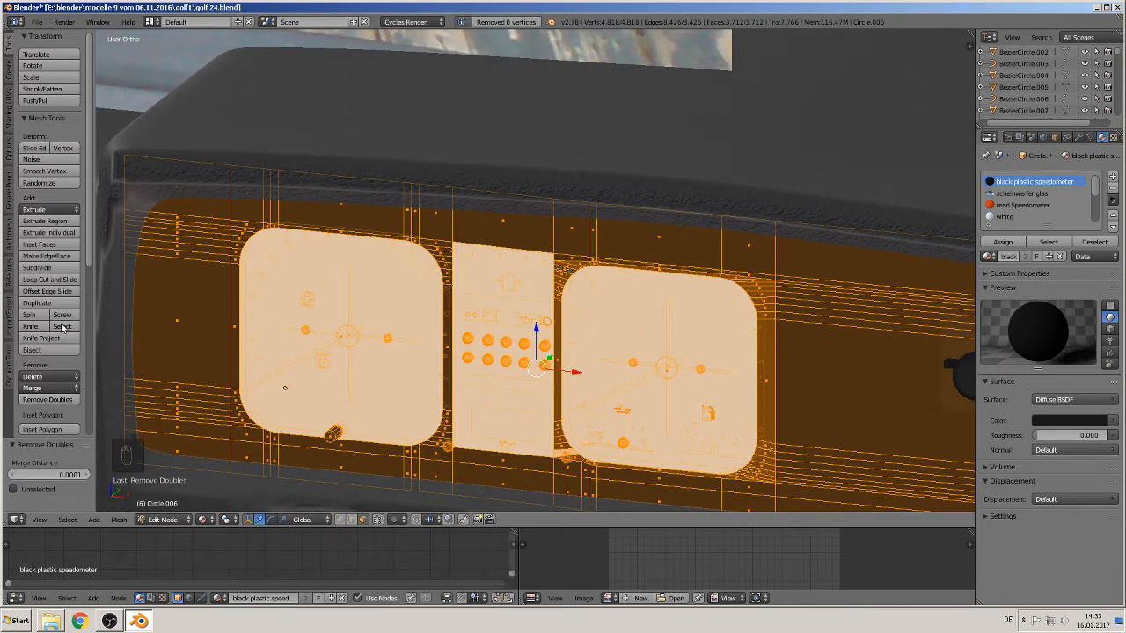
# Step: Recalculate the normals of the whole instrument panel mesh and return to Object Mode
pyautogui.click(11, 125)
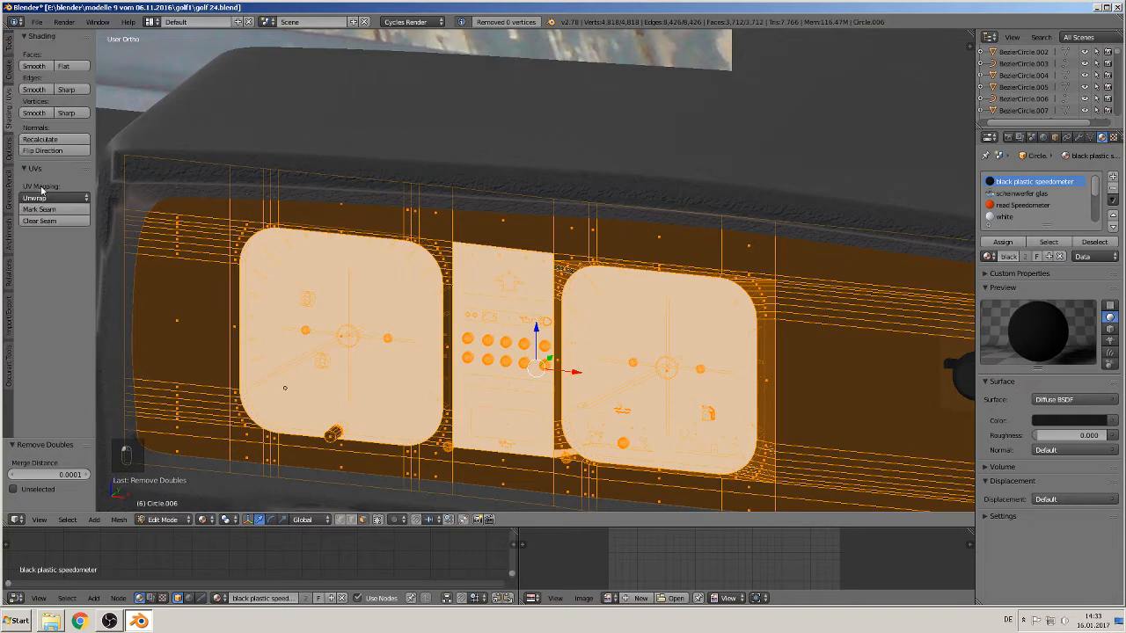
pyautogui.click(53, 144)
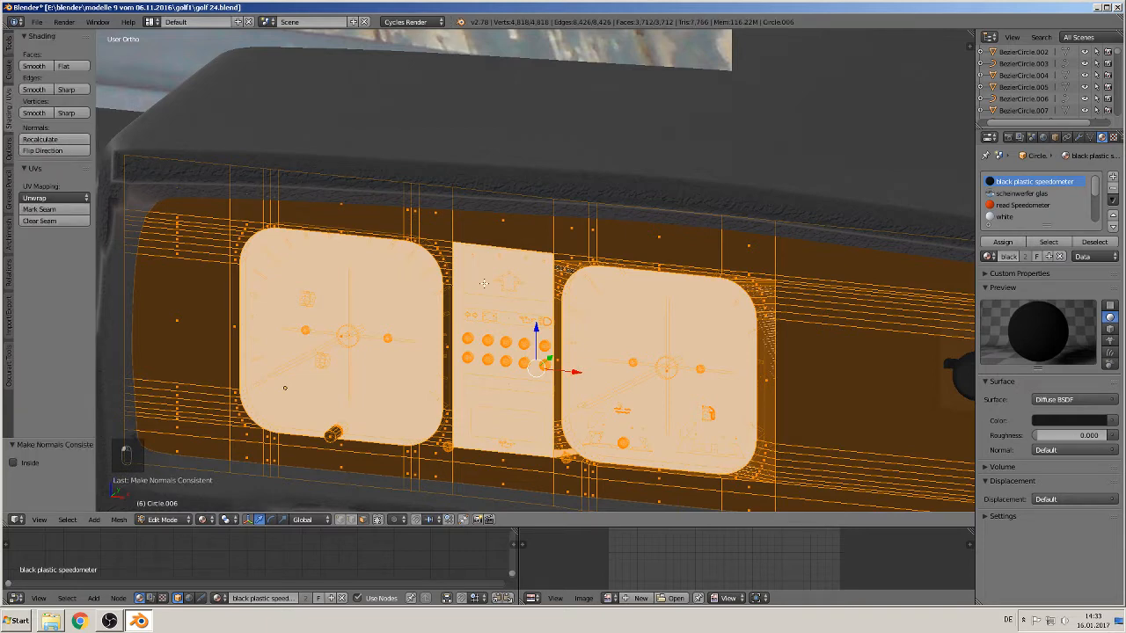
pyautogui.press('Tab')
pyautogui.scroll(-5, 623, 354)
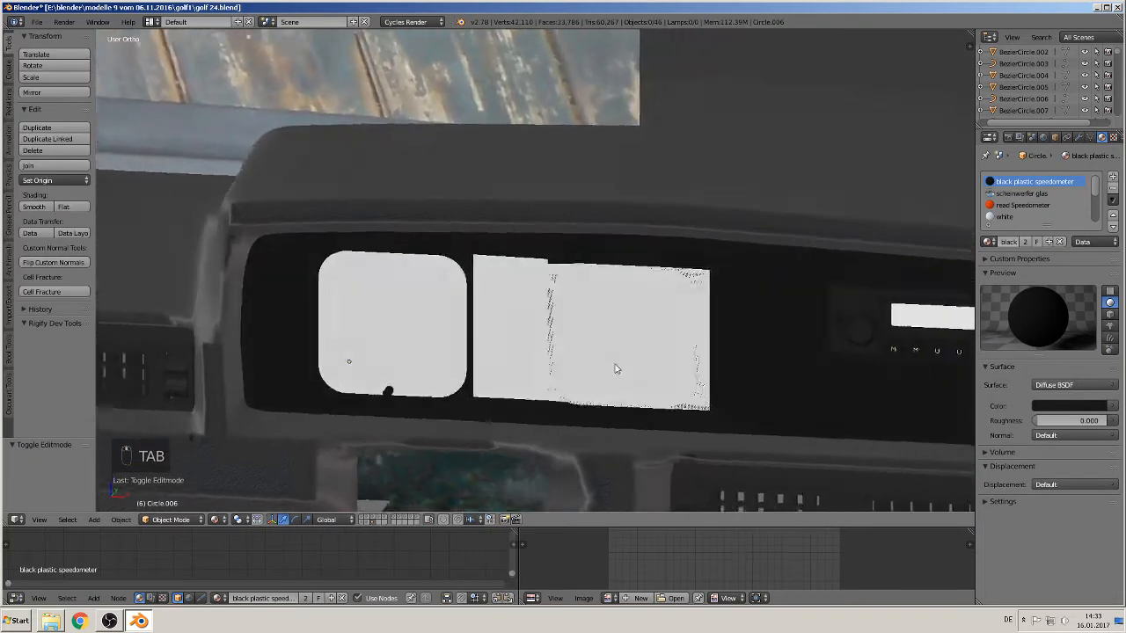
# Step: Preview the instrument cluster and dashboard in Rendered shading, and return the viewport to Material shading
pyautogui.keyDown('shift'); pyautogui.moveTo(604, 368); pyautogui.dragTo(521, 359, button='middle'); pyautogui.keyUp('shift')
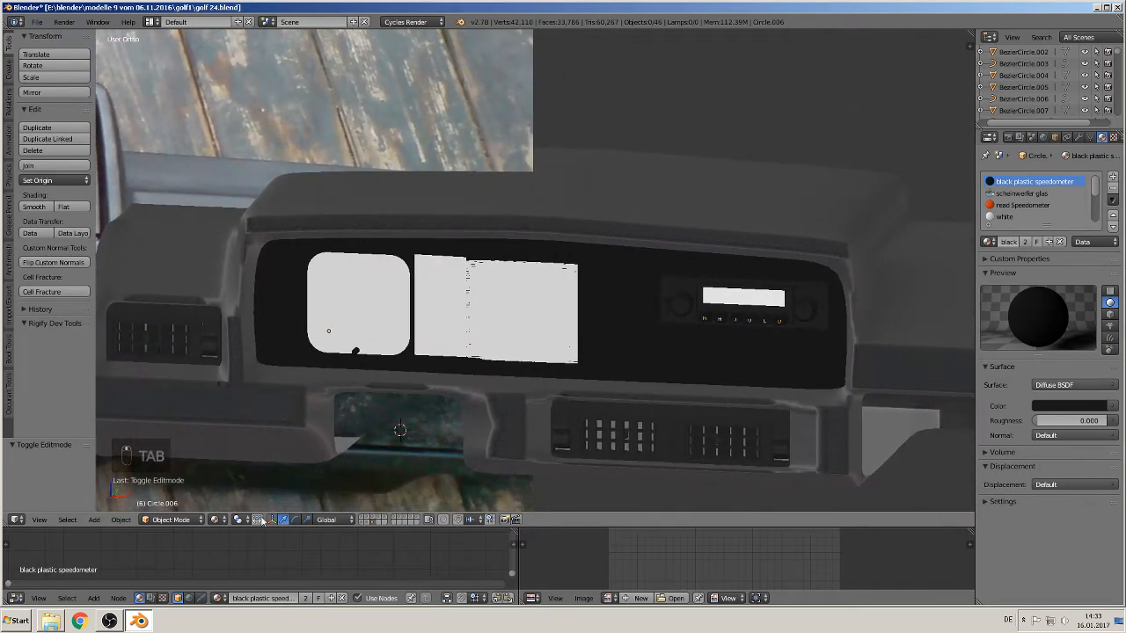
pyautogui.click(216, 520)
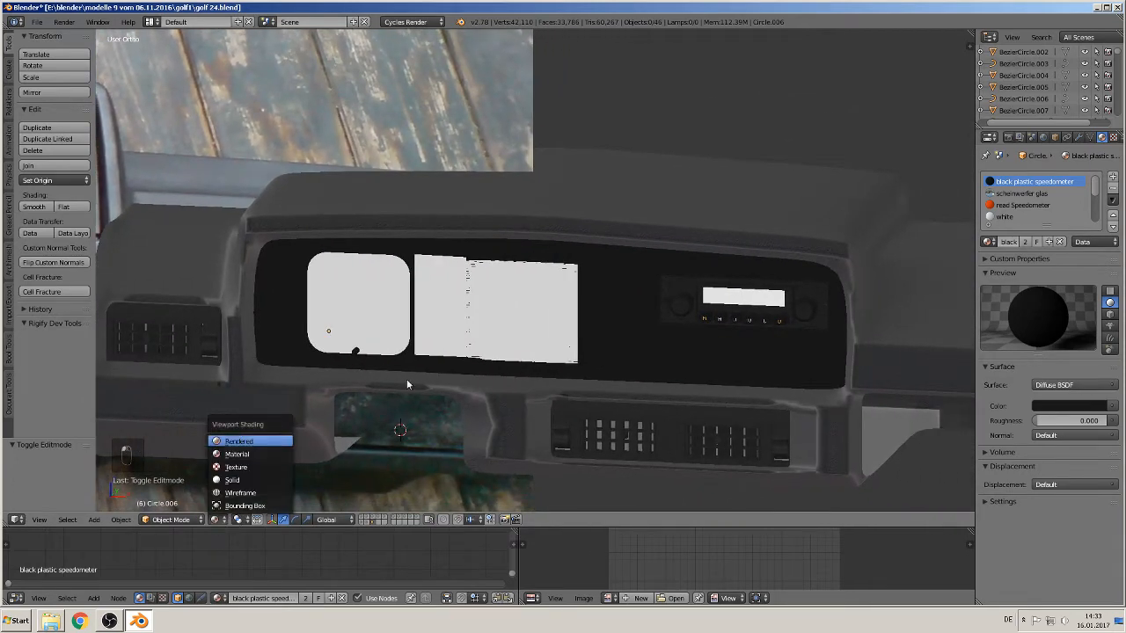
pyautogui.press('Return')
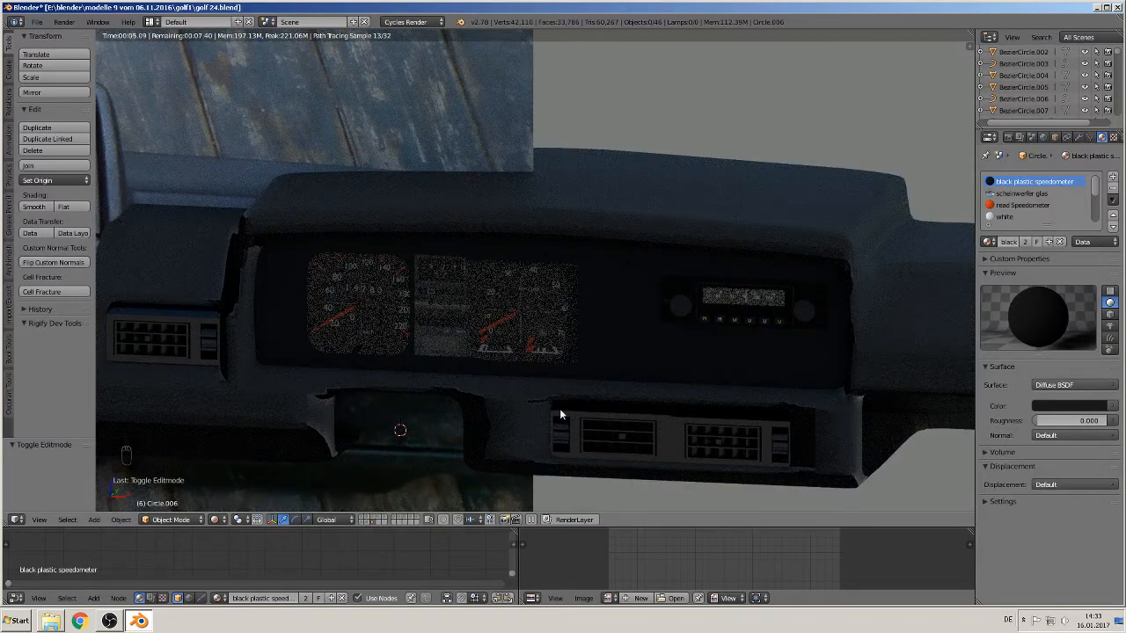
pyautogui.click(217, 520)
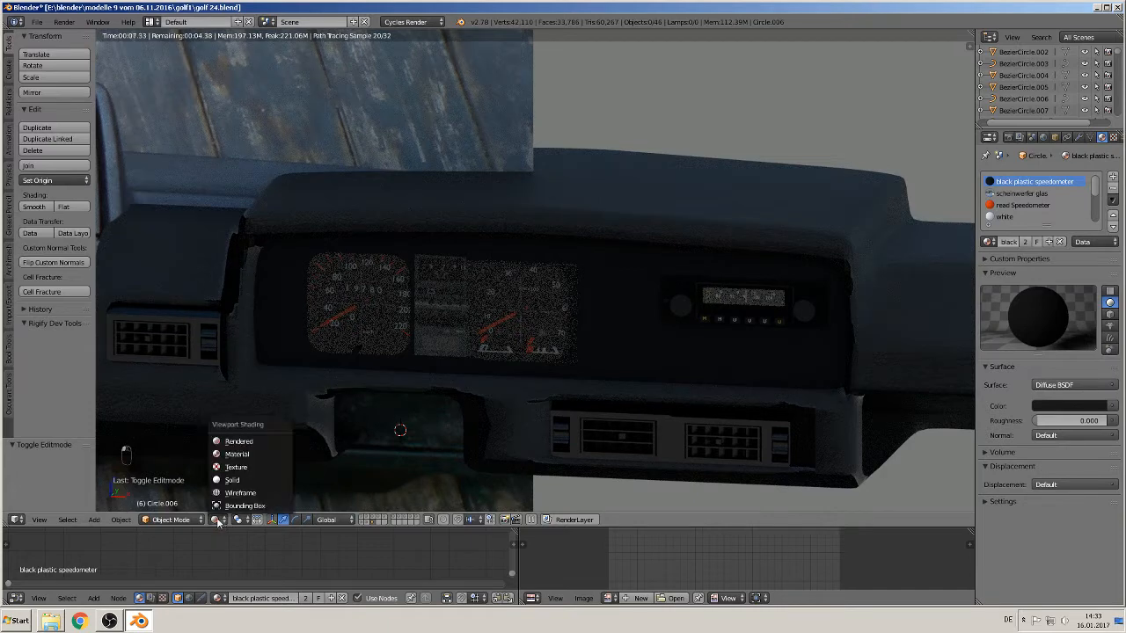
pyautogui.click(238, 454)
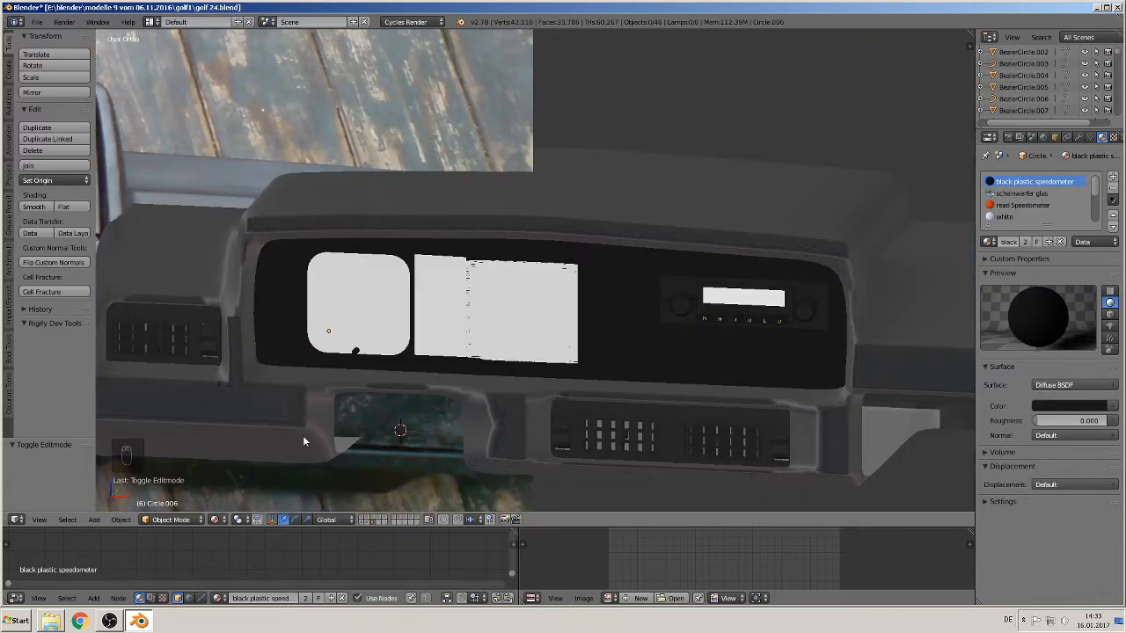
# Step: Set the Glossy BSDF roughness of the centre air vent's black plastic material to 0.450 in an enlarged node editor
pyautogui.moveTo(302, 436); pyautogui.dragTo(463, 446, button='middle')
pyautogui.rightClick(568, 427)
pyautogui.keyDown('shift'); pyautogui.moveTo(590, 417); pyautogui.dragTo(561, 350, button='middle'); pyautogui.keyUp('shift')
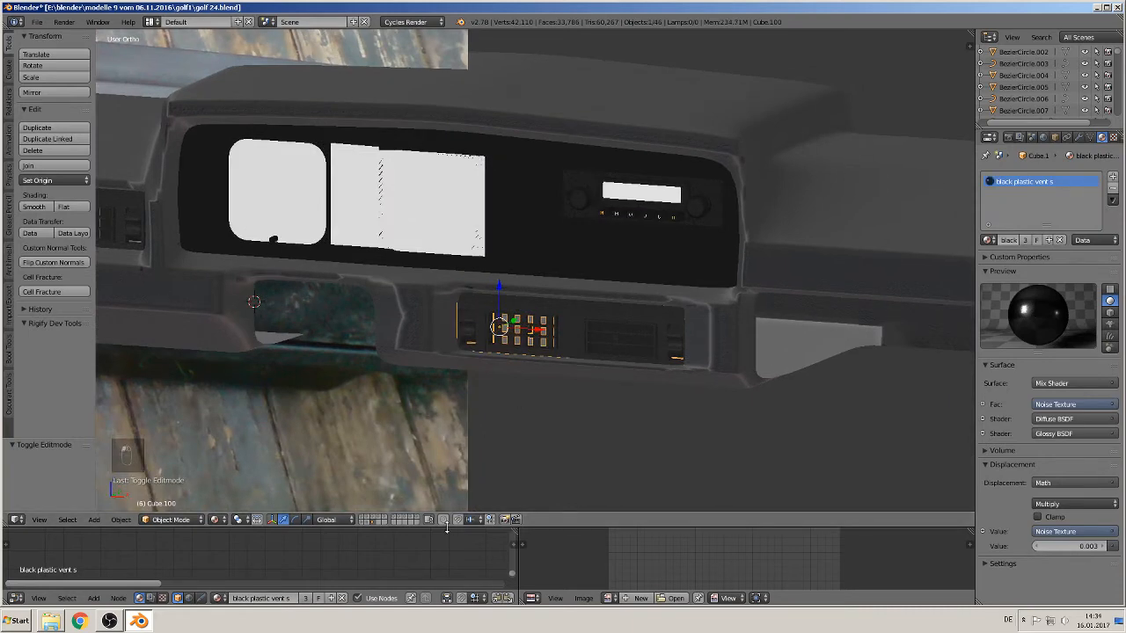
pyautogui.moveTo(445, 526); pyautogui.dragTo(445, 332)
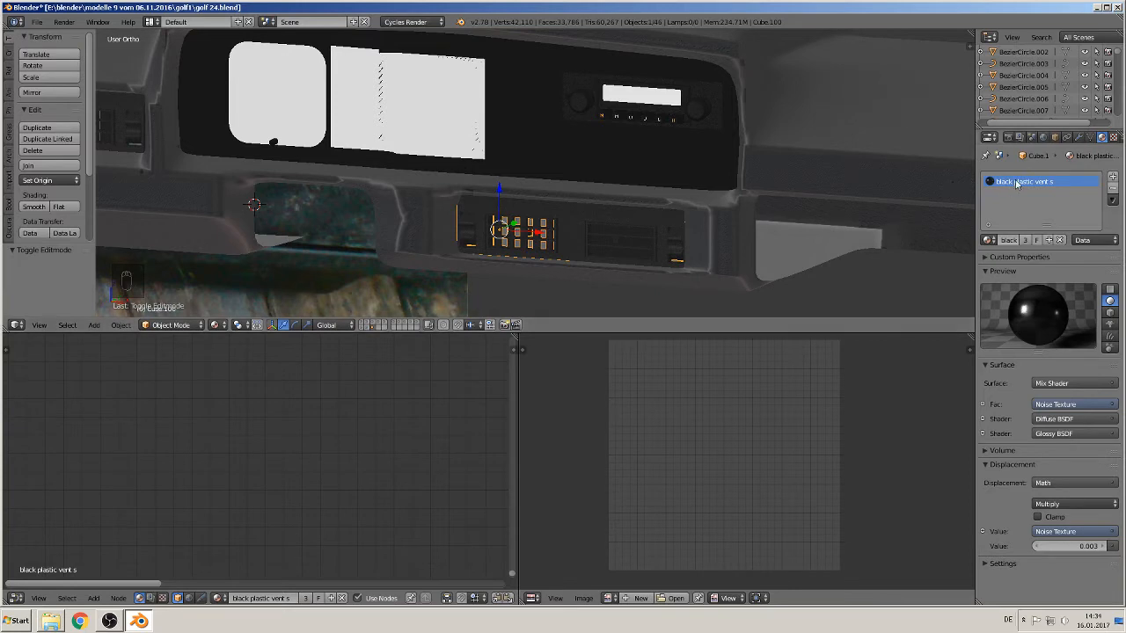
pyautogui.moveTo(497, 418); pyautogui.dragTo(299, 583, button='middle')
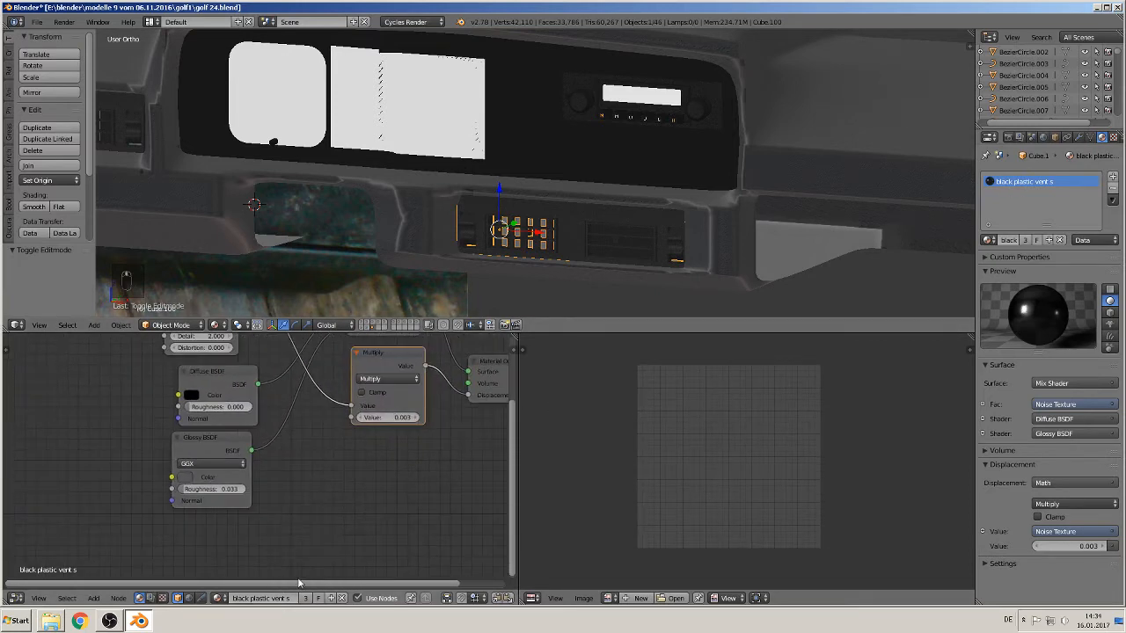
pyautogui.scroll(1, 298, 572)
pyautogui.scroll(1, 290, 510)
pyautogui.scroll(1, 145, 528)
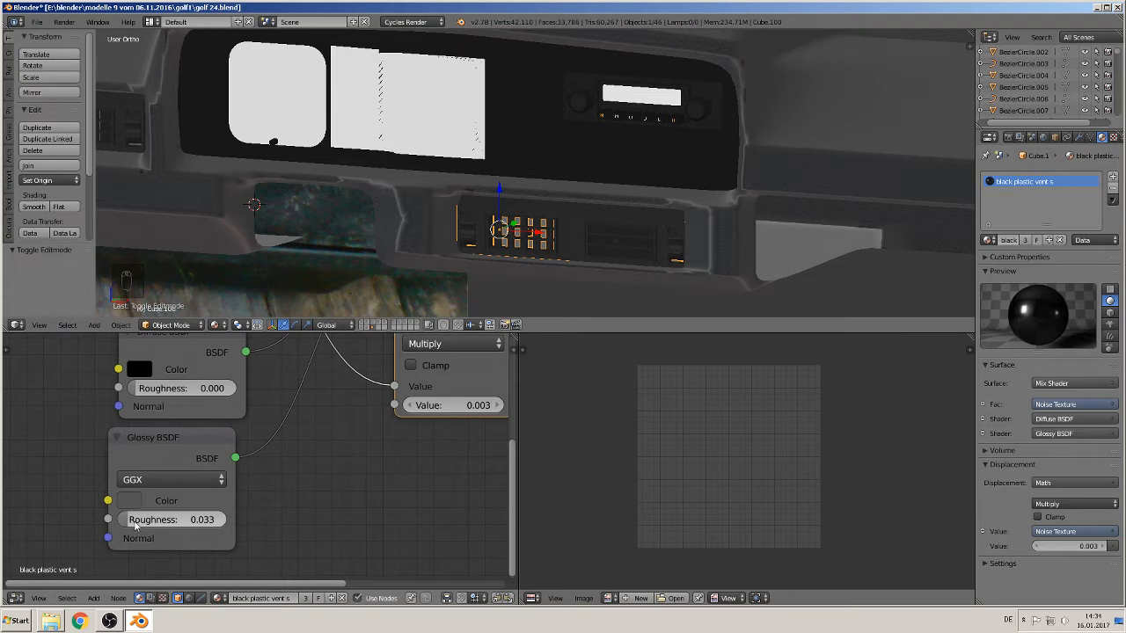
pyautogui.moveTo(136, 526); pyautogui.dragTo(701, 432)
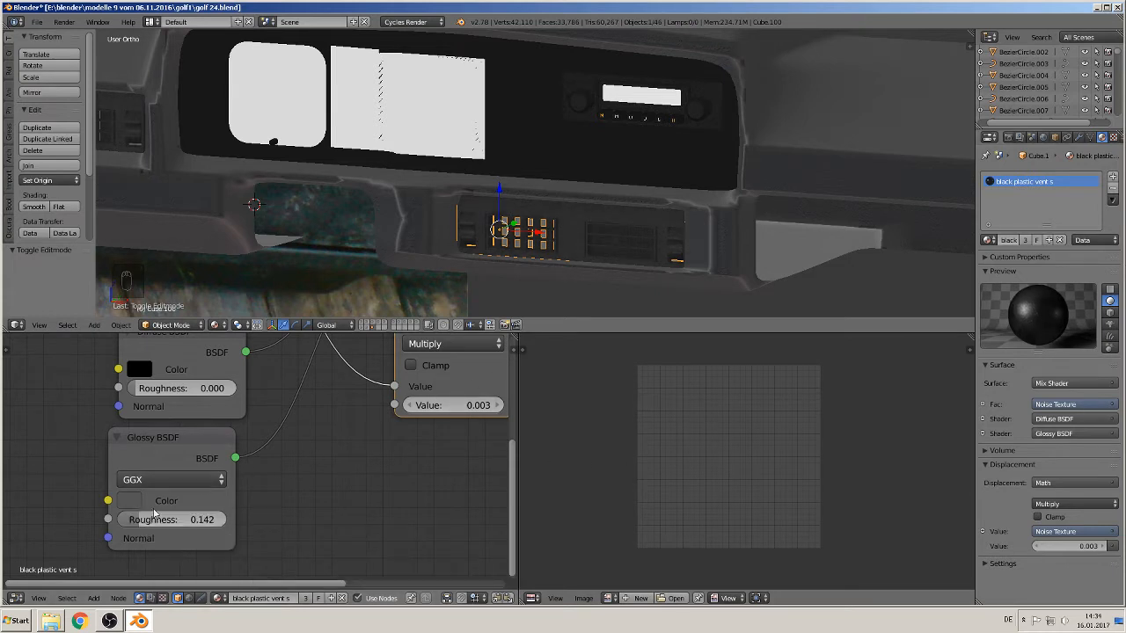
pyautogui.moveTo(176, 519)
pyautogui.mouseDown()
pyautogui.moveTo(222, 517)
pyautogui.moveTo(191, 520)
pyautogui.mouseUp()
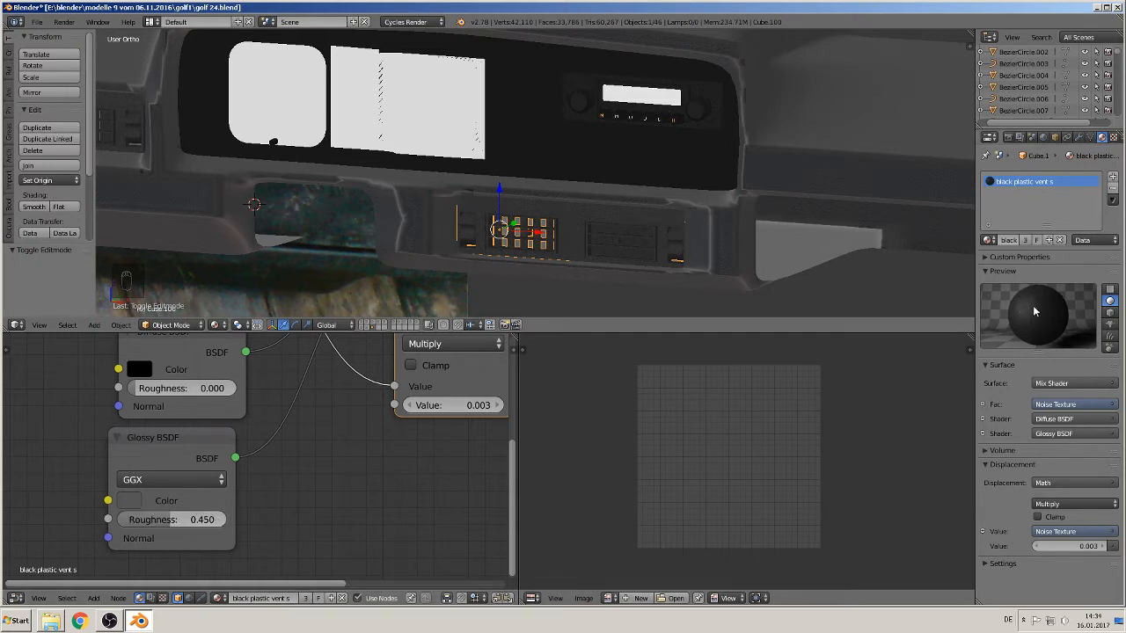
# Step: Check the centre air vents in Rendered shading, and switch the viewport back to Material shading
pyautogui.click(217, 326)
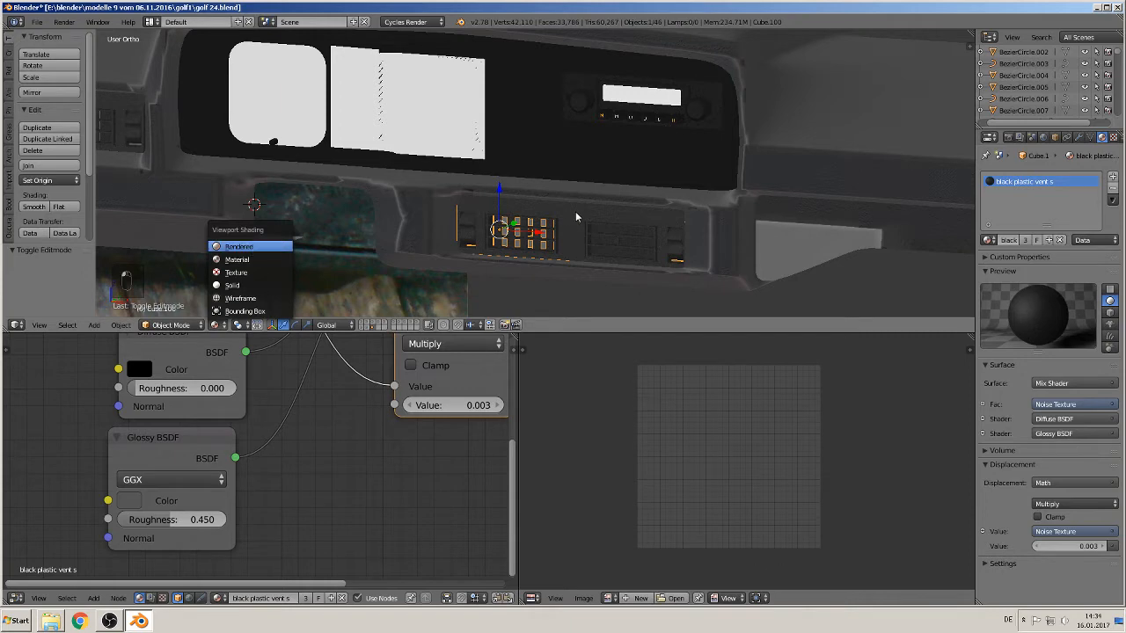
pyautogui.press('Return')
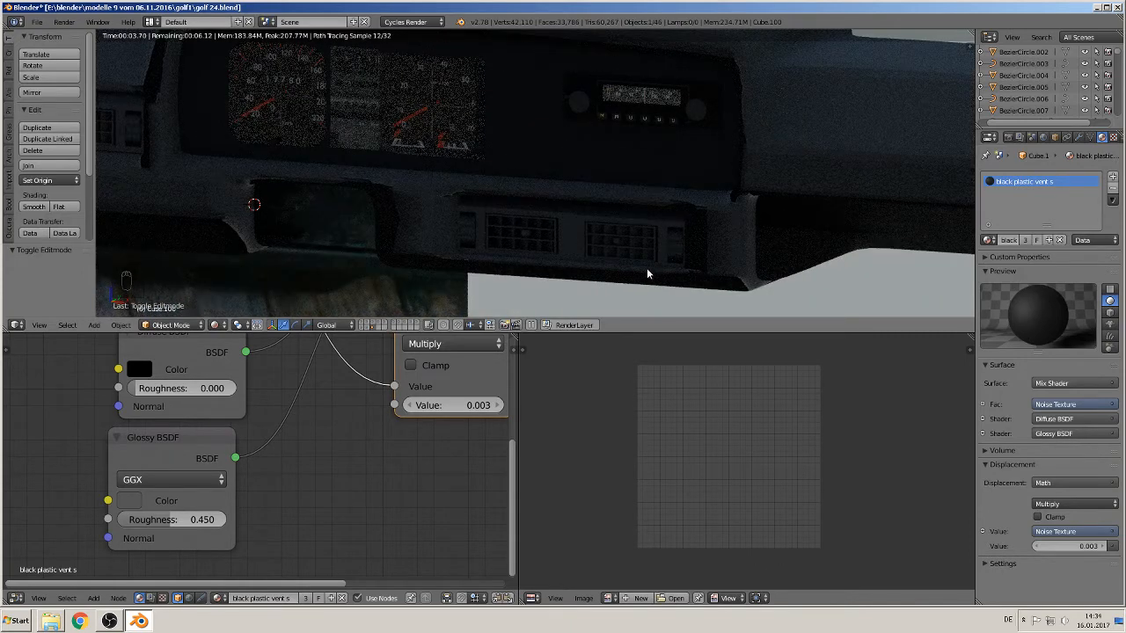
pyautogui.click(218, 325)
pyautogui.click(234, 260)
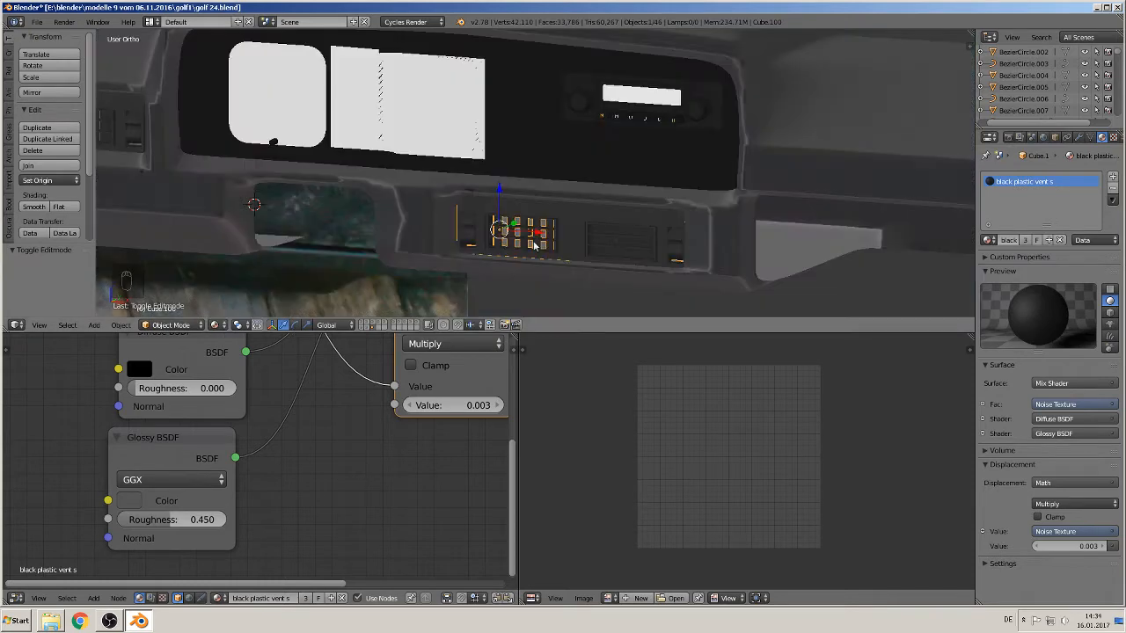
# Step: Open the dashboard body mesh in Edit Mode, select all of its geometry and recalculate its normals
pyautogui.rightClick(761, 158)
pyautogui.moveTo(775, 177); pyautogui.dragTo(680, 213, button='middle')
pyautogui.press('KP_Decimal')
pyautogui.press('Tab')
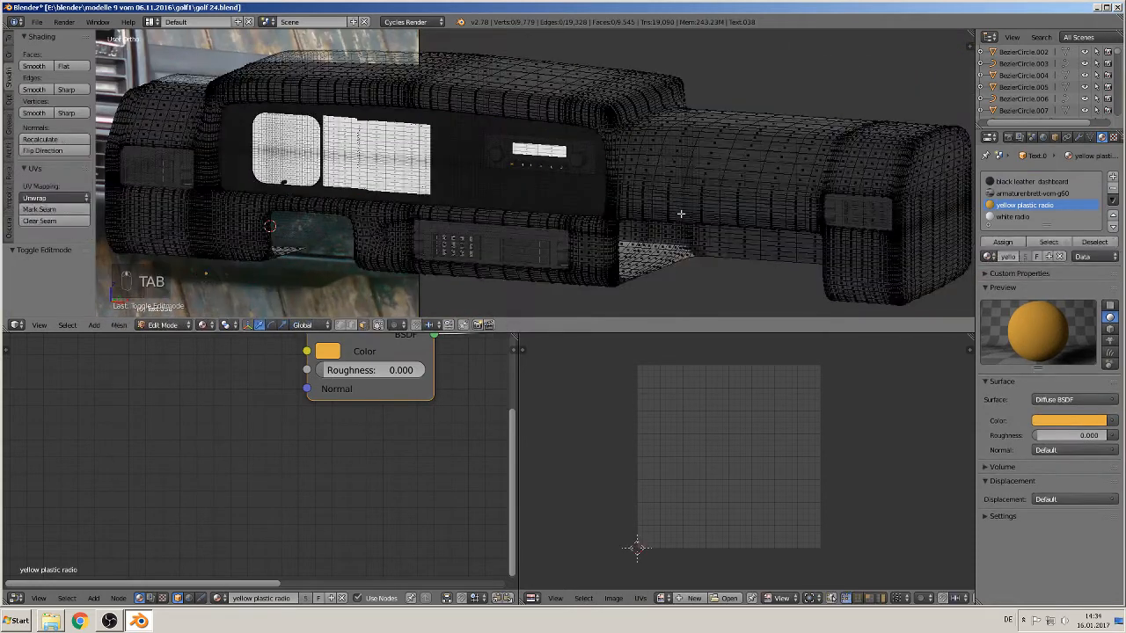
pyautogui.press('a')
pyautogui.press('a')
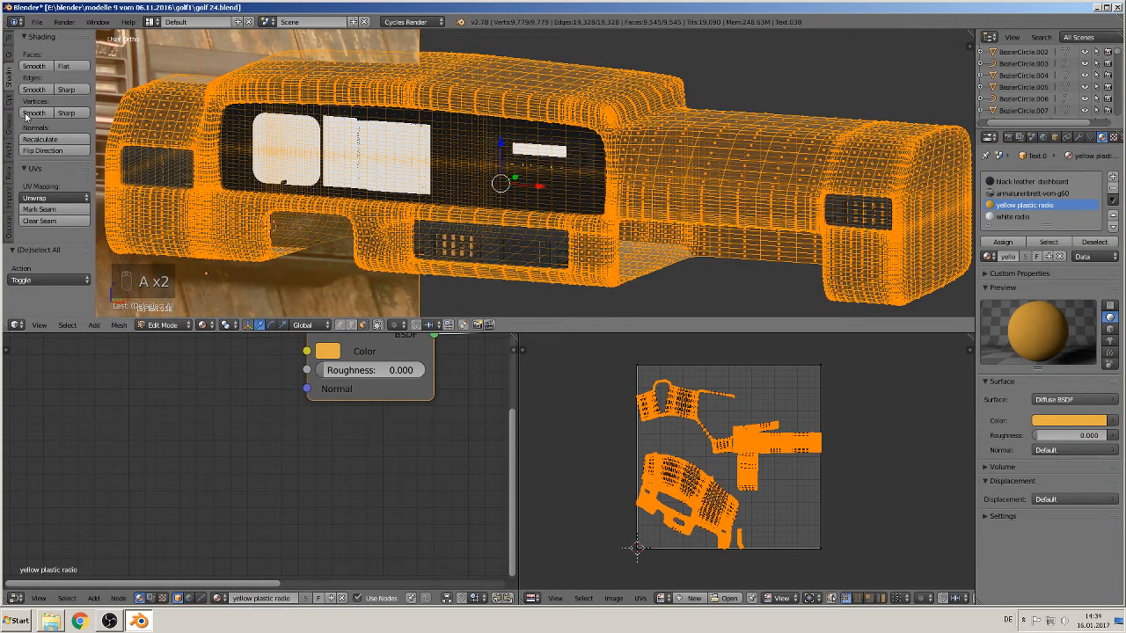
pyautogui.click(55, 139)
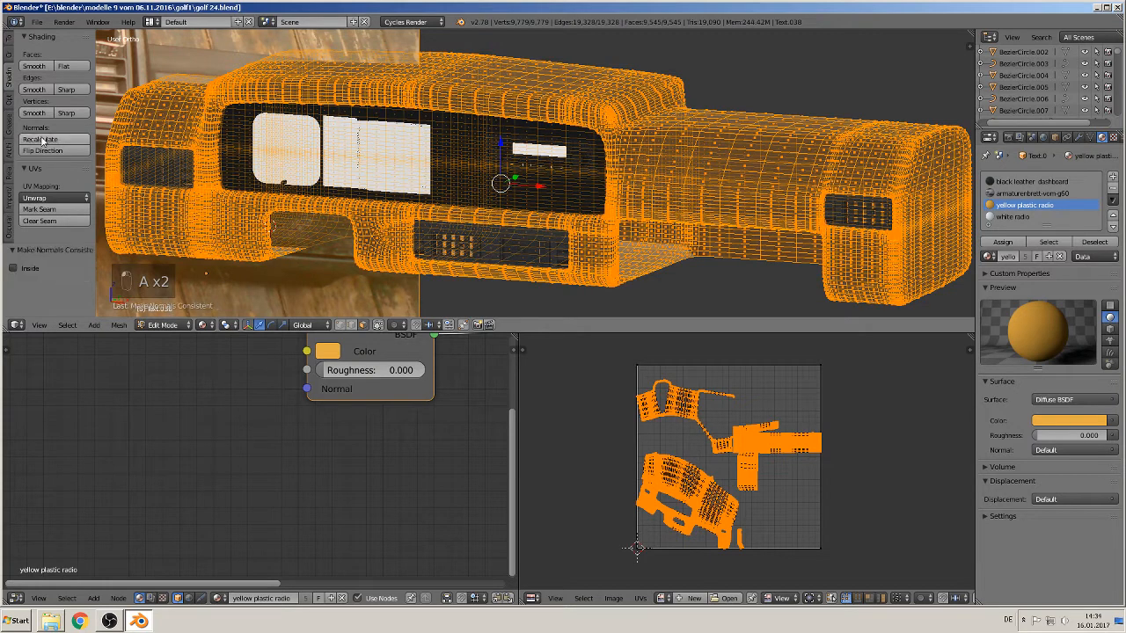
# Step: Remove the doubled vertices from the whole dashboard mesh and return to Object Mode
pyautogui.click(9, 40)
pyautogui.scroll(-6, 37, 205)
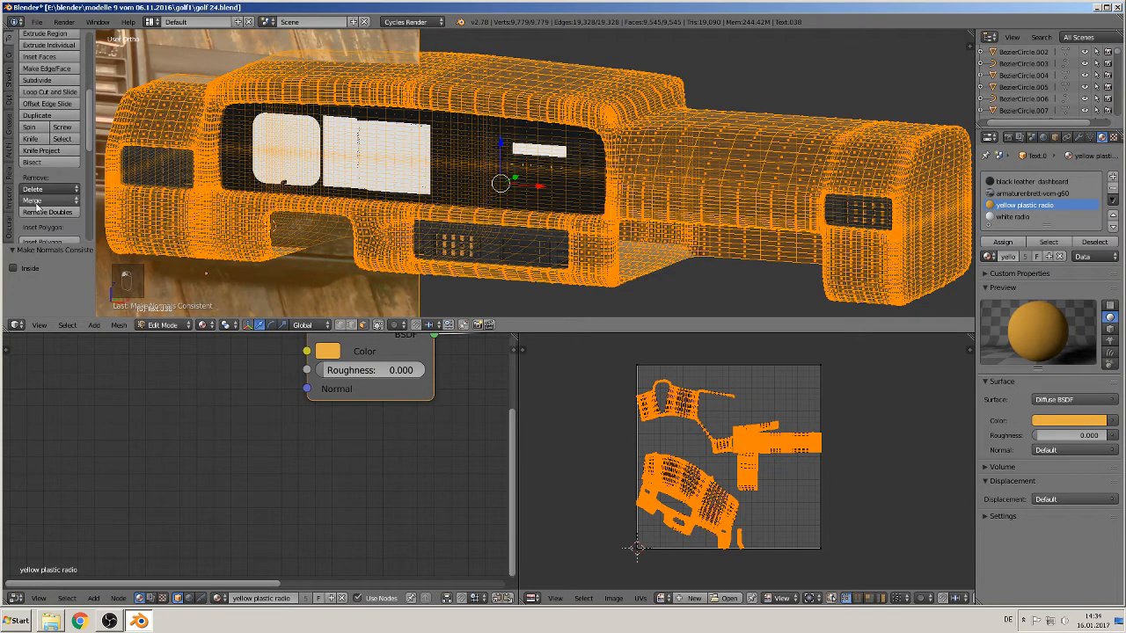
pyautogui.click(44, 215)
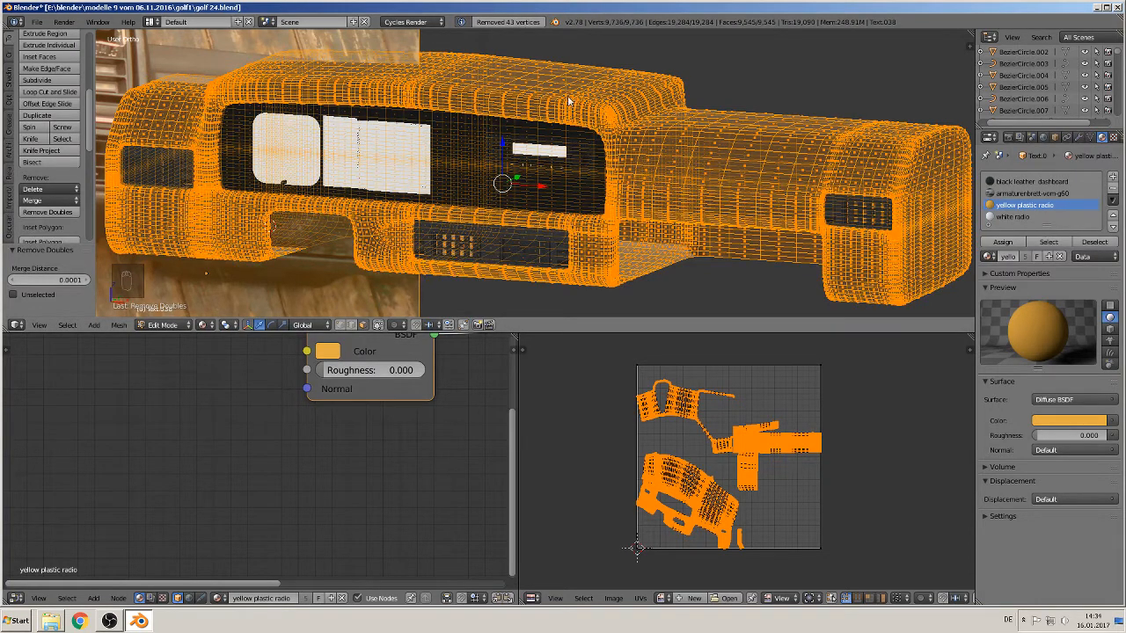
pyautogui.press('Tab')
pyautogui.scroll(3, 644, 196)
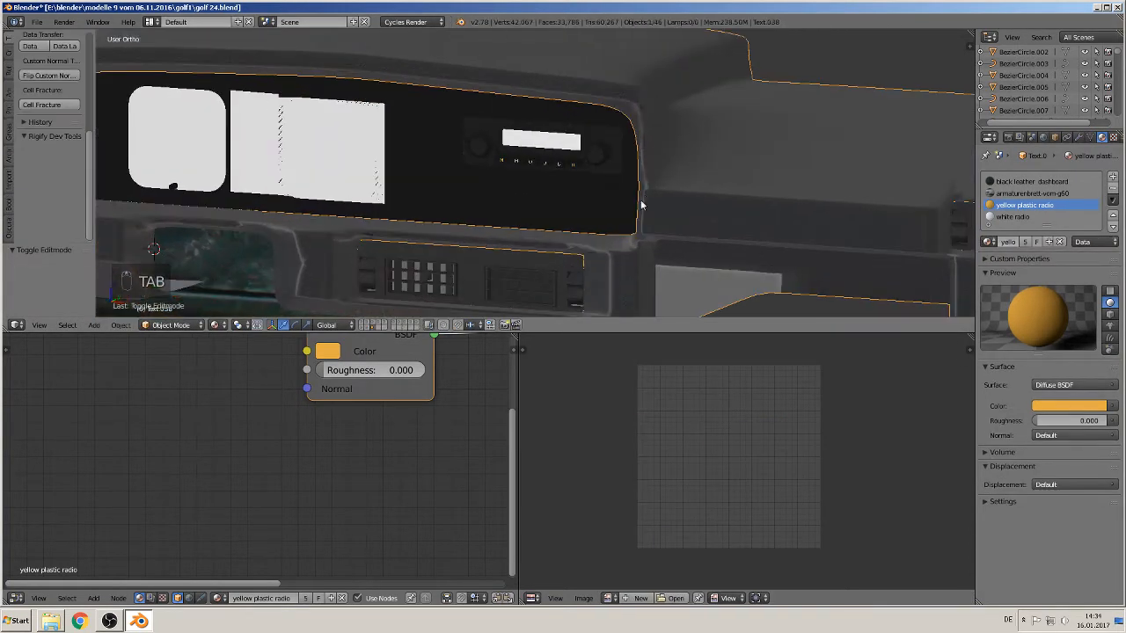
# Step: Enter Edit Mode on the dashboard and select a face between the steering column opening and the centre vents
pyautogui.moveTo(643, 195); pyautogui.dragTo(531, 219, button='middle')
pyautogui.scroll(4, 444, 224)
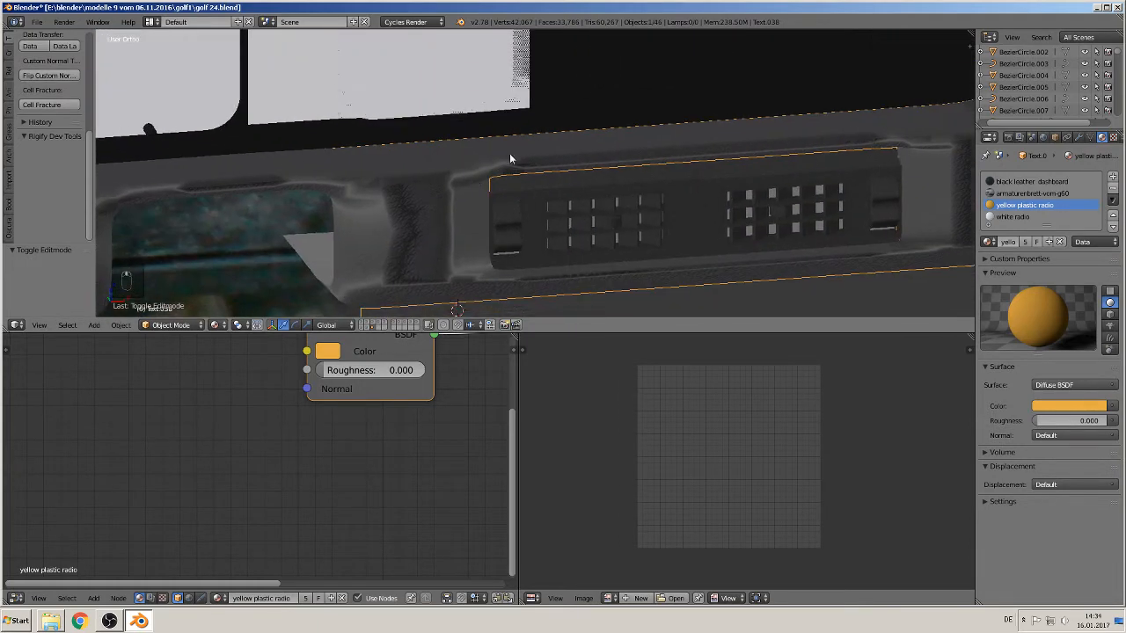
pyautogui.press('Tab')
pyautogui.rightClick(409, 202)
pyautogui.moveTo(388, 203); pyautogui.dragTo(416, 136, button='middle')
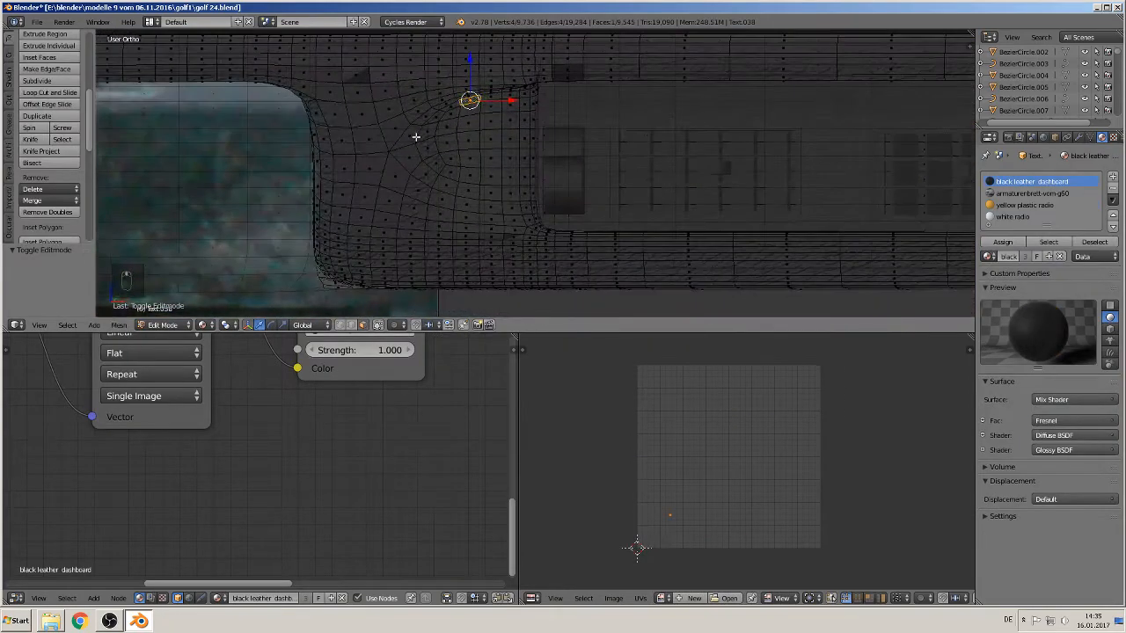
pyautogui.press('c')
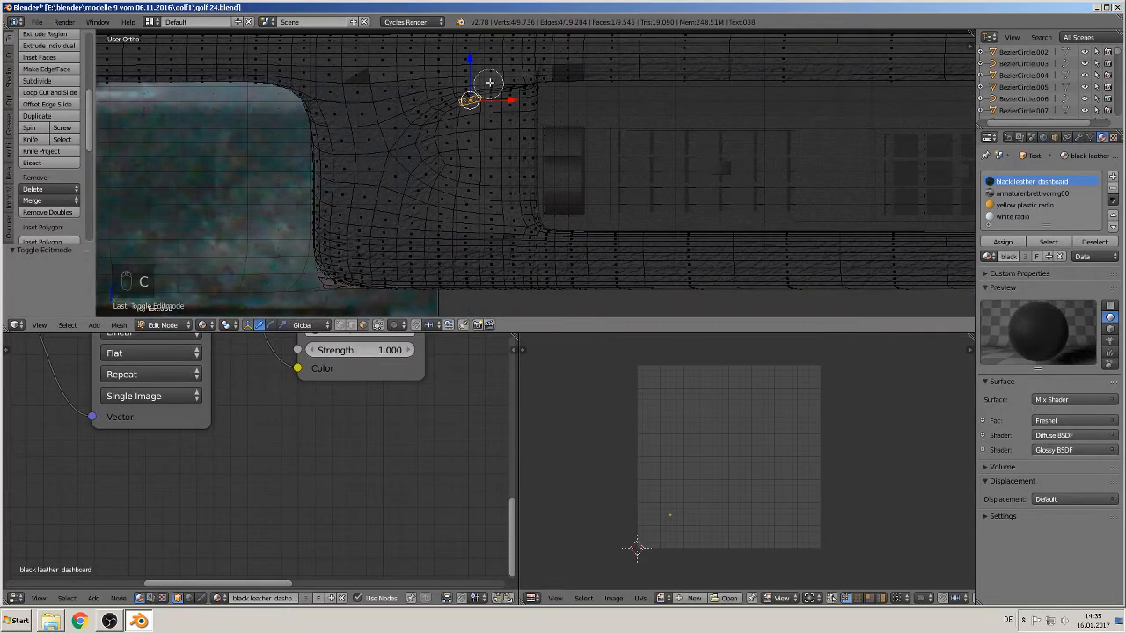
pyautogui.moveTo(510, 76)
pyautogui.mouseDown()
pyautogui.moveTo(508, 209)
pyautogui.moveTo(468, 211)
pyautogui.moveTo(460, 113)
pyautogui.moveTo(466, 225)
pyautogui.moveTo(398, 90)
pyautogui.moveTo(369, 94)
pyautogui.moveTo(371, 127)
pyautogui.moveTo(408, 175)
pyautogui.moveTo(449, 188)
pyautogui.moveTo(432, 191)
pyautogui.mouseUp()
pyautogui.rightClick(432, 191)
pyautogui.moveTo(432, 191)
pyautogui.mouseDown(button='middle')
pyautogui.moveTo(410, 205)
pyautogui.moveTo(417, 218)
pyautogui.moveTo(442, 198)
pyautogui.moveTo(390, 276)
pyautogui.moveTo(418, 242)
pyautogui.moveTo(444, 240)
pyautogui.mouseUp(button='middle')
# Step: Limit selection to visible geometry, clear the selection and box-select the faces between the column opening and the centre vents
pyautogui.click(380, 325)
pyautogui.press('a')
pyautogui.press('a')
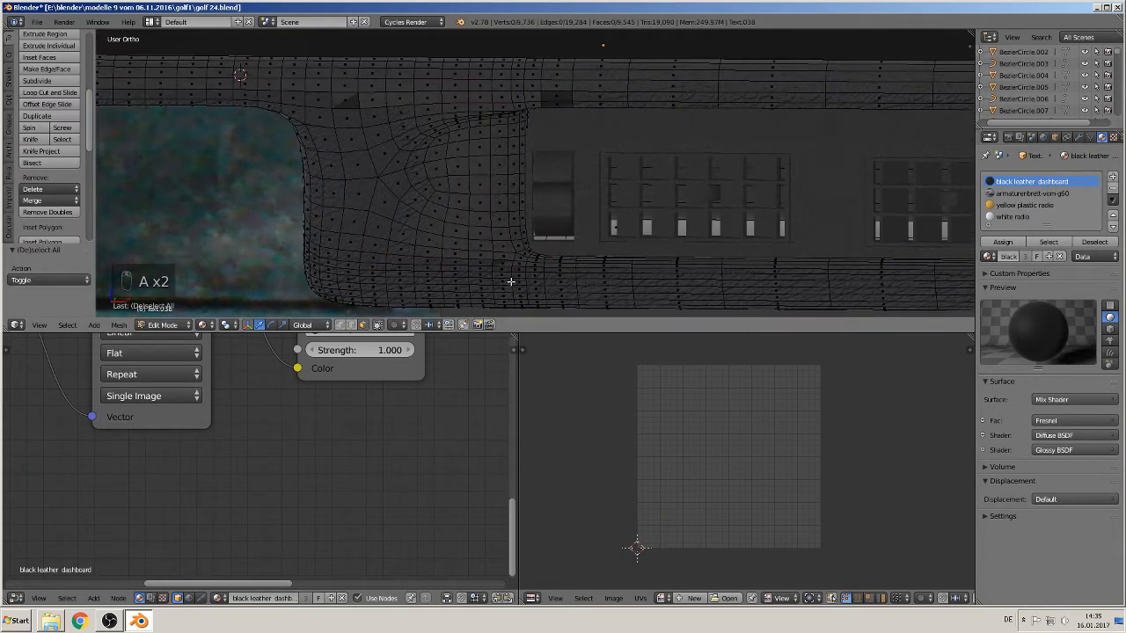
pyautogui.press('b')
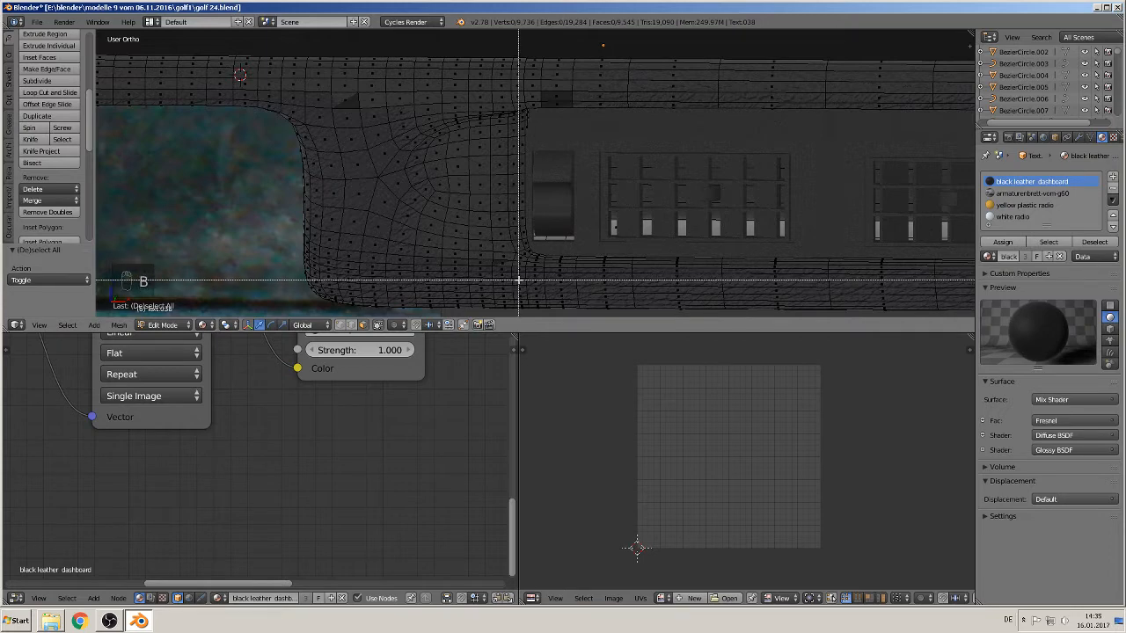
pyautogui.moveTo(519, 280); pyautogui.dragTo(335, 73)
# Step: Try a LoopTools Flatten with the Best fit plane on the selected faces, and undo it
pyautogui.scroll(-5, 31, 203)
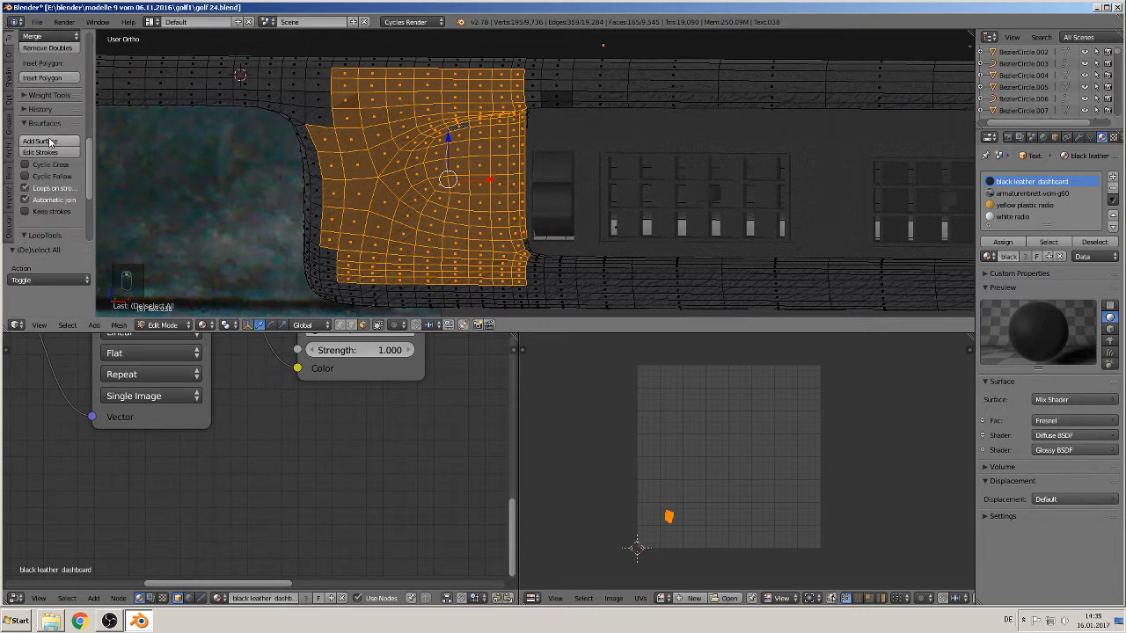
pyautogui.scroll(-4, 44, 178)
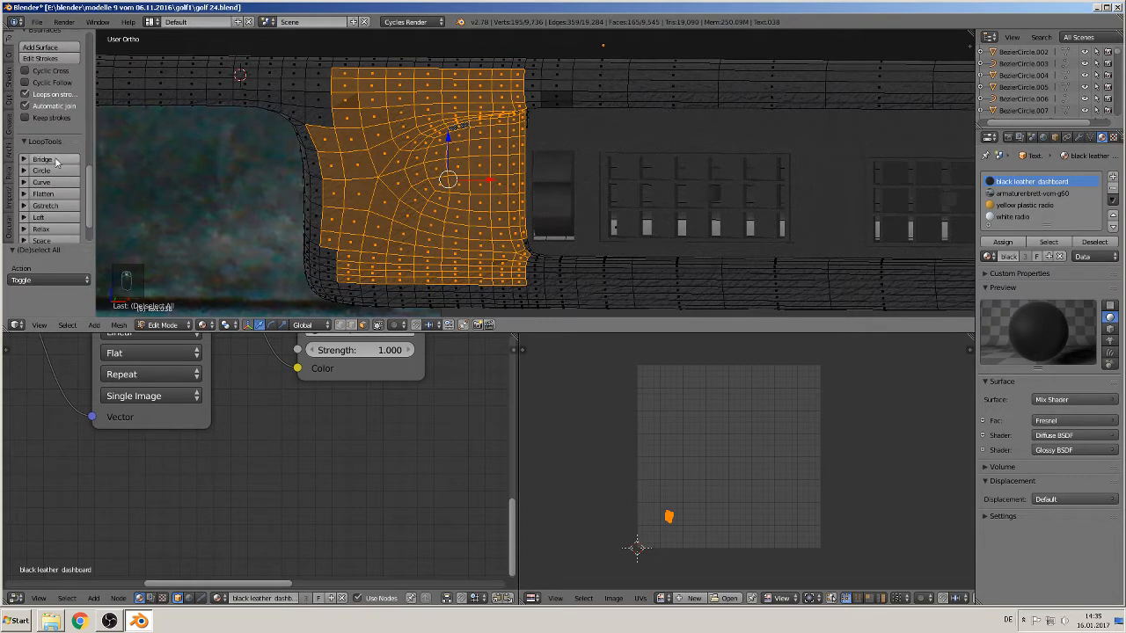
pyautogui.scroll(-2, 42, 145)
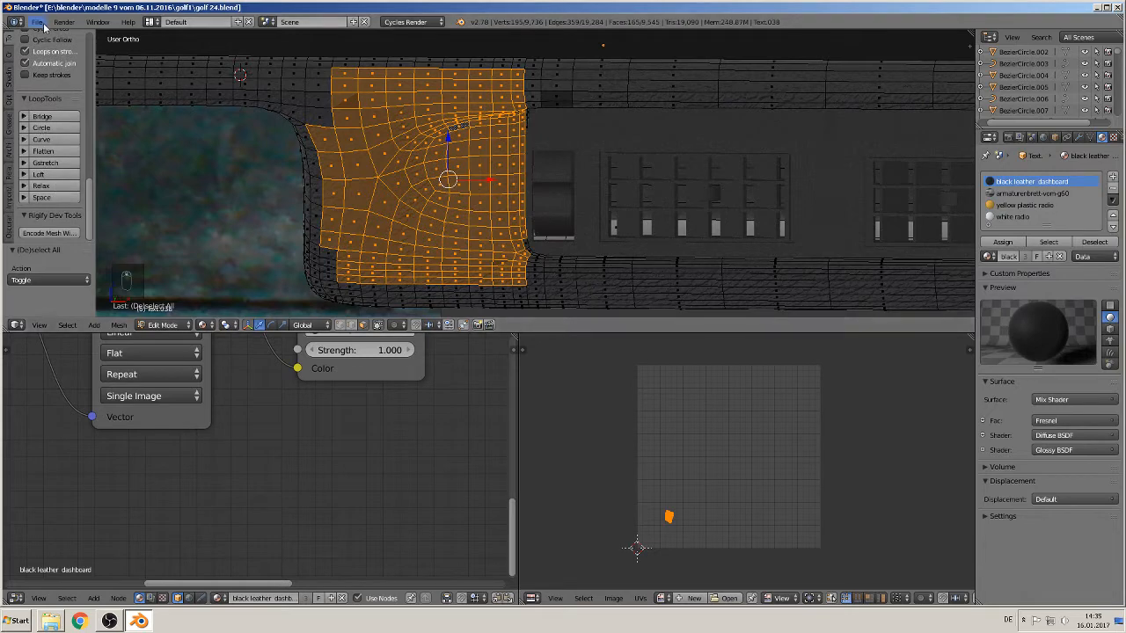
pyautogui.click(44, 151)
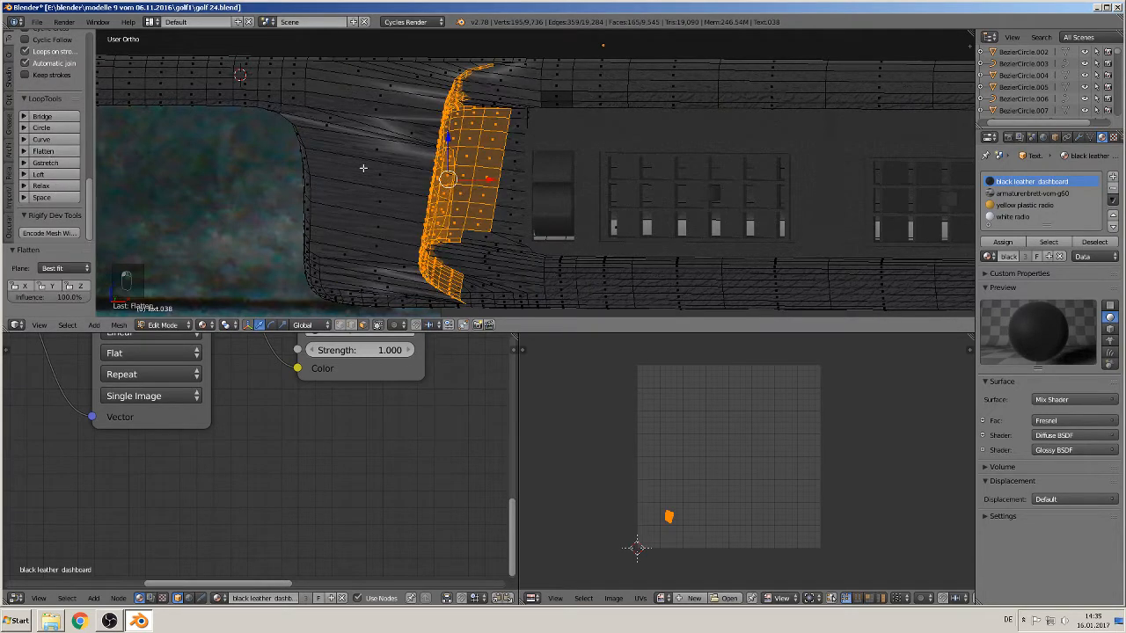
pyautogui.hotkey('ctrl', 'z')
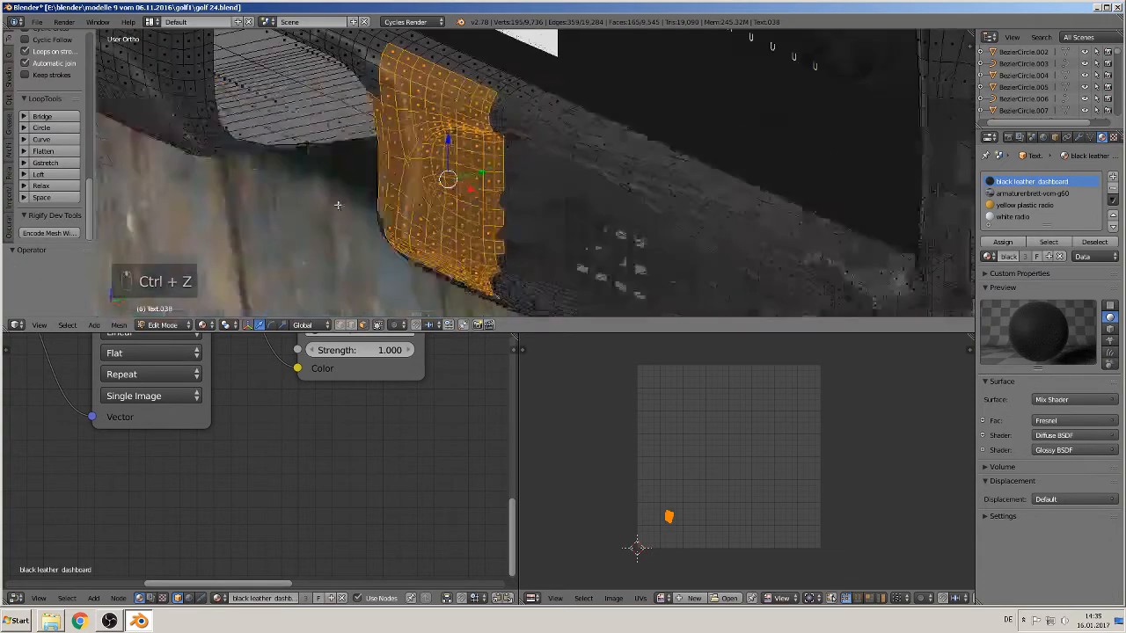
# Step: Remove the column of faces along the centre vent's recessed edge from the selection
pyautogui.moveTo(522, 189); pyautogui.dragTo(523, 136, button='middle')
pyautogui.press('v')
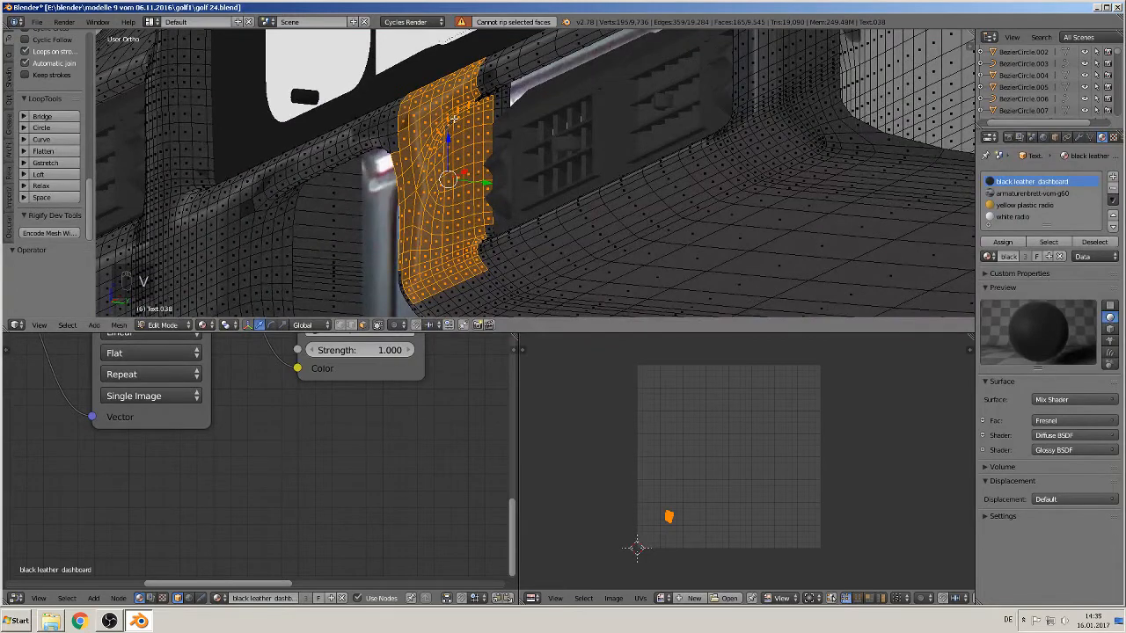
pyautogui.keyDown('alt'); pyautogui.keyDown('shift'); pyautogui.rightClick(482, 125); pyautogui.keyUp('shift'); pyautogui.keyUp('alt')
pyautogui.keyDown('alt'); pyautogui.keyDown('shift'); pyautogui.rightClick(489, 125); pyautogui.keyUp('shift'); pyautogui.keyUp('alt')
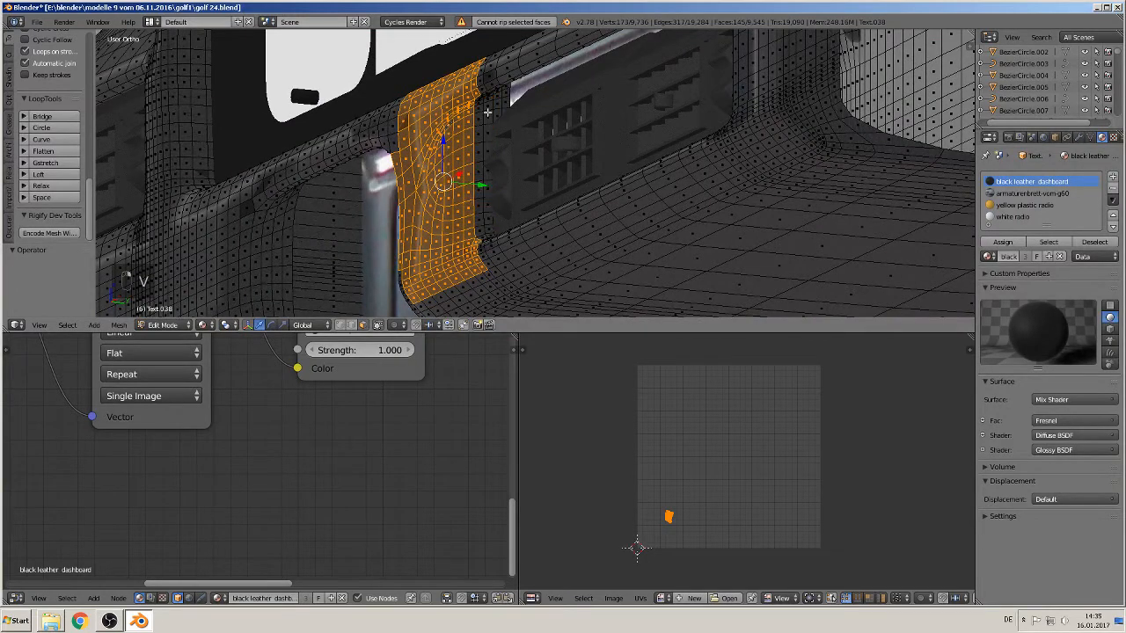
pyautogui.moveTo(487, 111); pyautogui.dragTo(557, 205, button='middle')
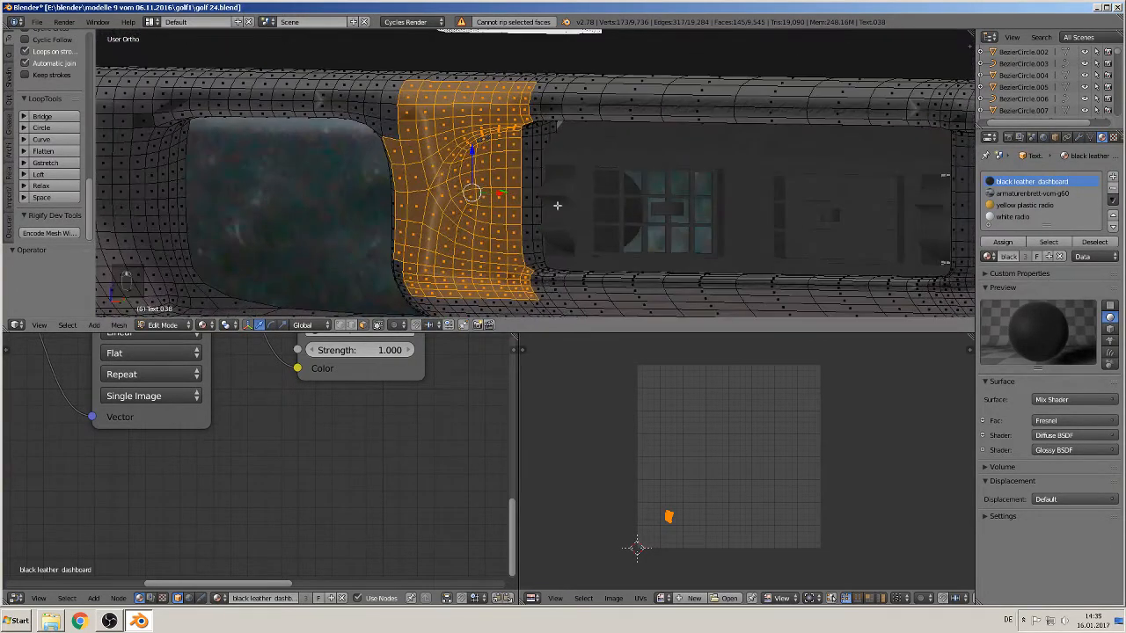
# Step: Deselect the stray face loops at the lower and upper borders of the patch beside the centre vents
pyautogui.keyDown('alt'); pyautogui.keyDown('shift'); pyautogui.rightClick(526, 274); pyautogui.keyUp('shift'); pyautogui.keyUp('alt')
pyautogui.keyDown('alt'); pyautogui.keyDown('shift'); pyautogui.rightClick(522, 108); pyautogui.keyUp('shift'); pyautogui.keyUp('alt')
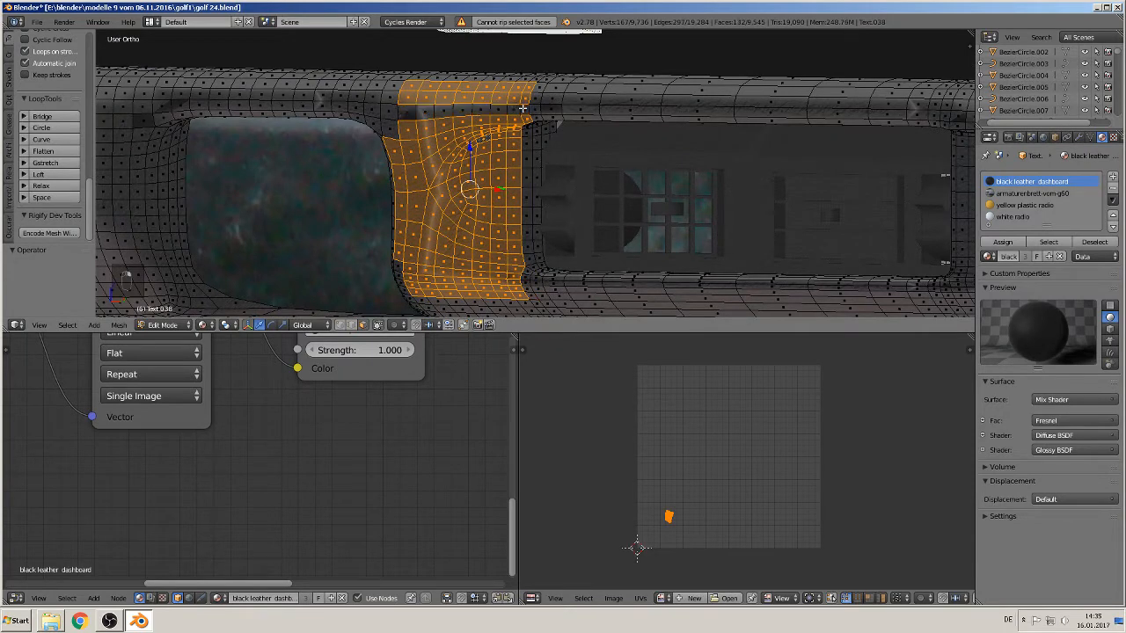
pyautogui.hotkey('ctrl', 'z')
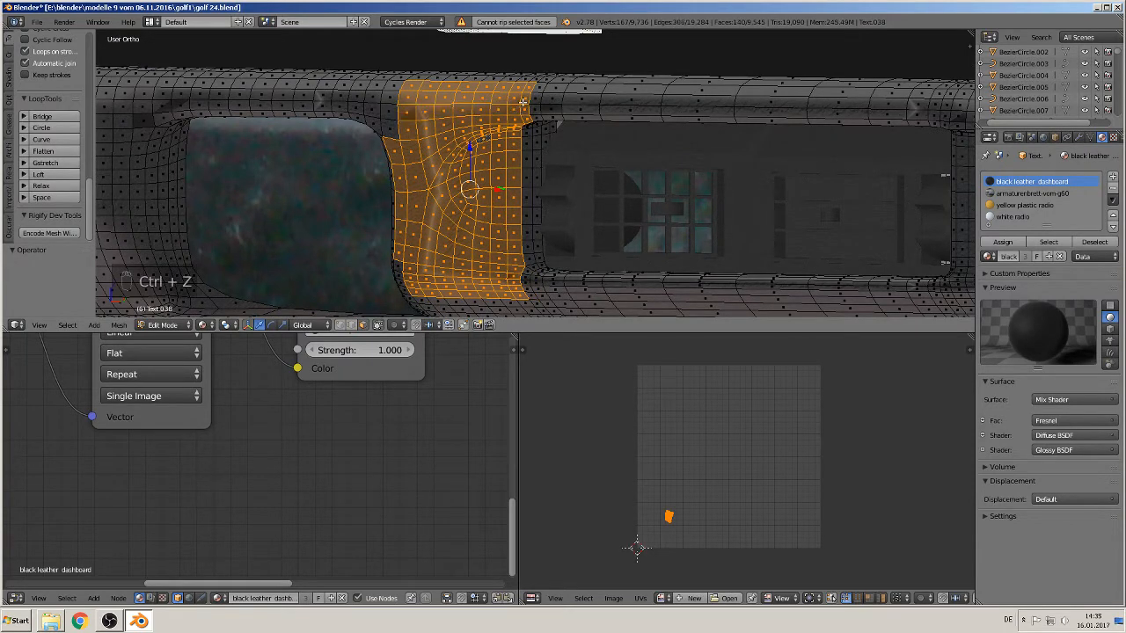
pyautogui.keyDown('alt'); pyautogui.keyDown('shift'); pyautogui.rightClick(522, 104); pyautogui.keyUp('shift'); pyautogui.keyUp('alt')
pyautogui.moveTo(522, 104); pyautogui.dragTo(370, 202, button='middle')
pyautogui.keyDown('alt'); pyautogui.keyDown('shift'); pyautogui.rightClick(379, 165); pyautogui.keyUp('shift'); pyautogui.keyUp('alt')
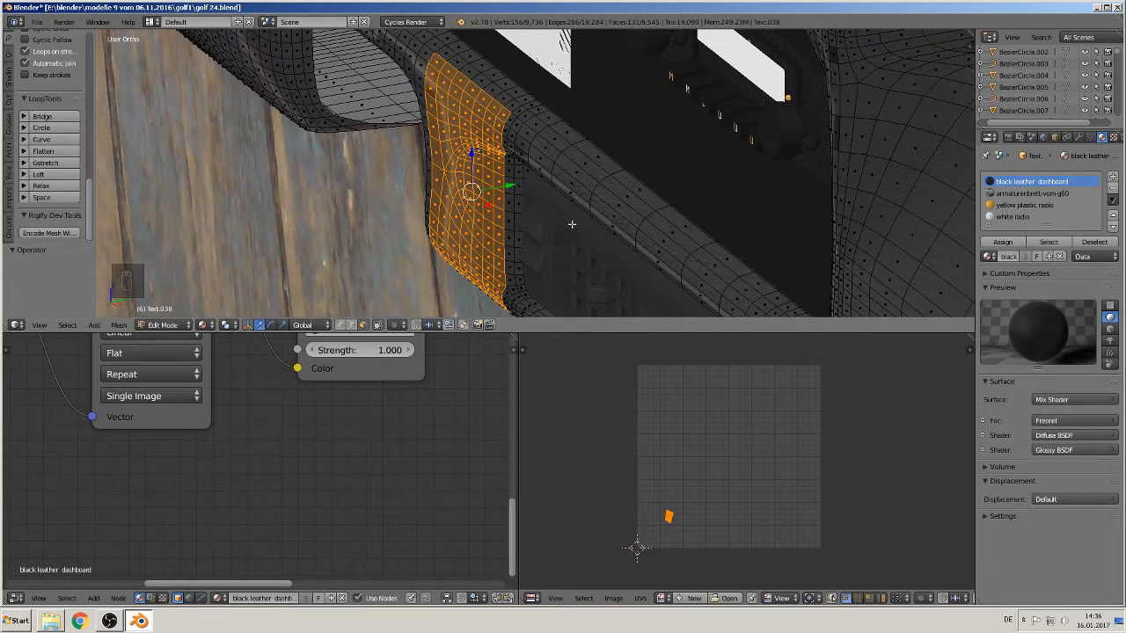
# Step: Flatten the selected patch by scaling it to 0 along the global Y axis, and inspect it in Object Mode
pyautogui.press('s')
pyautogui.press('y')
pyautogui.press('0')
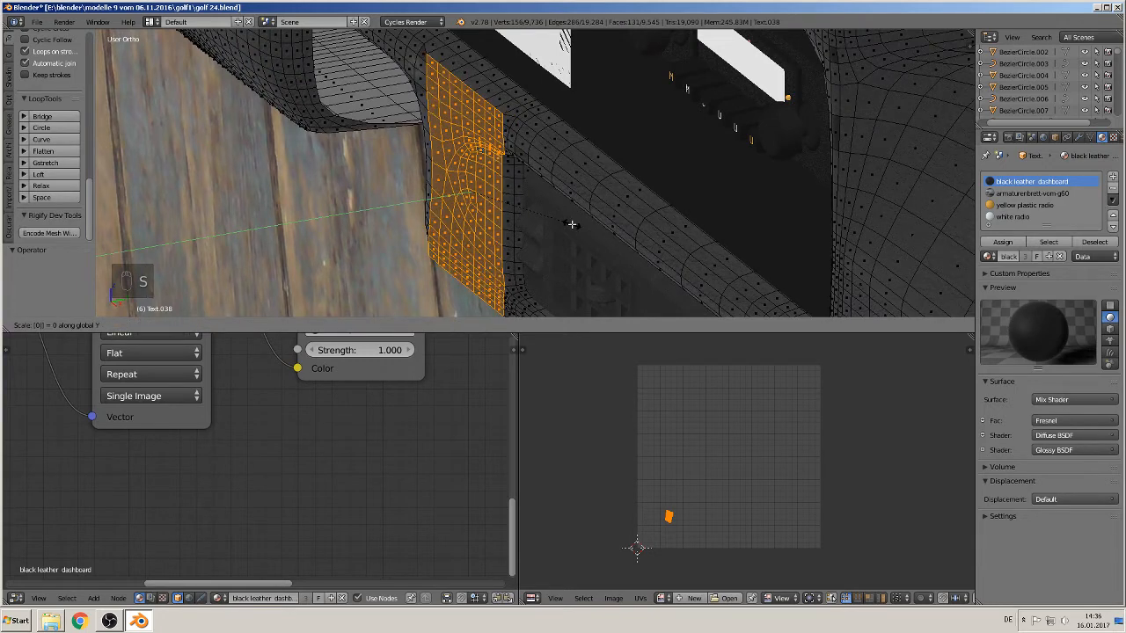
pyautogui.press('Return')
pyautogui.press('Tab')
pyautogui.moveTo(575, 223); pyautogui.dragTo(459, 183, button='middle')
pyautogui.keyDown('shift'); pyautogui.moveTo(624, 167); pyautogui.dragTo(454, 191, button='middle'); pyautogui.keyUp('shift')
pyautogui.scroll(5, 453, 191)
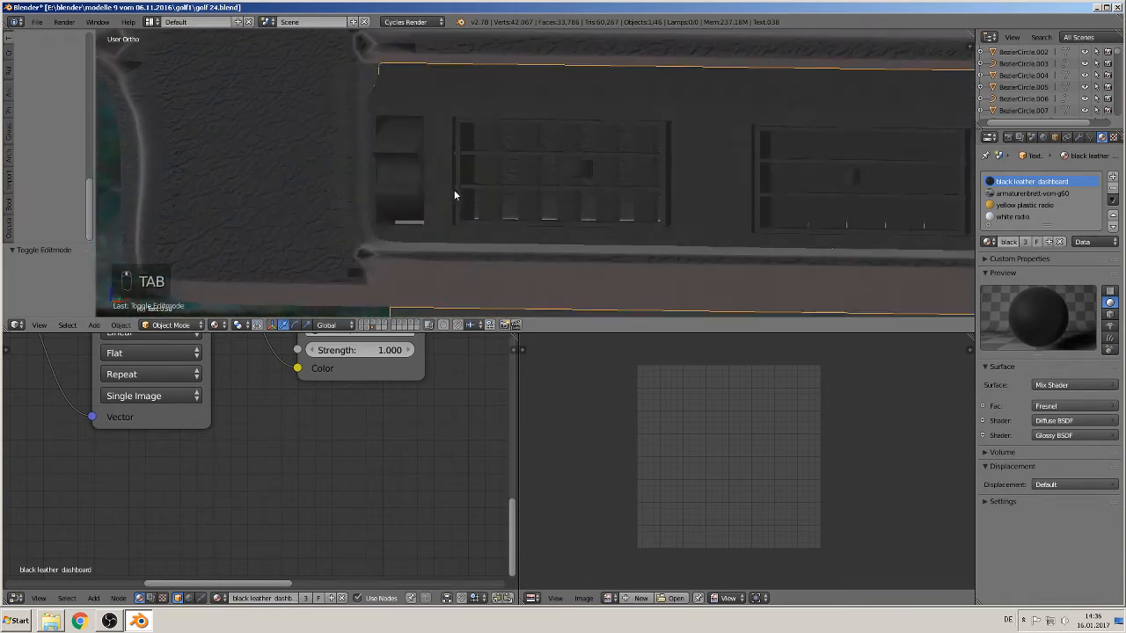
# Step: In Edit Mode, select only the two dark faces stacked on the ledge just above the centre vents
pyautogui.press('Tab')
pyautogui.scroll(1, 387, 94)
pyautogui.keyDown('shift'); pyautogui.moveTo(368, 81); pyautogui.dragTo(444, 192, button='middle'); pyautogui.keyUp('shift')
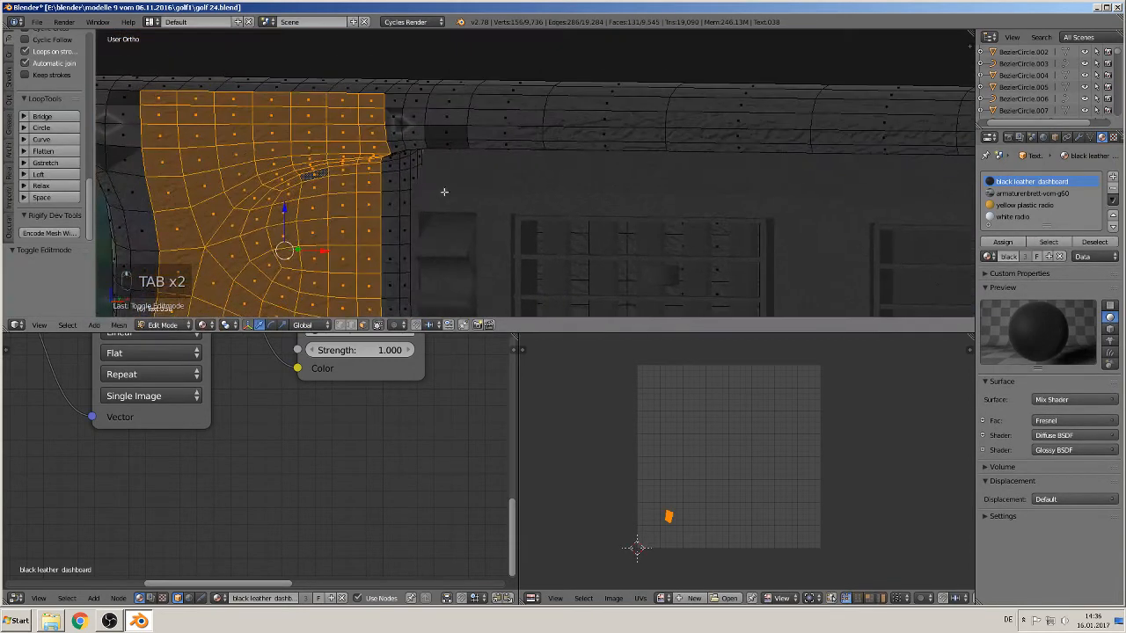
pyautogui.rightClick(398, 125)
pyautogui.moveTo(399, 125); pyautogui.dragTo(465, 161, button='middle')
pyautogui.rightClick(485, 185)
pyautogui.keyDown('shift'); pyautogui.rightClick(493, 208); pyautogui.keyUp('shift')
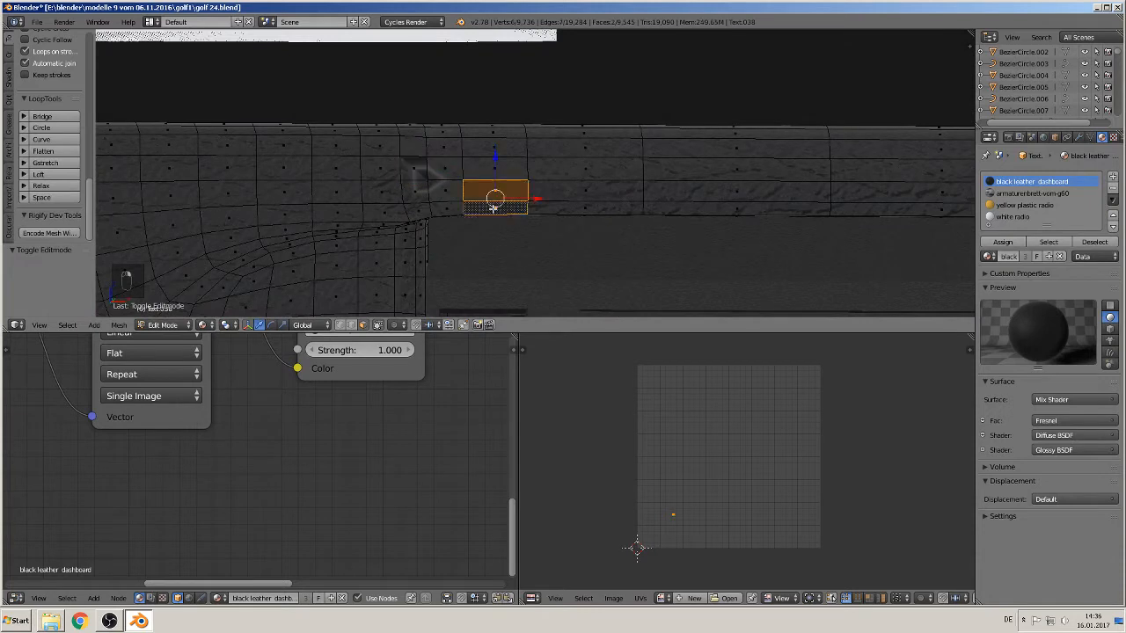
pyautogui.keyDown('shift'); pyautogui.rightClick(545, 193); pyautogui.keyUp('shift')
pyautogui.keyDown('shift'); pyautogui.rightClick(495, 205); pyautogui.keyUp('shift')
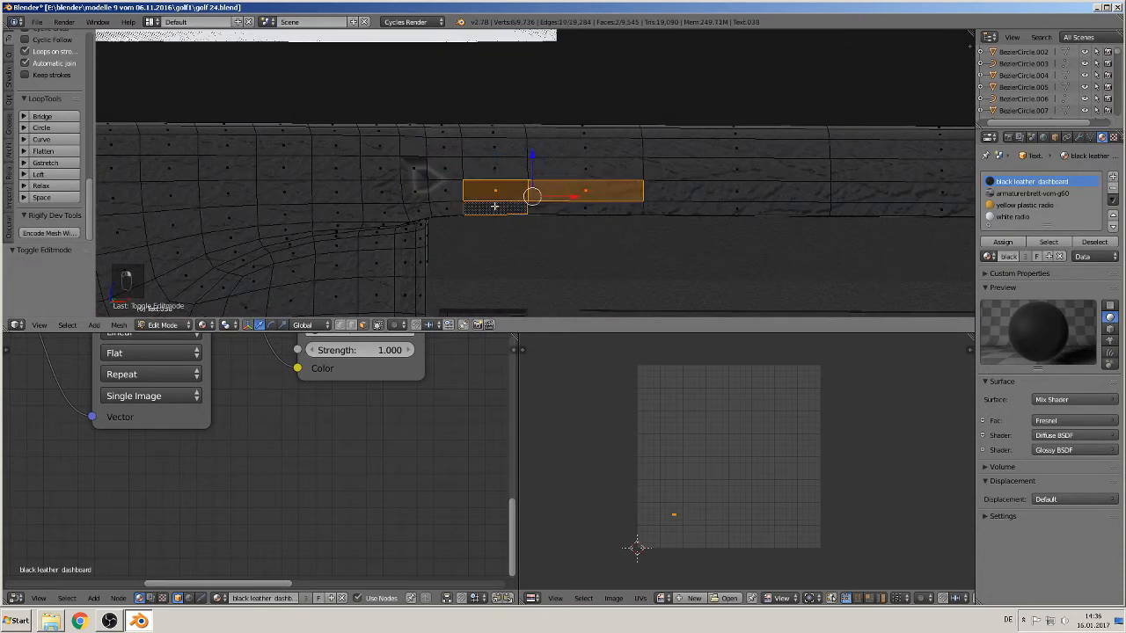
pyautogui.hotkey('ctrl', 'z')
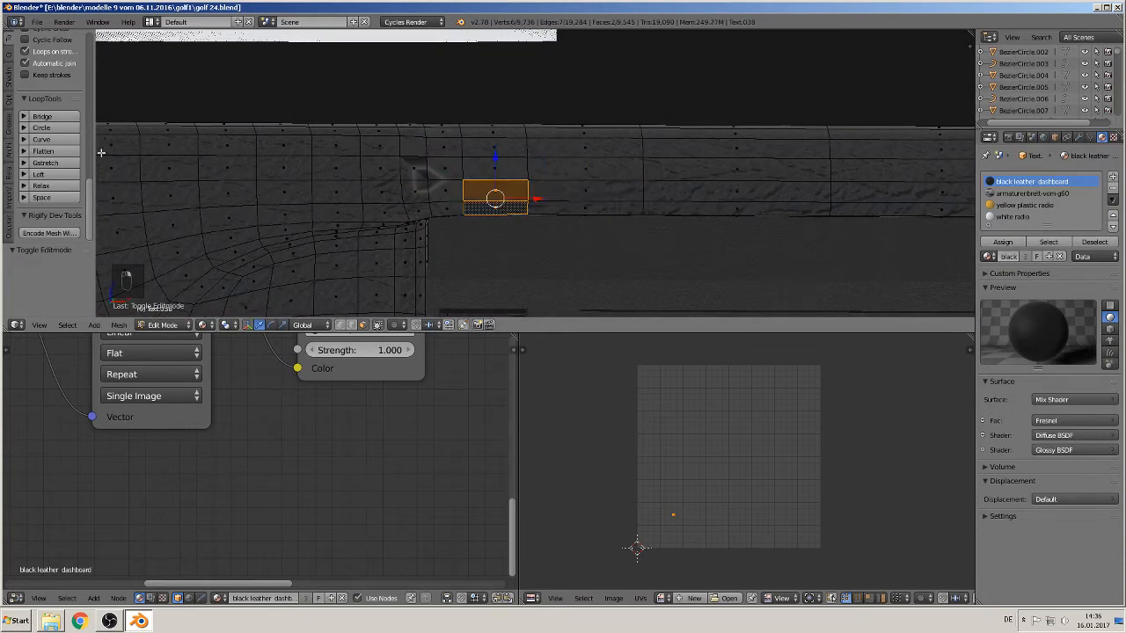
# Step: Flip the normal direction of the two selected dark faces above the centre vents
pyautogui.scroll(4, 55, 77)
pyautogui.scroll(3, 54, 82)
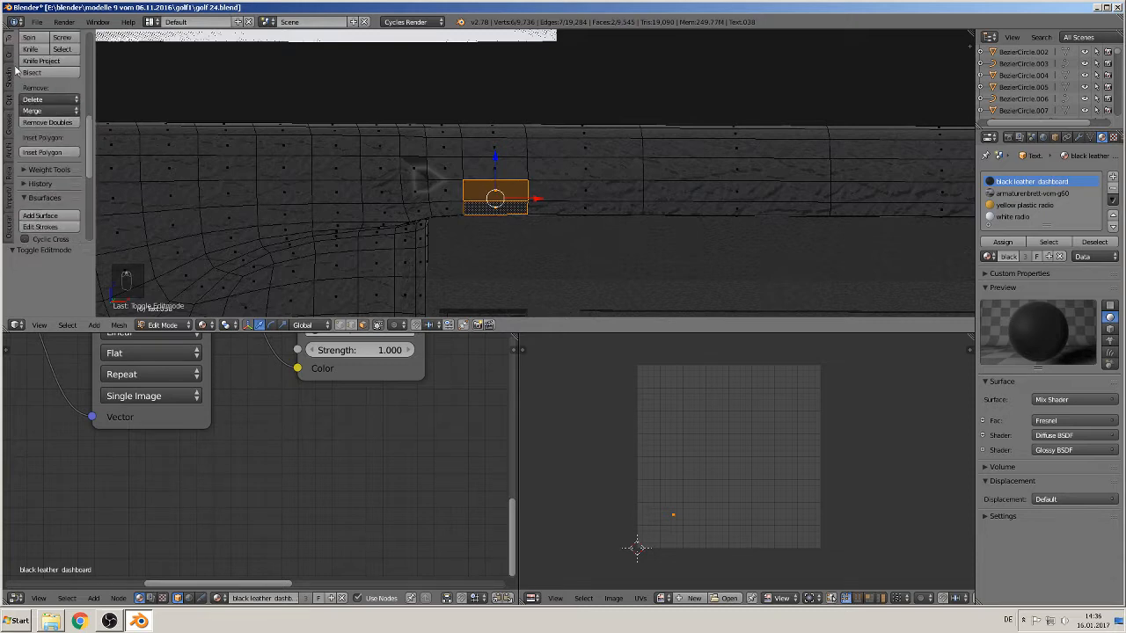
pyautogui.click(9, 77)
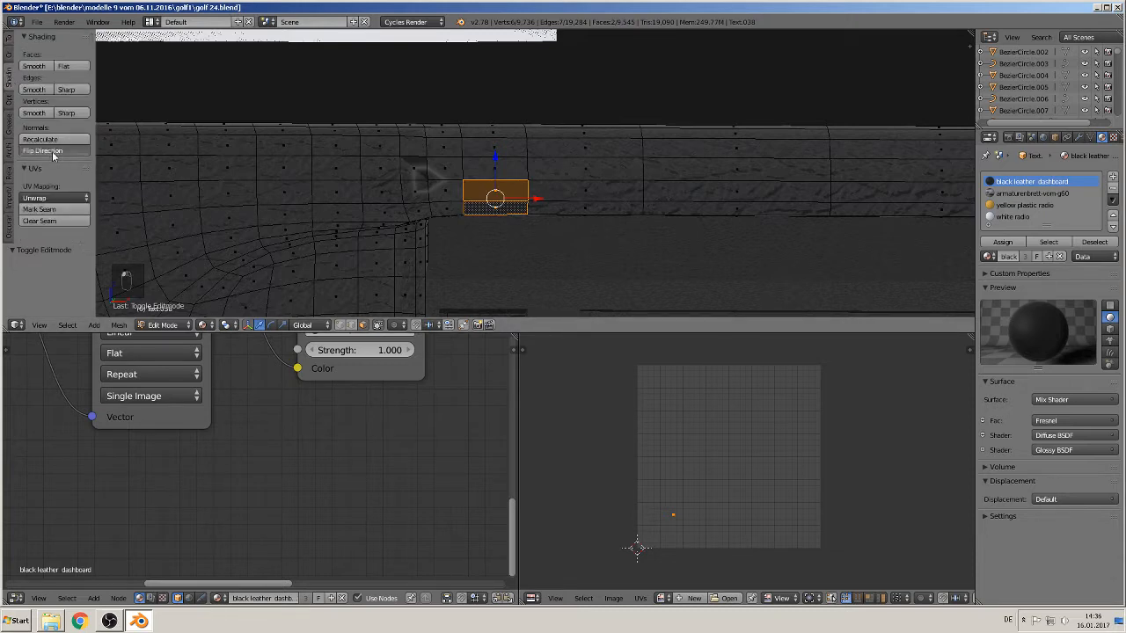
pyautogui.click(52, 152)
pyautogui.click(53, 151)
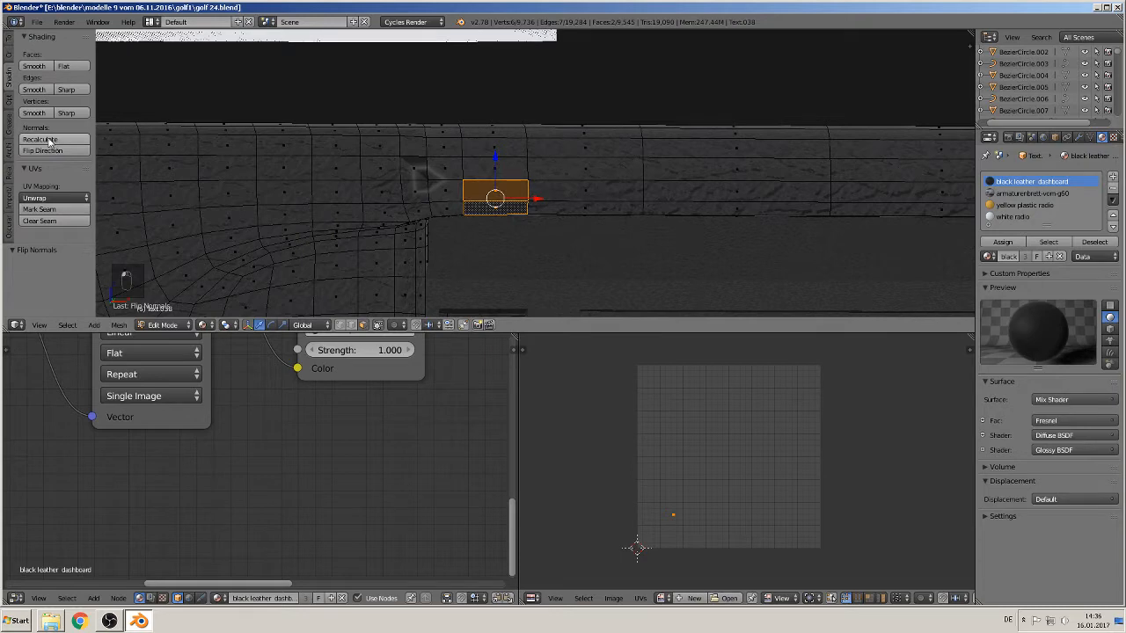
# Step: Select the entire dashboard mesh, UV-unwrap it with the Unwrap method, and inspect the result in Object Mode
pyautogui.press('a')
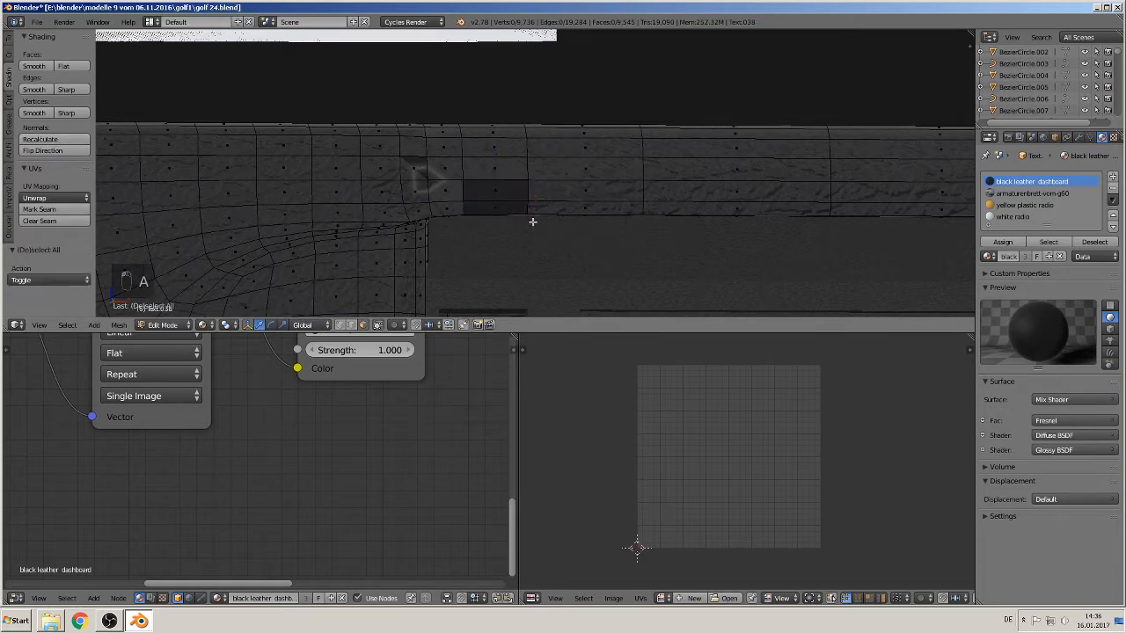
pyautogui.press('a')
pyautogui.scroll(-5, 532, 221)
pyautogui.press('u')
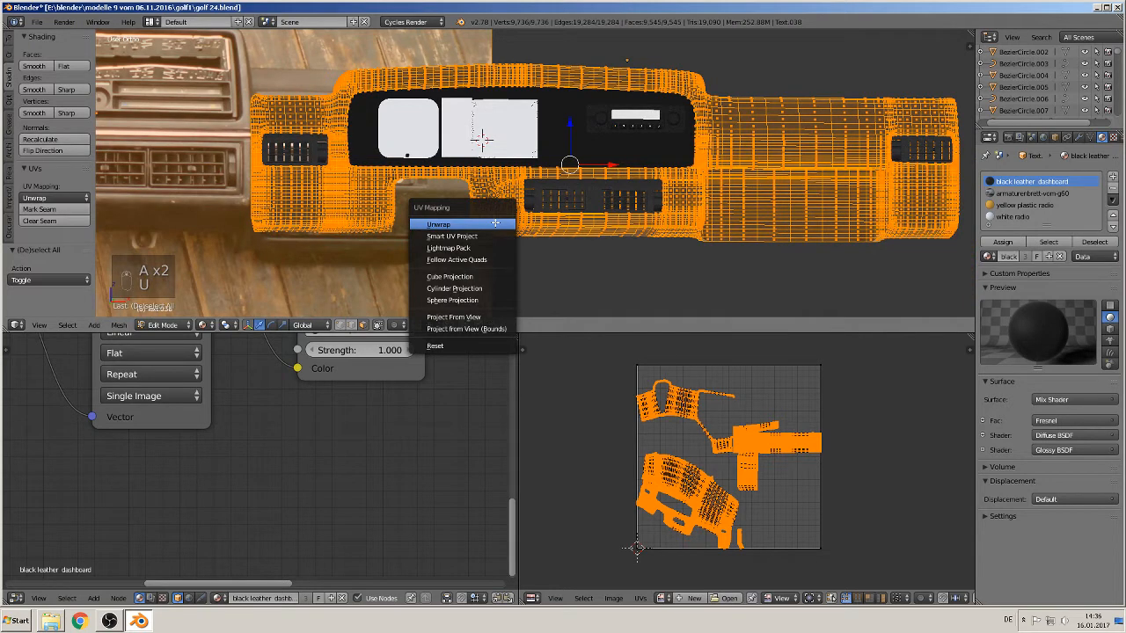
pyautogui.click(495, 224)
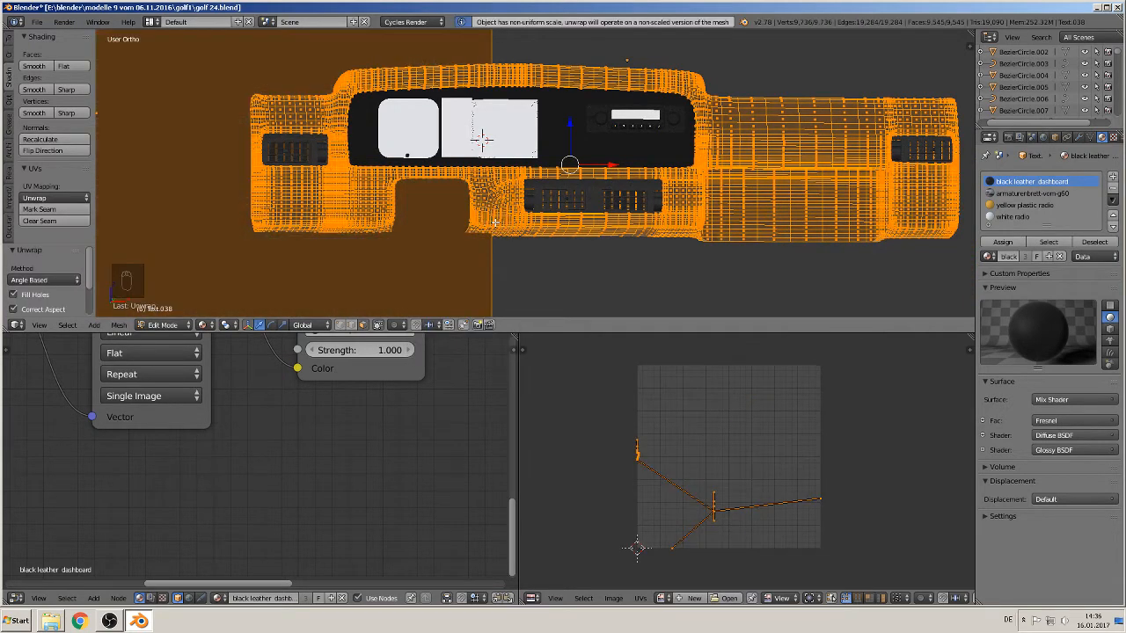
pyautogui.press('Tab')
pyautogui.moveTo(556, 193); pyautogui.dragTo(530, 244, button='middle')
pyautogui.scroll(4, 530, 243)
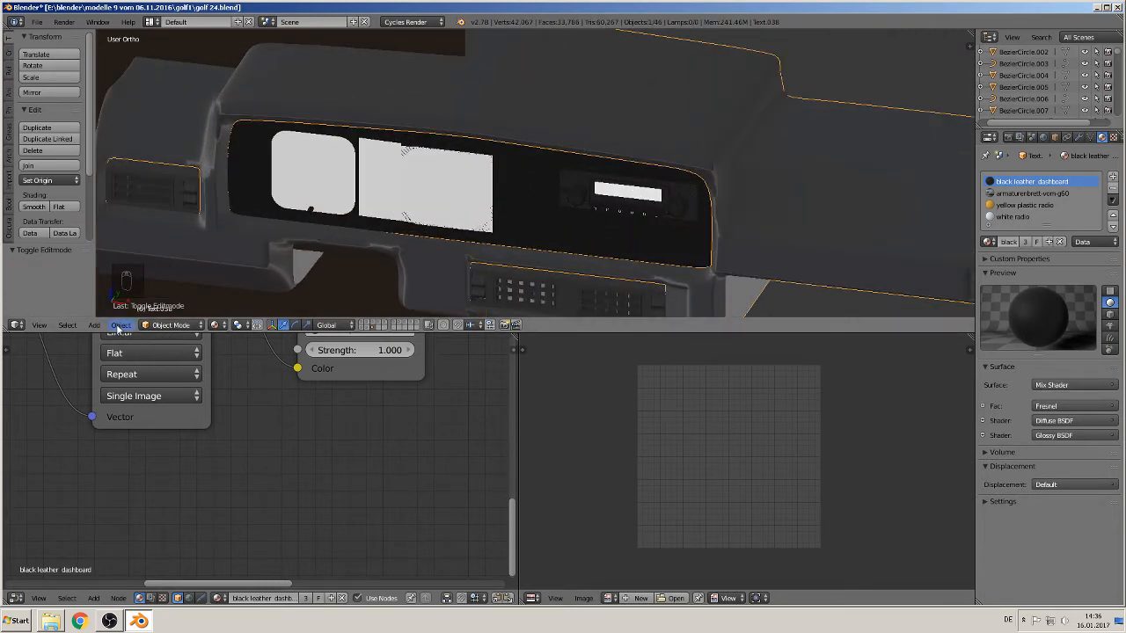
# Step: Apply the dashboard object's rotation and scale, and check its mesh in Edit Mode
pyautogui.click(119, 326)
pyautogui.moveTo(153, 244)
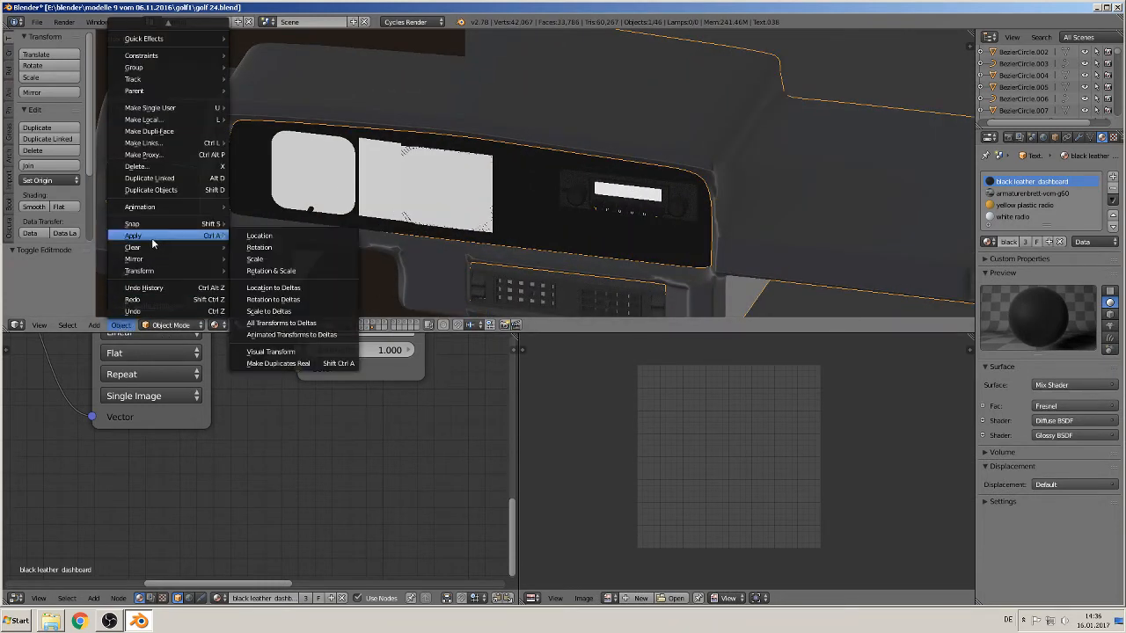
pyautogui.click(264, 271)
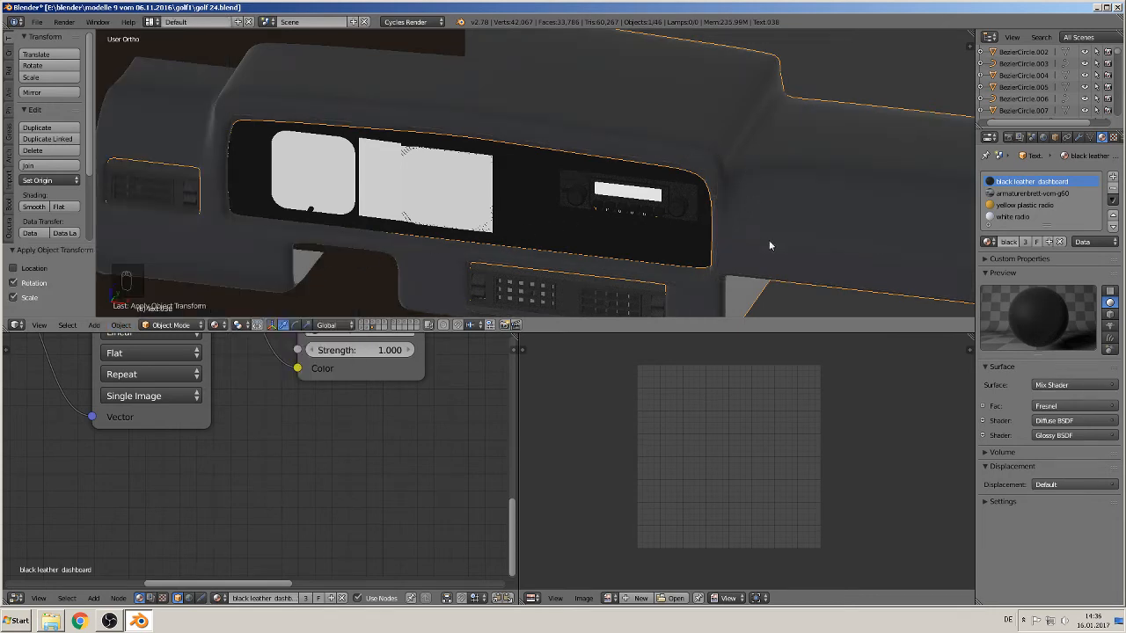
pyautogui.moveTo(769, 240); pyautogui.dragTo(793, 232, button='middle')
pyautogui.press('Tab')
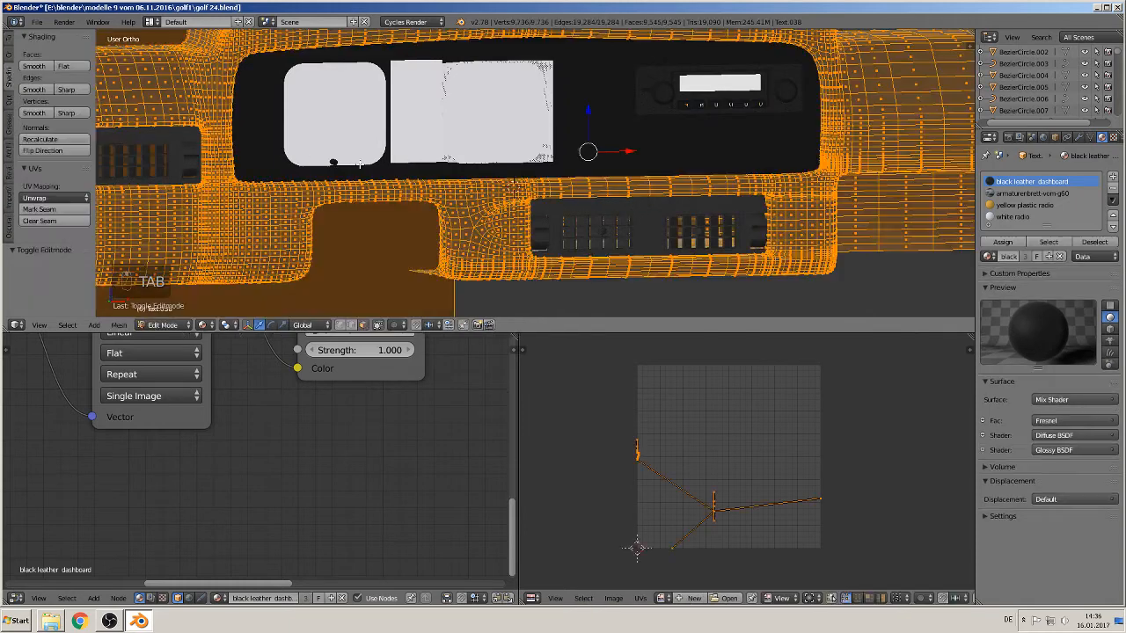
# Step: Return to Object Mode, deselect everything and save the file
pyautogui.press('Tab')
pyautogui.press('a')
pyautogui.press('a')
pyautogui.press('a')
pyautogui.moveTo(373, 179); pyautogui.dragTo(327, 235, button='middle')
pyautogui.click(36, 21)
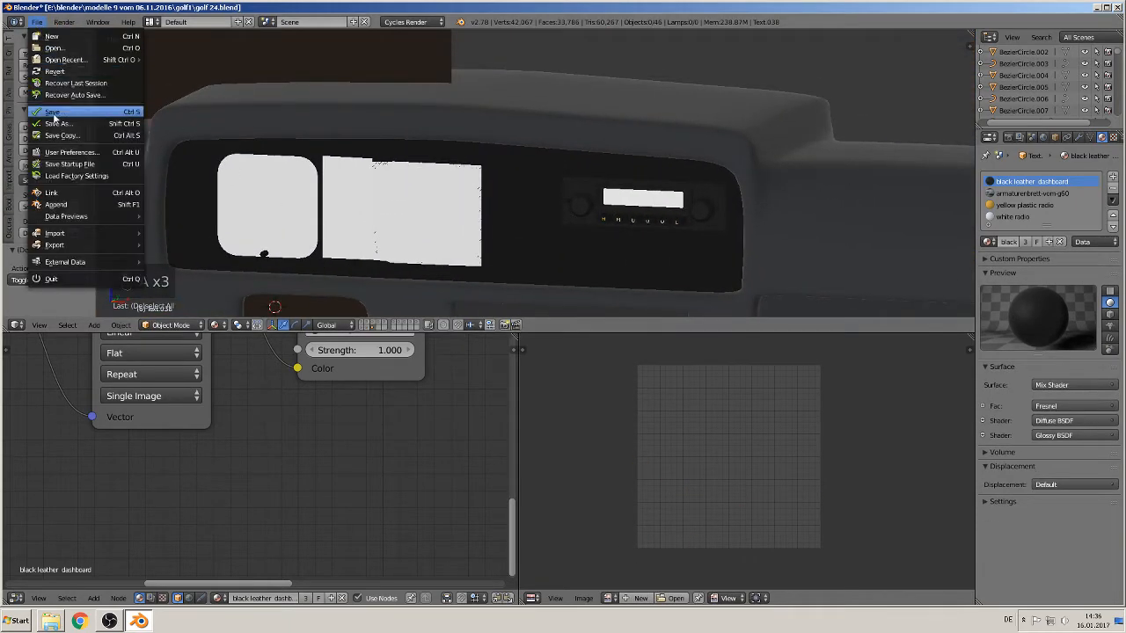
pyautogui.click(52, 113)
# Step: In Edit Mode, clear the selection and select the open edge loop bordering the glove compartment recess, viewing it from below
pyautogui.moveTo(296, 172); pyautogui.dragTo(426, 194, button='middle')
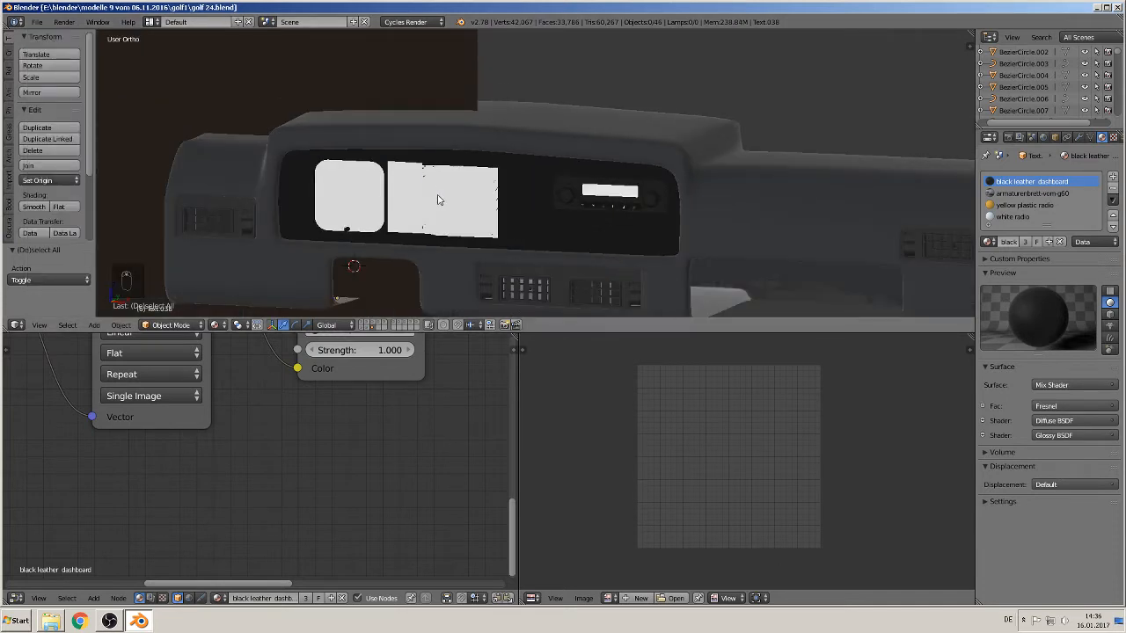
pyautogui.scroll(-4, 440, 154)
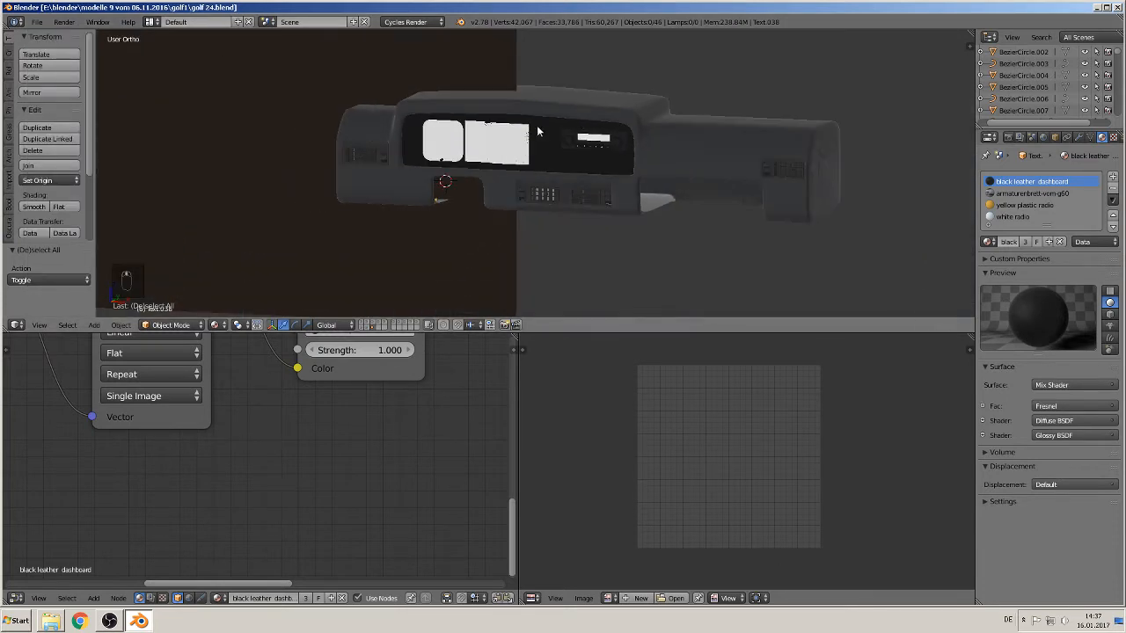
pyautogui.moveTo(688, 192); pyautogui.dragTo(496, 135, button='middle')
pyautogui.scroll(2, 712, 205)
pyautogui.scroll(2, 642, 135)
pyautogui.keyDown('shift'); pyautogui.moveTo(641, 135); pyautogui.dragTo(562, 222, button='middle'); pyautogui.keyUp('shift')
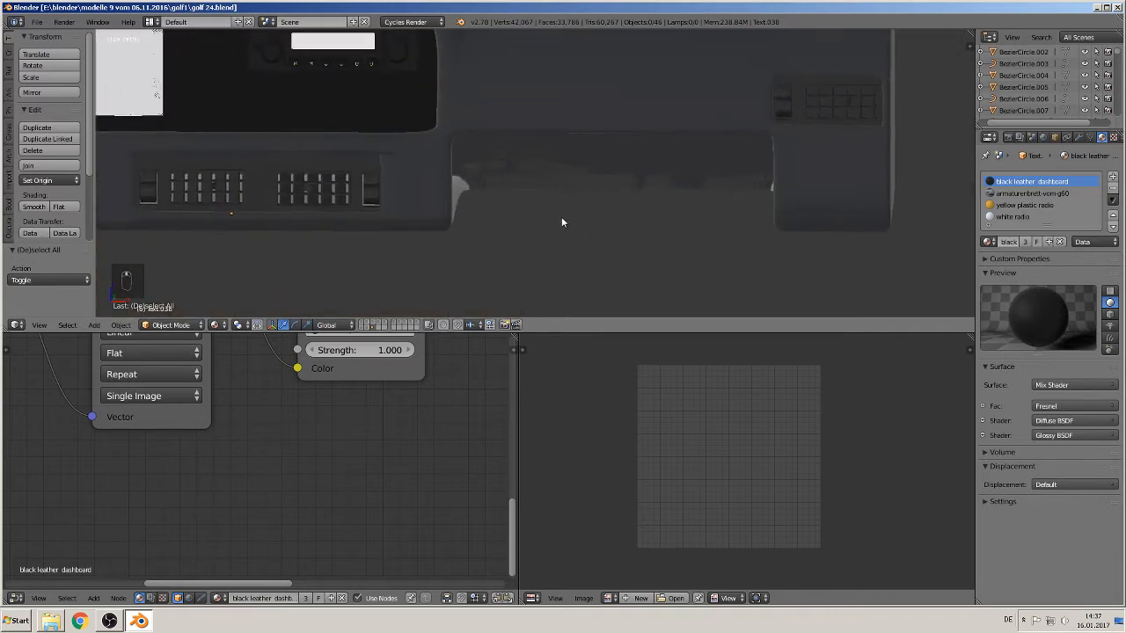
pyautogui.moveTo(509, 189); pyautogui.dragTo(477, 191, button='middle')
pyautogui.press('Tab')
pyautogui.press('a')
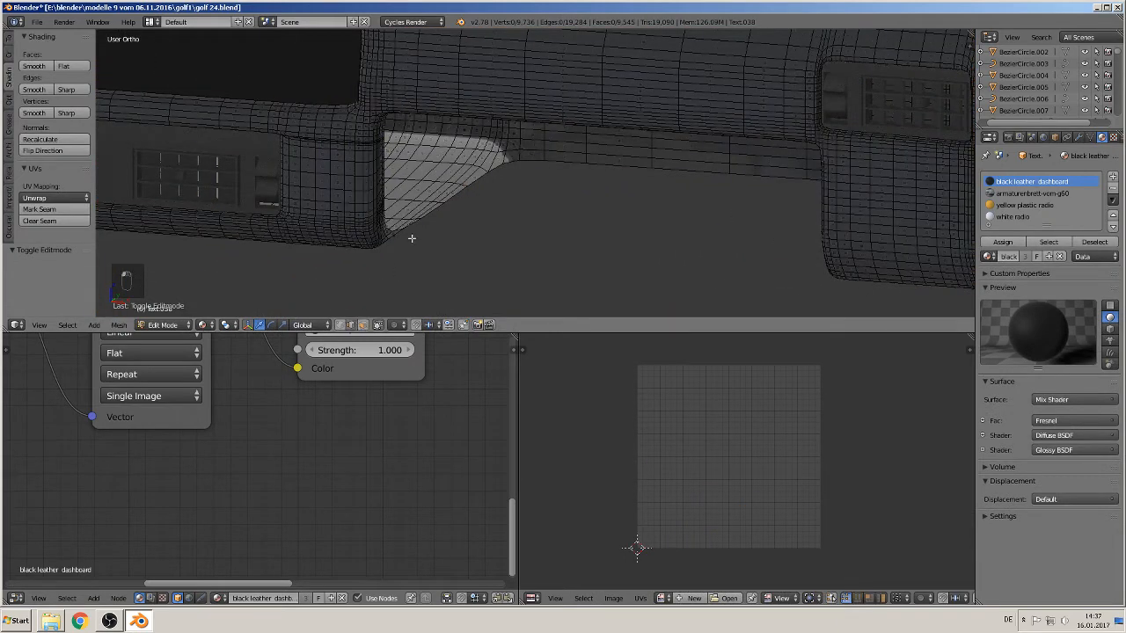
pyautogui.keyDown('alt'); pyautogui.click(453, 201); pyautogui.keyUp('alt')
pyautogui.scroll(3, 469, 176)
pyautogui.moveTo(469, 176); pyautogui.dragTo(487, 141, button='middle')
pyautogui.keyDown('shift'); pyautogui.moveTo(523, 176); pyautogui.dragTo(497, 25, button='middle'); pyautogui.keyUp('shift')
pyautogui.scroll(1, 486, 136)
pyautogui.moveTo(487, 136); pyautogui.dragTo(435, 126, button='middle')
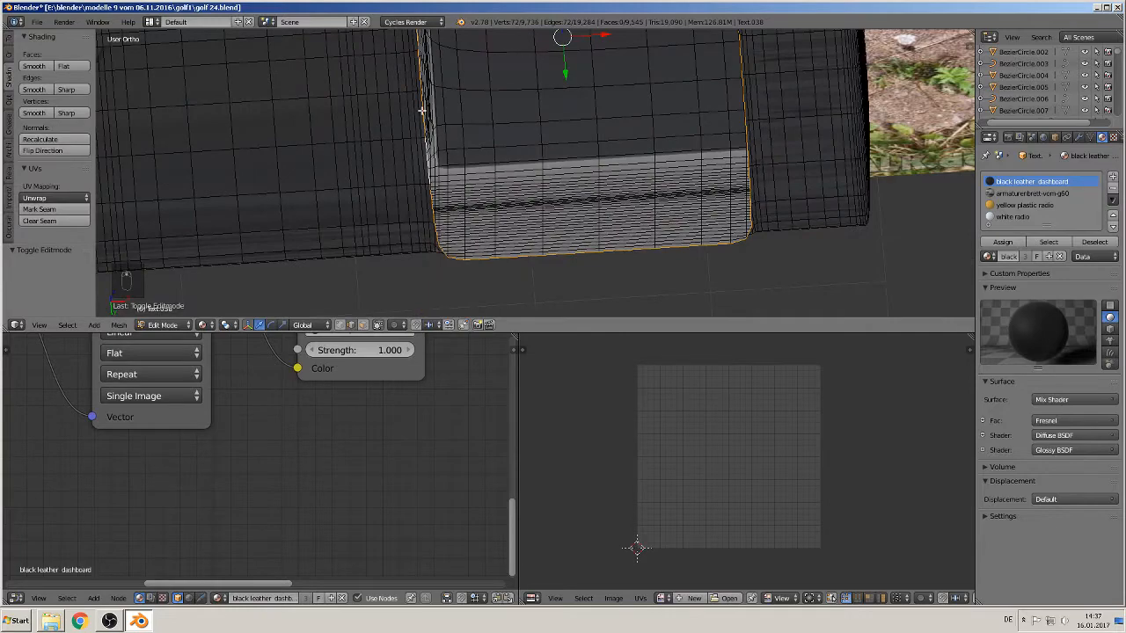
# Step: Fill a face between the two opposite side edges next to the rounded strip on the recess's open underside
pyautogui.rightClick(744, 101)
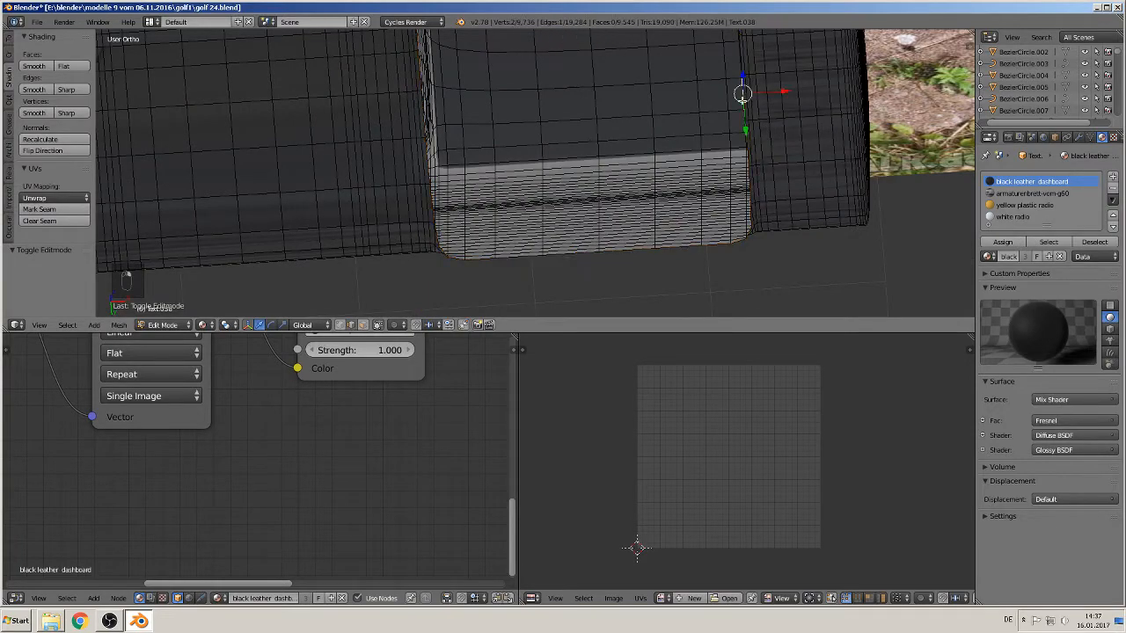
pyautogui.moveTo(529, 131)
pyautogui.mouseDown(button='middle')
pyautogui.moveTo(463, 149)
pyautogui.moveTo(438, 193)
pyautogui.moveTo(499, 145)
pyautogui.moveTo(563, 168)
pyautogui.moveTo(698, 184)
pyautogui.moveTo(340, 70)
pyautogui.moveTo(539, 138)
pyautogui.mouseUp(button='middle')
pyautogui.rightClick(643, 115)
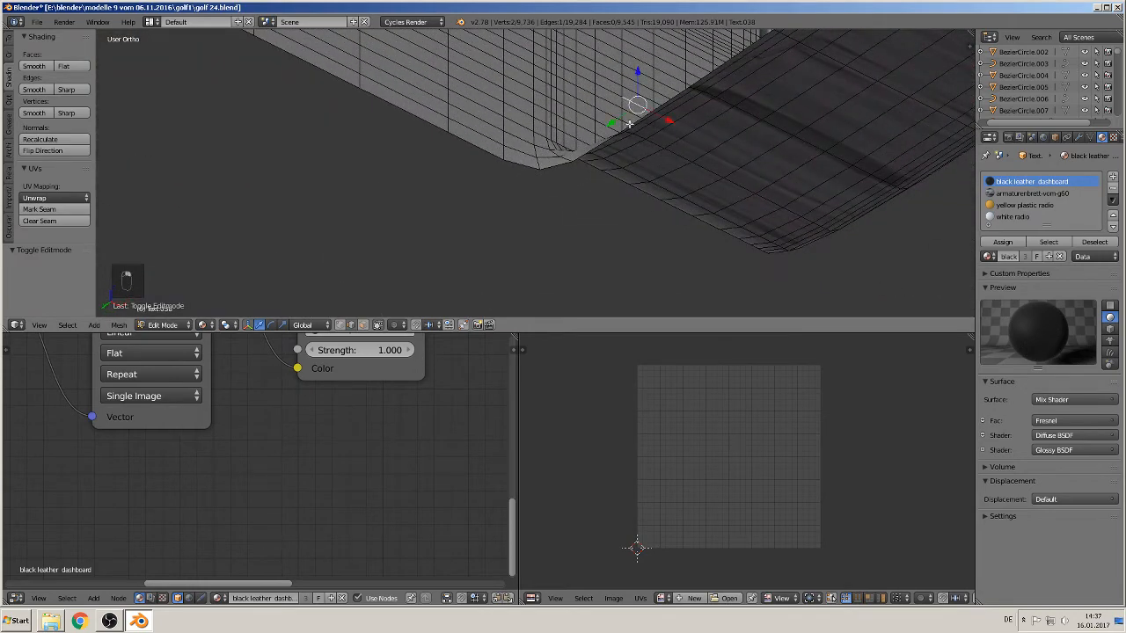
pyautogui.moveTo(643, 115); pyautogui.dragTo(770, 164, button='middle')
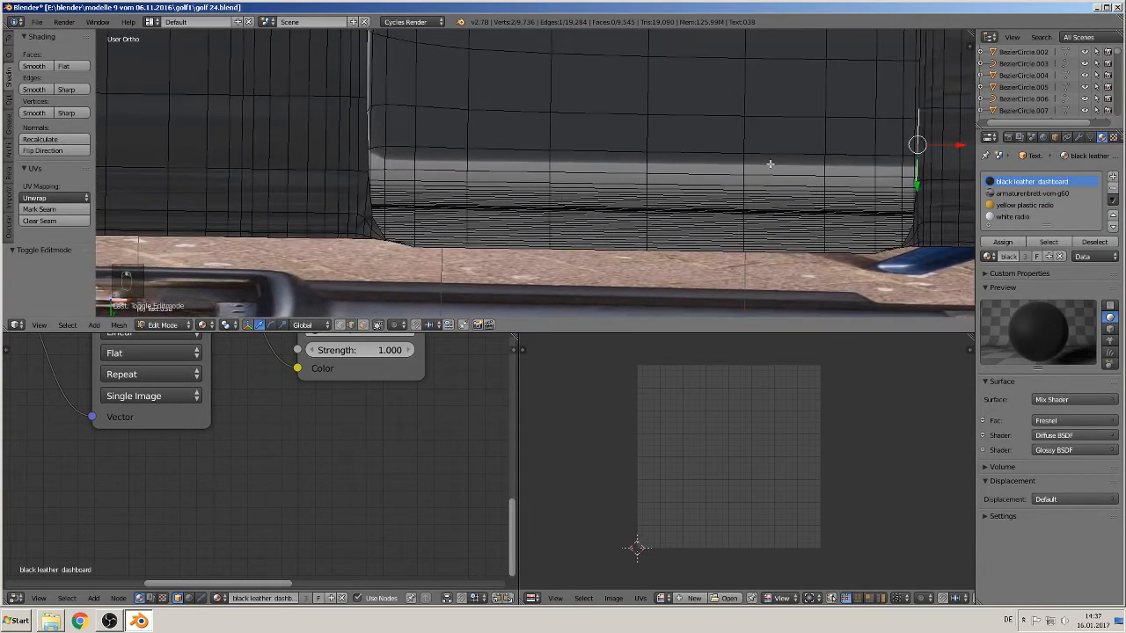
pyautogui.keyDown('shift'); pyautogui.rightClick(368, 149); pyautogui.keyUp('shift')
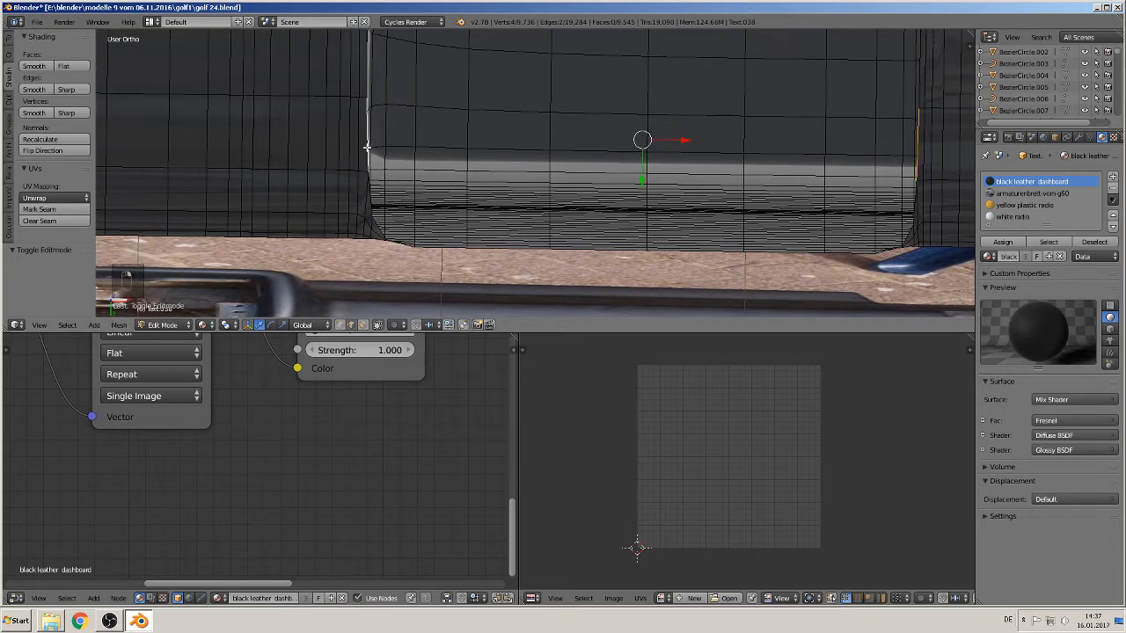
pyautogui.press('f')
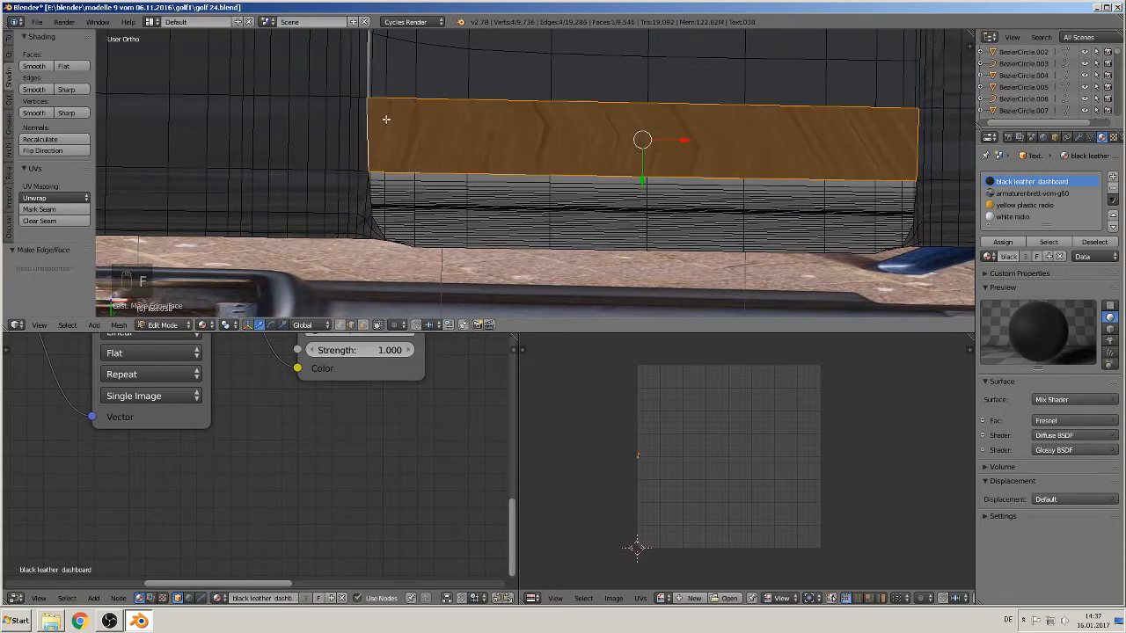
# Step: Fill a second face between the next pair of opposite side edges, adjoining the first face on the recess's underside
pyautogui.keyDown('shift'); pyautogui.moveTo(386, 119); pyautogui.dragTo(363, 178, button='middle'); pyautogui.keyUp('shift')
pyautogui.rightClick(350, 123)
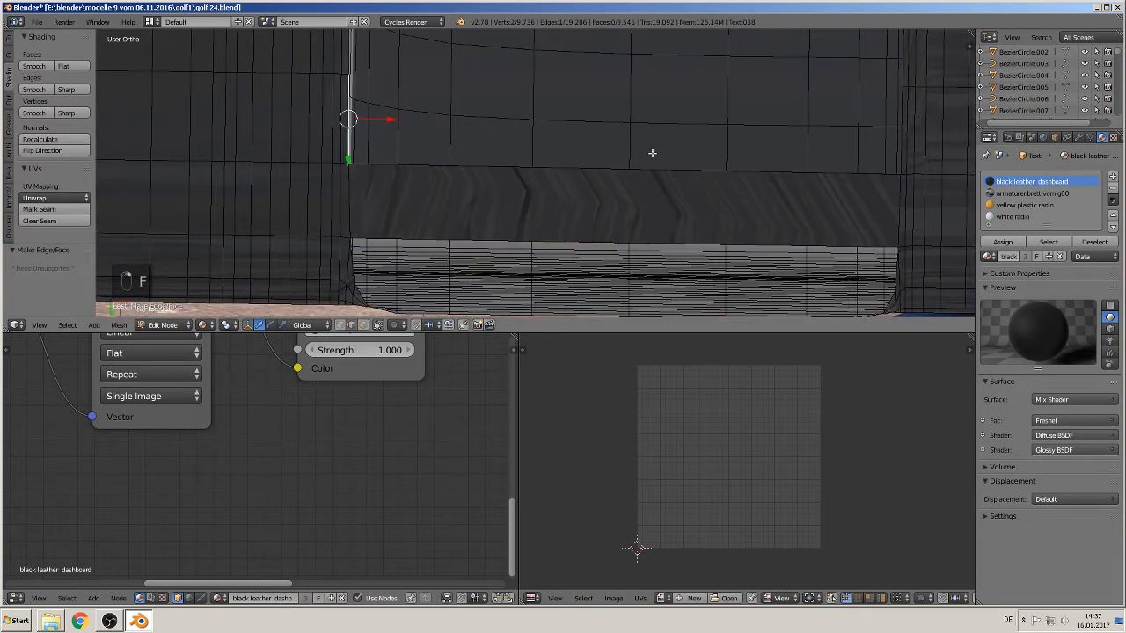
pyautogui.keyDown('shift'); pyautogui.scroll(1, 926, 167); pyautogui.keyUp('shift')
pyautogui.keyDown('shift'); pyautogui.rightClick(900, 171); pyautogui.keyUp('shift')
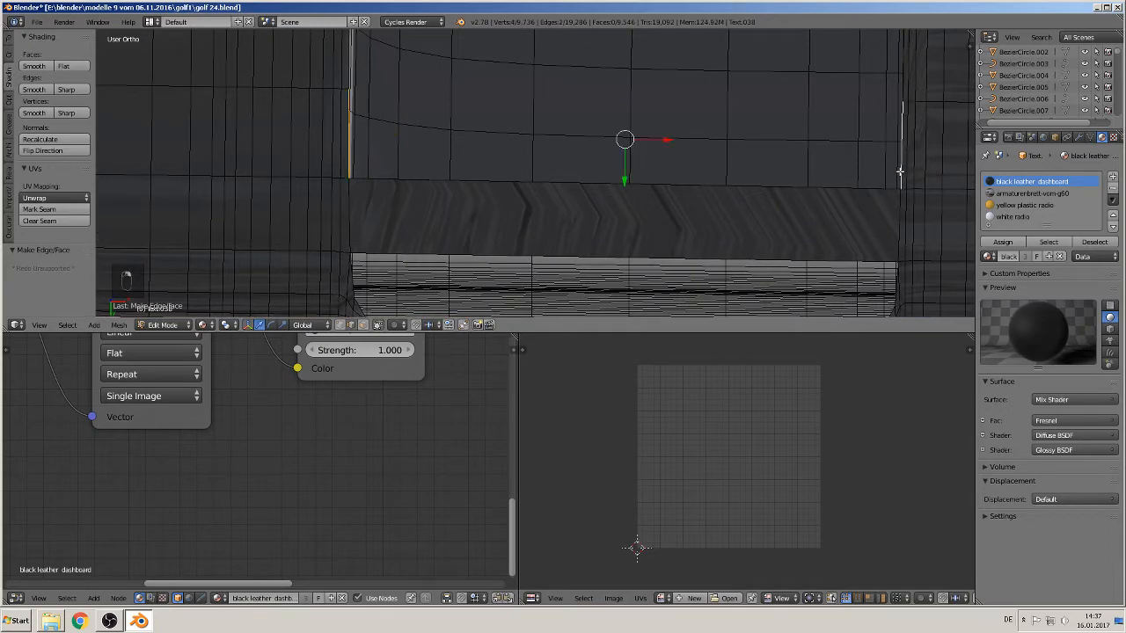
pyautogui.press('f')
pyautogui.scroll(-3, 854, 161)
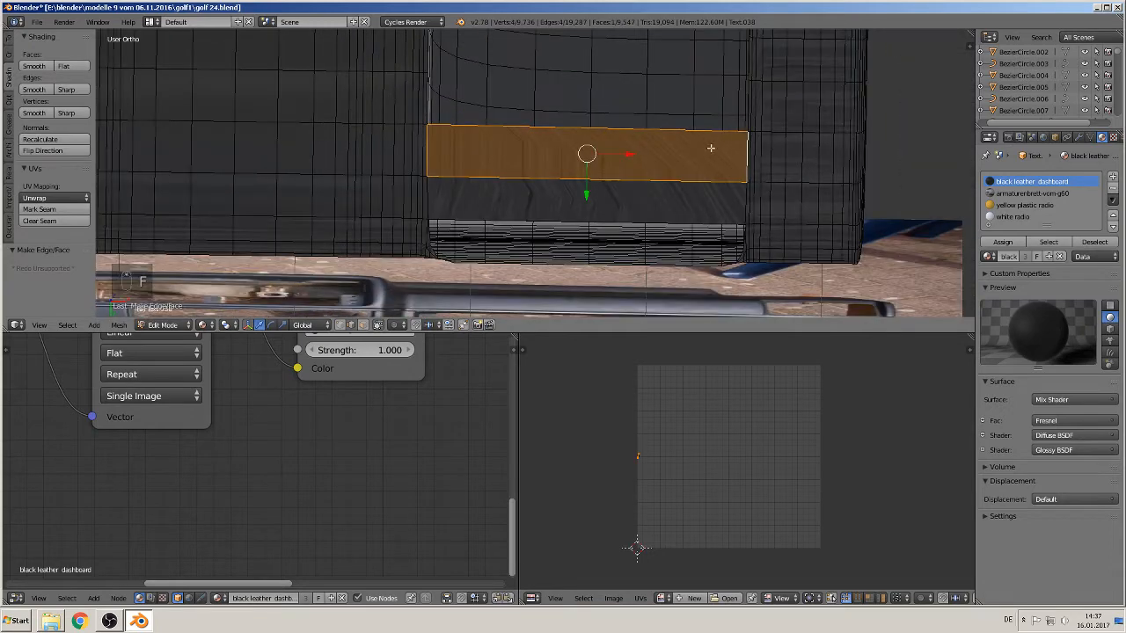
pyautogui.moveTo(716, 150); pyautogui.dragTo(639, 213, button='middle')
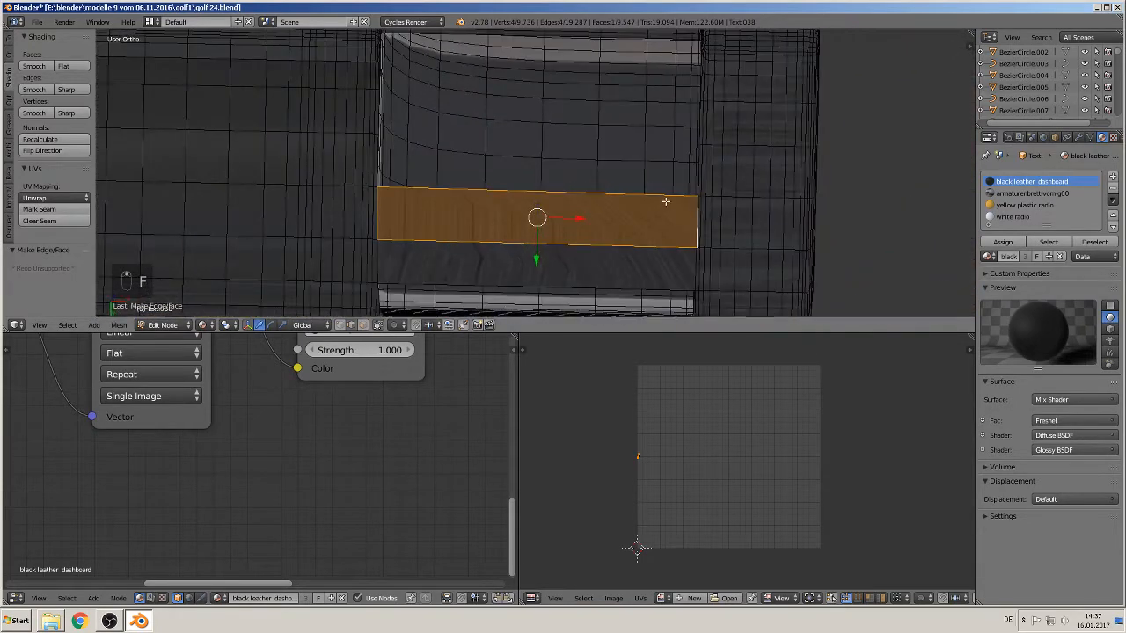
# Step: Try to fill the third gap by adding its two side edges to the still-selected second face
pyautogui.scroll(2, 703, 199)
pyautogui.moveTo(775, 182)
pyautogui.mouseDown(button='middle')
pyautogui.moveTo(777, 214)
pyautogui.moveTo(776, 201)
pyautogui.mouseUp(button='middle')
pyautogui.keyDown('shift'); pyautogui.rightClick(775, 202); pyautogui.keyUp('shift')
pyautogui.keyDown('shift'); pyautogui.rightClick(774, 200); pyautogui.keyUp('shift')
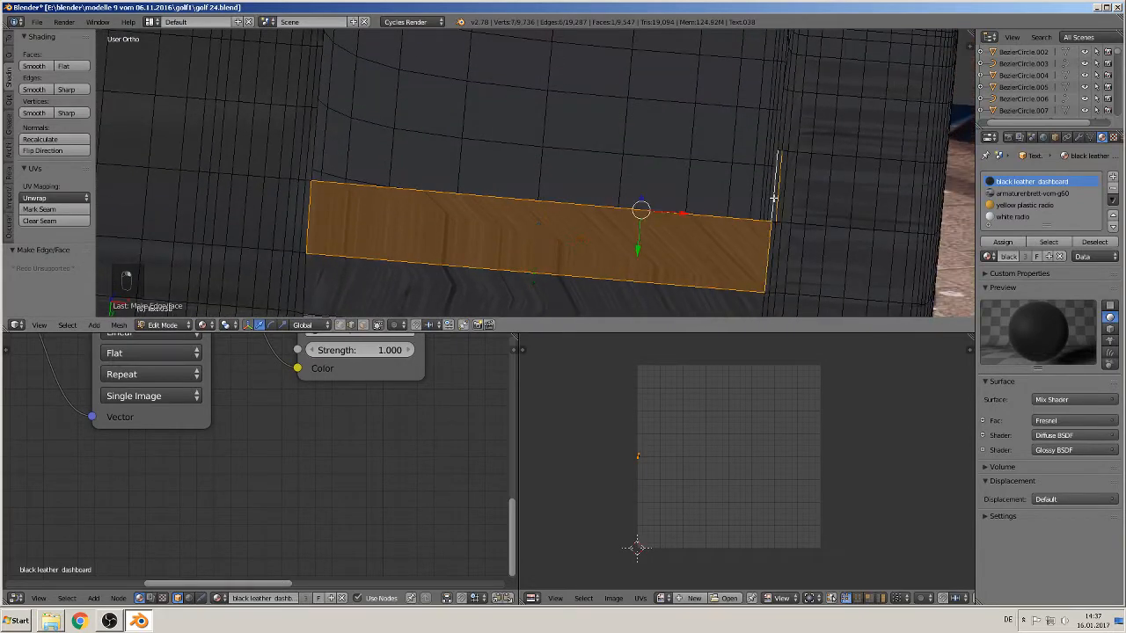
pyautogui.keyDown('shift'); pyautogui.rightClick(777, 197); pyautogui.keyUp('shift')
pyautogui.keyDown('shift'); pyautogui.rightClick(315, 149); pyautogui.keyUp('shift')
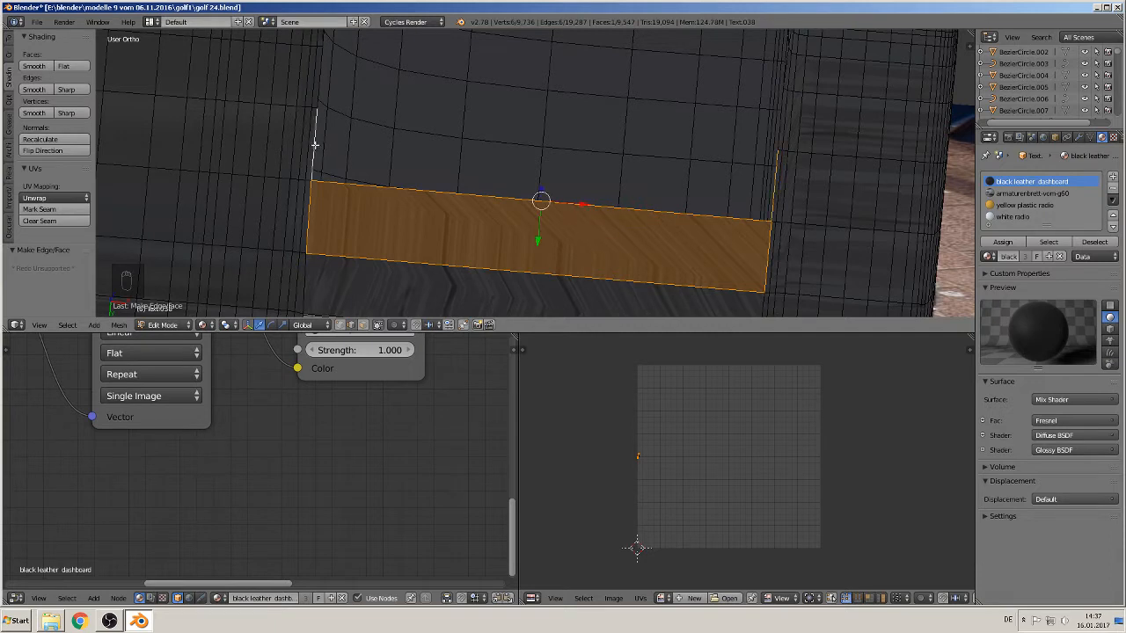
pyautogui.press('f')
pyautogui.press('f')
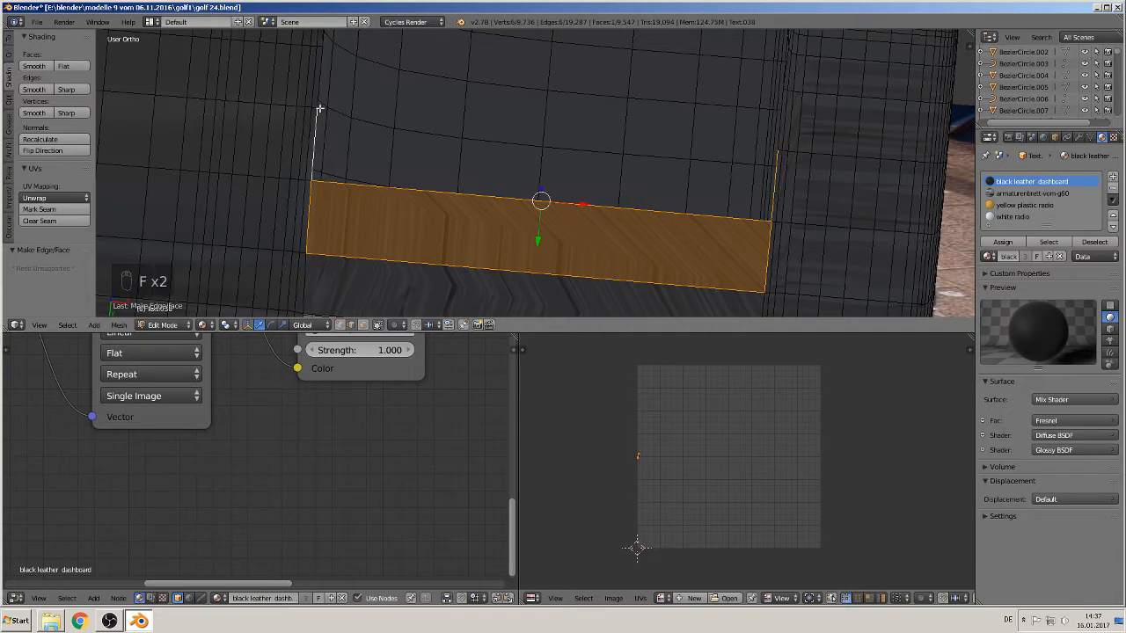
# Step: Fill the third and fourth faces on the recess's underside, each between only its own pair of opposite side edges
pyautogui.rightClick(771, 185)
pyautogui.keyDown('shift'); pyautogui.rightClick(315, 143); pyautogui.keyUp('shift')
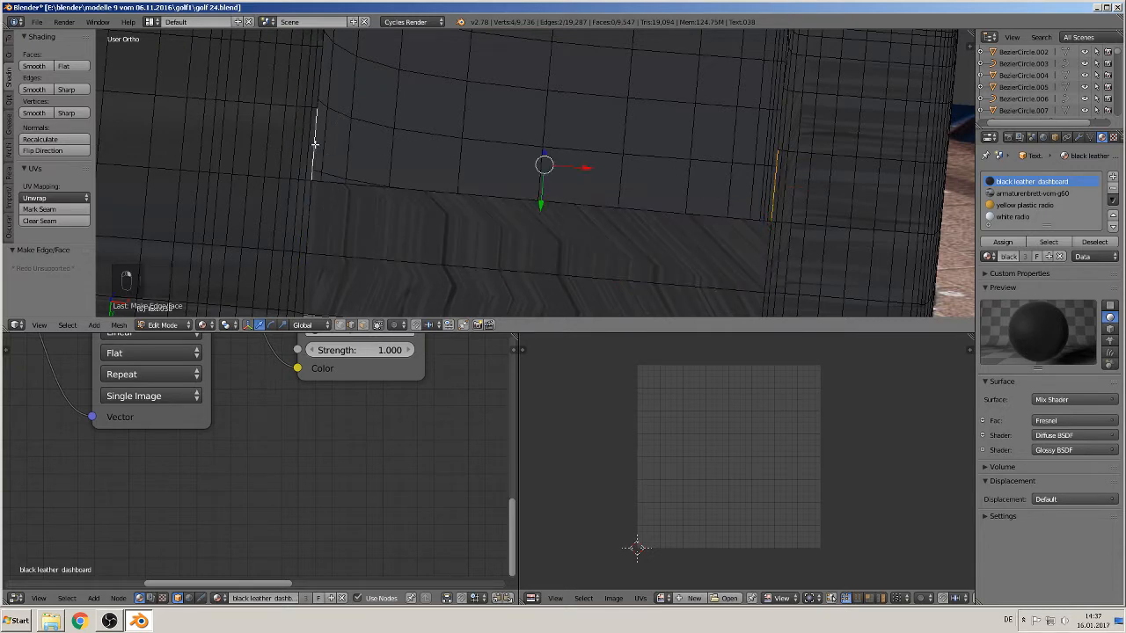
pyautogui.press('f')
pyautogui.rightClick(319, 77)
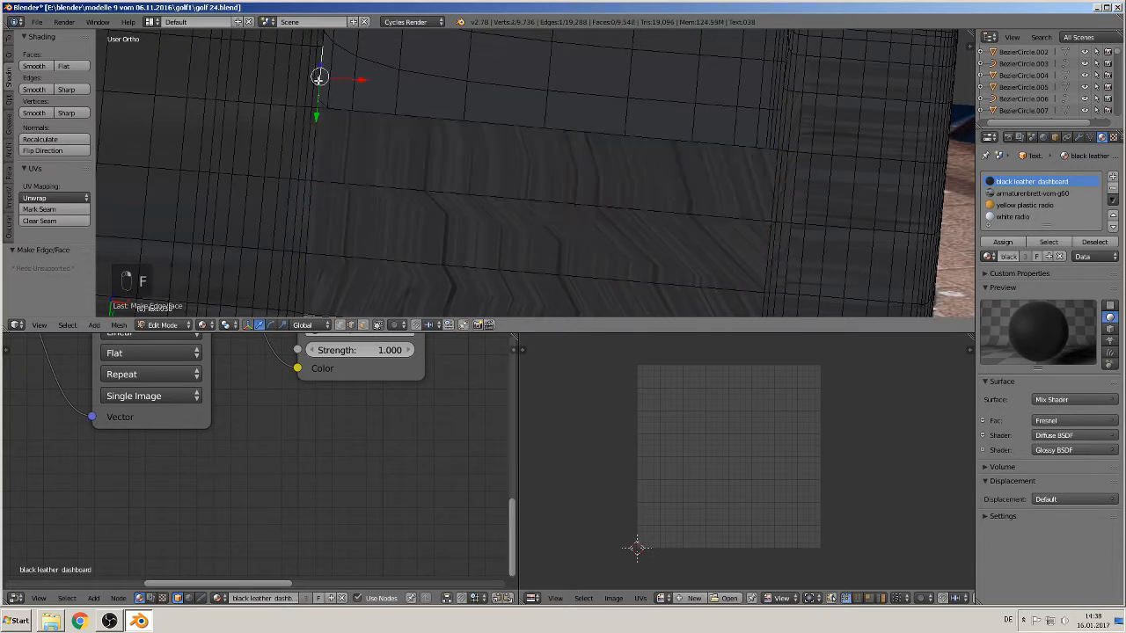
pyautogui.keyDown('shift'); pyautogui.rightClick(779, 125); pyautogui.keyUp('shift')
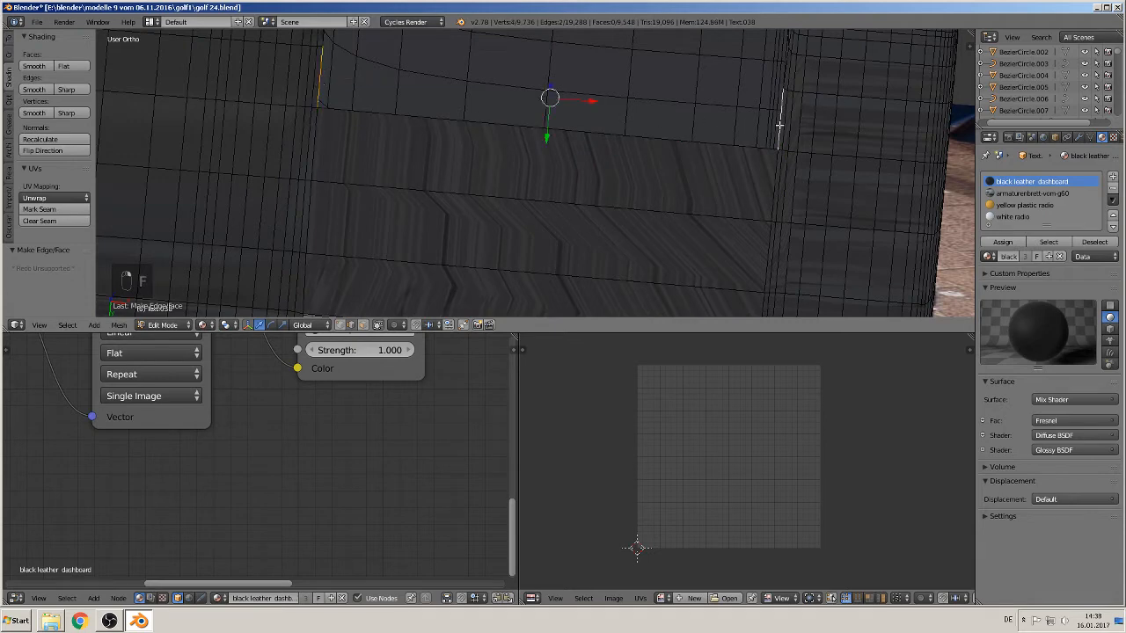
pyautogui.press('f')
# Step: Select the edge loop running around the front opening of the glove compartment recess
pyautogui.scroll(-2, 645, 104)
pyautogui.scroll(-2, 644, 105)
pyautogui.keyDown('shift'); pyautogui.moveTo(564, 133); pyautogui.dragTo(432, 139, button='middle'); pyautogui.keyUp('shift')
pyautogui.scroll(1, 513, 203)
pyautogui.scroll(5, 432, 139)
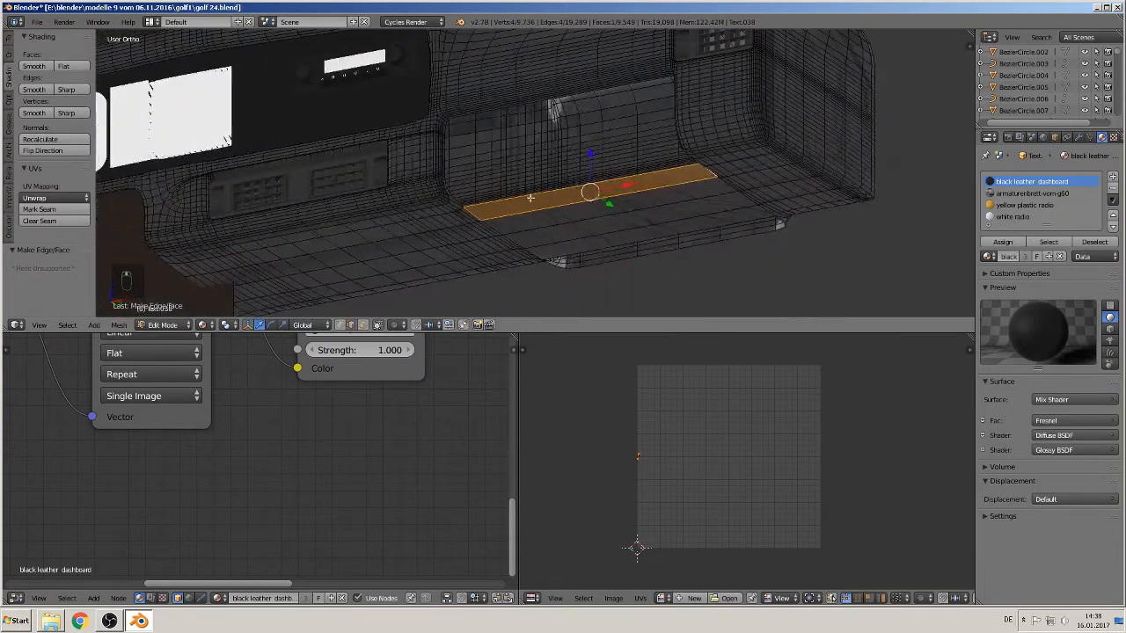
pyautogui.keyDown('alt'); pyautogui.rightClick(299, 246); pyautogui.keyUp('alt')
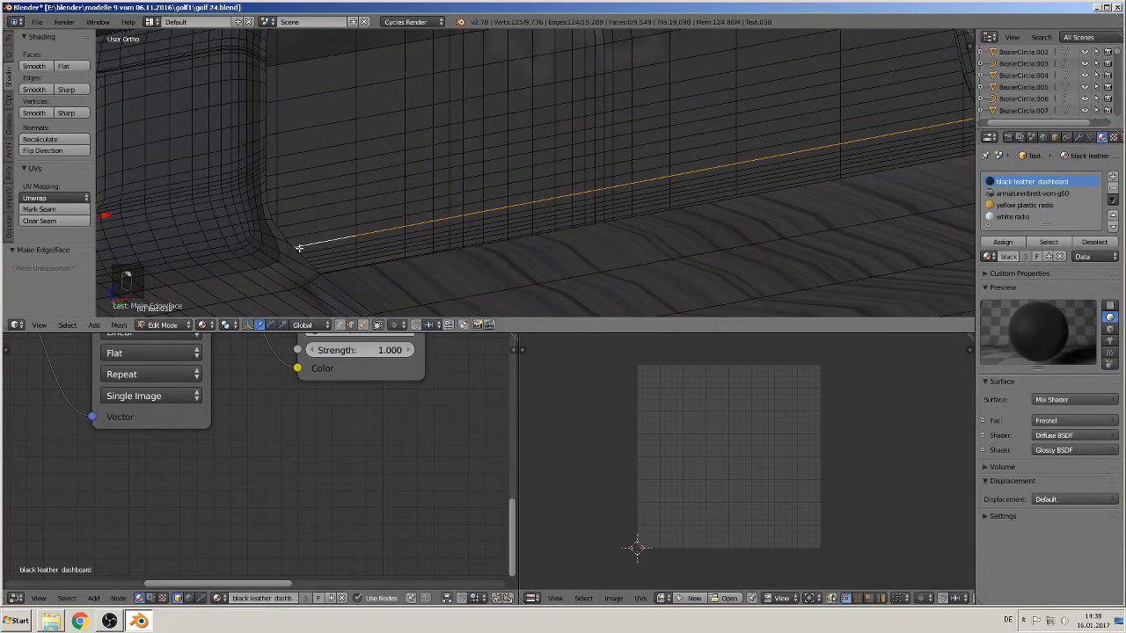
pyautogui.keyDown('alt'); pyautogui.rightClick(293, 244); pyautogui.keyUp('alt')
pyautogui.scroll(-6, 309, 231)
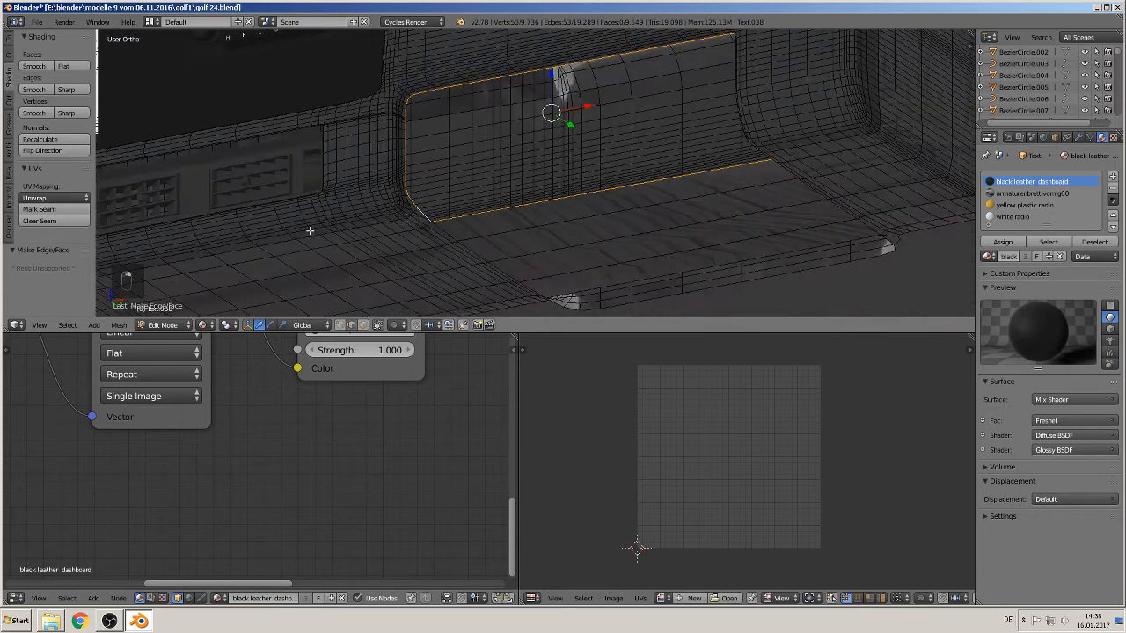
pyautogui.moveTo(496, 209); pyautogui.dragTo(463, 220, button='middle')
# Step: Duplicate the selected opening loop in place and separate the copy into its own object
pyautogui.hotkey('shift', 'd')
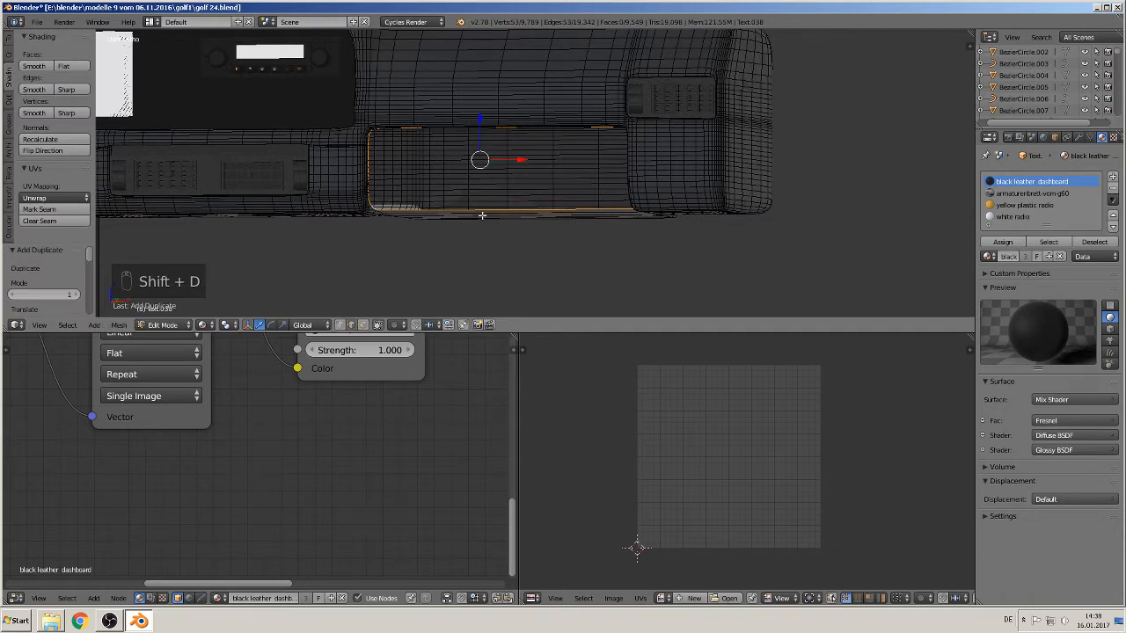
pyautogui.press('p')
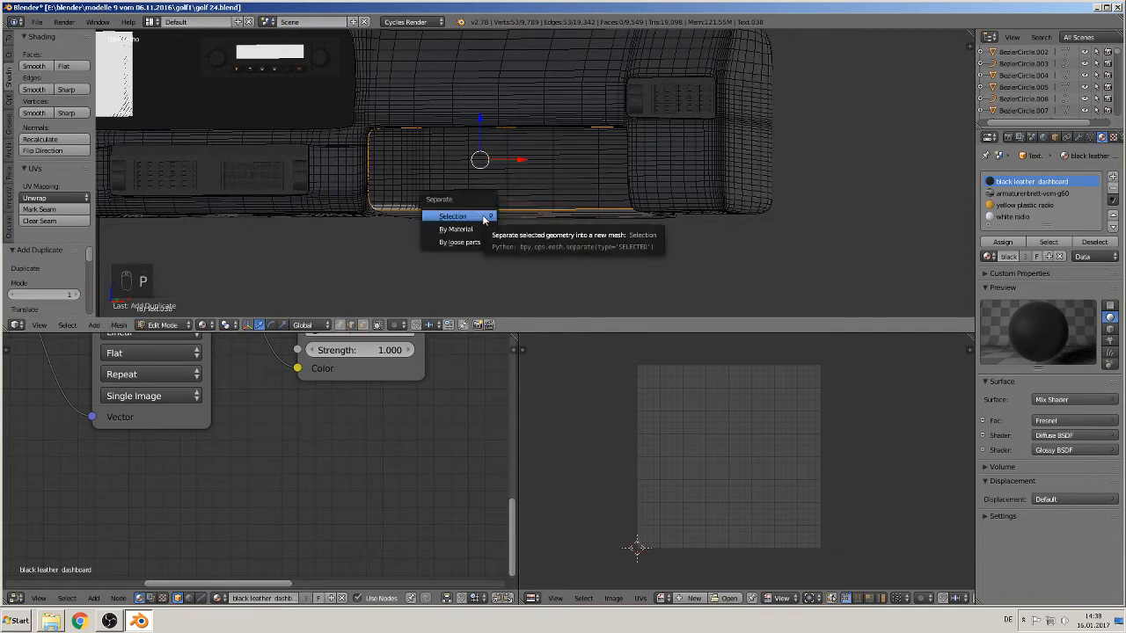
pyautogui.click(484, 218)
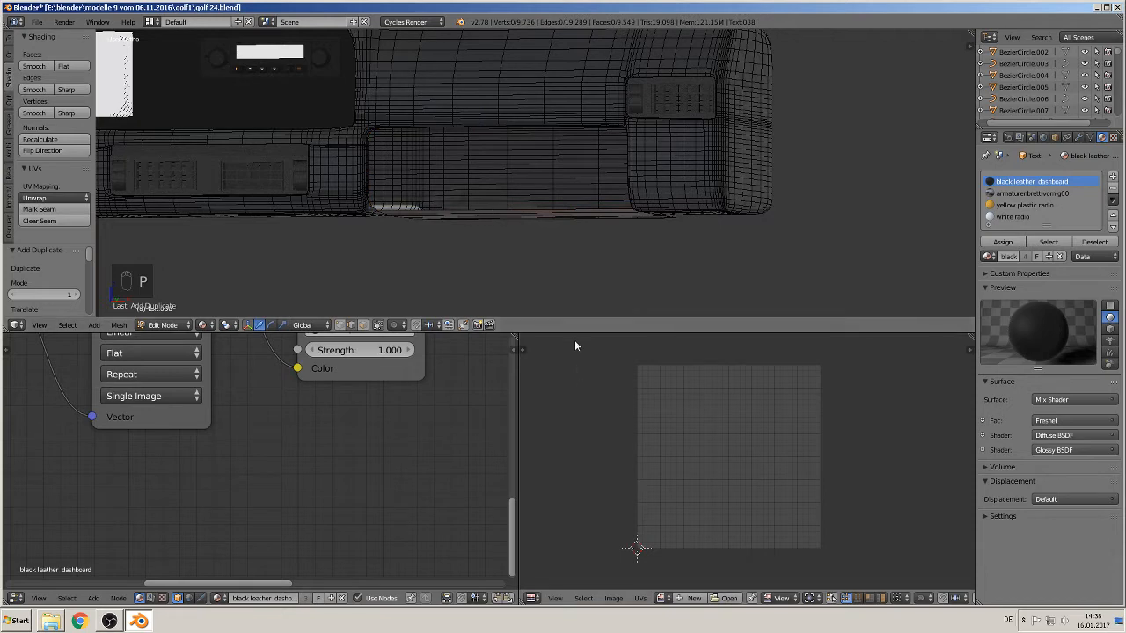
# Step: Enlarge the 3D view, switch to Object Mode and select only the separated glove compartment outline
pyautogui.moveTo(571, 331); pyautogui.dragTo(554, 536)
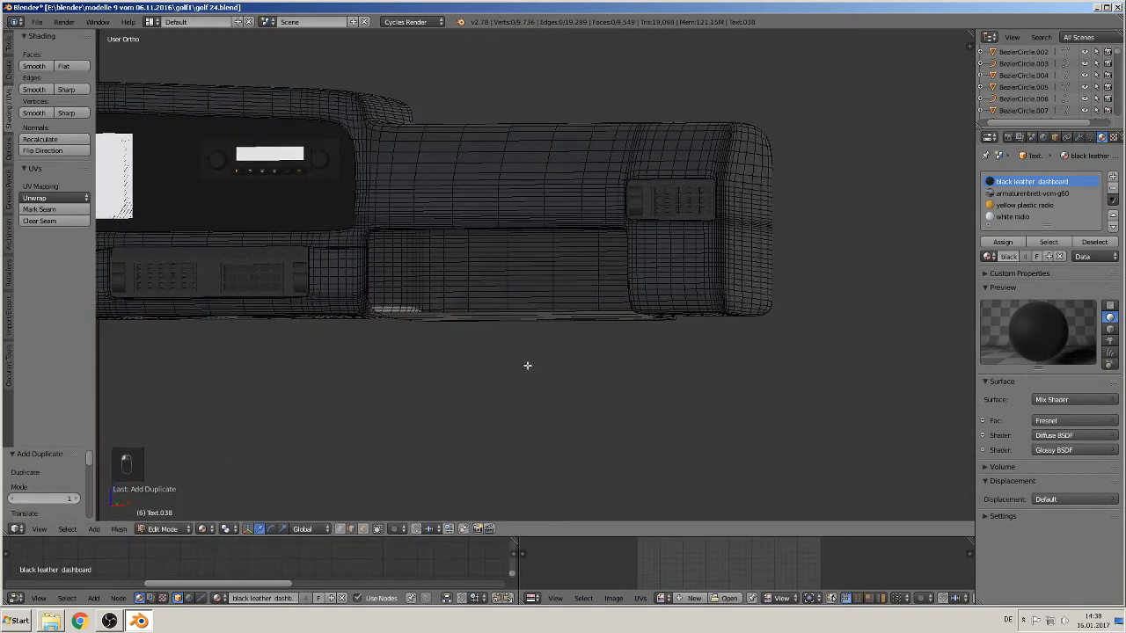
pyautogui.press('Tab')
pyautogui.rightClick(553, 231)
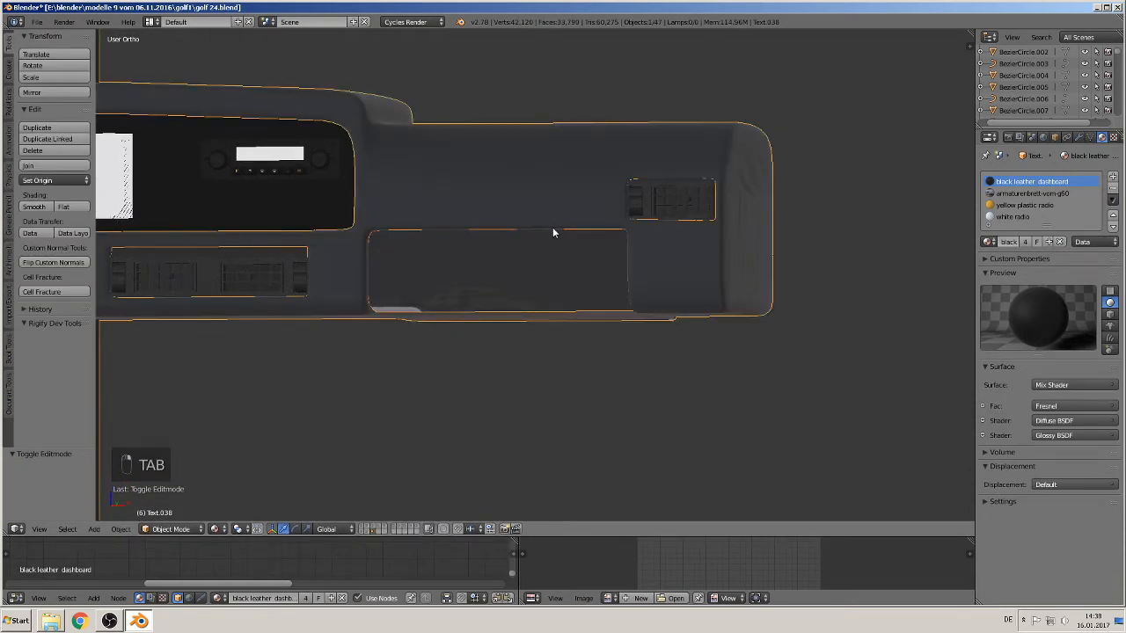
pyautogui.rightClick(552, 232)
# Step: Set the outline's origin to its geometry and move it about 0.914 downward along Z, below the dashboard
pyautogui.scroll(-3, 514, 264)
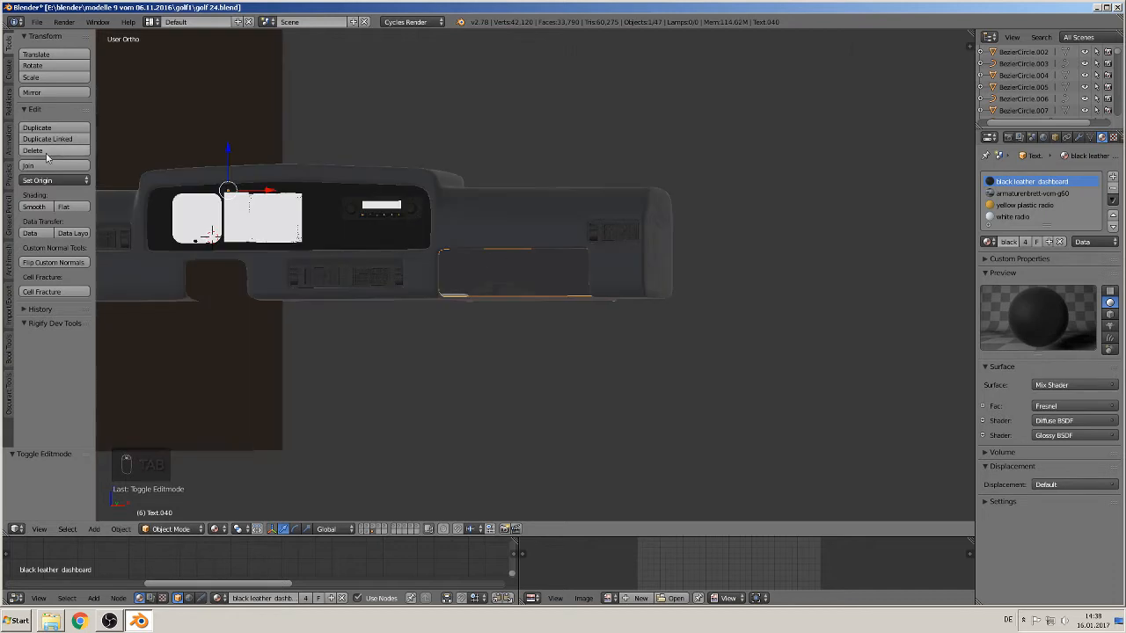
pyautogui.click(54, 181)
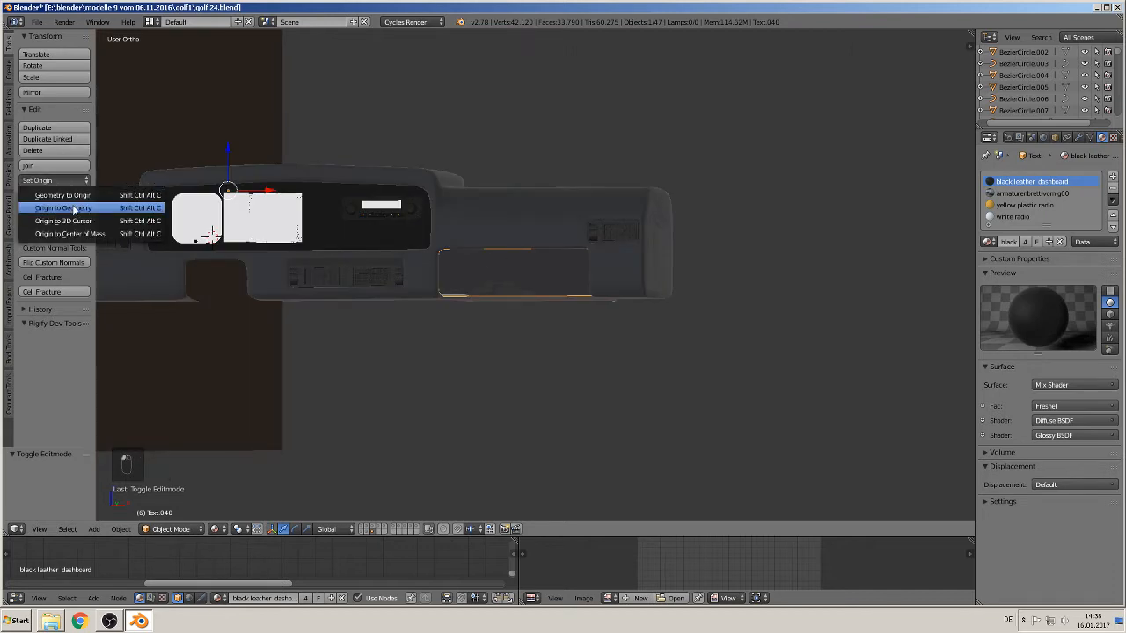
pyautogui.click(63, 208)
pyautogui.moveTo(508, 233); pyautogui.dragTo(511, 311)
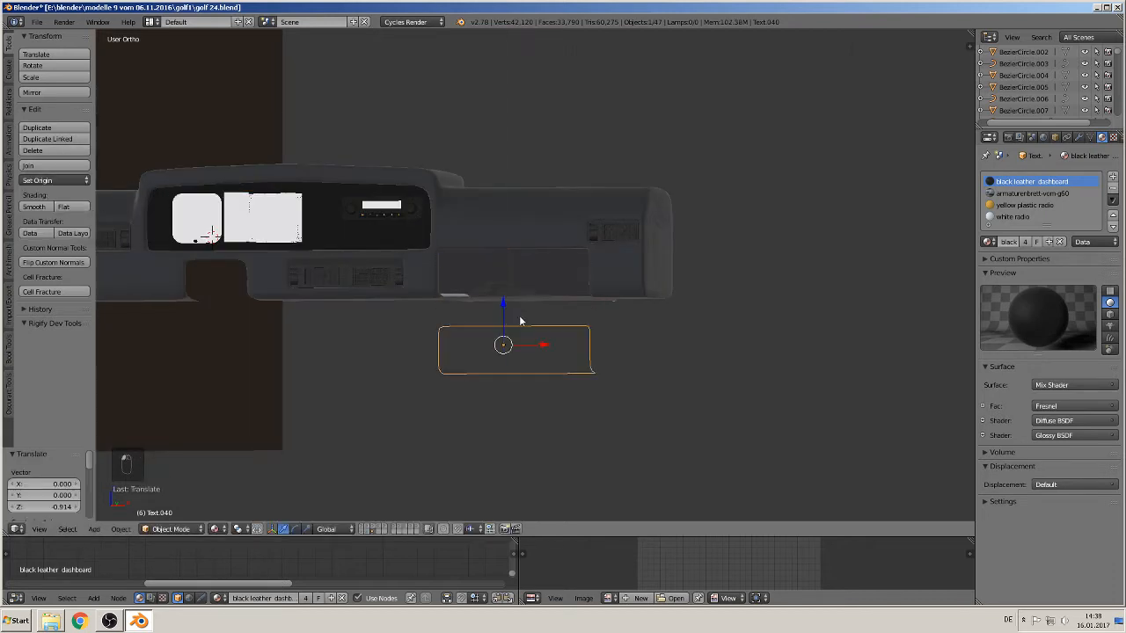
# Step: In vertex editing of the separated outline, select the four vertices at the ends of its lowest strip and fill them with a face
pyautogui.scroll(4, 521, 317)
pyautogui.moveTo(608, 367); pyautogui.dragTo(591, 393, button='middle')
pyautogui.press('KP_Decimal')
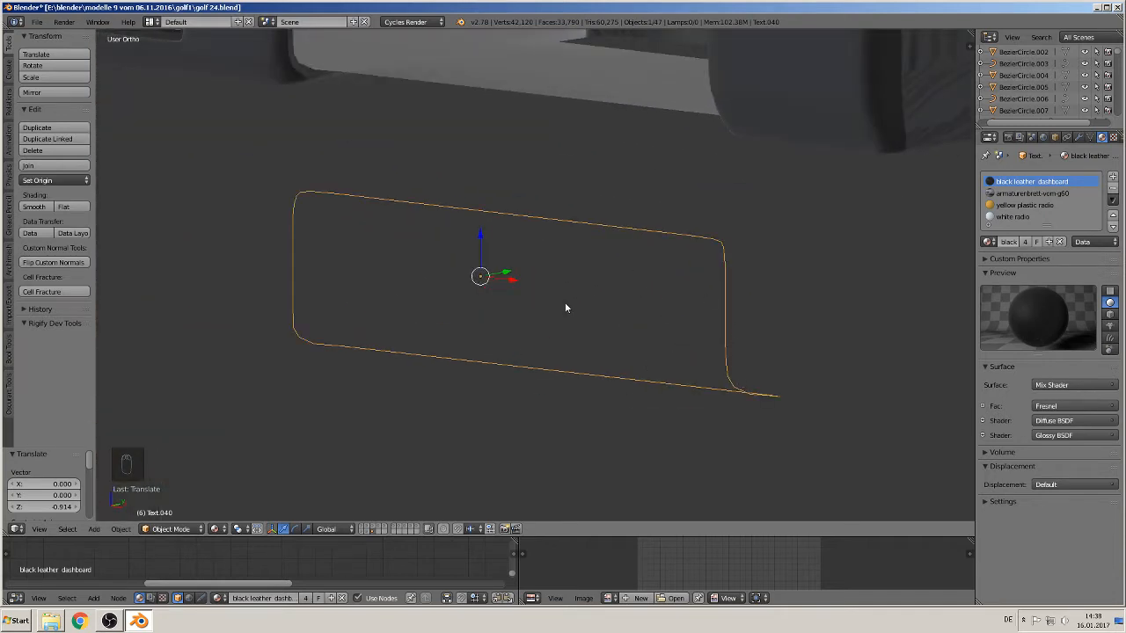
pyautogui.press('Tab')
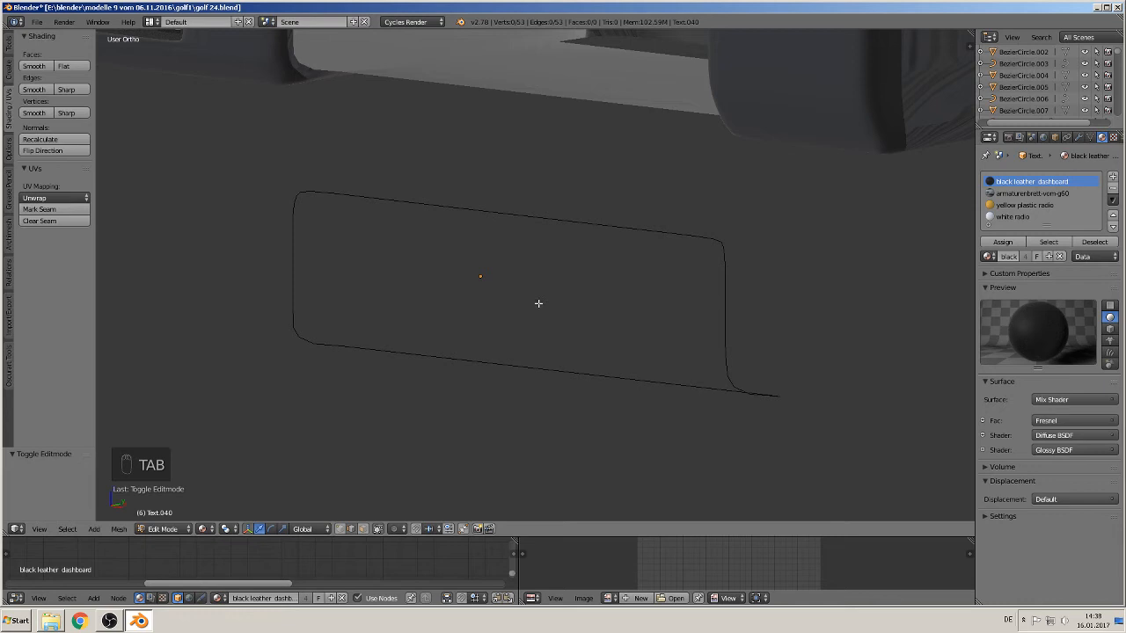
pyautogui.click(340, 529)
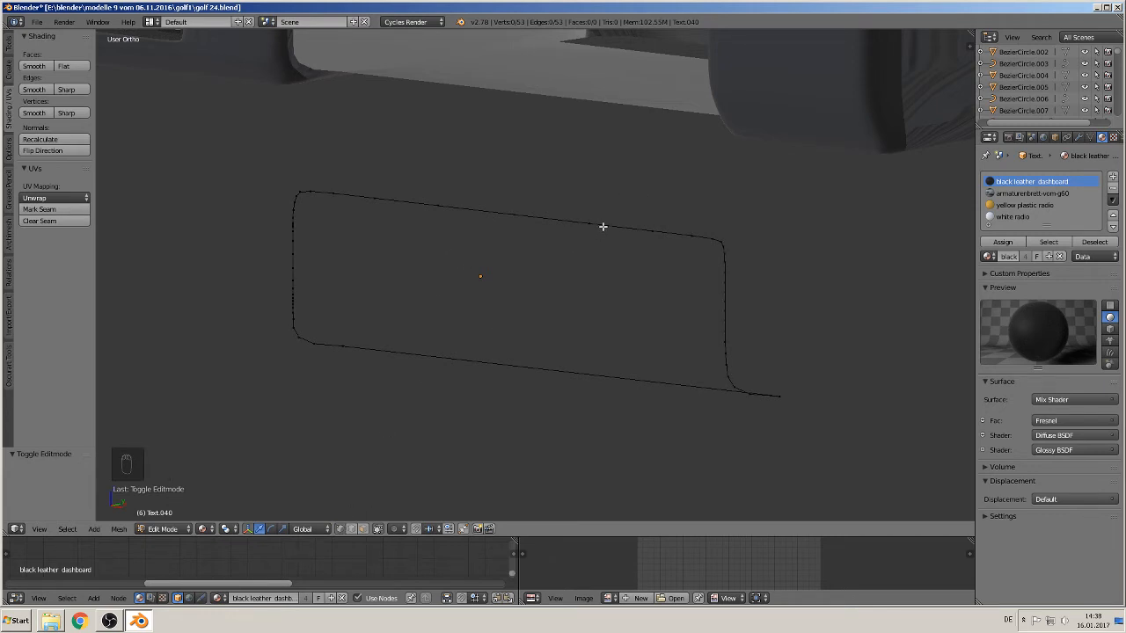
pyautogui.moveTo(495, 274); pyautogui.dragTo(373, 300, button='middle')
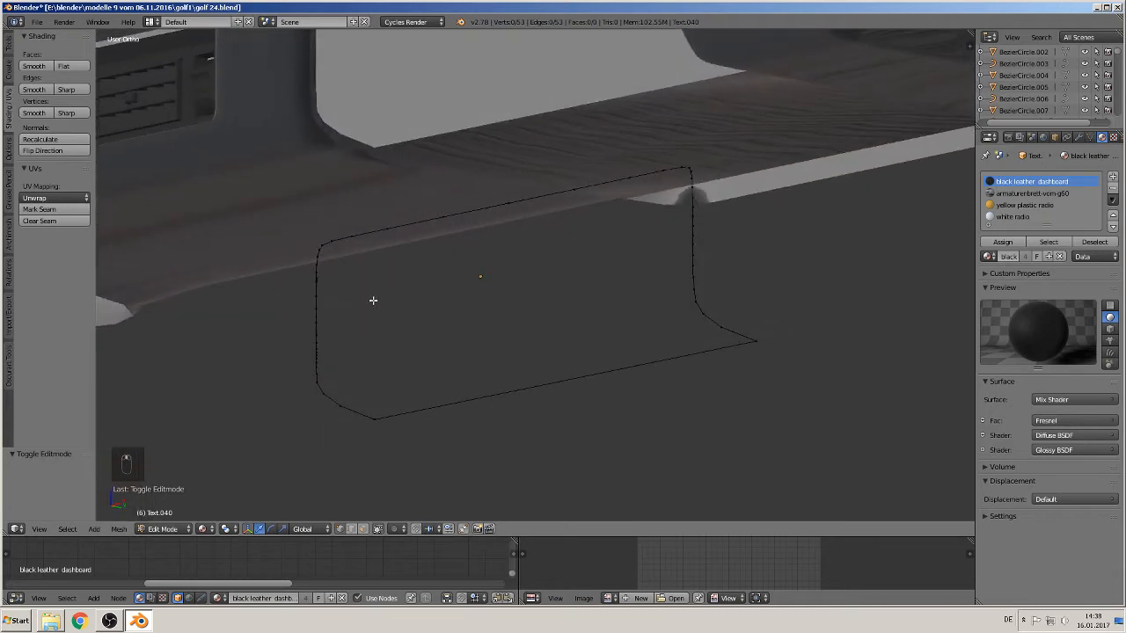
pyautogui.rightClick(339, 389)
pyautogui.moveTo(343, 389); pyautogui.dragTo(398, 387, button='middle')
pyautogui.rightClick(342, 411)
pyautogui.keyDown('shift'); pyautogui.rightClick(351, 430); pyautogui.keyUp('shift')
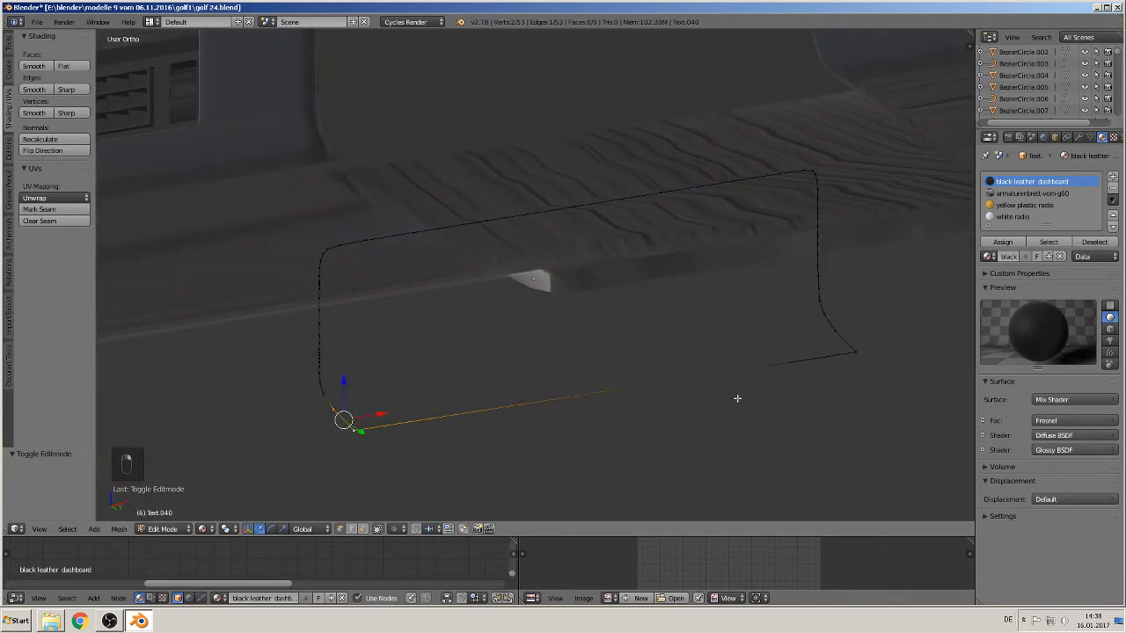
pyautogui.keyDown('shift'); pyautogui.rightClick(871, 352); pyautogui.keyUp('shift')
pyautogui.keyDown('shift'); pyautogui.rightClick(848, 334); pyautogui.keyUp('shift')
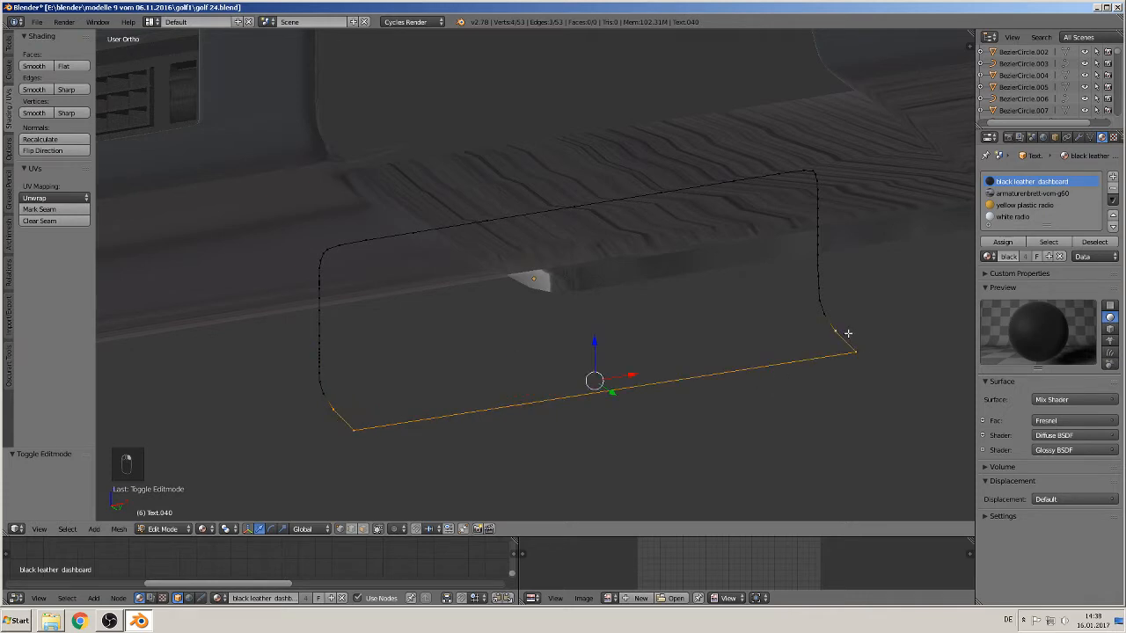
pyautogui.press('f')
# Step: Fill the second strip up from the outline's lower edge with a face between its four end vertices
pyautogui.rightClick(831, 318)
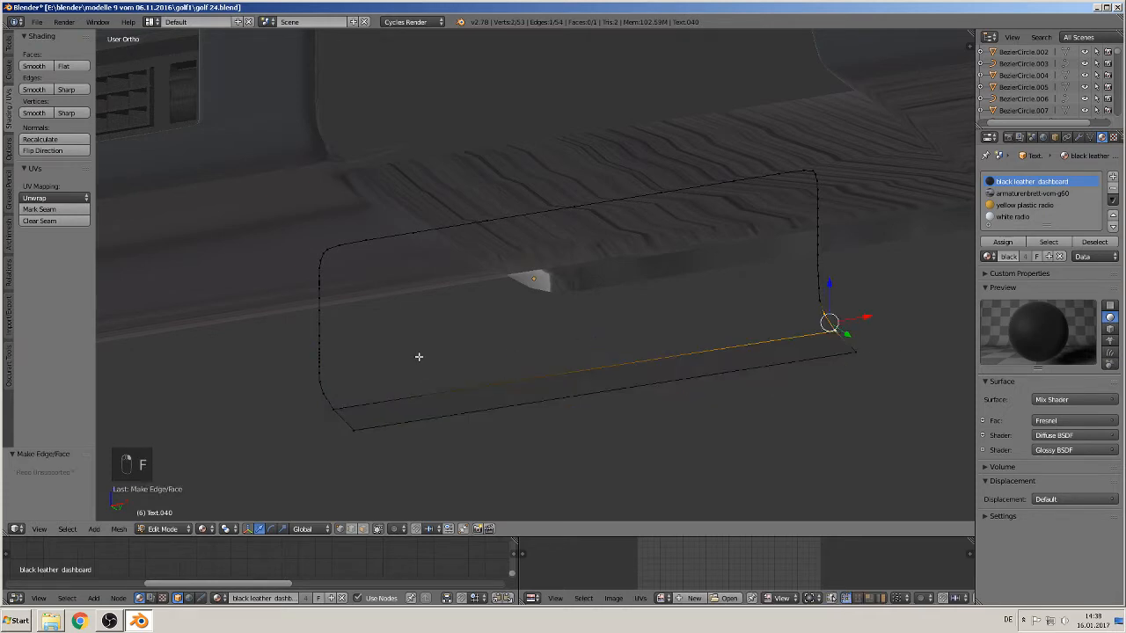
pyautogui.keyDown('shift'); pyautogui.rightClick(334, 407); pyautogui.keyUp('shift')
pyautogui.keyDown('shift'); pyautogui.rightClick(324, 398); pyautogui.keyUp('shift')
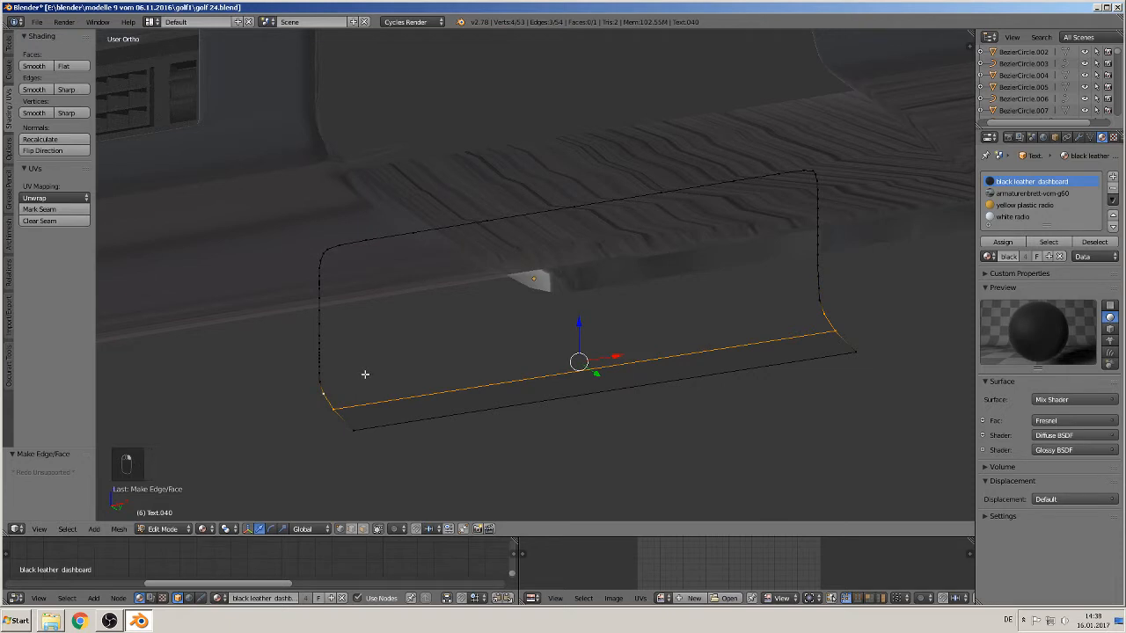
pyautogui.press('f')
# Step: Select the four end vertices of the third strip in the outline's curved lower part and fill them with a face
pyautogui.rightClick(323, 380)
pyautogui.keyDown('shift'); pyautogui.rightClick(325, 391); pyautogui.keyUp('shift')
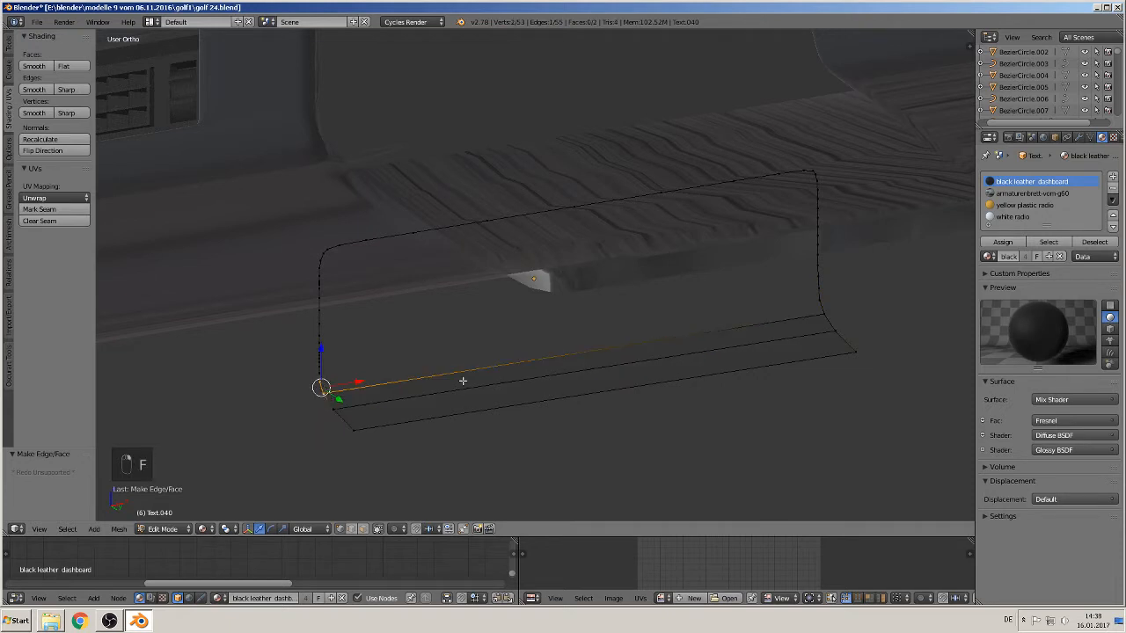
pyautogui.keyDown('shift'); pyautogui.rightClick(826, 315); pyautogui.keyUp('shift')
pyautogui.keyDown('shift'); pyautogui.rightClick(824, 303); pyautogui.keyUp('shift')
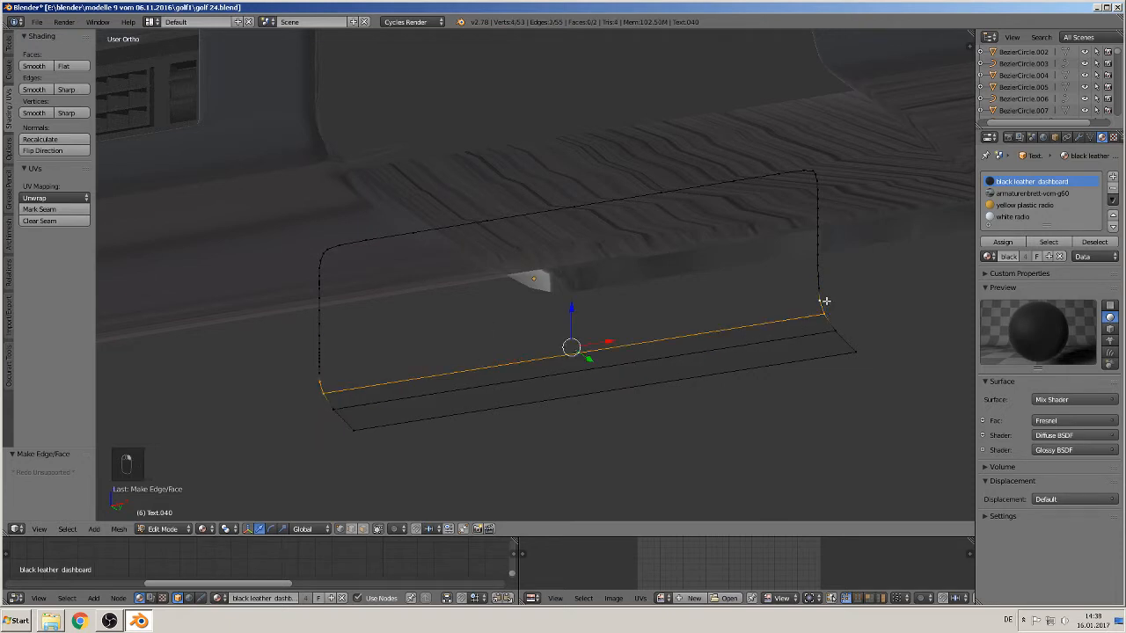
pyautogui.press('d')
pyautogui.moveTo(821, 302); pyautogui.dragTo(836, 335, button='middle')
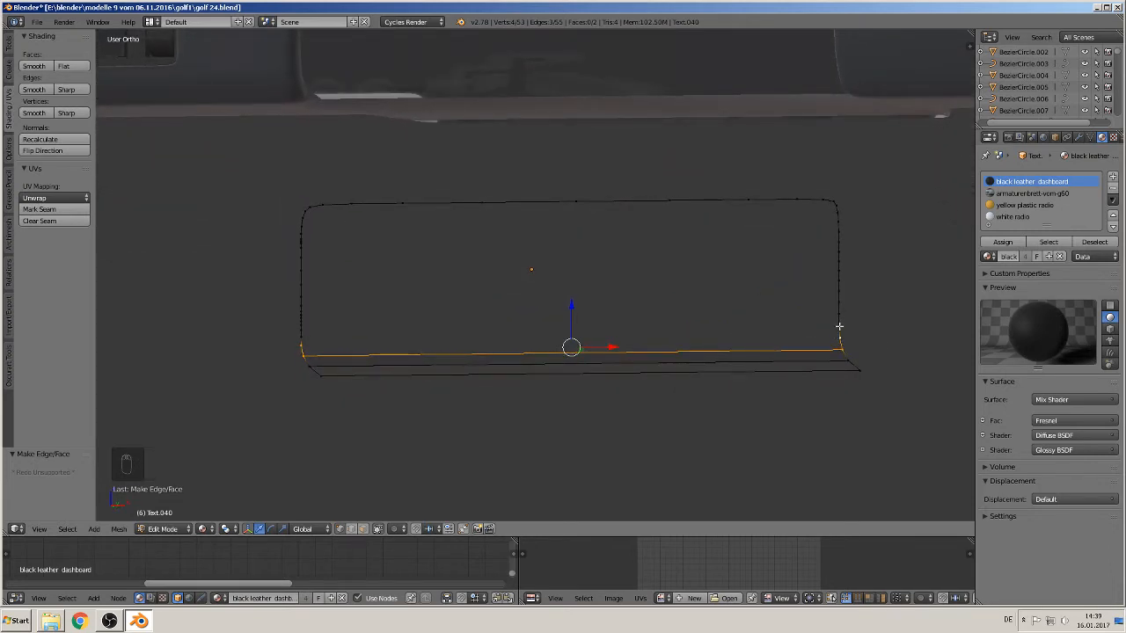
pyautogui.press('f')
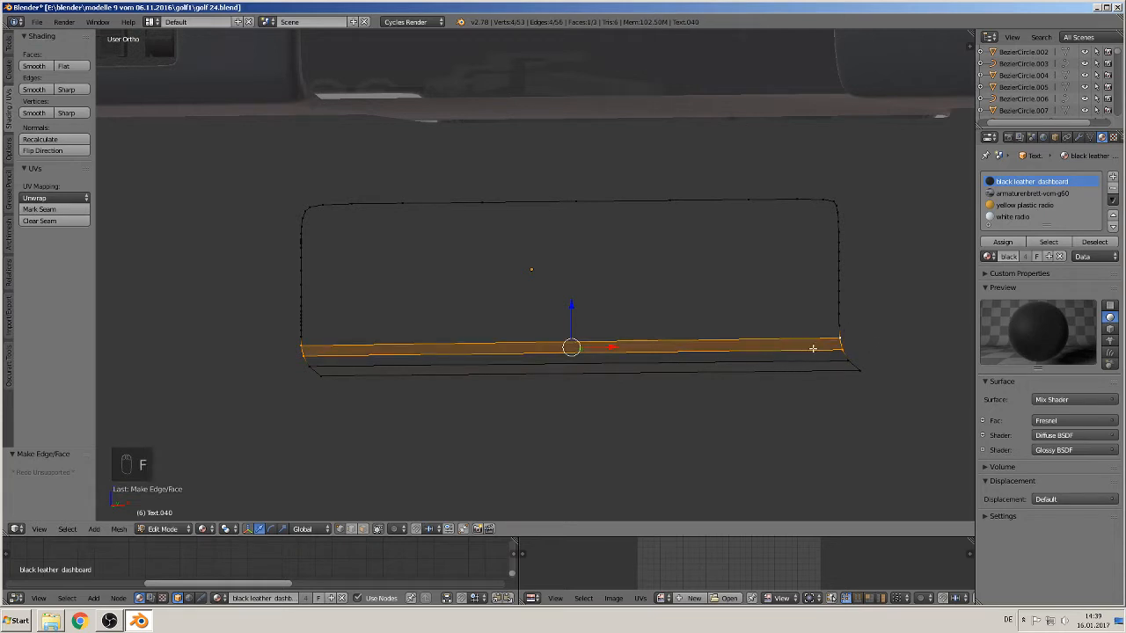
# Step: Fill the fourth strip and the remaining large opening of the outline with faces and return to Object Mode
pyautogui.click(841, 339)
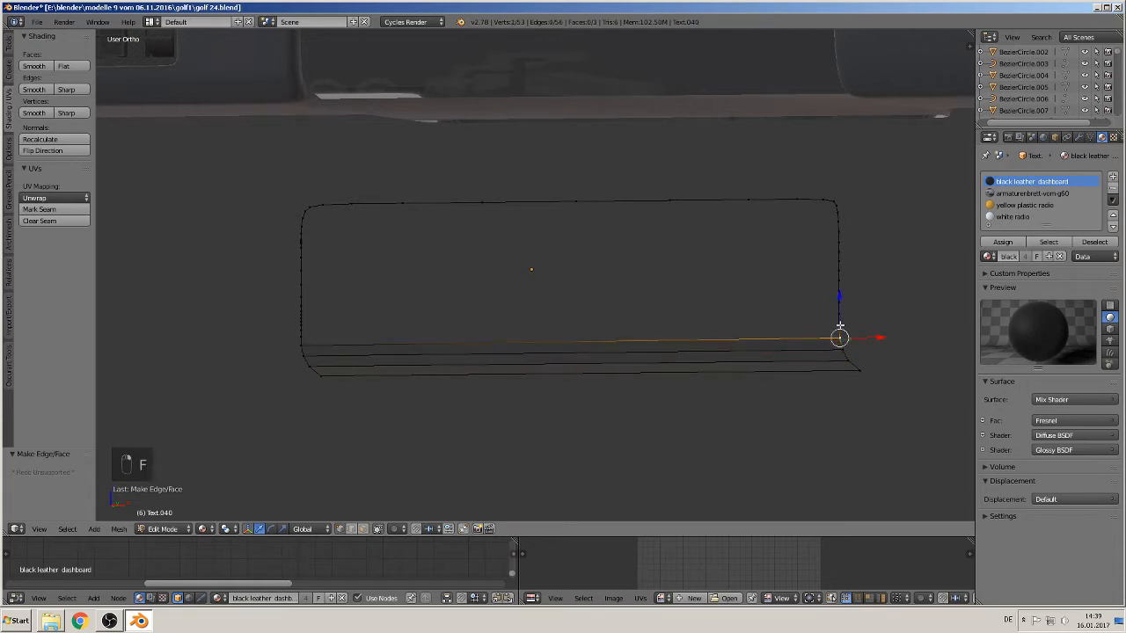
pyautogui.keyDown('shift'); pyautogui.rightClick(300, 341); pyautogui.keyUp('shift')
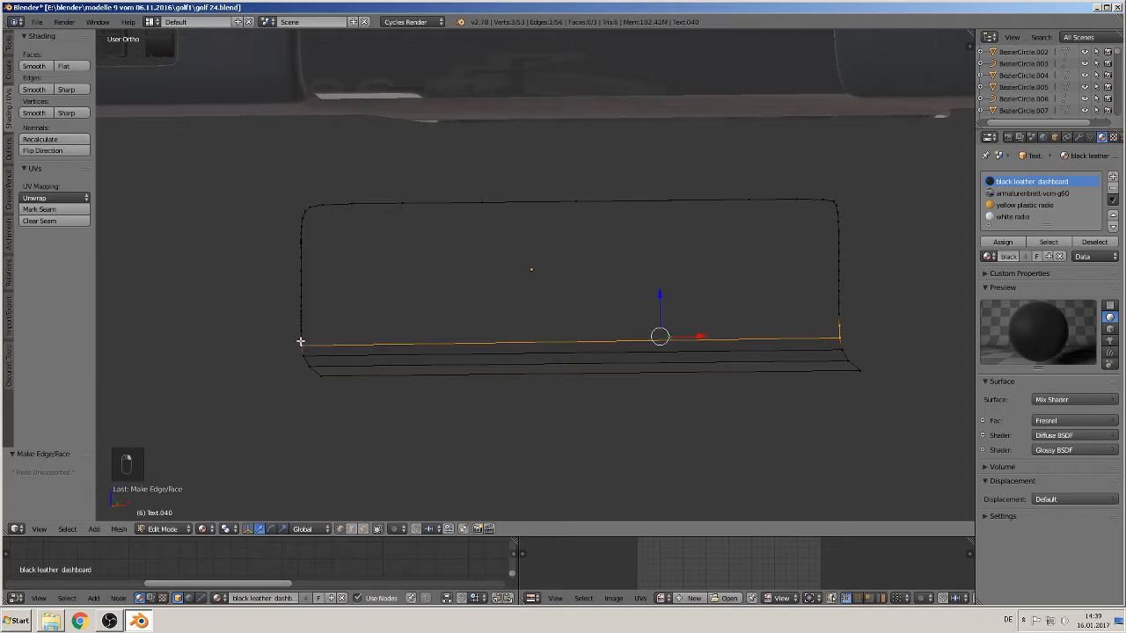
pyautogui.press('f')
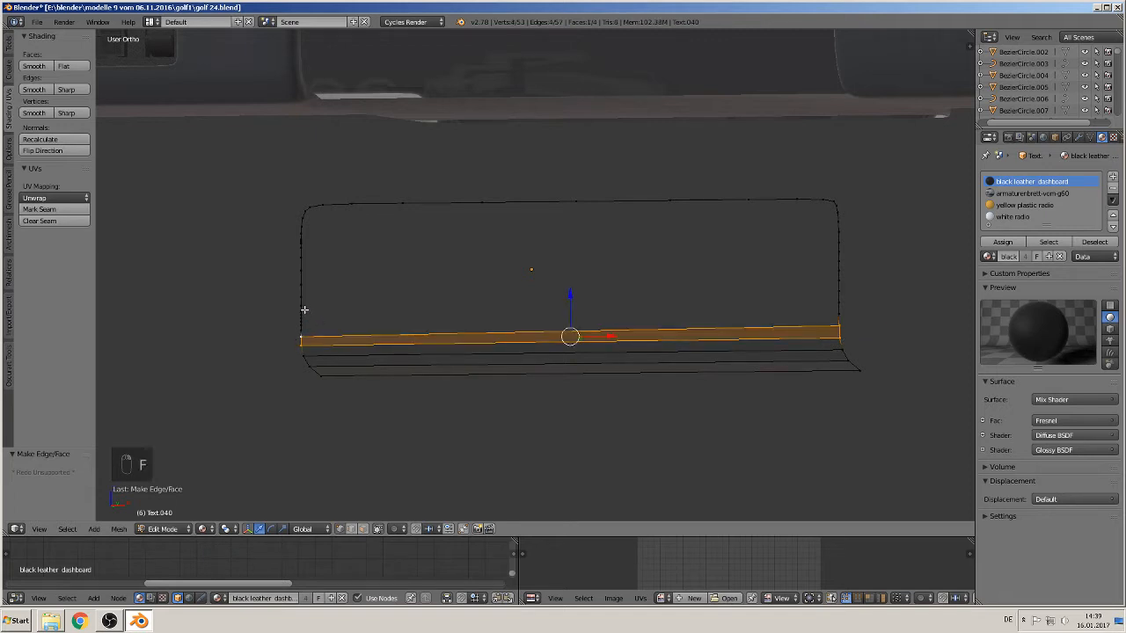
pyautogui.keyDown('alt'); pyautogui.rightClick(304, 308); pyautogui.keyUp('alt')
pyautogui.press('f')
pyautogui.press('Tab')
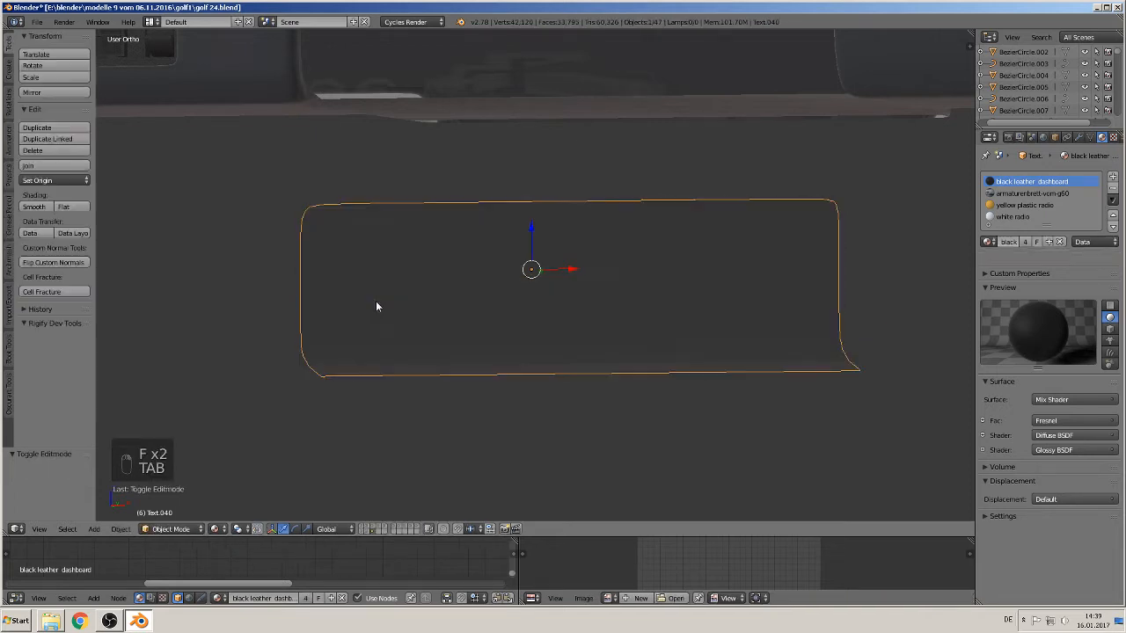
# Step: Move the filled glove compartment lid up along Z into the dashboard recess, finishing with a 0.022 upward adjustment
pyautogui.scroll(-3, 376, 301)
pyautogui.moveTo(389, 316); pyautogui.dragTo(541, 264, button='middle')
pyautogui.moveTo(528, 245); pyautogui.dragTo(551, 71)
pyautogui.moveTo(550, 71); pyautogui.dragTo(635, 71, button='middle')
pyautogui.moveTo(559, 63); pyautogui.dragTo(559, 53)
pyautogui.moveTo(630, 94); pyautogui.dragTo(444, 306, button='middle')
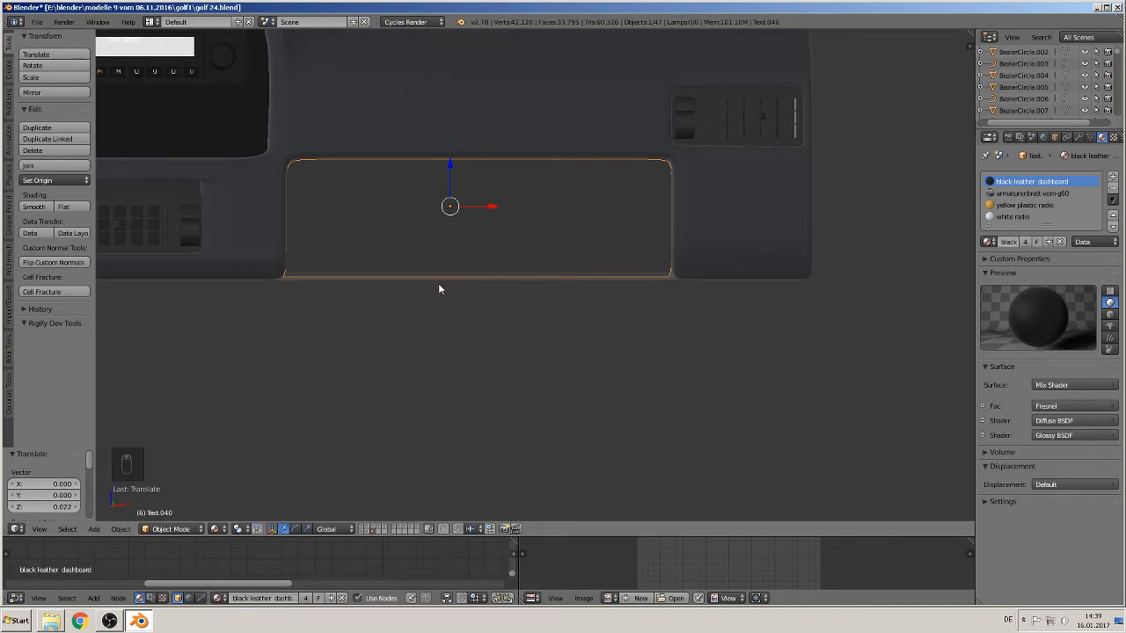
# Step: From the front view, scale the lid to about 0.983 along X and lower it 0.003 along Z
pyautogui.press('KP_1')
pyautogui.press('s')
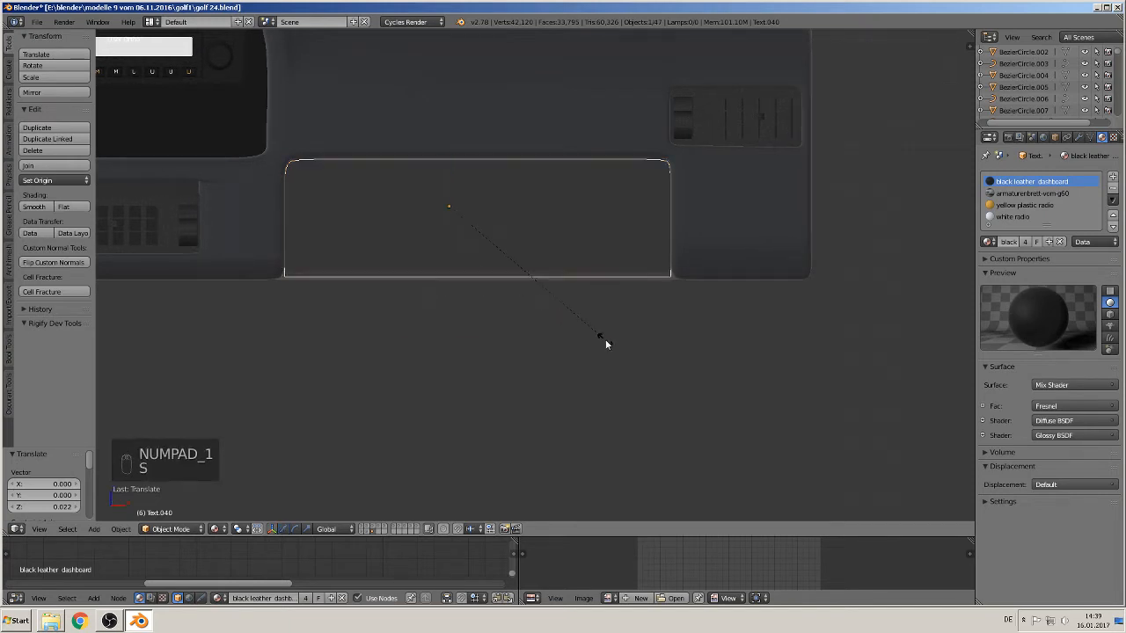
pyautogui.press('x')
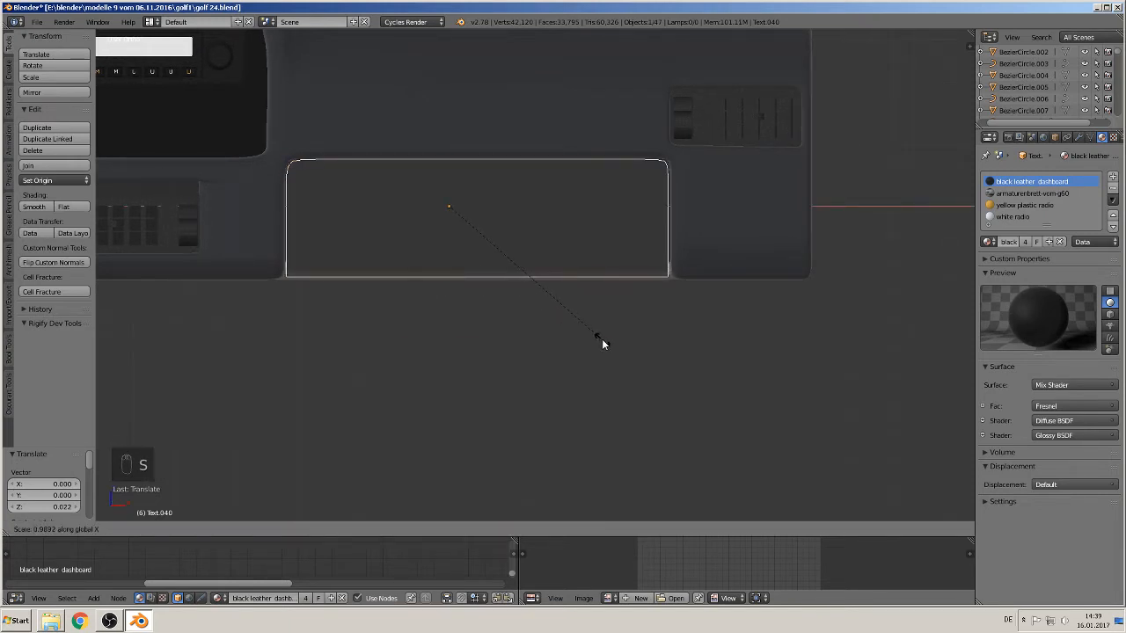
pyautogui.click(601, 339)
pyautogui.moveTo(540, 322); pyautogui.dragTo(439, 176, button='middle')
pyautogui.moveTo(443, 162); pyautogui.dragTo(439, 160)
pyautogui.moveTo(451, 230); pyautogui.dragTo(413, 252, button='middle')
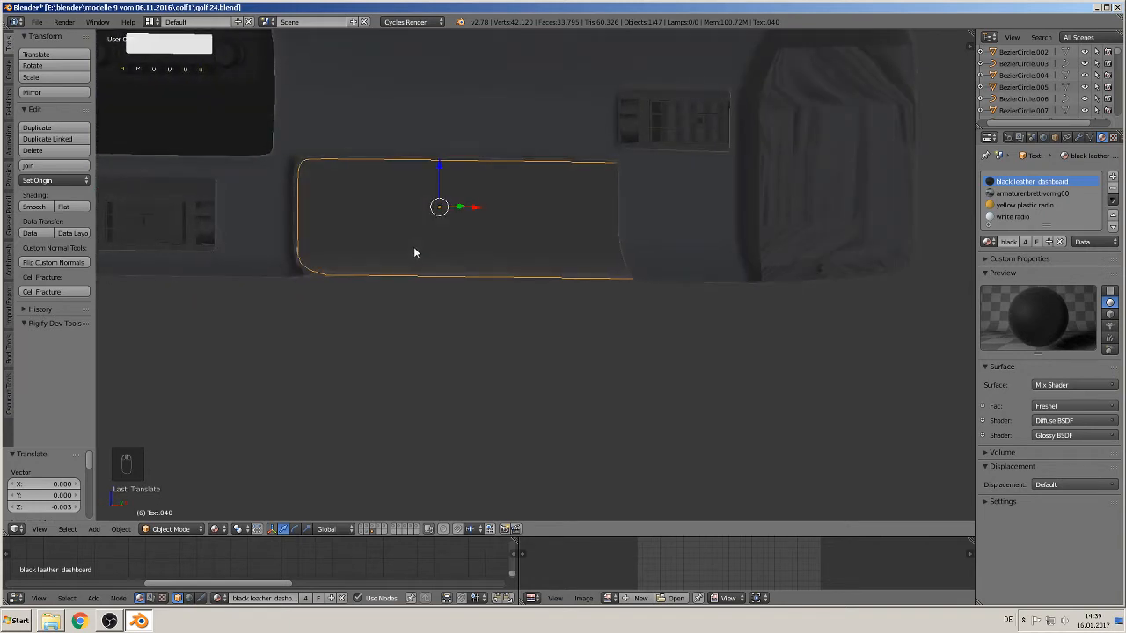
# Step: Add a Solidify modifier to the glove compartment lid and inspect its edge against the recess
pyautogui.click(1077, 137)
pyautogui.click(1012, 177)
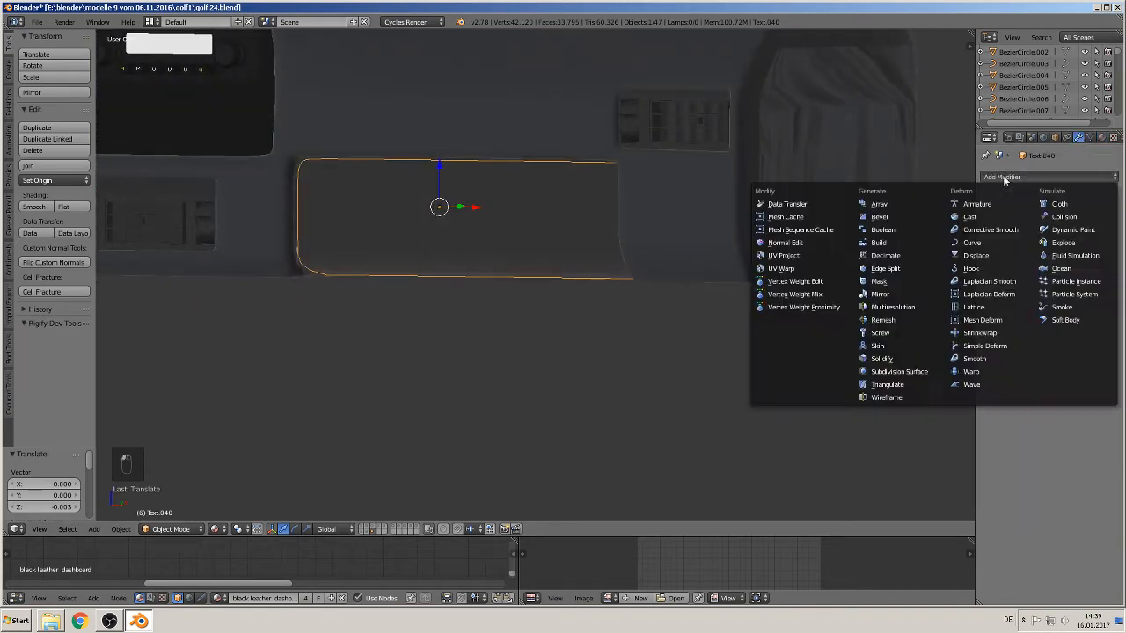
pyautogui.click(881, 359)
pyautogui.moveTo(718, 351); pyautogui.dragTo(460, 232, button='middle')
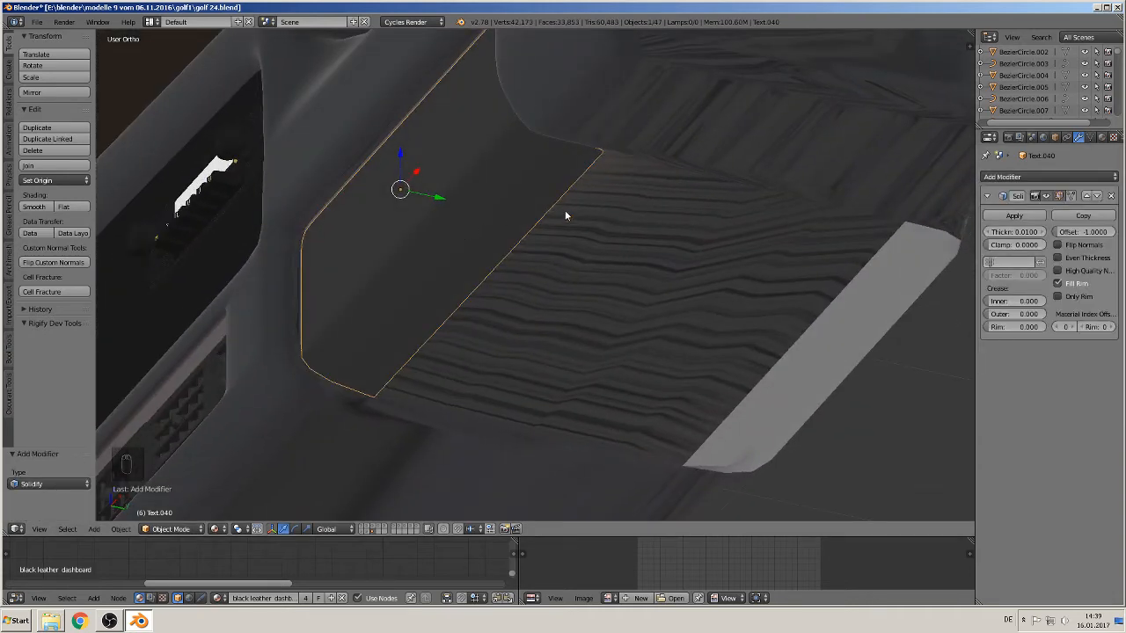
pyautogui.scroll(2, 563, 247)
pyautogui.moveTo(559, 275); pyautogui.dragTo(518, 278, button='middle')
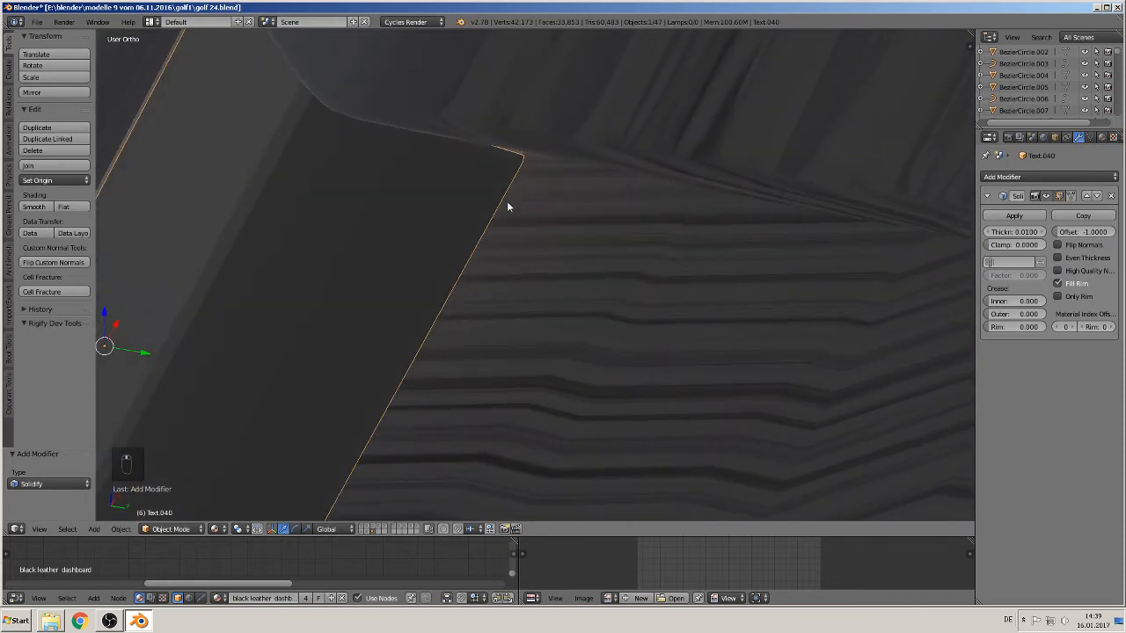
pyautogui.moveTo(510, 206); pyautogui.dragTo(482, 261, button='middle')
# Step: Pull the lid about 0.562 forward out of the dashboard along Y and set its Solidify thickness to 0.021
pyautogui.scroll(-3, 475, 281)
pyautogui.moveTo(445, 352); pyautogui.dragTo(450, 415, button='middle')
pyautogui.moveTo(431, 277); pyautogui.dragTo(301, 304)
pyautogui.moveTo(304, 312); pyautogui.dragTo(289, 334, button='middle')
pyautogui.scroll(5, 362, 341)
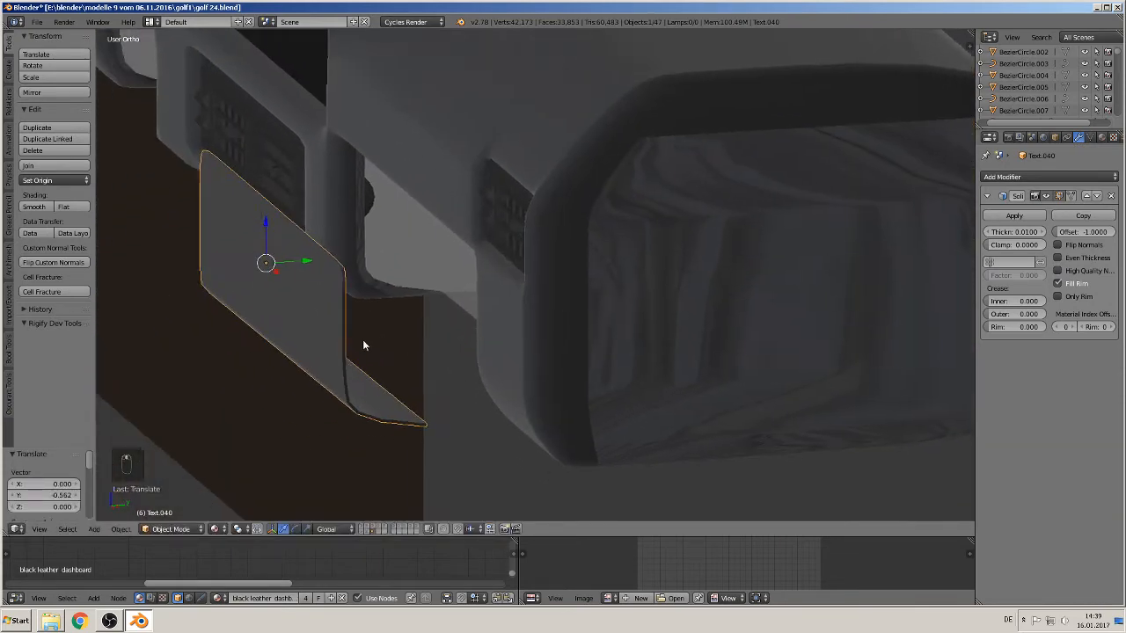
pyautogui.moveTo(1027, 236)
pyautogui.mouseDown()
pyautogui.moveTo(1060, 236)
pyautogui.moveTo(1045, 236)
pyautogui.mouseUp()
pyautogui.scroll(-1, 465, 277)
pyautogui.press('KP_Decimal')
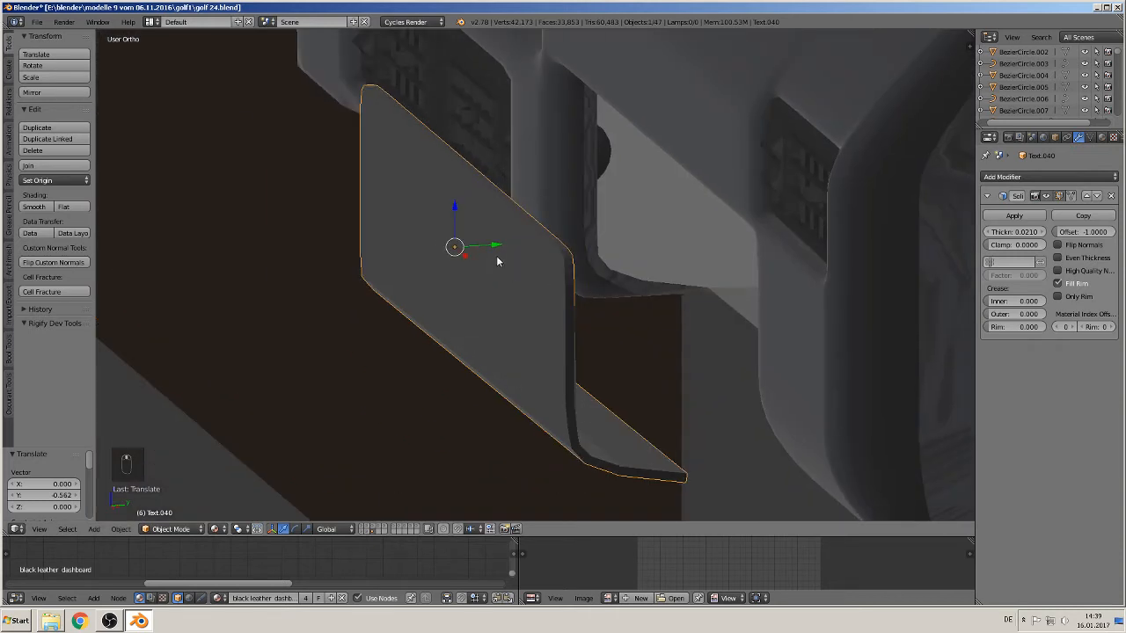
# Step: Move the thickened lid about 0.5 back along Y into the recess and deselect everything
pyautogui.press('g')
pyautogui.press('y')
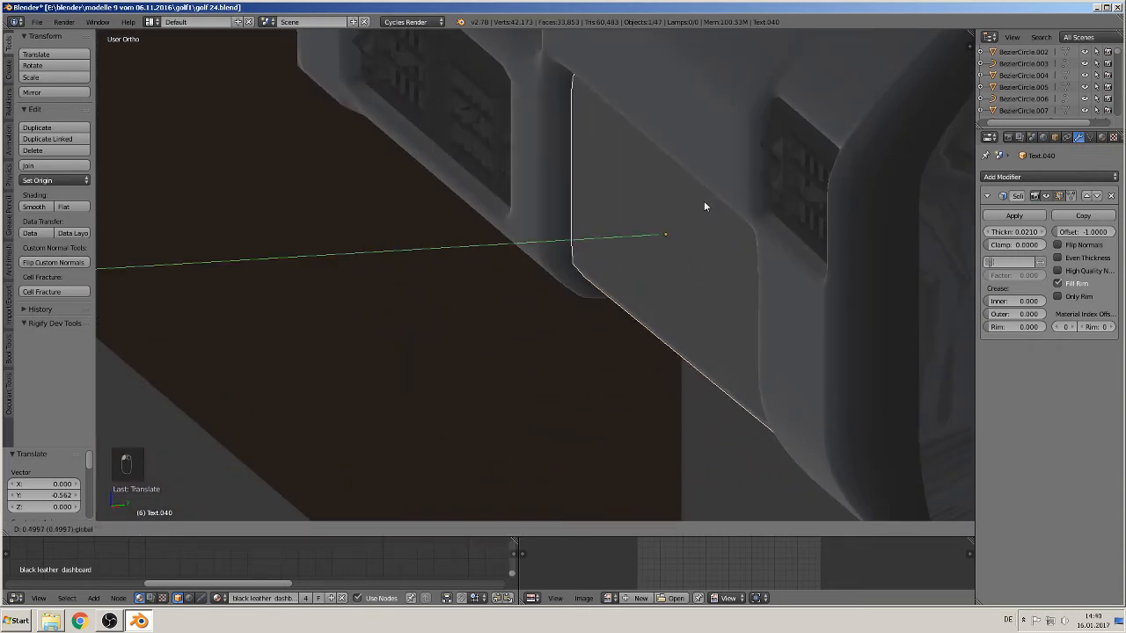
pyautogui.click(708, 204)
pyautogui.moveTo(707, 205); pyautogui.dragTo(794, 264, button='middle')
pyautogui.scroll(-3, 797, 230)
pyautogui.scroll(-1, 794, 264)
pyautogui.press('a')
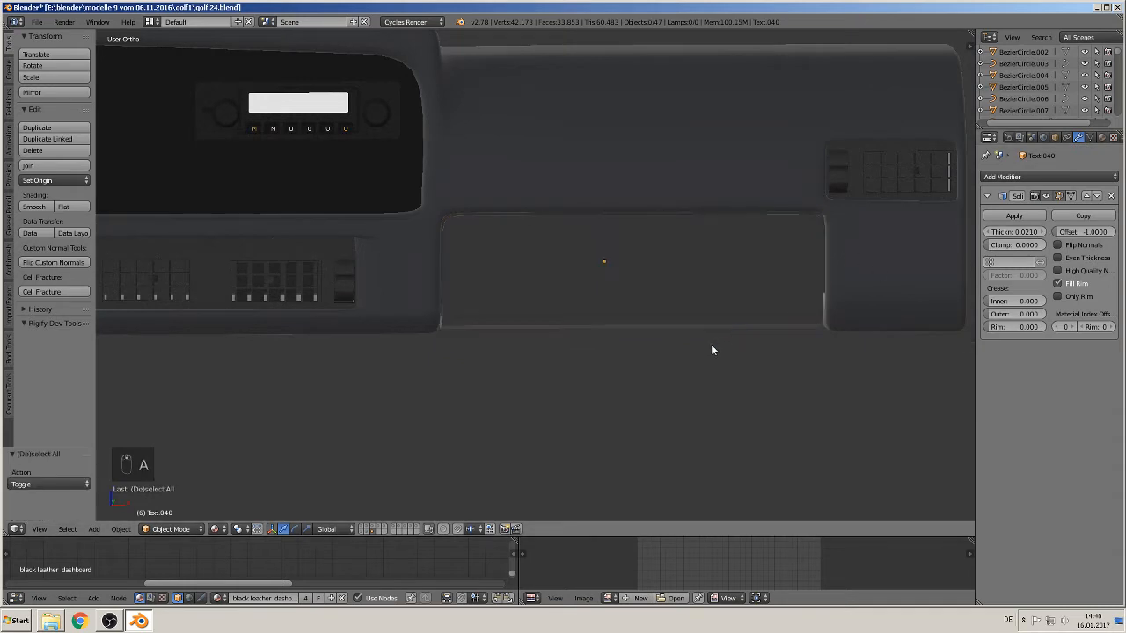
# Step: Select the lid and the dashboard body in turn and show the dashboard's materials for comparison
pyautogui.scroll(-3, 711, 344)
pyautogui.rightClick(604, 301)
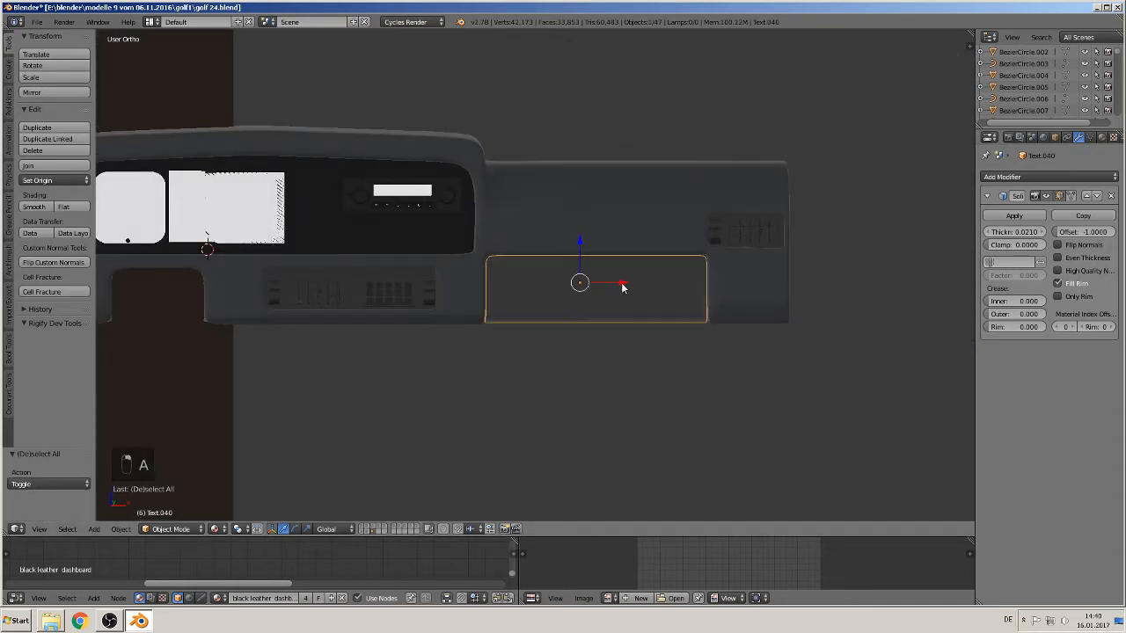
pyautogui.scroll(2, 679, 254)
pyautogui.rightClick(660, 229)
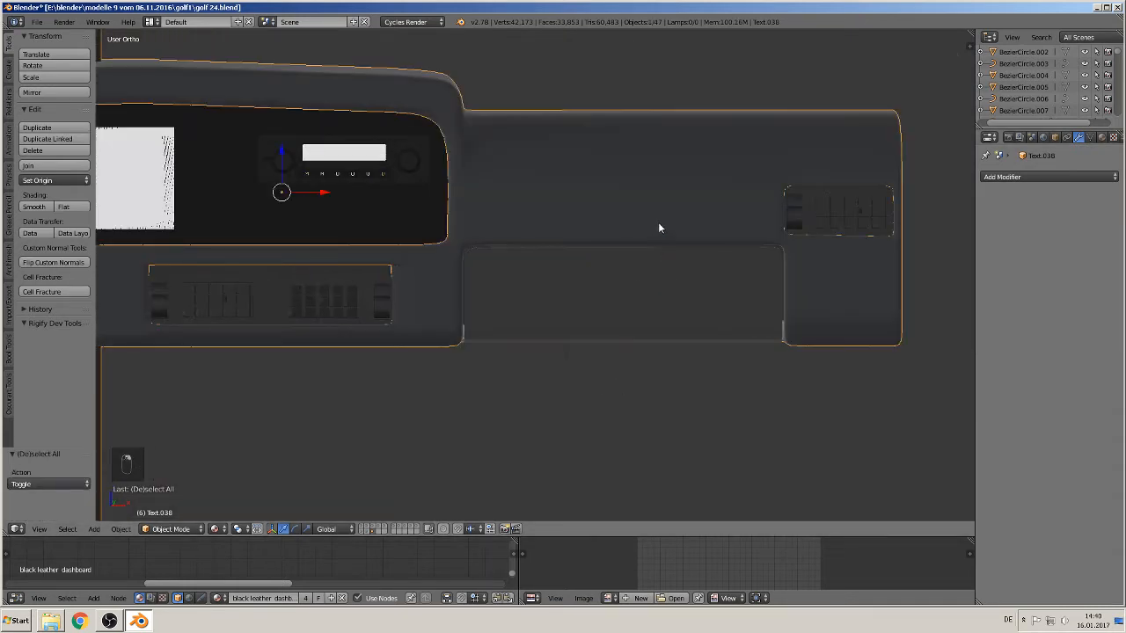
pyautogui.click(1100, 138)
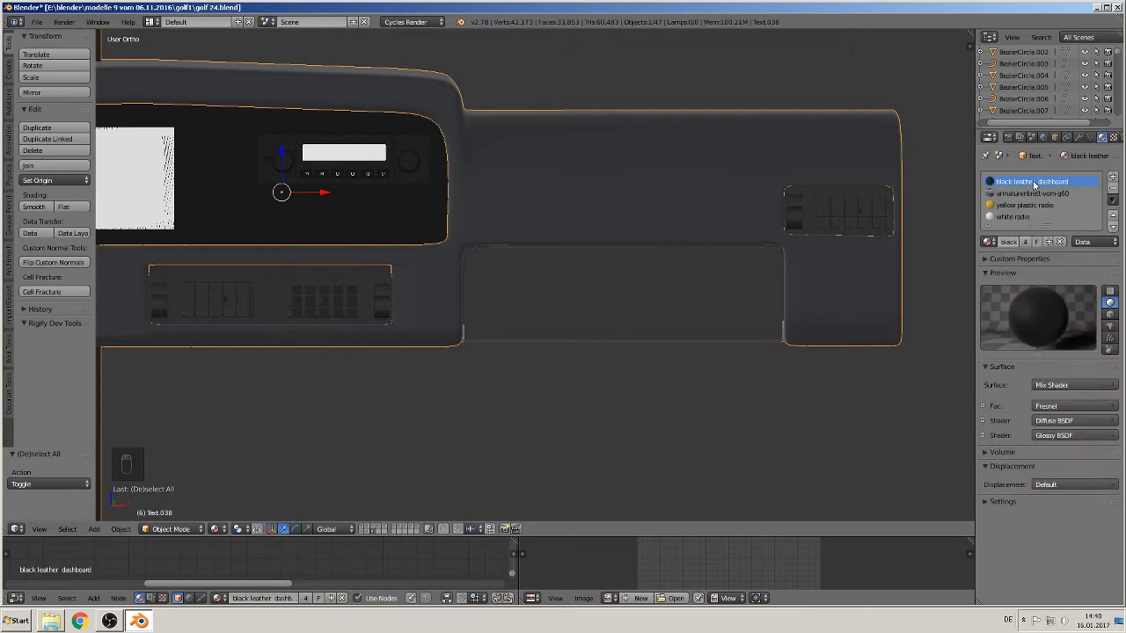
# Step: Unwrap all faces of the glove compartment lid and return to Object Mode
pyautogui.rightClick(705, 295)
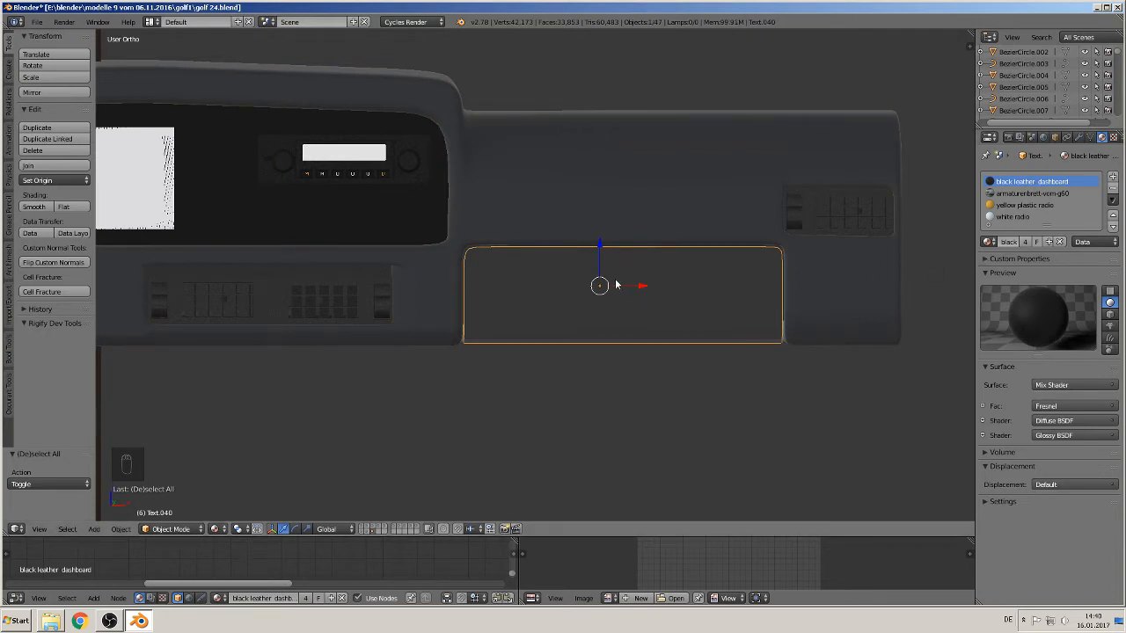
pyautogui.press('Tab')
pyautogui.press('a')
pyautogui.press('a')
pyautogui.press('a')
pyautogui.press('a')
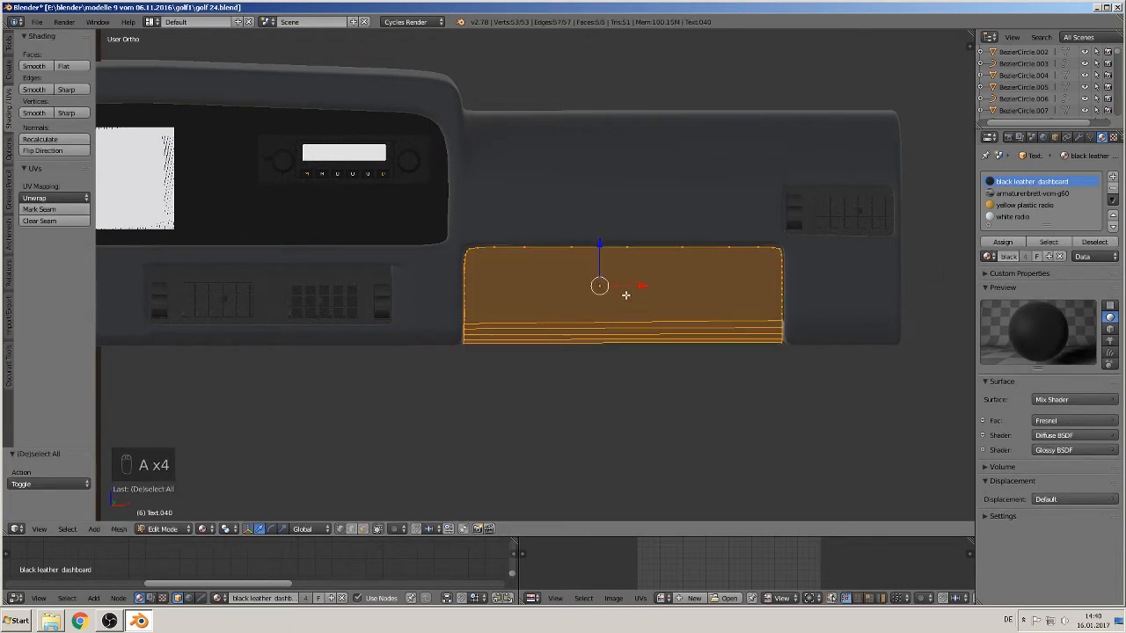
pyautogui.press('u')
pyautogui.click(625, 294)
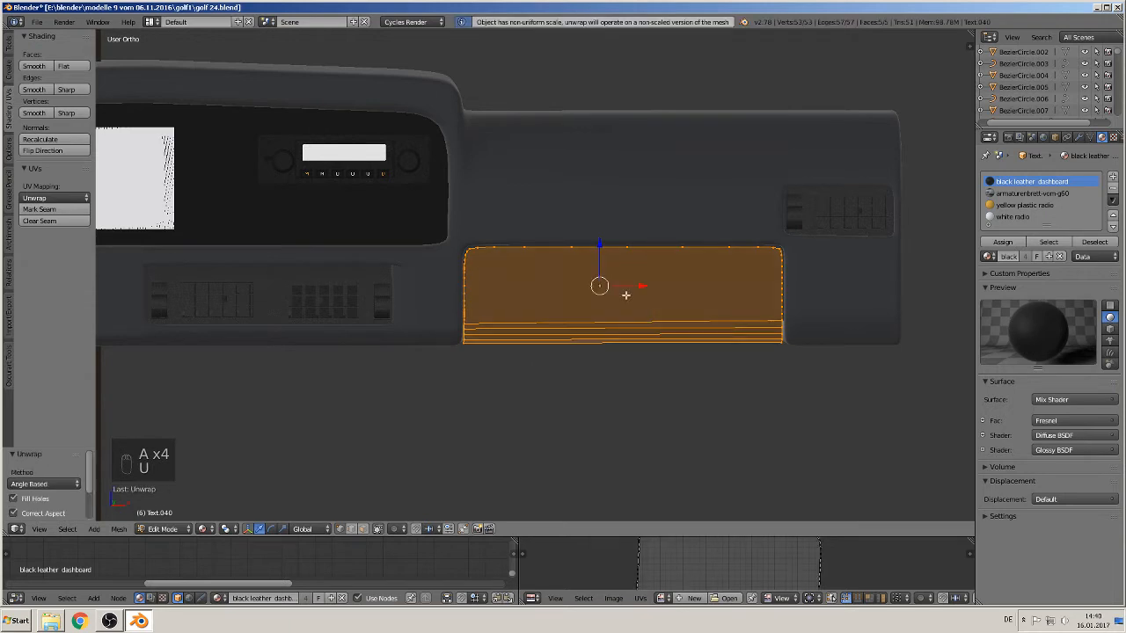
pyautogui.press('Tab')
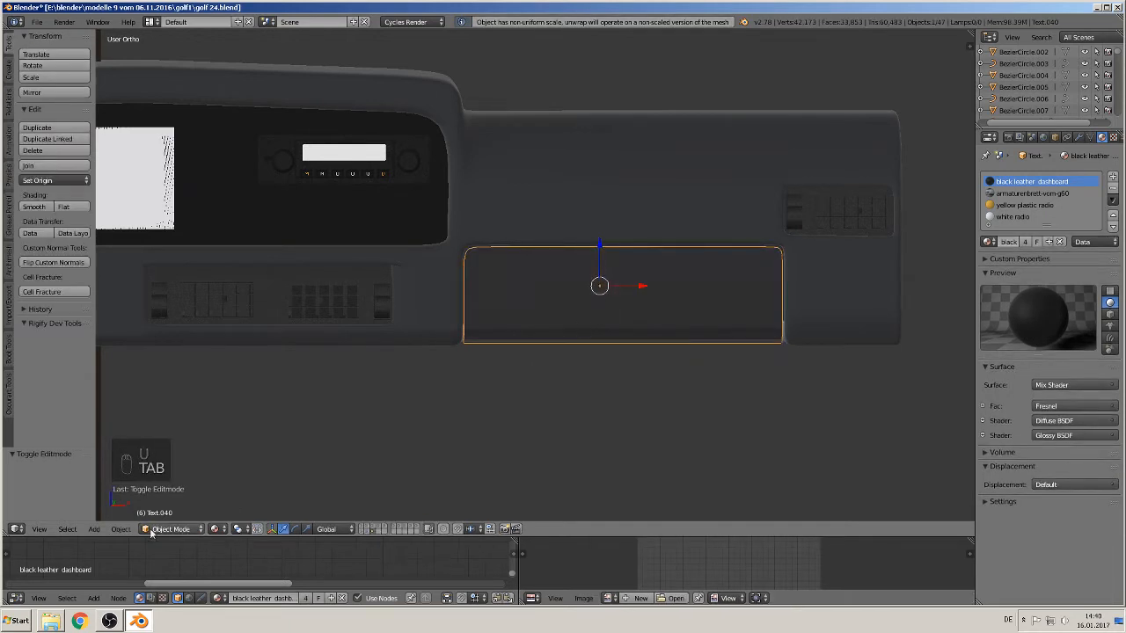
# Step: Apply the glove compartment lid's rotation and scale and unwrap all of its faces again
pyautogui.click(120, 529)
pyautogui.moveTo(158, 440)
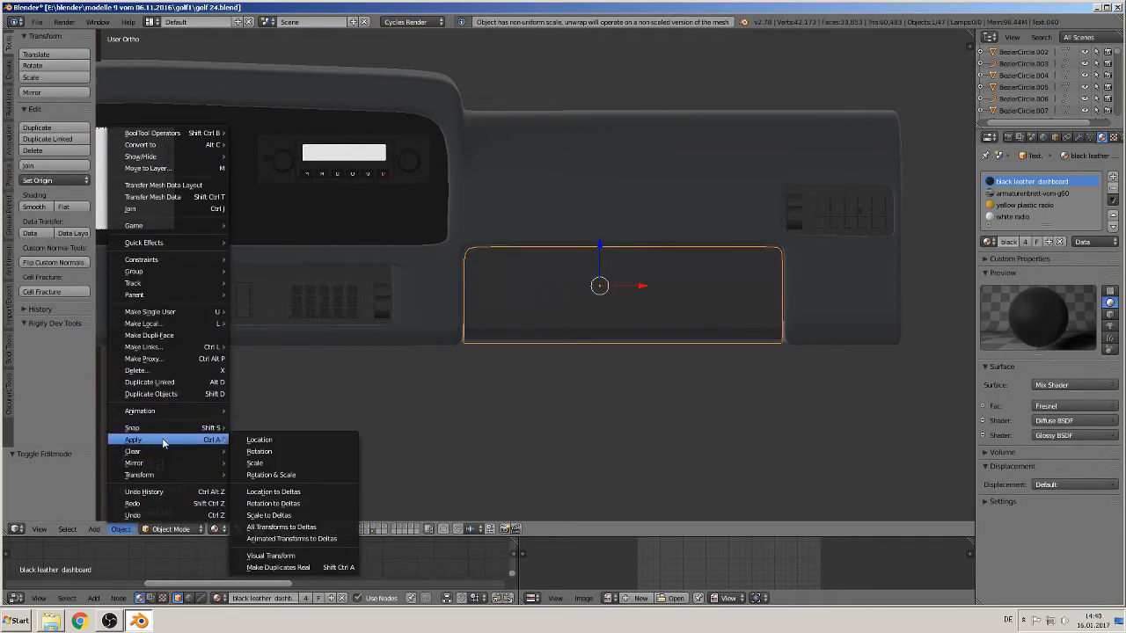
pyautogui.click(281, 475)
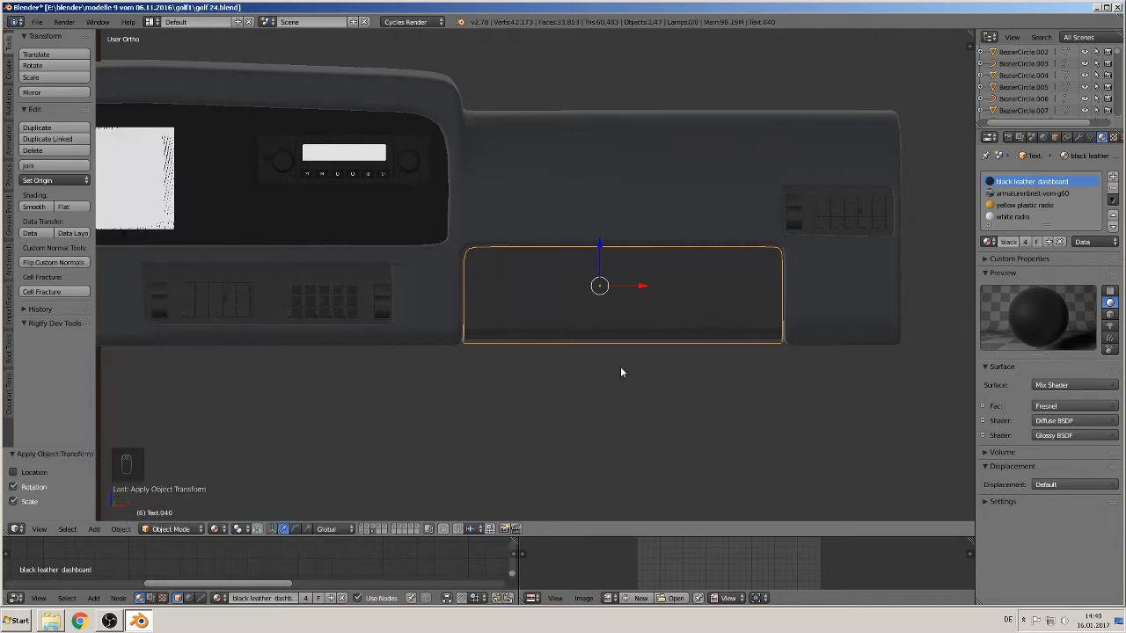
pyautogui.press('Tab')
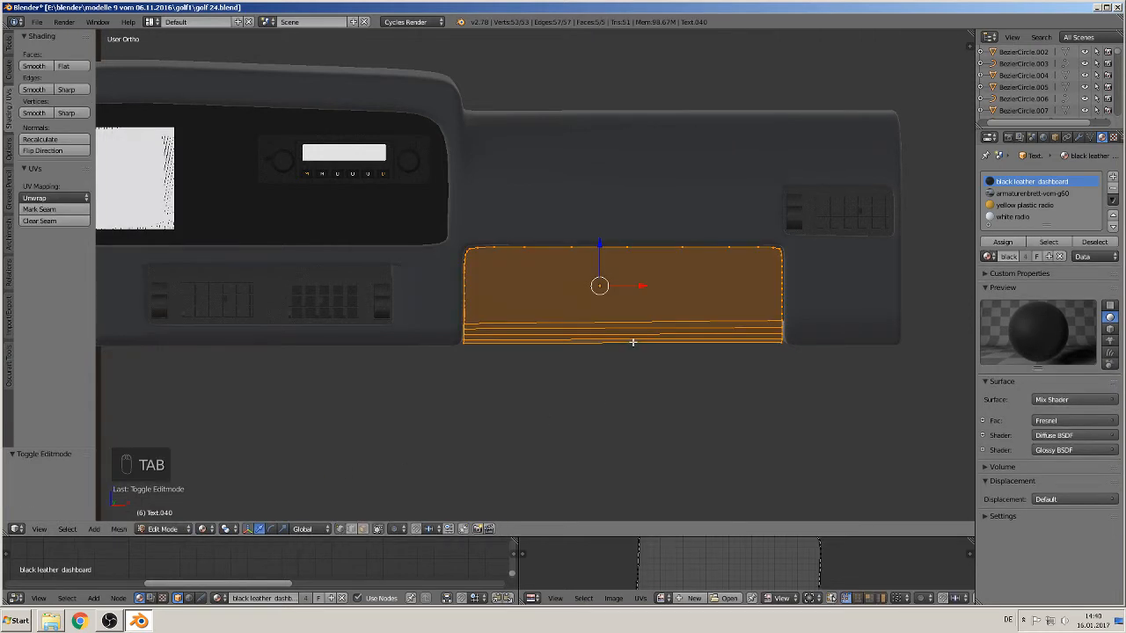
pyautogui.press('u')
pyautogui.click(633, 342)
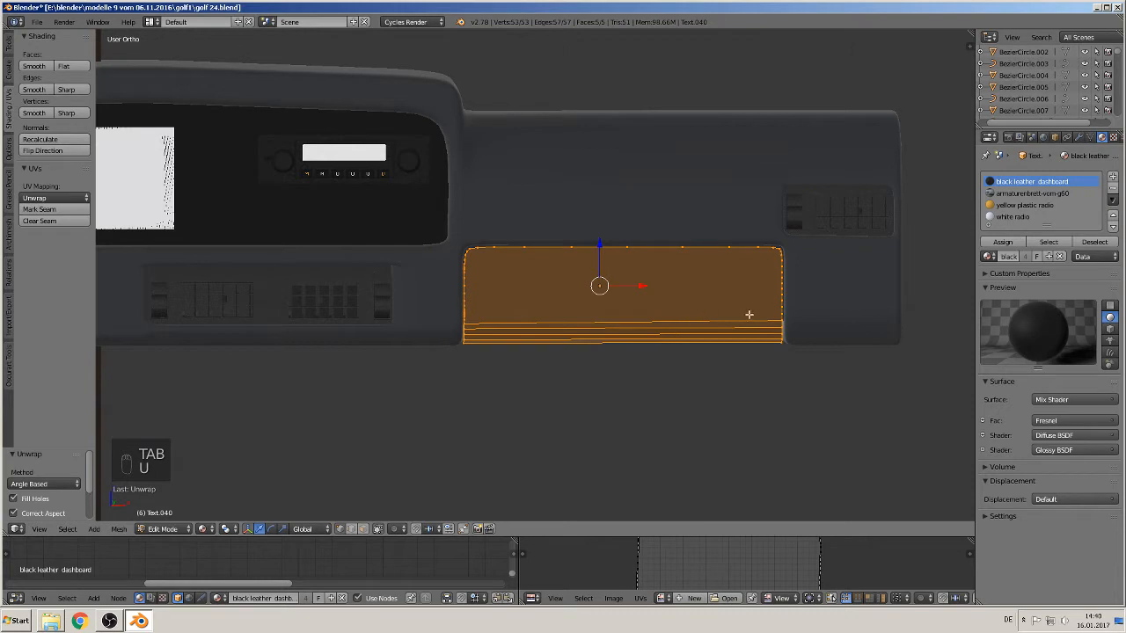
# Step: Assign the black leather dashboard material to all lid faces and inspect the leather texture in Object Mode
pyautogui.click(1002, 241)
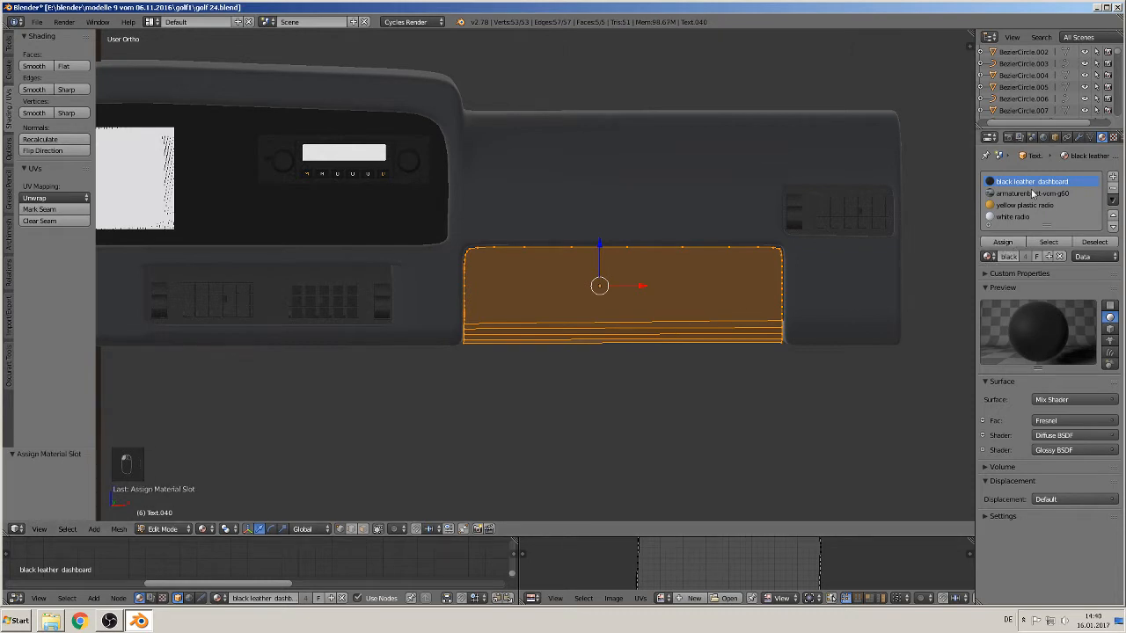
pyautogui.press('Tab')
pyautogui.scroll(5, 765, 352)
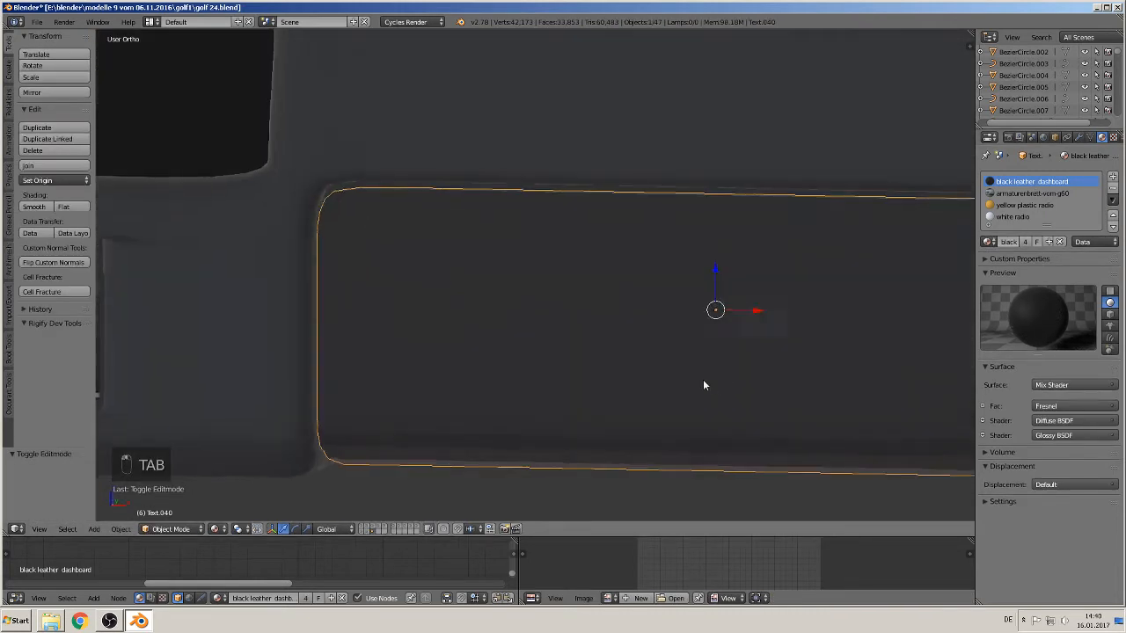
pyautogui.keyDown('shift'); pyautogui.moveTo(707, 359); pyautogui.dragTo(449, 343, button='middle'); pyautogui.keyUp('shift')
pyautogui.scroll(9, 603, 348)
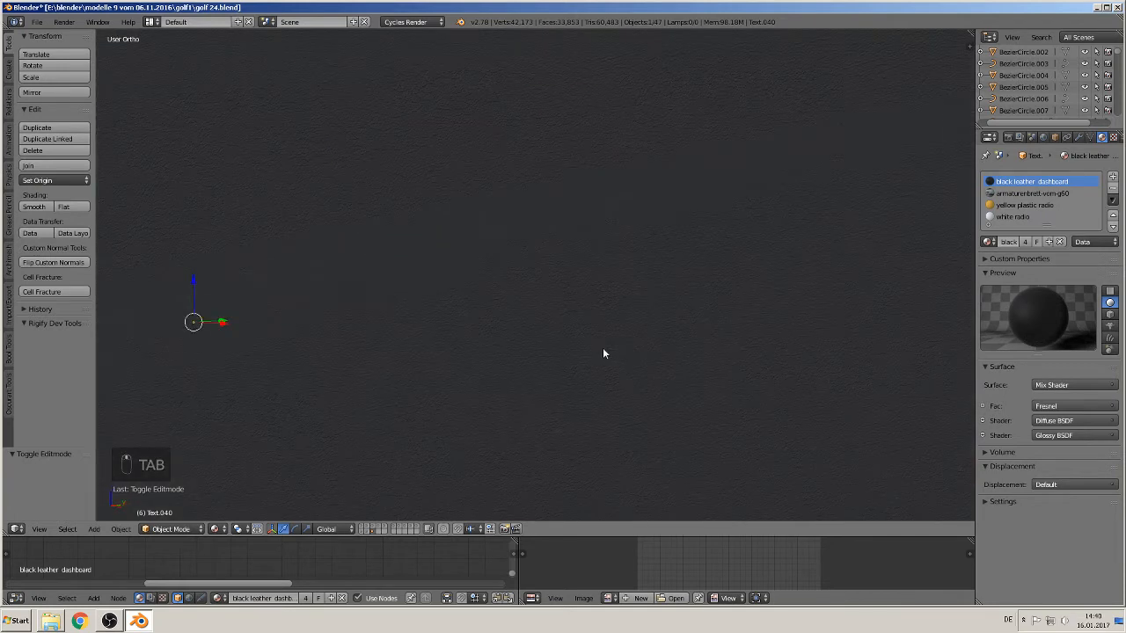
pyautogui.scroll(-8, 598, 416)
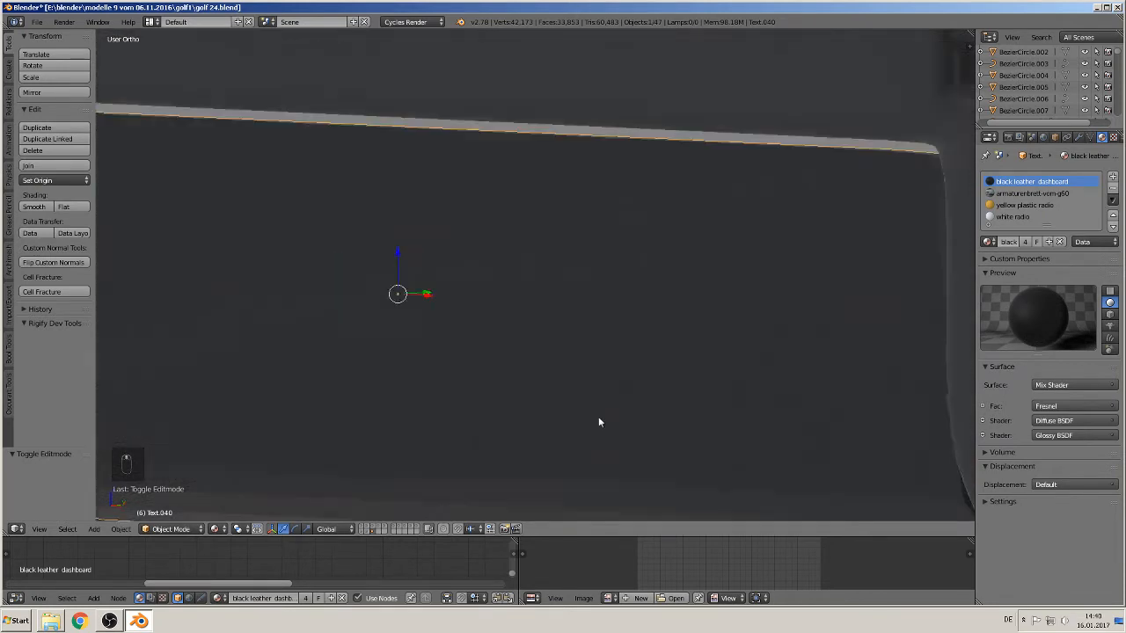
pyautogui.scroll(3, 591, 415)
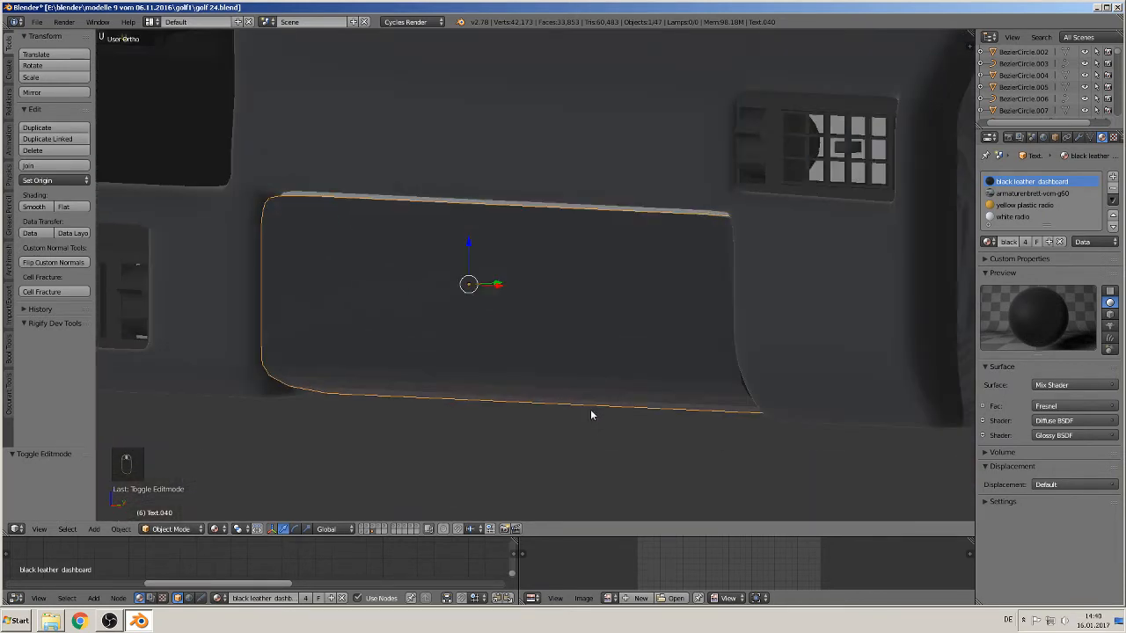
pyautogui.scroll(1, 590, 412)
# Step: Mark the lid's outer boundary edges as UV seams and return to Object Mode
pyautogui.press('Tab')
pyautogui.moveTo(449, 383); pyautogui.dragTo(309, 323, button='middle')
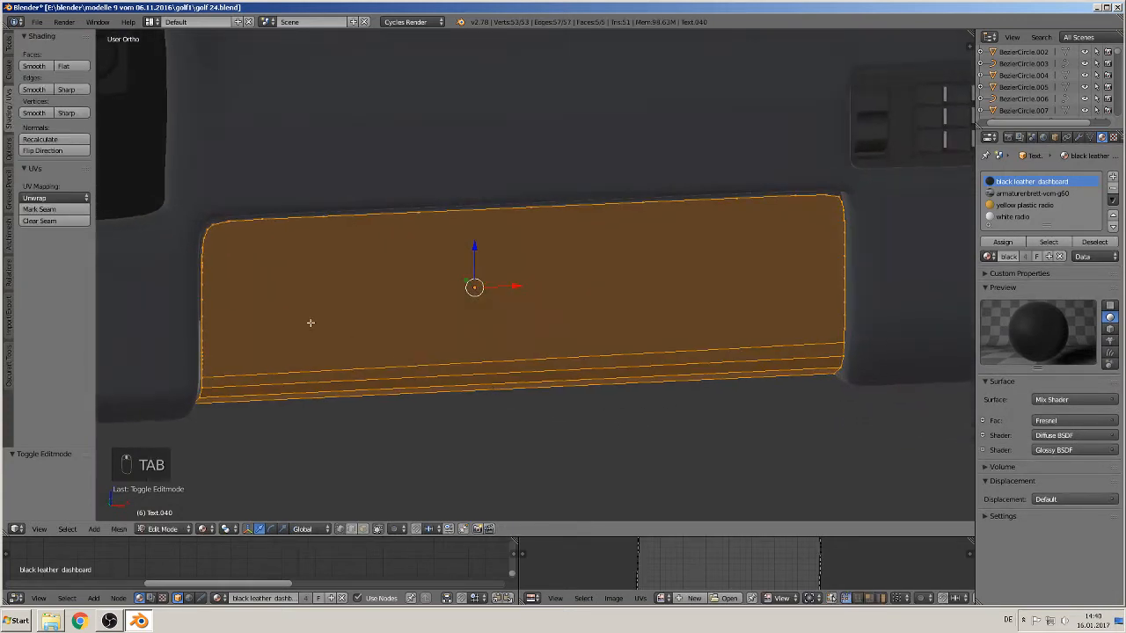
pyautogui.rightClick(203, 289)
pyautogui.moveTo(235, 341); pyautogui.dragTo(315, 313, button='middle')
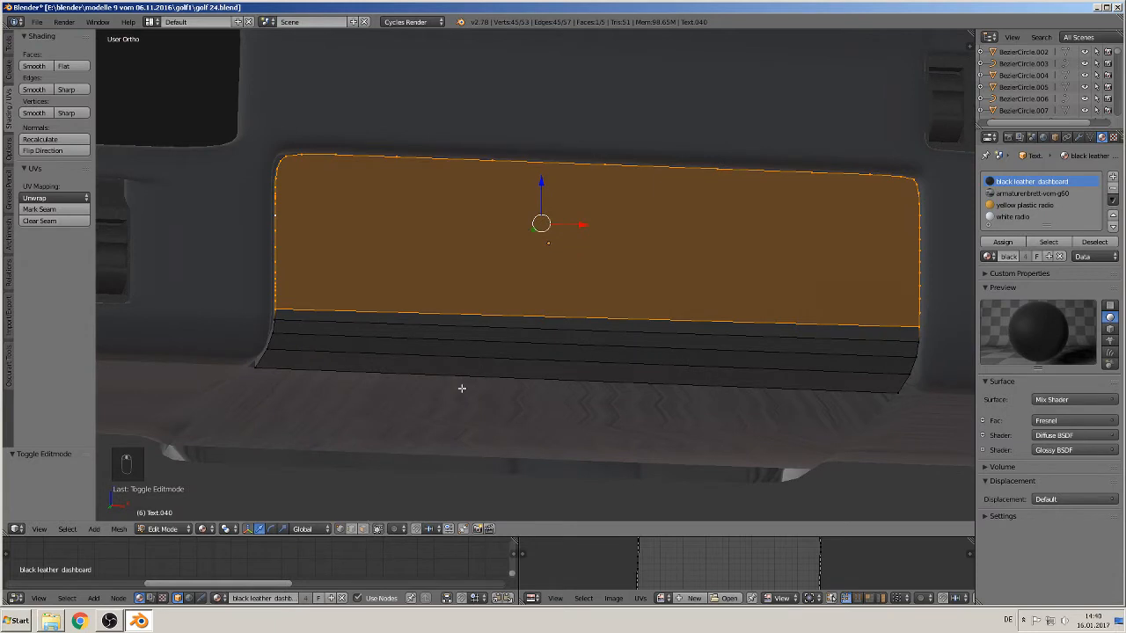
pyautogui.keyDown('shift'); pyautogui.moveTo(529, 313); pyautogui.dragTo(534, 323, button='middle'); pyautogui.keyUp('shift')
pyautogui.keyDown('shift'); pyautogui.rightClick(506, 325); pyautogui.keyUp('shift')
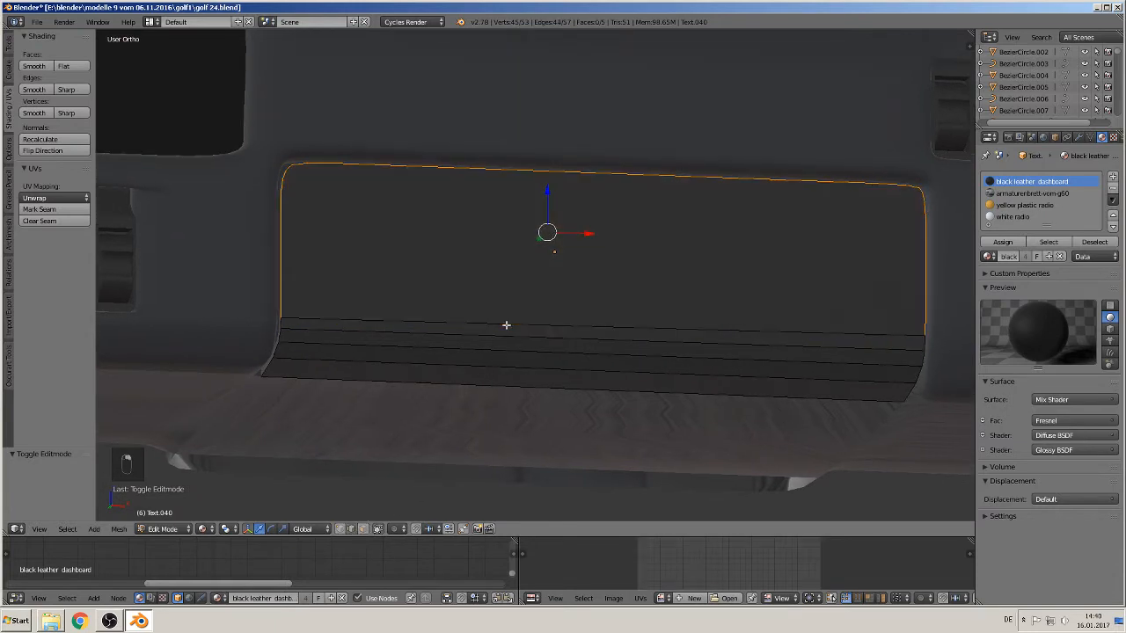
pyautogui.click(39, 209)
pyautogui.moveTo(321, 364); pyautogui.dragTo(328, 277, button='middle')
pyautogui.rightClick(472, 346)
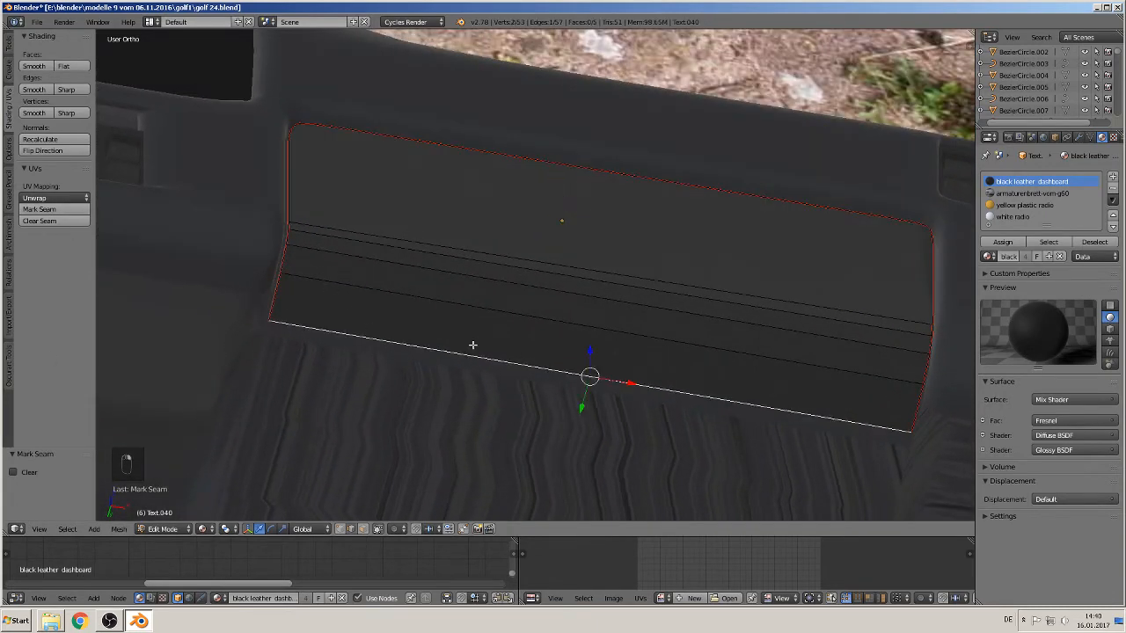
pyautogui.moveTo(447, 244); pyautogui.dragTo(440, 307, button='middle')
pyautogui.press('Tab')
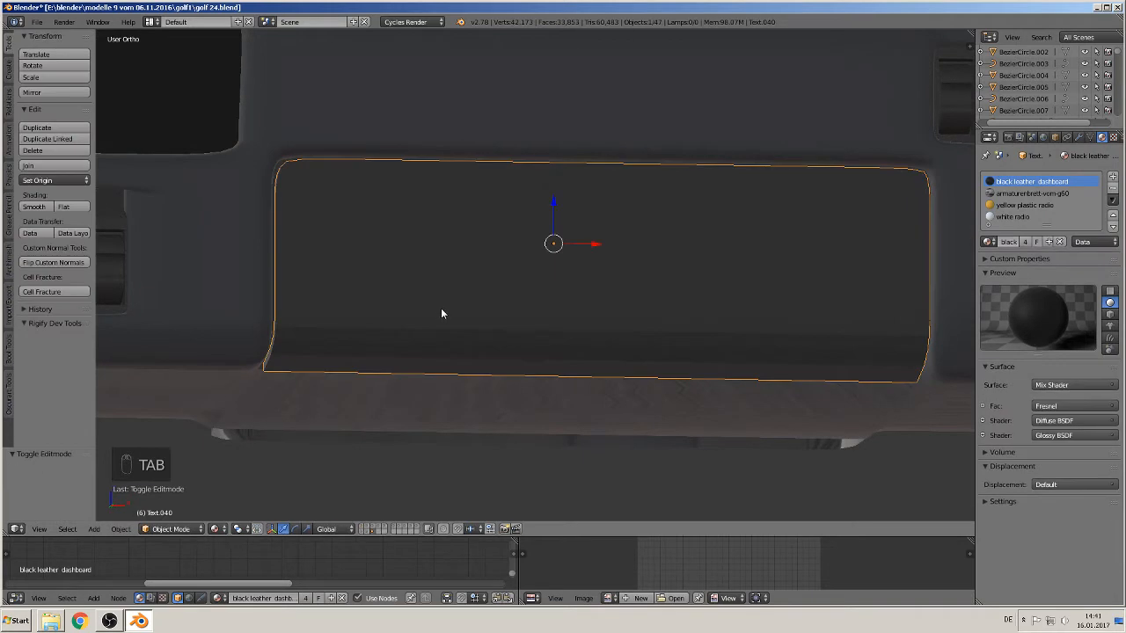
# Step: Shade the lid smooth and unwrap all of its faces again with the marked seams
pyautogui.click(33, 207)
pyautogui.moveTo(460, 283); pyautogui.dragTo(534, 303, button='middle')
pyautogui.press('Tab')
pyautogui.press('a')
pyautogui.press('a')
pyautogui.press('a')
pyautogui.press('a')
pyautogui.press('u')
pyautogui.click(551, 295)
pyautogui.press('Tab')
# Step: Examine the leather texture on the lid's surface from near and far
pyautogui.scroll(5, 503, 304)
pyautogui.scroll(-4, 503, 307)
pyautogui.scroll(4, 469, 281)
pyautogui.scroll(-3, 483, 289)
pyautogui.scroll(3, 480, 309)
pyautogui.scroll(-3, 528, 305)
pyautogui.scroll(3, 525, 299)
pyautogui.scroll(1, 534, 303)
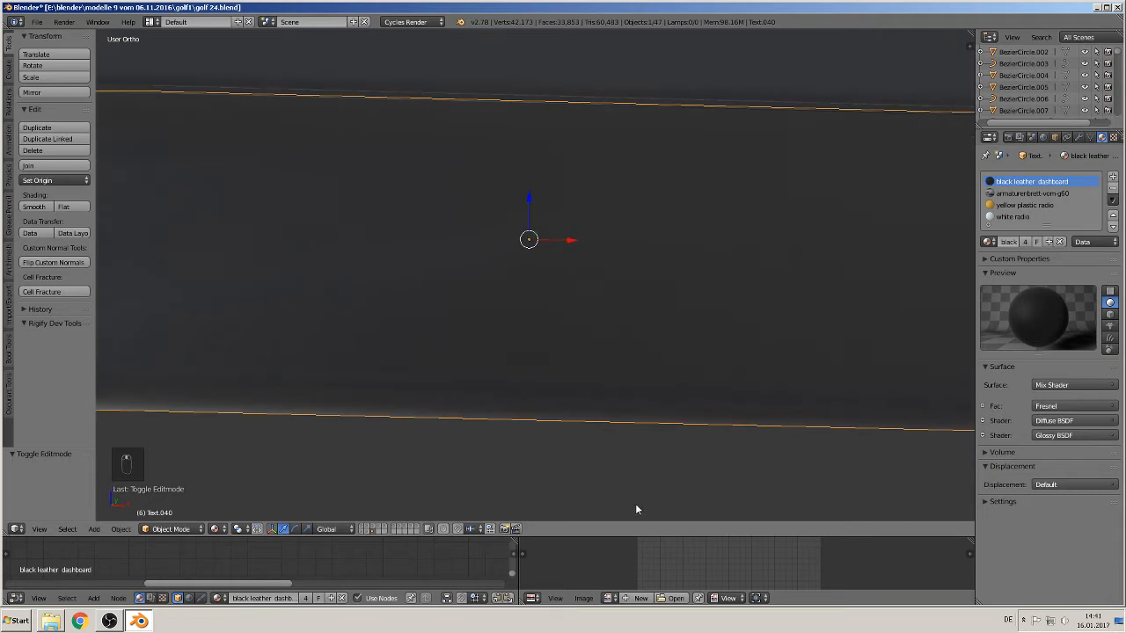
# Step: Enlarge the node and UV editors, inspect the lid's complete UV layout in Edit Mode and return to Object Mode
pyautogui.moveTo(648, 534); pyautogui.dragTo(678, 365)
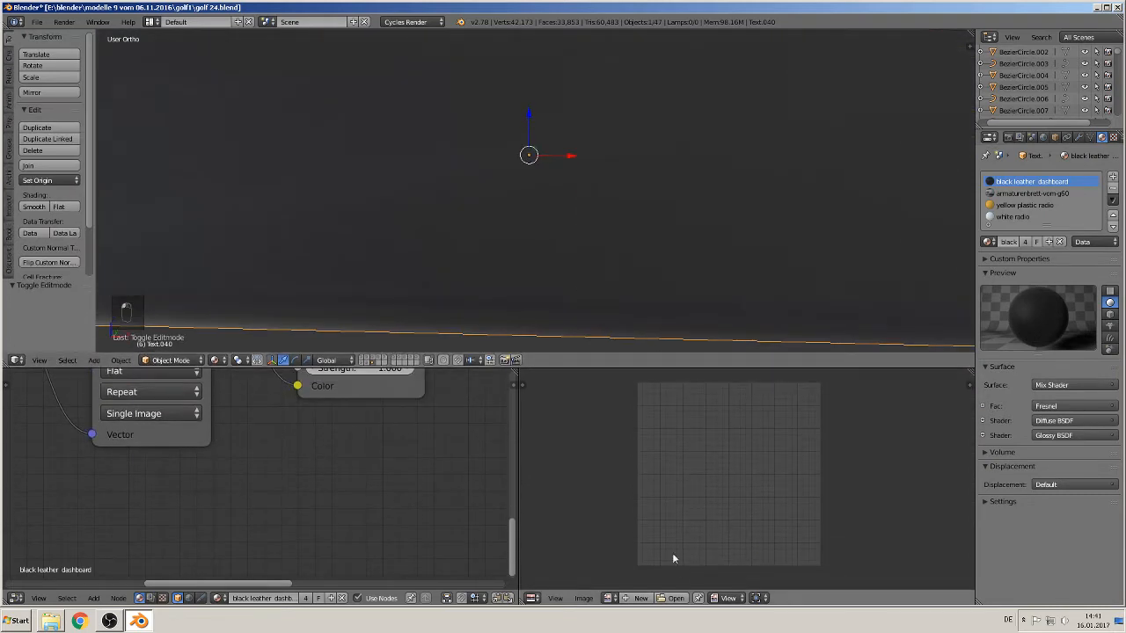
pyautogui.scroll(-4, 666, 554)
pyautogui.scroll(5, 657, 555)
pyautogui.scroll(-3, 655, 557)
pyautogui.scroll(2, 654, 558)
pyautogui.press('Tab')
pyautogui.press('a')
pyautogui.press('a')
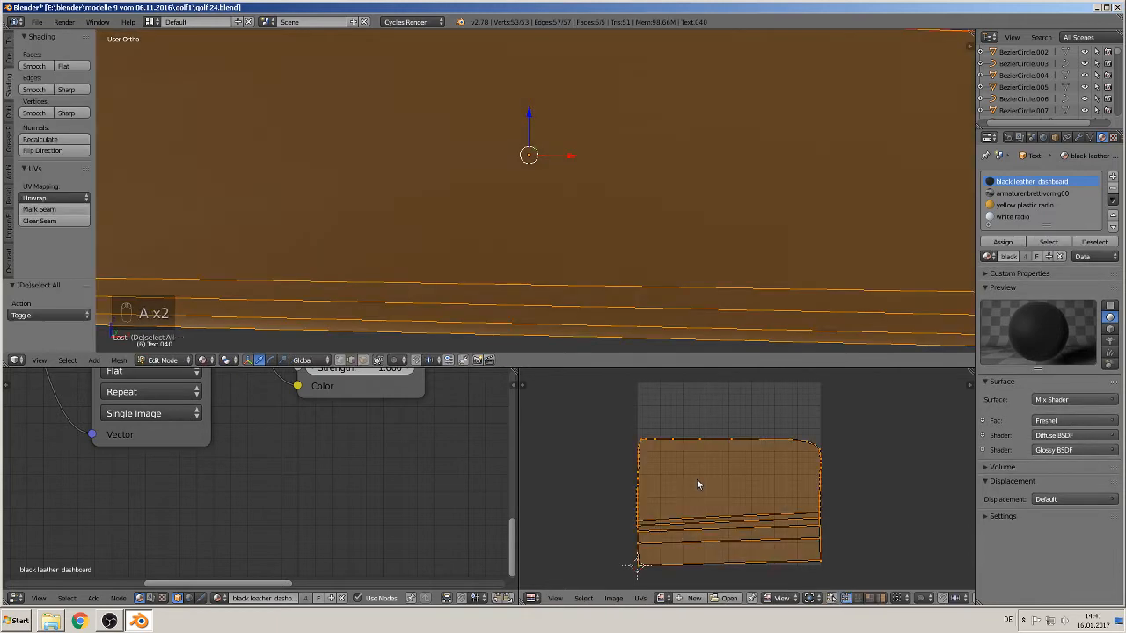
pyautogui.press('a')
pyautogui.press('a')
pyautogui.press('a')
pyautogui.scroll(-3, 592, 249)
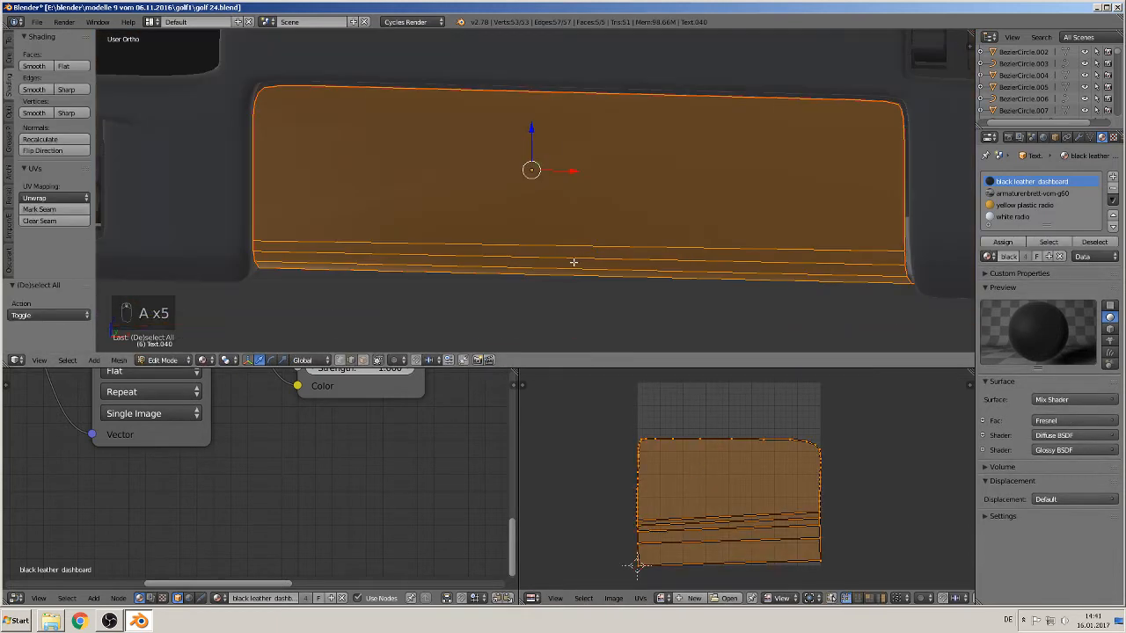
pyautogui.scroll(2, 545, 263)
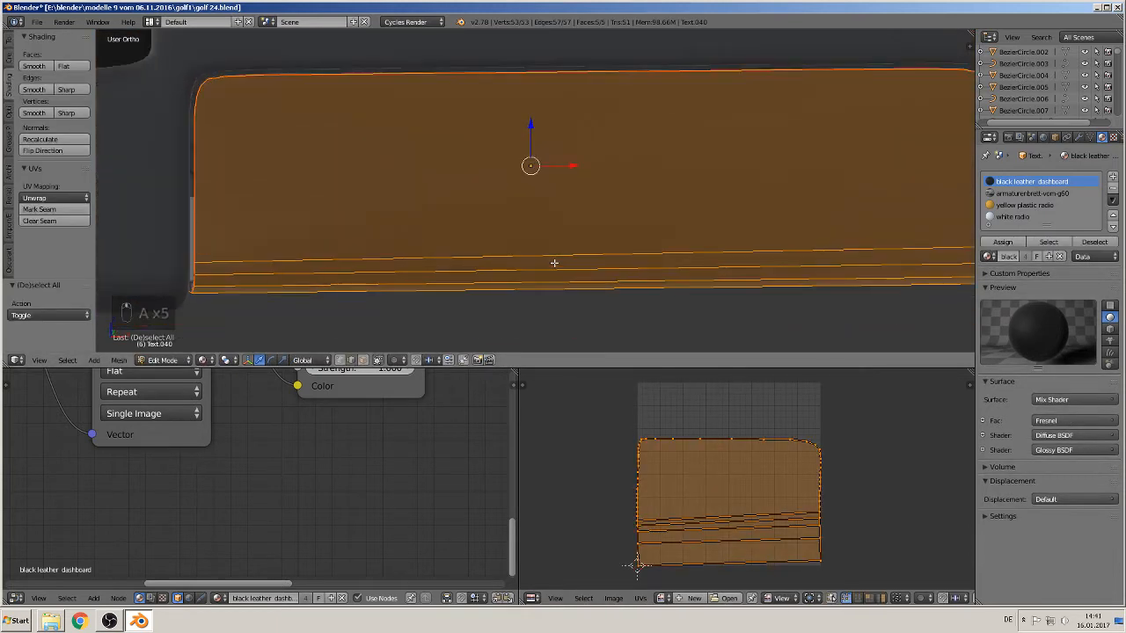
pyautogui.press('Tab')
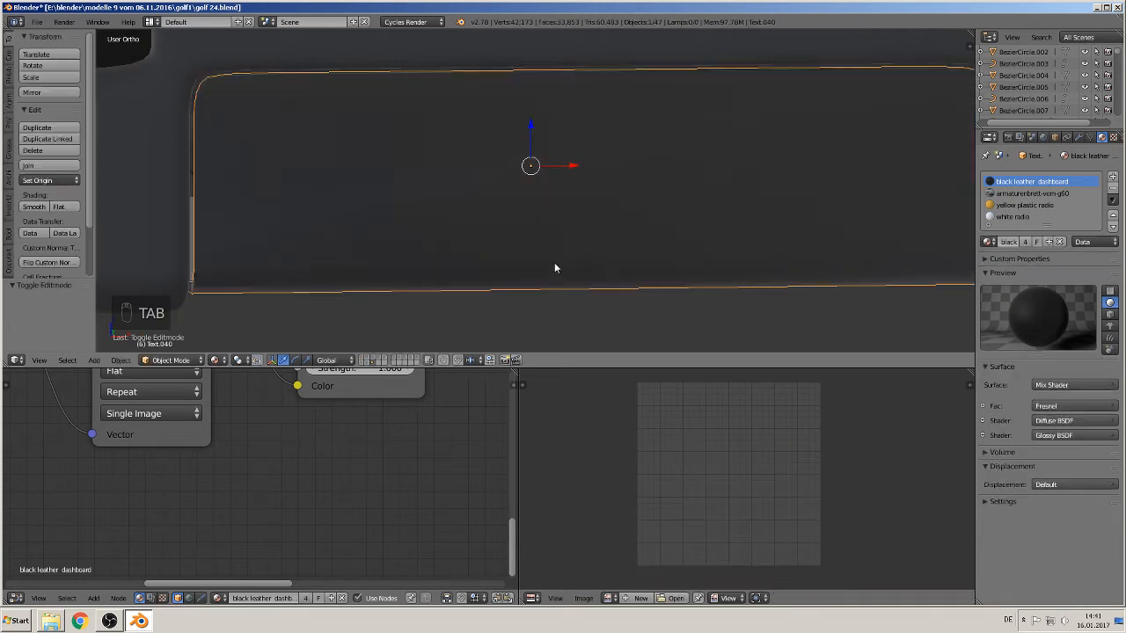
pyautogui.scroll(-2, 539, 268)
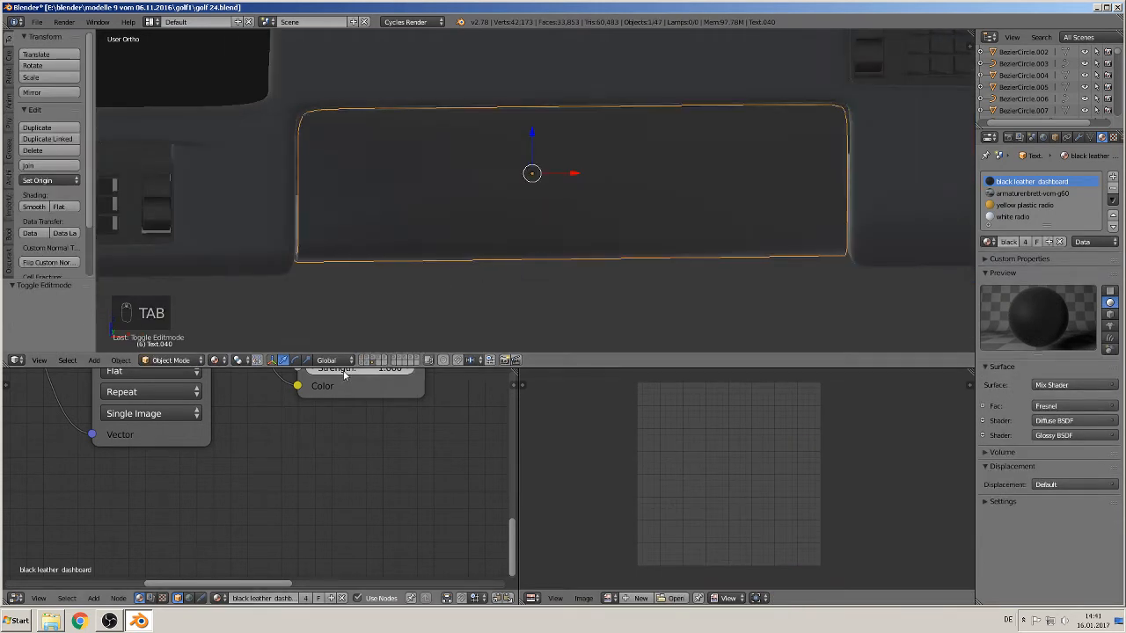
# Step: Circle-select the vertices along the lid's right side edge in Edit Mode and return to Object Mode
pyautogui.click(214, 360)
pyautogui.click(246, 307)
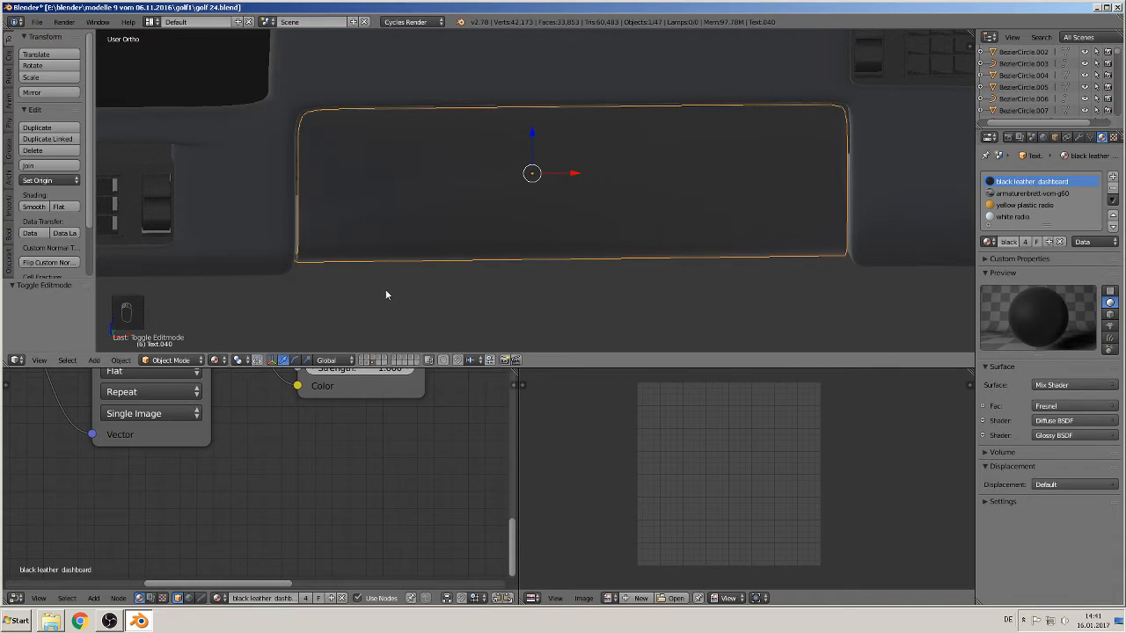
pyautogui.press('Tab')
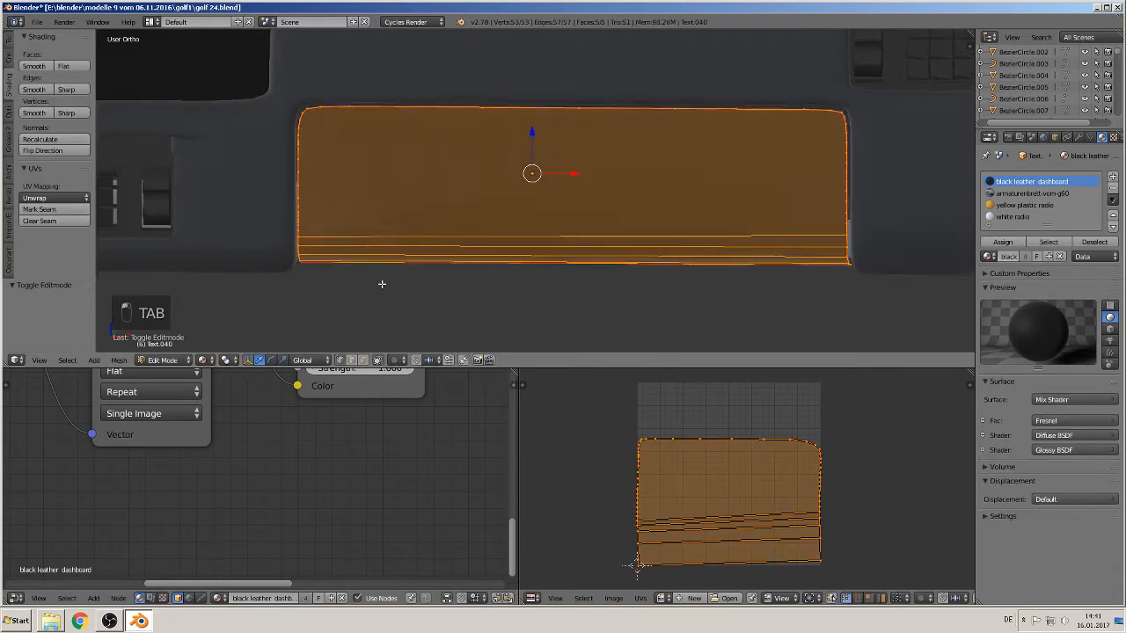
pyautogui.moveTo(381, 284); pyautogui.dragTo(384, 258, button='middle')
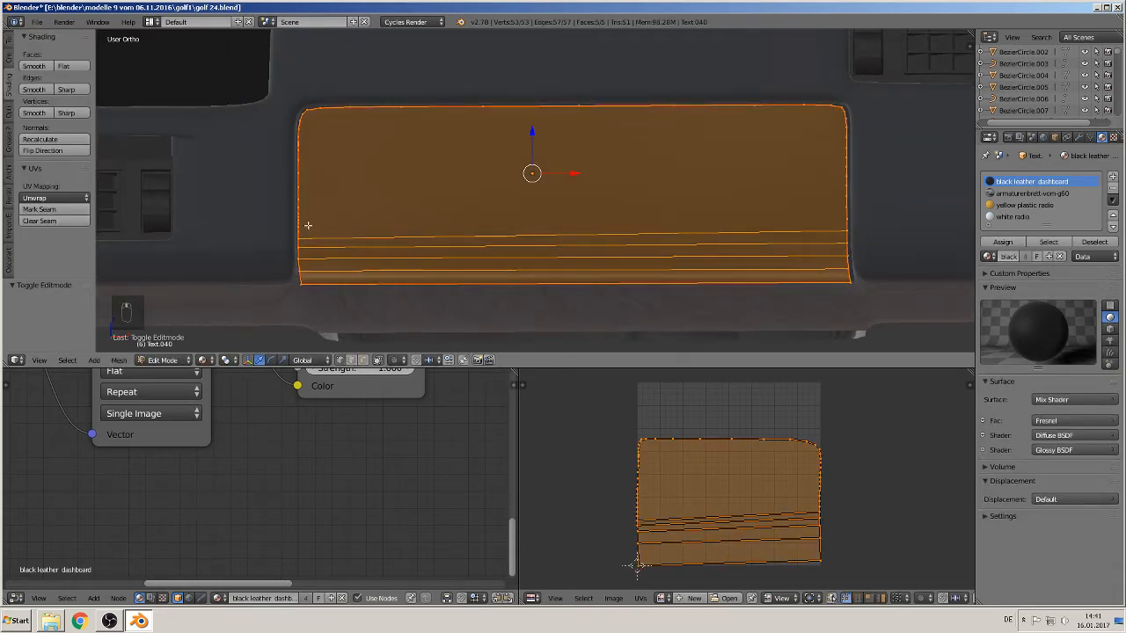
pyautogui.moveTo(797, 202); pyautogui.dragTo(801, 228, button='middle')
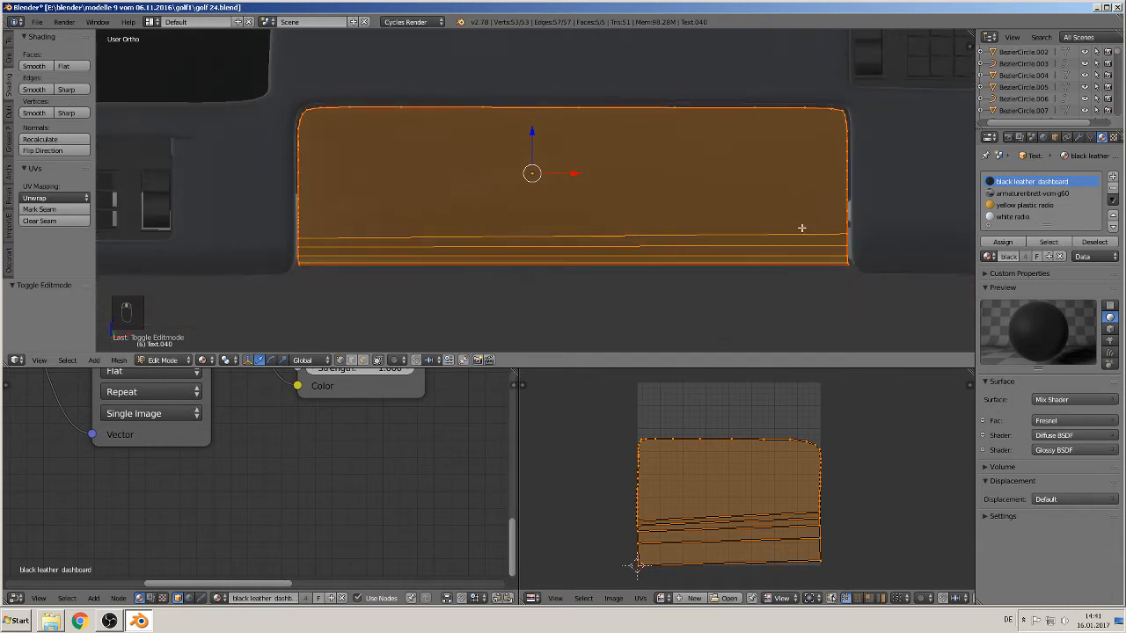
pyautogui.scroll(1, 839, 199)
pyautogui.keyDown('shift'); pyautogui.moveTo(853, 197); pyautogui.dragTo(658, 185, button='middle'); pyautogui.keyUp('shift')
pyautogui.scroll(1, 741, 177)
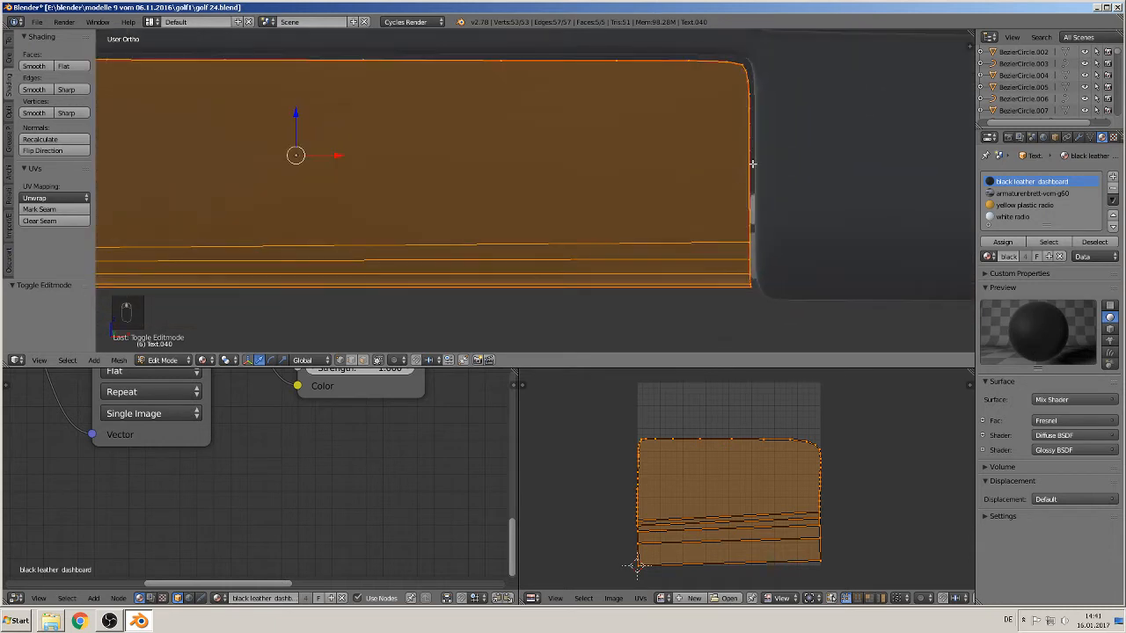
pyautogui.rightClick(754, 112)
pyautogui.press('c')
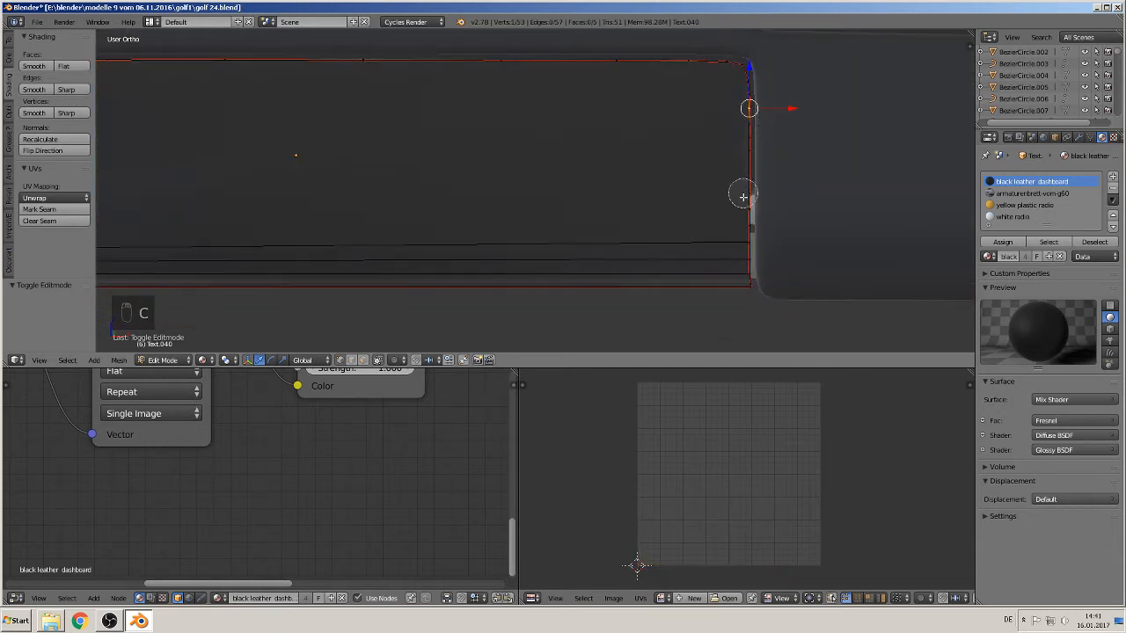
pyautogui.moveTo(744, 211); pyautogui.dragTo(752, 105)
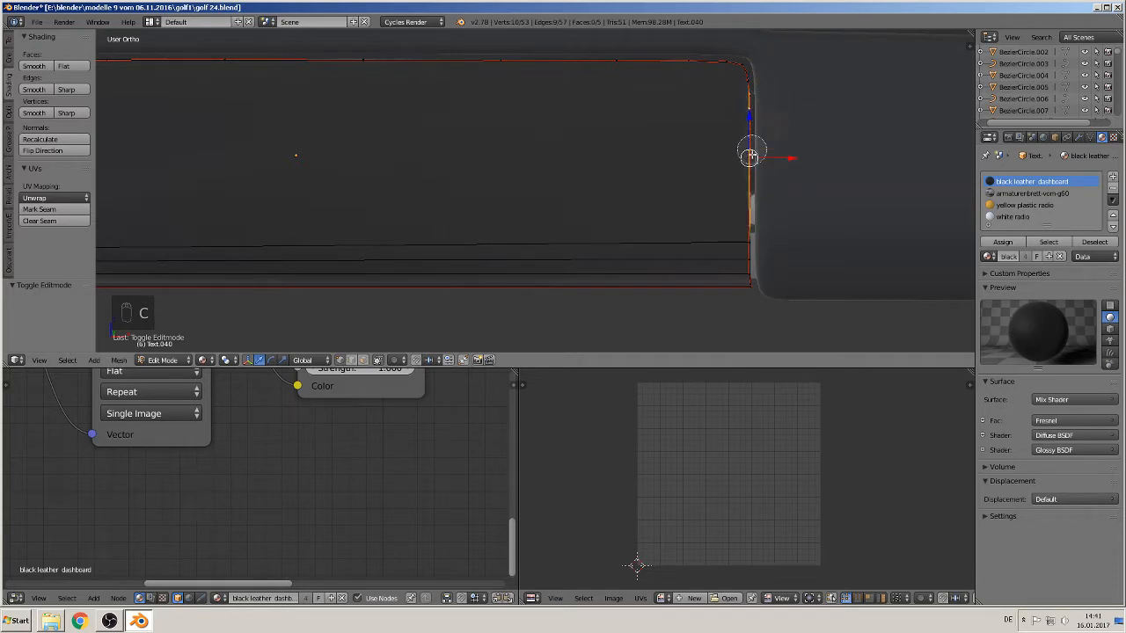
pyautogui.press('Escape')
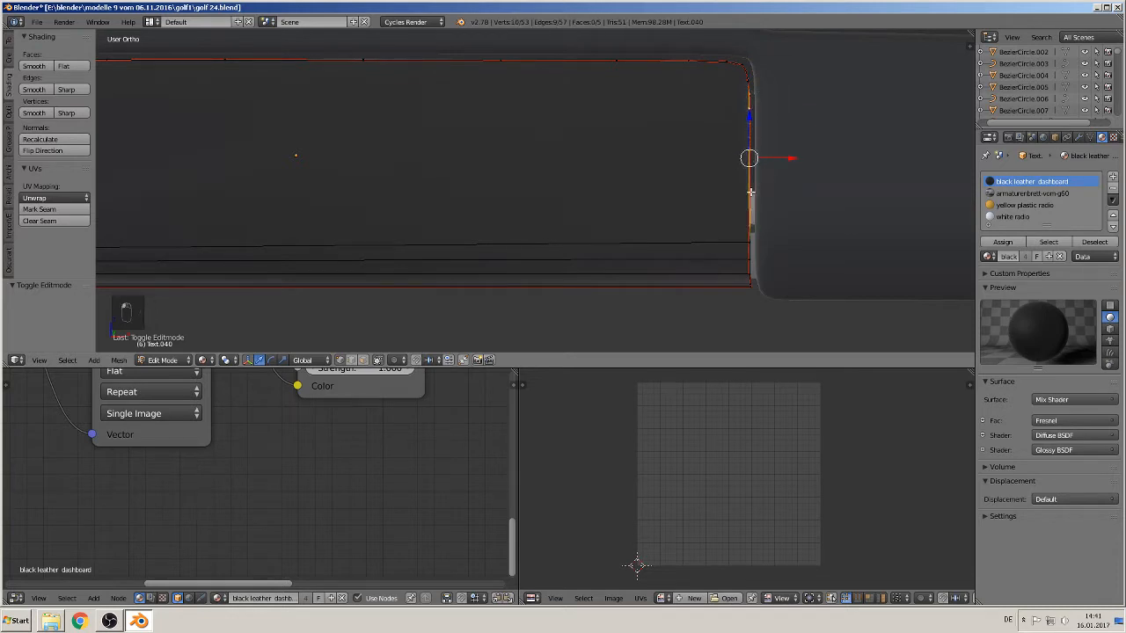
pyautogui.keyDown('shift'); pyautogui.moveTo(621, 170); pyautogui.dragTo(834, 206, button='middle'); pyautogui.keyUp('shift')
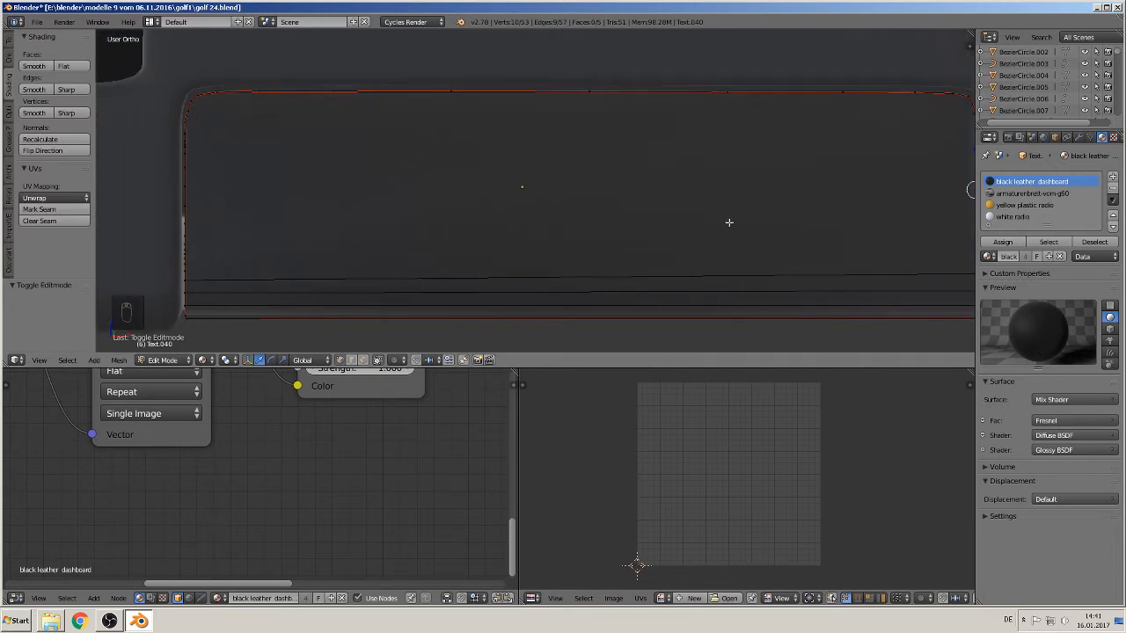
pyautogui.scroll(-2, 644, 235)
pyautogui.press('Tab')
pyautogui.scroll(-2, 620, 238)
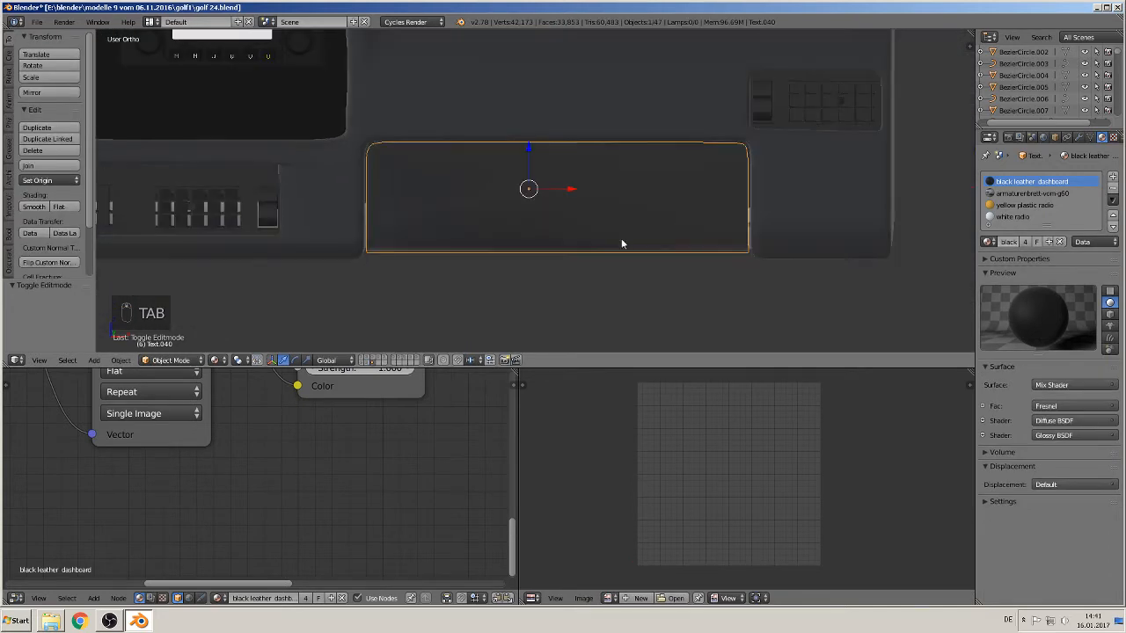
# Step: Deselect everything and preview the dashboard with the lid in Rendered shading from an angled view
pyautogui.press('a')
pyautogui.press('a')
pyautogui.moveTo(621, 238)
pyautogui.mouseDown(button='middle')
pyautogui.moveTo(511, 301)
pyautogui.moveTo(404, 310)
pyautogui.mouseUp(button='middle')
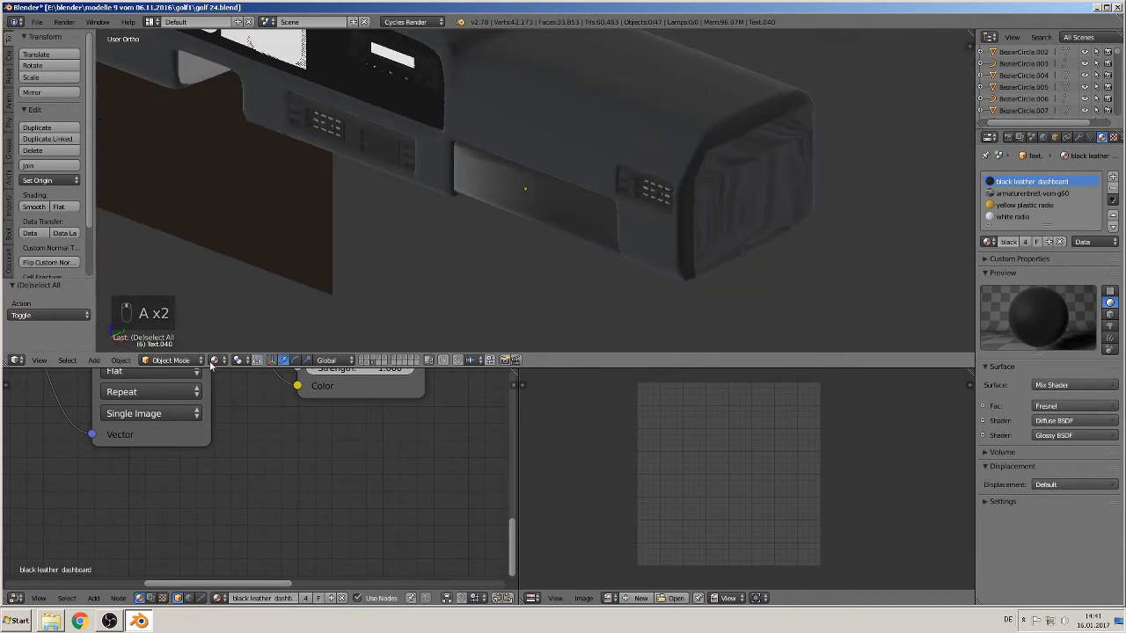
pyautogui.click(214, 359)
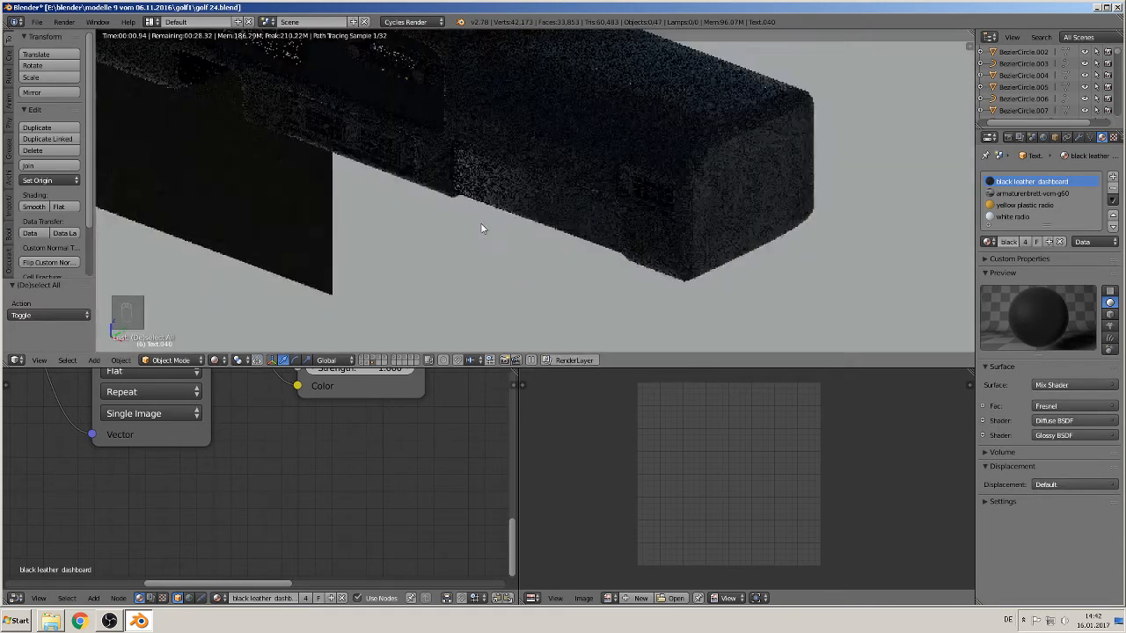
pyautogui.scroll(2, 623, 221)
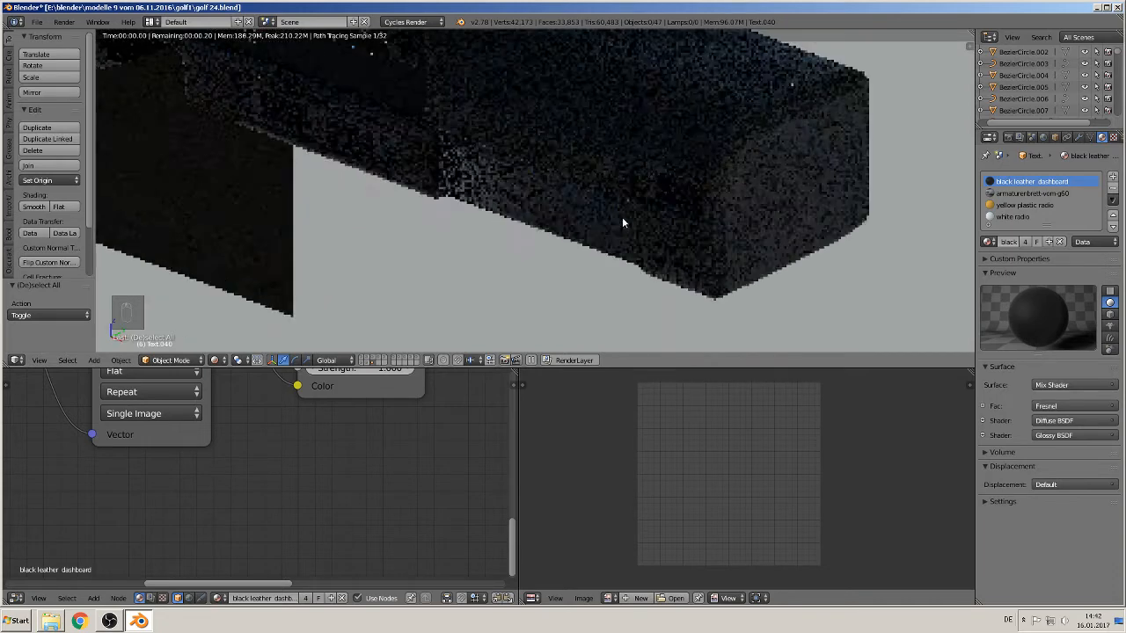
pyautogui.scroll(1, 623, 275)
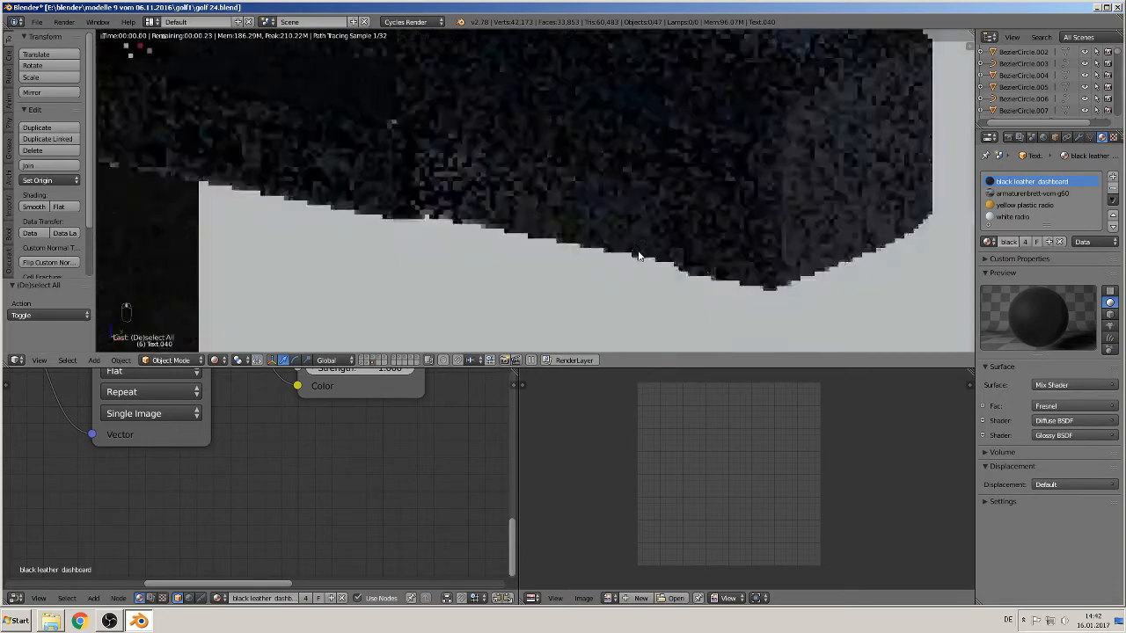
# Step: Examine the rendered glove compartment lid from below and from the front, and switch the viewport to Material shading
pyautogui.moveTo(622, 269); pyautogui.dragTo(674, 262, button='middle')
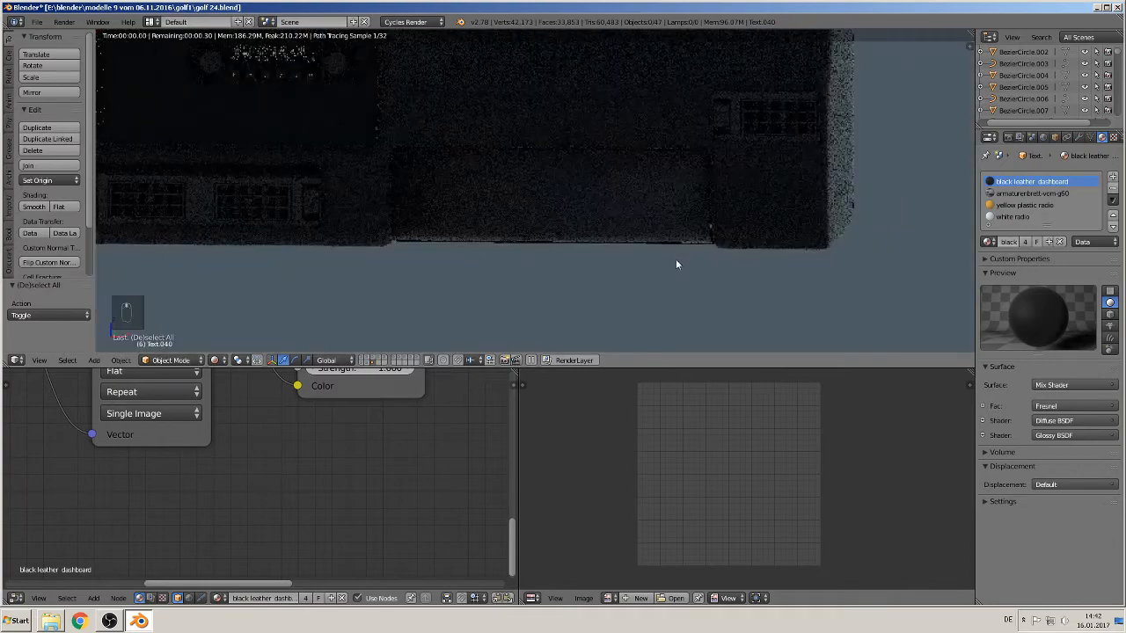
pyautogui.moveTo(495, 270); pyautogui.dragTo(491, 296, button='middle')
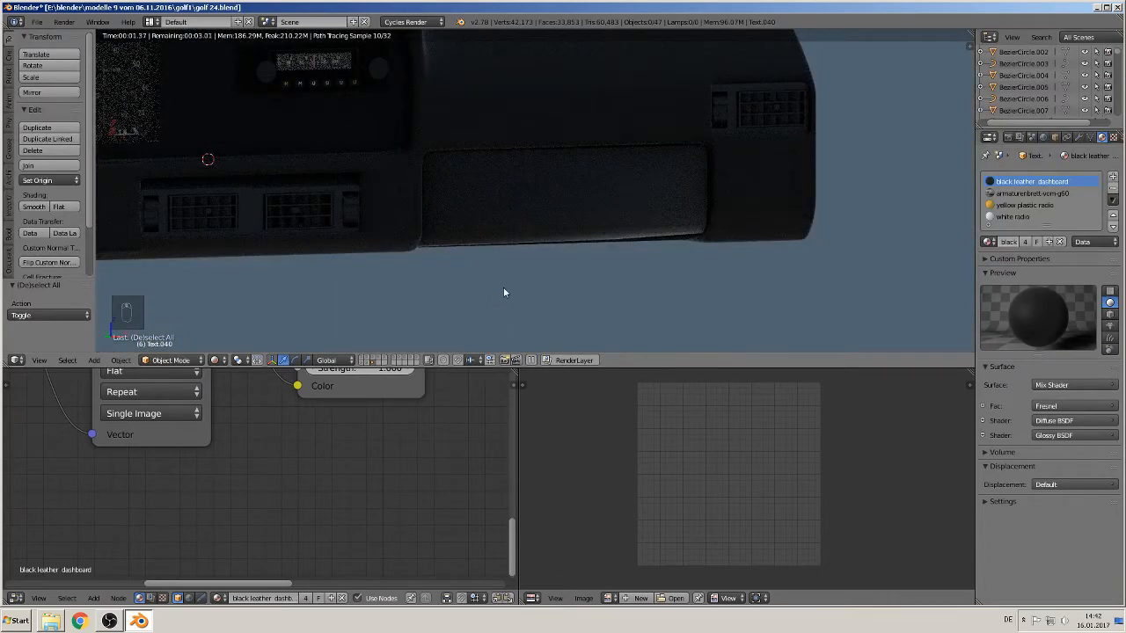
pyautogui.click(217, 361)
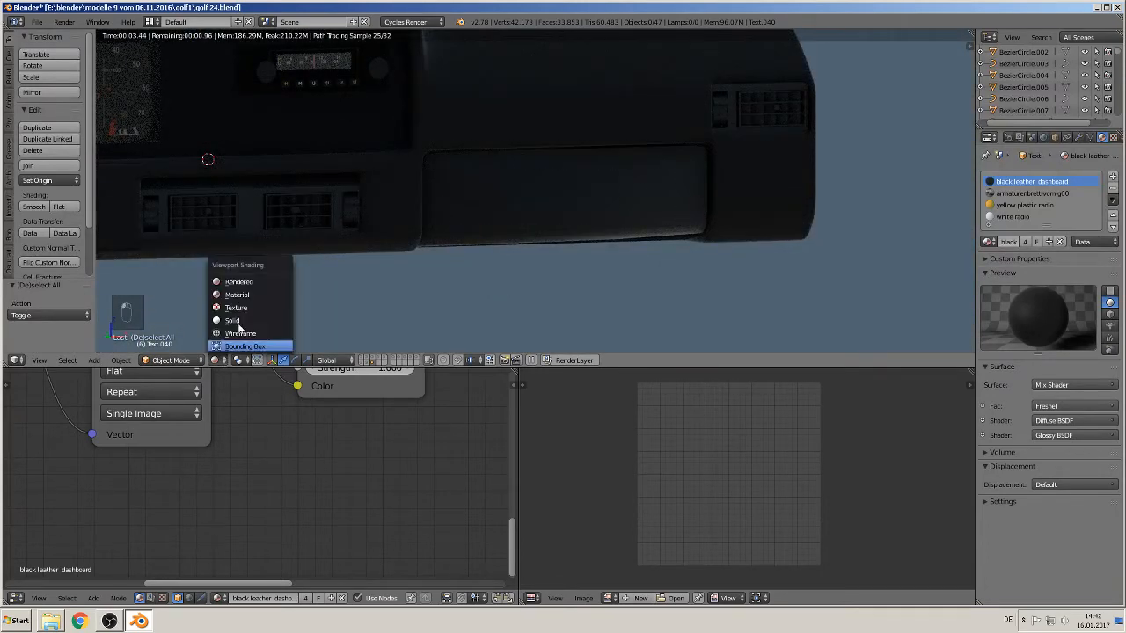
pyautogui.click(238, 296)
pyautogui.scroll(-5, 377, 269)
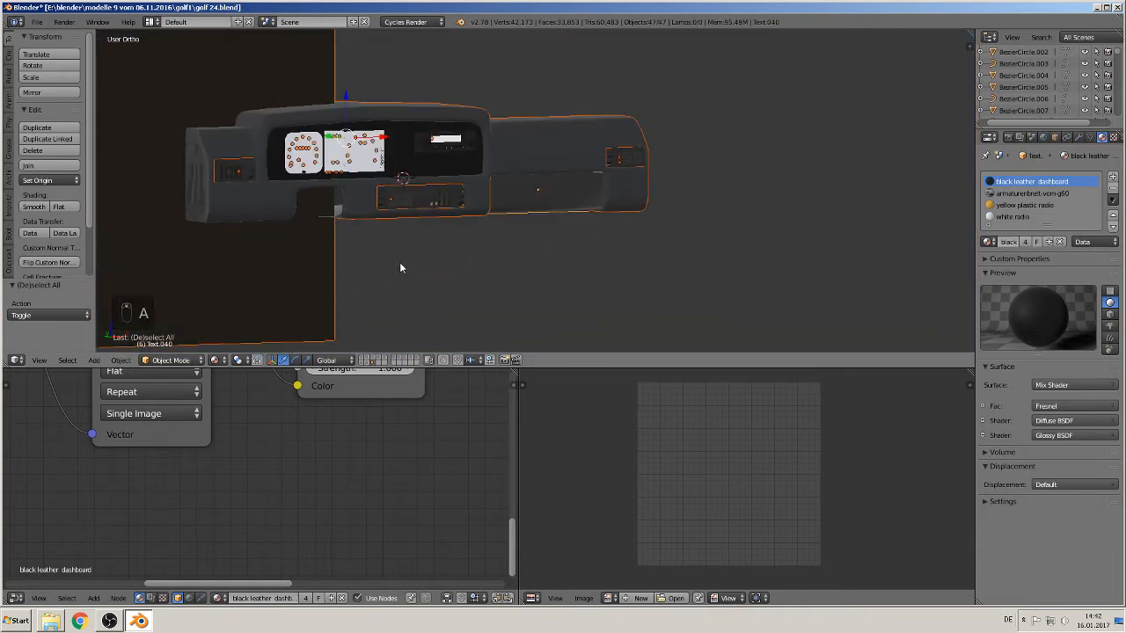
# Step: Deselect all the dashboard objects and save the file
pyautogui.press('a')
pyautogui.press('a')
pyautogui.scroll(2, 379, 266)
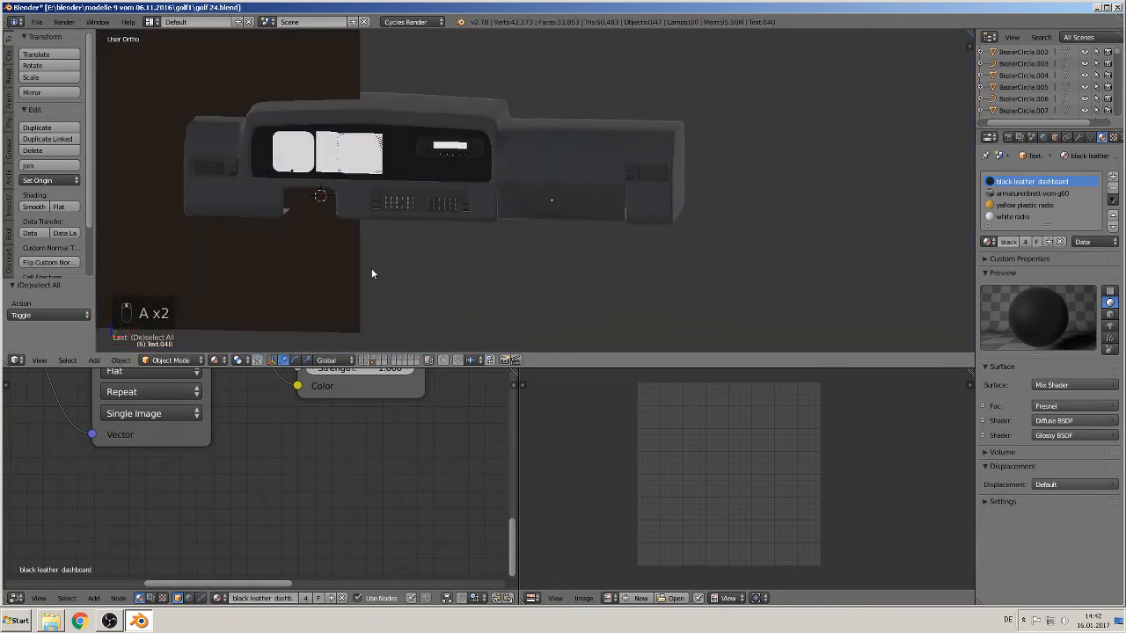
pyautogui.scroll(1, 376, 268)
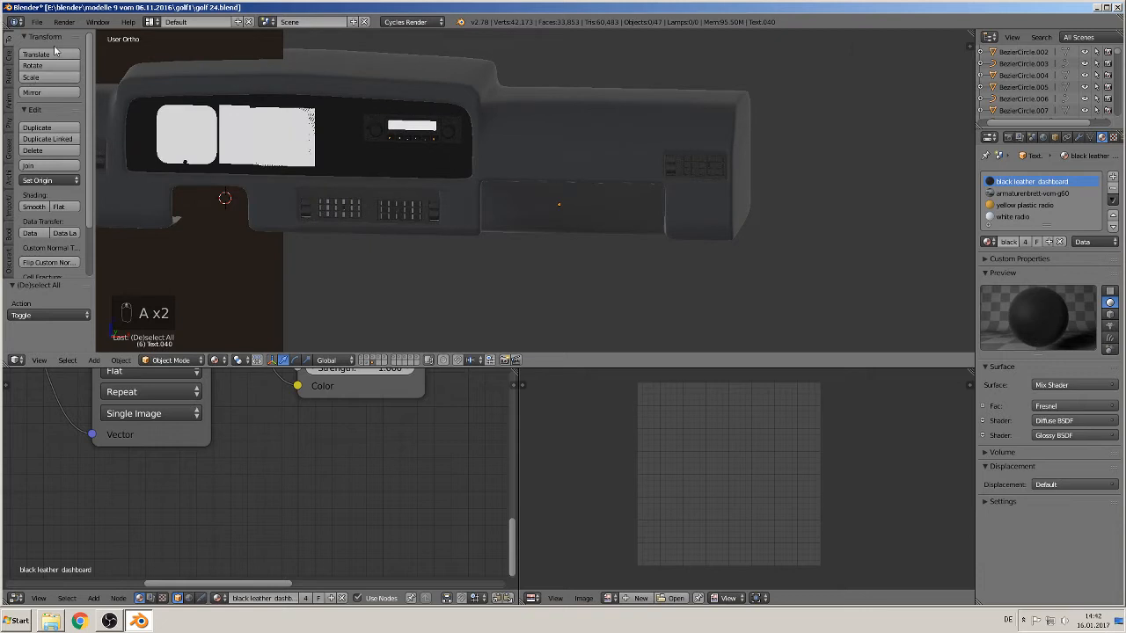
pyautogui.click(37, 22)
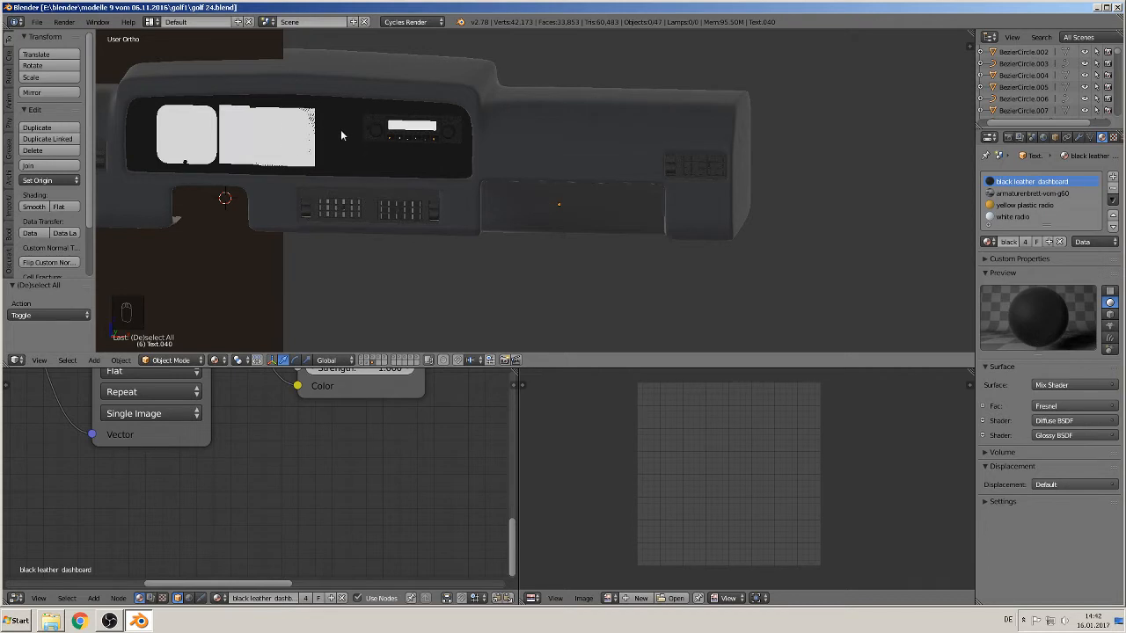
# Step: Show the layer containing the instrument cluster image and delete the black plane above that image
pyautogui.click(366, 365)
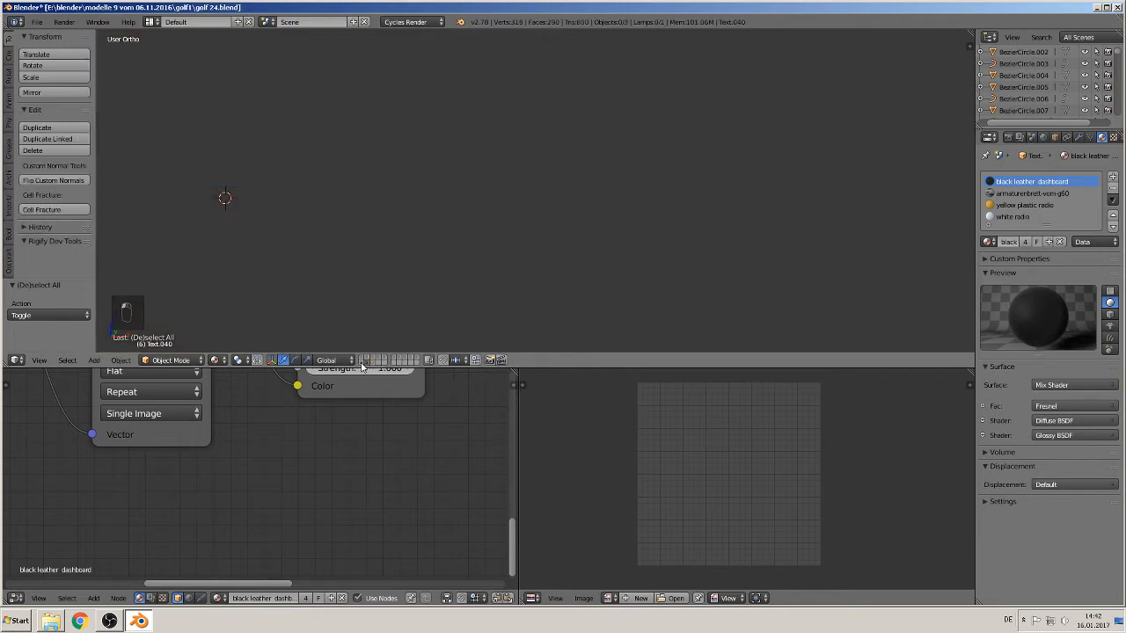
pyautogui.click(395, 362)
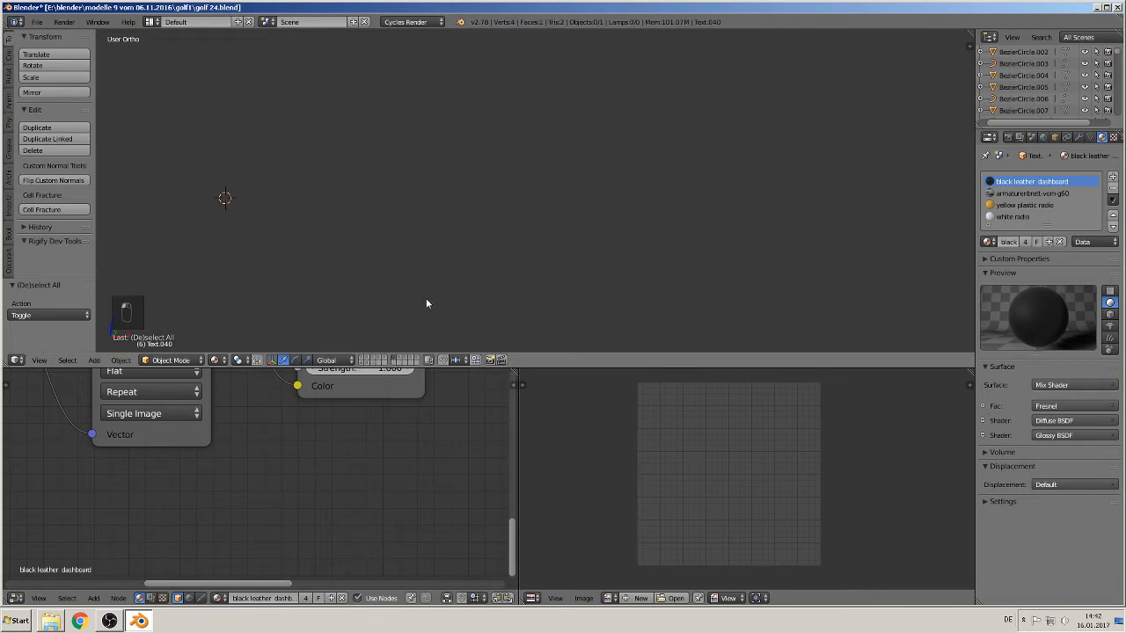
pyautogui.scroll(-5, 426, 303)
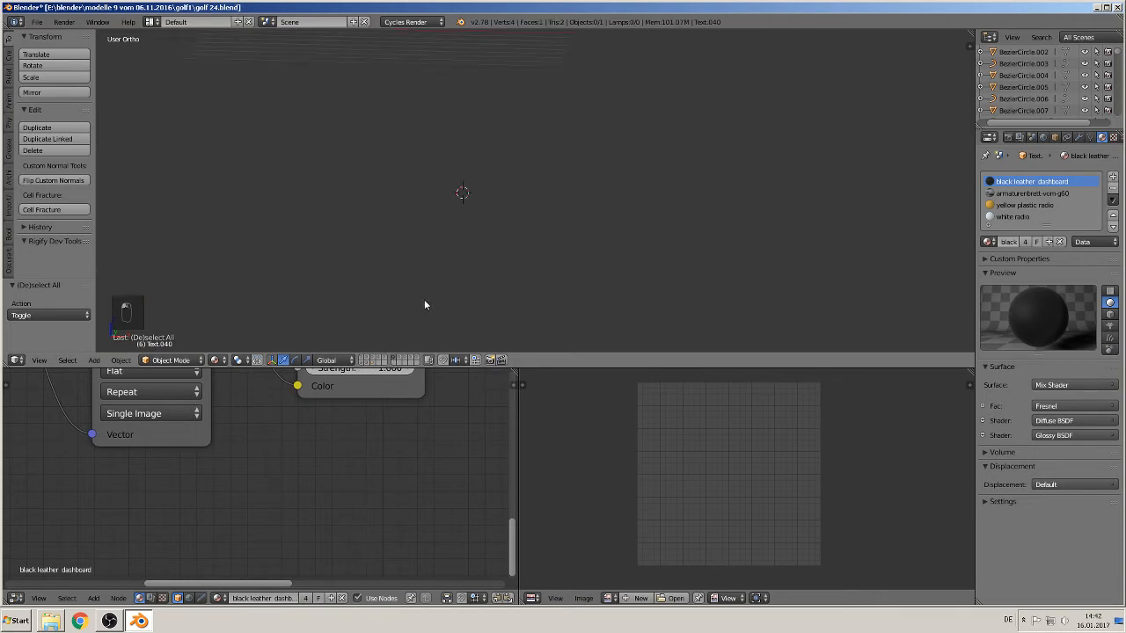
pyautogui.keyDown('shift'); pyautogui.click(385, 361); pyautogui.keyUp('shift')
pyautogui.scroll(-5, 387, 300)
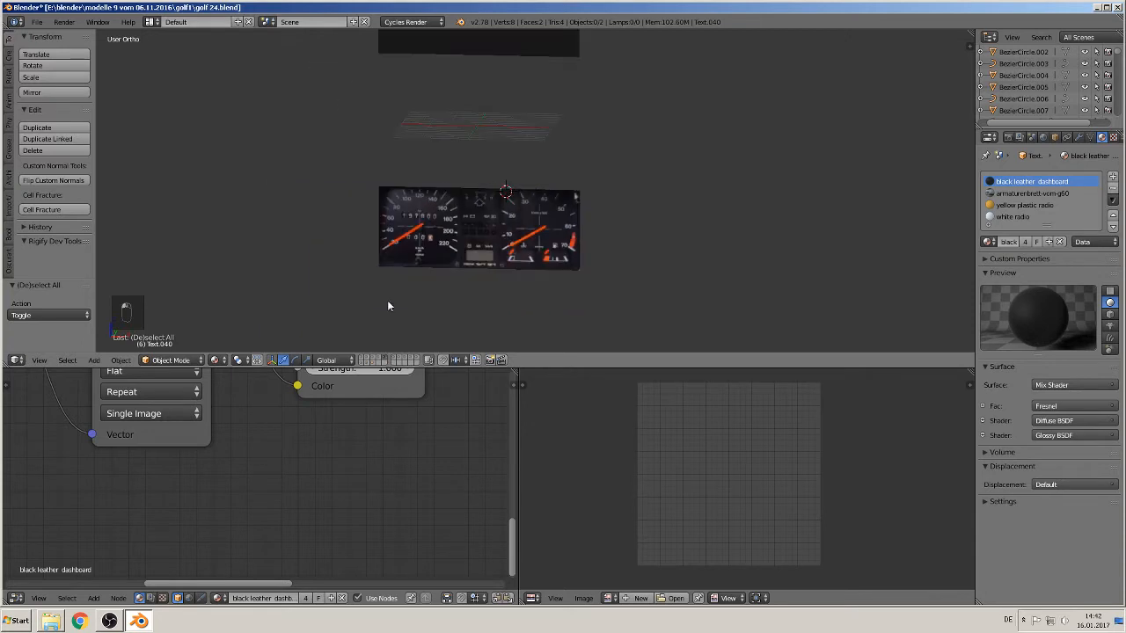
pyautogui.scroll(1, 440, 251)
pyautogui.rightClick(492, 76)
pyautogui.press('x')
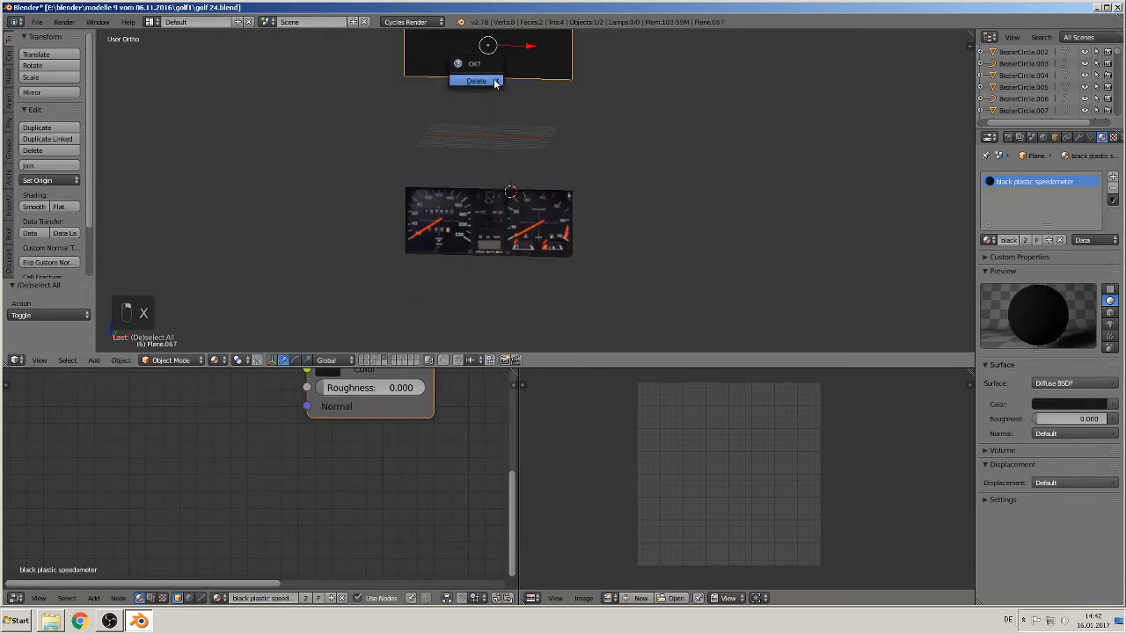
pyautogui.click(494, 78)
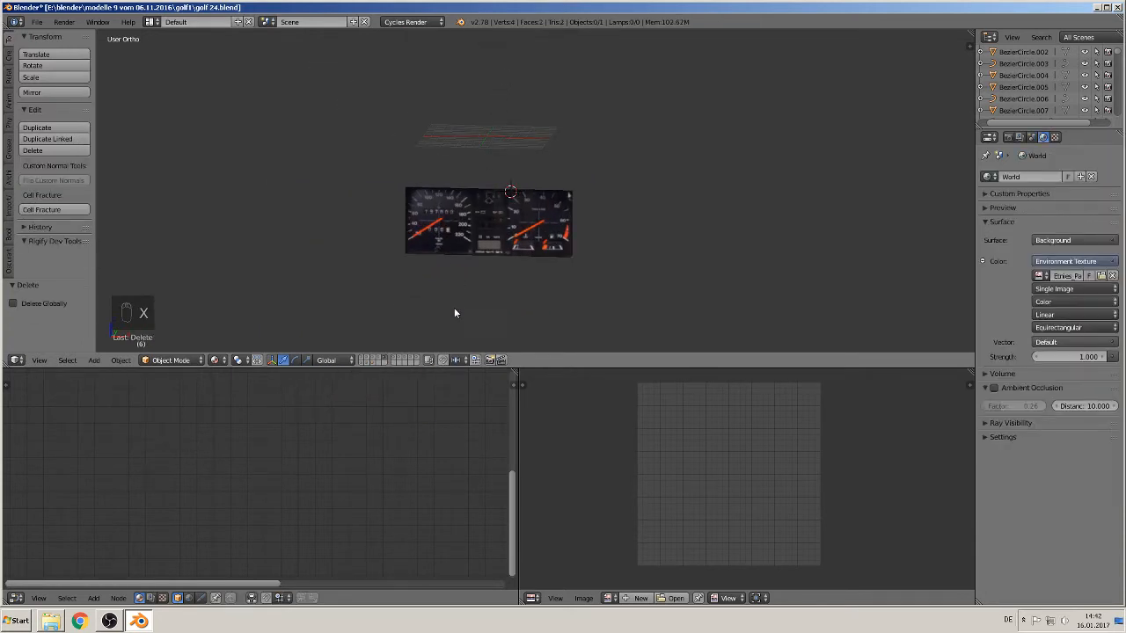
# Step: Delete the instrument cluster image plane and save the file
pyautogui.rightClick(510, 235)
pyautogui.scroll(3, 508, 246)
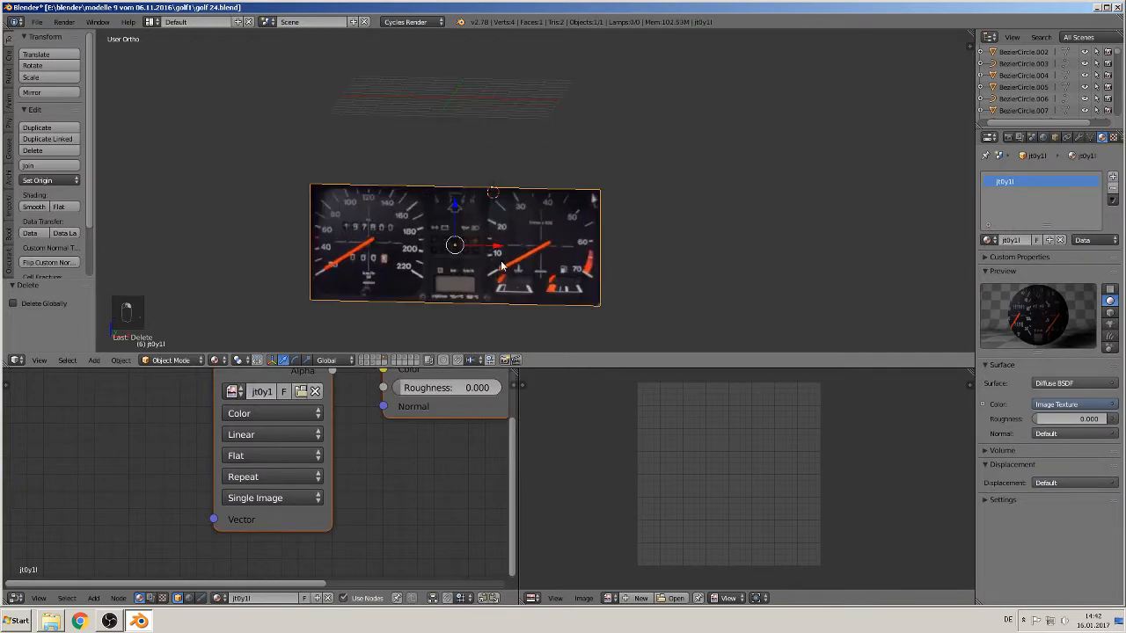
pyautogui.press('x')
pyautogui.click(501, 266)
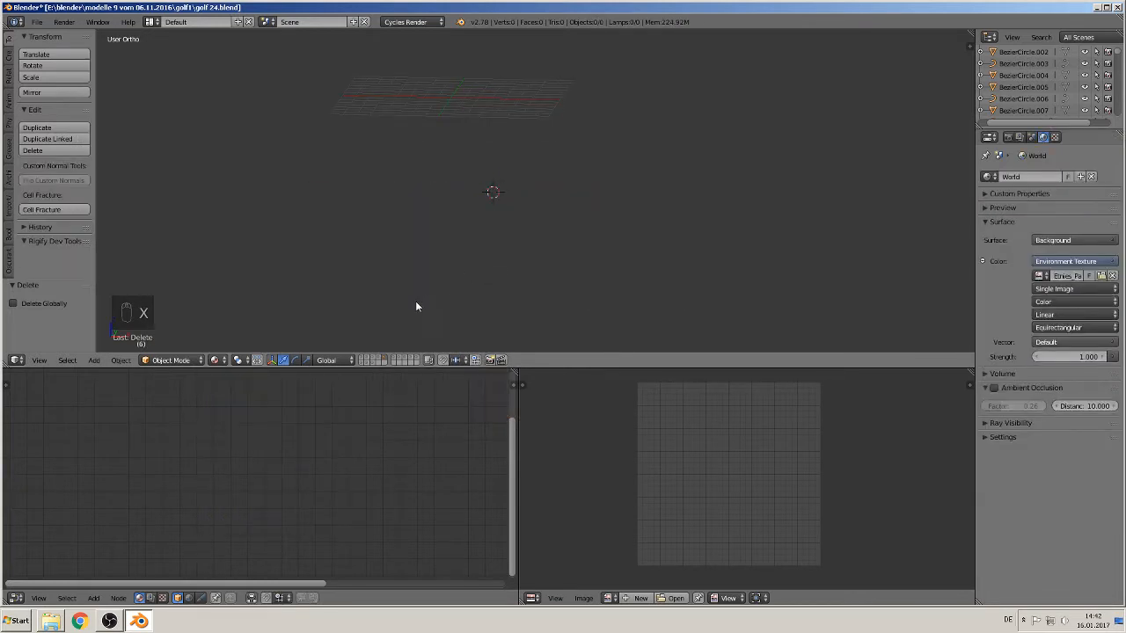
pyautogui.click(37, 21)
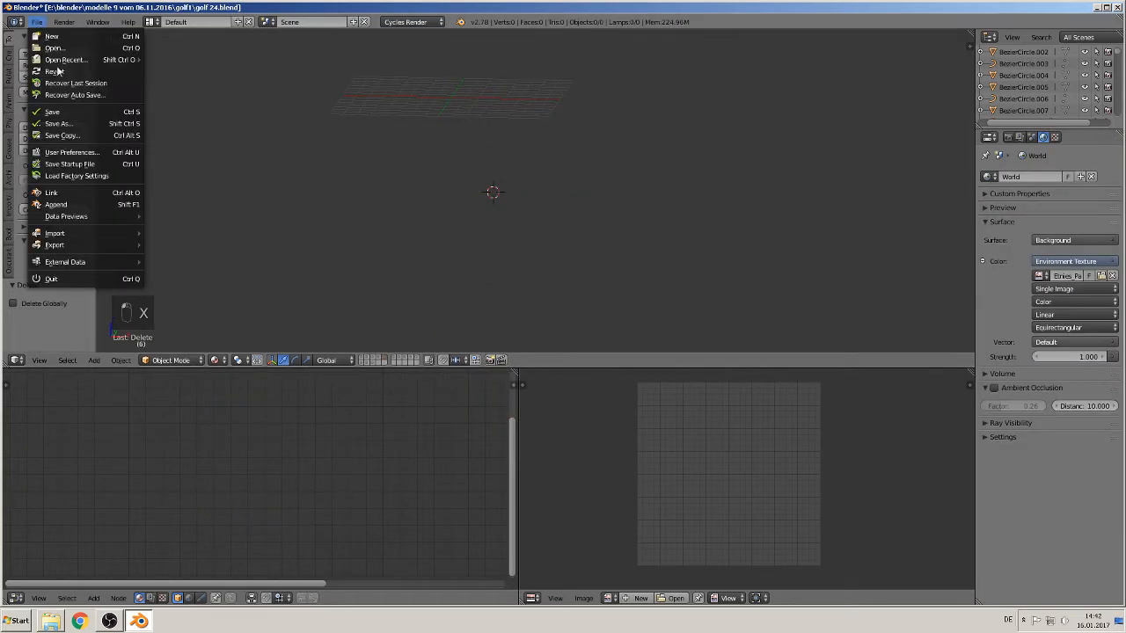
pyautogui.click(53, 115)
# Step: Look through the layers and show the one holding the interior reference photos and small dashboard parts
pyautogui.click(380, 356)
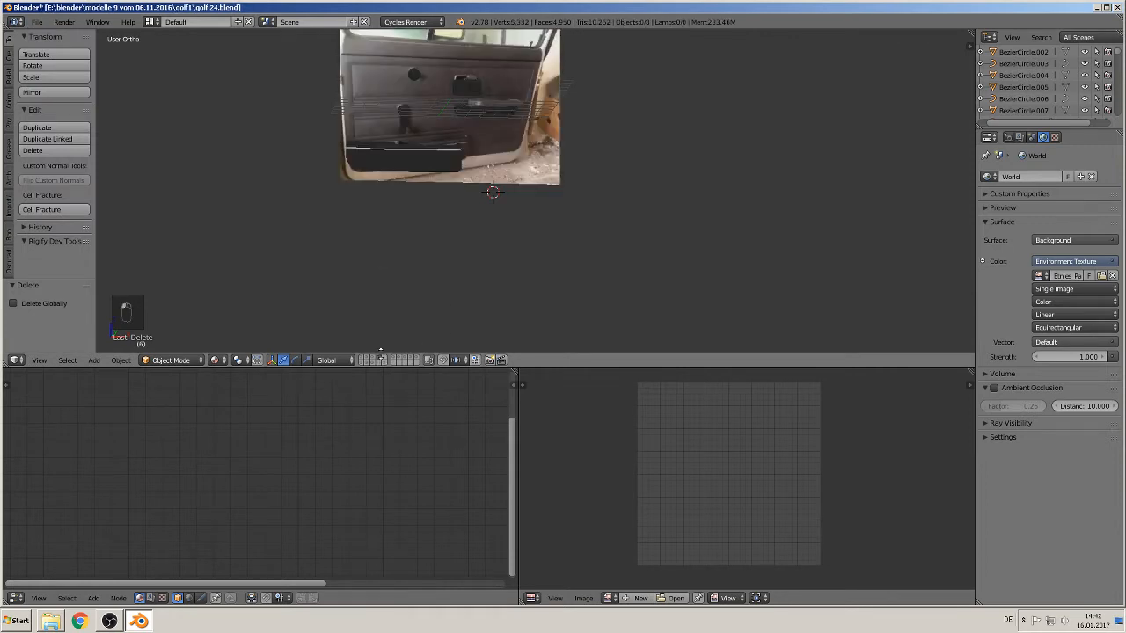
pyautogui.click(373, 360)
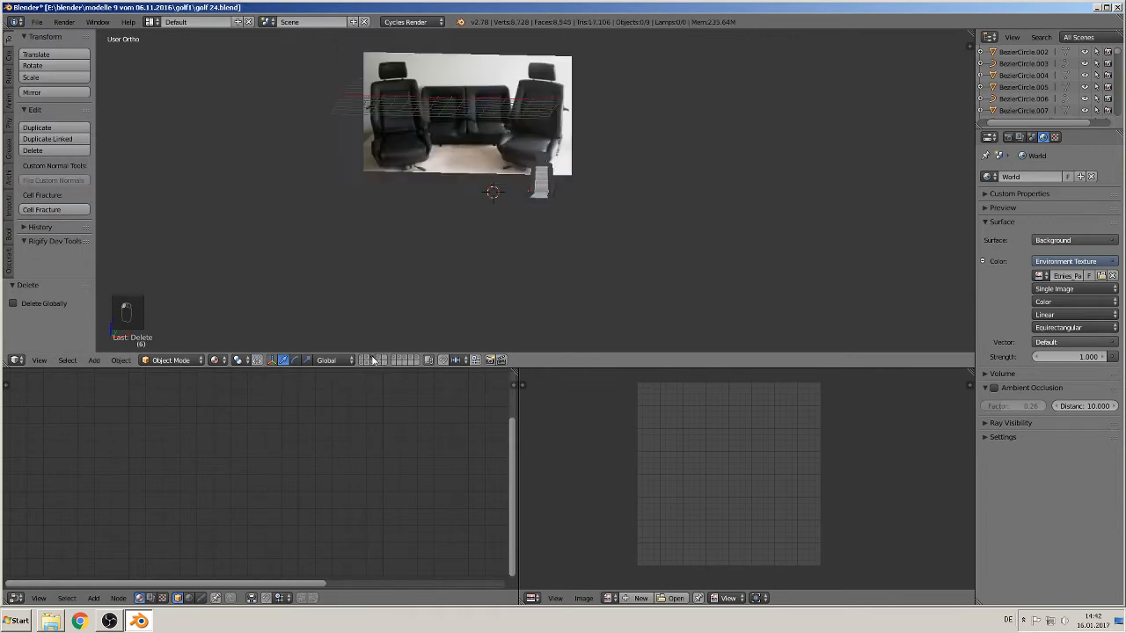
pyautogui.click(397, 360)
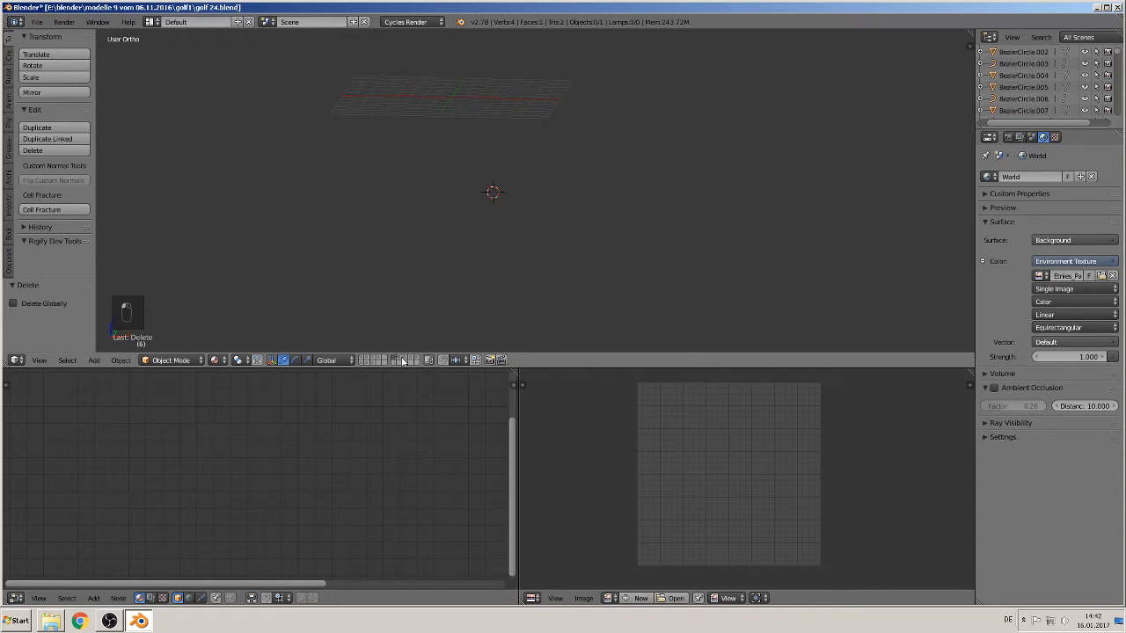
pyautogui.click(404, 360)
pyautogui.scroll(-2, 511, 249)
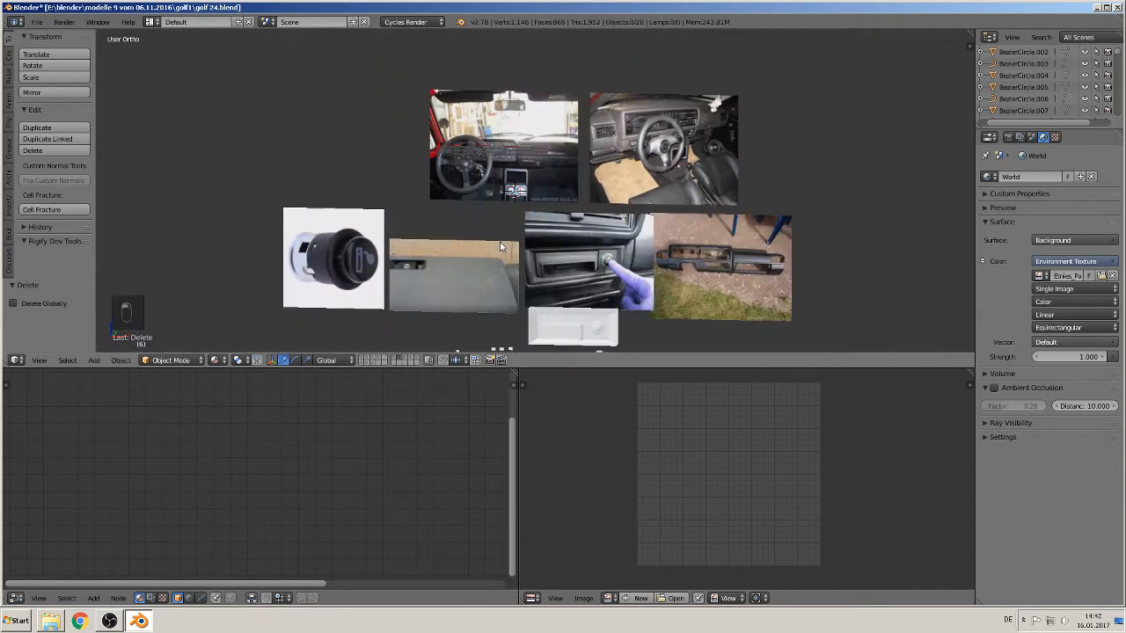
pyautogui.scroll(6, 588, 292)
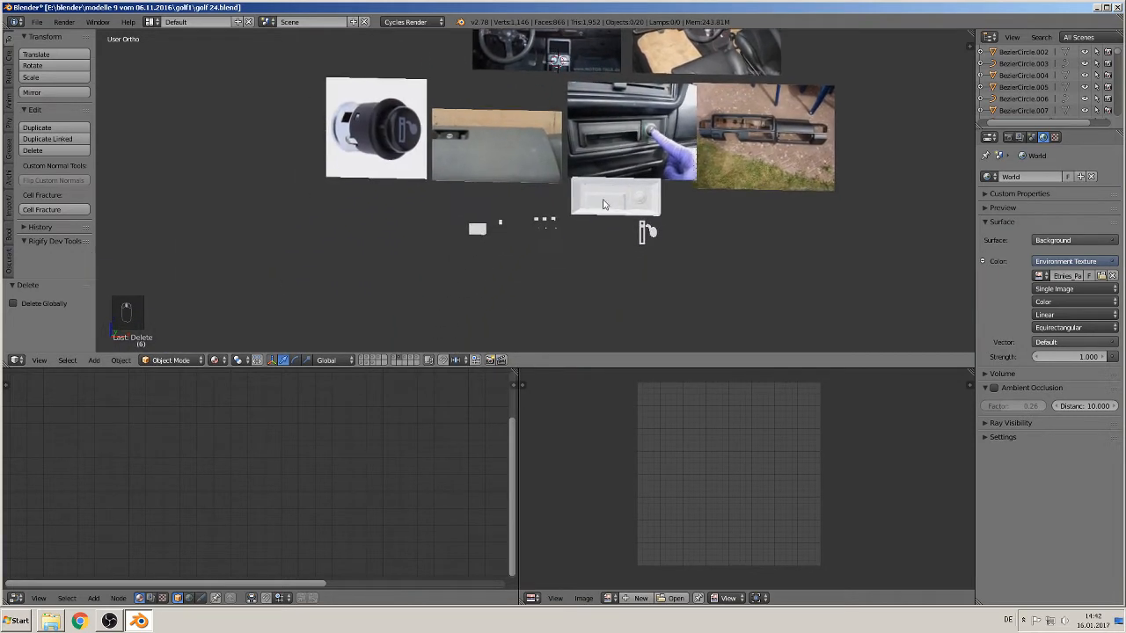
# Step: Move the large box-shaped part with the circular detail below the reference photos to layer 13
pyautogui.press('KP_1')
pyautogui.scroll(4, 535, 288)
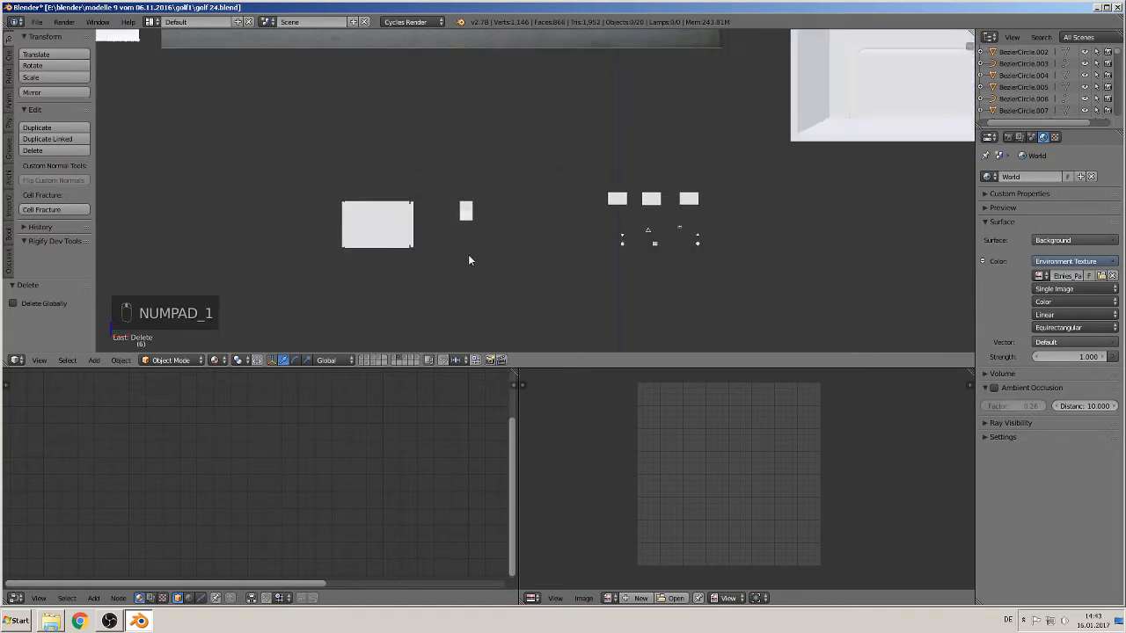
pyautogui.scroll(5, 460, 244)
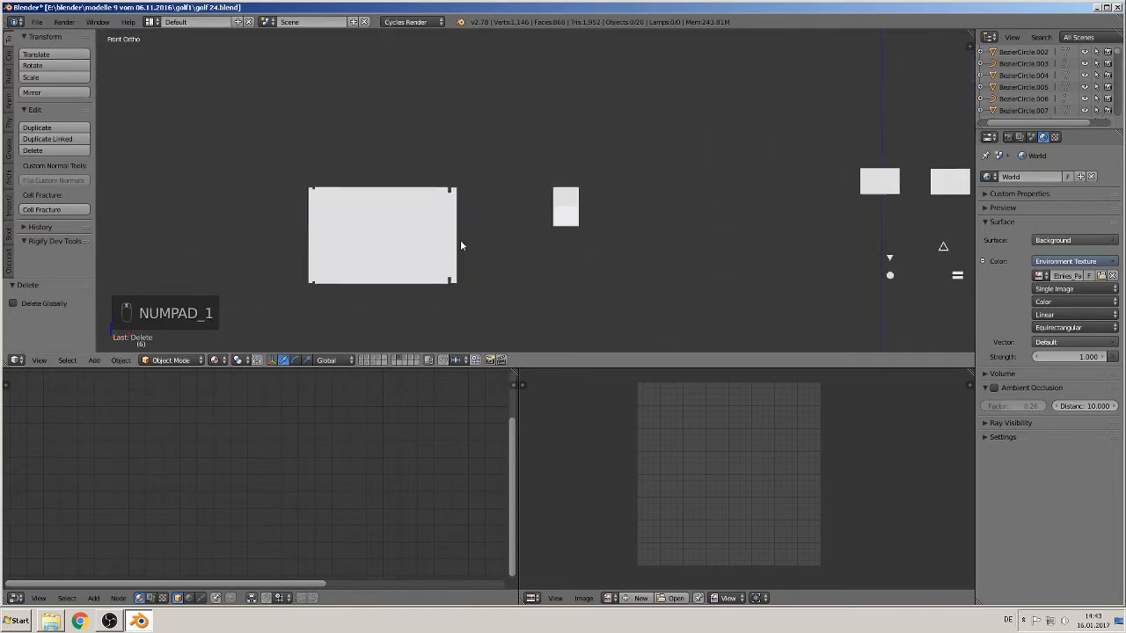
pyautogui.rightClick(352, 261)
pyautogui.moveTo(352, 261); pyautogui.dragTo(300, 287, button='middle')
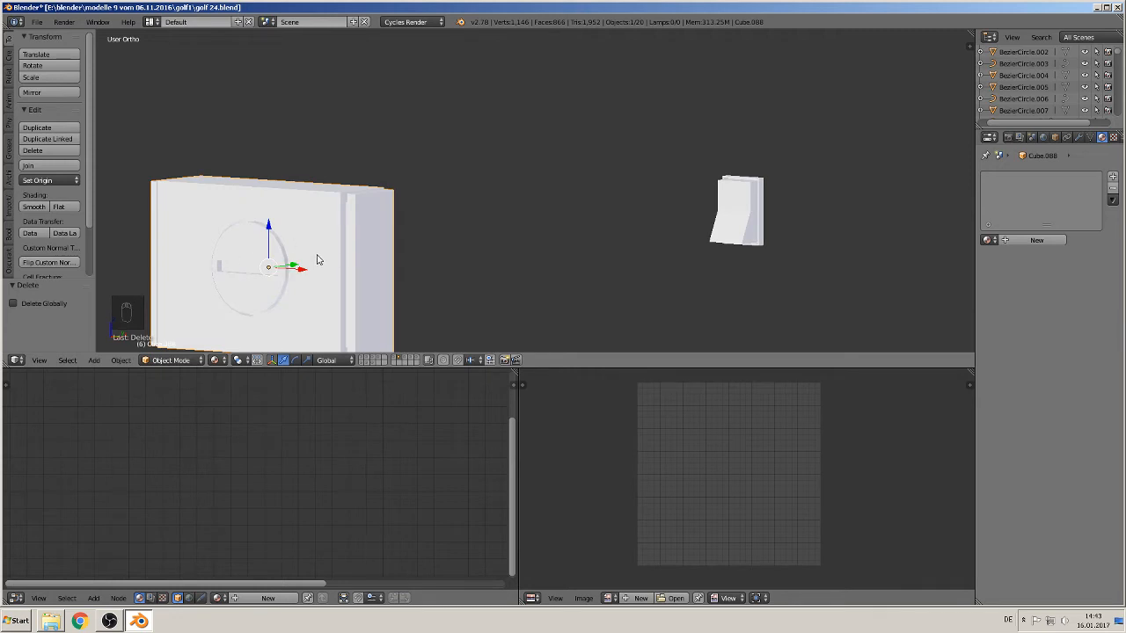
pyautogui.press('m')
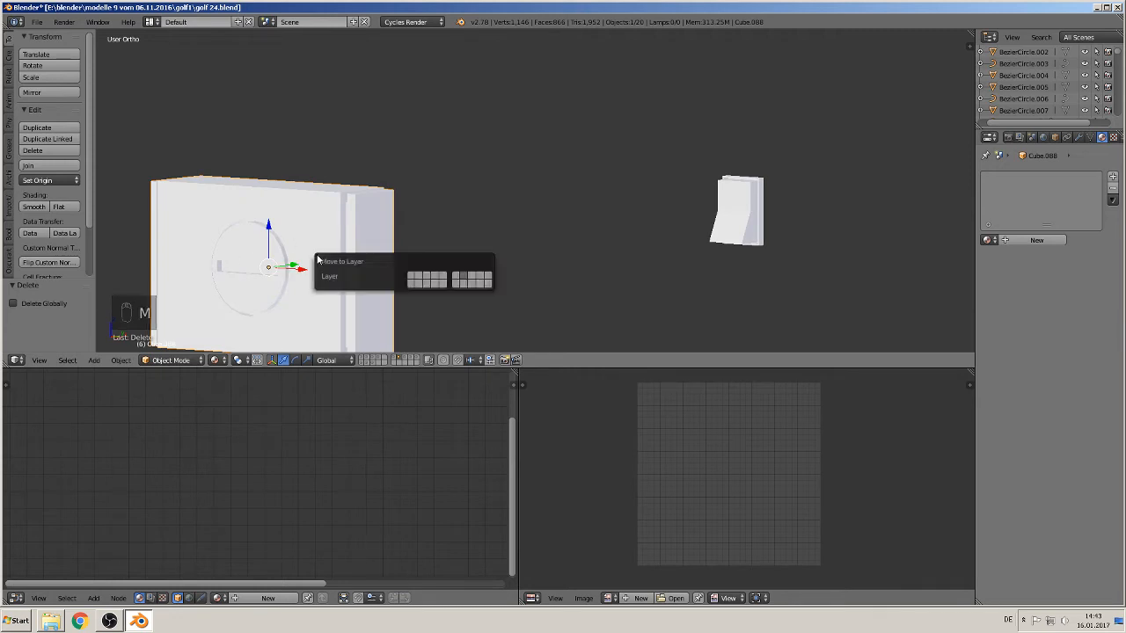
pyautogui.click(427, 286)
# Step: Select the small angled switch part and the three small box-shaped buttons, and move them to layer 13
pyautogui.scroll(-4, 691, 265)
pyautogui.rightClick(636, 205)
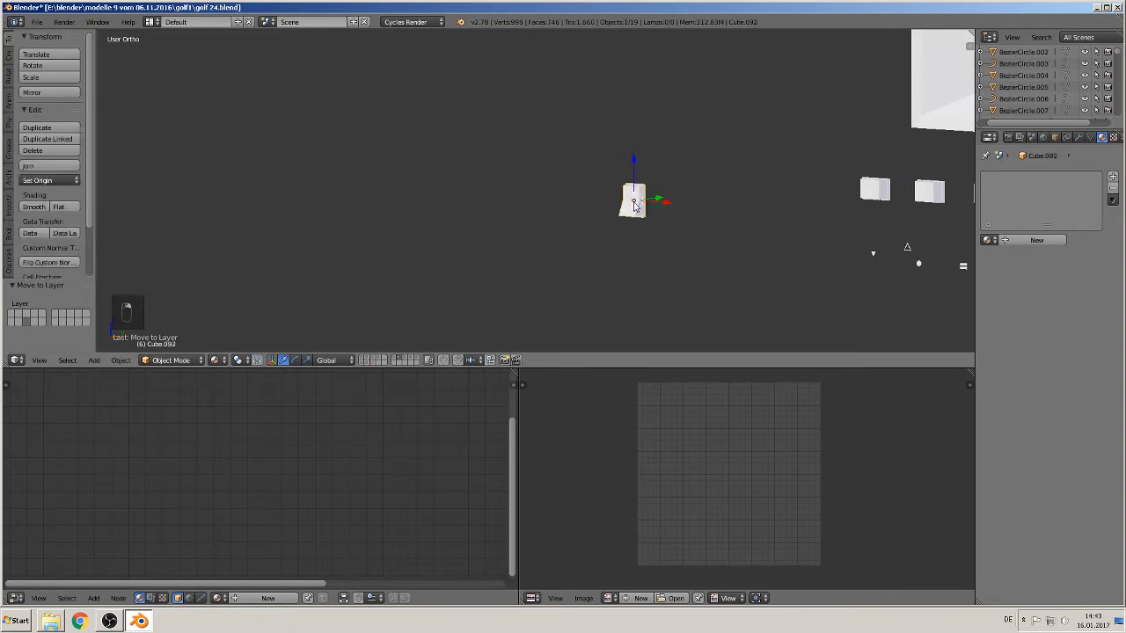
pyautogui.keyDown('shift'); pyautogui.moveTo(707, 269); pyautogui.dragTo(436, 268, button='middle'); pyautogui.keyUp('shift')
pyautogui.keyDown('shift'); pyautogui.rightClick(603, 192); pyautogui.keyUp('shift')
pyautogui.keyDown('shift'); pyautogui.rightClick(655, 195); pyautogui.keyUp('shift')
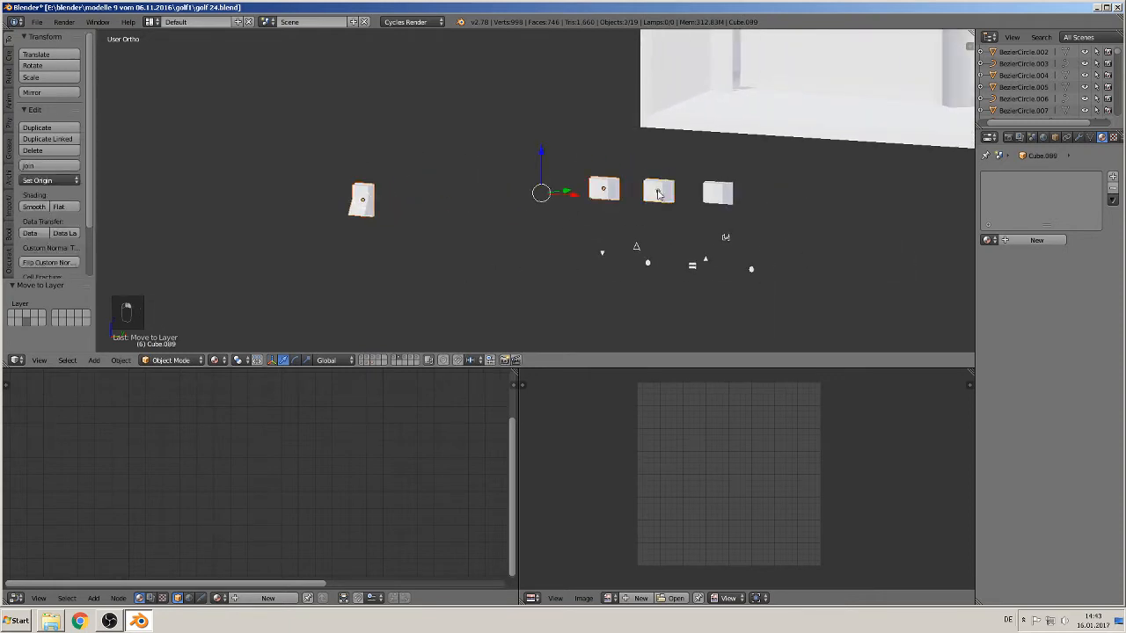
pyautogui.keyDown('shift'); pyautogui.rightClick(729, 199); pyautogui.keyUp('shift')
pyautogui.press('m')
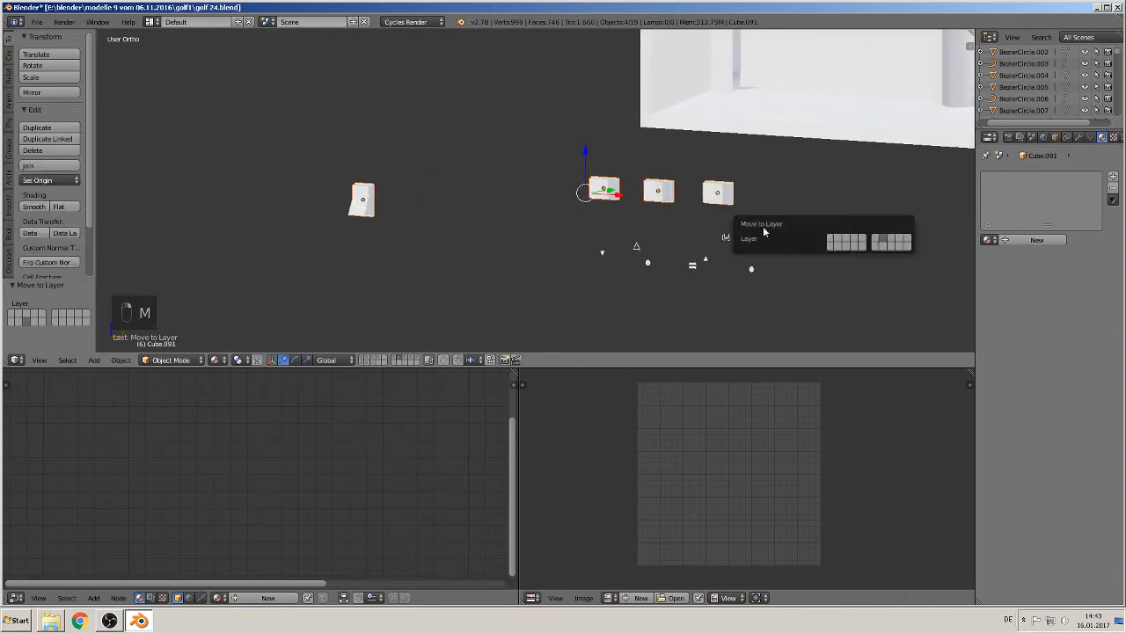
pyautogui.click(844, 245)
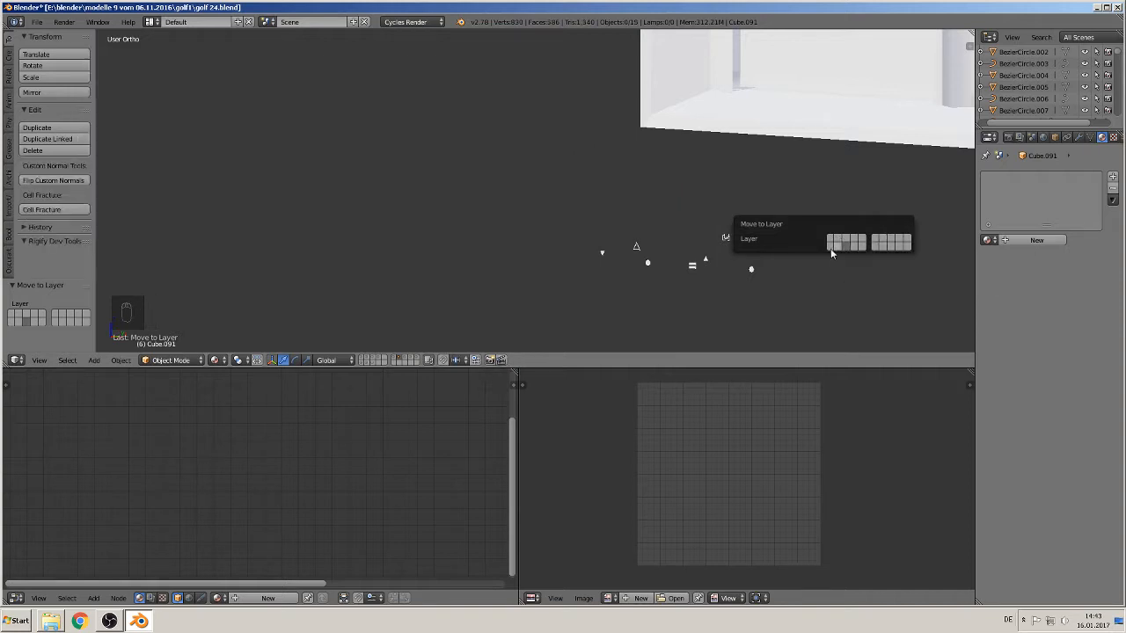
# Step: Box-select the group of small triangle, dot and bar symbols and move them to layer 13
pyautogui.scroll(4, 683, 286)
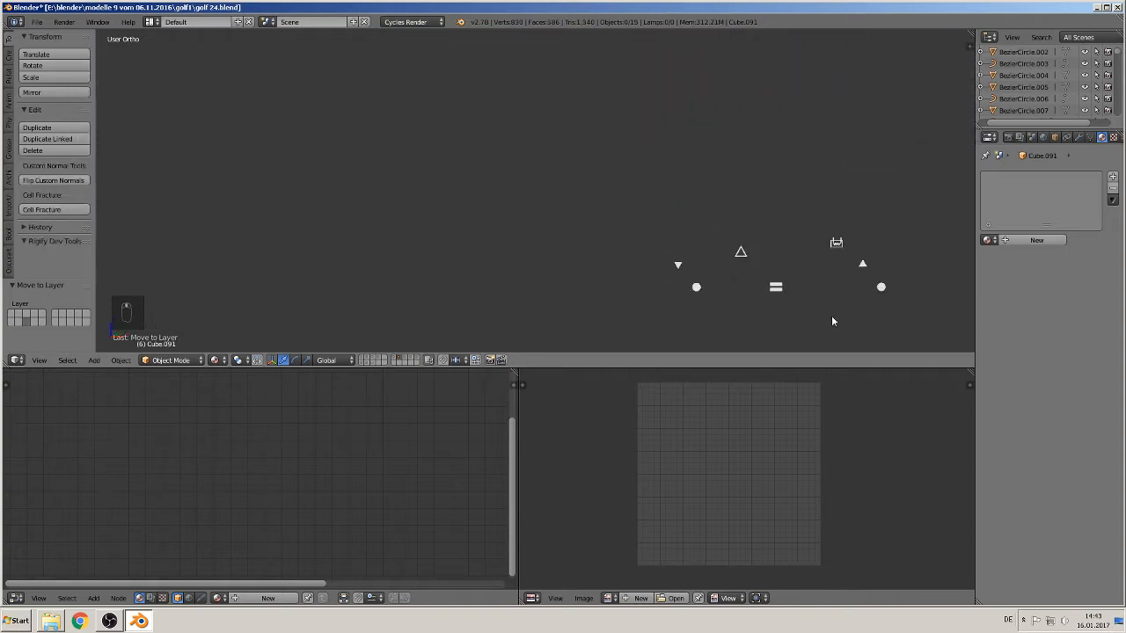
pyautogui.keyDown('shift'); pyautogui.moveTo(832, 321); pyautogui.dragTo(616, 266, button='middle'); pyautogui.keyUp('shift')
pyautogui.press('b')
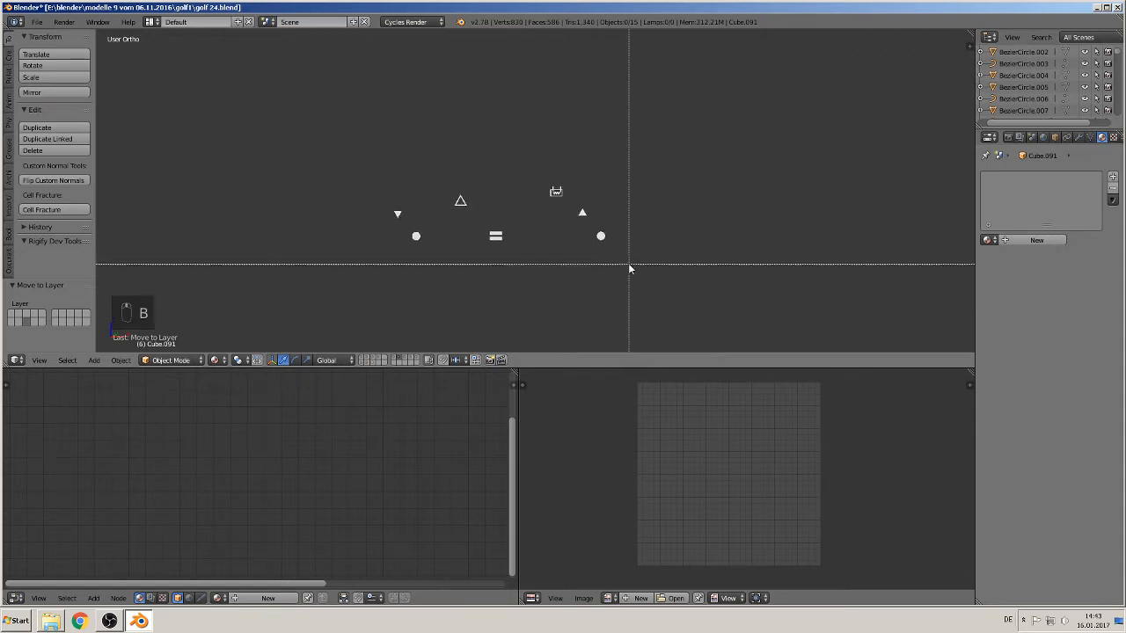
pyautogui.moveTo(627, 264); pyautogui.dragTo(381, 183)
pyautogui.press('m')
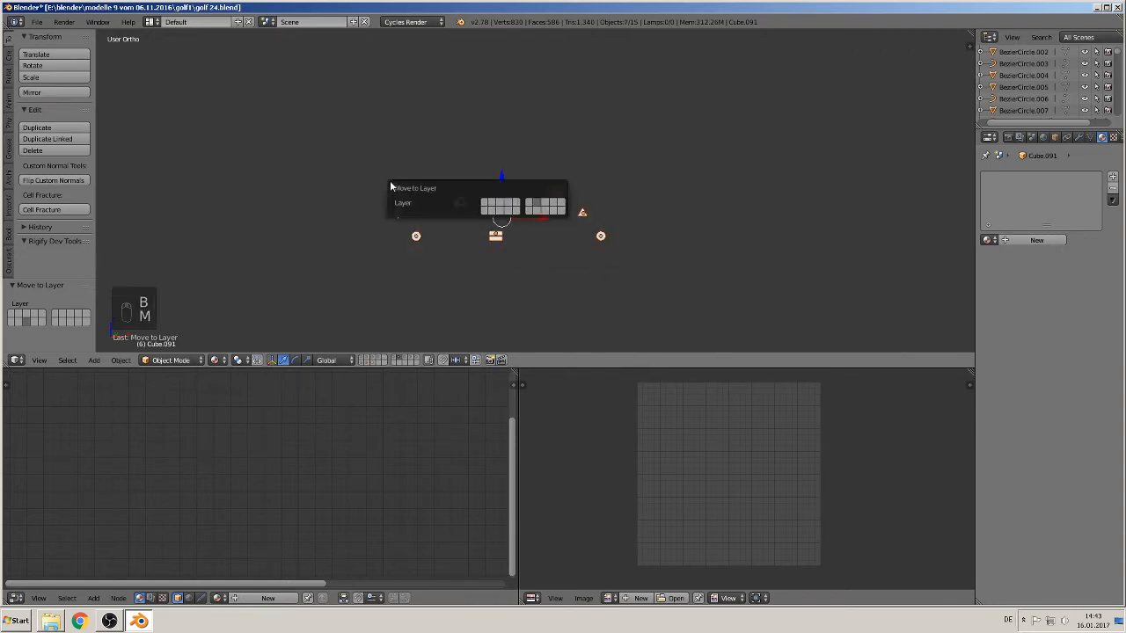
pyautogui.click(500, 209)
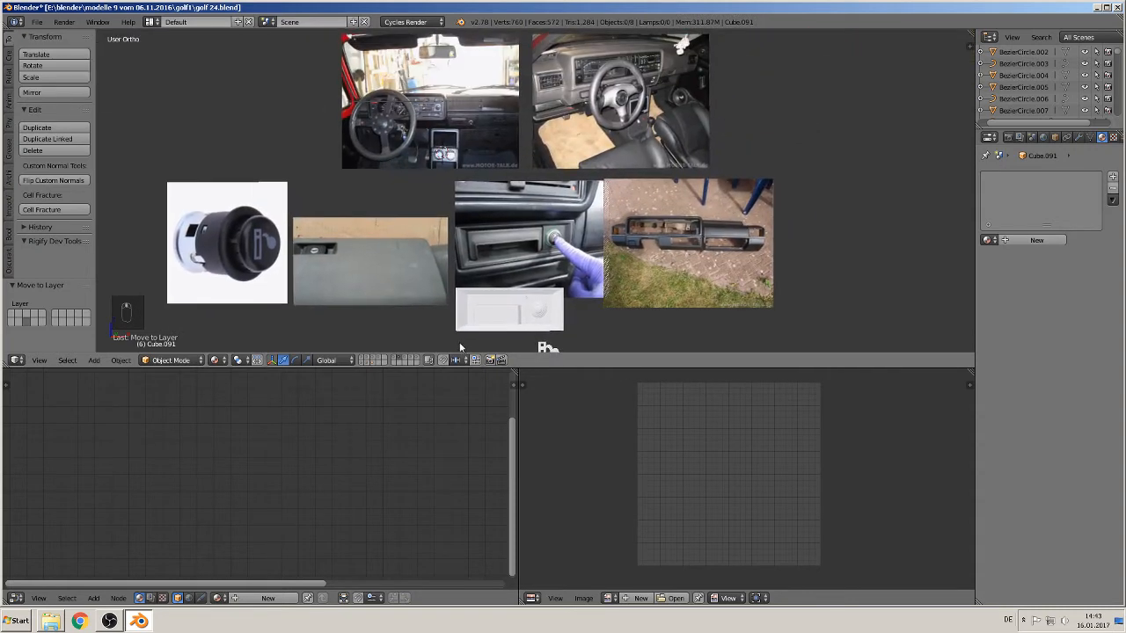
# Step: Examine the radio, switches and surrounding dashboard in the front-view interior reference photo
pyautogui.scroll(-2, 412, 143)
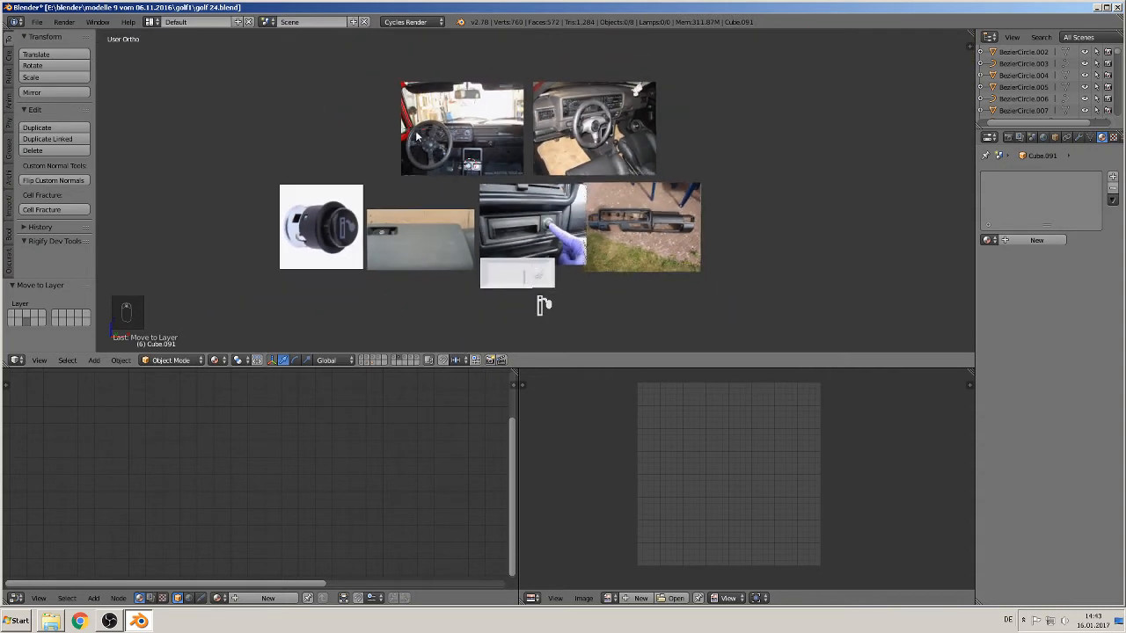
pyautogui.scroll(8, 417, 137)
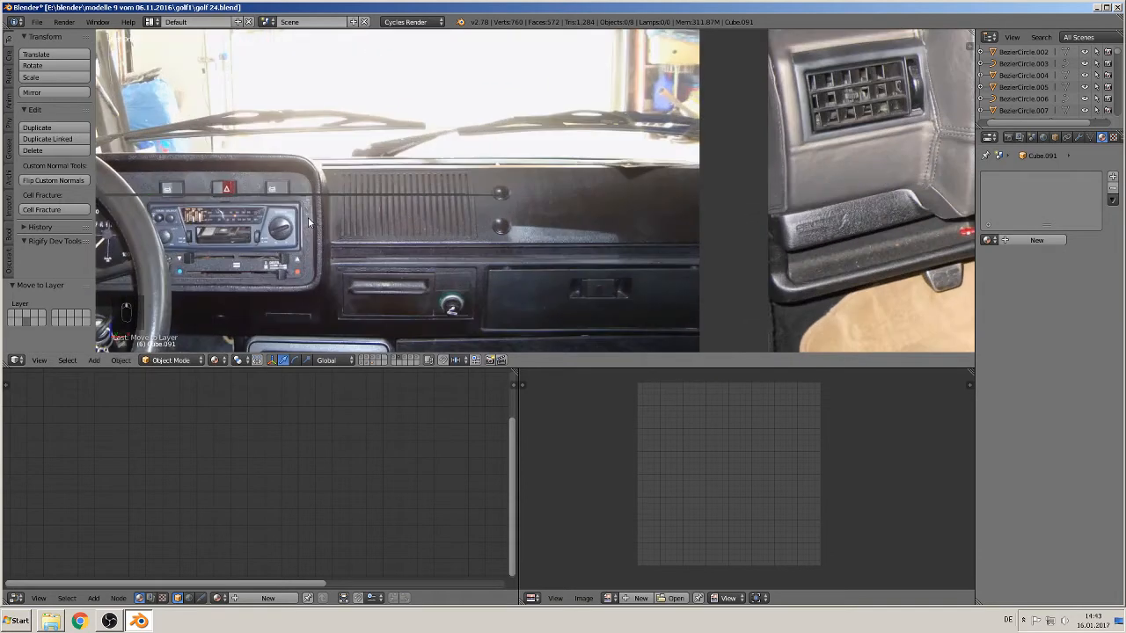
pyautogui.keyDown('shift'); pyautogui.moveTo(308, 217); pyautogui.dragTo(475, 213, button='middle'); pyautogui.keyUp('shift')
pyautogui.scroll(5, 472, 215)
pyautogui.keyDown('shift'); pyautogui.moveTo(276, 187); pyautogui.dragTo(477, 182, button='middle'); pyautogui.keyUp('shift')
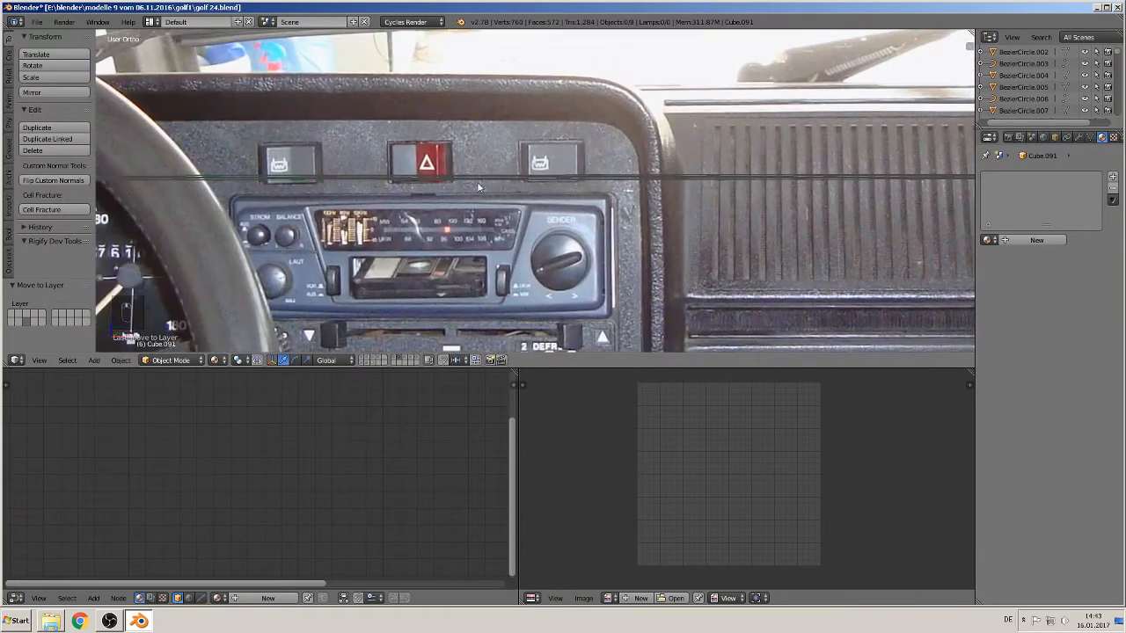
pyautogui.scroll(-5, 385, 245)
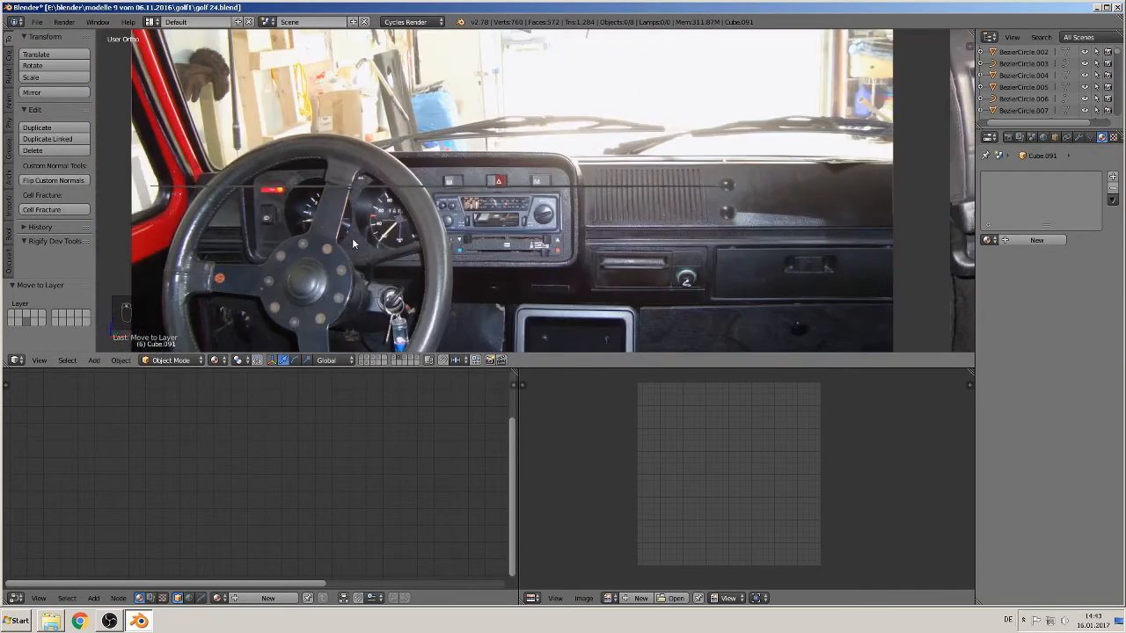
# Step: Show the dashboard's layer and move the untextured white dashboard copy below the reference photo to another layer
pyautogui.click(373, 363)
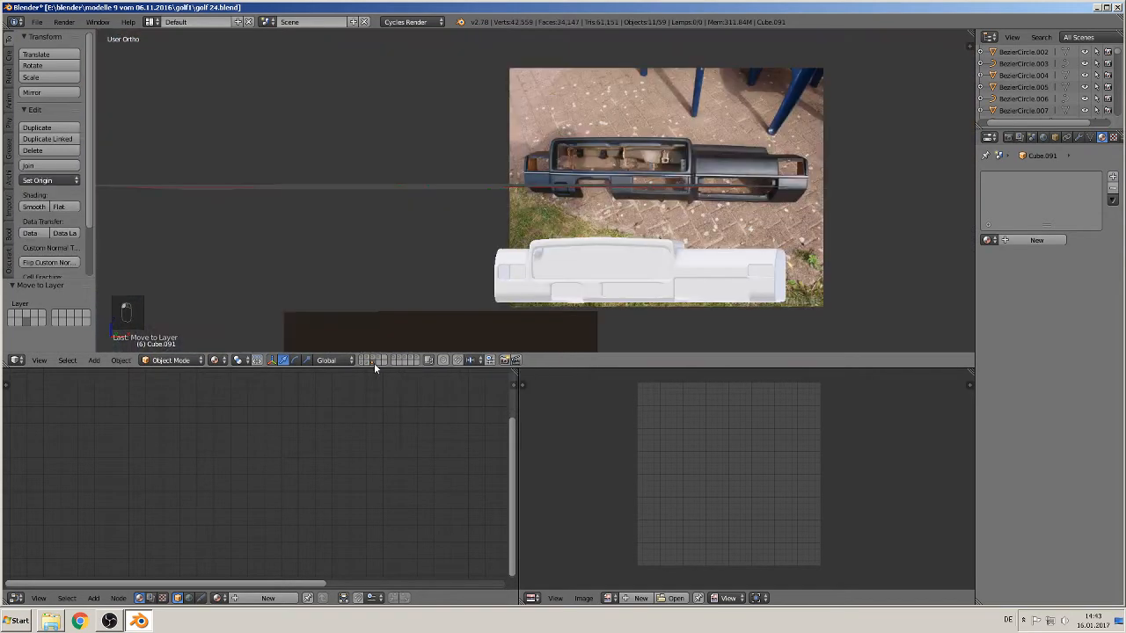
pyautogui.keyDown('shift'); pyautogui.moveTo(516, 292); pyautogui.dragTo(429, 198, button='middle'); pyautogui.keyUp('shift')
pyautogui.scroll(2, 441, 204)
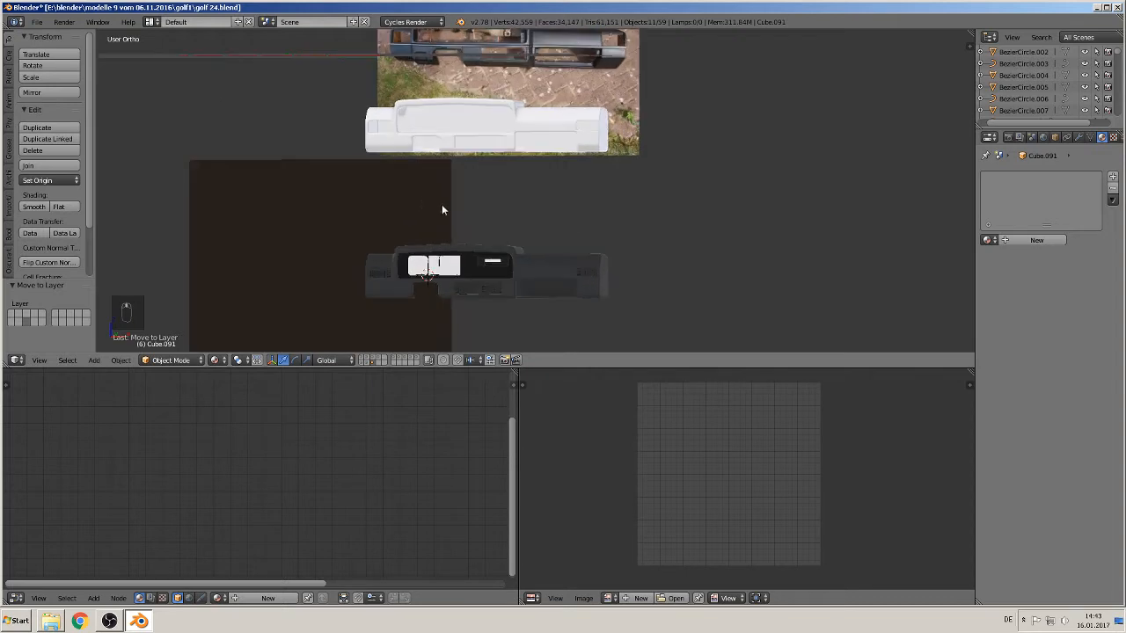
pyautogui.rightClick(466, 140)
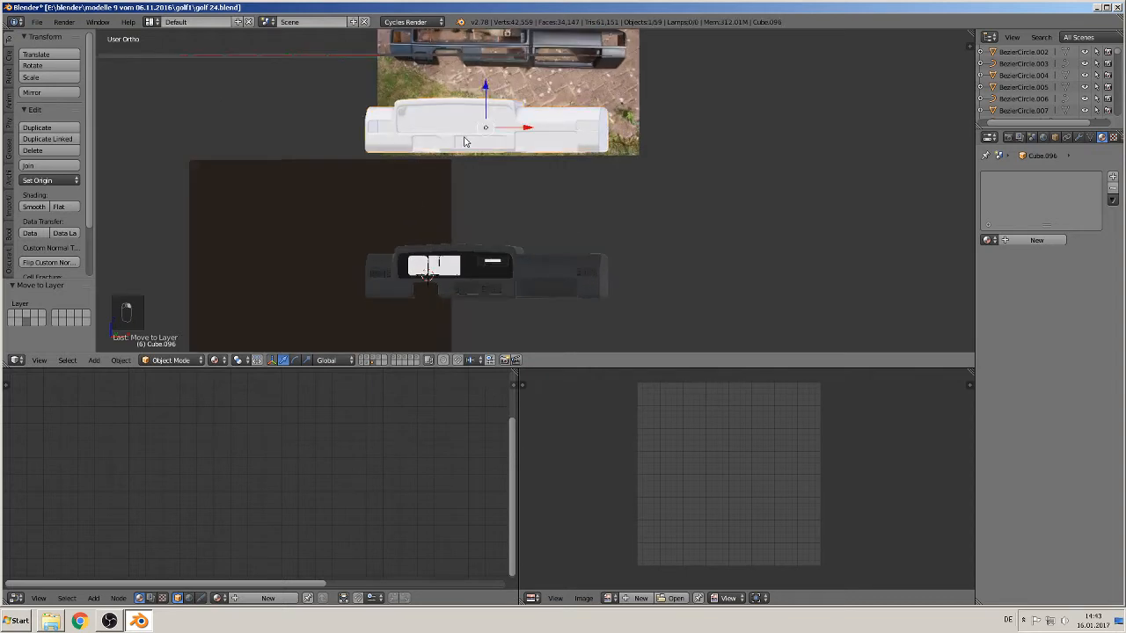
pyautogui.press('m')
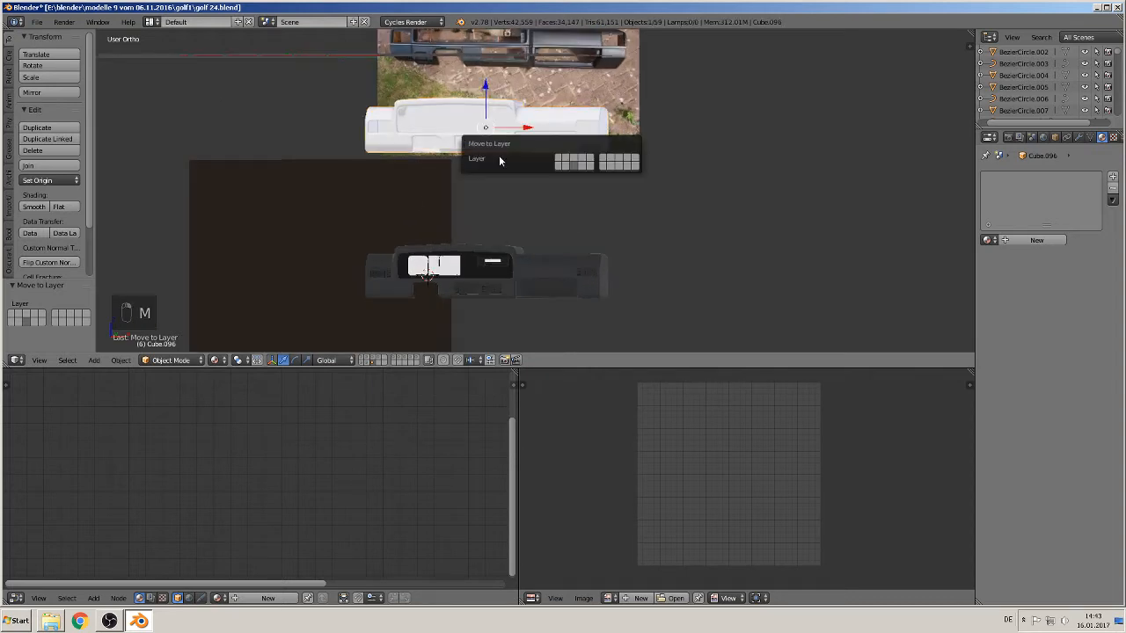
pyautogui.click(568, 161)
# Step: Separate the dark rectangular plane from the dashboard mesh as its own object and move it -4.497 along X
pyautogui.scroll(-2, 378, 191)
pyautogui.moveTo(366, 207); pyautogui.dragTo(324, 234, button='middle')
pyautogui.rightClick(357, 208)
pyautogui.press('Tab')
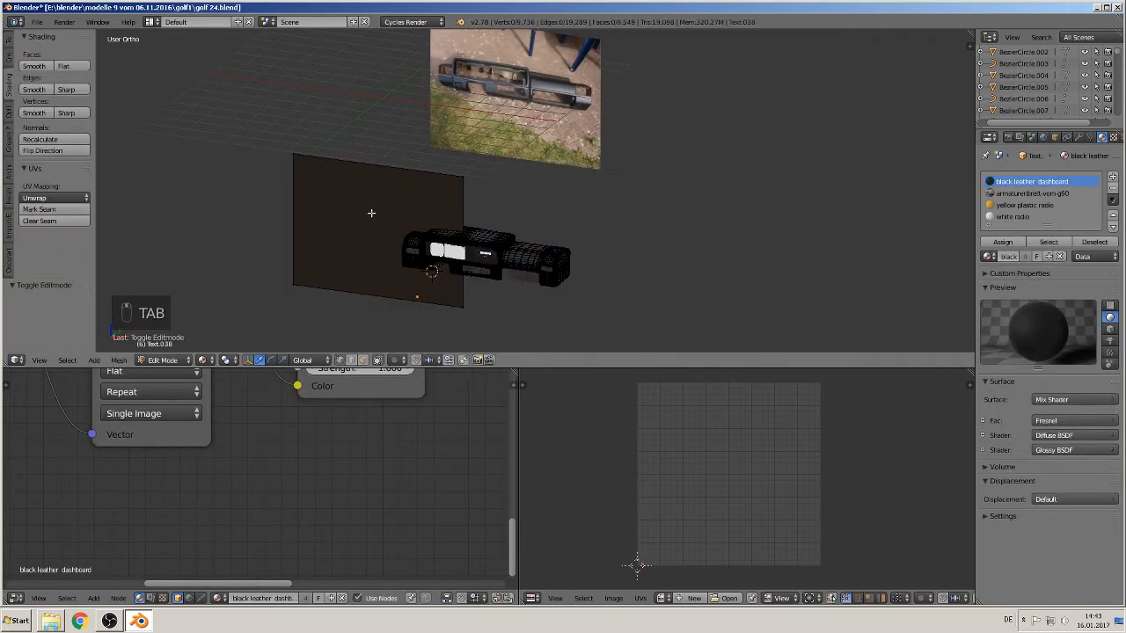
pyautogui.press('l')
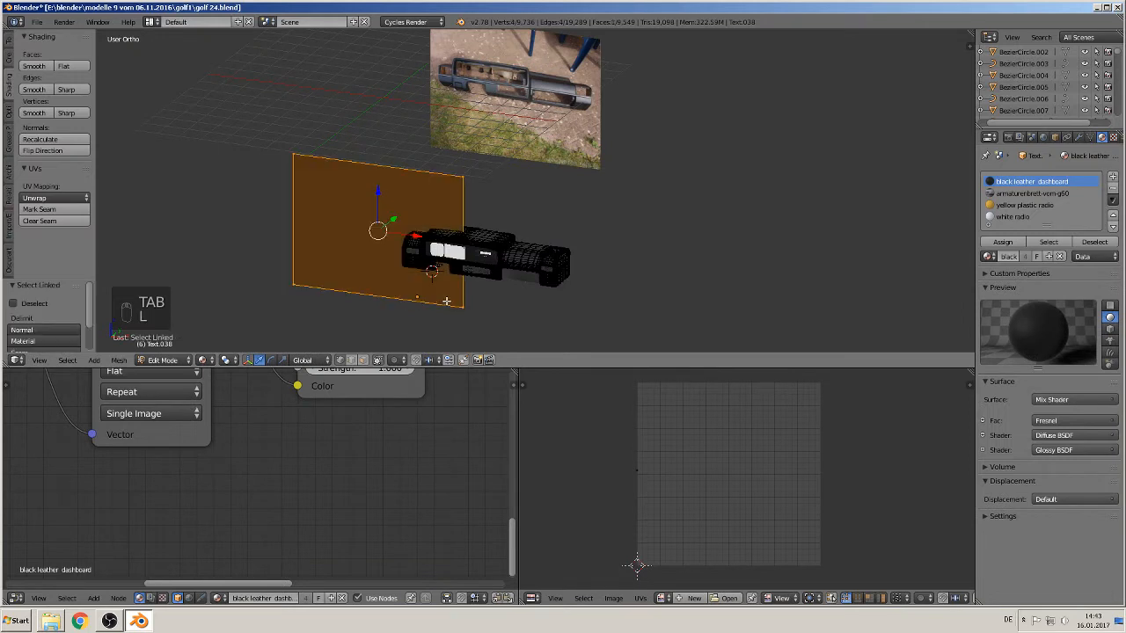
pyautogui.press('p')
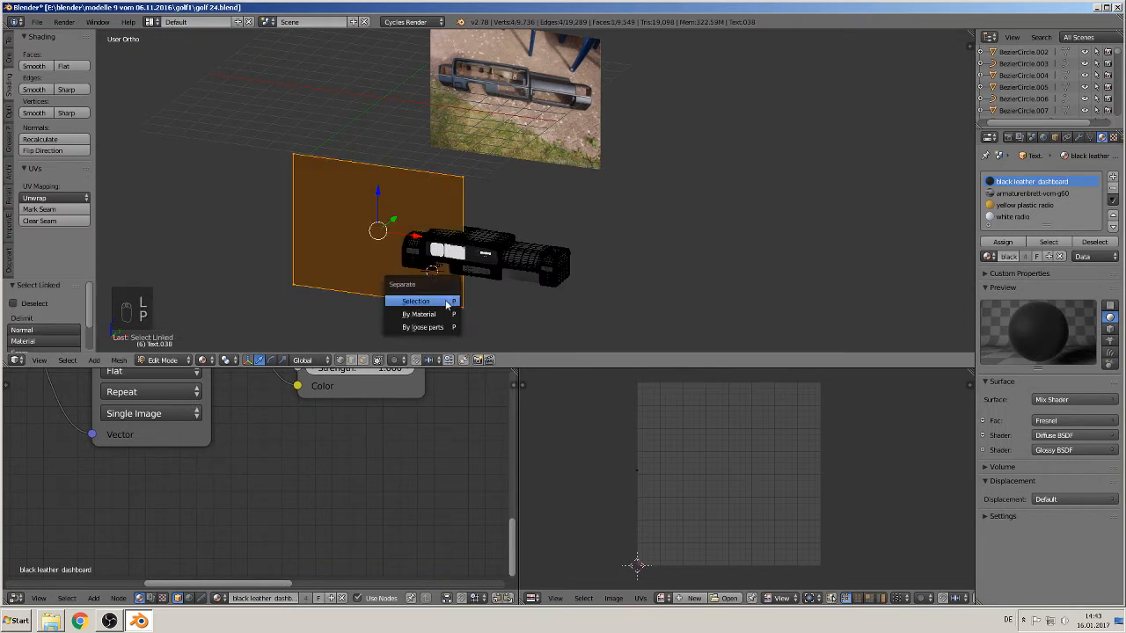
pyautogui.click(447, 301)
pyautogui.press('Tab')
pyautogui.rightClick(398, 199)
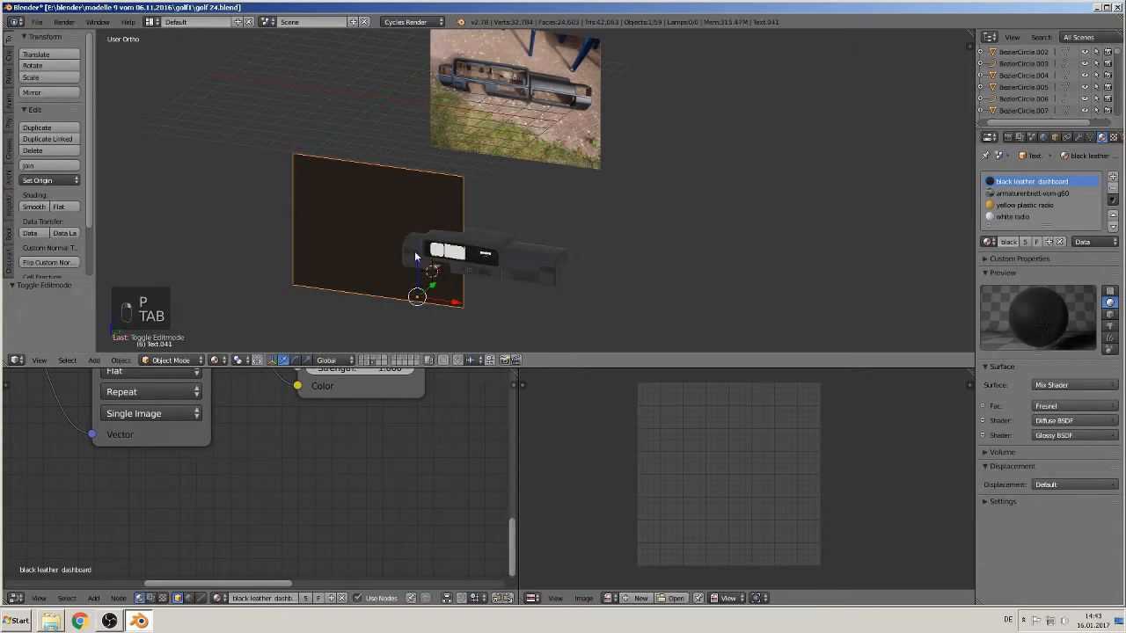
pyautogui.moveTo(443, 302); pyautogui.dragTo(349, 268)
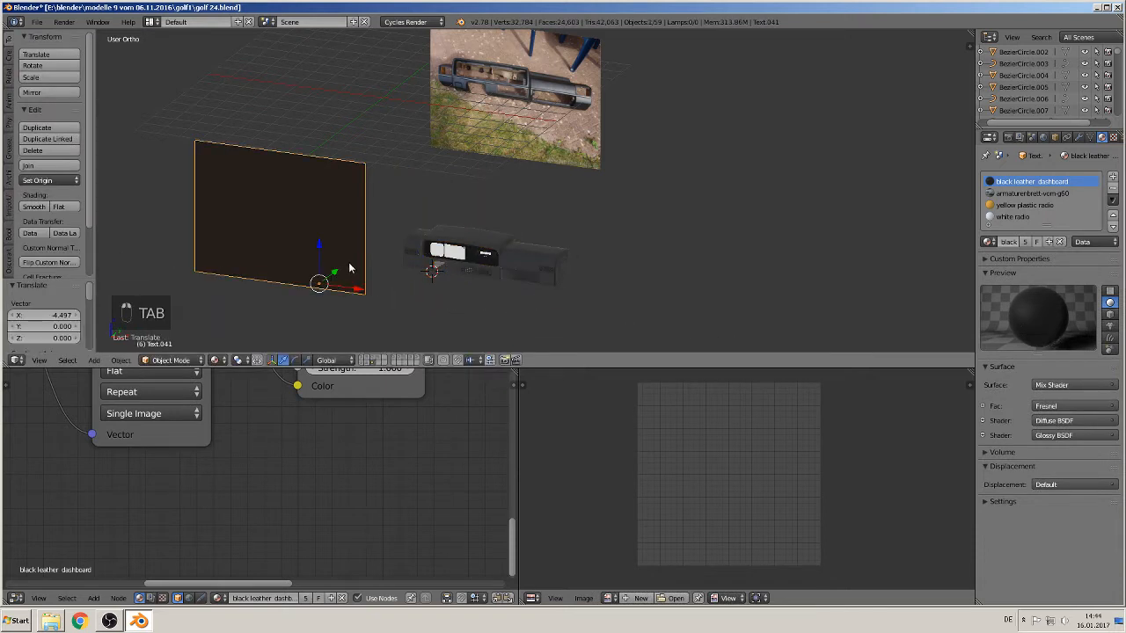
# Step: Delete the reference photo plane showing the bare dashboard frame
pyautogui.rightClick(519, 116)
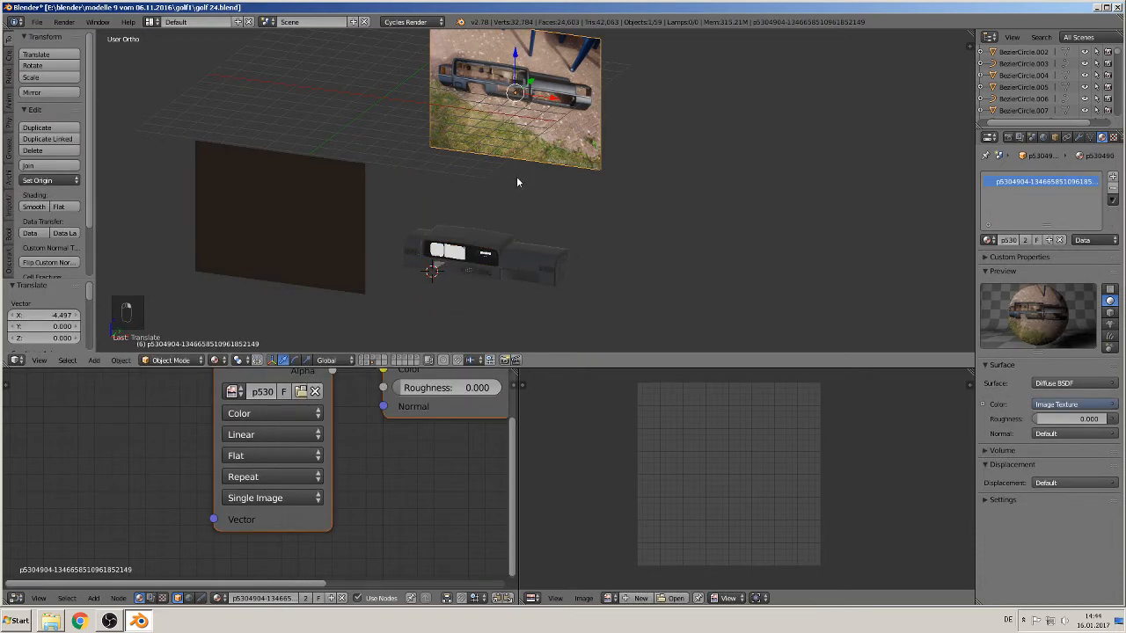
pyautogui.scroll(1, 527, 183)
pyautogui.press('x')
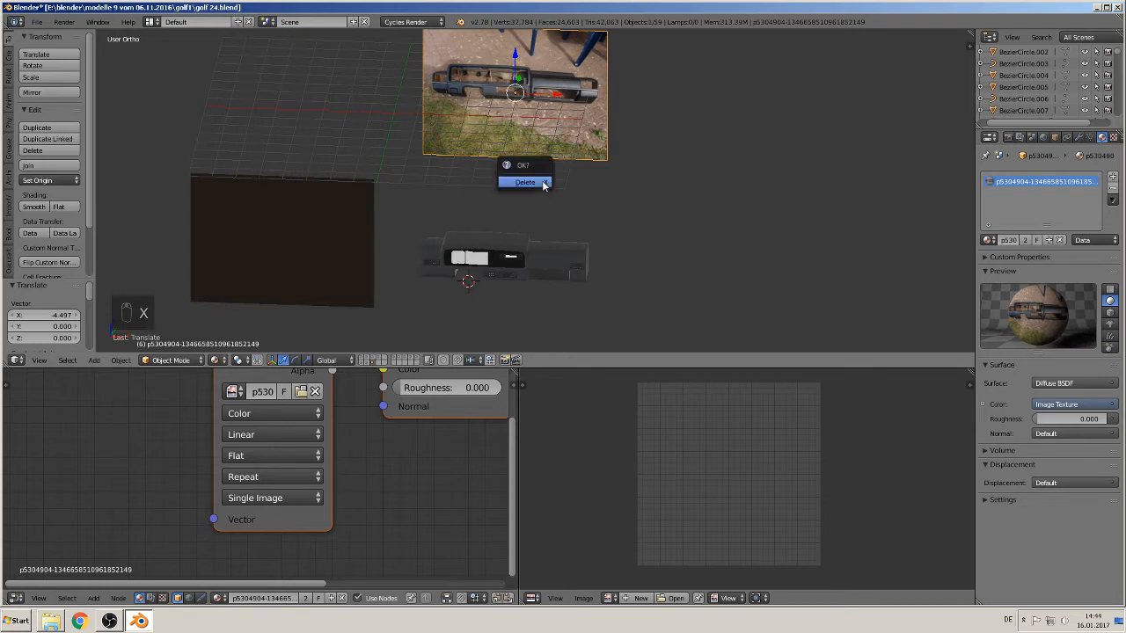
pyautogui.click(542, 183)
# Step: Check the separated dark plane's armaturenbrett-vorn-g60 material and delete the plane
pyautogui.rightClick(338, 210)
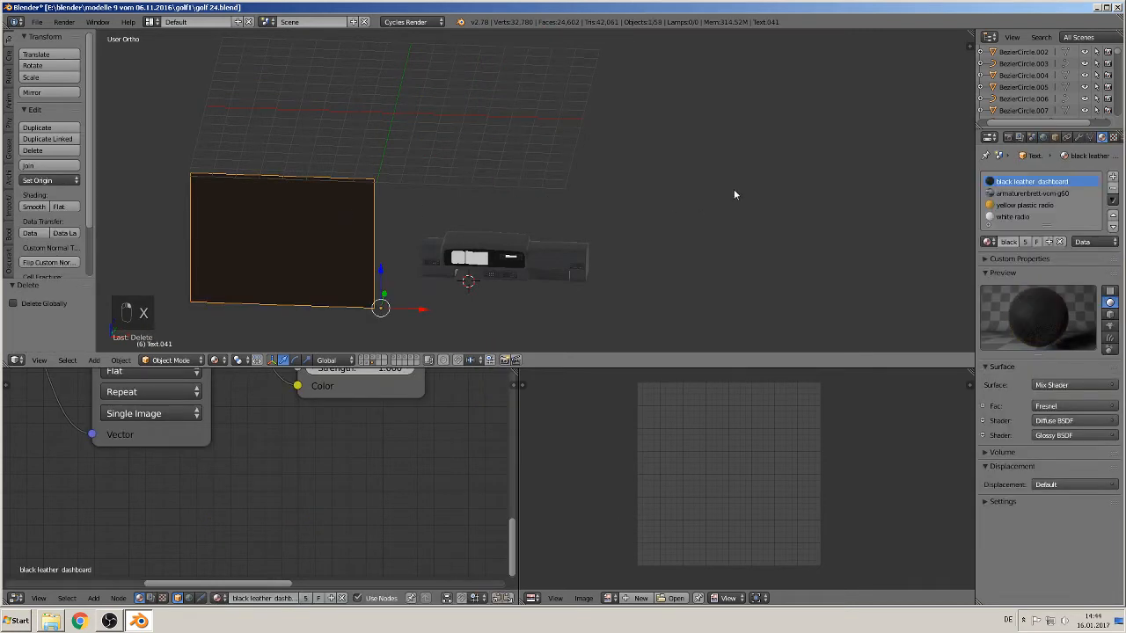
pyautogui.click(1029, 193)
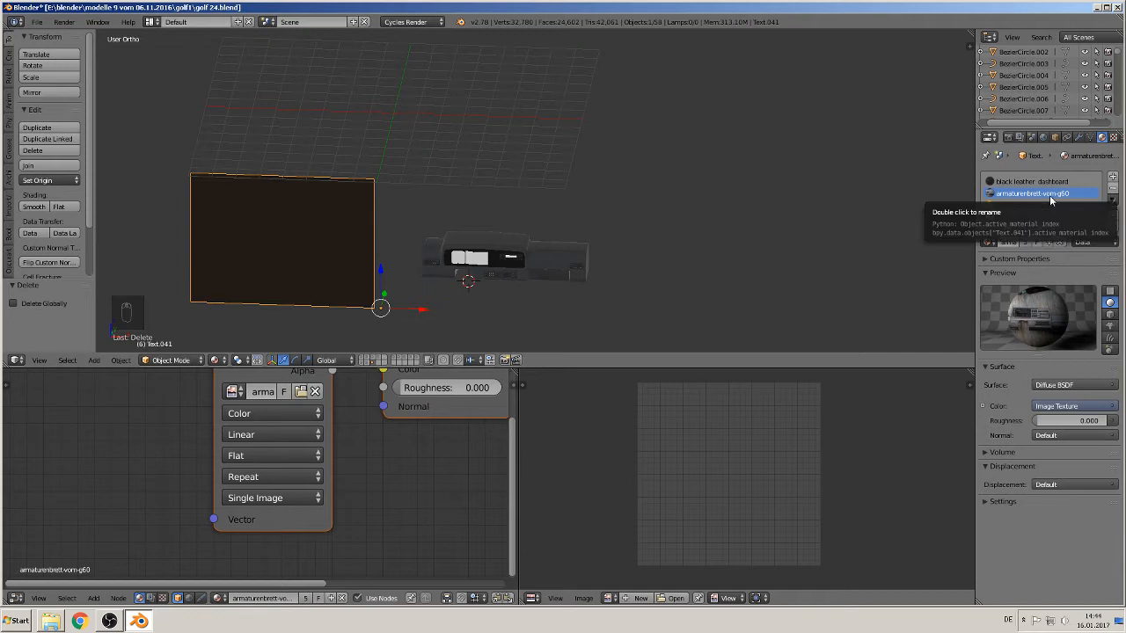
pyautogui.moveTo(469, 273); pyautogui.dragTo(452, 166, button='middle')
pyautogui.scroll(-3, 430, 247)
pyautogui.press('x')
pyautogui.click(475, 189)
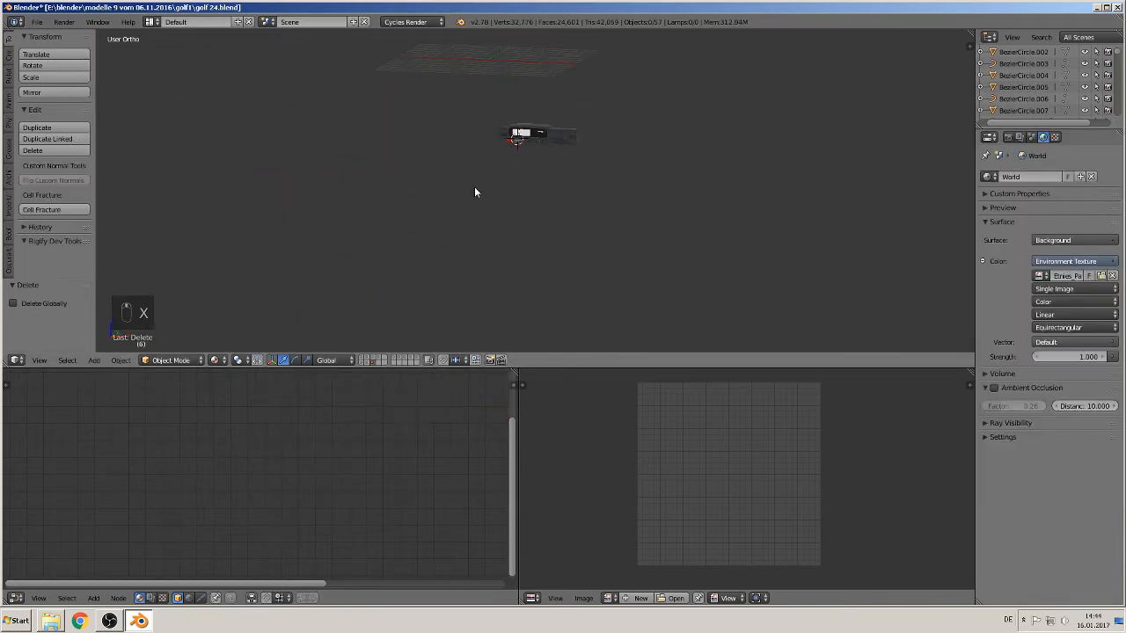
# Step: Box-select all the small lock, switch and symbol parts in front view and move them up near the dashboard
pyautogui.scroll(3, 480, 191)
pyautogui.moveTo(517, 201); pyautogui.dragTo(500, 203, button='middle')
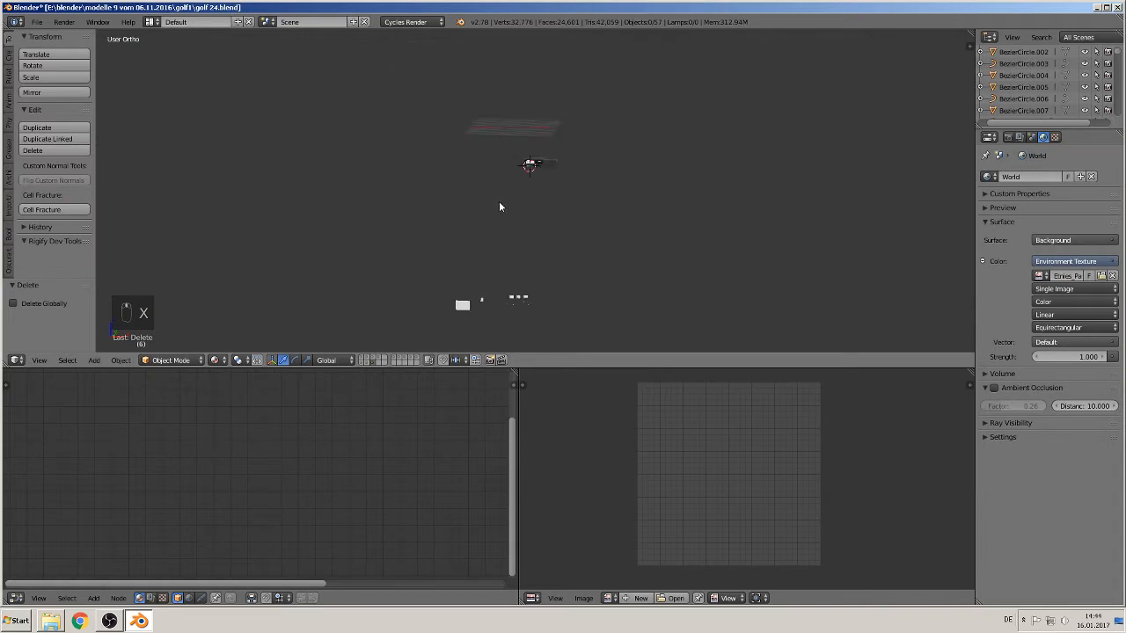
pyautogui.keyDown('shift'); pyautogui.moveTo(495, 256); pyautogui.dragTo(506, 198, button='middle'); pyautogui.keyUp('shift')
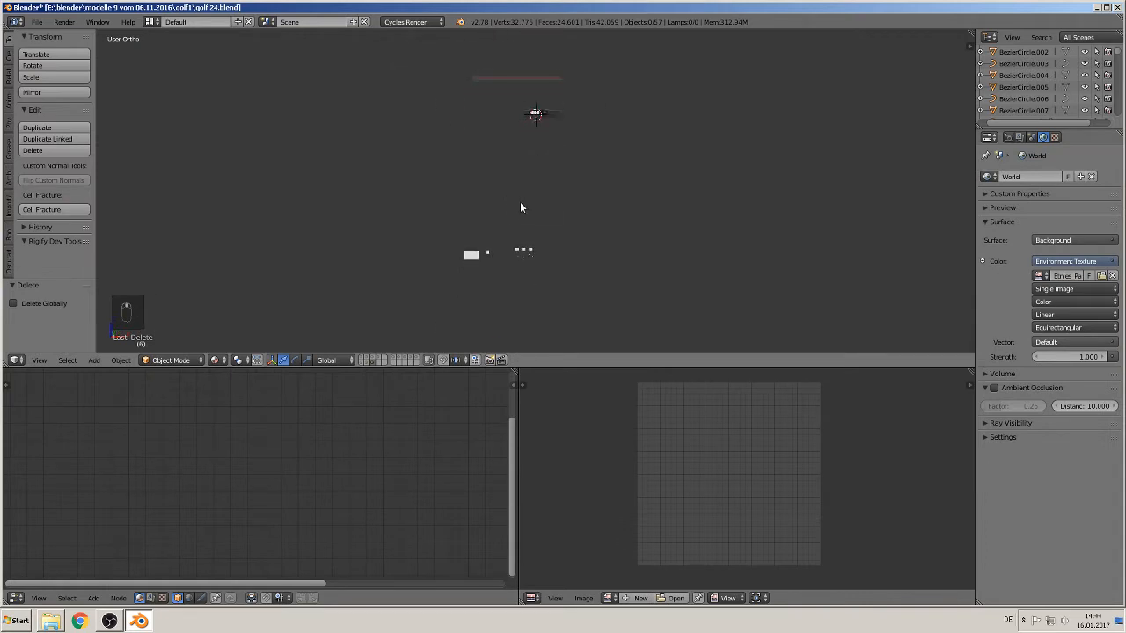
pyautogui.press('KP_1')
pyautogui.press('b')
pyautogui.moveTo(555, 270); pyautogui.dragTo(410, 218)
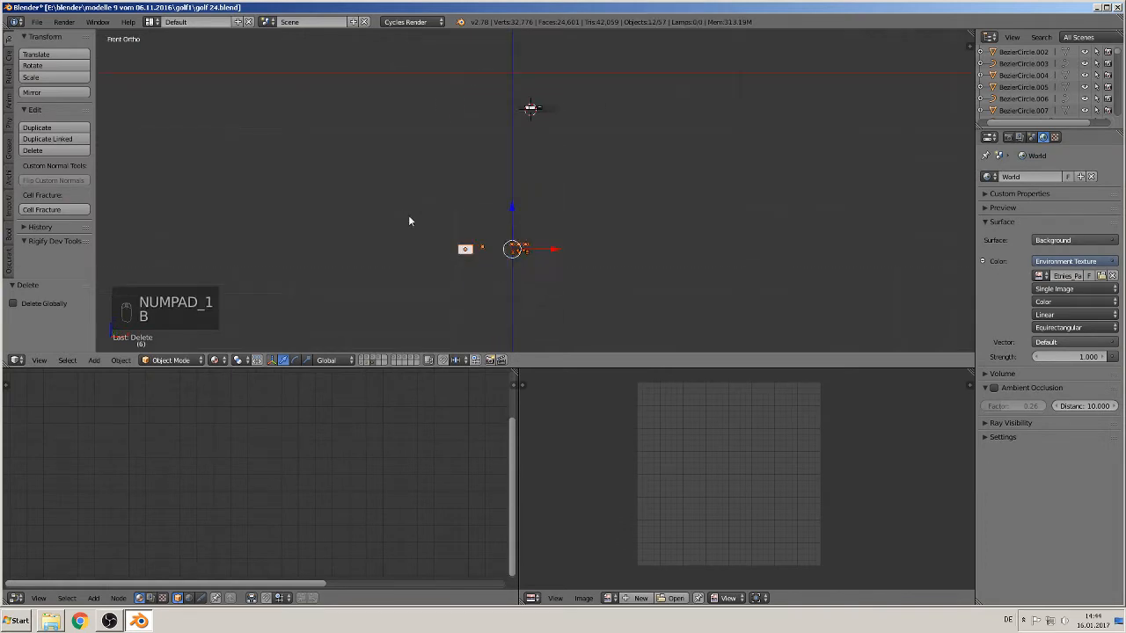
pyautogui.press('g')
pyautogui.click(536, 118)
# Step: Scale the selected small parts to 0.070 and move them just below the glove compartment
pyautogui.scroll(8, 549, 124)
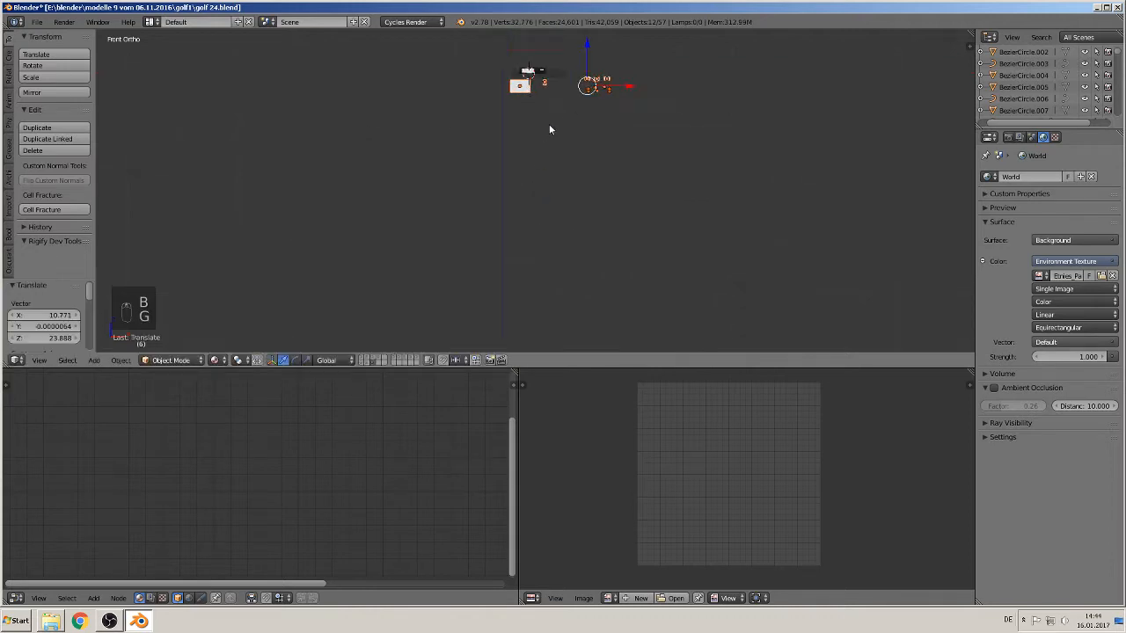
pyautogui.keyDown('shift'); pyautogui.moveTo(613, 164); pyautogui.dragTo(599, 287, button='middle'); pyautogui.keyUp('shift')
pyautogui.scroll(2, 607, 282)
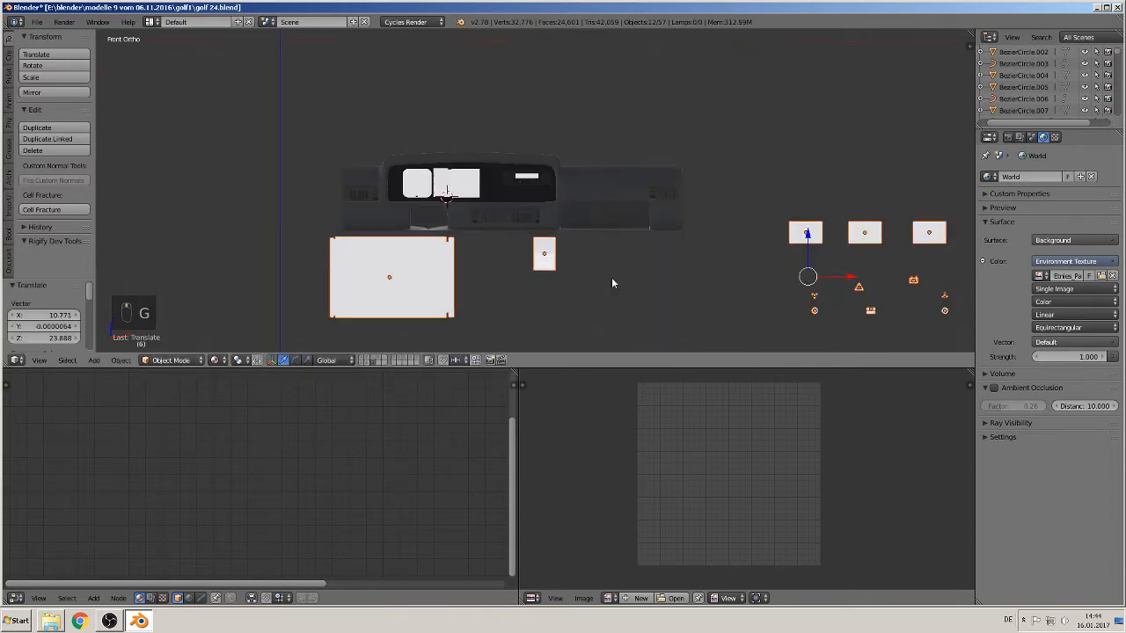
pyautogui.press('s')
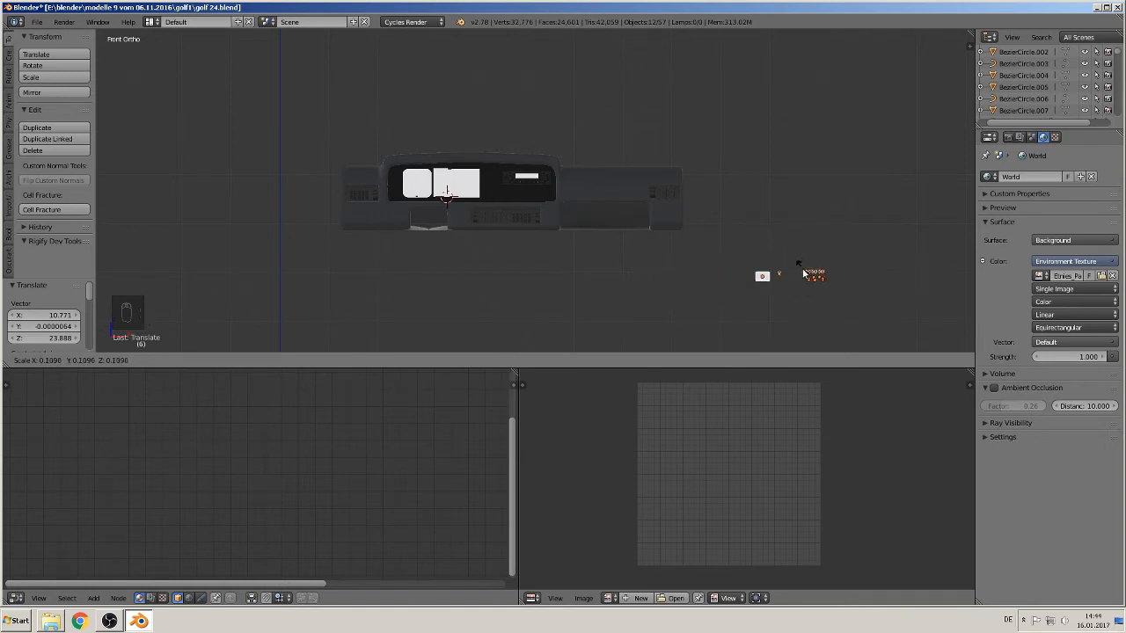
pyautogui.click(798, 276)
pyautogui.press('g')
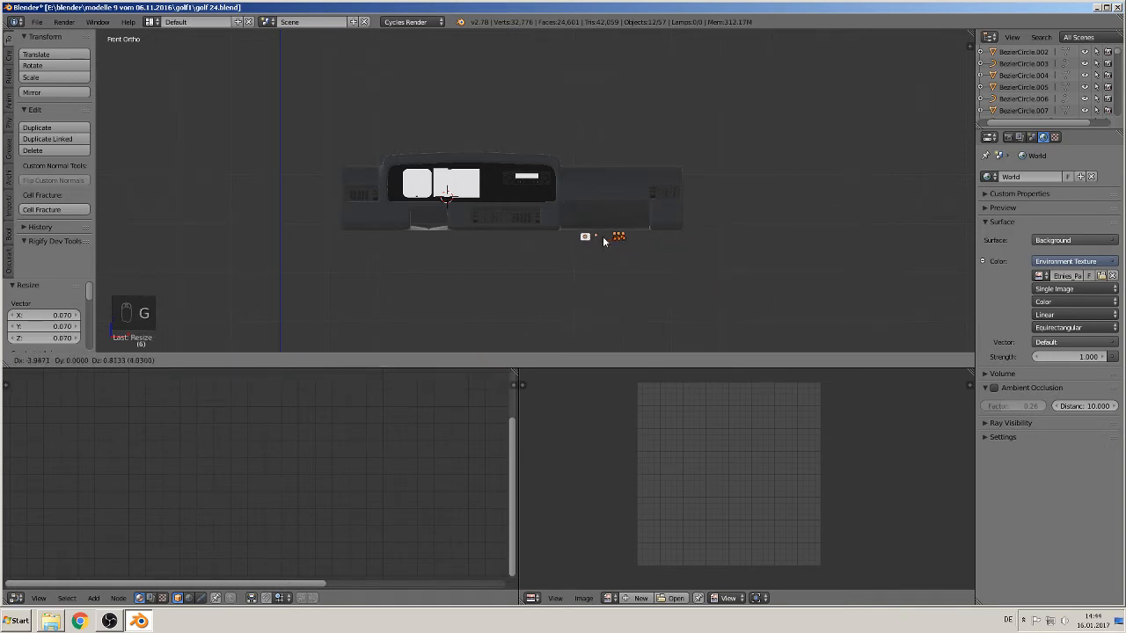
pyautogui.click(602, 235)
# Step: Enlarge the 3D view and move the box with the circular detail onto the glove compartment lid's upper middle
pyautogui.scroll(5, 653, 340)
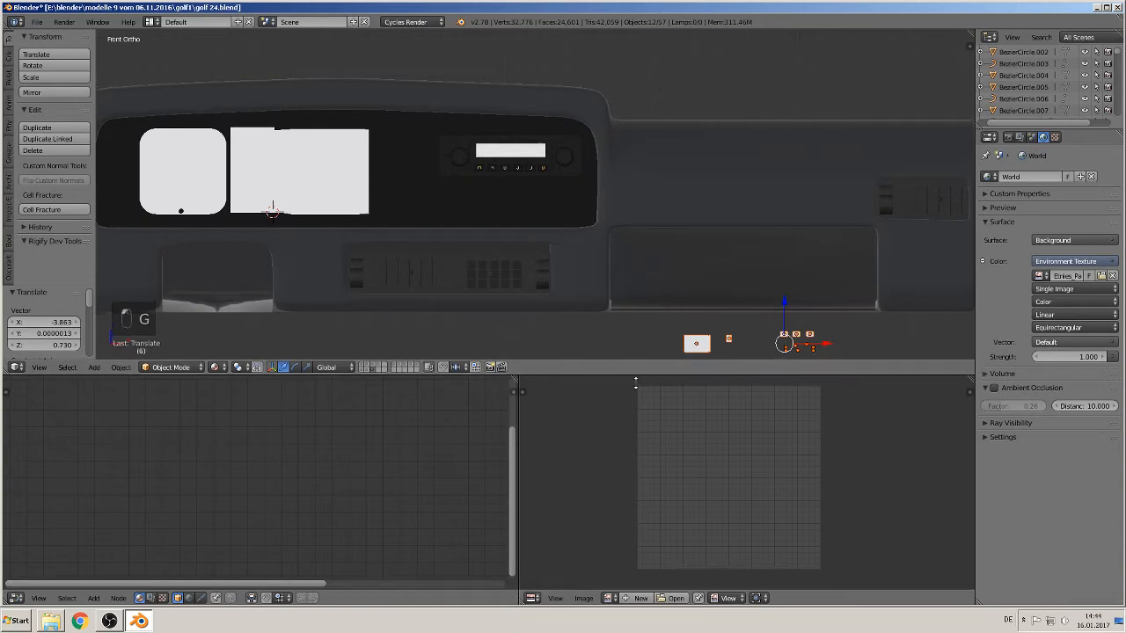
pyautogui.moveTo(640, 362); pyautogui.dragTo(628, 464)
pyautogui.keyDown('shift'); pyautogui.moveTo(628, 465); pyautogui.dragTo(552, 309, button='middle'); pyautogui.keyUp('shift')
pyautogui.scroll(4, 554, 312)
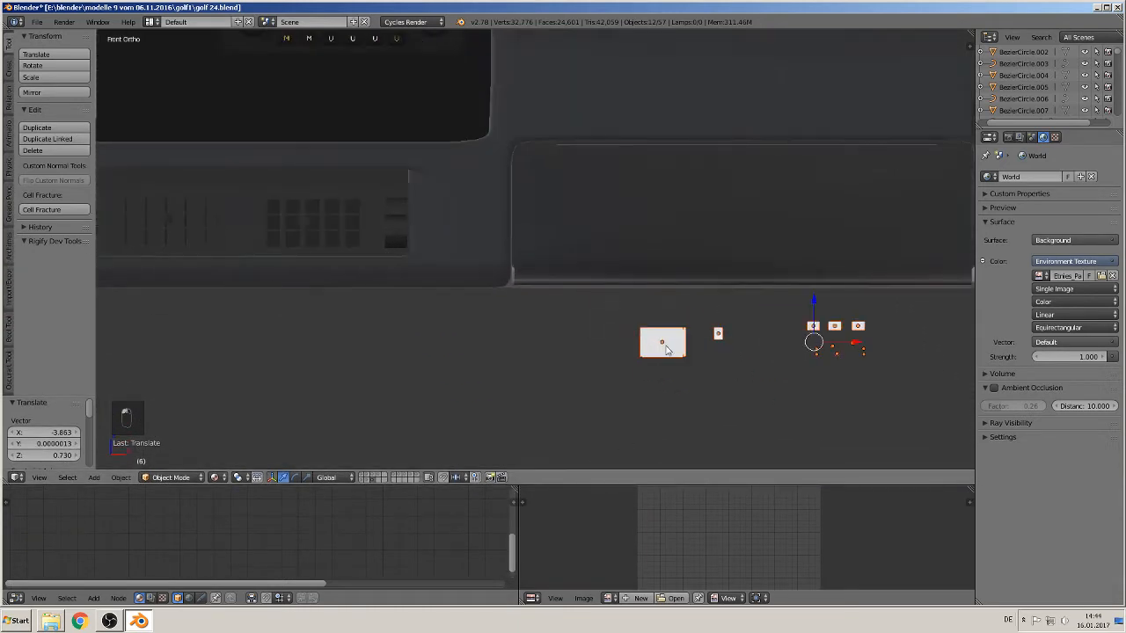
pyautogui.rightClick(565, 331)
pyautogui.press('g')
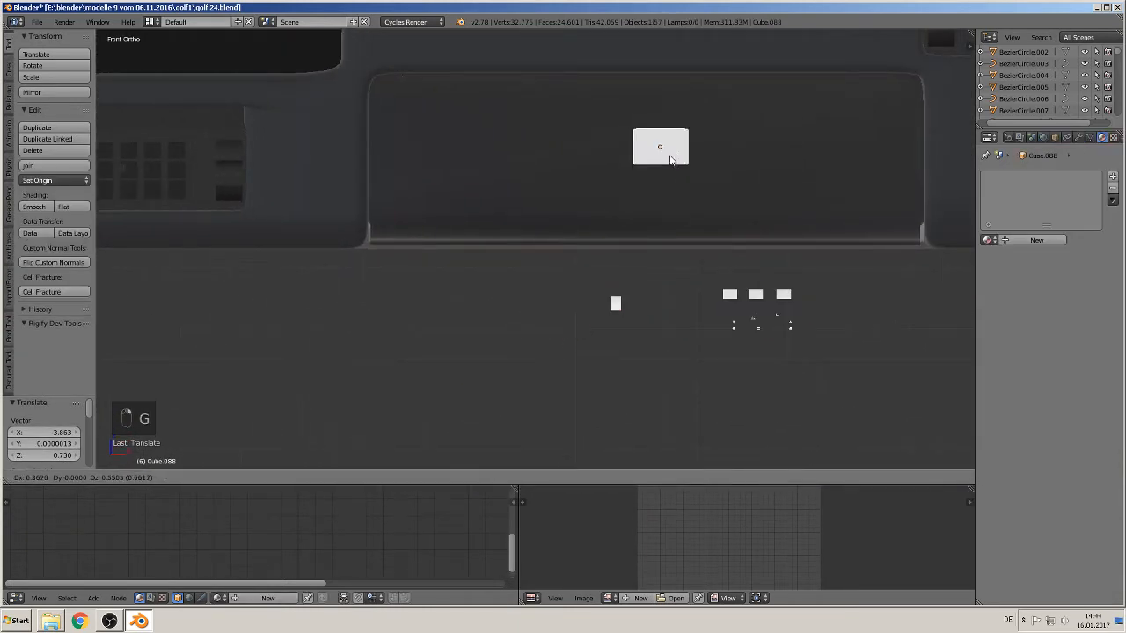
pyautogui.click(653, 126)
# Step: Move the box 0.793 along Y so it sits in the glove compartment lid's surface
pyautogui.moveTo(653, 126); pyautogui.dragTo(545, 161, button='middle')
pyautogui.press('g')
pyautogui.press('y')
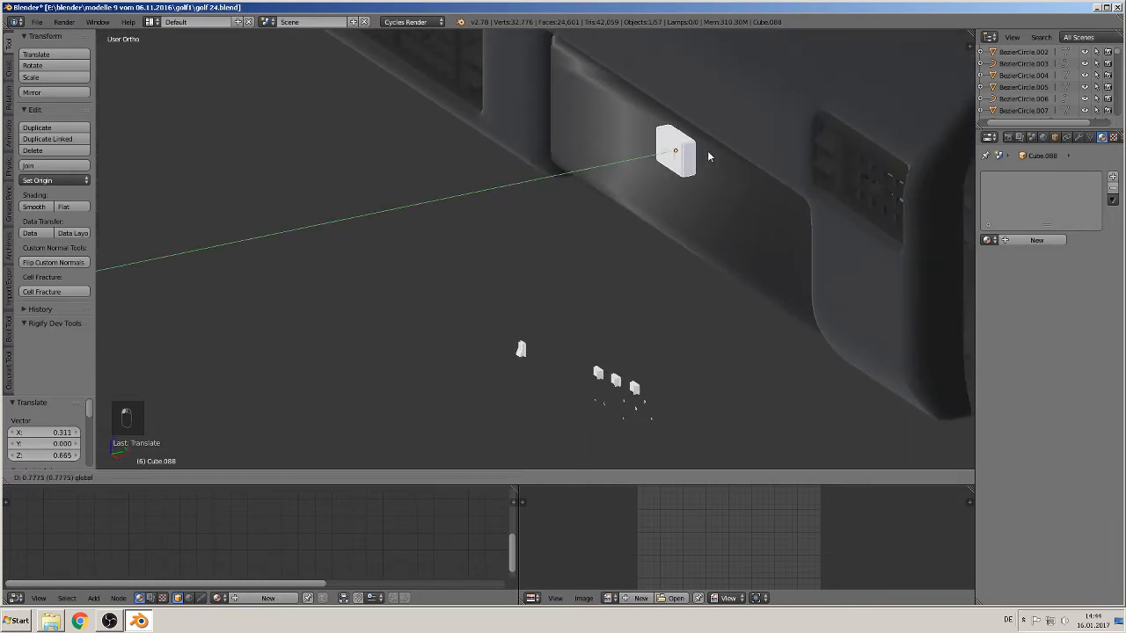
pyautogui.click(713, 159)
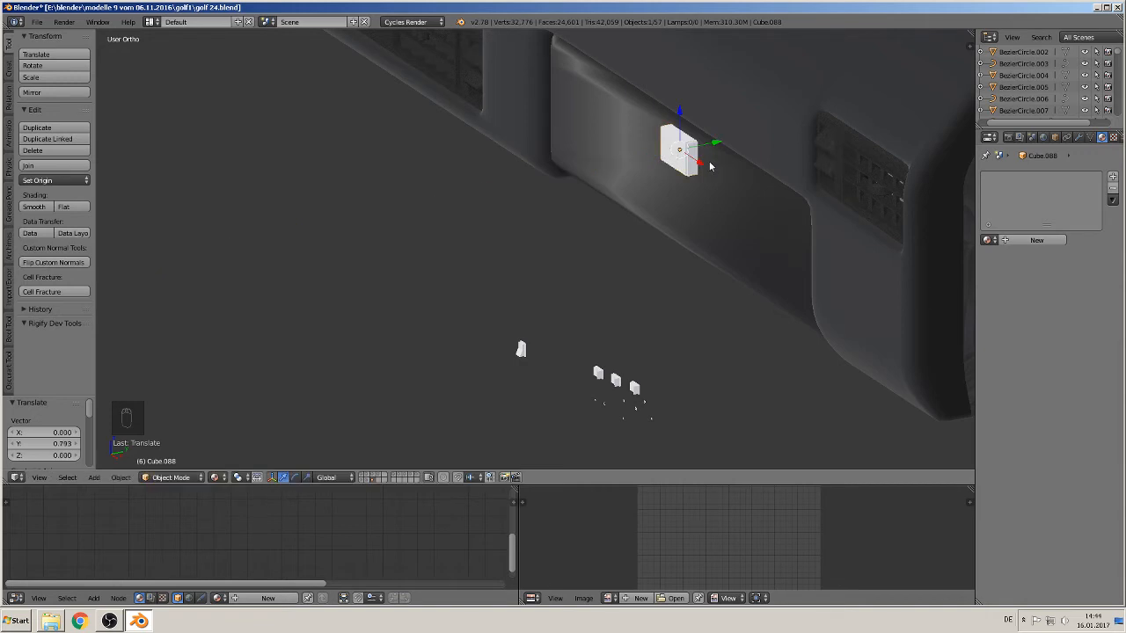
# Step: Assign the existing black plastic material to the box on the glove compartment lid
pyautogui.moveTo(711, 156); pyautogui.dragTo(798, 146, button='middle')
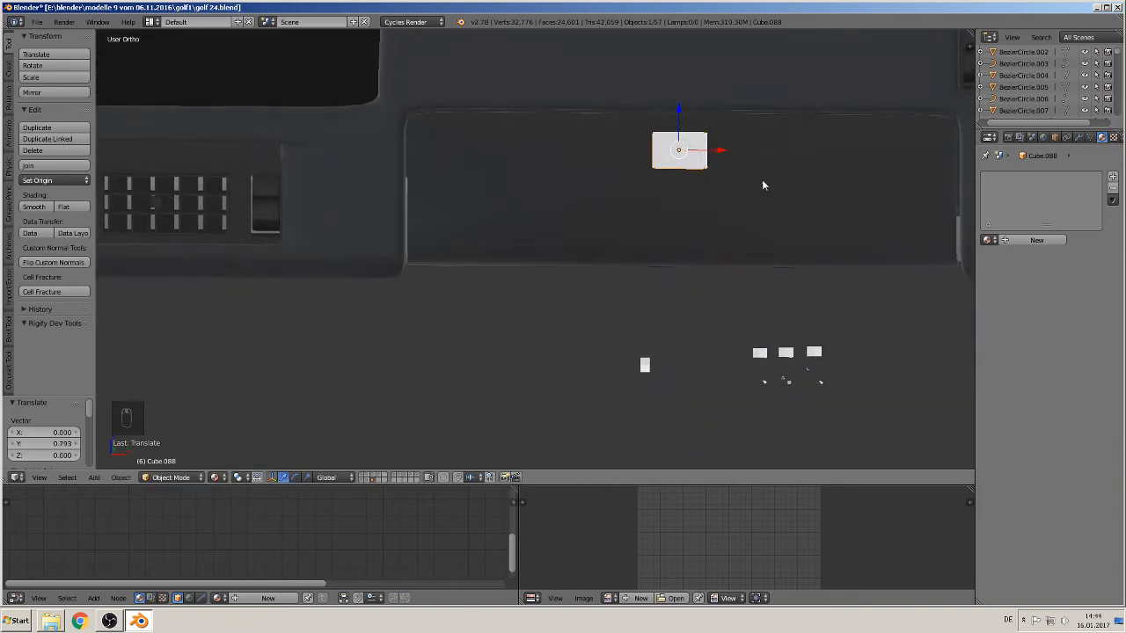
pyautogui.click(987, 240)
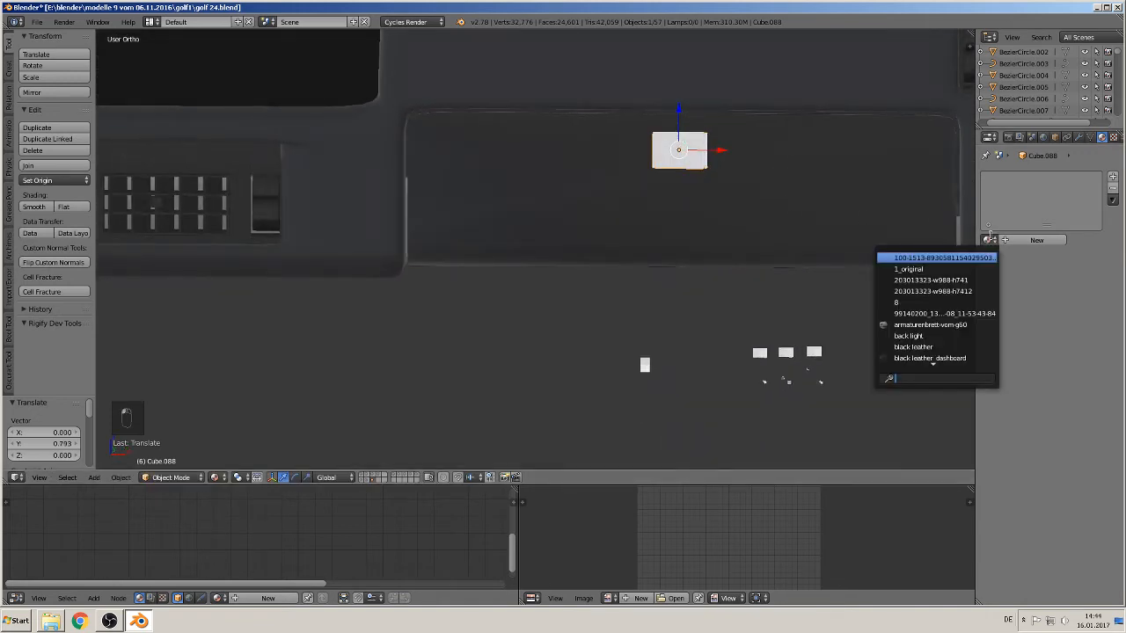
pyautogui.write('bla')
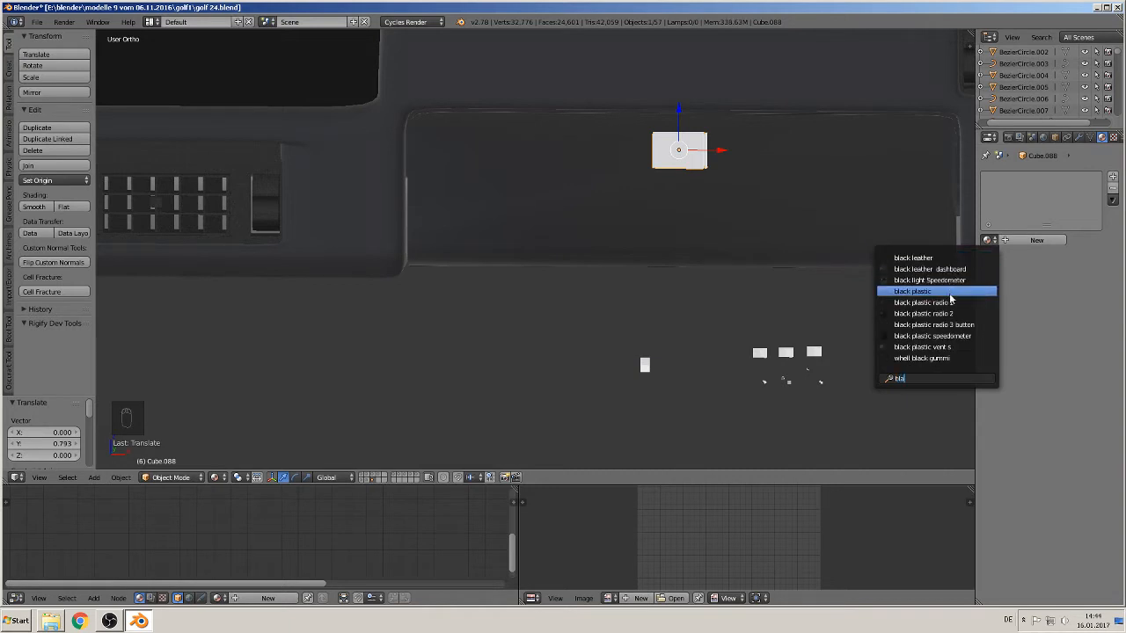
pyautogui.click(949, 291)
# Step: Select the whole circular lock detail on the box by face, growing the selection three times from a slot face
pyautogui.scroll(3, 857, 264)
pyautogui.keyDown('shift'); pyautogui.moveTo(850, 199); pyautogui.dragTo(641, 263, button='middle'); pyautogui.keyUp('shift')
pyautogui.scroll(3, 665, 313)
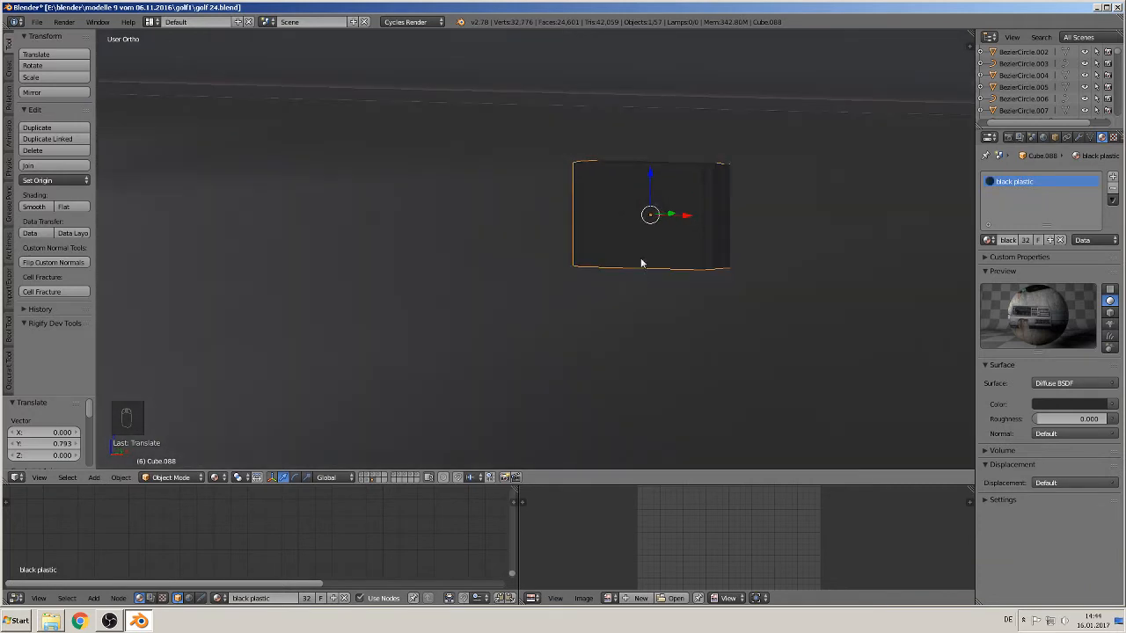
pyautogui.press('Tab')
pyautogui.press('a')
pyautogui.press('a')
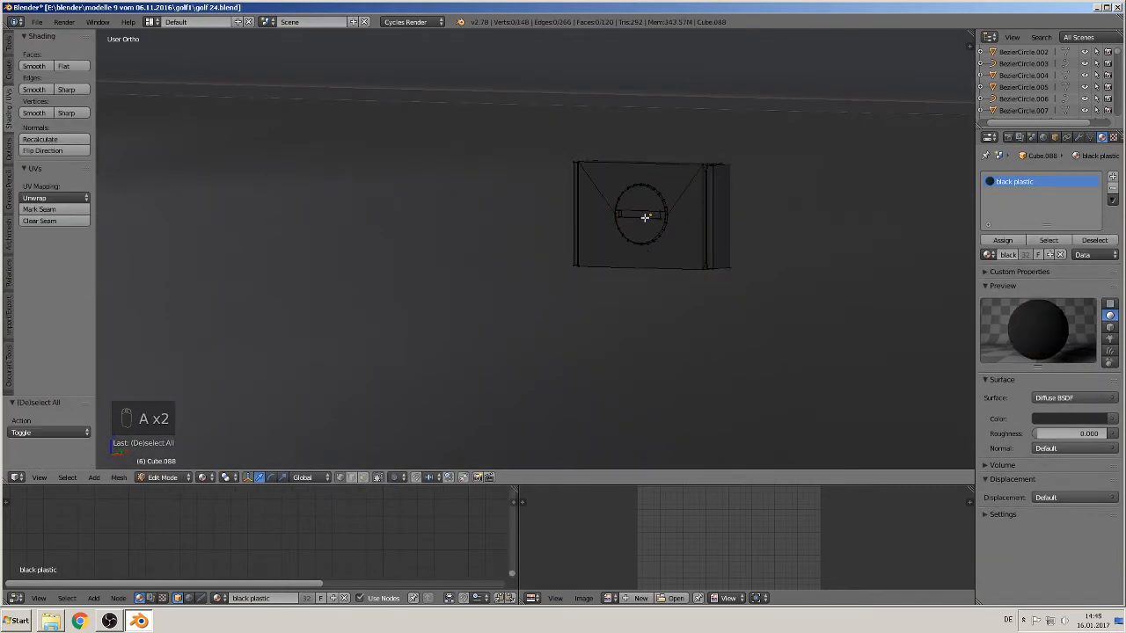
pyautogui.press('l')
pyautogui.scroll(2, 645, 217)
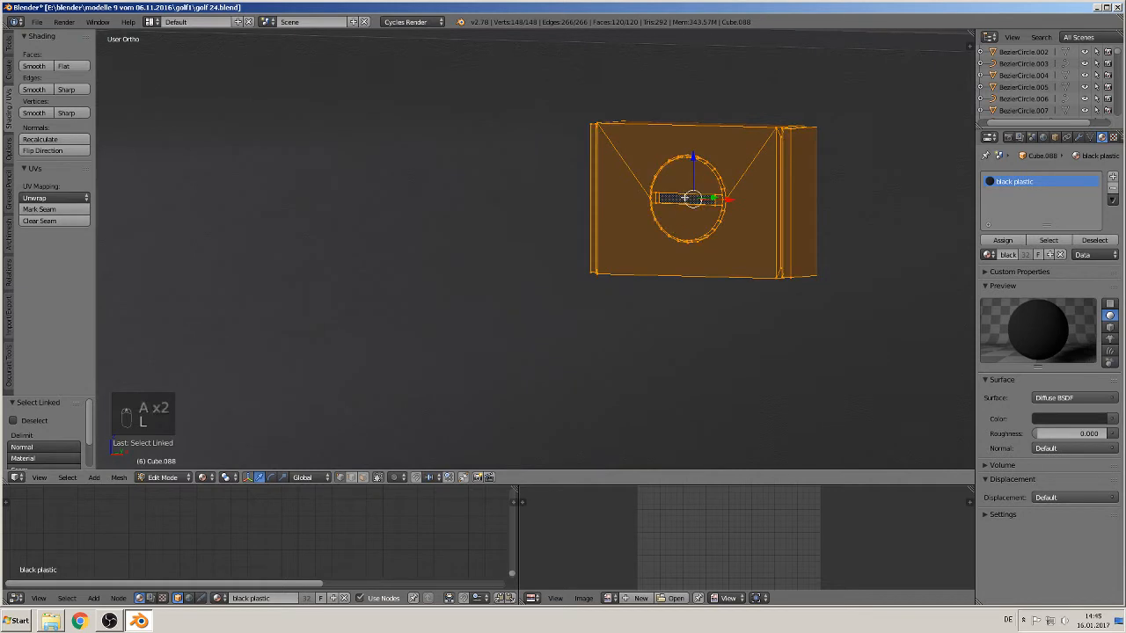
pyautogui.click(363, 477)
pyautogui.rightClick(682, 202)
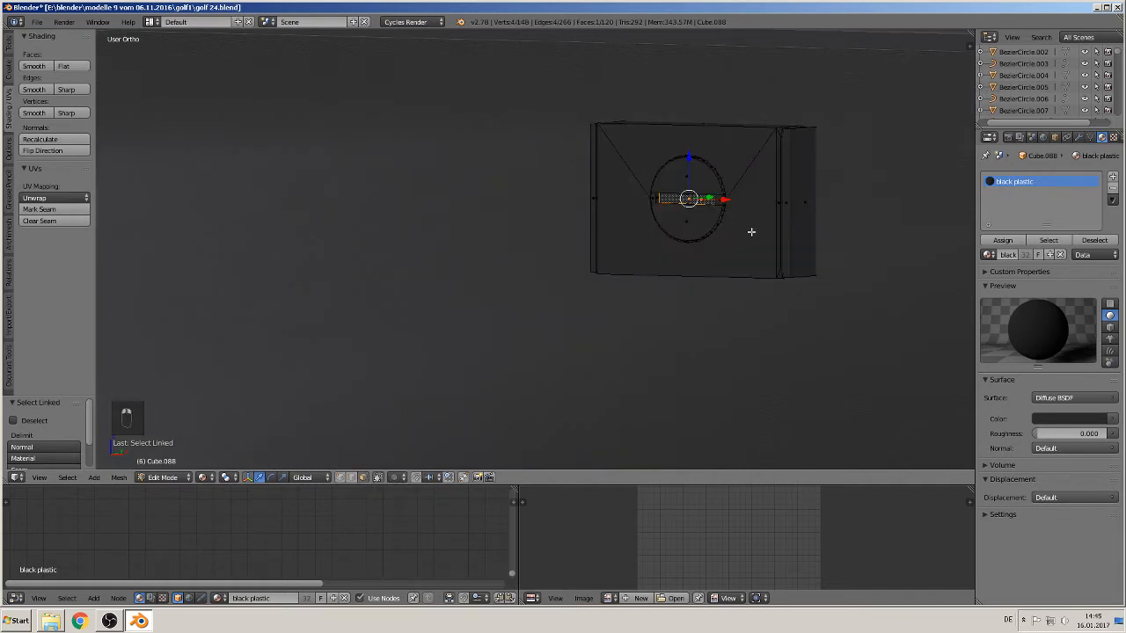
pyautogui.moveTo(751, 232); pyautogui.dragTo(796, 253, button='middle')
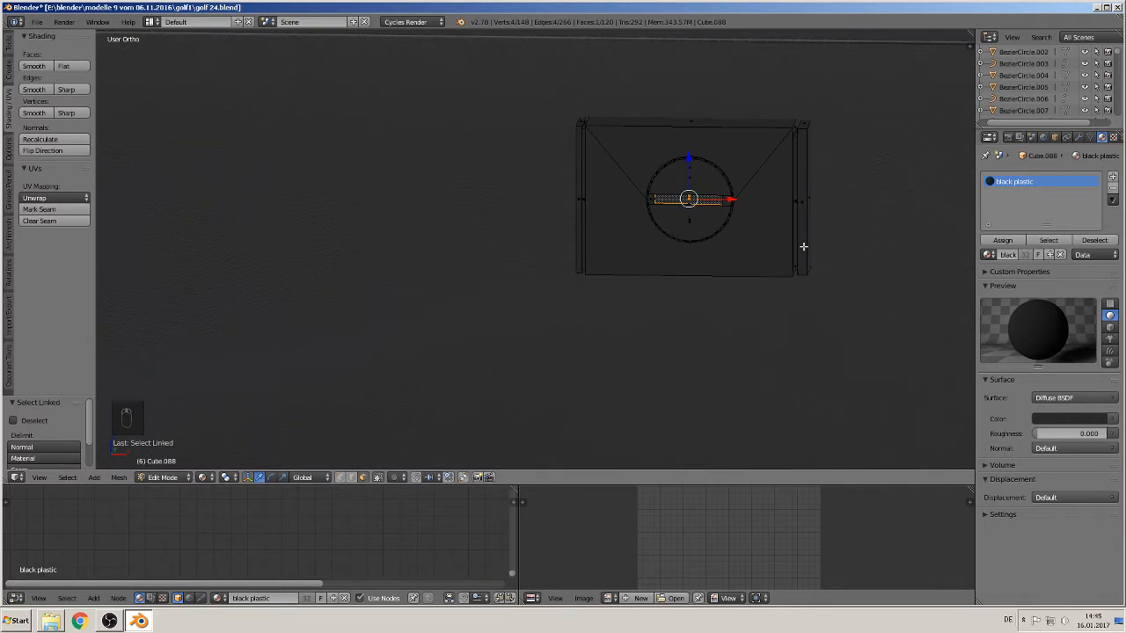
pyautogui.press('ctrl+KP_Add')
pyautogui.press('ctrl+KP_Add')
pyautogui.press('ctrl+KP_Add')
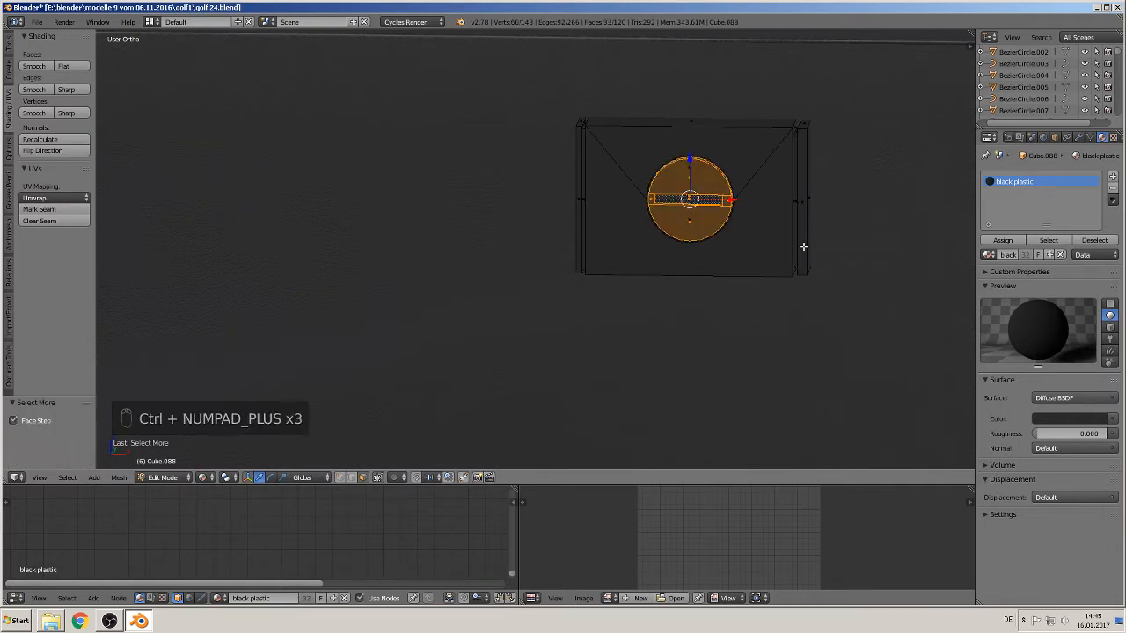
# Step: Add a second material slot holding the existing silver material and assign it to the selected circular lock faces
pyautogui.click(1113, 180)
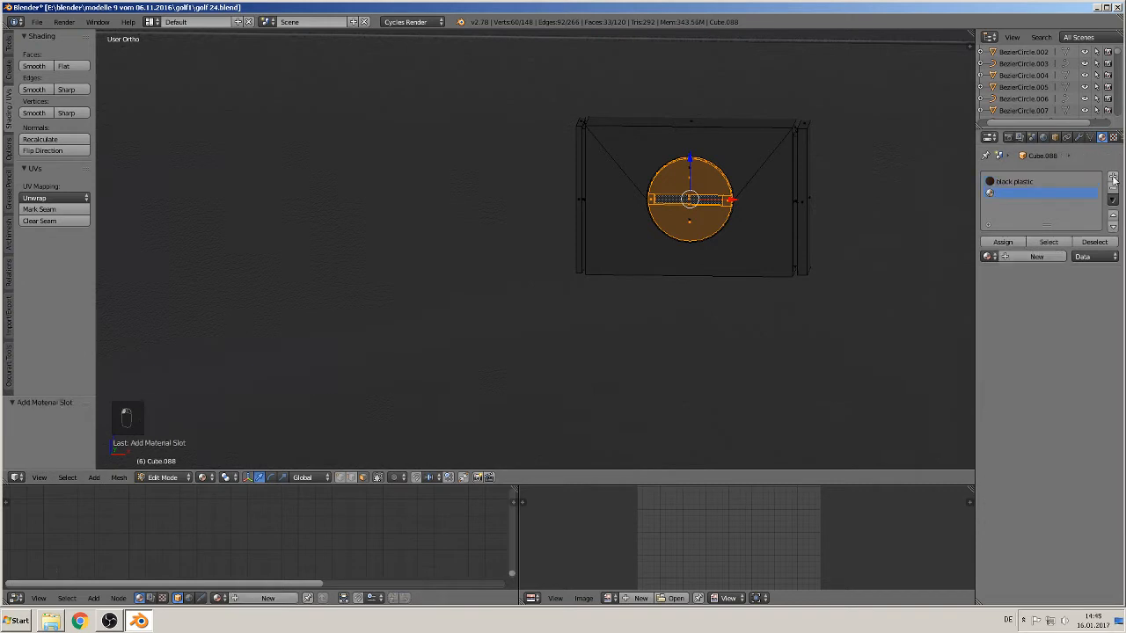
pyautogui.click(987, 256)
pyautogui.write('silv')
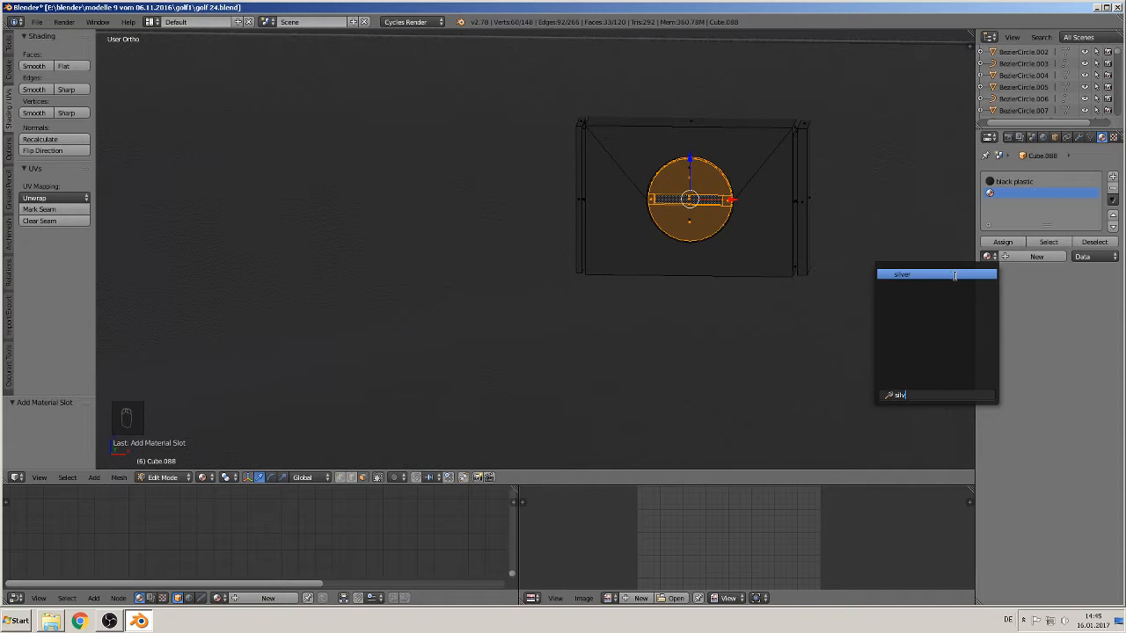
pyautogui.click(954, 275)
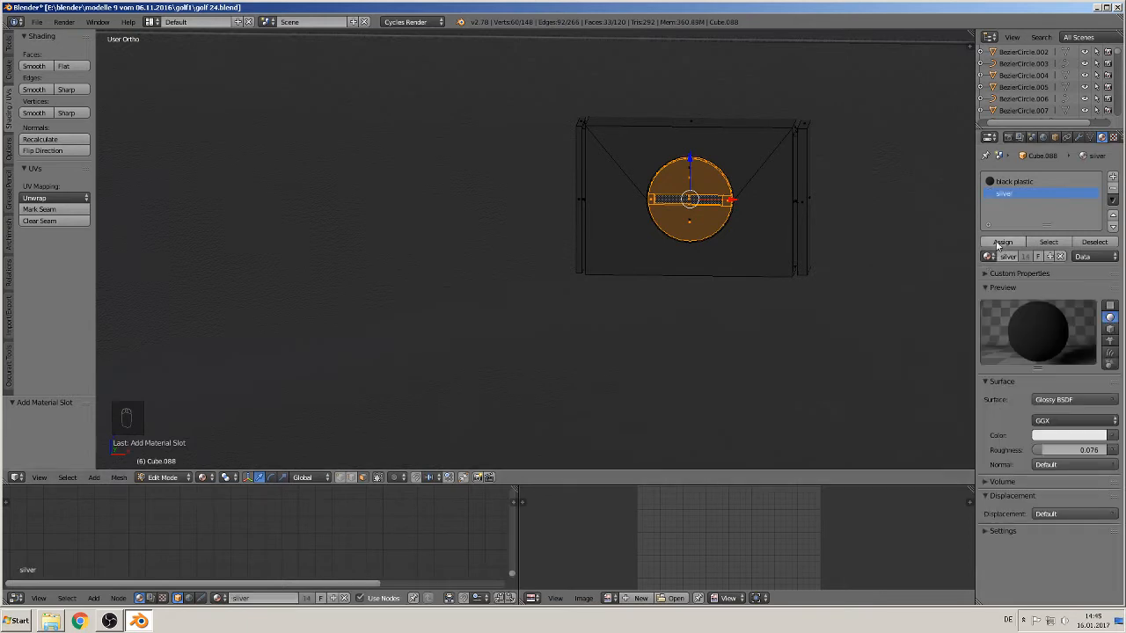
pyautogui.press('Tab')
pyautogui.press('a')
pyautogui.press('a')
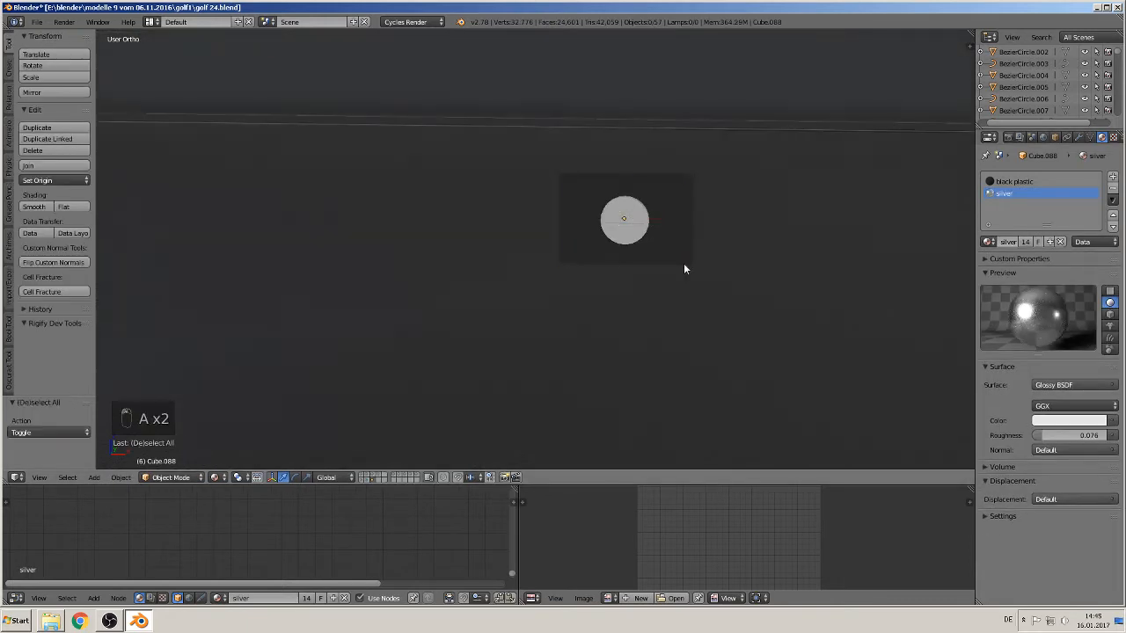
# Step: Assign the existing black plastic material to the middle of the three switch blocks below the glove compartment
pyautogui.scroll(-5, 682, 267)
pyautogui.moveTo(649, 291); pyautogui.dragTo(613, 346, button='middle')
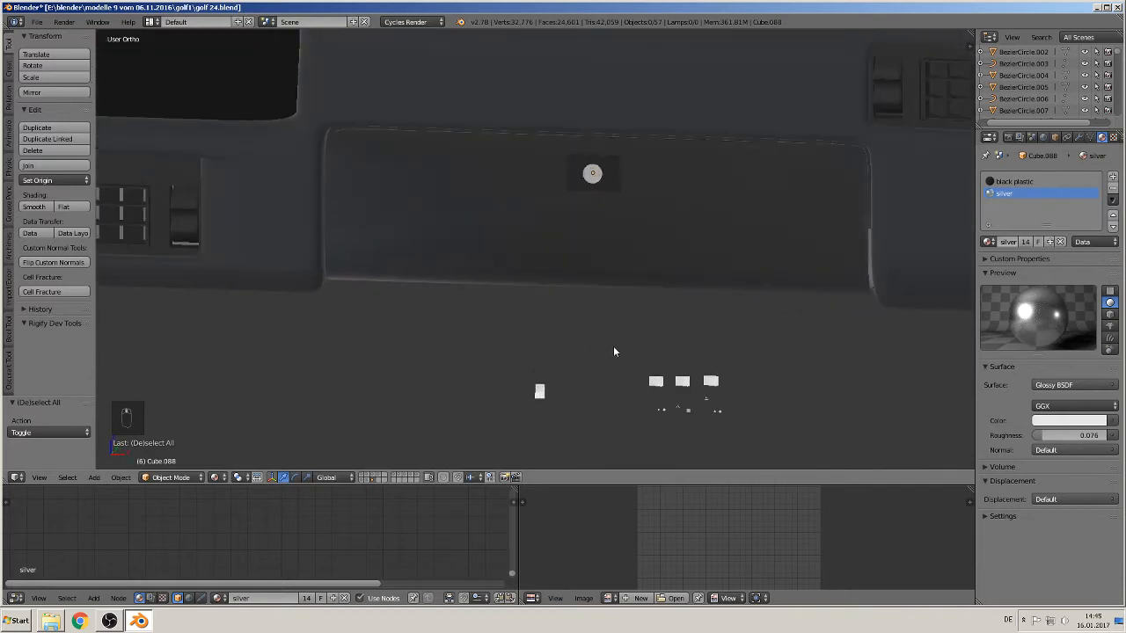
pyautogui.press('KP_1')
pyautogui.scroll(-14, 590, 371)
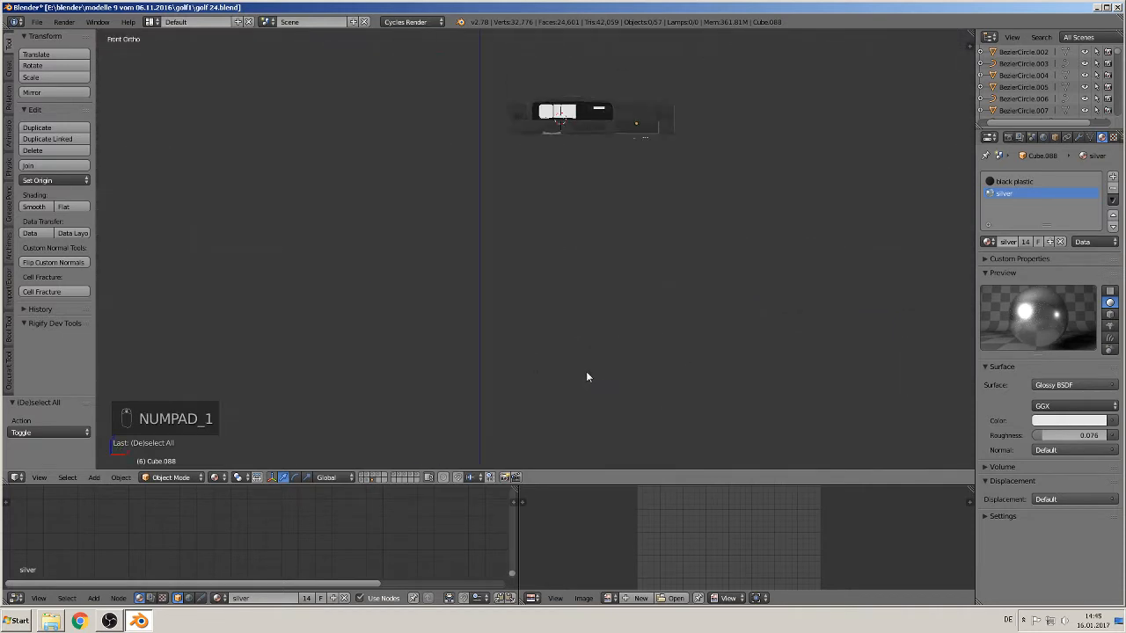
pyautogui.scroll(4, 730, 103)
pyautogui.moveTo(731, 105); pyautogui.dragTo(598, 211, button='middle')
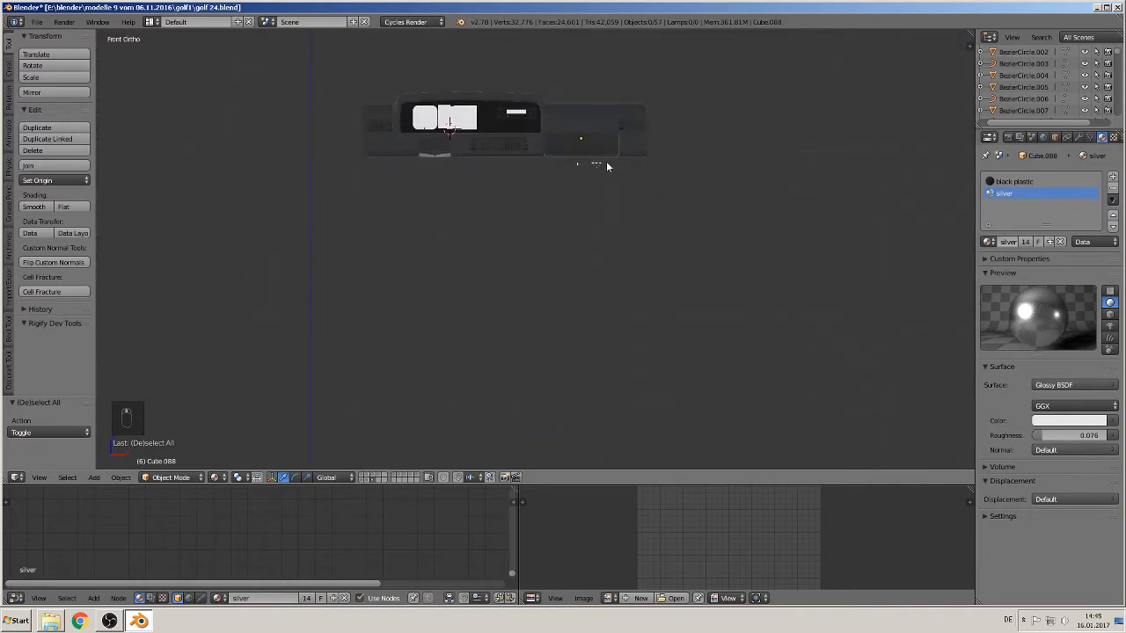
pyautogui.rightClick(619, 169)
pyautogui.press('KP_Decimal')
pyautogui.scroll(-12, 595, 228)
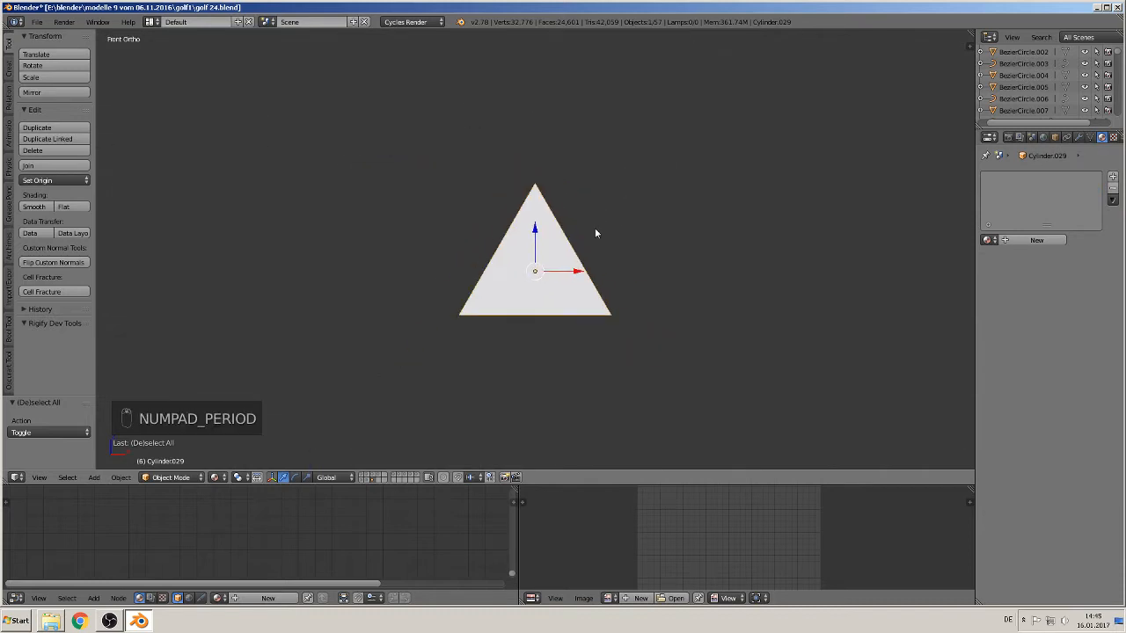
pyautogui.keyDown('shift'); pyautogui.moveTo(427, 197); pyautogui.dragTo(703, 296, button='middle'); pyautogui.keyUp('shift')
pyautogui.rightClick(509, 144)
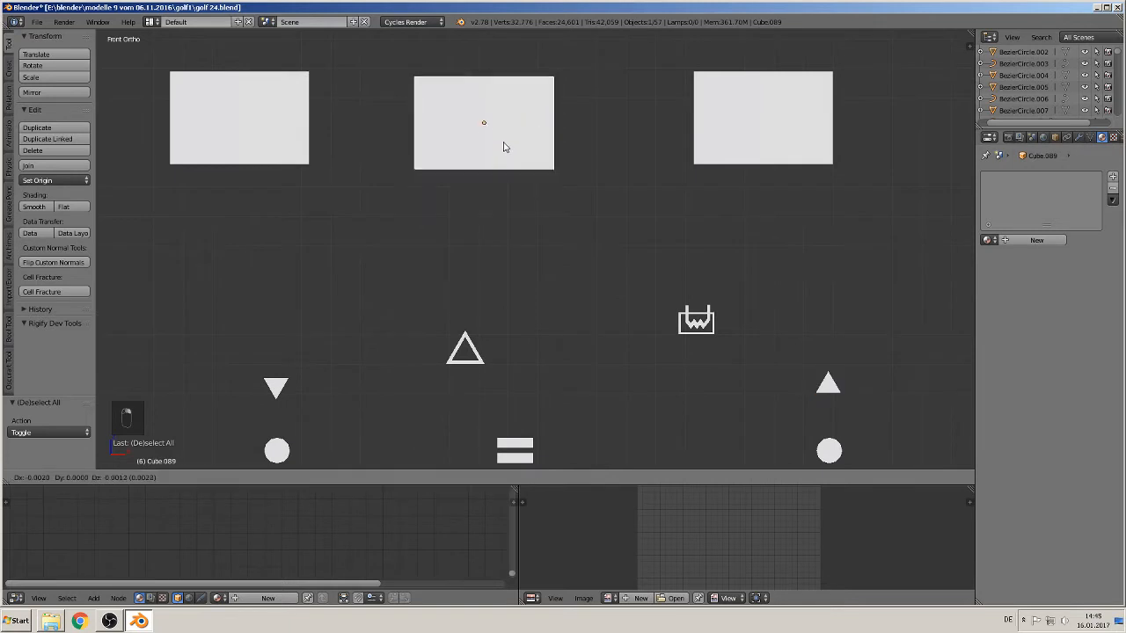
pyautogui.moveTo(519, 154); pyautogui.dragTo(489, 198, button='middle')
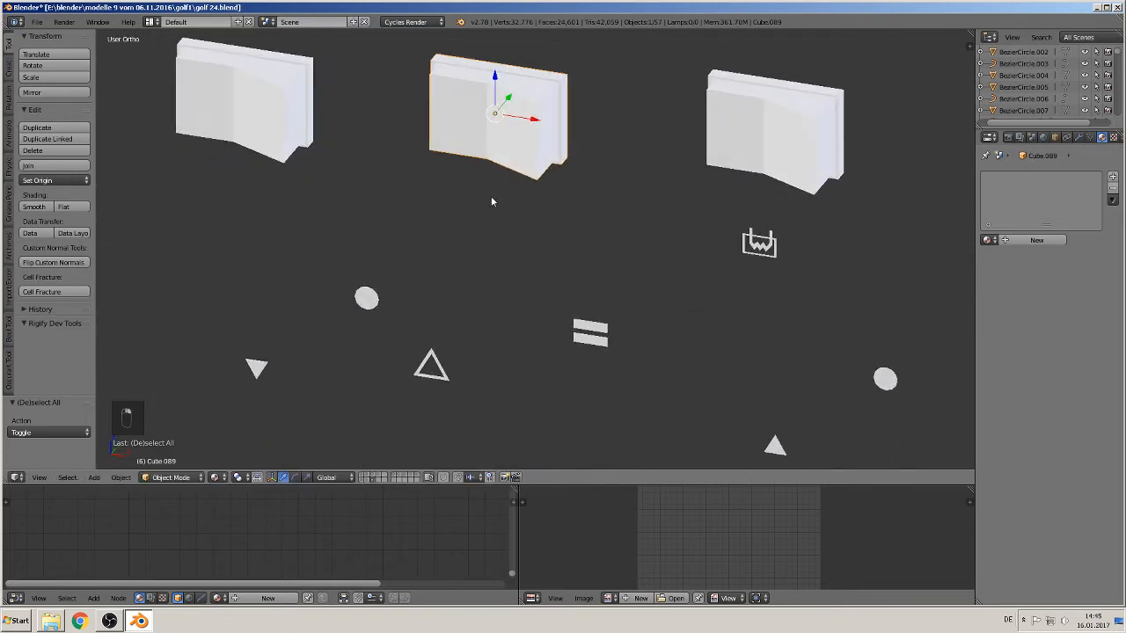
pyautogui.click(990, 240)
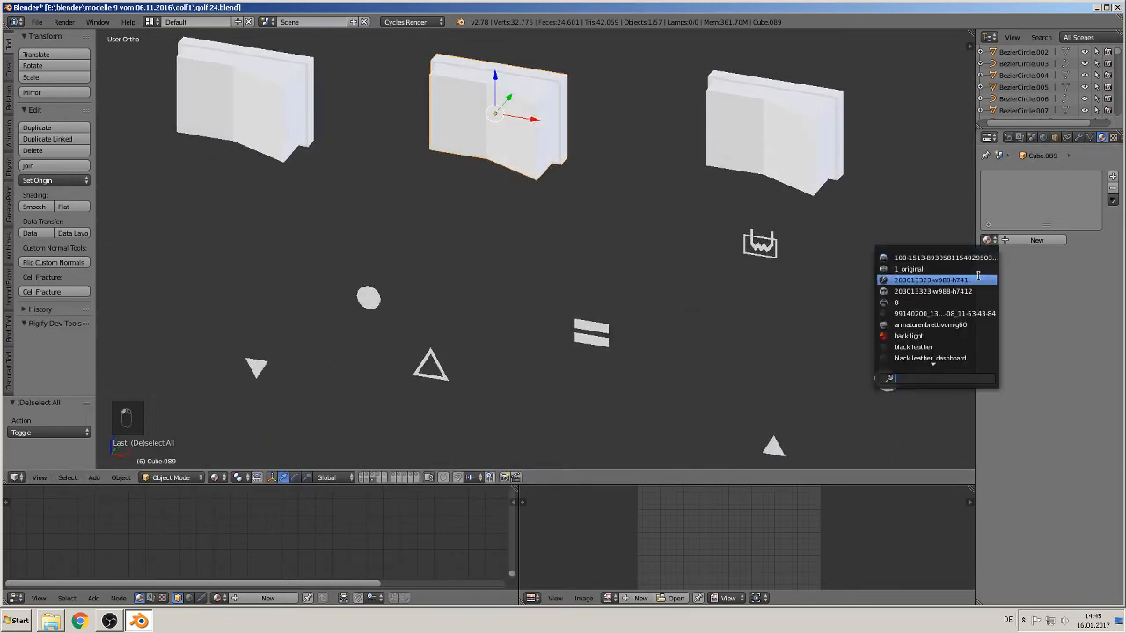
pyautogui.write('ba')
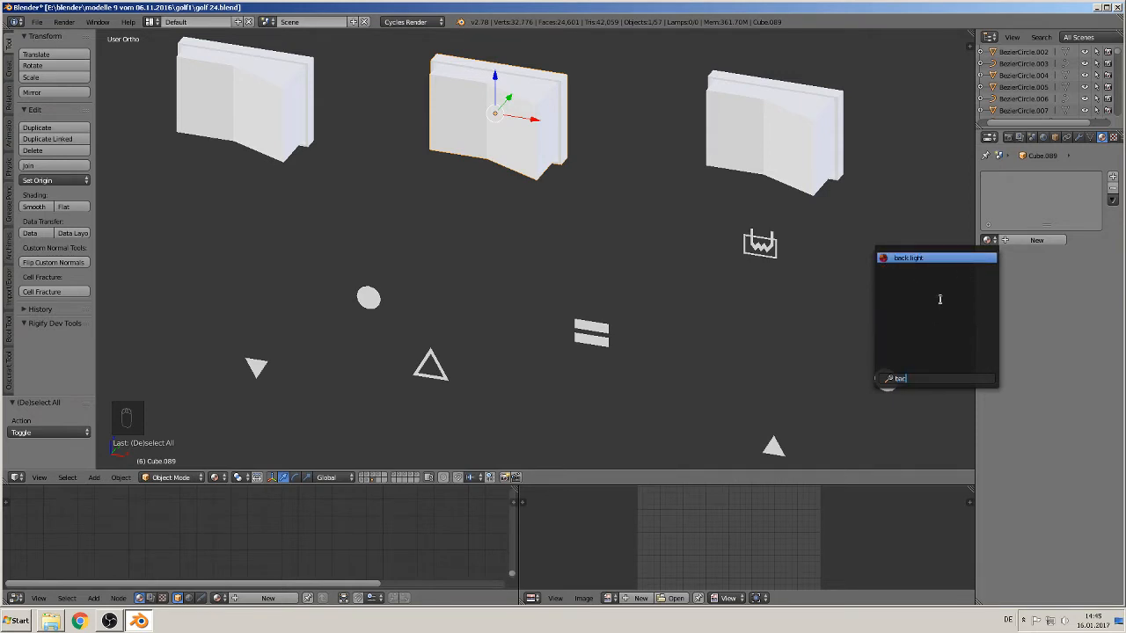
pyautogui.write('c')
pyautogui.press('BackSpace')
pyautogui.press('BackSpace')
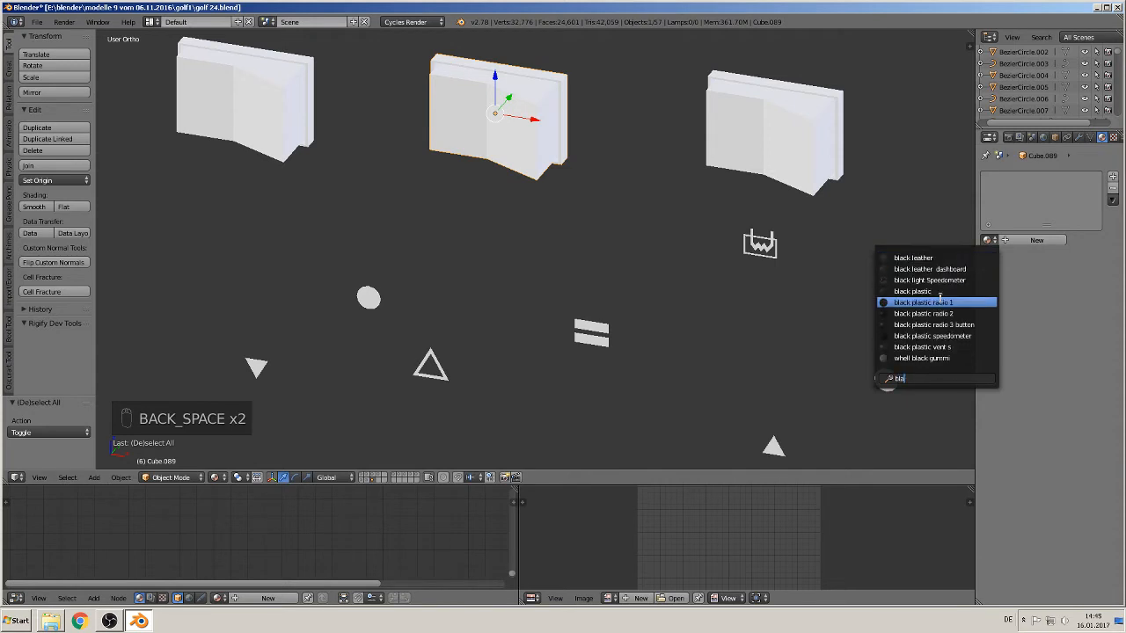
pyautogui.click(923, 290)
# Step: Assign the existing black plastic material to the right switch block
pyautogui.rightClick(802, 160)
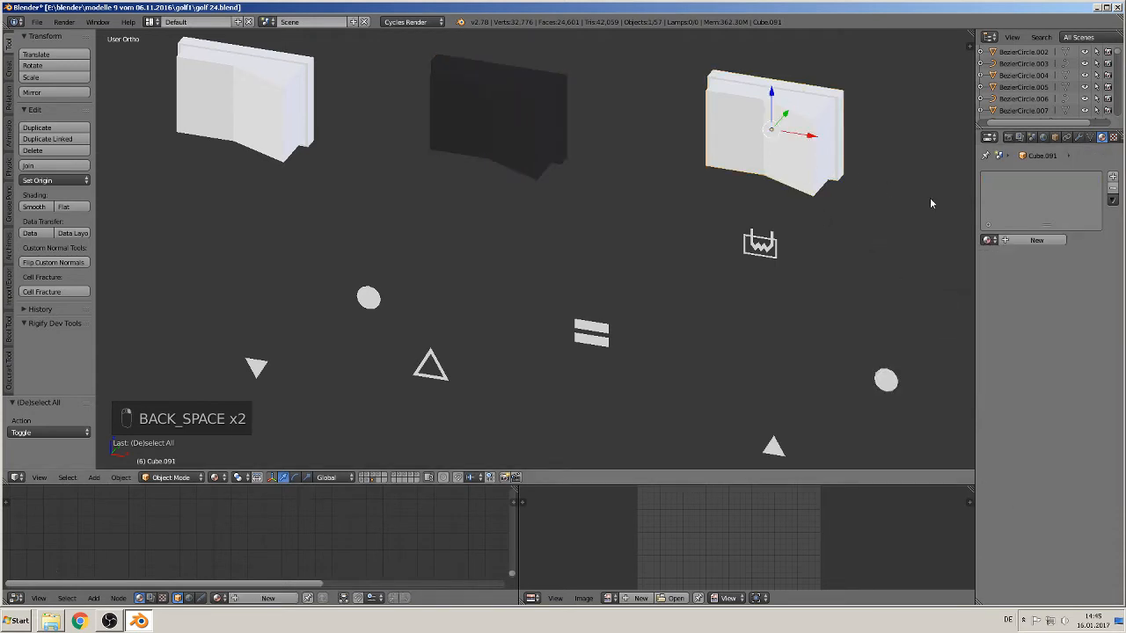
pyautogui.click(988, 239)
pyautogui.write('blo')
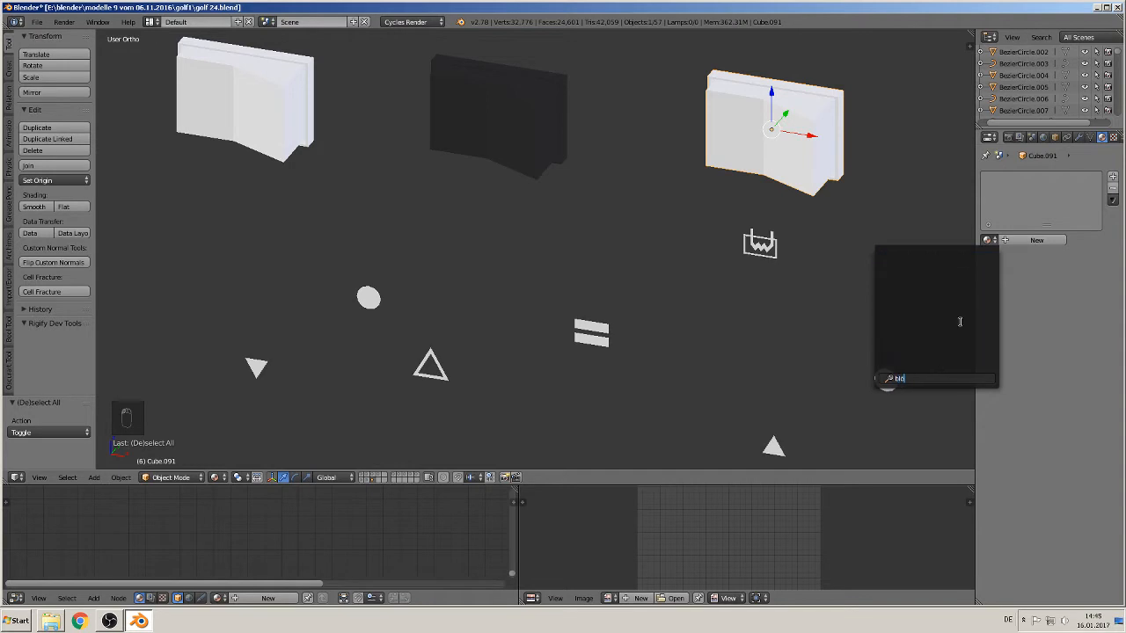
pyautogui.press('BackSpace')
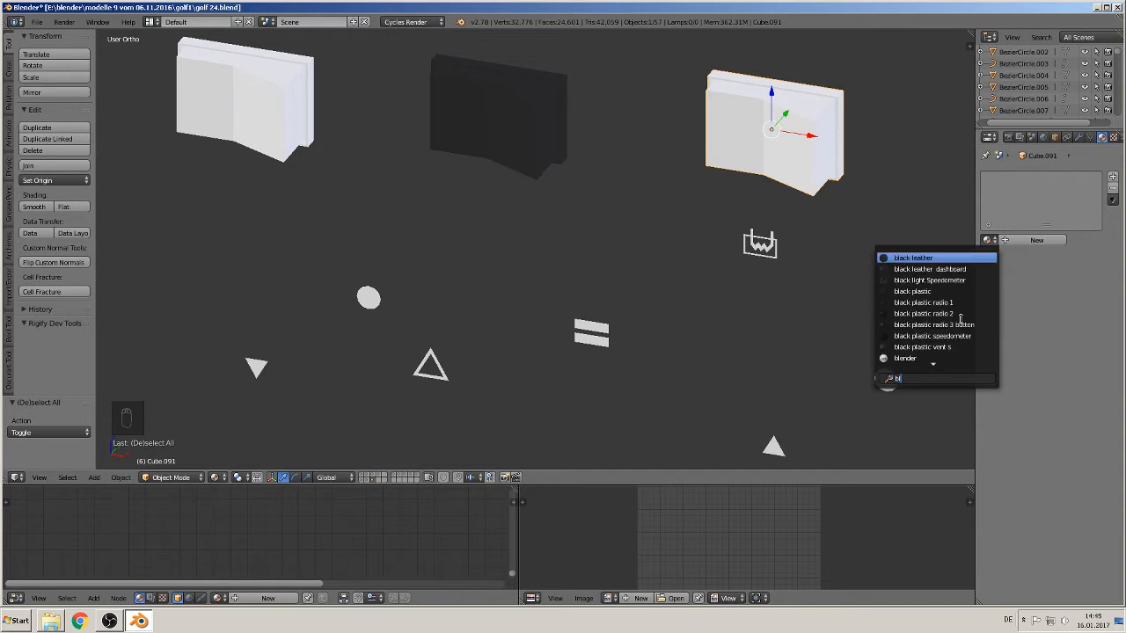
pyautogui.write('a')
pyautogui.click(950, 291)
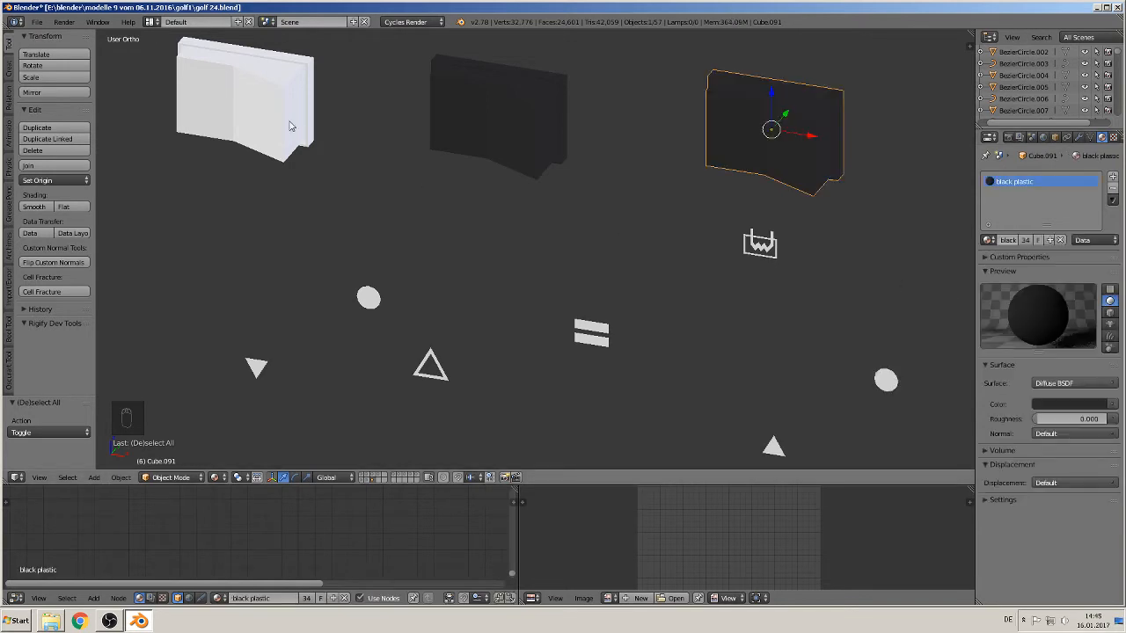
# Step: Give the left switch block the existing black plastic material as well
pyautogui.rightClick(293, 126)
pyautogui.click(987, 239)
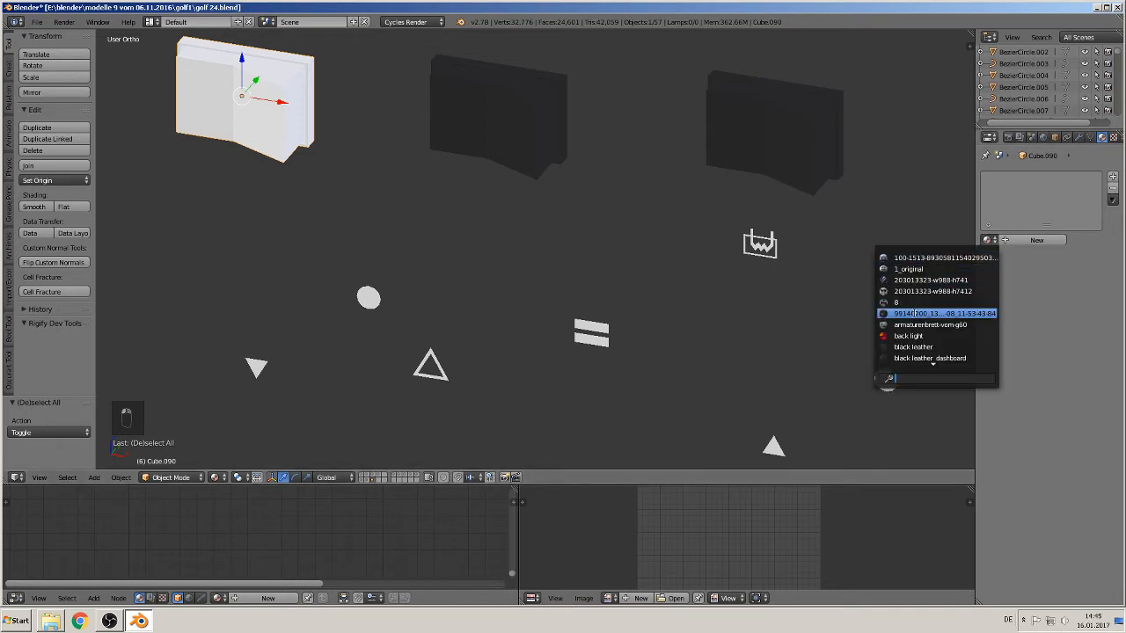
pyautogui.write('bl')
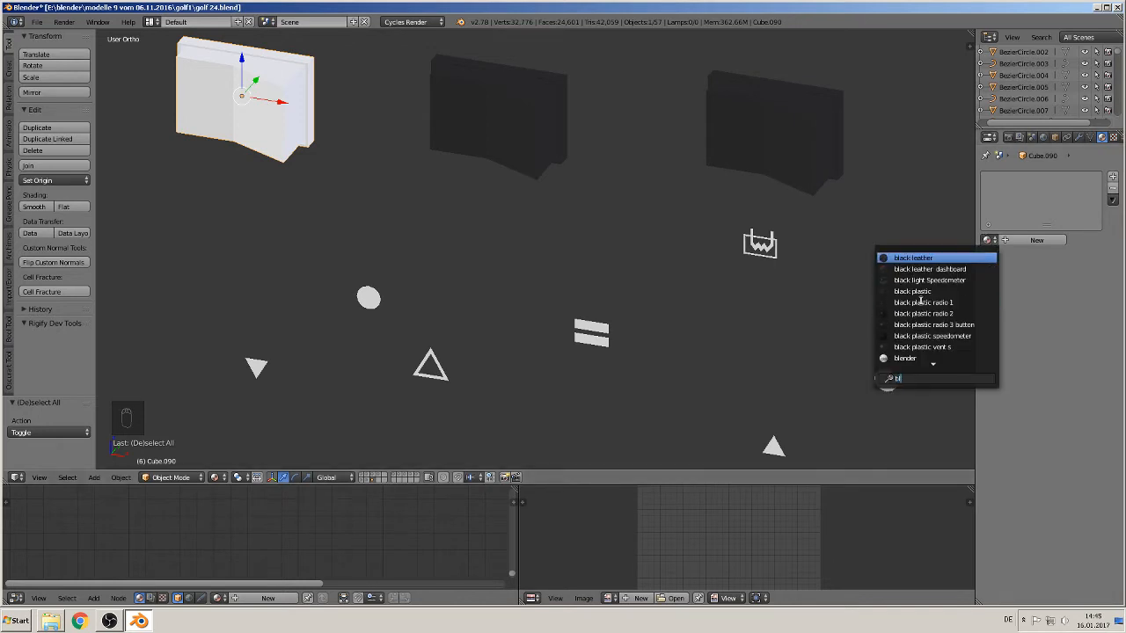
pyautogui.click(931, 291)
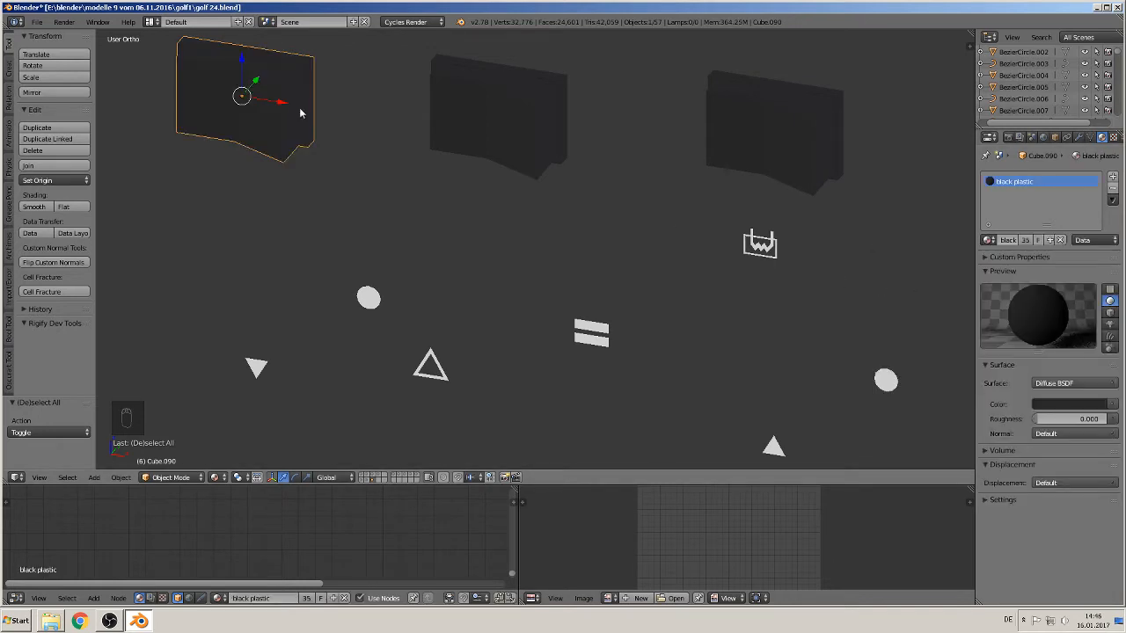
# Step: Mark UV seams around the left switch block's back outline and along the edges running back from its lower front corner
pyautogui.keyDown('shift'); pyautogui.moveTo(299, 107); pyautogui.dragTo(407, 151, button='middle'); pyautogui.keyUp('shift')
pyautogui.scroll(2, 407, 154)
pyautogui.scroll(-2, 406, 152)
pyautogui.press('Tab')
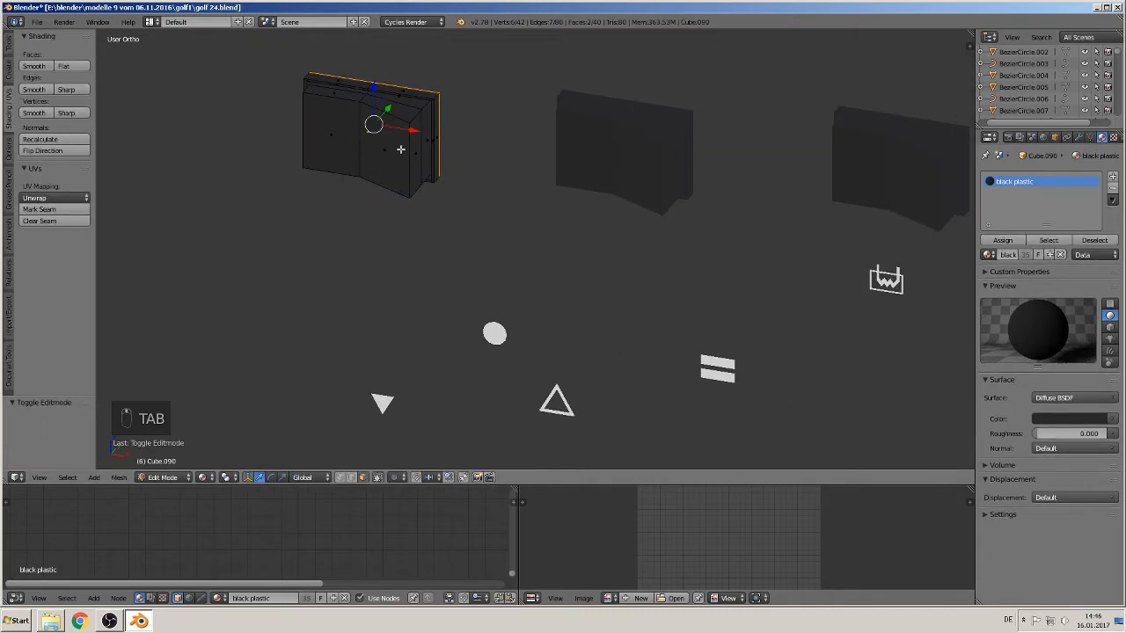
pyautogui.moveTo(418, 105); pyautogui.dragTo(290, 115, button='middle')
pyautogui.scroll(3, 368, 133)
pyautogui.moveTo(369, 133); pyautogui.dragTo(378, 290, button='middle')
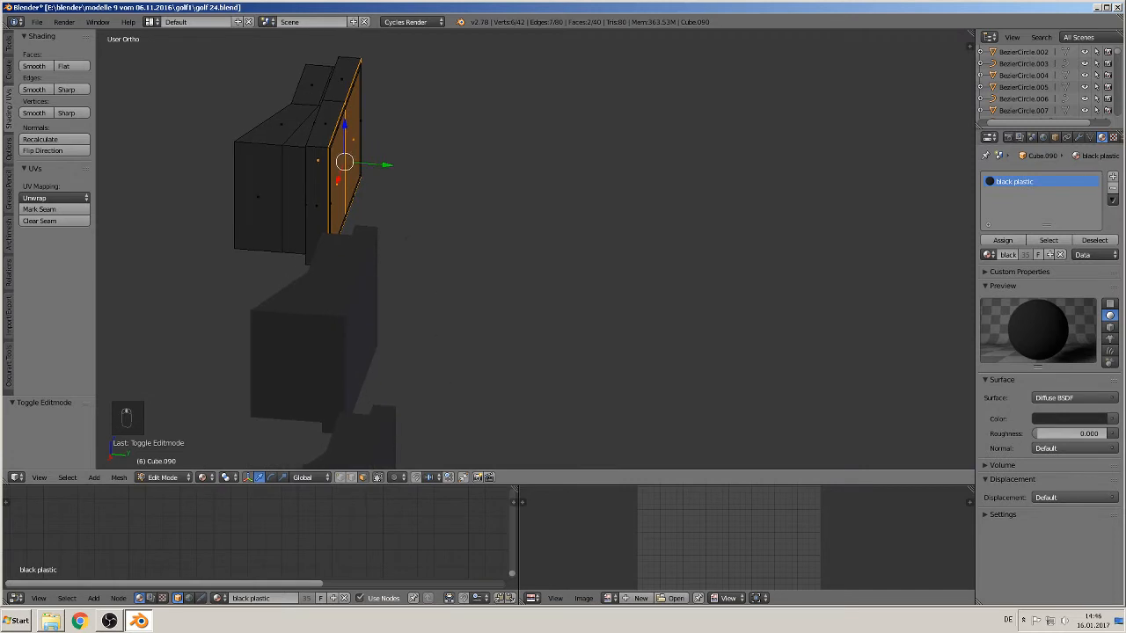
pyautogui.keyDown('alt'); pyautogui.rightClick(328, 136); pyautogui.keyUp('alt')
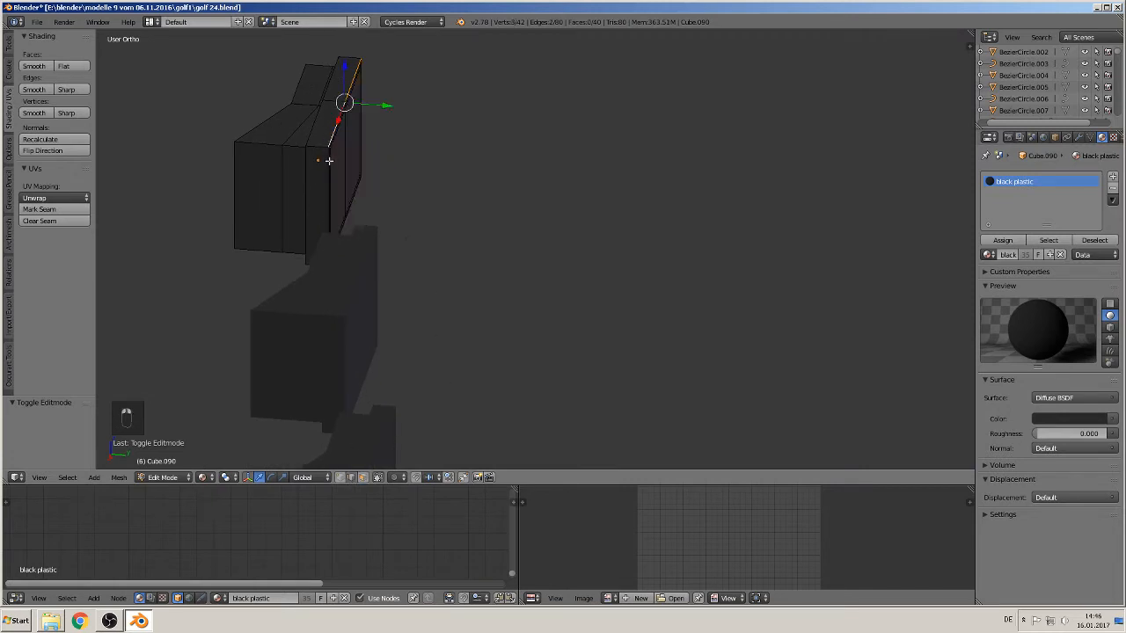
pyautogui.keyDown('shift'); pyautogui.rightClick(326, 159); pyautogui.keyUp('shift')
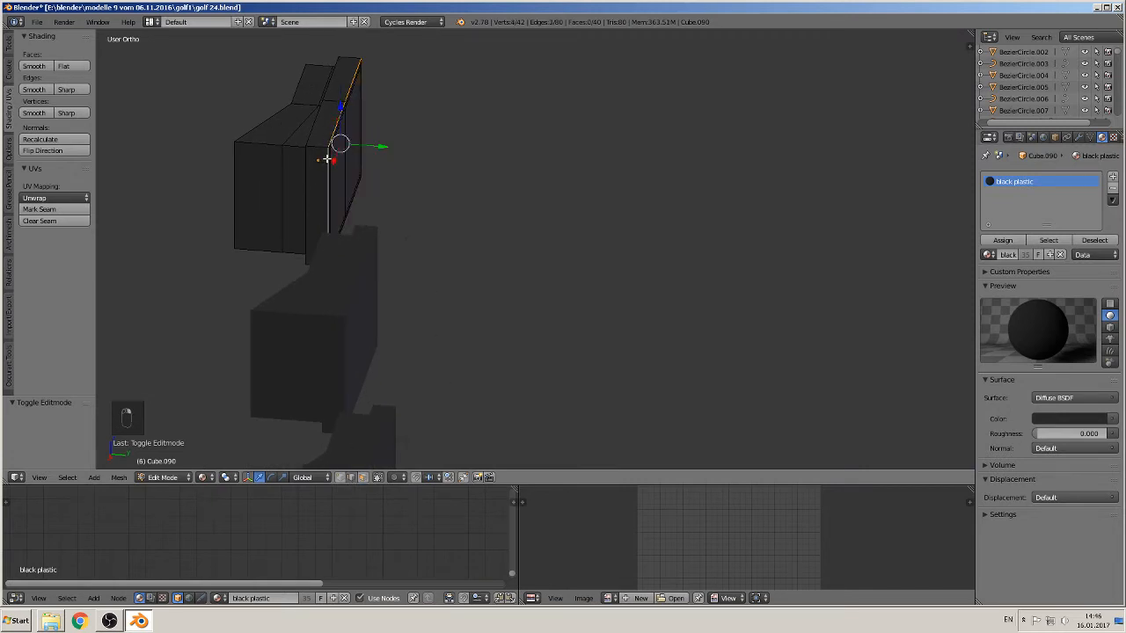
pyautogui.moveTo(326, 161); pyautogui.dragTo(297, 223, button='middle')
pyautogui.keyDown('shift'); pyautogui.rightClick(290, 243); pyautogui.keyUp('shift')
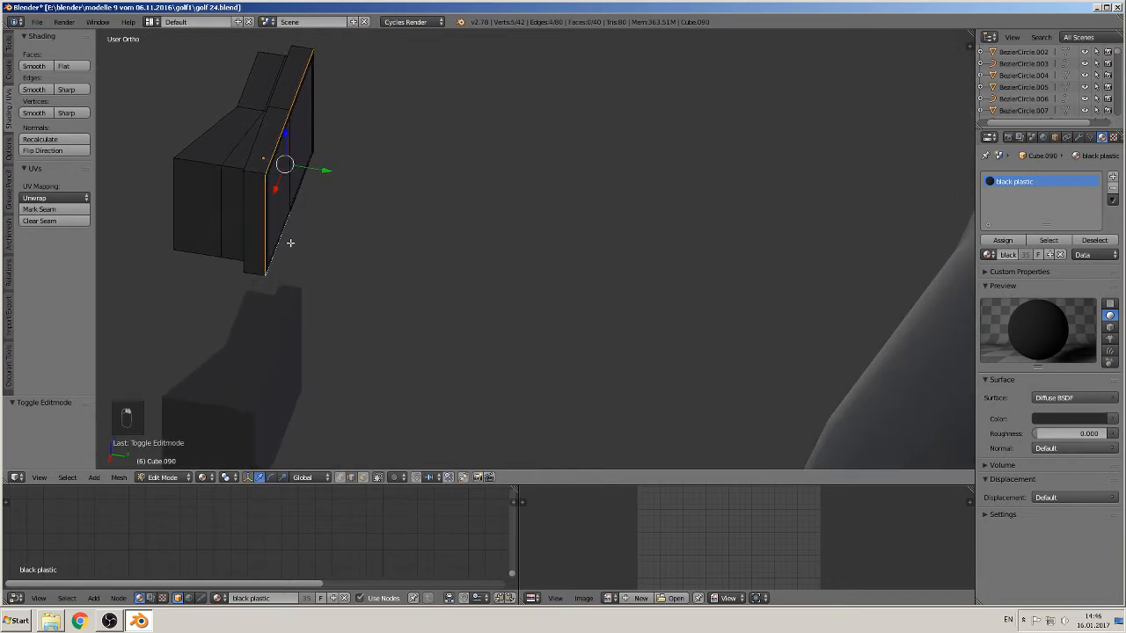
pyautogui.keyDown('shift'); pyautogui.rightClick(324, 178); pyautogui.keyUp('shift')
pyautogui.keyDown('shift'); pyautogui.rightClick(320, 101); pyautogui.keyUp('shift')
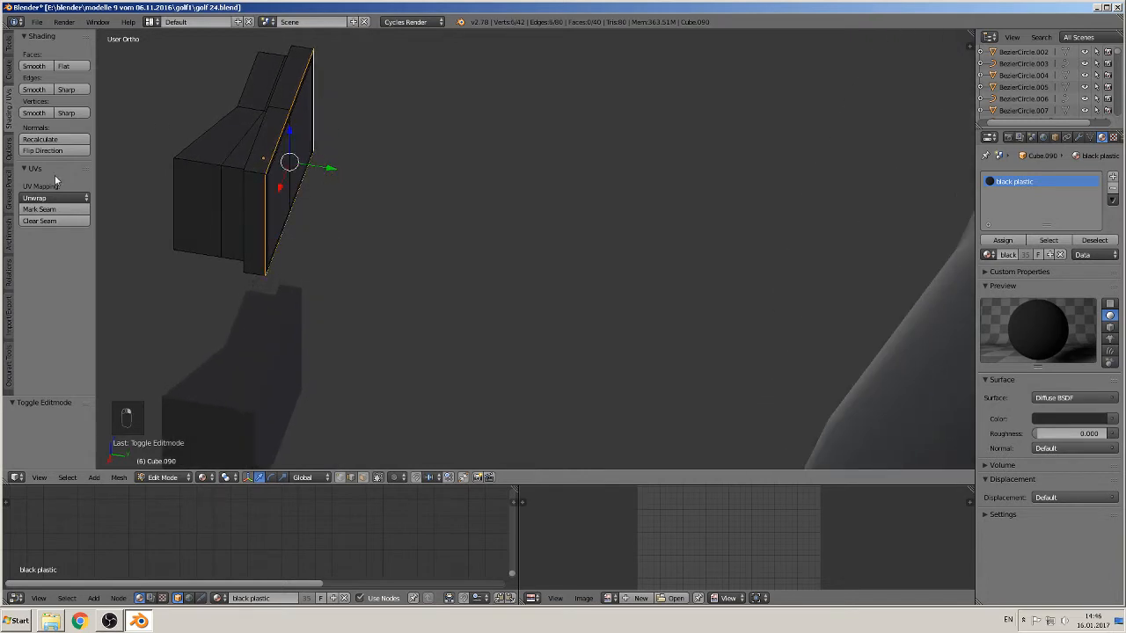
pyautogui.click(44, 211)
pyautogui.moveTo(156, 195); pyautogui.dragTo(339, 190, button='middle')
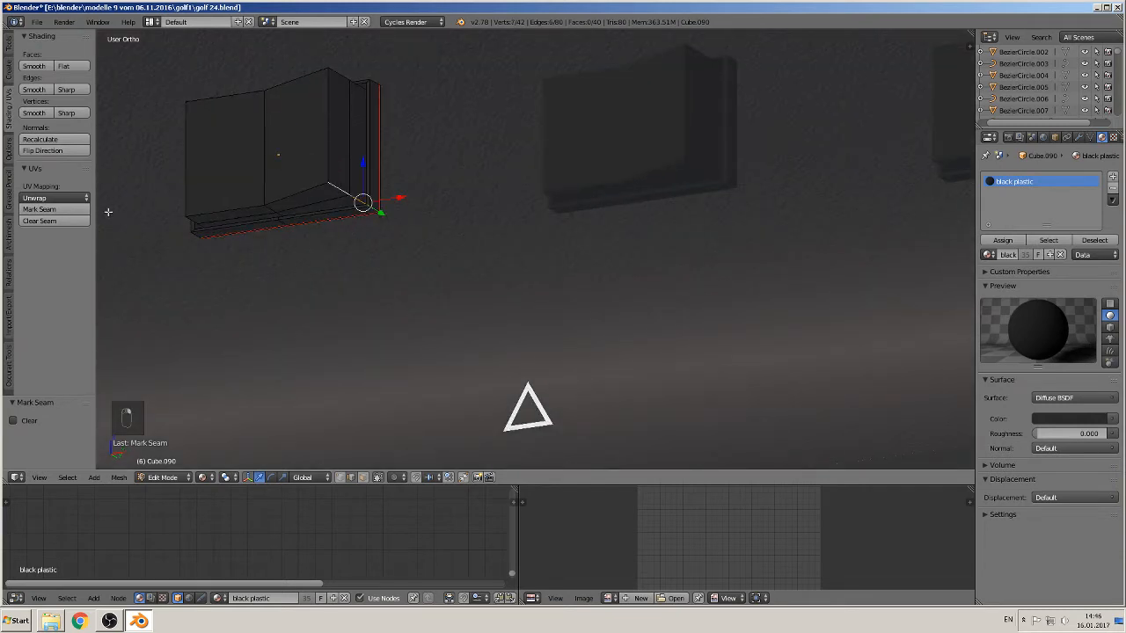
# Step: Mark UV seams on the middle switch block along the edges running back from its lower front corner
pyautogui.keyDown('shift'); pyautogui.moveTo(516, 239); pyautogui.dragTo(449, 240, button='middle'); pyautogui.keyUp('shift')
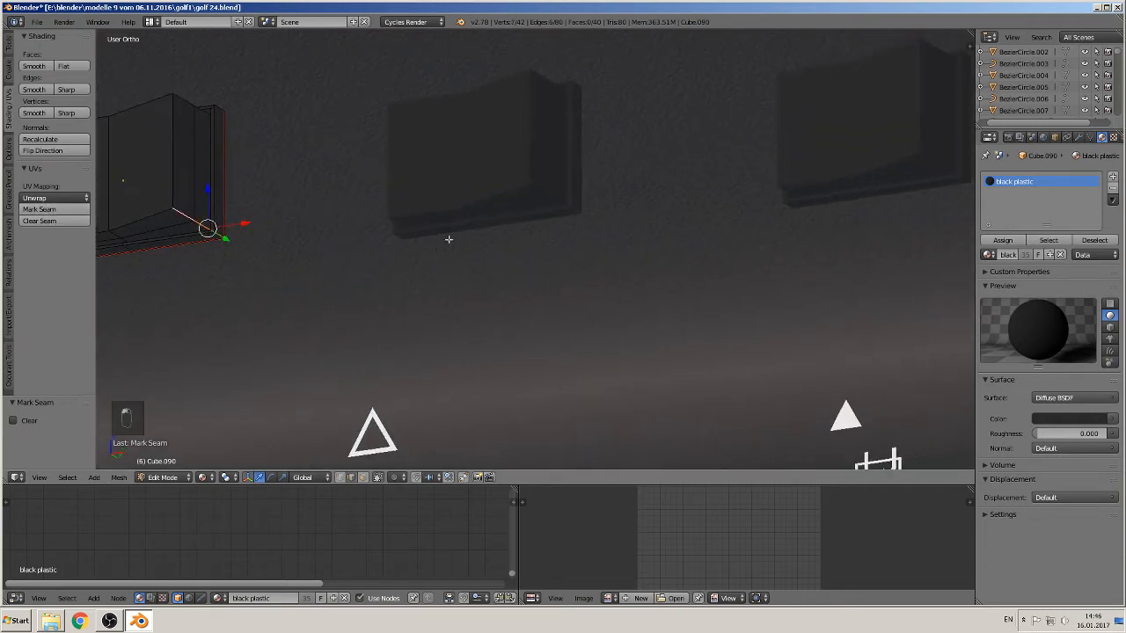
pyautogui.press('Tab')
pyautogui.rightClick(495, 179)
pyautogui.press('Tab')
pyautogui.rightClick(556, 200)
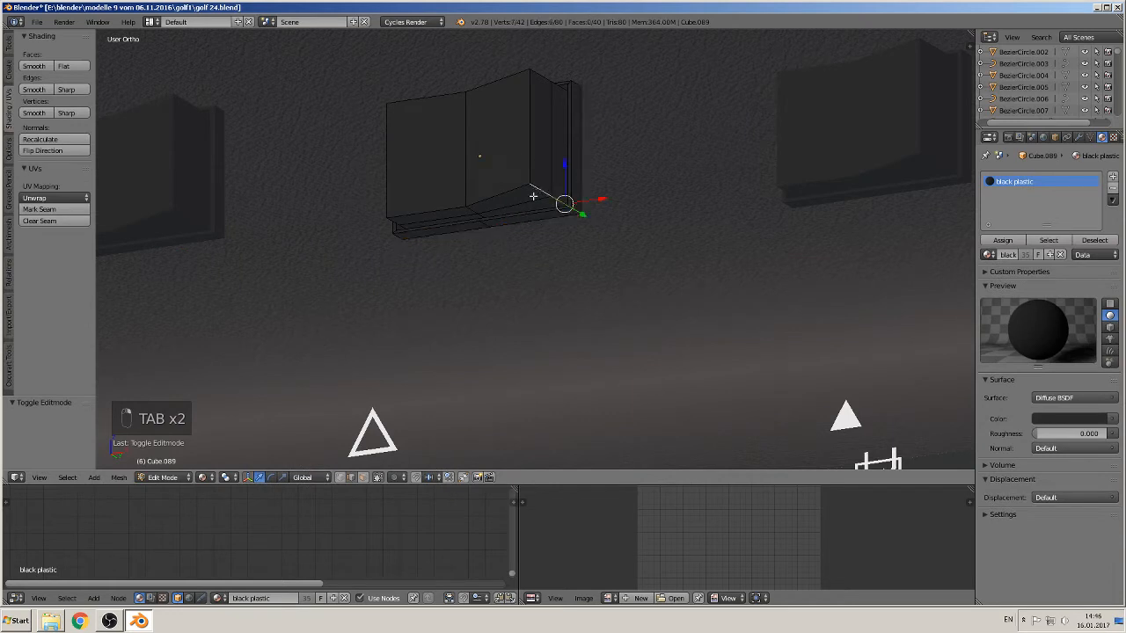
pyautogui.click(55, 209)
# Step: Mark UV seams around the back outline of the middle switch block
pyautogui.rightClick(494, 233)
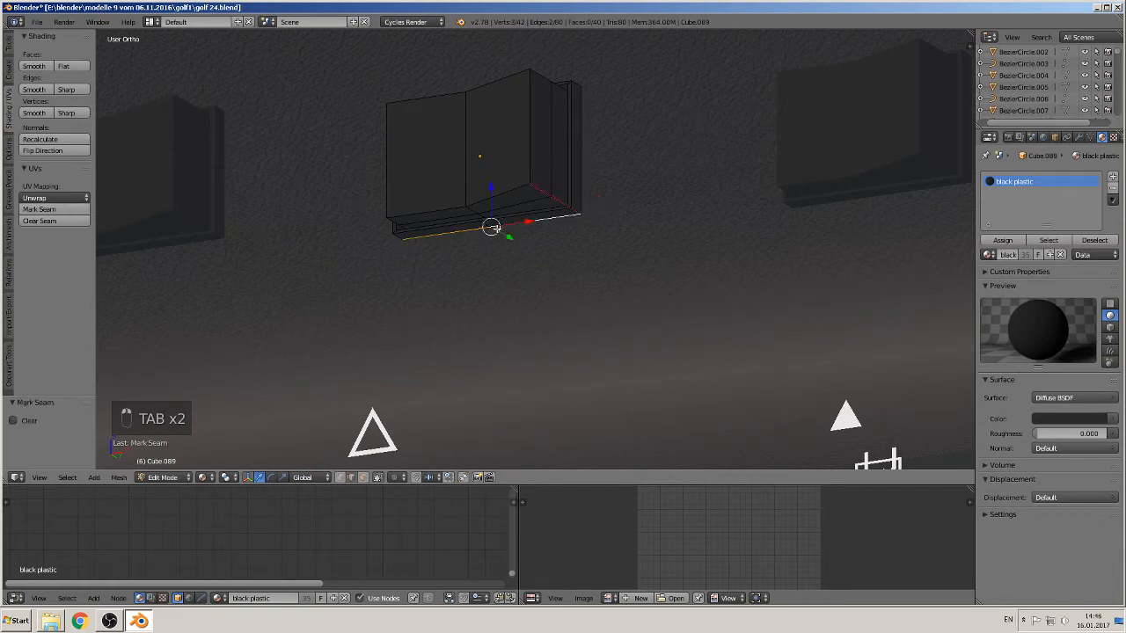
pyautogui.keyDown('shift'); pyautogui.rightClick(588, 143); pyautogui.keyUp('shift')
pyautogui.keyDown('shift'); pyautogui.moveTo(588, 144); pyautogui.dragTo(561, 209, button='middle'); pyautogui.keyUp('shift')
pyautogui.keyDown('shift'); pyautogui.rightClick(561, 210); pyautogui.keyUp('shift')
pyautogui.keyDown('shift'); pyautogui.rightClick(460, 219); pyautogui.keyUp('shift')
pyautogui.moveTo(460, 219); pyautogui.dragTo(454, 265, button='middle')
pyautogui.keyDown('shift'); pyautogui.rightClick(454, 266); pyautogui.keyUp('shift')
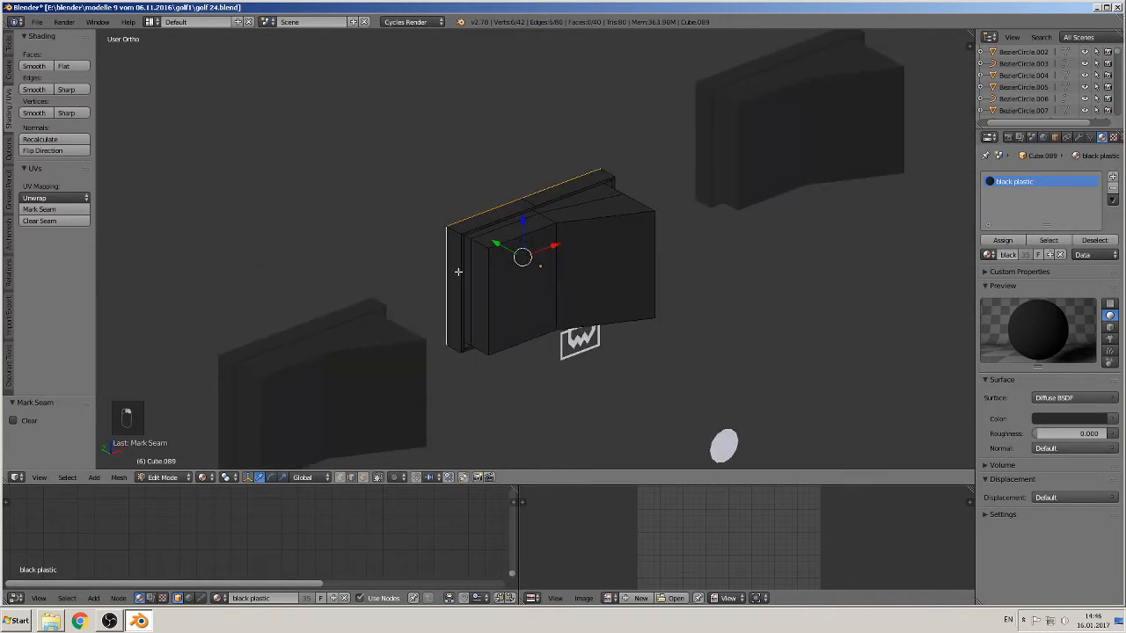
pyautogui.click(45, 209)
# Step: Mark UV seams on the right switch block along the edges running back from its lower front corner
pyautogui.moveTo(501, 235); pyautogui.dragTo(427, 208, button='middle')
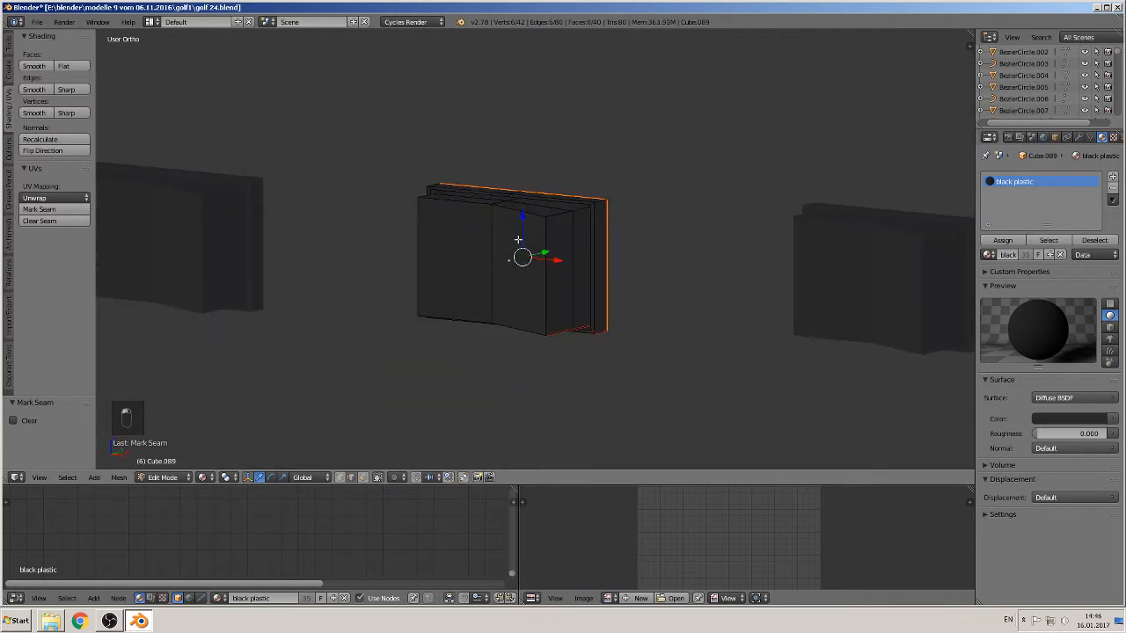
pyautogui.keyDown('shift'); pyautogui.moveTo(537, 248); pyautogui.dragTo(293, 210, button='middle'); pyautogui.keyUp('shift')
pyautogui.press('Tab')
pyautogui.rightClick(650, 221)
pyautogui.press('Tab')
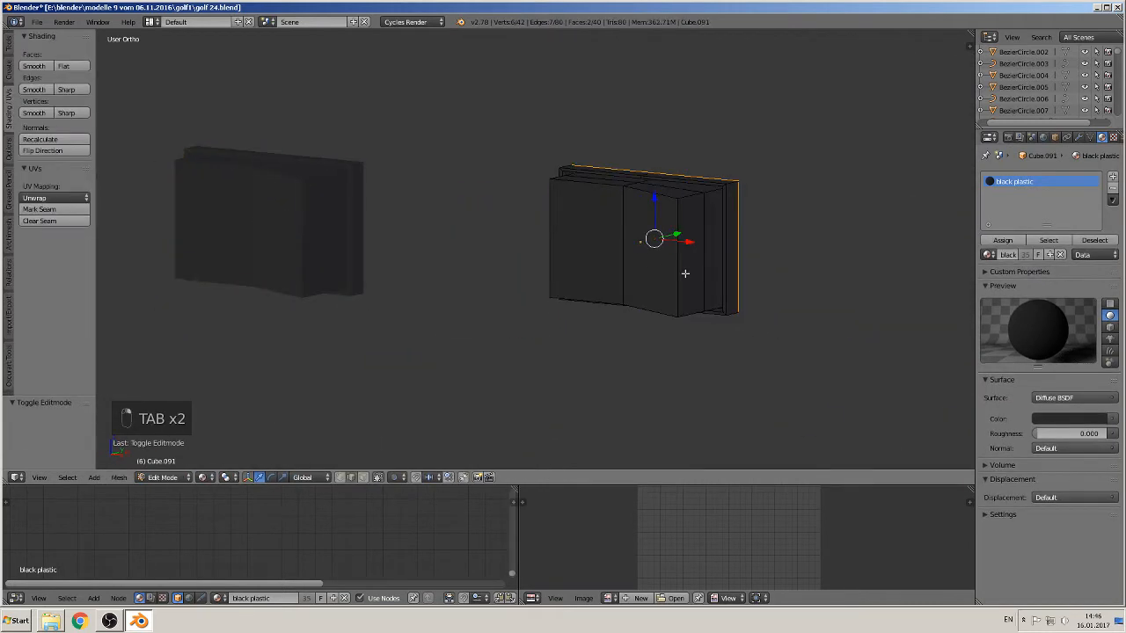
pyautogui.rightClick(691, 311)
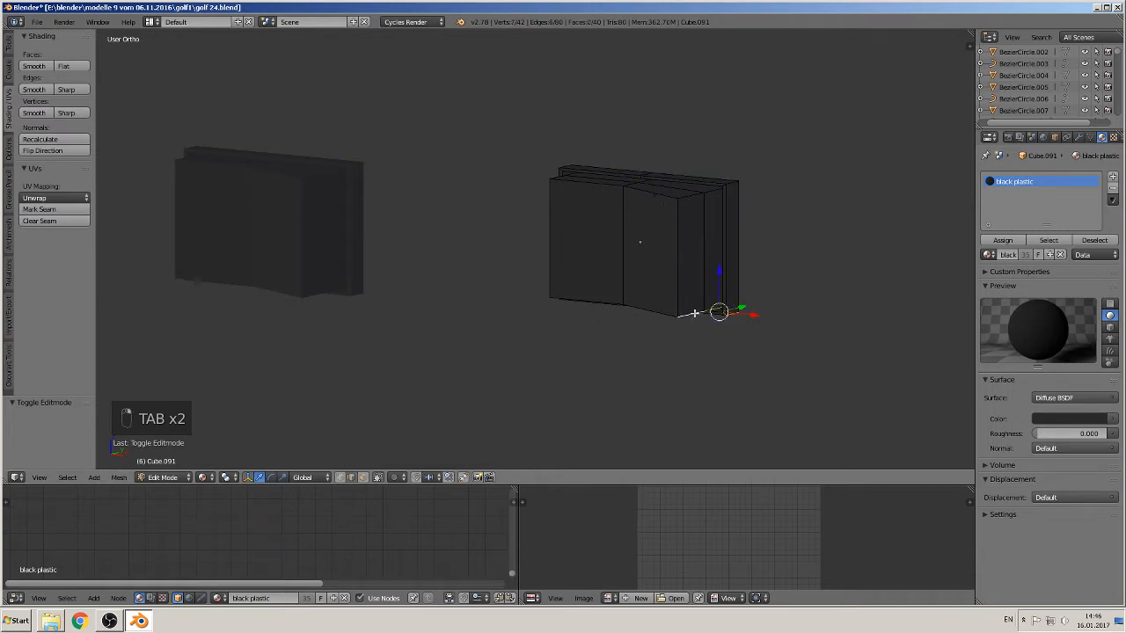
pyautogui.click(40, 210)
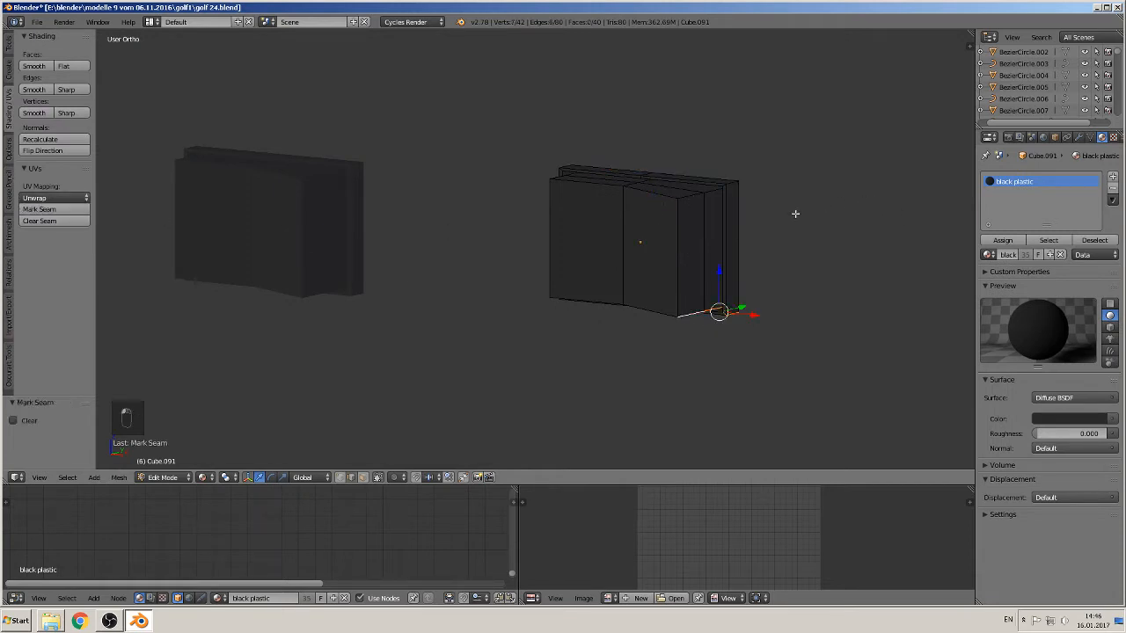
# Step: Mark UV seams around the right switch block's back outline and leave mesh editing
pyautogui.keyDown('shift'); pyautogui.rightClick(750, 222); pyautogui.keyUp('shift')
pyautogui.keyDown('shift'); pyautogui.rightClick(665, 167); pyautogui.keyUp('shift')
pyautogui.moveTo(666, 167); pyautogui.dragTo(751, 126, button='middle')
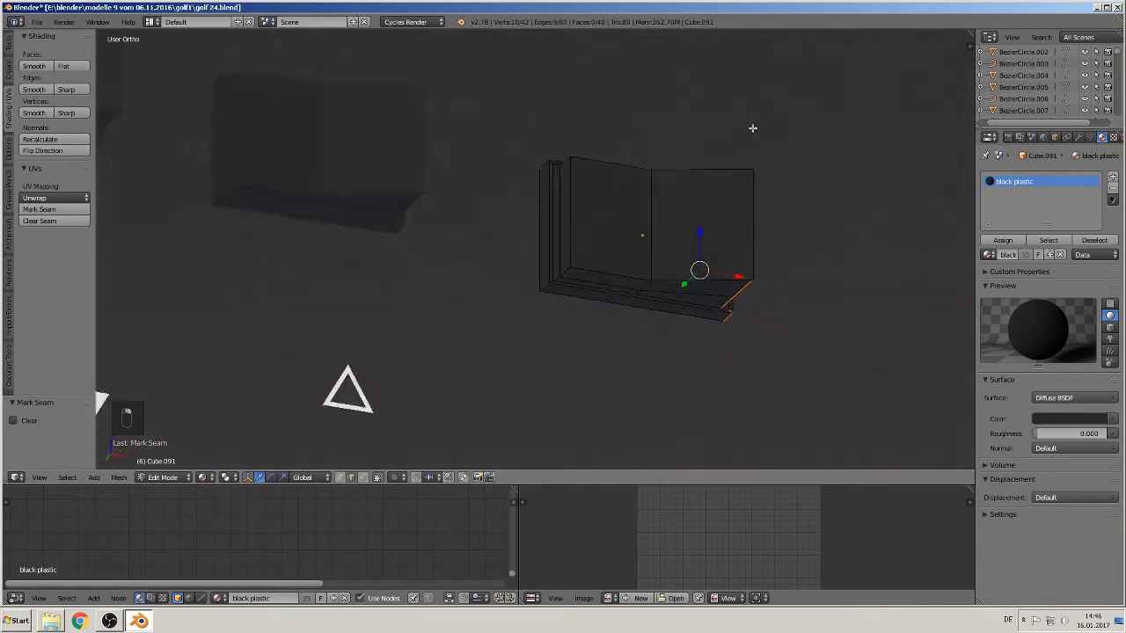
pyautogui.keyDown('shift'); pyautogui.rightClick(538, 253); pyautogui.keyUp('shift')
pyautogui.keyDown('shift'); pyautogui.rightClick(604, 300); pyautogui.keyUp('shift')
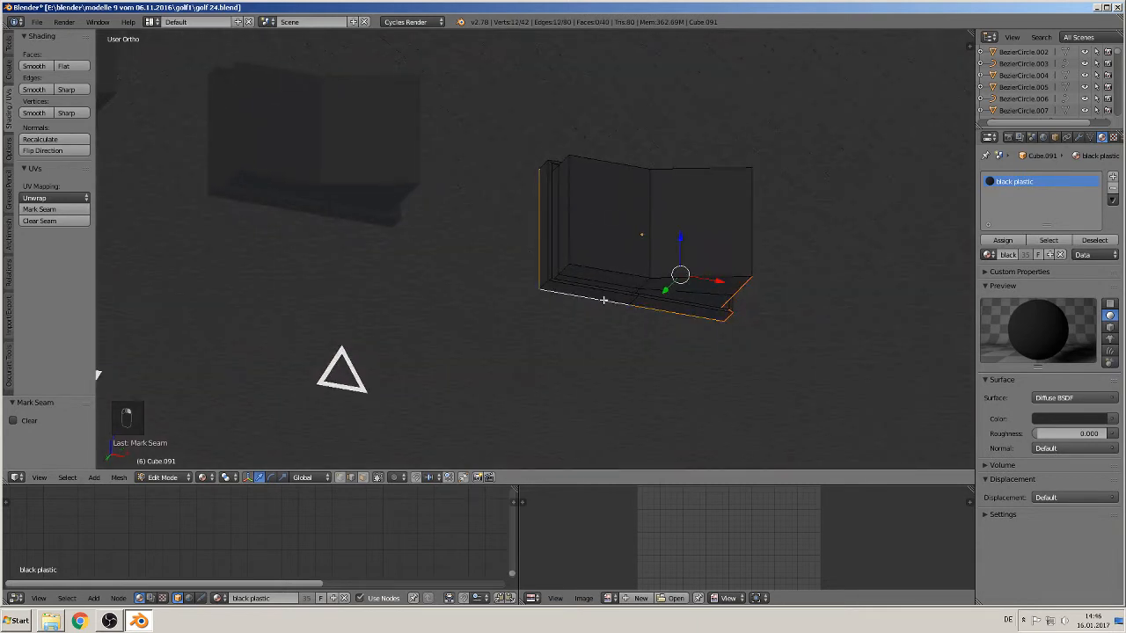
pyautogui.moveTo(219, 221); pyautogui.dragTo(430, 231, button='middle')
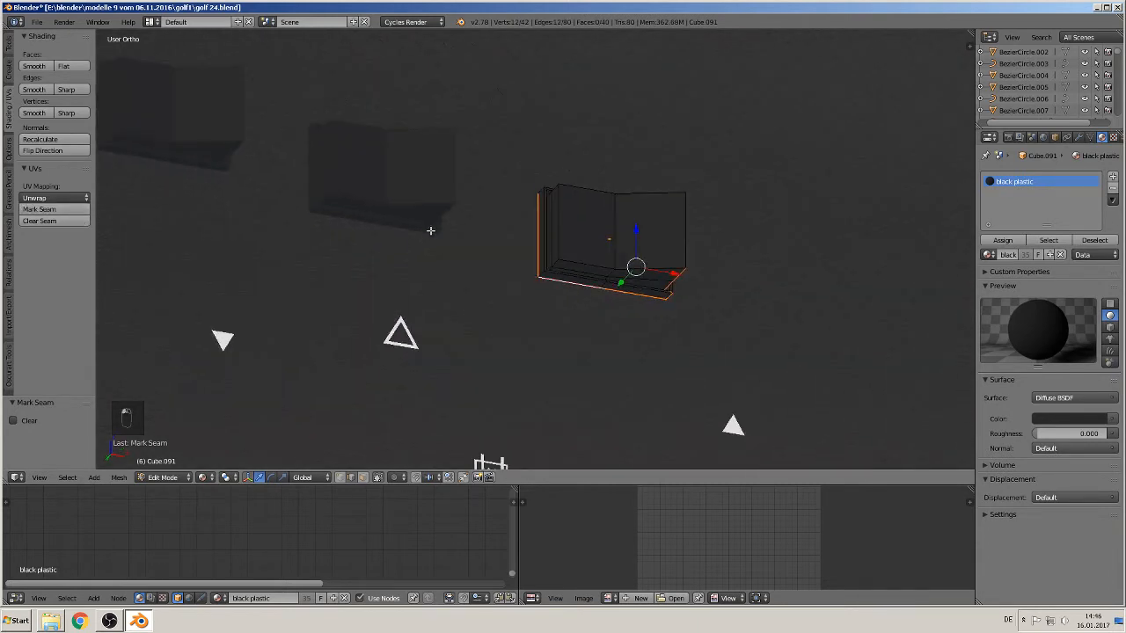
pyautogui.press('Tab')
# Step: Enlarge the node editor so the black plastic material's nodes are fully in view, with the switch blocks seen from the front
pyautogui.press('KP_1')
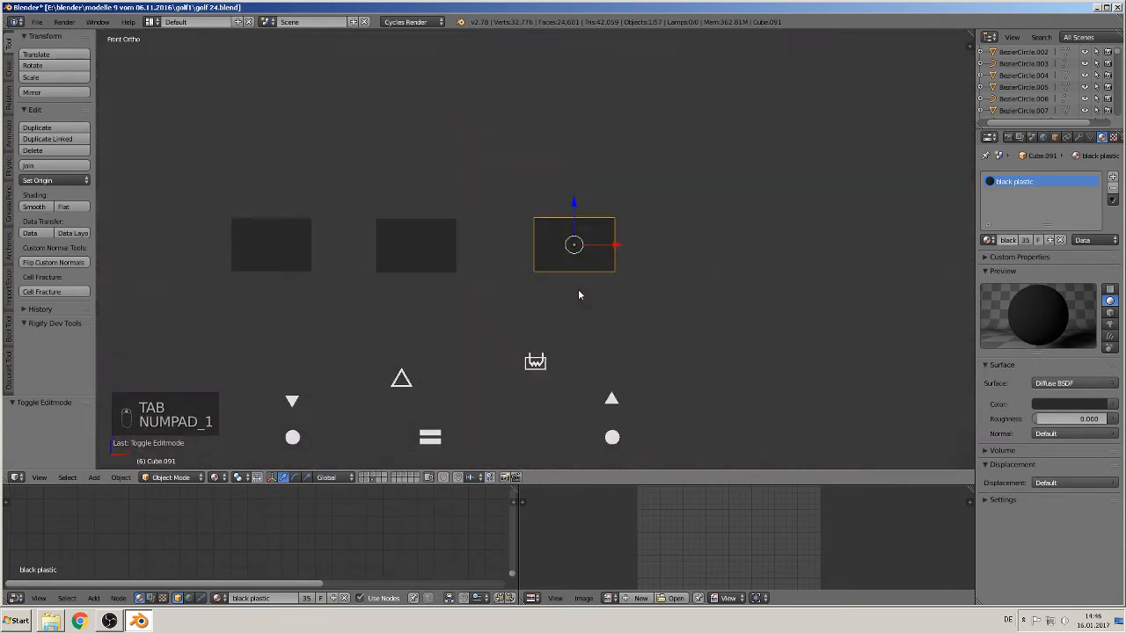
pyautogui.scroll(8, 589, 294)
pyautogui.scroll(-3, 600, 292)
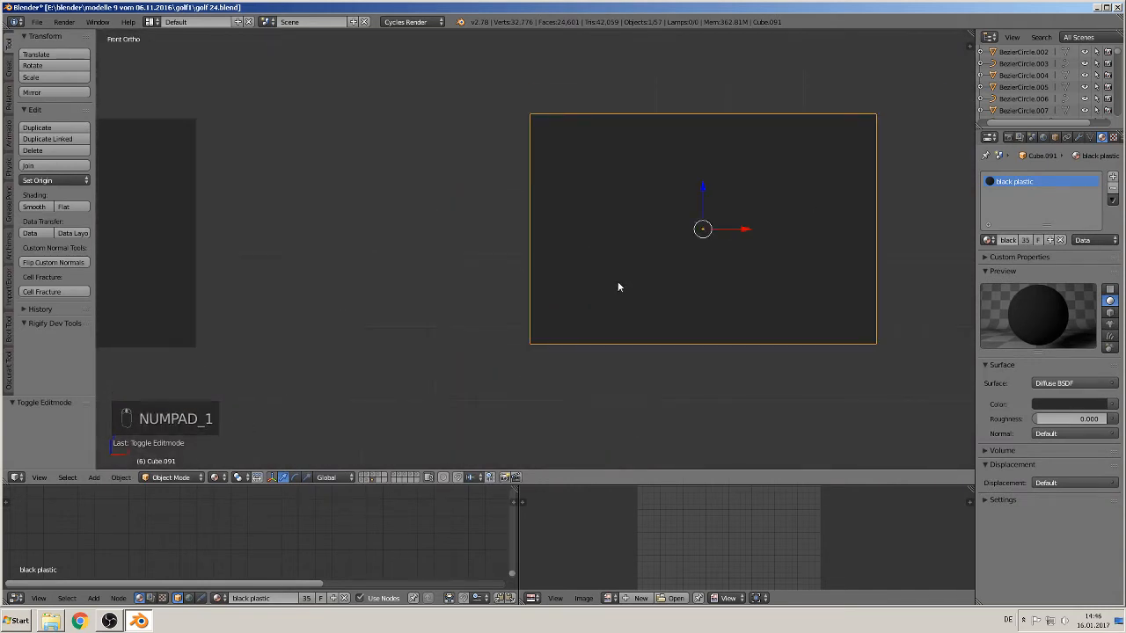
pyautogui.moveTo(398, 486); pyautogui.dragTo(413, 327)
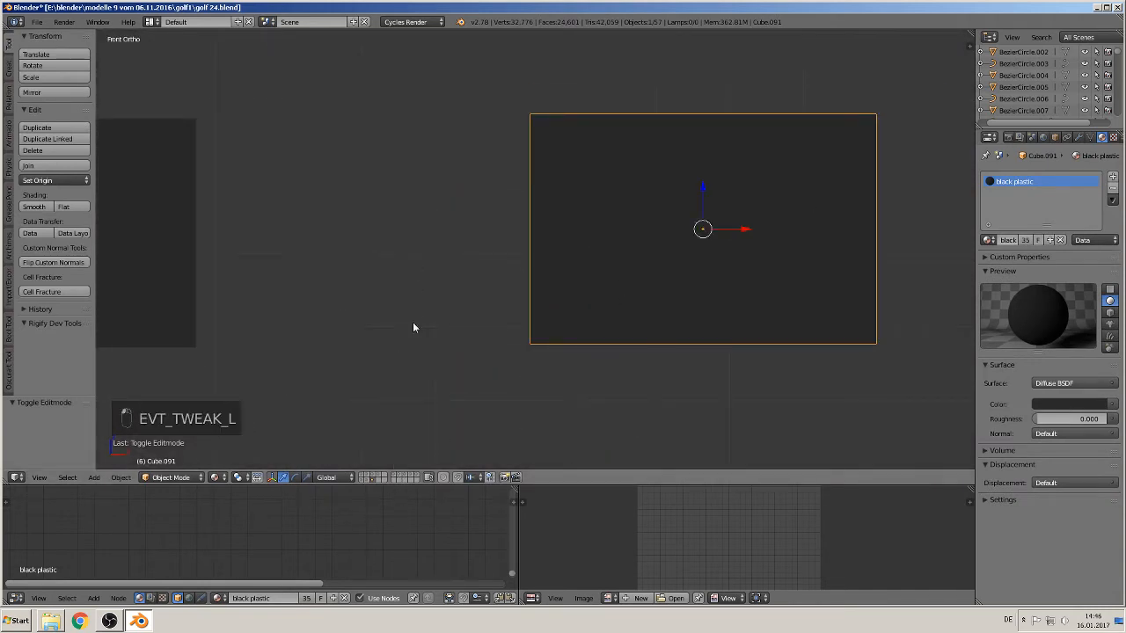
pyautogui.moveTo(388, 484); pyautogui.dragTo(389, 232)
pyautogui.moveTo(351, 330); pyautogui.dragTo(93, 375, button='middle')
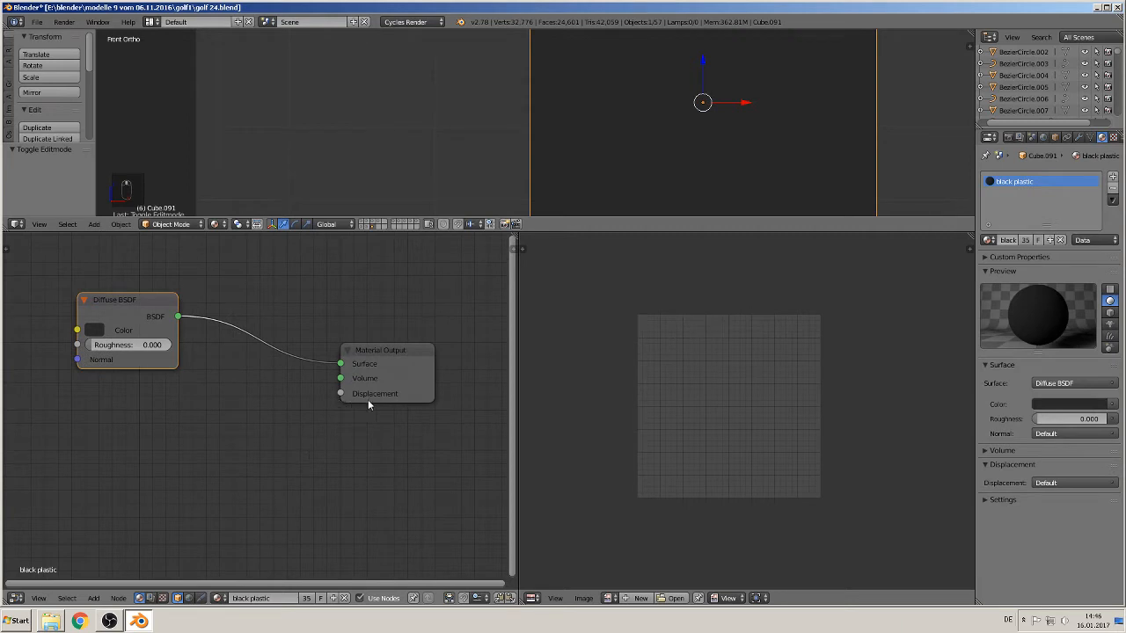
pyautogui.scroll(-3, 110, 513)
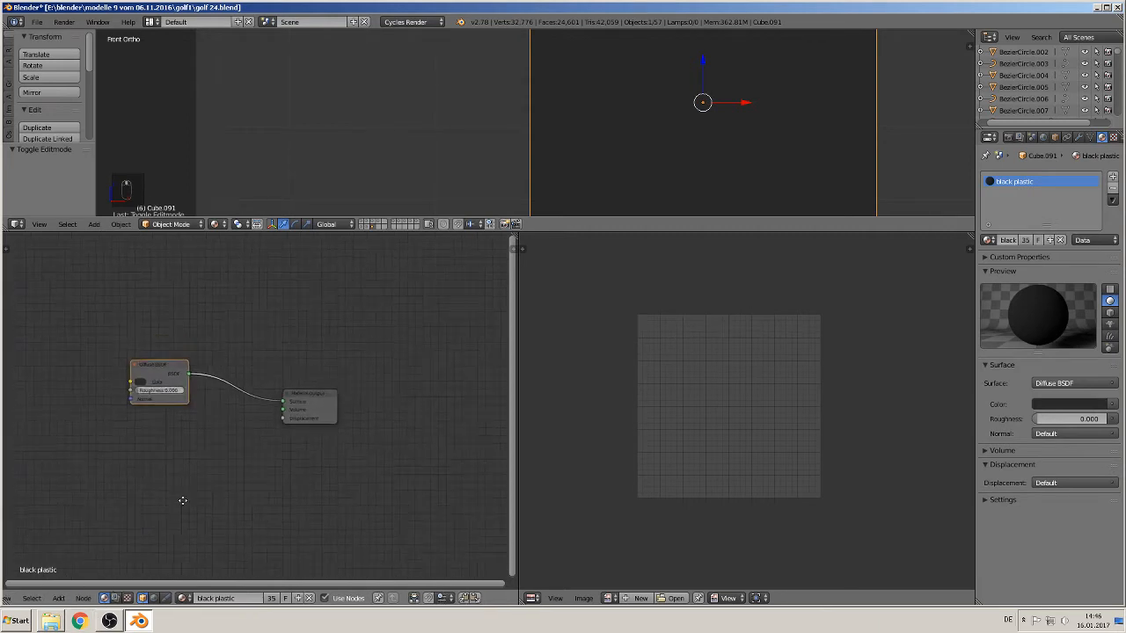
# Step: Add a Noise Texture node to the black plastic material and link its Color output to the Material Output's Displacement
pyautogui.click(58, 598)
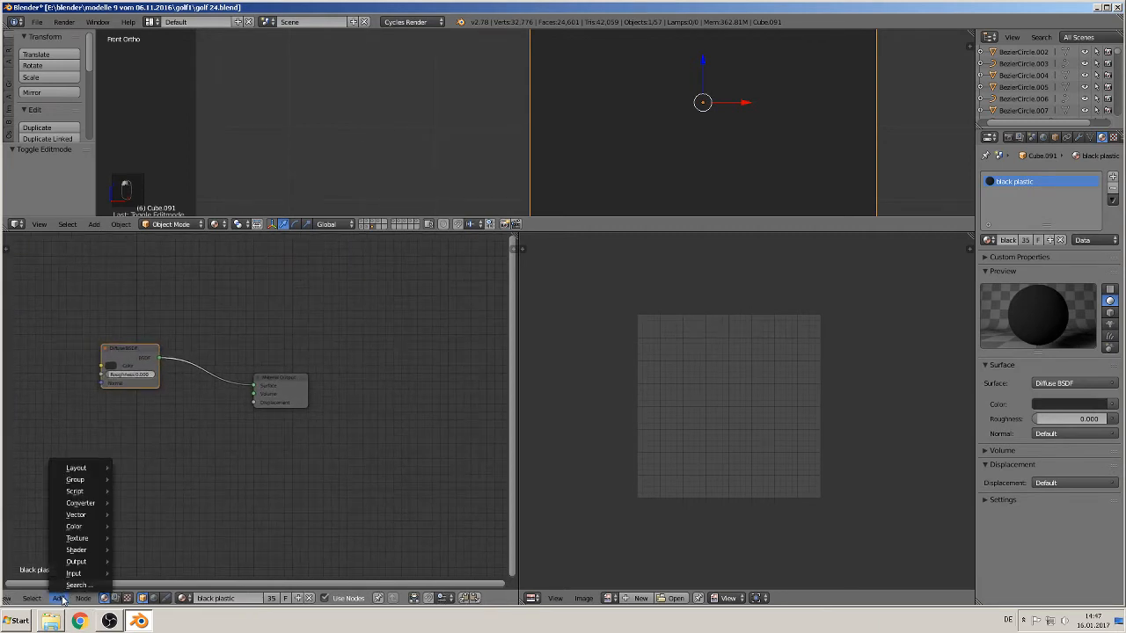
pyautogui.moveTo(94, 546)
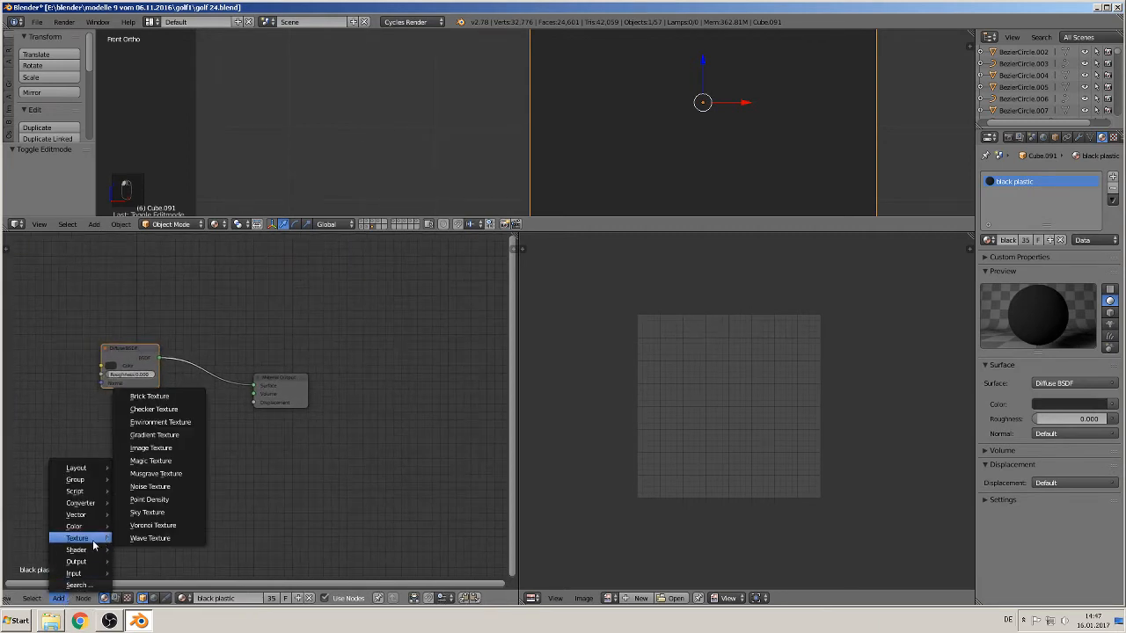
pyautogui.click(150, 487)
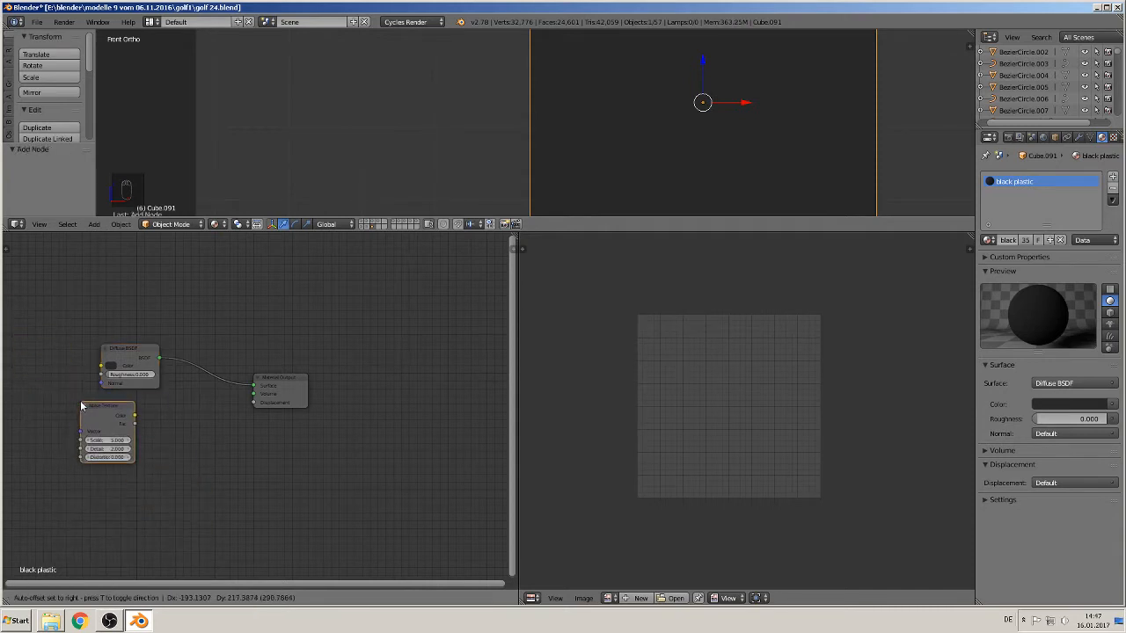
pyautogui.click(154, 419)
pyautogui.moveTo(134, 415); pyautogui.dragTo(265, 411)
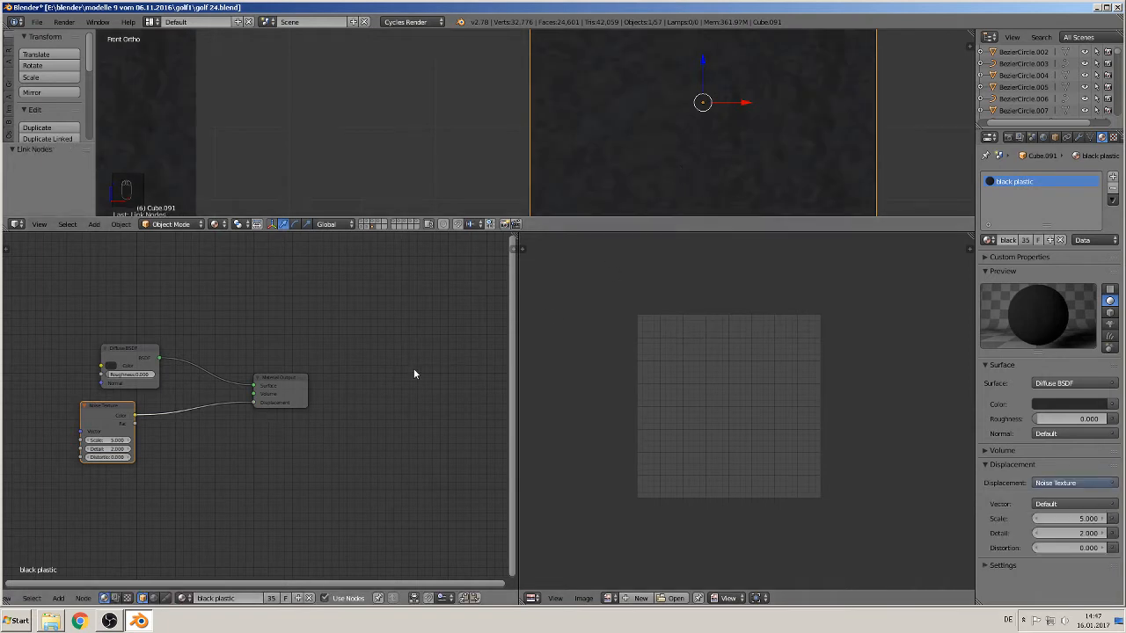
# Step: Set the Noise Texture scale to 50, with more room given to the 3D view for checking the middle block
pyautogui.keyDown('ctrl'); pyautogui.scroll(4, 519, 189); pyautogui.keyUp('ctrl')
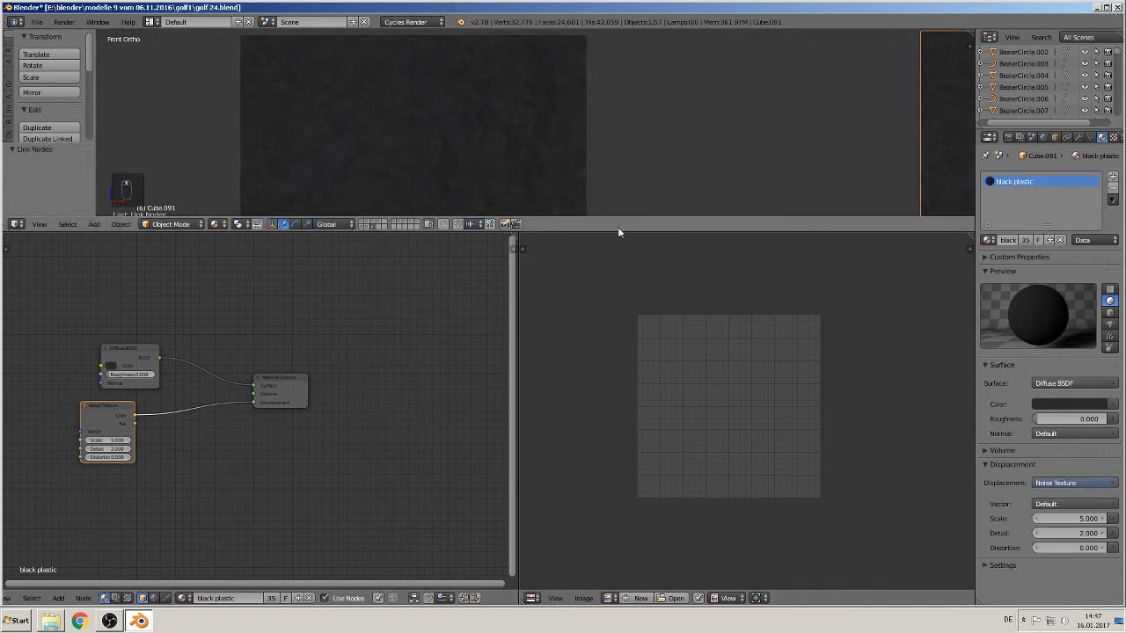
pyautogui.moveTo(617, 230); pyautogui.dragTo(628, 357)
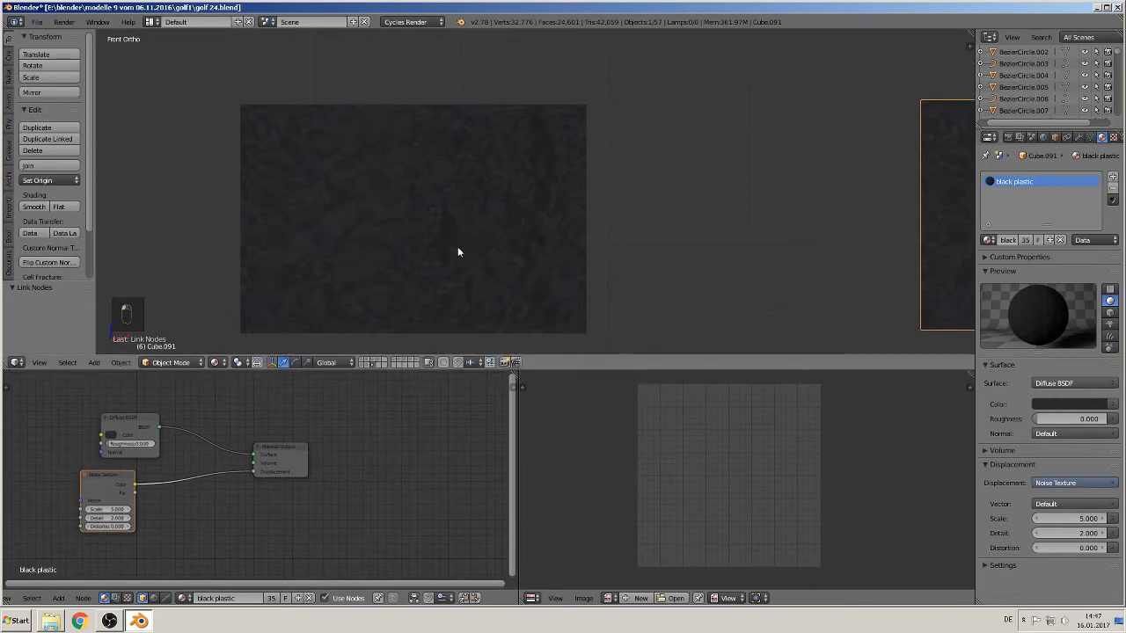
pyautogui.keyDown('shift'); pyautogui.moveTo(457, 252); pyautogui.dragTo(568, 221, button='middle'); pyautogui.keyUp('shift')
pyautogui.moveTo(156, 484); pyautogui.dragTo(340, 491, button='middle')
pyautogui.scroll(3, 341, 502)
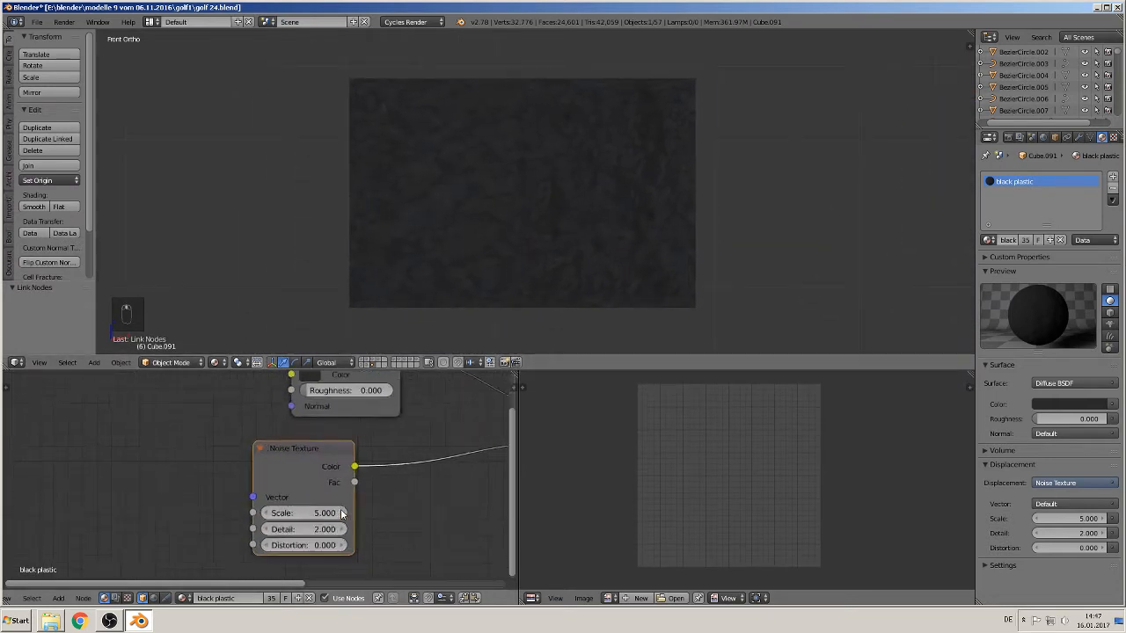
pyautogui.scroll(1, 341, 515)
pyautogui.click(343, 516)
pyautogui.write('5')
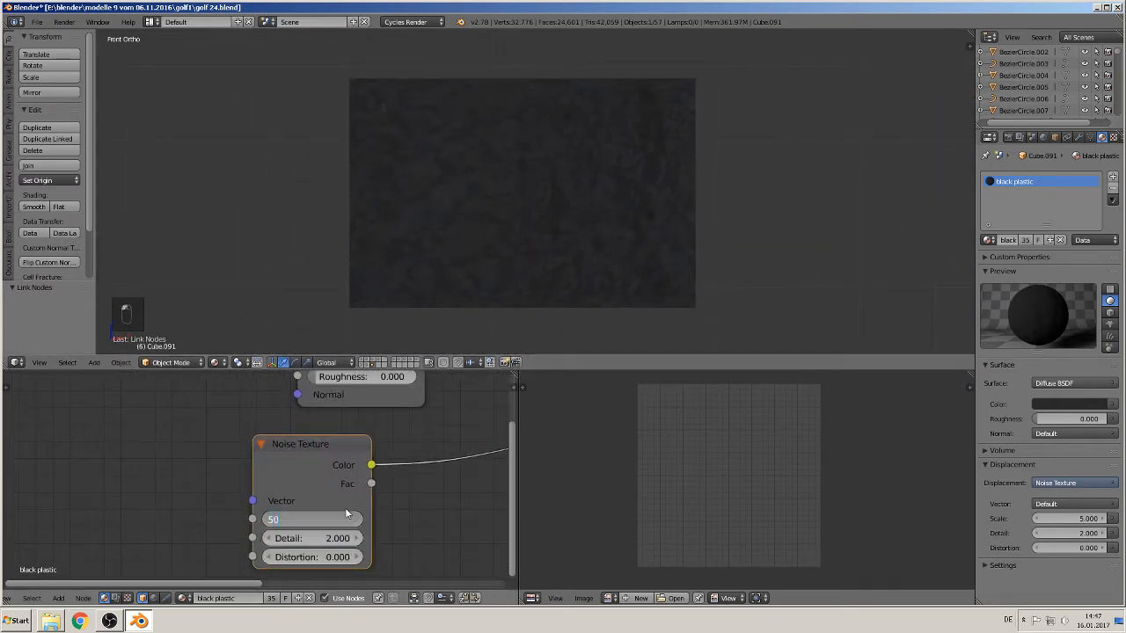
pyautogui.write('0')
pyautogui.press('Return')
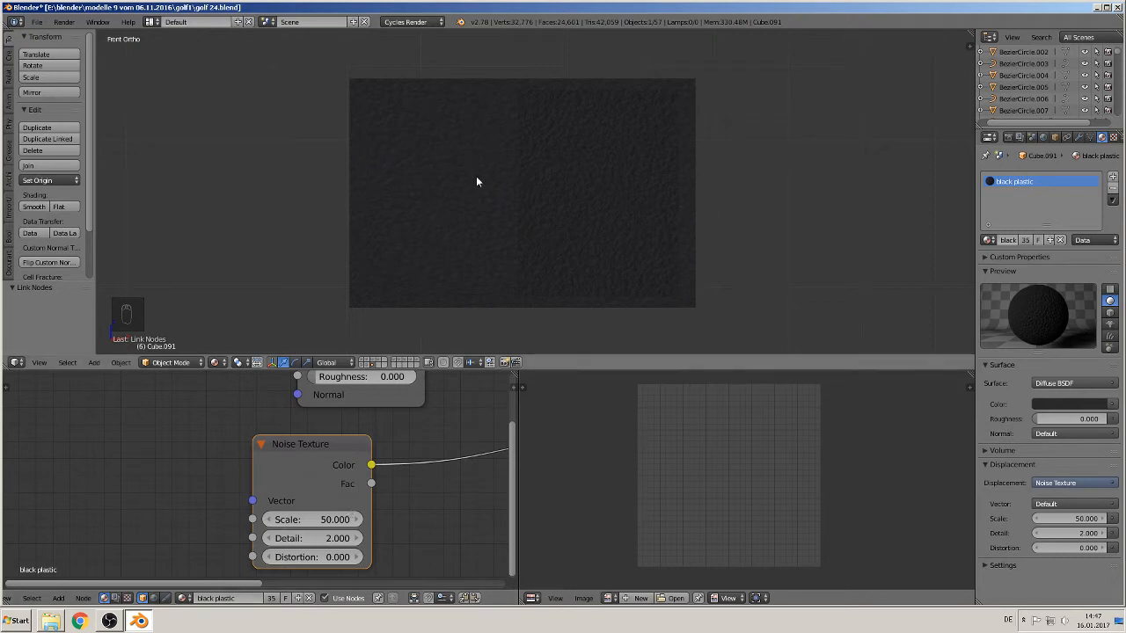
# Step: Set the Noise Texture scale to 300 and inspect the finer grain on the switch blocks
pyautogui.moveTo(477, 181); pyautogui.dragTo(506, 201, button='middle')
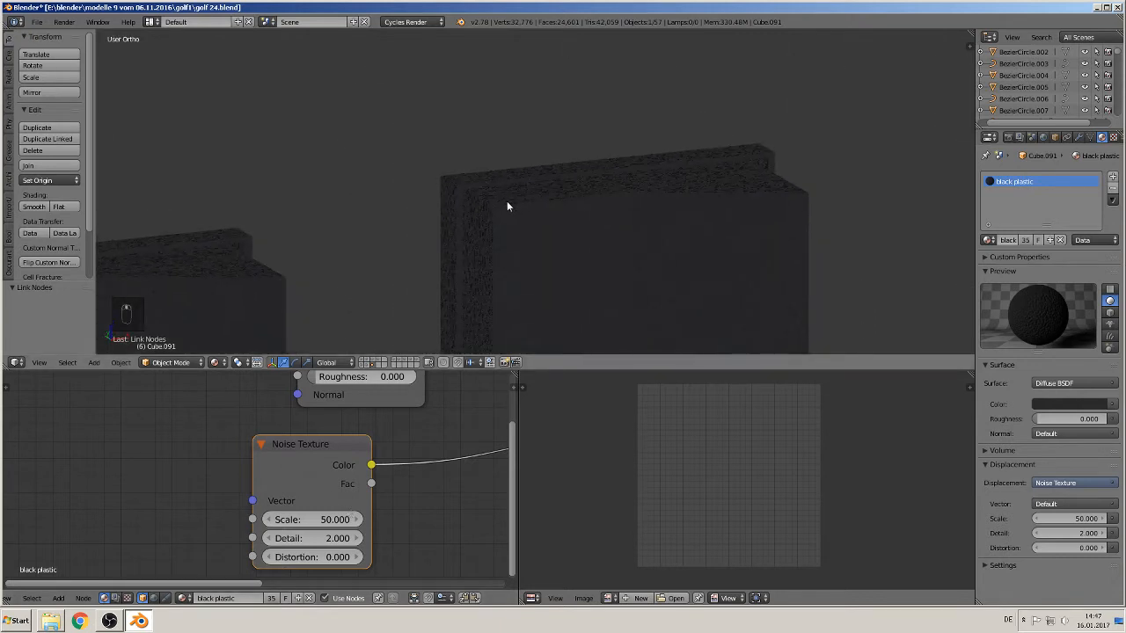
pyautogui.click(322, 519)
pyautogui.write('300')
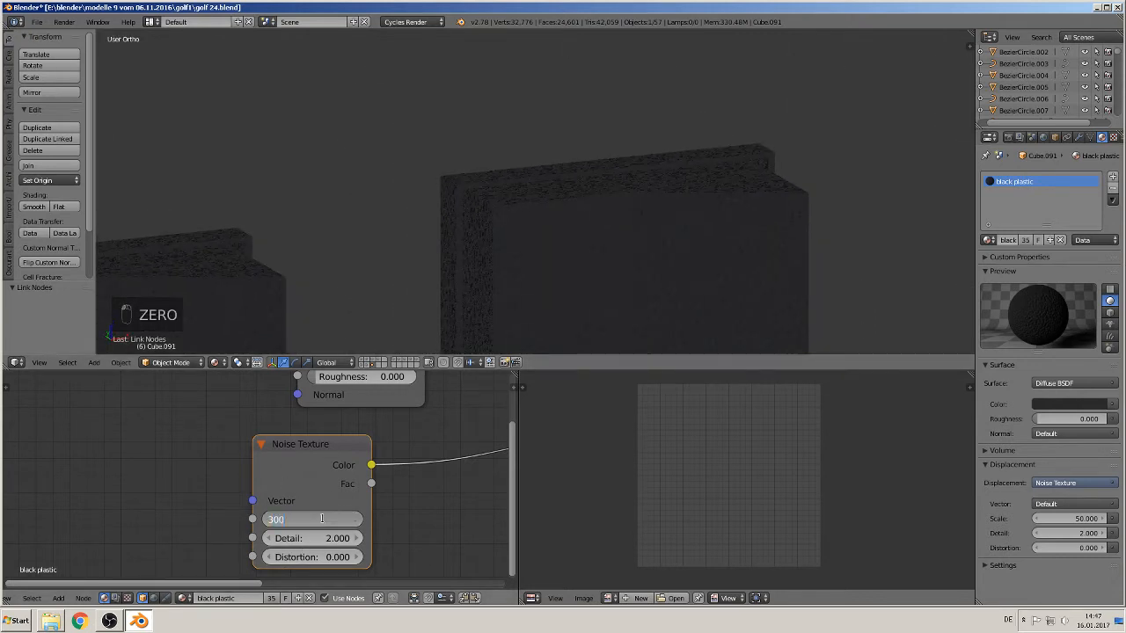
pyautogui.press('Return')
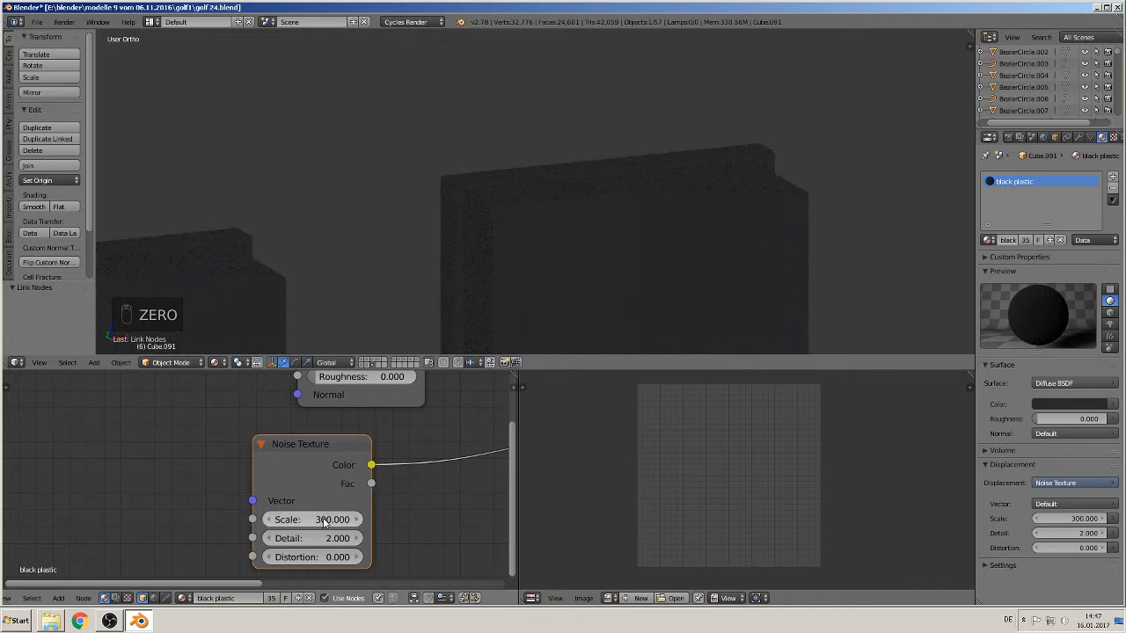
pyautogui.moveTo(507, 310); pyautogui.dragTo(556, 285, button='middle')
pyautogui.scroll(4, 554, 286)
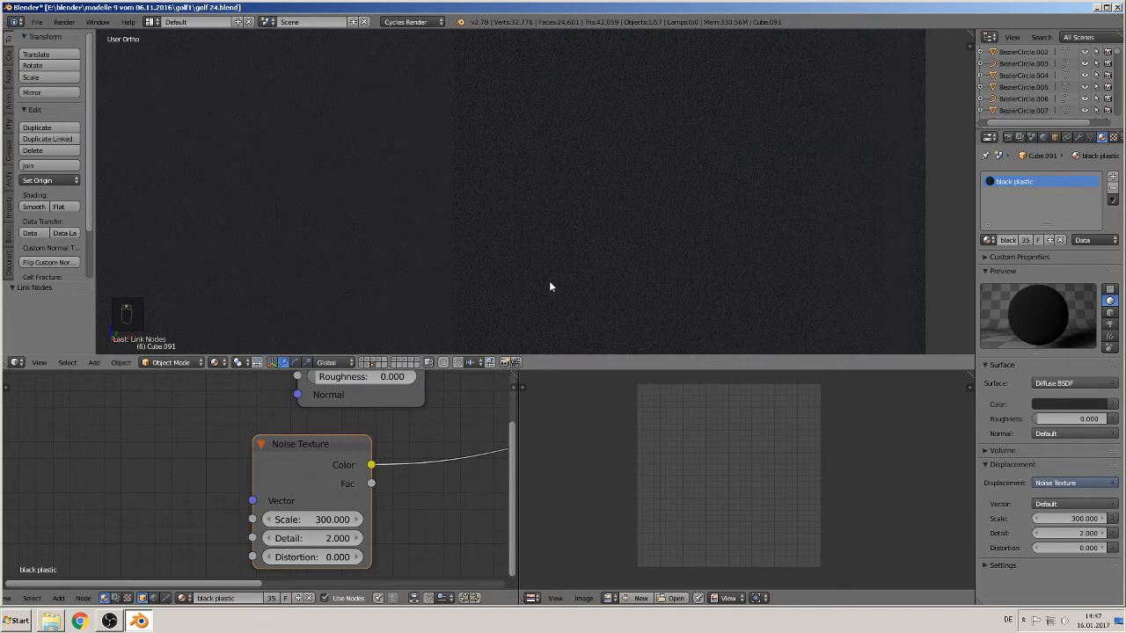
pyautogui.scroll(-5, 549, 287)
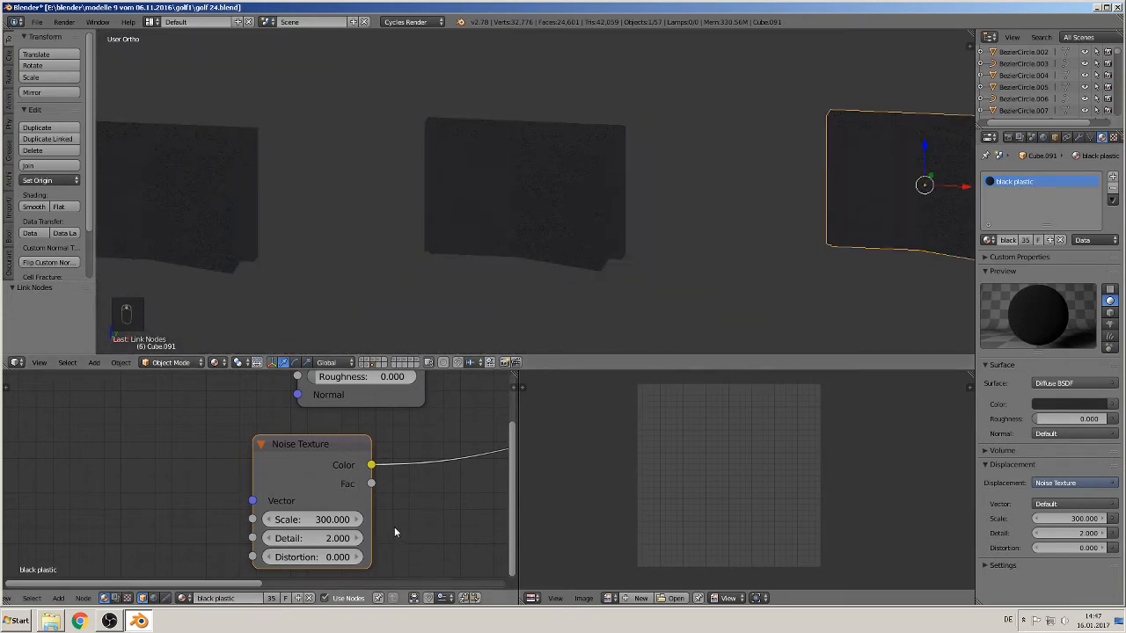
# Step: Insert a Math node between the Noise Texture and the Displacement input, and set its operation to Multiply
pyautogui.moveTo(394, 531); pyautogui.dragTo(286, 511, button='middle')
pyautogui.scroll(-2, 286, 512)
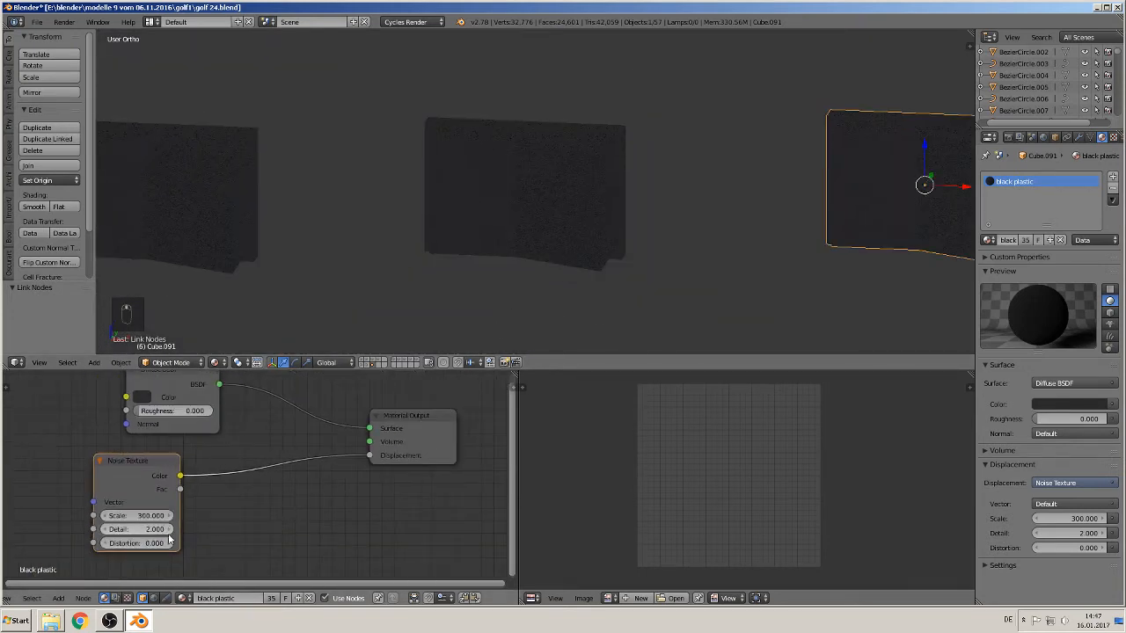
pyautogui.click(58, 598)
pyautogui.moveTo(83, 518)
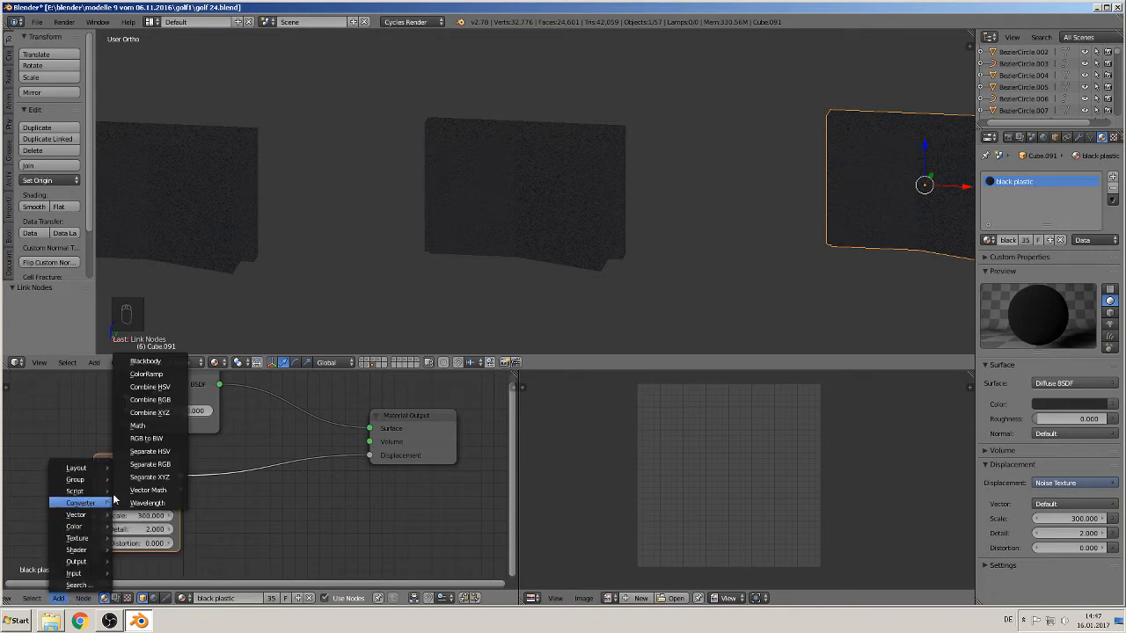
pyautogui.click(149, 427)
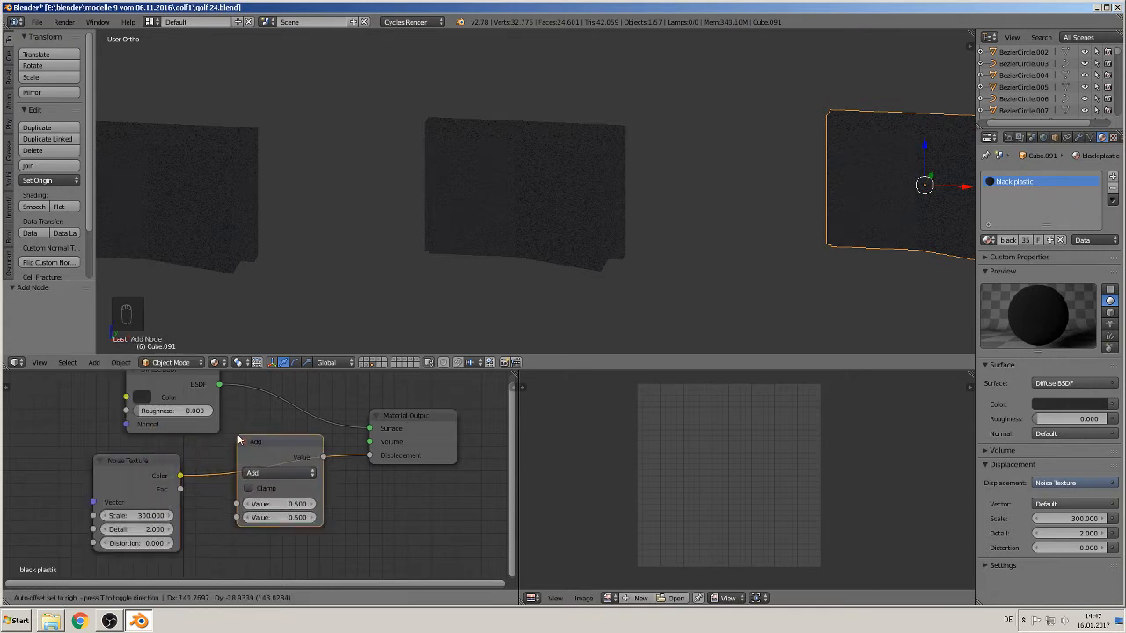
pyautogui.click(281, 446)
pyautogui.click(260, 475)
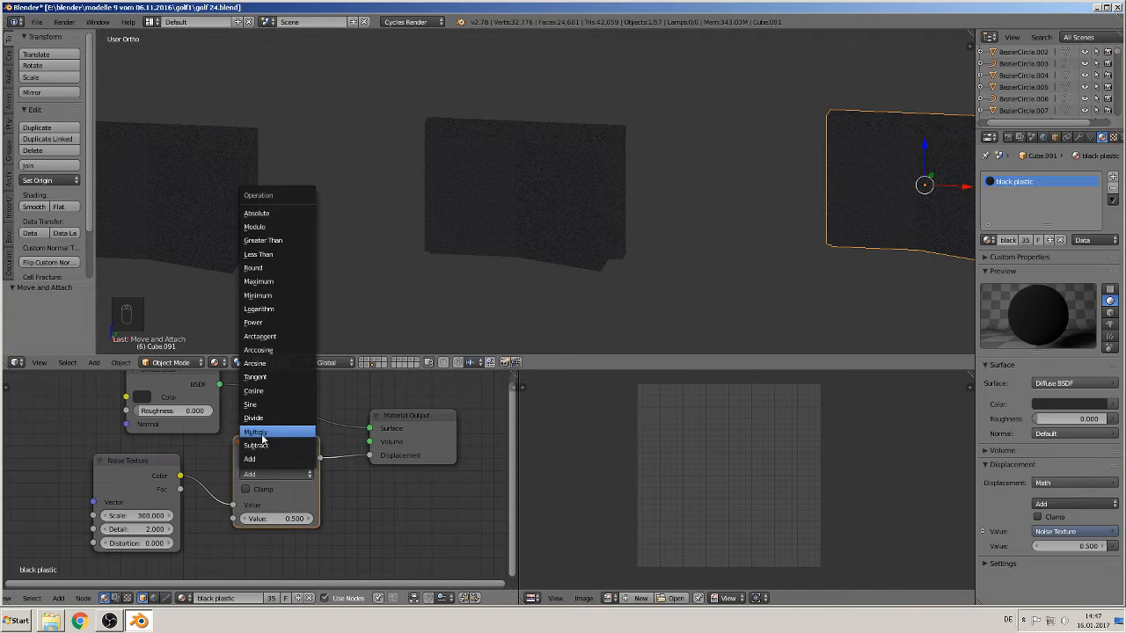
pyautogui.click(262, 439)
pyautogui.scroll(4, 267, 443)
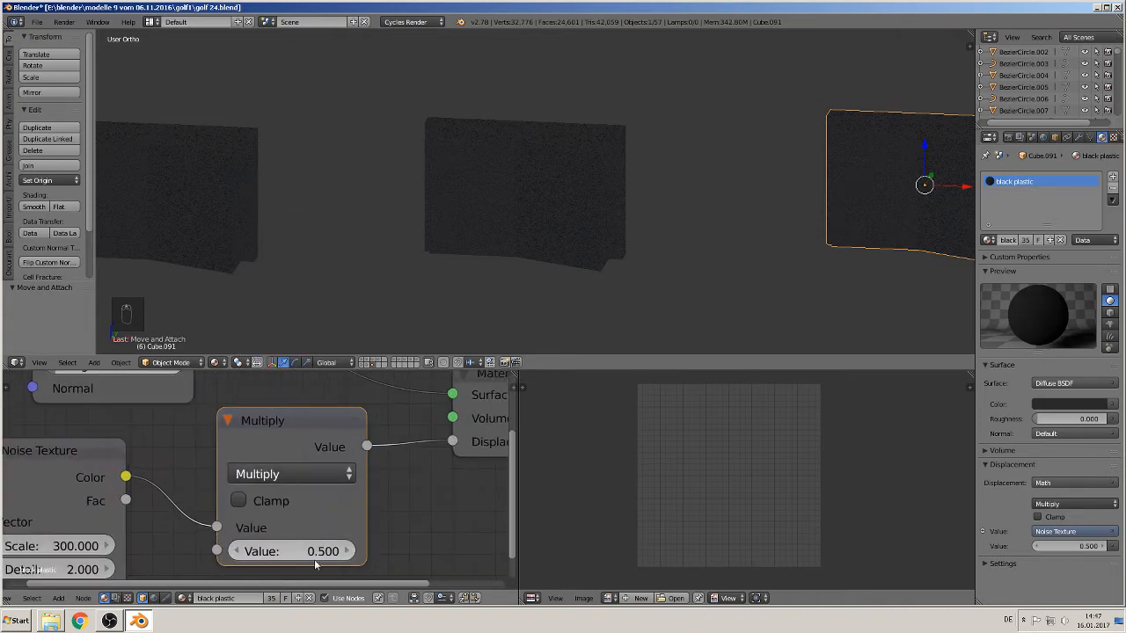
# Step: Set the Multiply node's second value to 0.03 and inspect the softened grain on the switch block up close
pyautogui.click(299, 550)
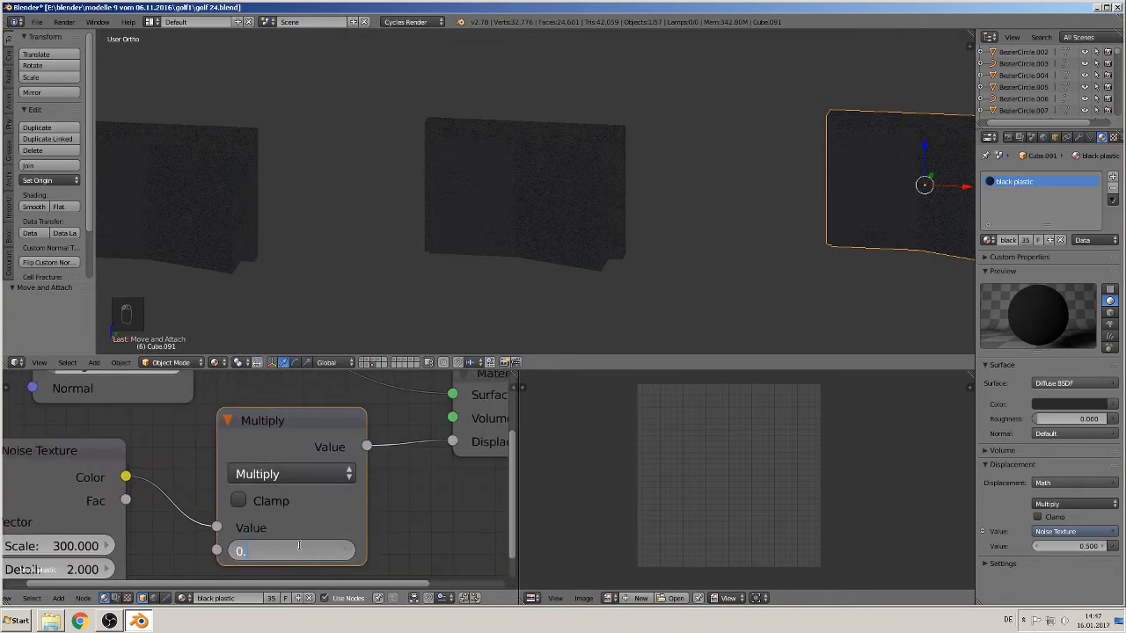
pyautogui.write('0.03')
pyautogui.press('Return')
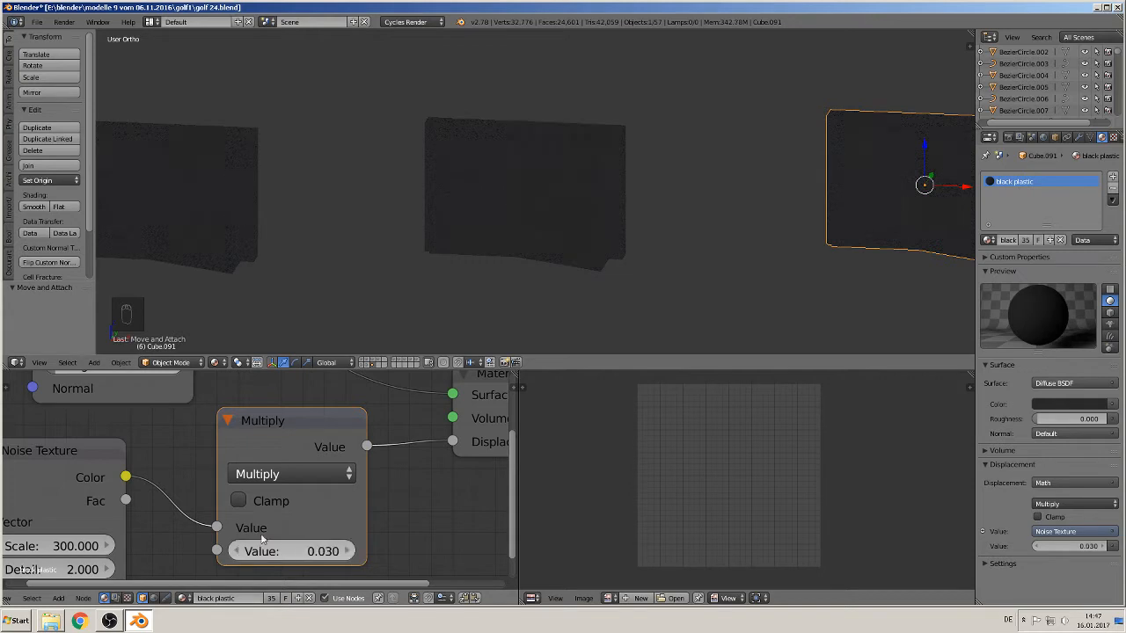
pyautogui.scroll(3, 587, 208)
pyautogui.scroll(2, 596, 221)
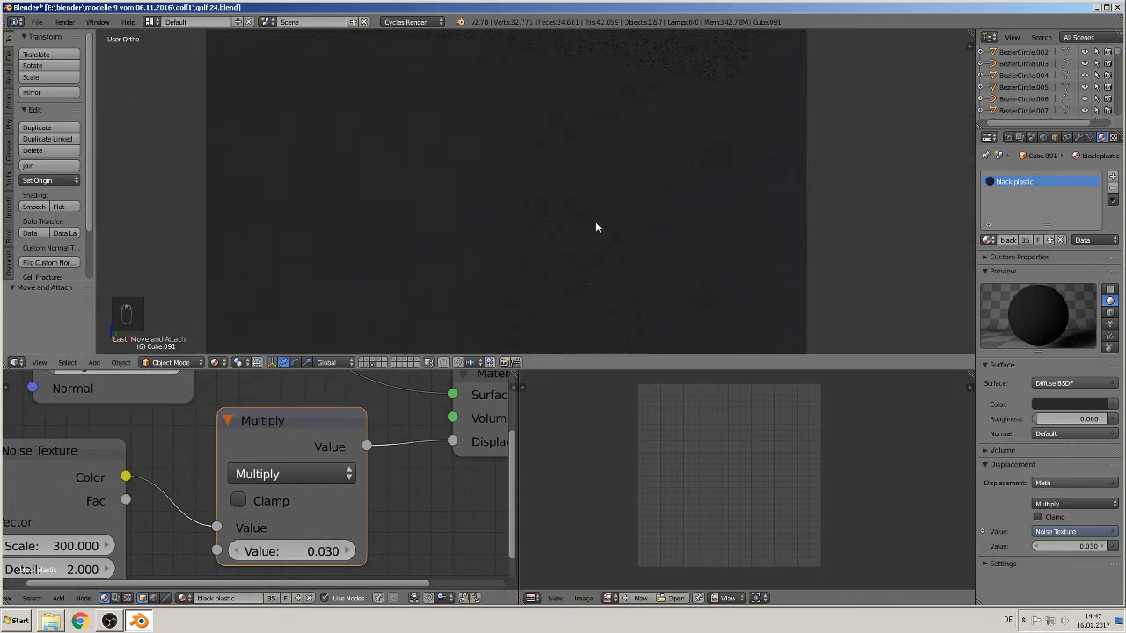
pyautogui.scroll(-1, 575, 244)
pyautogui.scroll(-2, 569, 253)
# Step: Darken the Diffuse BSDF color of the black plastic material to 0.012 in R, G and B
pyautogui.scroll(-4, 202, 439)
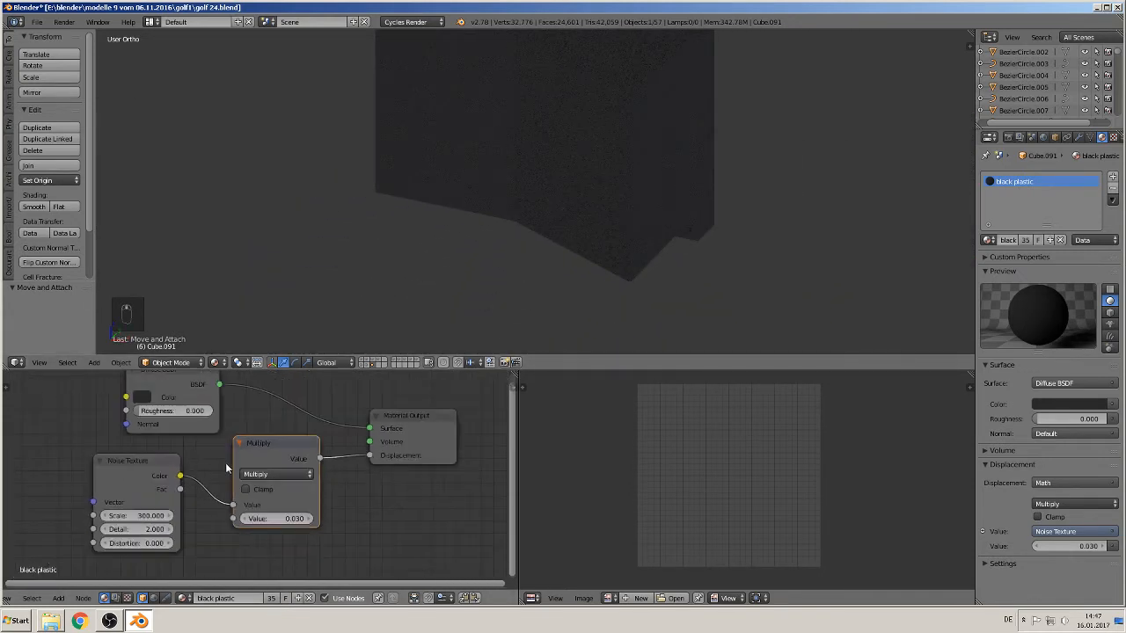
pyautogui.click(176, 438)
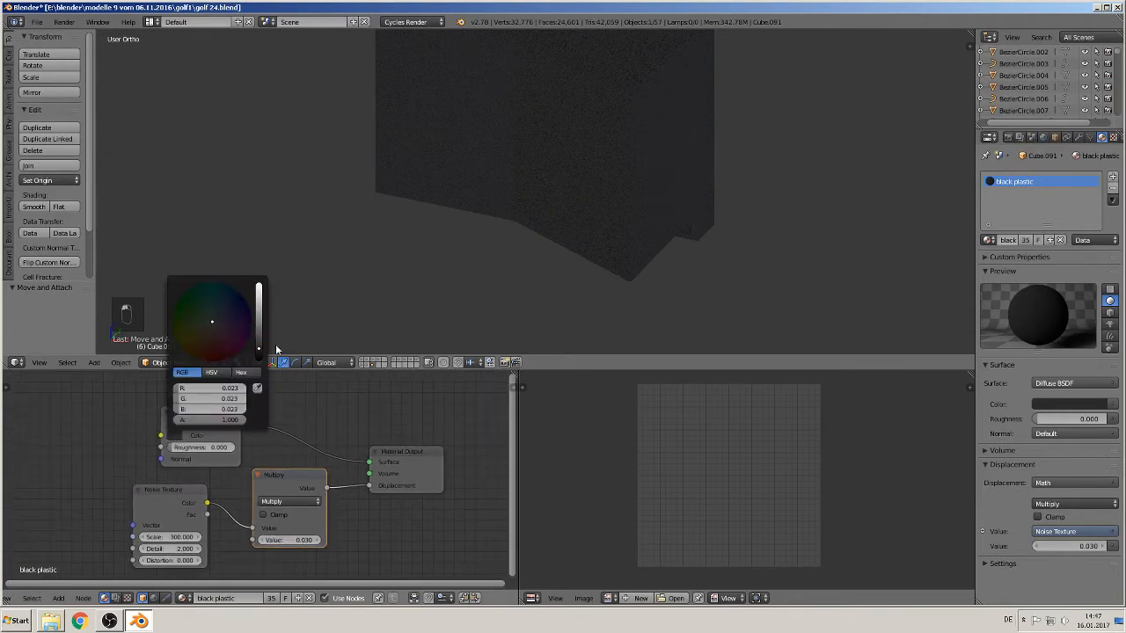
pyautogui.moveTo(258, 347); pyautogui.dragTo(259, 353)
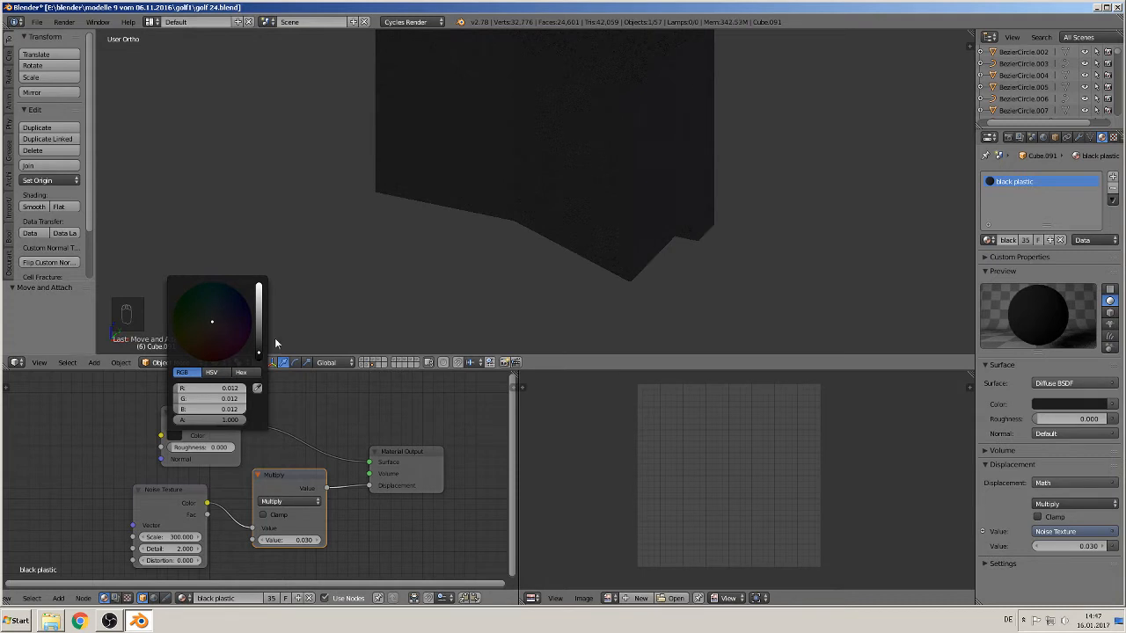
# Step: In front view, duplicate the small symbol beneath the third block and move the copy -0.163 along X, beneath the first block
pyautogui.scroll(-8, 536, 162)
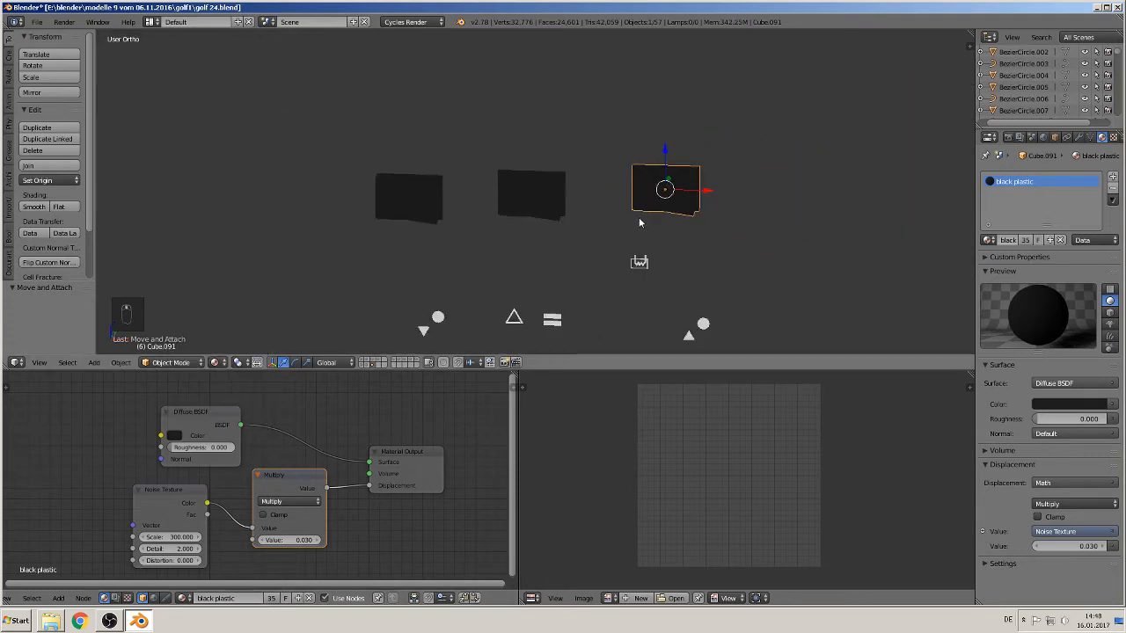
pyautogui.press('KP_1')
pyautogui.scroll(-1, 635, 304)
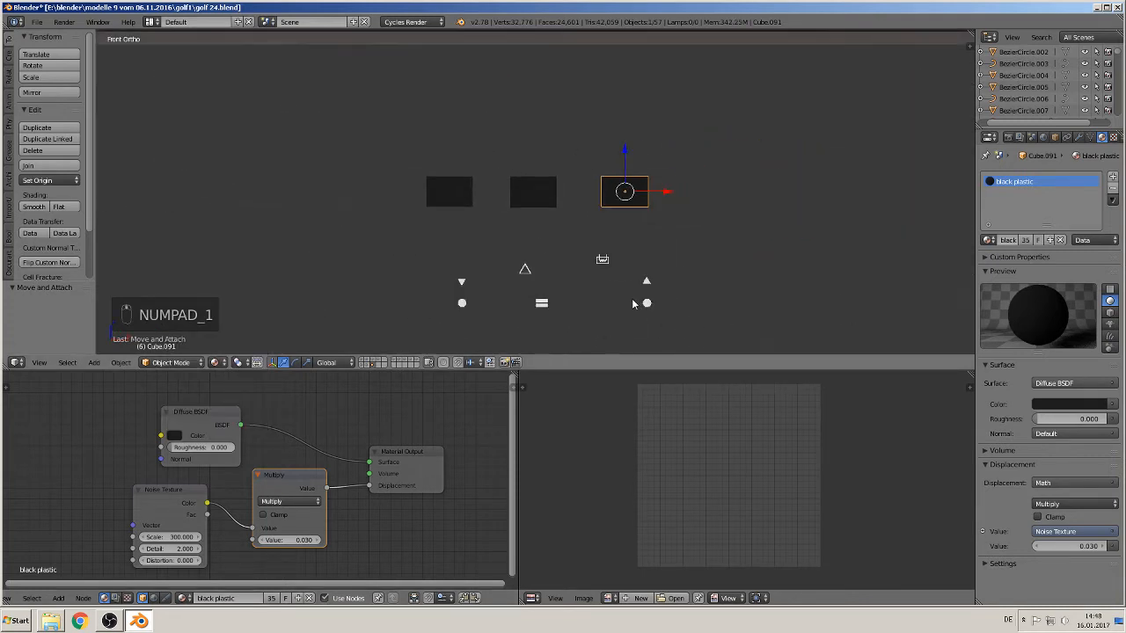
pyautogui.scroll(-1, 622, 299)
pyautogui.scroll(2, 579, 319)
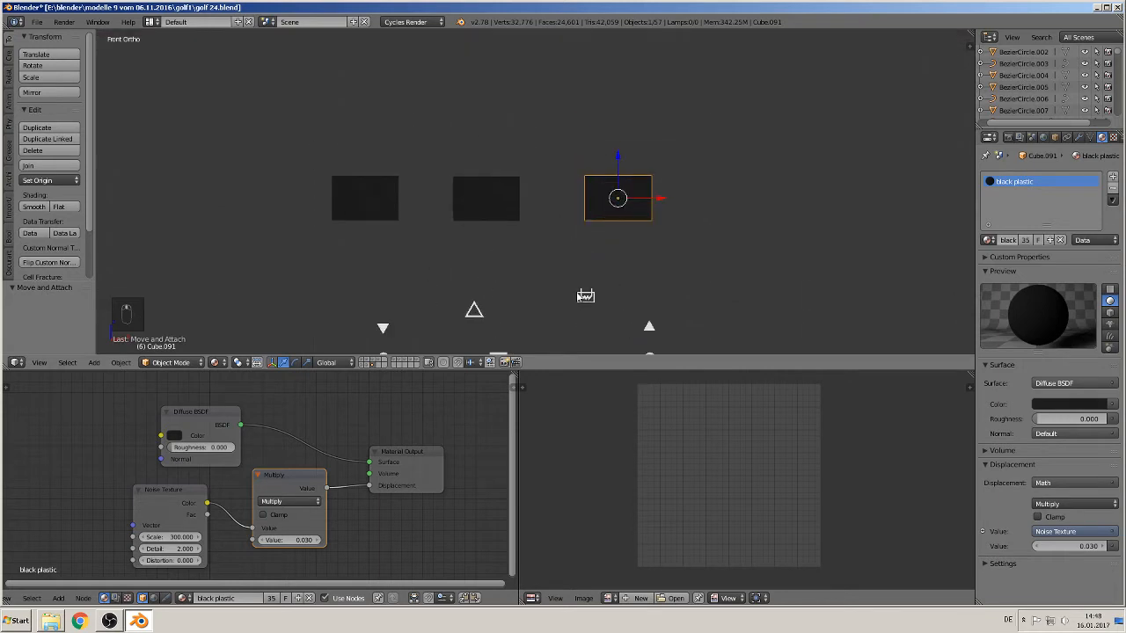
pyautogui.rightClick(586, 296)
pyautogui.hotkey('shift', 'd')
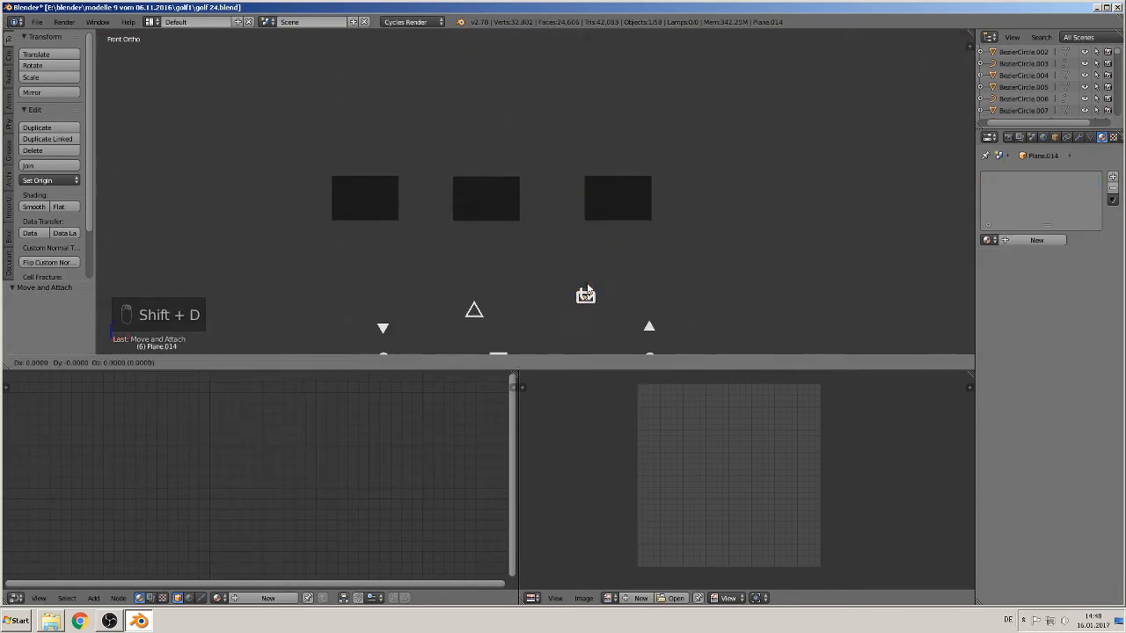
pyautogui.click(394, 279)
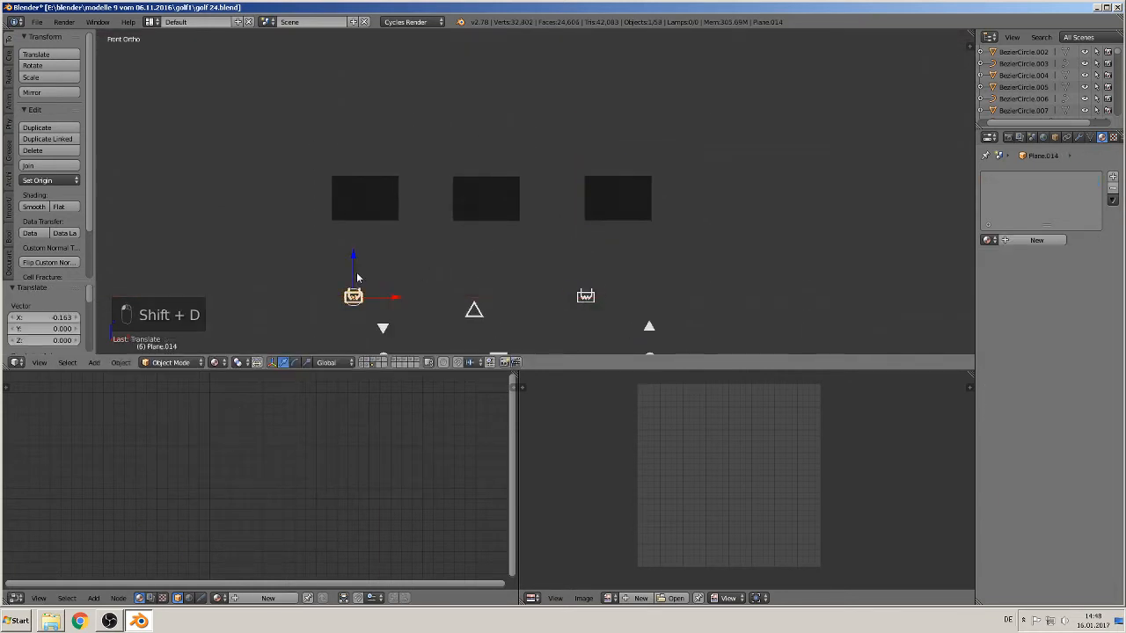
# Step: Move the duplicated heated-seat icon 0.070 up along Z and -0.095 along Y, onto the front of the first switch
pyautogui.moveTo(354, 261); pyautogui.dragTo(344, 176)
pyautogui.moveTo(343, 175); pyautogui.dragTo(277, 237, button='middle')
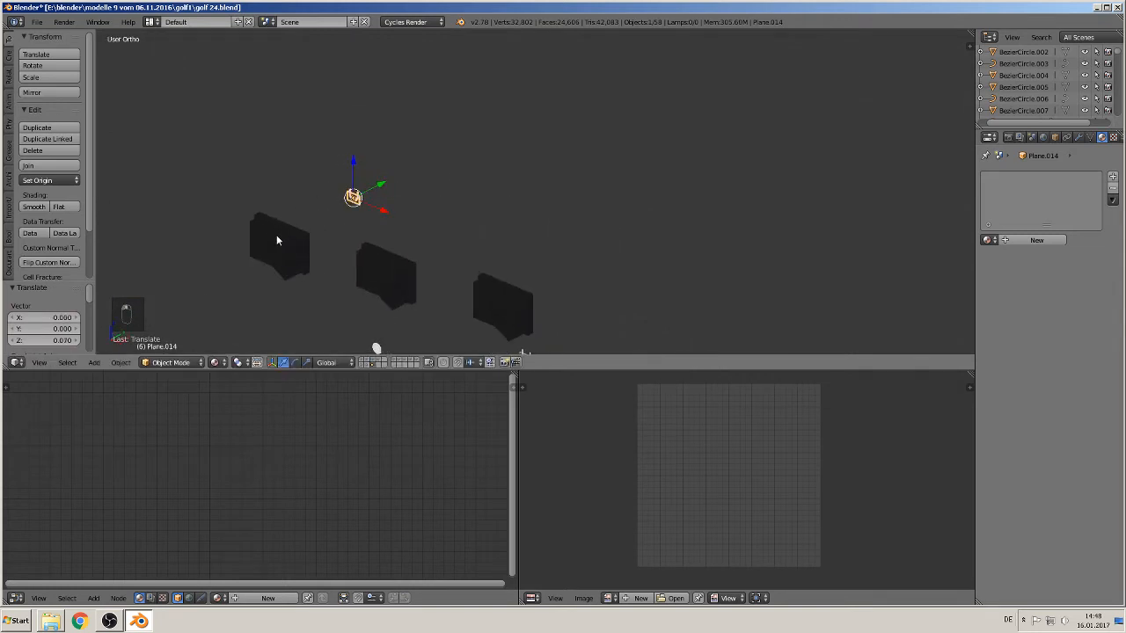
pyautogui.moveTo(380, 189); pyautogui.dragTo(292, 239)
pyautogui.moveTo(292, 239); pyautogui.dragTo(397, 196, button='middle')
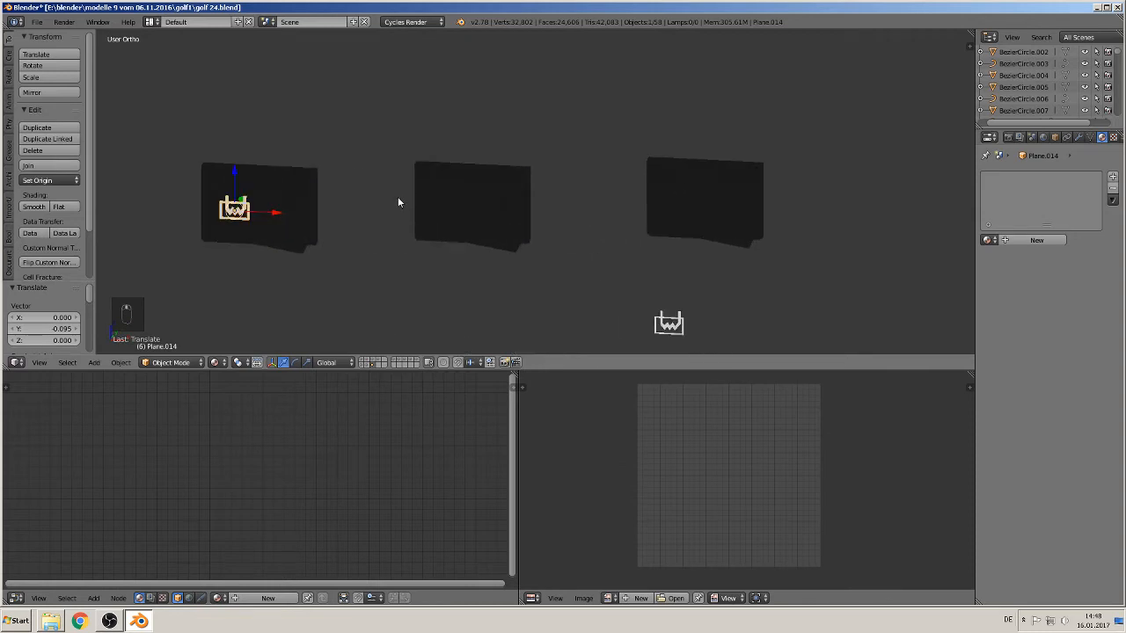
pyautogui.press('KP_1')
pyautogui.scroll(1, 344, 237)
pyautogui.keyDown('shift'); pyautogui.moveTo(271, 205); pyautogui.dragTo(369, 182, button='middle'); pyautogui.keyUp('shift')
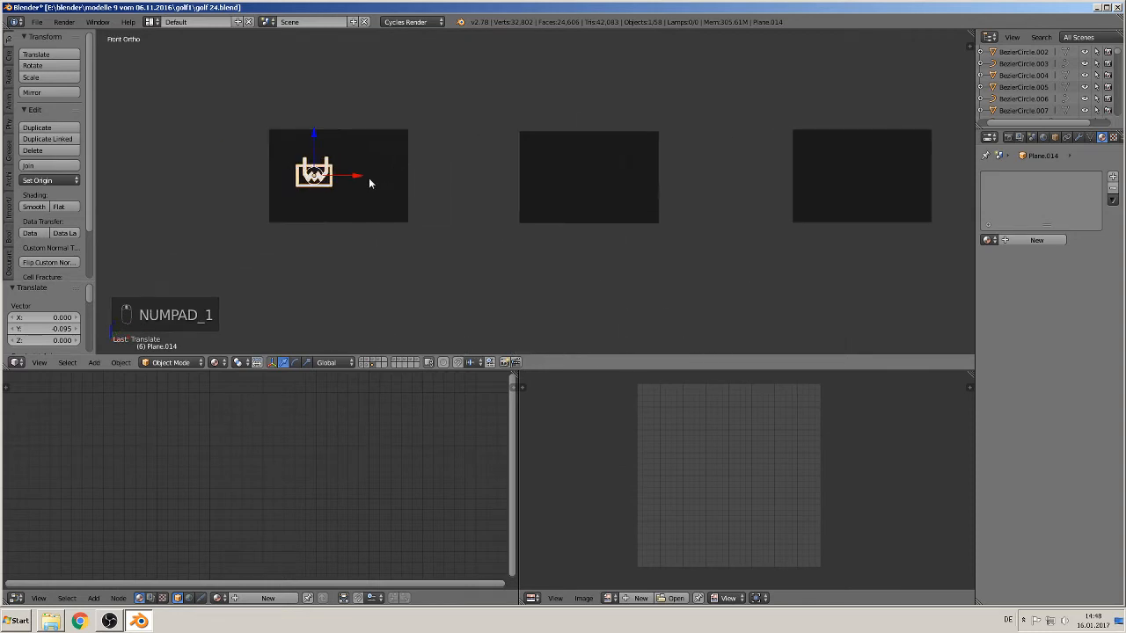
# Step: Try joining the heated-seat icon to the first switch, check the combined mesh in Edit Mode, and undo the join
pyautogui.rightClick(362, 170)
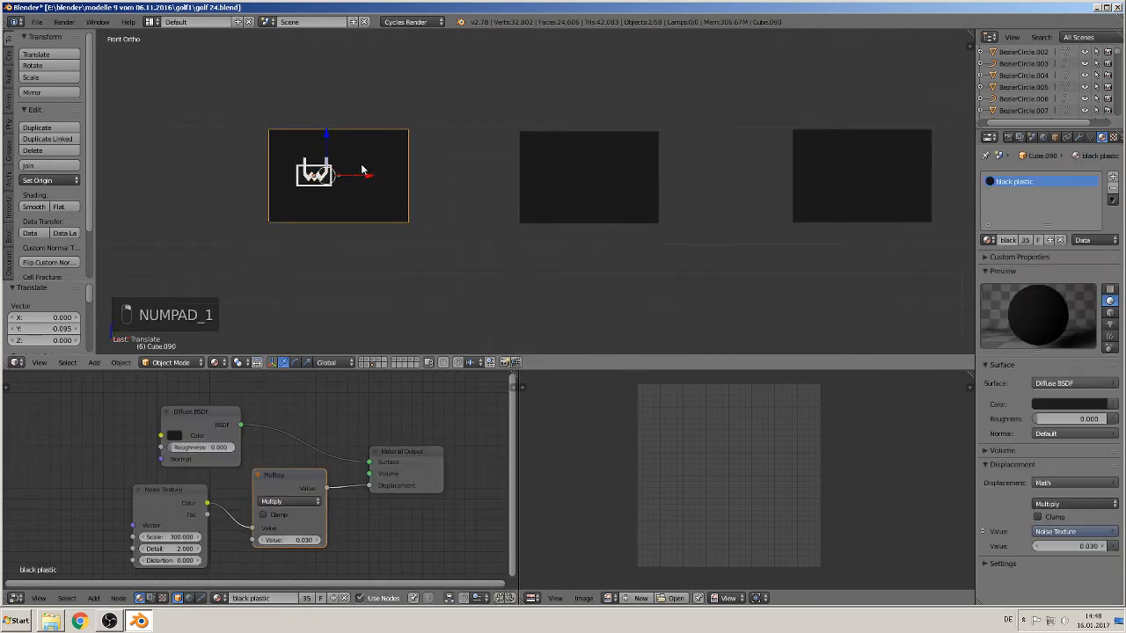
pyautogui.click(40, 165)
pyautogui.middleClick(204, 210)
pyautogui.moveTo(202, 213)
pyautogui.mouseDown(button='middle')
pyautogui.moveTo(126, 247)
pyautogui.moveTo(895, 249)
pyautogui.moveTo(138, 246)
pyautogui.moveTo(205, 226)
pyautogui.mouseUp(button='middle')
pyautogui.press('Tab')
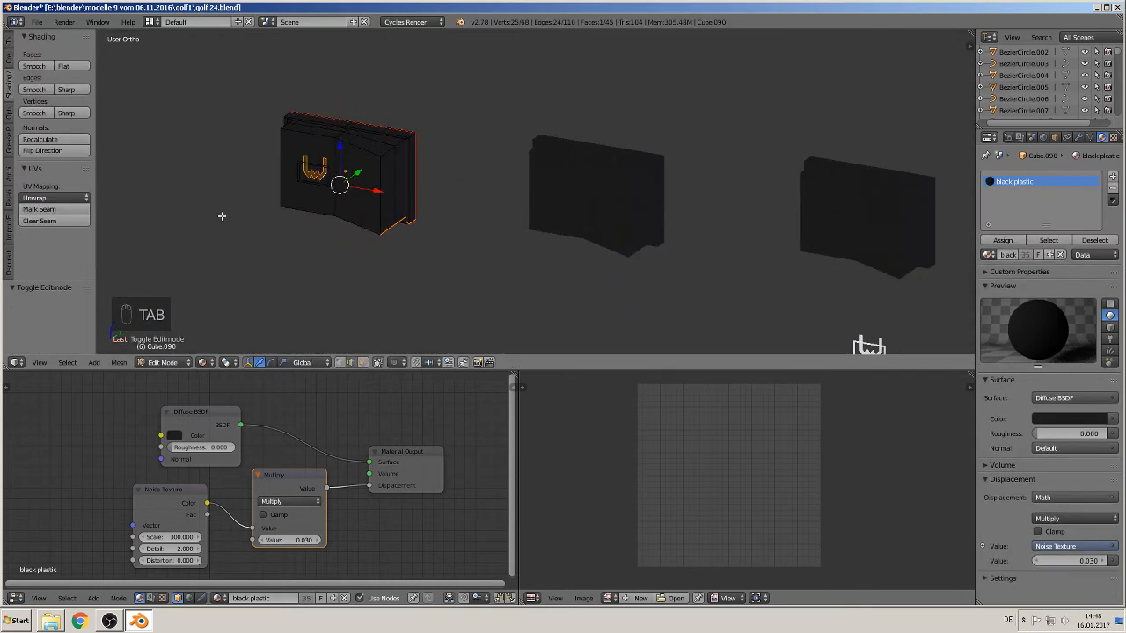
pyautogui.press('Tab')
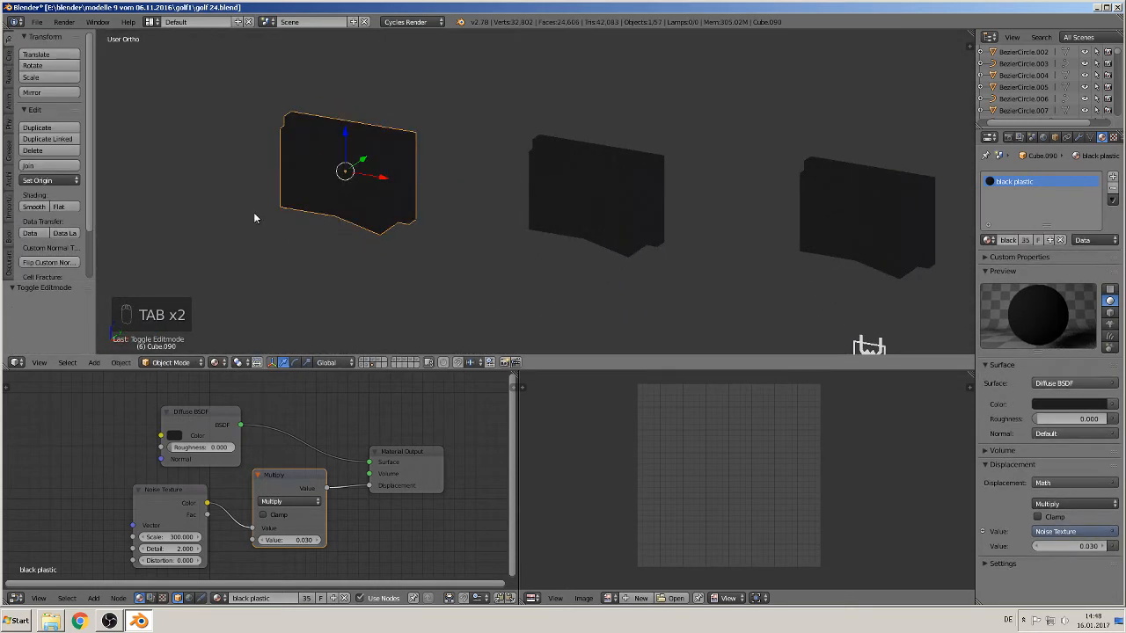
pyautogui.hotkey('ctrl', 'z')
pyautogui.hotkey('ctrl', 'z')
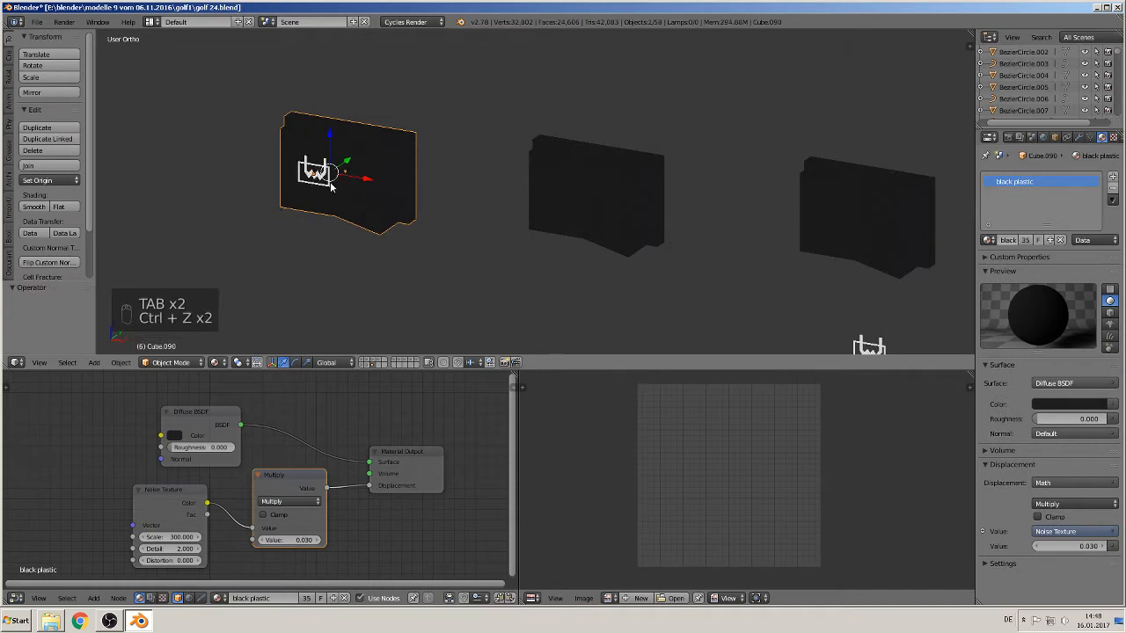
# Step: Try the existing "white" material on the heated-seat icon, and remove that material slot again
pyautogui.rightClick(324, 175)
pyautogui.click(987, 239)
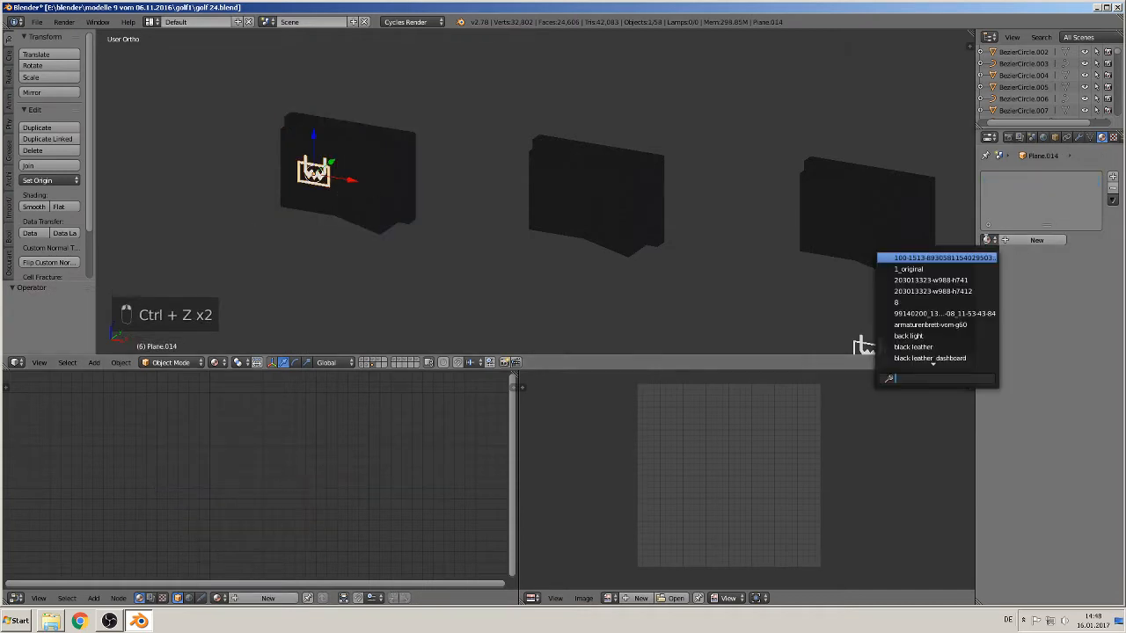
pyautogui.write('whi')
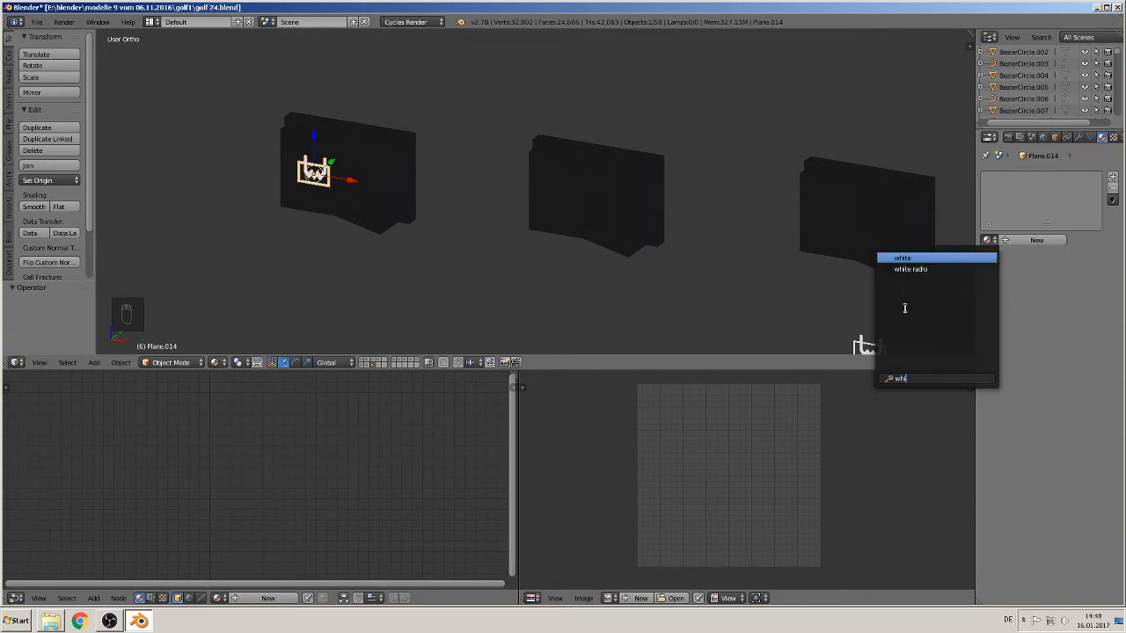
pyautogui.click(903, 258)
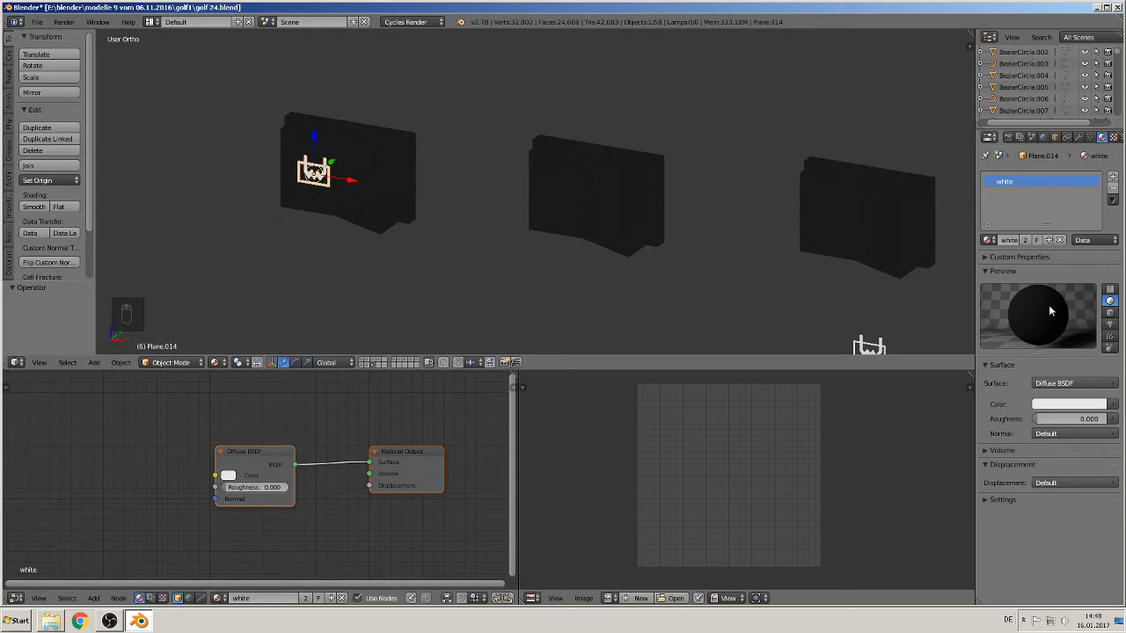
pyautogui.click(1113, 190)
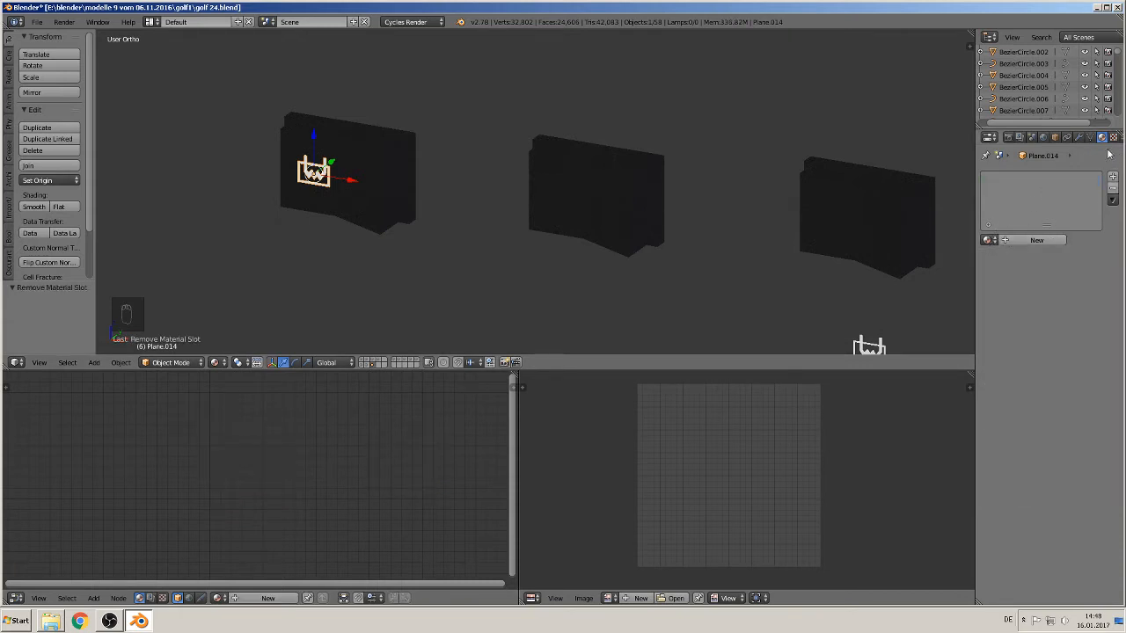
# Step: Add a material slot to the heated-seat icon and assign the existing "white radio" material
pyautogui.click(1113, 177)
pyautogui.click(987, 240)
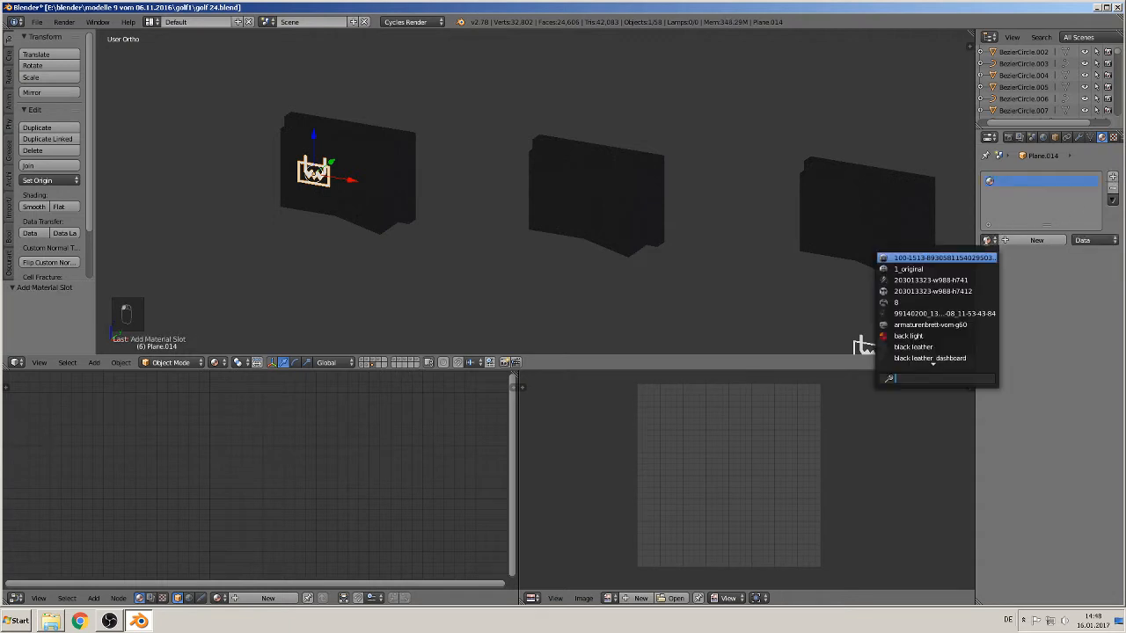
pyautogui.write('whi')
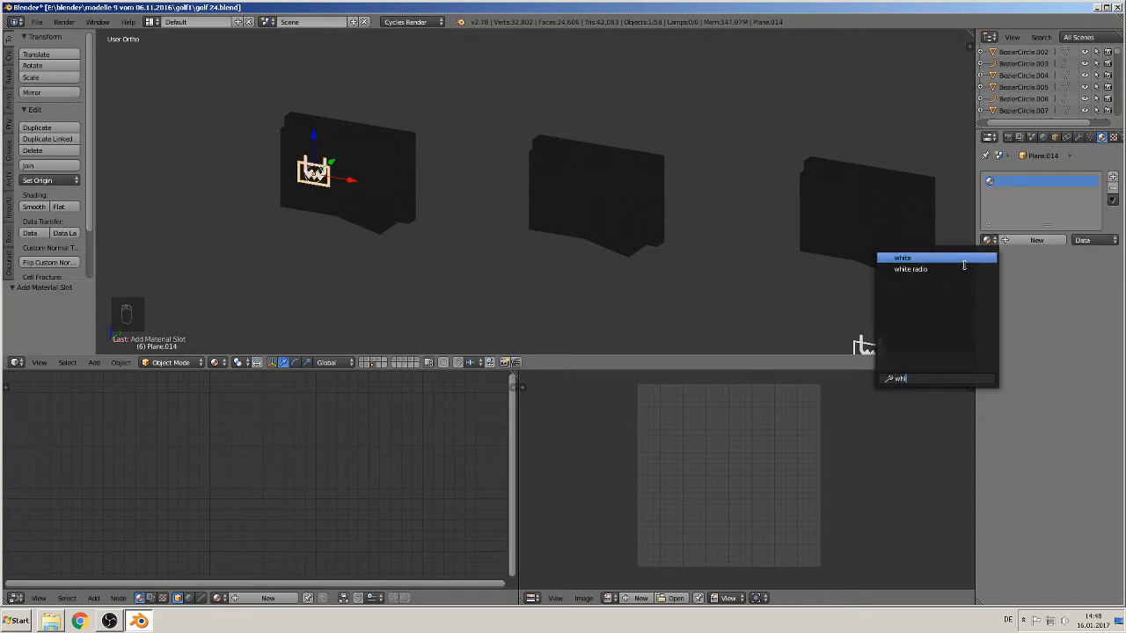
pyautogui.click(960, 269)
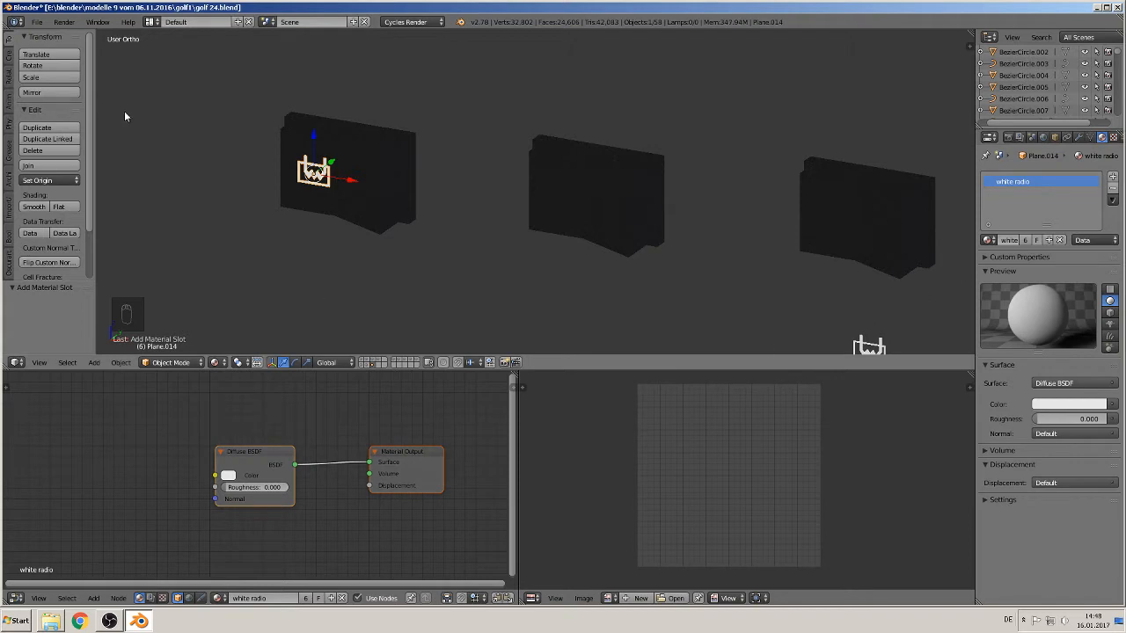
# Step: Join the heated-seat icon and the first black plastic switch into one object, with the switch as the active object
pyautogui.moveTo(328, 181)
pyautogui.mouseDown(button='middle')
pyautogui.moveTo(247, 220)
pyautogui.moveTo(335, 182)
pyautogui.mouseUp(button='middle')
pyautogui.rightClick(356, 163)
pyautogui.click(29, 165)
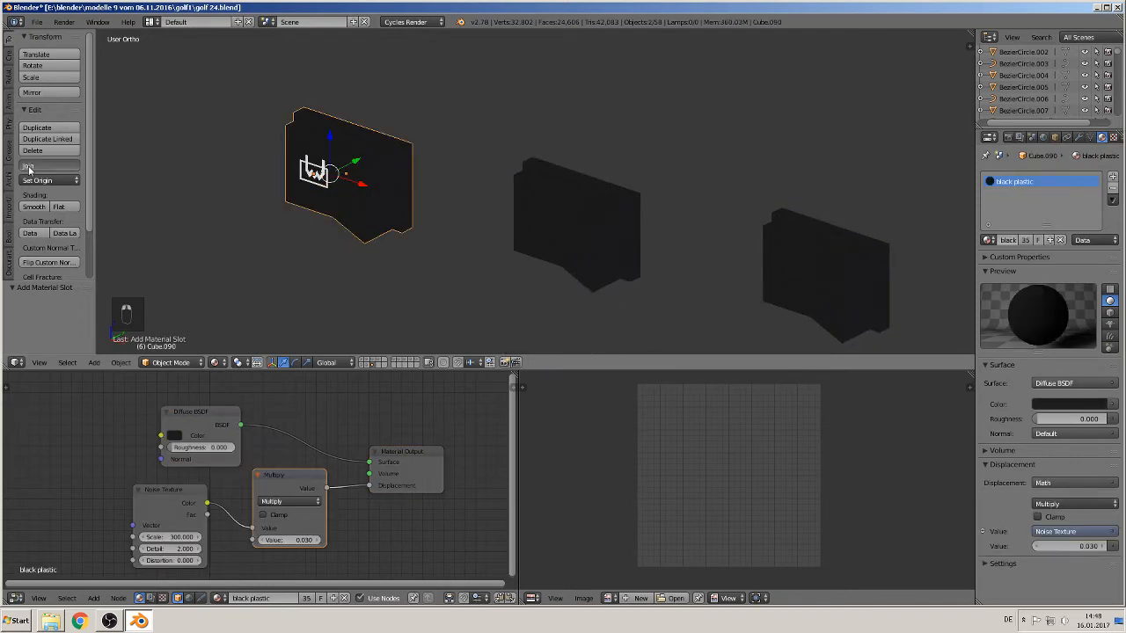
# Step: In front view, move the white block about 0.335 along X so it sits beside the first switch
pyautogui.scroll(-2, 330, 267)
pyautogui.moveTo(379, 256); pyautogui.dragTo(555, 212, button='middle')
pyautogui.scroll(-2, 475, 212)
pyautogui.press('KP_1')
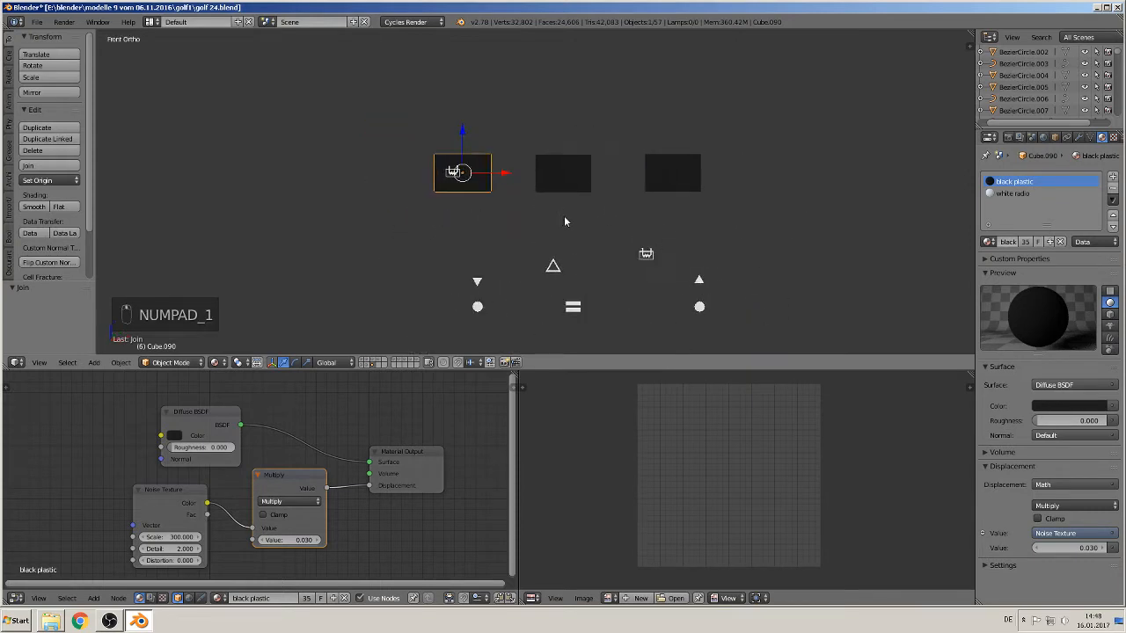
pyautogui.scroll(3, 482, 211)
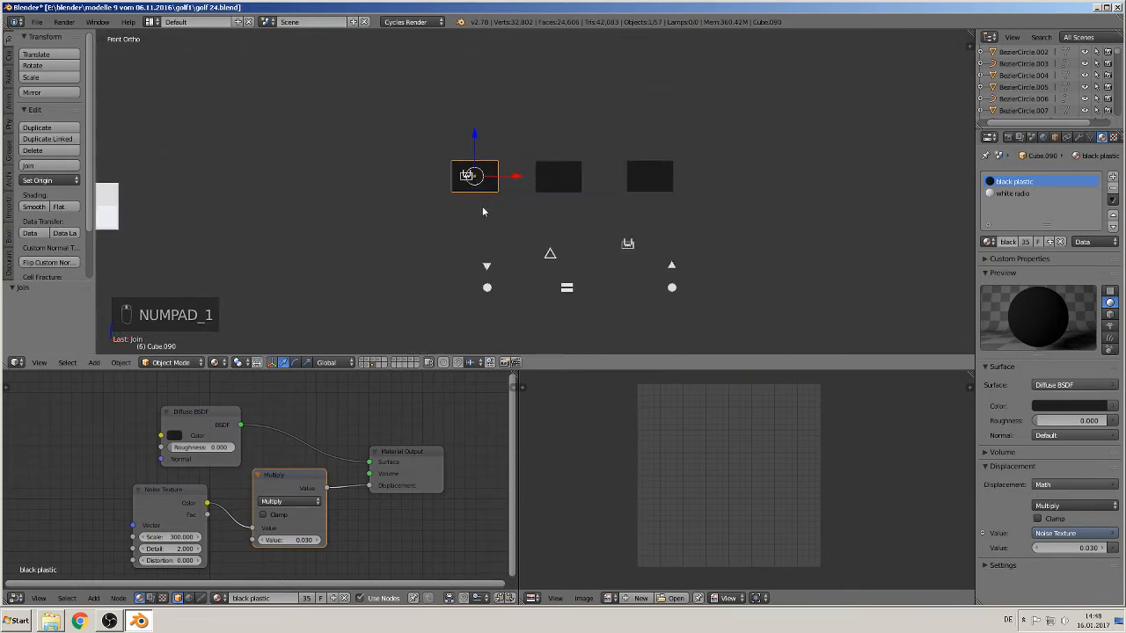
pyautogui.rightClick(112, 205)
pyautogui.press('g')
pyautogui.press('x')
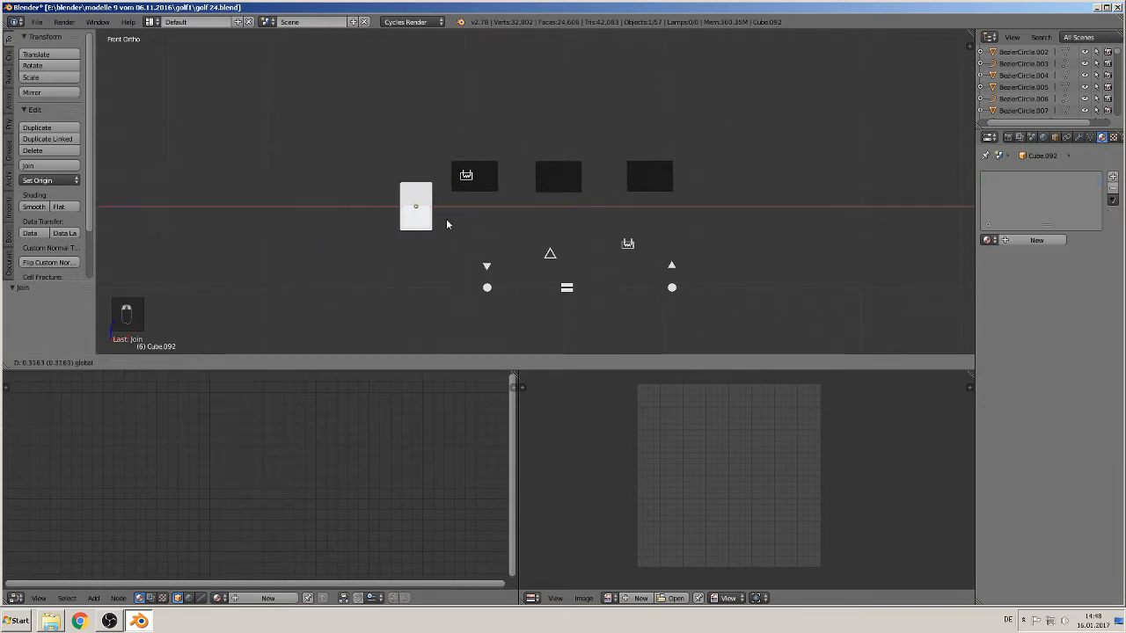
pyautogui.click(465, 219)
# Step: Delete the blank third switch at the far end of the row
pyautogui.rightClick(659, 178)
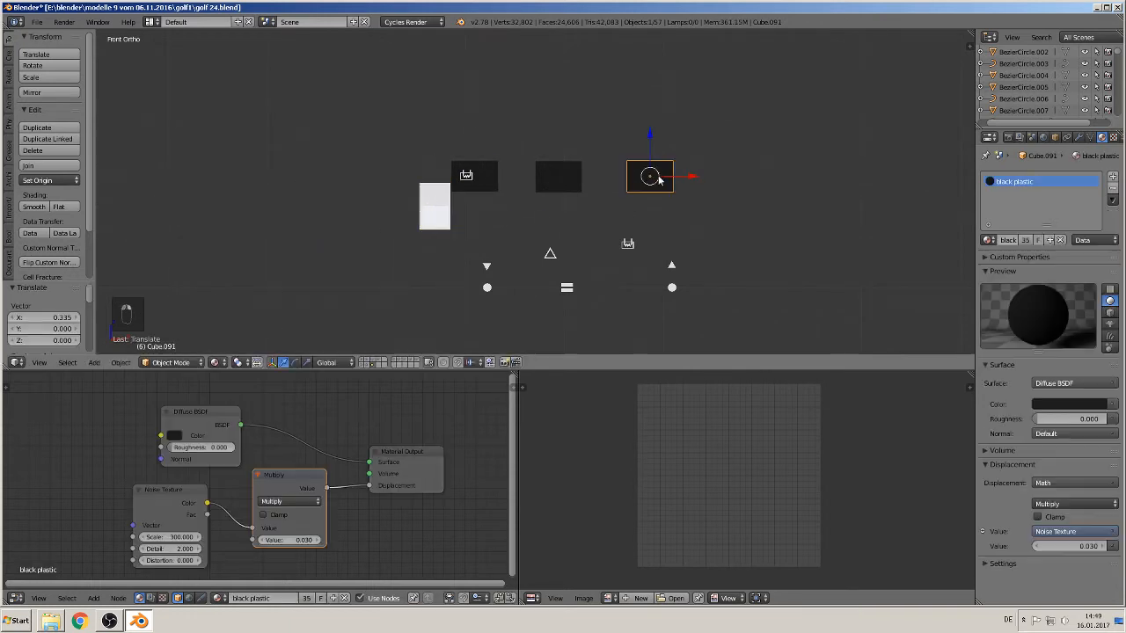
pyautogui.press('x')
pyautogui.click(486, 211)
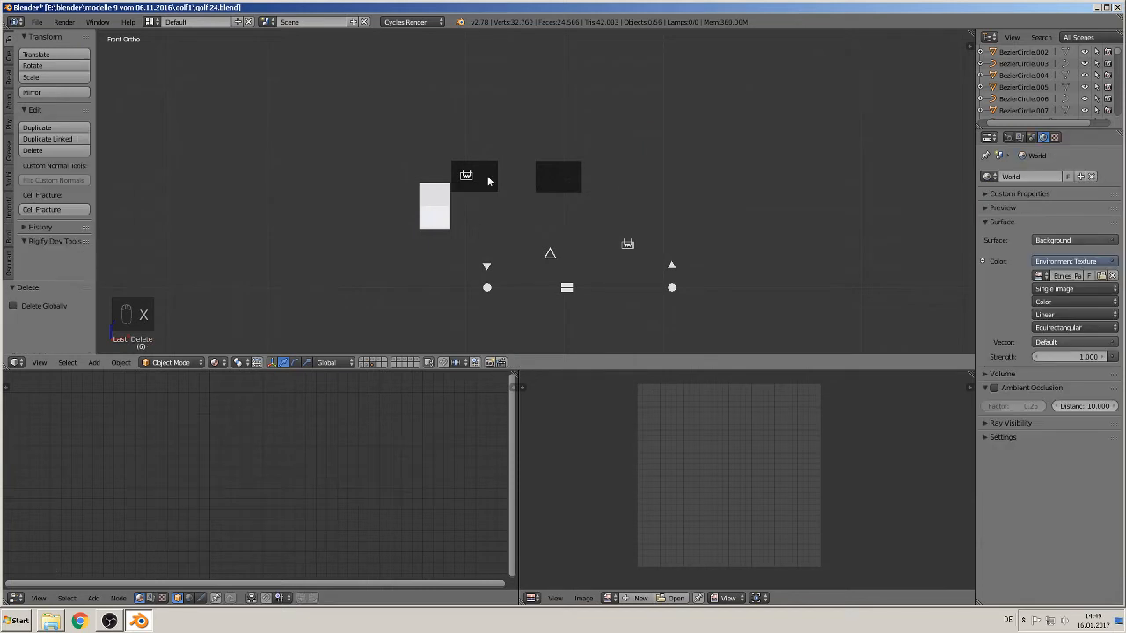
# Step: Duplicate the switch with the heated-seat icon and place the copy about 0.174 along X, as the third switch
pyautogui.rightClick(490, 179)
pyautogui.hotkey('shift', 'd')
pyautogui.middleClick(507, 179)
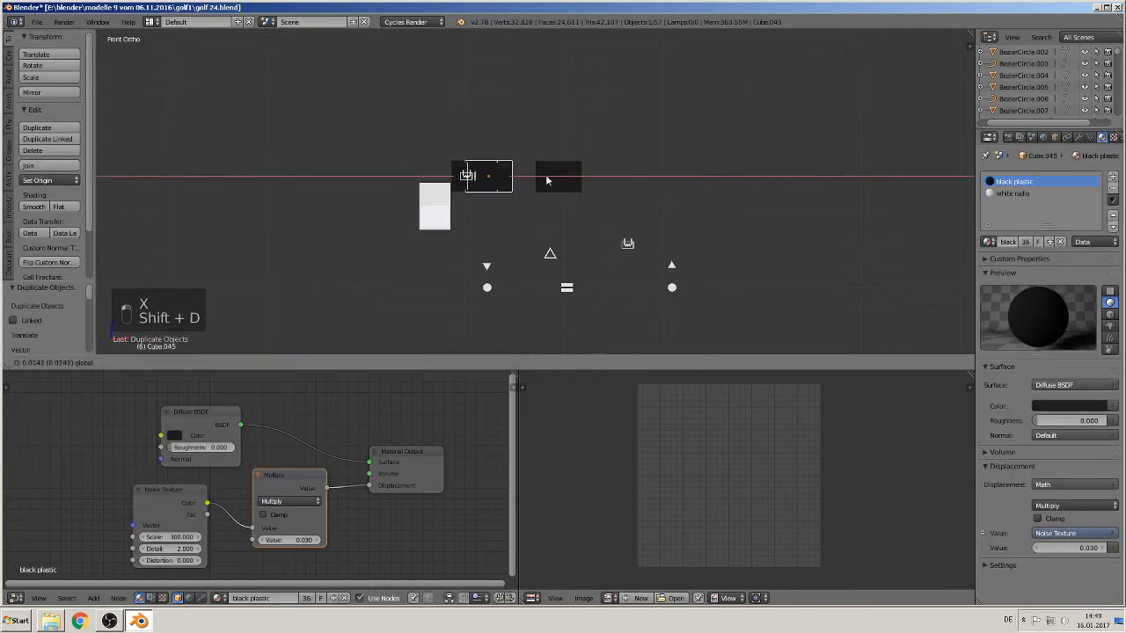
pyautogui.click(686, 201)
pyautogui.scroll(1, 686, 204)
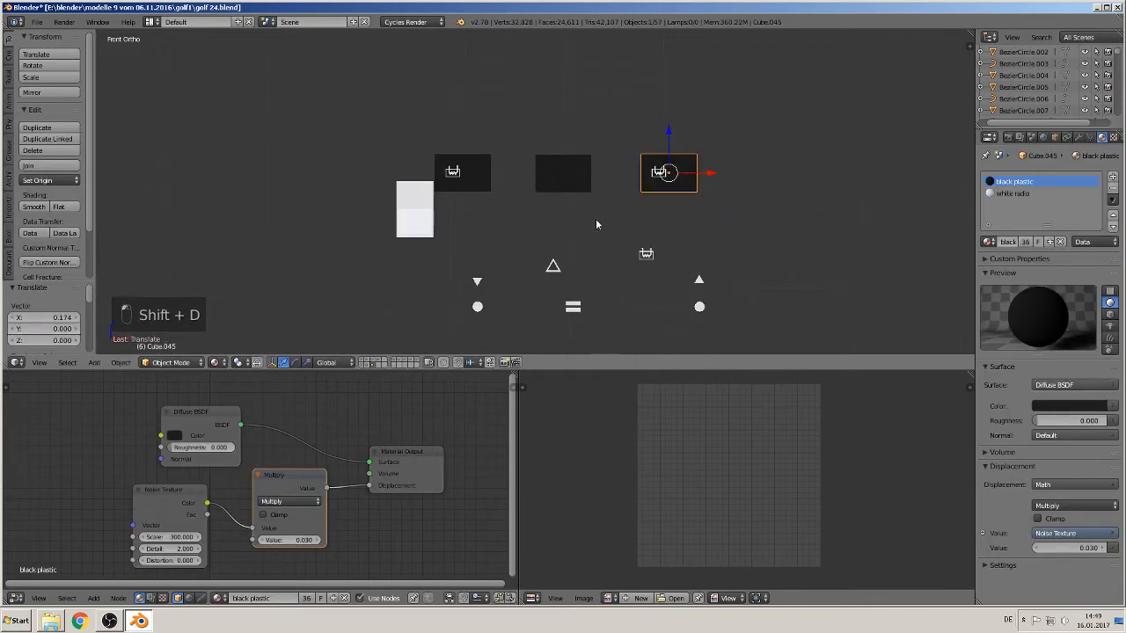
# Step: Select the warning triangle and examine the hazard switch in the dashboard reference photo, returning to the model's layer
pyautogui.rightClick(552, 269)
pyautogui.keyDown('shift'); pyautogui.moveTo(572, 173); pyautogui.dragTo(476, 255, button='middle'); pyautogui.keyUp('shift')
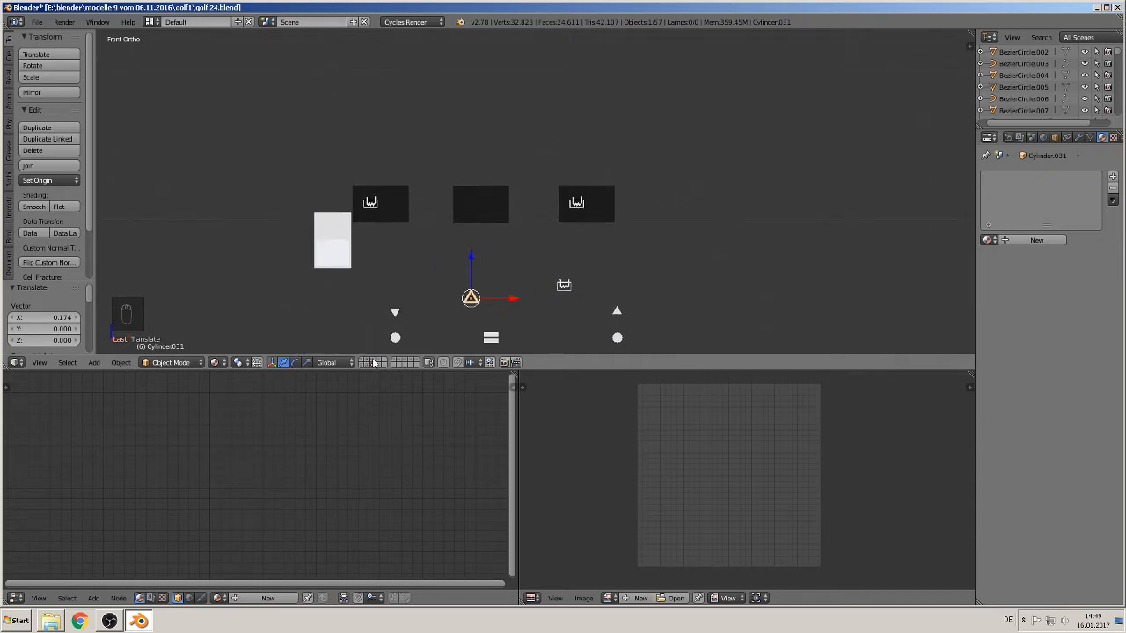
pyautogui.click(400, 363)
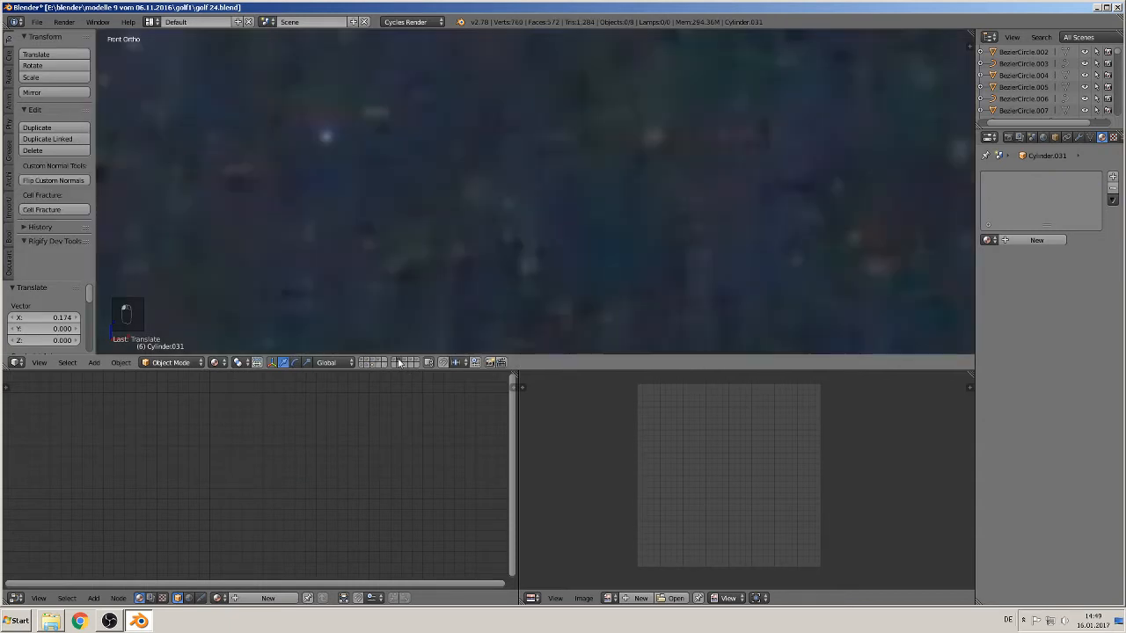
pyautogui.scroll(-3, 408, 262)
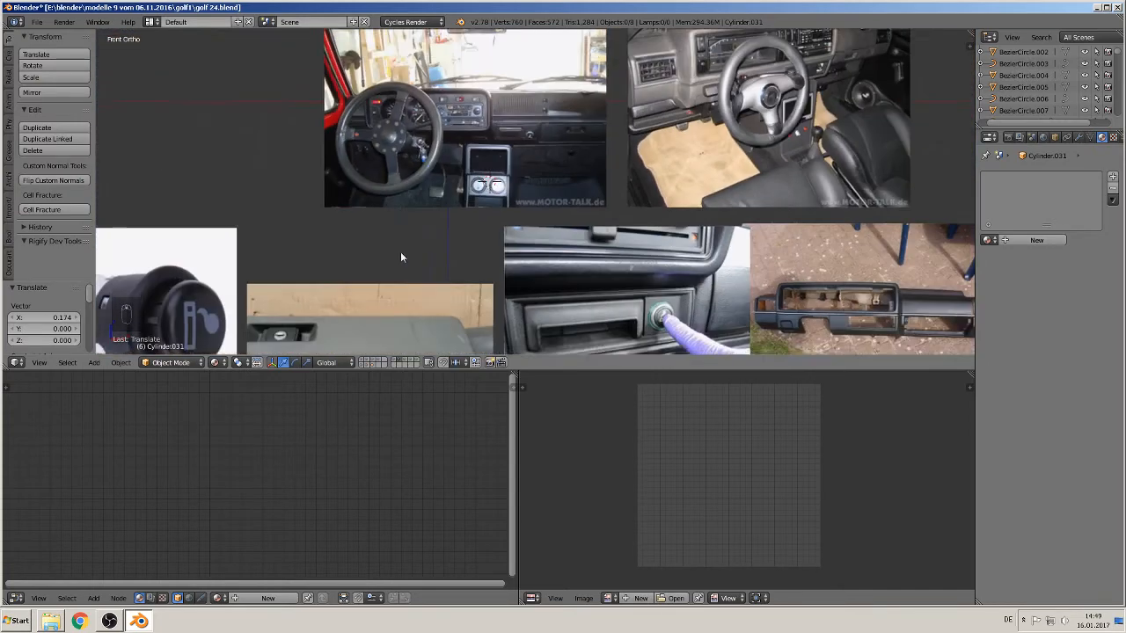
pyautogui.keyDown('shift'); pyautogui.moveTo(402, 253); pyautogui.dragTo(452, 296, button='middle'); pyautogui.keyUp('shift')
pyautogui.scroll(5, 452, 297)
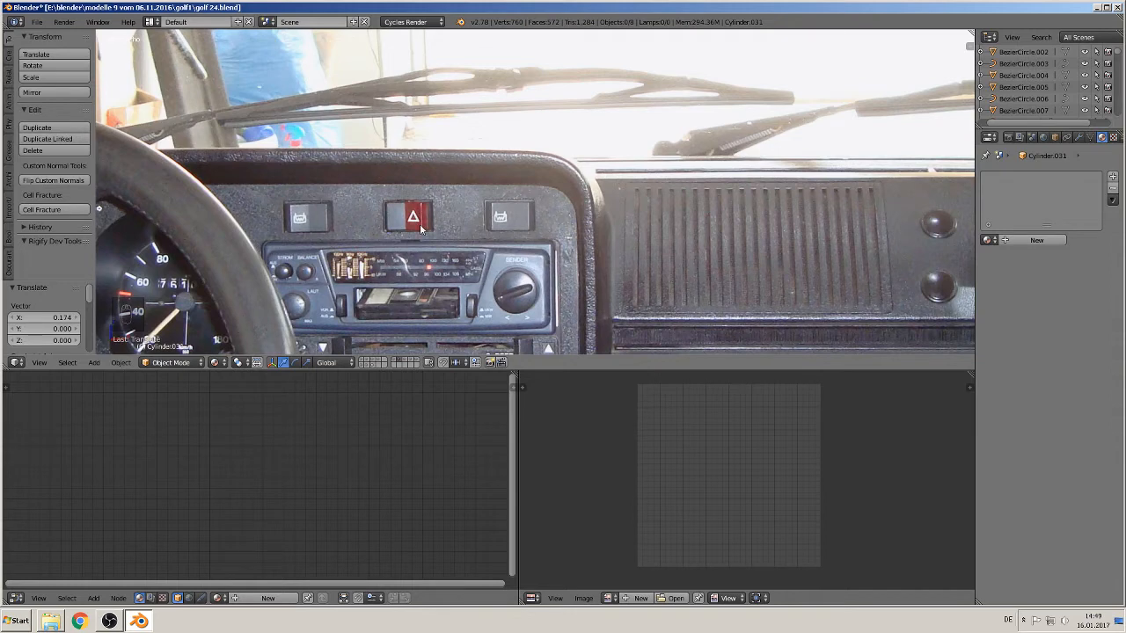
pyautogui.scroll(-2, 402, 223)
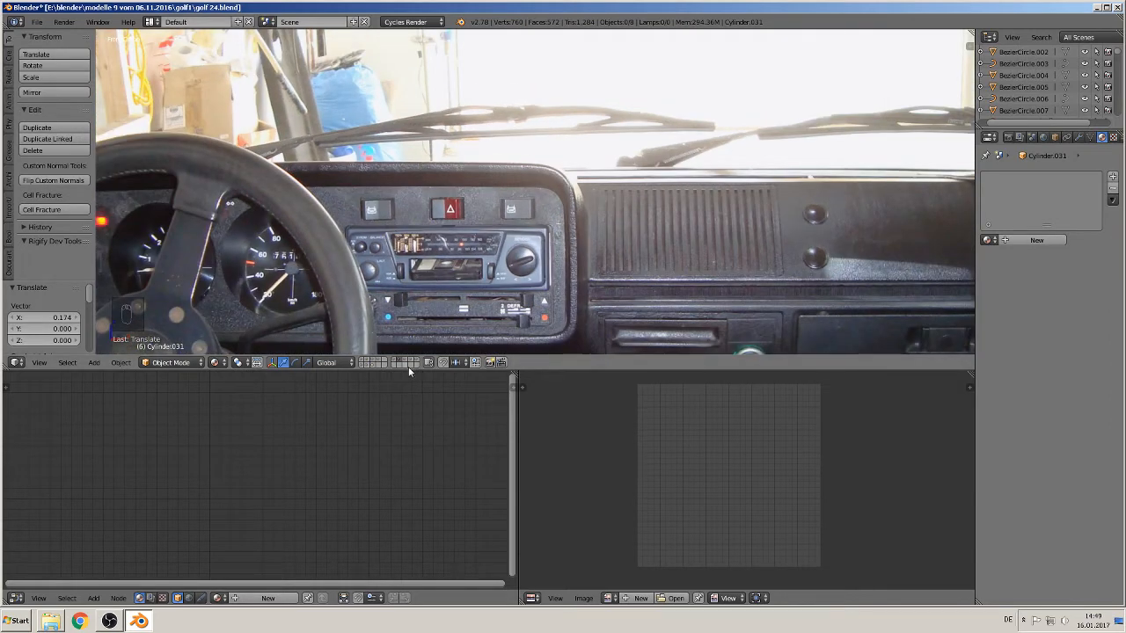
pyautogui.click(369, 363)
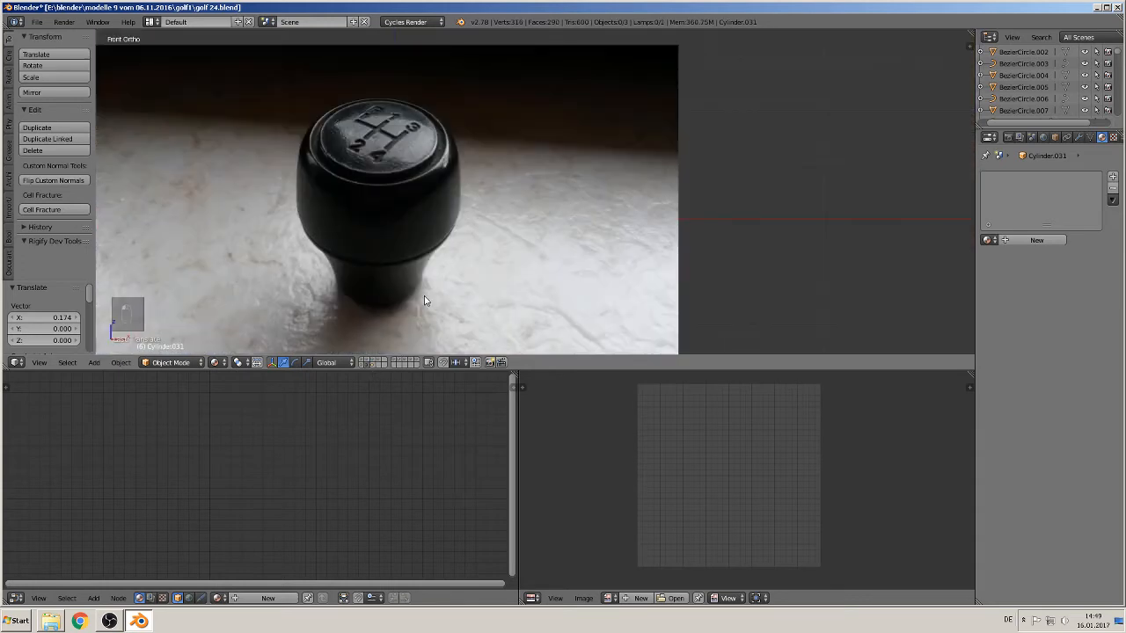
pyautogui.click(371, 364)
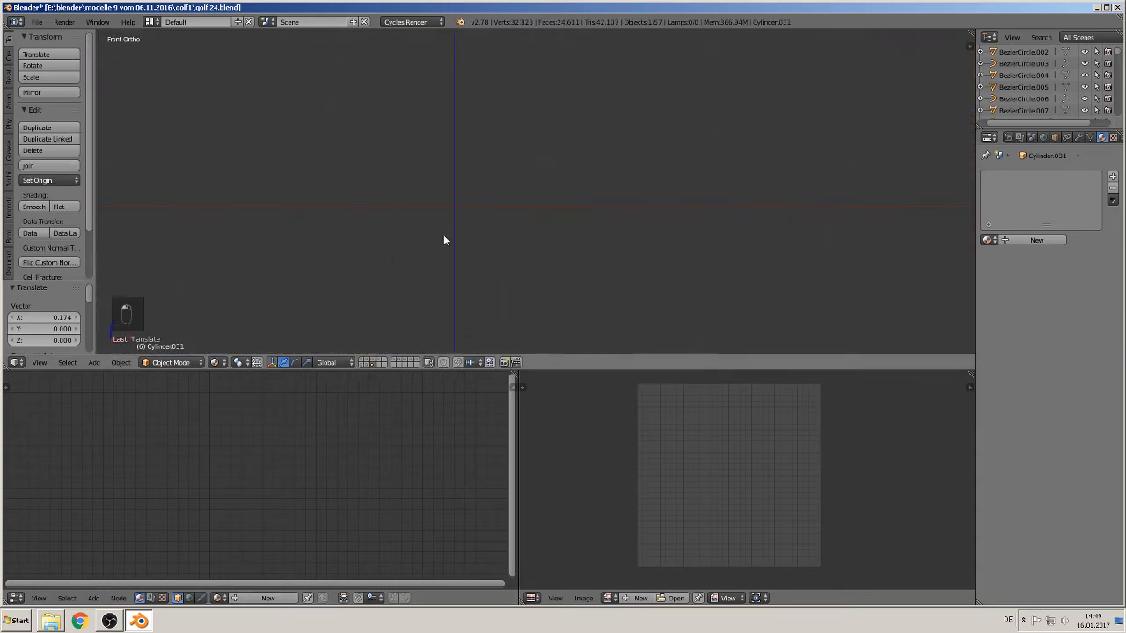
# Step: Raise the warning triangle 0.082 onto the middle switch, nudge it -0.002 along Z, and shift it 0.020 along X
pyautogui.scroll(3, 583, 245)
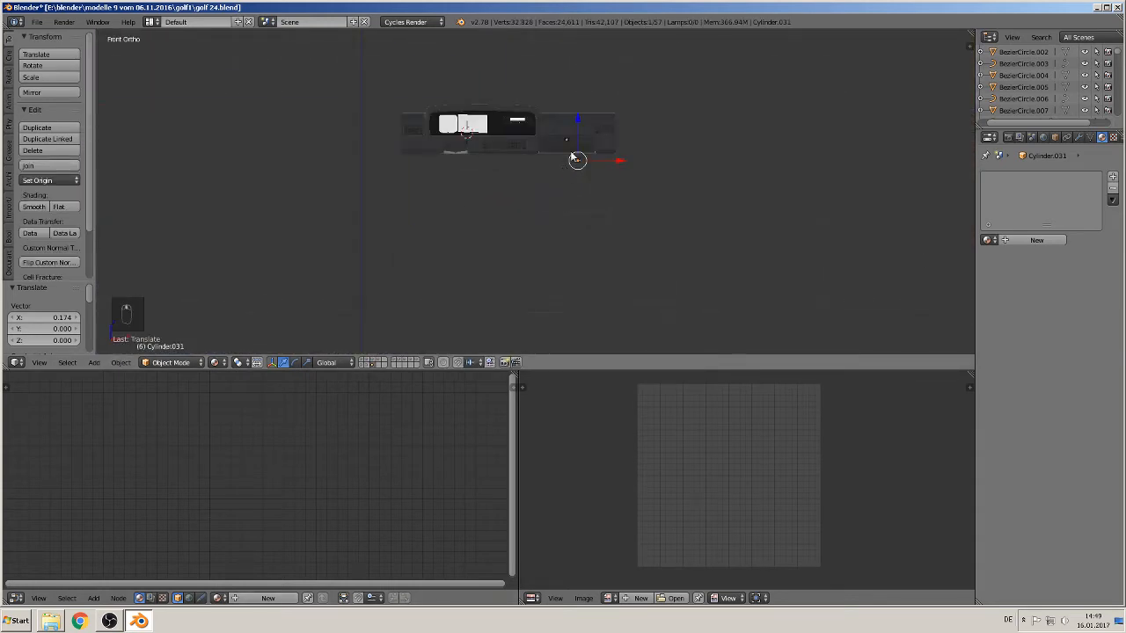
pyautogui.press('KP_Decimal')
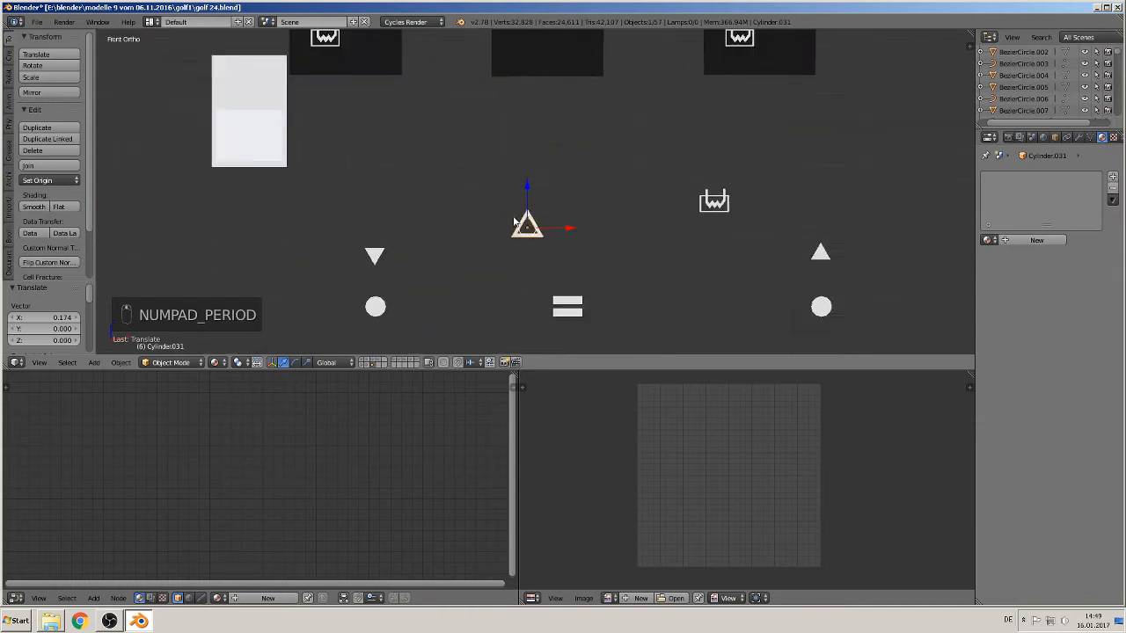
pyautogui.moveTo(512, 219); pyautogui.dragTo(540, 322)
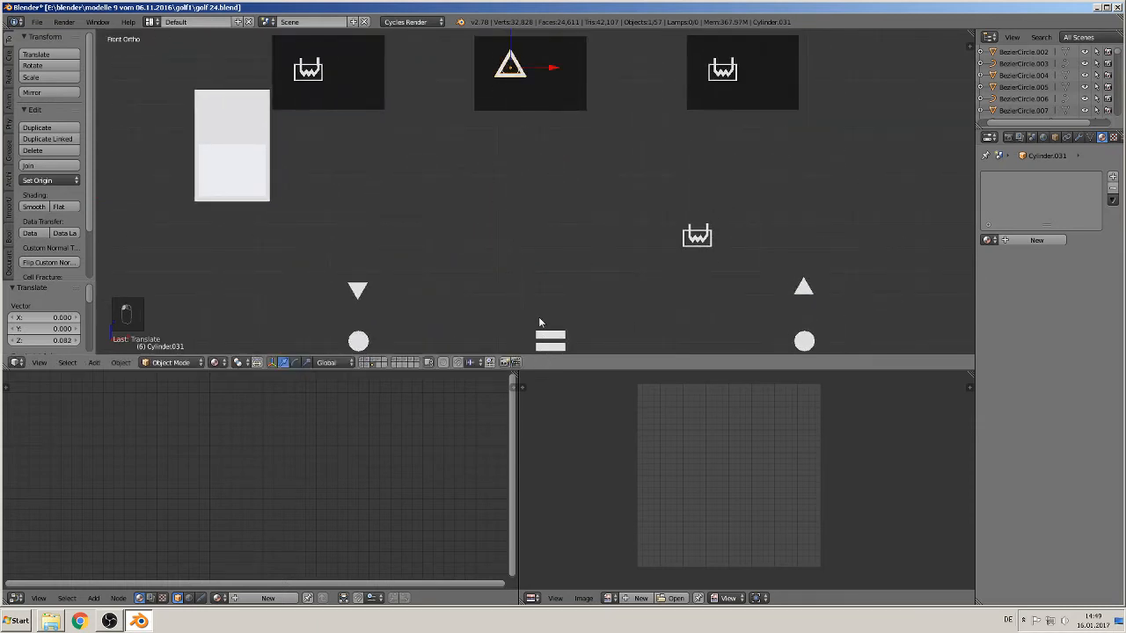
pyautogui.keyDown('shift'); pyautogui.moveTo(526, 108); pyautogui.dragTo(500, 176, button='middle'); pyautogui.keyUp('shift')
pyautogui.moveTo(485, 103); pyautogui.dragTo(488, 107)
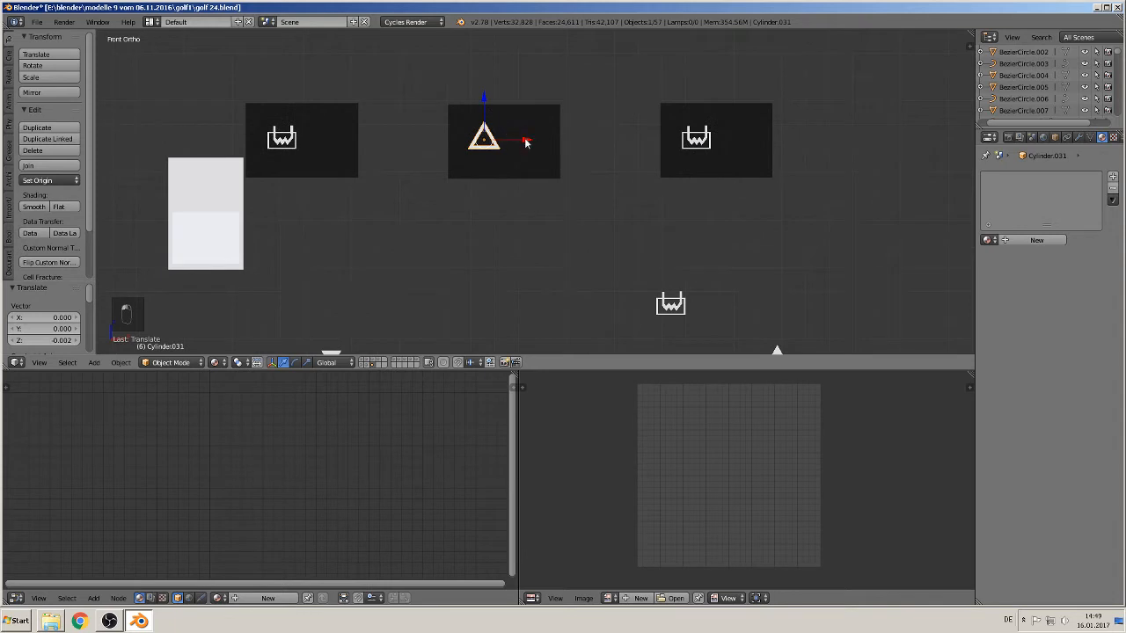
pyautogui.moveTo(526, 142); pyautogui.dragTo(572, 148)
# Step: Move the warning triangle 0.028 along Y so it meets the slanted face of the middle switch
pyautogui.moveTo(572, 148); pyautogui.dragTo(472, 269, button='middle')
pyautogui.press('KP_7')
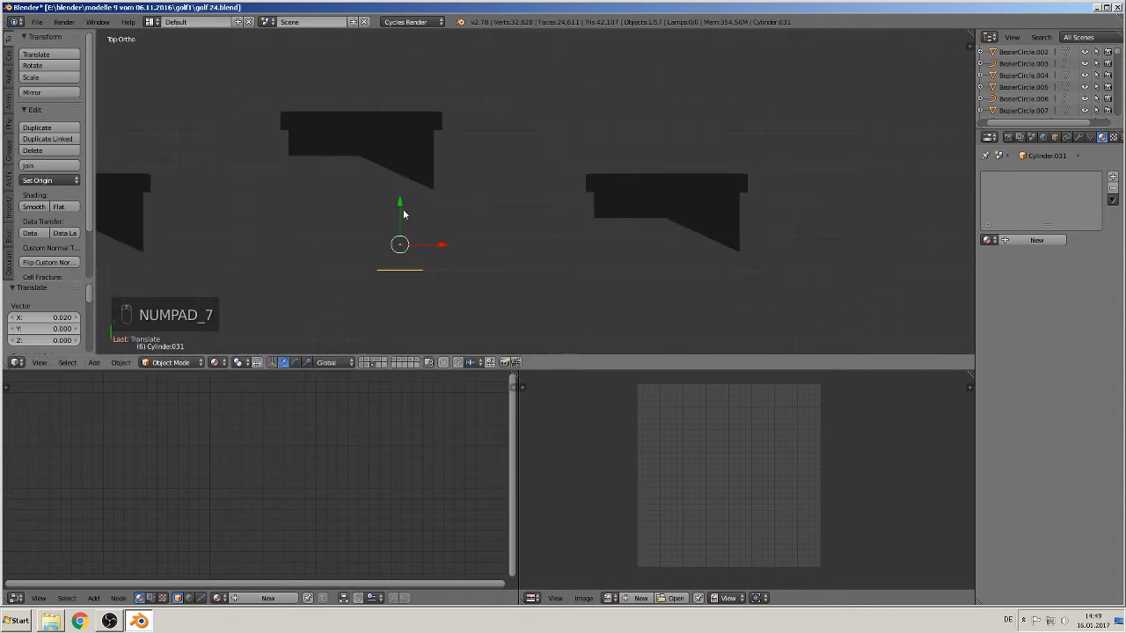
pyautogui.moveTo(404, 214); pyautogui.dragTo(408, 114)
# Step: Rotate the warning triangle -24.099° about Z to match the switch's slanted face and nudge it flush with the surface
pyautogui.press('r')
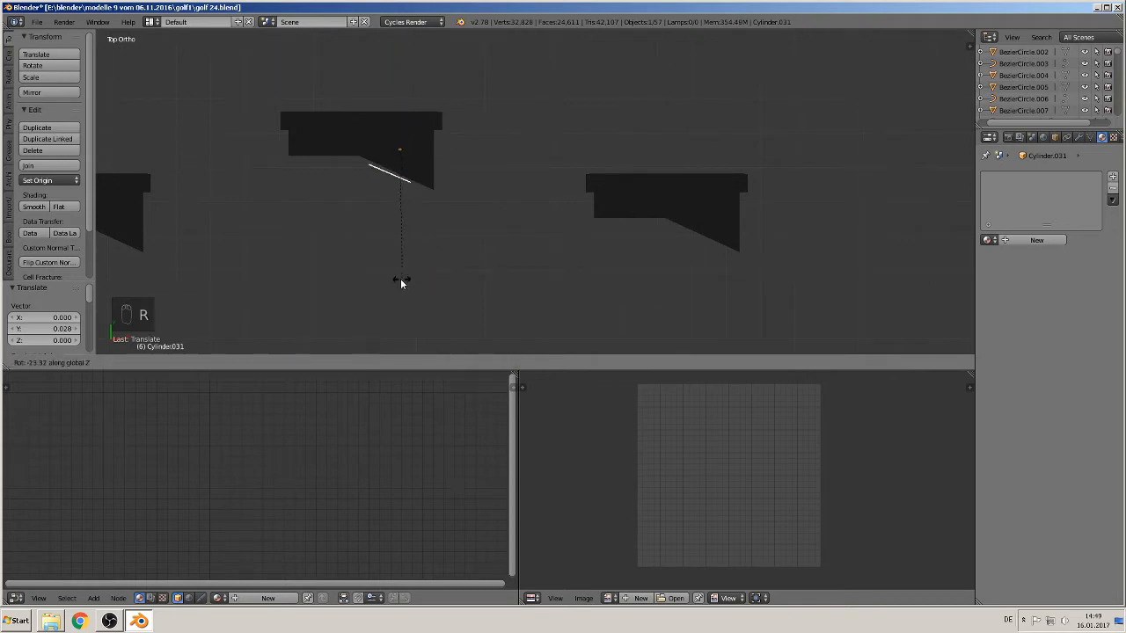
pyautogui.click(401, 283)
pyautogui.press('g')
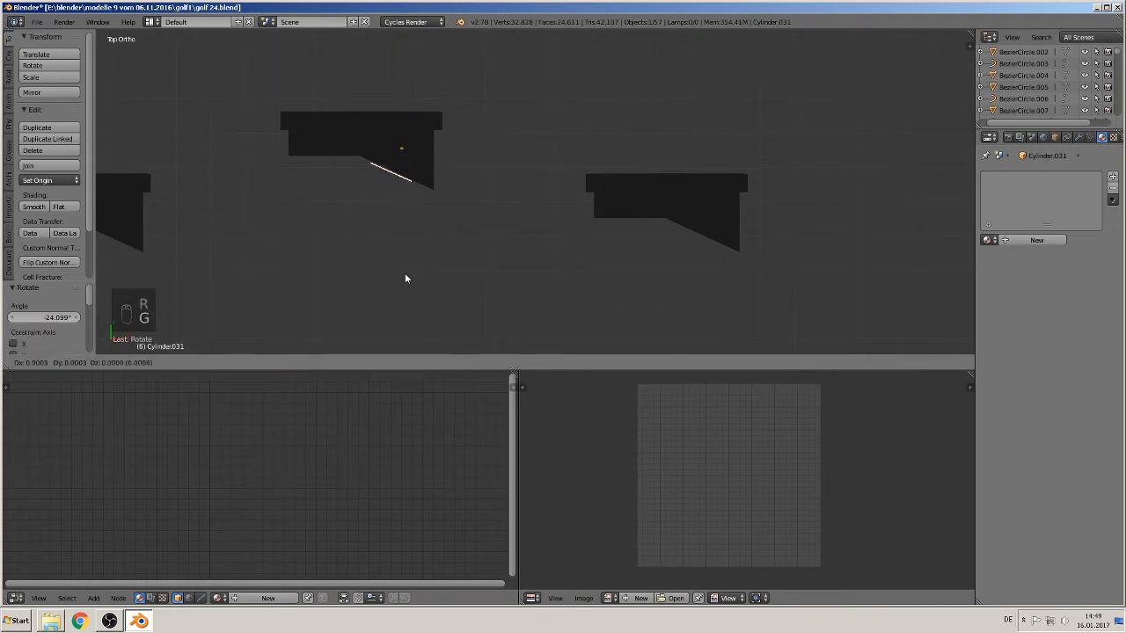
pyautogui.click(404, 272)
pyautogui.moveTo(404, 272); pyautogui.dragTo(392, 135, button='middle')
pyautogui.scroll(2, 390, 150)
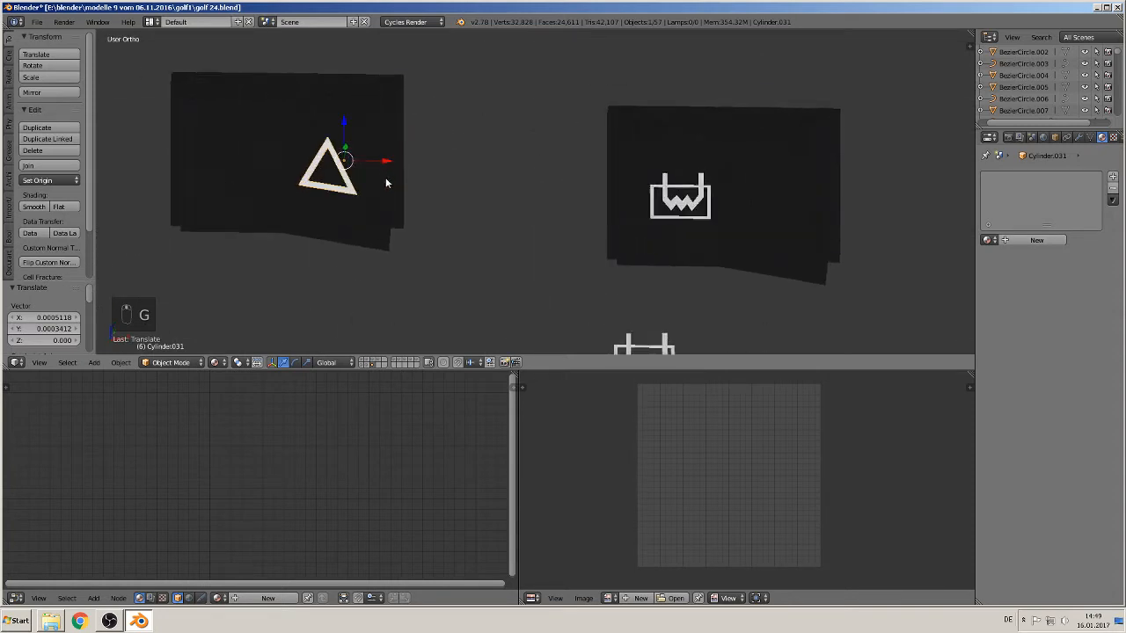
pyautogui.moveTo(386, 178); pyautogui.dragTo(471, 211, button='middle')
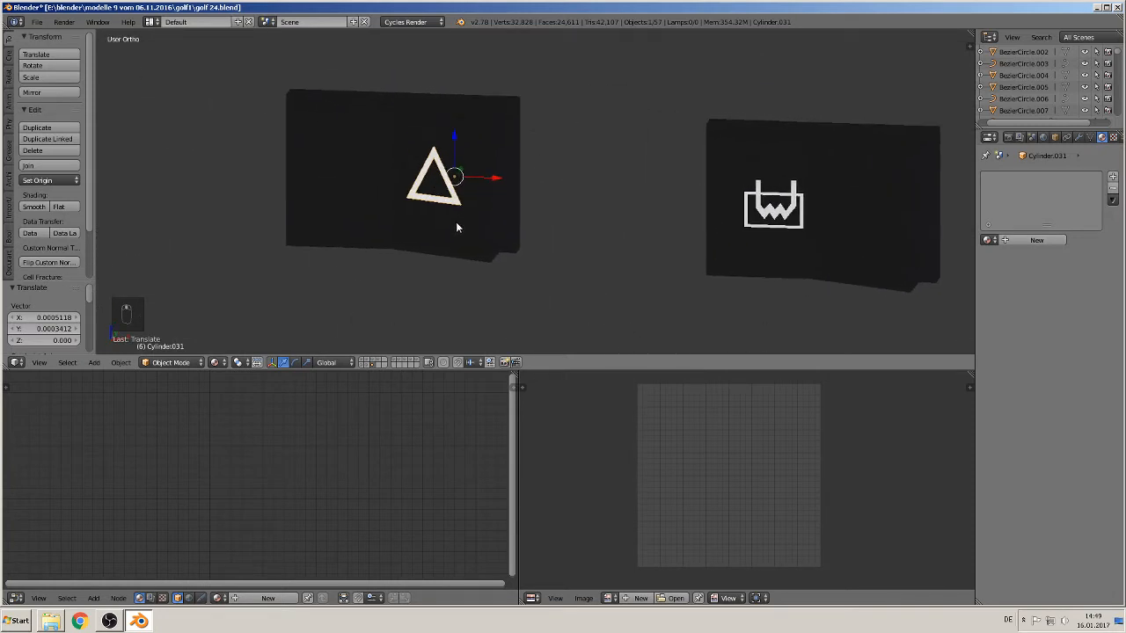
# Step: Select the front, side, top and bottom faces of the middle switch's protruding button in Edit Mode
pyautogui.rightClick(467, 157)
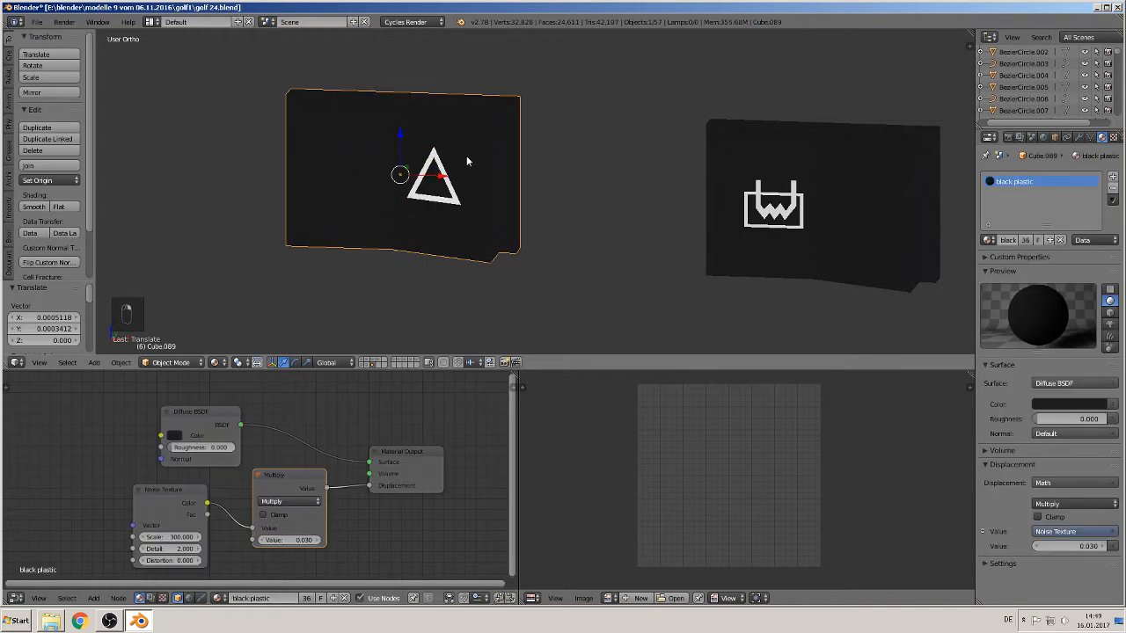
pyautogui.press('Tab')
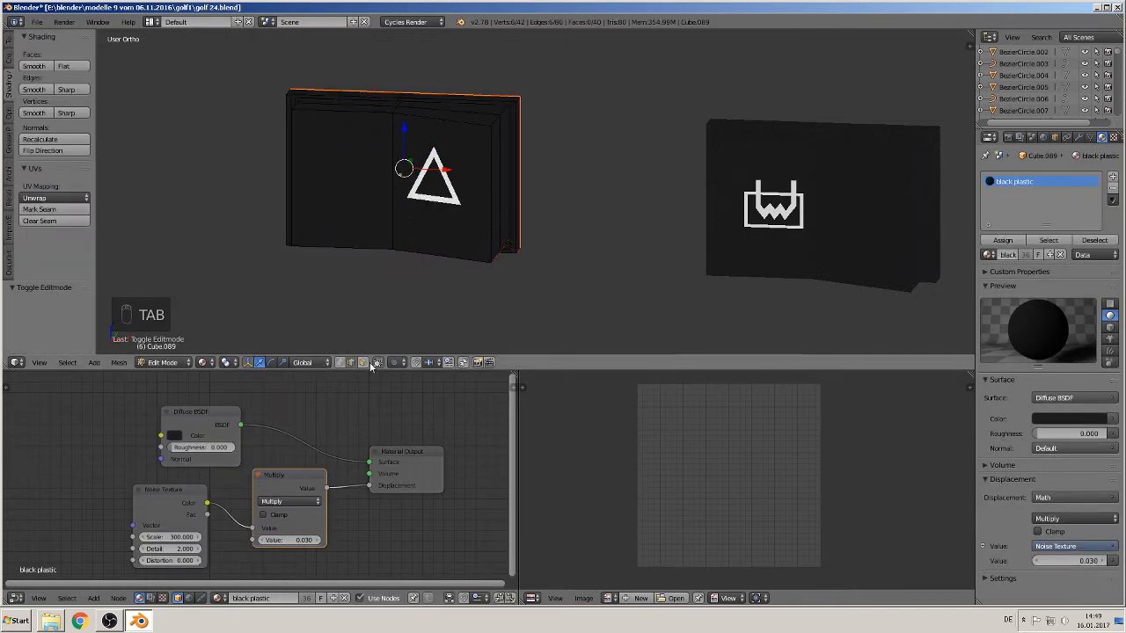
pyautogui.rightClick(505, 206)
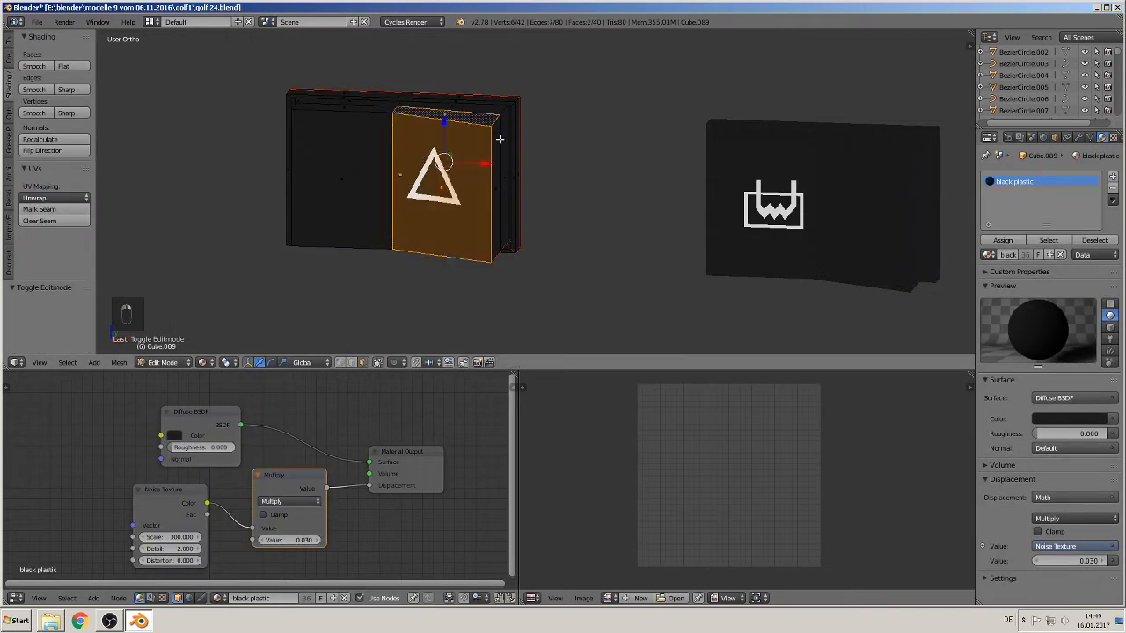
pyautogui.moveTo(505, 199); pyautogui.dragTo(490, 181, button='middle')
pyautogui.keyDown('shift'); pyautogui.rightClick(472, 241); pyautogui.keyUp('shift')
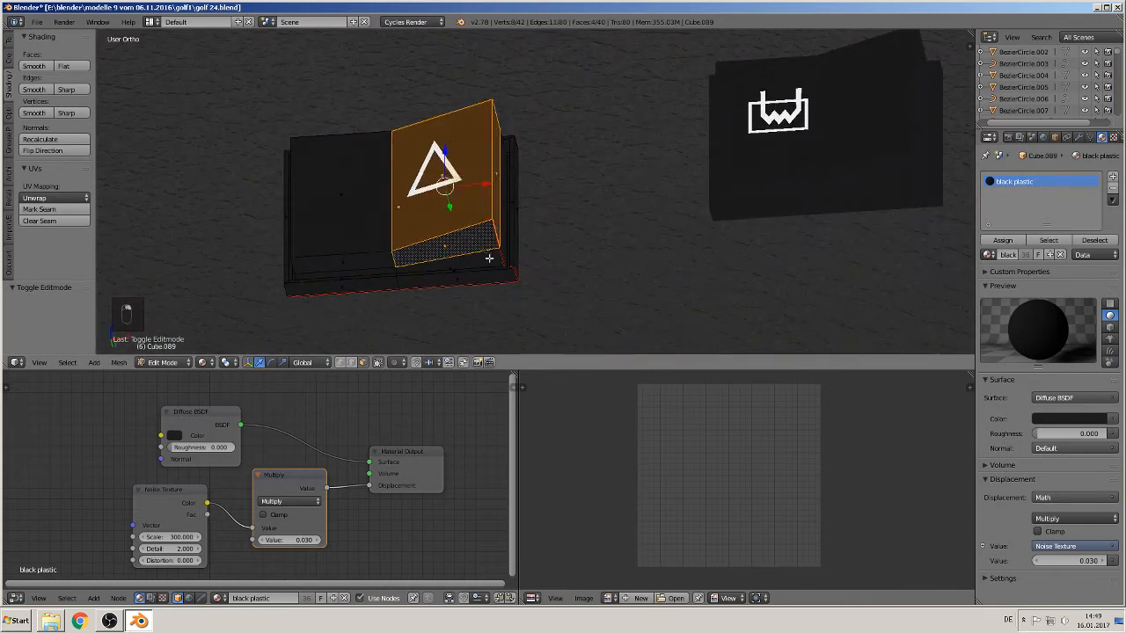
pyautogui.moveTo(490, 258); pyautogui.dragTo(479, 322, button='middle')
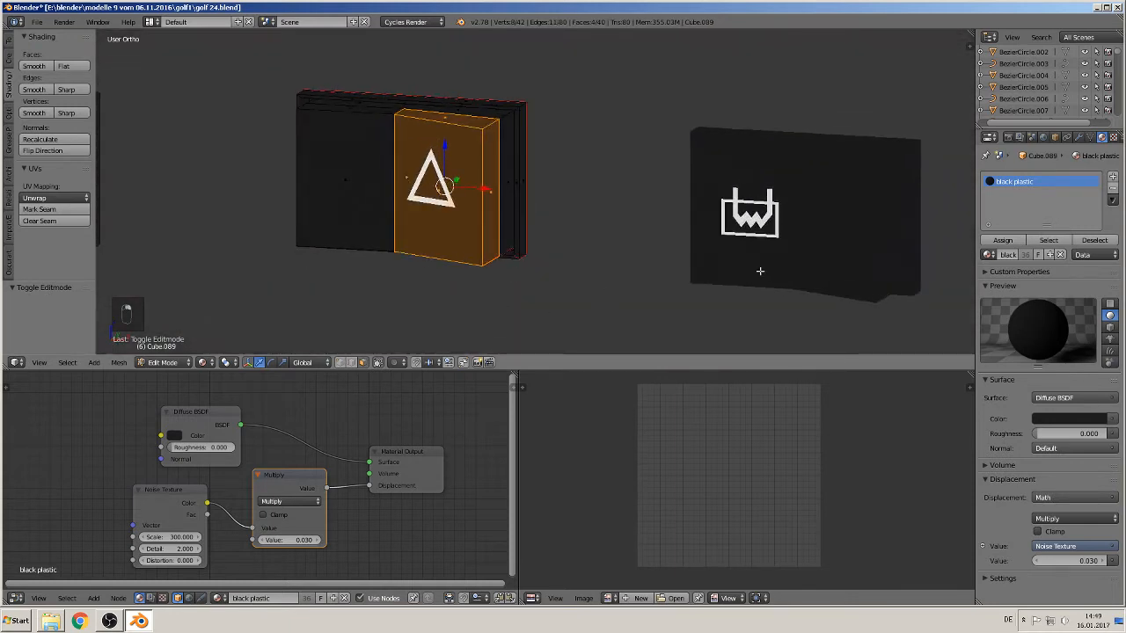
# Step: Add a second material slot to the middle switch with a new material named "redf button"
pyautogui.click(1113, 178)
pyautogui.click(1007, 257)
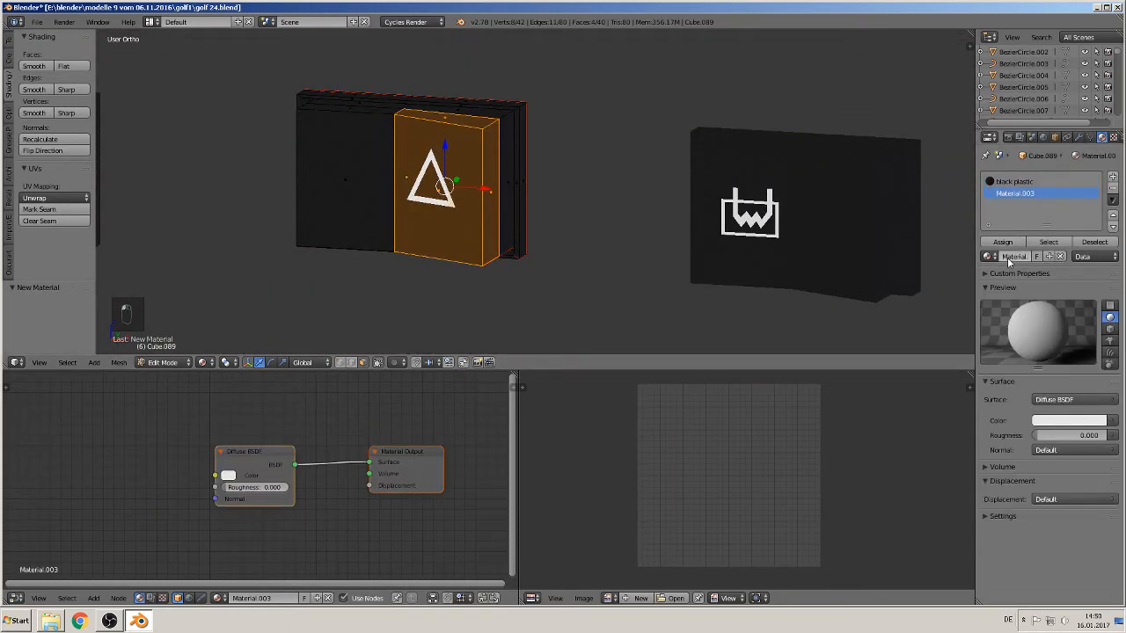
pyautogui.press('BackSpace')
pyautogui.write('redf button')
pyautogui.press('Return')
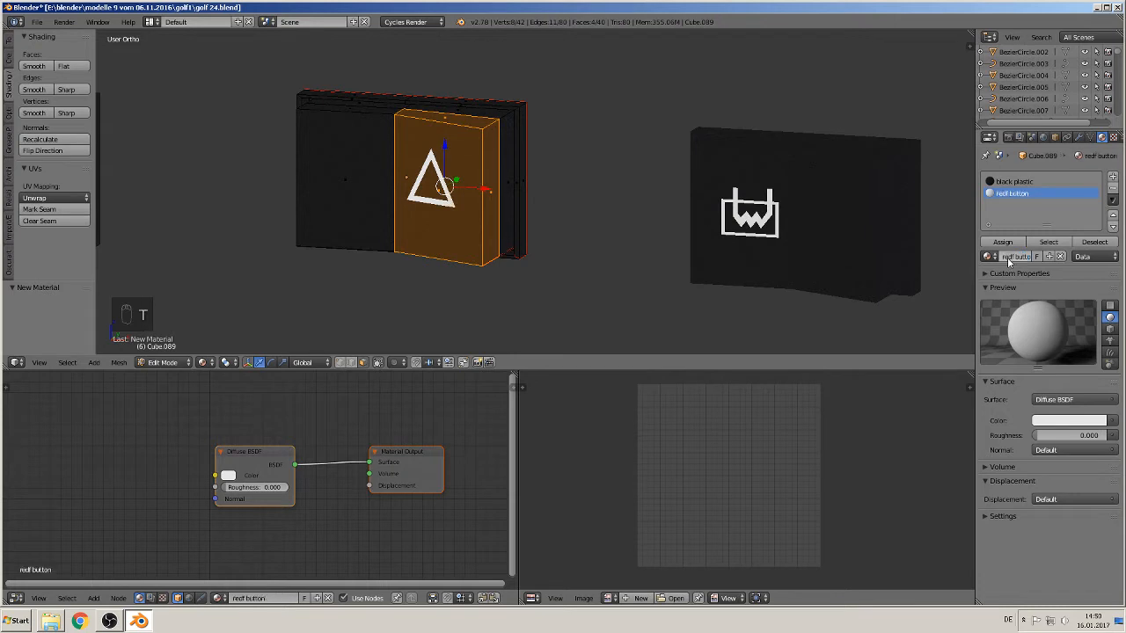
# Step: Set the "redf button" material's diffuse colour to bright red and assign it to the selected button faces
pyautogui.click(1065, 420)
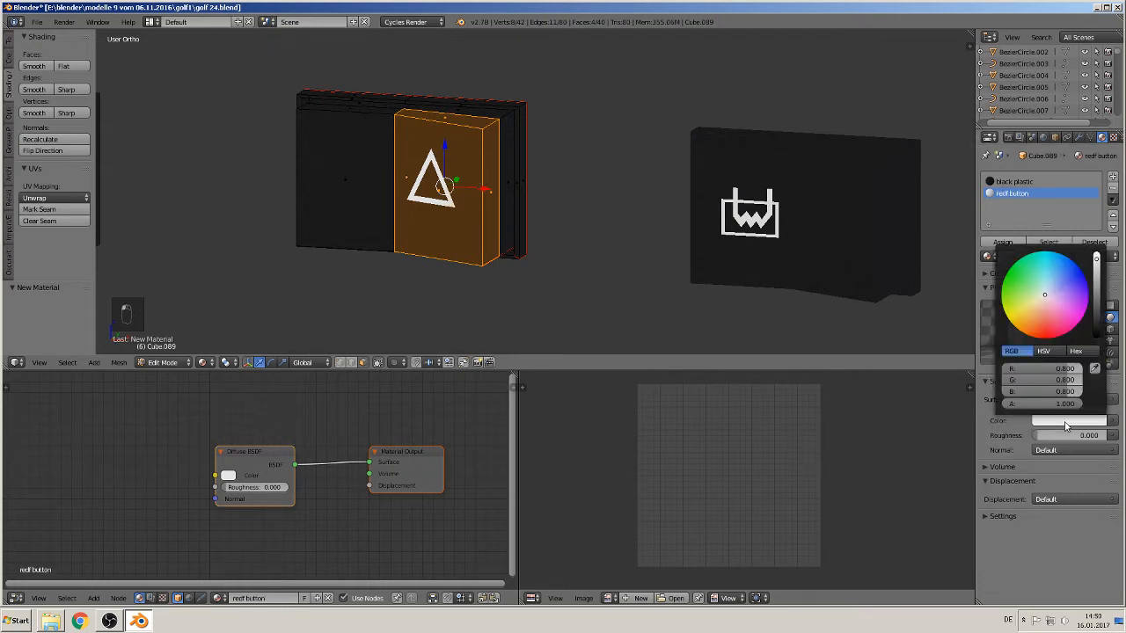
pyautogui.click(1048, 337)
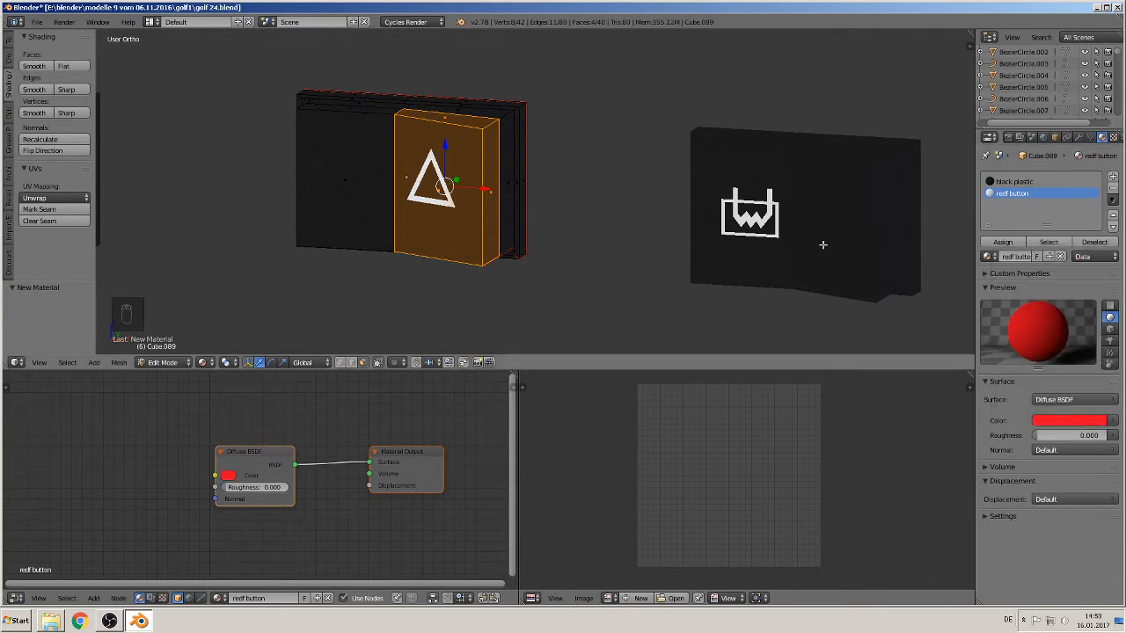
pyautogui.click(1001, 243)
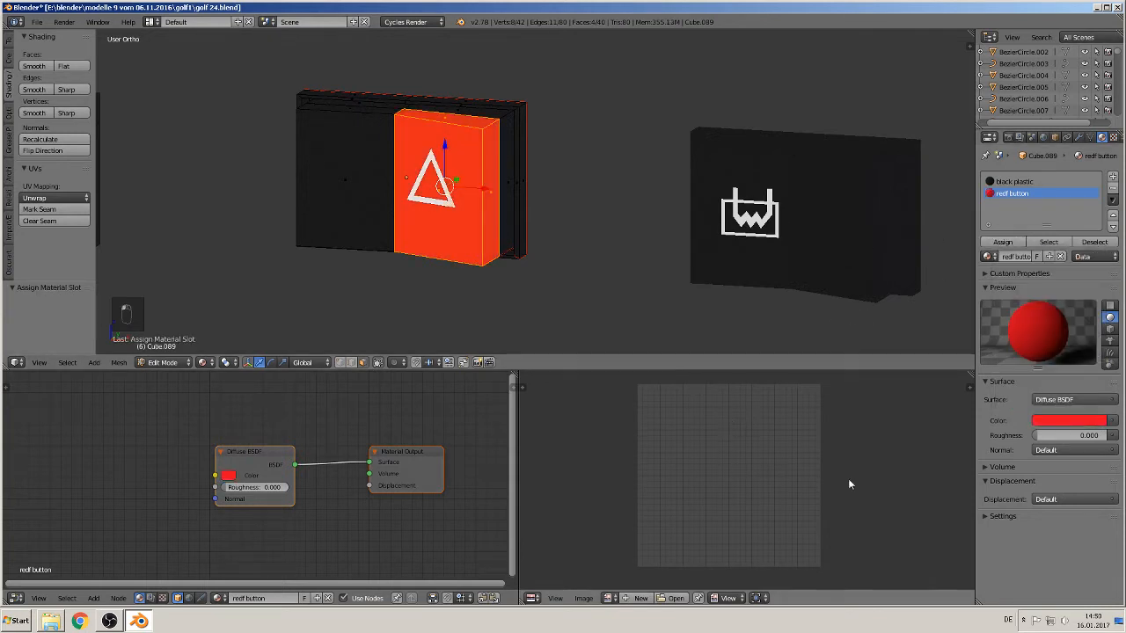
pyautogui.click(1062, 401)
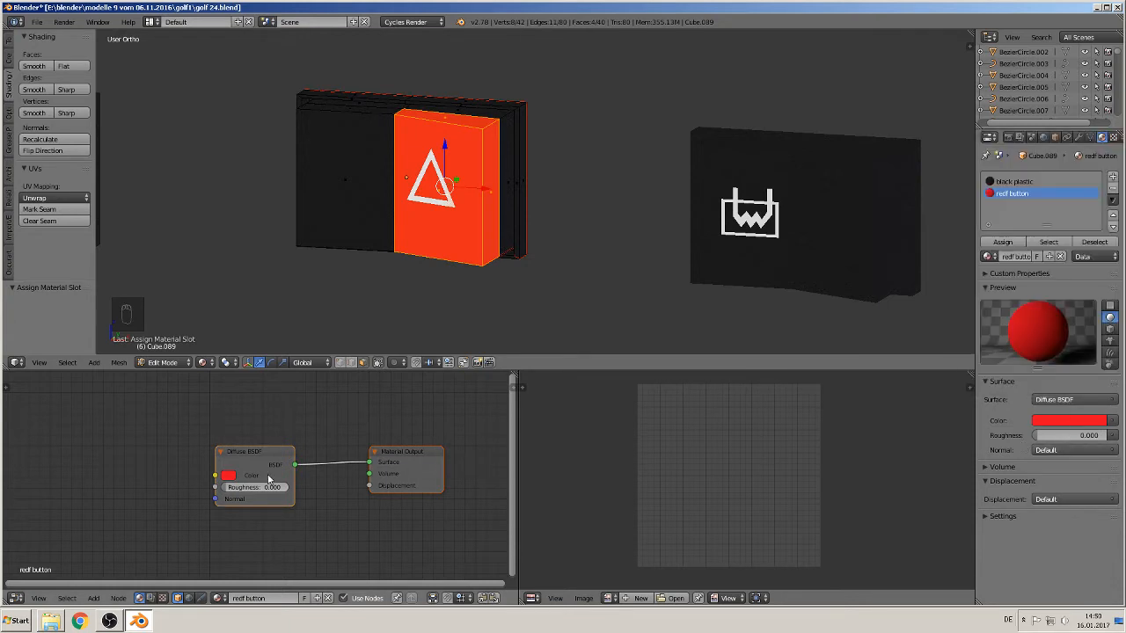
# Step: Move the Diffuse BSDF node aside and insert a Mix Shader between it and the Material Output
pyautogui.moveTo(278, 504); pyautogui.dragTo(146, 504)
pyautogui.scroll(-2, 198, 514)
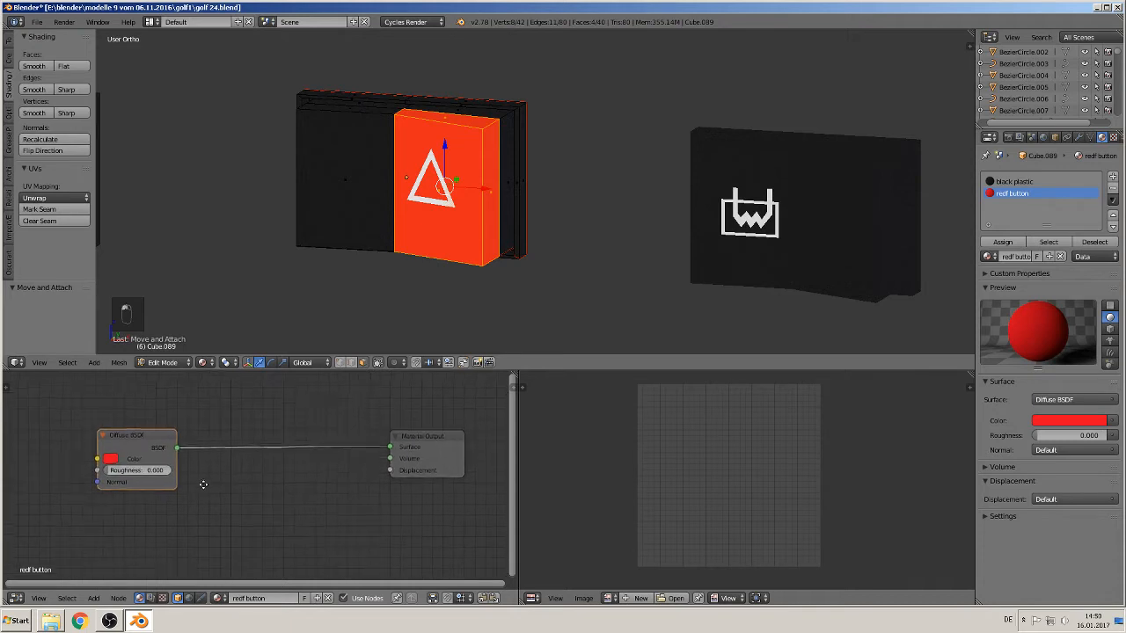
pyautogui.click(94, 598)
pyautogui.moveTo(112, 549)
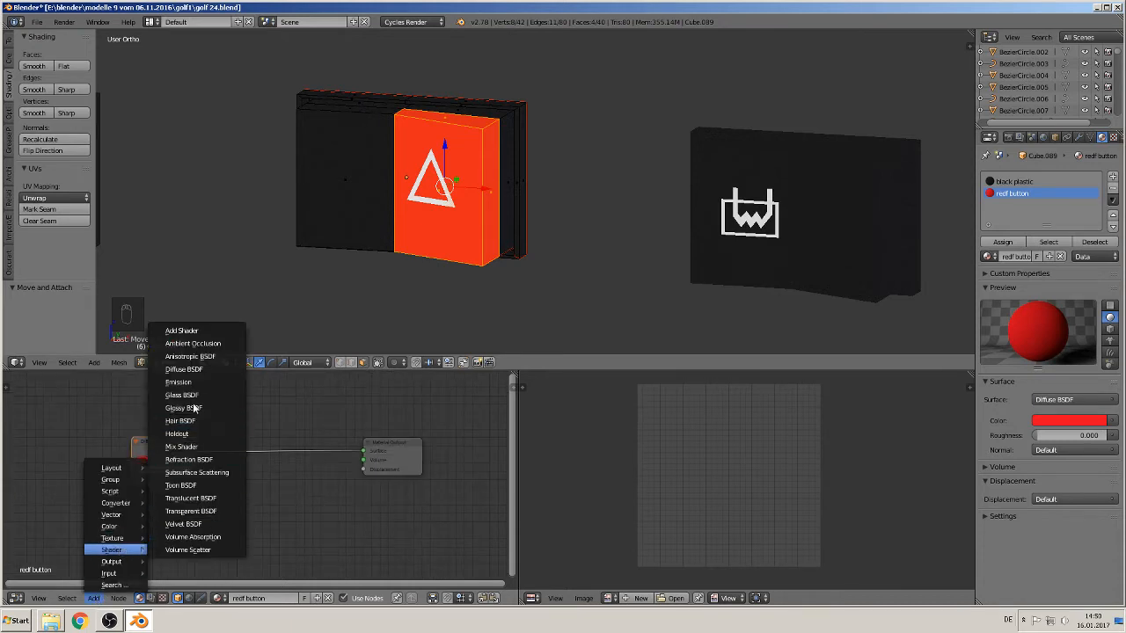
pyautogui.click(199, 447)
pyautogui.click(292, 455)
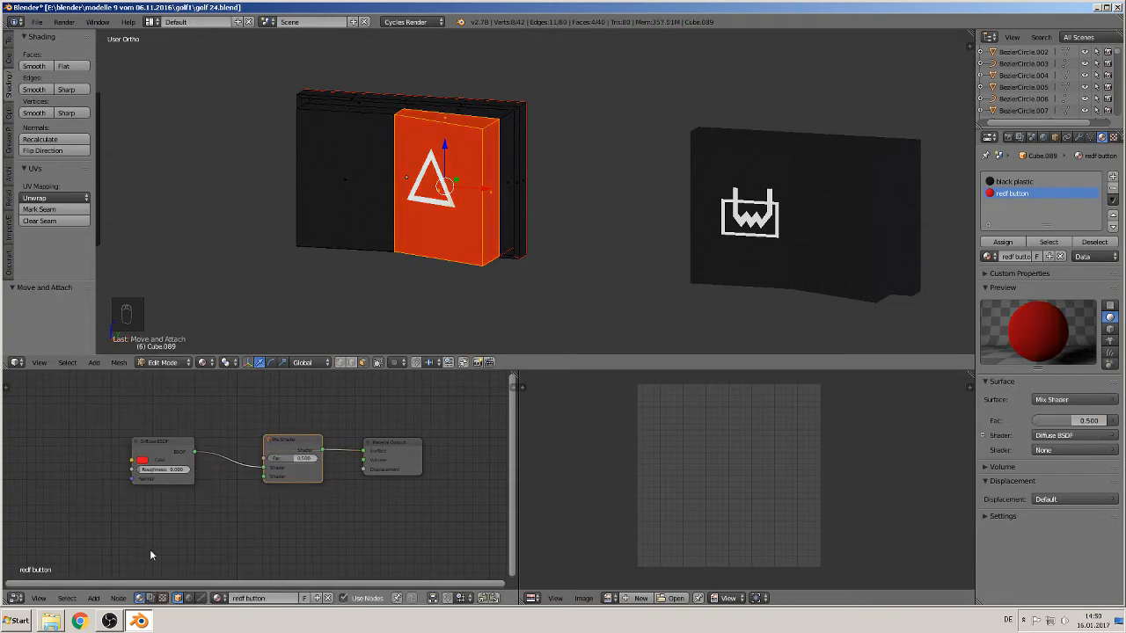
# Step: Add a Translucent BSDF below the Diffuse BSDF and link it to the Mix Shader's second shader input
pyautogui.click(94, 598)
pyautogui.moveTo(127, 549)
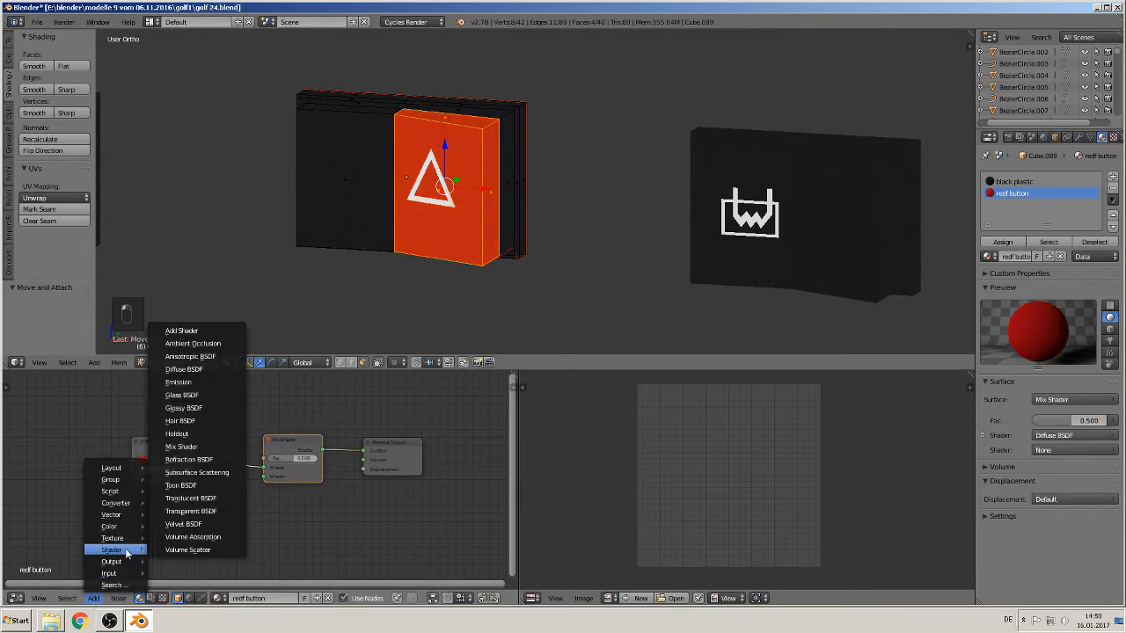
pyautogui.click(213, 498)
pyautogui.click(174, 498)
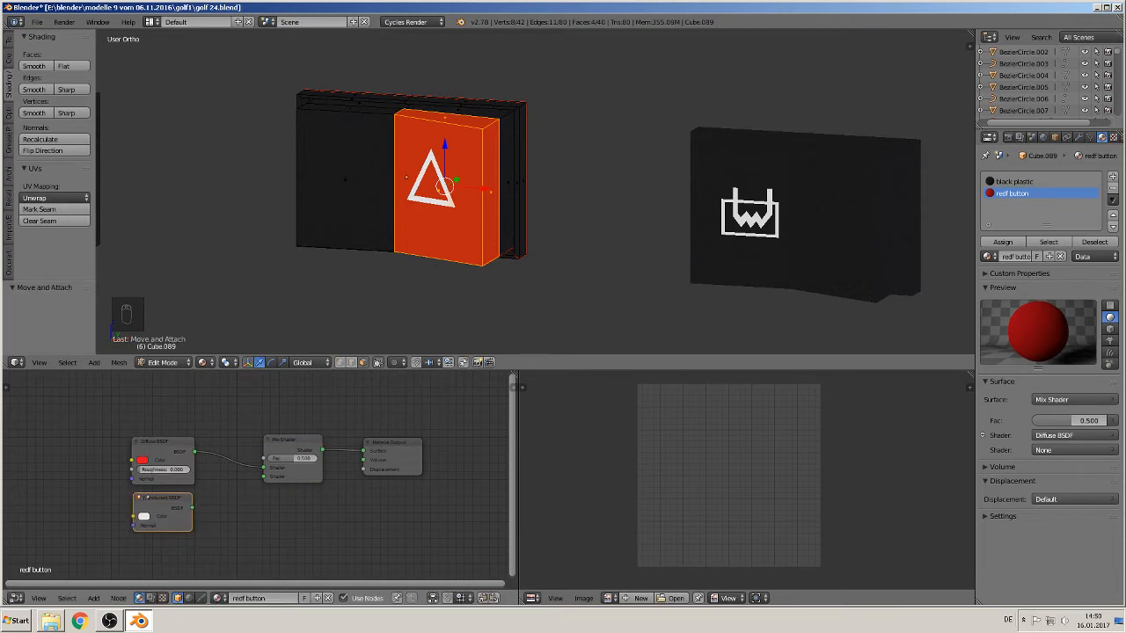
pyautogui.moveTo(192, 508); pyautogui.dragTo(264, 477)
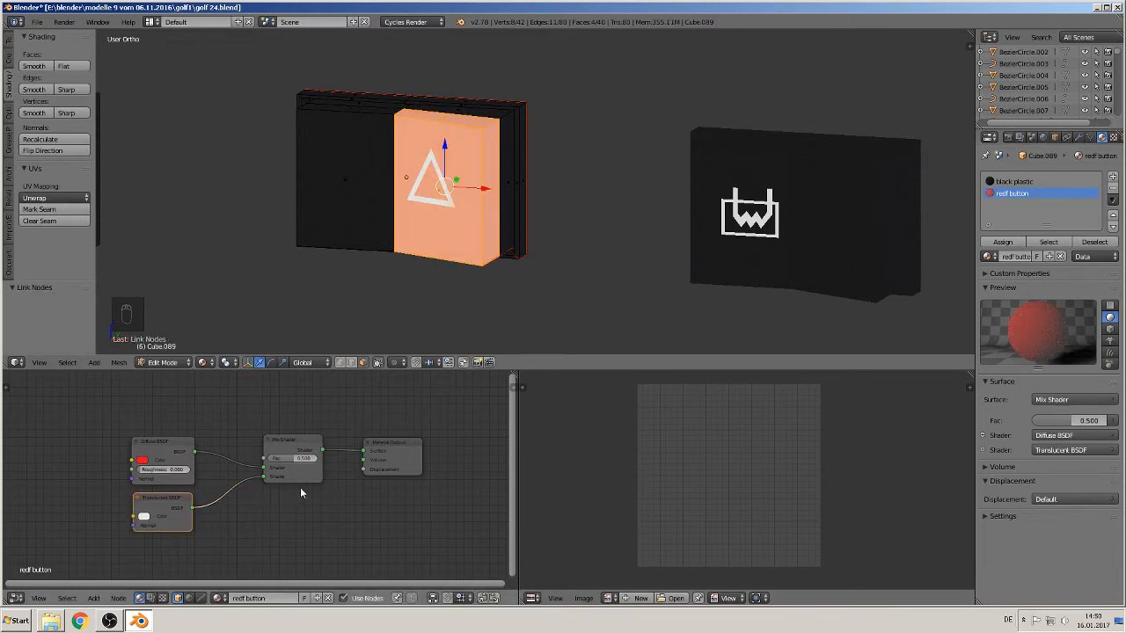
# Step: Set the mix factor to 0.491 and give the Translucent BSDF the same red as the Diffuse BSDF
pyautogui.moveTo(303, 459); pyautogui.dragTo(253, 498)
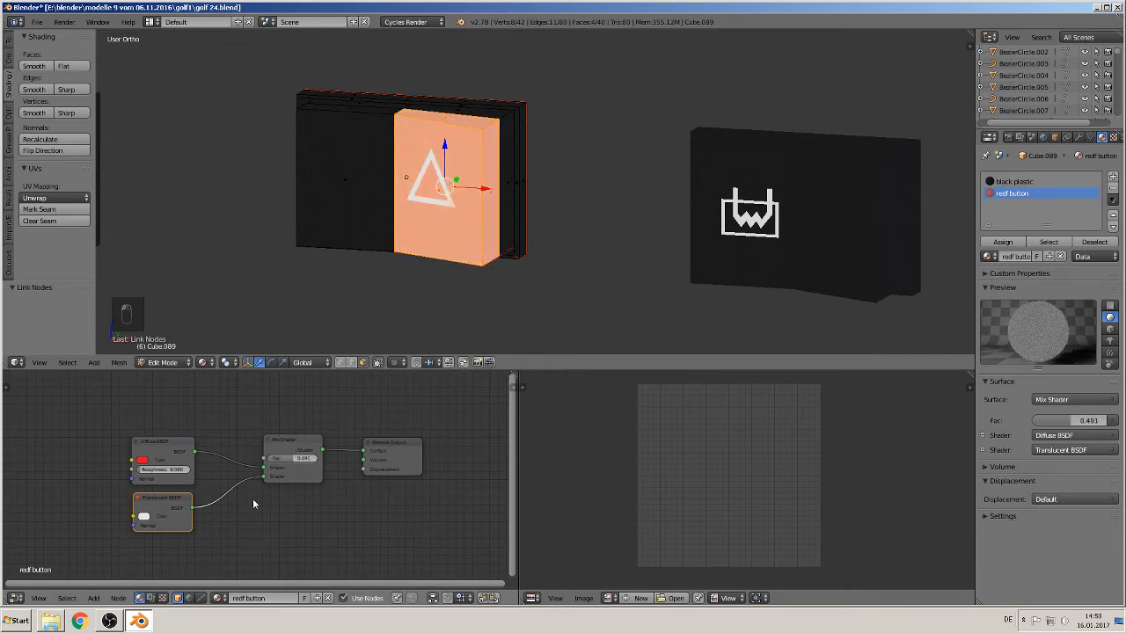
pyautogui.click(144, 516)
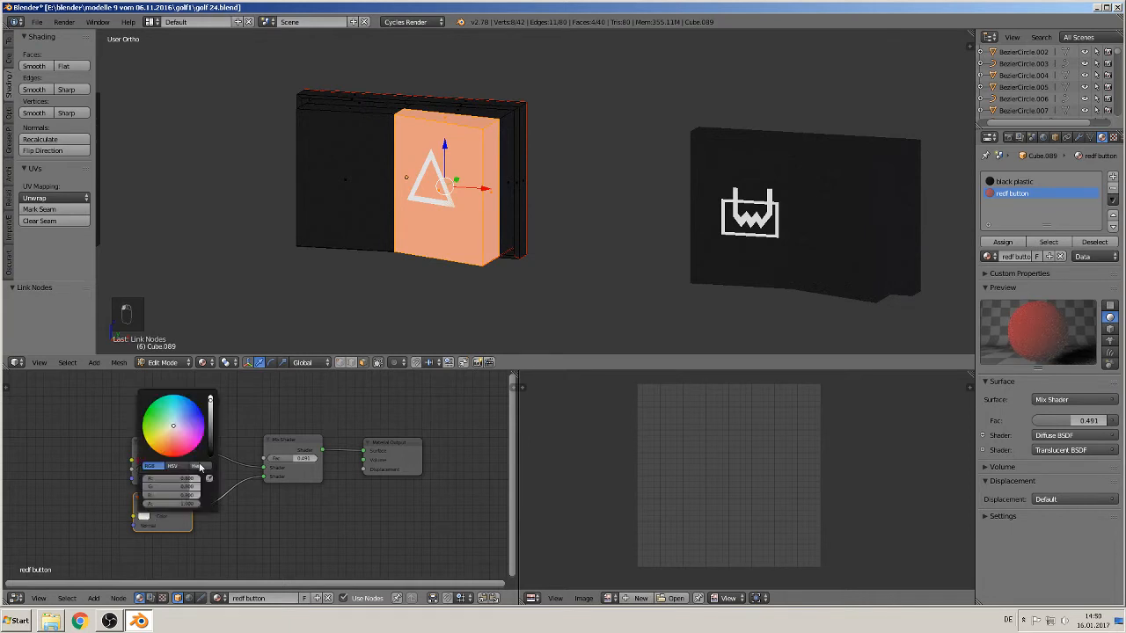
pyautogui.click(143, 459)
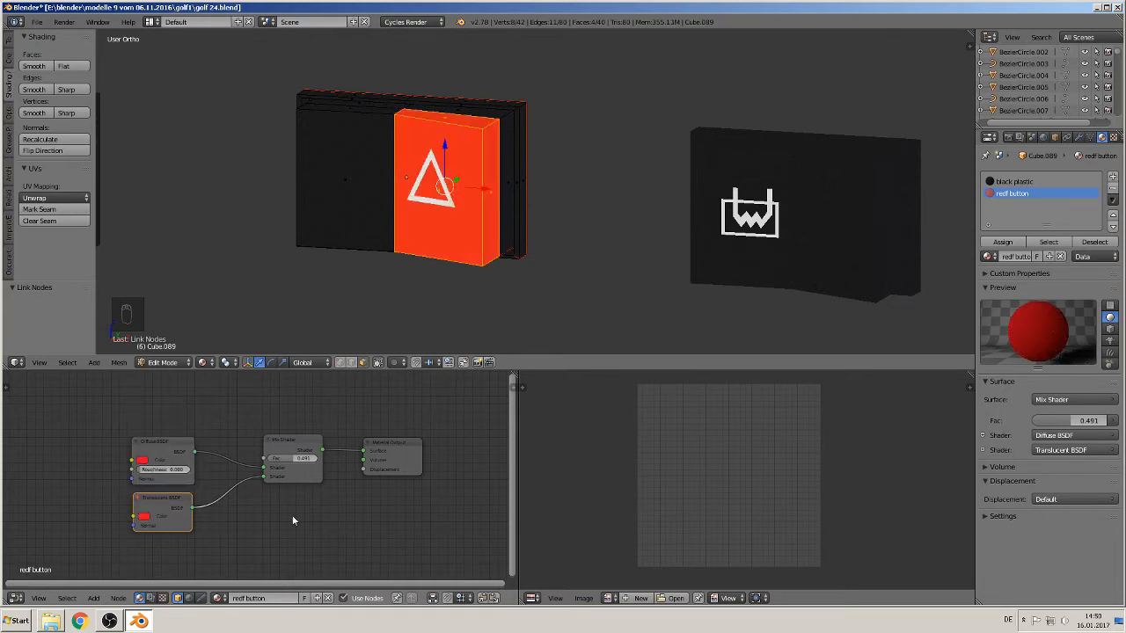
# Step: Set the Mix Shader factor to 0.782 and return to Object Mode
pyautogui.scroll(1, 221, 531)
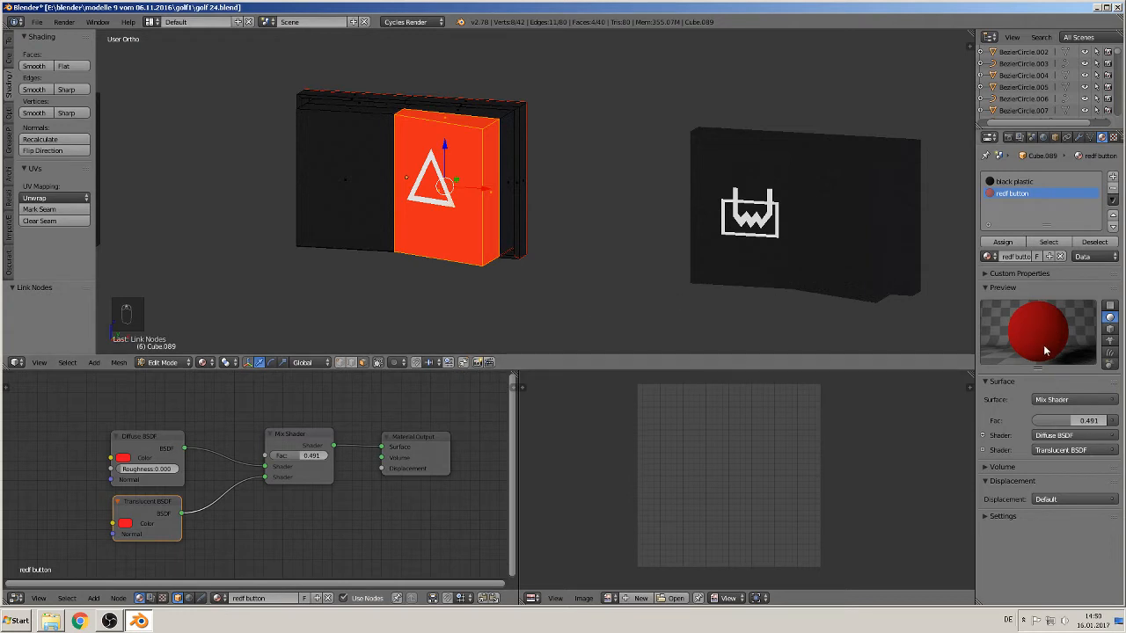
pyautogui.scroll(1, 363, 491)
pyautogui.scroll(1, 312, 461)
pyautogui.moveTo(323, 449); pyautogui.dragTo(346, 449)
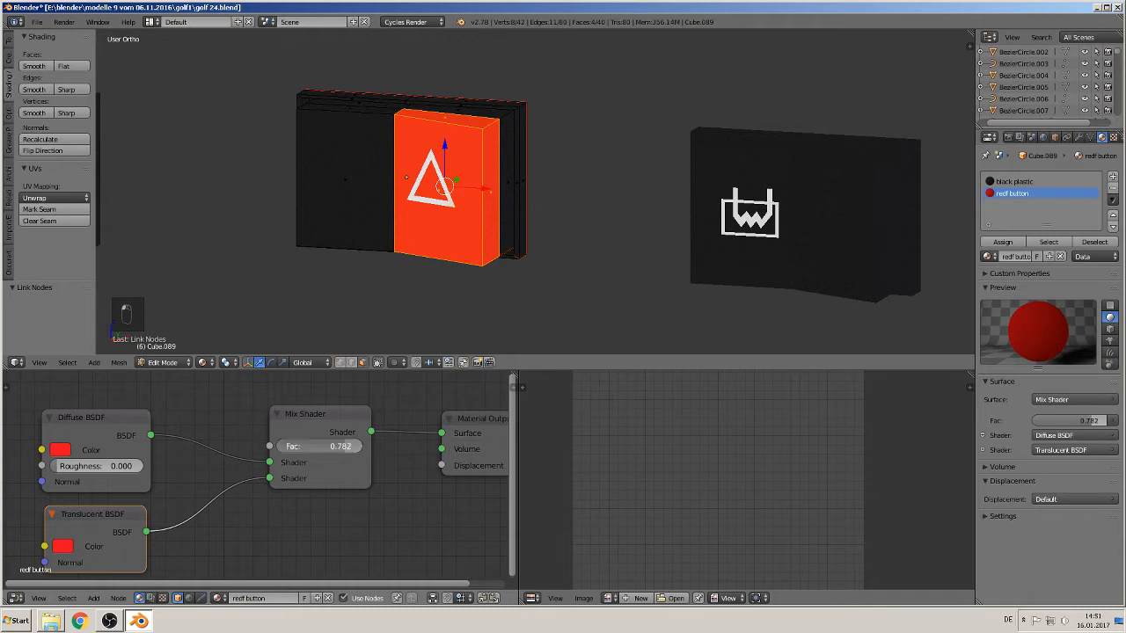
pyautogui.click(343, 447)
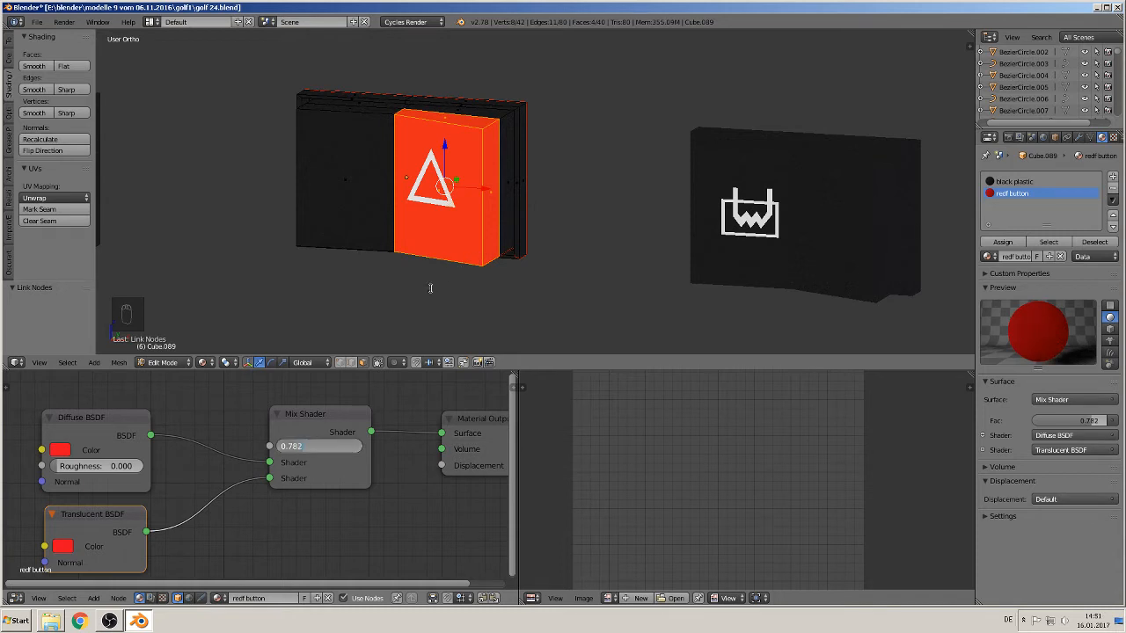
pyautogui.press('Tab')
pyautogui.press('Tab')
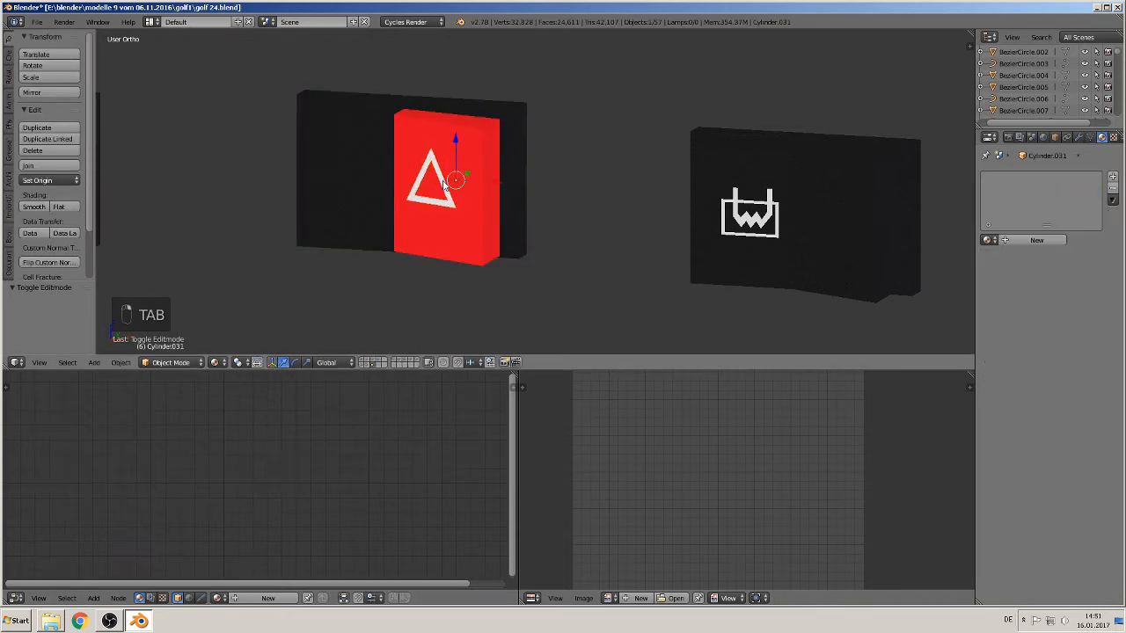
# Step: Join the warning triangle with the middle switch, keeping the switch as the active object
pyautogui.rightClick(443, 183)
pyautogui.keyDown('shift'); pyautogui.rightClick(442, 183); pyautogui.keyUp('shift')
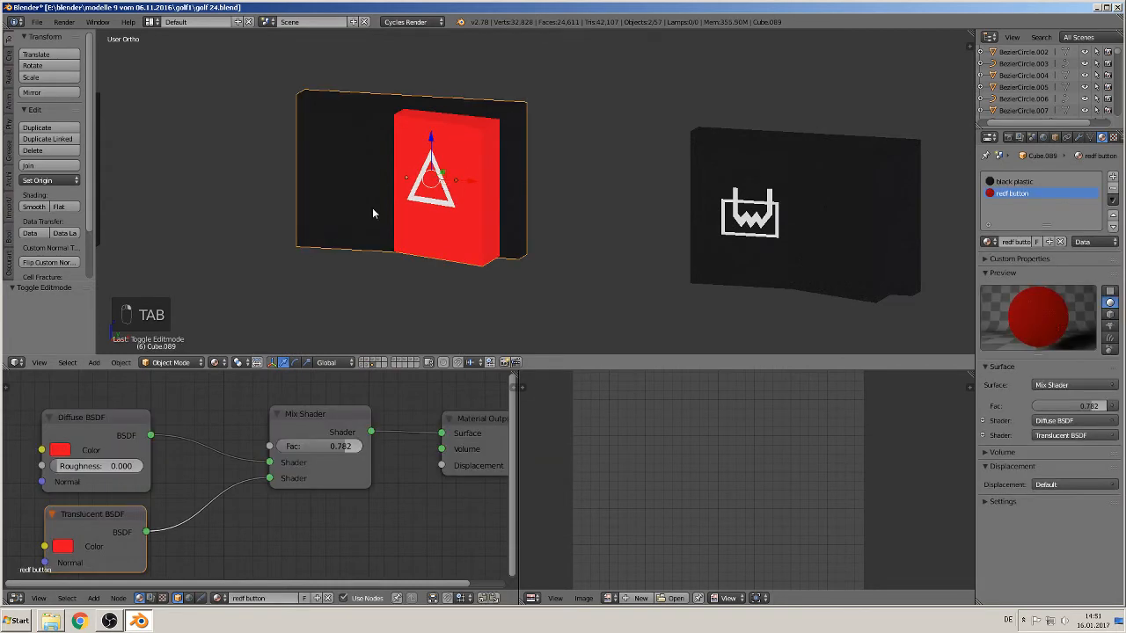
pyautogui.click(29, 165)
pyautogui.scroll(-2, 304, 235)
pyautogui.moveTo(307, 236); pyautogui.dragTo(340, 223, button='middle')
# Step: Add a third material slot to the middle switch and fill it with the existing white radio material
pyautogui.press('Tab')
pyautogui.scroll(1, 440, 181)
pyautogui.scroll(1, 443, 181)
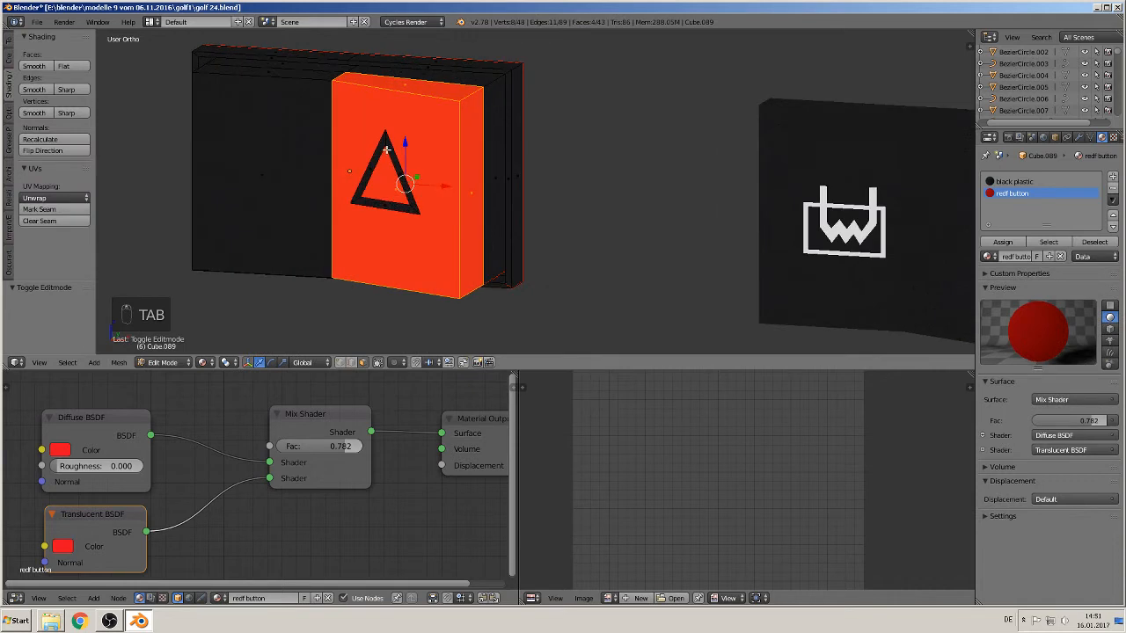
pyautogui.click(1111, 177)
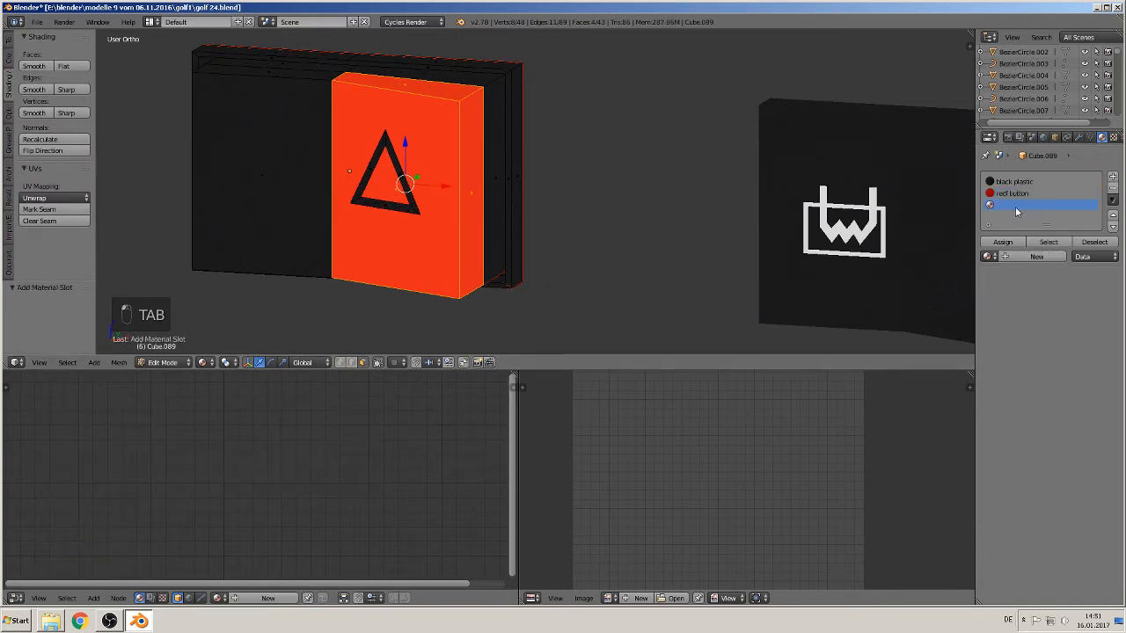
pyautogui.click(987, 256)
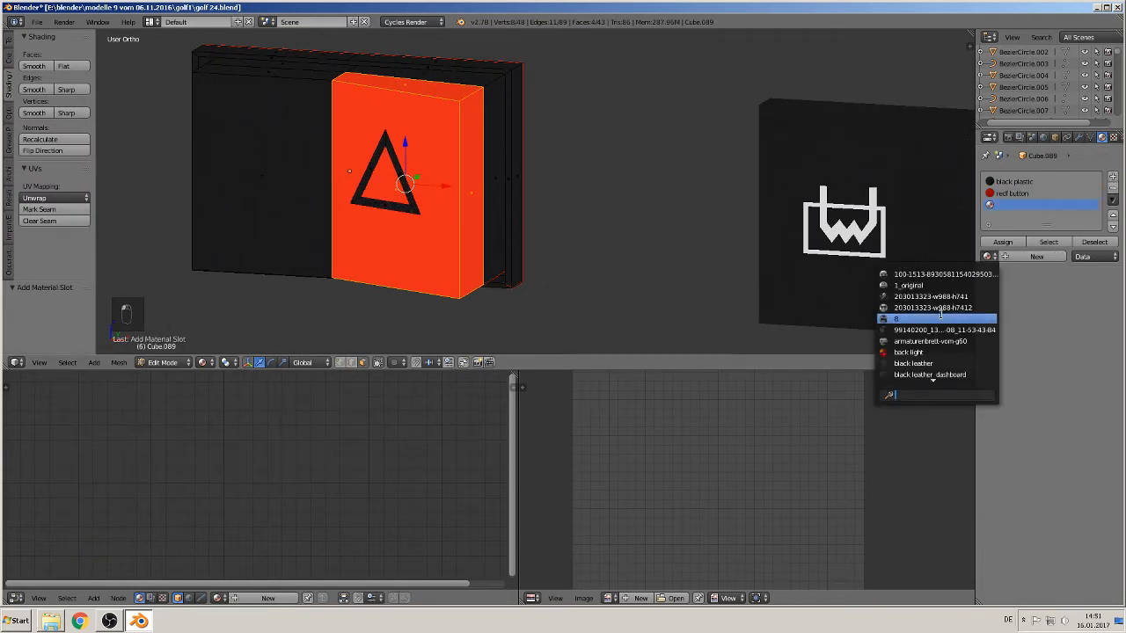
pyautogui.write('whi')
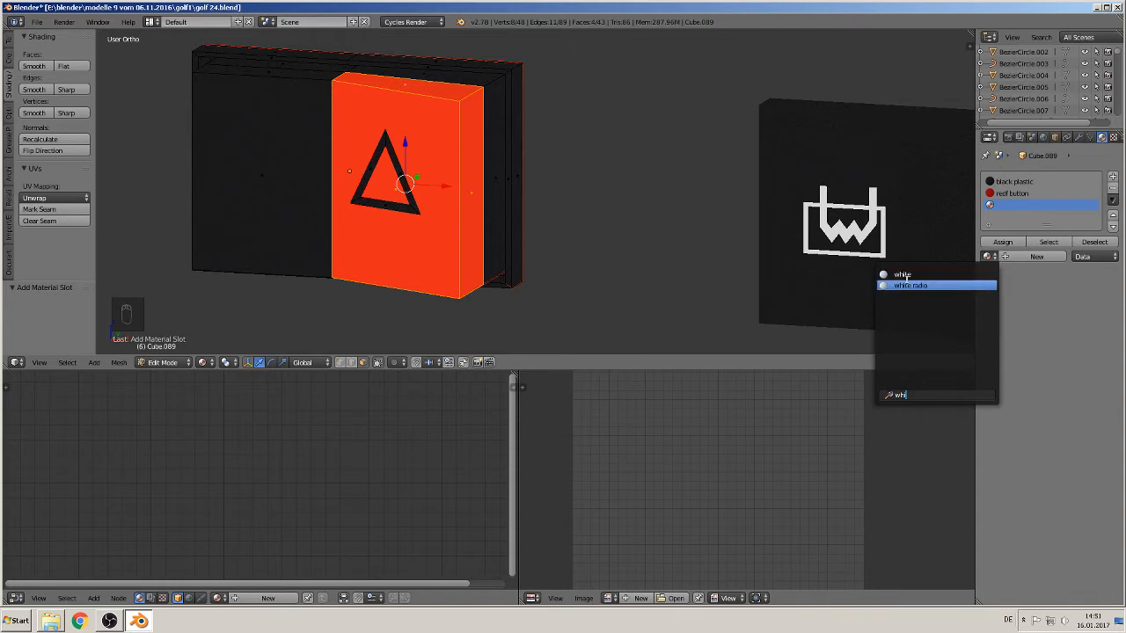
pyautogui.click(909, 285)
# Step: Assign the white radio material to all faces of the warning triangle on the middle switch and return to Object Mode
pyautogui.rightClick(404, 181)
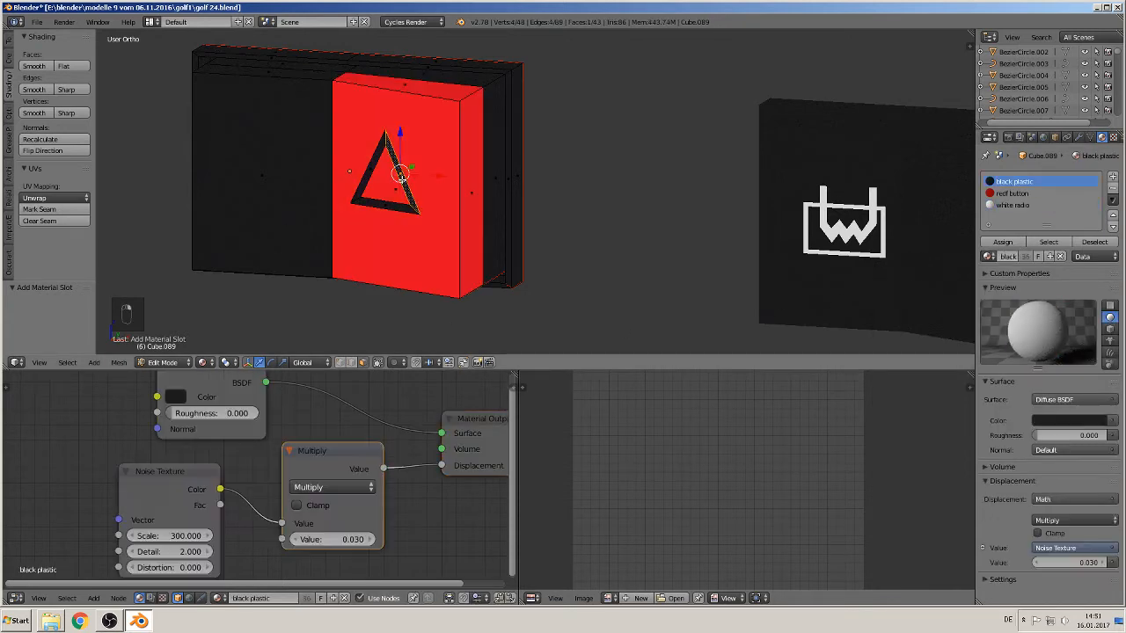
pyautogui.keyDown('shift'); pyautogui.rightClick(371, 167); pyautogui.keyUp('shift')
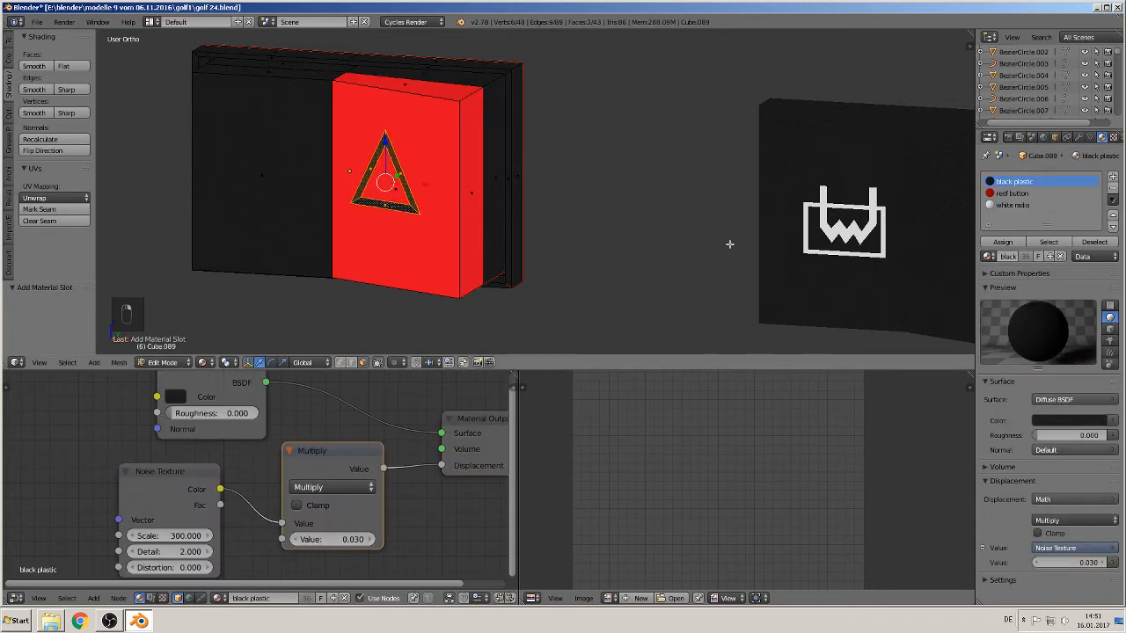
pyautogui.click(1013, 205)
pyautogui.click(1001, 243)
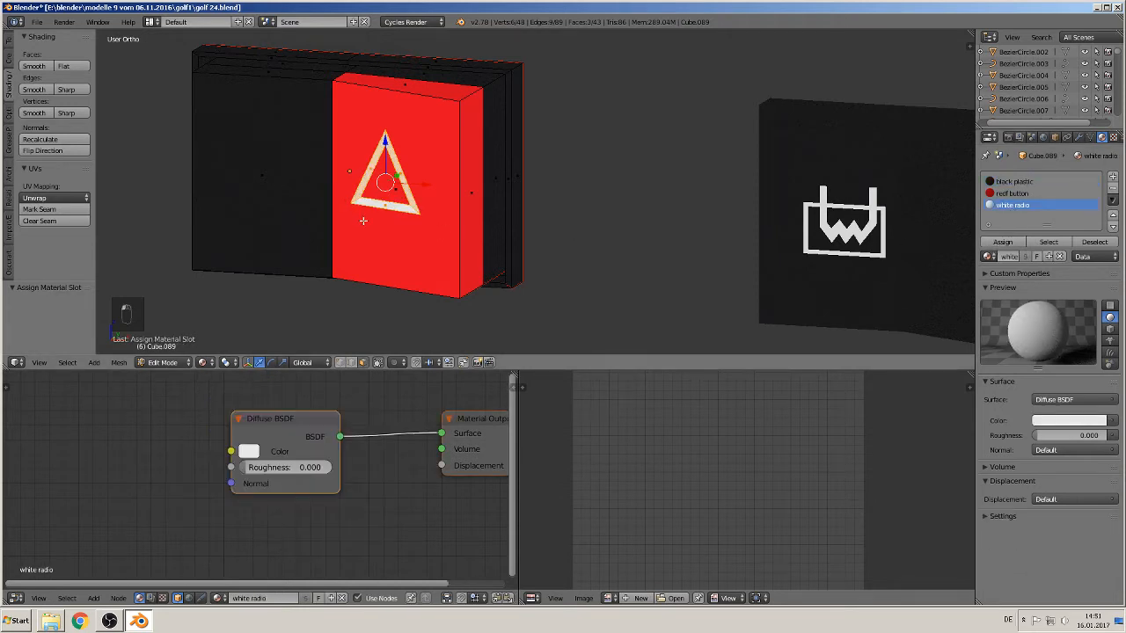
pyautogui.press('Tab')
pyautogui.scroll(-6, 363, 215)
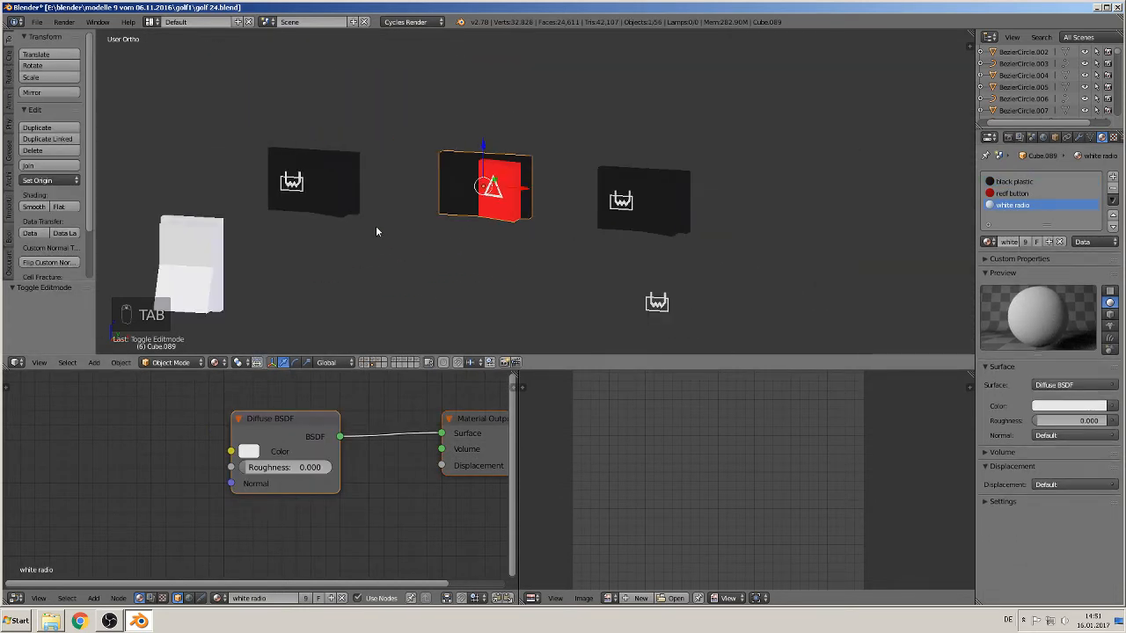
# Step: Give the plain white block beside the left switch a material slot with the existing black plastic material
pyautogui.press('KP_1')
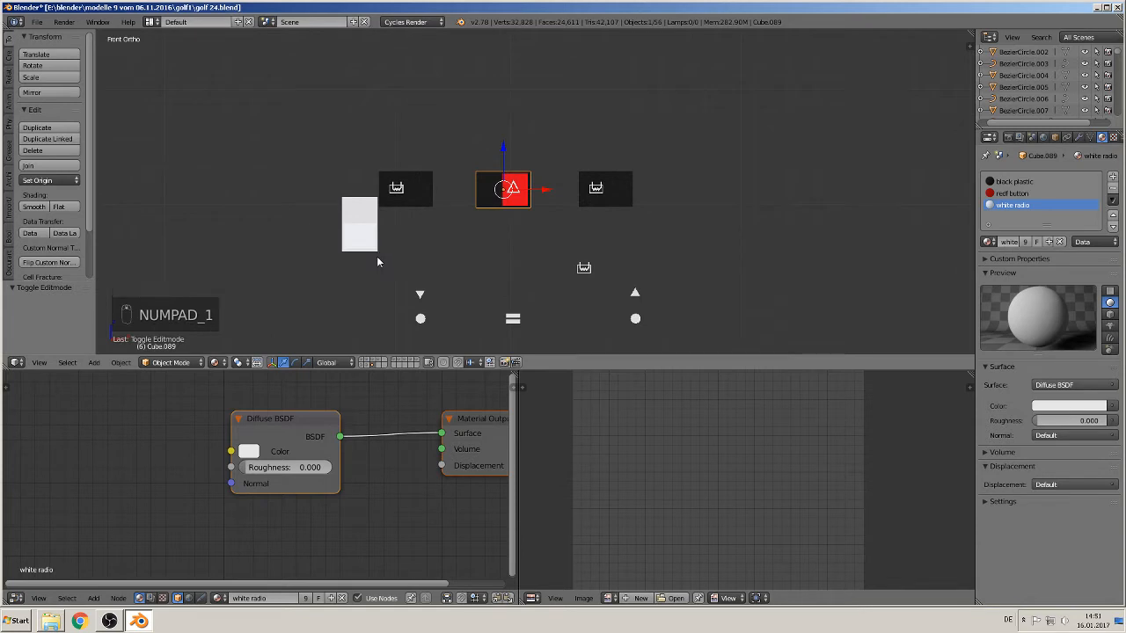
pyautogui.rightClick(373, 239)
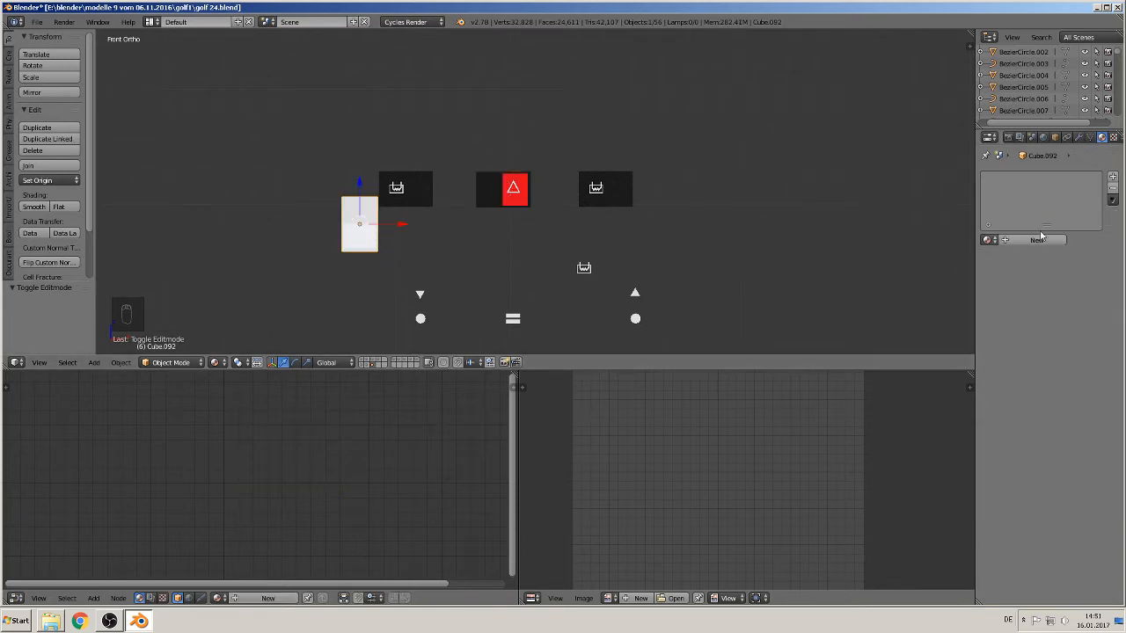
pyautogui.click(988, 239)
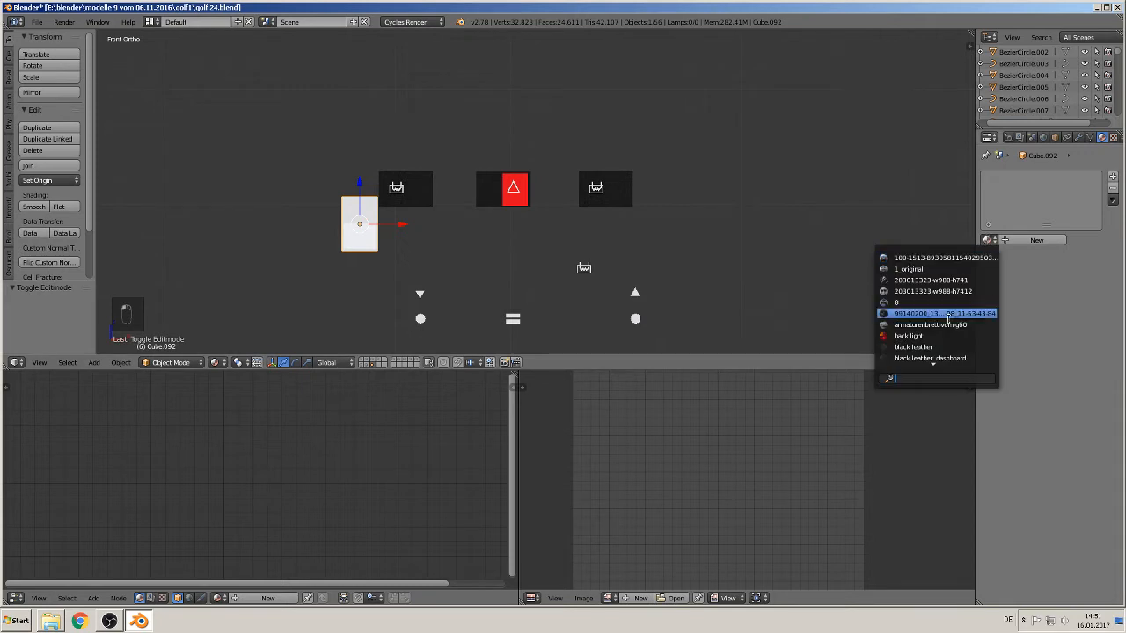
pyautogui.write('b')
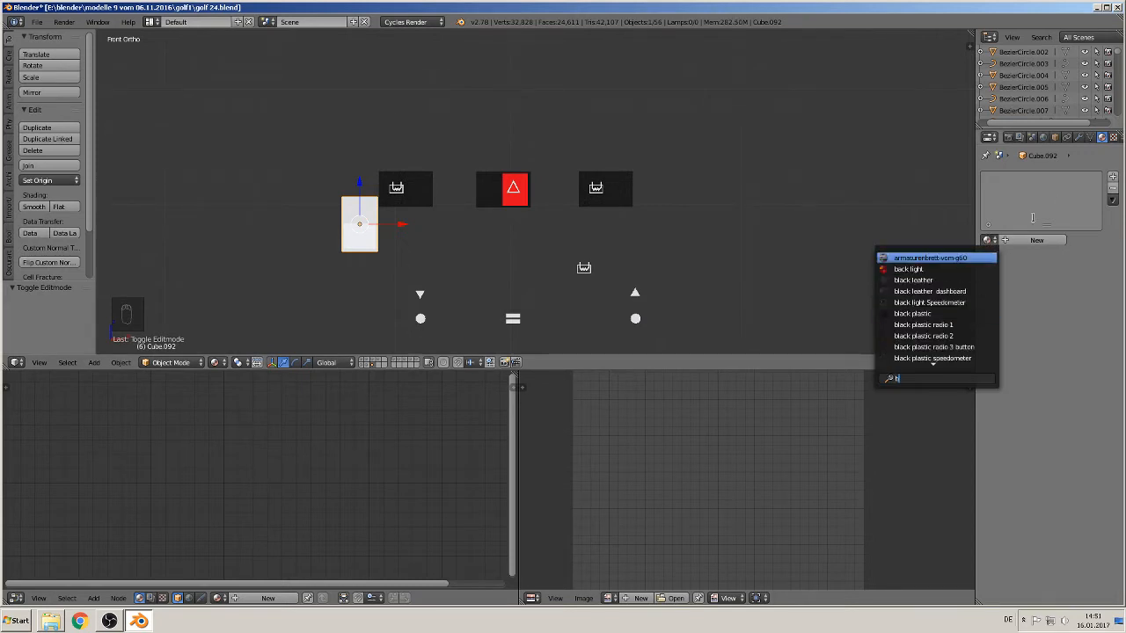
pyautogui.click(1113, 176)
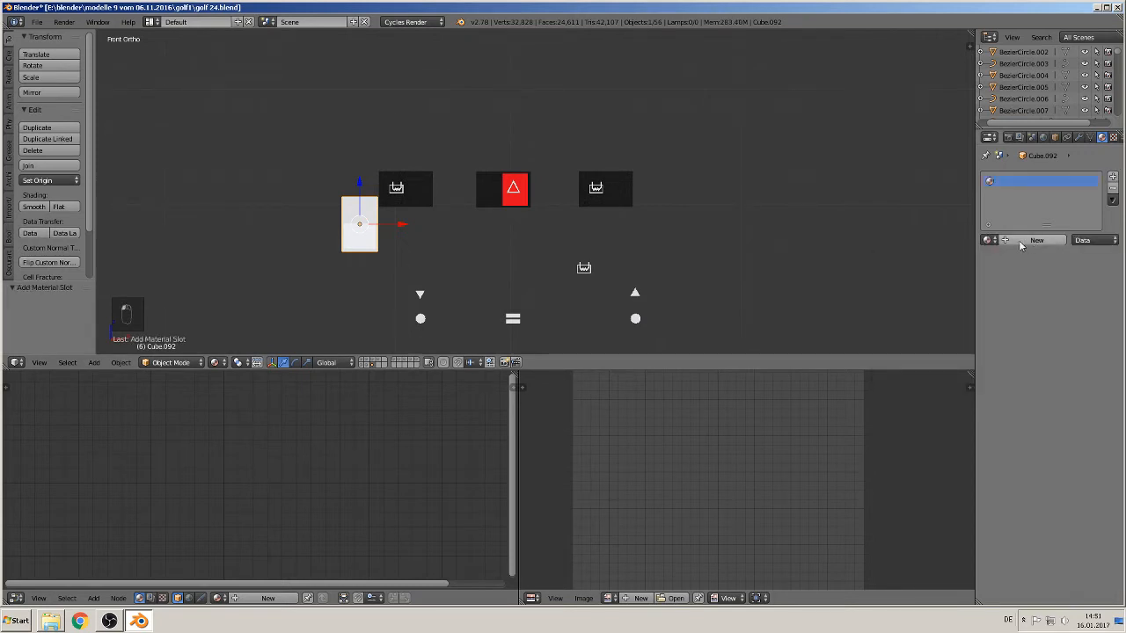
pyautogui.click(988, 240)
pyautogui.write('b')
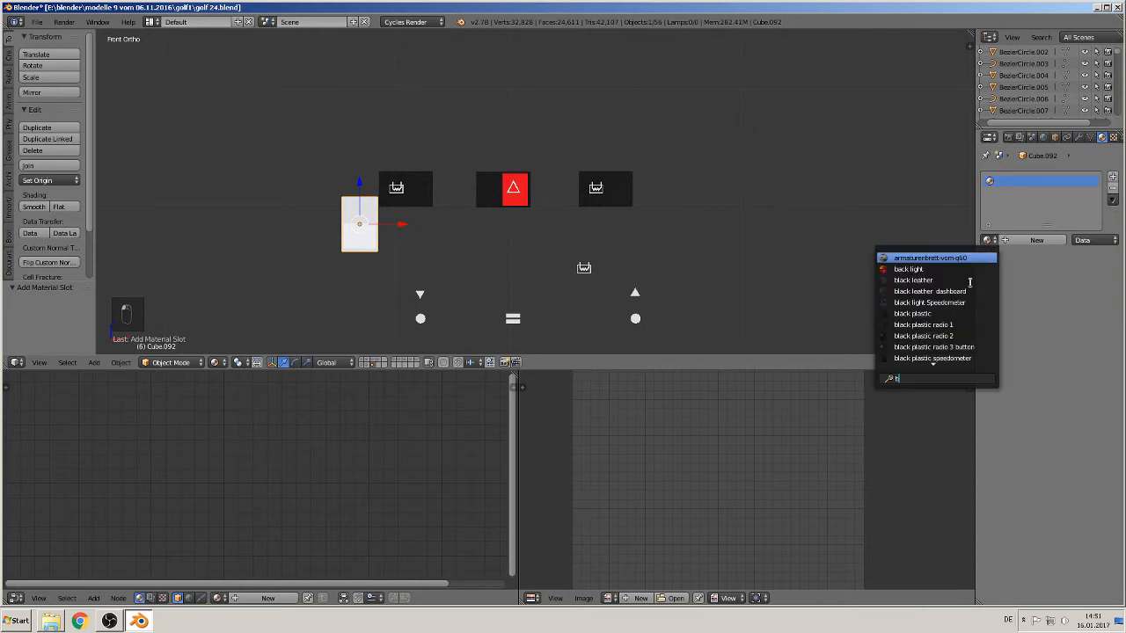
pyautogui.click(912, 313)
# Step: Examine the size and position of the new switches relative to the whole dashboard
pyautogui.scroll(2, 386, 228)
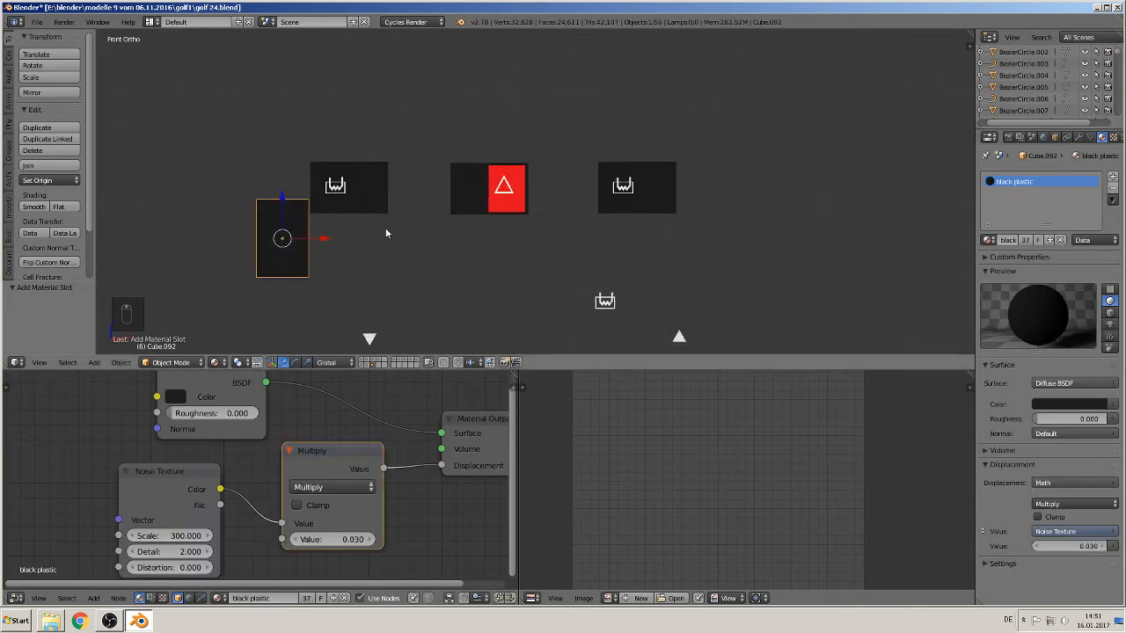
pyautogui.scroll(5, 385, 233)
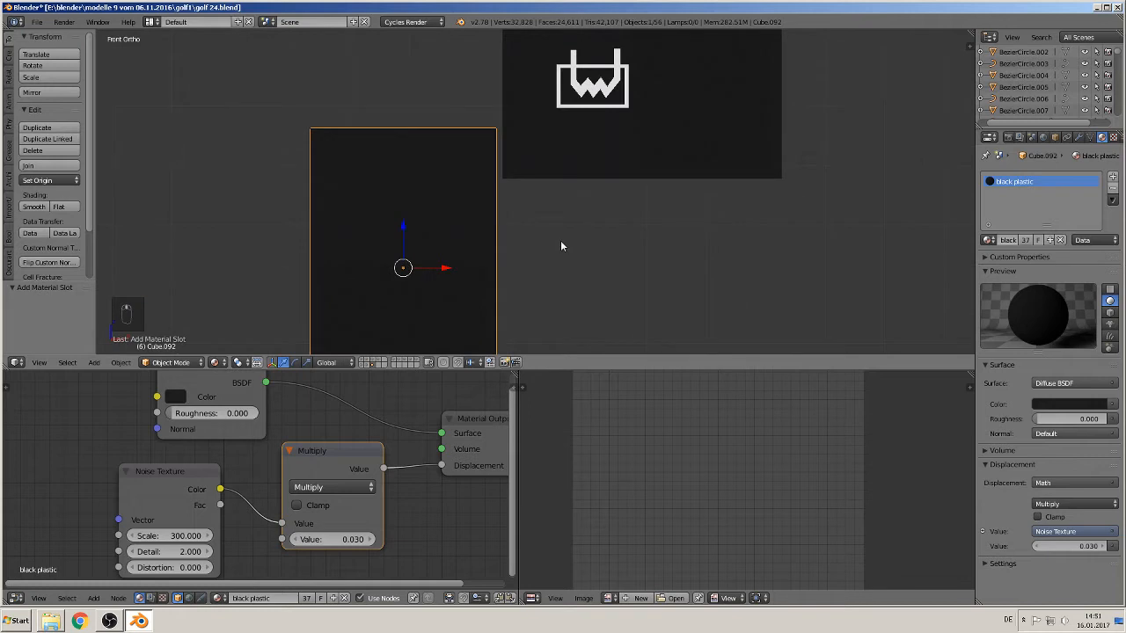
pyautogui.scroll(-6, 561, 246)
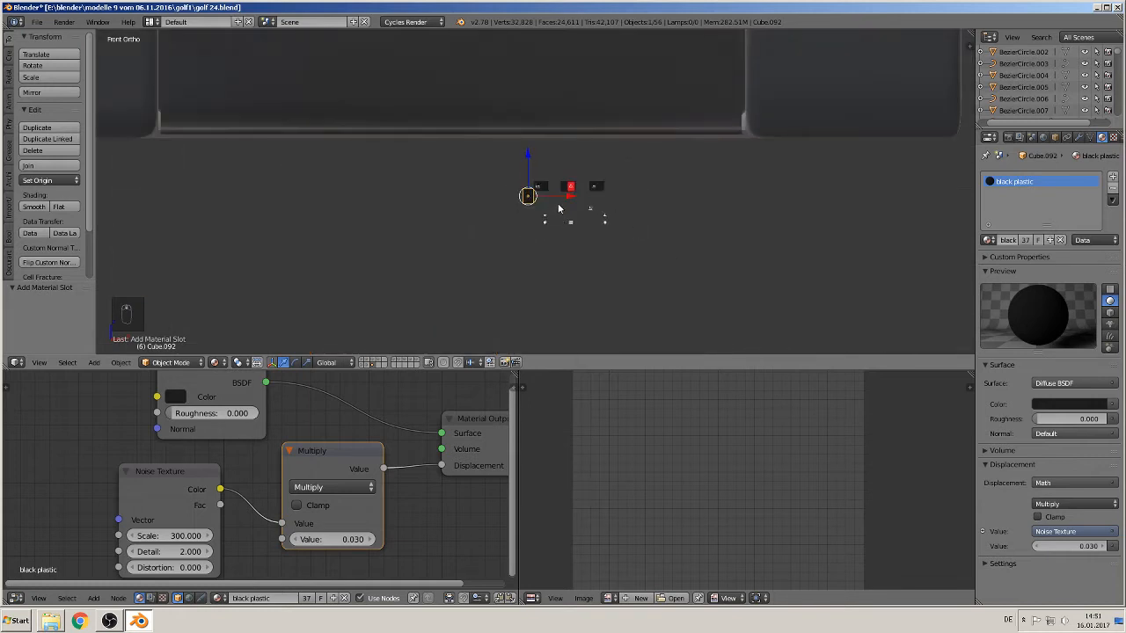
pyautogui.scroll(-5, 521, 270)
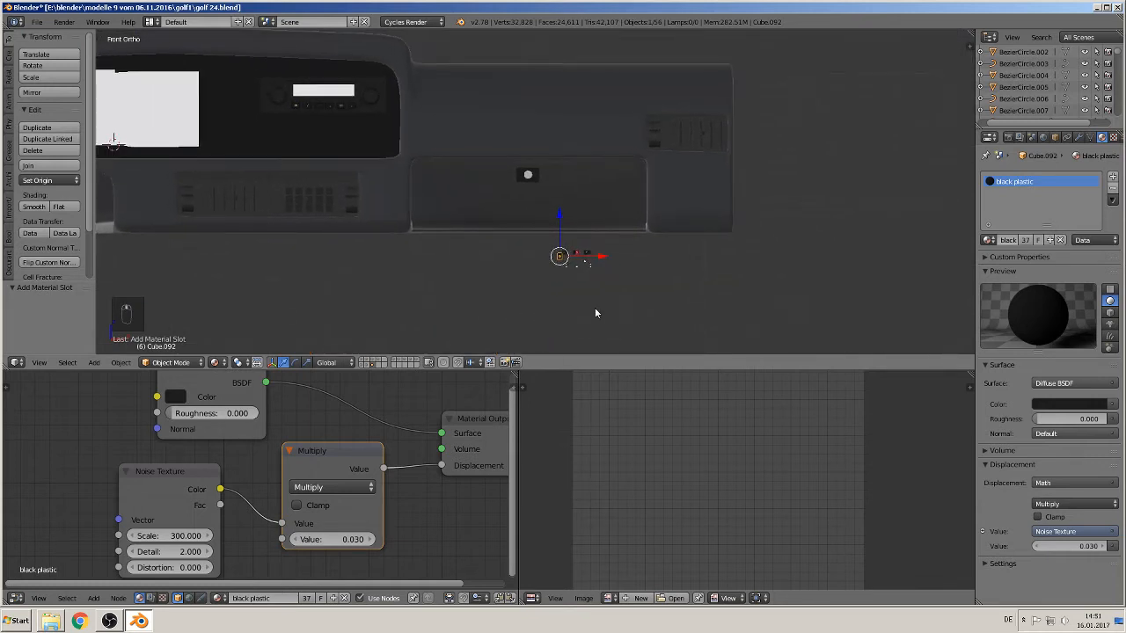
pyautogui.scroll(2, 587, 308)
pyautogui.scroll(-1, 580, 303)
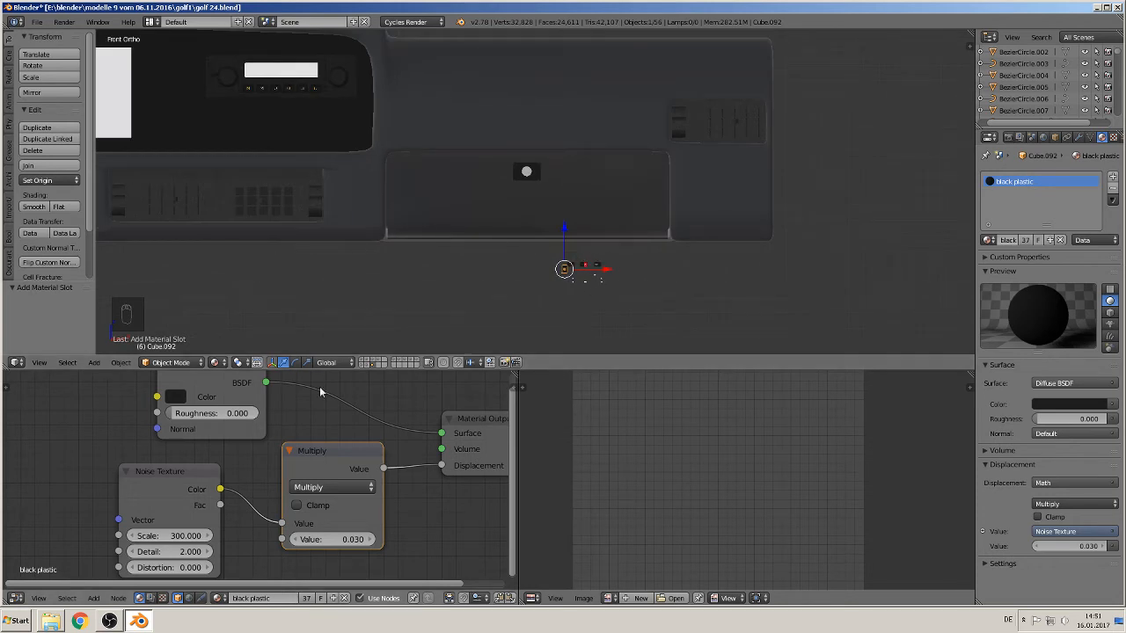
pyautogui.scroll(-4, 369, 294)
pyautogui.scroll(2, 387, 331)
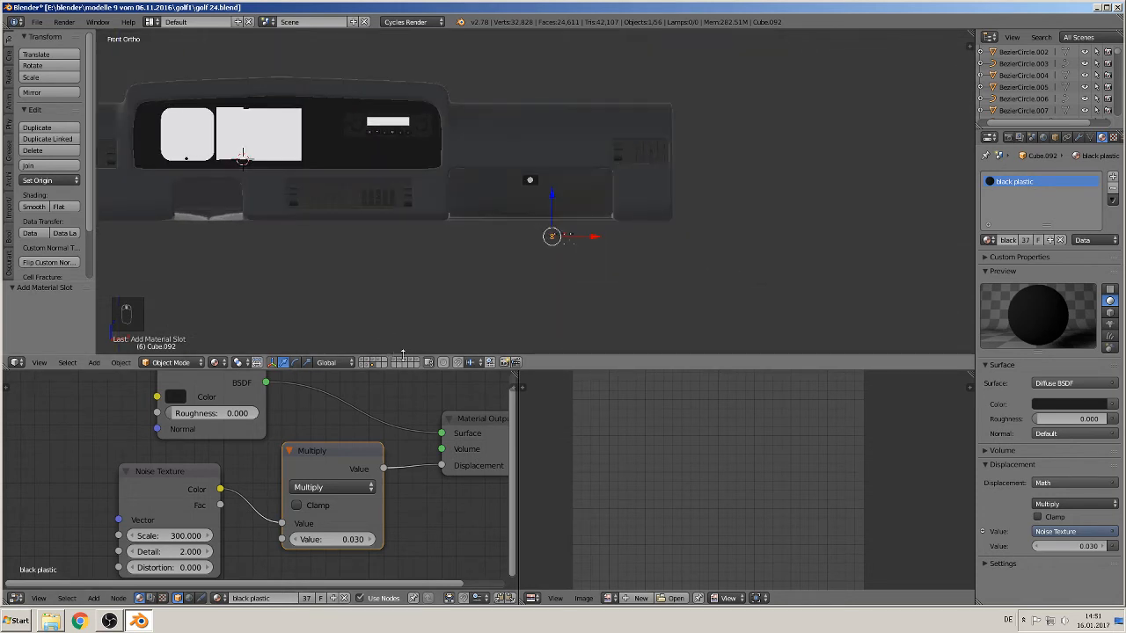
pyautogui.click(406, 363)
pyautogui.scroll(-8, 394, 315)
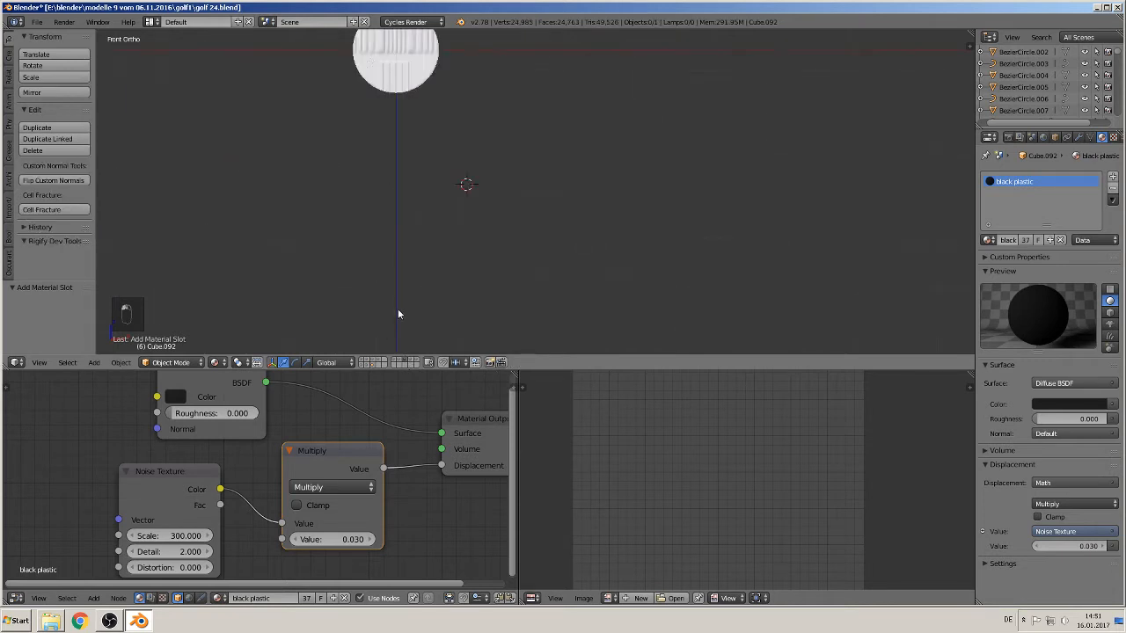
pyautogui.rightClick(463, 123)
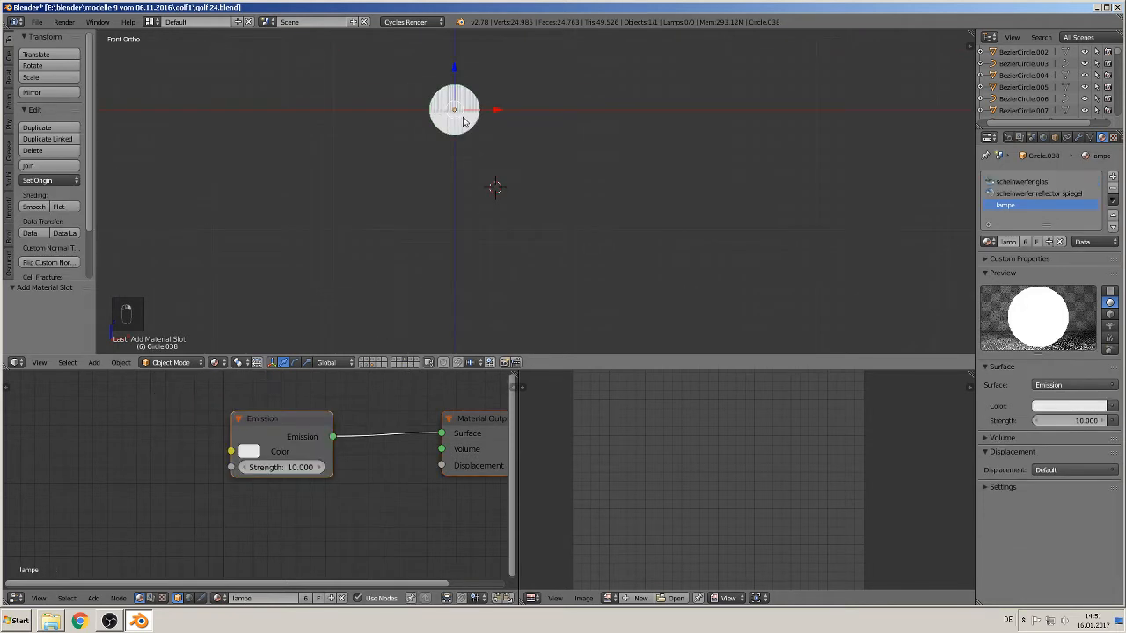
pyautogui.moveTo(504, 163); pyautogui.dragTo(415, 245, button='middle')
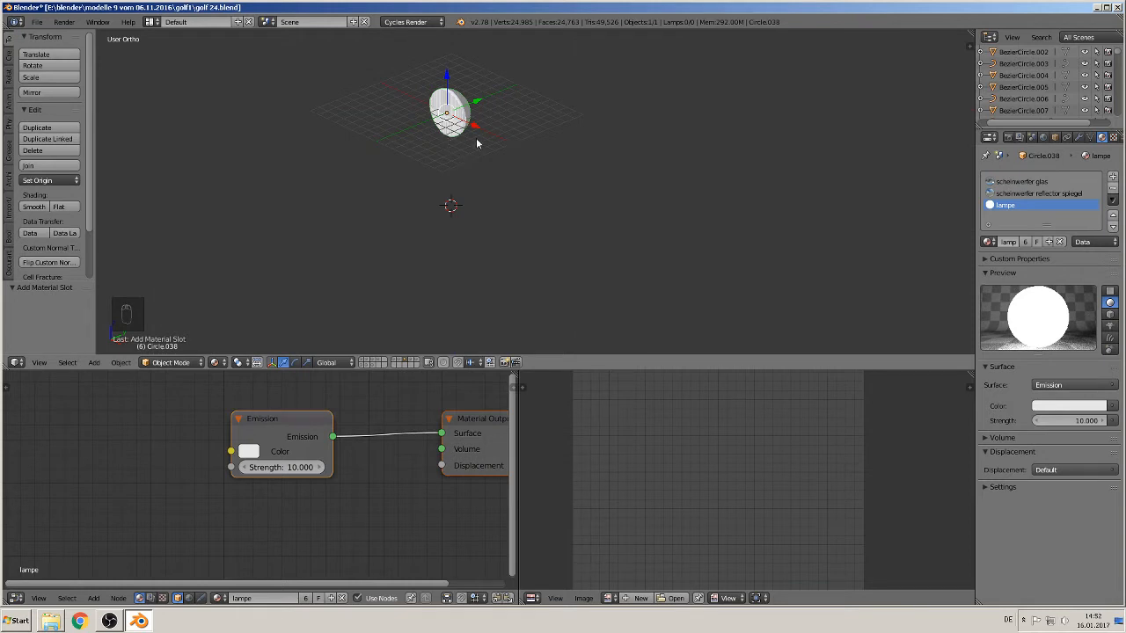
# Step: Show the layer with the interior reference photos and examine the switch row above the radio in the dashboard photo
pyautogui.click(406, 361)
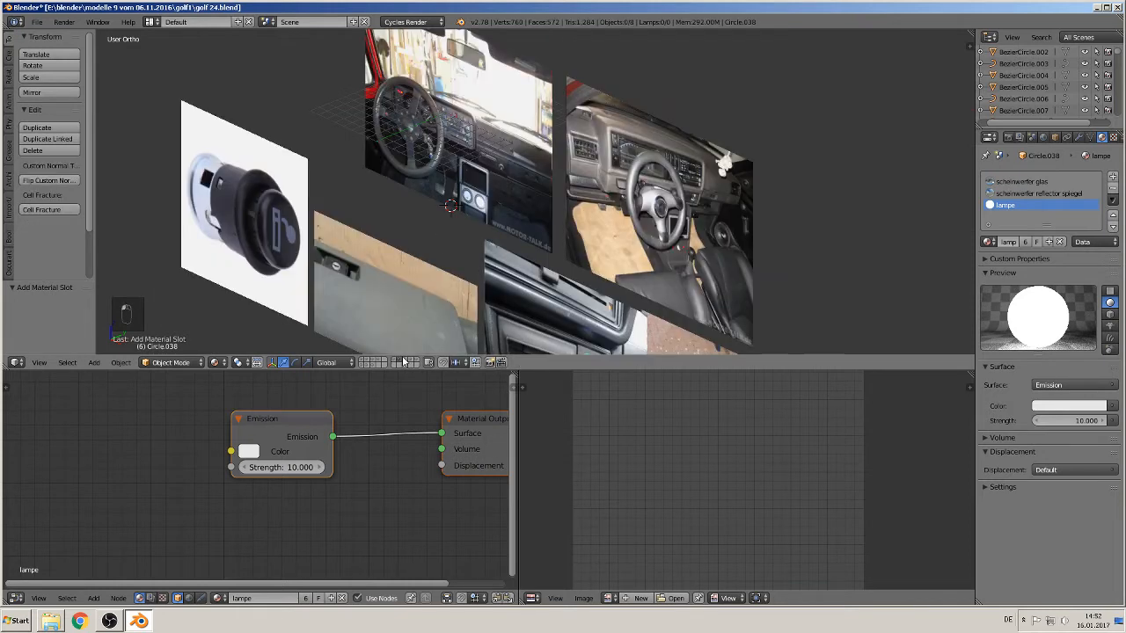
pyautogui.moveTo(405, 297); pyautogui.dragTo(495, 215, button='middle')
pyautogui.scroll(3, 495, 215)
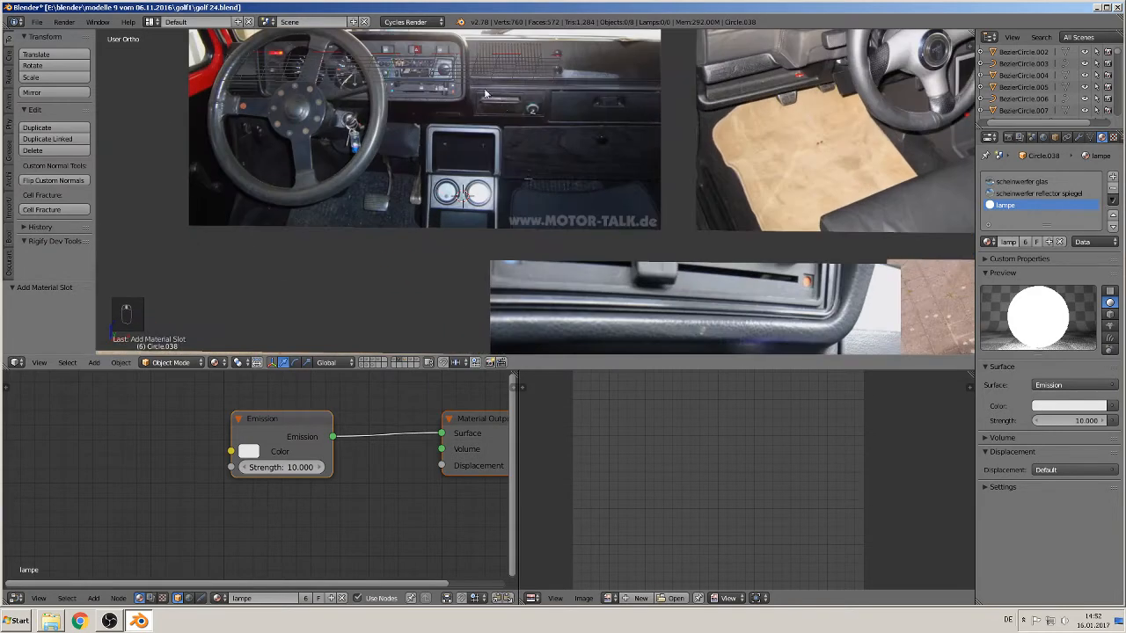
pyautogui.keyDown('shift'); pyautogui.moveTo(482, 115); pyautogui.dragTo(589, 243, button='middle'); pyautogui.keyUp('shift')
pyautogui.scroll(5, 589, 244)
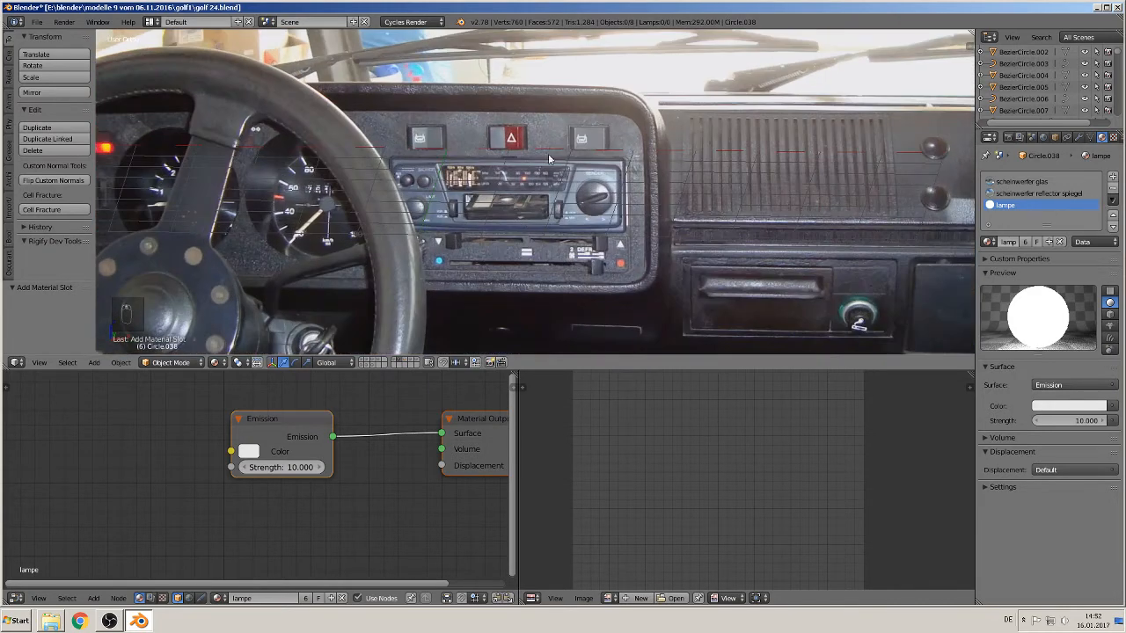
pyautogui.scroll(-4, 555, 190)
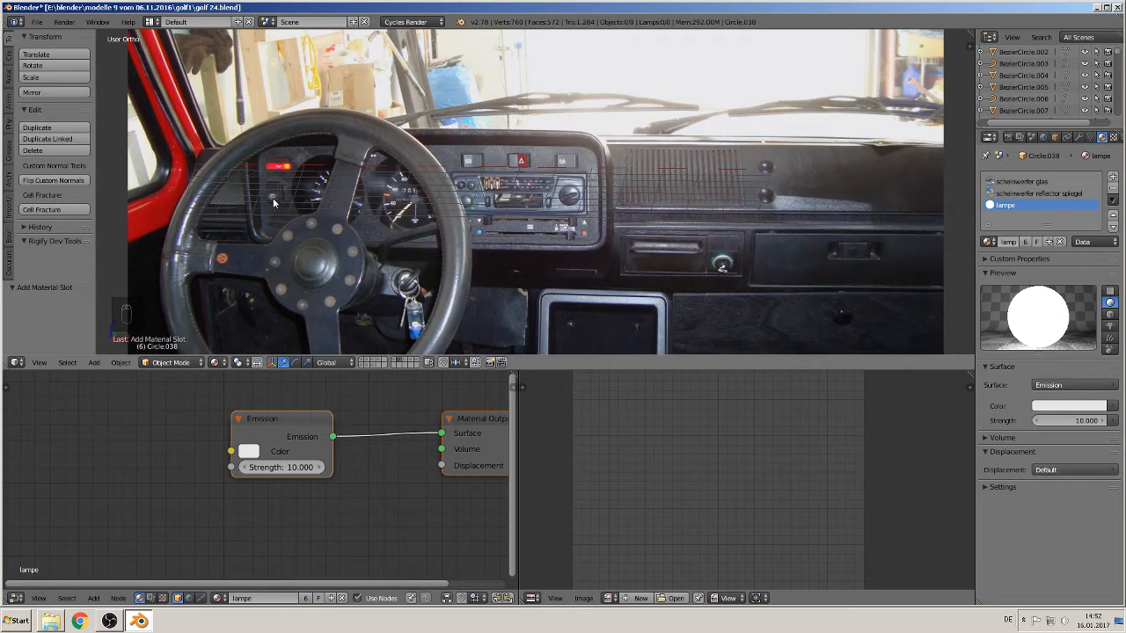
pyautogui.scroll(-2, 249, 443)
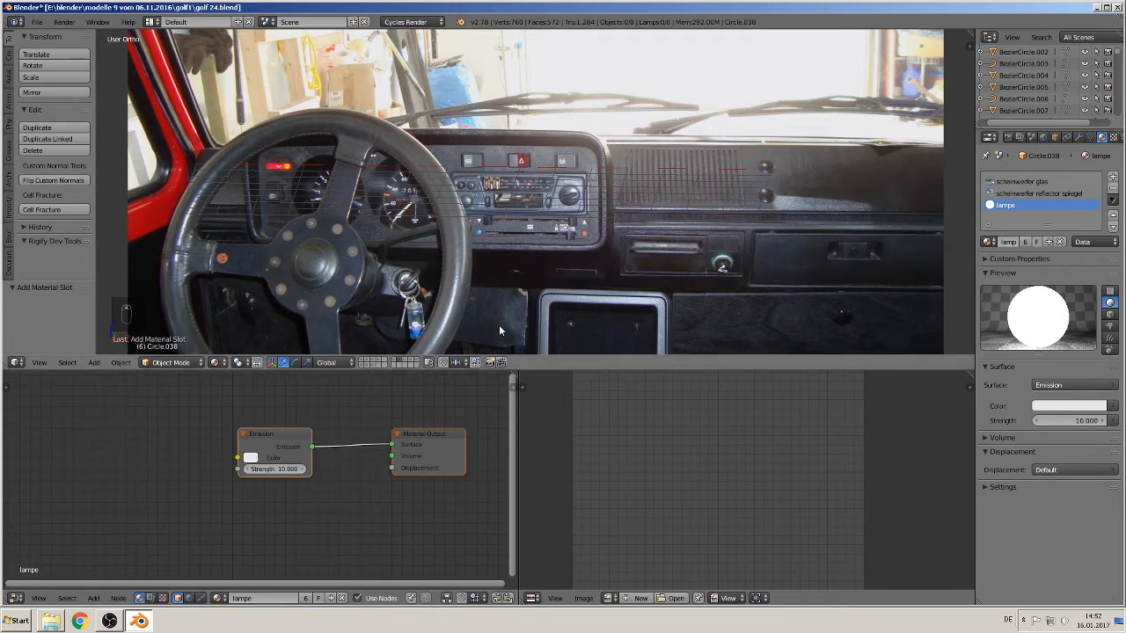
pyautogui.scroll(-2, 495, 348)
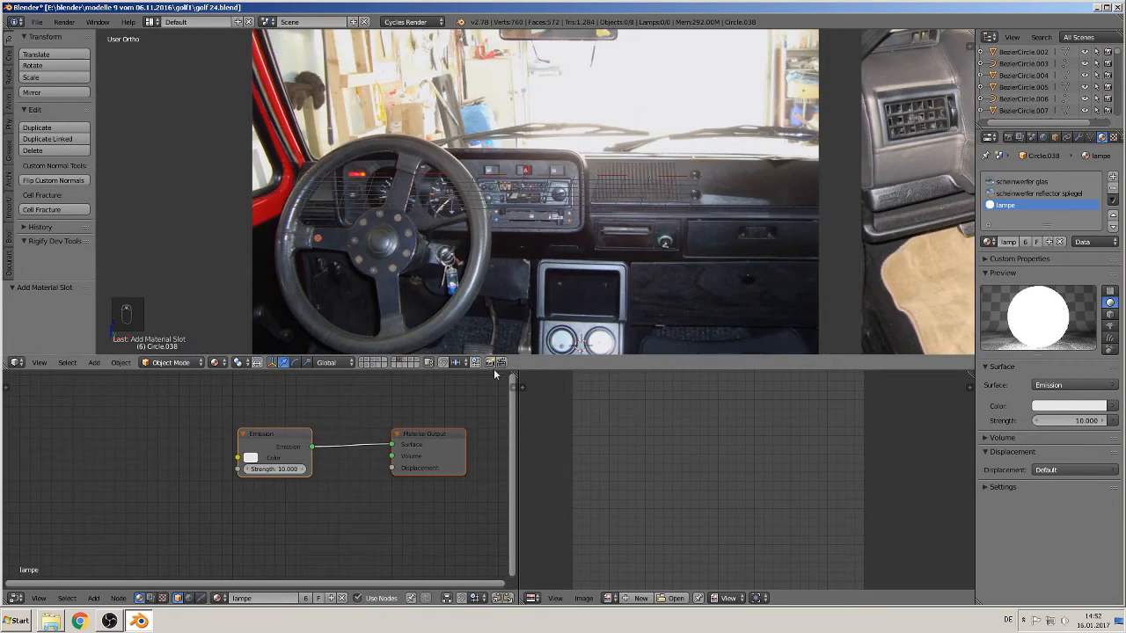
# Step: Return to the dashboard layer in front view and move the radio by -0.077 along Z and -0.173 along X
pyautogui.click(373, 363)
pyautogui.scroll(3, 575, 221)
pyautogui.scroll(5, 678, 191)
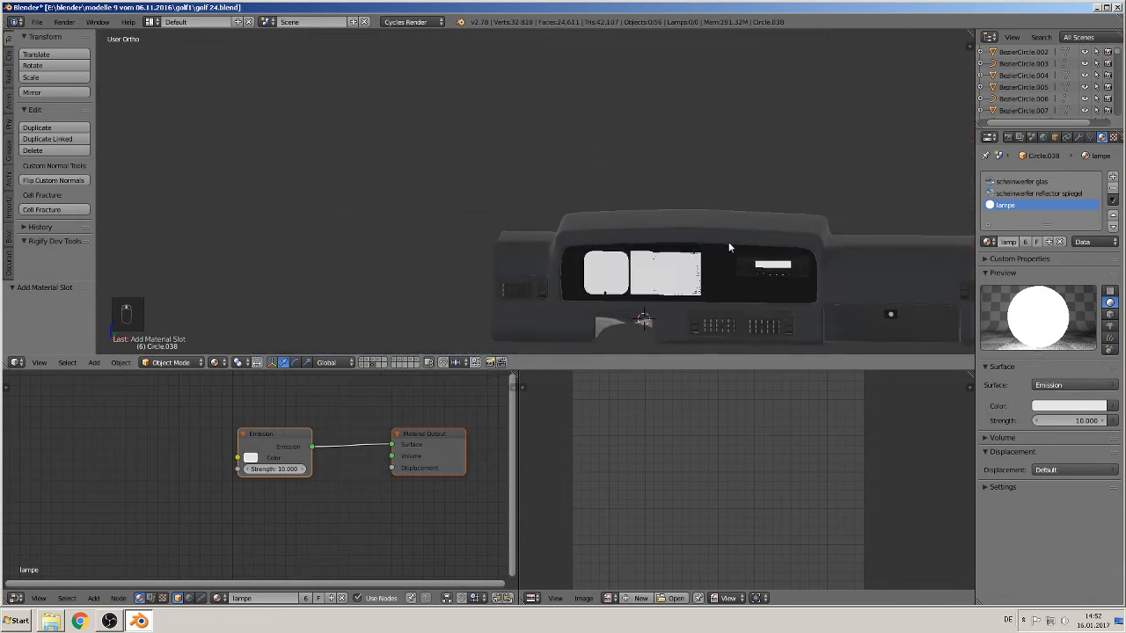
pyautogui.press('KP_1')
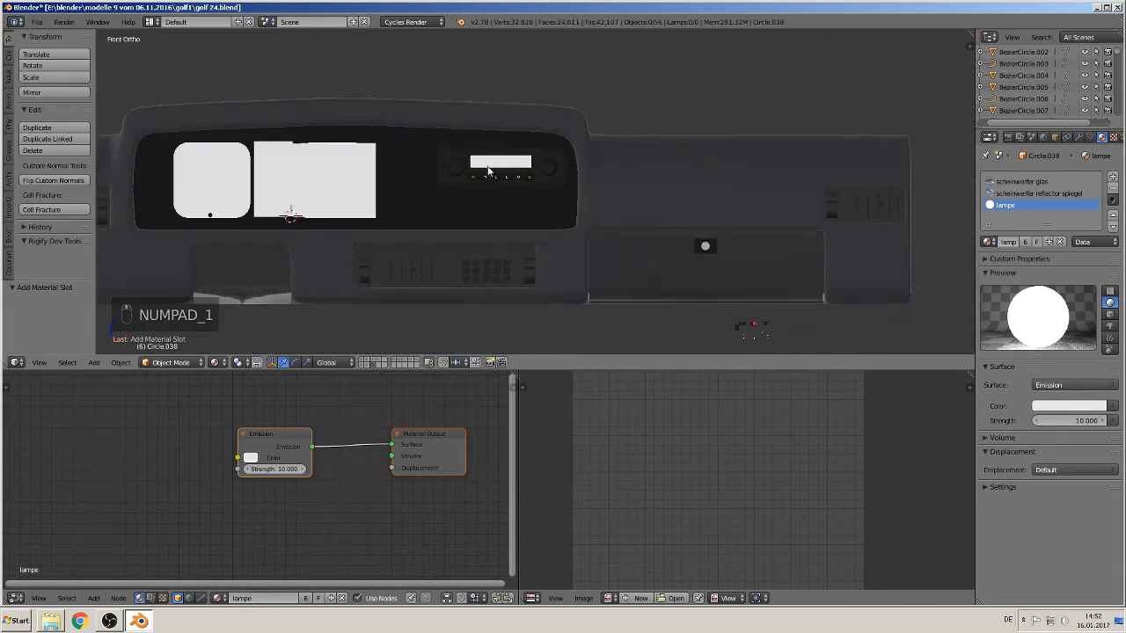
pyautogui.rightClick(493, 167)
pyautogui.press('g')
pyautogui.press('z')
pyautogui.click(471, 141)
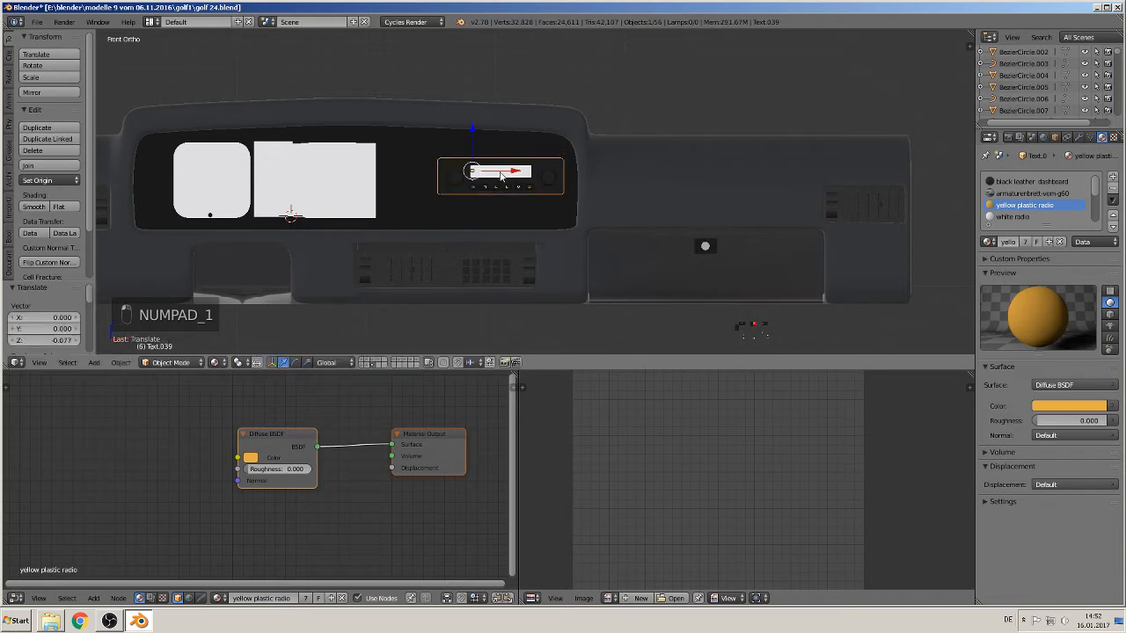
pyautogui.press('g')
pyautogui.press('x')
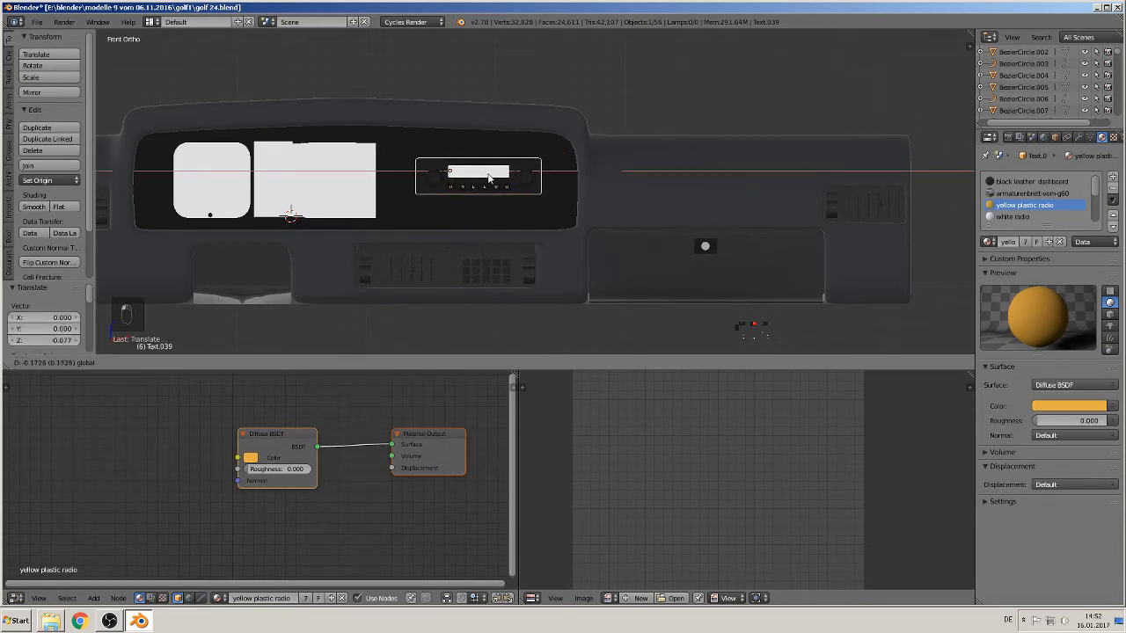
pyautogui.click(489, 176)
# Step: Scale the three switches together by 3.387 and move them by -2.189 along X and 1.390 along Z, above the radio
pyautogui.rightClick(741, 325)
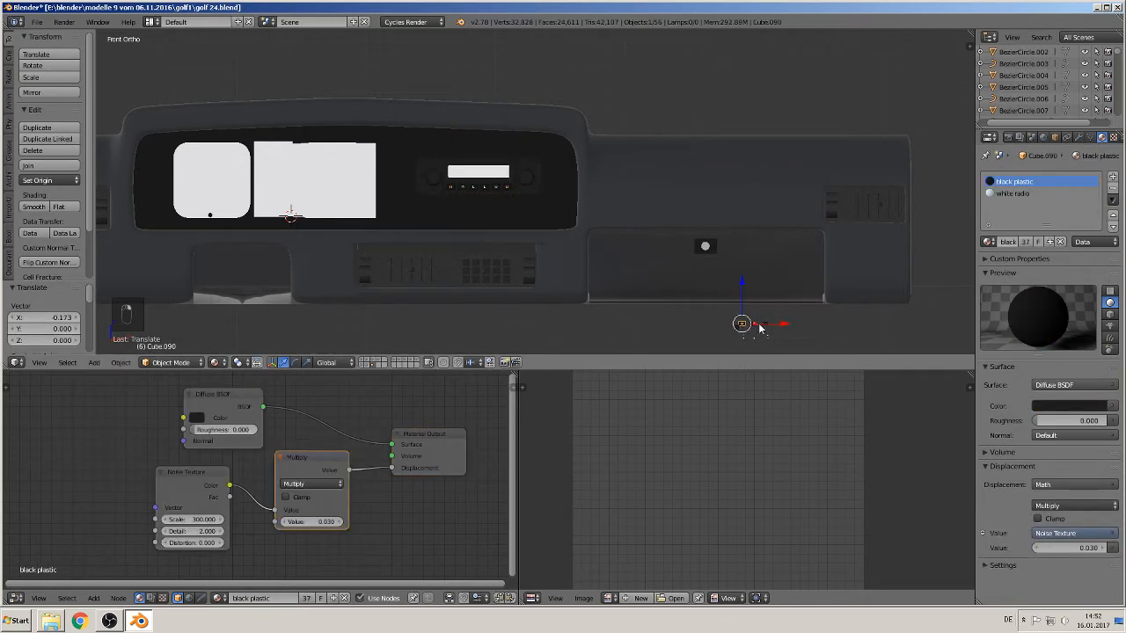
pyautogui.rightClick(761, 327)
pyautogui.rightClick(765, 328)
pyautogui.press('s')
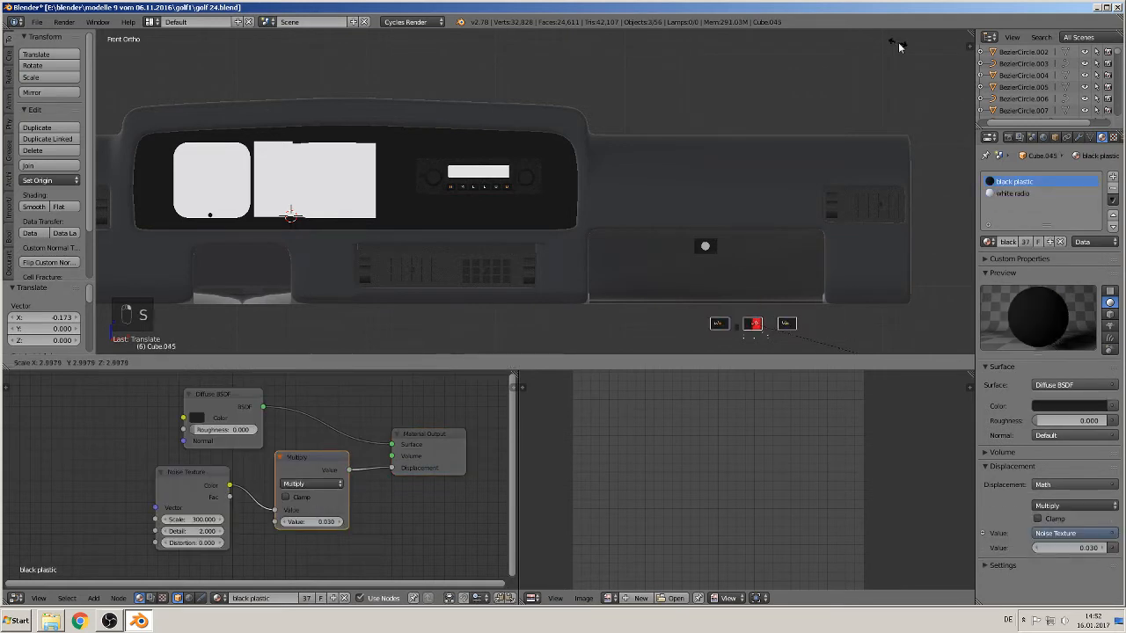
pyautogui.click(915, 58)
pyautogui.press('g')
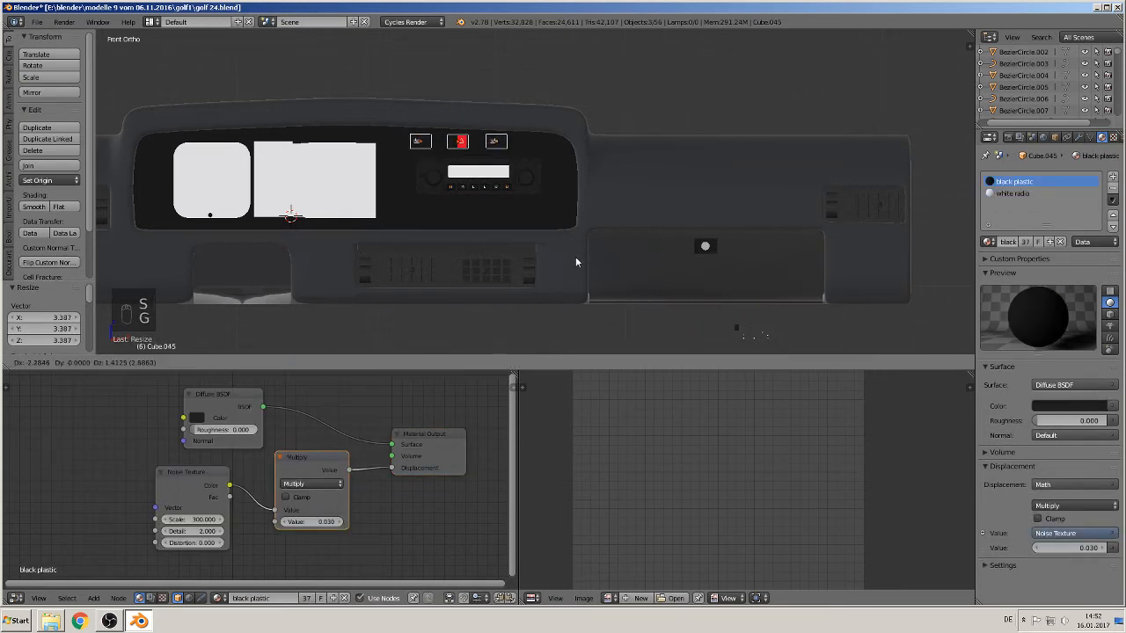
pyautogui.click(587, 260)
# Step: Move the three switches together by 0.043 along X and scale them by 0.899 above the radio
pyautogui.scroll(2, 481, 165)
pyautogui.scroll(3, 481, 165)
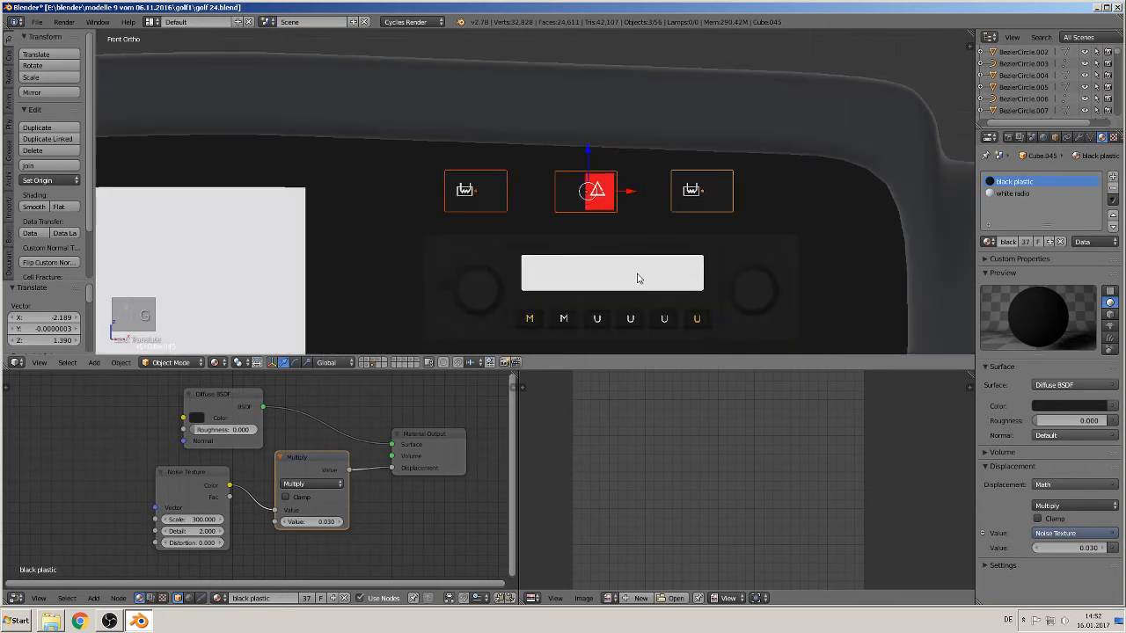
pyautogui.press('g')
pyautogui.click(641, 202)
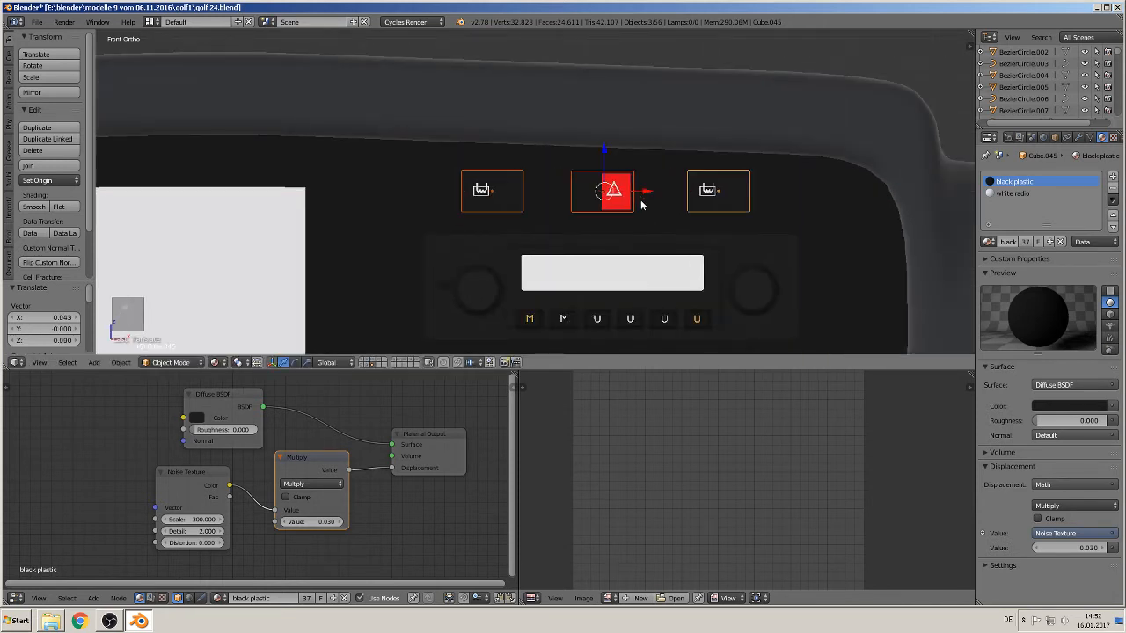
pyautogui.press('s')
pyautogui.click(769, 259)
# Step: In front view, move the right switch by 0.073 along X, away from the hazard switch
pyautogui.moveTo(768, 258); pyautogui.dragTo(724, 246, button='middle')
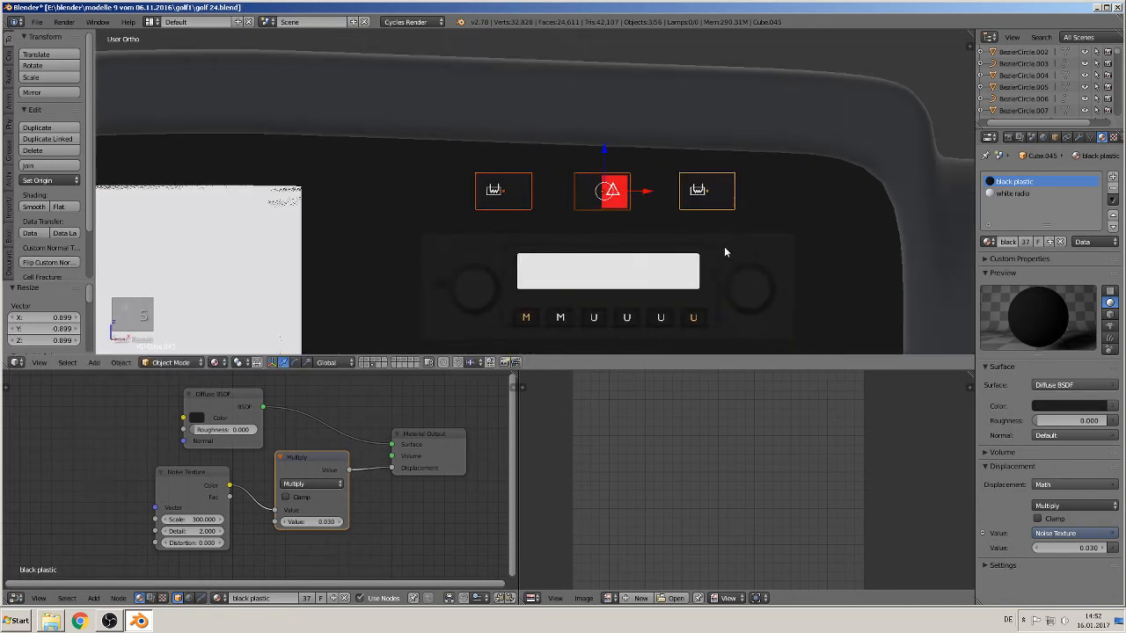
pyautogui.press('KP_1')
pyautogui.rightClick(703, 200)
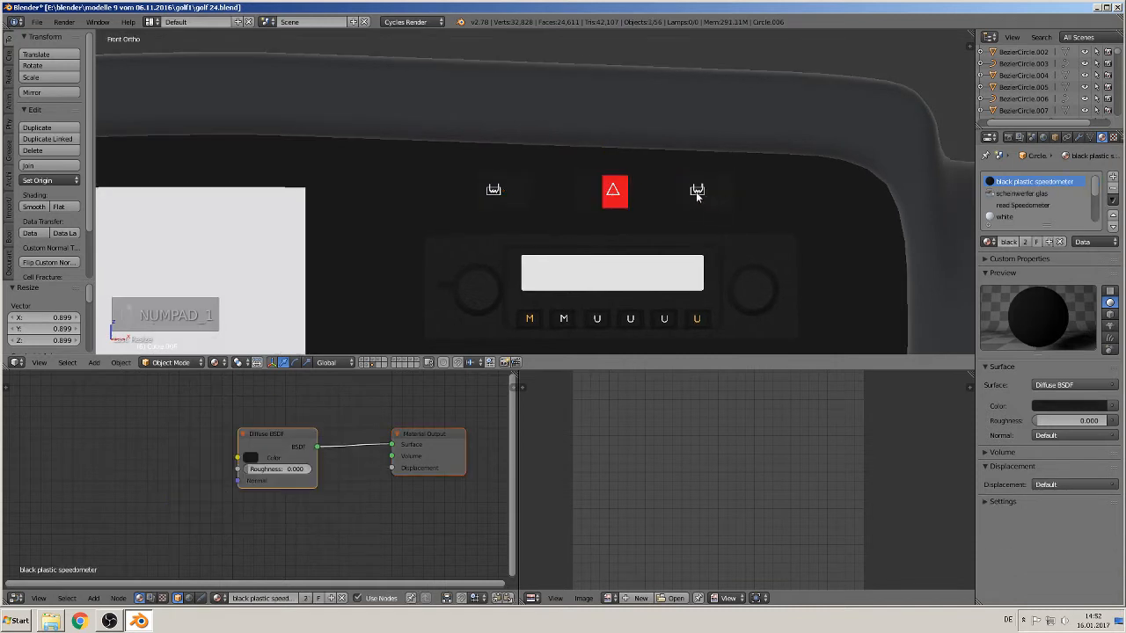
pyautogui.rightClick(726, 203)
pyautogui.press('g')
pyautogui.click(770, 198)
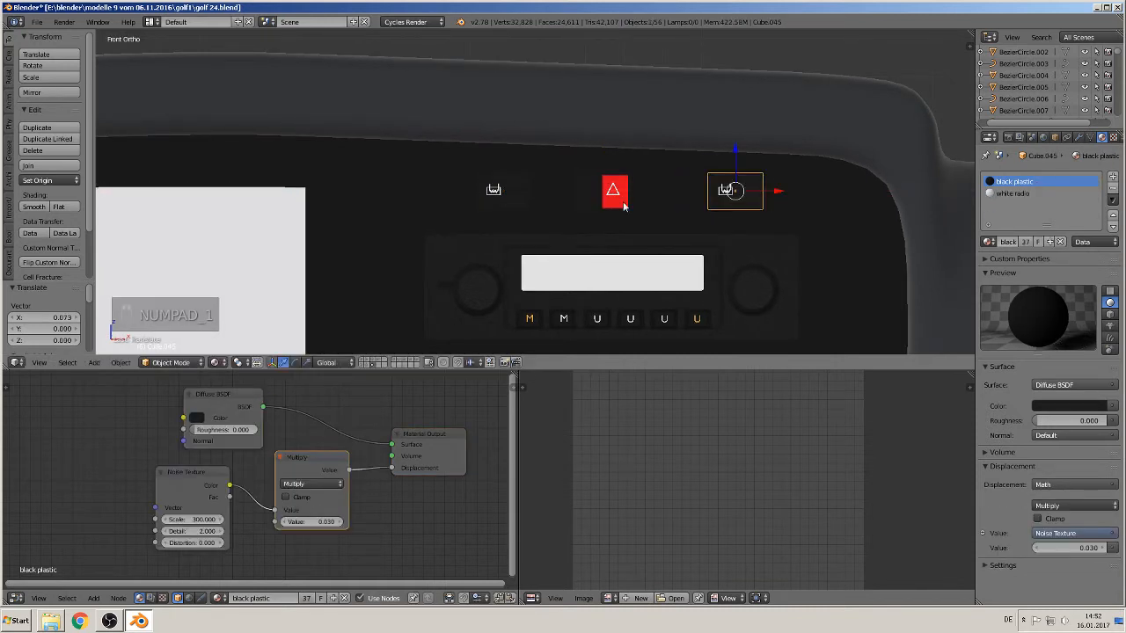
# Step: Space the switches evenly by moving the left one by -0.035 and the hazard switch by 0.043 along X
pyautogui.rightClick(516, 195)
pyautogui.press('g')
pyautogui.press('x')
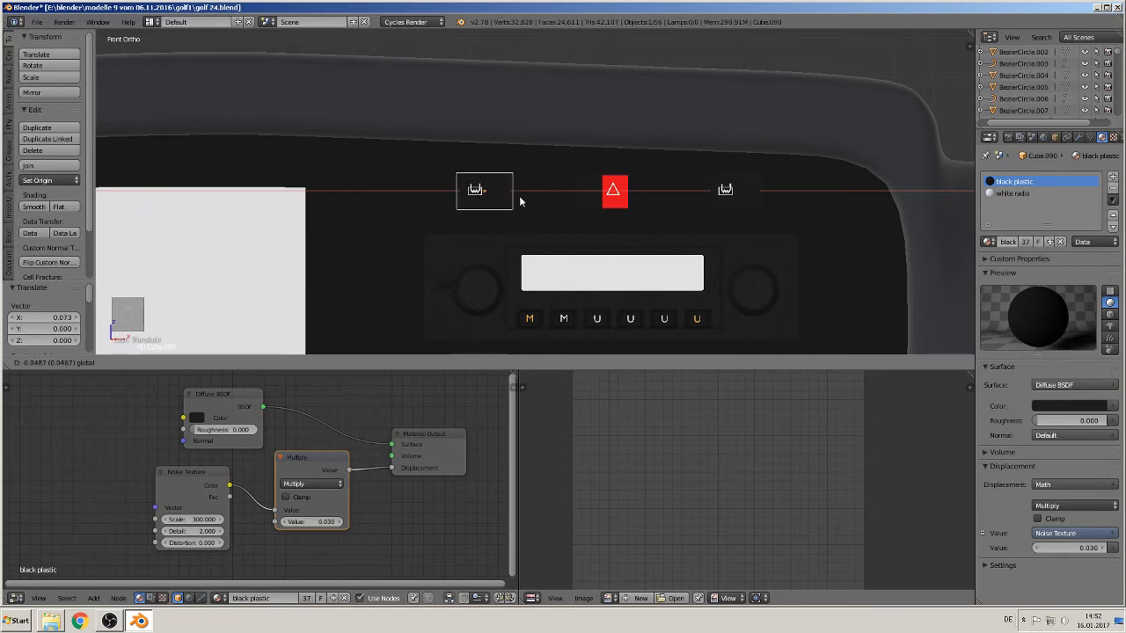
pyautogui.click(526, 202)
pyautogui.rightClick(615, 207)
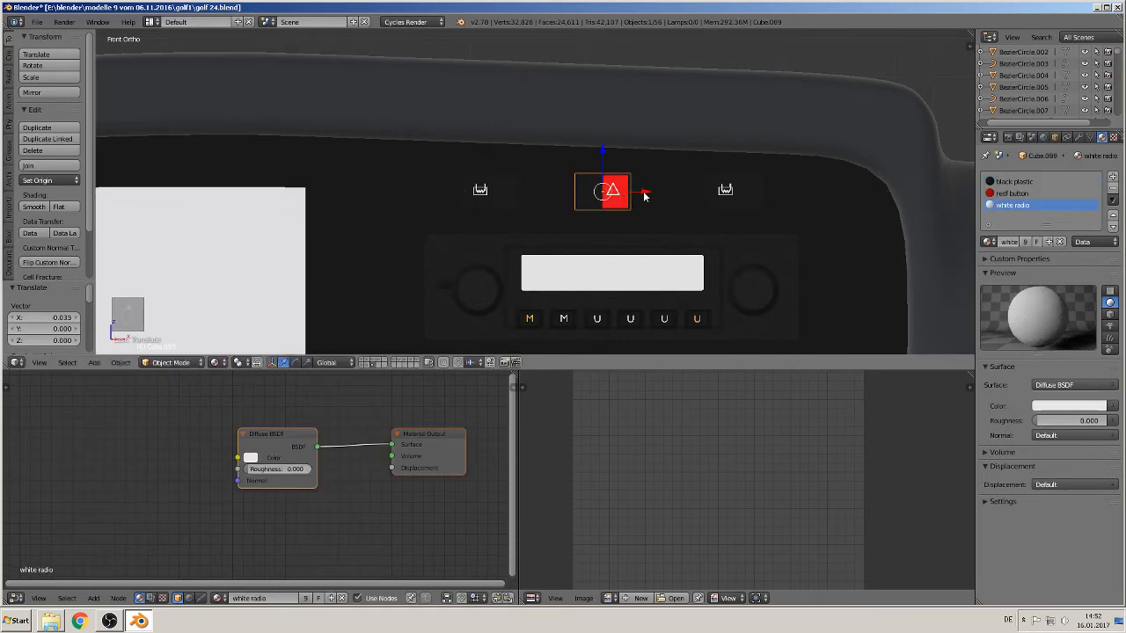
pyautogui.press('g')
pyautogui.press('x')
pyautogui.click(660, 196)
# Step: Push the two outer switches back into the instrument panel by 0.523 along Y
pyautogui.moveTo(648, 221); pyautogui.dragTo(589, 253, button='middle')
pyautogui.rightClick(696, 220)
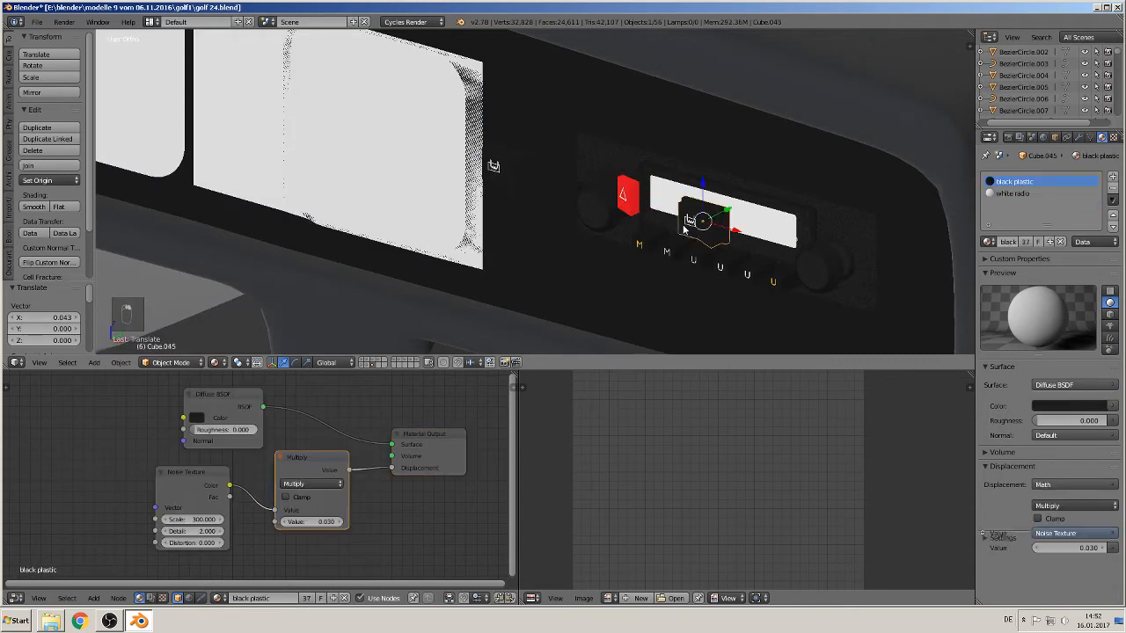
pyautogui.keyDown('shift'); pyautogui.rightClick(513, 172); pyautogui.keyUp('shift')
pyautogui.press('g')
pyautogui.press('y')
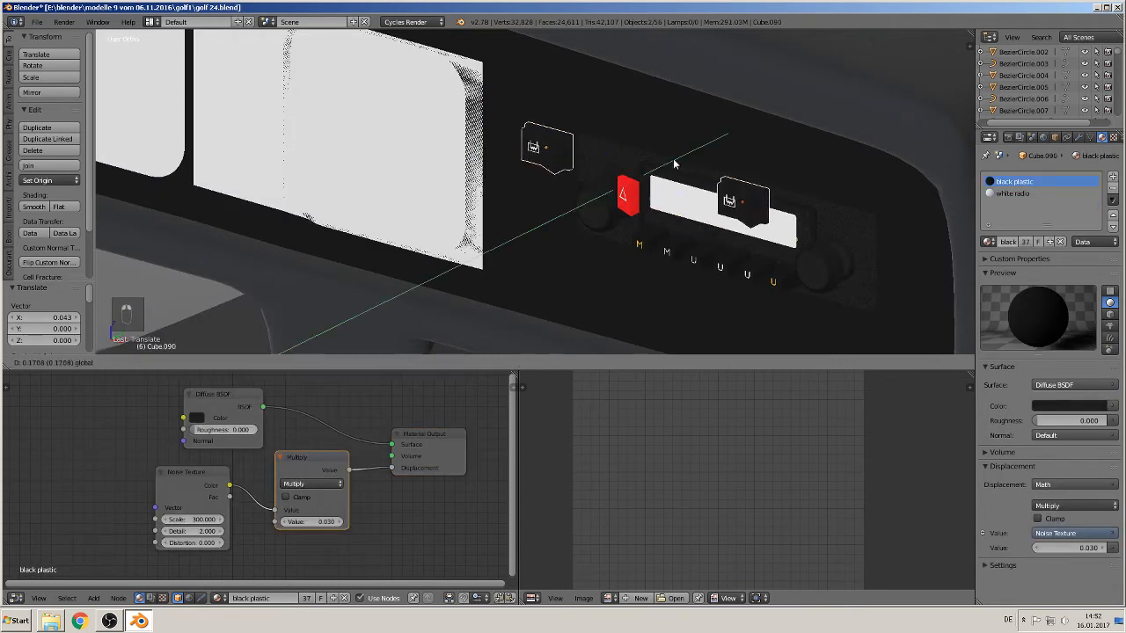
pyautogui.click(752, 127)
# Step: Push the red hazard switch back into the instrument panel by 0.462 along Y
pyautogui.keyDown('shift'); pyautogui.rightClick(639, 187); pyautogui.keyUp('shift')
pyautogui.press('g')
pyautogui.press('y')
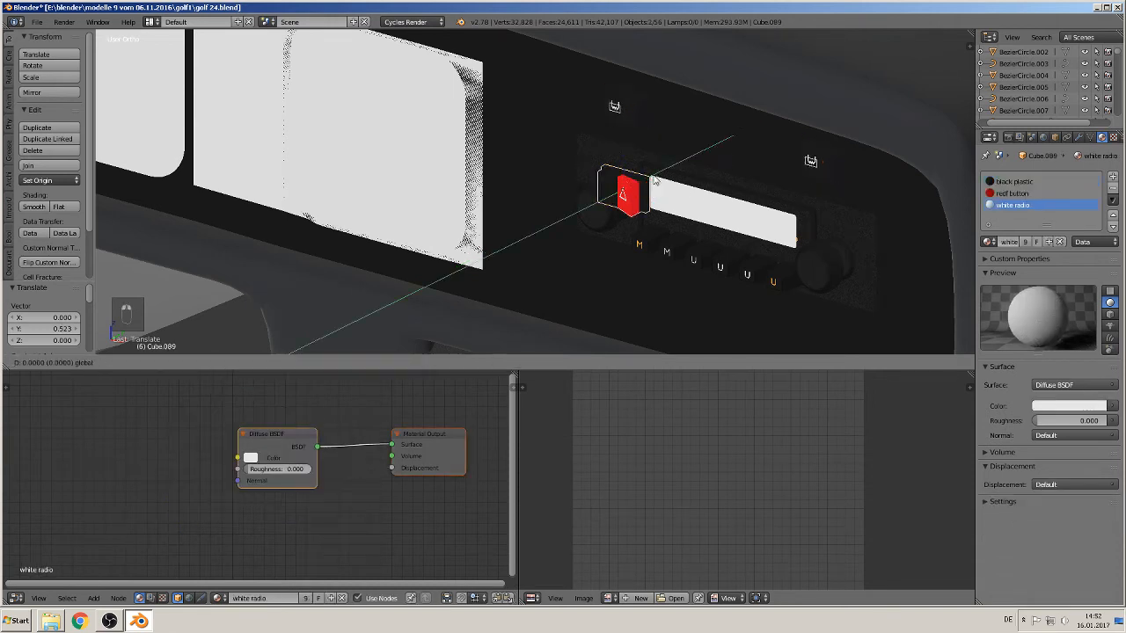
pyautogui.click(762, 133)
pyautogui.moveTo(736, 182); pyautogui.dragTo(755, 174, button='middle')
pyautogui.scroll(-2, 755, 174)
pyautogui.scroll(3, 614, 163)
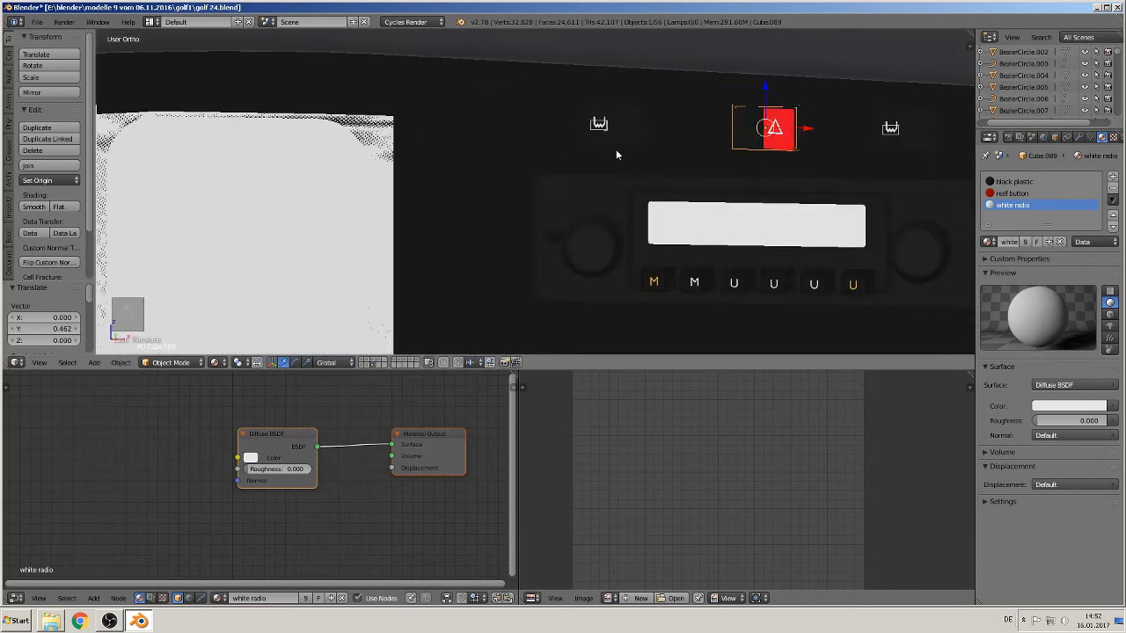
# Step: Join the three switches into one object and join that object with the black instrument panel
pyautogui.keyDown('shift'); pyautogui.rightClick(603, 125); pyautogui.keyUp('shift')
pyautogui.keyDown('shift'); pyautogui.rightClick(890, 129); pyautogui.keyUp('shift')
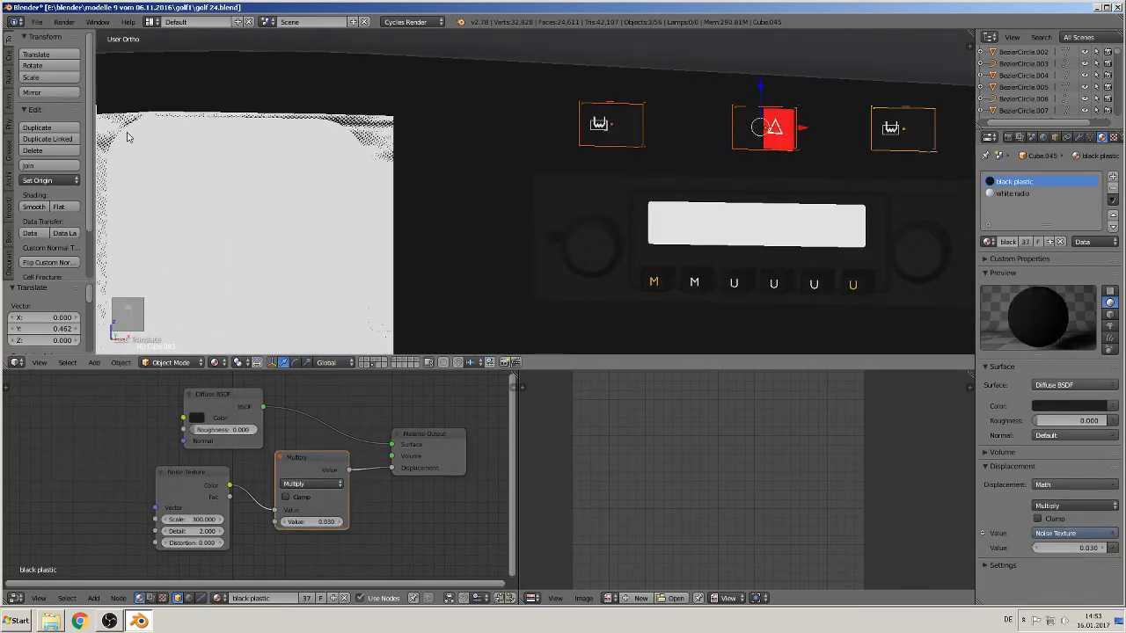
pyautogui.click(40, 166)
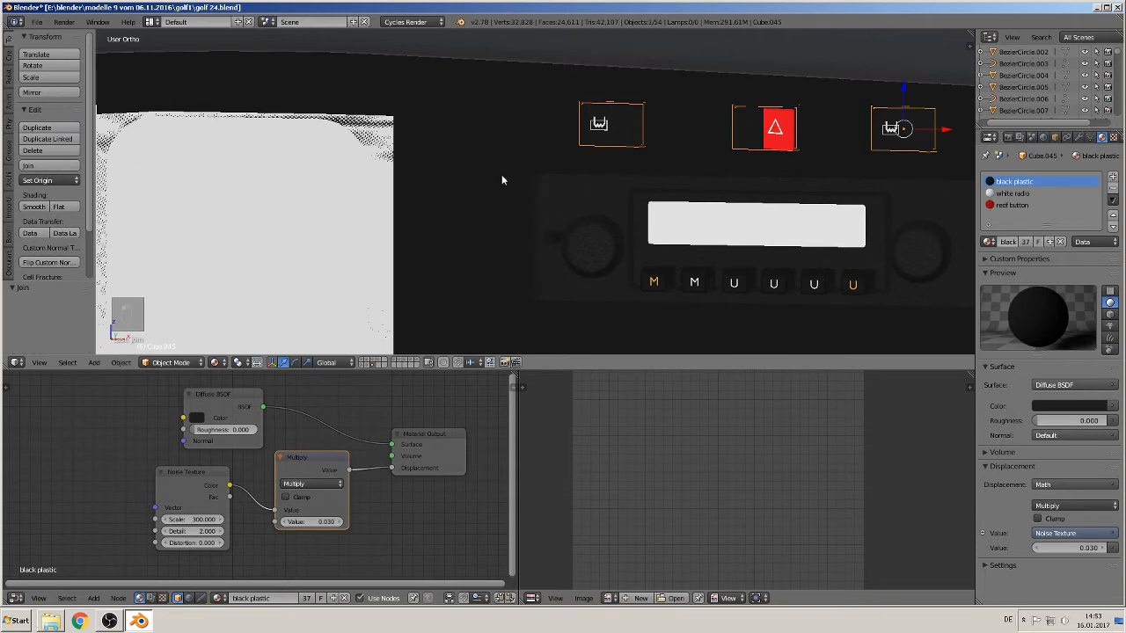
pyautogui.scroll(-2, 501, 174)
pyautogui.rightClick(517, 151)
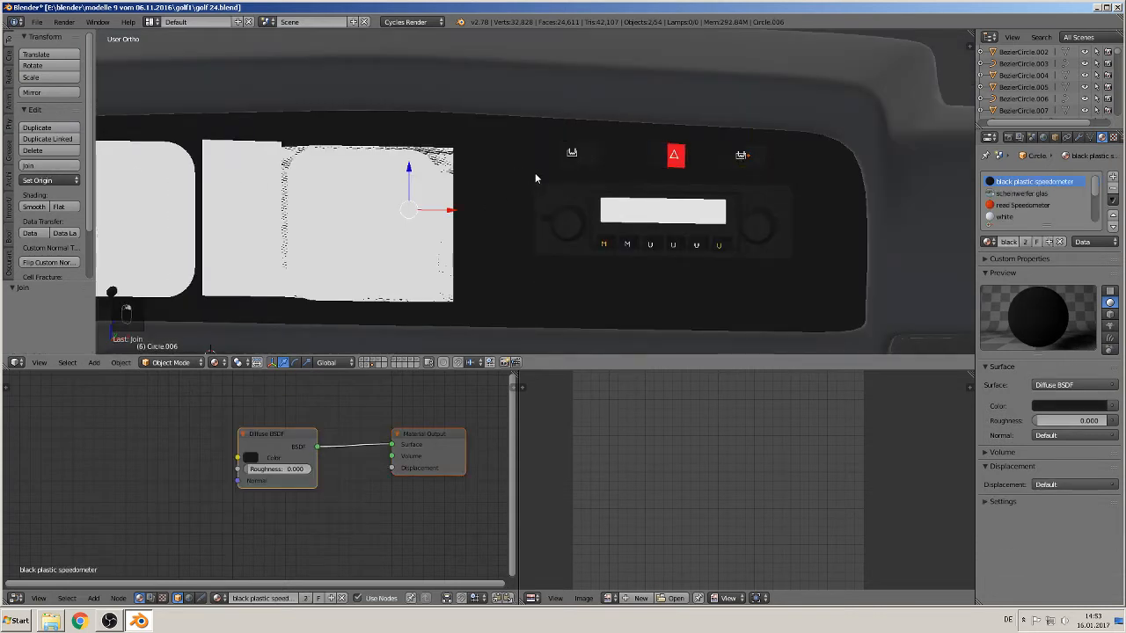
pyautogui.keyDown('shift'); pyautogui.rightClick(568, 159); pyautogui.keyUp('shift')
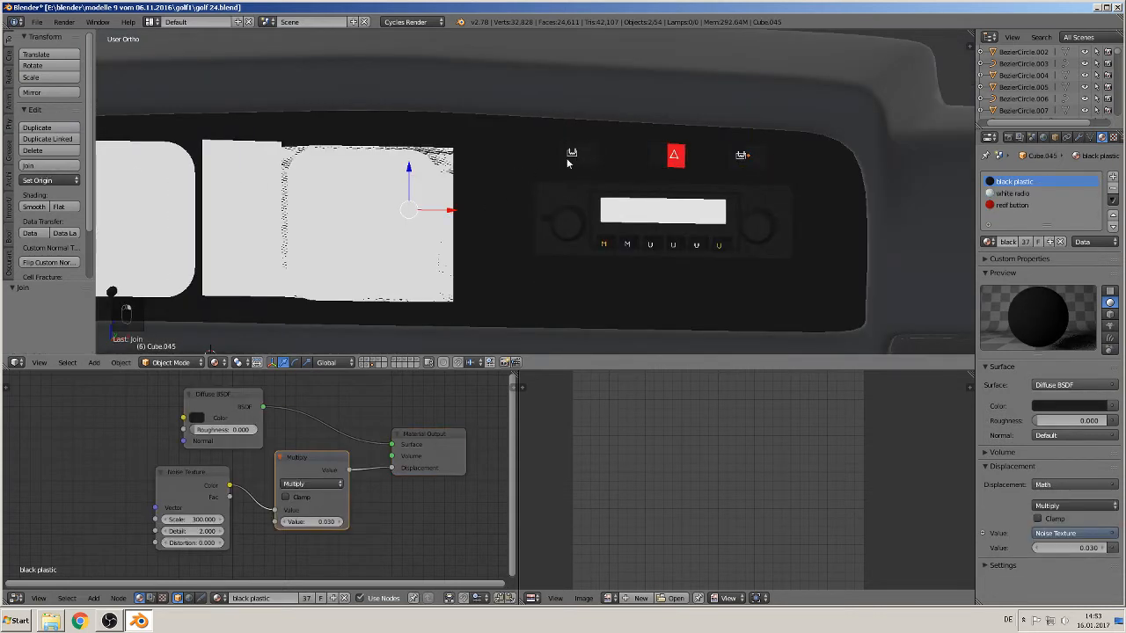
pyautogui.click(40, 165)
# Step: Join the radio with the combined instrument panel and switches
pyautogui.scroll(-1, 492, 234)
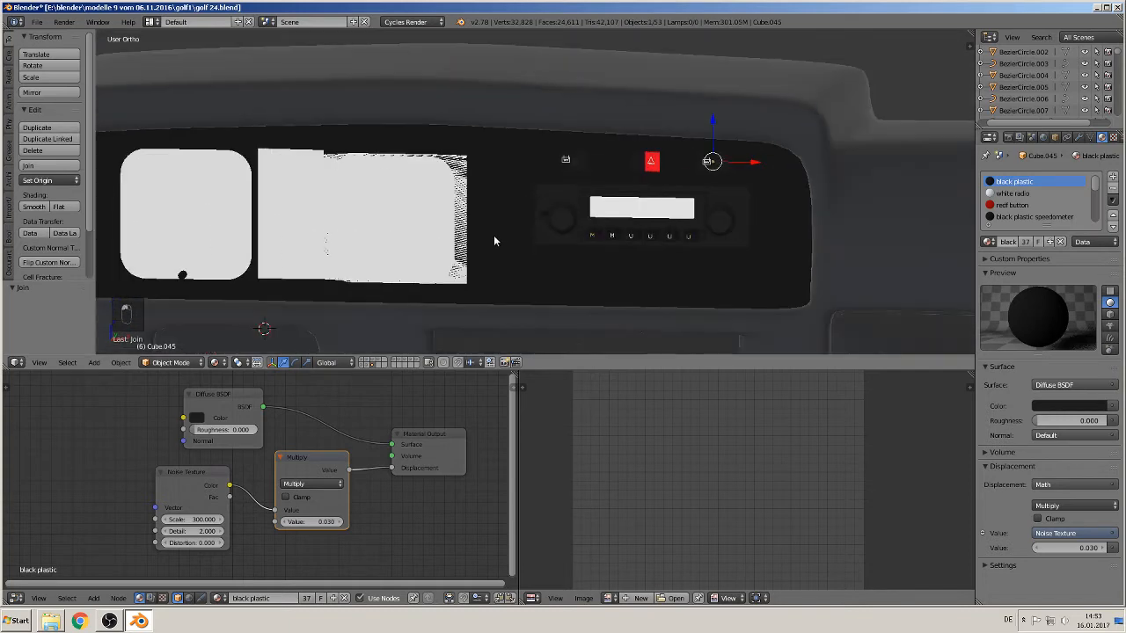
pyautogui.rightClick(561, 203)
pyautogui.keyDown('shift'); pyautogui.rightClick(515, 163); pyautogui.keyUp('shift')
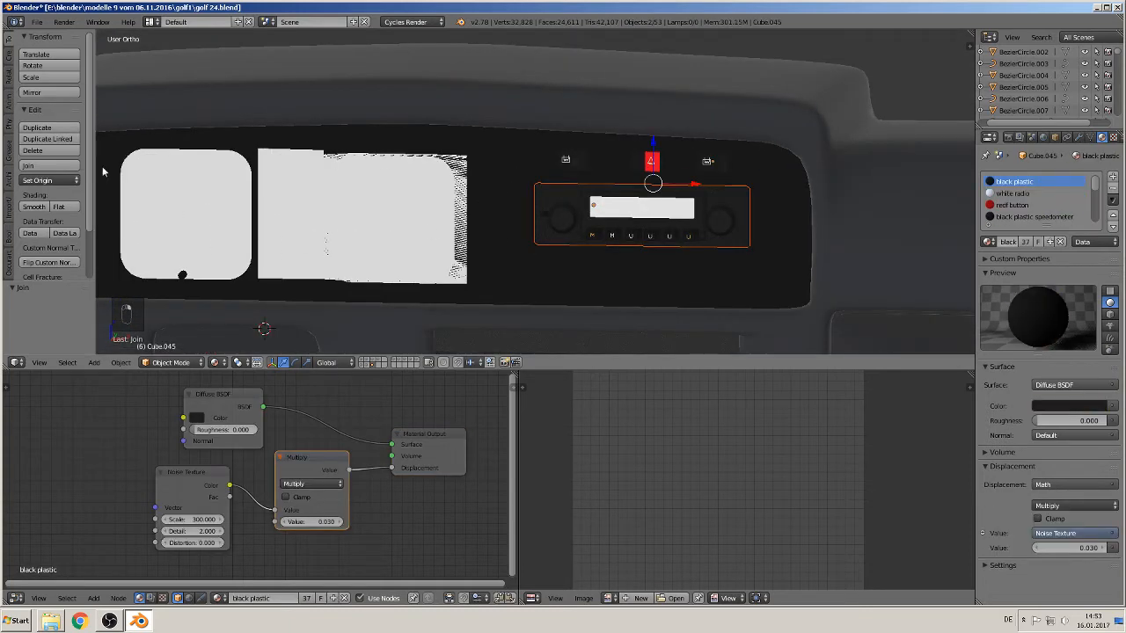
pyautogui.click(41, 167)
# Step: Join the glove box cover and its round silver lock to the dashboard body
pyautogui.scroll(-5, 423, 260)
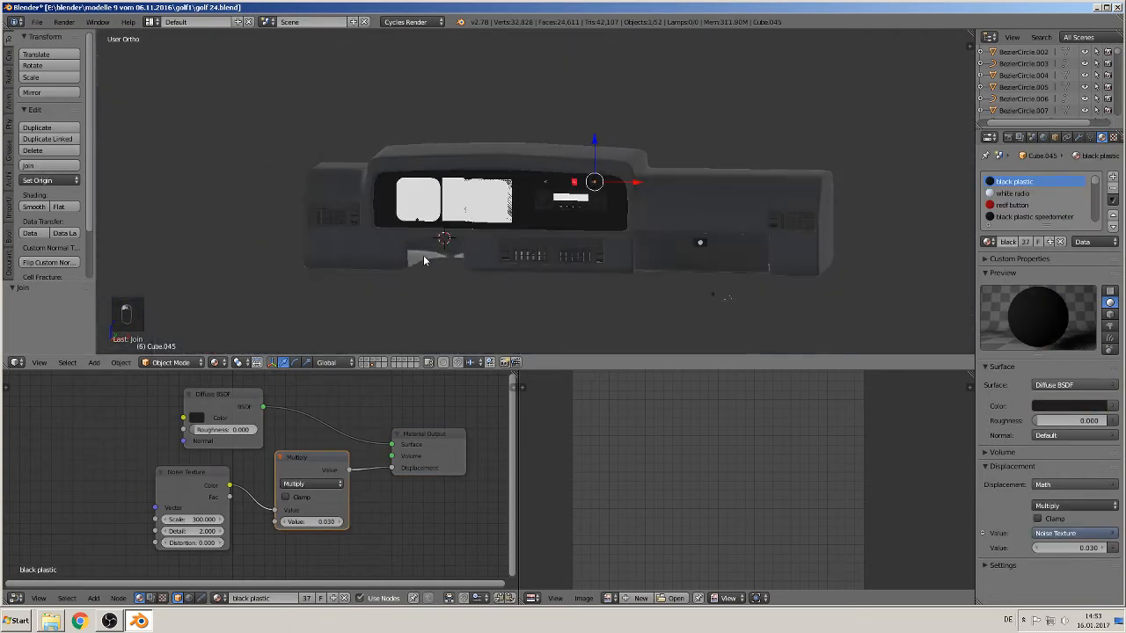
pyautogui.scroll(1, 711, 275)
pyautogui.rightClick(735, 258)
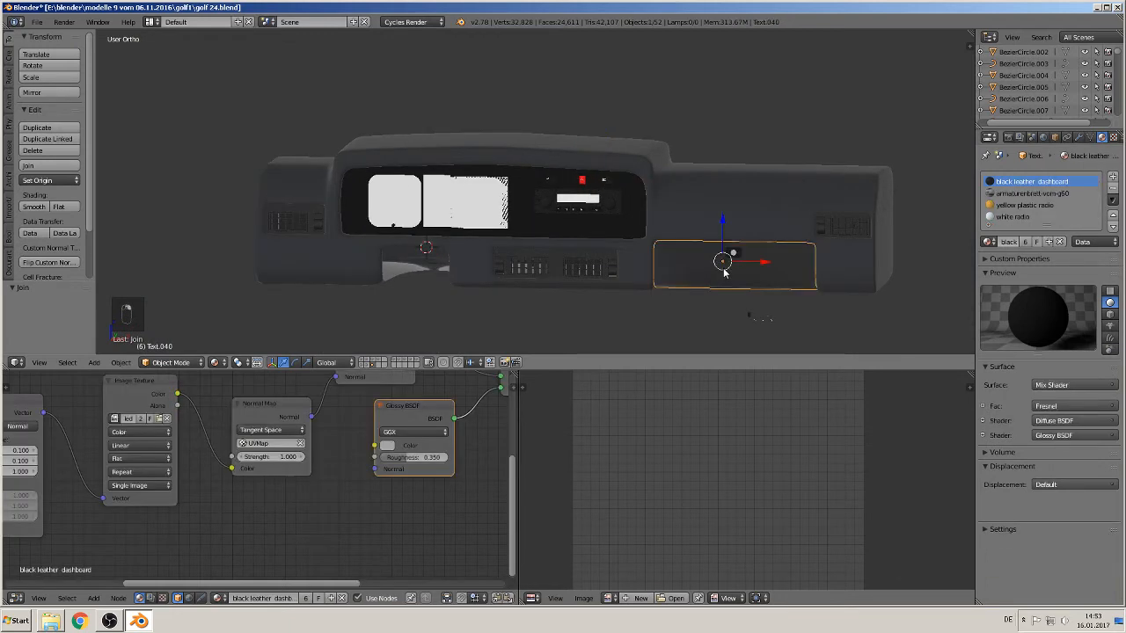
pyautogui.keyDown('shift'); pyautogui.rightClick(711, 219); pyautogui.keyUp('shift')
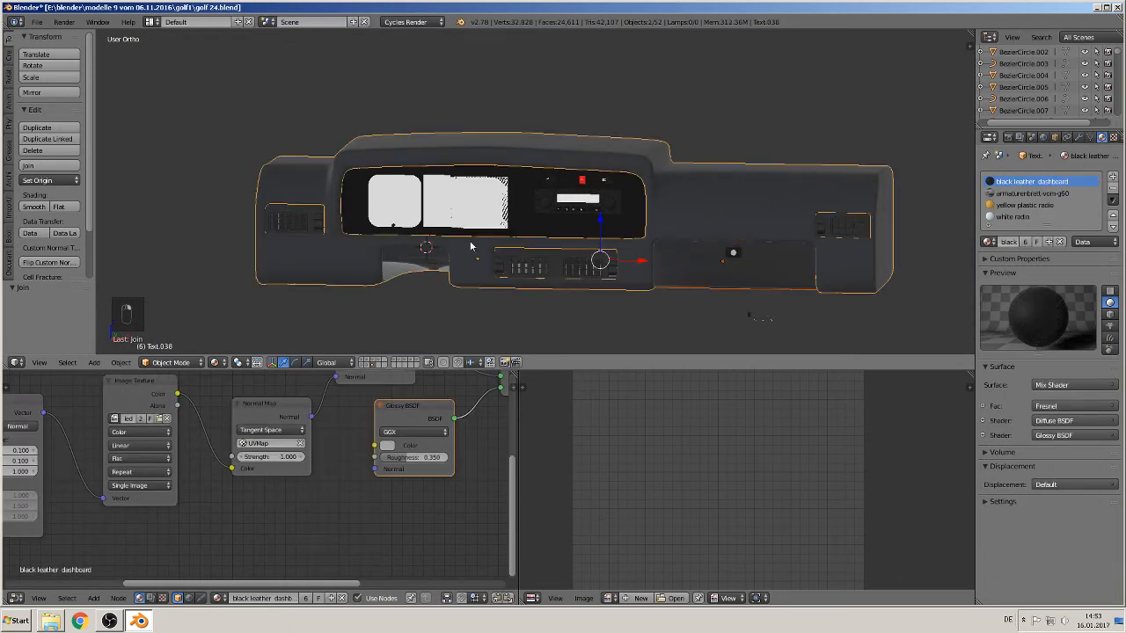
pyautogui.click(41, 165)
pyautogui.rightClick(738, 252)
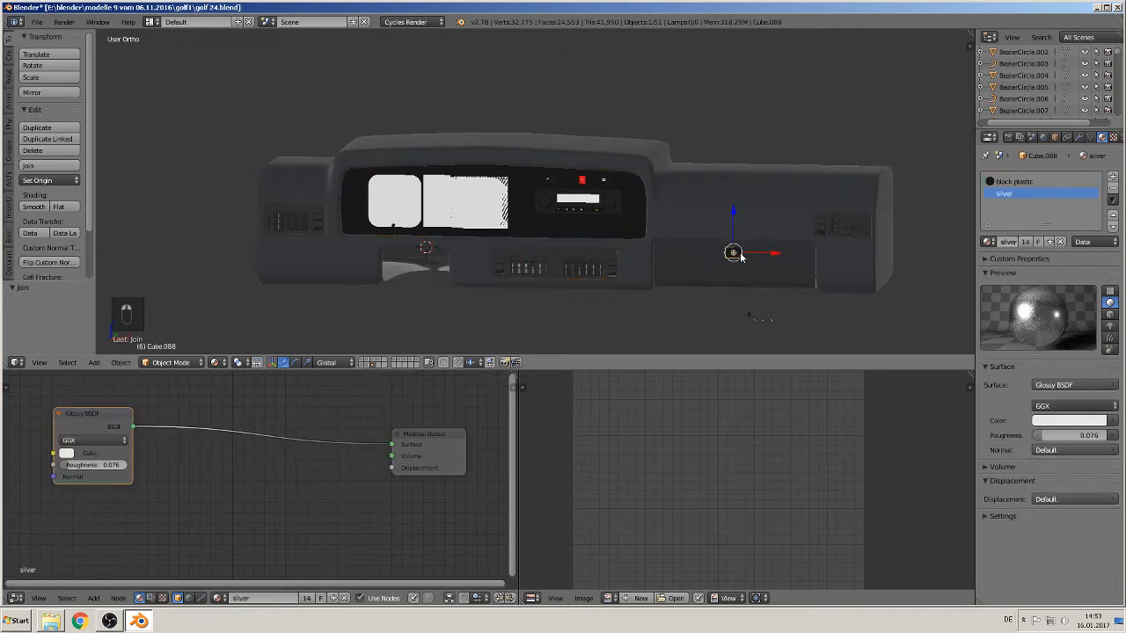
pyautogui.keyDown('shift'); pyautogui.rightClick(671, 234); pyautogui.keyUp('shift')
pyautogui.click(35, 165)
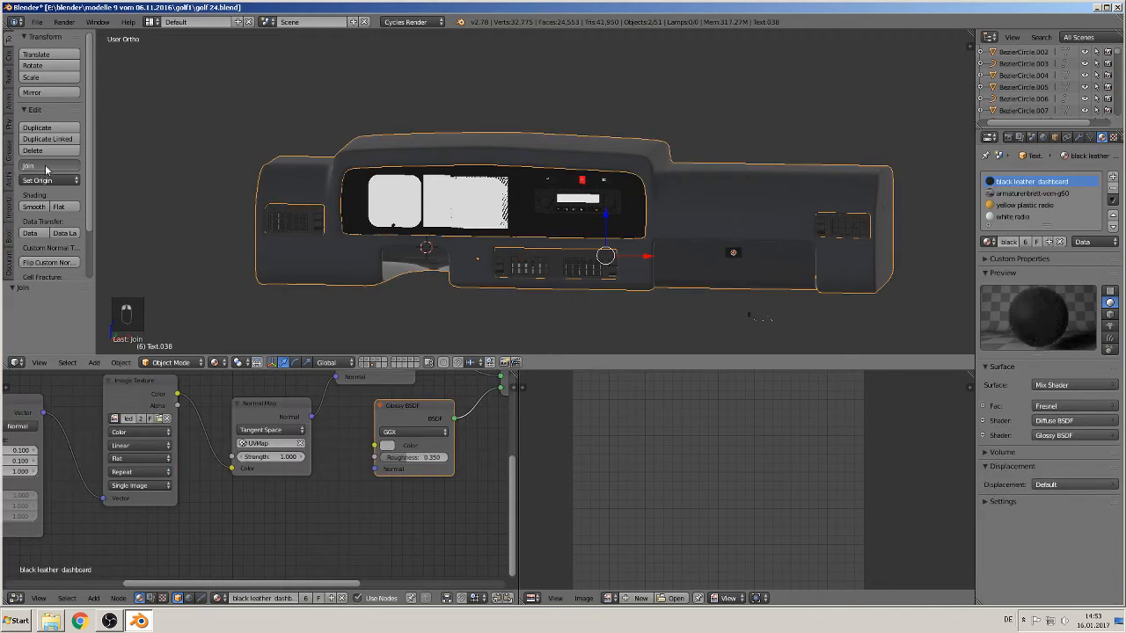
# Step: Join the centre, left and right air vents with the dashboard body into one object
pyautogui.rightClick(528, 269)
pyautogui.keyDown('shift'); pyautogui.rightClick(536, 272); pyautogui.keyUp('shift')
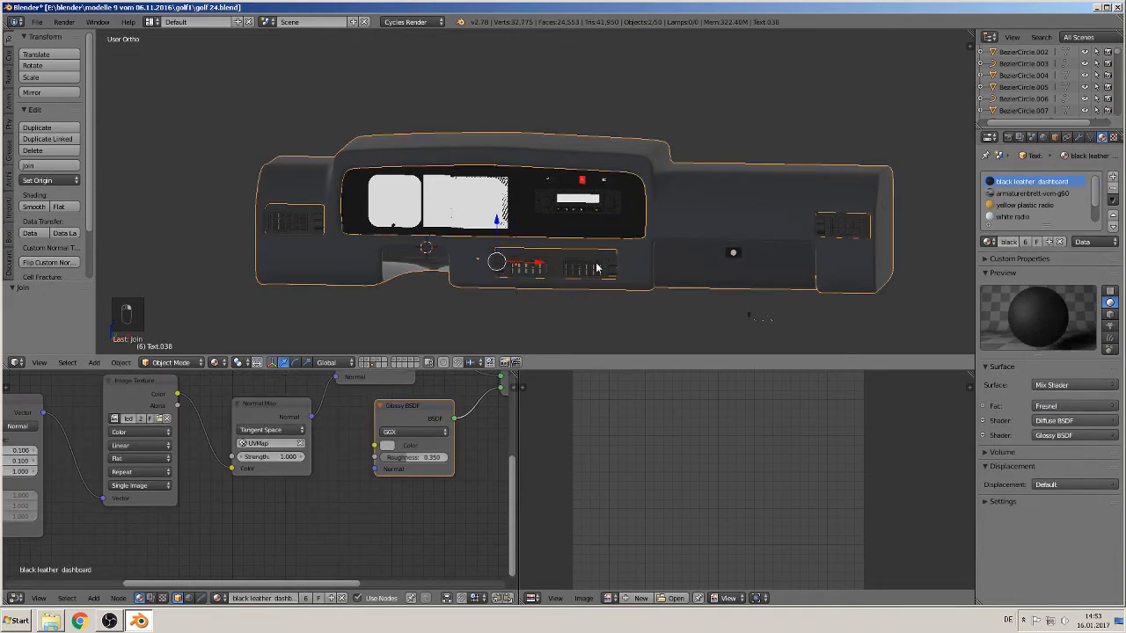
pyautogui.keyDown('shift'); pyautogui.rightClick(274, 217); pyautogui.keyUp('shift')
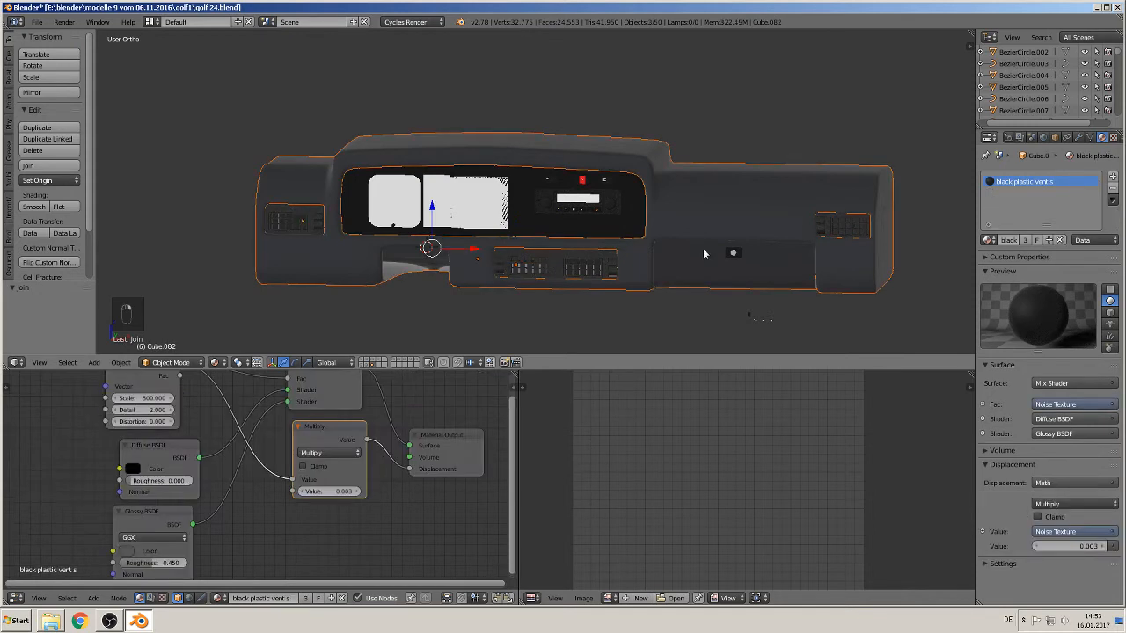
pyautogui.keyDown('shift'); pyautogui.rightClick(827, 226); pyautogui.keyUp('shift')
pyautogui.click(40, 168)
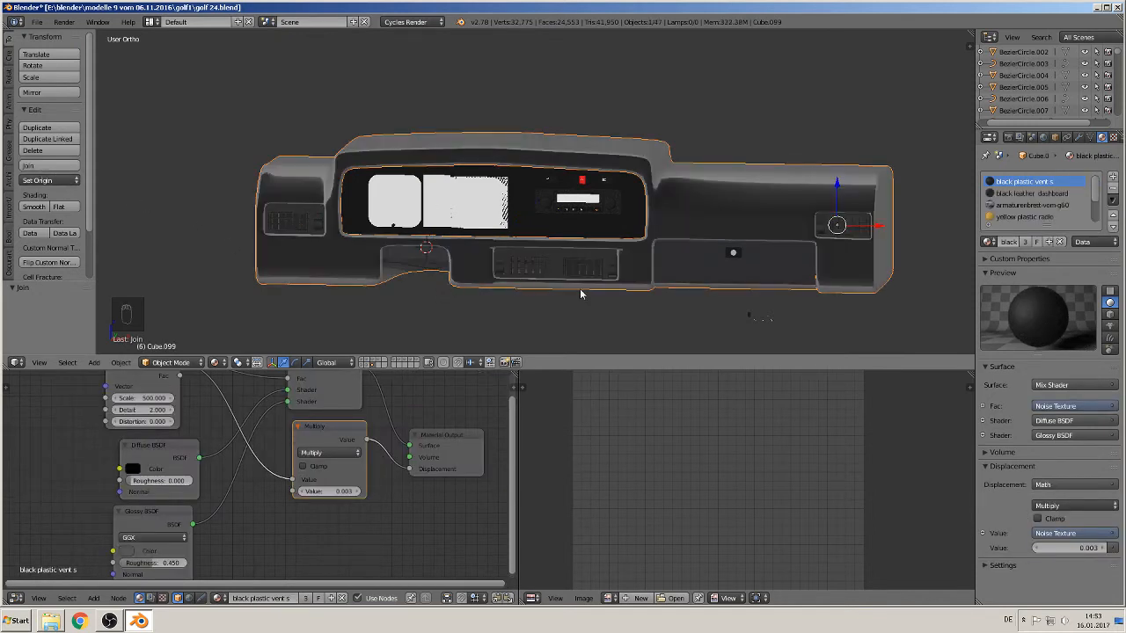
pyautogui.press('g')
pyautogui.rightClick(564, 270)
# Step: Join the dashboard body with the black instrument panel holding the radio and switches into one object
pyautogui.scroll(5, 564, 270)
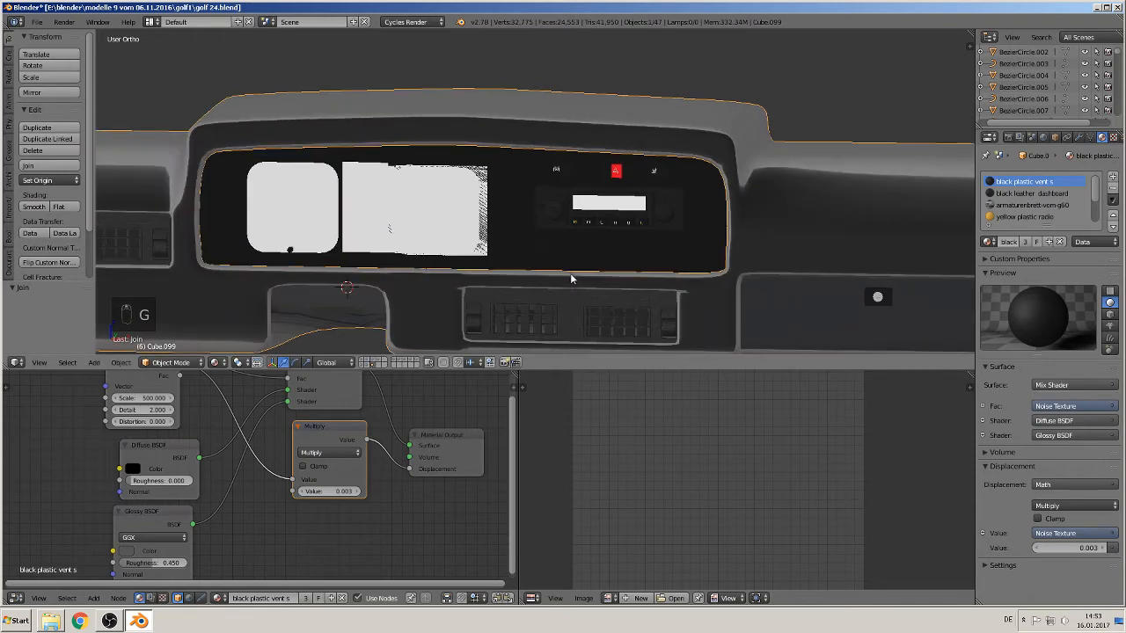
pyautogui.moveTo(440, 235); pyautogui.dragTo(421, 238, button='middle')
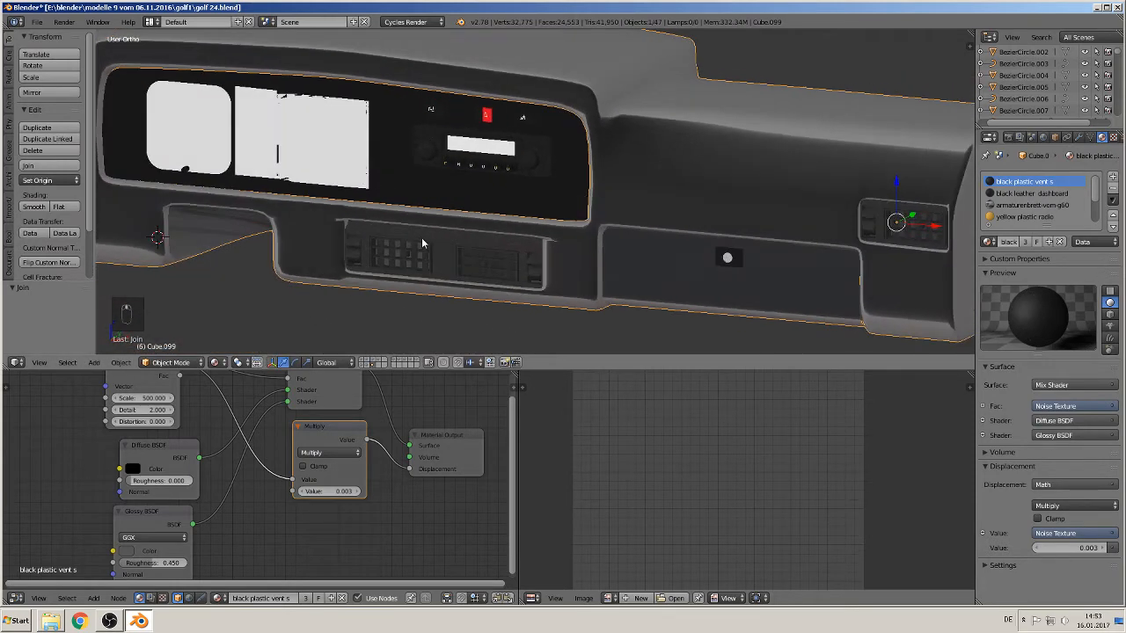
pyautogui.keyDown('shift'); pyautogui.rightClick(408, 147); pyautogui.keyUp('shift')
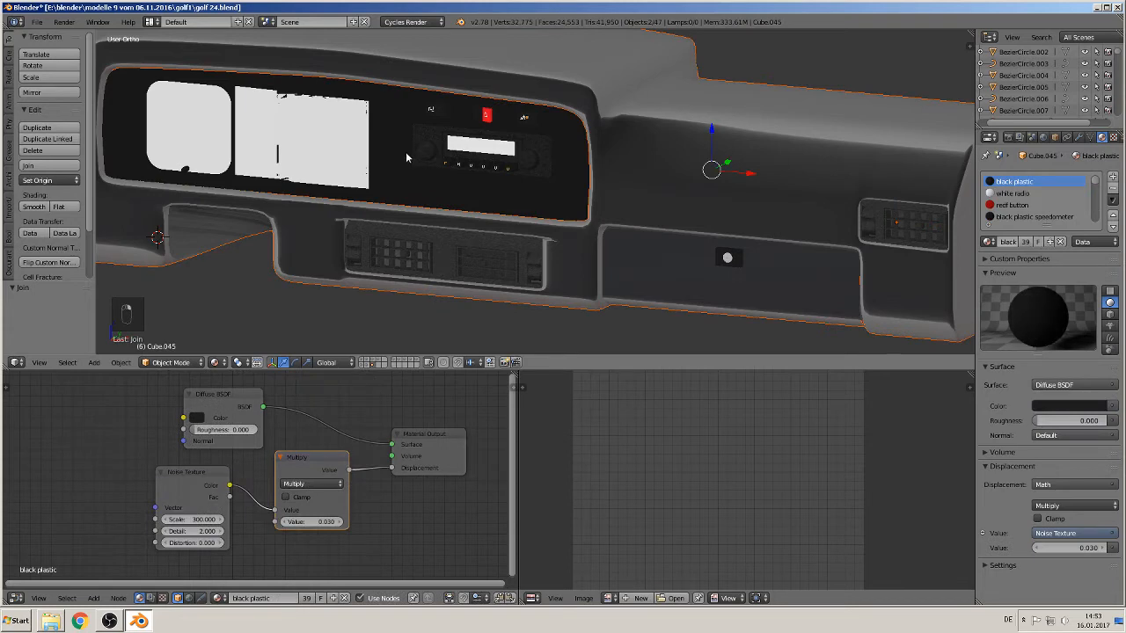
pyautogui.click(35, 166)
pyautogui.scroll(-8, 271, 216)
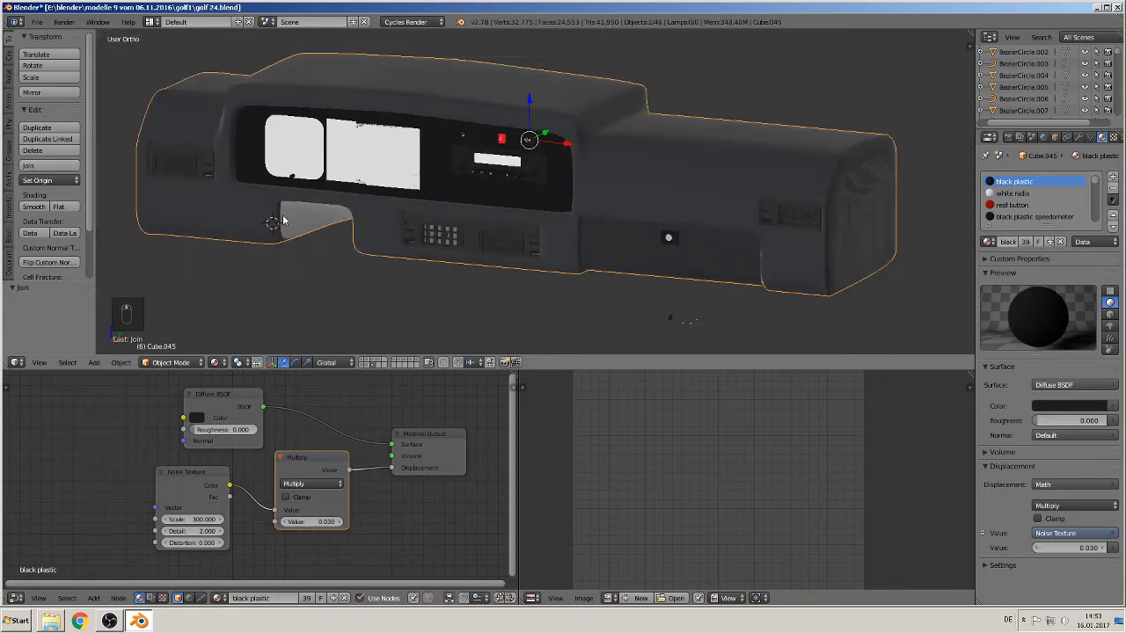
pyautogui.press('g')
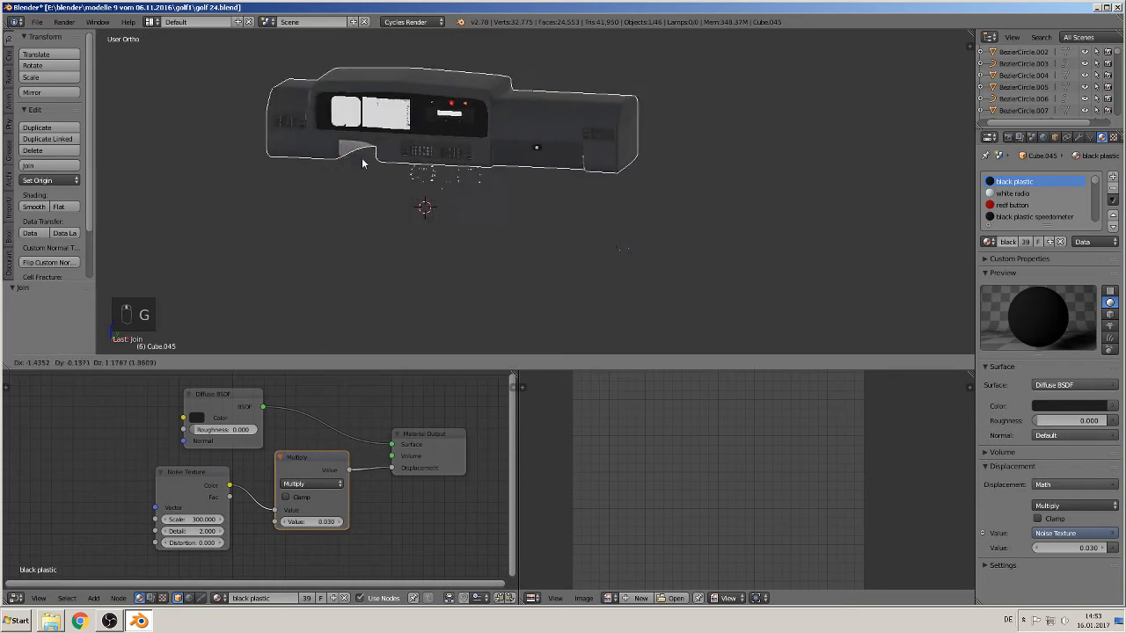
pyautogui.rightClick(440, 200)
pyautogui.scroll(4, 440, 200)
pyautogui.scroll(2, 440, 202)
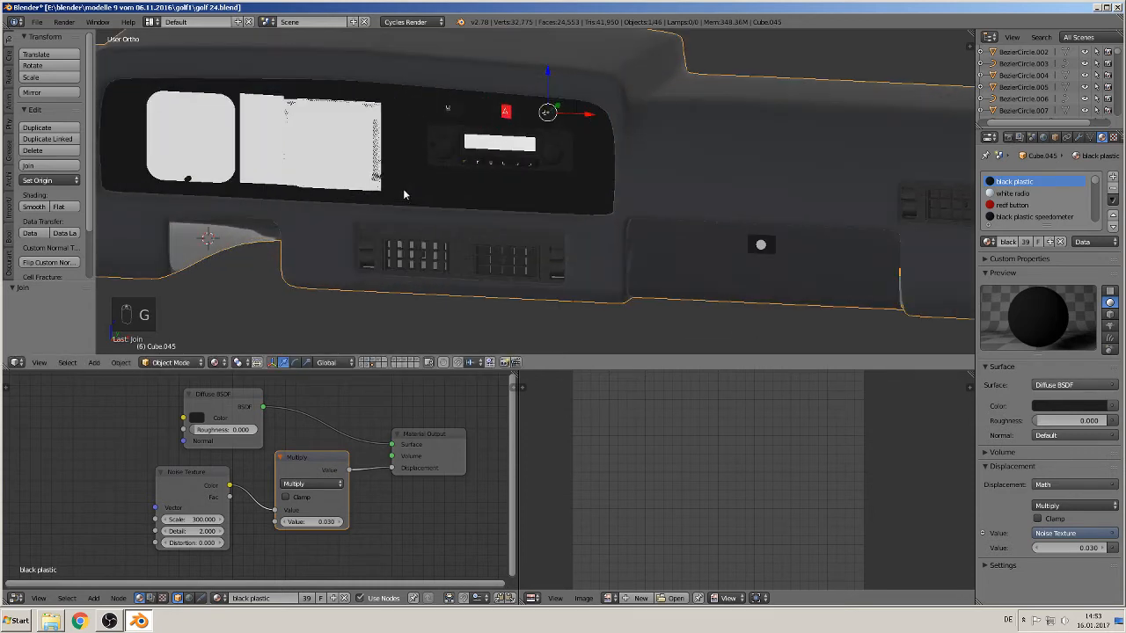
pyautogui.keyDown('shift'); pyautogui.moveTo(297, 217); pyautogui.dragTo(379, 205, button='middle'); pyautogui.keyUp('shift')
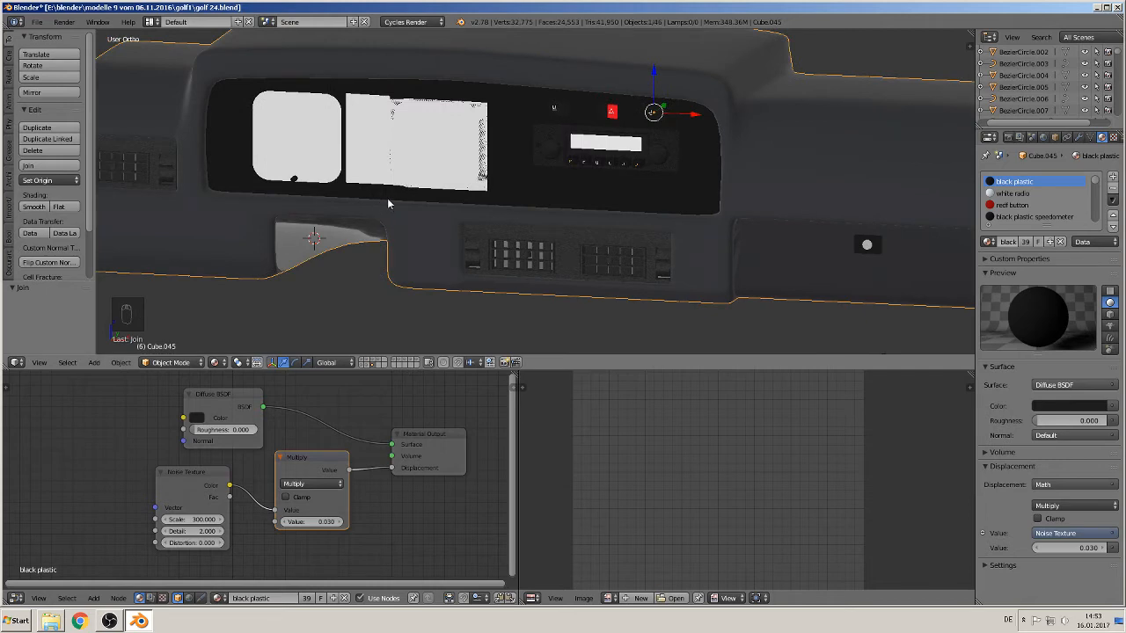
# Step: Switch to a wireframe front view, select all remaining instrument objects along with the dashboard and join them
pyautogui.press('KP_1')
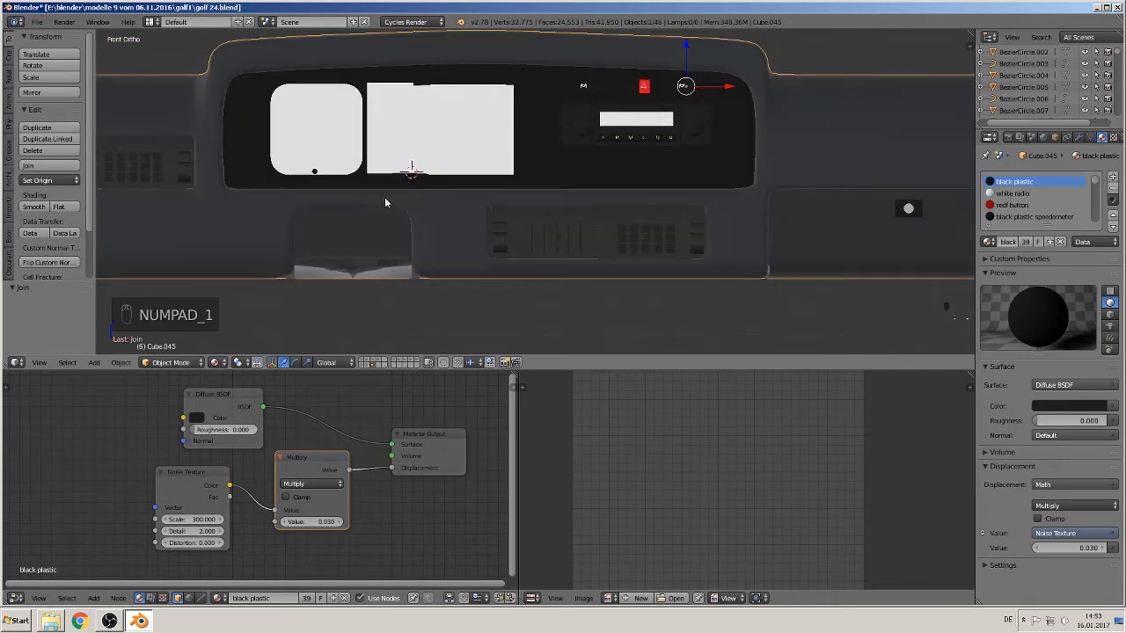
pyautogui.press('z')
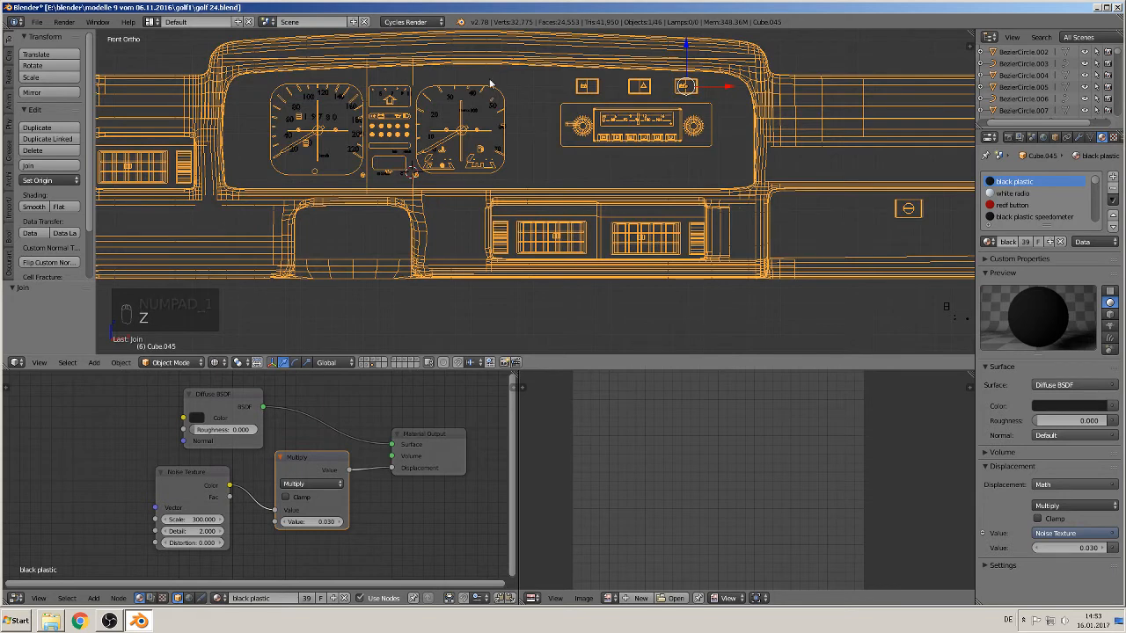
pyautogui.scroll(3, 444, 167)
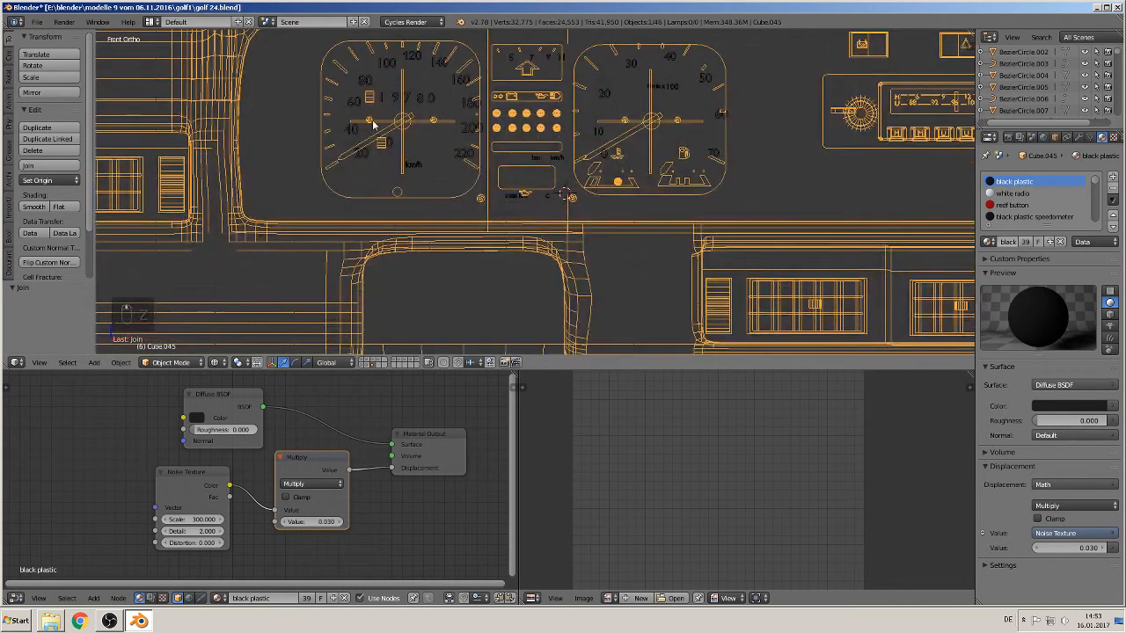
pyautogui.click(68, 362)
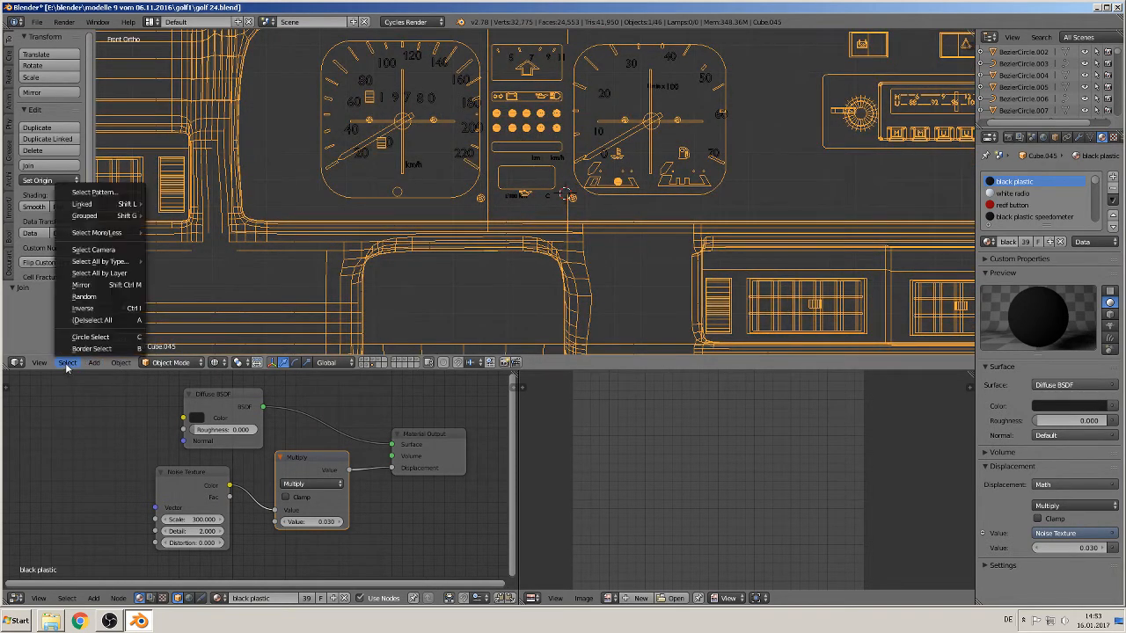
pyautogui.click(95, 310)
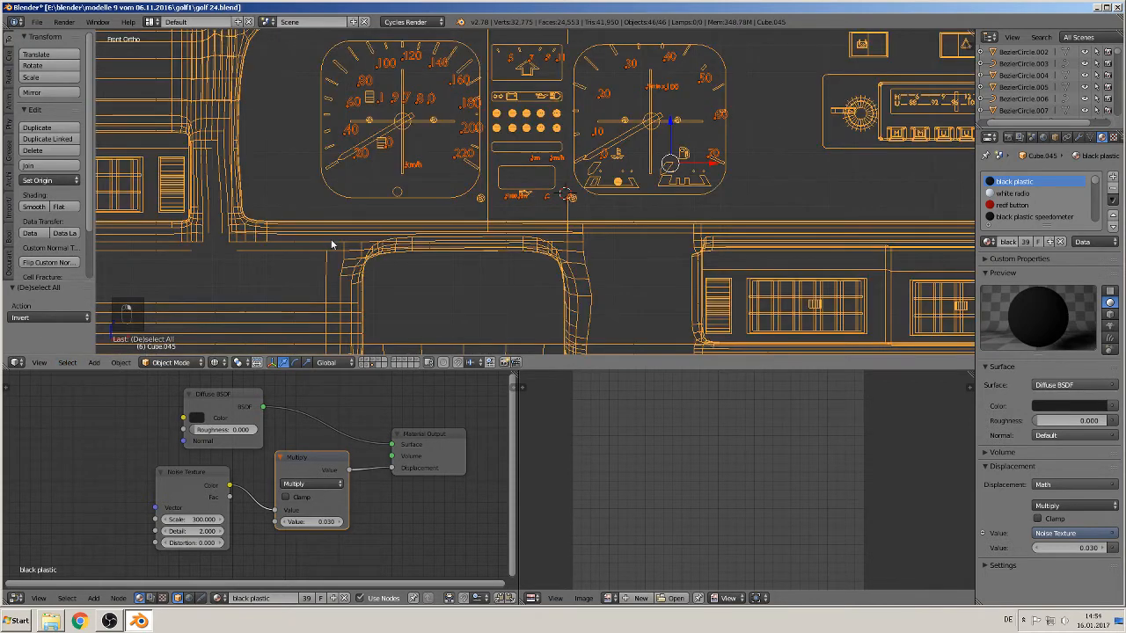
pyautogui.click(50, 166)
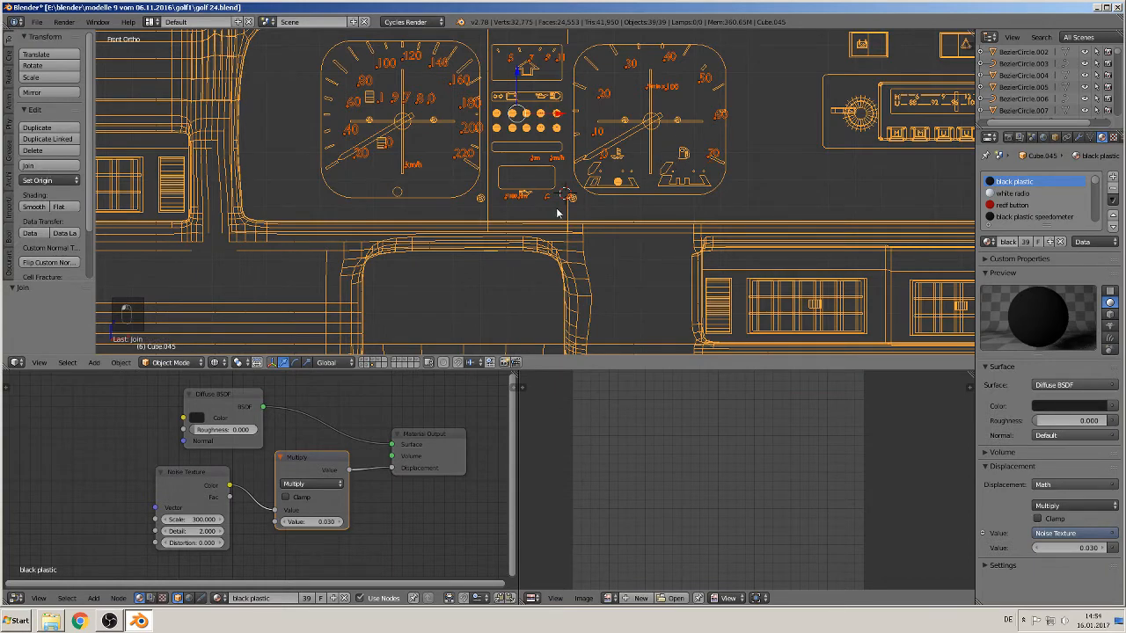
# Step: Deselect everything, then reselect the joined dashboard from an angled view and check which gauge parts belong to it
pyautogui.press('Tab')
pyautogui.press('Tab')
pyautogui.scroll(-5, 581, 233)
pyautogui.press('a')
pyautogui.press('a')
pyautogui.press('a')
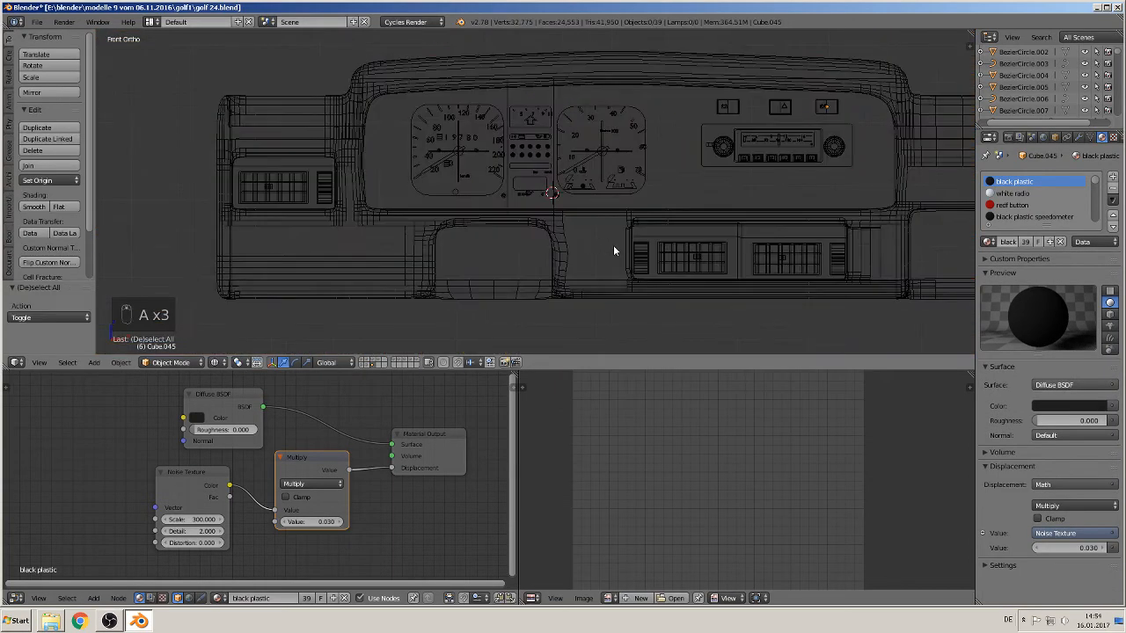
pyautogui.moveTo(613, 249)
pyautogui.mouseDown(button='middle')
pyautogui.moveTo(586, 259)
pyautogui.moveTo(597, 238)
pyautogui.mouseUp(button='middle')
pyautogui.press('Tab')
pyautogui.press('Tab')
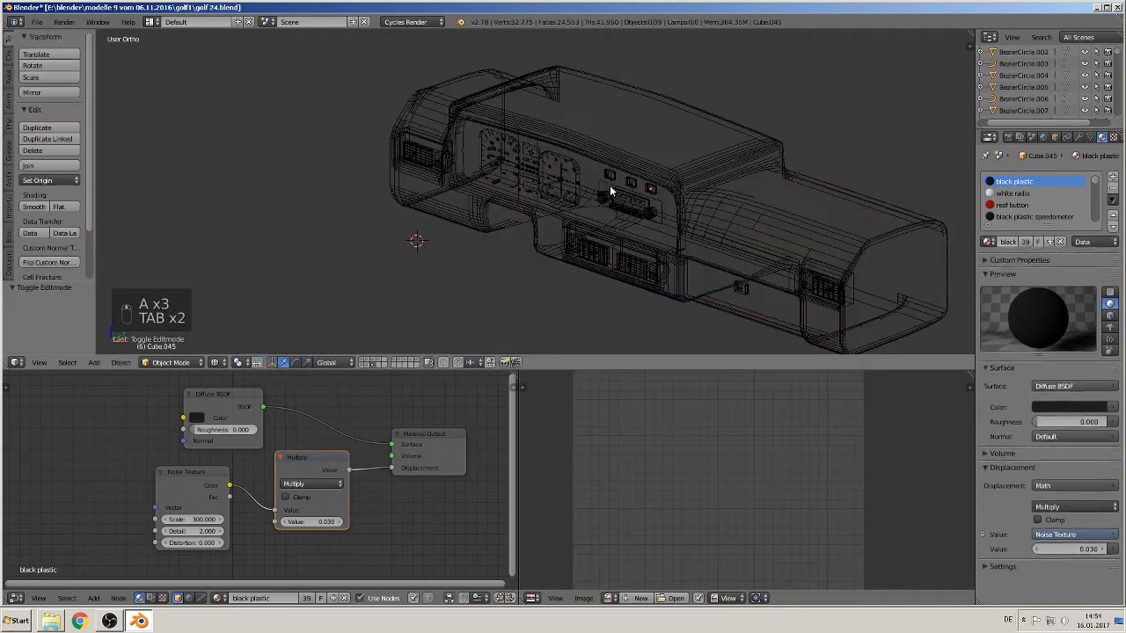
pyautogui.rightClick(610, 246)
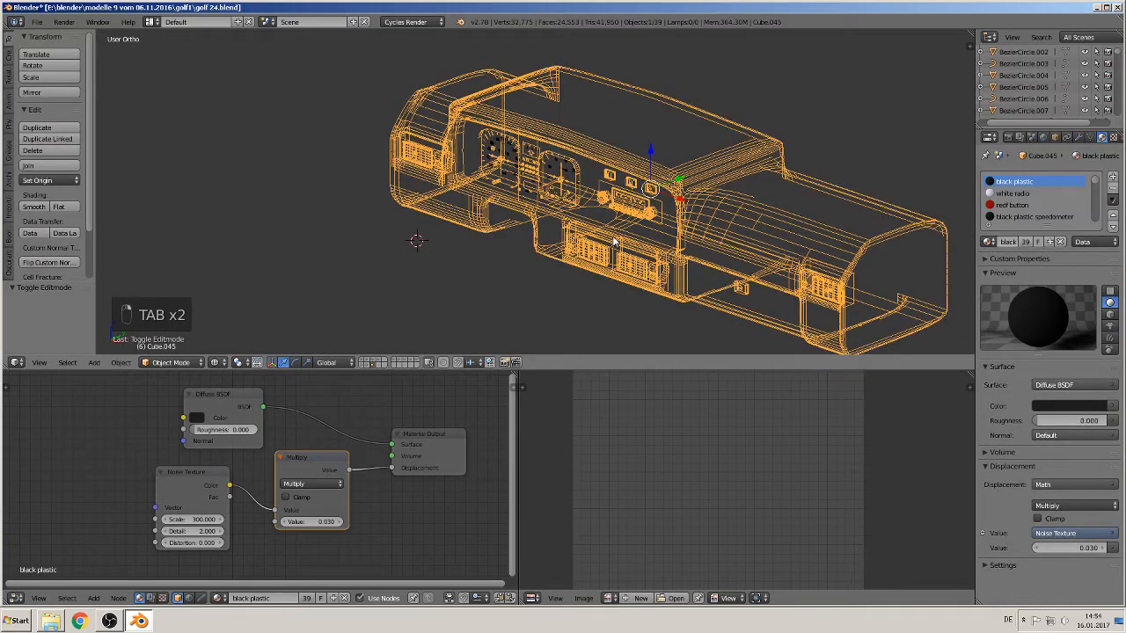
pyautogui.press('g')
pyautogui.rightClick(748, 337)
pyautogui.scroll(4, 519, 208)
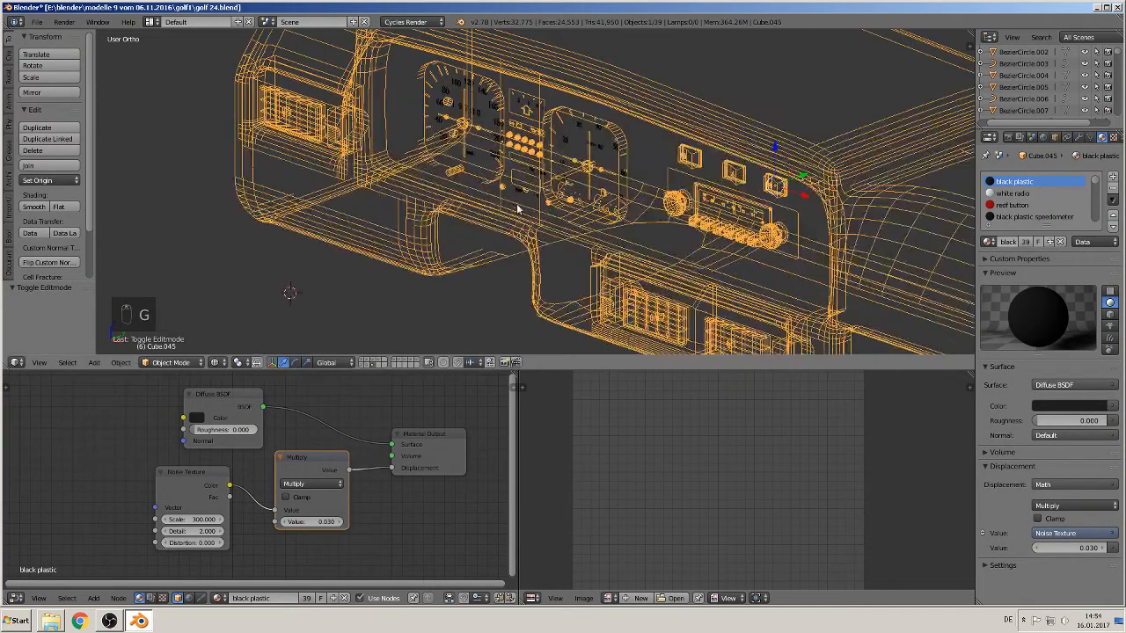
# Step: Convert the speedometer's 100 and 120 text labels to meshes
pyautogui.press('KP_1')
pyautogui.scroll(5, 519, 209)
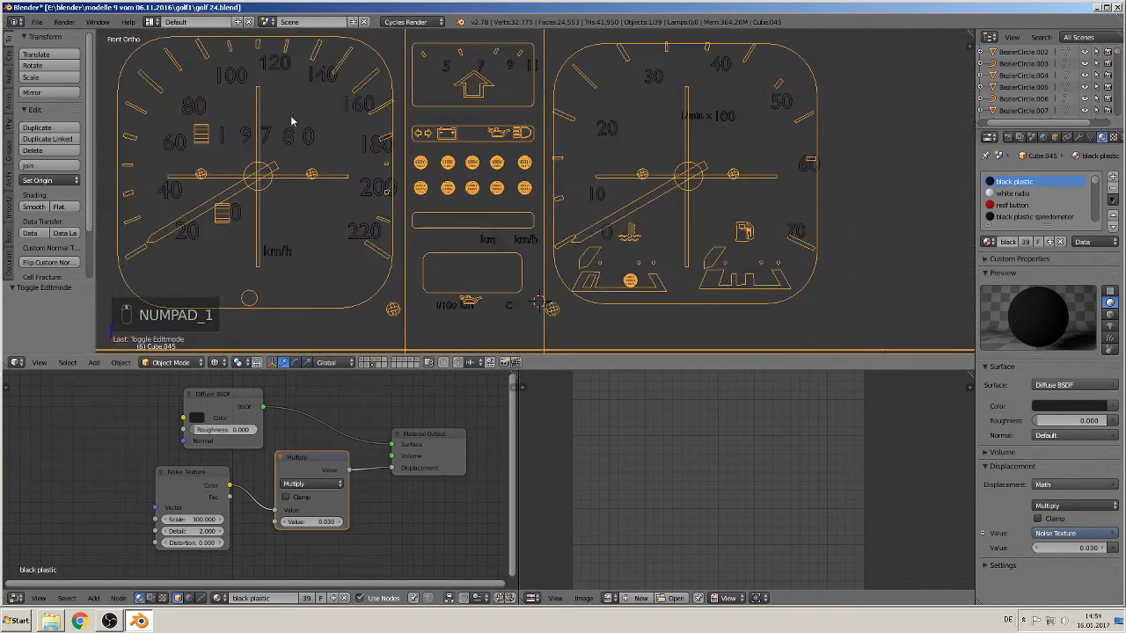
pyautogui.keyDown('shift'); pyautogui.moveTo(291, 115); pyautogui.dragTo(422, 115, button='middle'); pyautogui.keyUp('shift')
pyautogui.rightClick(395, 111)
pyautogui.scroll(2, 424, 161)
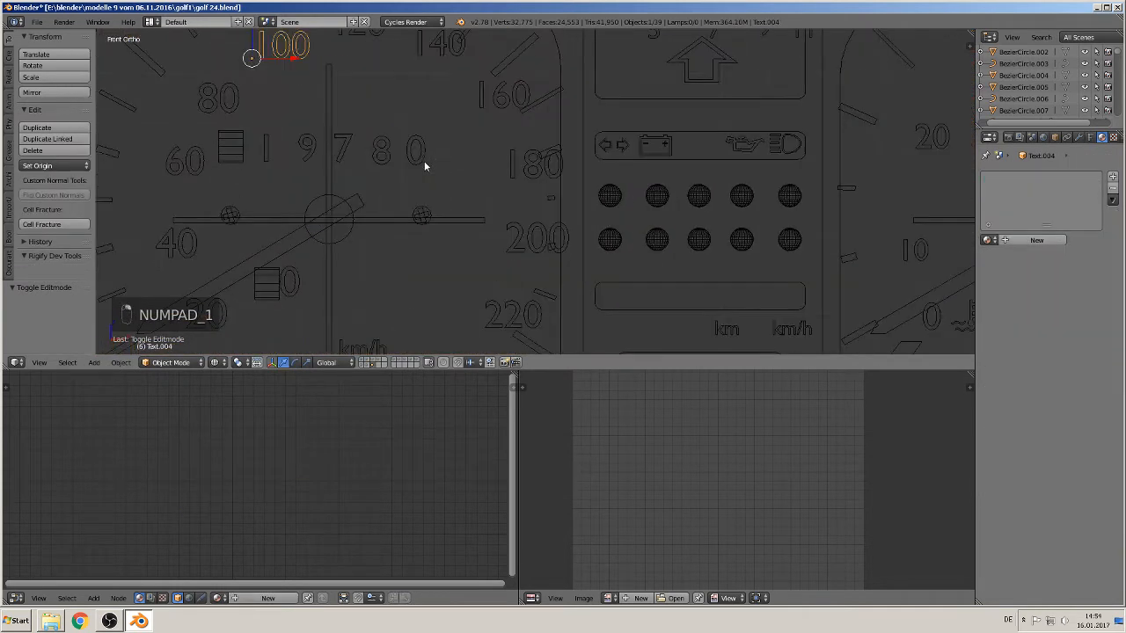
pyautogui.scroll(-3, 424, 161)
pyautogui.scroll(-1, 418, 163)
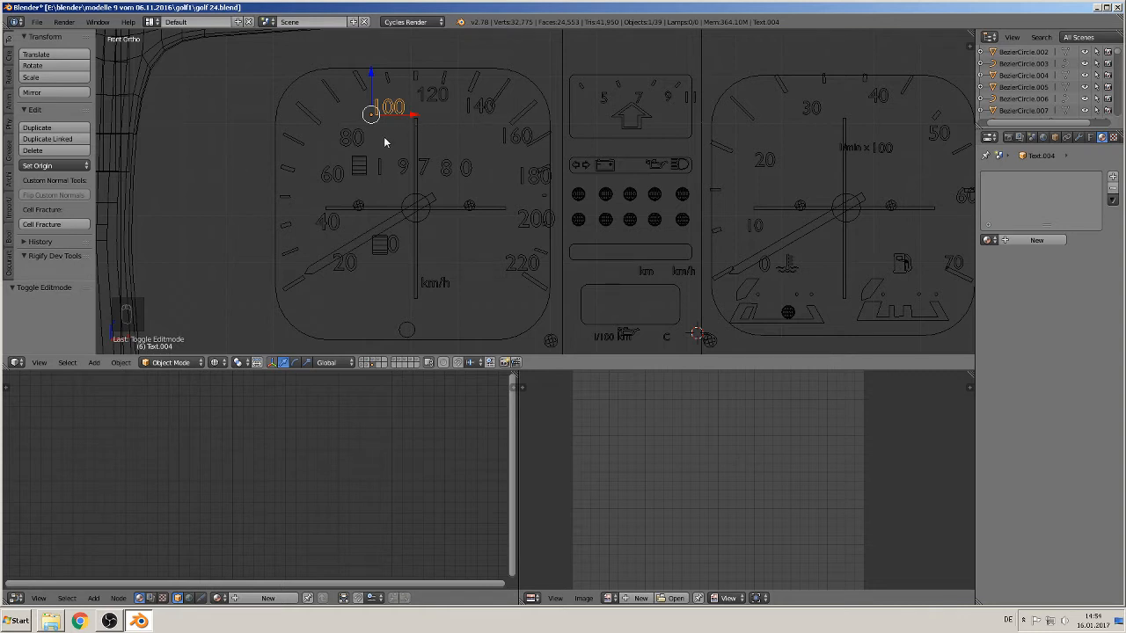
pyautogui.hotkey('alt', 'c')
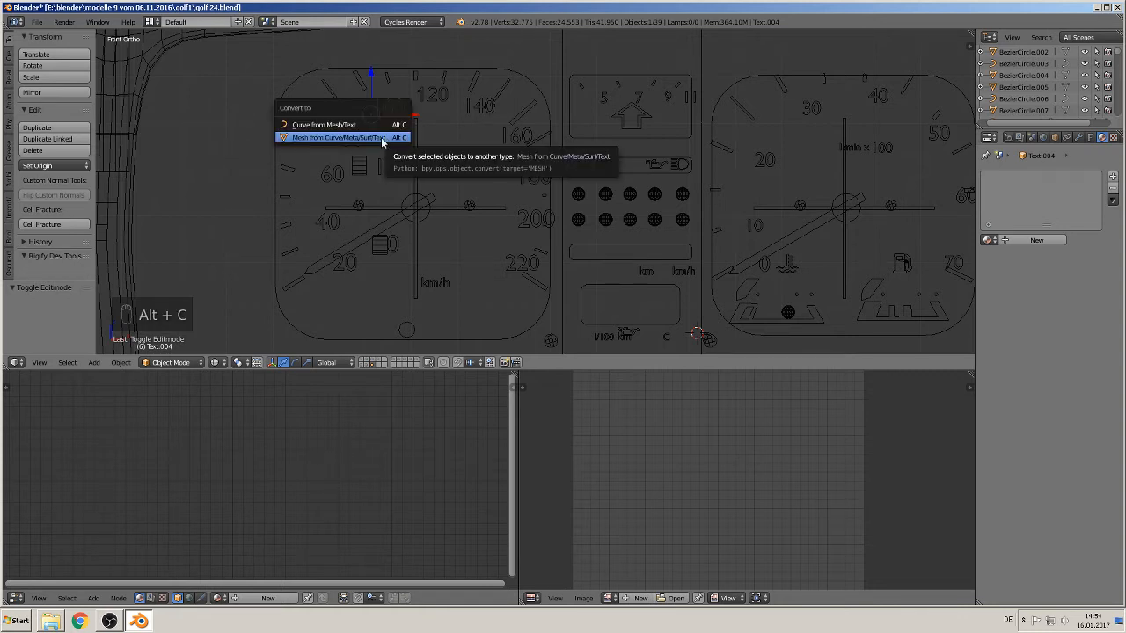
pyautogui.click(382, 137)
pyautogui.rightClick(431, 96)
pyautogui.hotkey('alt', 'c')
pyautogui.click(435, 103)
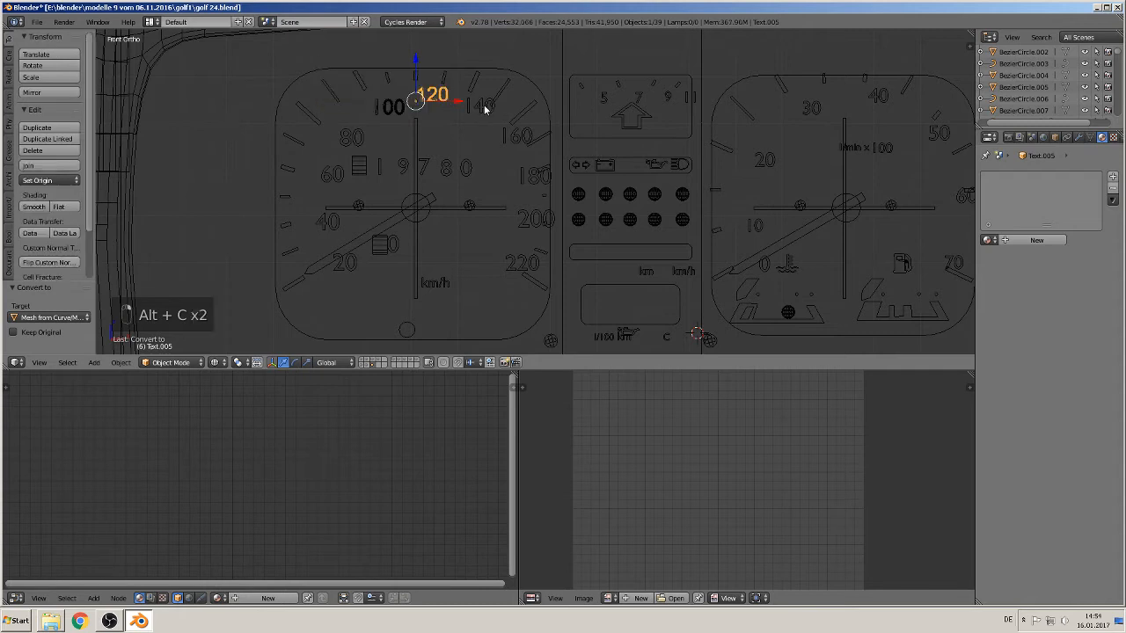
# Step: Convert the speedometer's 140, 160 and 180 text labels to meshes
pyautogui.rightClick(484, 106)
pyautogui.hotkey('alt', 'c')
pyautogui.click(483, 107)
pyautogui.rightClick(508, 137)
pyautogui.hotkey('alt', 'c')
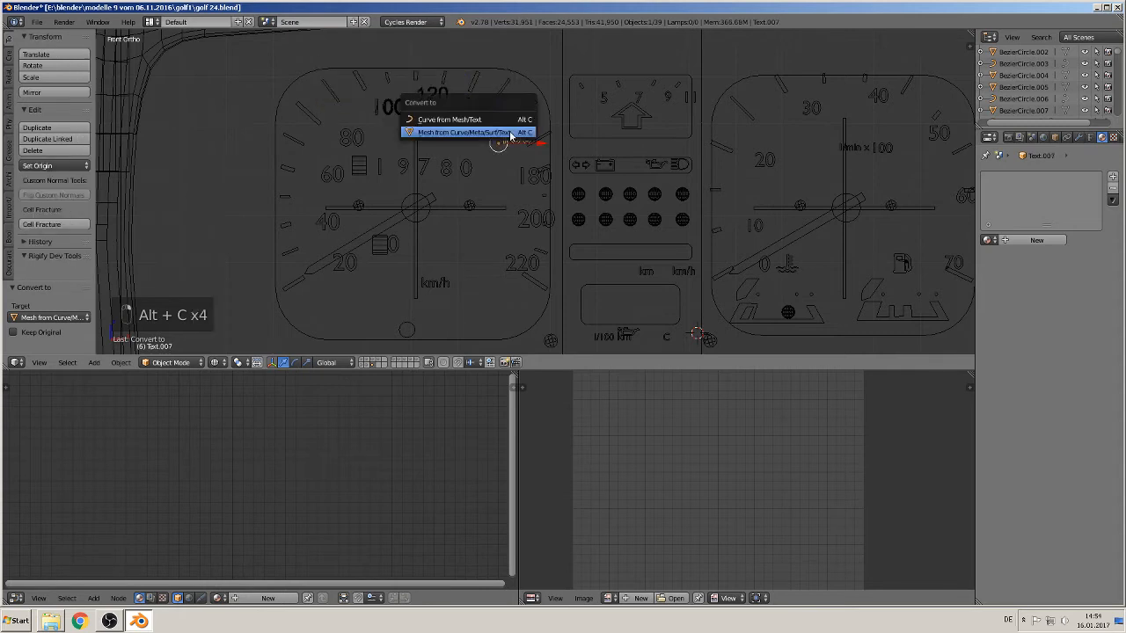
pyautogui.click(507, 136)
pyautogui.rightClick(532, 176)
pyautogui.hotkey('alt', 'c')
pyautogui.click(528, 178)
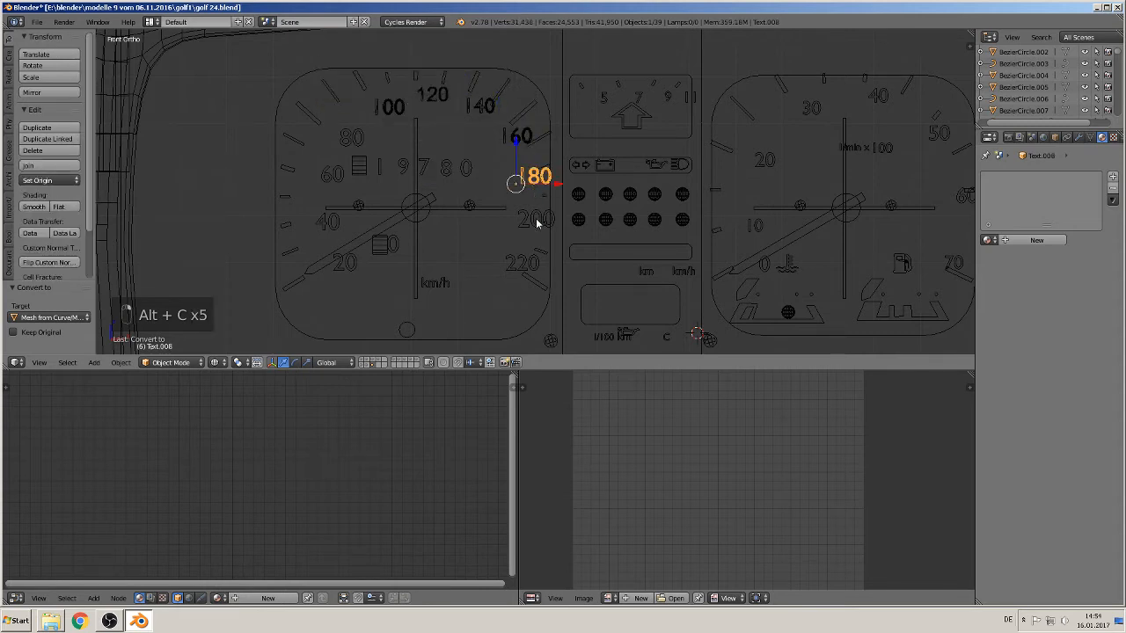
# Step: Convert the speedometer's 200, 220 and km/h text labels to meshes
pyautogui.rightClick(536, 220)
pyautogui.hotkey('alt', 'c')
pyautogui.click(536, 218)
pyautogui.rightClick(523, 262)
pyautogui.hotkey('alt', 'c')
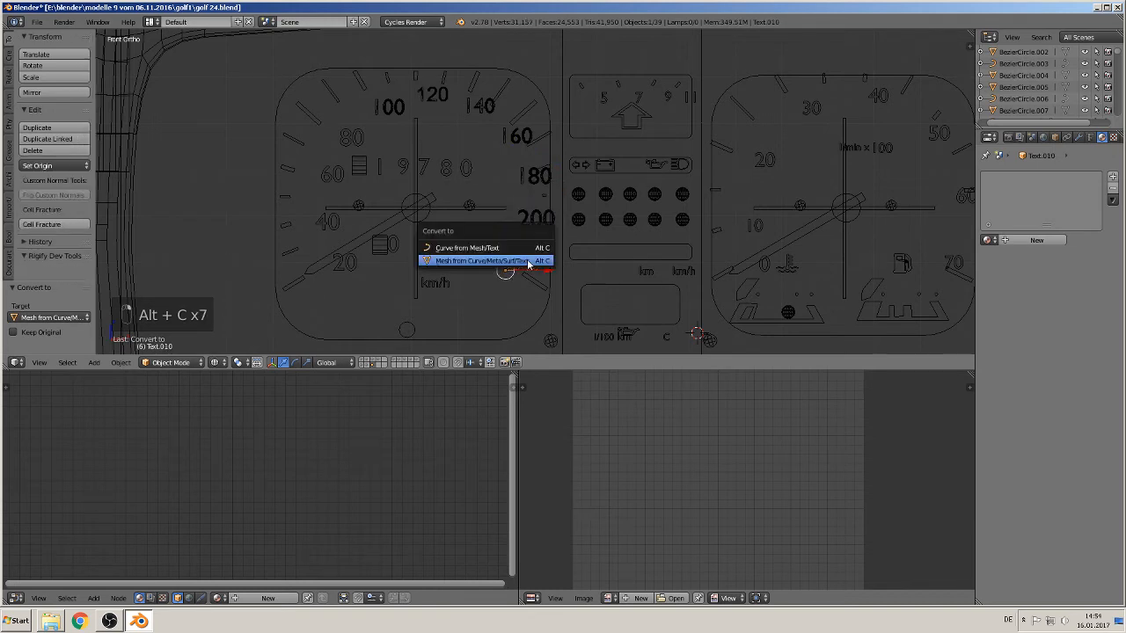
pyautogui.click(503, 262)
pyautogui.rightClick(429, 284)
pyautogui.hotkey('alt', 'c')
pyautogui.click(413, 281)
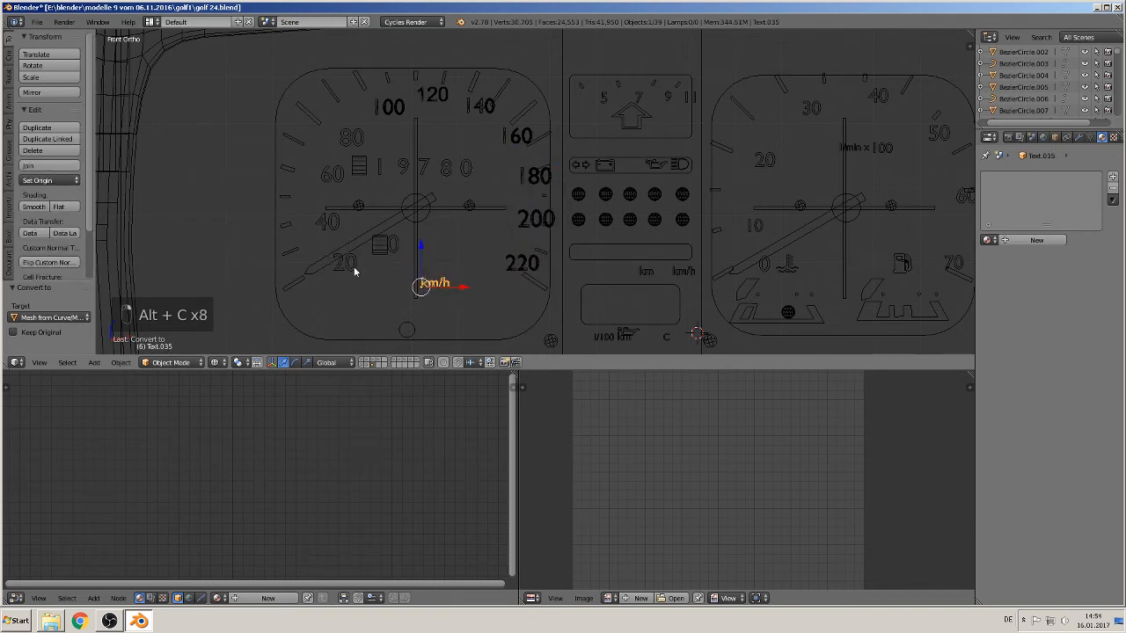
# Step: Convert the speedometer's 20 and 40 labels and the single 0 in the small box to meshes
pyautogui.rightClick(351, 269)
pyautogui.hotkey('alt', 'c')
pyautogui.click(351, 268)
pyautogui.rightClick(392, 246)
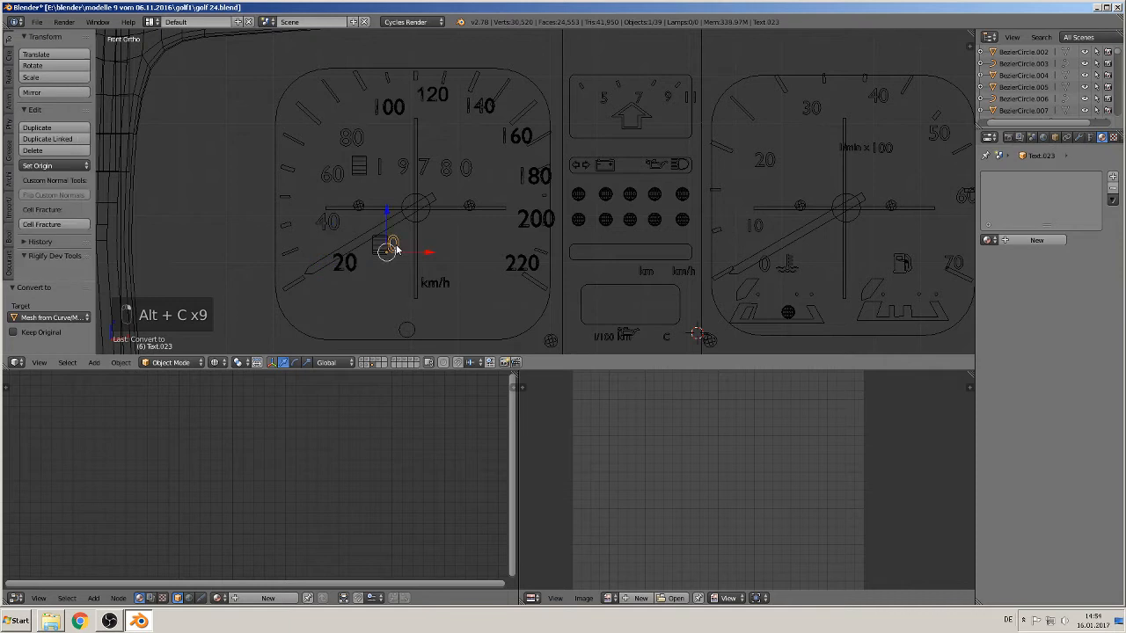
pyautogui.hotkey('alt', 'c')
pyautogui.click(394, 247)
pyautogui.rightClick(329, 222)
pyautogui.hotkey('alt', 'c')
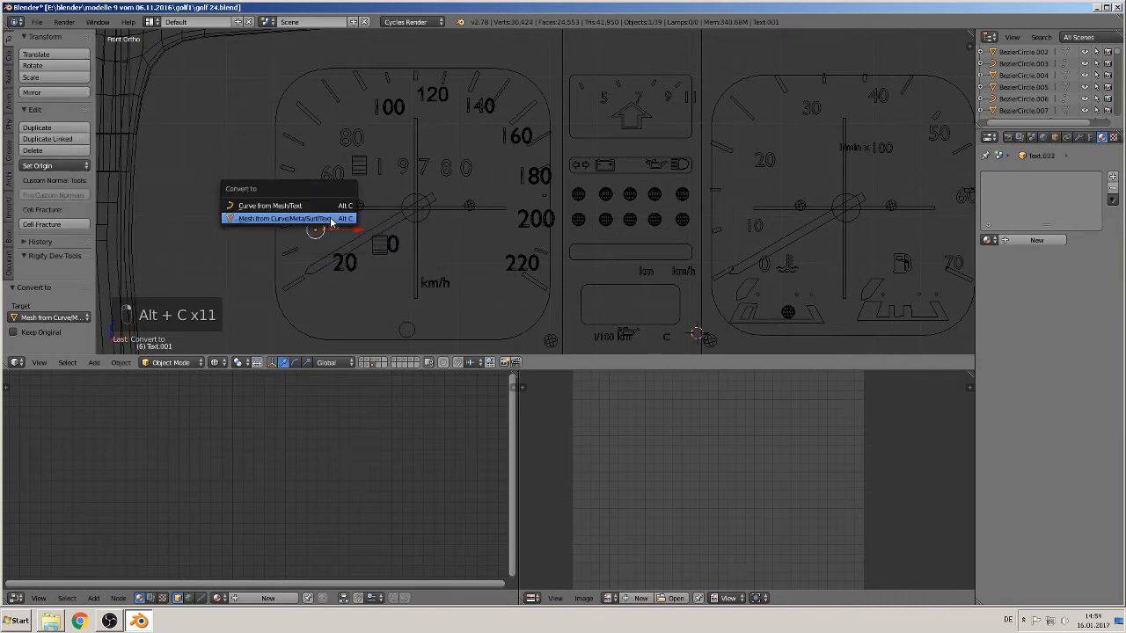
pyautogui.click(334, 221)
# Step: Convert the speedometer's 60 and 80 text labels to meshes
pyautogui.rightClick(337, 174)
pyautogui.hotkey('alt', 'c')
pyautogui.click(339, 173)
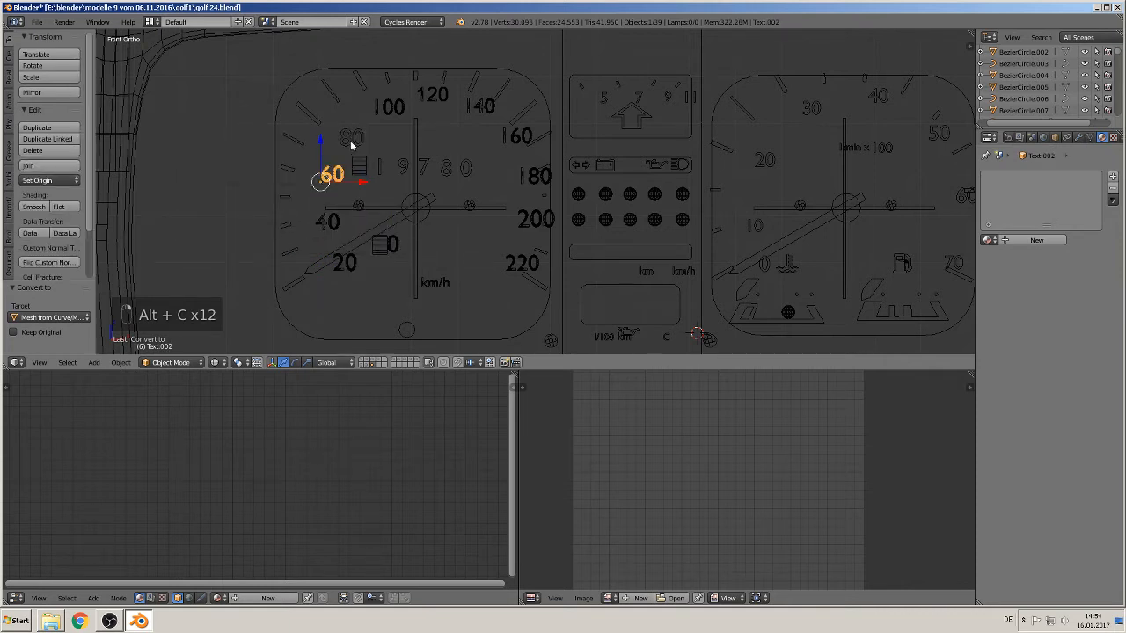
pyautogui.rightClick(352, 143)
pyautogui.hotkey('alt', 'c')
pyautogui.click(351, 141)
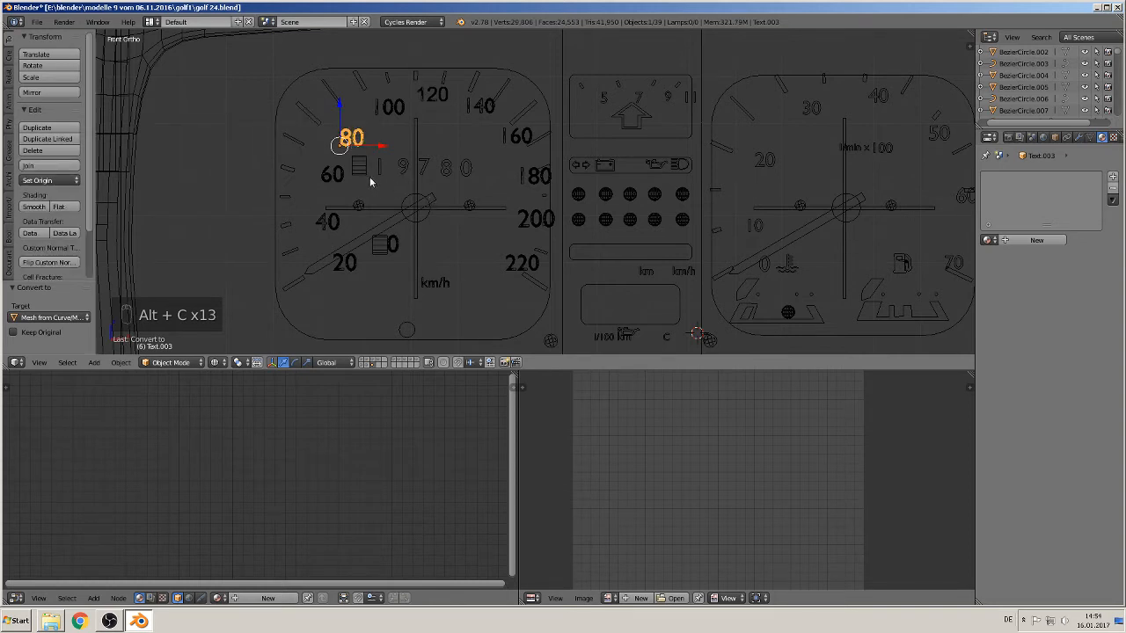
# Step: Move the speedometer's 80 and 60 labels outward along X by about -0.044 each
pyautogui.rightClick(360, 168)
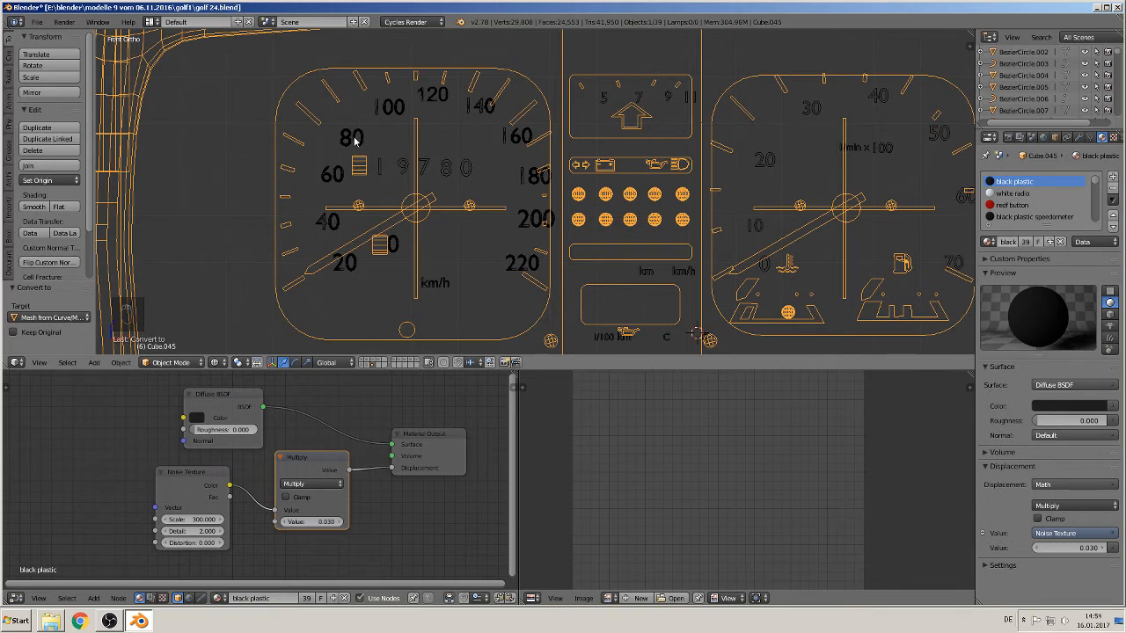
pyautogui.rightClick(355, 141)
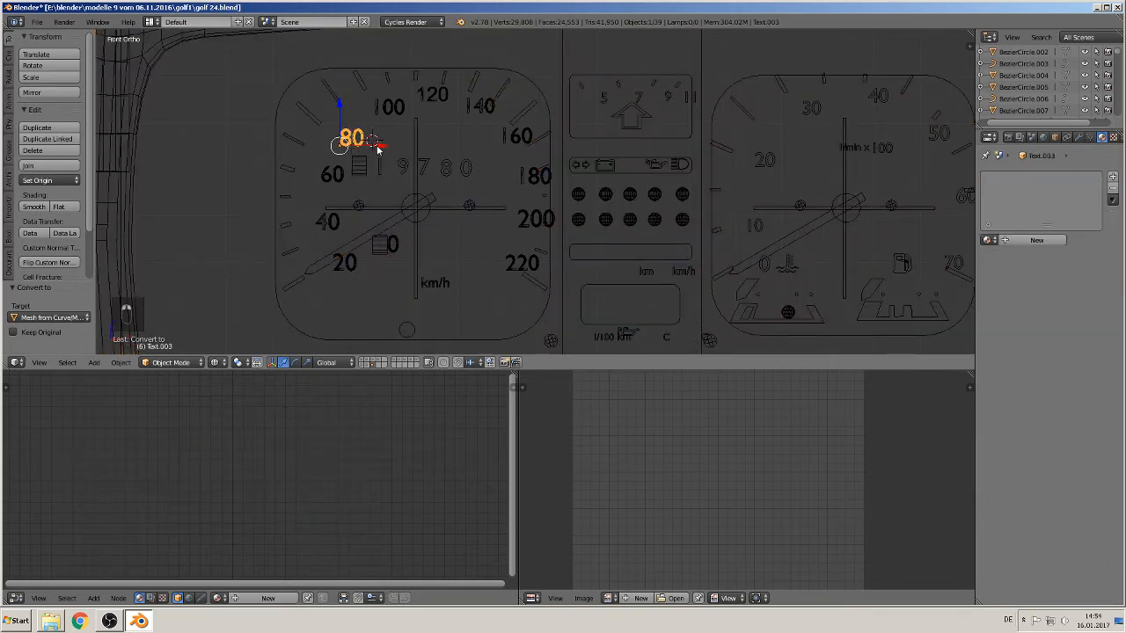
pyautogui.press('g')
pyautogui.press('x')
pyautogui.click(358, 146)
pyautogui.rightClick(355, 181)
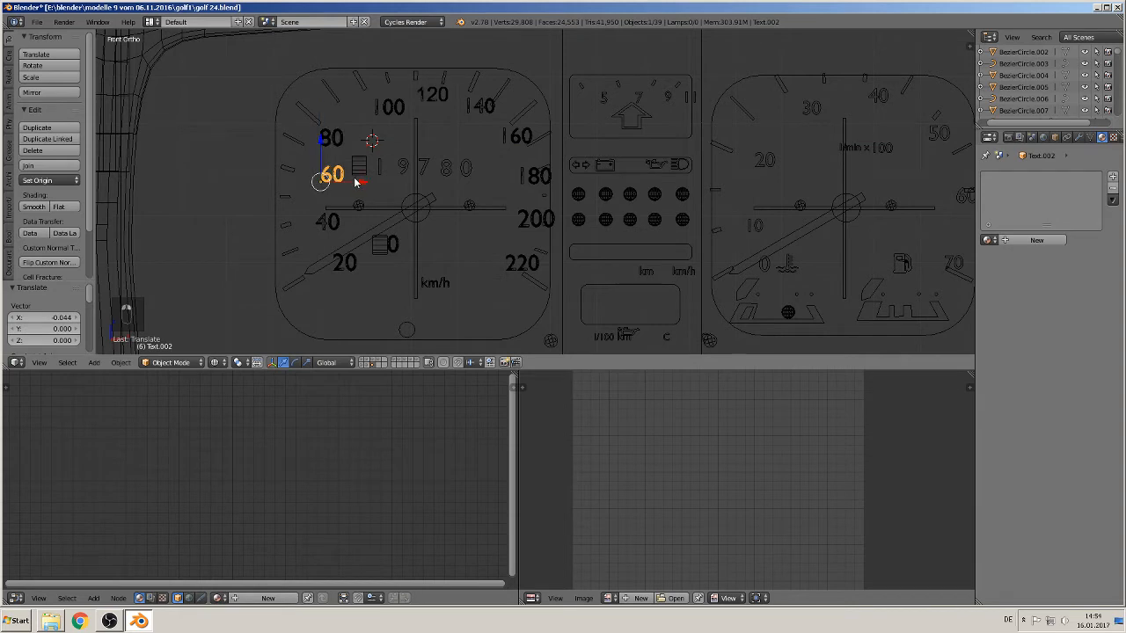
pyautogui.press('g')
pyautogui.press('x')
pyautogui.click(336, 181)
# Step: Move the speedometer's 40 label by about -0.037 and the 20 label by about -0.044 along X
pyautogui.rightClick(331, 224)
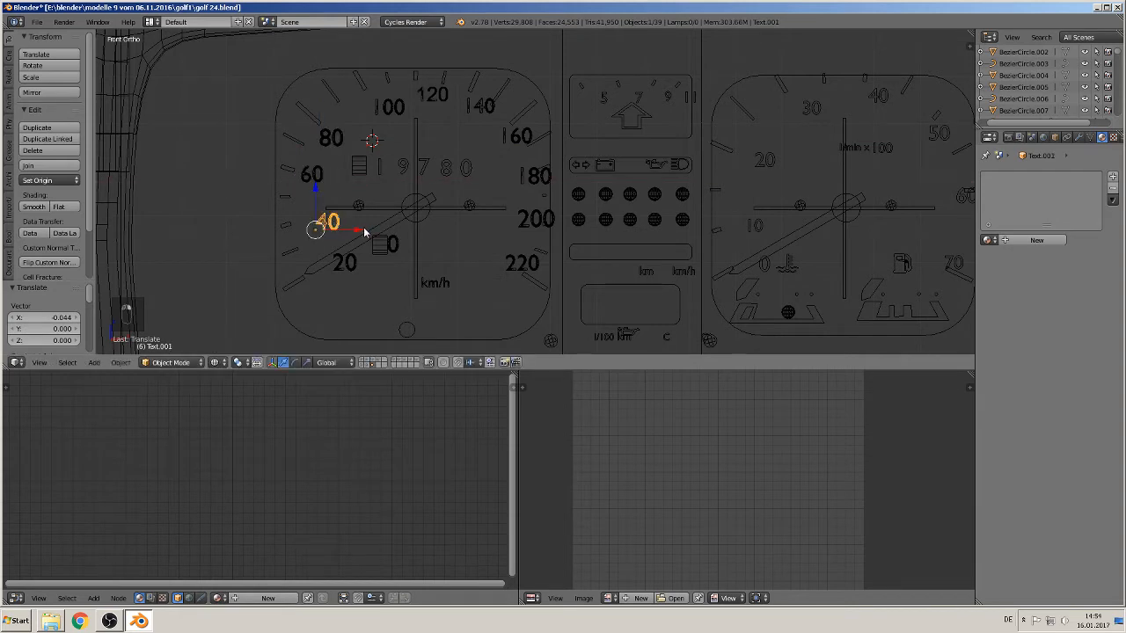
pyautogui.press('g')
pyautogui.press('x')
pyautogui.click(346, 229)
pyautogui.rightClick(359, 262)
pyautogui.press('g')
pyautogui.press('x')
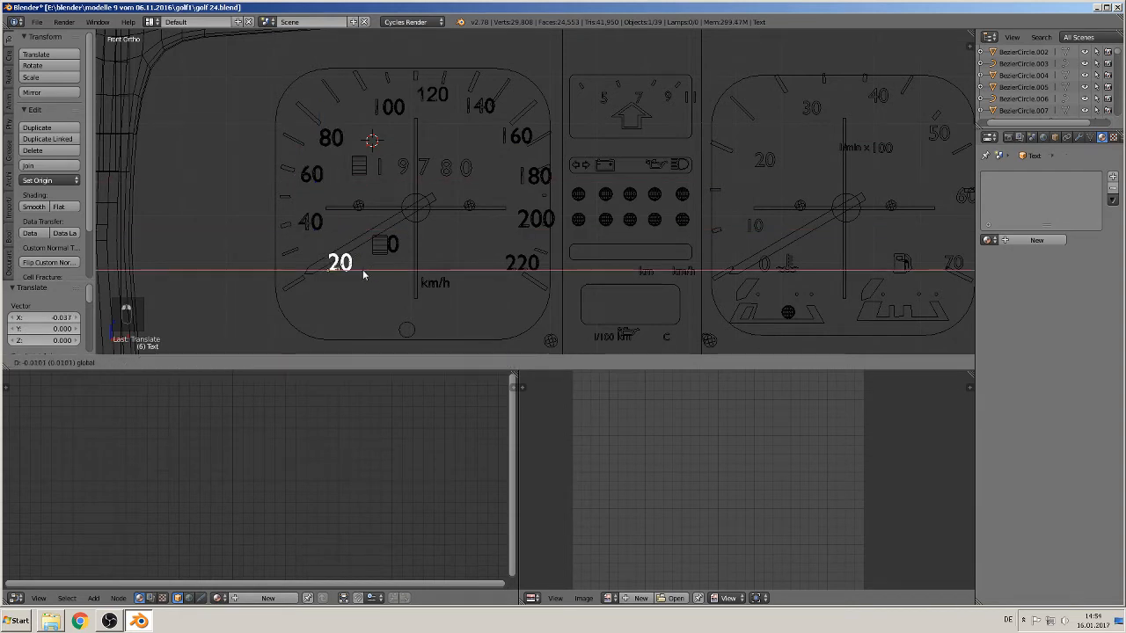
pyautogui.click(350, 270)
# Step: Centre the single 0 in its small box by moving it about -0.027 along X and -0.005 along Z
pyautogui.rightClick(393, 247)
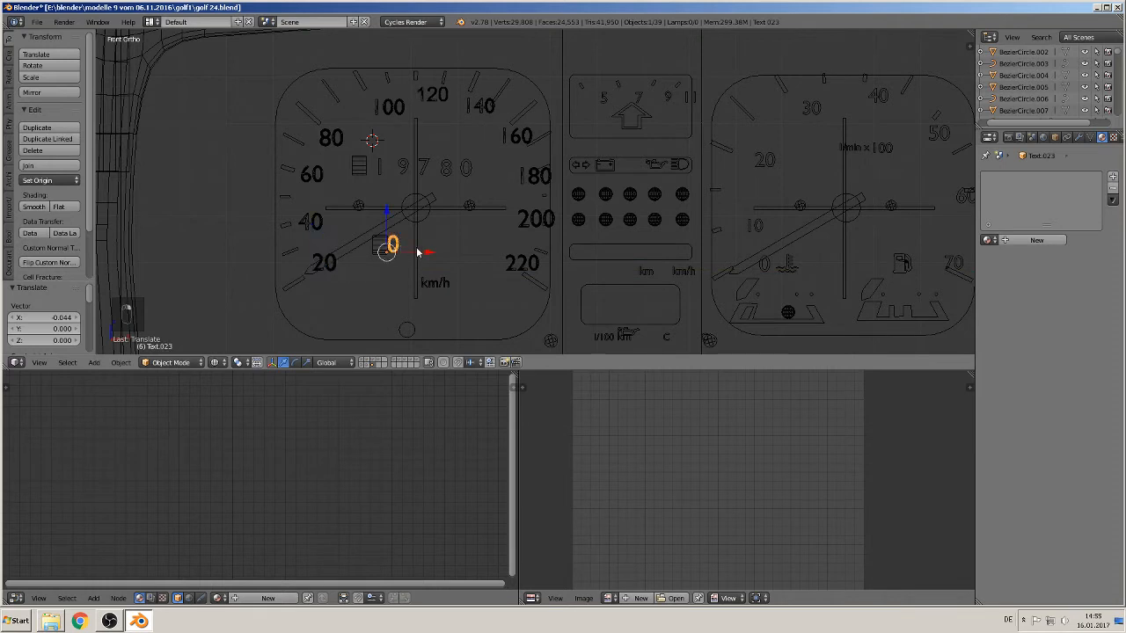
pyautogui.press('g')
pyautogui.press('x')
pyautogui.click(403, 255)
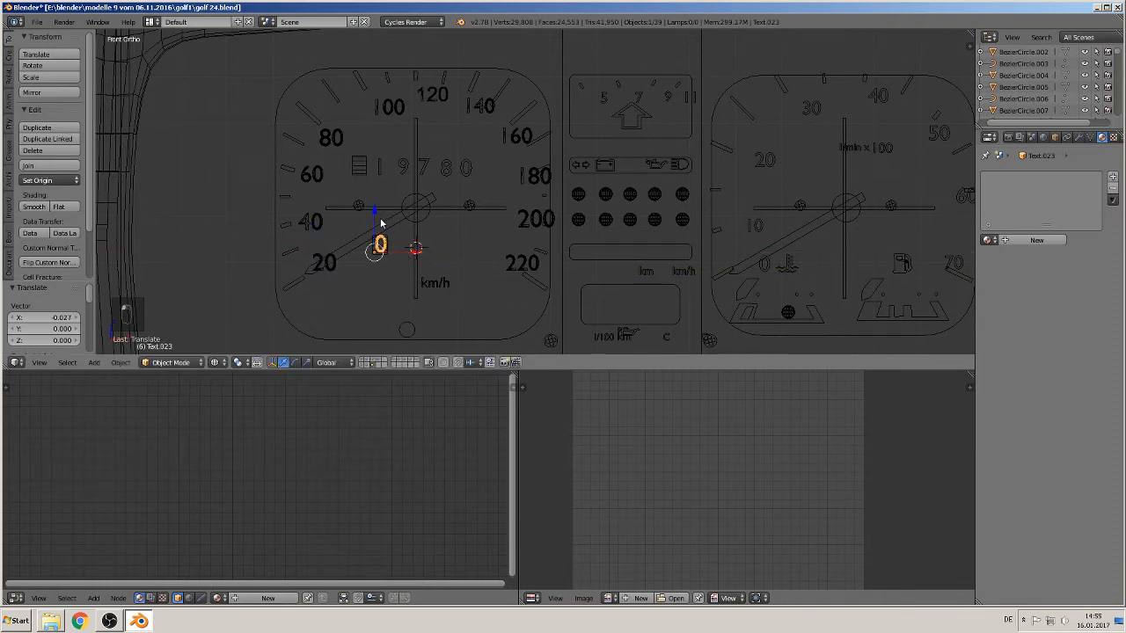
pyautogui.press('g')
pyautogui.press('z')
pyautogui.click(371, 212)
# Step: Move the speedometer's 200 label about -0.029 along X and shift the 180 label inward to line up inside the tick marks
pyautogui.rightClick(534, 222)
pyautogui.press('g')
pyautogui.press('x')
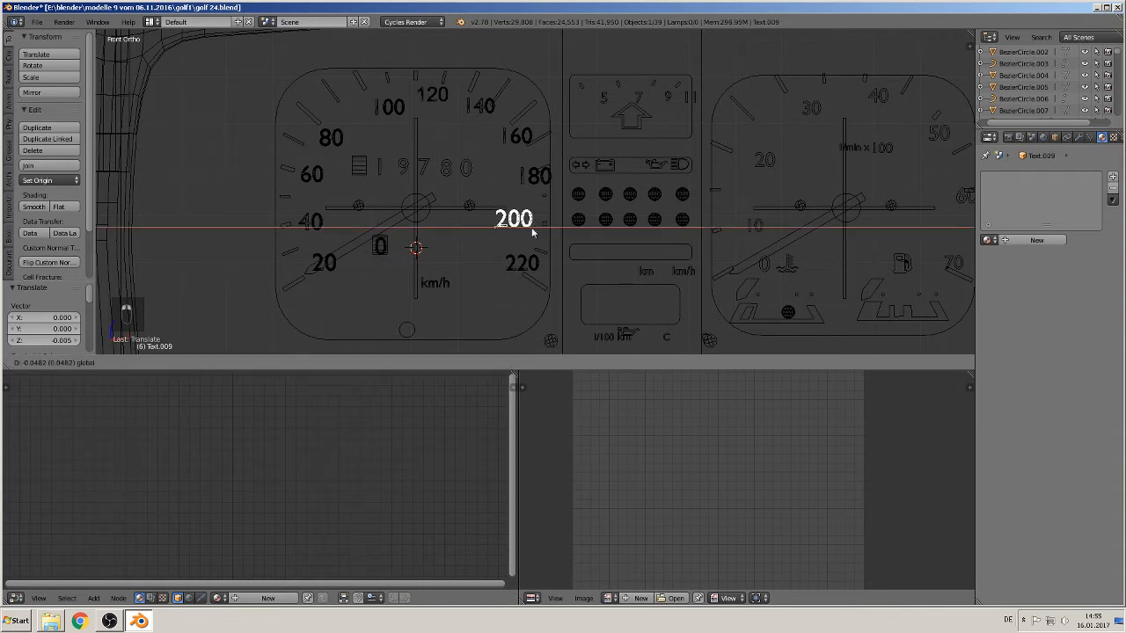
pyautogui.click(542, 233)
pyautogui.rightClick(544, 179)
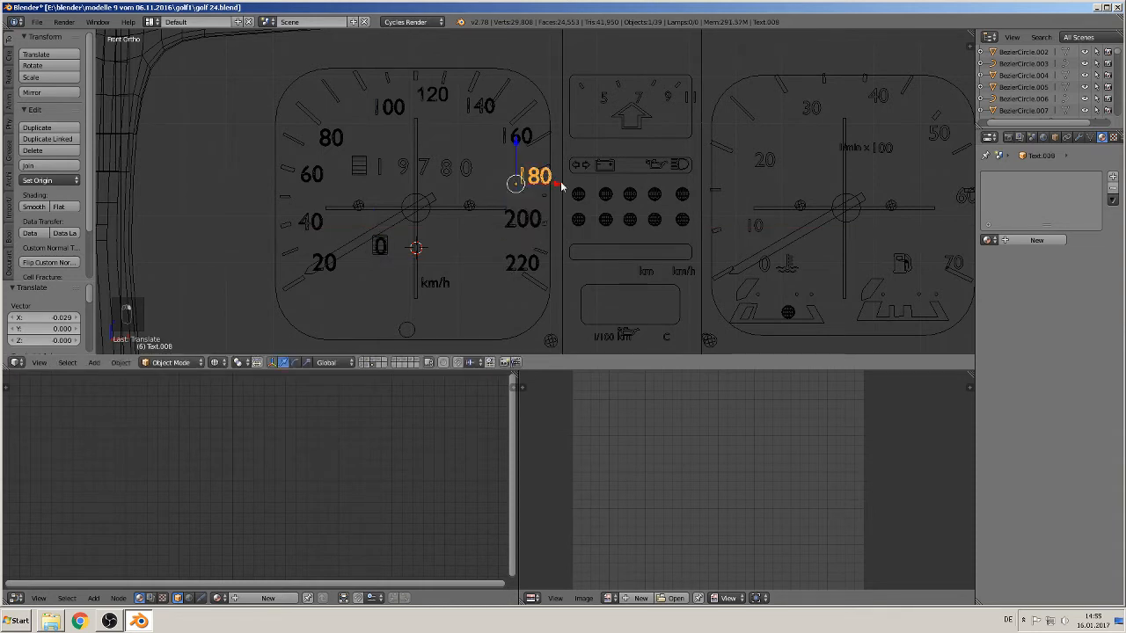
pyautogui.press('g')
pyautogui.press('x')
pyautogui.click(546, 181)
# Step: Move the speedometer's 160 label by about -0.037 and the 140 label by about -0.019 along X
pyautogui.rightClick(520, 134)
pyautogui.press('g')
pyautogui.press('x')
pyautogui.click(520, 144)
pyautogui.rightClick(474, 104)
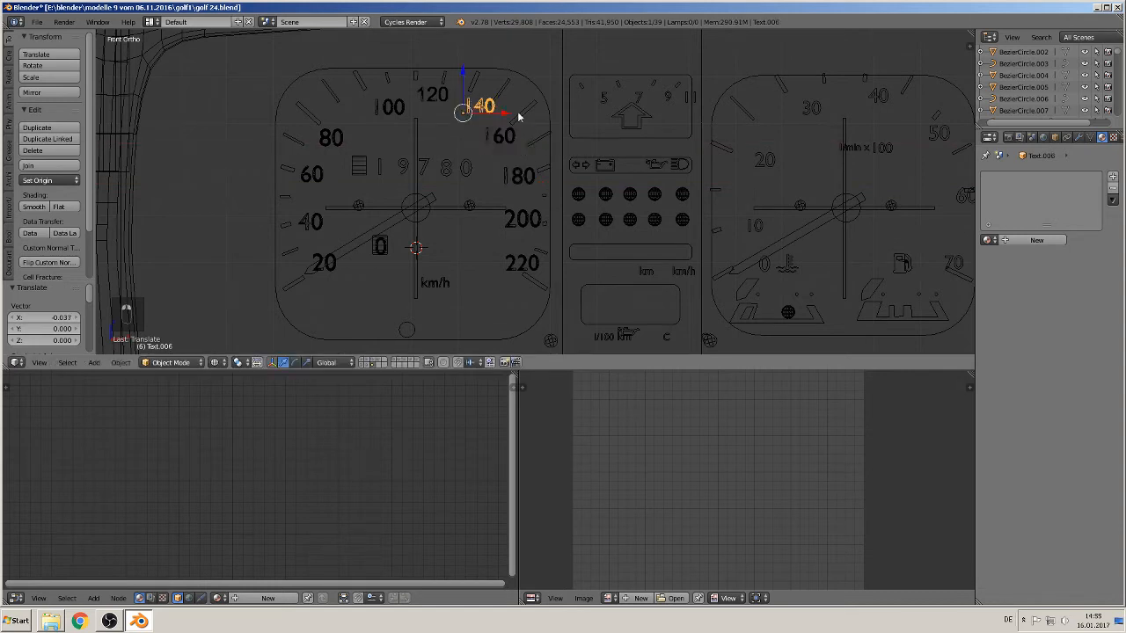
pyautogui.press('g')
pyautogui.press('x')
pyautogui.click(491, 118)
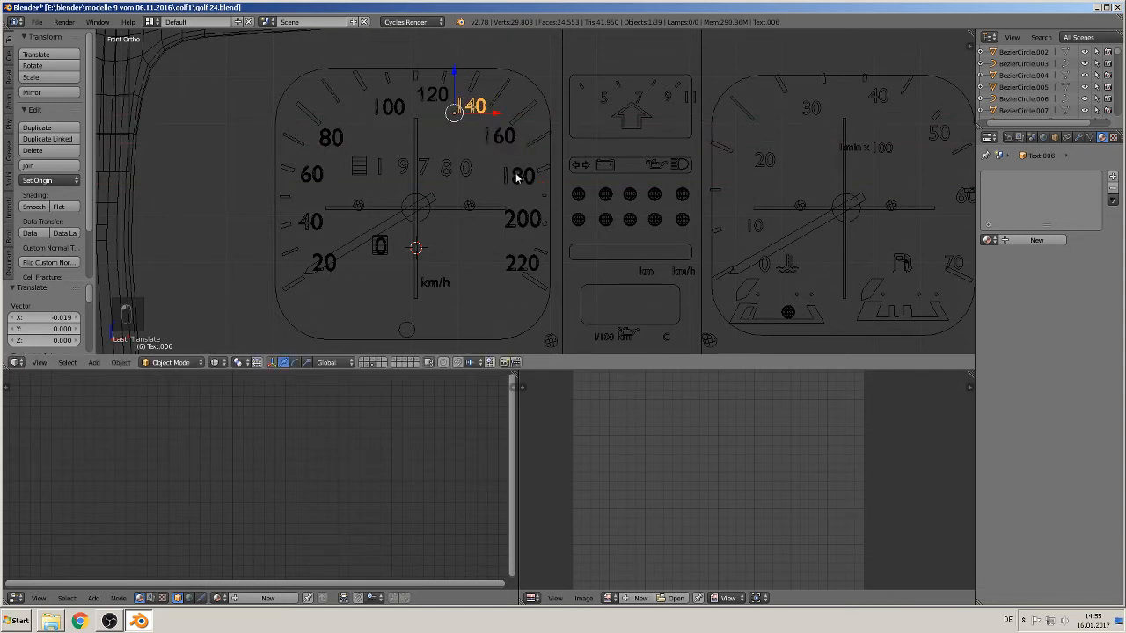
# Step: Raise the 8 and the last 0 of the speedometer's odometer digits by about 0.005 along Z
pyautogui.keyDown('shift'); pyautogui.moveTo(516, 177); pyautogui.dragTo(420, 207, button='middle'); pyautogui.keyUp('shift')
pyautogui.rightClick(362, 197)
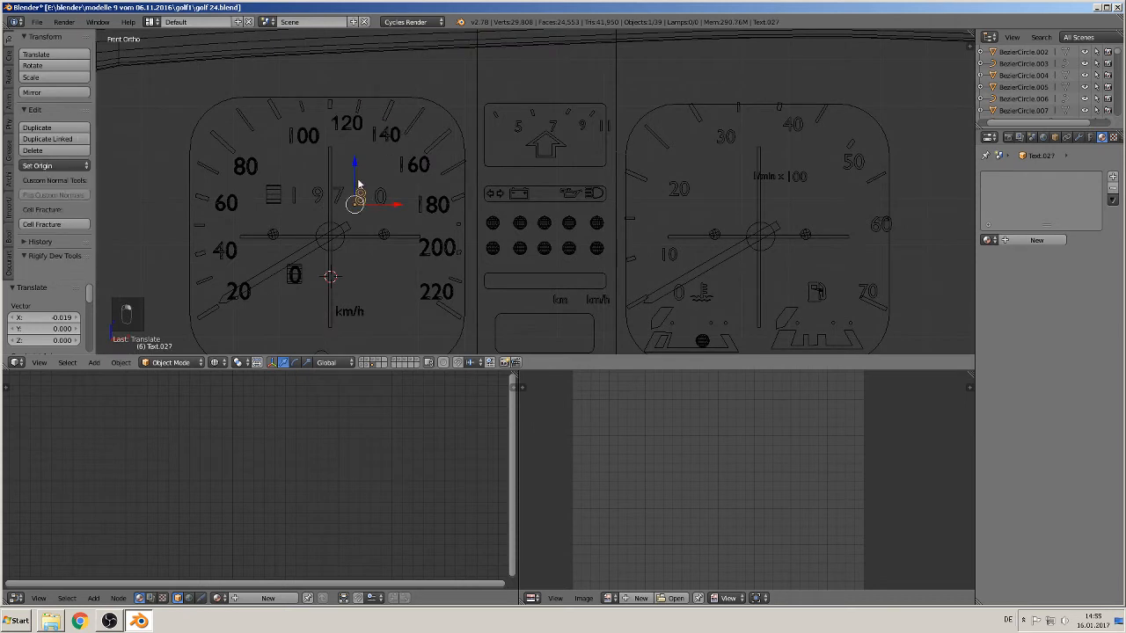
pyautogui.press('g')
pyautogui.press('z')
pyautogui.click(356, 172)
pyautogui.rightClick(381, 195)
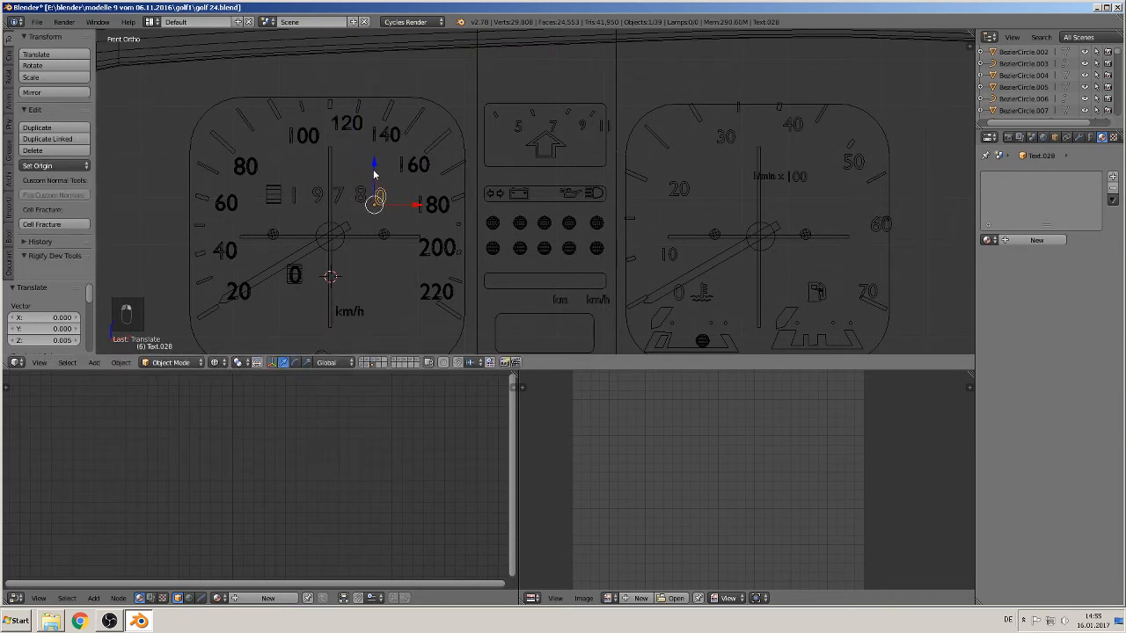
pyautogui.press('g')
pyautogui.press('z')
pyautogui.click(371, 171)
# Step: Convert the odometer digits 0, 8 and 7 from text to meshes
pyautogui.hotkey('alt', 'c')
pyautogui.click(368, 176)
pyautogui.rightClick(359, 195)
pyautogui.hotkey('alt', 'c')
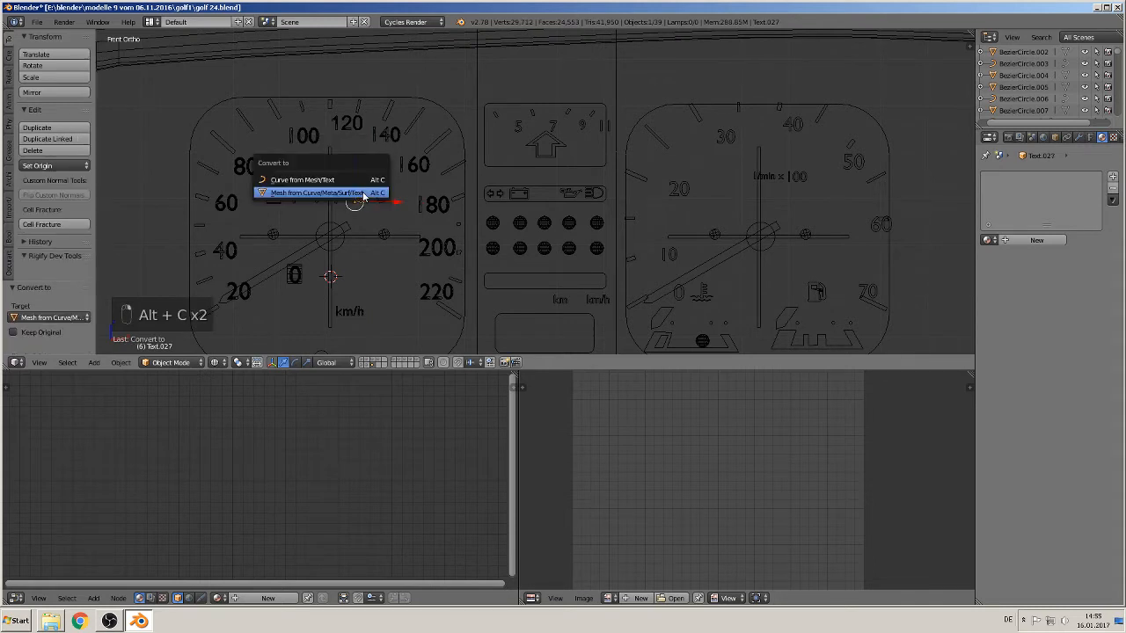
pyautogui.click(352, 191)
pyautogui.rightClick(327, 201)
pyautogui.hotkey('alt', 'c')
pyautogui.click(328, 194)
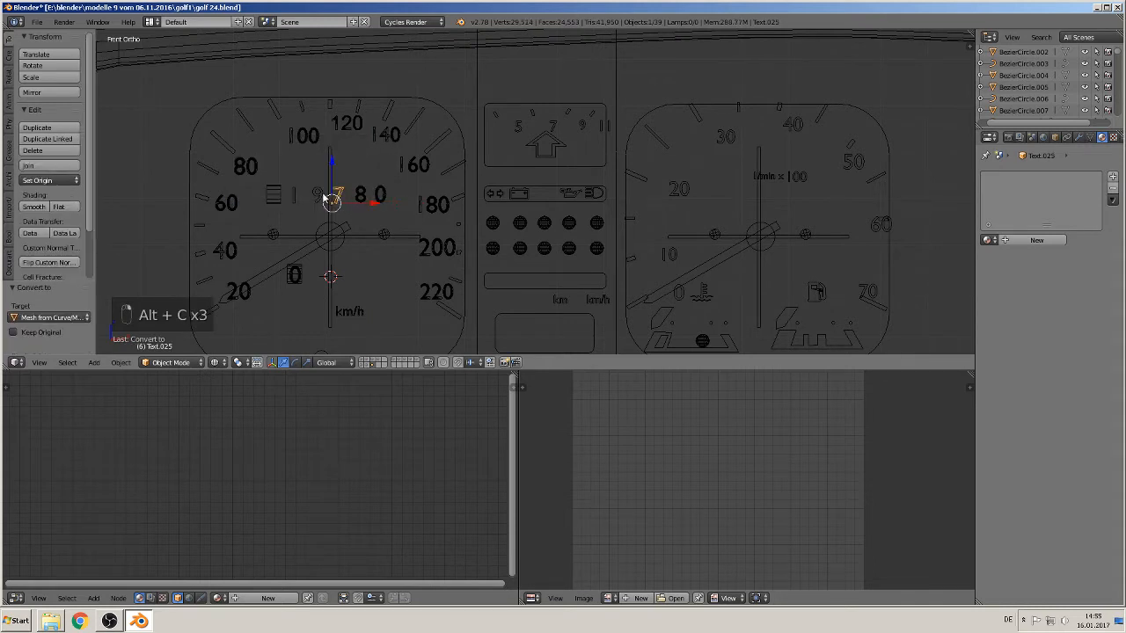
# Step: Convert the odometer digits 9 and 1 to meshes, and check the joined dashboard object's modifiers
pyautogui.rightClick(324, 197)
pyautogui.hotkey('alt', 'c')
pyautogui.click(324, 194)
pyautogui.rightClick(302, 195)
pyautogui.hotkey('alt', 'c')
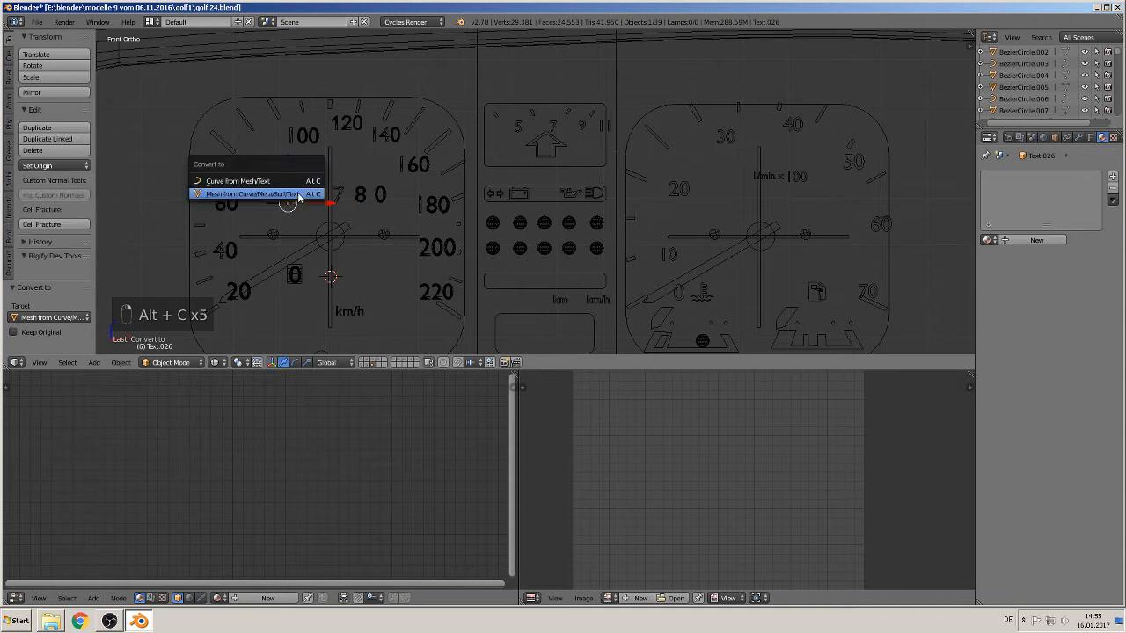
pyautogui.click(299, 194)
pyautogui.rightClick(275, 196)
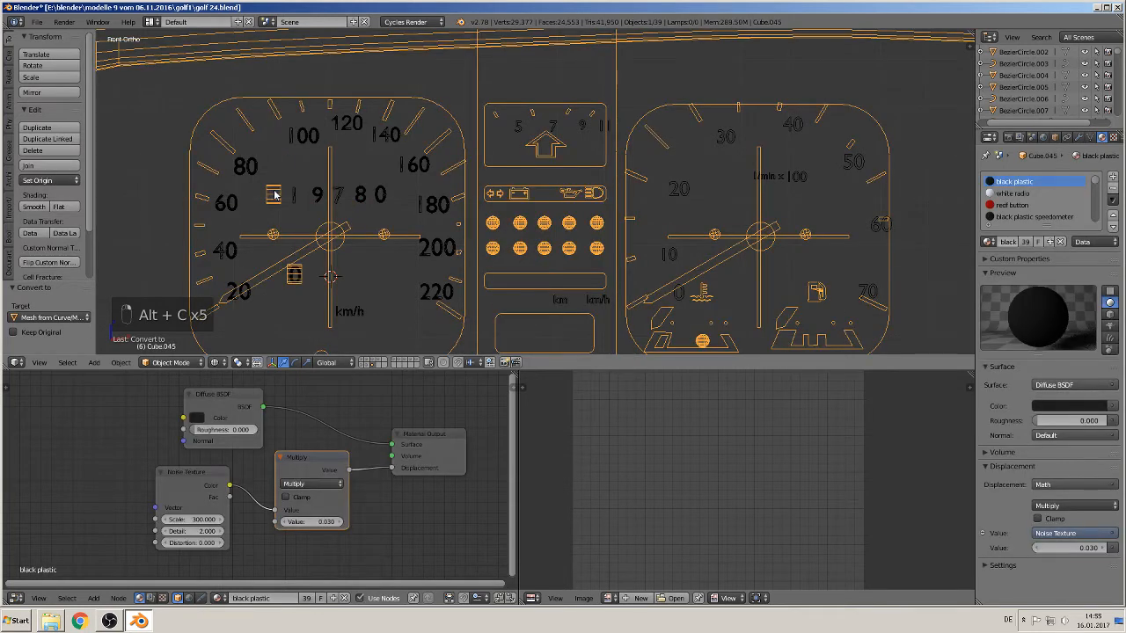
pyautogui.click(1078, 137)
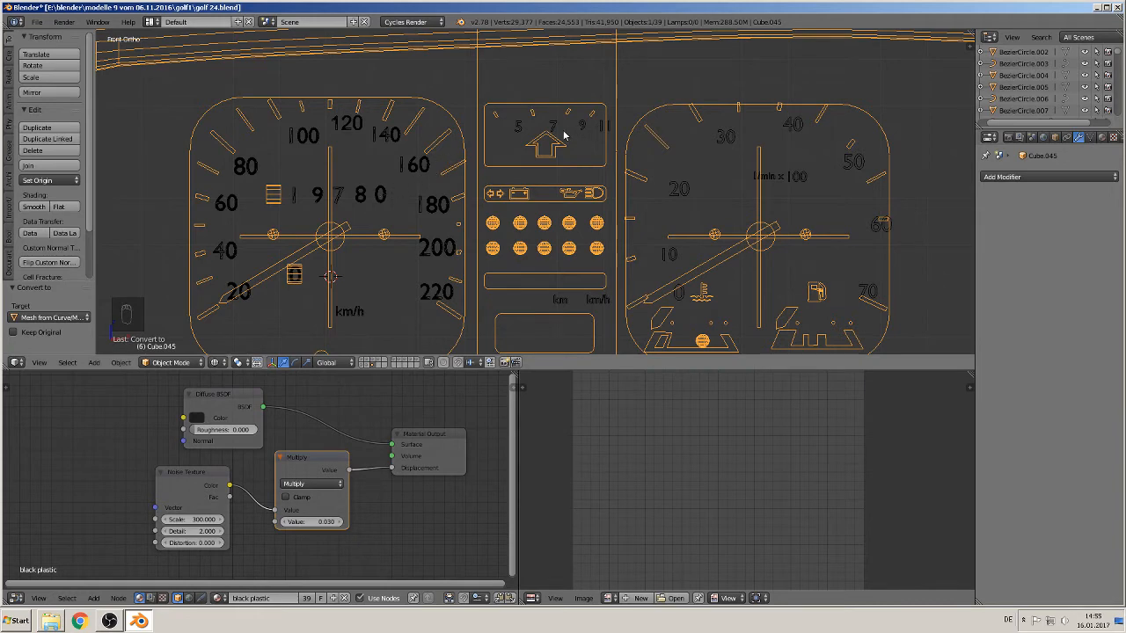
# Step: Convert the centre display's 5, 7 and 9 labels to meshes and move the 7 by about -0.013 along X
pyautogui.rightClick(520, 128)
pyautogui.hotkey('alt', 'c')
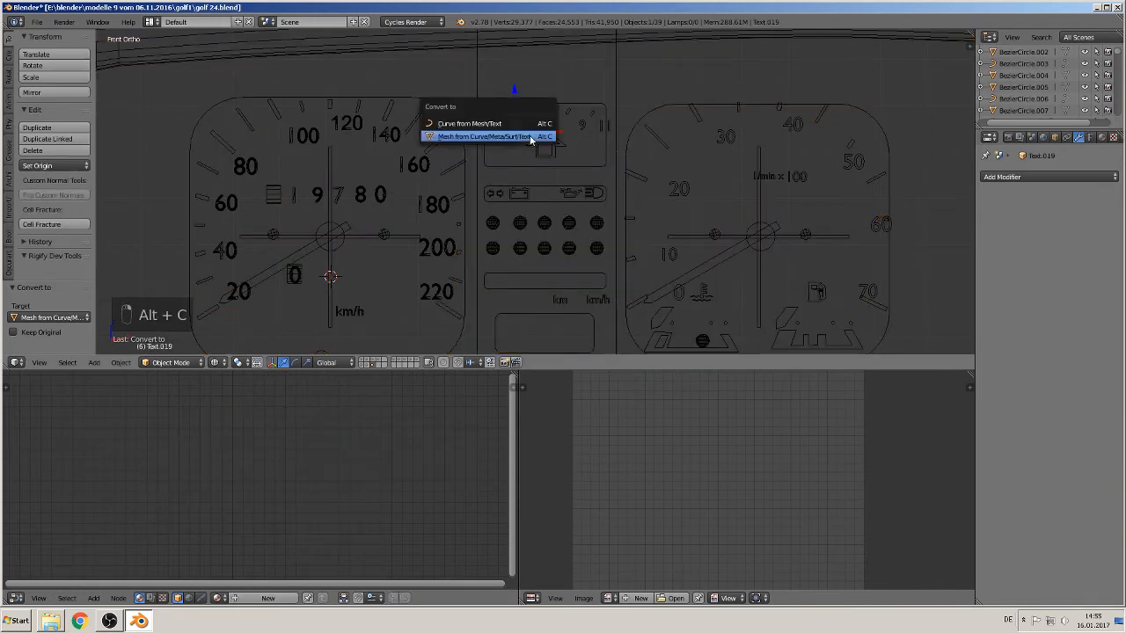
pyautogui.click(531, 139)
pyautogui.rightClick(555, 126)
pyautogui.hotkey('alt', 'c')
pyautogui.click(555, 126)
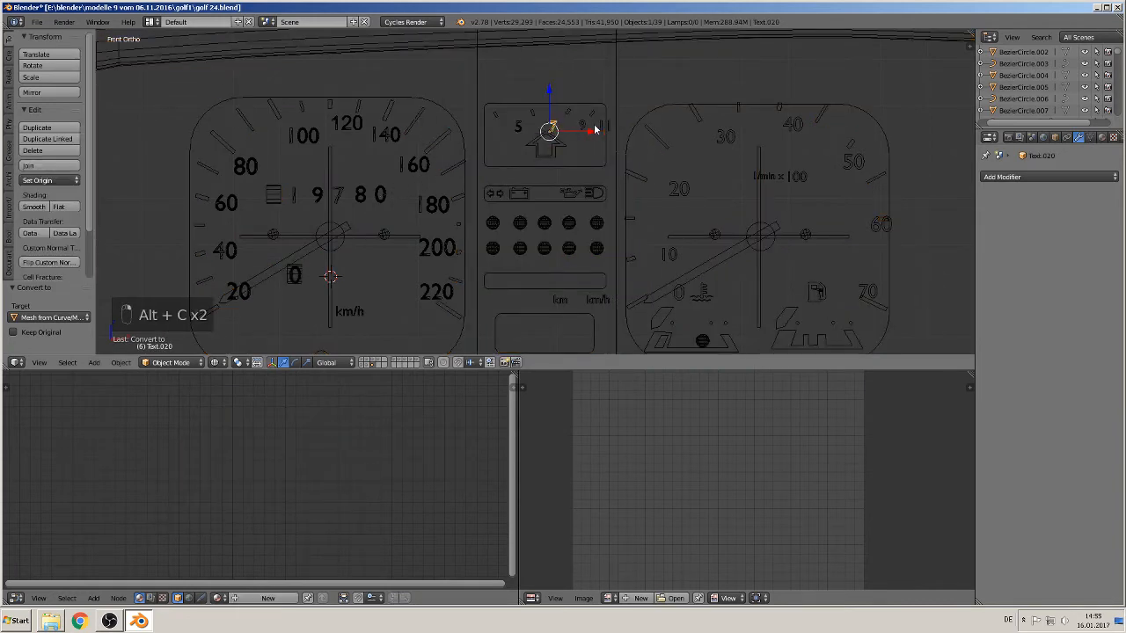
pyautogui.rightClick(583, 127)
pyautogui.hotkey('alt', 'c')
pyautogui.click(570, 128)
pyautogui.rightClick(556, 129)
pyautogui.moveTo(576, 130); pyautogui.dragTo(573, 139)
# Step: Convert the km and km/h labels beneath the centre warning lights to meshes
pyautogui.keyDown('shift'); pyautogui.moveTo(587, 211); pyautogui.dragTo(448, 155, button='middle'); pyautogui.keyUp('shift')
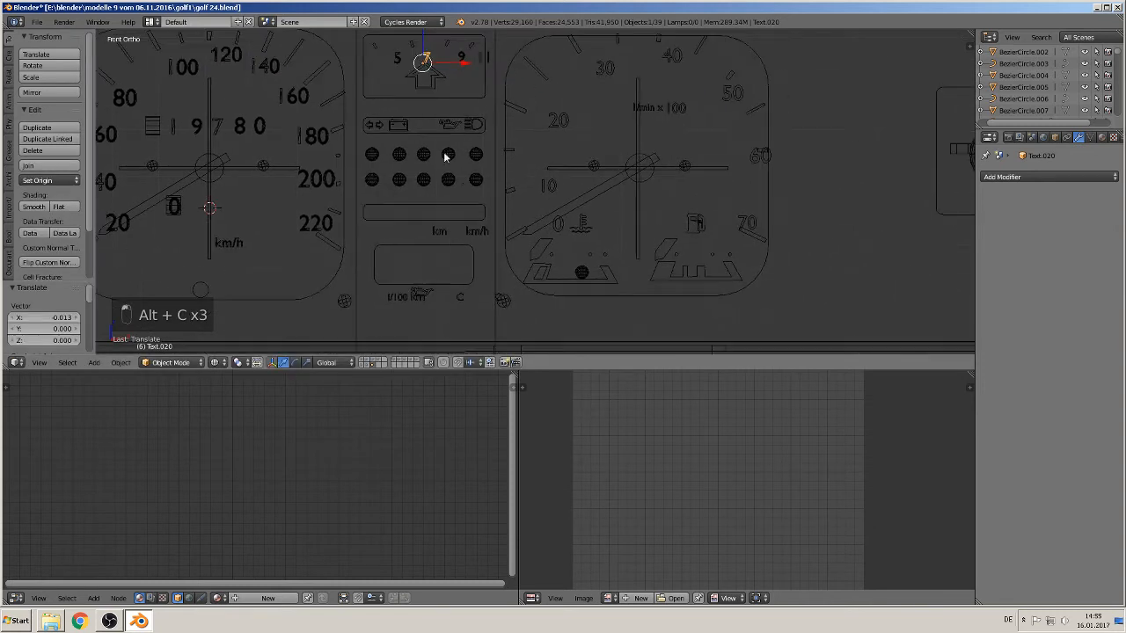
pyautogui.rightClick(435, 231)
pyautogui.hotkey('alt', 'c')
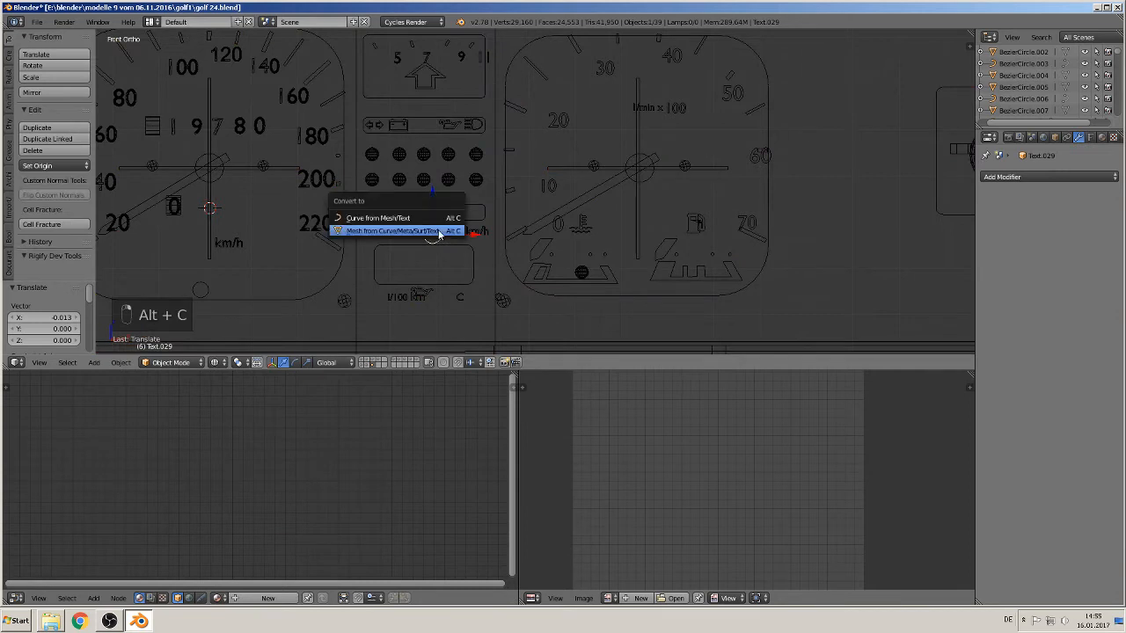
pyautogui.click(434, 233)
pyautogui.rightClick(475, 232)
pyautogui.hotkey('alt', 'c')
pyautogui.click(464, 251)
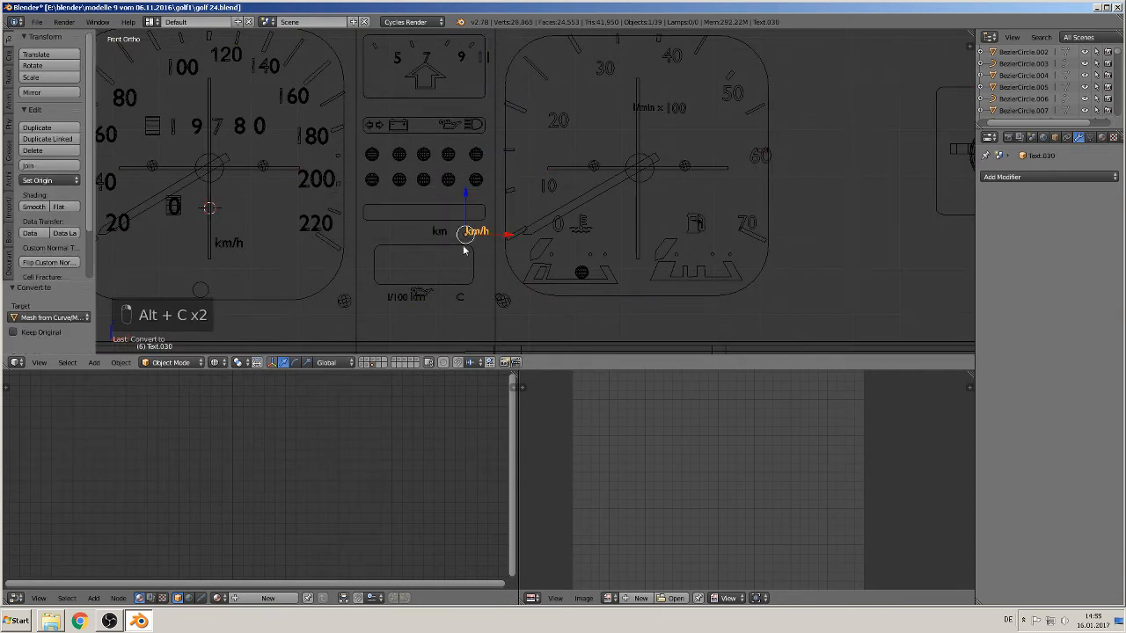
# Step: Convert the l/100 label to a mesh, shift it outward along X and raise it about 0.006 along Z
pyautogui.rightClick(403, 299)
pyautogui.hotkey('alt', 'c')
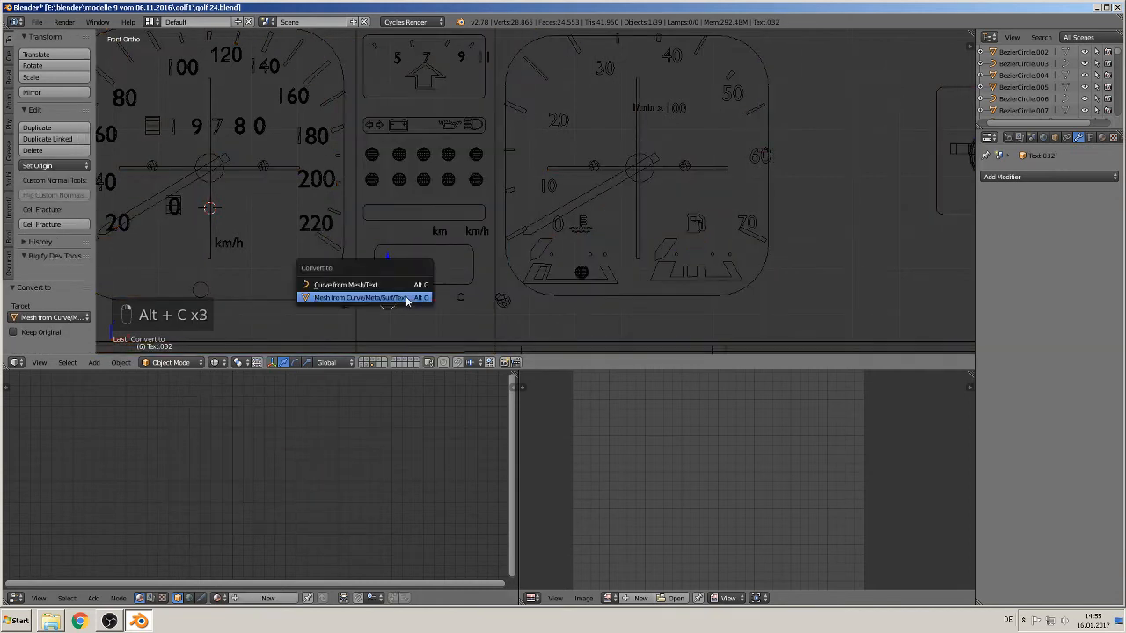
pyautogui.click(407, 300)
pyautogui.moveTo(401, 299)
pyautogui.mouseDown()
pyautogui.moveTo(419, 302)
pyautogui.moveTo(409, 301)
pyautogui.mouseUp()
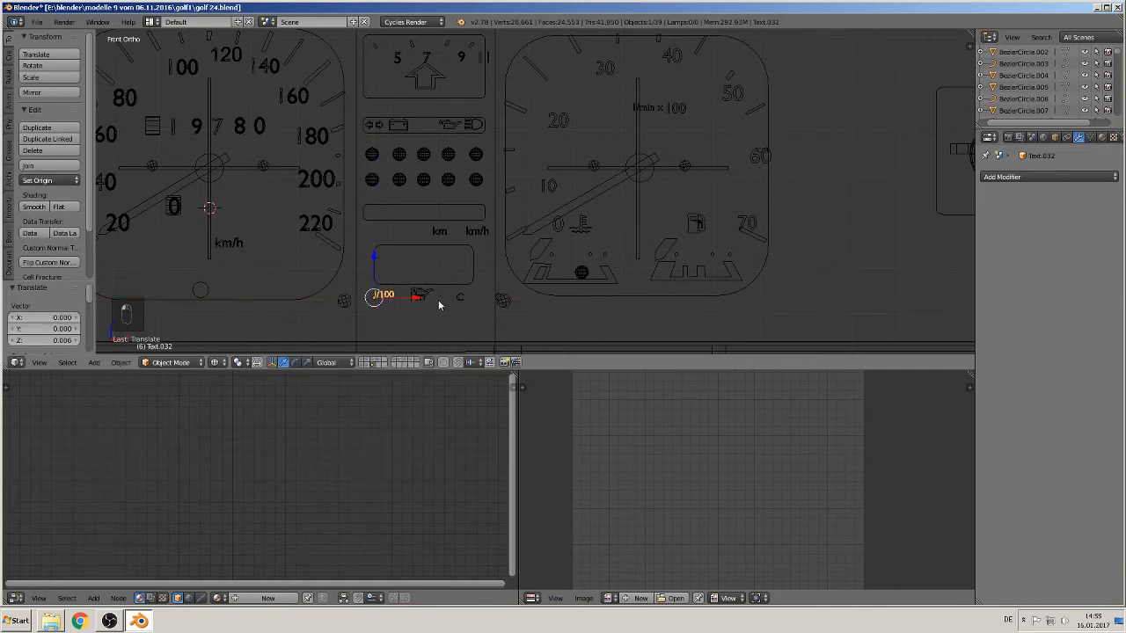
# Step: Convert the lower km label to a mesh, place it beside l/100 and raise it about 0.005 along Z
pyautogui.moveTo(431, 301); pyautogui.dragTo(429, 302, button='right')
pyautogui.hotkey('alt', 'c')
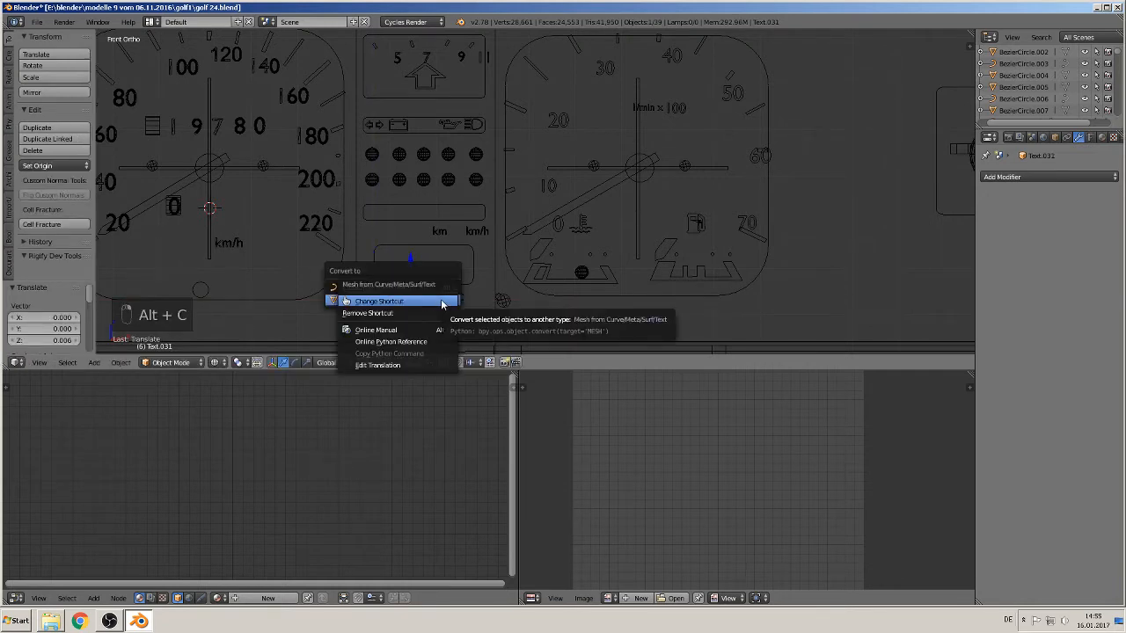
pyautogui.hotkey('alt', 'c')
pyautogui.click(421, 305)
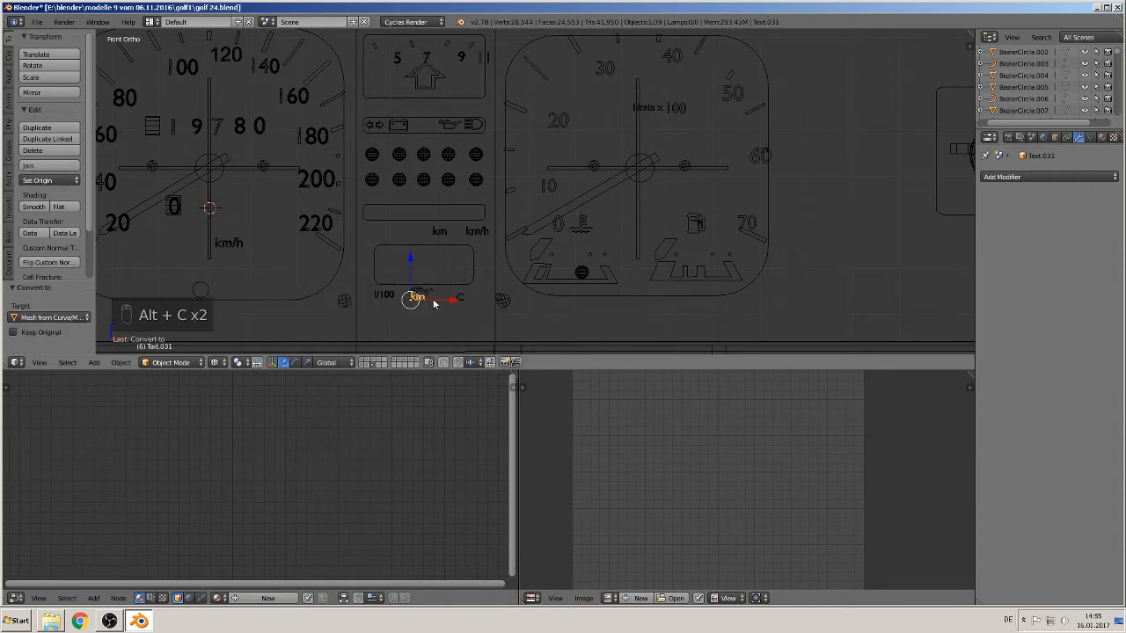
pyautogui.moveTo(440, 301); pyautogui.dragTo(394, 263)
# Step: Raise the C label along Z to line up with the l/100 km text and convert it to a mesh
pyautogui.hotkey('shift', 'd')
pyautogui.press('z')
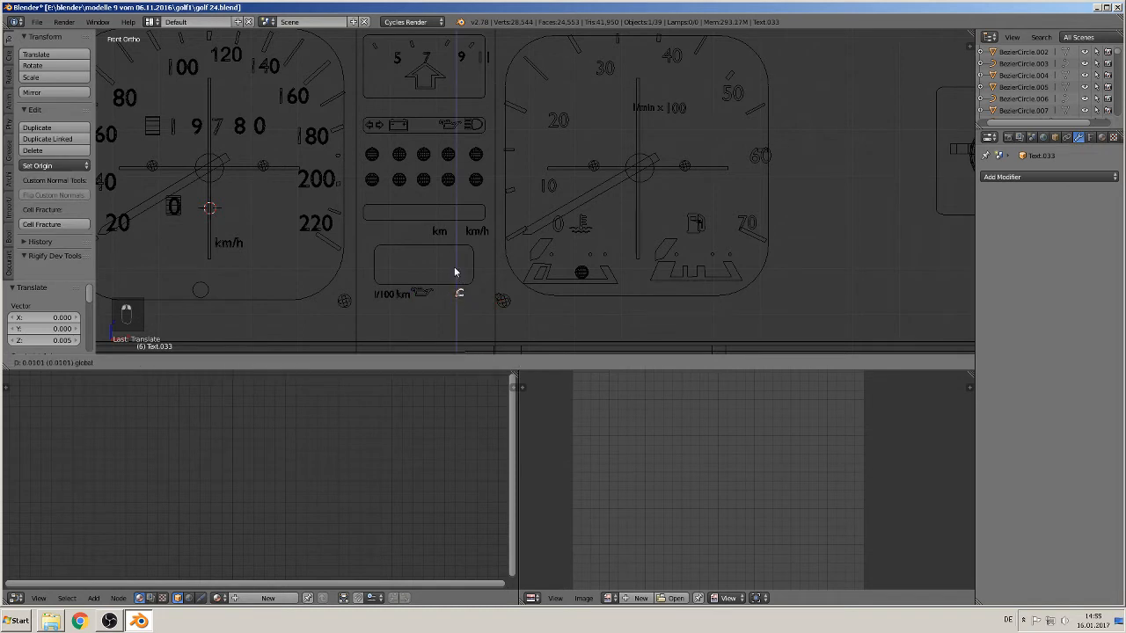
pyautogui.click(454, 272)
pyautogui.hotkey('alt', 'c')
pyautogui.click(459, 270)
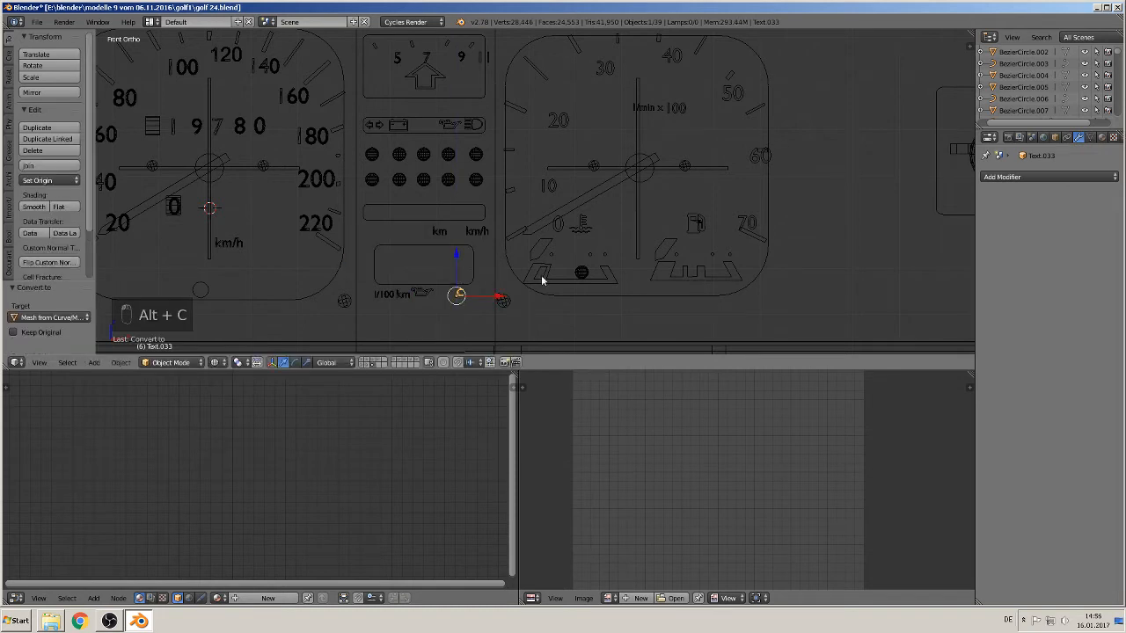
# Step: Convert the rev counter's 0, 10 and 20 labels to meshes
pyautogui.rightClick(553, 227)
pyautogui.hotkey('alt', 'c')
pyautogui.click(552, 230)
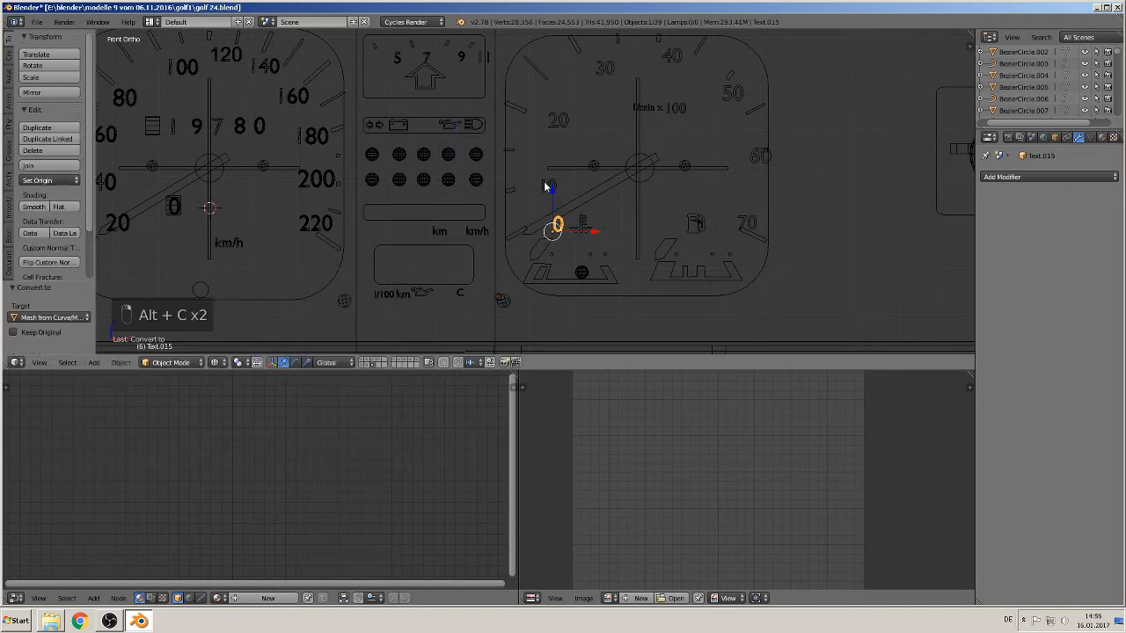
pyautogui.rightClick(545, 185)
pyautogui.hotkey('alt', 'c')
pyautogui.click(545, 185)
pyautogui.rightClick(552, 130)
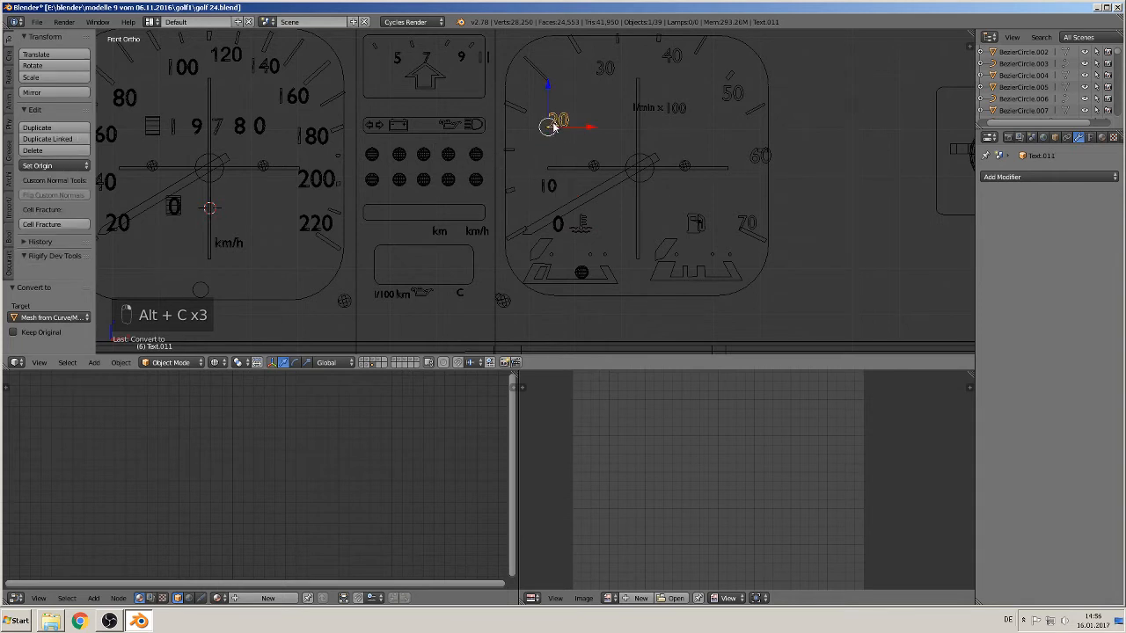
pyautogui.hotkey('alt', 'c')
pyautogui.click(550, 124)
# Step: Convert the rev counter's 30, 40 and 50 labels to meshes
pyautogui.rightClick(603, 70)
pyautogui.hotkey('alt', 'c')
pyautogui.click(607, 72)
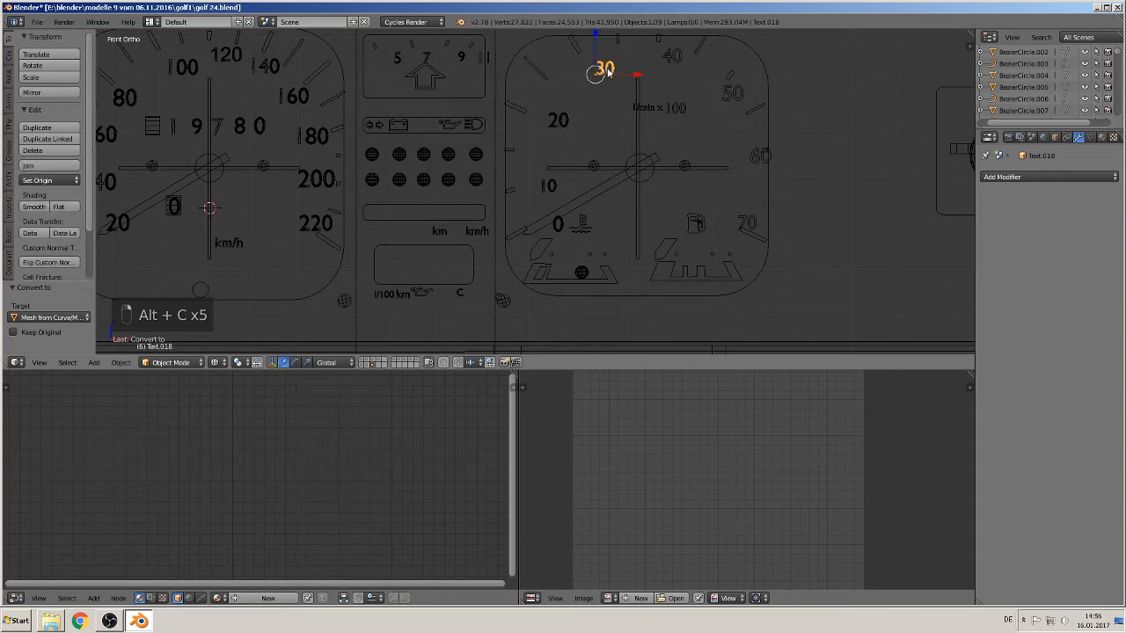
pyautogui.rightClick(680, 57)
pyautogui.hotkey('alt', 'c')
pyautogui.click(682, 60)
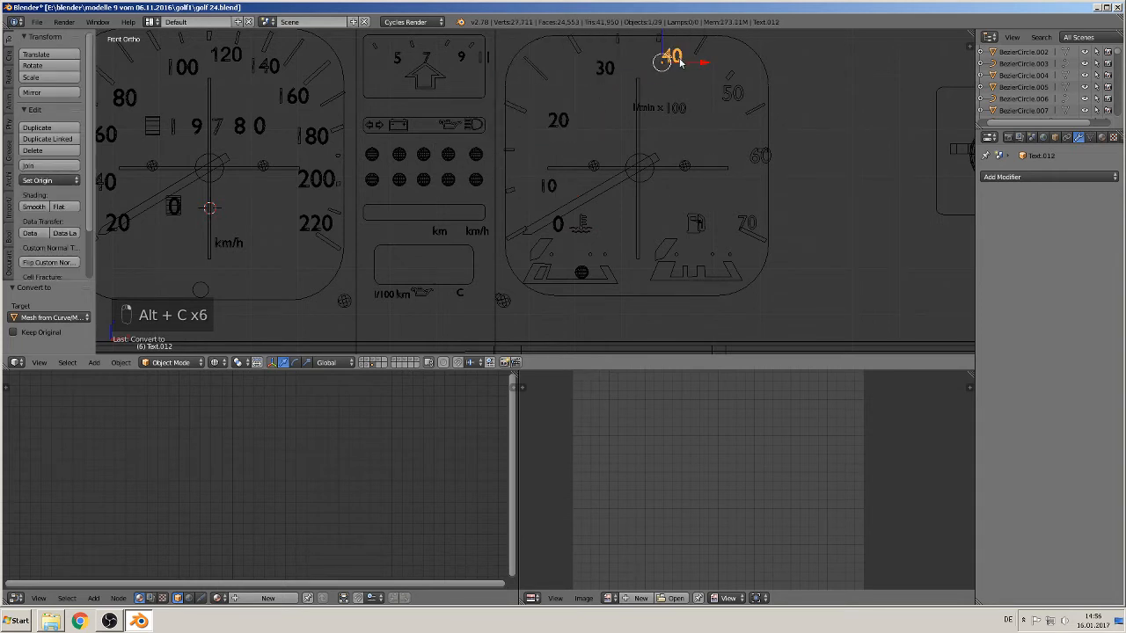
pyautogui.rightClick(731, 99)
pyautogui.hotkey('alt', 'c')
pyautogui.click(731, 100)
# Step: Convert the rev counter's 60 label to a mesh and move it about -0.035 along X, inside the dial
pyautogui.rightClick(752, 158)
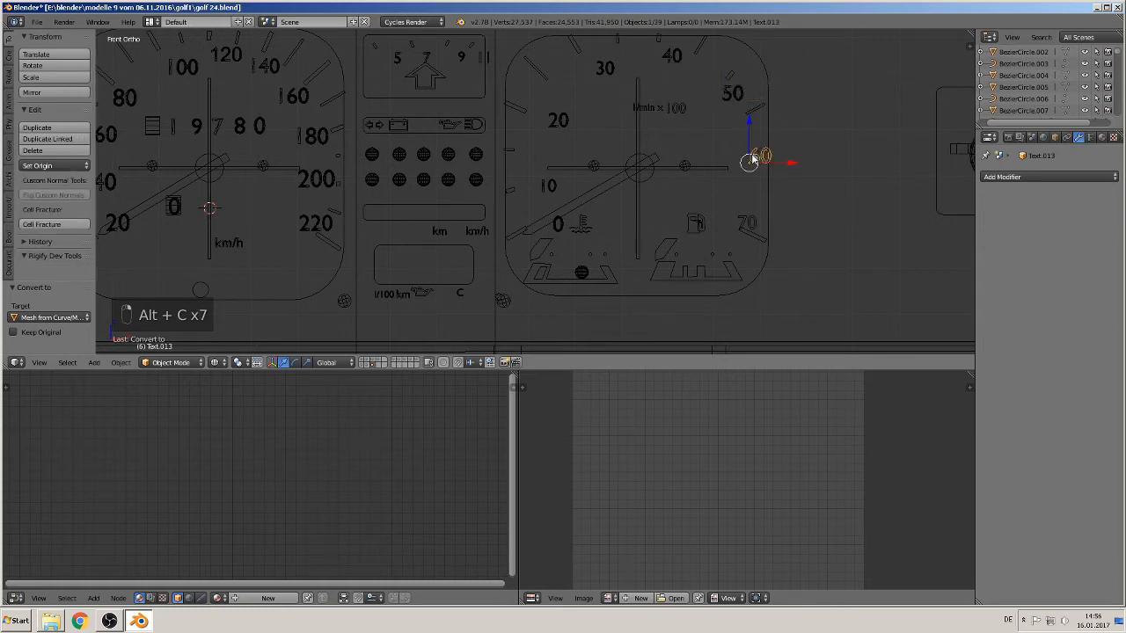
pyautogui.hotkey('alt', 'c')
pyautogui.click(782, 161)
pyautogui.press('g')
pyautogui.press('x')
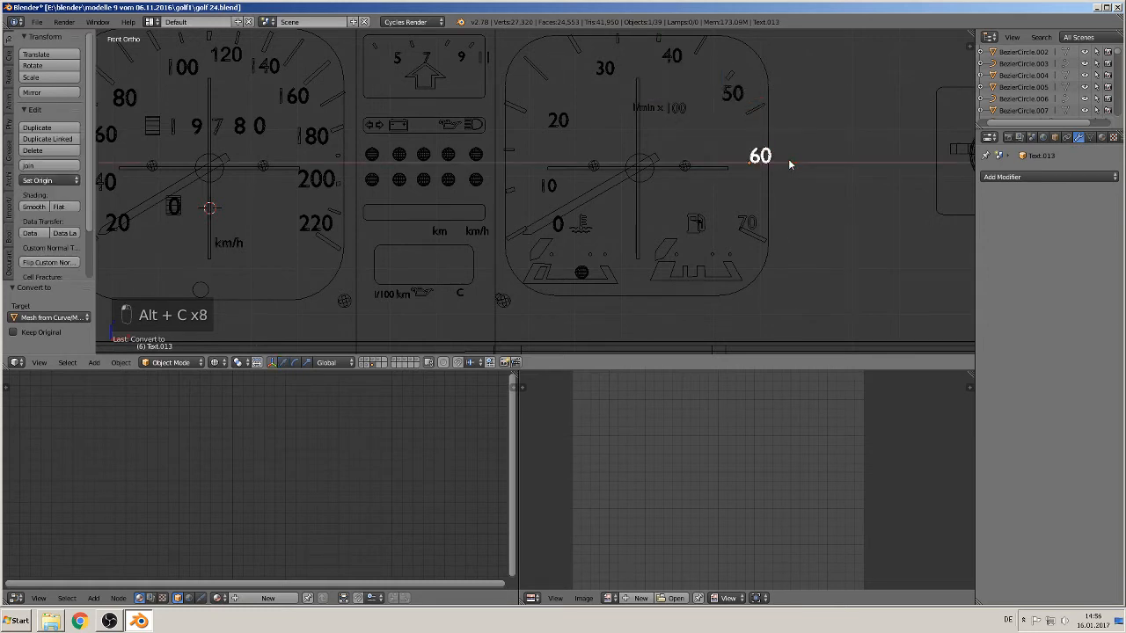
pyautogui.click(772, 160)
# Step: Convert the rev counter's 70 label to a mesh, raise it slightly along Z and move it about -0.028 along X
pyautogui.rightClick(746, 220)
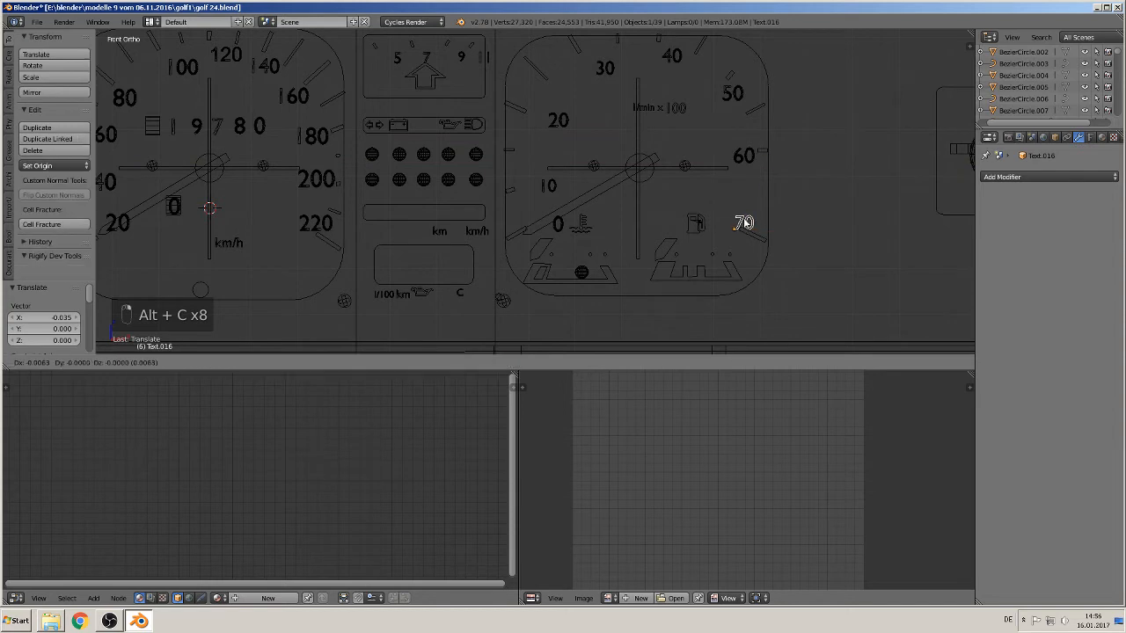
pyautogui.hotkey('alt', 'c')
pyautogui.click(749, 227)
pyautogui.press('g')
pyautogui.press('z')
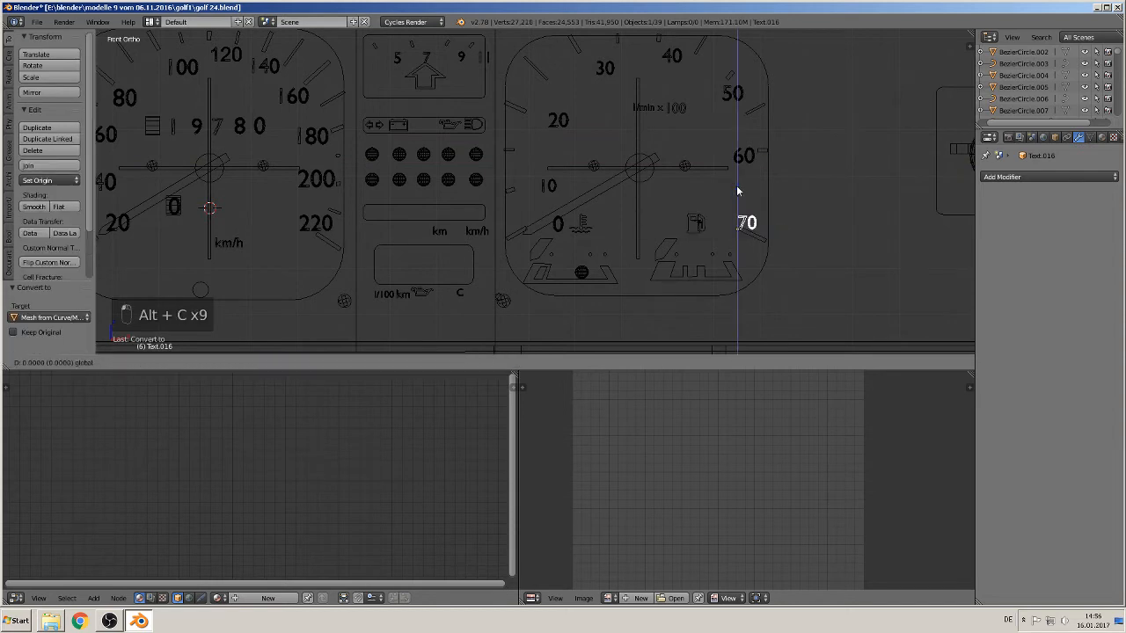
pyautogui.click(752, 222)
pyautogui.press('g')
pyautogui.press('x')
pyautogui.click(757, 227)
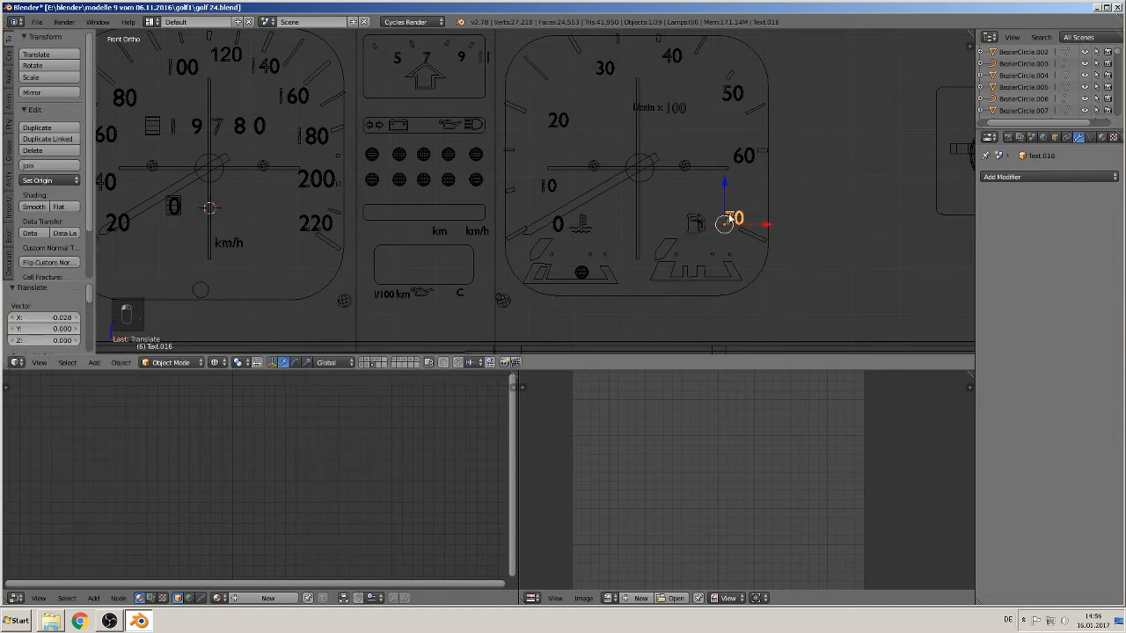
# Step: Move the rev counter's 50 label by about -0.023 and the 40 label by about -0.032 along X
pyautogui.rightClick(733, 95)
pyautogui.press('g')
pyautogui.press('x')
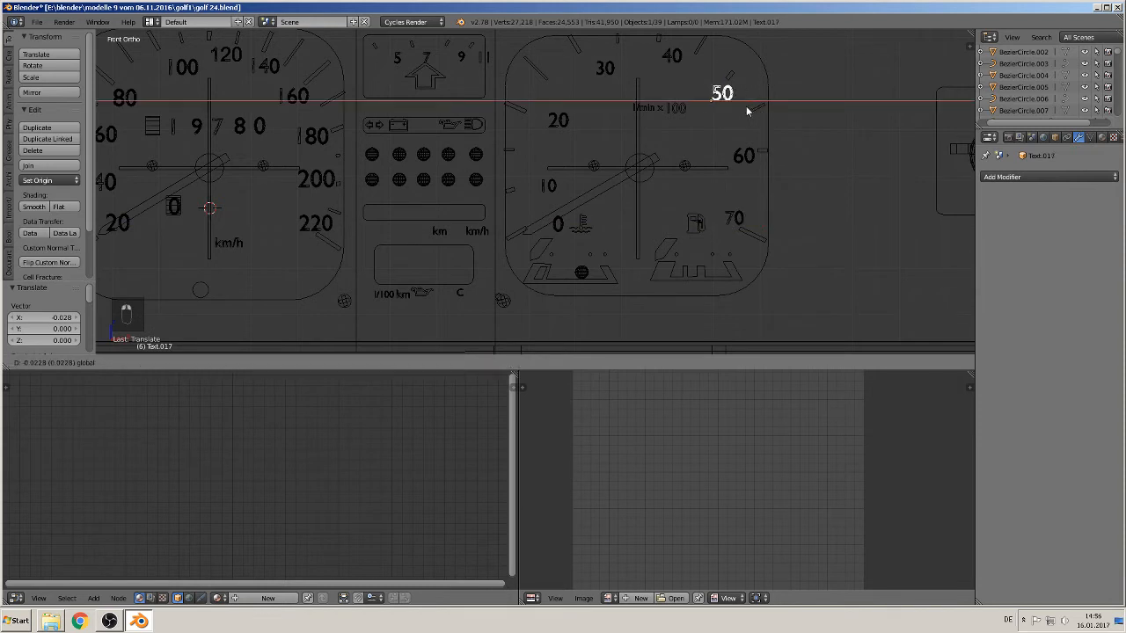
pyautogui.click(746, 106)
pyautogui.rightClick(673, 56)
pyautogui.press('g')
pyautogui.press('x')
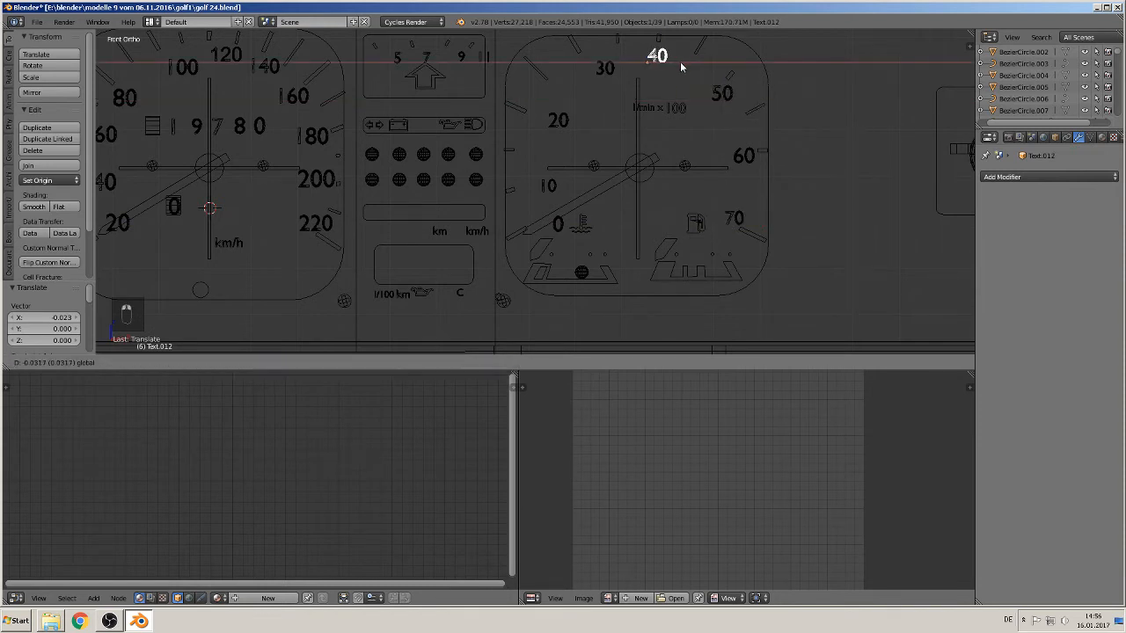
pyautogui.click(680, 61)
# Step: Move the rev counter's 30 label by about -0.029 and the 20 label by about -0.043 along X
pyautogui.rightClick(601, 69)
pyautogui.press('g')
pyautogui.press('x')
pyautogui.click(607, 74)
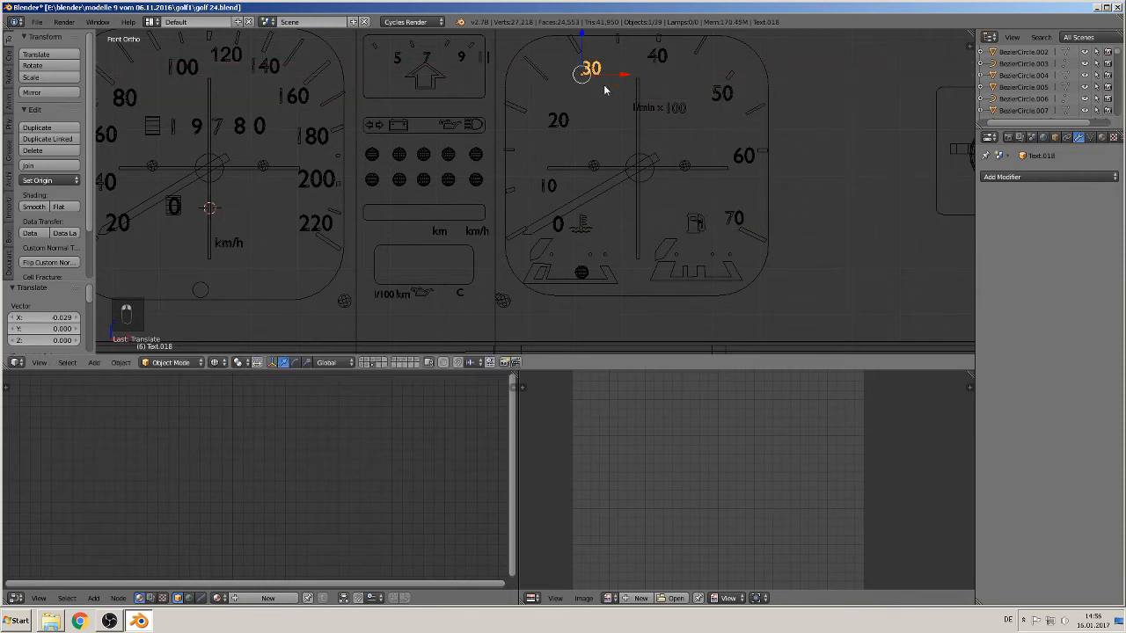
pyautogui.rightClick(567, 123)
pyautogui.press('g')
pyautogui.press('x')
pyautogui.click(559, 125)
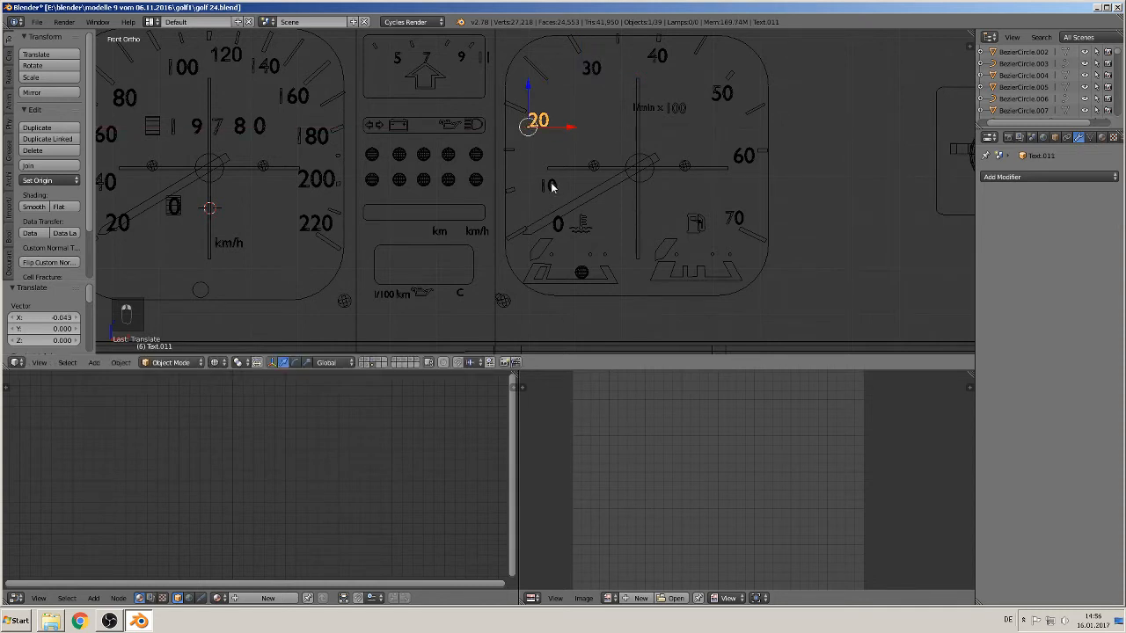
# Step: Move the rev counter's 10 label by about -0.038 and the 0 label by about -0.041 along X
pyautogui.rightClick(552, 185)
pyautogui.press('g')
pyautogui.press('x')
pyautogui.click(556, 191)
pyautogui.rightClick(565, 226)
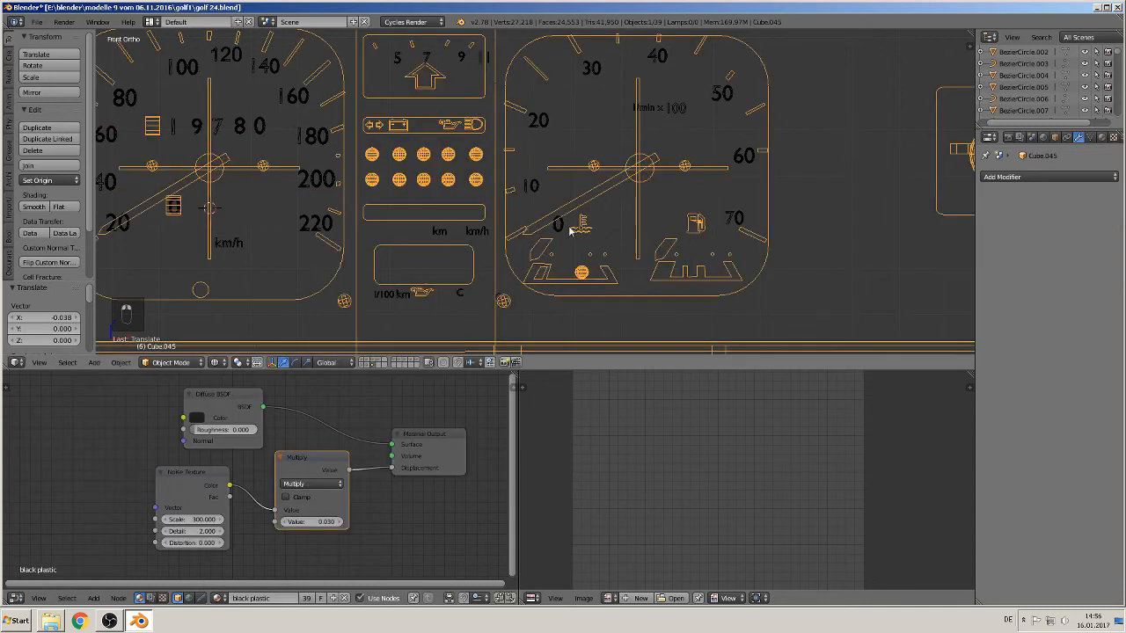
pyautogui.rightClick(568, 228)
pyautogui.press('g')
pyautogui.press('x')
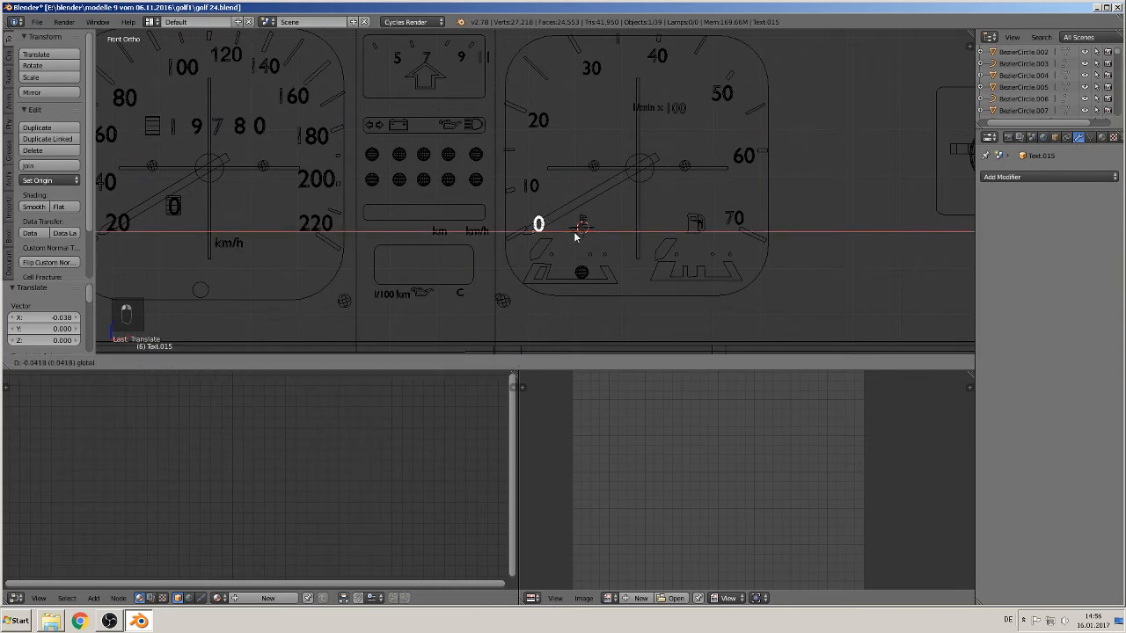
pyautogui.click(578, 236)
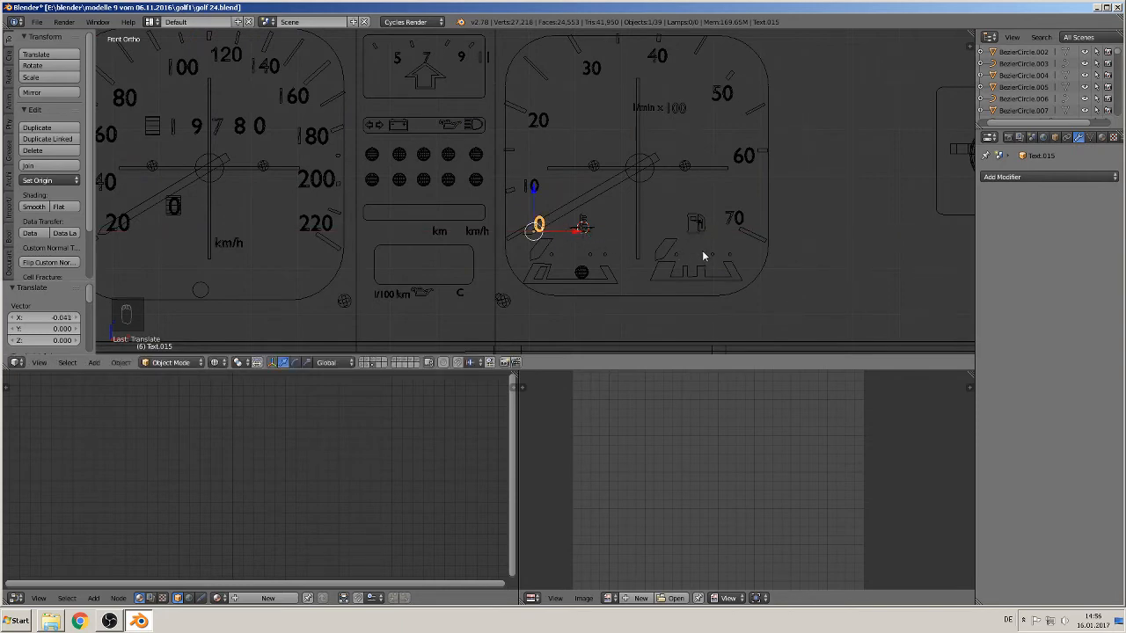
pyautogui.scroll(-8, 675, 283)
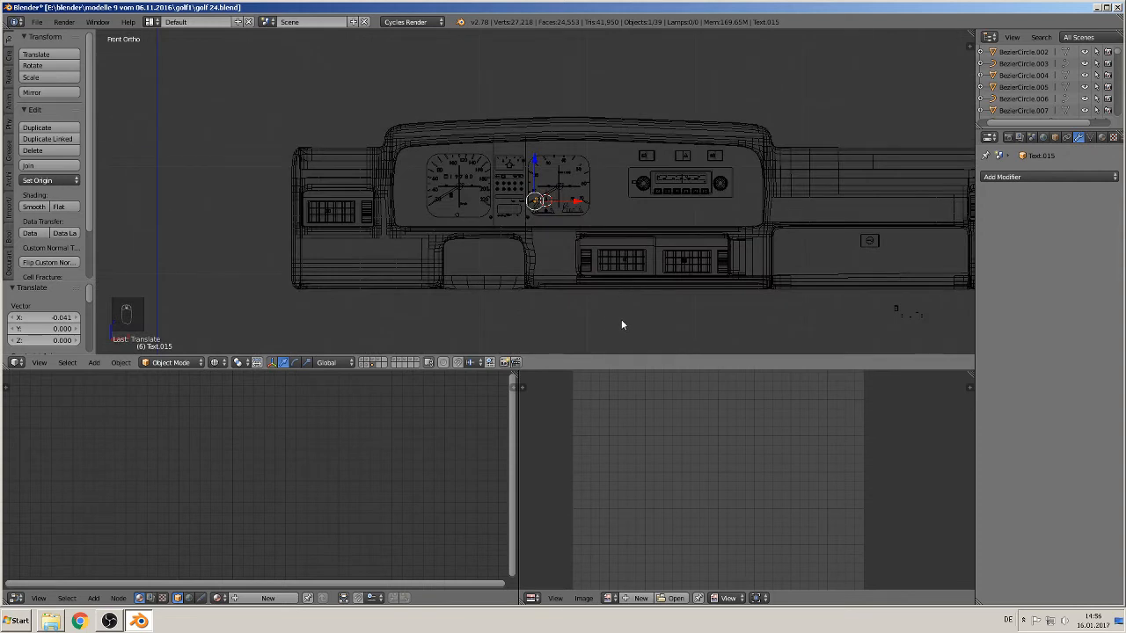
# Step: Select all dashboard parts in the front view and join them into one object
pyautogui.press('b')
pyautogui.moveTo(621, 322); pyautogui.dragTo(400, 124)
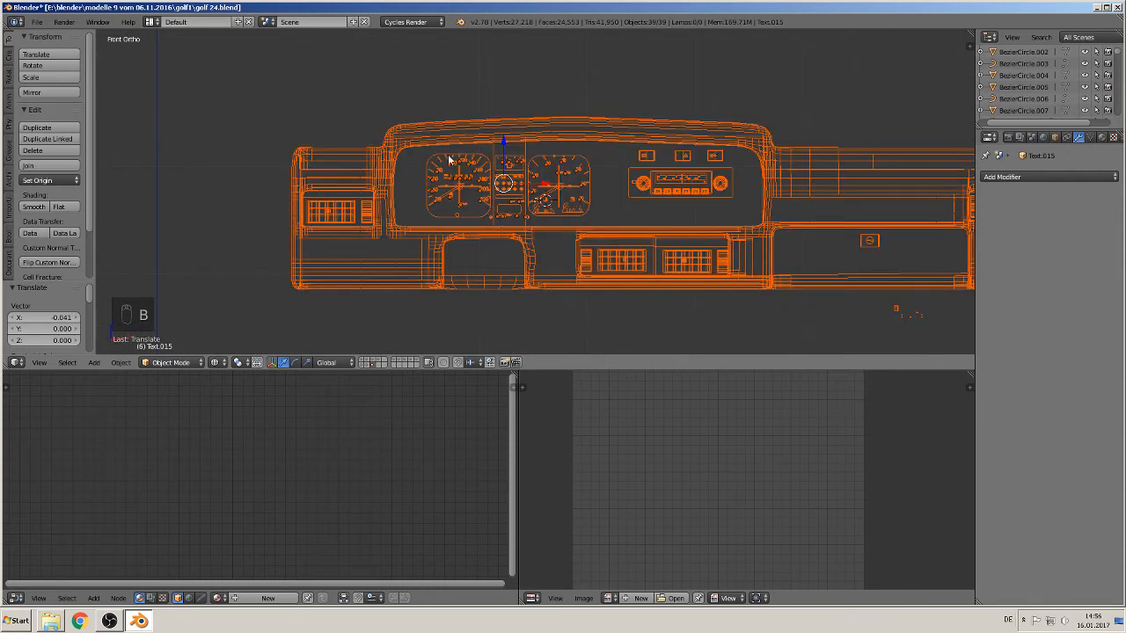
pyautogui.scroll(3, 447, 154)
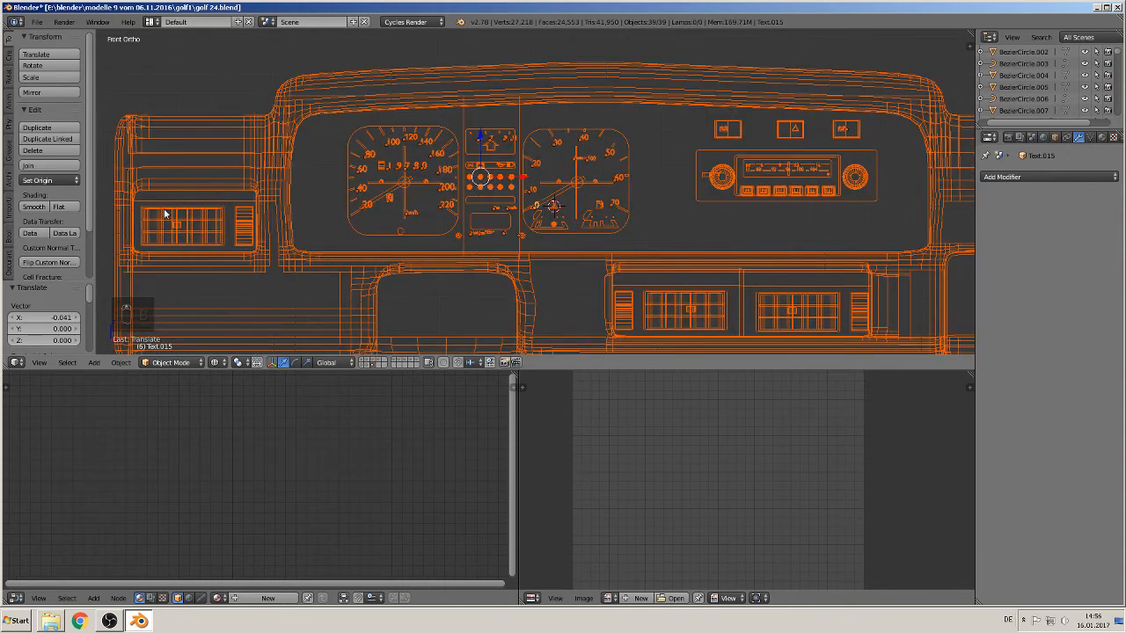
pyautogui.click(50, 166)
pyautogui.scroll(-1, 526, 230)
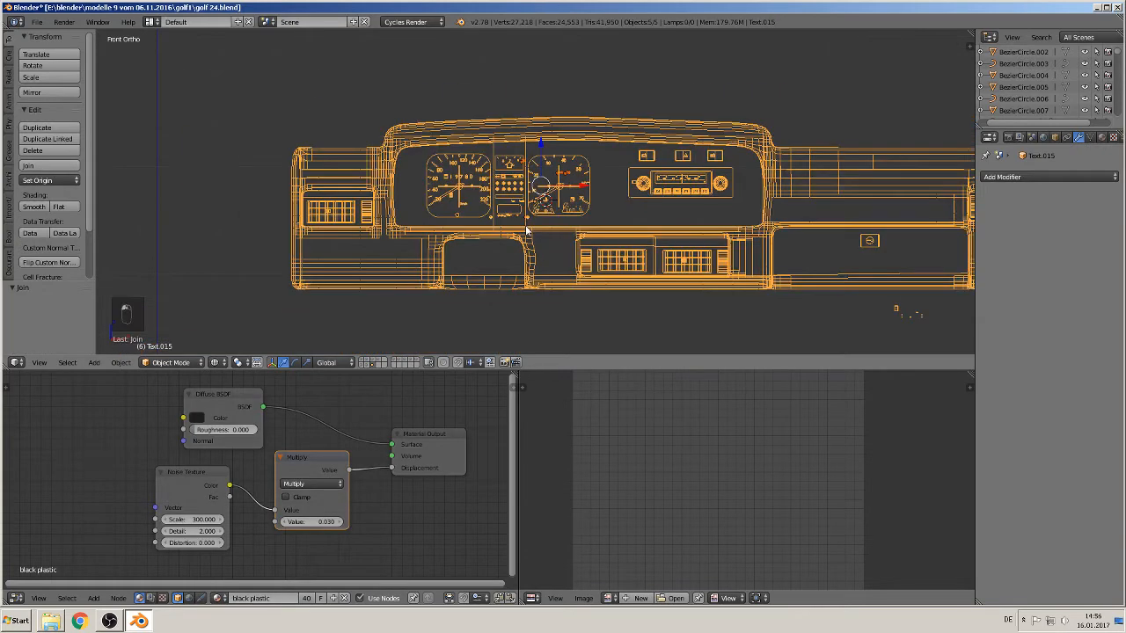
# Step: Delete the leftover text object beside the 9 in the centre display
pyautogui.scroll(5, 527, 220)
pyautogui.keyDown('shift'); pyautogui.moveTo(554, 186); pyautogui.dragTo(513, 258, button='middle'); pyautogui.keyUp('shift')
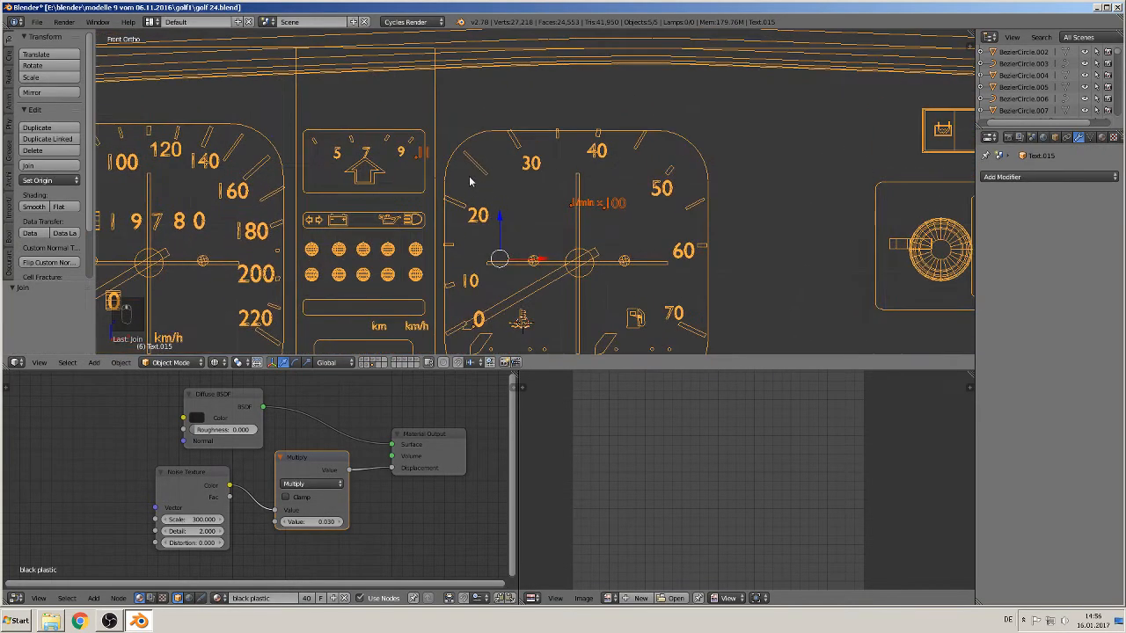
pyautogui.rightClick(422, 157)
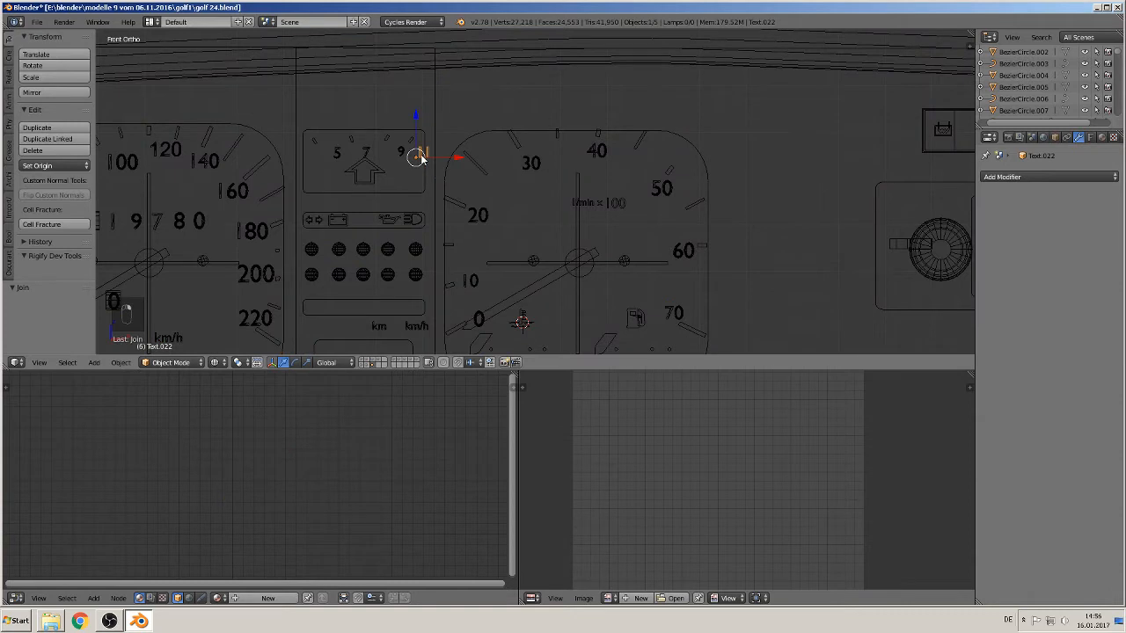
pyautogui.press('x')
pyautogui.click(422, 157)
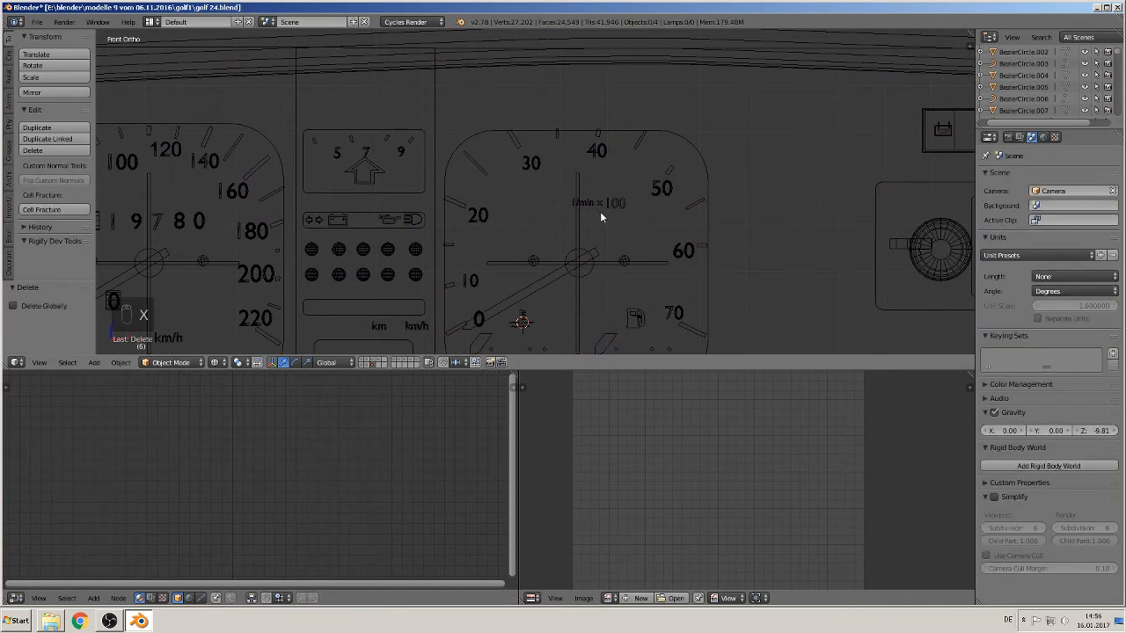
# Step: Convert the rev counter's "1/min x" and "100" labels to meshes
pyautogui.rightClick(598, 207)
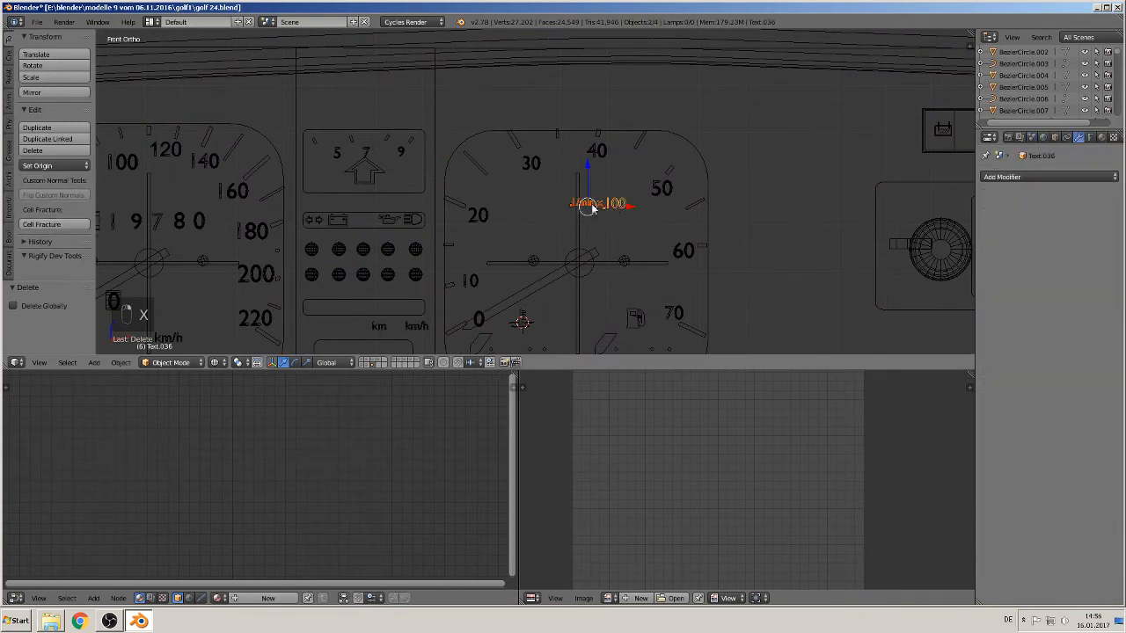
pyautogui.rightClick(593, 208)
pyautogui.hotkey('alt', 'c')
pyautogui.click(596, 203)
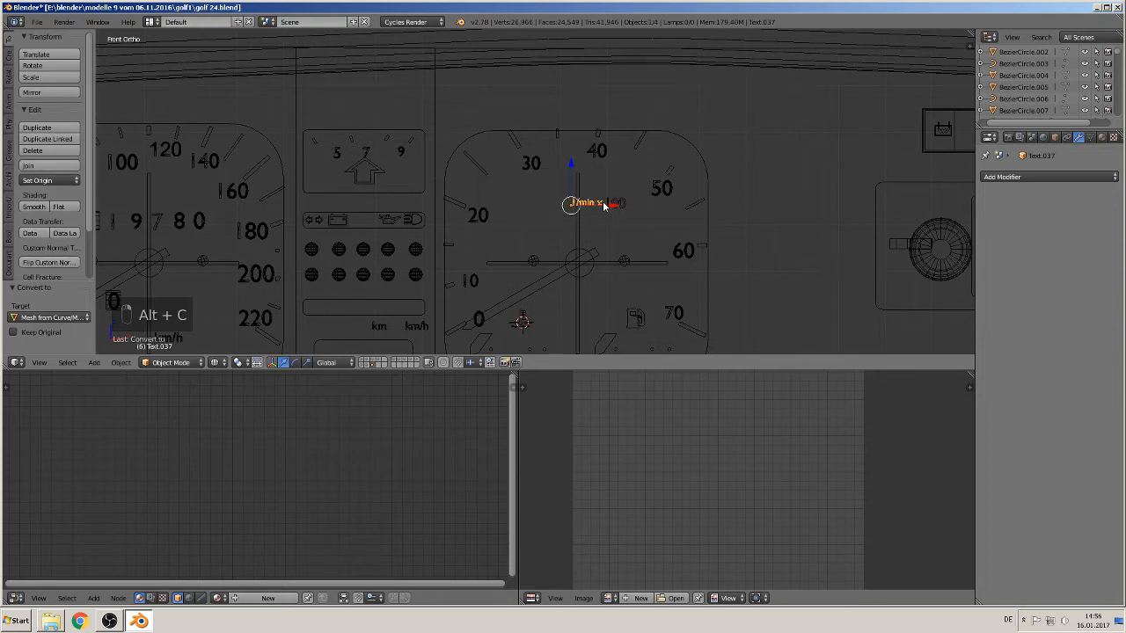
pyautogui.rightClick(604, 207)
pyautogui.hotkey('alt', 'c')
pyautogui.click(614, 204)
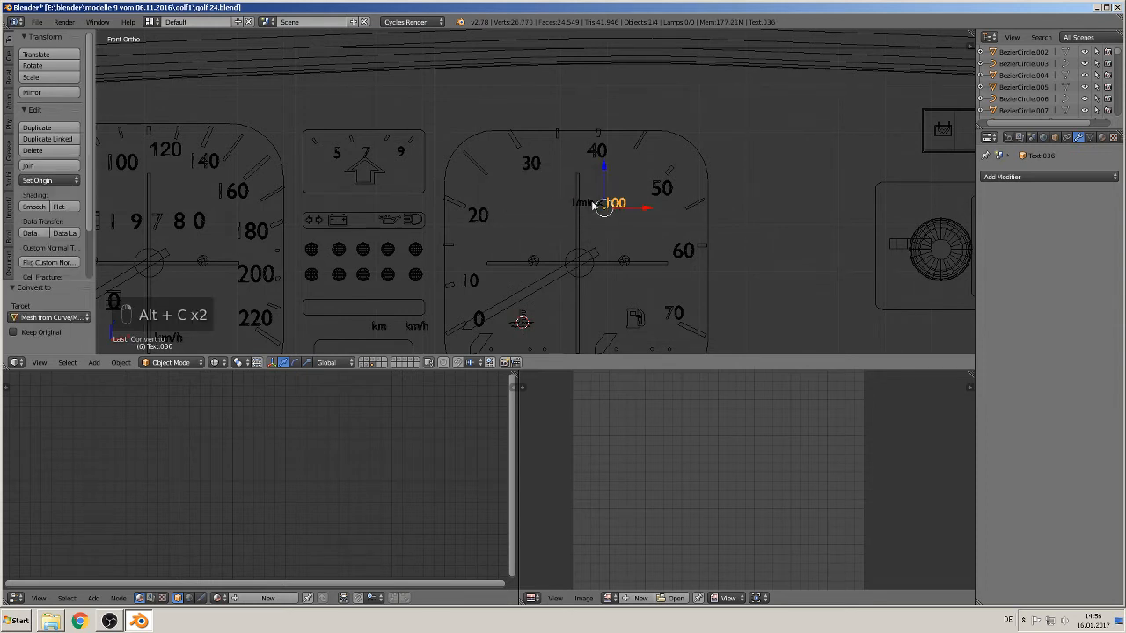
# Step: Select all remaining parts and join the converted rev counter labels with the dashboard
pyautogui.press('a')
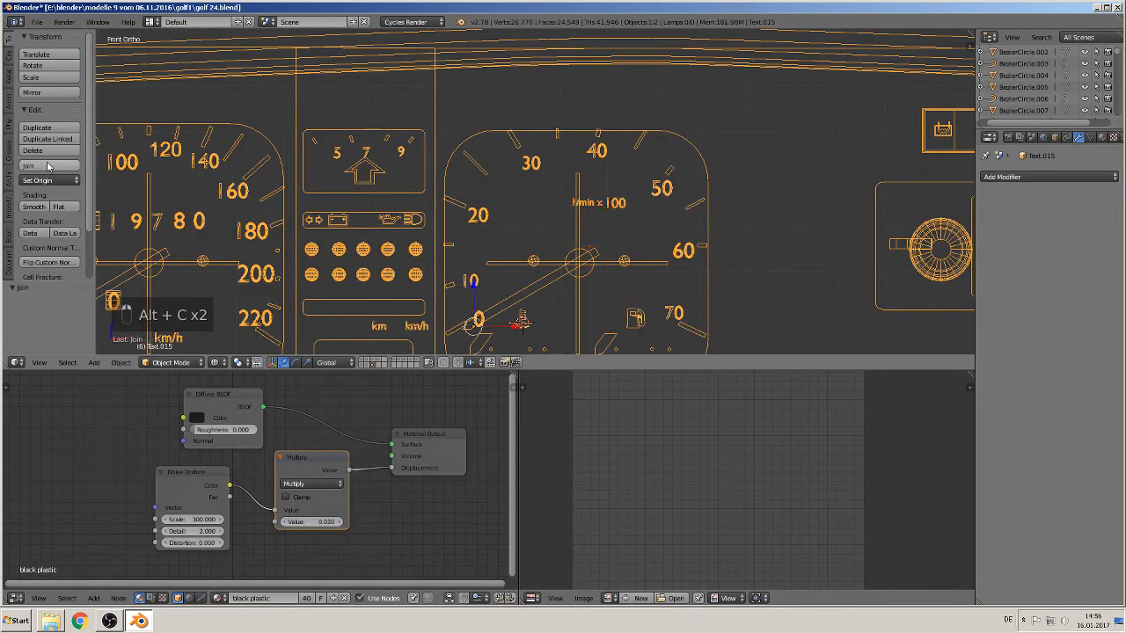
pyautogui.scroll(-4, 564, 208)
pyautogui.press('Tab')
pyautogui.scroll(-2, 564, 208)
pyautogui.press('Tab')
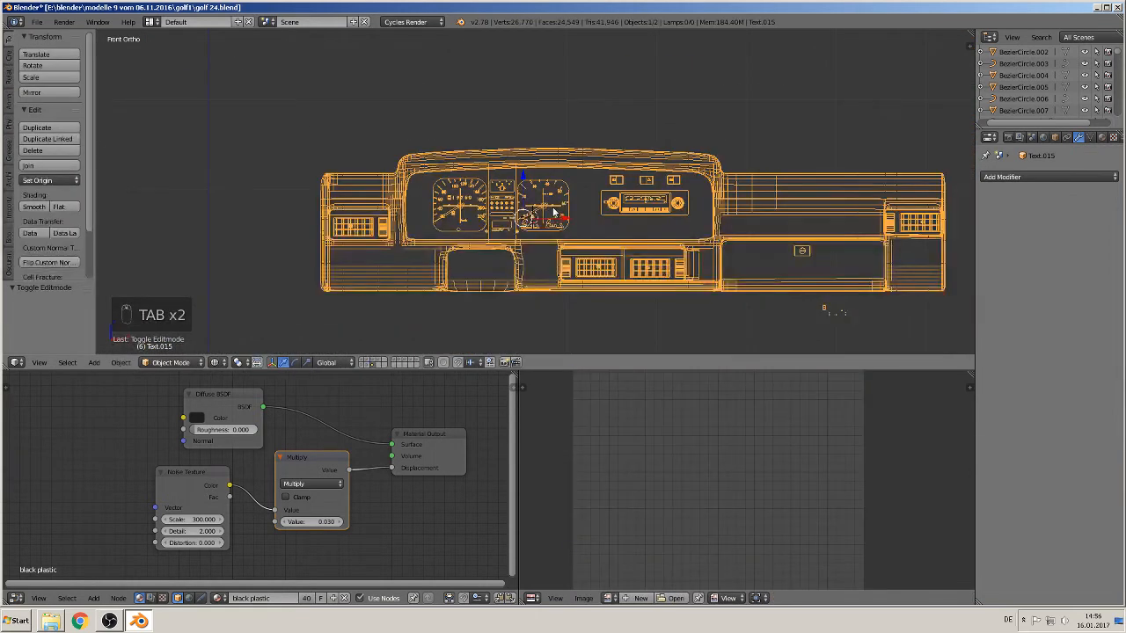
# Step: Deselect everything and display the dashboard in an angled view with Material viewport shading
pyautogui.press('a')
pyautogui.press('a')
pyautogui.press('a')
pyautogui.moveTo(540, 231); pyautogui.dragTo(293, 317, button='middle')
pyautogui.click(215, 362)
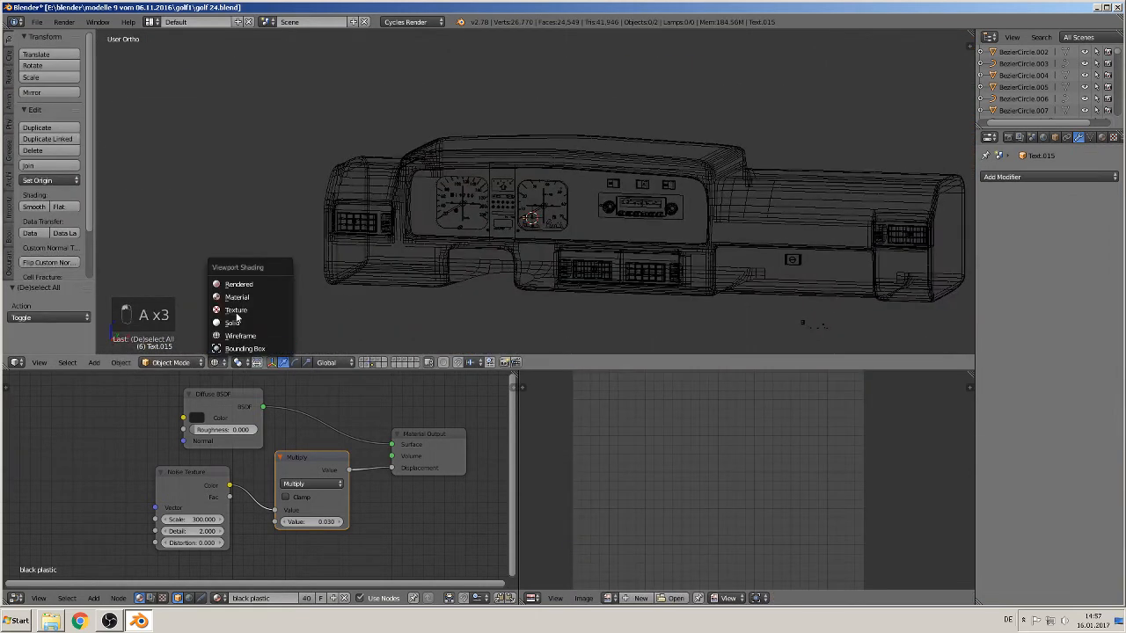
pyautogui.click(239, 301)
pyautogui.scroll(-2, 563, 219)
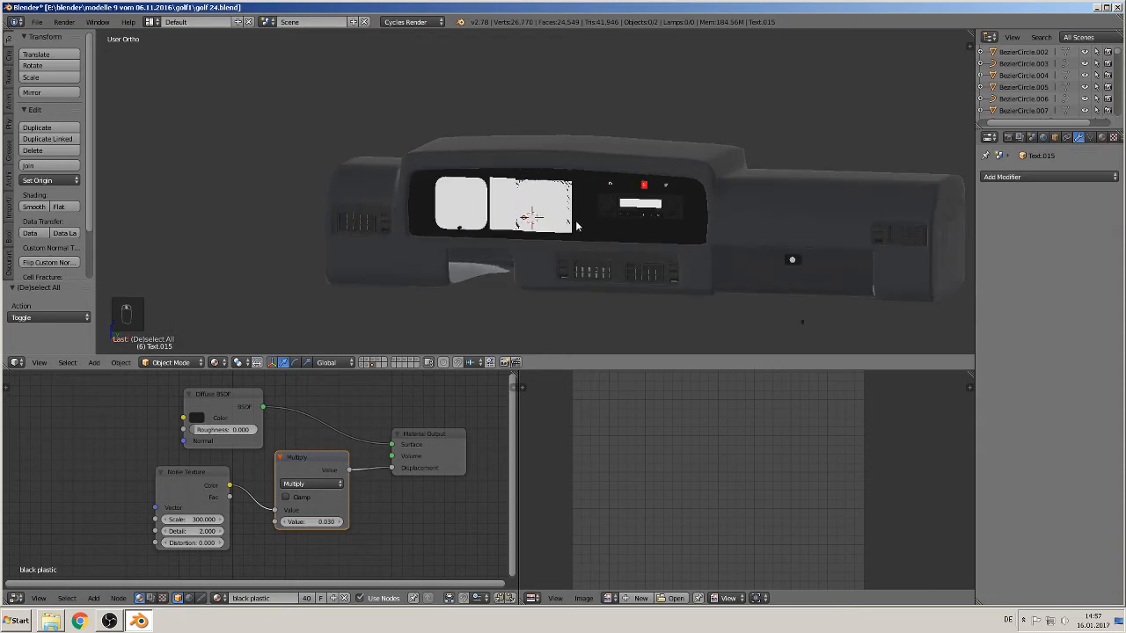
pyautogui.press('g')
pyautogui.rightClick(564, 206)
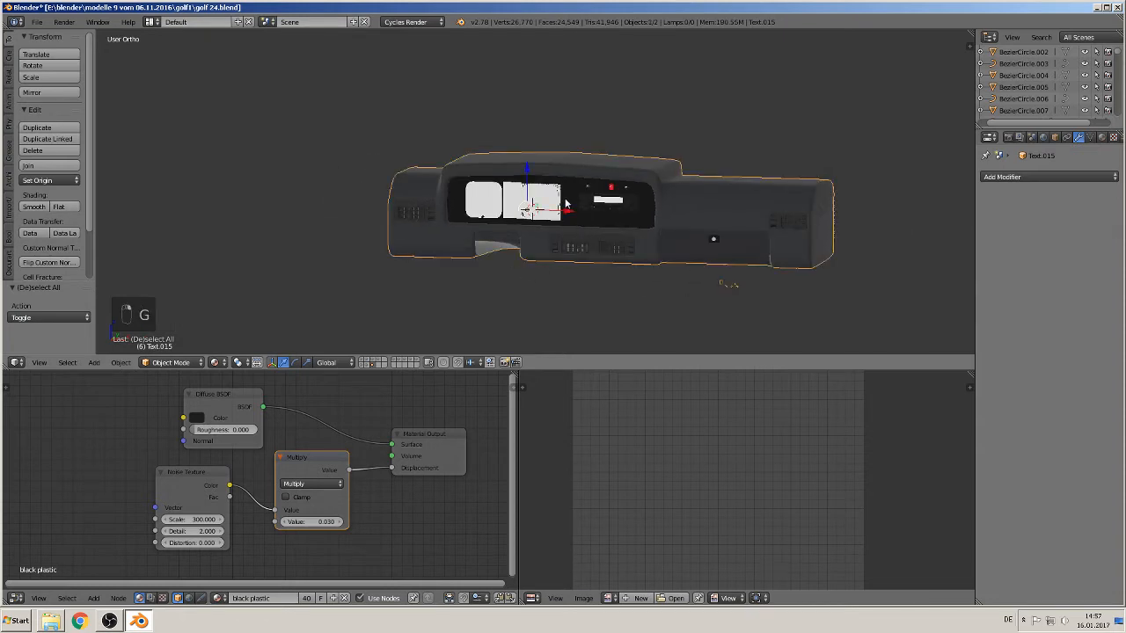
pyautogui.press('g')
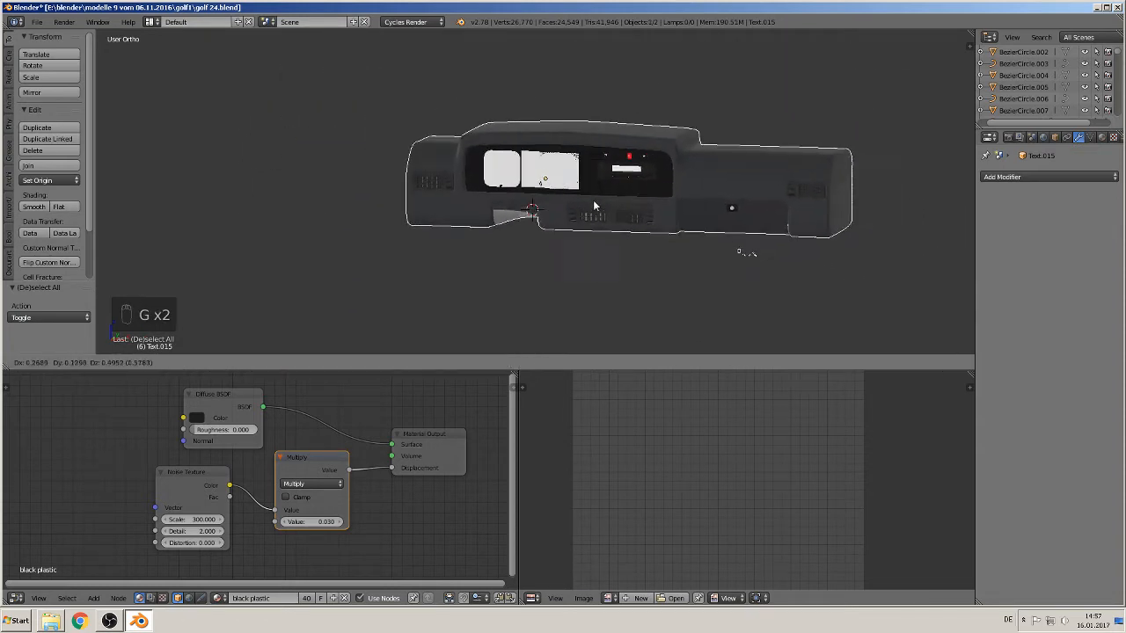
pyautogui.rightClick(602, 193)
# Step: Examine the joined dashboard and the small stray parts below the glove compartment up close in the front view
pyautogui.scroll(1, 605, 192)
pyautogui.moveTo(605, 192)
pyautogui.mouseDown(button='middle')
pyautogui.moveTo(641, 209)
pyautogui.moveTo(612, 195)
pyautogui.mouseUp(button='middle')
pyautogui.scroll(4, 637, 205)
pyautogui.scroll(-3, 613, 195)
pyautogui.keyDown('shift'); pyautogui.moveTo(750, 253); pyautogui.dragTo(587, 207, button='middle'); pyautogui.keyUp('shift')
pyautogui.scroll(5, 587, 206)
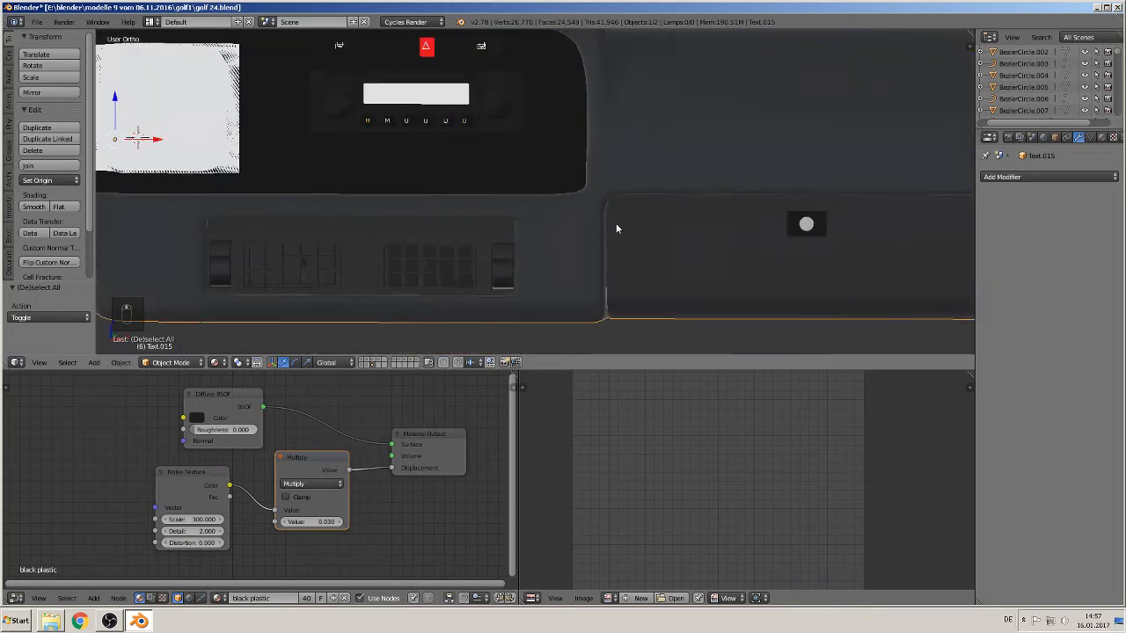
pyautogui.keyDown('shift'); pyautogui.moveTo(673, 253); pyautogui.dragTo(434, 108, button='middle'); pyautogui.keyUp('shift')
pyautogui.scroll(4, 607, 210)
pyautogui.keyDown('shift'); pyautogui.moveTo(613, 219); pyautogui.dragTo(470, 171, button='middle'); pyautogui.keyUp('shift')
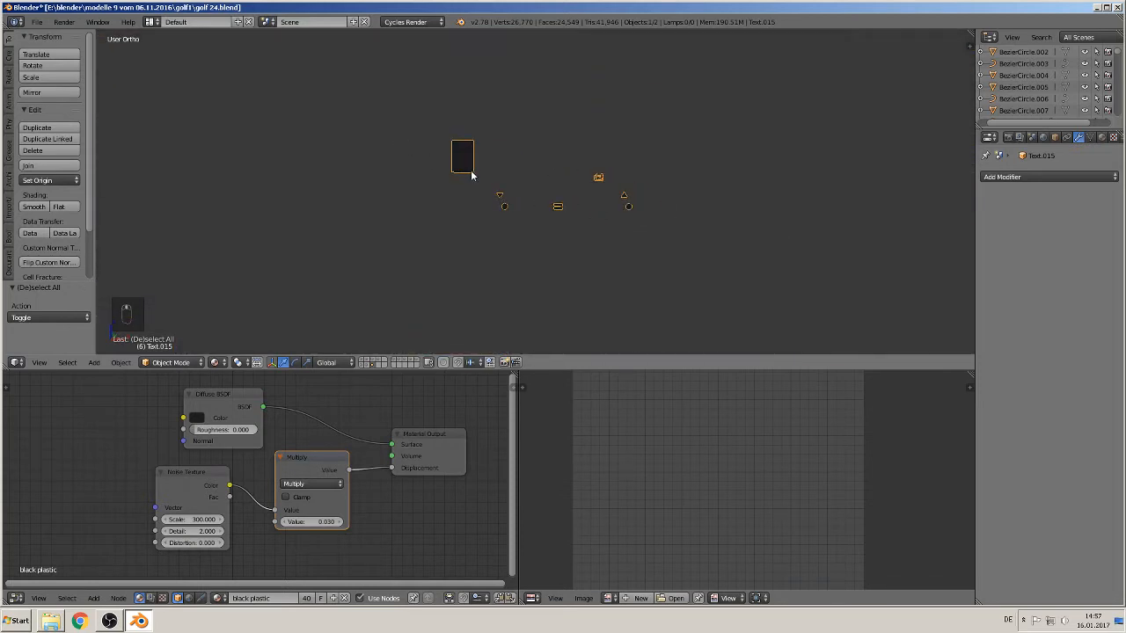
pyautogui.press('KP_1')
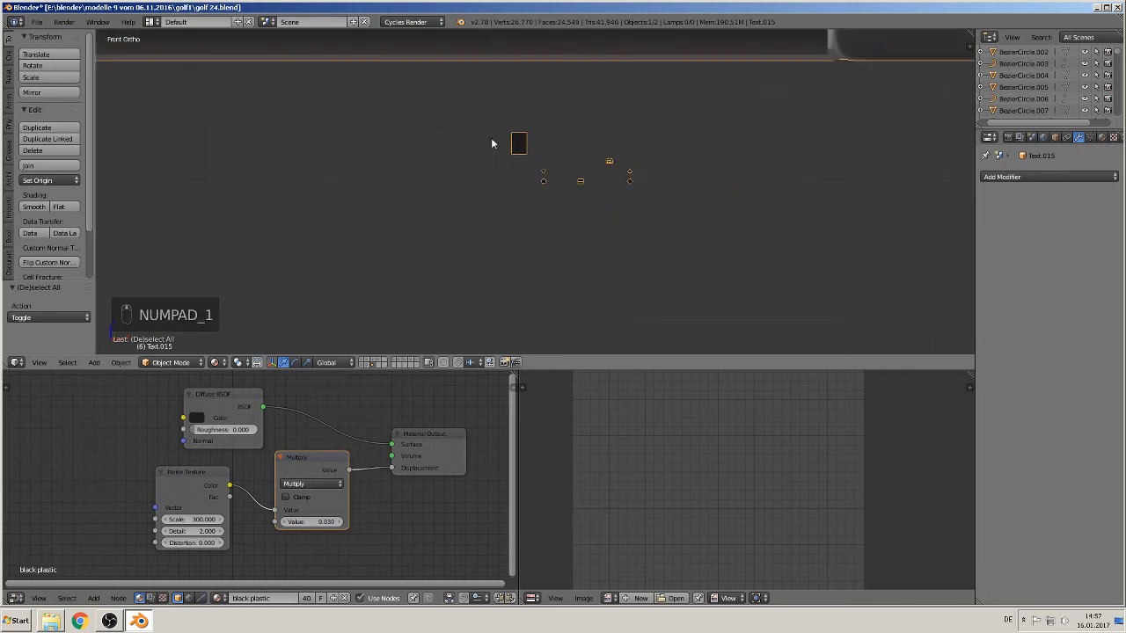
pyautogui.scroll(5, 568, 176)
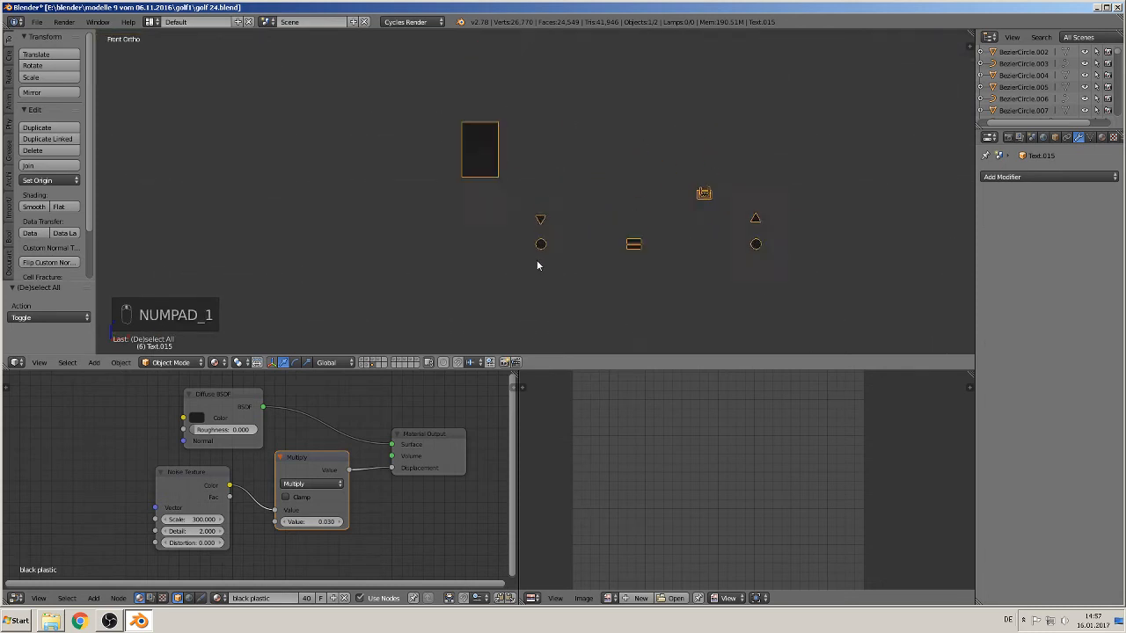
# Step: Separate the stray heating symbol with the rectangular frame below the dashboard from the joined mesh by selection
pyautogui.press('Tab')
pyautogui.press('a')
pyautogui.press('a')
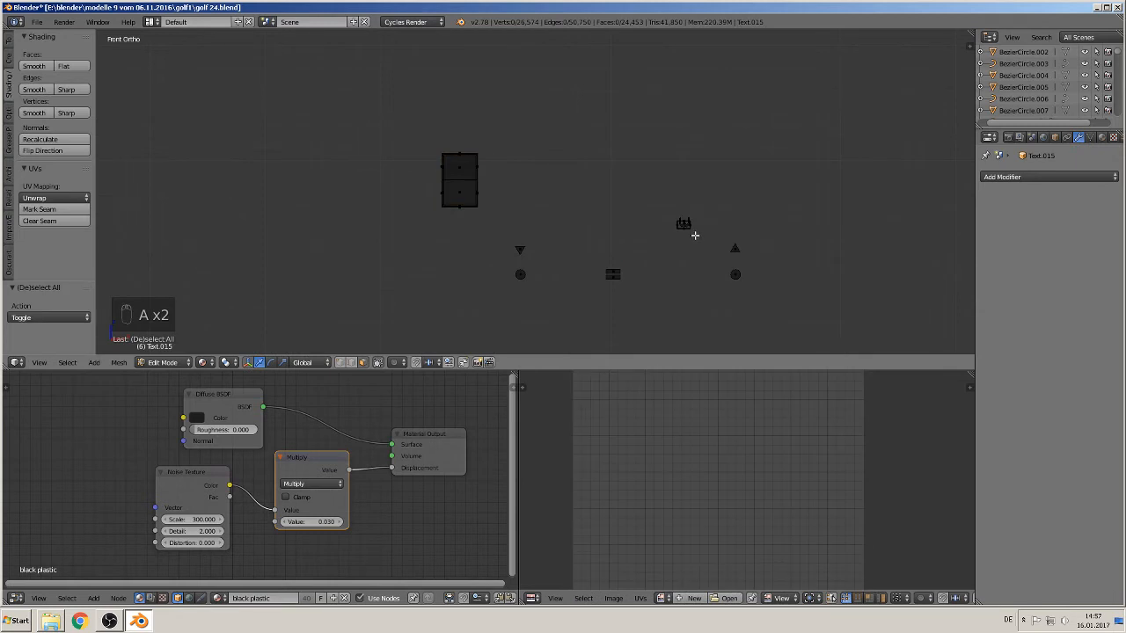
pyautogui.scroll(2, 696, 233)
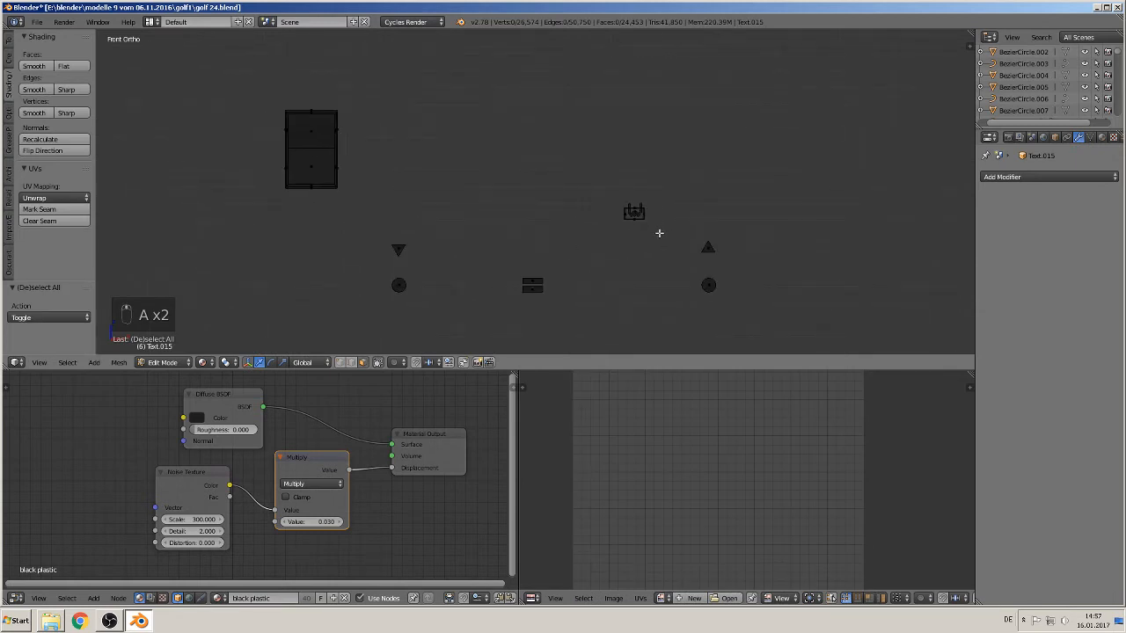
pyautogui.press('b')
pyautogui.moveTo(659, 233); pyautogui.dragTo(615, 193)
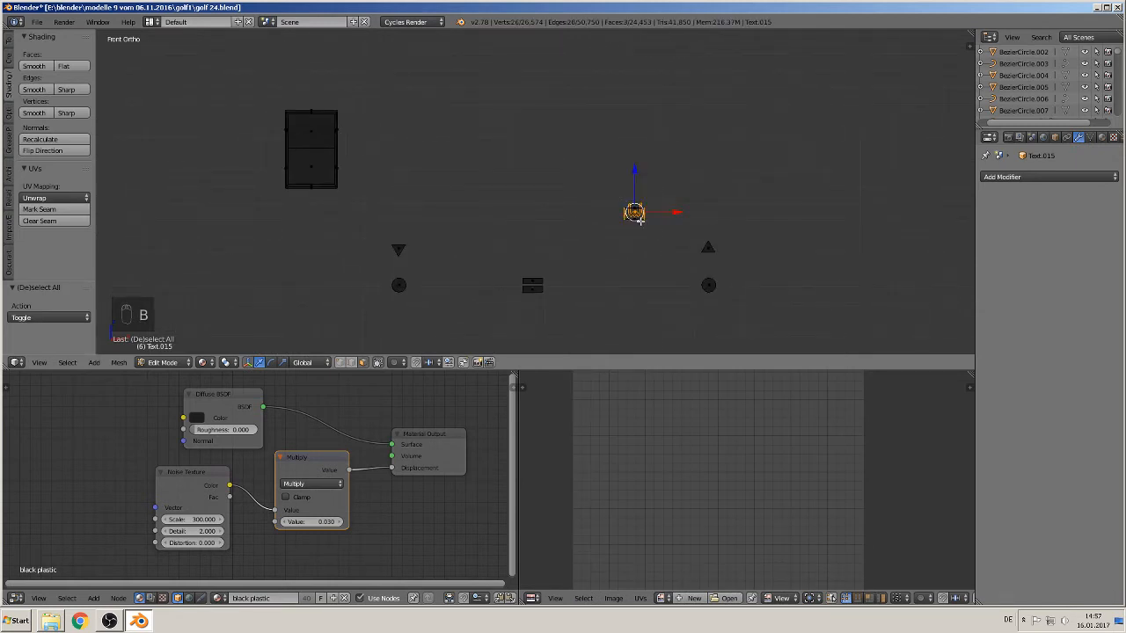
pyautogui.scroll(5, 640, 220)
pyautogui.keyDown('shift'); pyautogui.moveTo(816, 280); pyautogui.dragTo(709, 254, button='middle'); pyautogui.keyUp('shift')
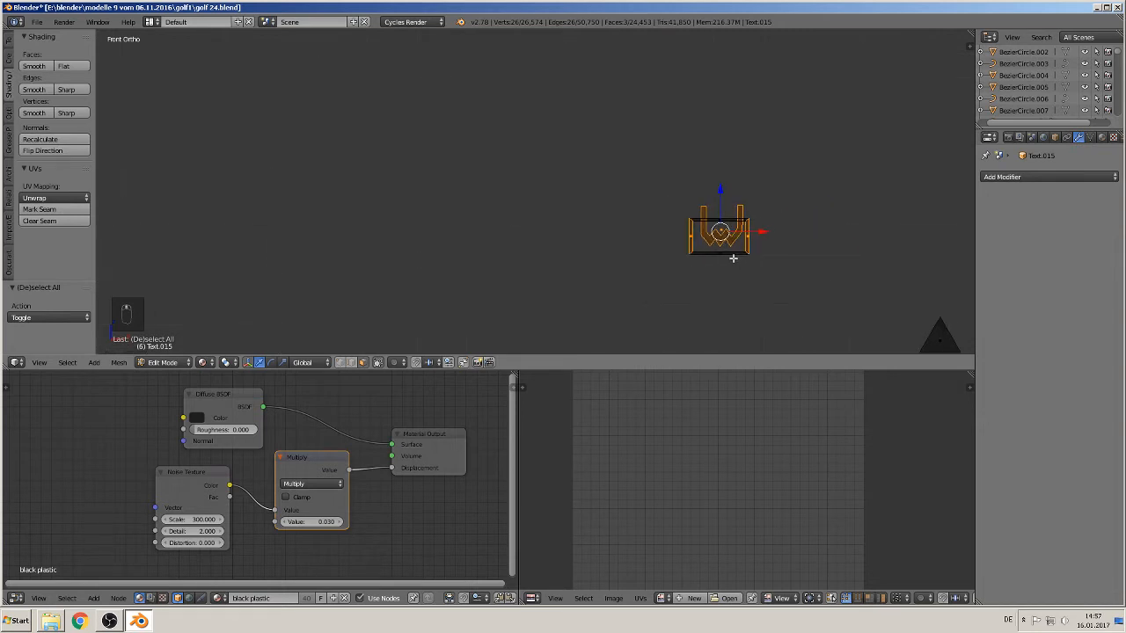
pyautogui.press('f')
pyautogui.press('p')
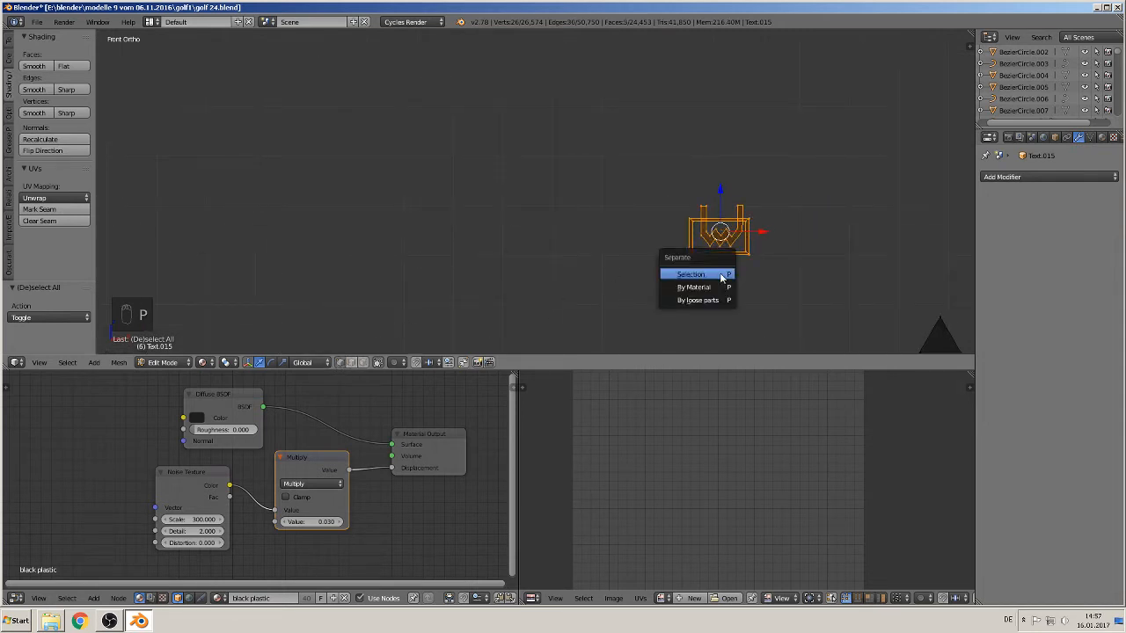
pyautogui.click(722, 275)
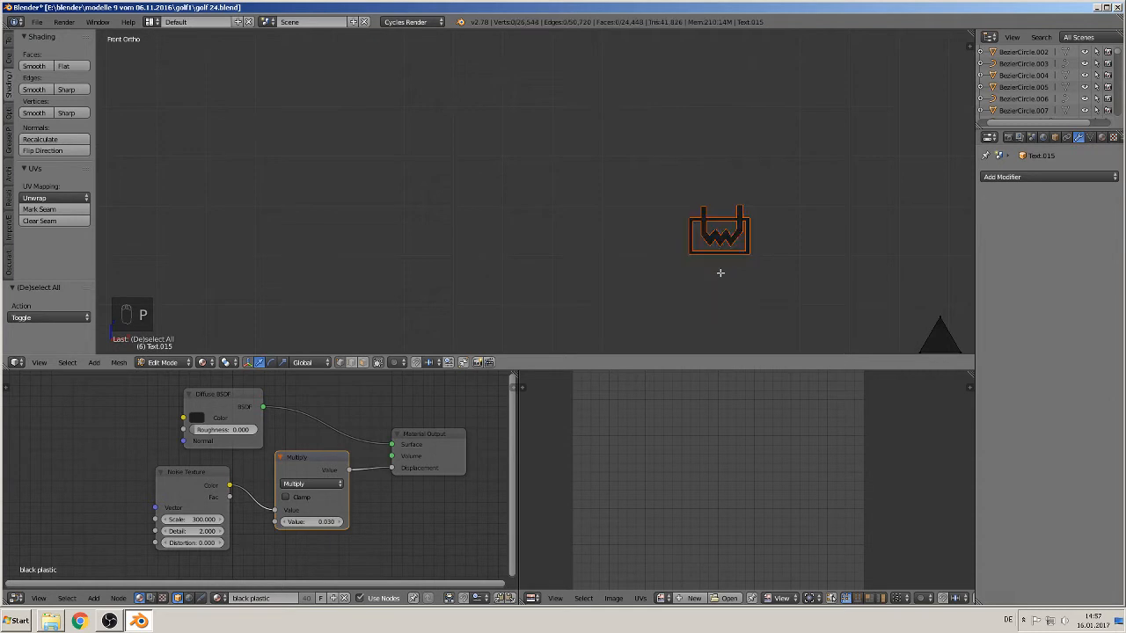
# Step: Select the separated heating symbol in Object Mode and move it to layer 2
pyautogui.scroll(-3, 703, 269)
pyautogui.press('Tab')
pyautogui.rightClick(642, 215)
pyautogui.scroll(-3, 644, 231)
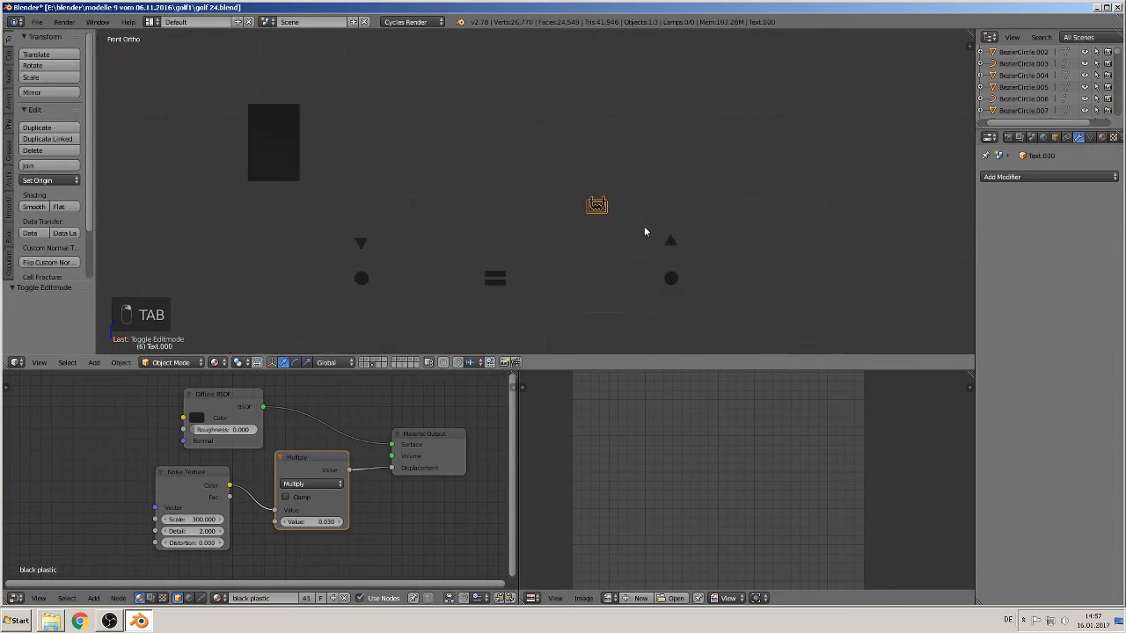
pyautogui.press('m')
pyautogui.click(680, 227)
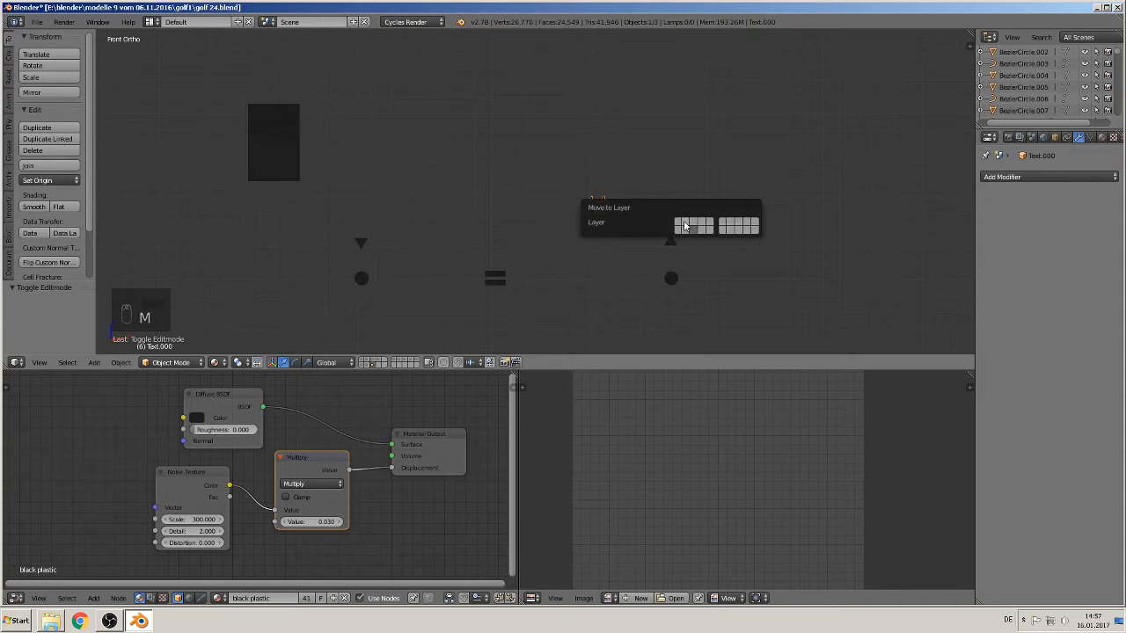
# Step: Move the stray rectangular block by about -4.556 along X and 1.190 along Z, beside the speedometer
pyautogui.scroll(-4, 218, 179)
pyautogui.rightClick(414, 164)
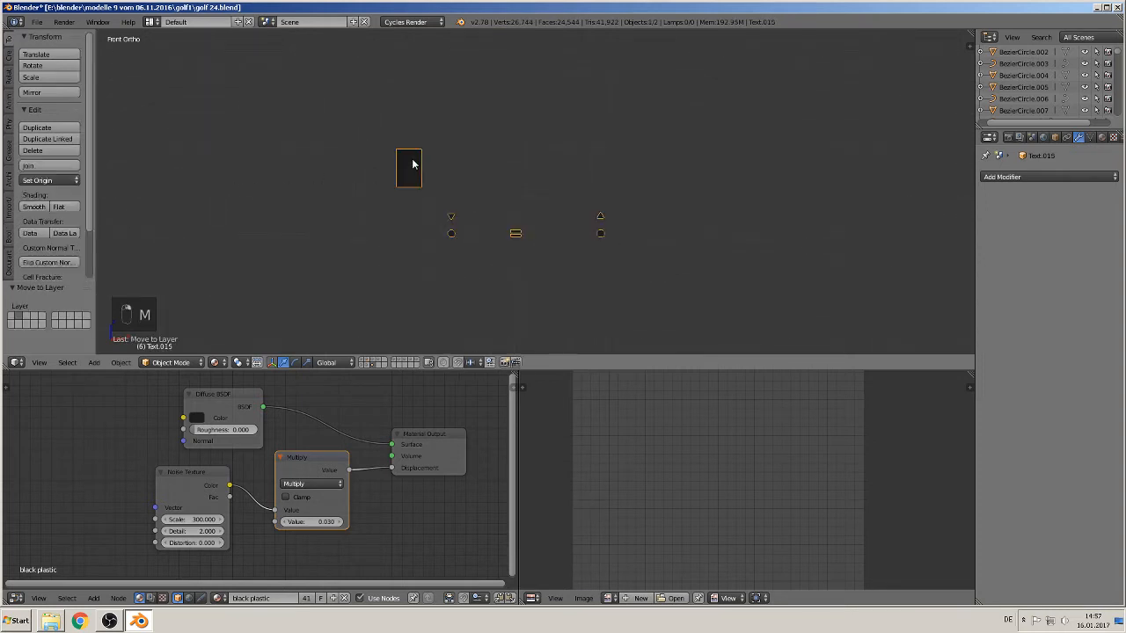
pyautogui.press('Tab')
pyautogui.press('l')
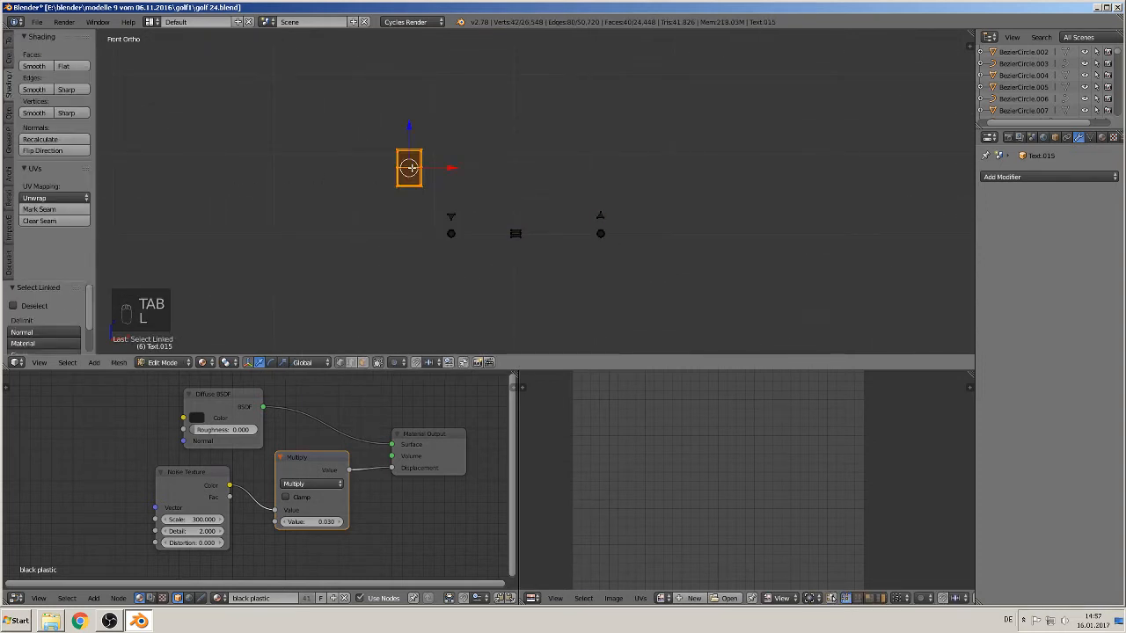
pyautogui.scroll(-3, 414, 168)
pyautogui.keyDown('shift'); pyautogui.moveTo(395, 158); pyautogui.dragTo(699, 299, button='middle'); pyautogui.keyUp('shift')
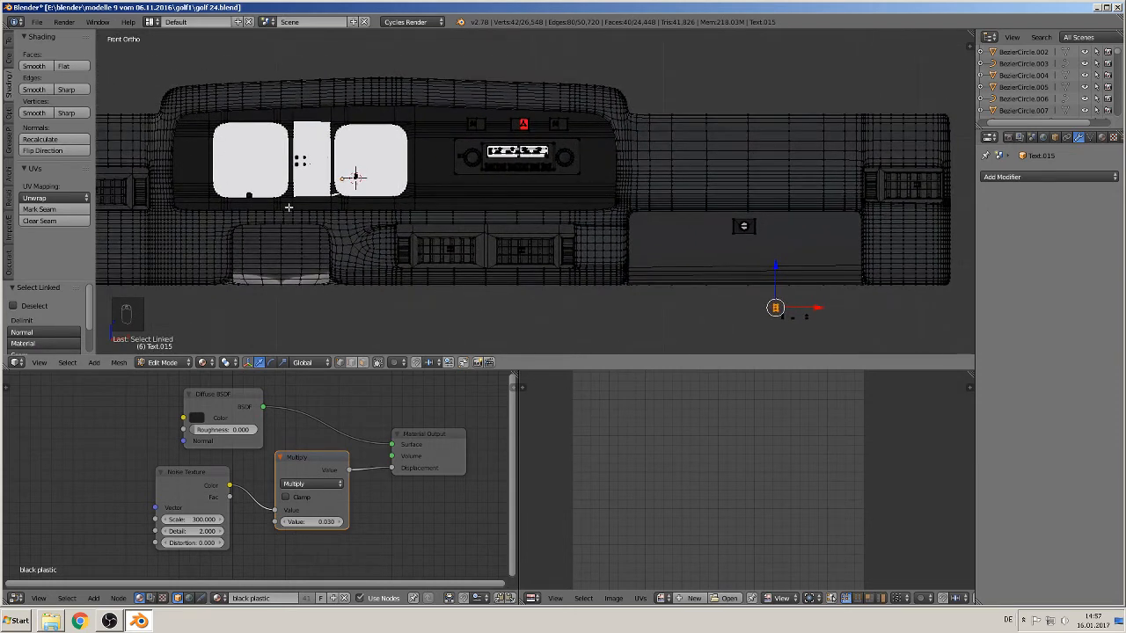
pyautogui.press('g')
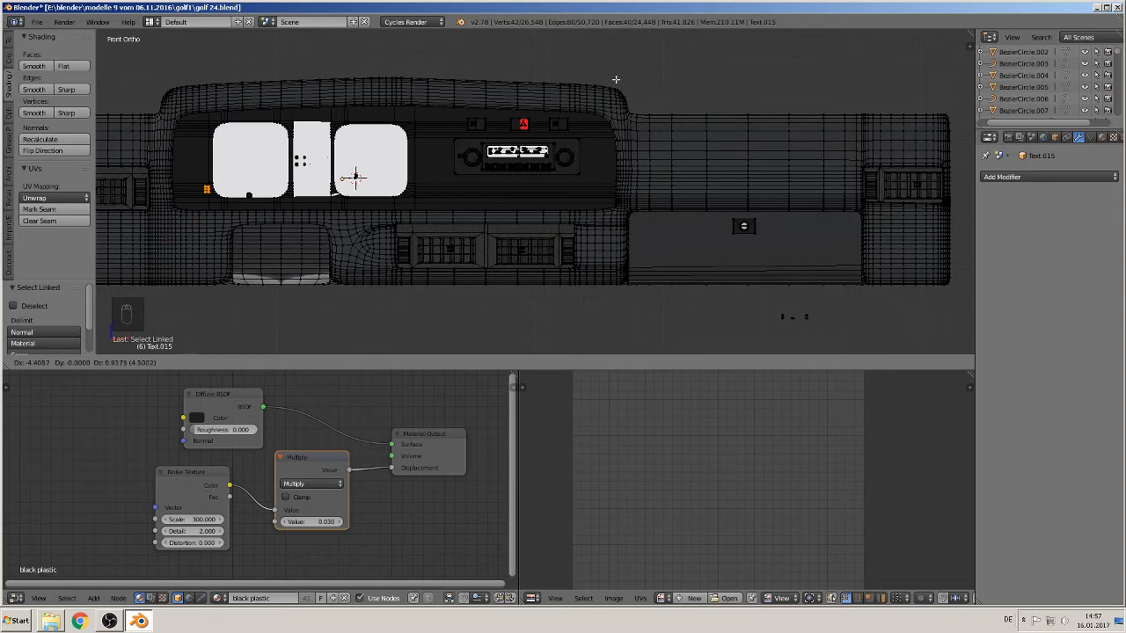
pyautogui.click(577, 53)
# Step: Scale the rectangular block beside the speedometer up by about 1.842 and view it at an angle
pyautogui.scroll(2, 431, 103)
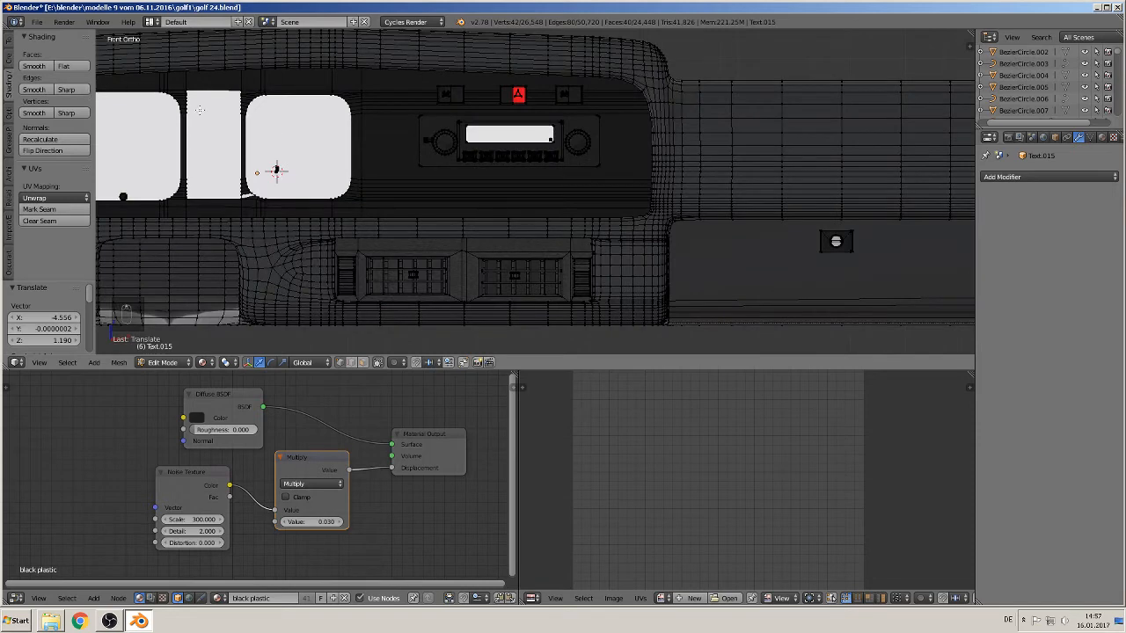
pyautogui.keyDown('shift'); pyautogui.moveTo(201, 111); pyautogui.dragTo(586, 129, button='middle'); pyautogui.keyUp('shift')
pyautogui.scroll(4, 478, 141)
pyautogui.scroll(2, 479, 141)
pyautogui.scroll(-1, 324, 153)
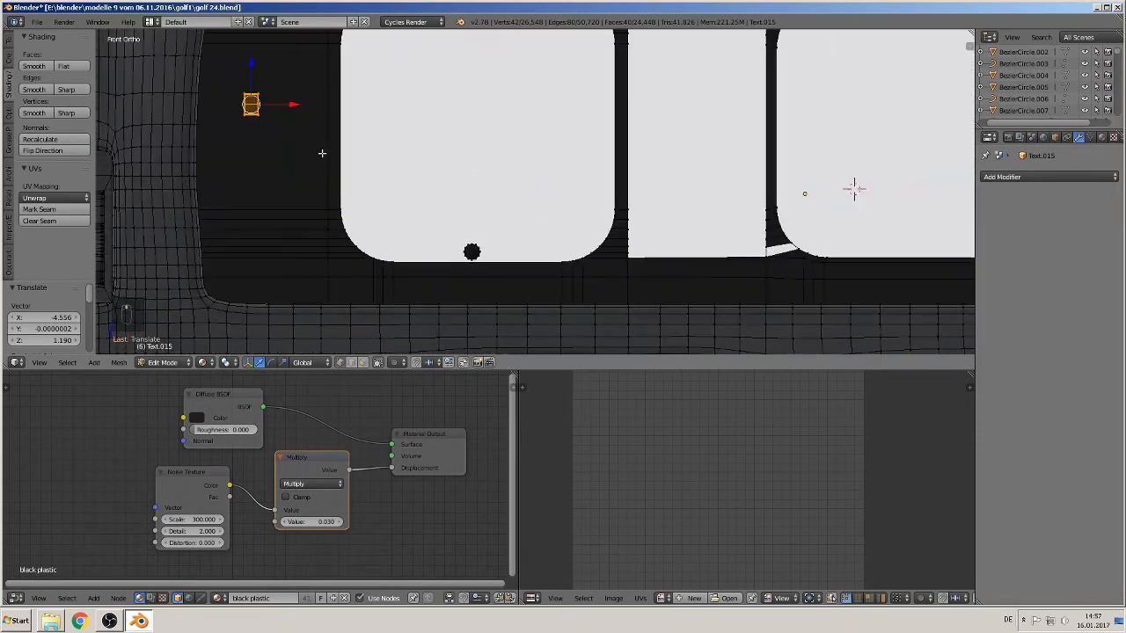
pyautogui.press('s')
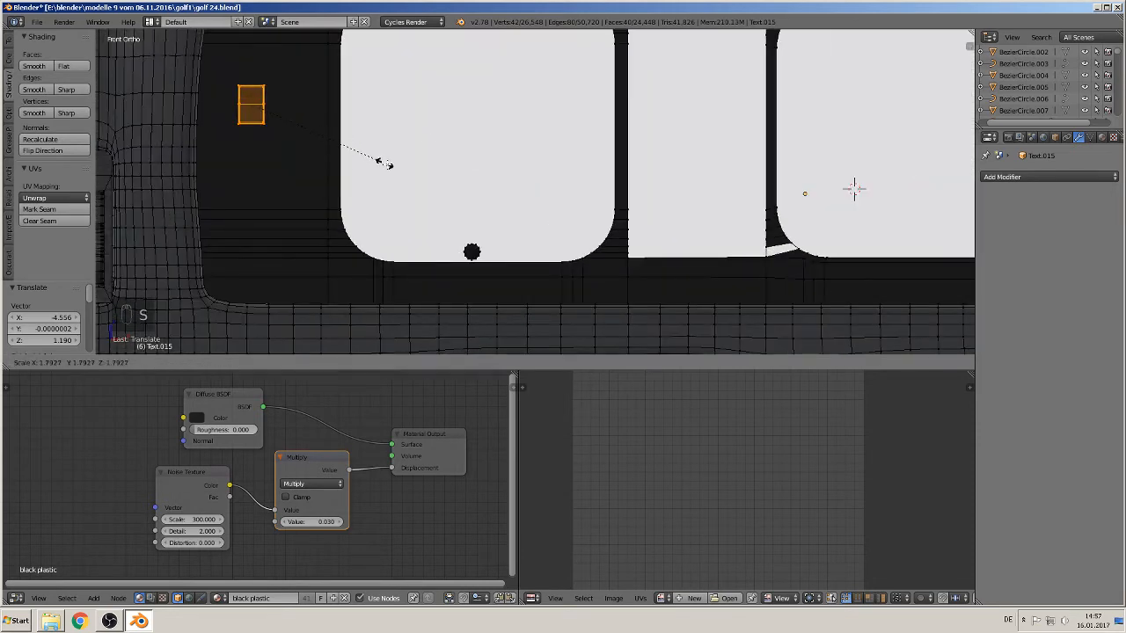
pyautogui.click(381, 159)
pyautogui.moveTo(381, 159); pyautogui.dragTo(294, 176, button='middle')
pyautogui.scroll(-2, 285, 131)
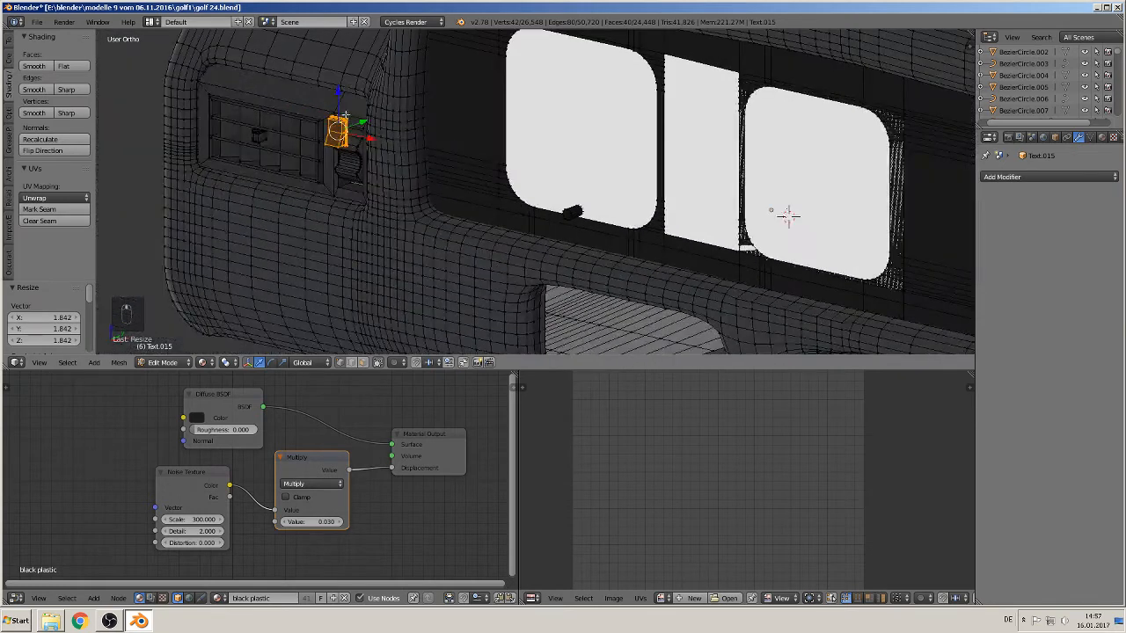
# Step: Move the rectangular block beside the speedometer by about 0.596 along Y and 0.023 along X onto the instrument panel
pyautogui.press('g')
pyautogui.press('y')
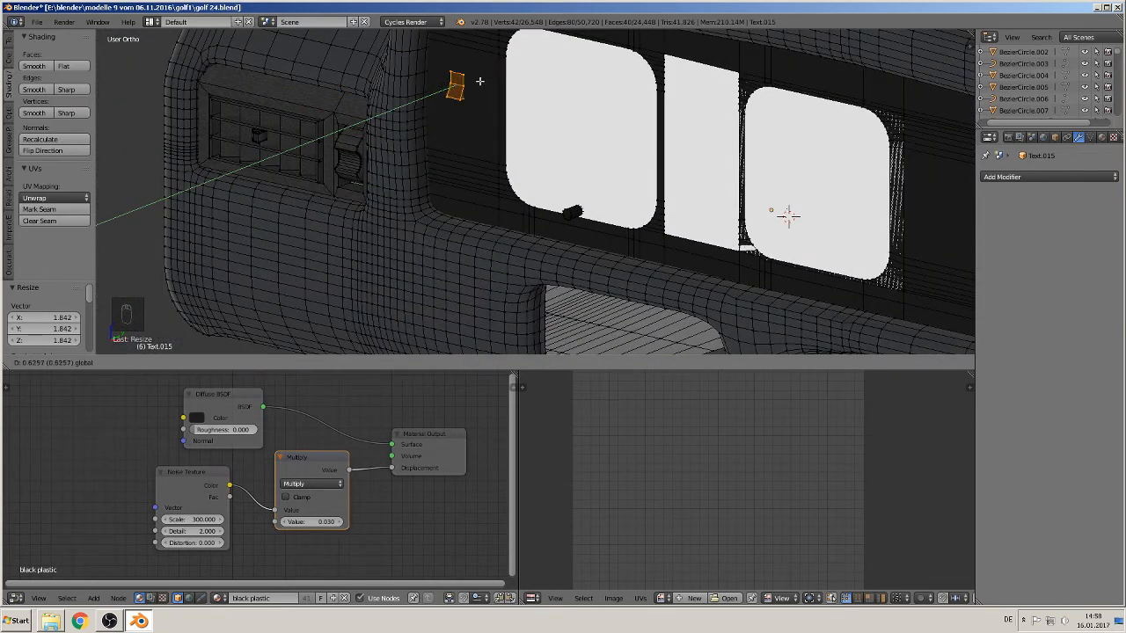
pyautogui.click(477, 80)
pyautogui.press('g')
pyautogui.press('x')
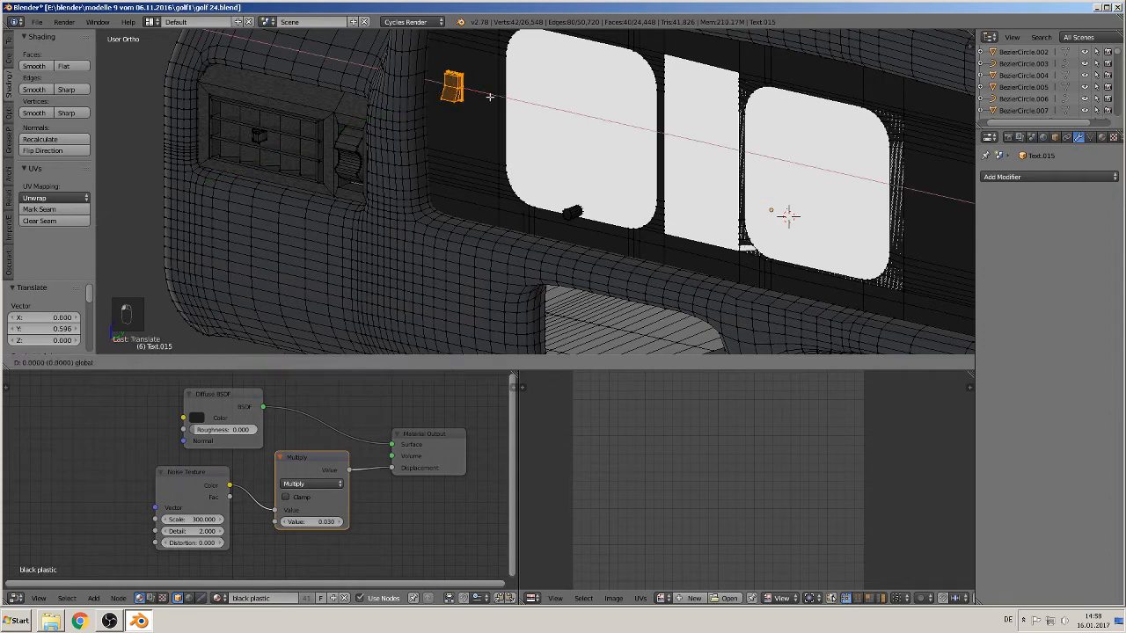
pyautogui.click(484, 96)
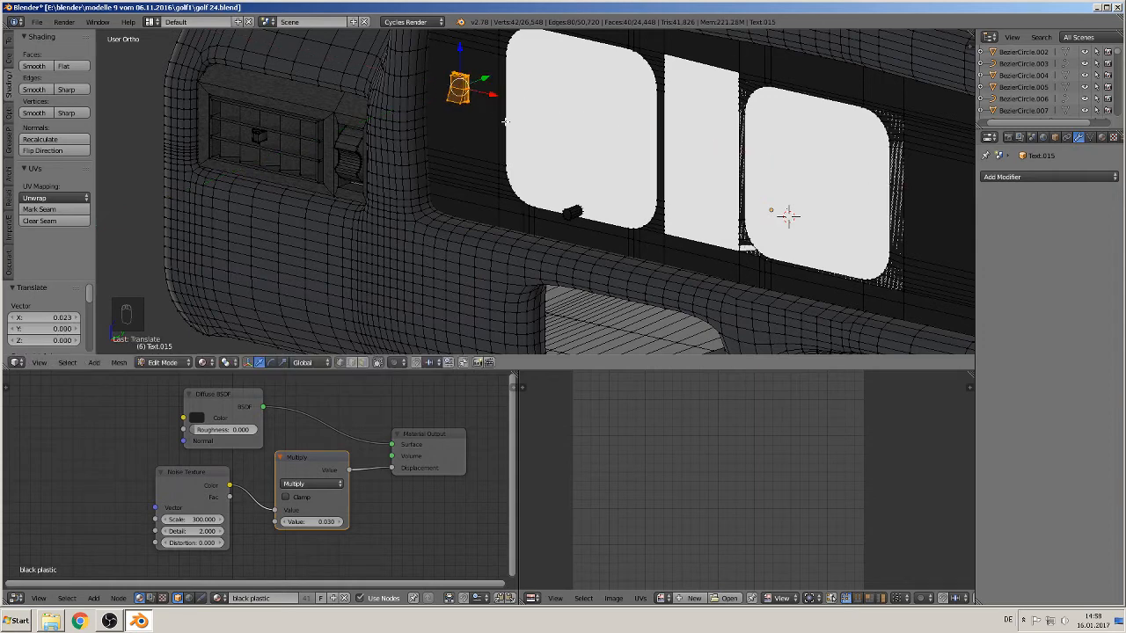
# Step: Check the whole dashboard and the area beneath it for leftover parts, finishing in front view
pyautogui.scroll(-3, 484, 97)
pyautogui.moveTo(484, 97); pyautogui.dragTo(408, 182, button='middle')
pyautogui.scroll(-3, 414, 169)
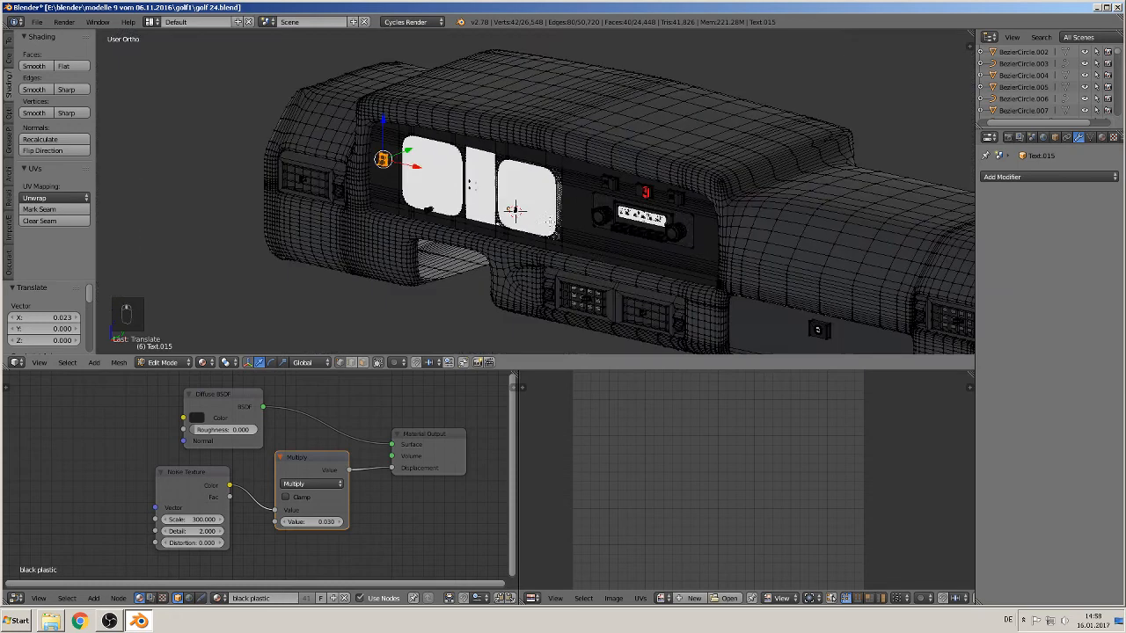
pyautogui.keyDown('shift'); pyautogui.moveTo(591, 262); pyautogui.dragTo(473, 156, button='middle'); pyautogui.keyUp('shift')
pyautogui.scroll(1, 473, 157)
pyautogui.moveTo(559, 203); pyautogui.dragTo(622, 208, button='middle')
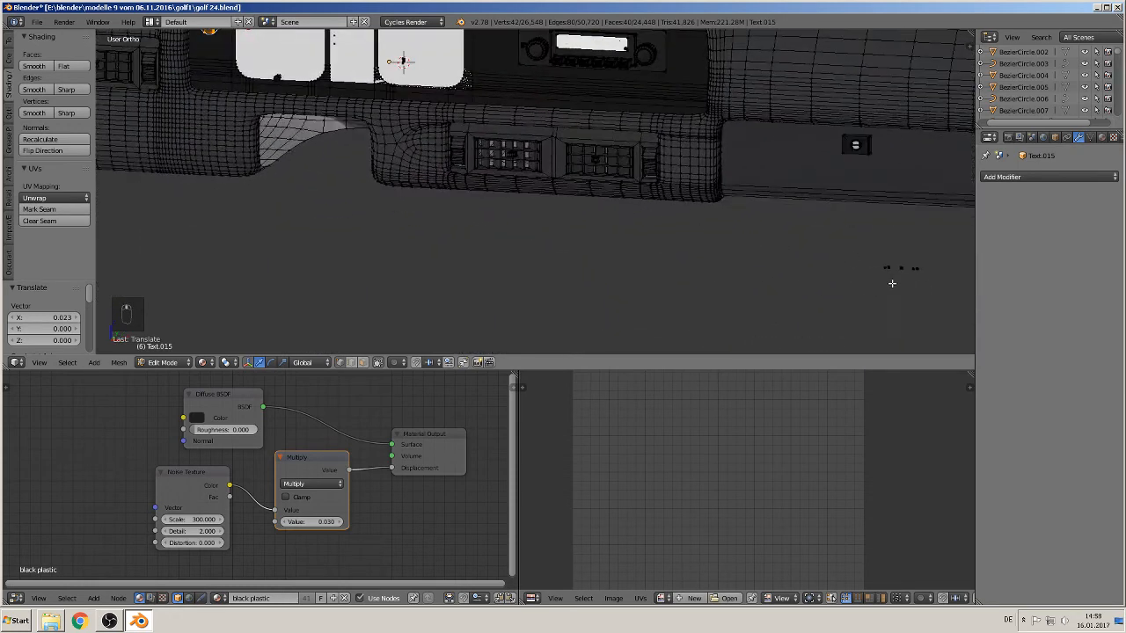
pyautogui.press('KP_1')
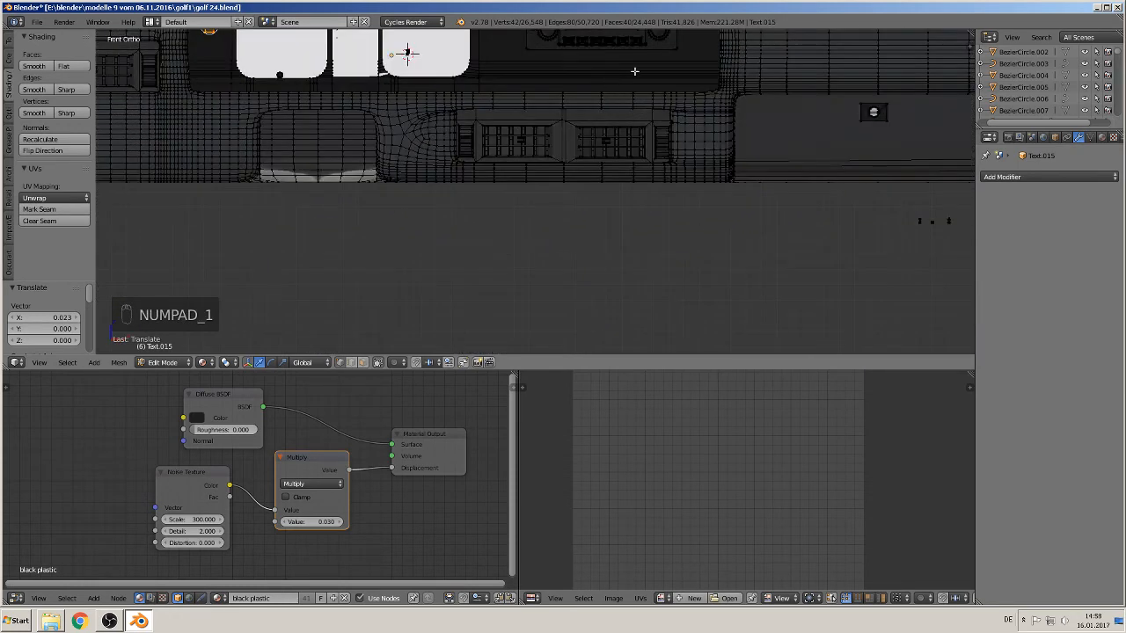
pyautogui.keyDown('shift'); pyautogui.moveTo(657, 114); pyautogui.dragTo(626, 199, button='middle'); pyautogui.keyUp('shift')
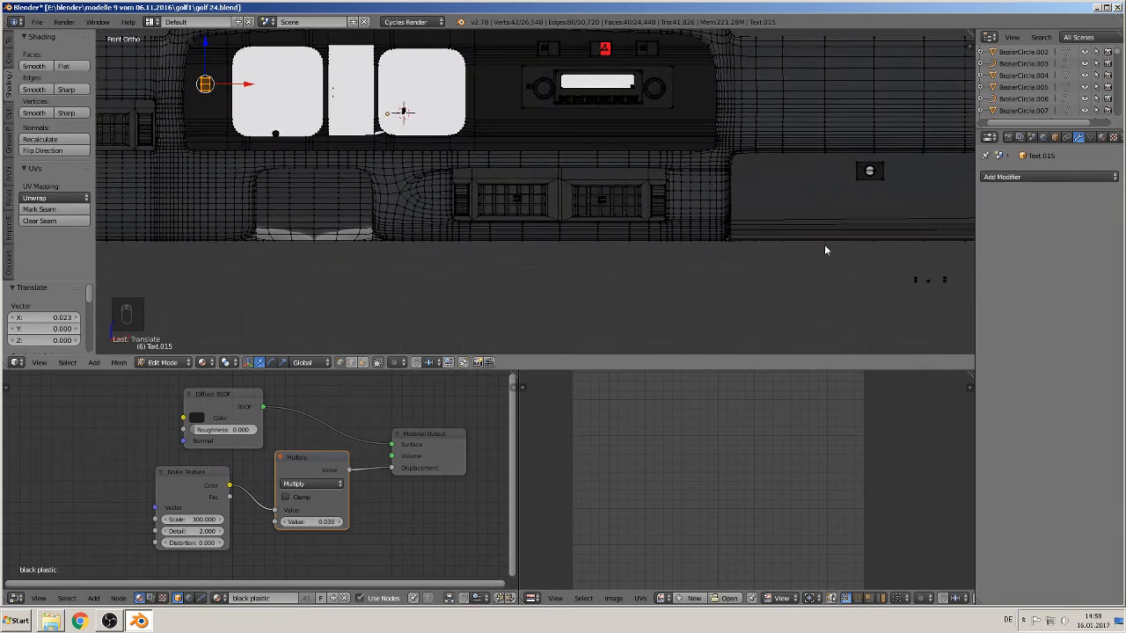
# Step: Return to Object Mode and save the file golf 24.blend
pyautogui.press('Tab')
pyautogui.scroll(-3, 792, 238)
pyautogui.scroll(2, 516, 246)
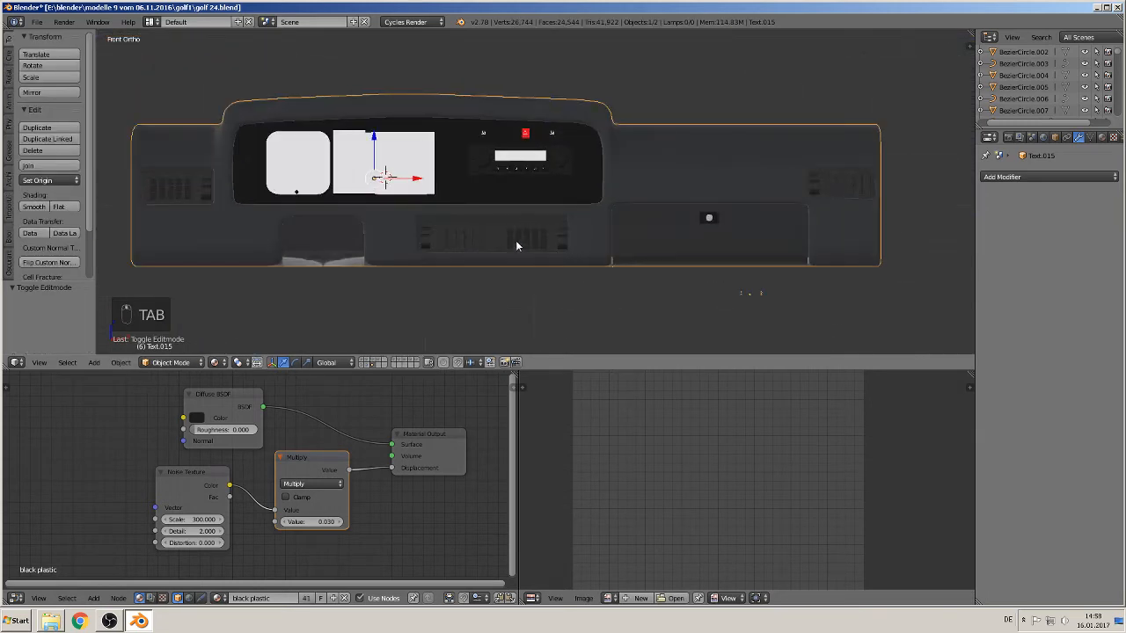
pyautogui.click(37, 21)
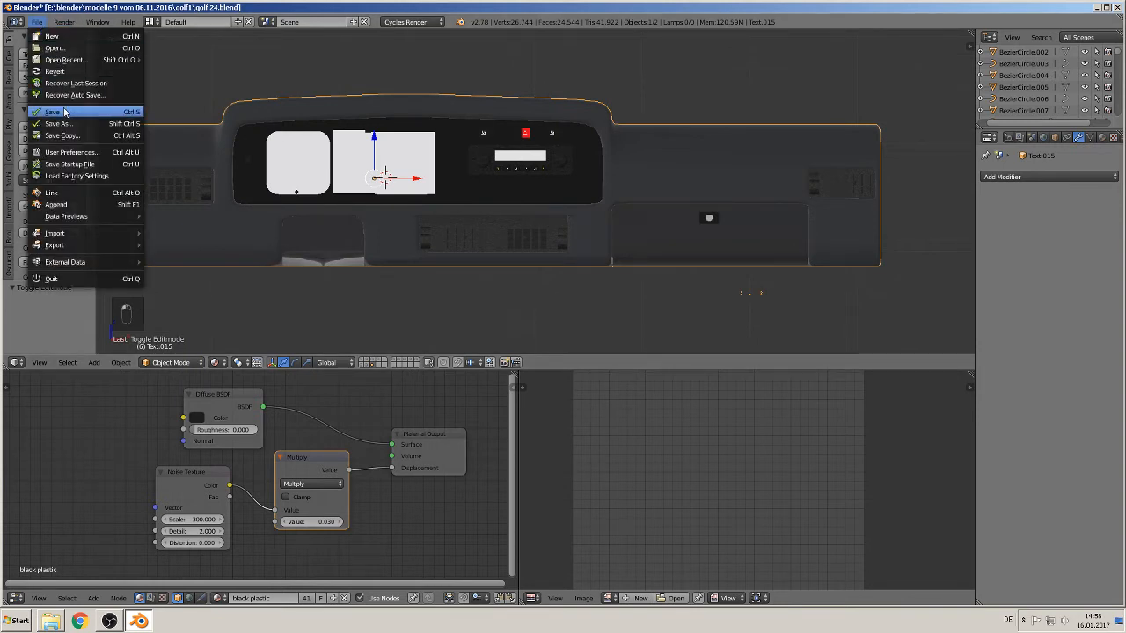
pyautogui.click(65, 112)
# Step: Preview the dashboard and instrument cluster in Rendered shading, then return the viewport to Material shading
pyautogui.click(216, 363)
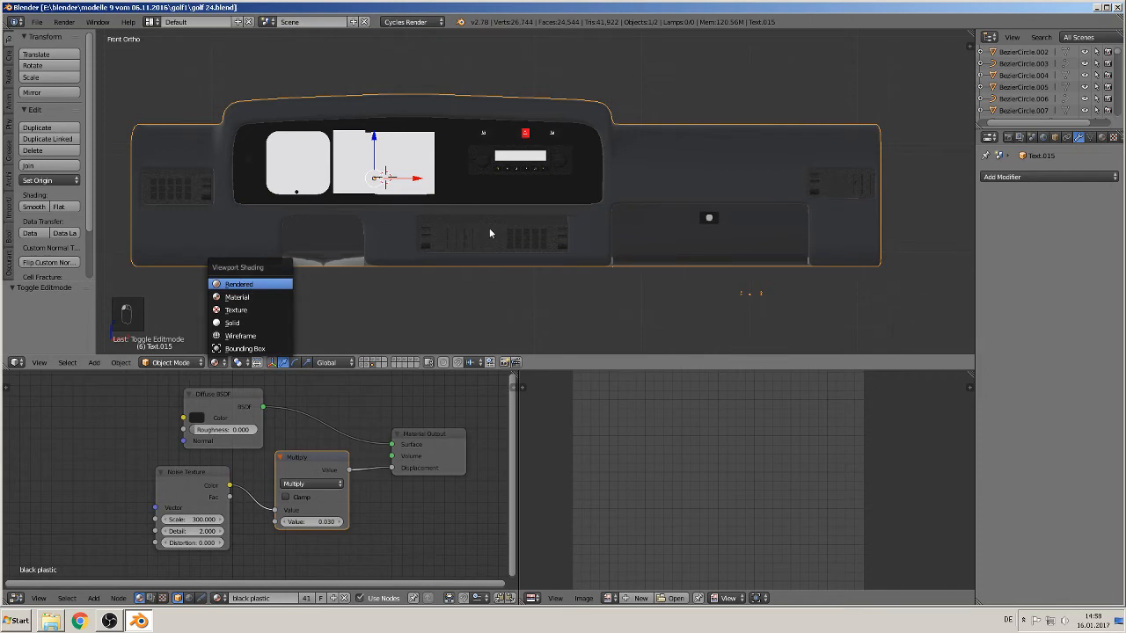
pyautogui.press('Return')
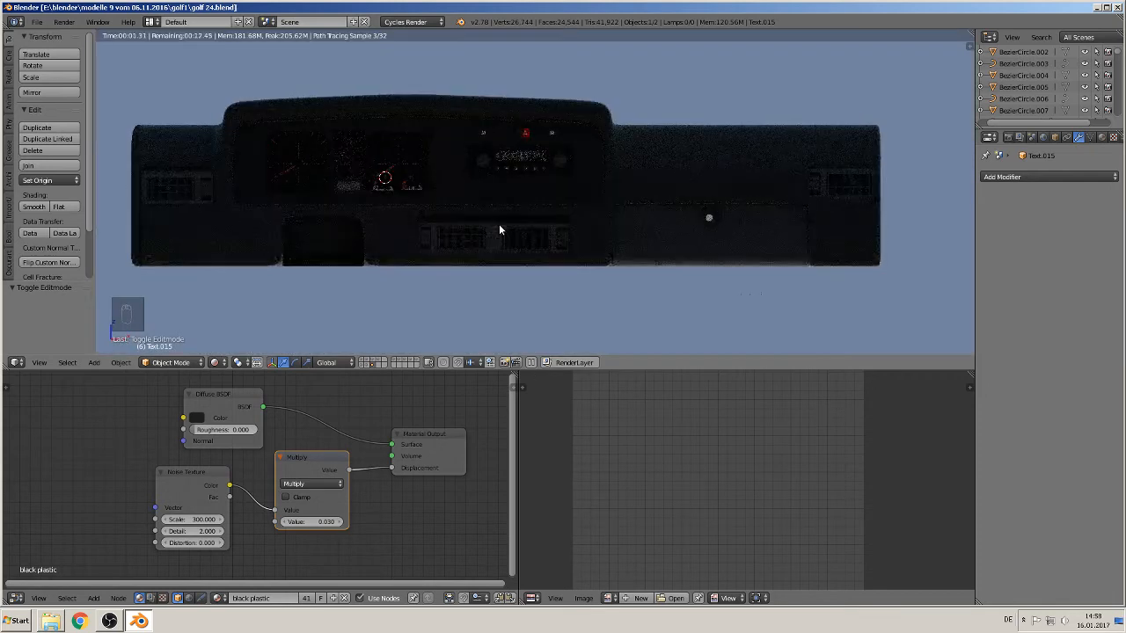
pyautogui.scroll(4, 491, 222)
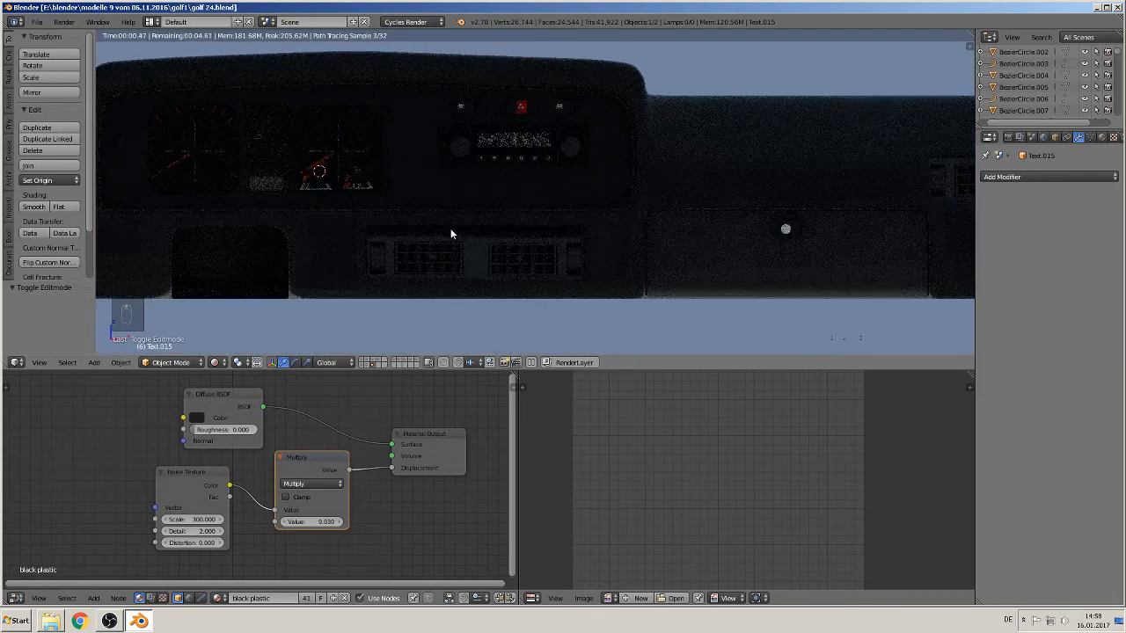
pyautogui.moveTo(402, 237); pyautogui.dragTo(398, 237, button='middle')
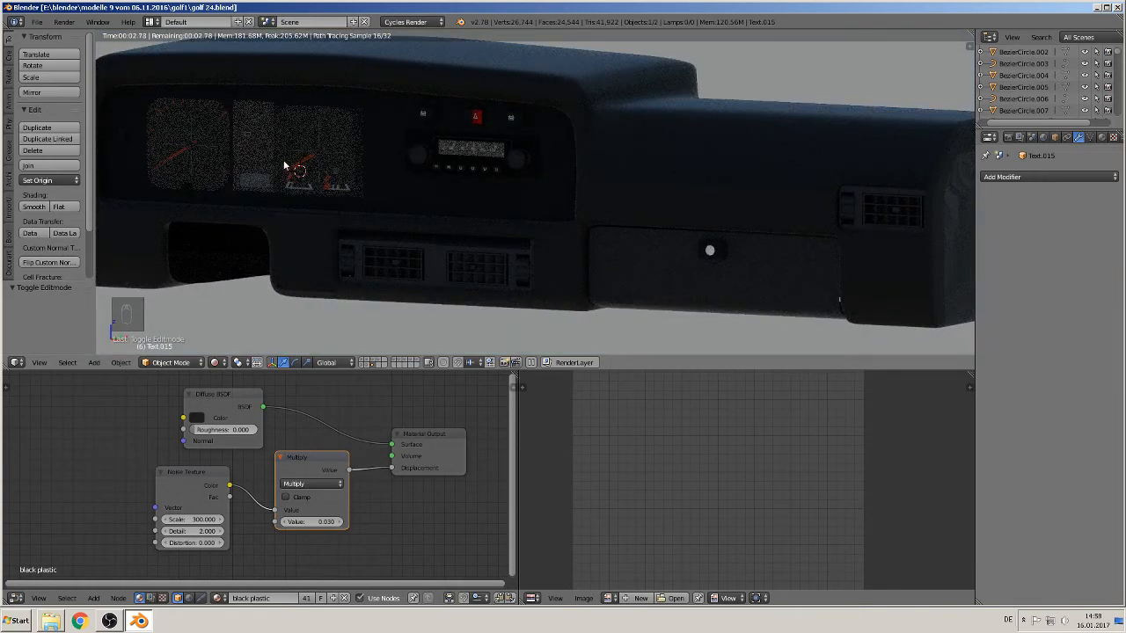
pyautogui.moveTo(343, 185); pyautogui.dragTo(550, 261, button='middle')
pyautogui.scroll(5, 567, 176)
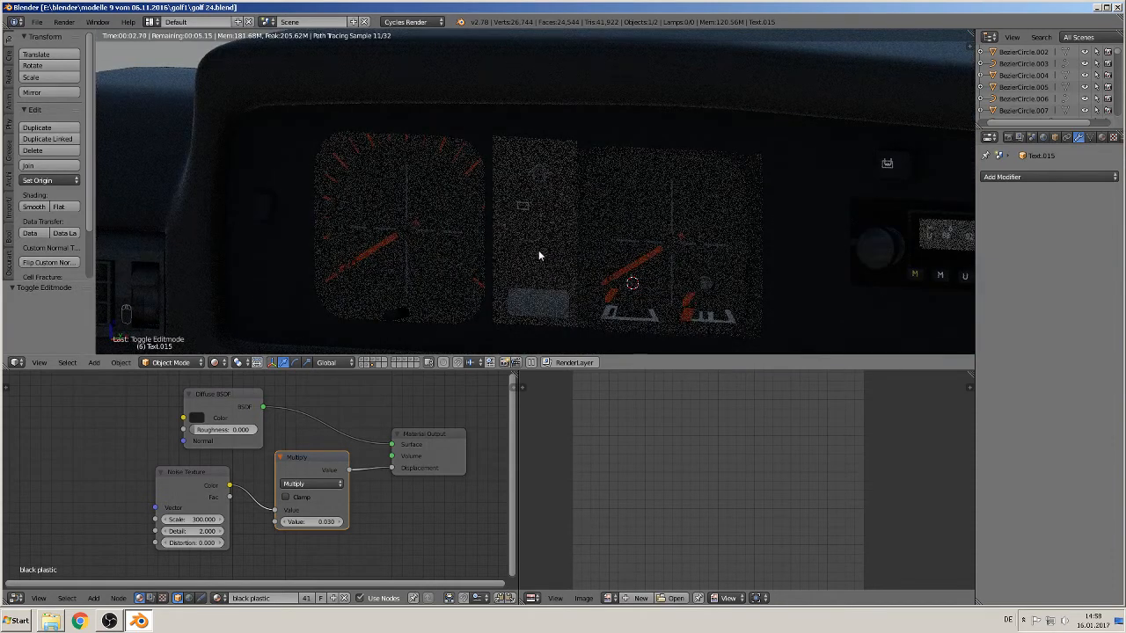
pyautogui.click(215, 363)
pyautogui.click(238, 298)
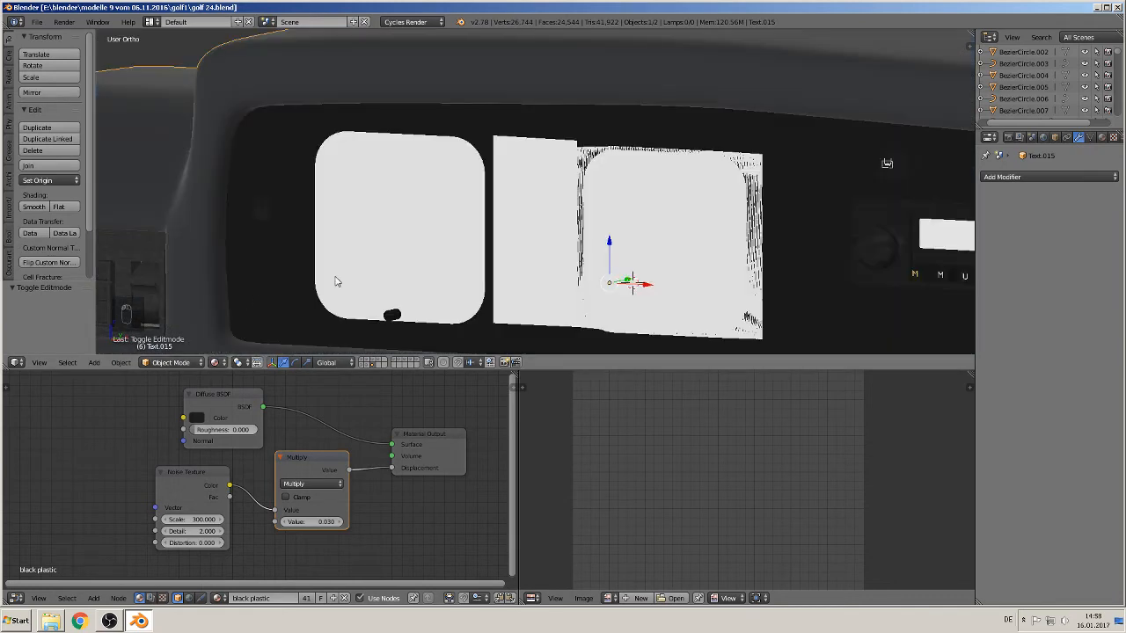
# Step: Show the instrument cluster as a front-view wireframe and enter Edit Mode with nothing selected
pyautogui.scroll(1, 352, 281)
pyautogui.press('z')
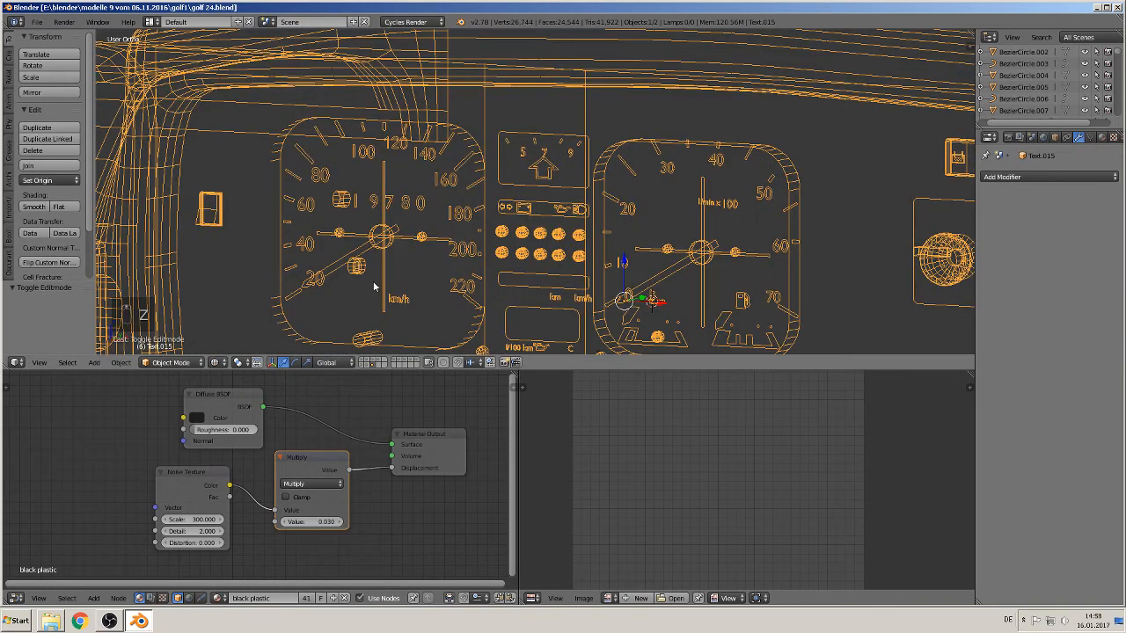
pyautogui.press('KP_1')
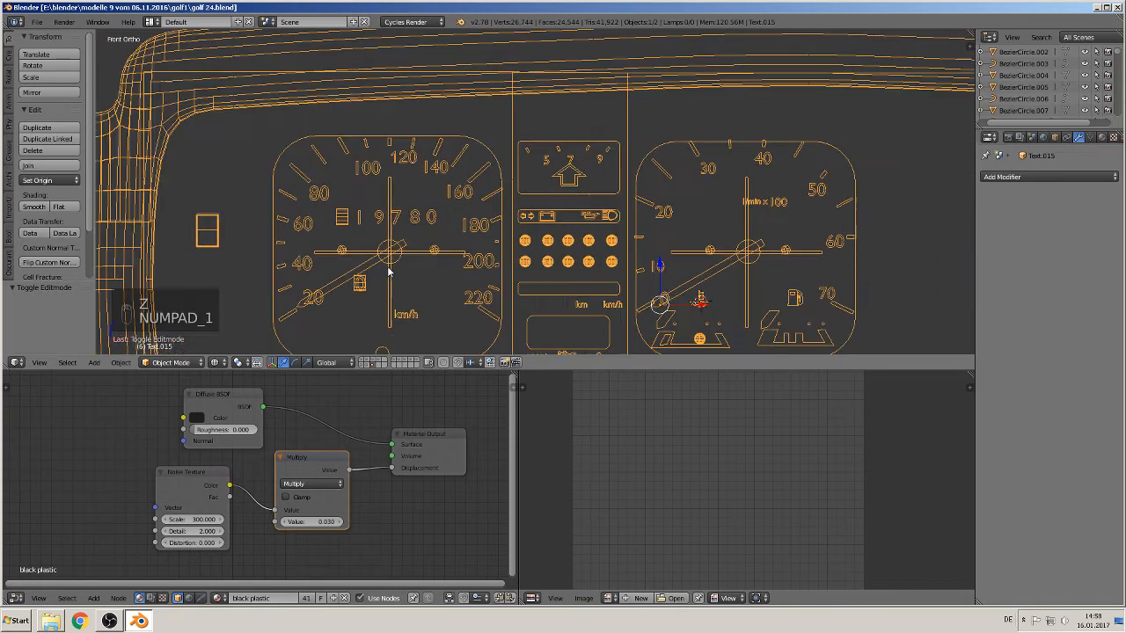
pyautogui.rightClick(366, 169)
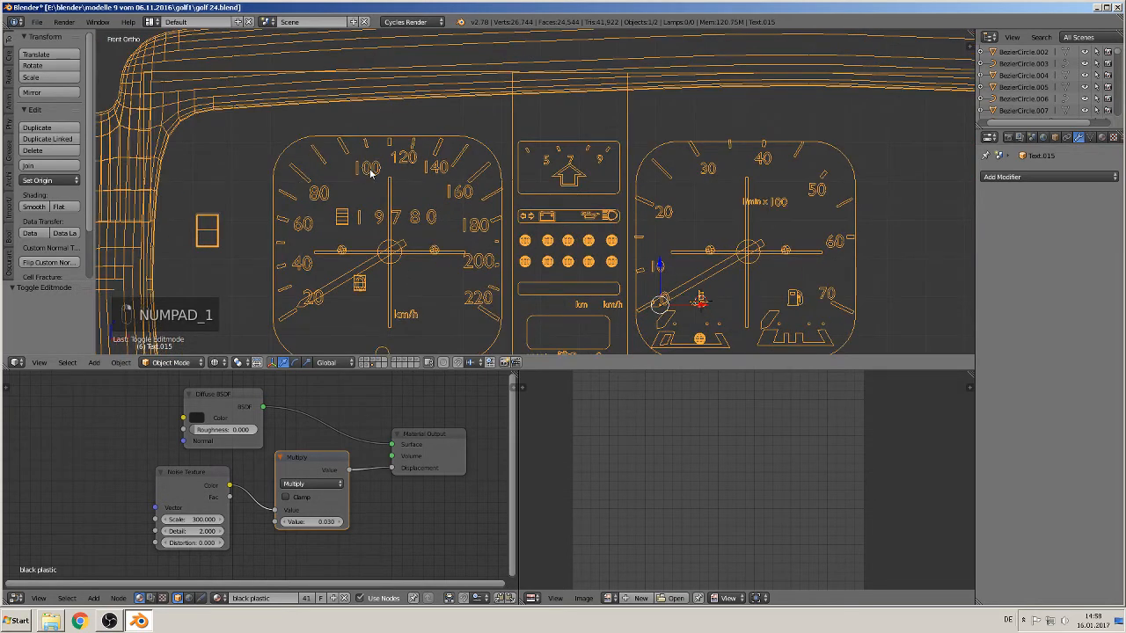
pyautogui.press('Tab')
pyautogui.press('a')
pyautogui.press('a')
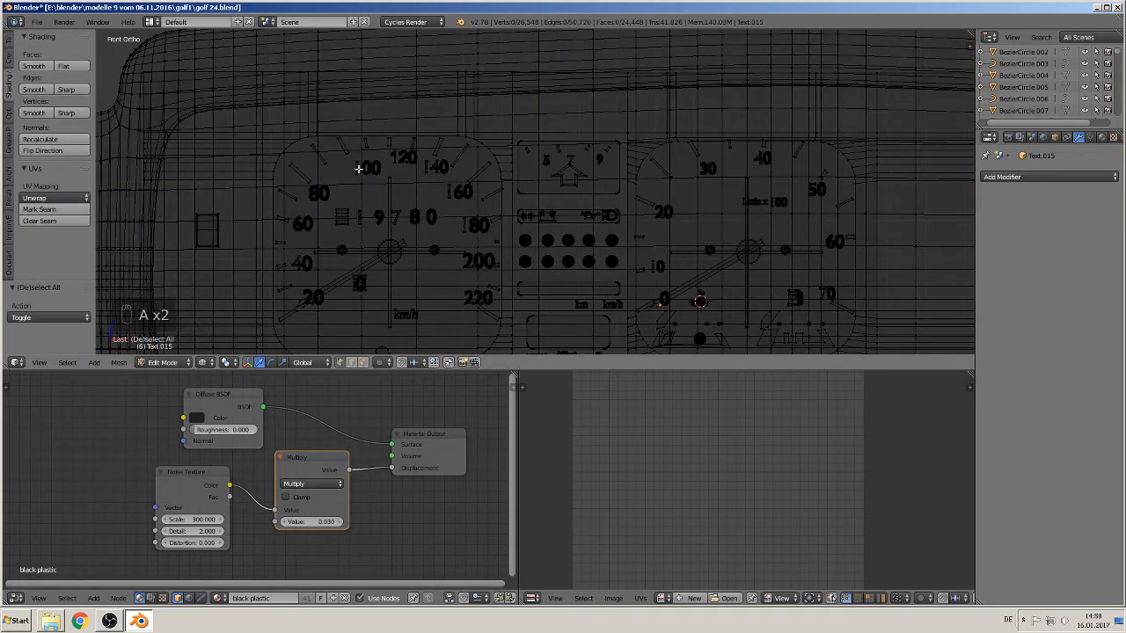
# Step: Select the speedometer's "100" label by linked parts and move it by about -0.040 along X
pyautogui.press('l')
pyautogui.press('l')
pyautogui.press('l')
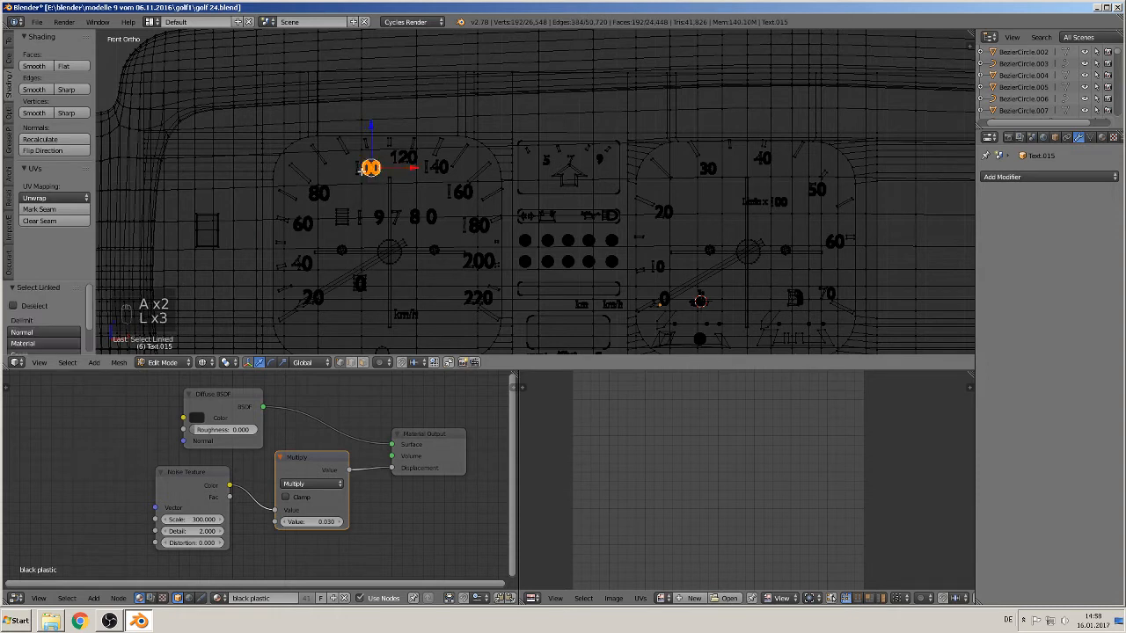
pyautogui.press('l')
pyautogui.moveTo(404, 169); pyautogui.dragTo(388, 171)
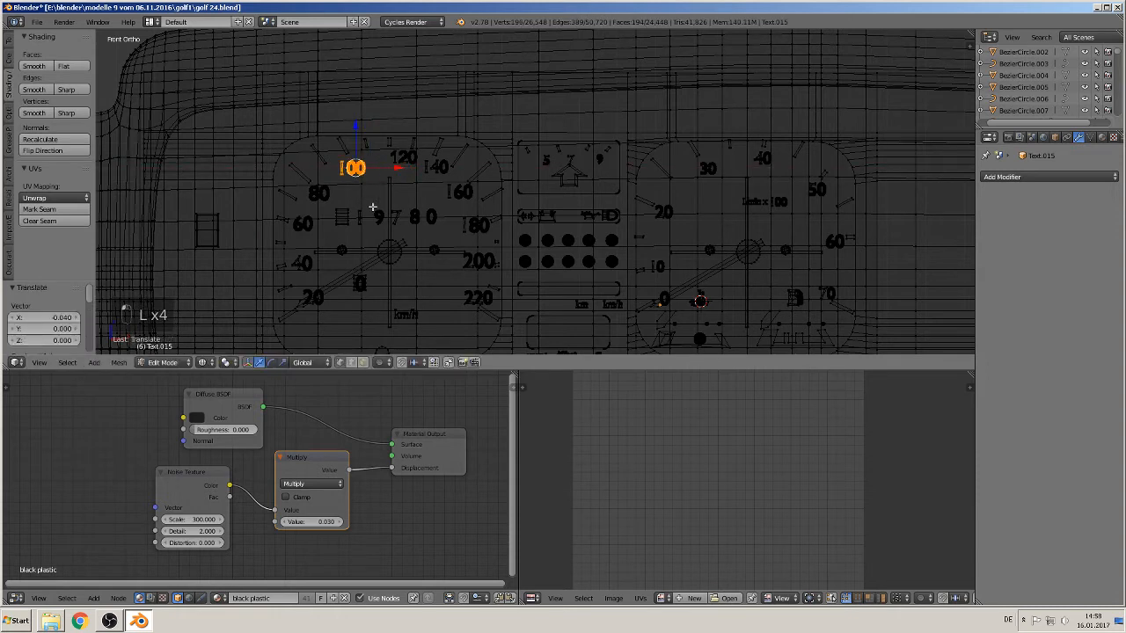
# Step: Add the linked digits of the speedometer labels 80, 60, 40, 20 and the 0 below the needle to the selection
pyautogui.press('l')
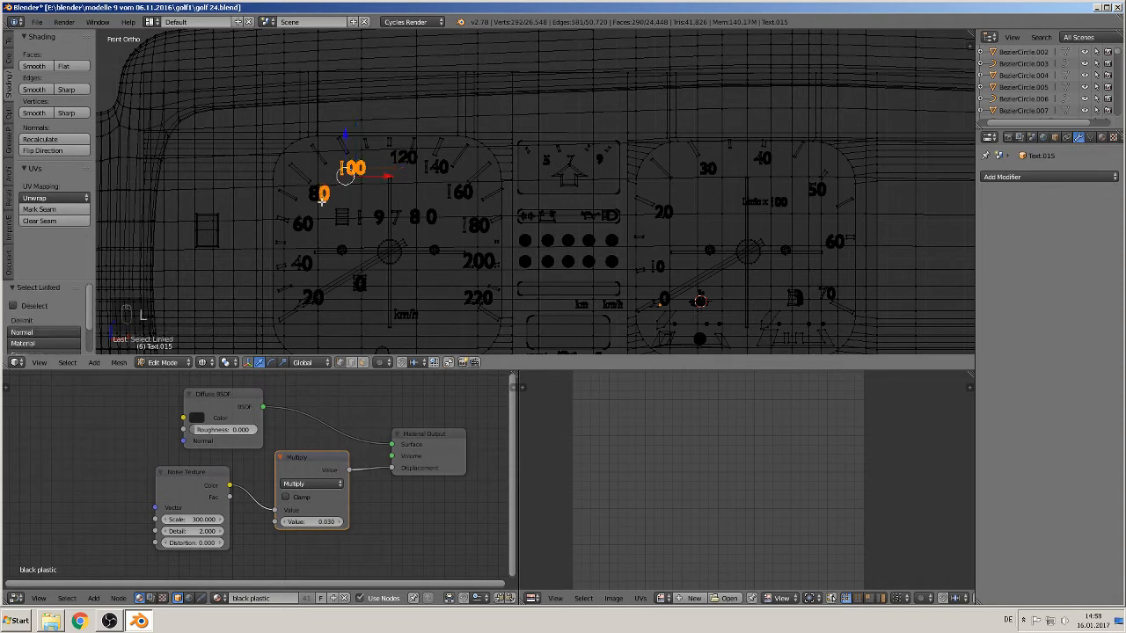
pyautogui.press('l')
pyautogui.press('l')
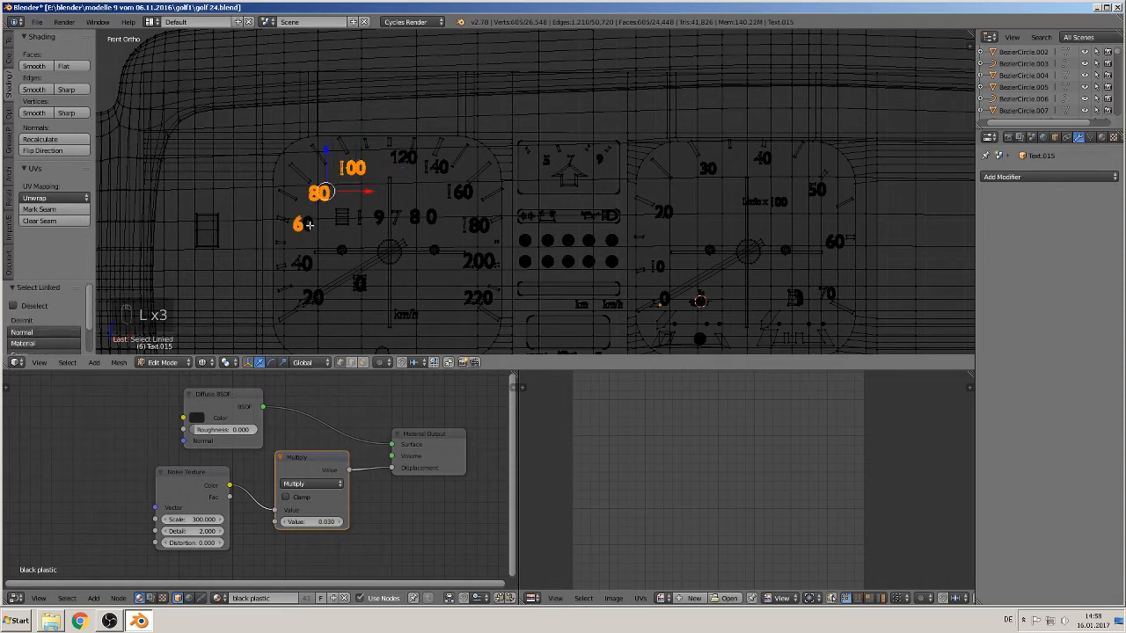
pyautogui.press('l')
pyautogui.press('l')
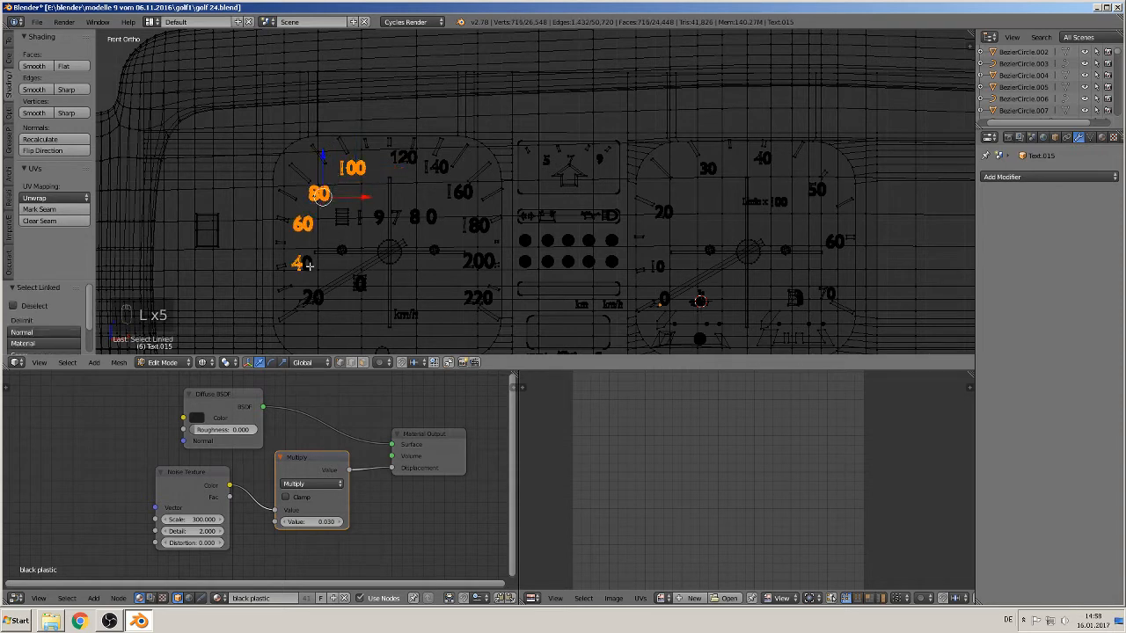
pyautogui.press('l')
pyautogui.press('l')
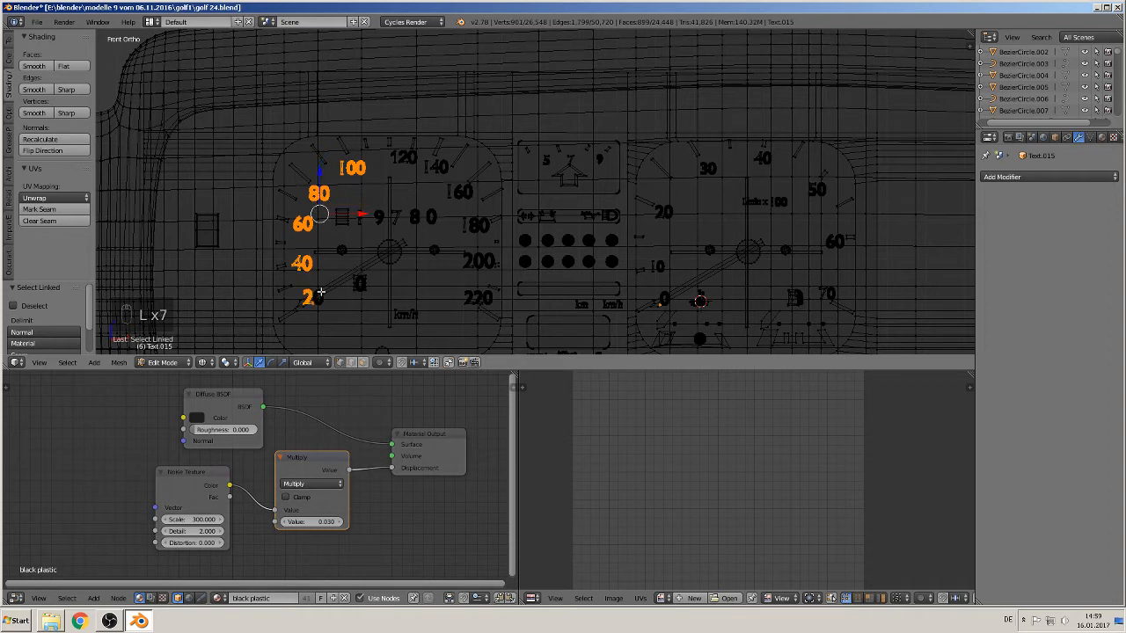
pyautogui.press('l')
pyautogui.press('l')
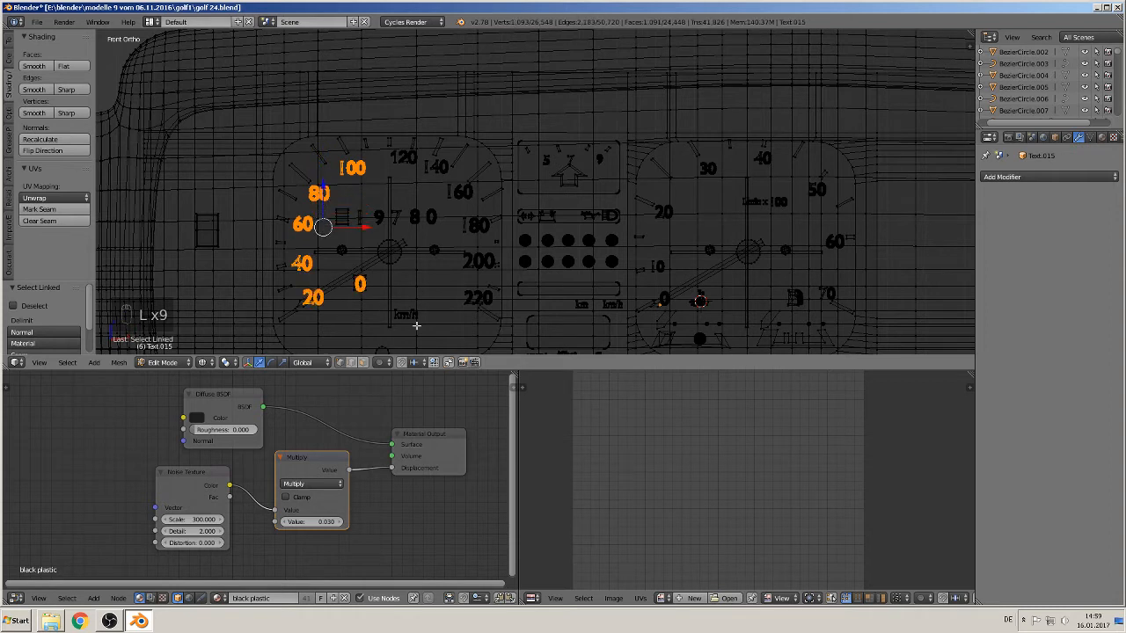
# Step: Add the km/h label and the odometer's last 0 to the selection, and undo the accidental selection of the dashboard body
pyautogui.press('l')
pyautogui.press('l')
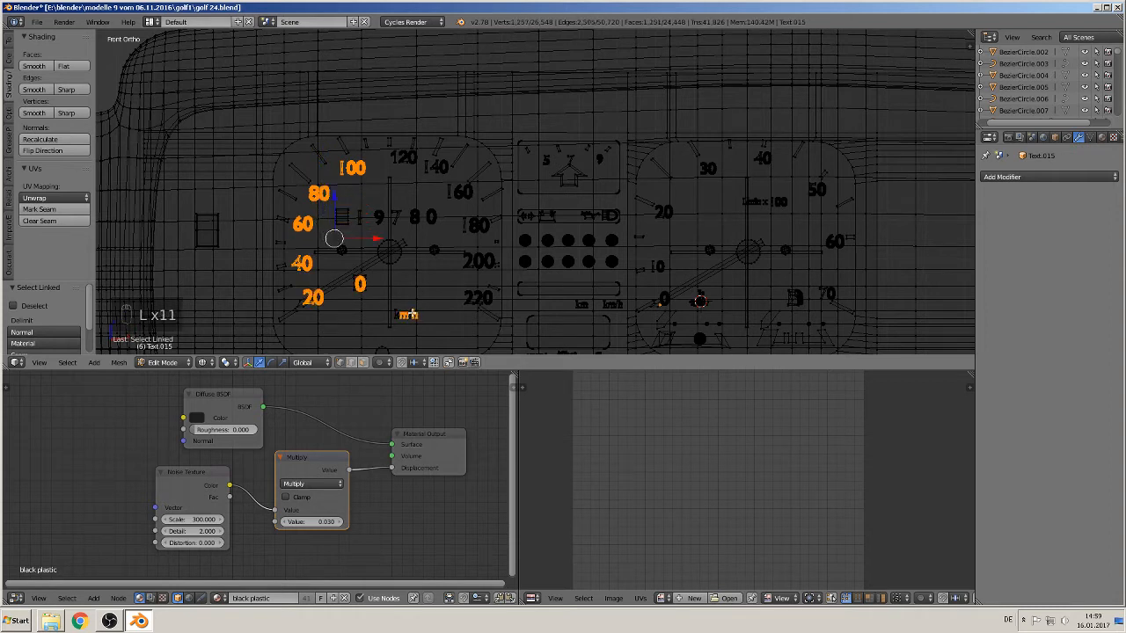
pyautogui.press('l')
pyautogui.press('l')
pyautogui.press('l')
pyautogui.press('l')
pyautogui.press('l')
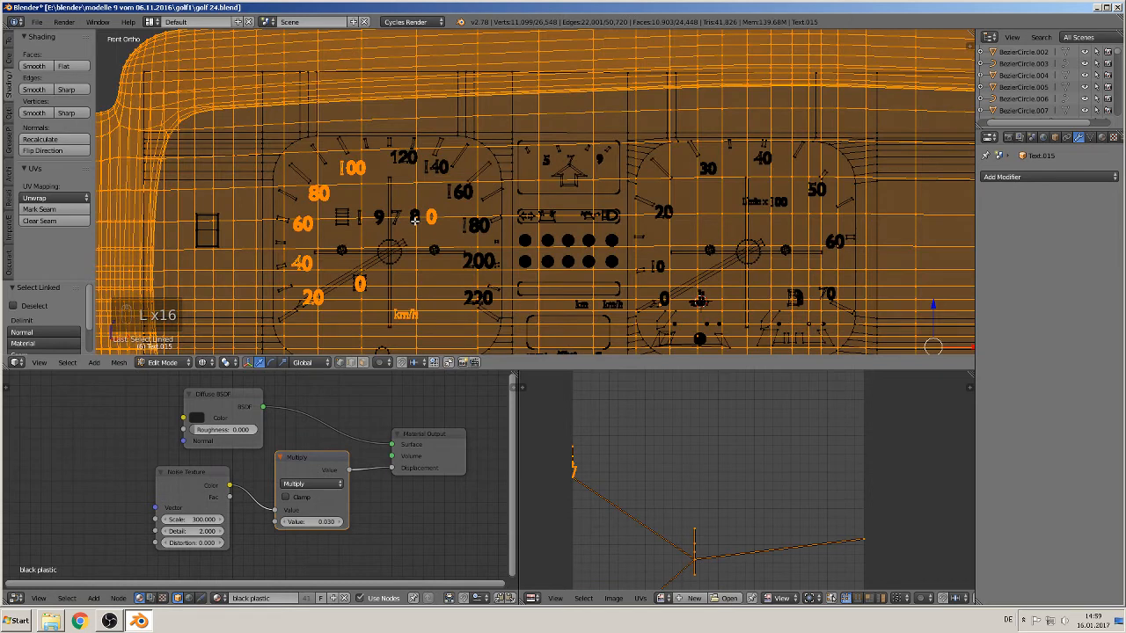
pyautogui.hotkey('ctrl', 'z')
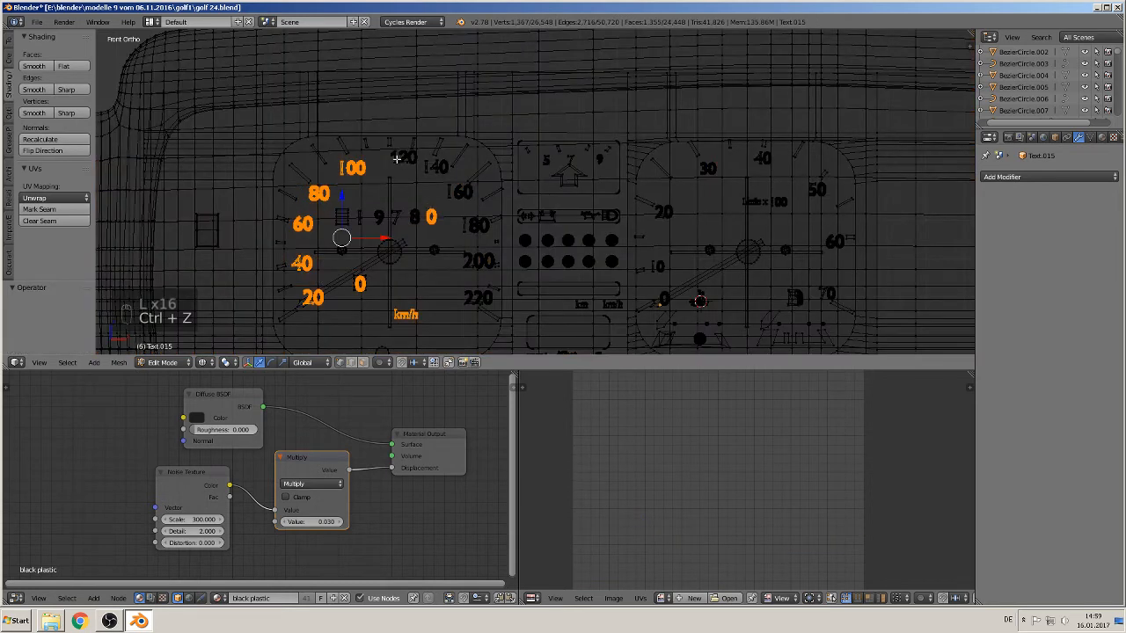
# Step: Add the linked digits of the speedometer labels 120 and 140 to the selection
pyautogui.scroll(3, 404, 179)
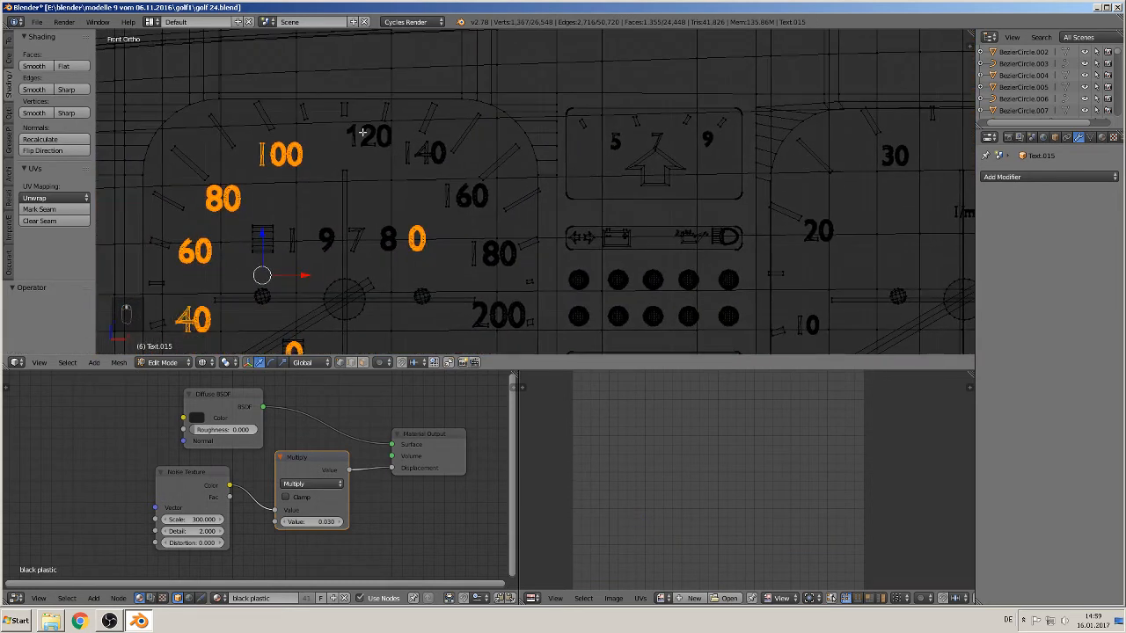
pyautogui.press('l')
pyautogui.press('l')
pyautogui.press('l')
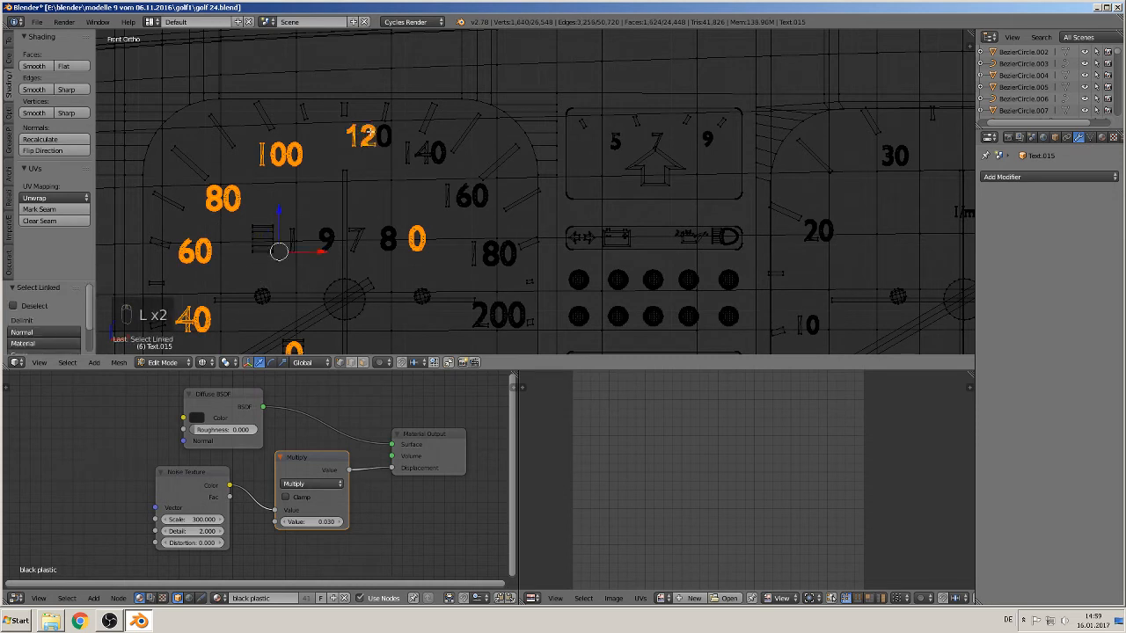
pyautogui.press('l')
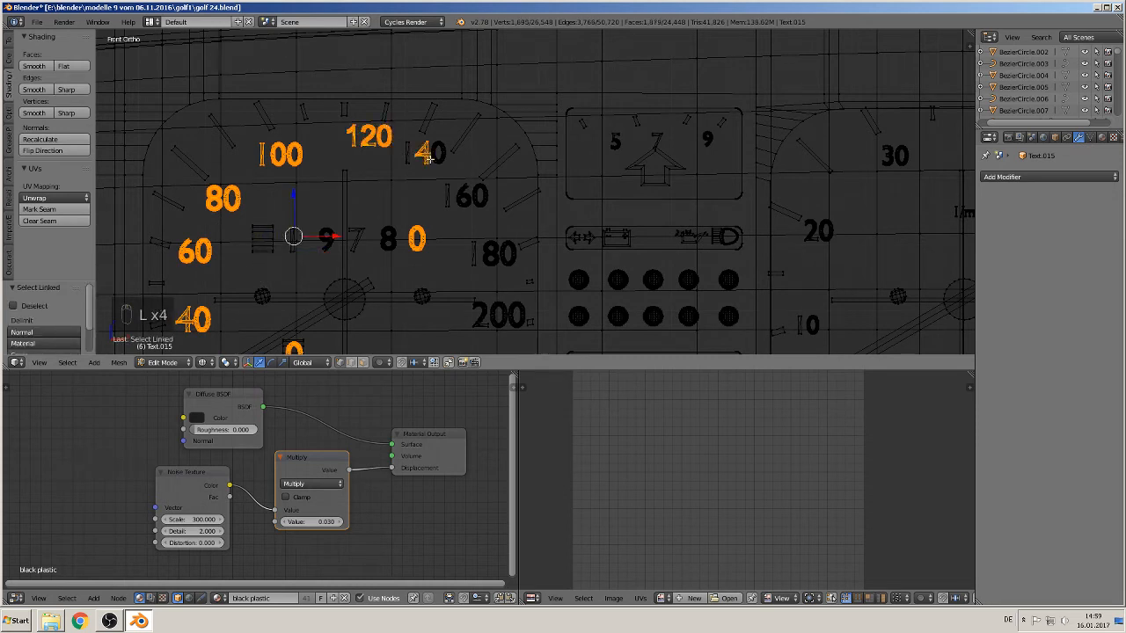
pyautogui.press('l')
pyautogui.press('l')
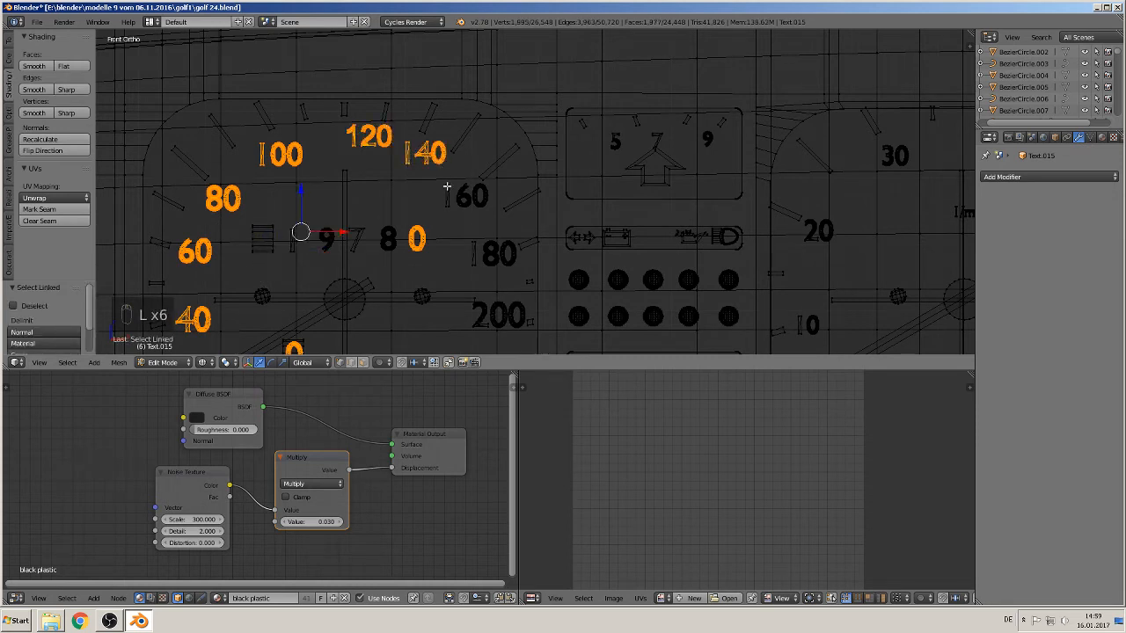
# Step: Add the linked digits of the speedometer labels 160, 180 and 200 to the selection
pyautogui.press('l')
pyautogui.press('l')
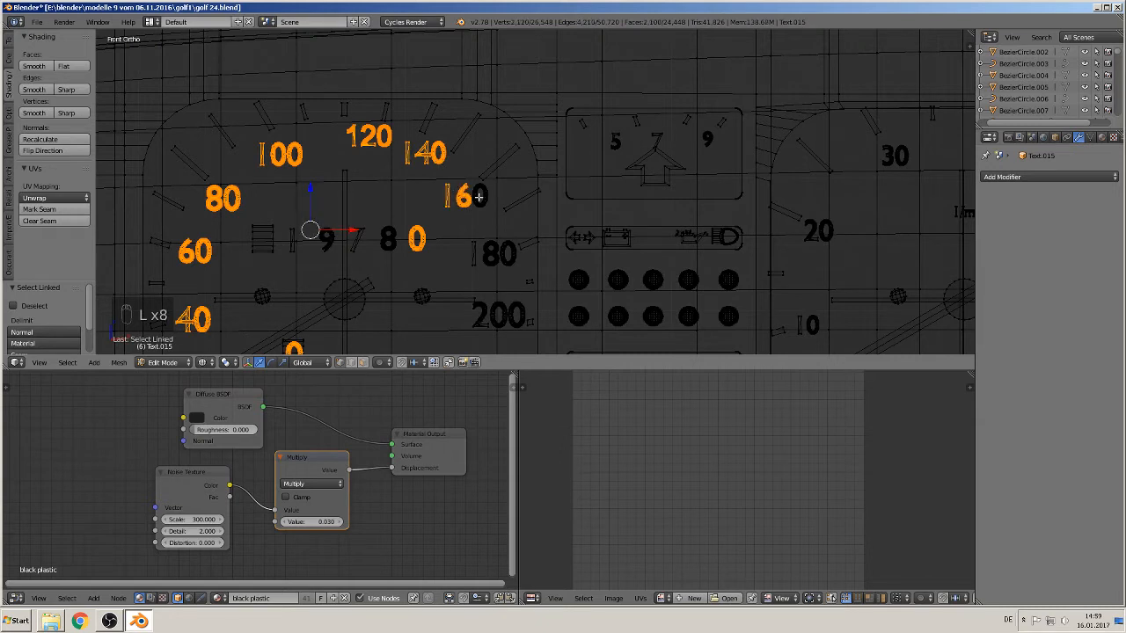
pyautogui.press('l')
pyautogui.press('l')
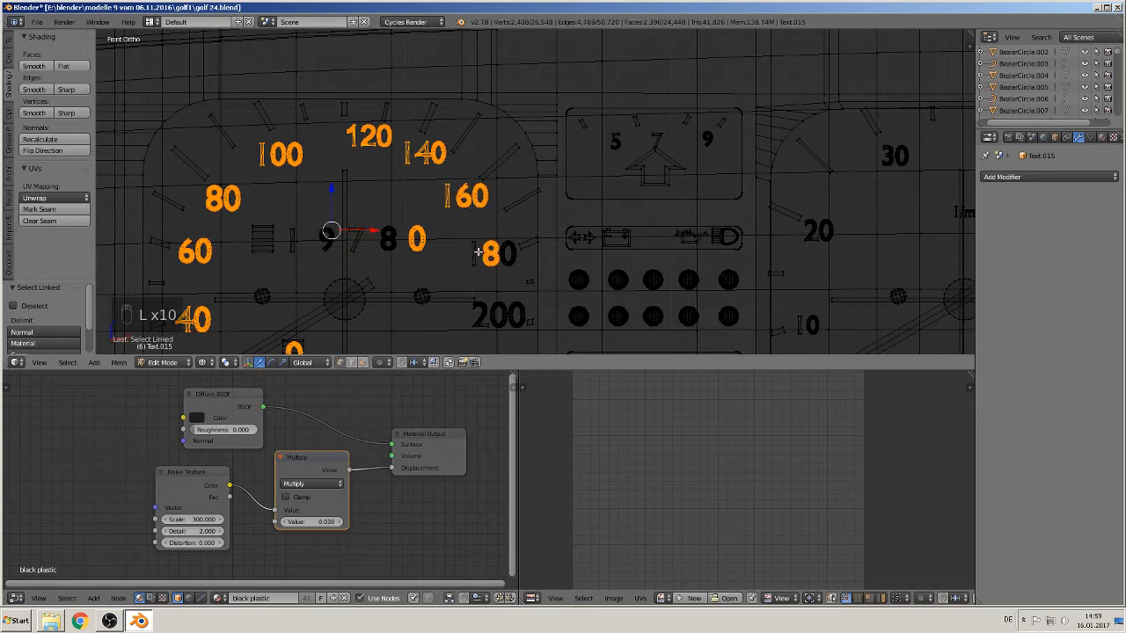
pyautogui.press('l')
pyautogui.press('l')
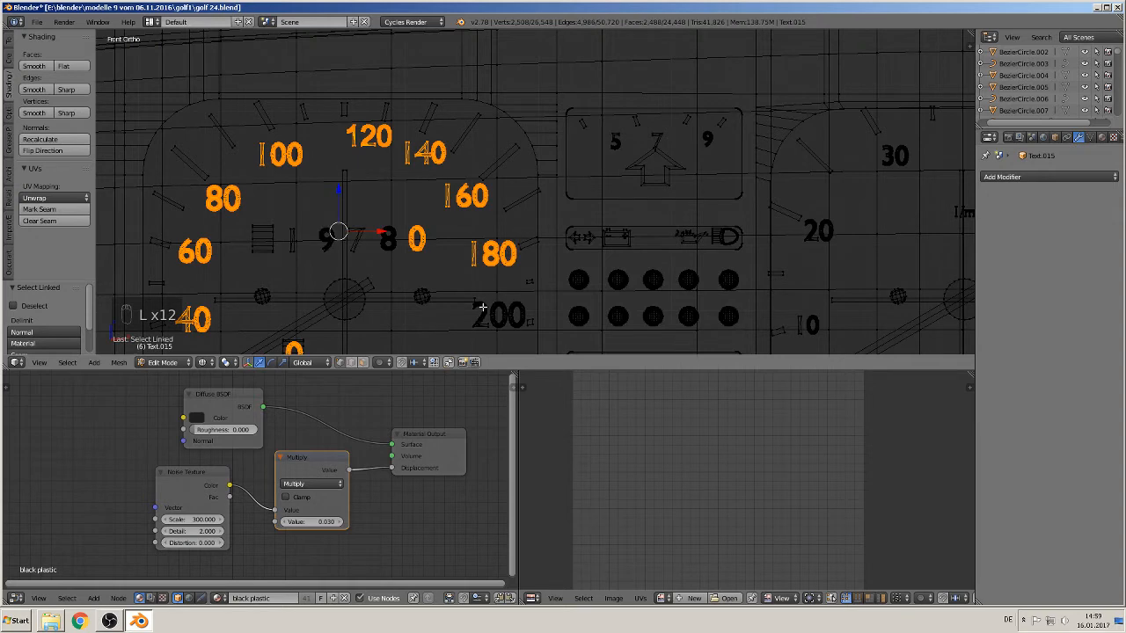
pyautogui.press('l')
pyautogui.press('l')
pyautogui.press('l')
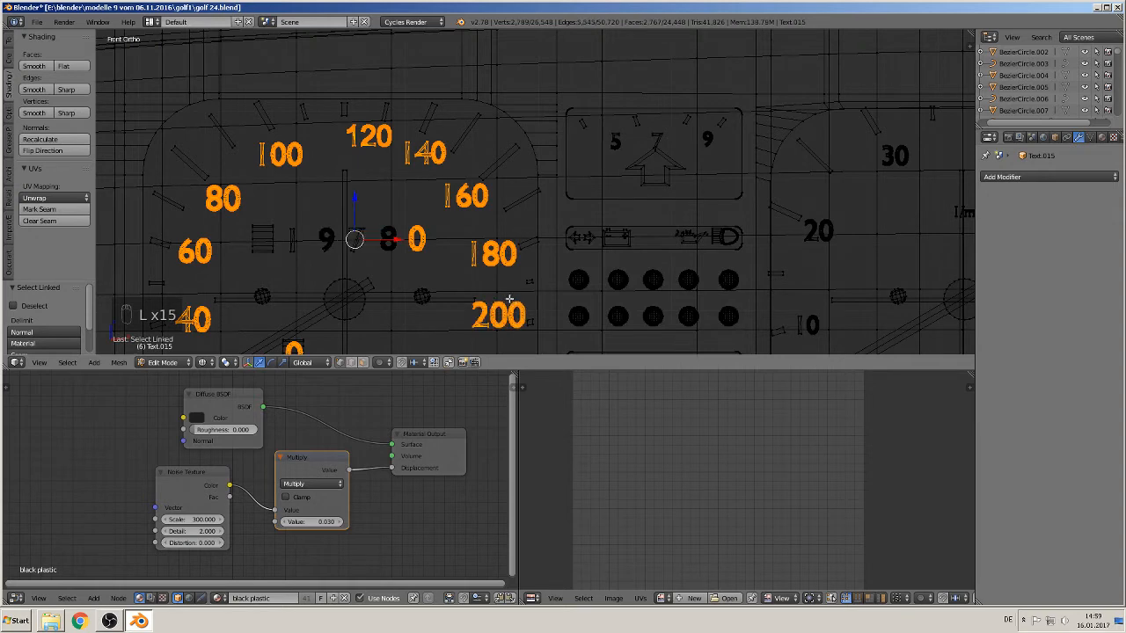
# Step: Assign the "white radio" material to the selected speedometer labels
pyautogui.scroll(-7, 516, 307)
pyautogui.scroll(4, 514, 306)
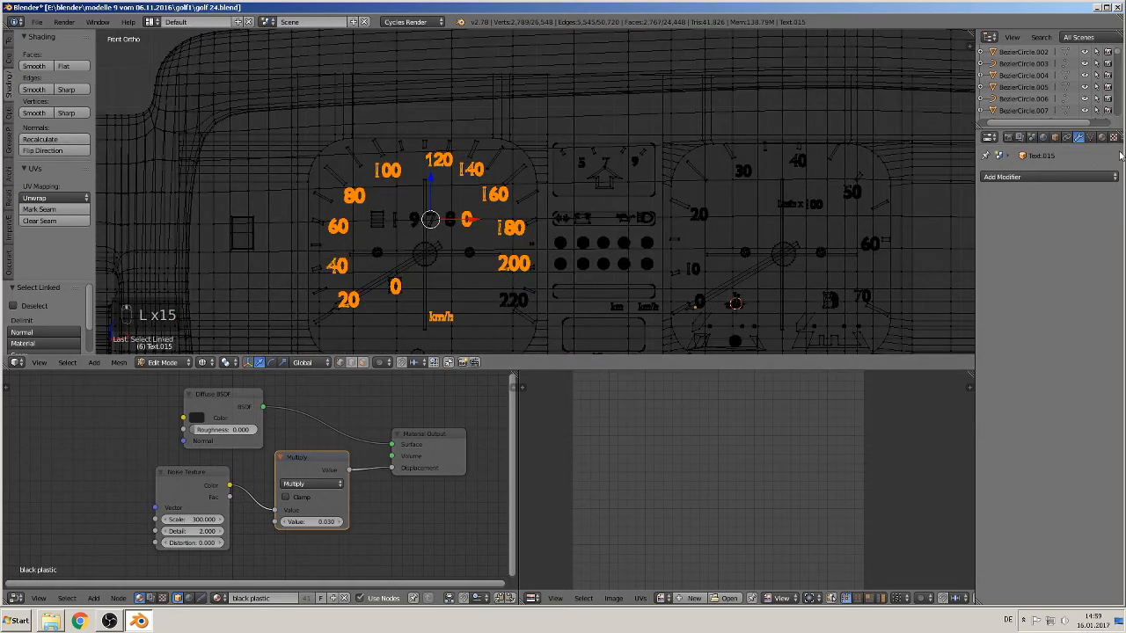
pyautogui.click(1102, 138)
pyautogui.click(1013, 193)
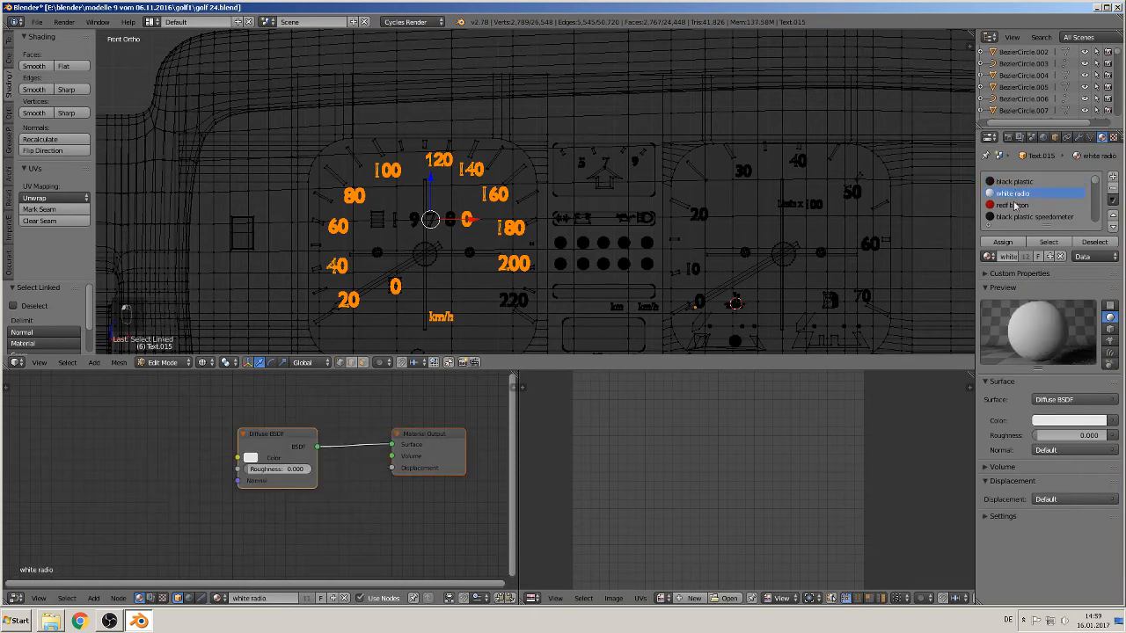
pyautogui.click(1003, 242)
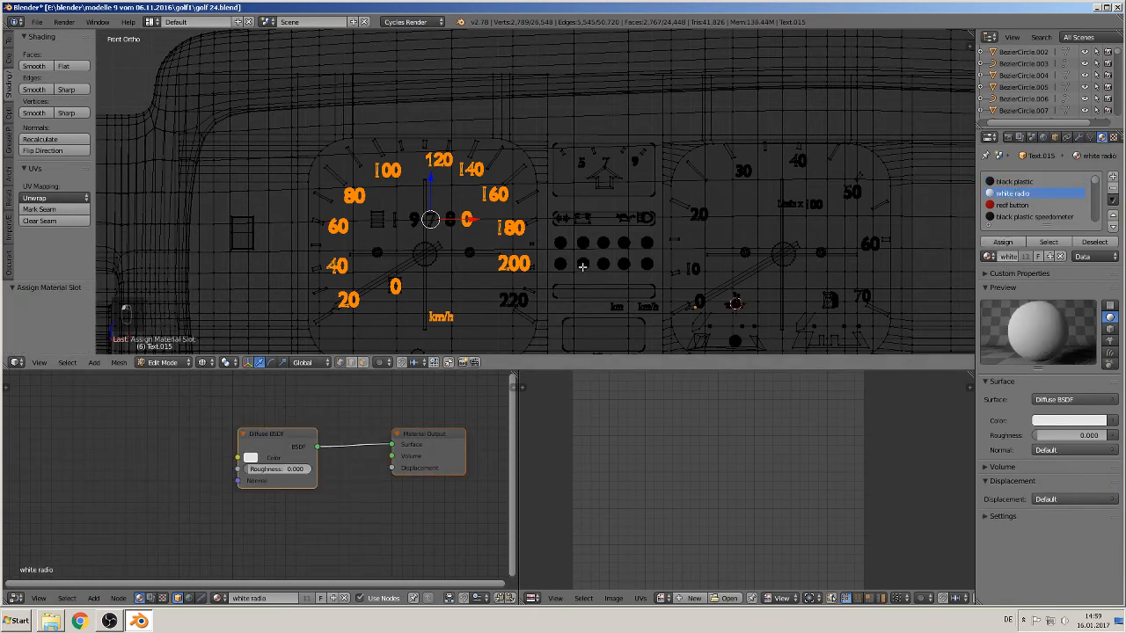
# Step: Clear the selection and select the linked digits 5, 7 and 9 of the small gauge between the two large dials
pyautogui.keyDown('shift'); pyautogui.moveTo(559, 258); pyautogui.dragTo(423, 249, button='middle'); pyautogui.keyUp('shift')
pyautogui.scroll(2, 431, 244)
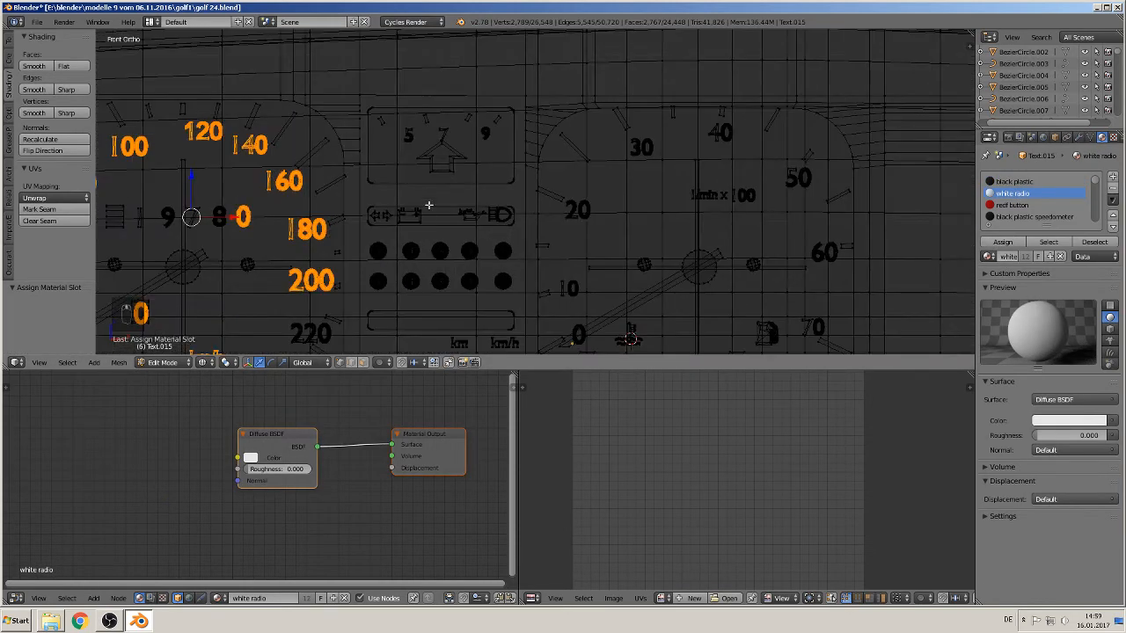
pyautogui.press('a')
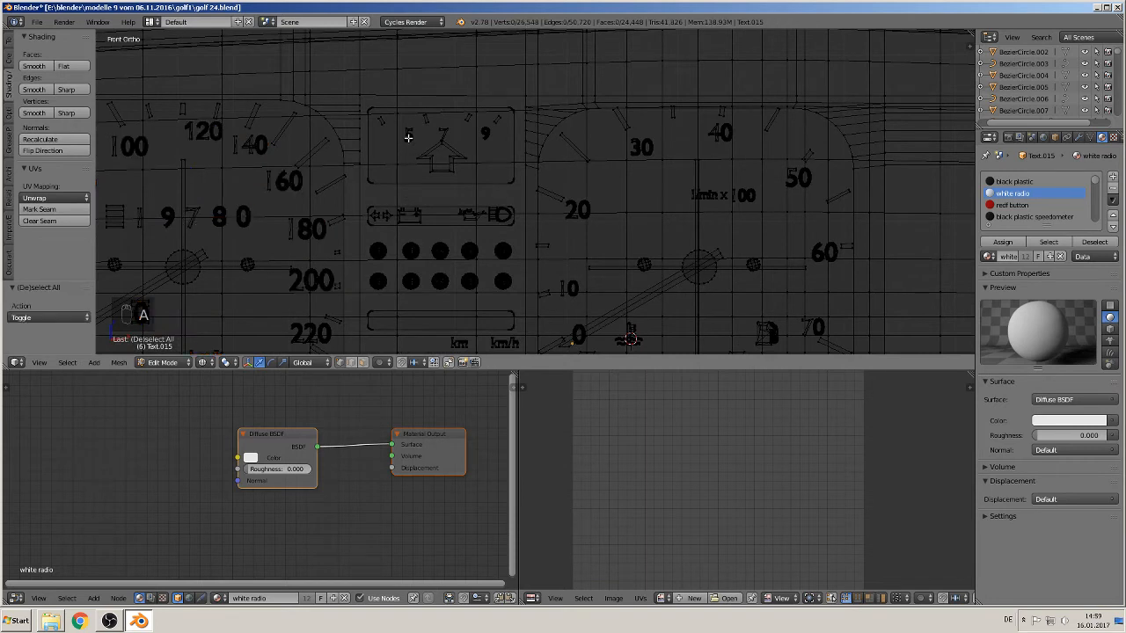
pyautogui.press('l')
pyautogui.press('l')
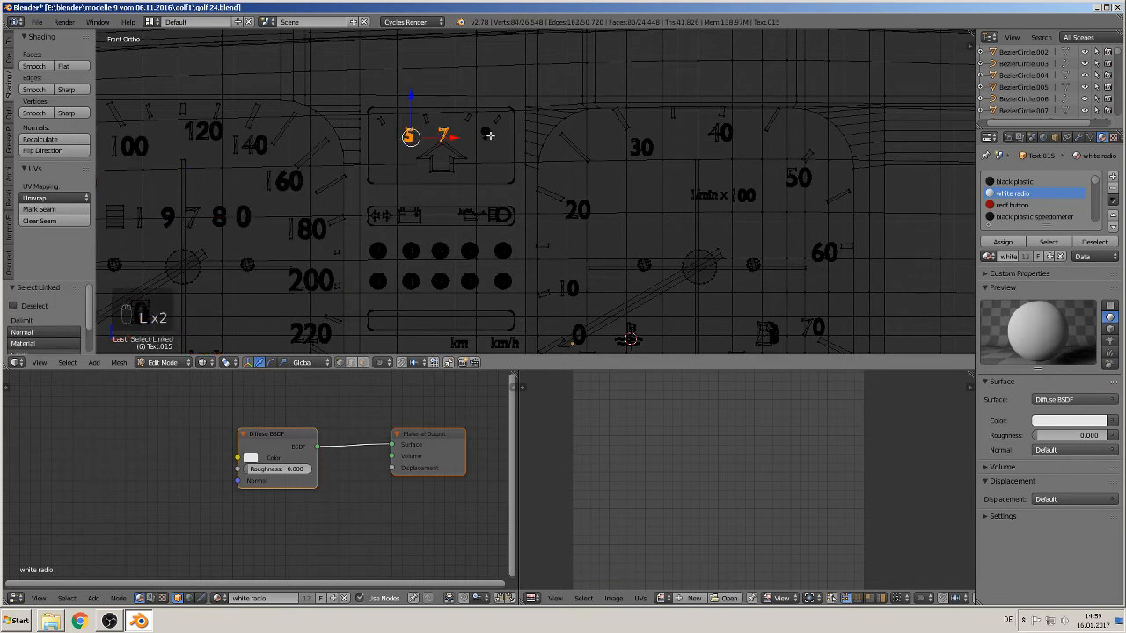
pyautogui.press('l')
# Step: Add the linked letters of the km and km/h labels below the indicator lights to the selection
pyautogui.keyDown('shift'); pyautogui.moveTo(512, 288); pyautogui.dragTo(503, 183, button='middle'); pyautogui.keyUp('shift')
pyautogui.press('l')
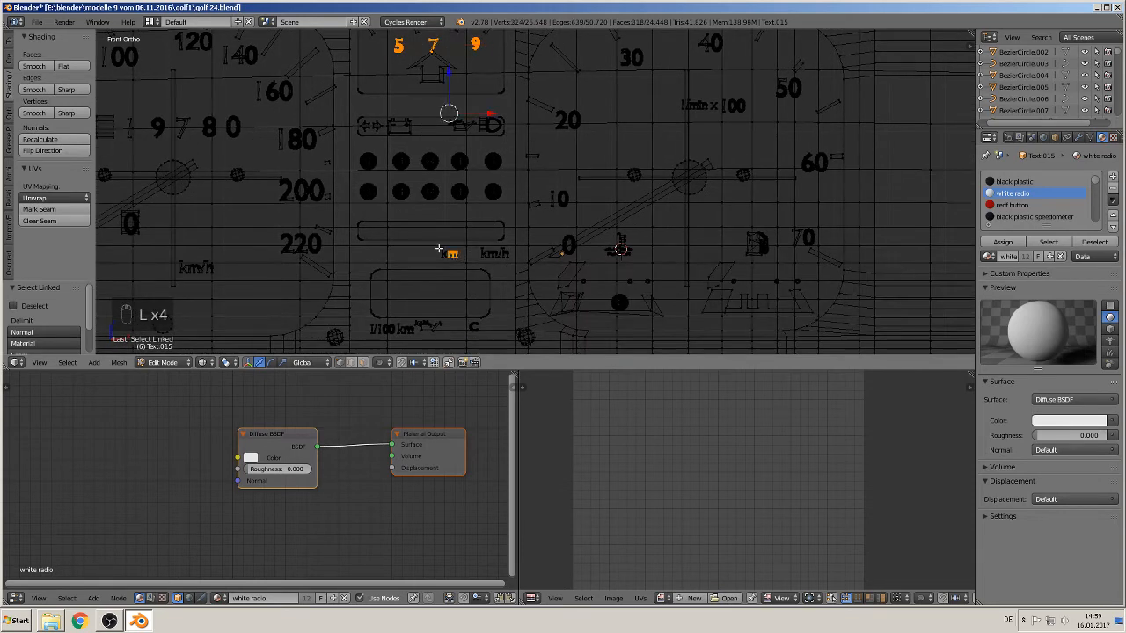
pyautogui.press('l')
pyautogui.press('l')
pyautogui.press('l')
pyautogui.press('l')
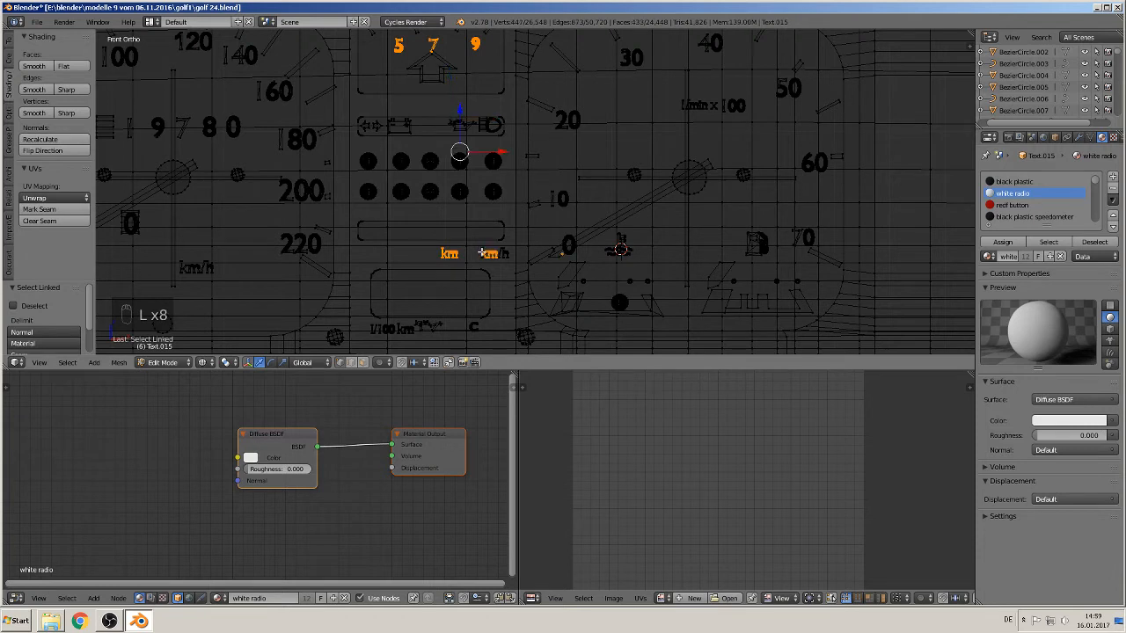
pyautogui.press('l')
pyautogui.press('l')
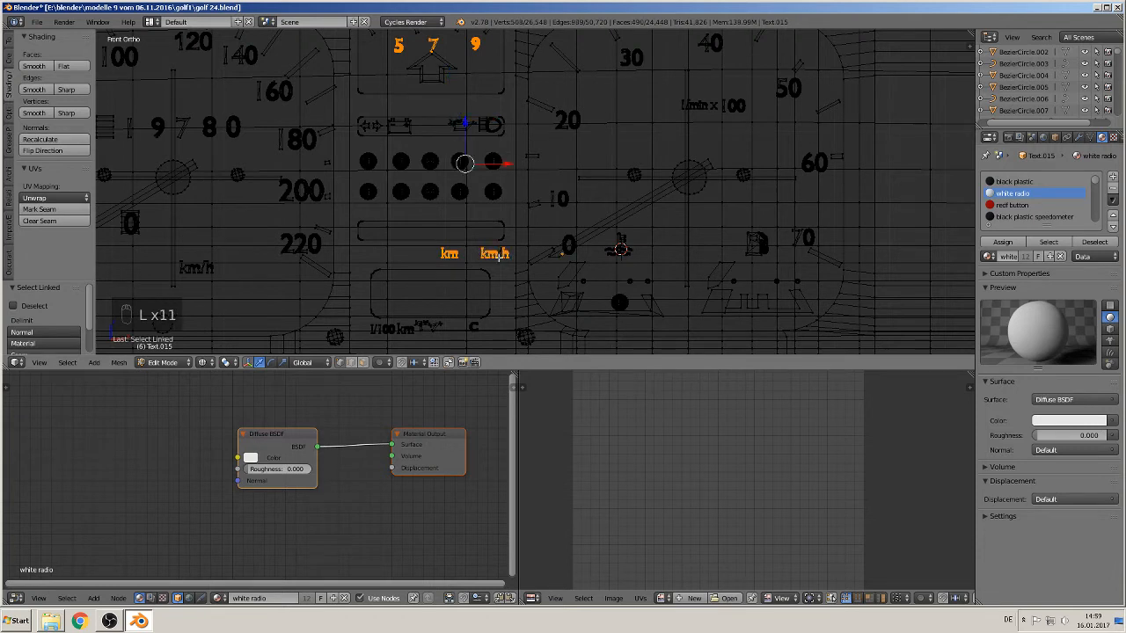
# Step: Add the C and l/100 km labels under the small display to the selection and assign the "white radio" material to all selected labels
pyautogui.press('l')
pyautogui.press('l')
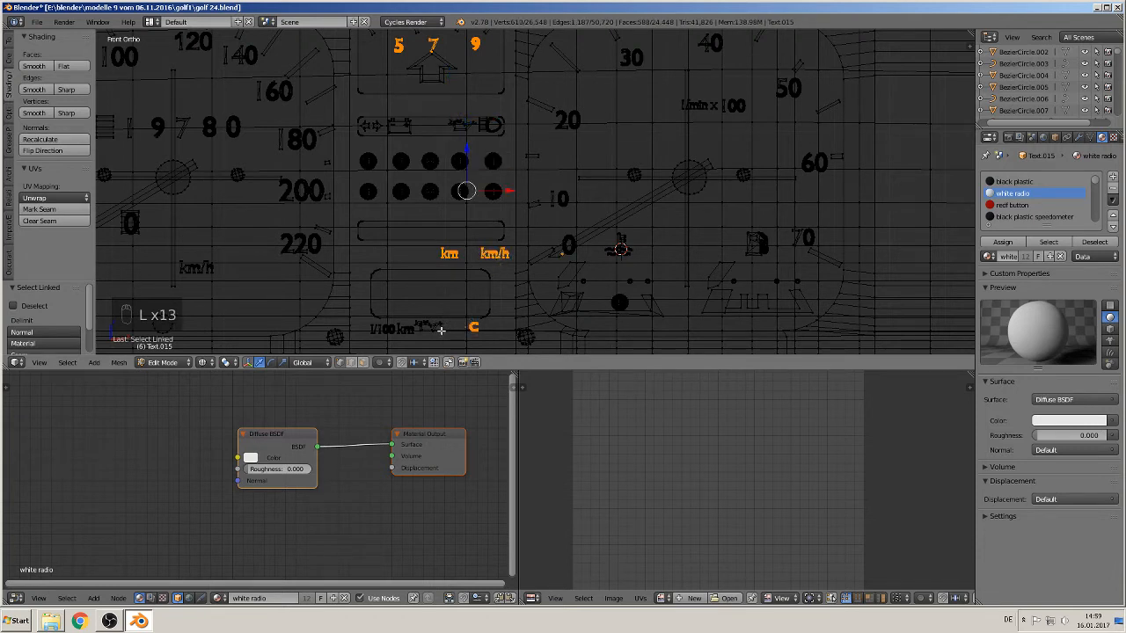
pyautogui.press('l')
pyautogui.press('l')
pyautogui.press('l')
pyautogui.press('l')
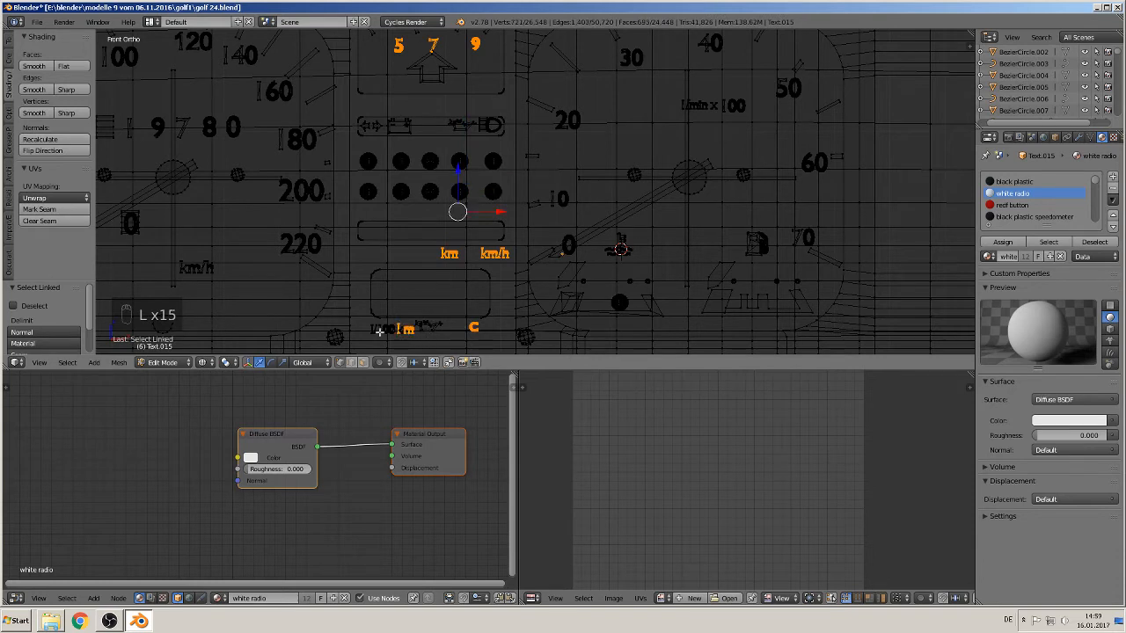
pyautogui.press('l')
pyautogui.press('l')
pyautogui.press('l')
pyautogui.press('l')
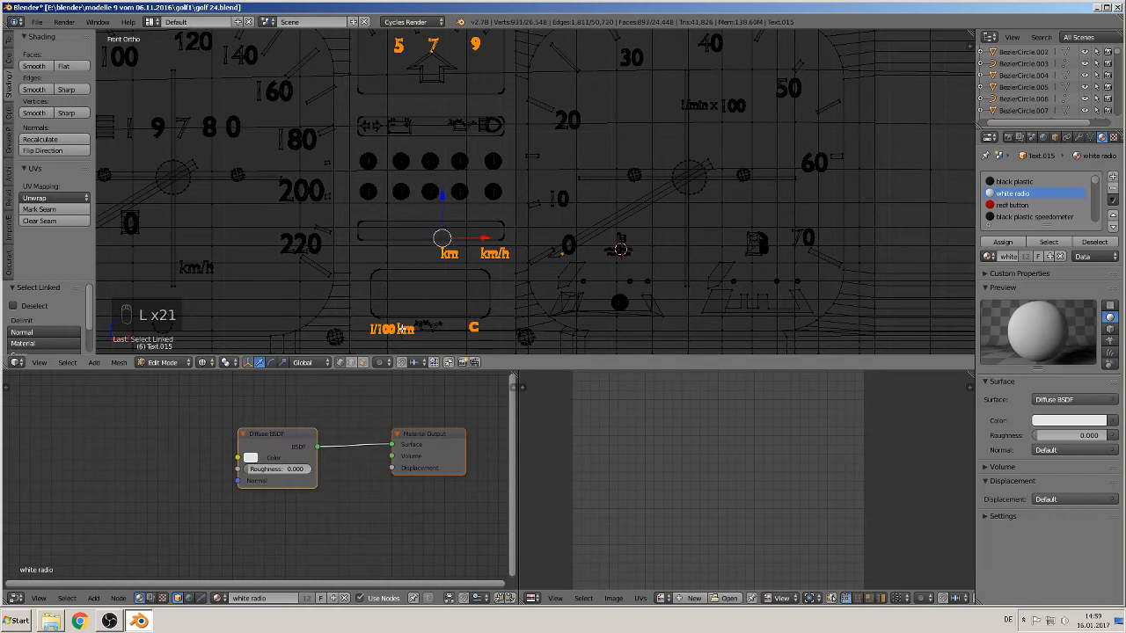
pyautogui.click(1003, 242)
# Step: Clear the selection and select the linked digits of the tachometer labels 20, 30 and 40
pyautogui.keyDown('shift'); pyautogui.moveTo(597, 202); pyautogui.dragTo(420, 246, button='middle'); pyautogui.keyUp('shift')
pyautogui.press('a')
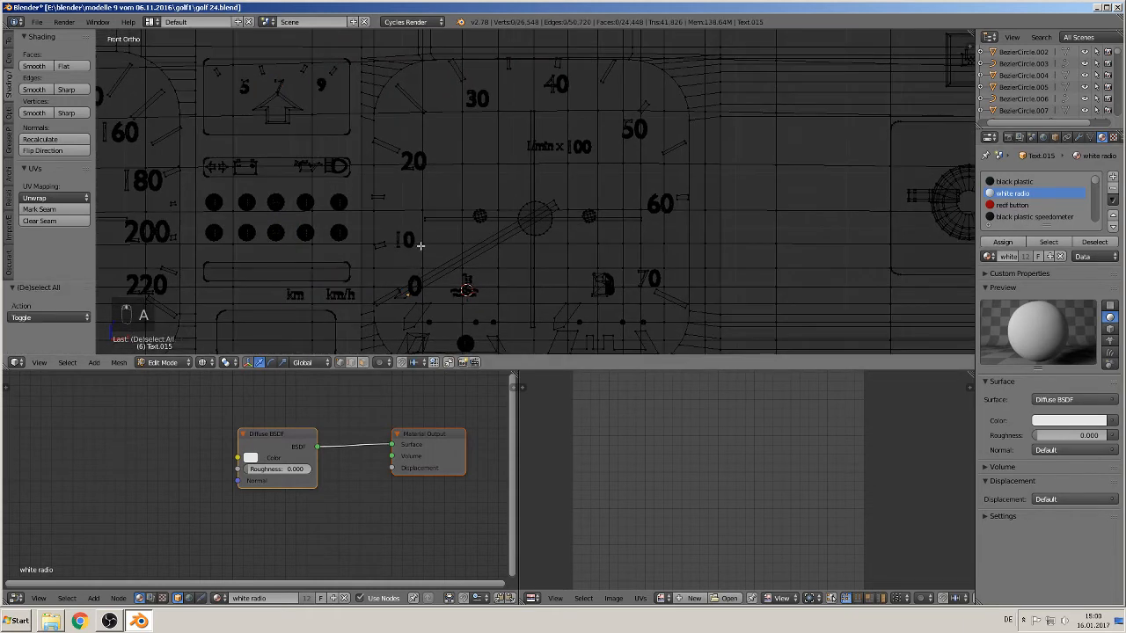
pyautogui.press('l')
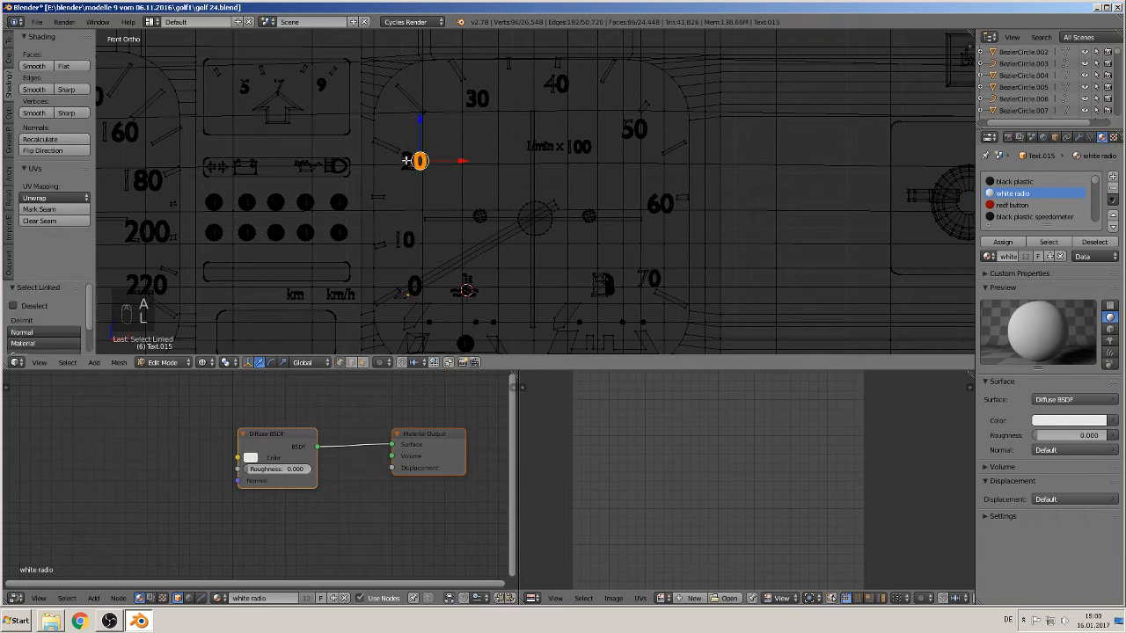
pyautogui.press('l')
pyautogui.press('l')
pyautogui.press('l')
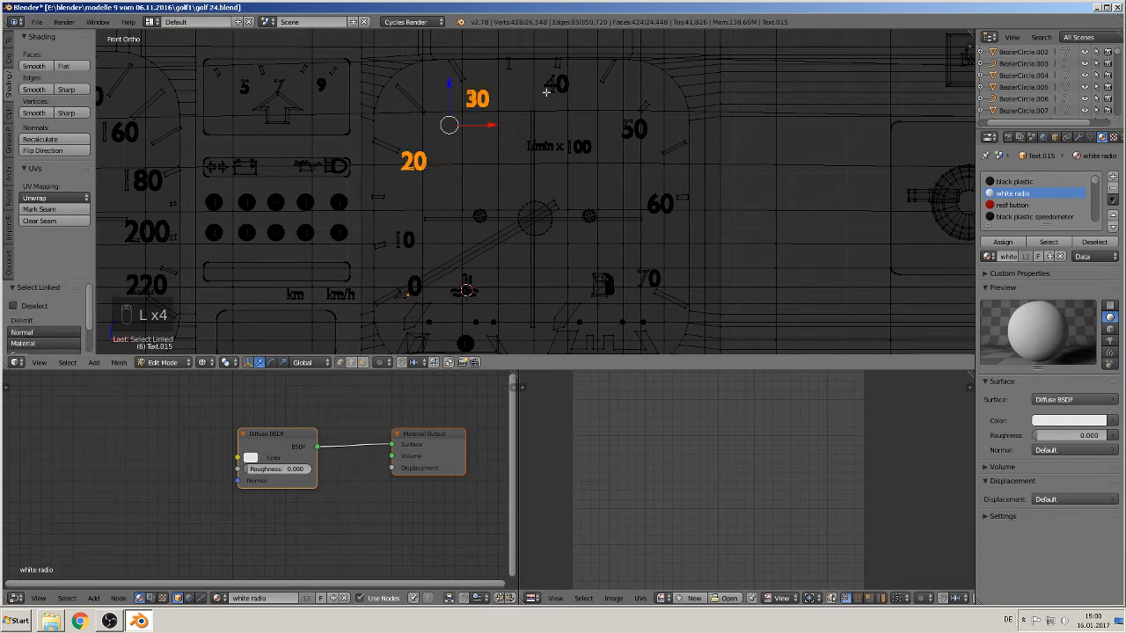
pyautogui.press('l')
pyautogui.press('l')
# Step: Add the linked digits of the tachometer labels 50, 60, 70, 0 and 10 to the selection
pyautogui.press('l')
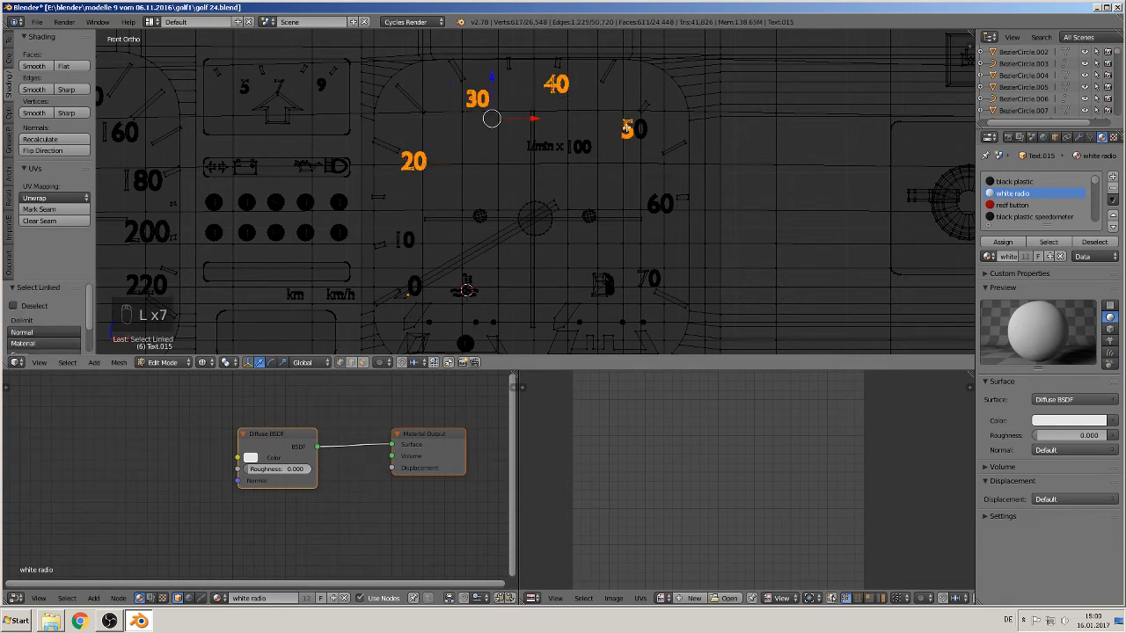
pyautogui.press('l')
pyautogui.press('l')
pyautogui.press('l')
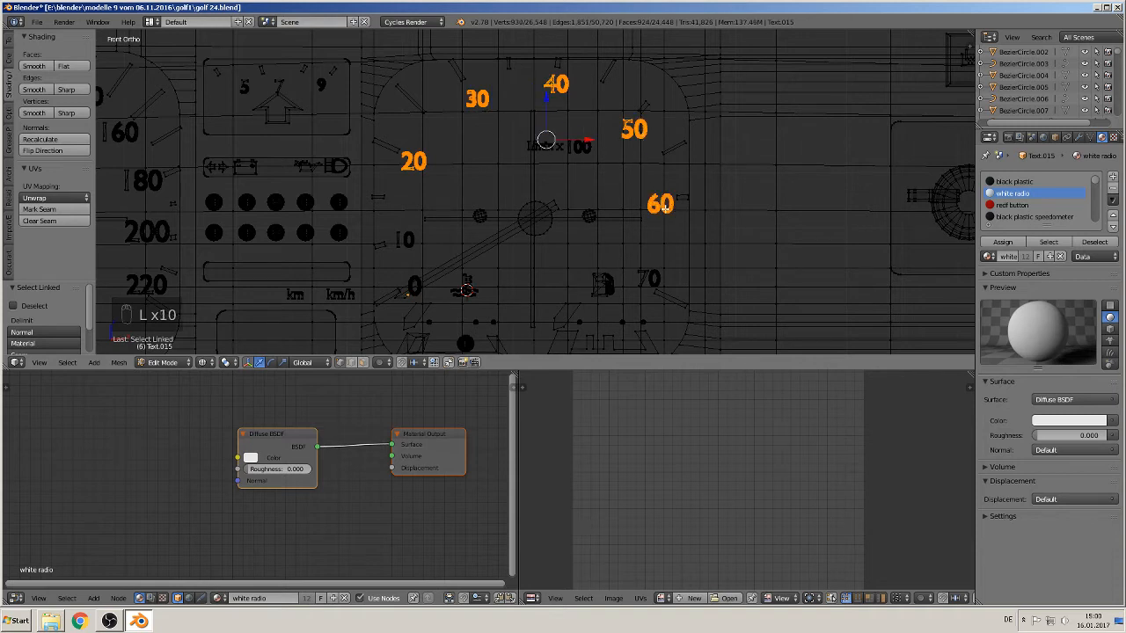
pyautogui.press('l')
pyautogui.press('l')
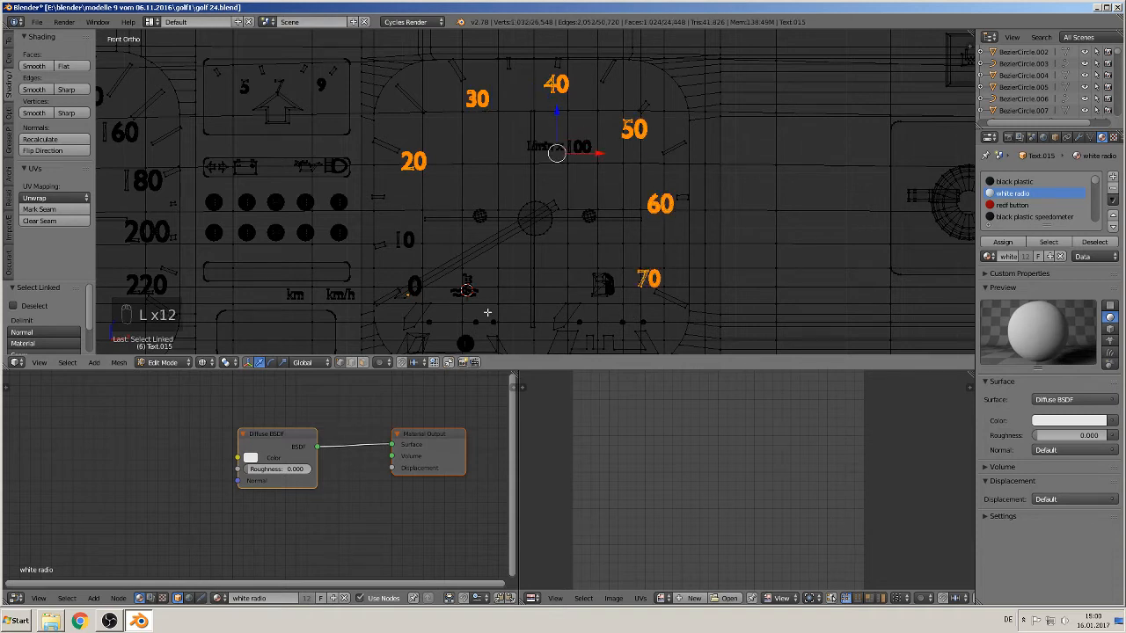
pyautogui.press('l')
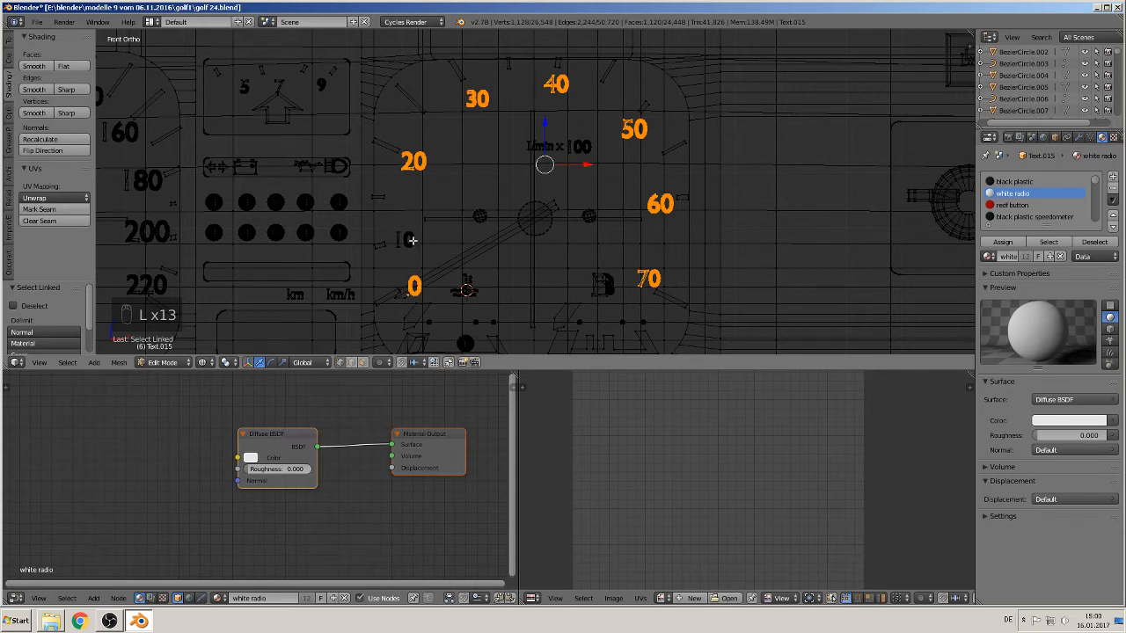
pyautogui.press('l')
pyautogui.press('l')
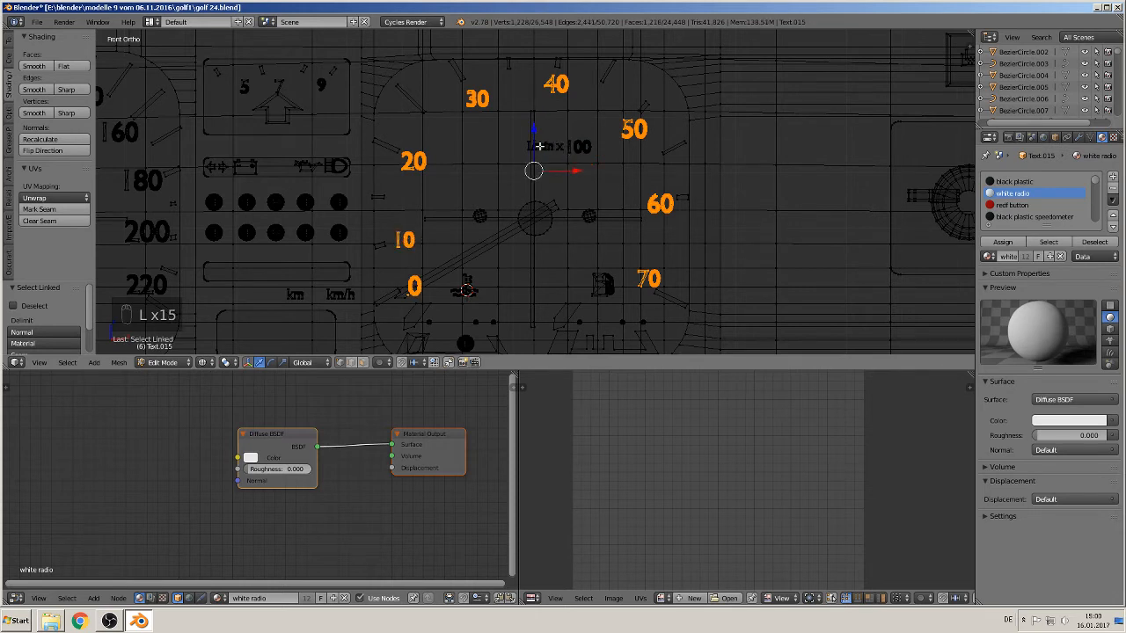
# Step: Add the tachometer's "1/min x 100" caption to the selection and assign the "white radio" material to the selected labels
pyautogui.press('l')
pyautogui.press('l')
pyautogui.press('l')
pyautogui.press('l')
pyautogui.press('l')
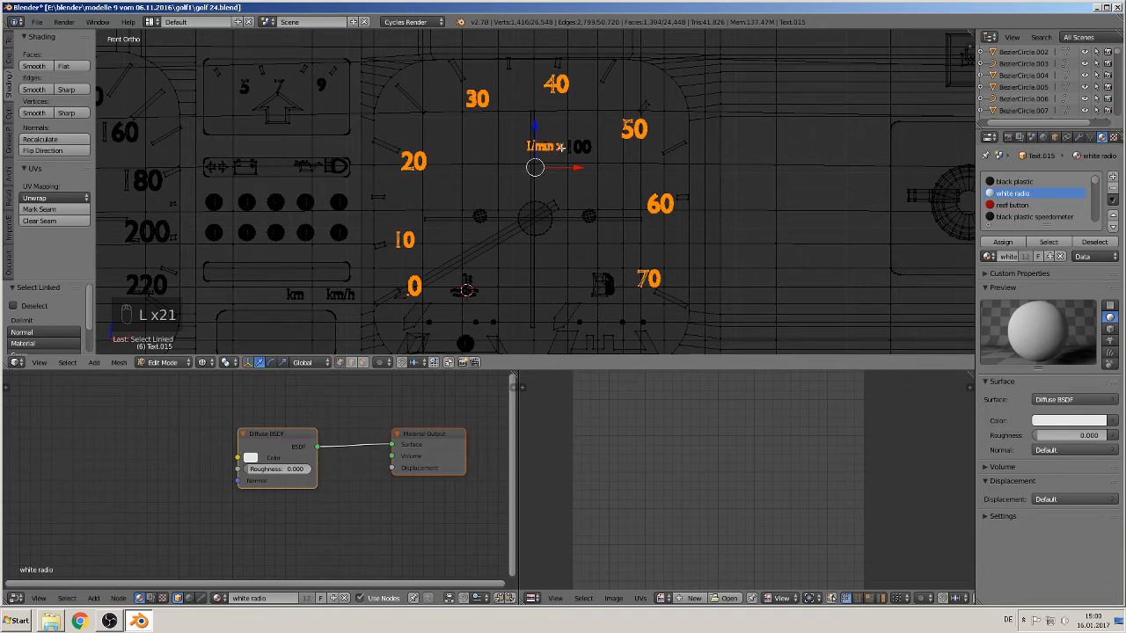
pyautogui.press('l')
pyautogui.press('l')
pyautogui.press('l')
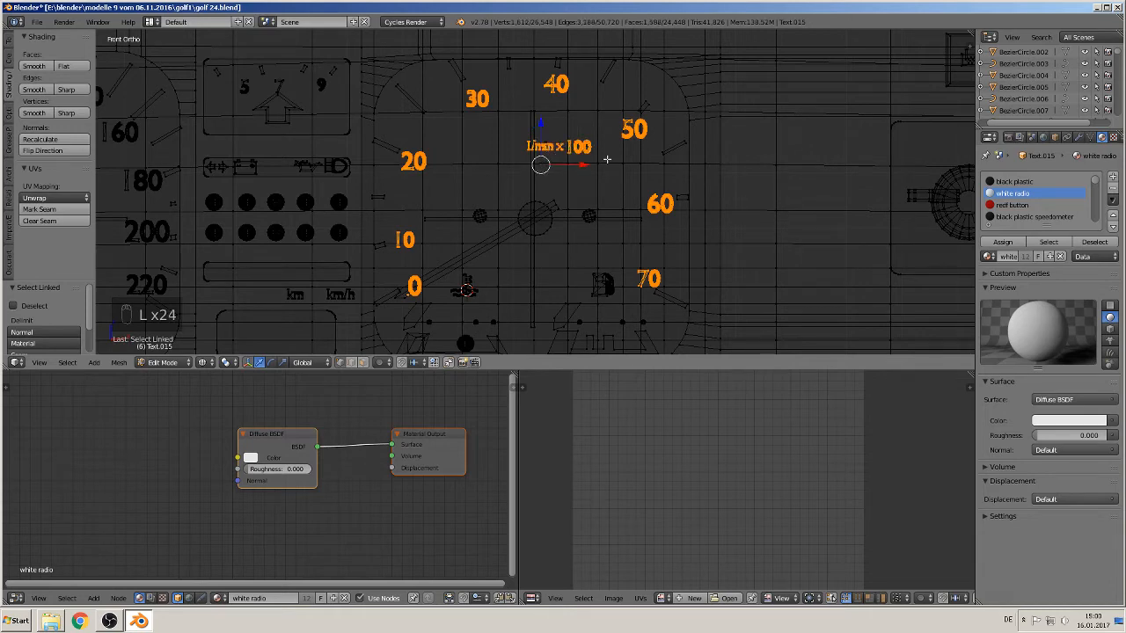
pyautogui.click(1002, 242)
# Step: Return the dashboard to Object Mode and deselect everything
pyautogui.scroll(-5, 607, 230)
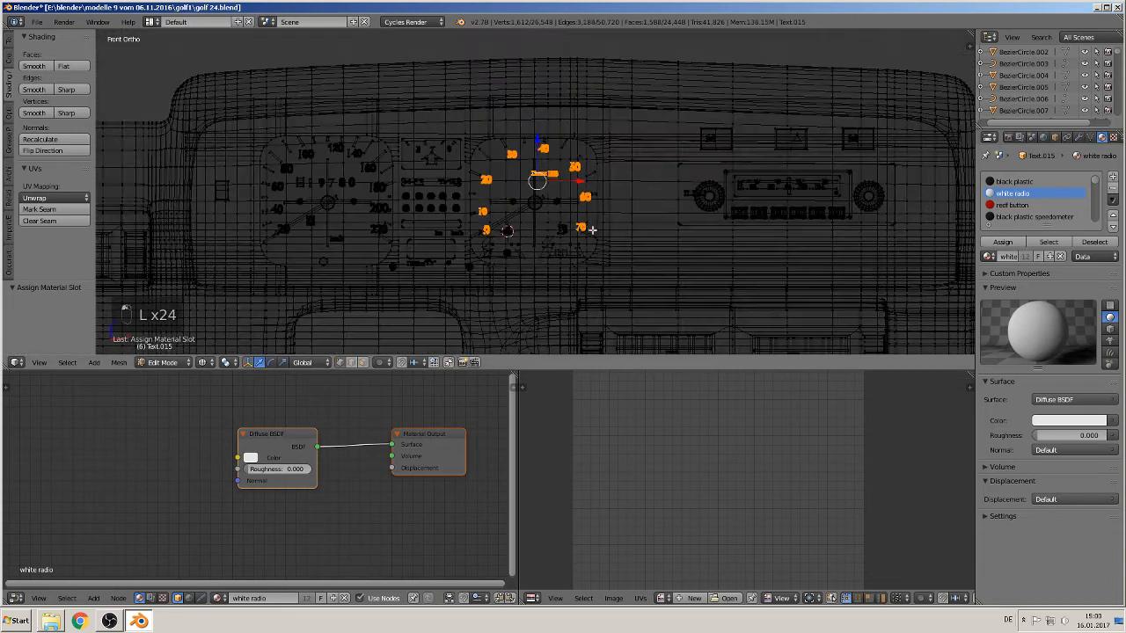
pyautogui.press('Tab')
pyautogui.press('a')
pyautogui.press('a')
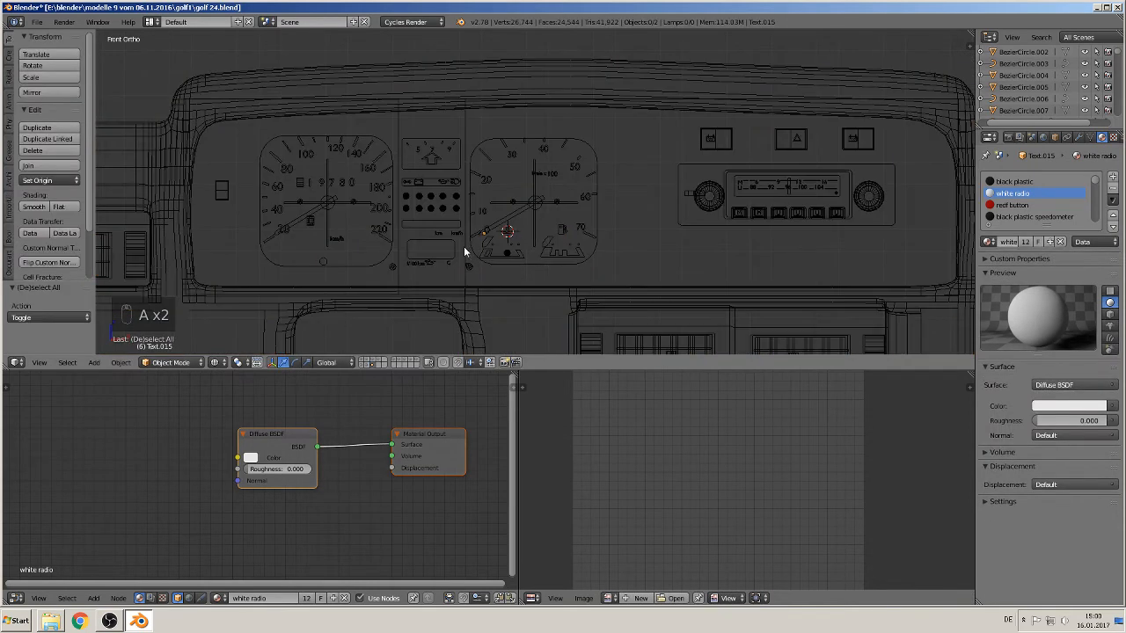
# Step: Show the dashboard in Material viewport shading from an angled view and save the file
pyautogui.moveTo(464, 247); pyautogui.dragTo(333, 299, button='middle')
pyautogui.click(218, 363)
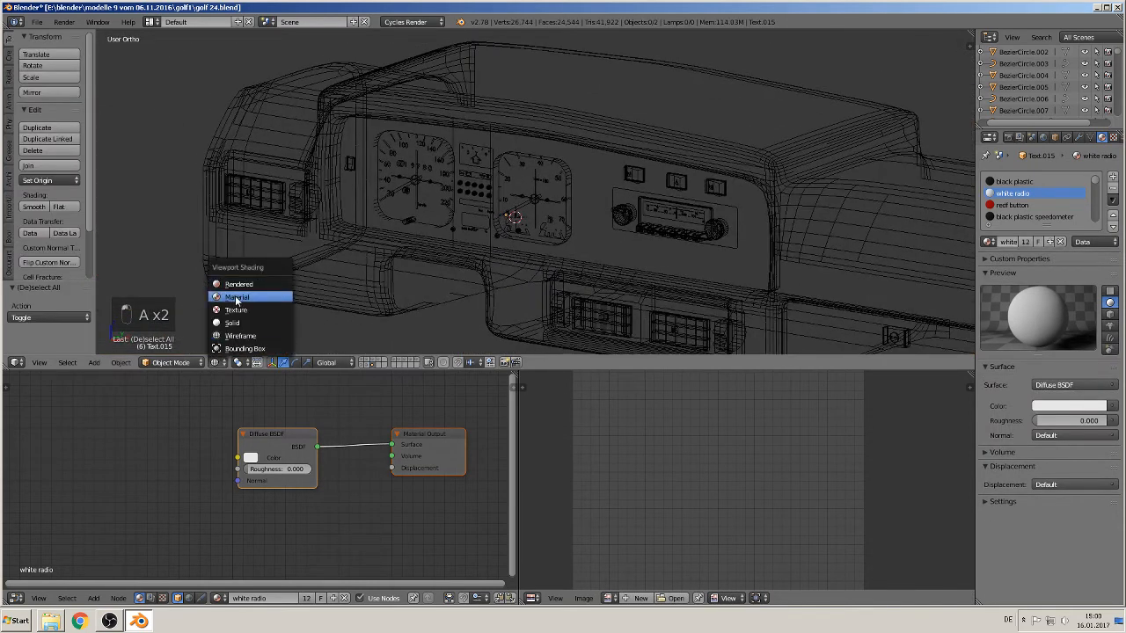
pyautogui.click(238, 299)
pyautogui.click(36, 22)
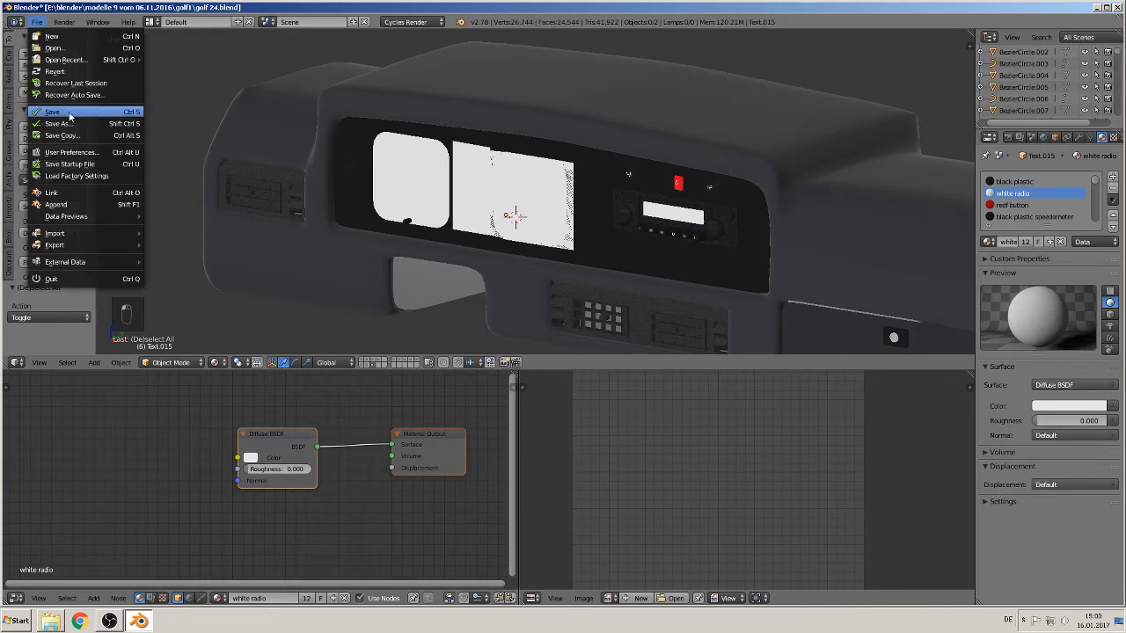
pyautogui.click(52, 115)
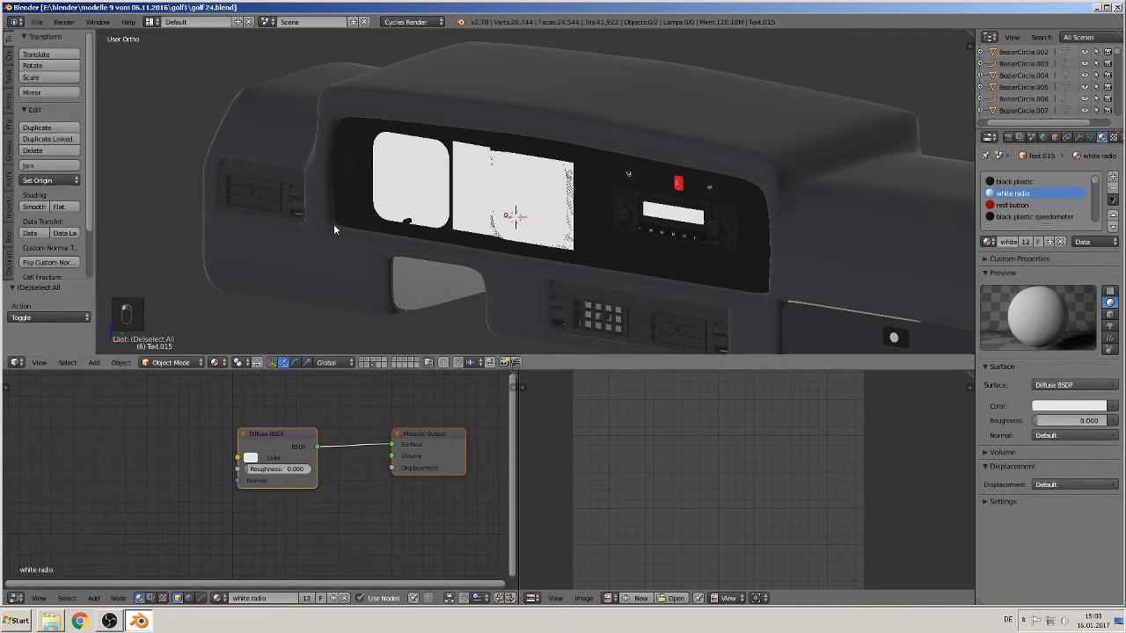
# Step: Show the dashboard in Rendered viewport shading and examine the instrument cluster's gauges and labels up close
pyautogui.click(216, 362)
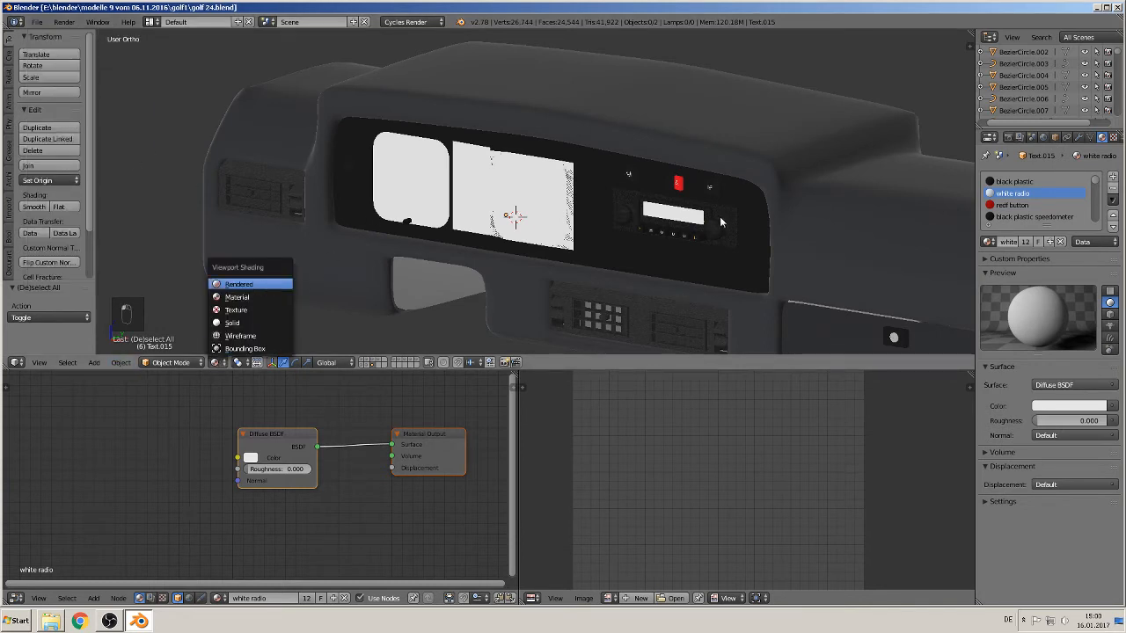
pyautogui.press('Return')
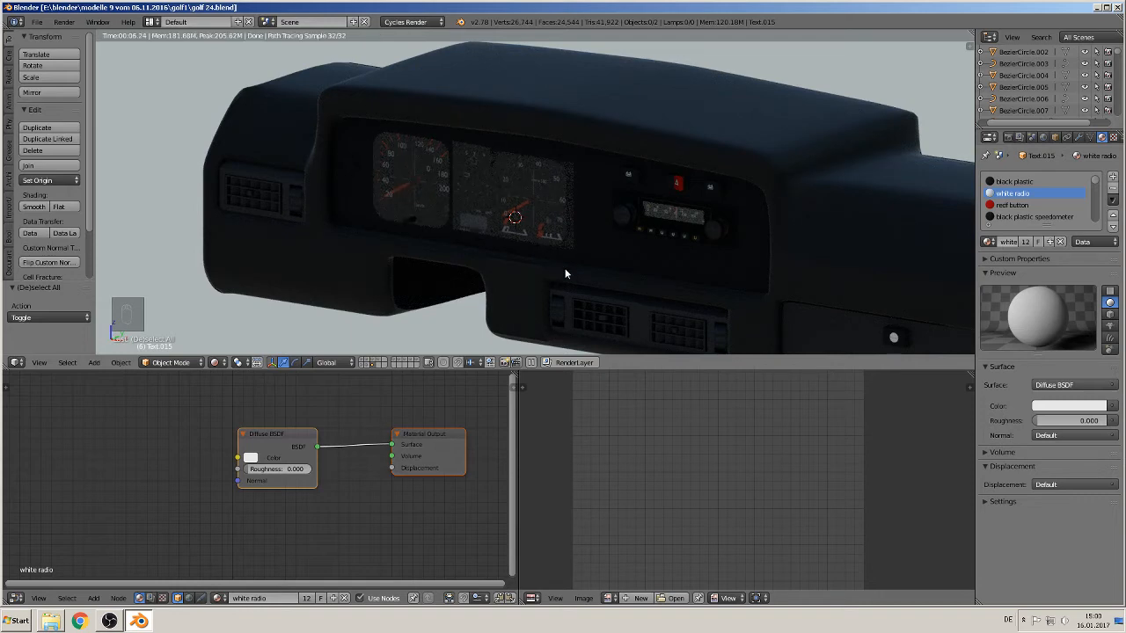
pyautogui.moveTo(563, 270); pyautogui.dragTo(571, 257, button='middle')
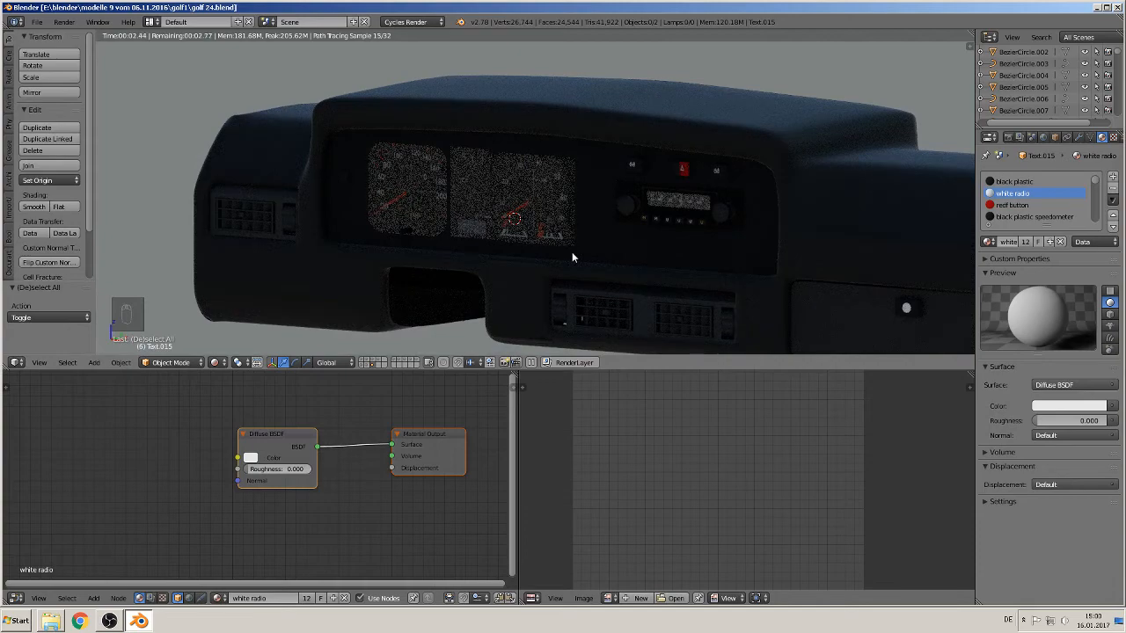
pyautogui.moveTo(619, 272); pyautogui.dragTo(704, 282, button='middle')
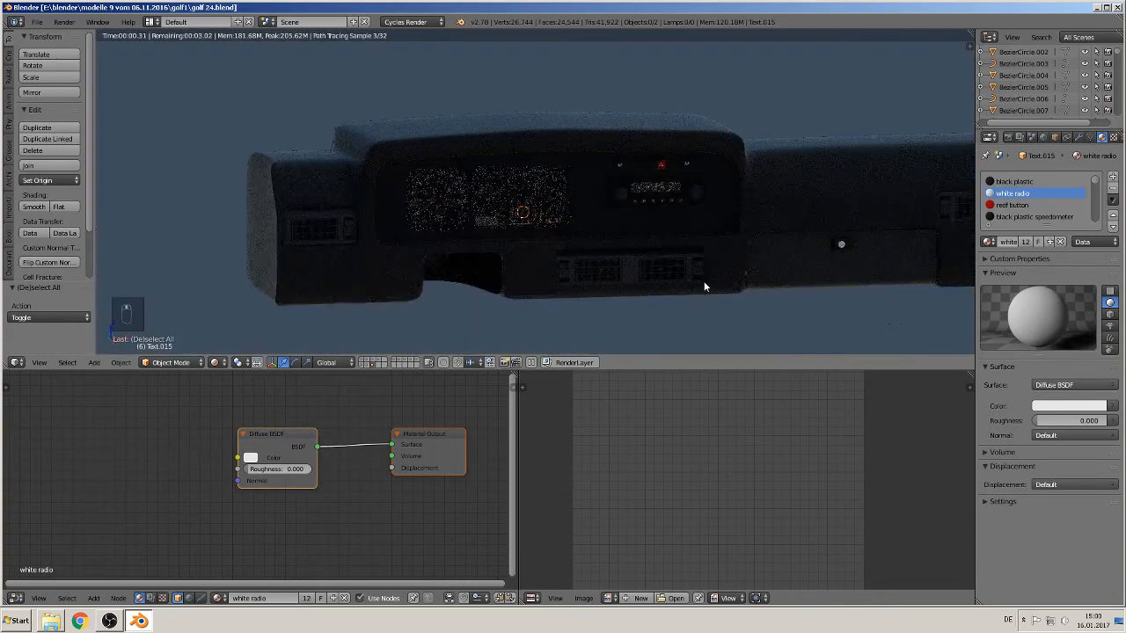
pyautogui.scroll(3, 699, 283)
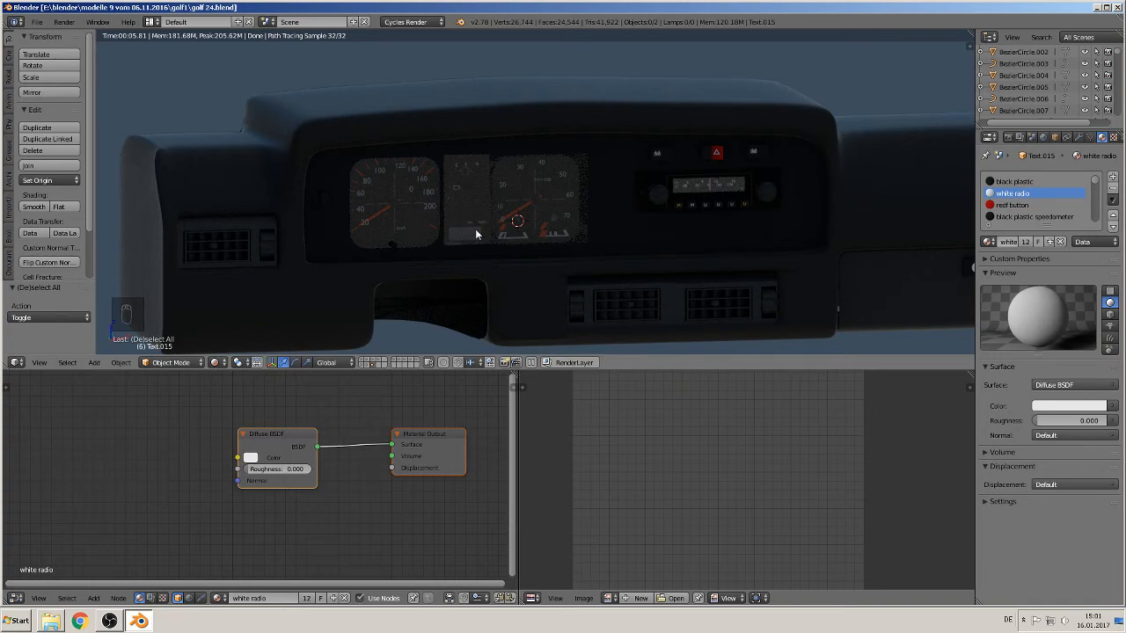
pyautogui.scroll(5, 418, 255)
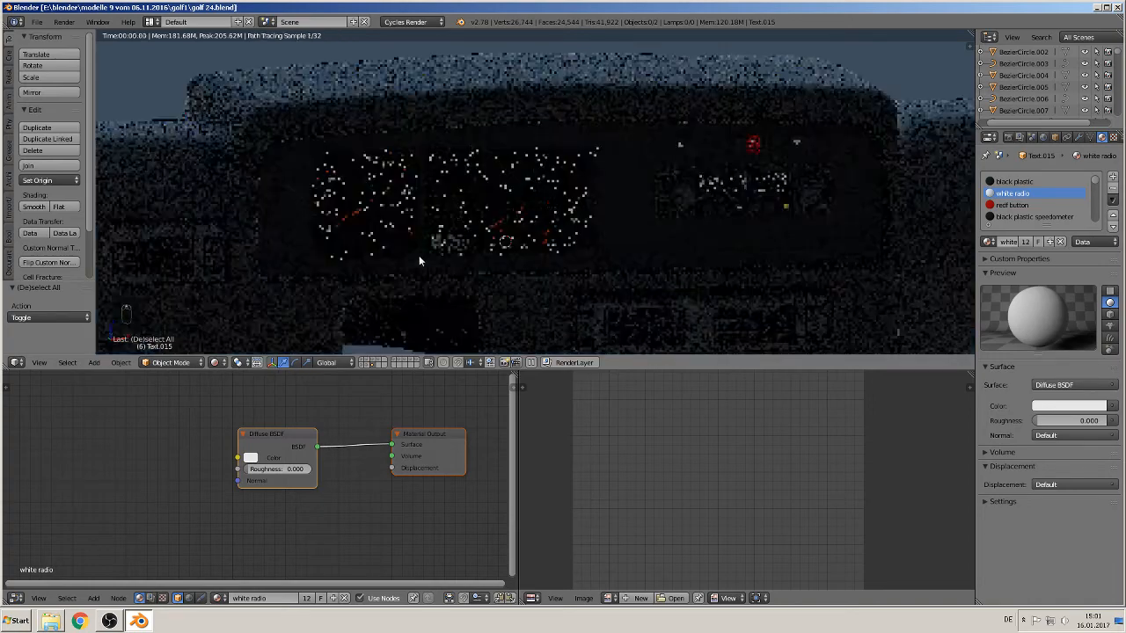
pyautogui.scroll(5, 365, 247)
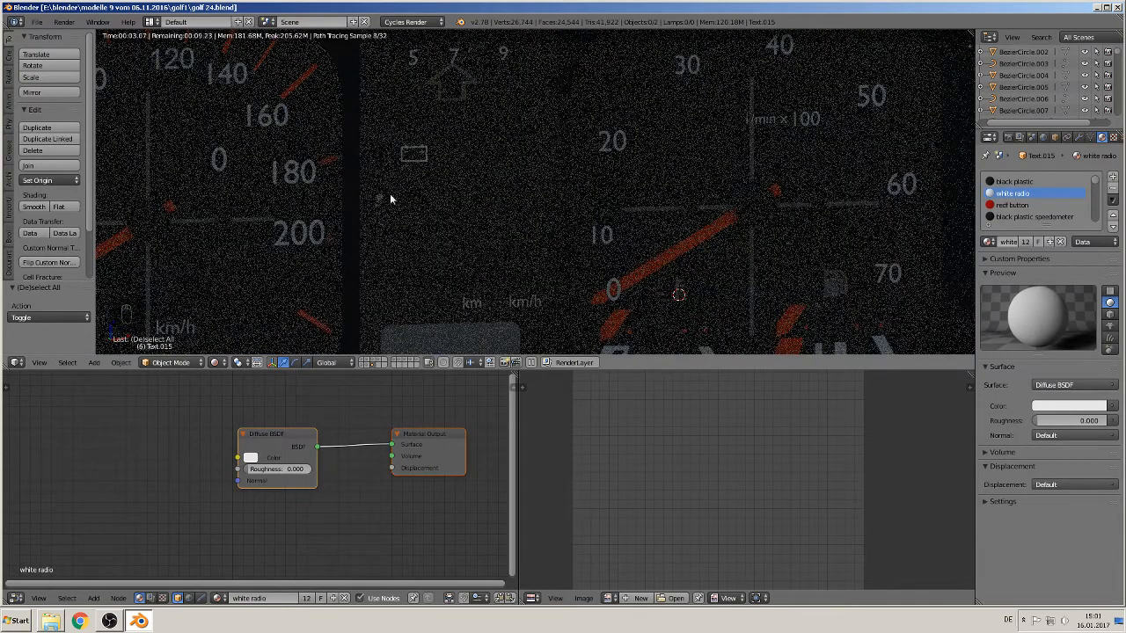
# Step: Leave the rendered preview and show the instrument cluster's indicator lamps in wireframe from the front view
pyautogui.click(219, 364)
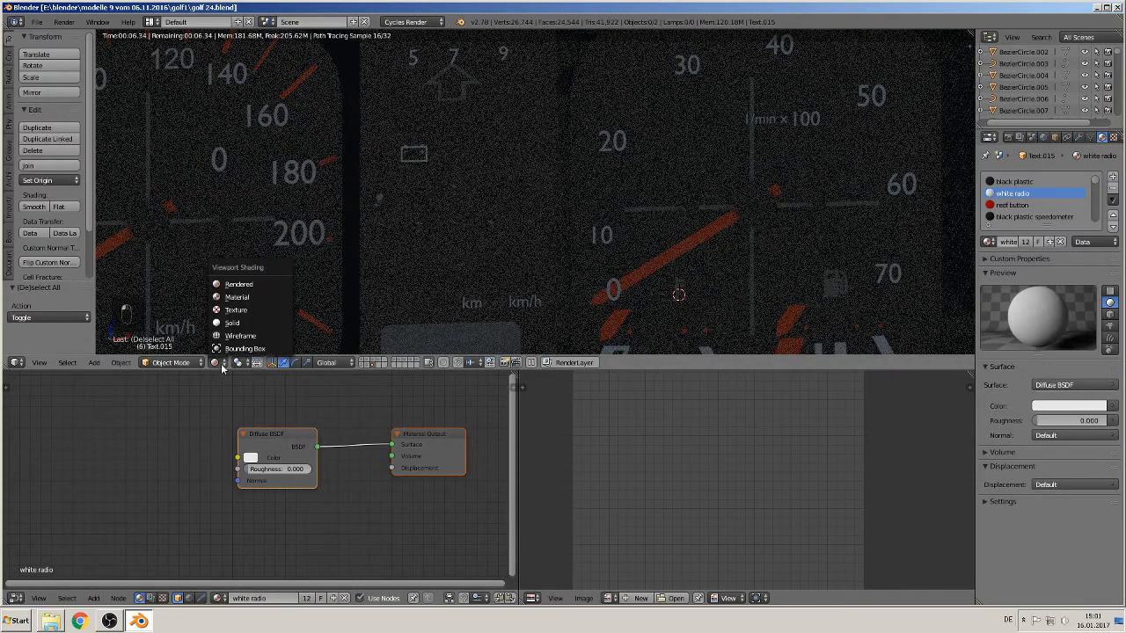
pyautogui.click(237, 299)
pyautogui.scroll(-3, 428, 240)
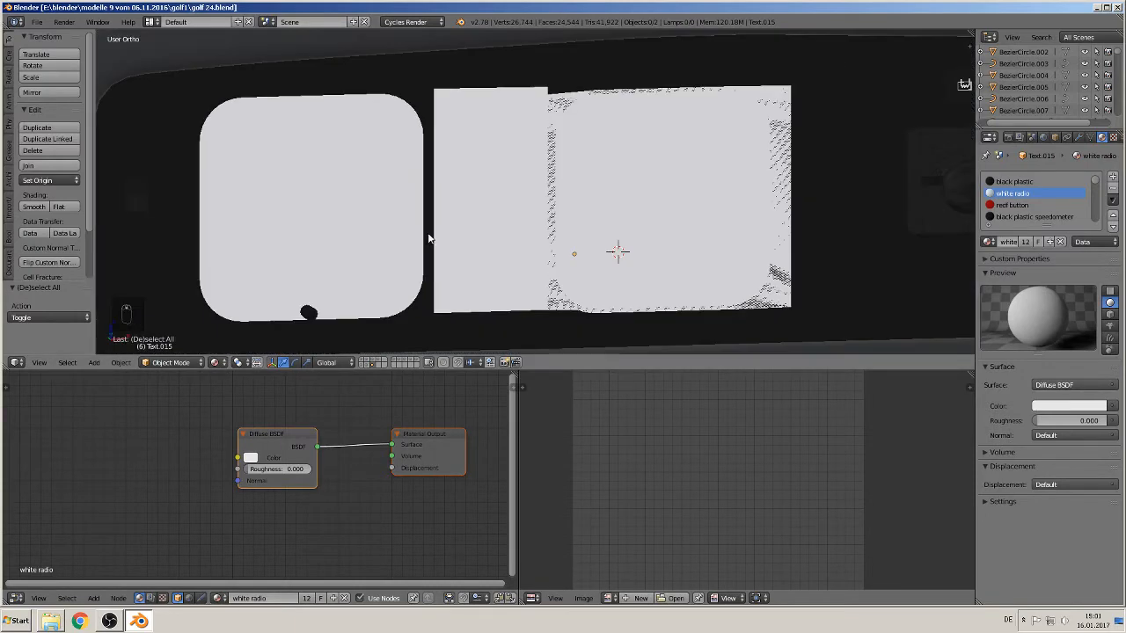
pyautogui.press('z')
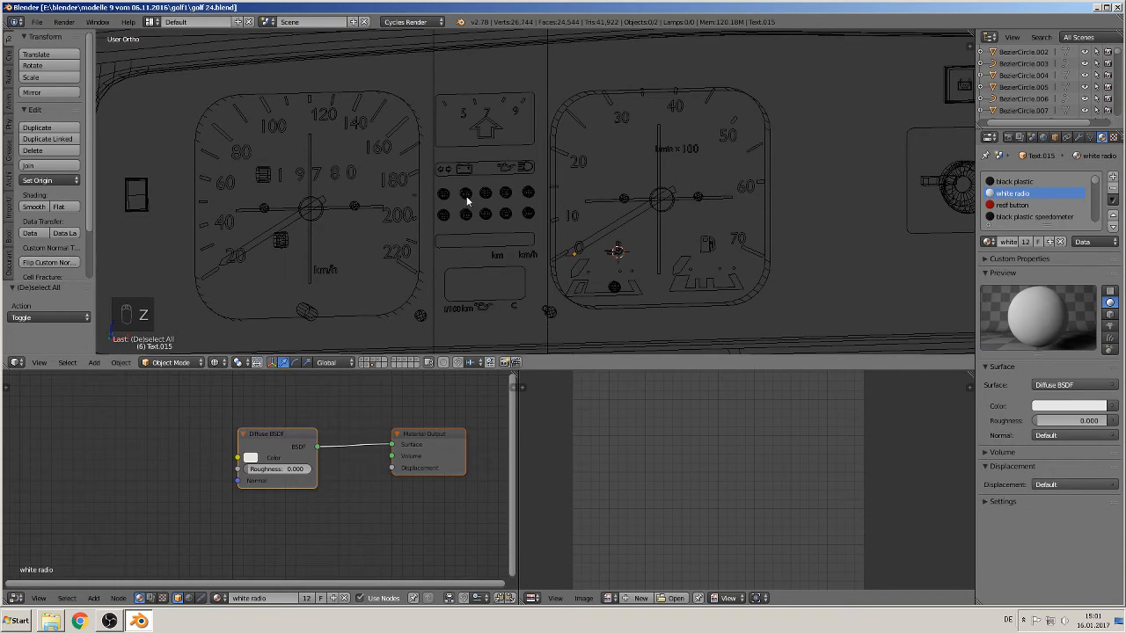
pyautogui.press('KP_1')
pyautogui.scroll(5, 466, 196)
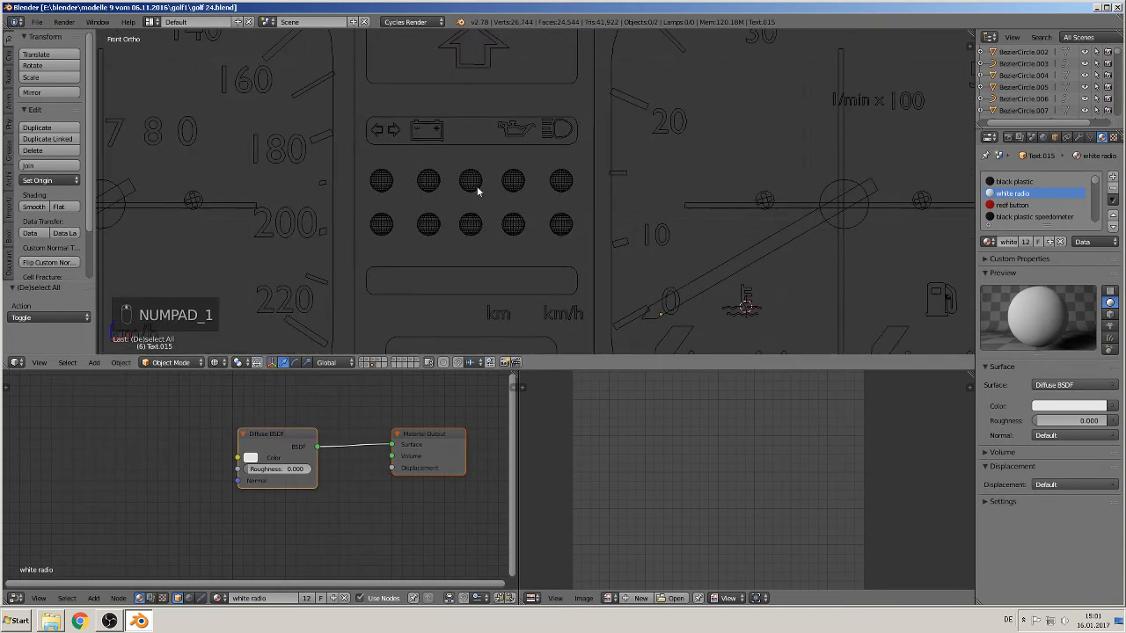
pyautogui.scroll(1, 427, 191)
# Step: Select the joined dashboard, enter Edit Mode, clear the old selection and select the linked geometry of the upper row's first indicator lamp
pyautogui.press('l')
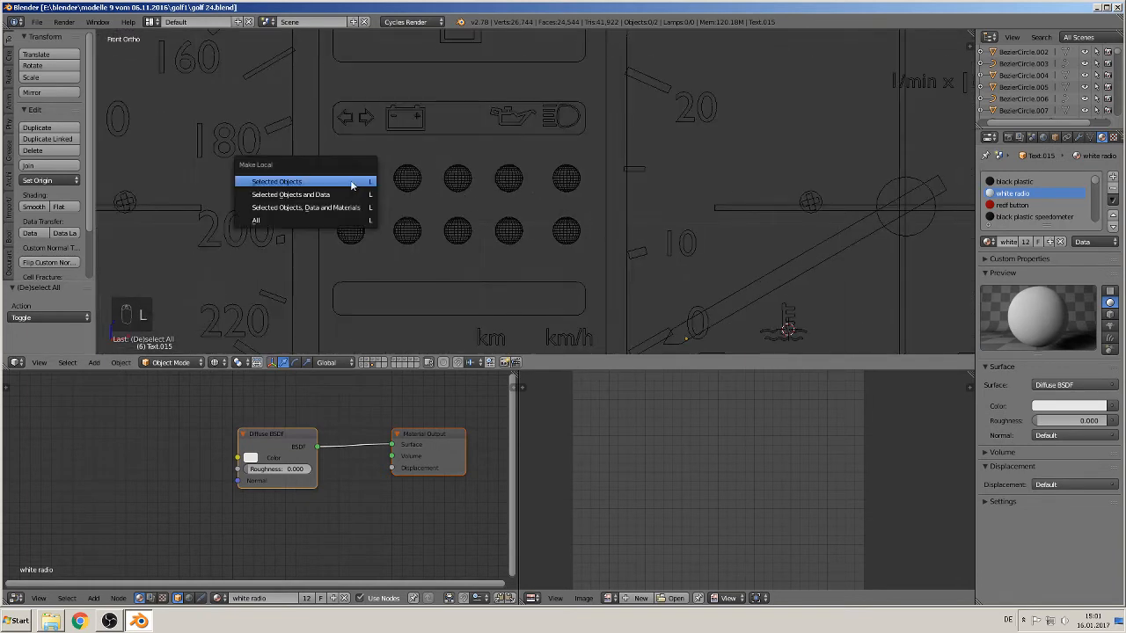
pyautogui.rightClick(349, 185)
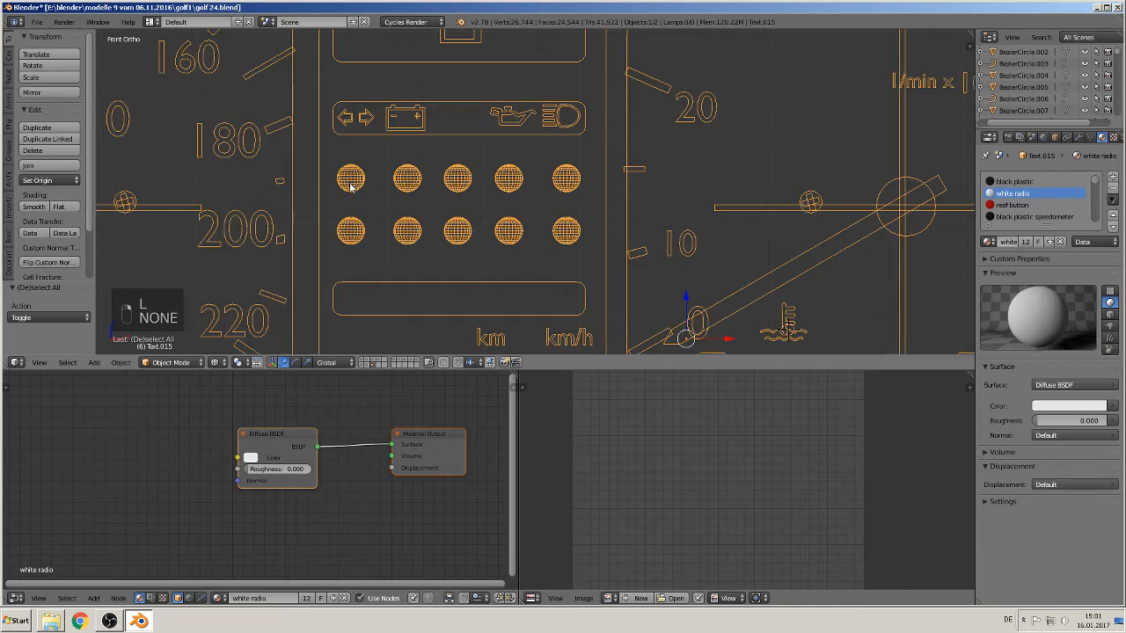
pyautogui.press('Tab')
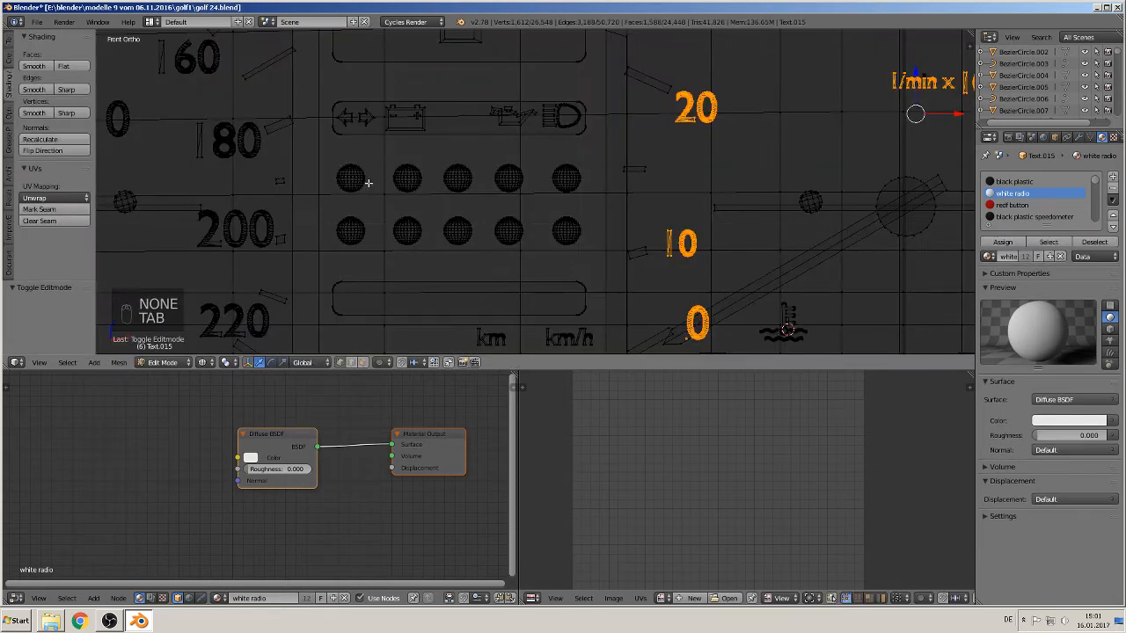
pyautogui.press('a')
pyautogui.press('a')
pyautogui.press('l')
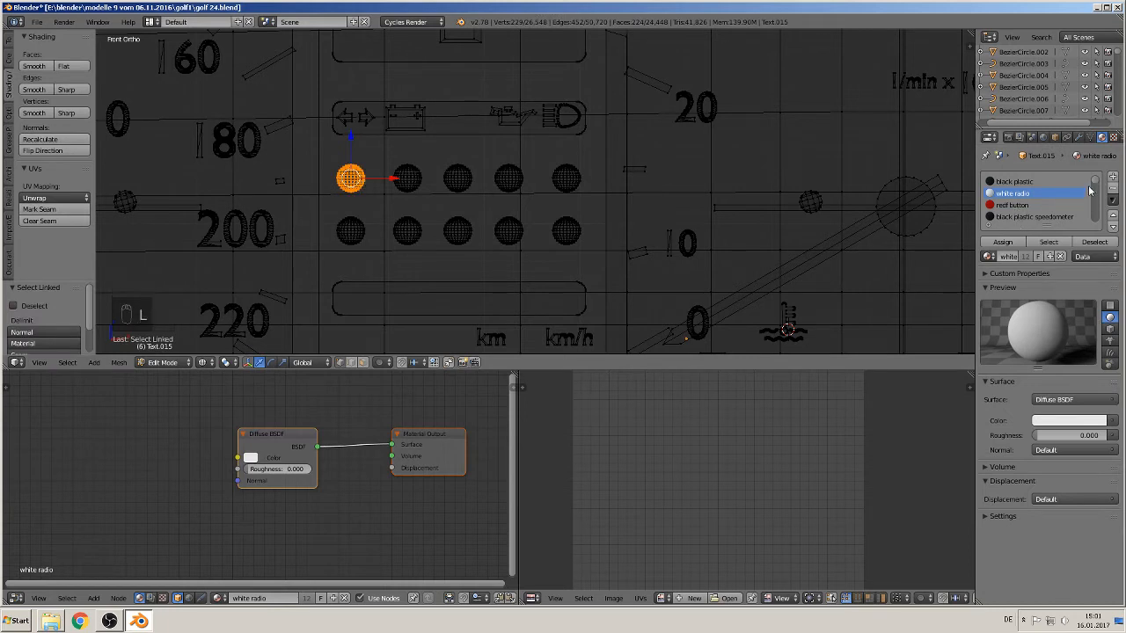
# Step: Copy the Glossy BSDF, Transparent BSDF and Mix Shader nodes of the "green light Speedometer" material
pyautogui.moveTo(1094, 189)
pyautogui.mouseDown()
pyautogui.moveTo(1092, 224)
pyautogui.moveTo(1098, 205)
pyautogui.mouseUp()
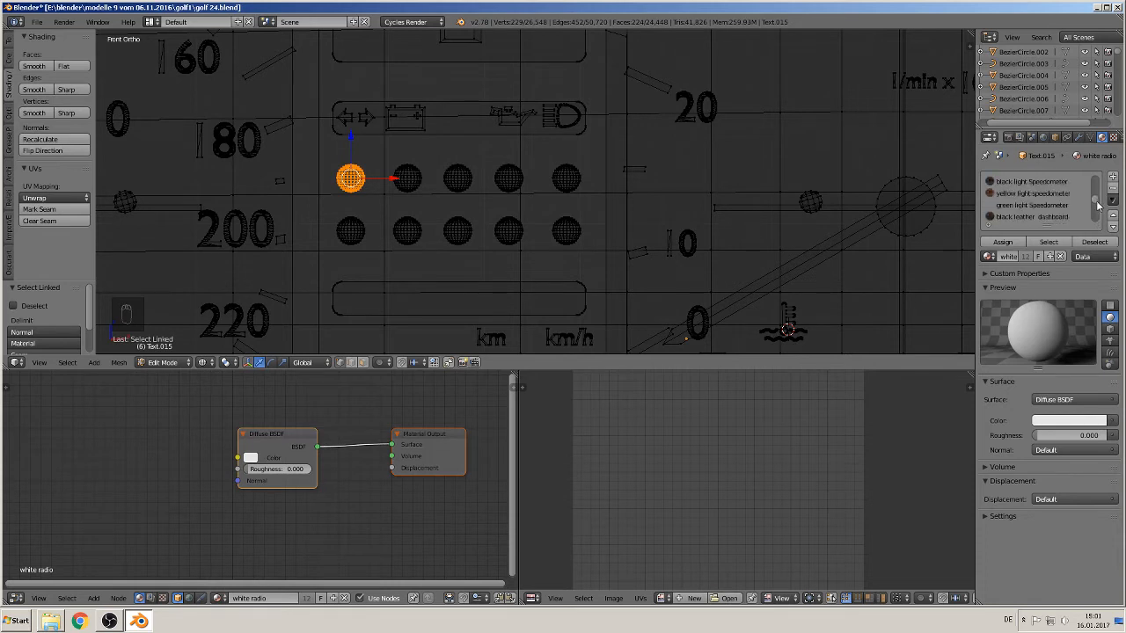
pyautogui.click(1032, 206)
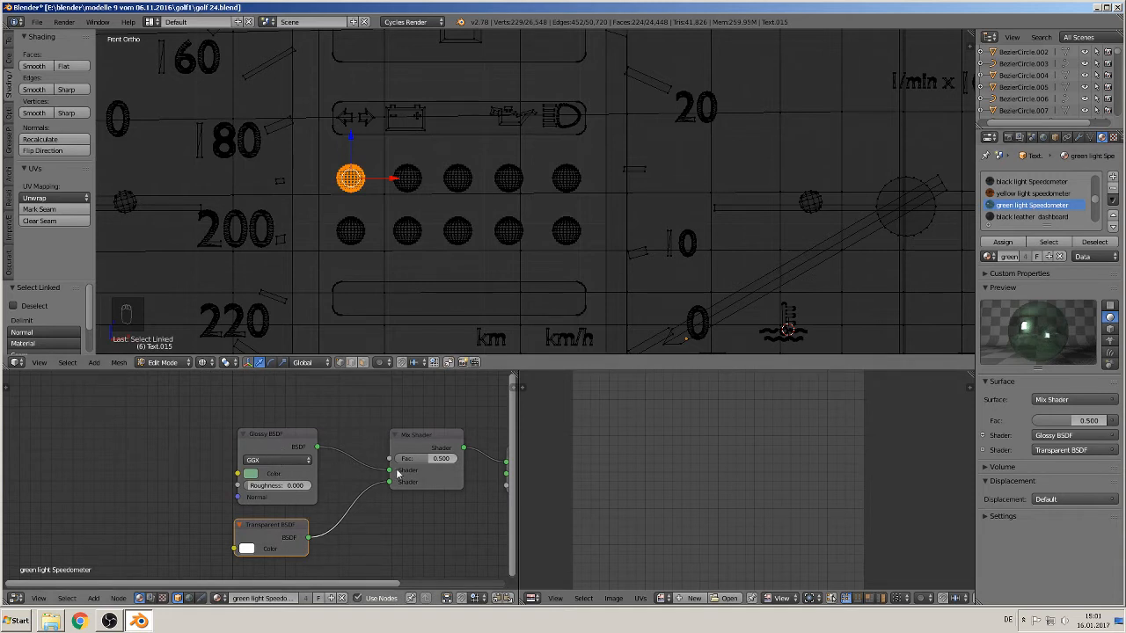
pyautogui.click(277, 448)
pyautogui.keyDown('shift'); pyautogui.click(261, 546); pyautogui.keyUp('shift')
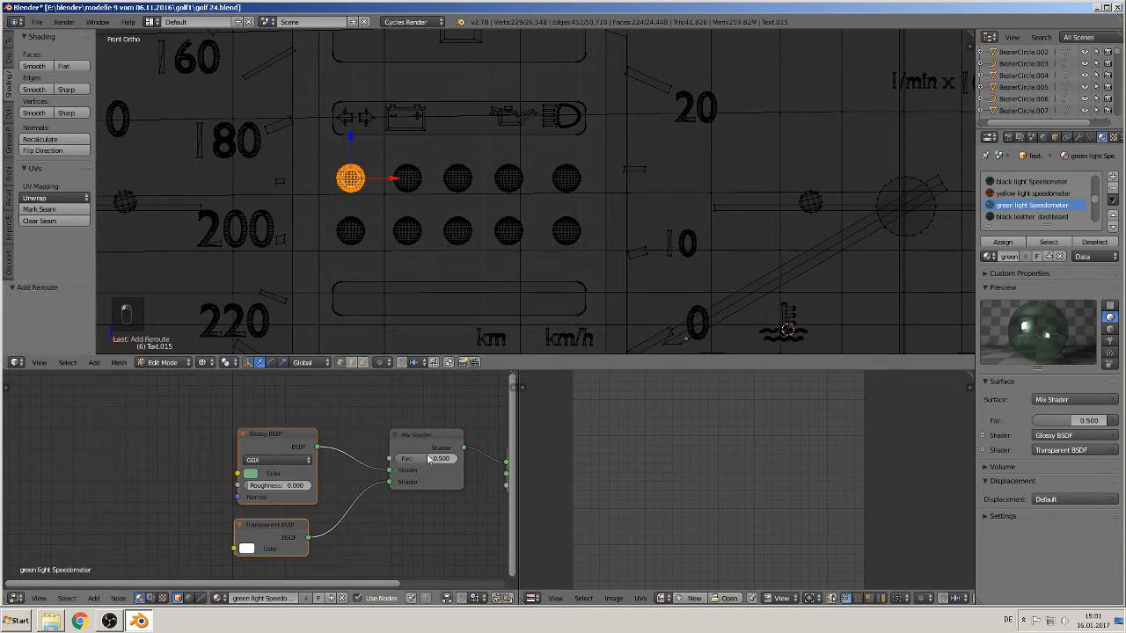
pyautogui.keyDown('shift'); pyautogui.click(432, 439); pyautogui.keyUp('shift')
pyautogui.hotkey('ctrl', 'c')
# Step: Make "yellow light speedometer" the active material to edit its nodes
pyautogui.click(1011, 194)
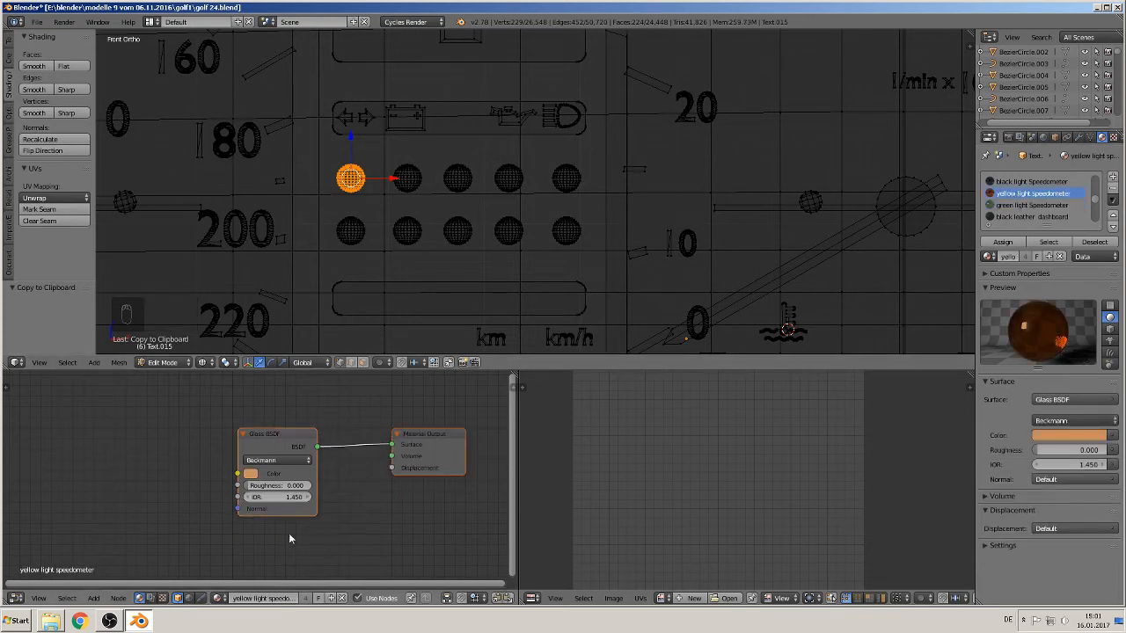
# Step: Paste the copied Glossy, Transparent and Mix Shader nodes into the yellow light speedometer material and sample the Glass BSDF's orange for the Glossy BSDF
pyautogui.hotkey('ctrl', 'v')
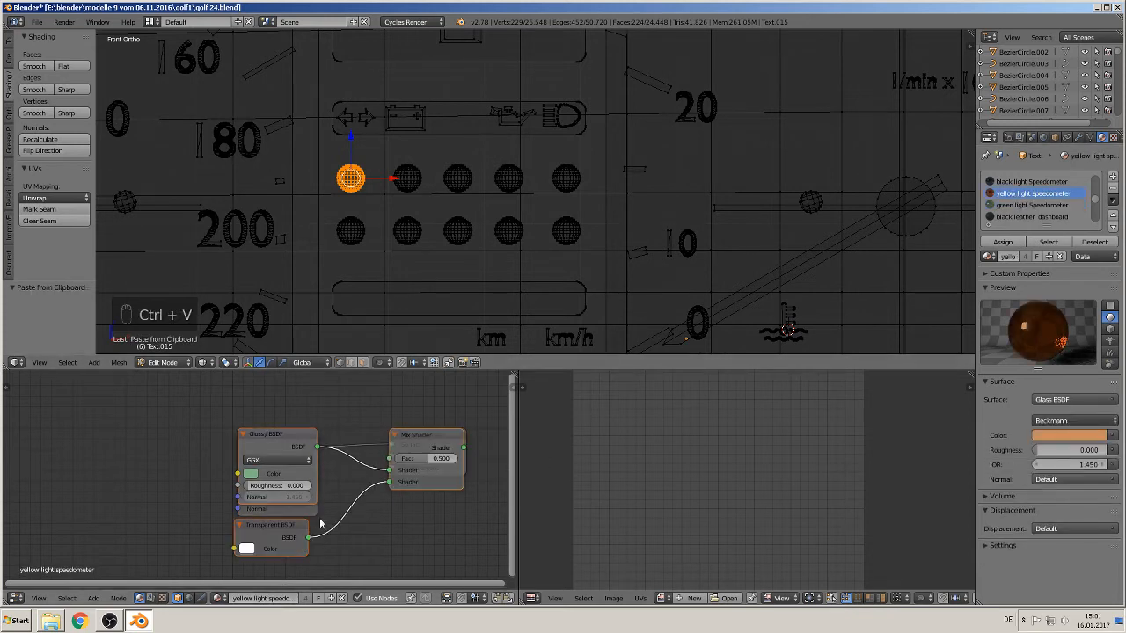
pyautogui.moveTo(281, 433); pyautogui.dragTo(150, 440)
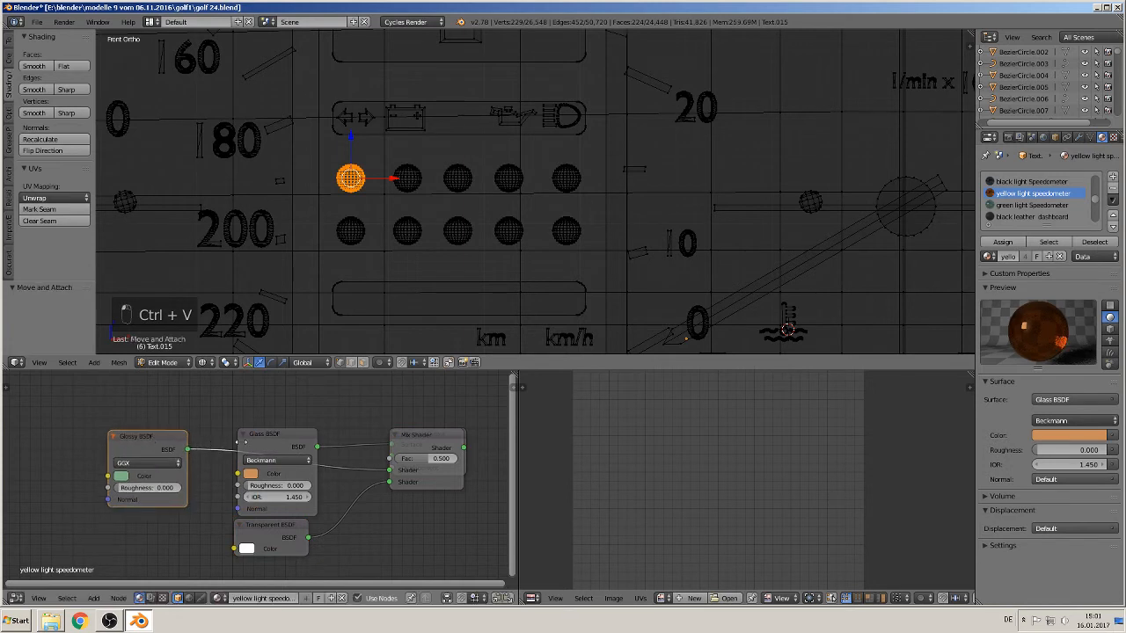
pyautogui.moveTo(277, 437); pyautogui.dragTo(290, 373)
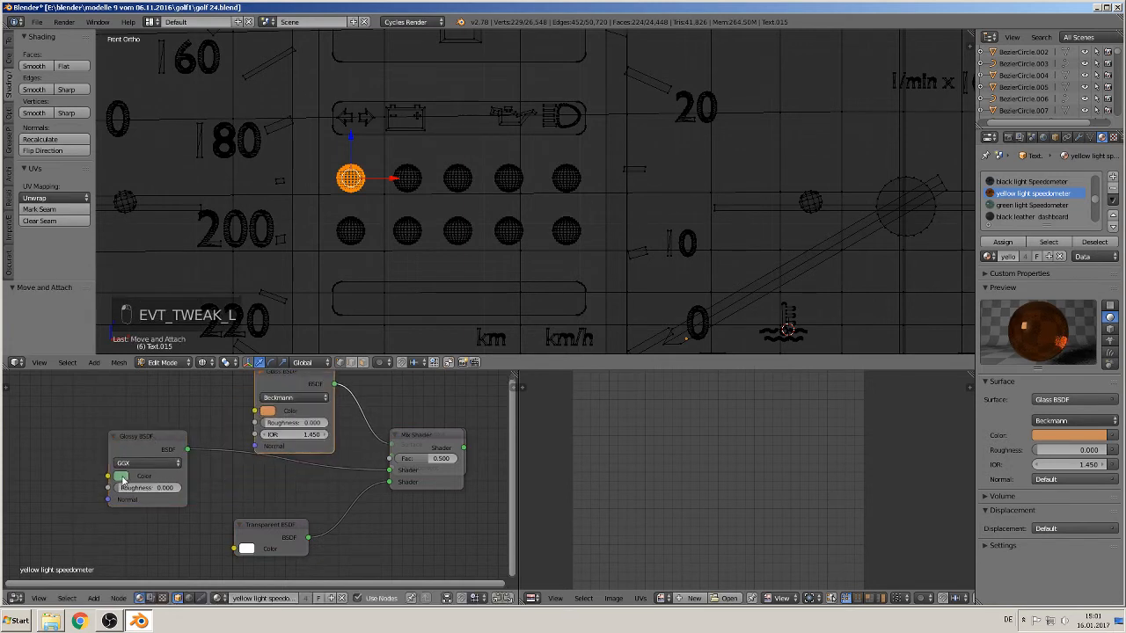
pyautogui.click(122, 477)
pyautogui.click(204, 428)
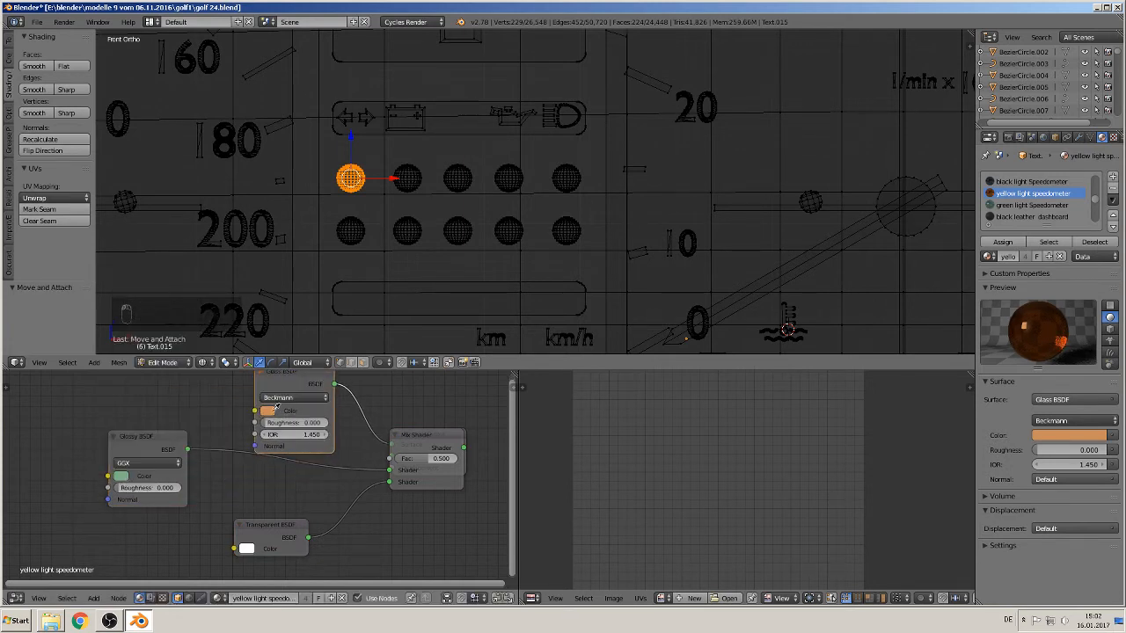
pyautogui.click(273, 411)
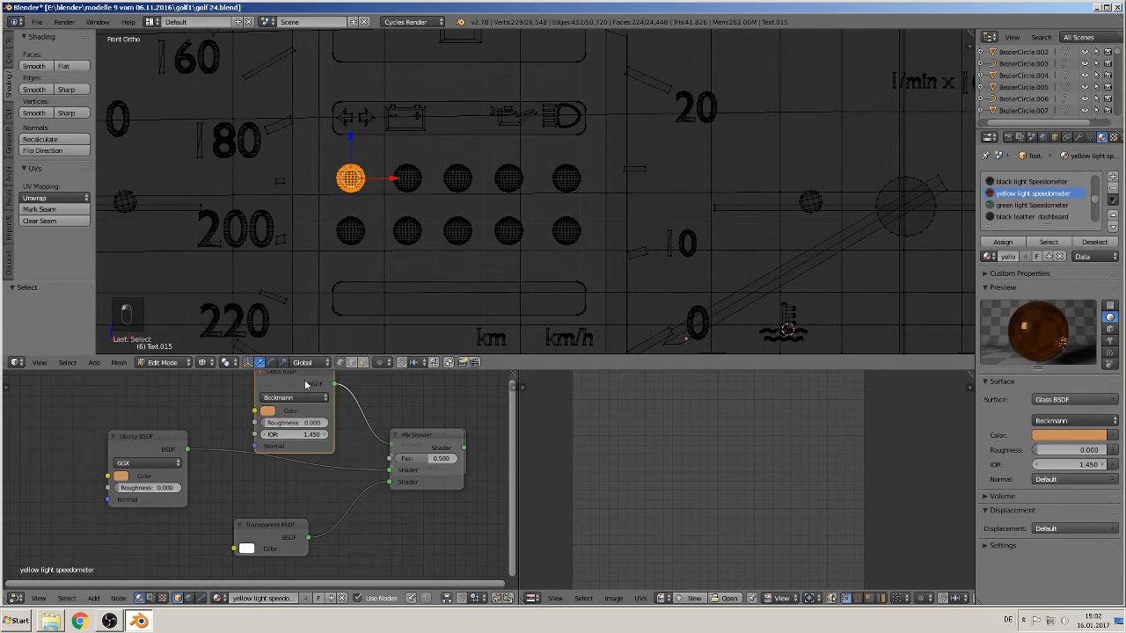
# Step: Replace the yellow material's Glass BSDF by deleting it and linking the Mix Shader to the Material Output's Surface, with the Transparent BSDF below the Glossy BSDF
pyautogui.press('x')
pyautogui.moveTo(419, 436); pyautogui.dragTo(393, 445)
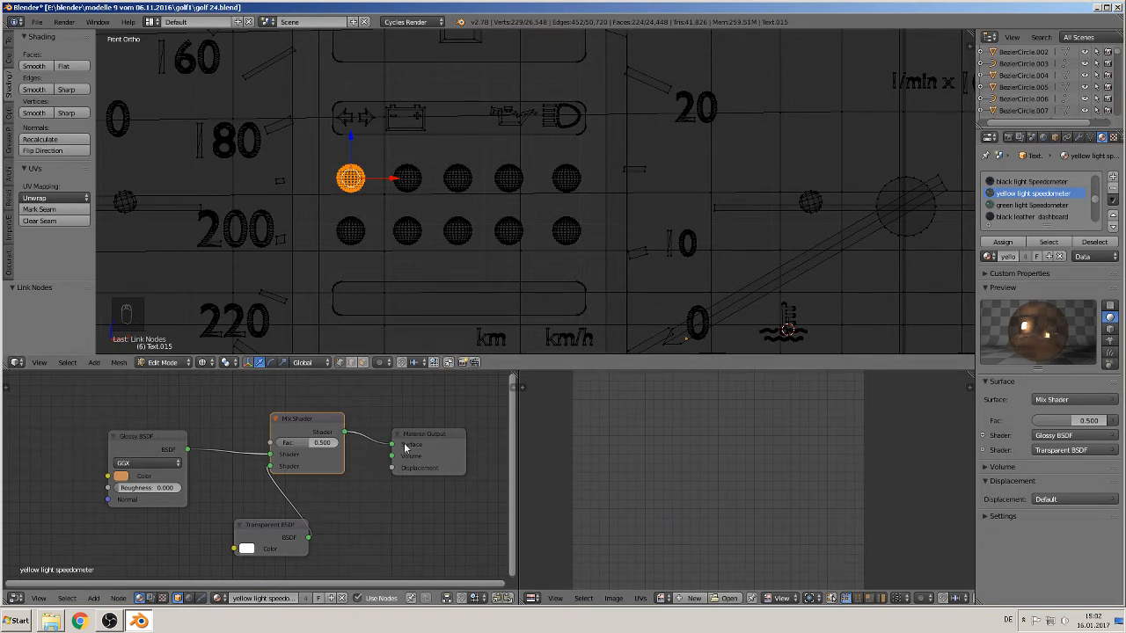
pyautogui.moveTo(281, 521); pyautogui.dragTo(205, 519)
# Step: Paste the copied Glossy, Transparent and Mix Shader nodes into the red light speedometer material and spread them clear of the Glass BSDF
pyautogui.rightClick(410, 179)
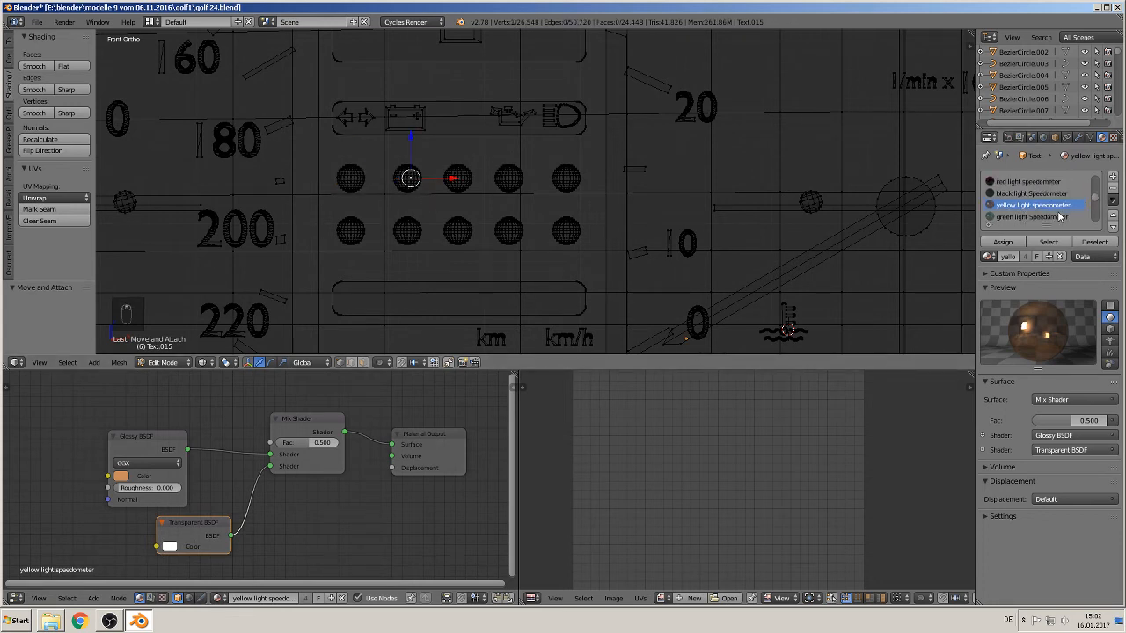
pyautogui.scroll(1, 1064, 216)
pyautogui.click(1025, 194)
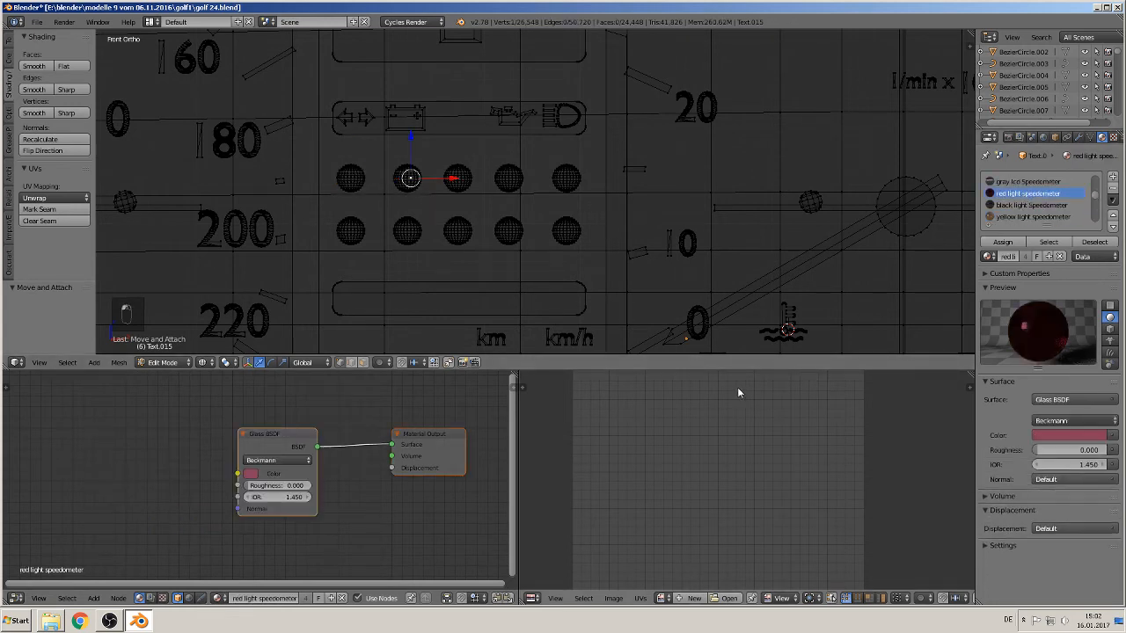
pyautogui.hotkey('ctrl', 'v')
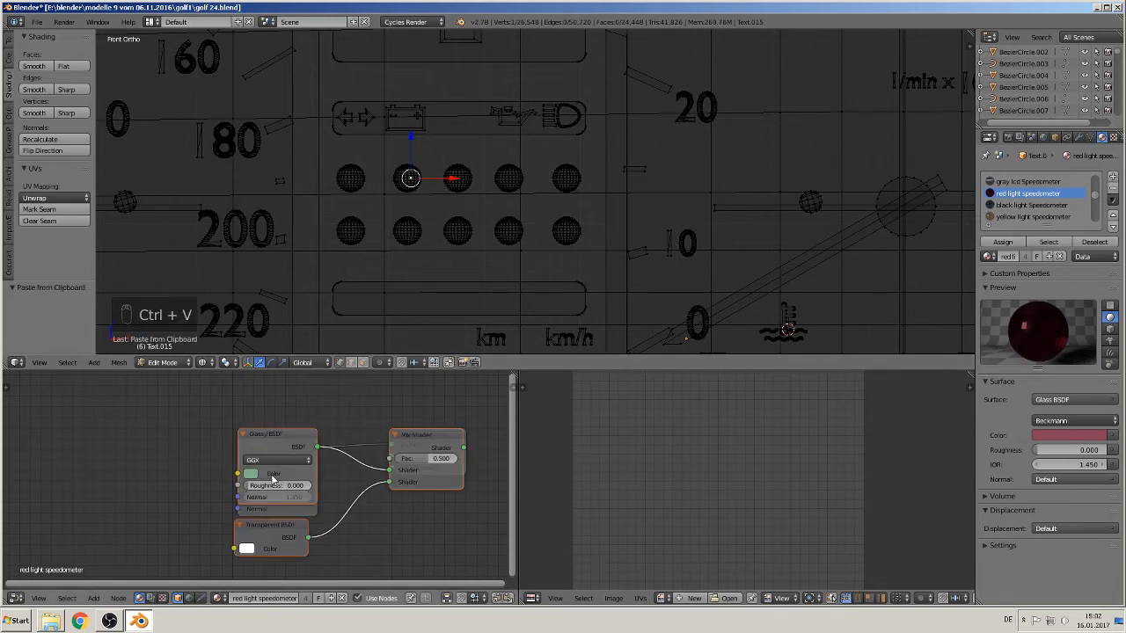
pyautogui.moveTo(277, 440); pyautogui.dragTo(309, 385)
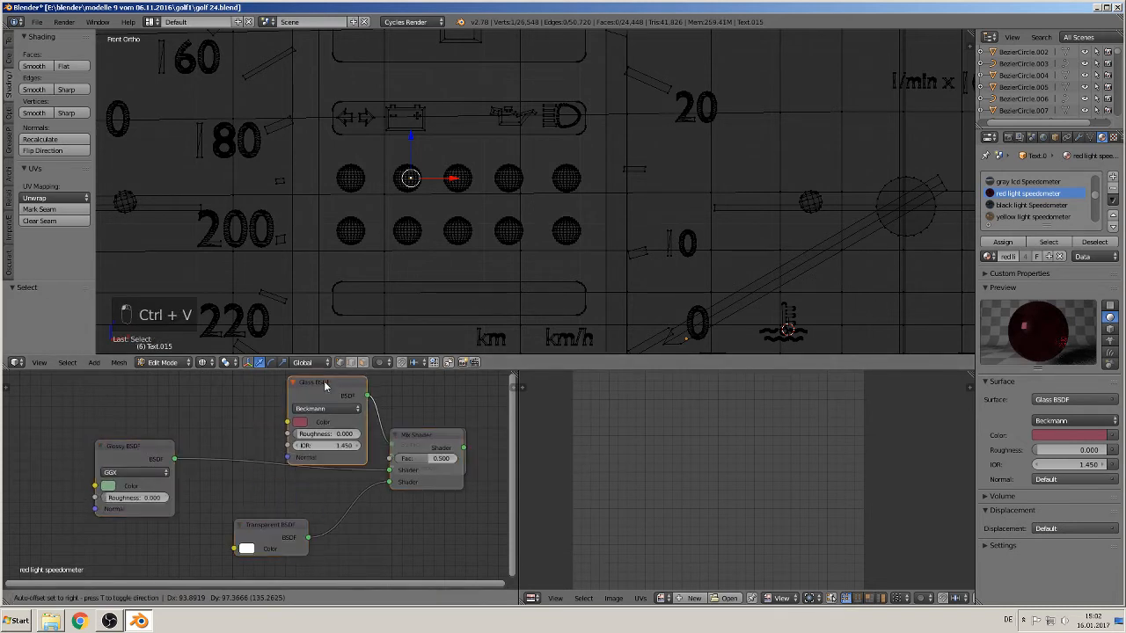
# Step: Sample the Glass BSDF's red for the Glossy BSDF, and replace the Glass BSDF with the Mix Shader as the red material's surface
pyautogui.click(108, 486)
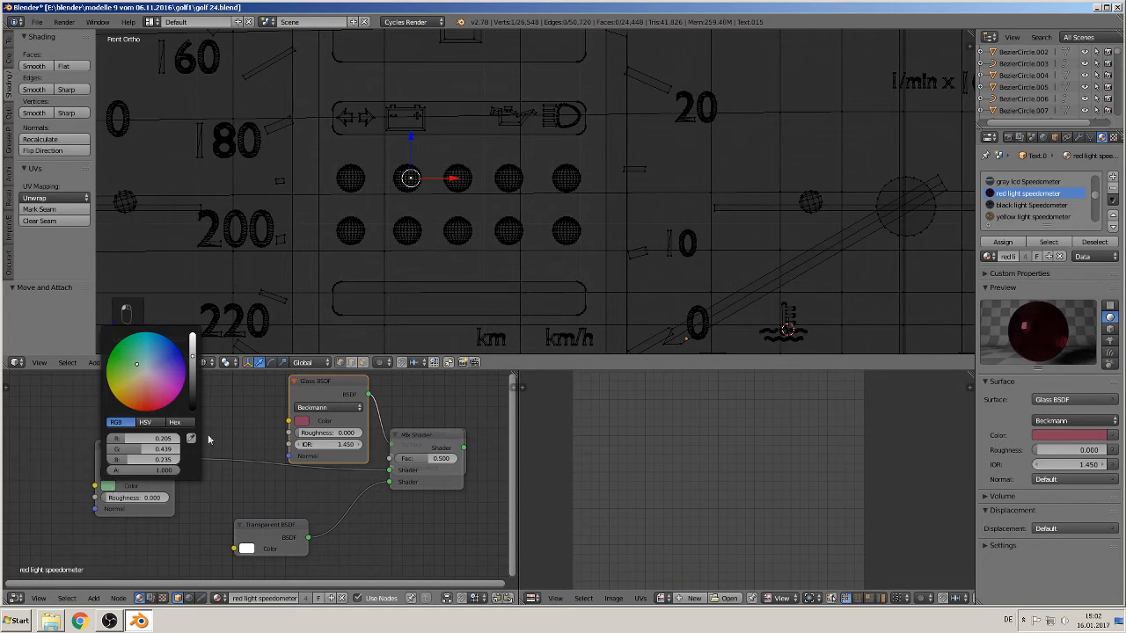
pyautogui.moveTo(312, 420); pyautogui.dragTo(108, 487)
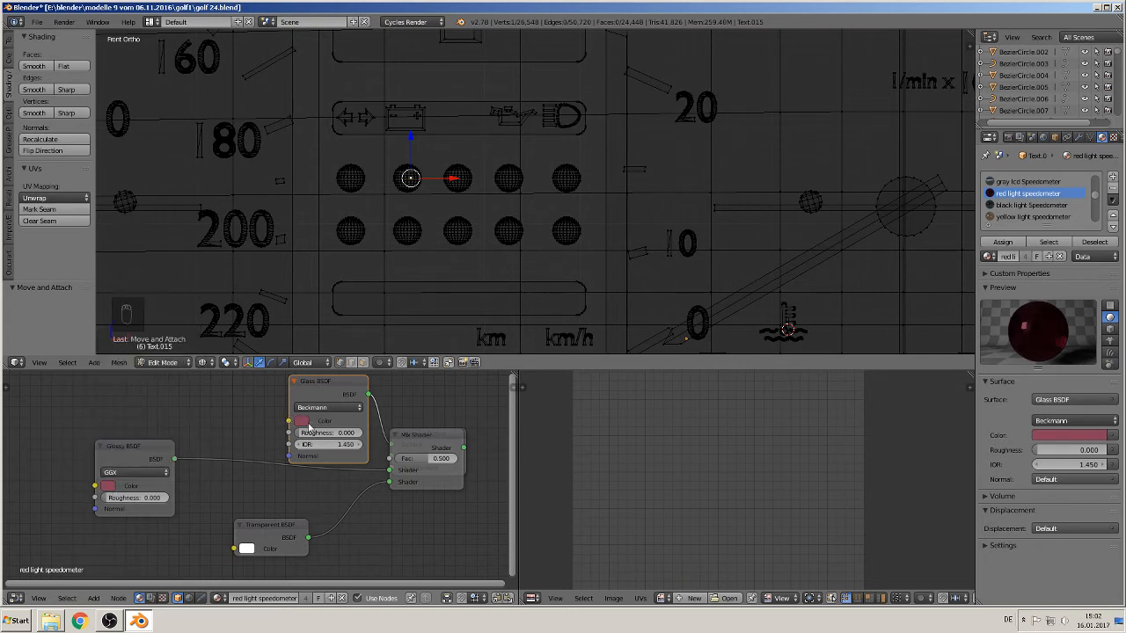
pyautogui.press('x')
pyautogui.moveTo(440, 438); pyautogui.dragTo(392, 444)
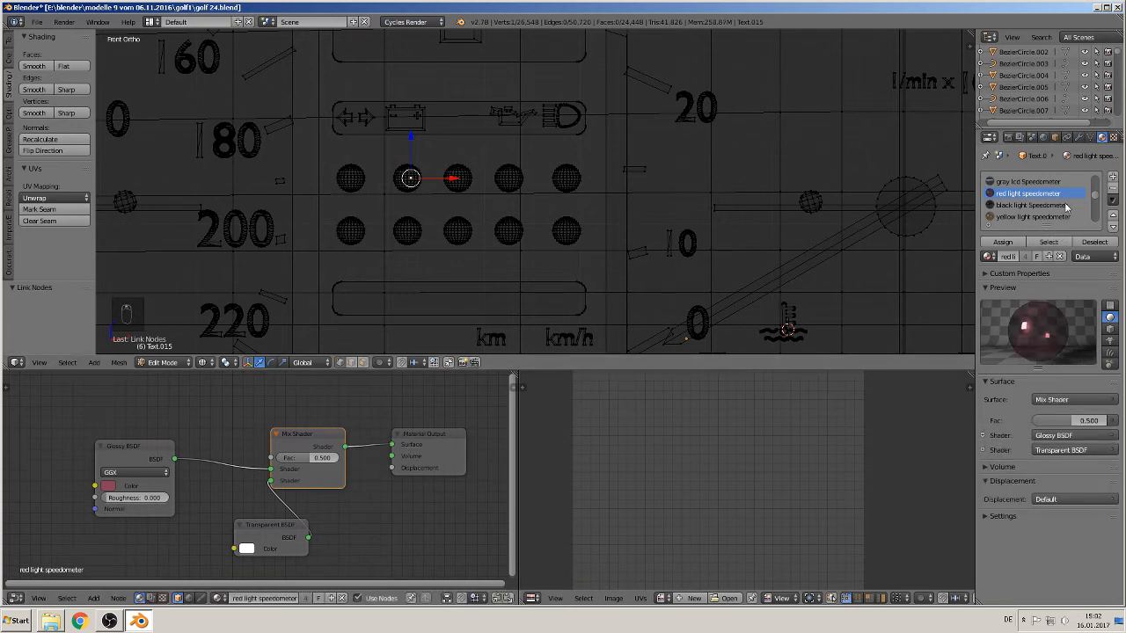
# Step: Set the Anisotropy of the gray lcd Speedometer material's Anisotropic BSDF to 0
pyautogui.scroll(1, 1068, 213)
pyautogui.click(1034, 194)
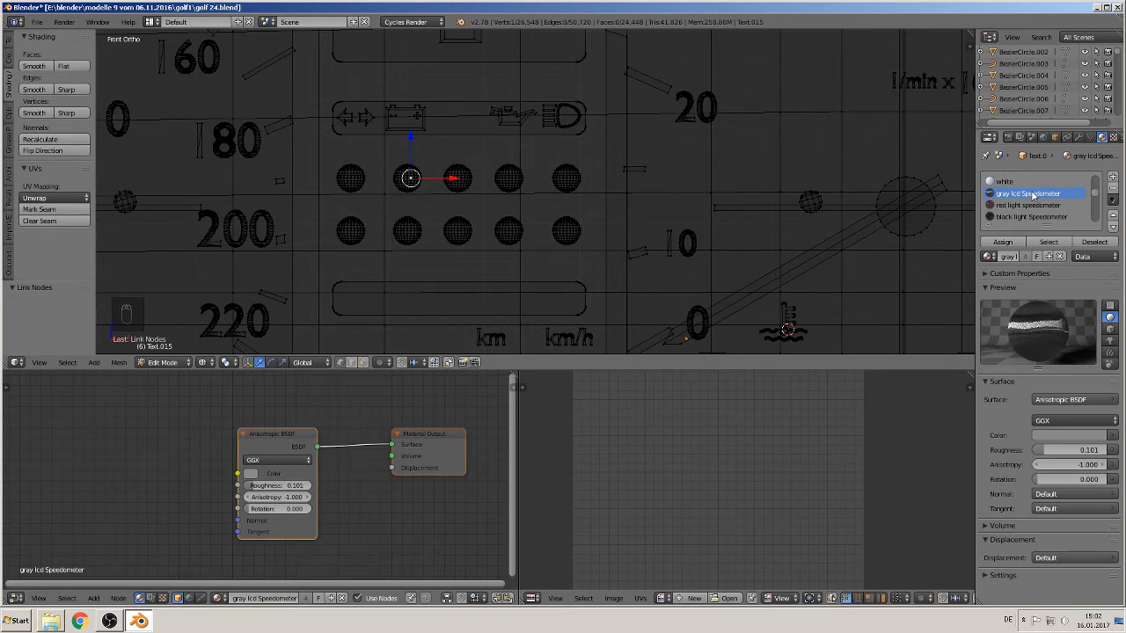
pyautogui.click(286, 496)
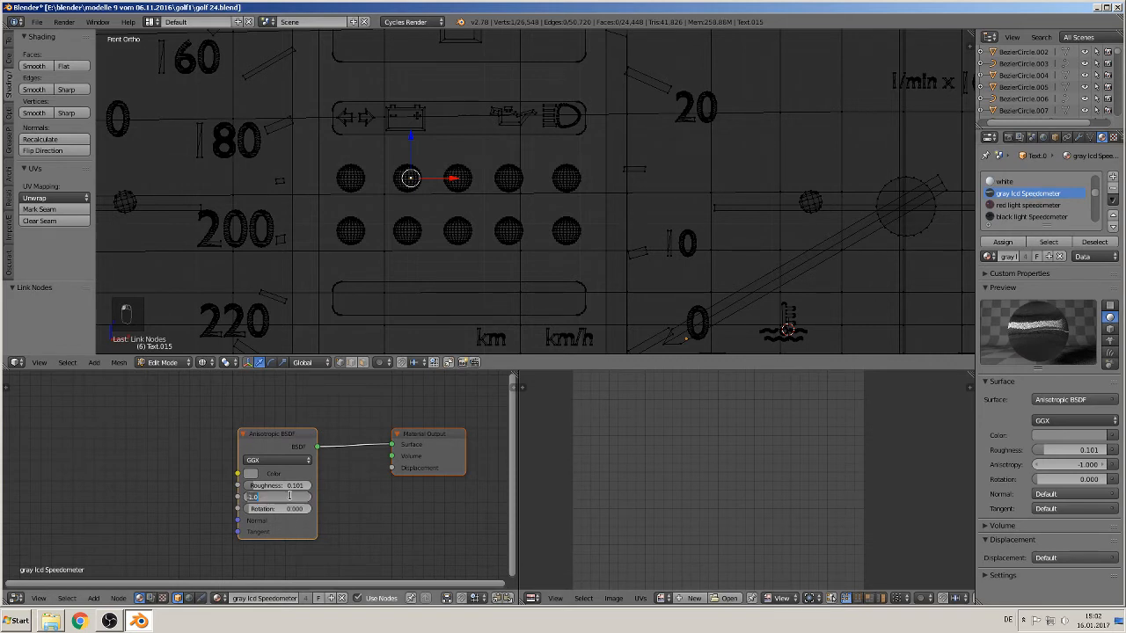
pyautogui.write('-')
pyautogui.press('Return')
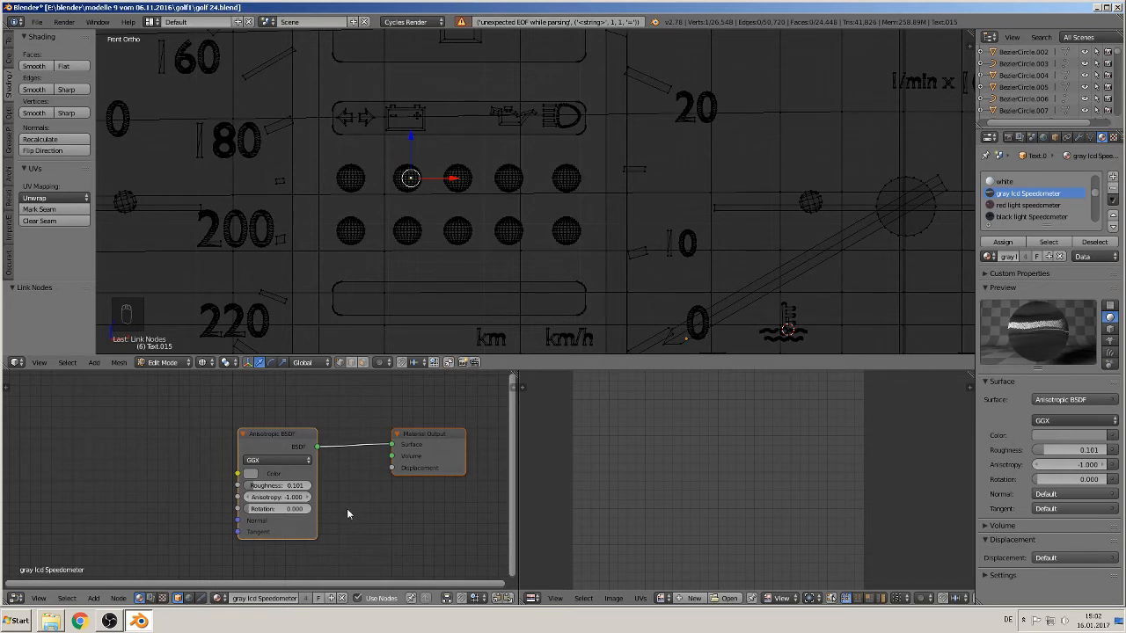
pyautogui.click(295, 498)
pyautogui.write('-')
pyautogui.press('Return')
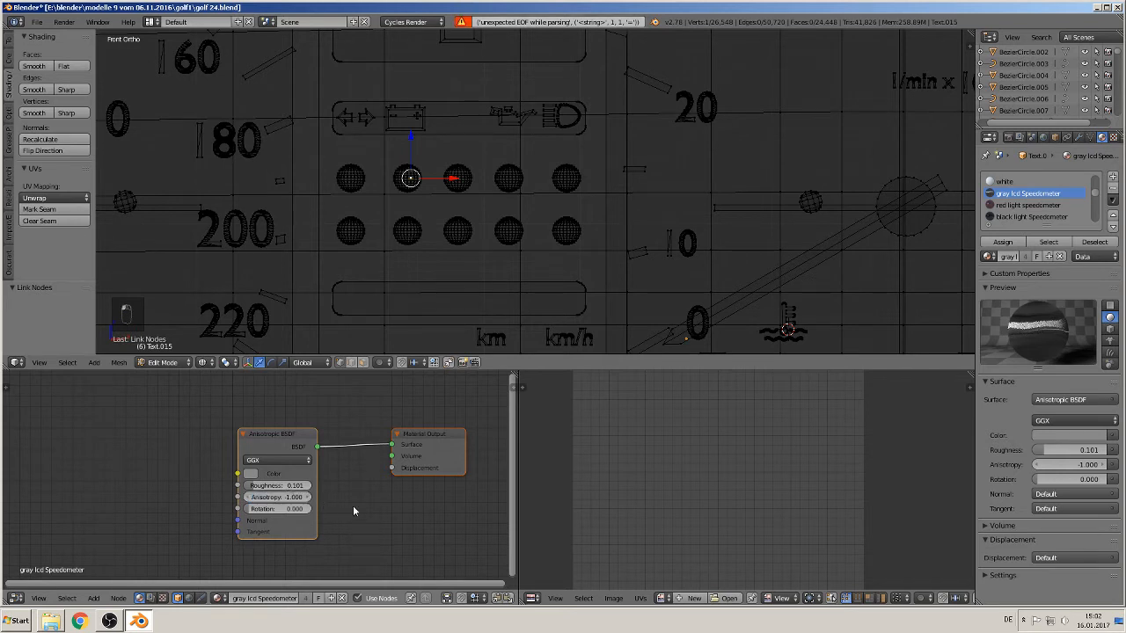
pyautogui.click(293, 497)
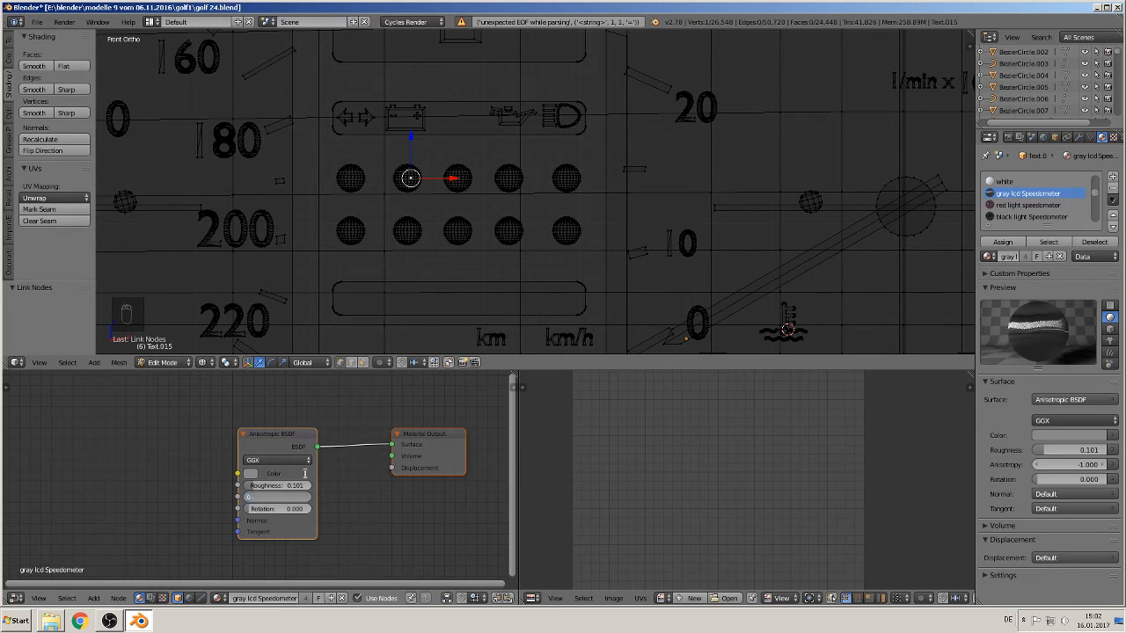
pyautogui.write('0')
pyautogui.press('Return')
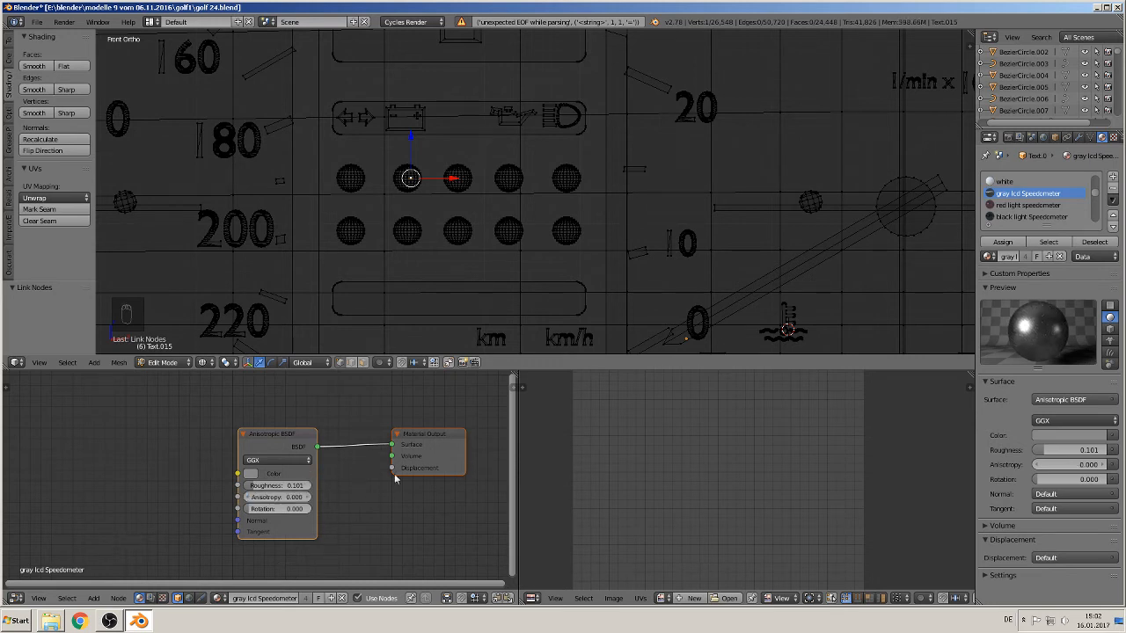
# Step: Look through the object's whole material list for other materials that need adjusting
pyautogui.scroll(2, 1070, 205)
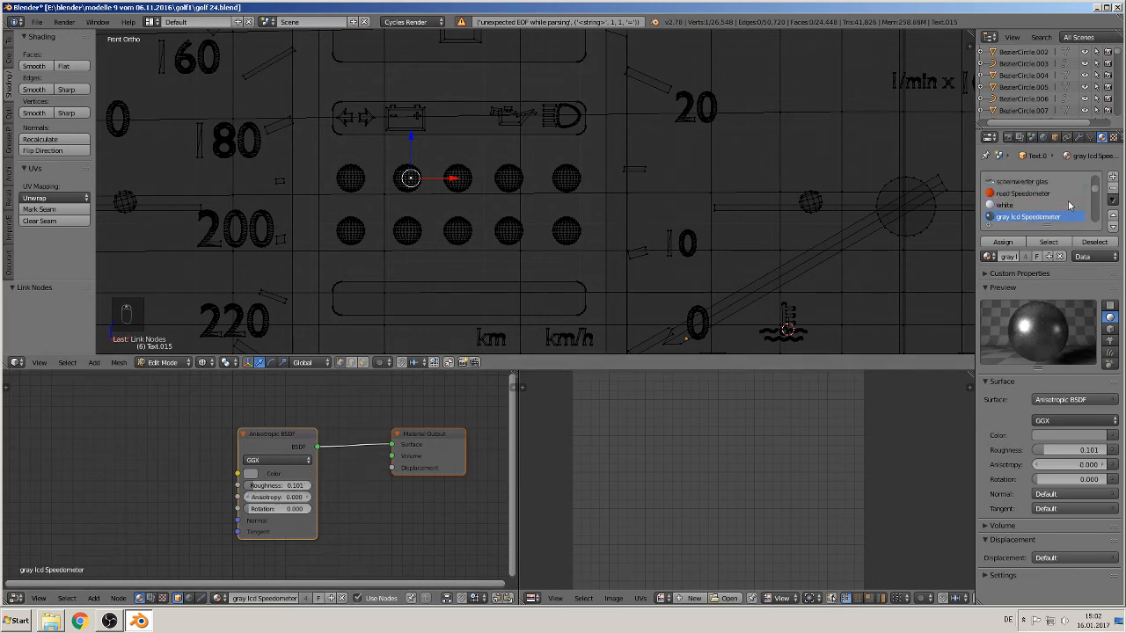
pyautogui.scroll(1, 1067, 213)
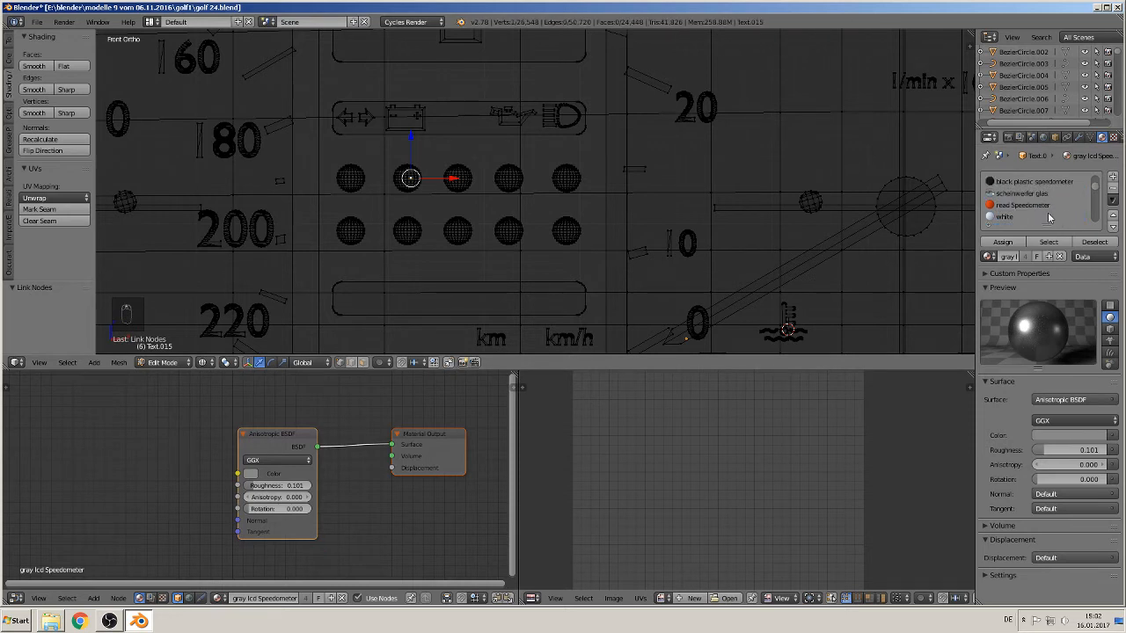
pyautogui.scroll(3, 1048, 215)
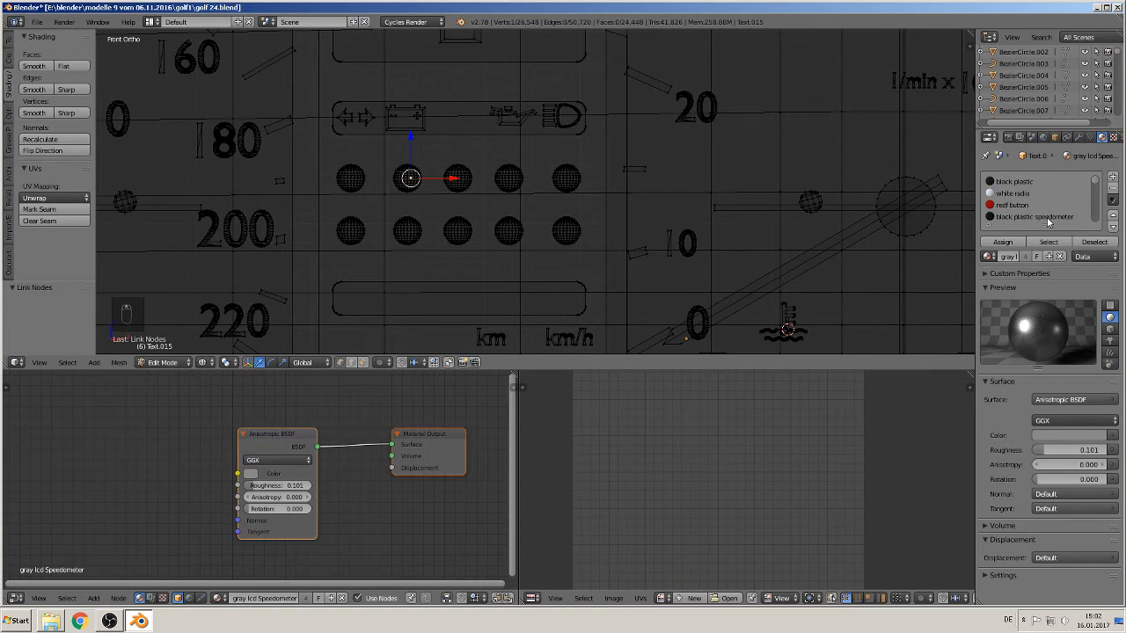
pyautogui.scroll(-5, 1046, 217)
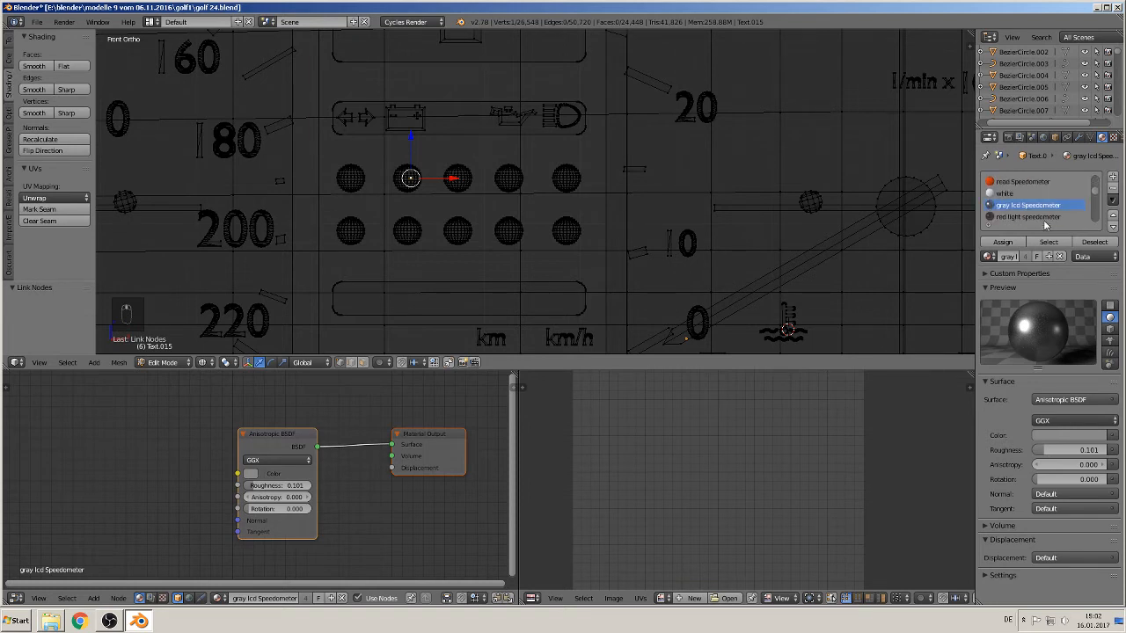
pyautogui.scroll(-2, 1043, 220)
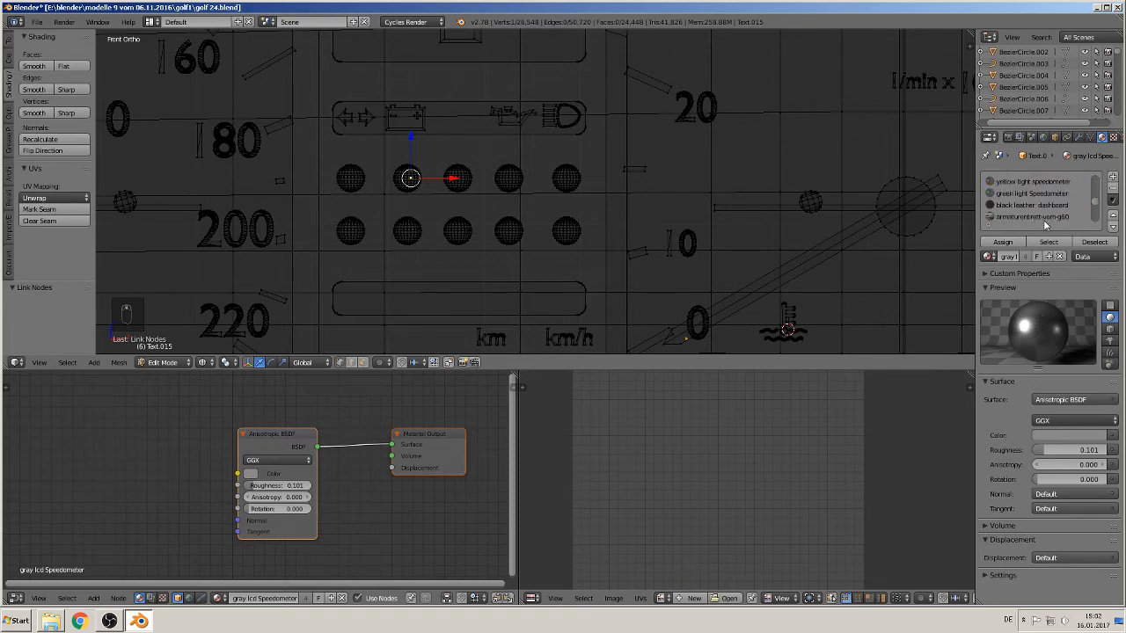
pyautogui.scroll(-2, 1043, 220)
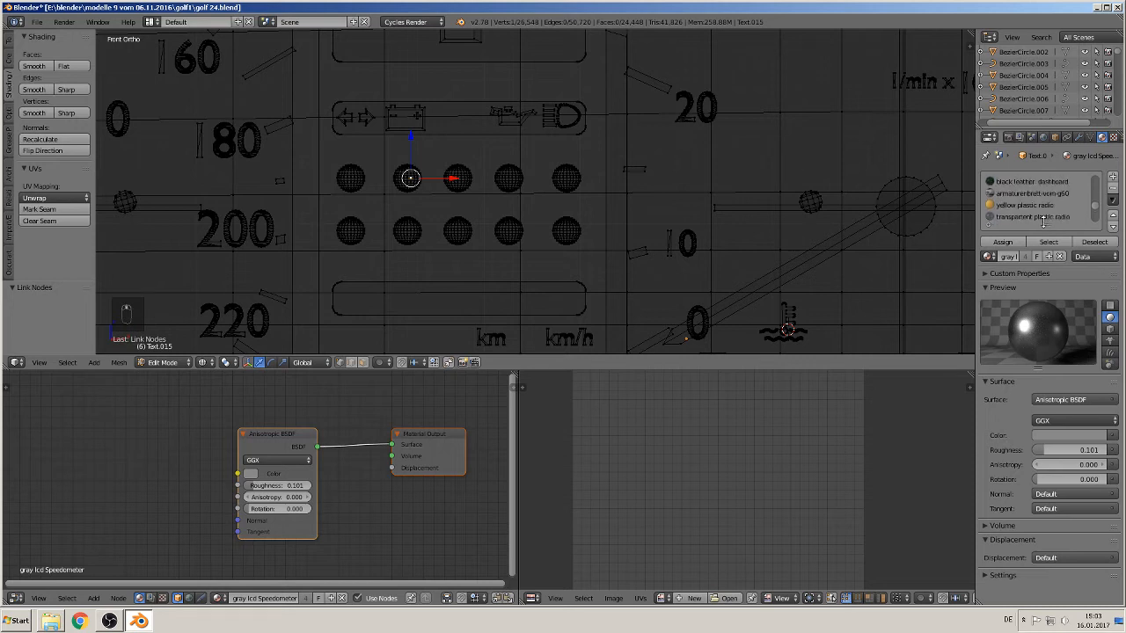
pyautogui.scroll(-4, 1043, 221)
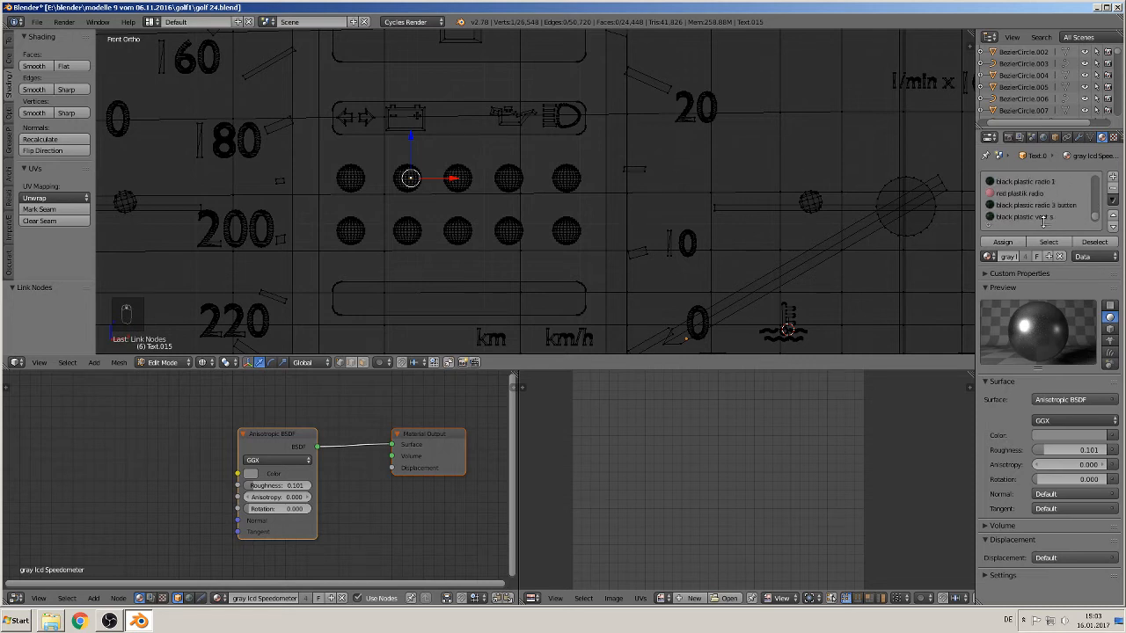
pyautogui.scroll(-1, 1043, 222)
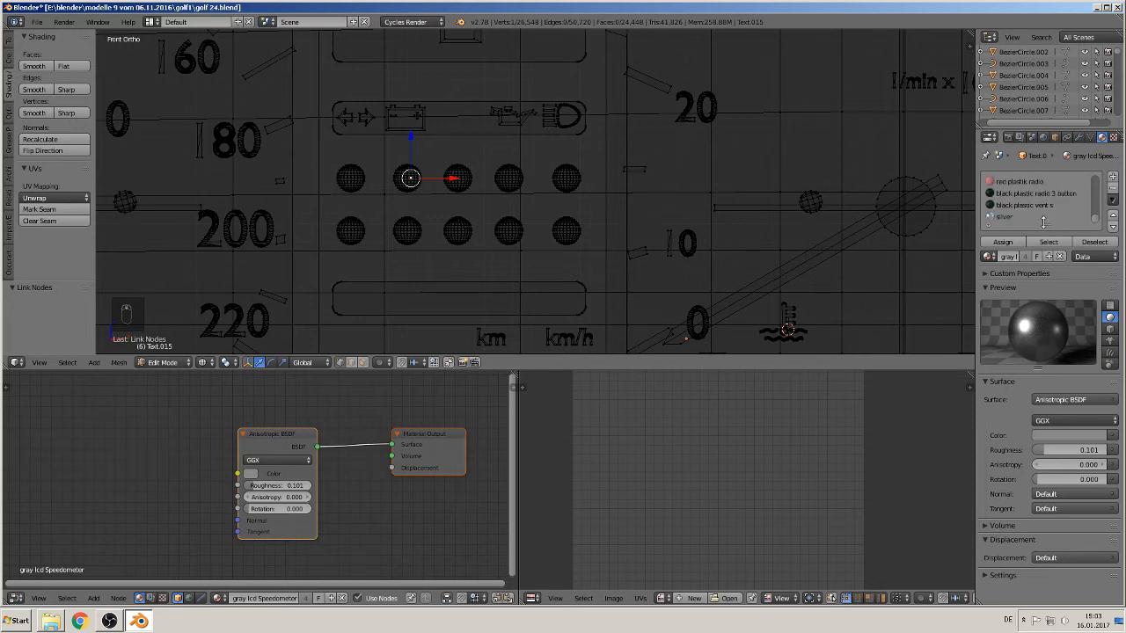
# Step: Return the dashboard to Object Mode with everything deselected and the whole model in view
pyautogui.scroll(-7, 598, 290)
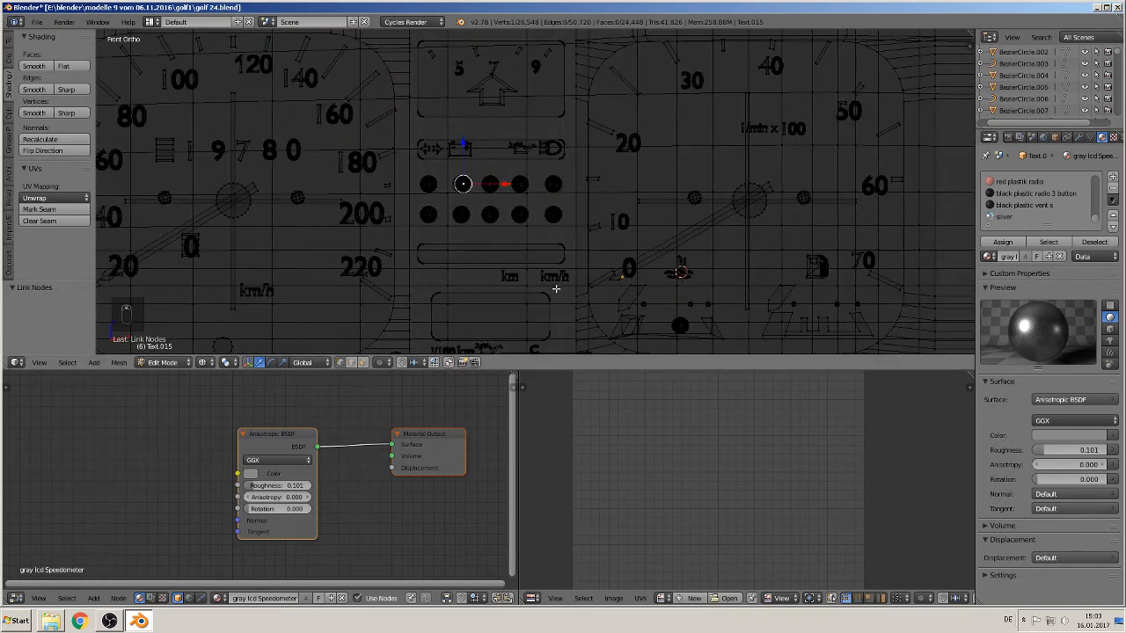
pyautogui.press('Tab')
pyautogui.press('Tab')
pyautogui.scroll(-2, 557, 290)
pyautogui.press('a')
pyautogui.press('a')
pyautogui.press('a')
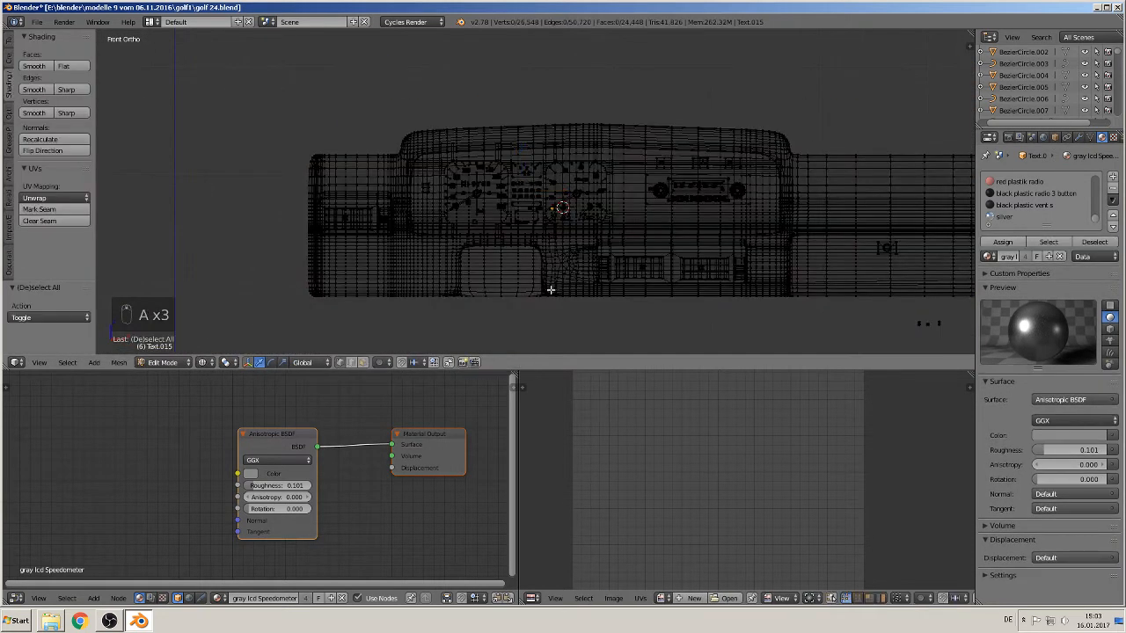
pyautogui.press('Tab')
pyautogui.press('a')
pyautogui.press('a')
pyautogui.moveTo(551, 290); pyautogui.dragTo(531, 296, button='middle')
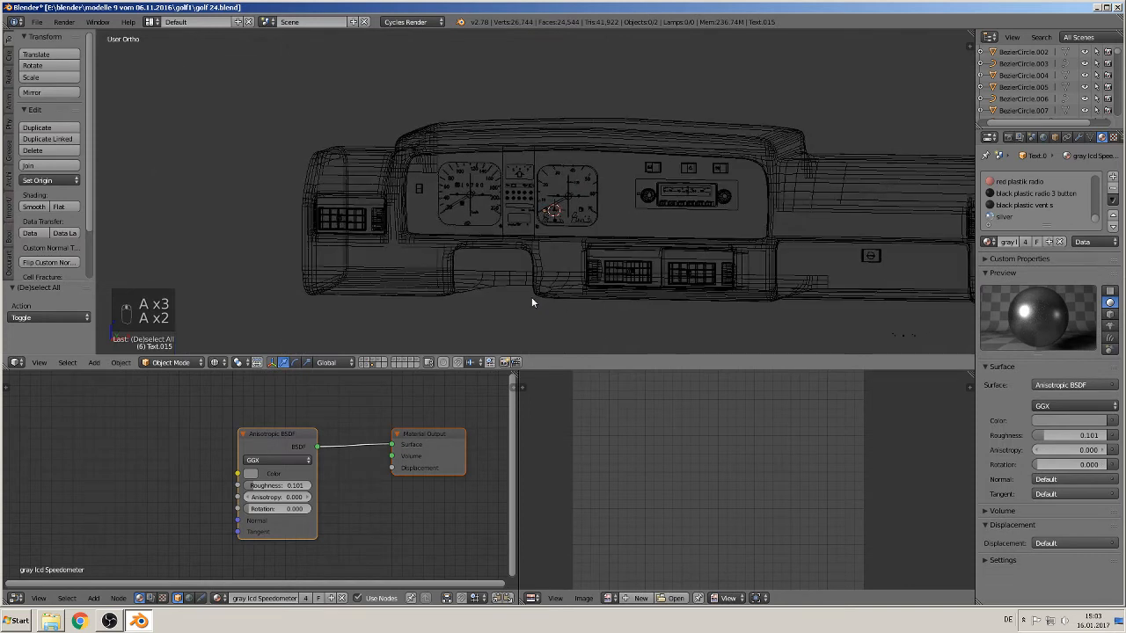
# Step: Display the dashboard with Rendered viewport shading and examine the instrument cluster up close from the front
pyautogui.click(213, 362)
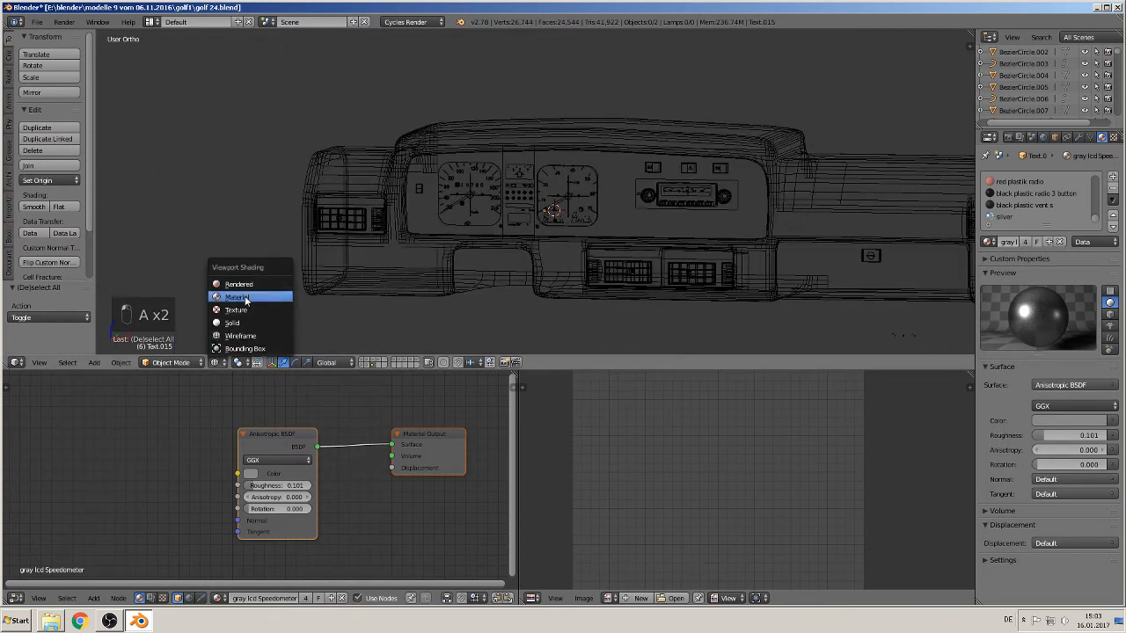
pyautogui.click(213, 363)
pyautogui.click(245, 285)
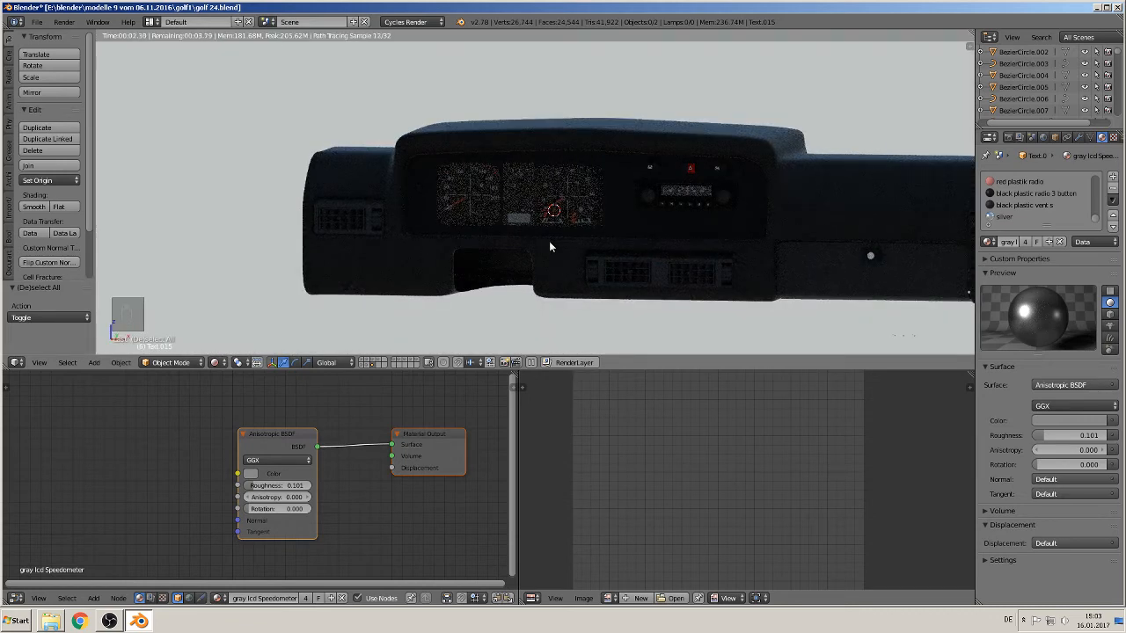
pyautogui.scroll(6, 490, 204)
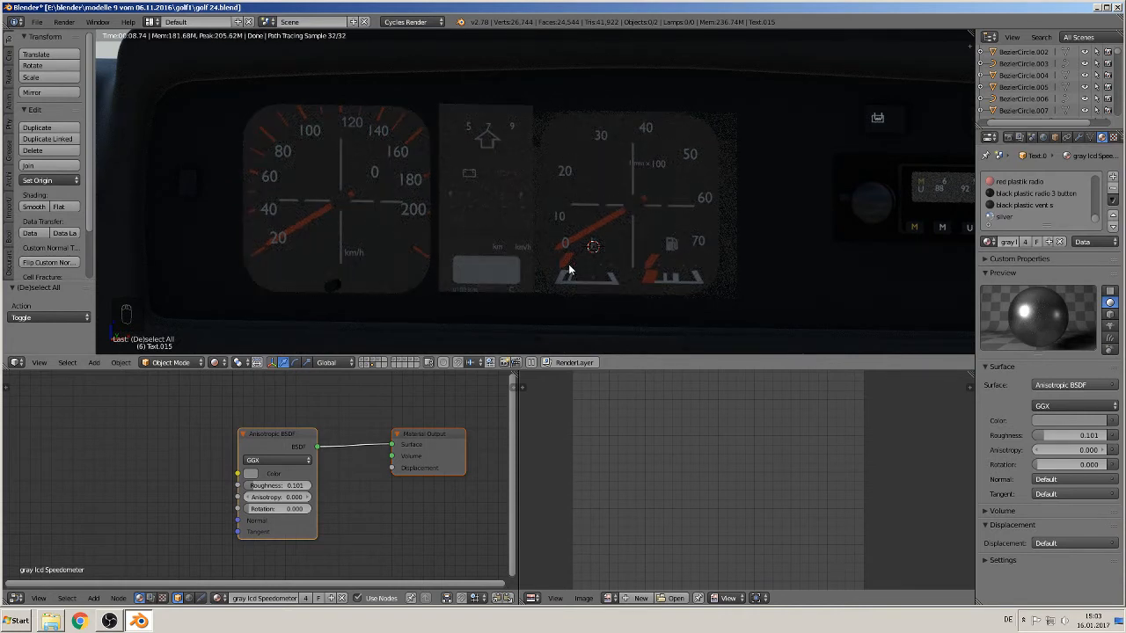
pyautogui.scroll(2, 596, 220)
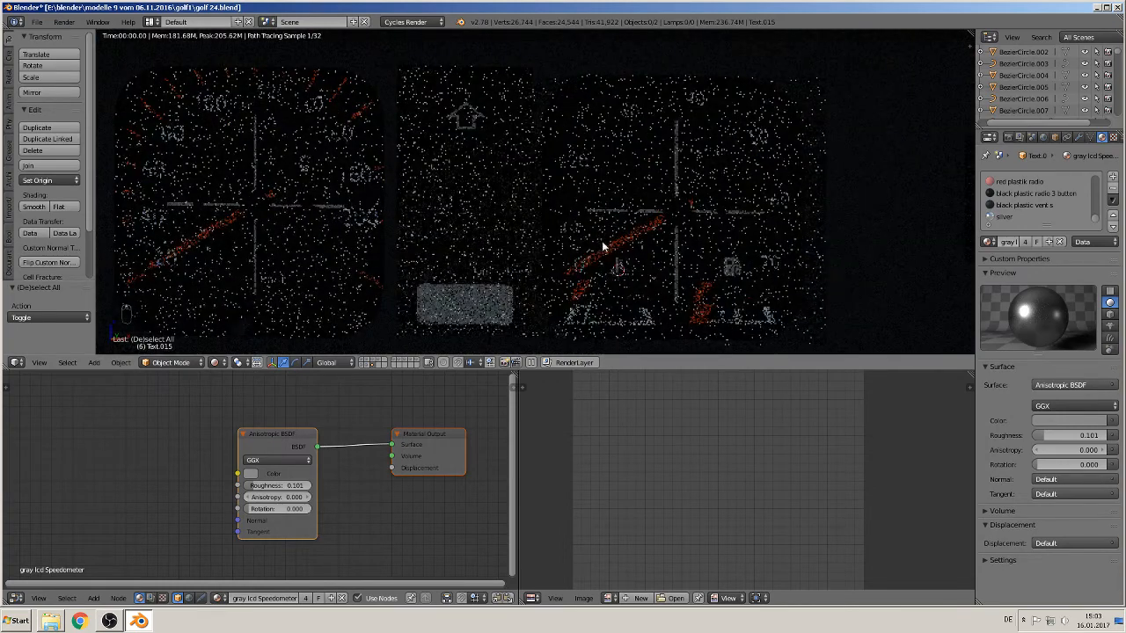
pyautogui.press('KP_1')
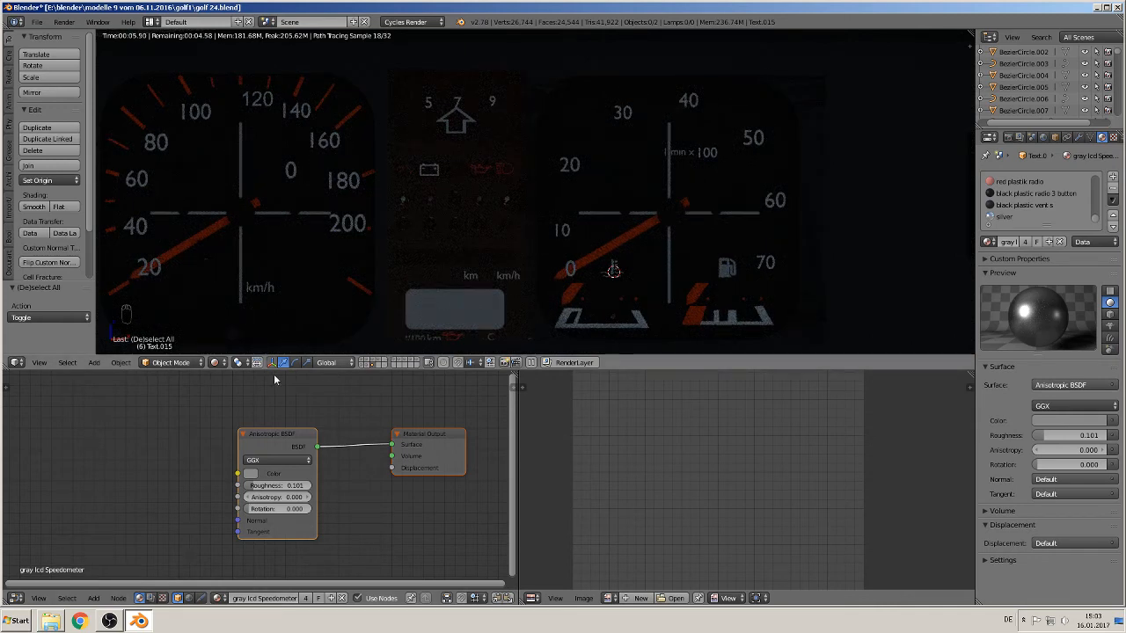
# Step: Leave the rendered preview, show the instrument cluster in wireframe and open the dashboard mesh in Edit Mode
pyautogui.click(215, 364)
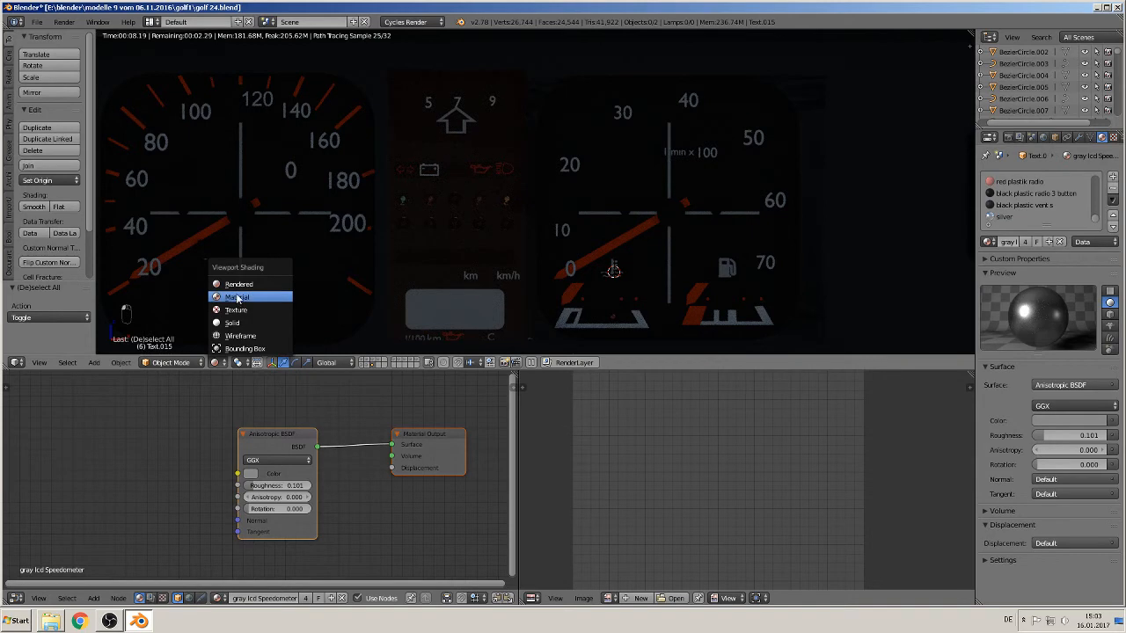
pyautogui.click(236, 296)
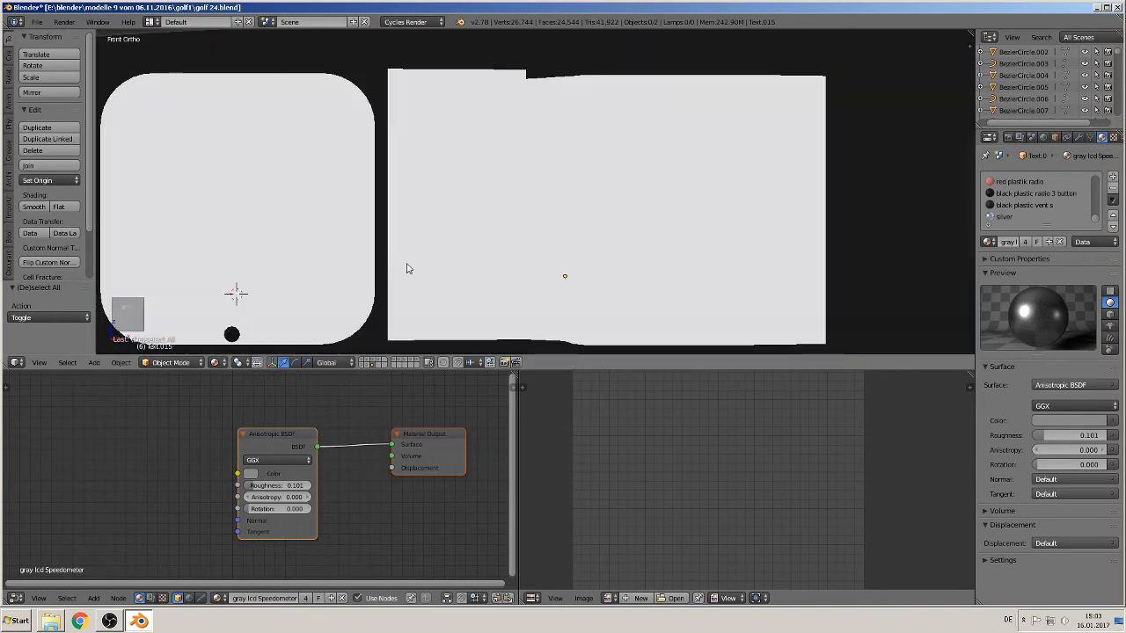
pyautogui.press('z')
pyautogui.scroll(3, 640, 254)
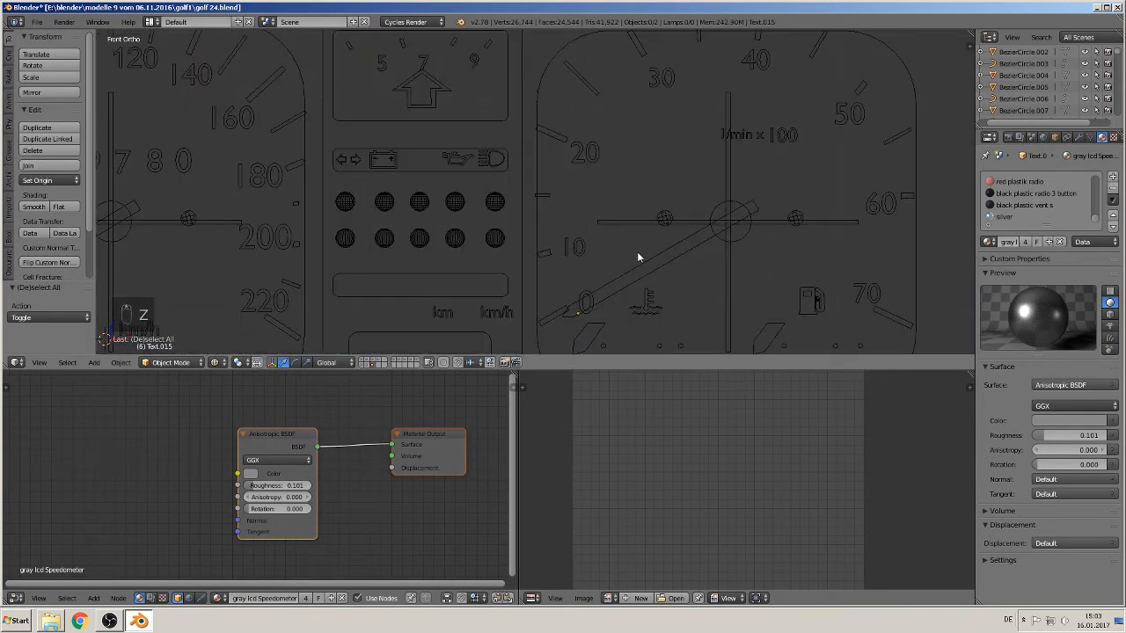
pyautogui.scroll(-3, 630, 254)
pyautogui.press('a')
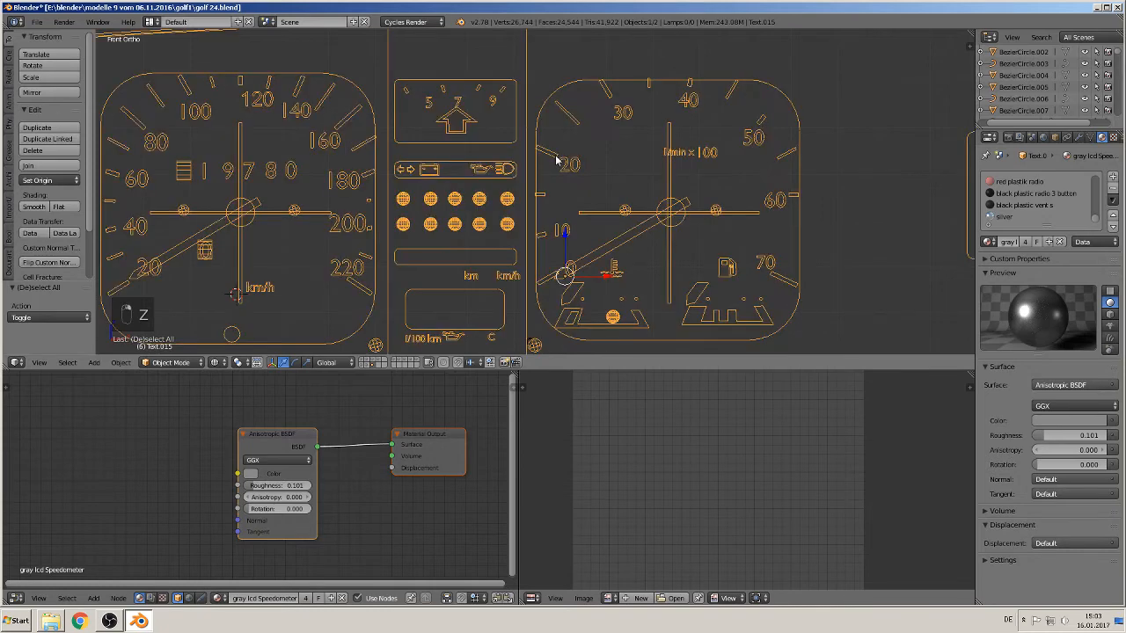
pyautogui.press('a')
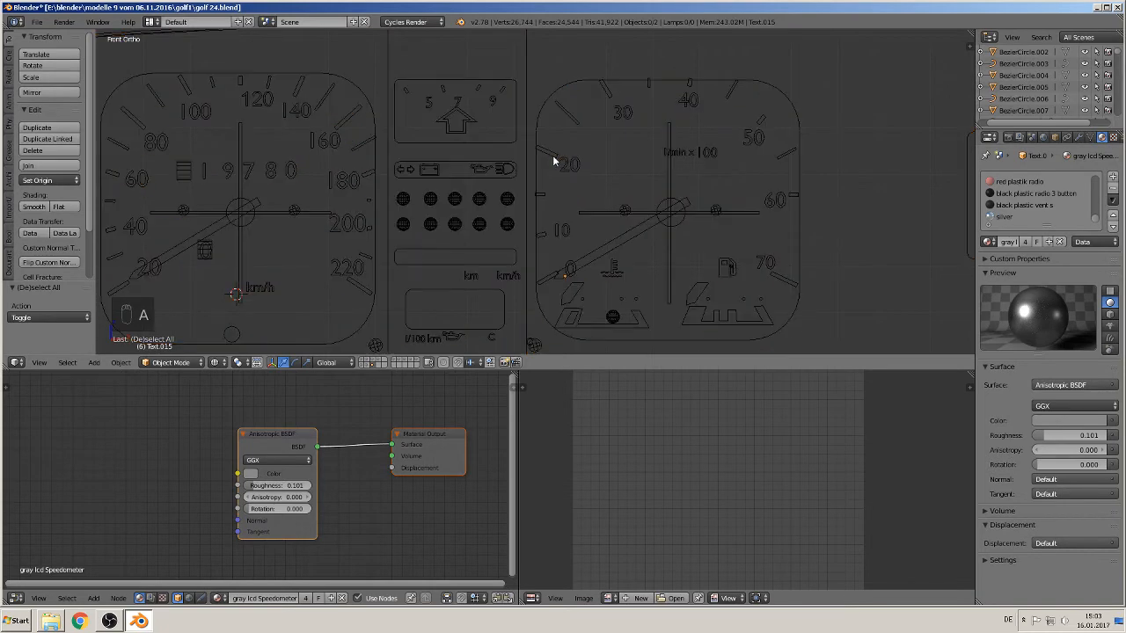
pyautogui.press('l')
pyautogui.press('Escape')
pyautogui.press('a')
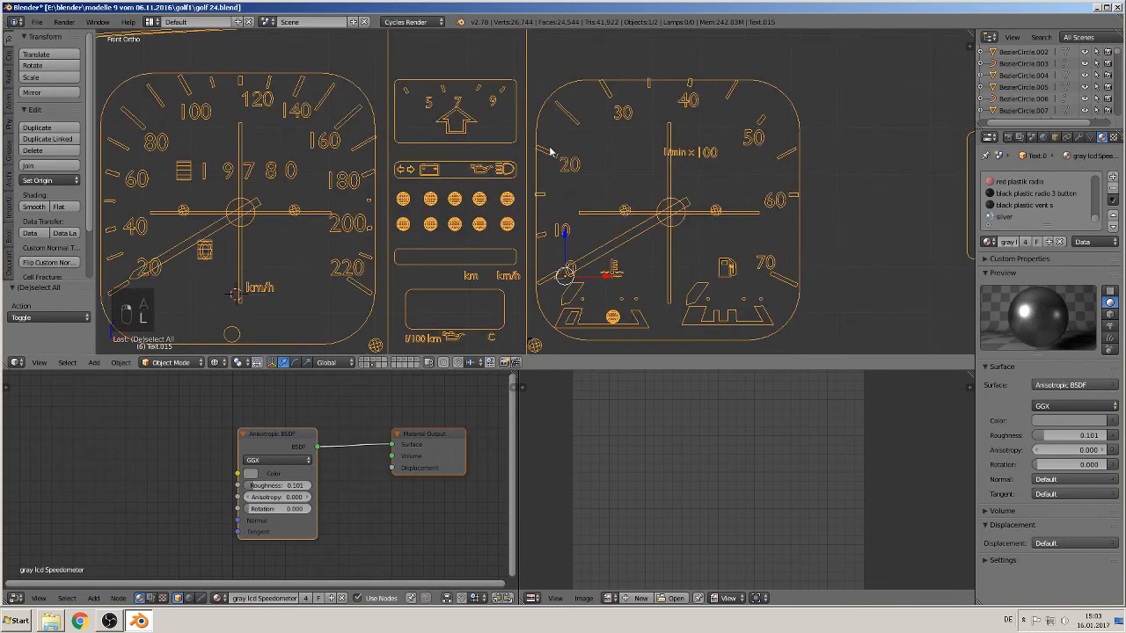
pyautogui.press('Tab')
# Step: Clear the mistaken linked selections near the rev counter's 20 mark and switch the mesh to face selection
pyautogui.press('l')
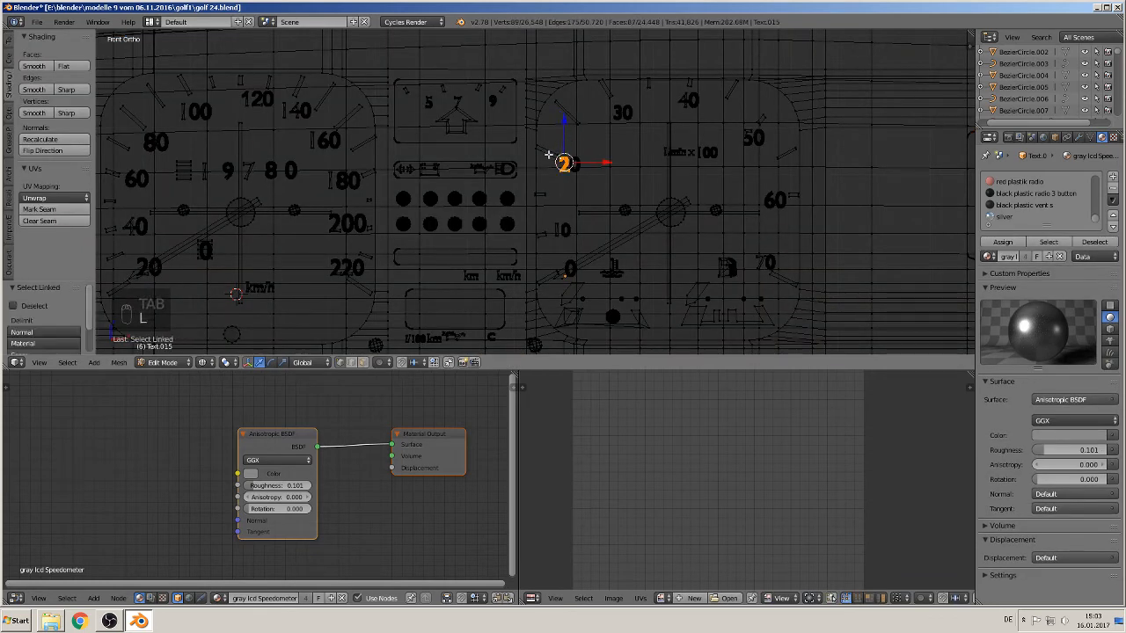
pyautogui.press('a')
pyautogui.press('l')
pyautogui.press('l')
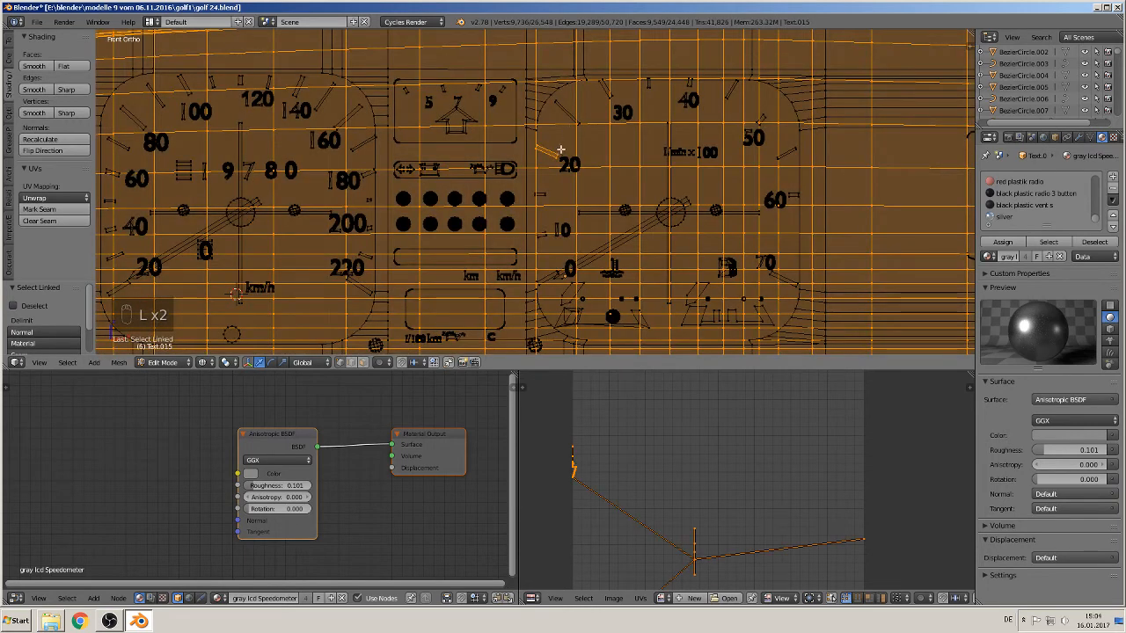
pyautogui.rightClick(562, 158)
pyautogui.rightClick(405, 346)
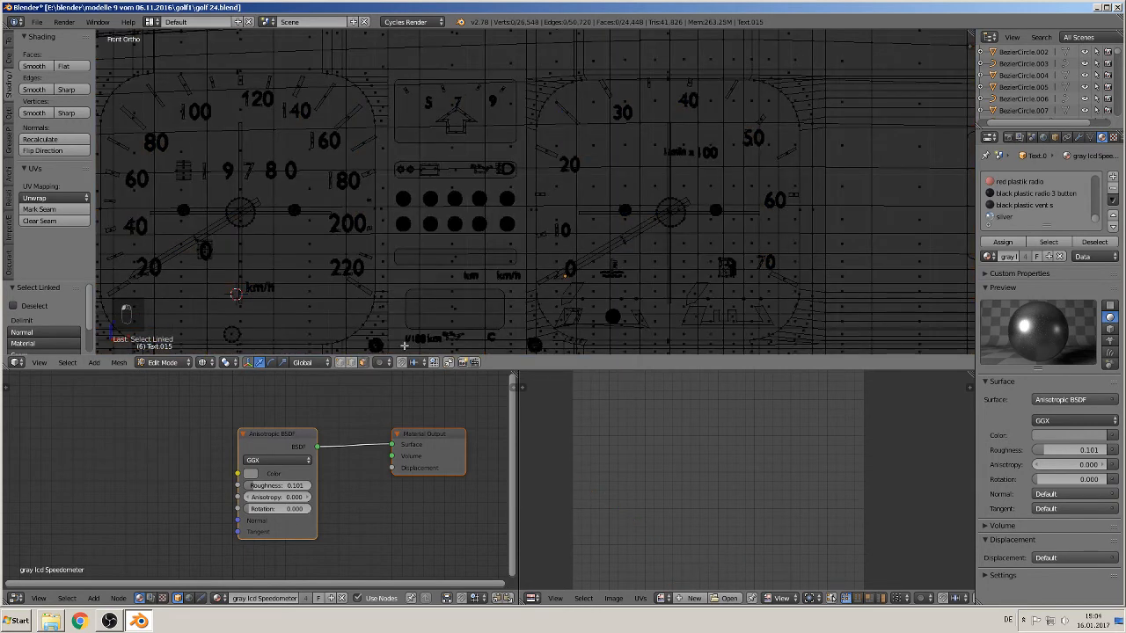
# Step: Select all the tick marks around the rev counter dial and assign them the white radio material
pyautogui.press('l')
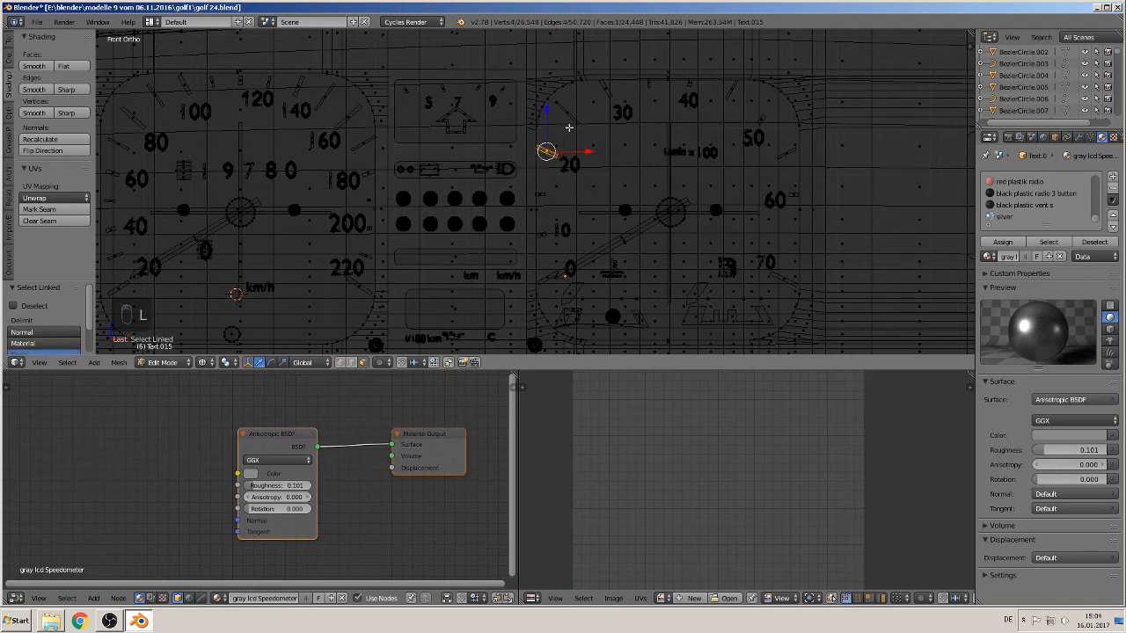
pyautogui.press('l')
pyautogui.press('l')
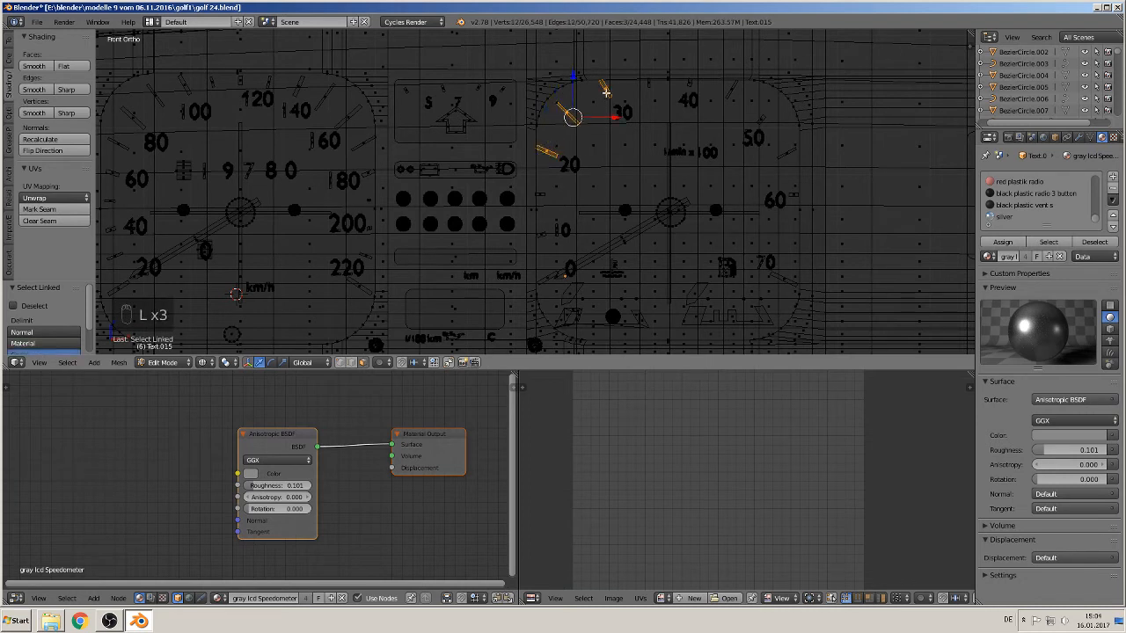
pyautogui.press('l')
pyautogui.press('l')
pyautogui.press('l')
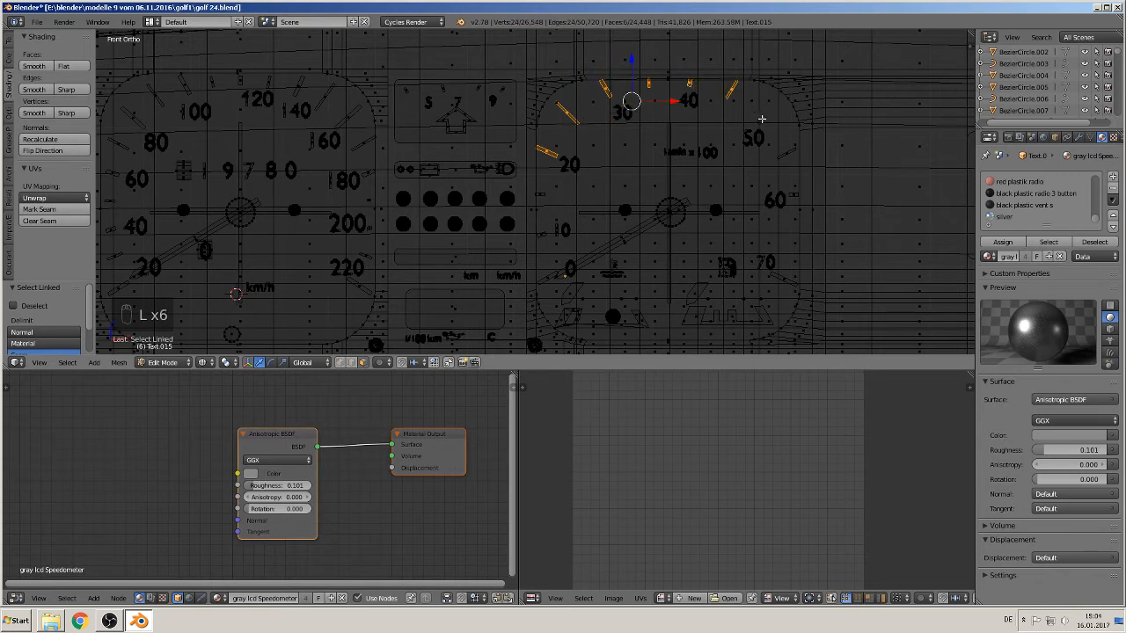
pyautogui.press('l')
pyautogui.press('l')
pyautogui.press('l')
pyautogui.press('l')
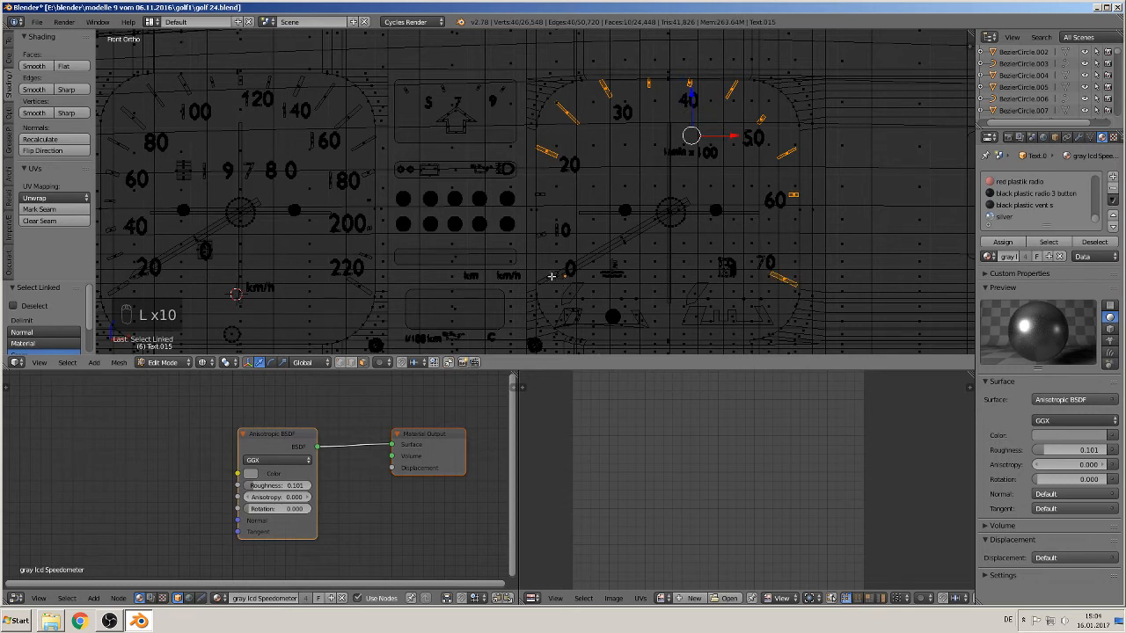
pyautogui.press('l')
pyautogui.press('l')
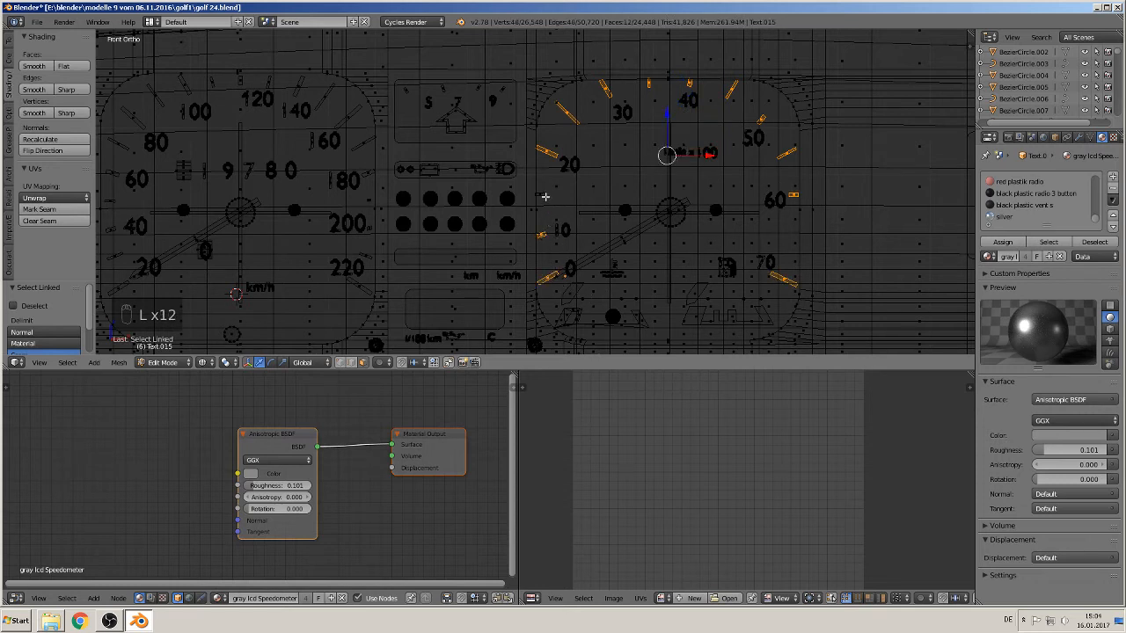
pyautogui.press('l')
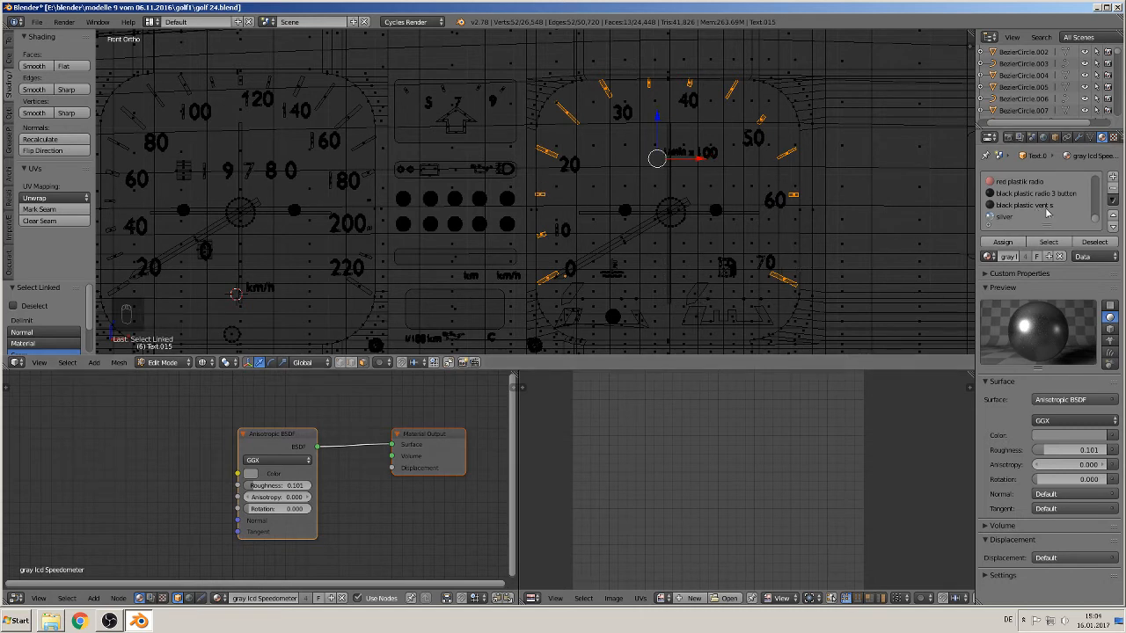
pyautogui.scroll(-5, 1111, 202)
pyautogui.scroll(4, 1102, 203)
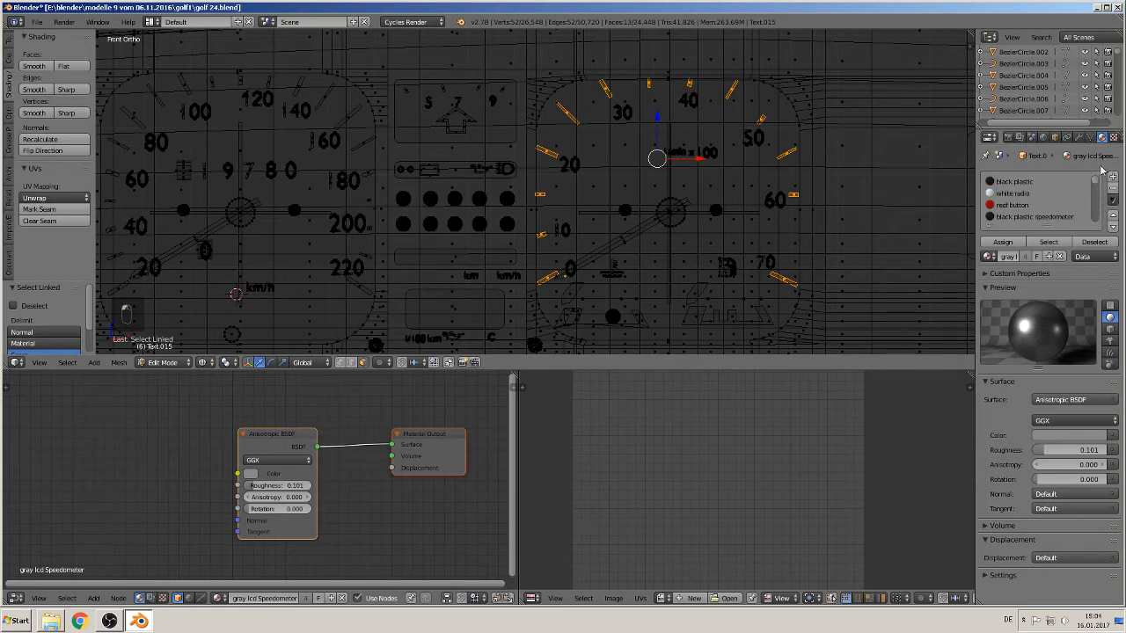
pyautogui.click(1021, 195)
pyautogui.click(1005, 241)
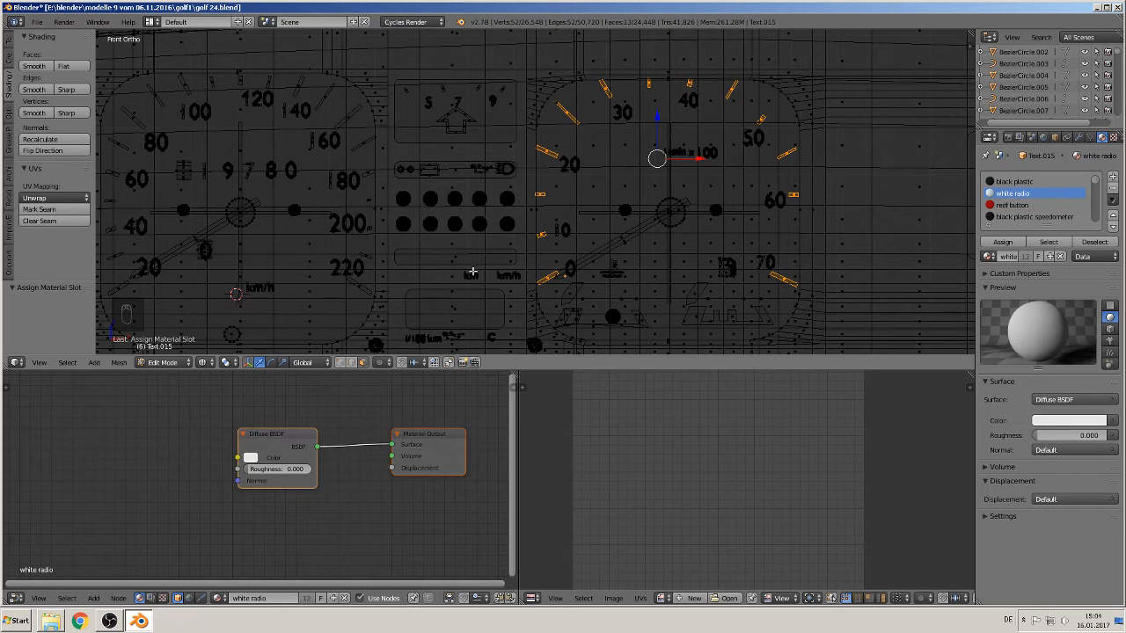
# Step: Return to Object Mode and check the rev counter's tick marks with Rendered viewport shading
pyautogui.press('Tab')
pyautogui.click(216, 362)
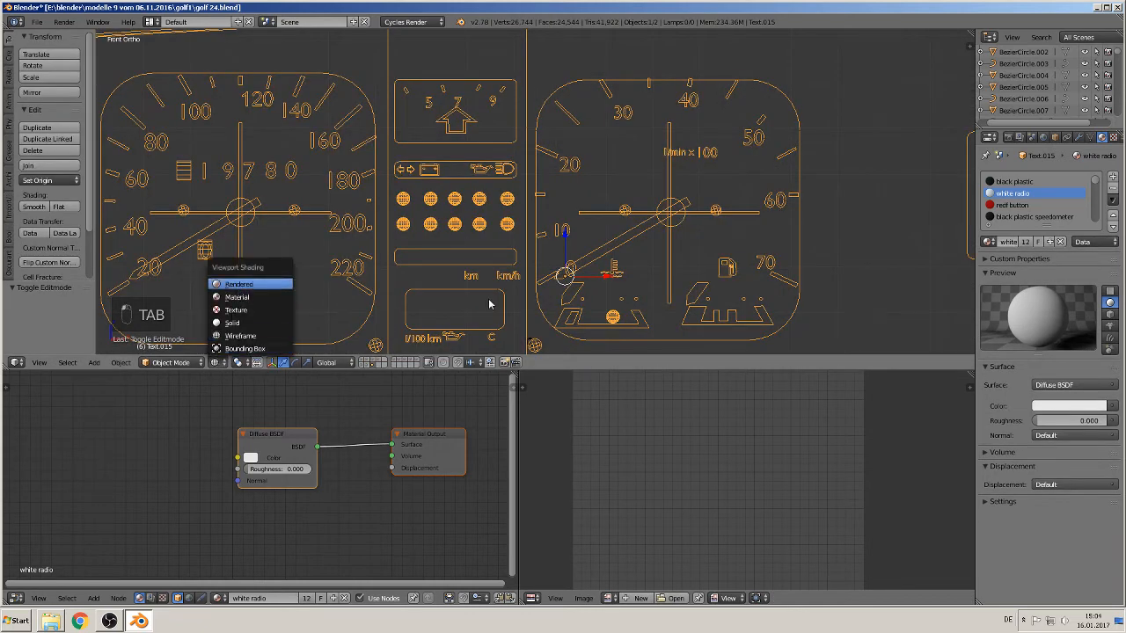
pyautogui.press('Return')
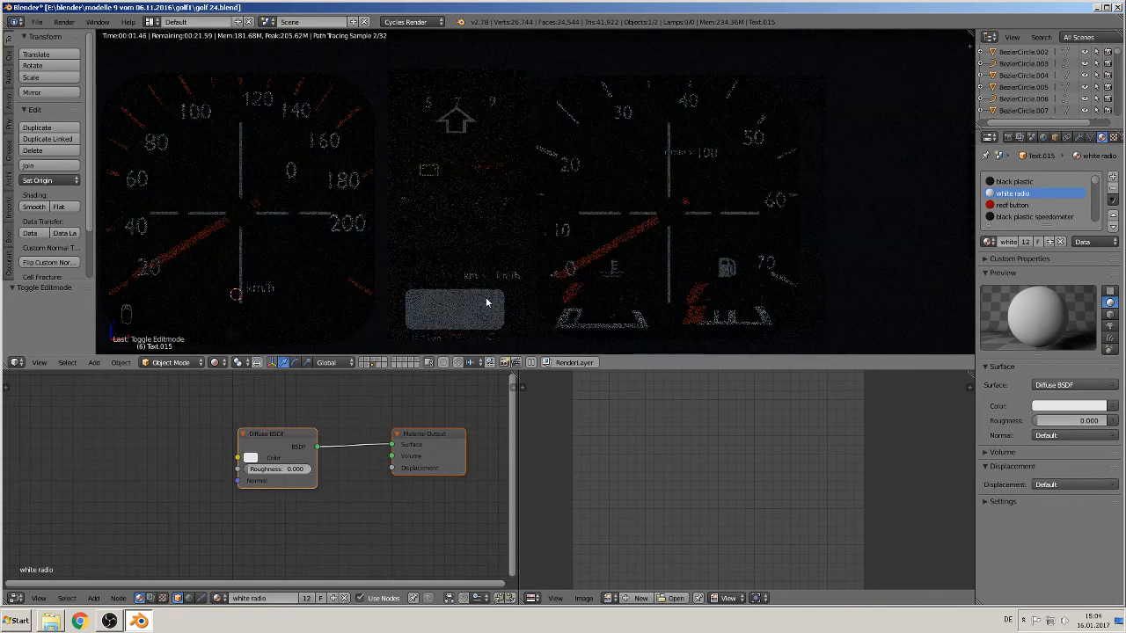
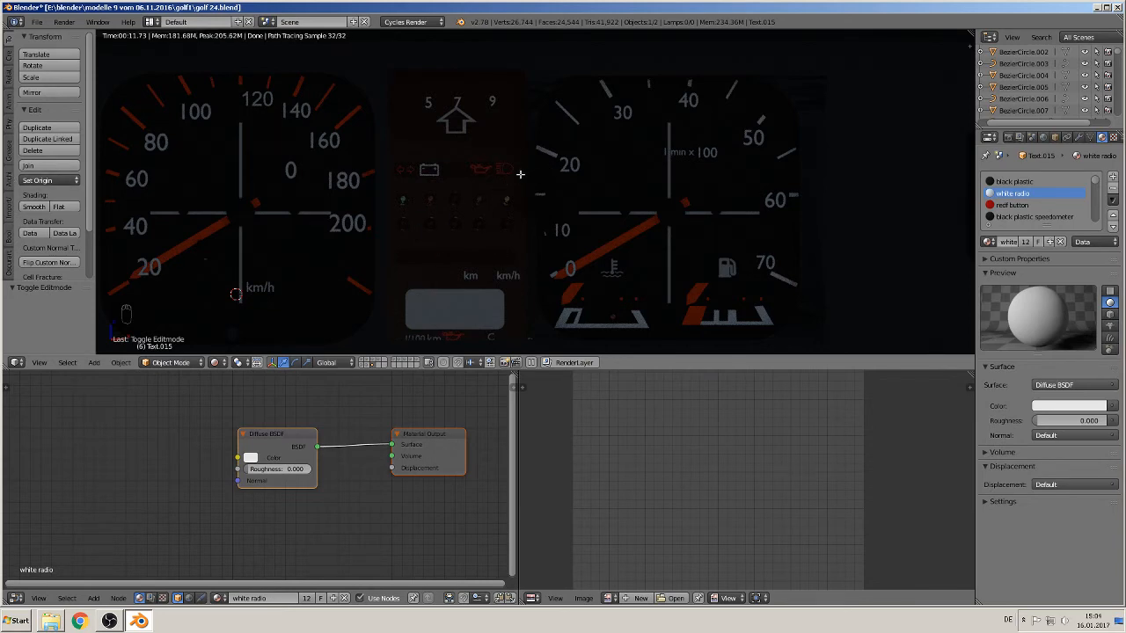
# Step: Switch the dashboard back to wireframe and open its mesh in Edit Mode, close up on the headlight symbol
pyautogui.press('Tab')
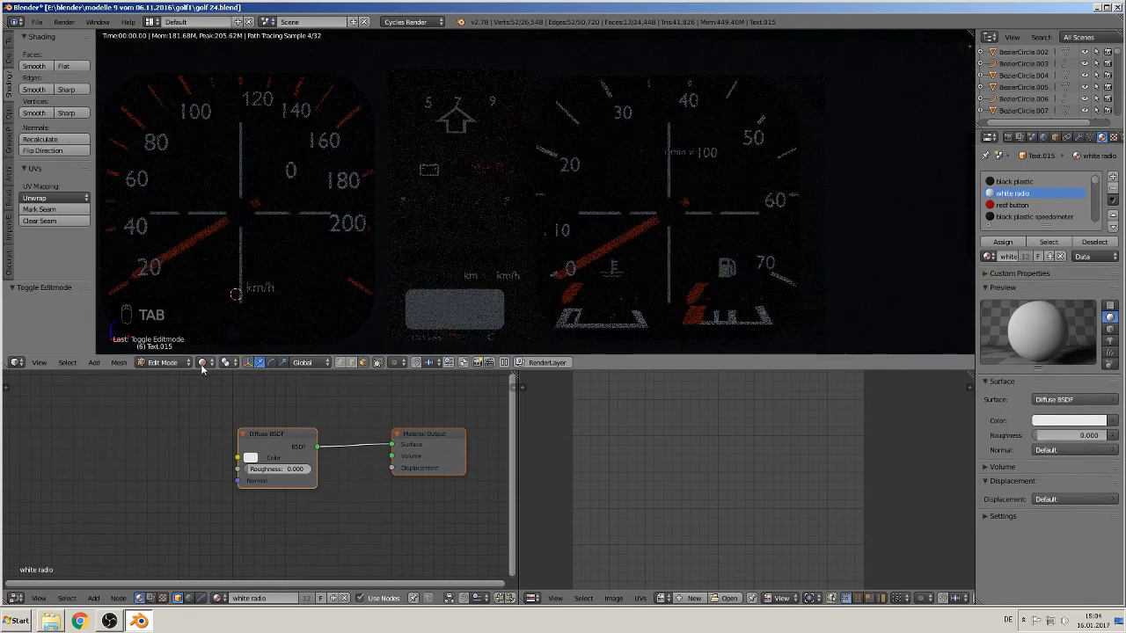
pyautogui.click(207, 363)
pyautogui.click(220, 298)
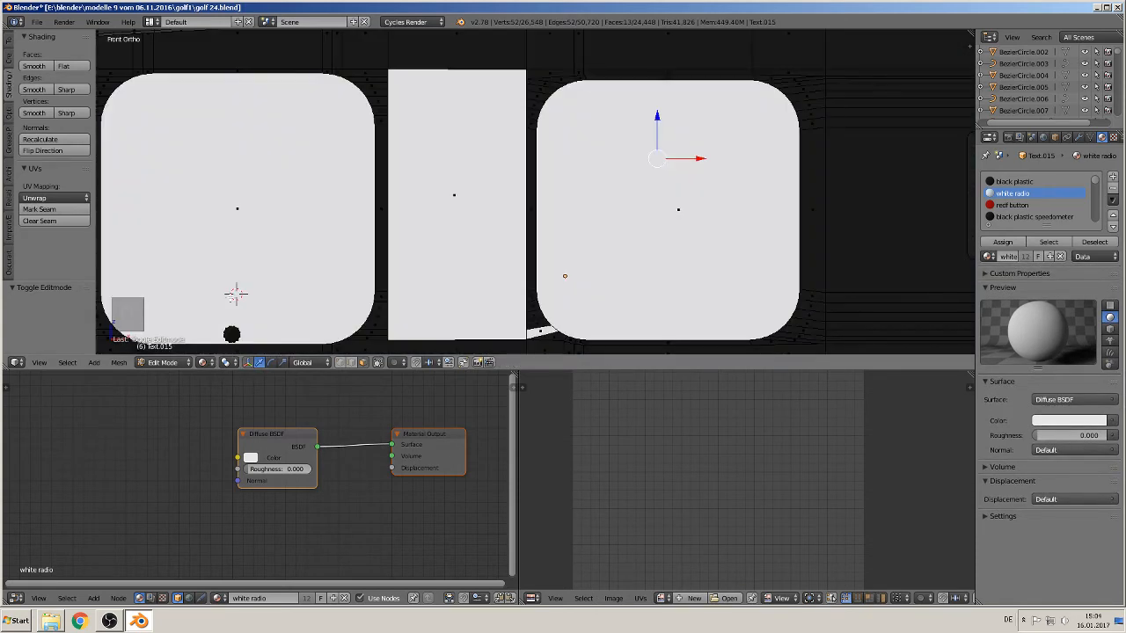
pyautogui.press('Tab')
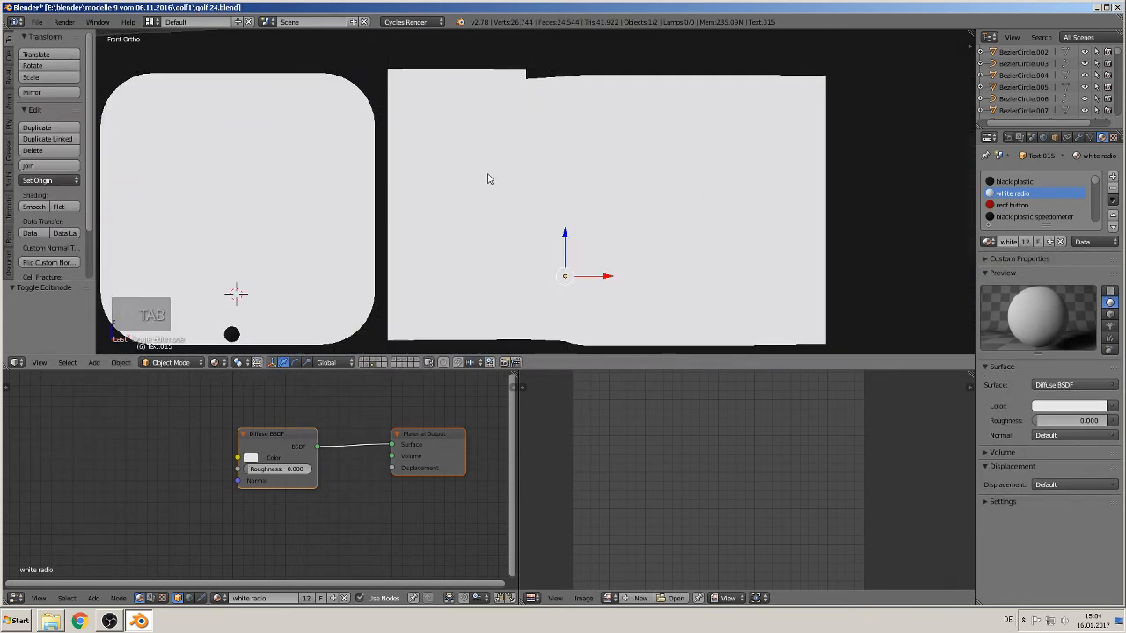
pyautogui.press('z')
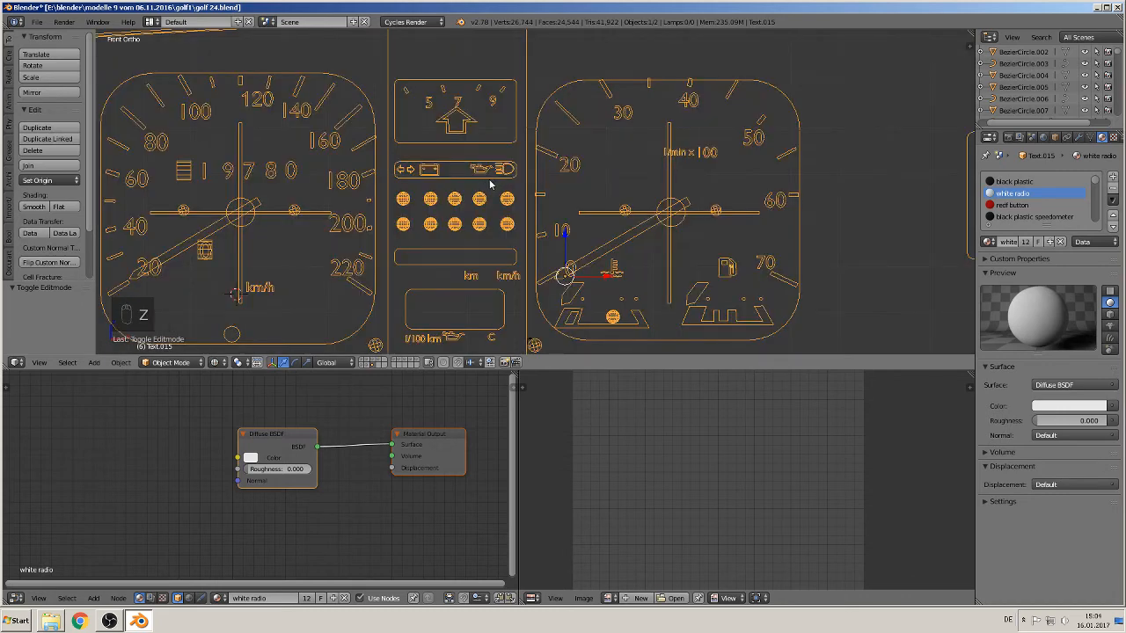
pyautogui.scroll(10, 491, 184)
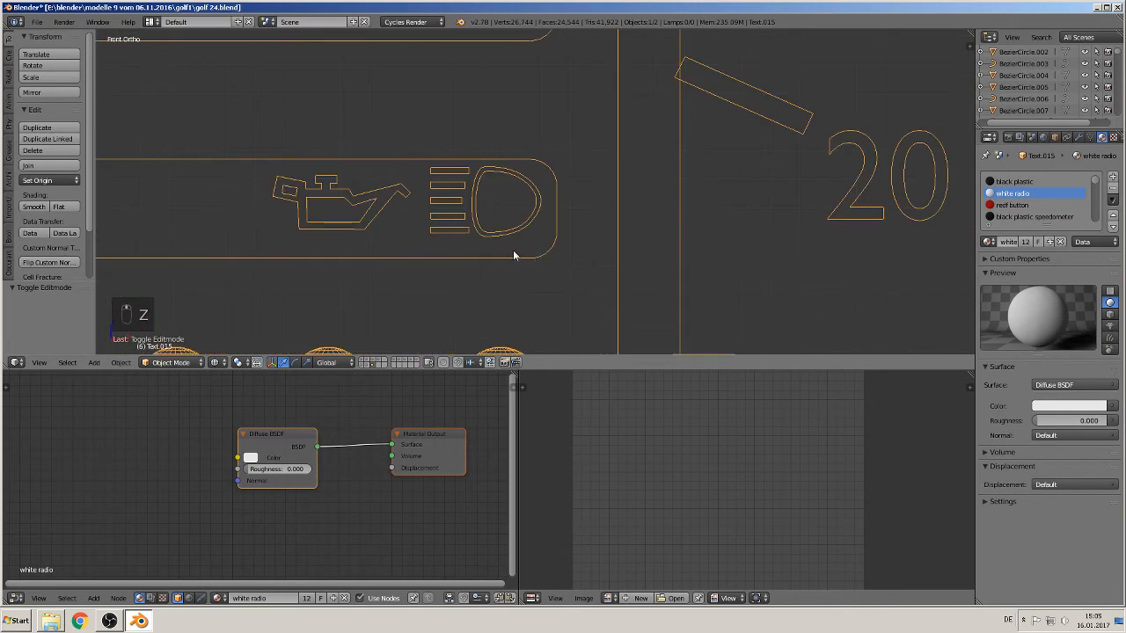
pyautogui.scroll(2, 466, 212)
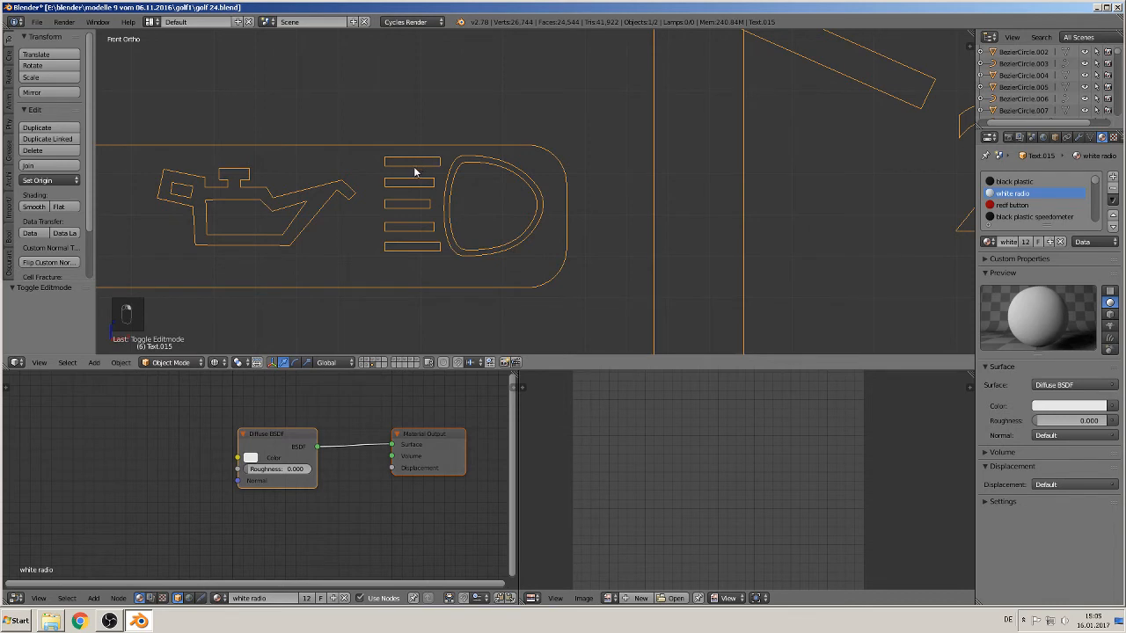
pyautogui.press('Tab')
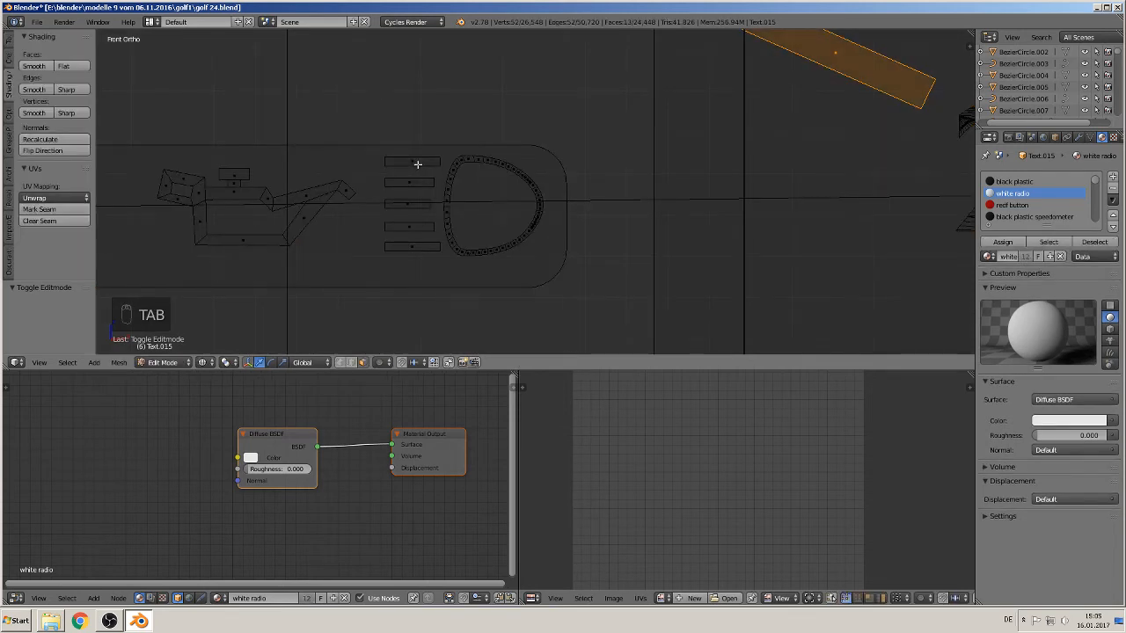
pyautogui.press('l')
pyautogui.press('l')
pyautogui.press('l')
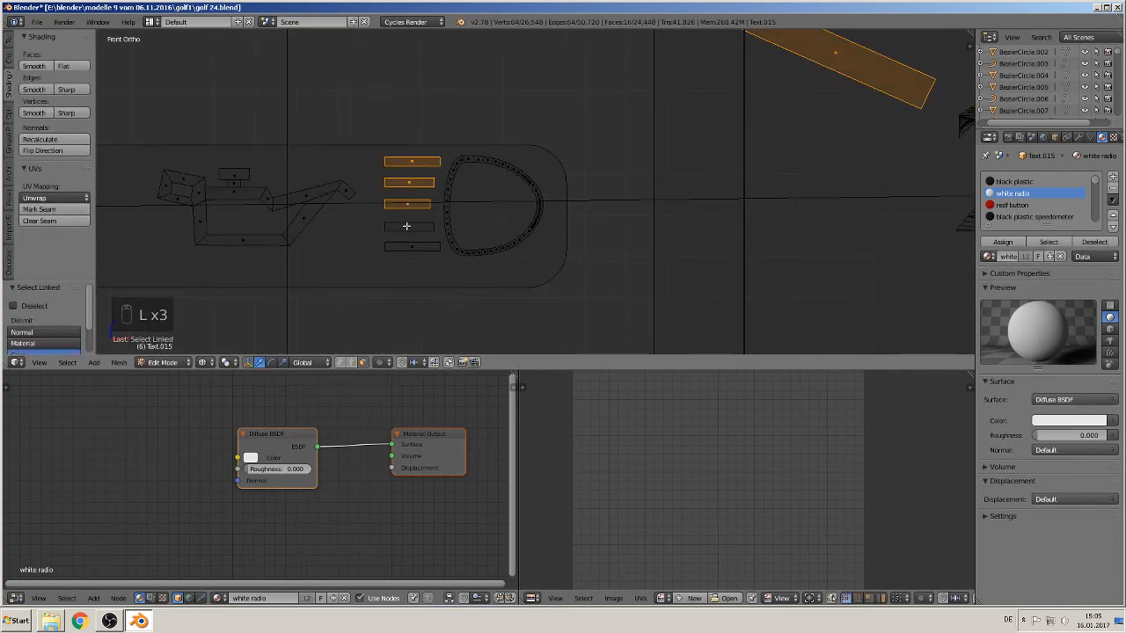
pyautogui.press('l')
pyautogui.press('l')
pyautogui.press('l')
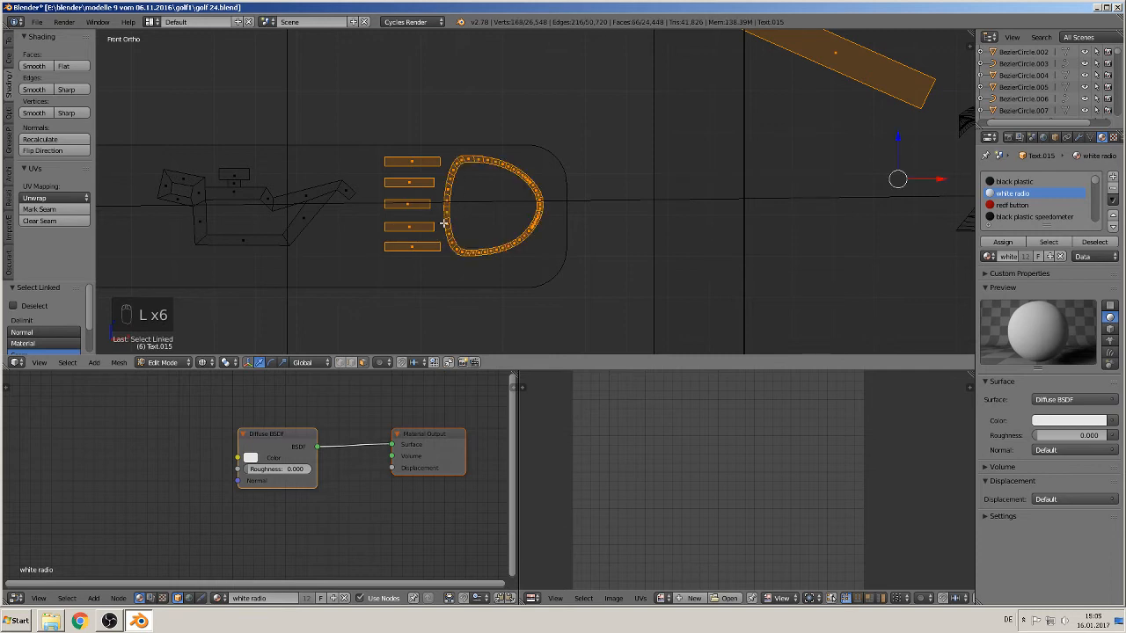
pyautogui.scroll(-6, 420, 230)
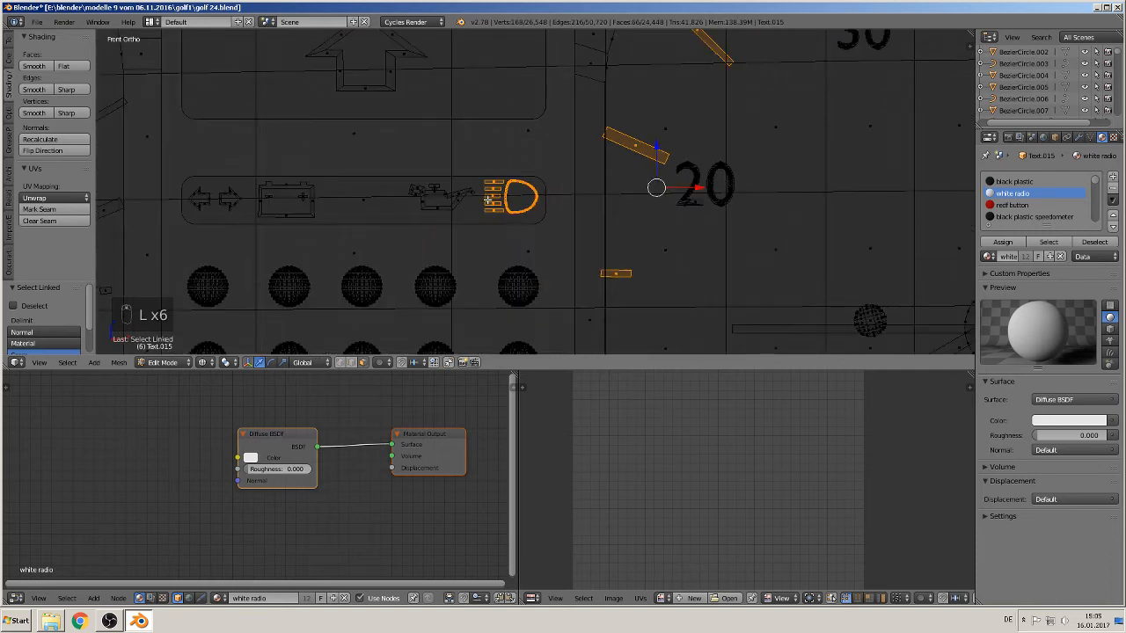
pyautogui.scroll(2, 489, 200)
# Step: Replace the current selection with the headlight symbol's rounded outline and its five light-ray bars
pyautogui.press('a')
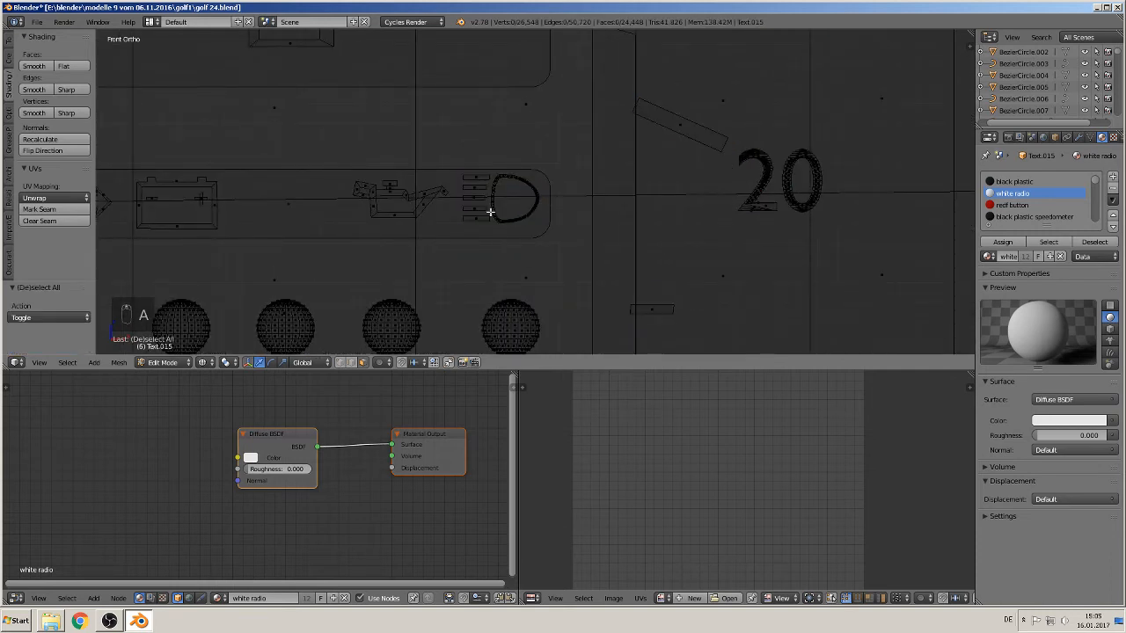
pyautogui.scroll(6, 488, 211)
pyautogui.press('l')
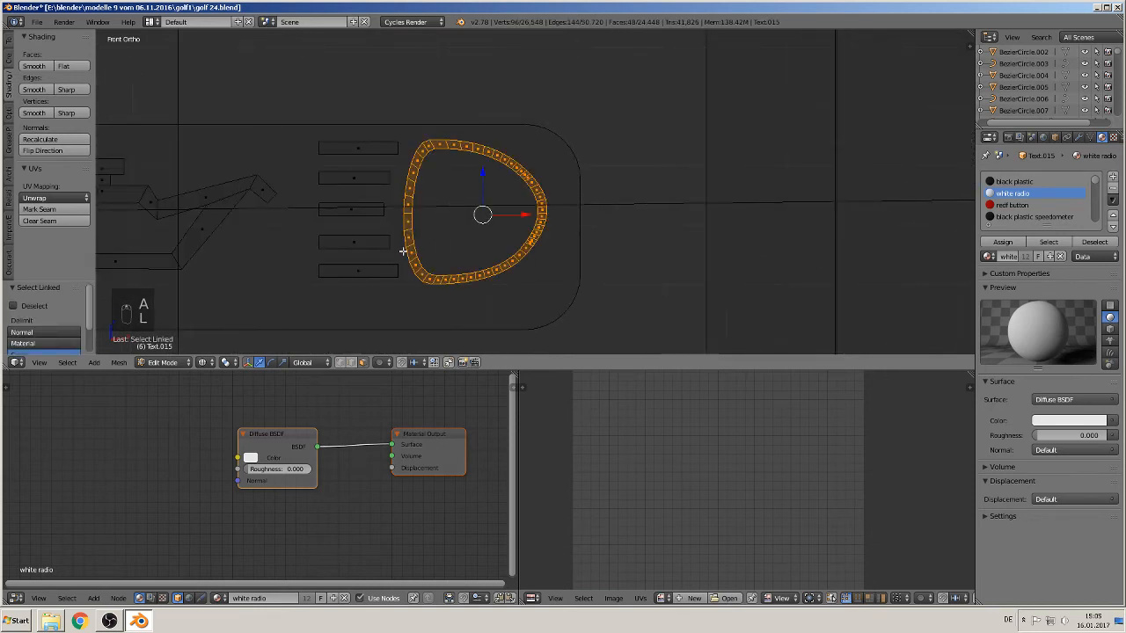
pyautogui.press('l')
pyautogui.press('l')
pyautogui.press('l')
pyautogui.press('l')
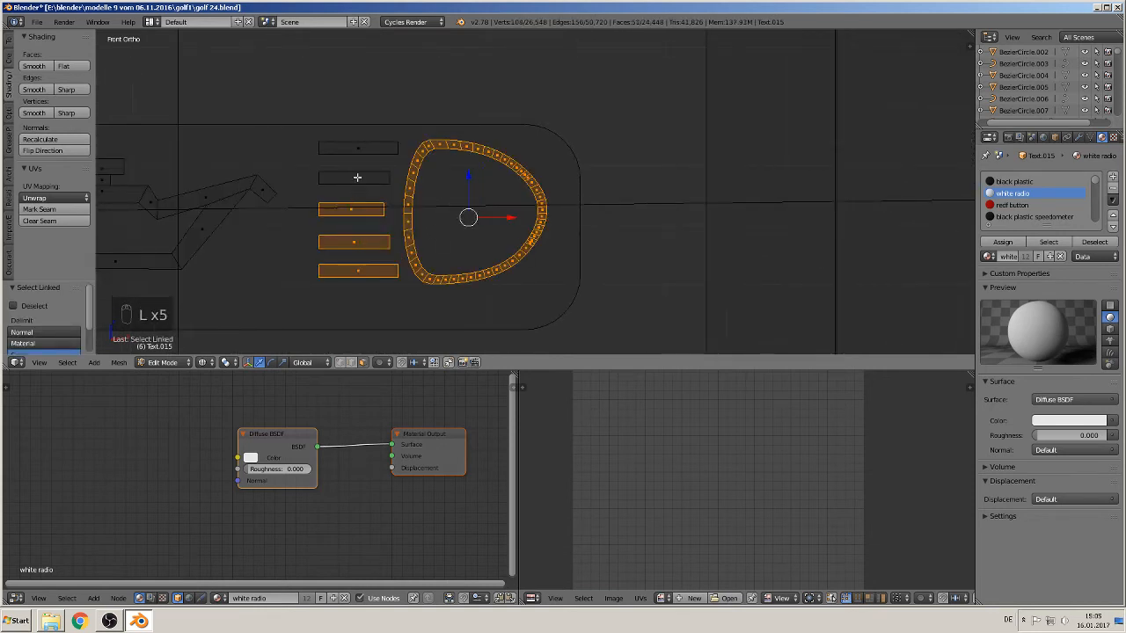
pyautogui.press('l')
pyautogui.press('l')
# Step: Duplicate the headlight symbol about -1.05 along X to the small switch beside the speedometer and centre it on the switch's upper half
pyautogui.scroll(-3, 378, 237)
pyautogui.scroll(-8, 378, 238)
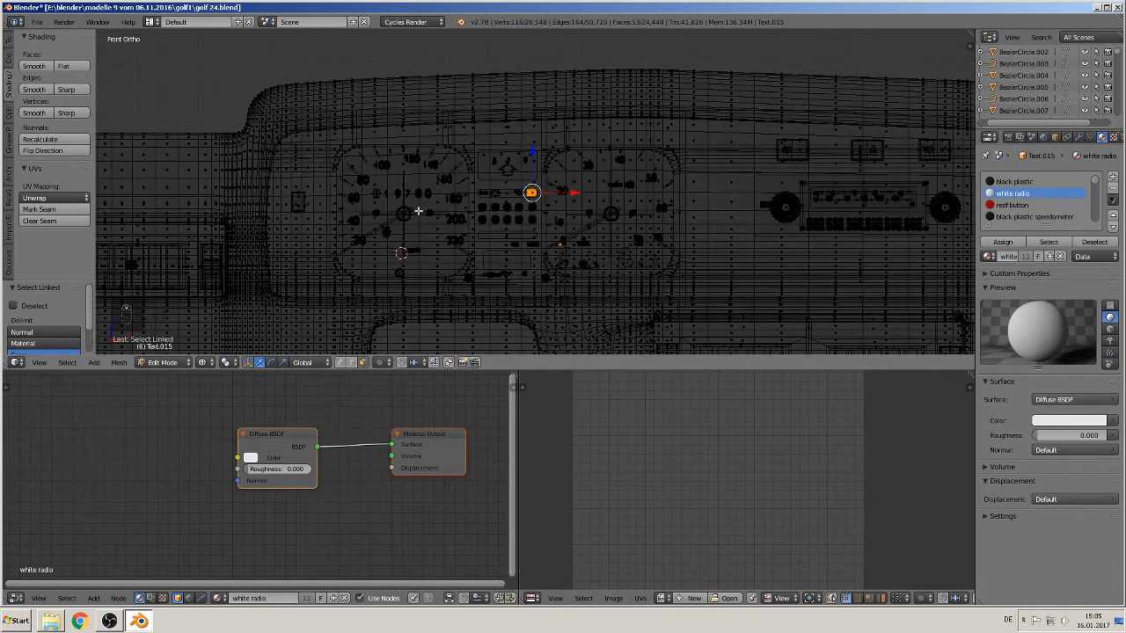
pyautogui.hotkey('shift', 'd')
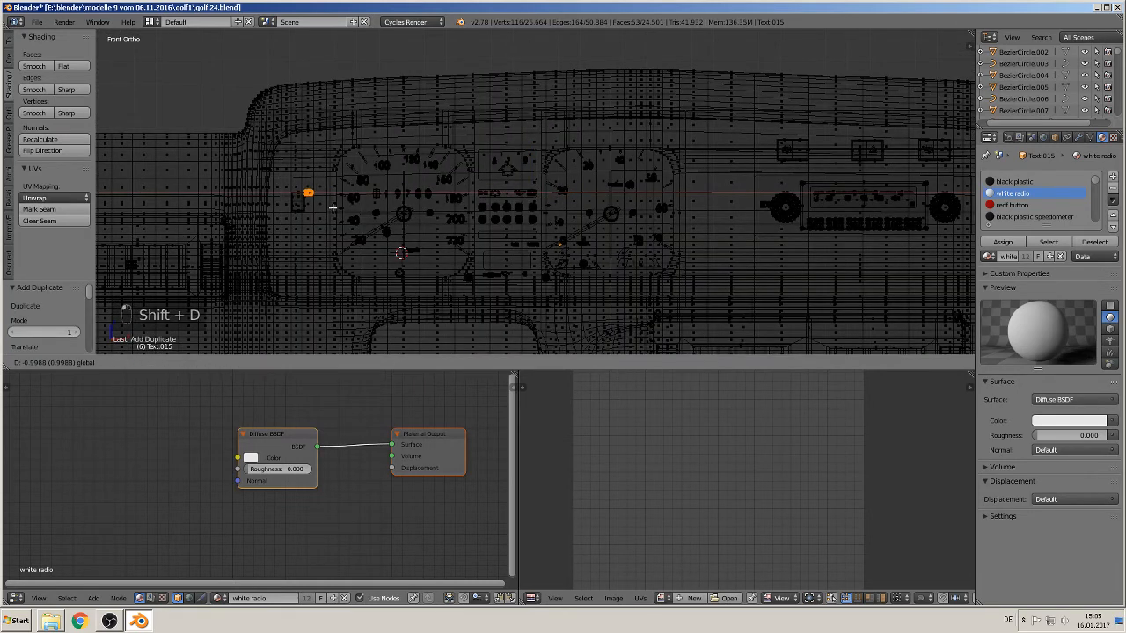
pyautogui.click(323, 209)
pyautogui.scroll(8, 316, 222)
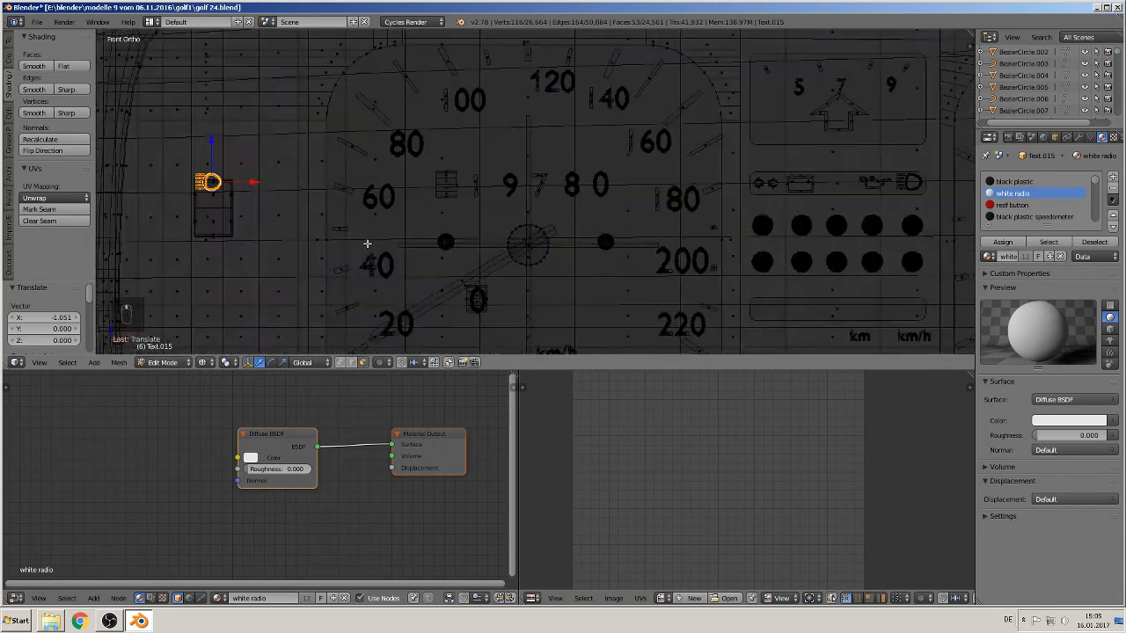
pyautogui.click(243, 94)
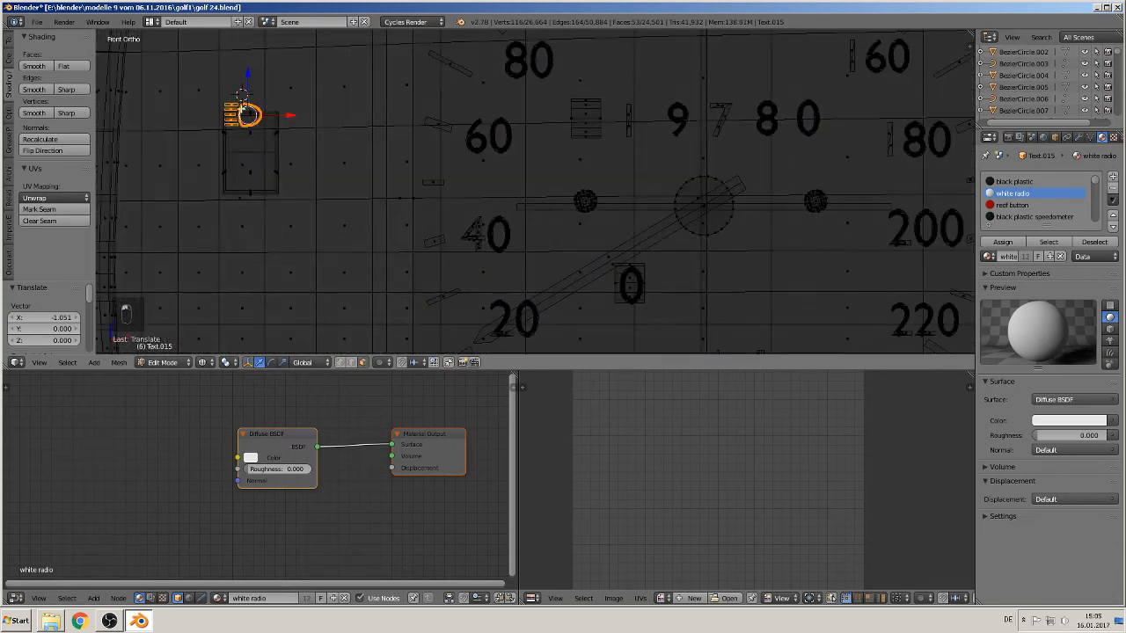
pyautogui.moveTo(247, 81); pyautogui.dragTo(247, 101)
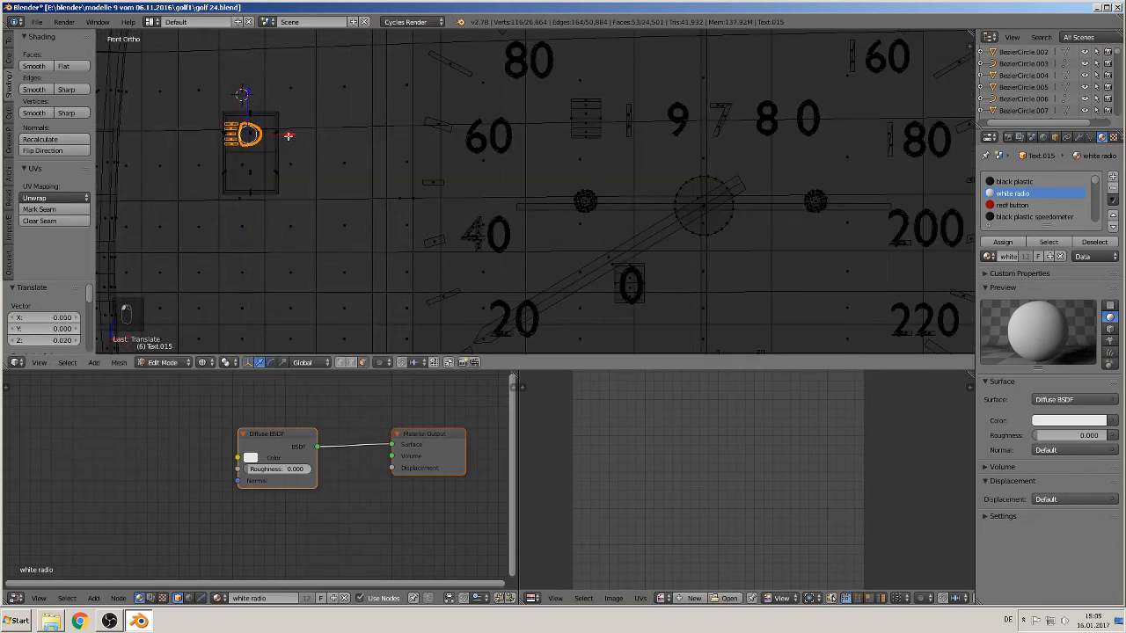
pyautogui.moveTo(289, 134); pyautogui.dragTo(294, 137)
# Step: Move the copied headlight symbol along Y onto the switch's front face and assign it the white radio material
pyautogui.moveTo(254, 179); pyautogui.dragTo(180, 210, button='middle')
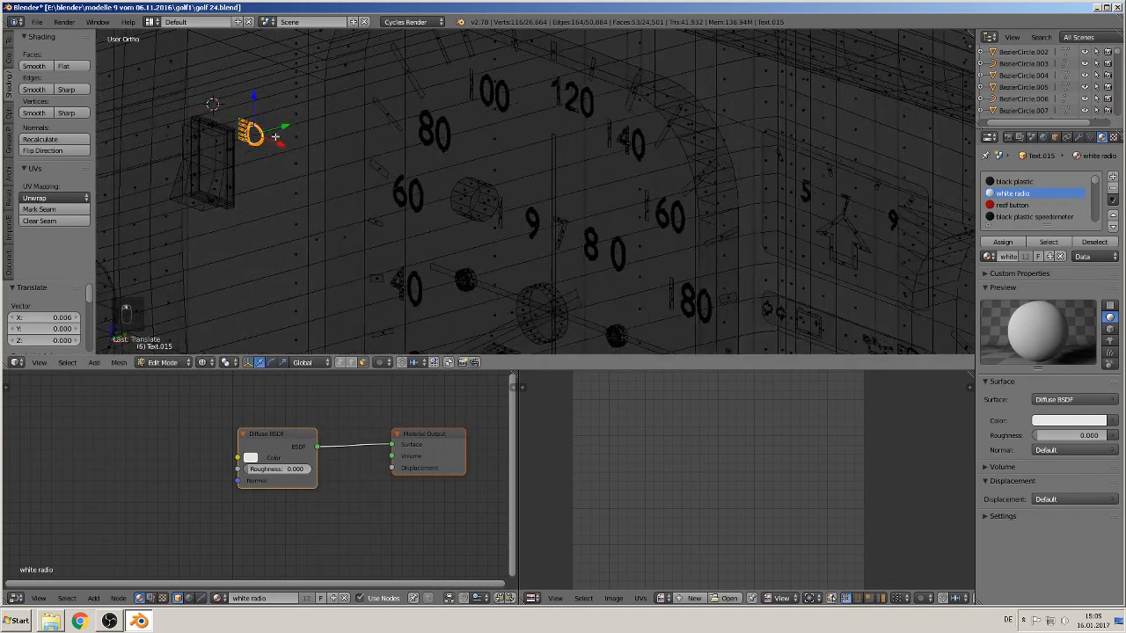
pyautogui.moveTo(285, 124); pyautogui.dragTo(225, 147)
pyautogui.moveTo(225, 147); pyautogui.dragTo(439, 228, button='middle')
pyautogui.moveTo(346, 225); pyautogui.dragTo(433, 193, button='middle')
pyautogui.moveTo(330, 199); pyautogui.dragTo(333, 197)
pyautogui.moveTo(330, 206); pyautogui.dragTo(432, 179, button='middle')
pyautogui.scroll(-3, 432, 178)
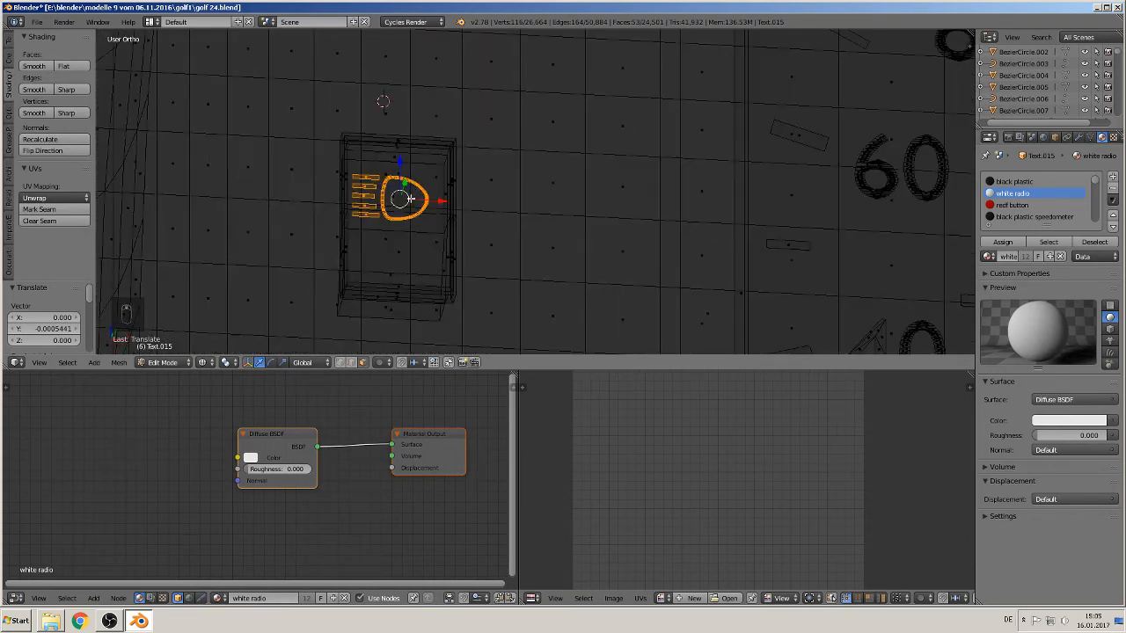
pyautogui.click(1001, 242)
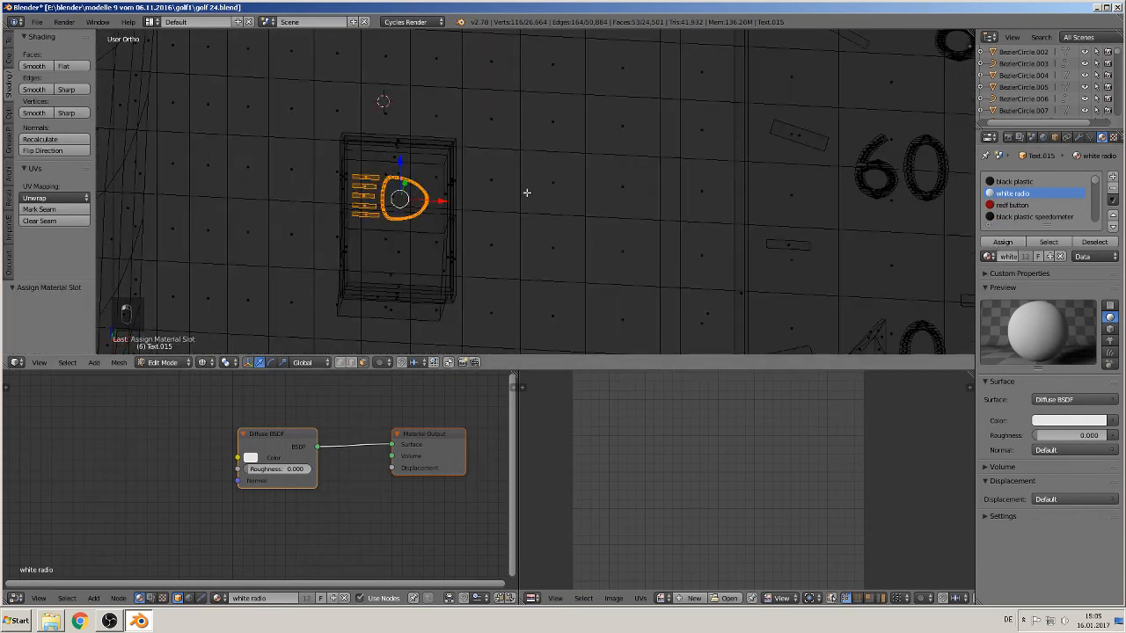
# Step: Return to Object Mode with nothing selected and view the whole instrument cluster in Material viewport shading
pyautogui.scroll(-6, 493, 229)
pyautogui.press('Tab')
pyautogui.press('a')
pyautogui.press('a')
pyautogui.scroll(-4, 486, 227)
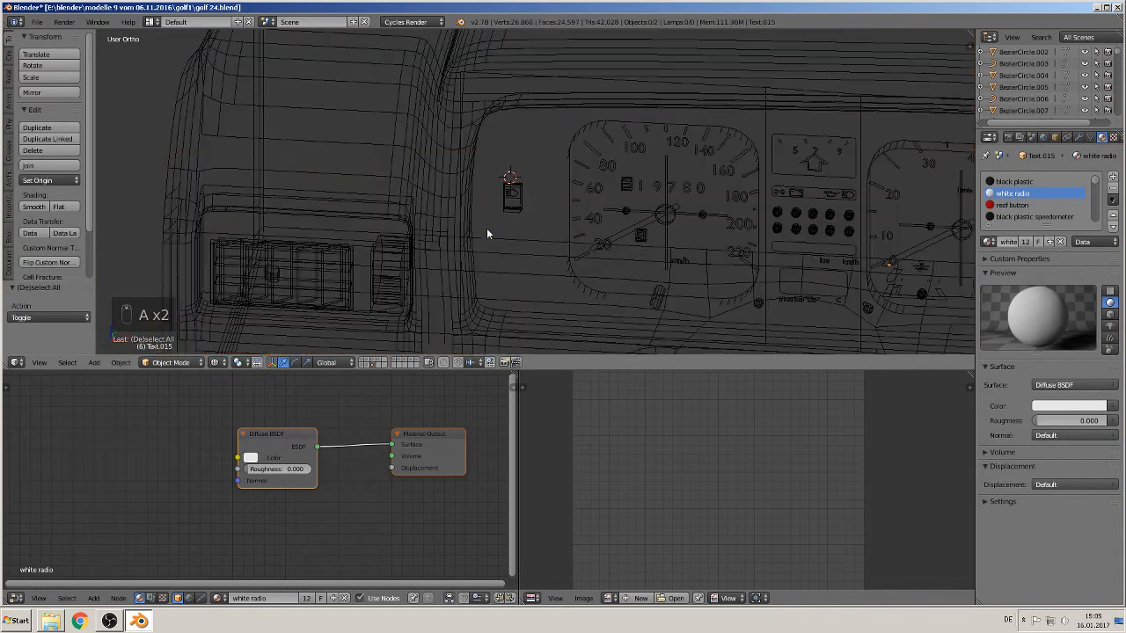
pyautogui.scroll(2, 535, 237)
pyautogui.scroll(-3, 533, 234)
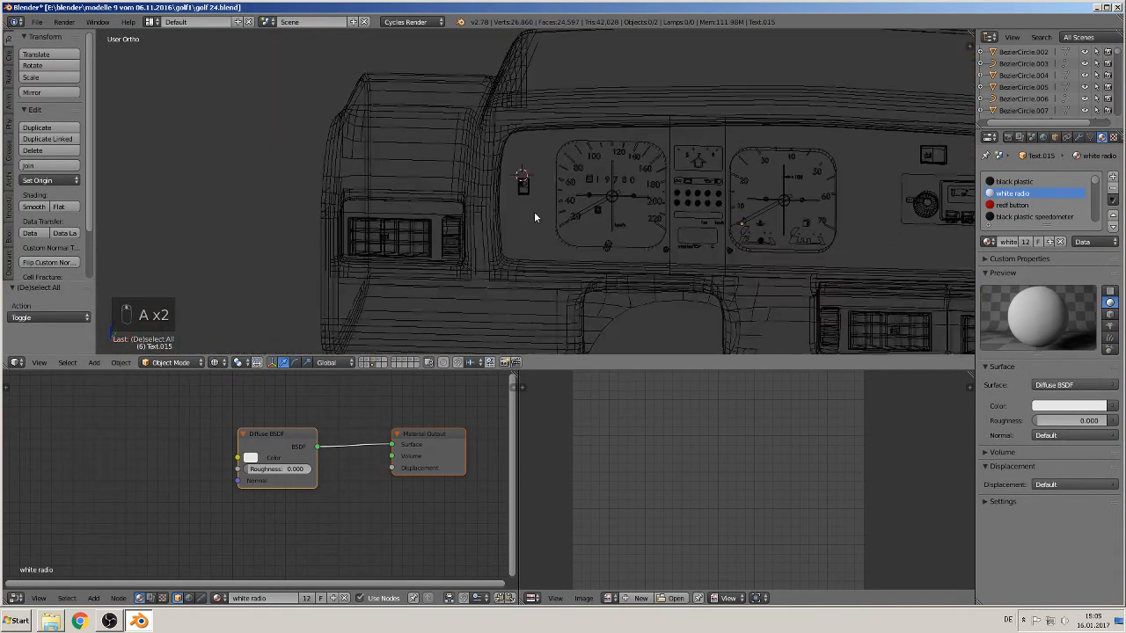
pyautogui.keyDown('shift'); pyautogui.moveTo(599, 215); pyautogui.dragTo(376, 188, button='middle'); pyautogui.keyUp('shift')
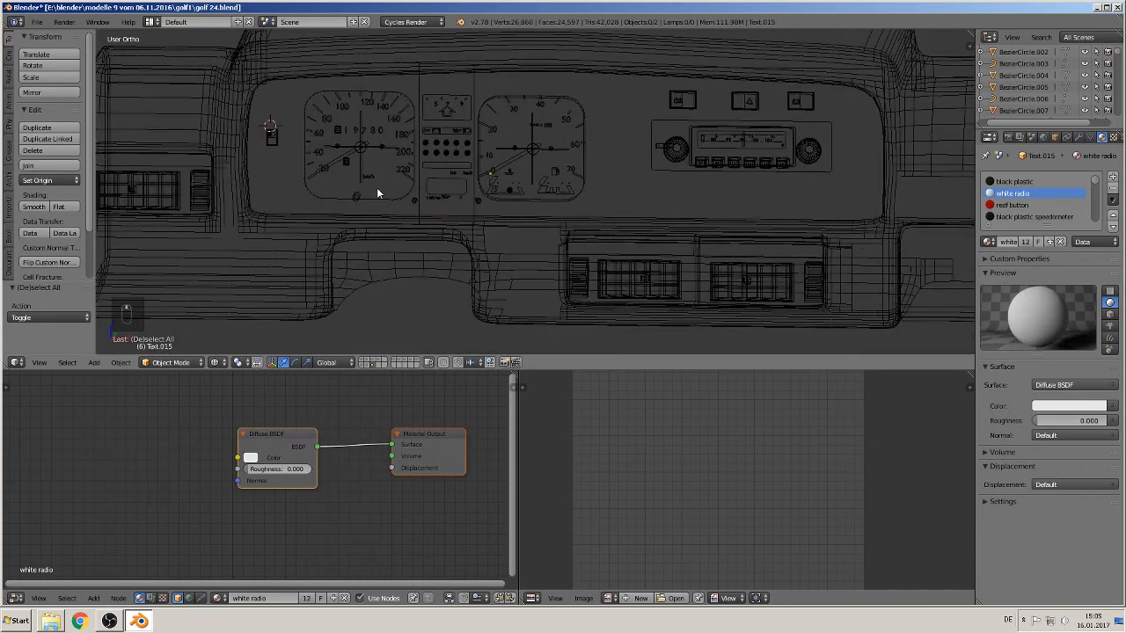
pyautogui.click(216, 363)
pyautogui.click(248, 297)
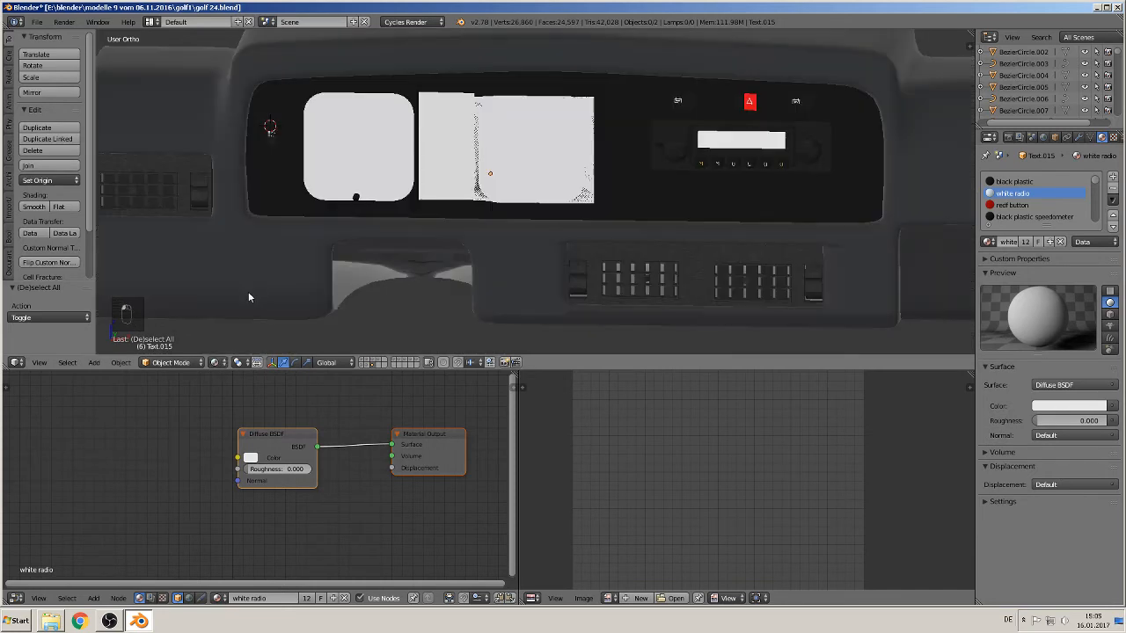
# Step: Show the layer containing the gear knob and save the file
pyautogui.click(368, 365)
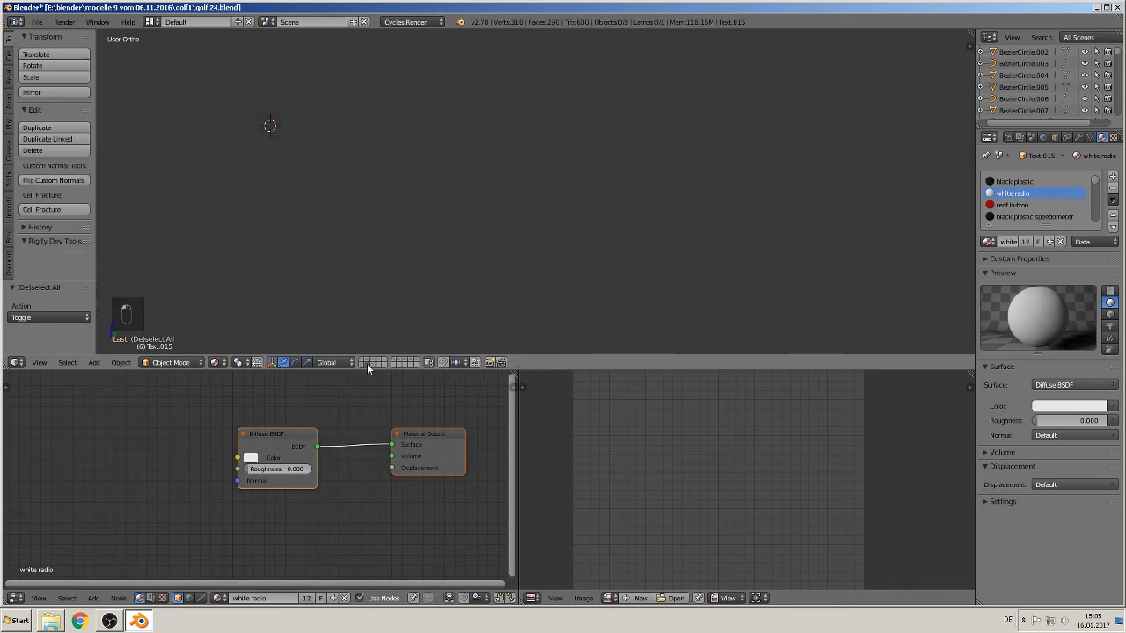
pyautogui.scroll(-10, 411, 292)
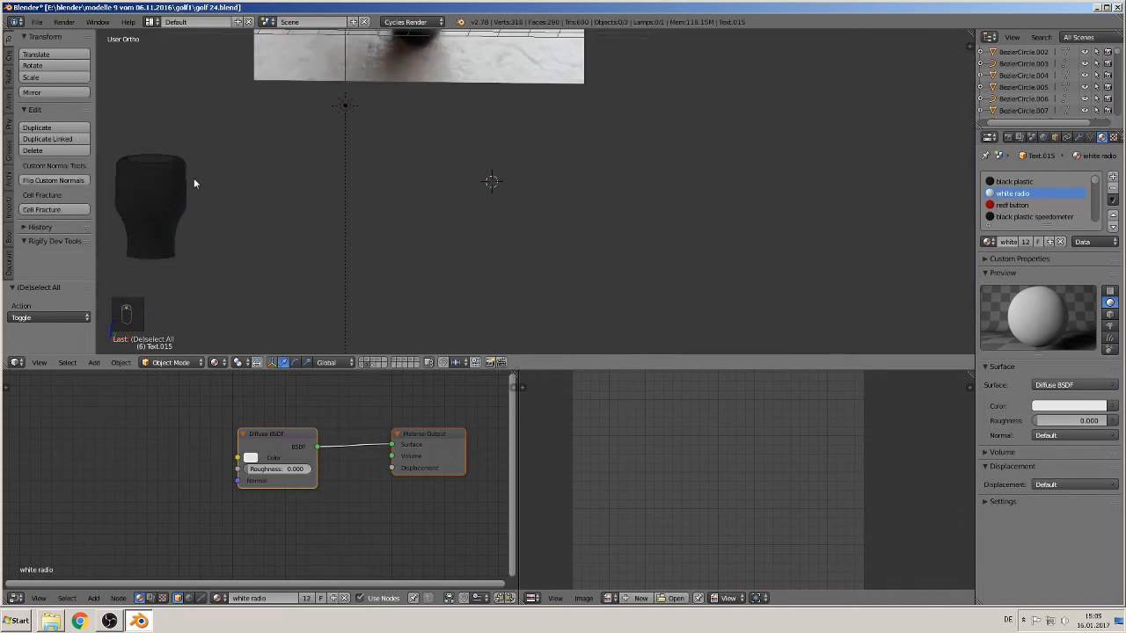
pyautogui.keyDown('shift'); pyautogui.moveTo(195, 183); pyautogui.dragTo(490, 164, button='middle'); pyautogui.keyUp('shift')
pyautogui.click(37, 21)
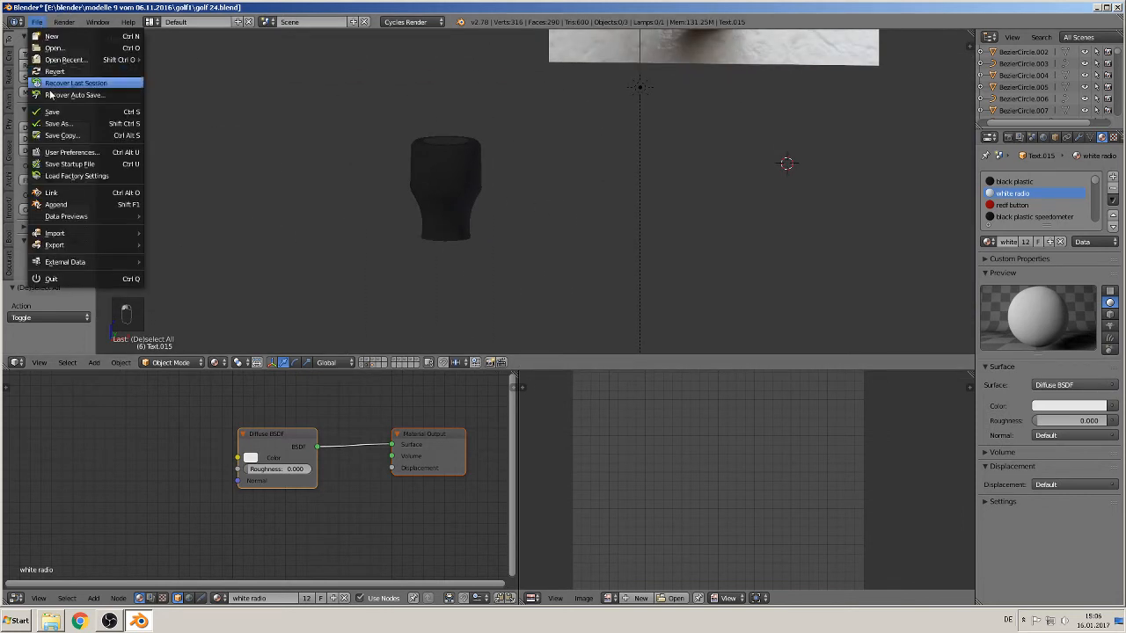
pyautogui.click(54, 111)
# Step: Select the gear knob, inspect its top up close and make its black plastic material slot active
pyautogui.rightClick(450, 173)
pyautogui.moveTo(451, 173); pyautogui.dragTo(462, 194, button='middle')
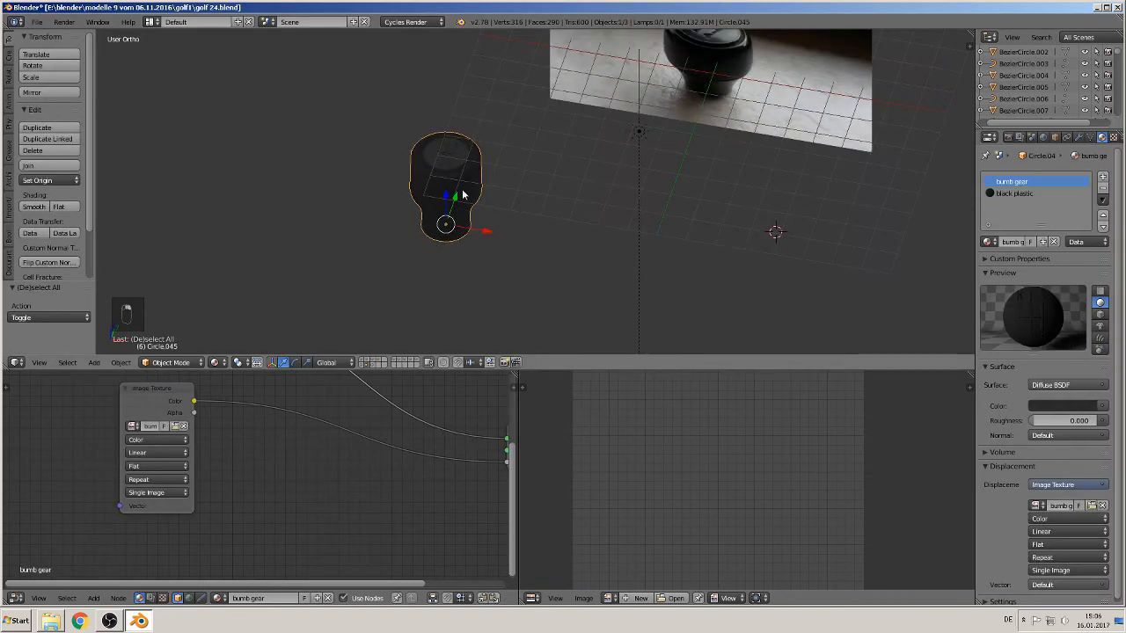
pyautogui.scroll(5, 431, 203)
pyautogui.moveTo(358, 180); pyautogui.dragTo(442, 243, button='middle')
pyautogui.moveTo(256, 453); pyautogui.dragTo(193, 549, button='middle')
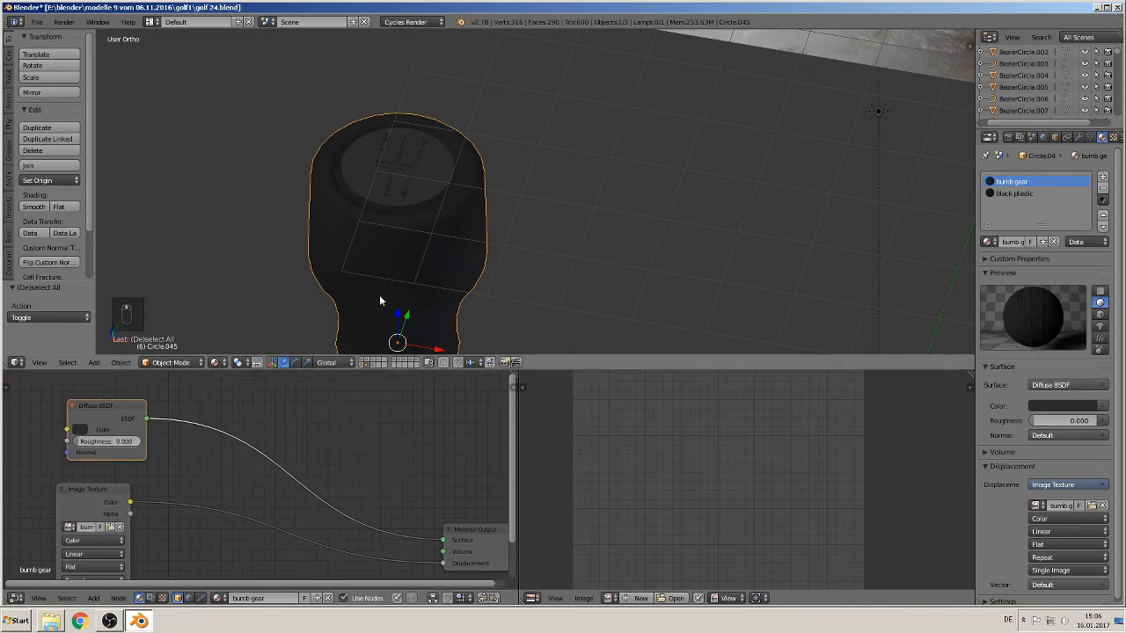
pyautogui.scroll(3, 424, 208)
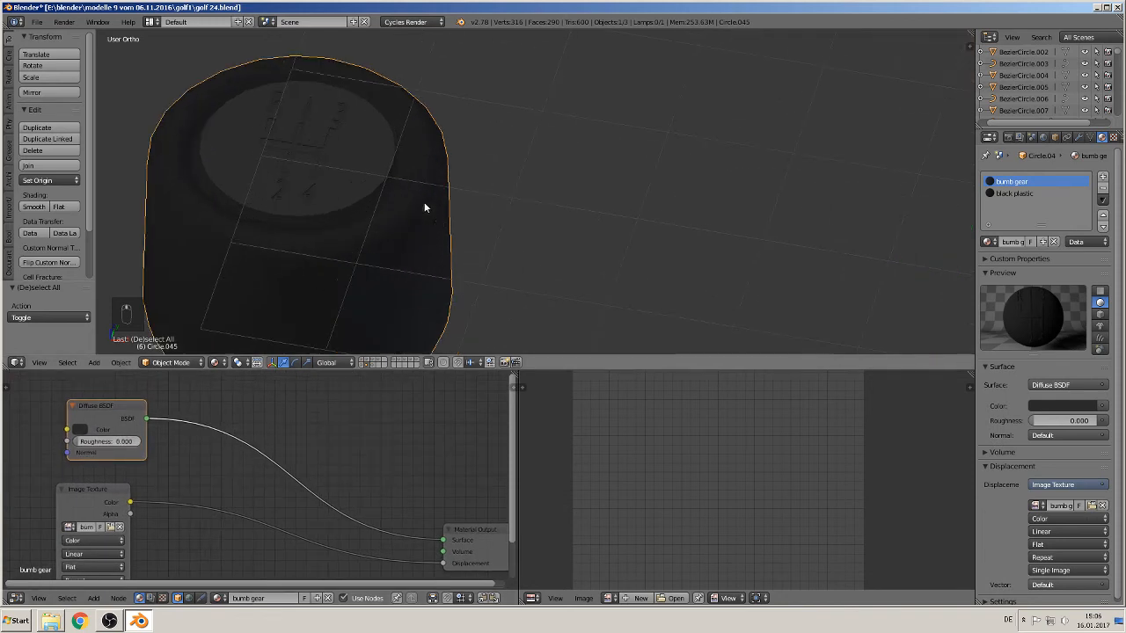
pyautogui.click(1022, 195)
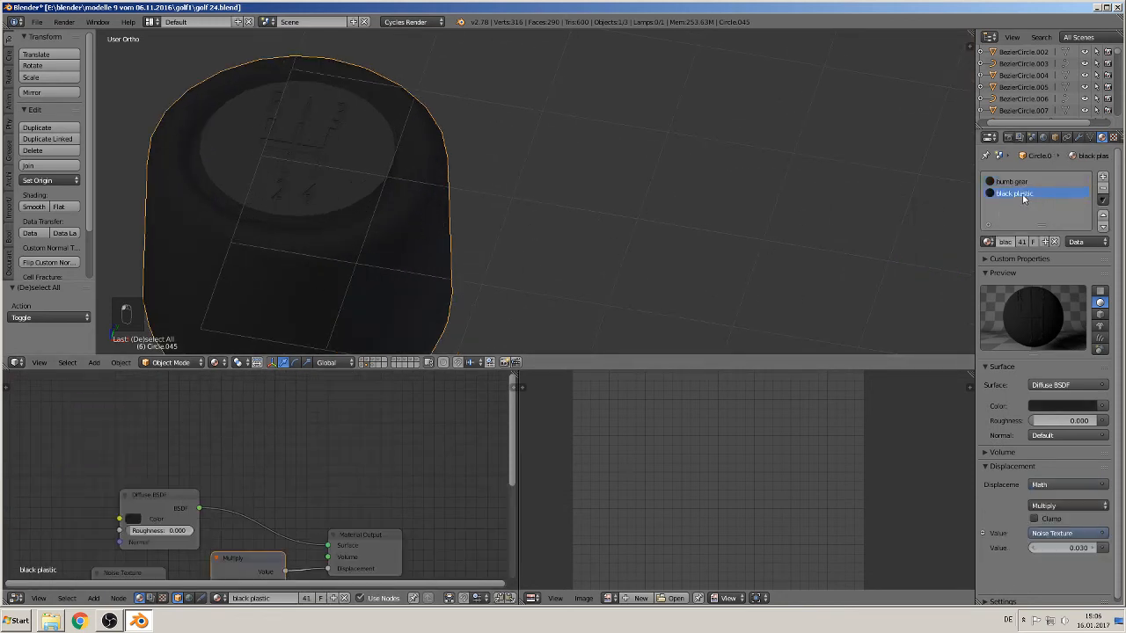
pyautogui.keyDown('shift'); pyautogui.moveTo(405, 253); pyautogui.dragTo(594, 175, button='middle'); pyautogui.keyUp('shift')
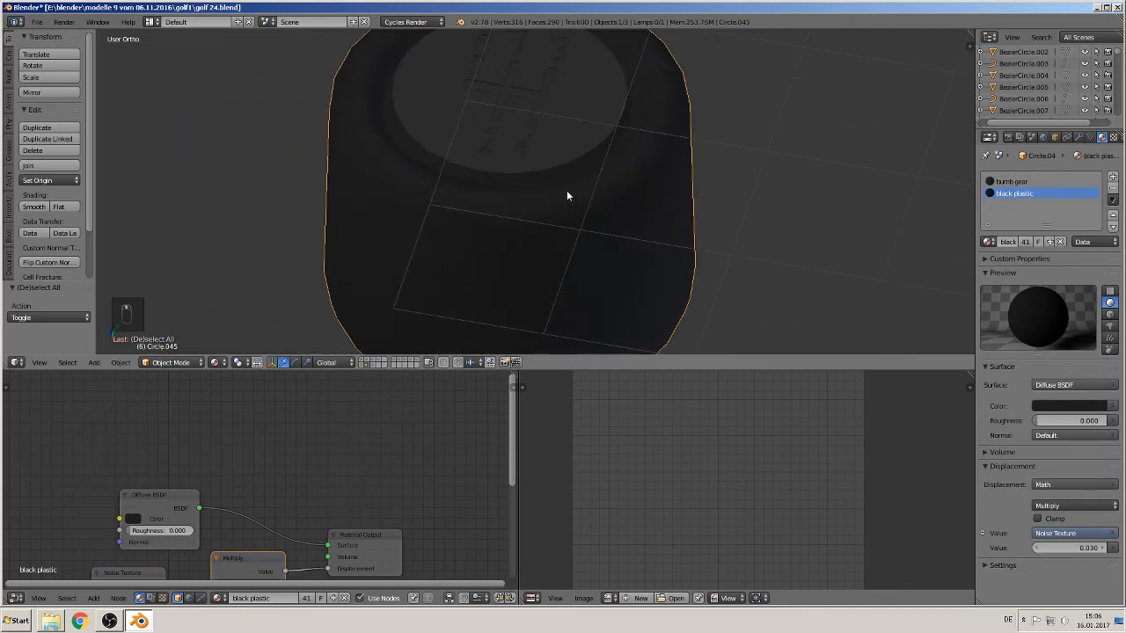
# Step: Edit the gear knob's mesh and mark the edge loop around its open bottom rim as a seam
pyautogui.press('Tab')
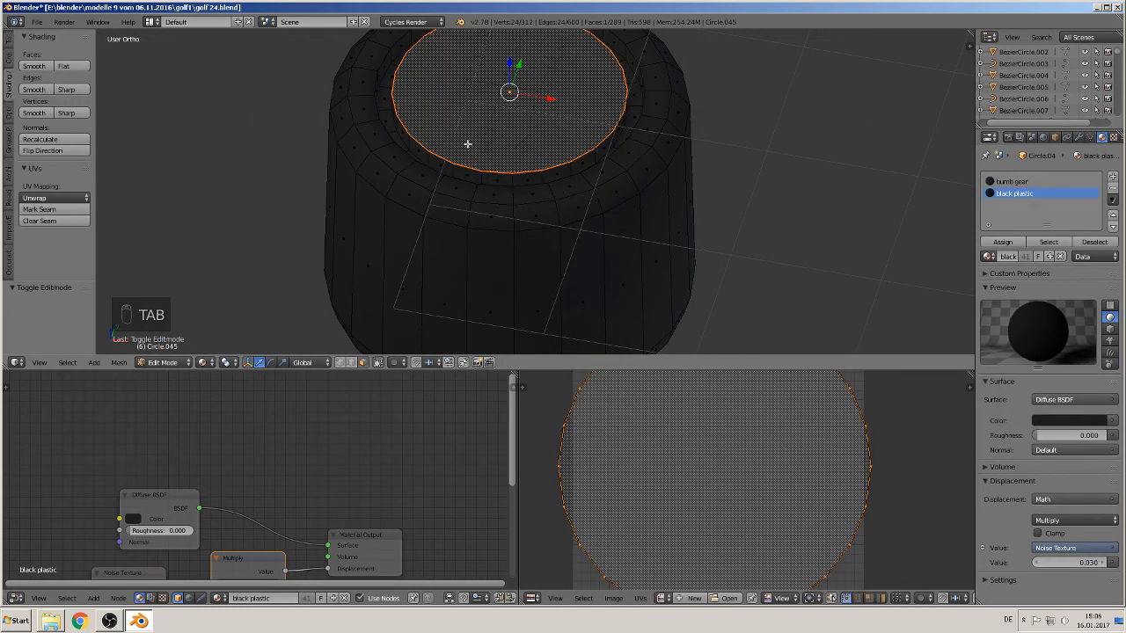
pyautogui.moveTo(561, 199); pyautogui.dragTo(505, 88, button='middle')
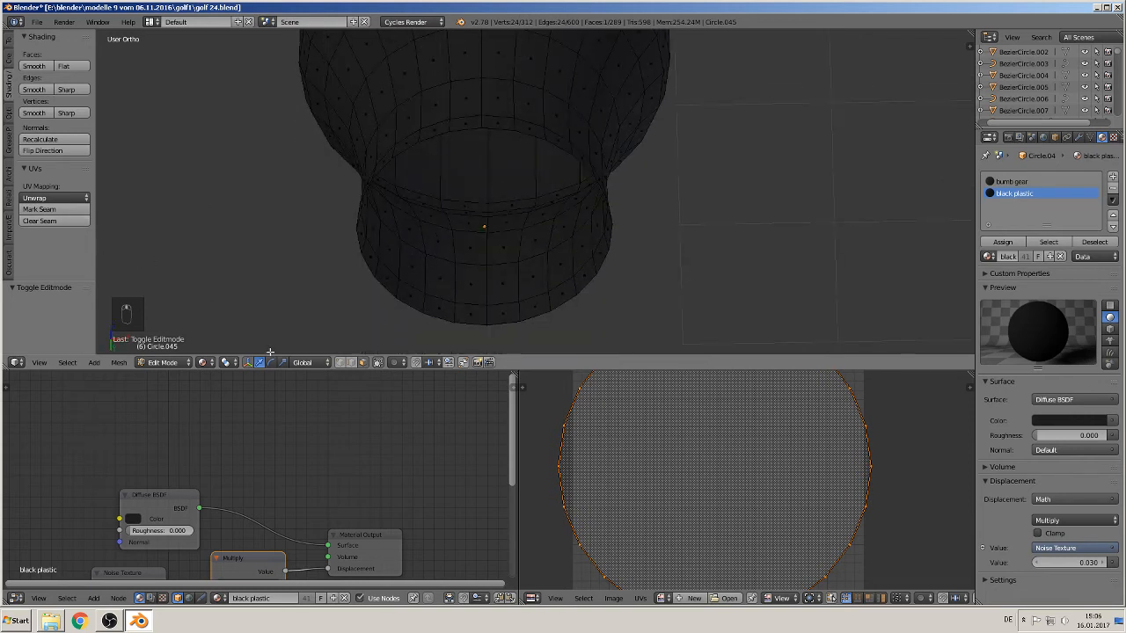
pyautogui.keyDown('alt'); pyautogui.rightClick(467, 129); pyautogui.keyUp('alt')
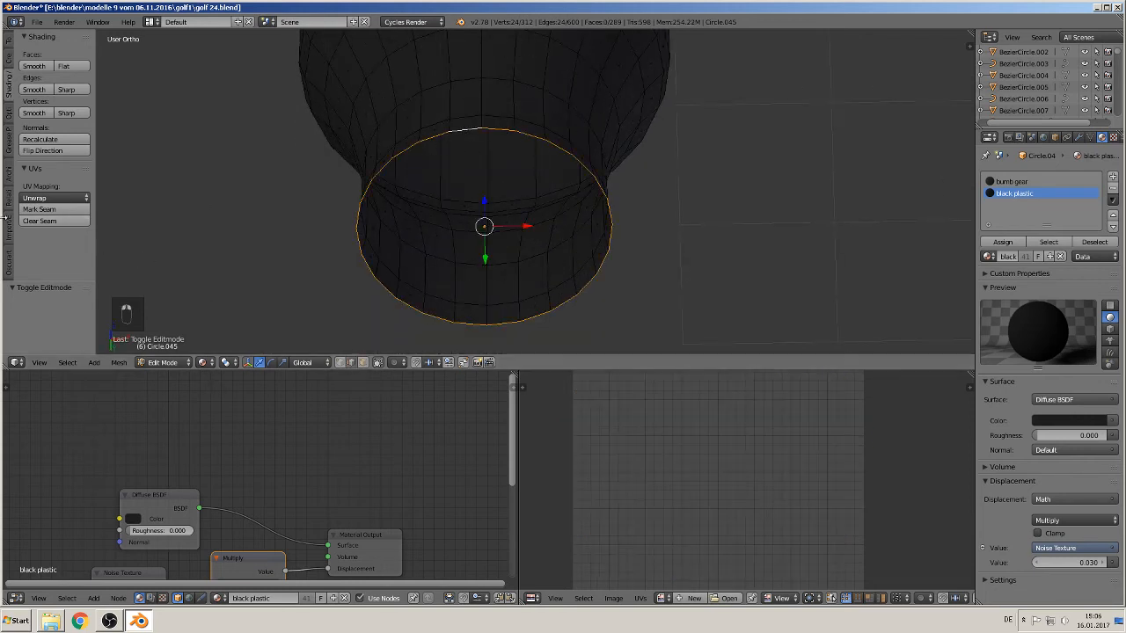
pyautogui.click(39, 210)
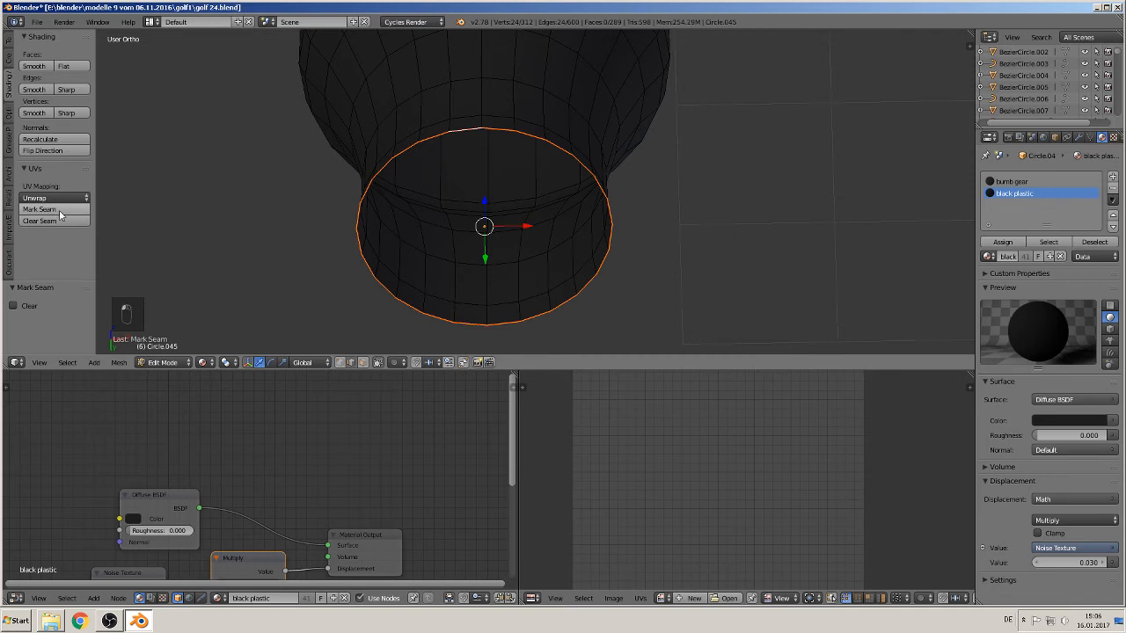
# Step: Select the vertical edge loop running down the gear knob's side and mark it as a seam
pyautogui.scroll(-5, 384, 226)
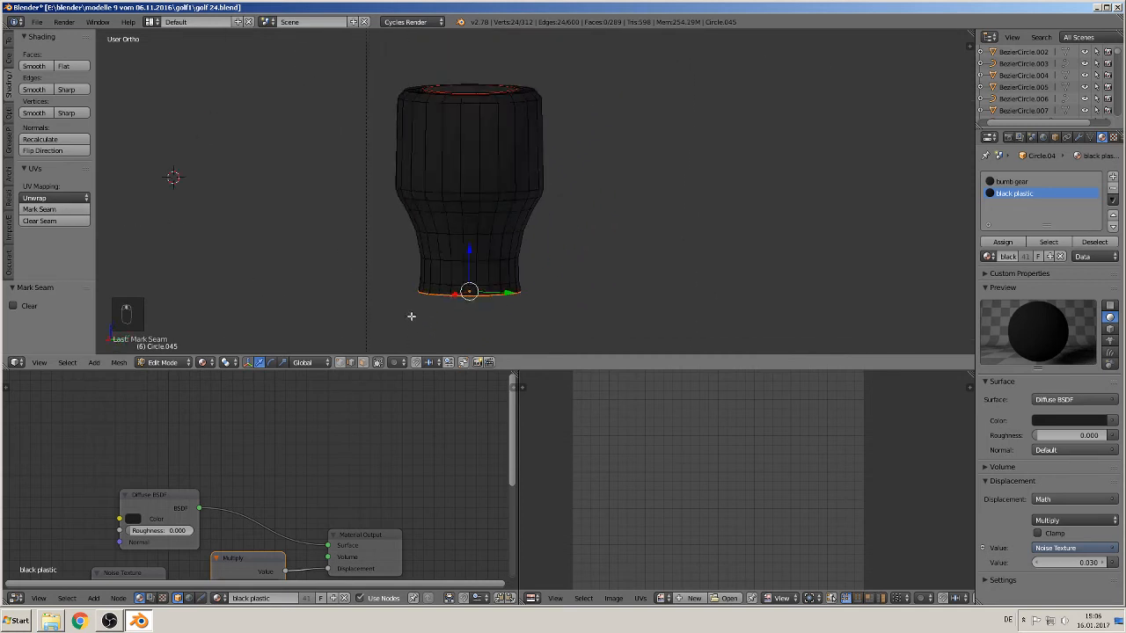
pyautogui.moveTo(431, 331); pyautogui.dragTo(532, 148, button='middle')
pyautogui.keyDown('alt'); pyautogui.rightClick(495, 208); pyautogui.keyUp('alt')
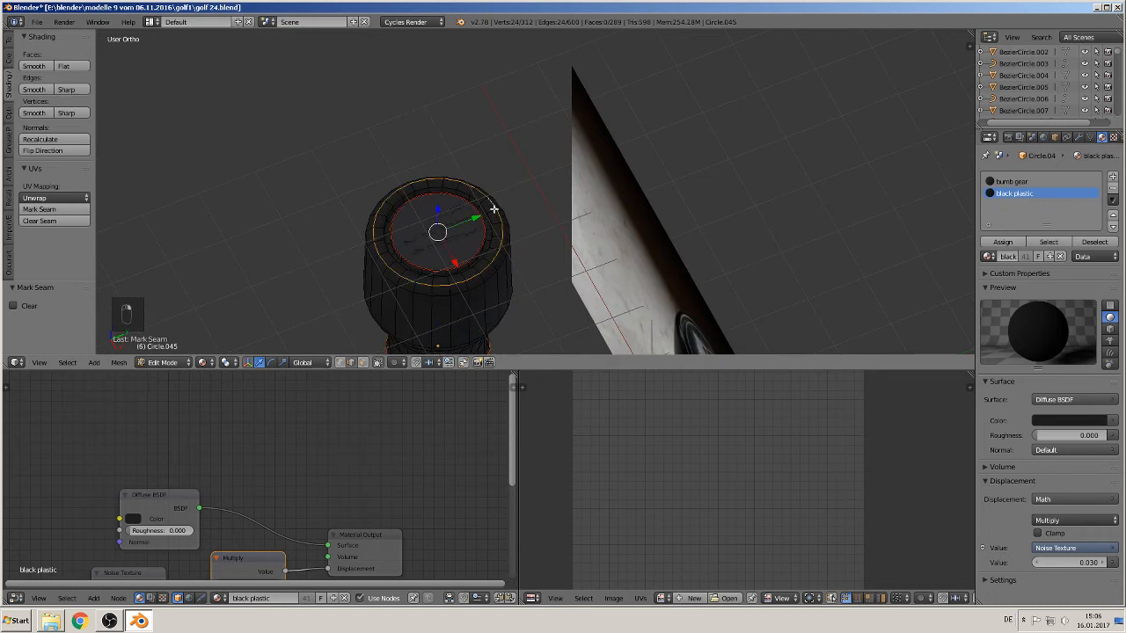
pyautogui.keyDown('alt'); pyautogui.rightClick(500, 208); pyautogui.keyUp('alt')
pyautogui.moveTo(507, 212); pyautogui.dragTo(509, 147, button='middle')
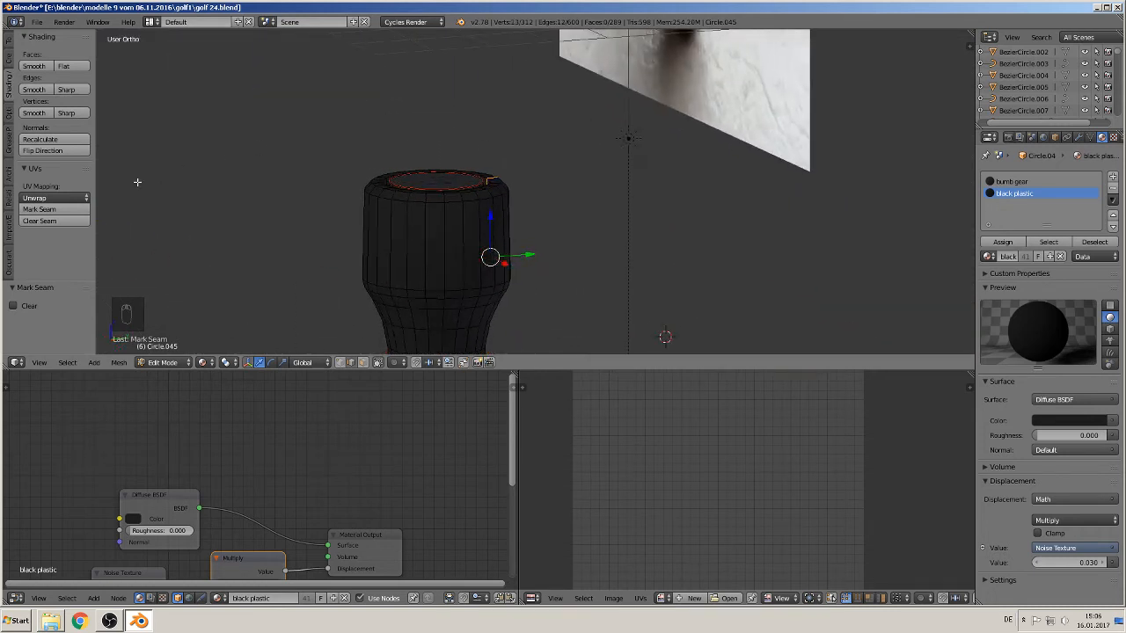
pyautogui.click(79, 211)
# Step: Unwrap the gear knob's entire mesh along its seams and assign all faces the black plastic material
pyautogui.moveTo(288, 226); pyautogui.dragTo(450, 219, button='middle')
pyautogui.press('a')
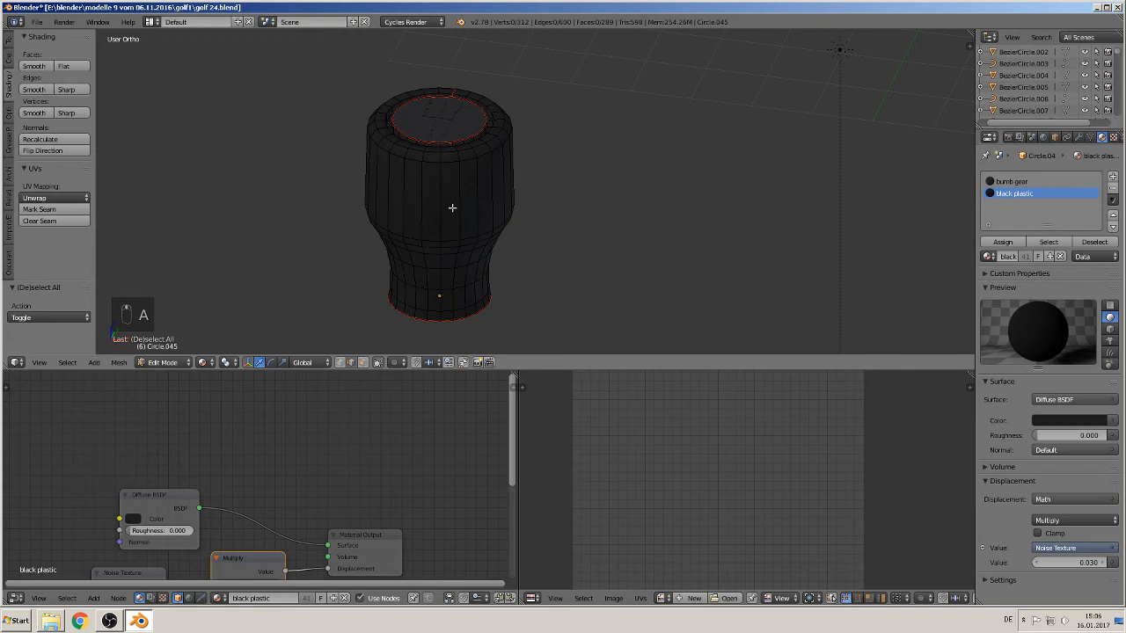
pyautogui.press('a')
pyautogui.press('u')
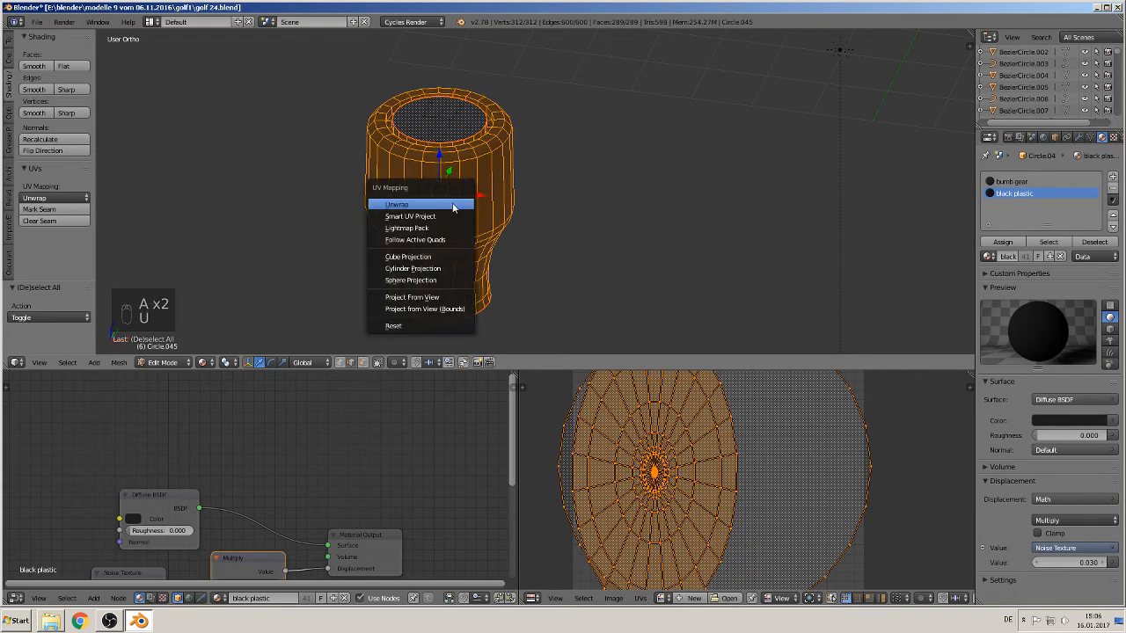
pyautogui.click(451, 205)
pyautogui.scroll(-4, 807, 505)
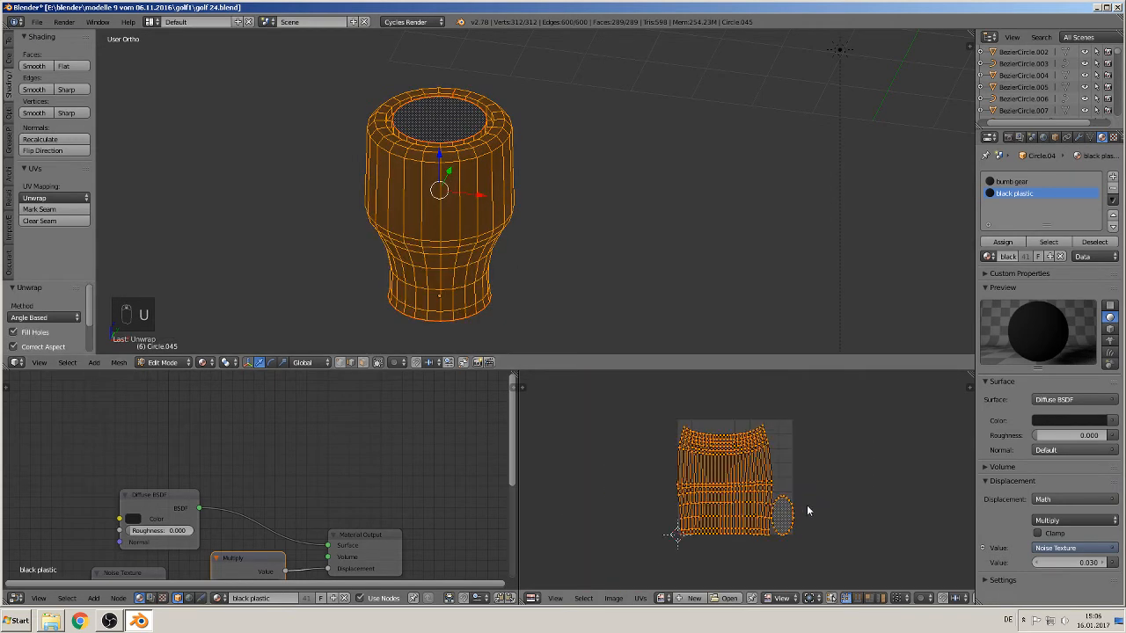
pyautogui.scroll(5, 782, 509)
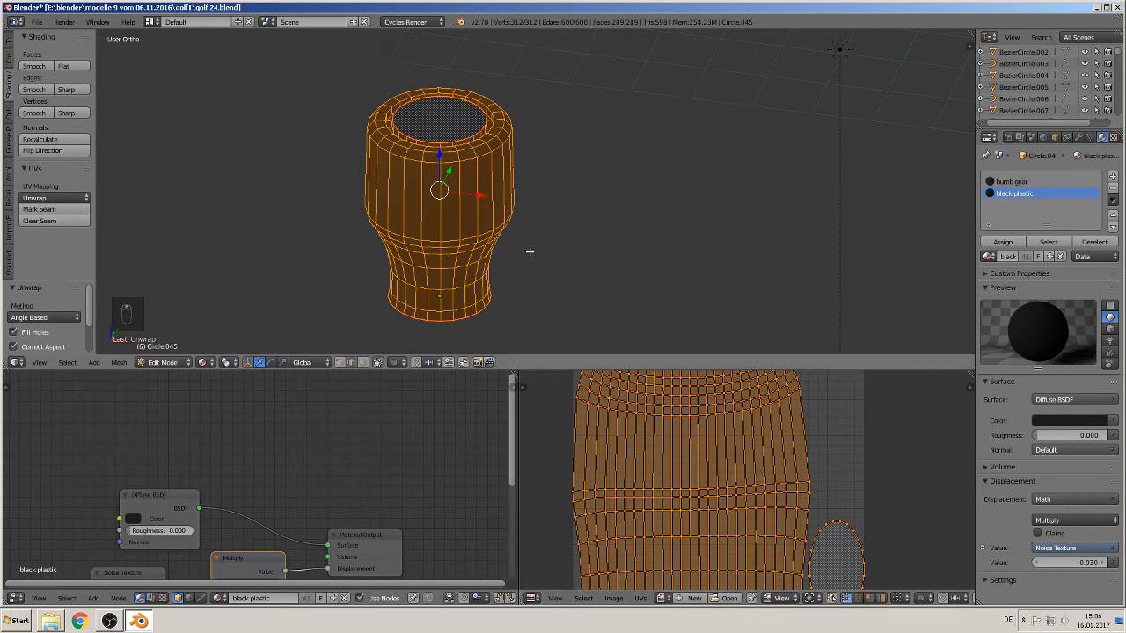
pyautogui.click(1002, 242)
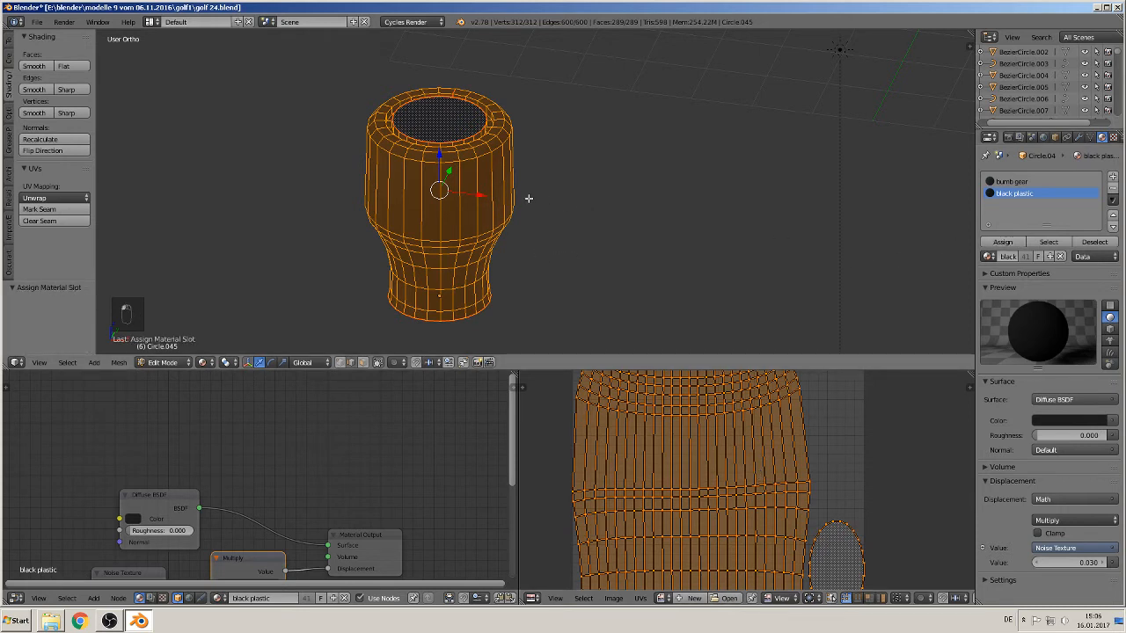
# Step: Select only the round face on top of the gear knob and assign it the bumb gear material
pyautogui.click(363, 363)
pyautogui.rightClick(456, 124)
pyautogui.moveTo(511, 177); pyautogui.dragTo(493, 176, button='middle')
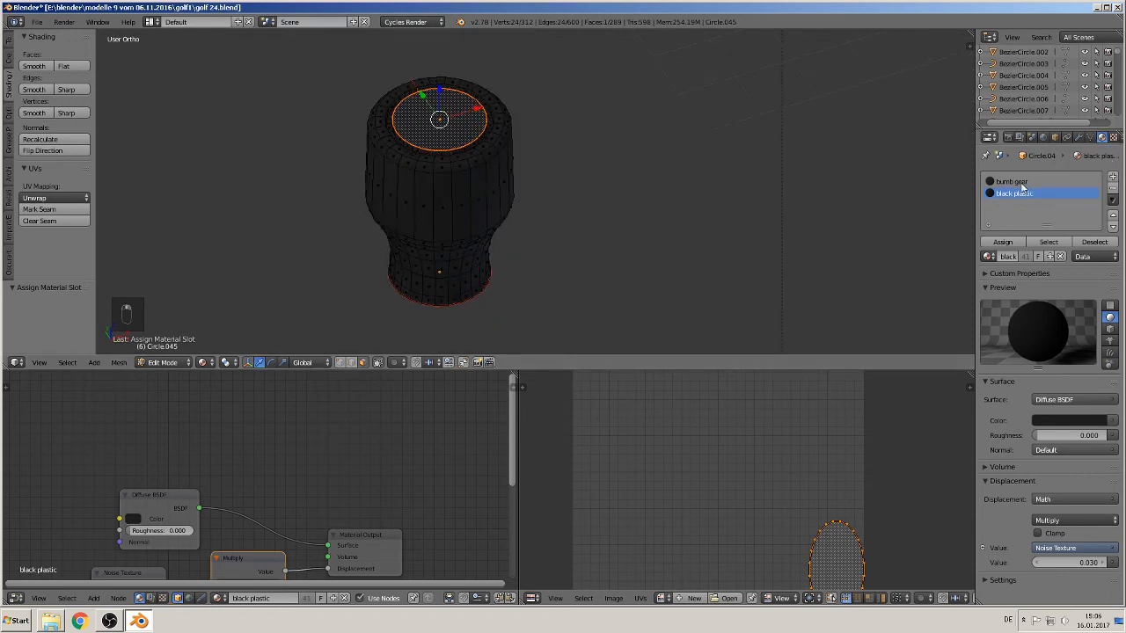
pyautogui.click(1012, 181)
pyautogui.click(1001, 242)
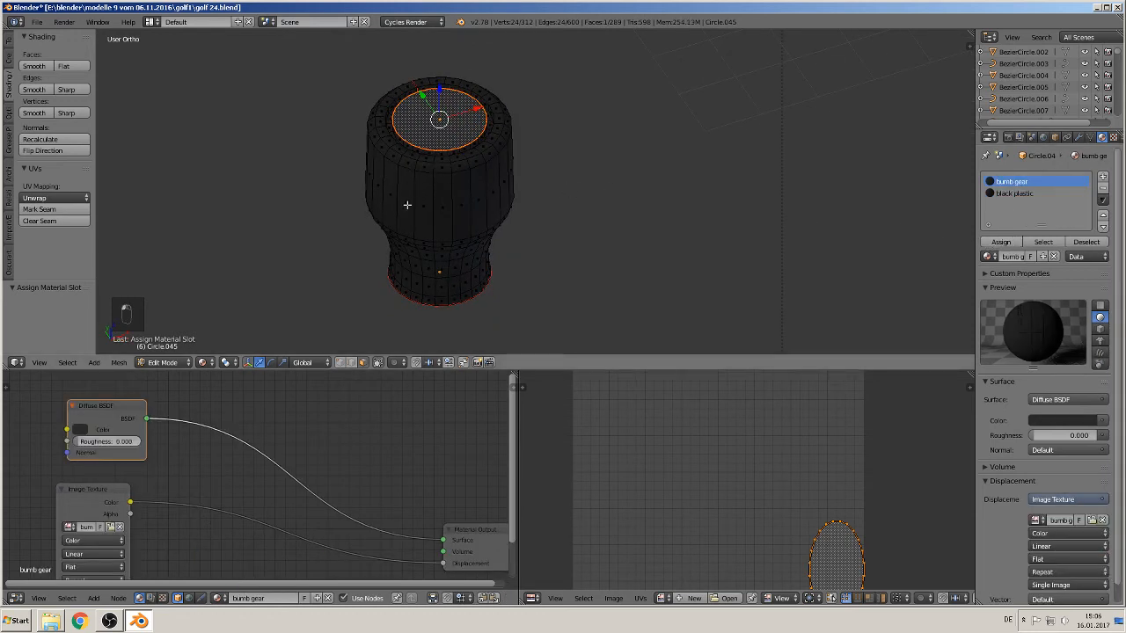
# Step: Project the round top face's UVs from the straight top view, scaled to fill the UV bounds
pyautogui.press('KP_7')
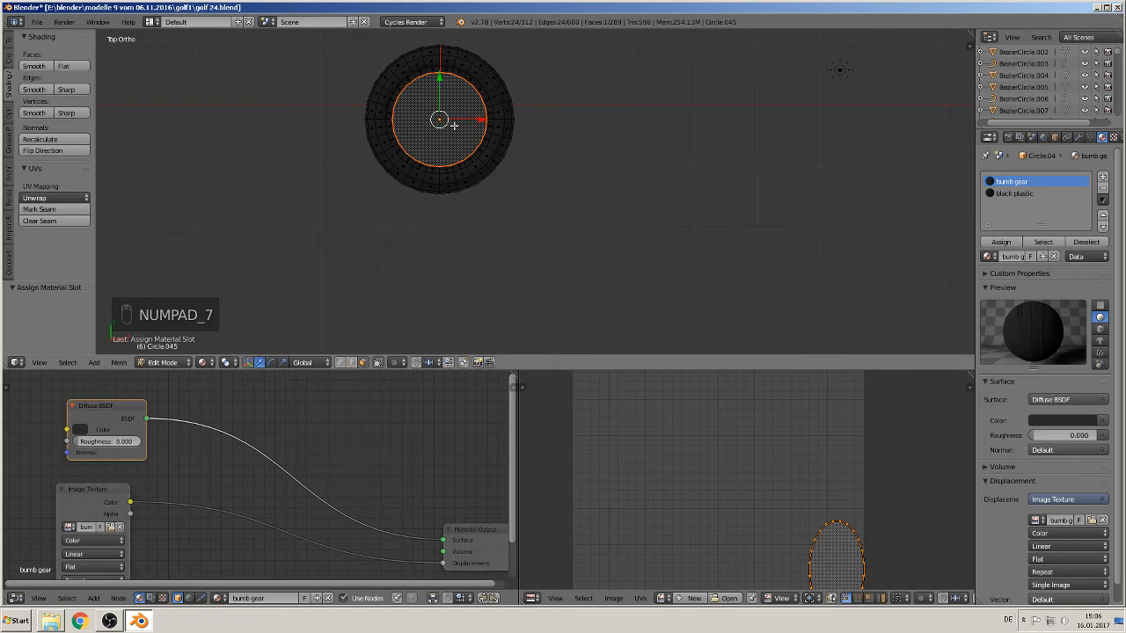
pyautogui.press('u')
pyautogui.press('u')
pyautogui.click(449, 232)
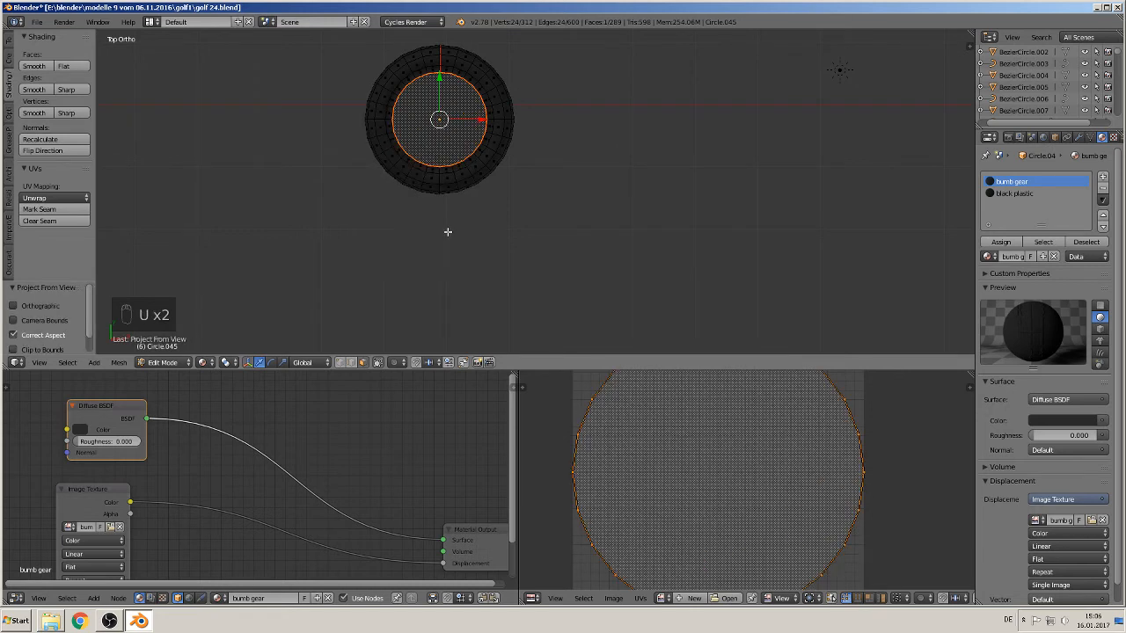
pyautogui.scroll(3, 452, 196)
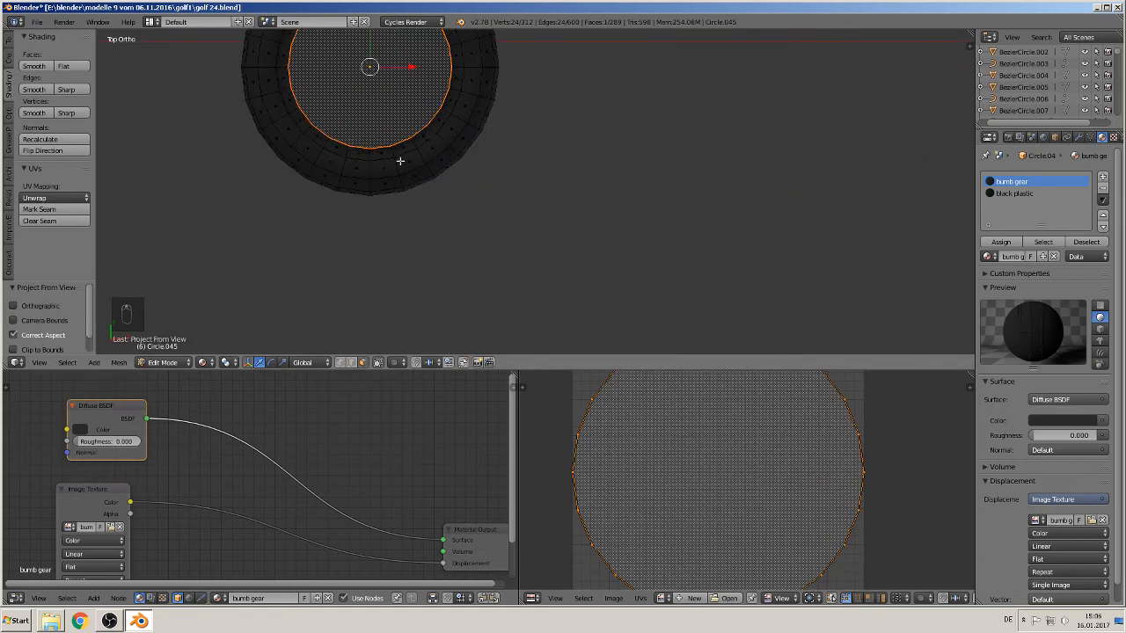
pyautogui.keyDown('shift'); pyautogui.moveTo(402, 161); pyautogui.dragTo(525, 302, button='middle'); pyautogui.keyUp('shift')
pyautogui.scroll(4, 525, 301)
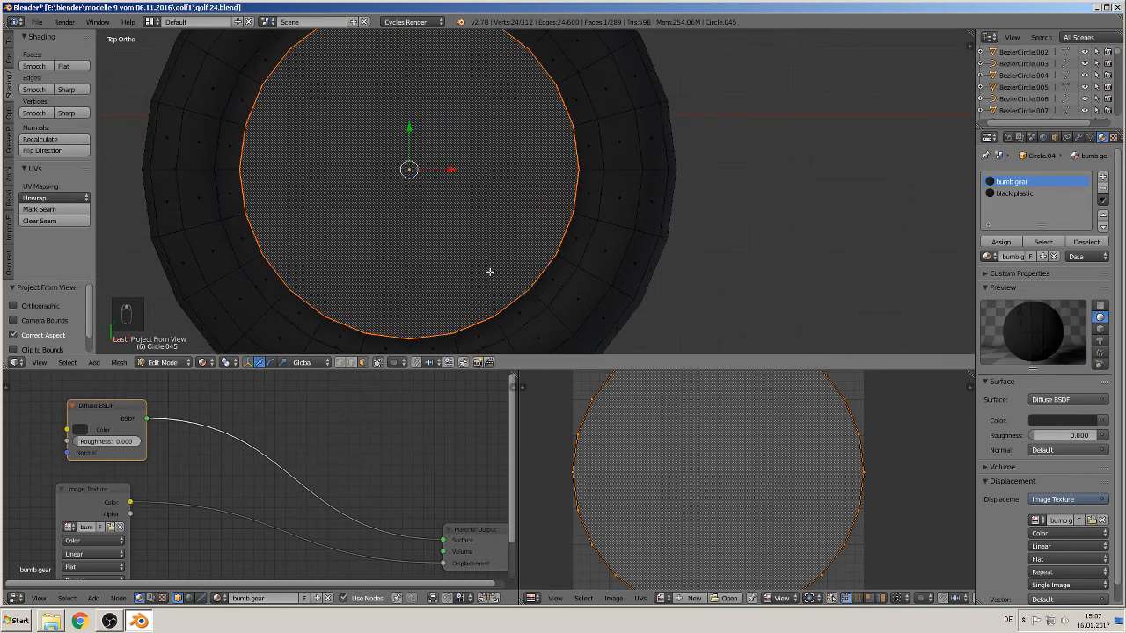
pyautogui.moveTo(394, 486); pyautogui.dragTo(385, 428, button='middle')
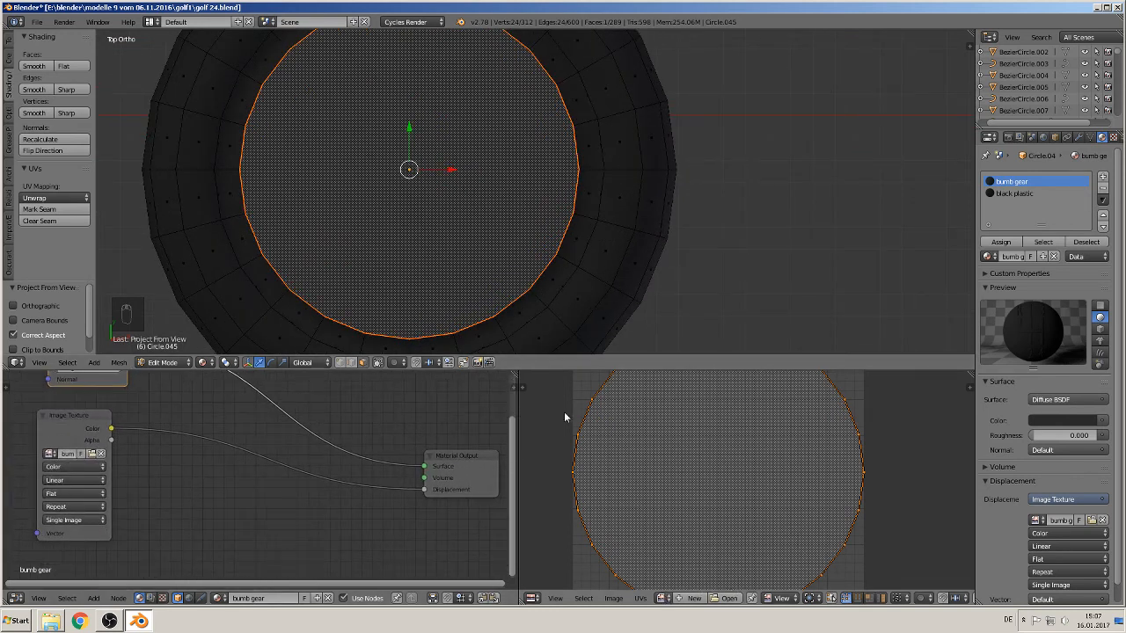
# Step: Leave mesh editing and preview the gear knob and its top symbol in Rendered viewport shading
pyautogui.press('Tab')
pyautogui.moveTo(481, 274); pyautogui.dragTo(469, 228, button='middle')
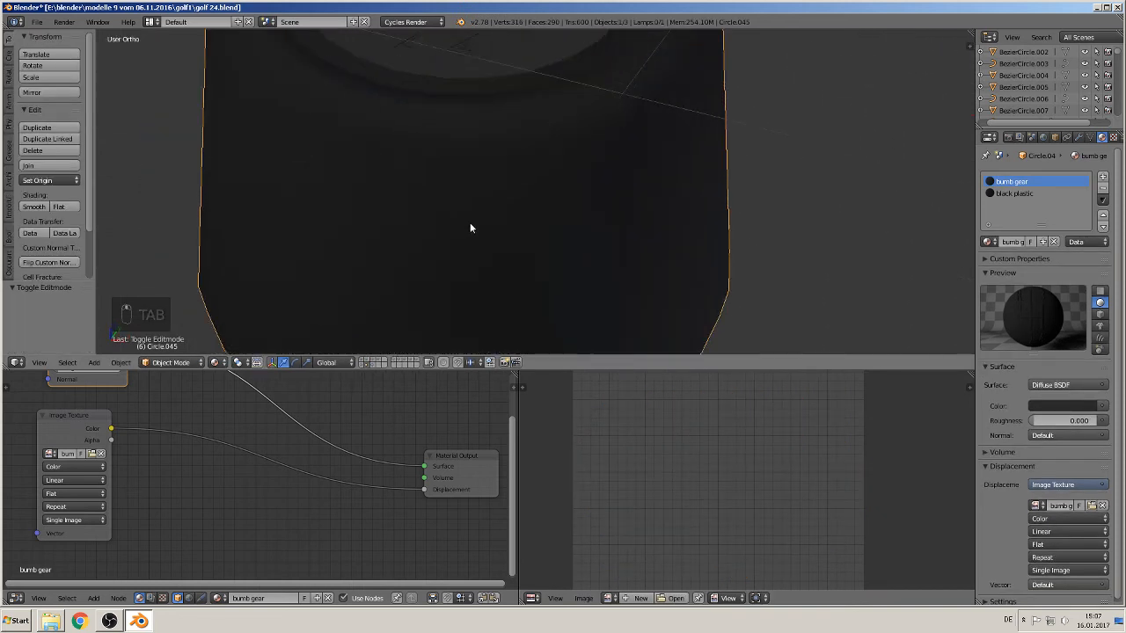
pyautogui.scroll(3, 470, 228)
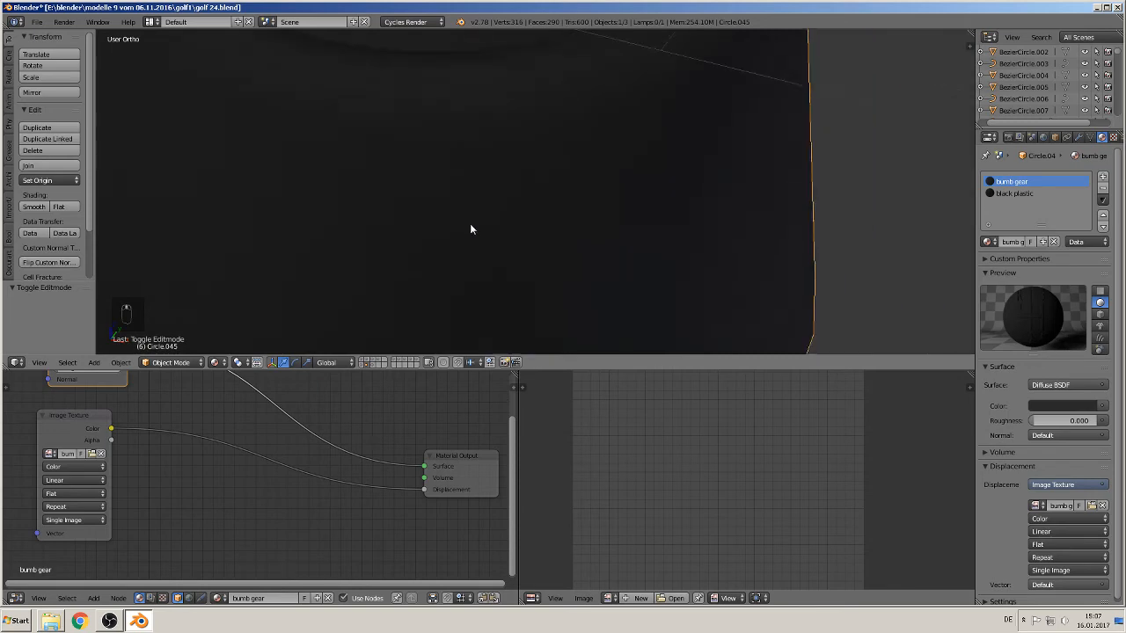
pyautogui.scroll(-5, 470, 229)
pyautogui.click(216, 362)
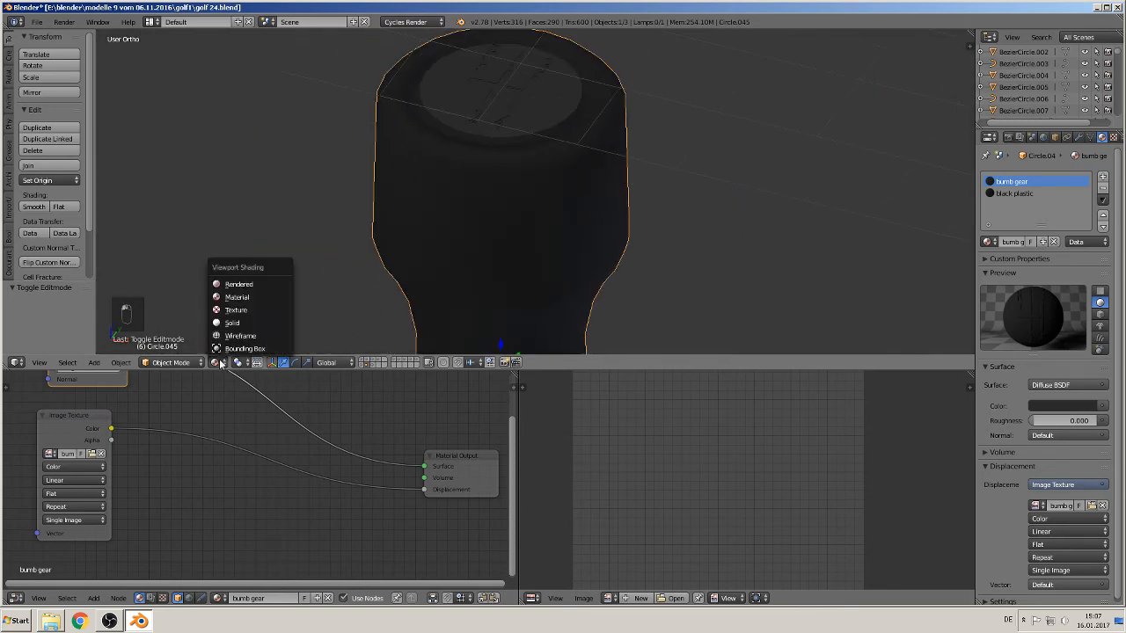
pyautogui.click(248, 288)
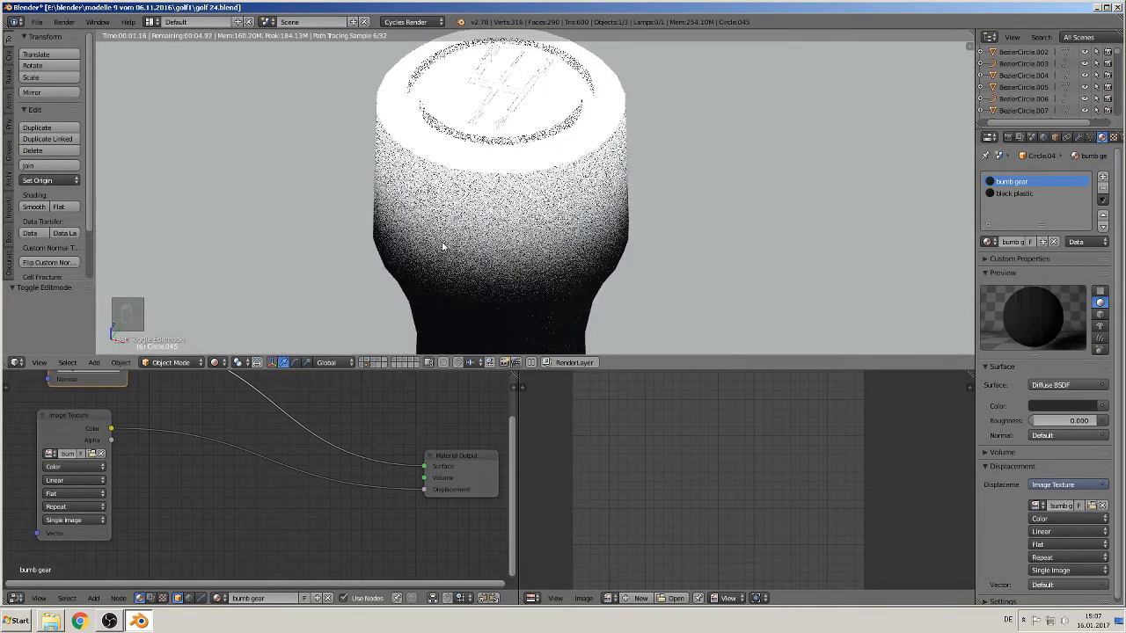
pyautogui.scroll(-8, 636, 193)
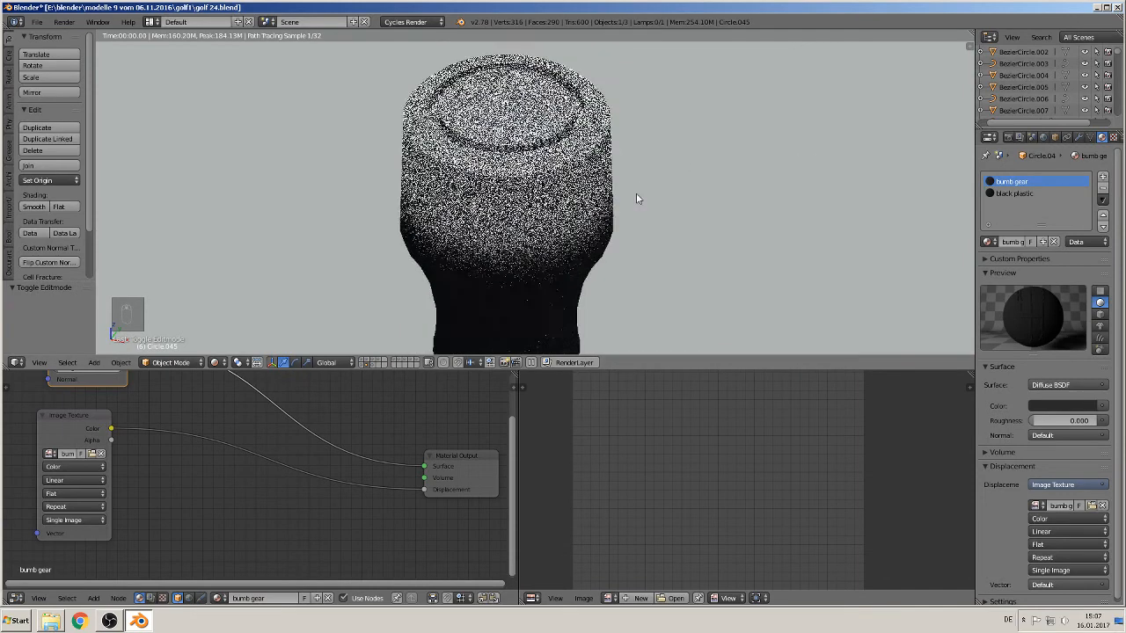
# Step: Return the viewport to Material shading and set the sun lamp's emission strength to 1
pyautogui.click(216, 362)
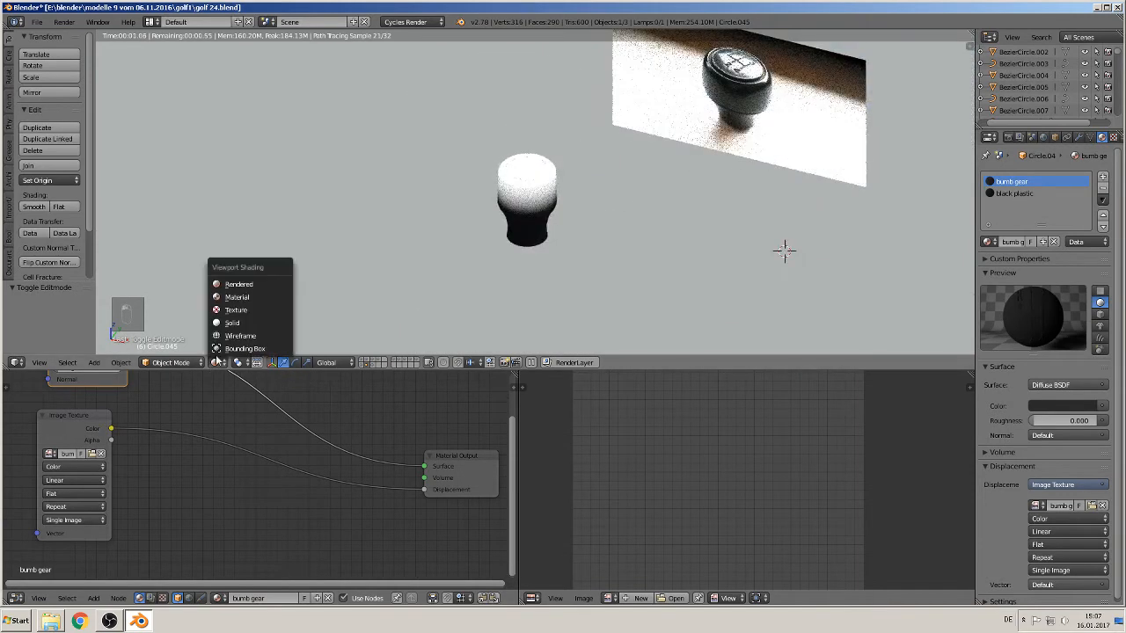
pyautogui.click(250, 295)
pyautogui.rightClick(680, 158)
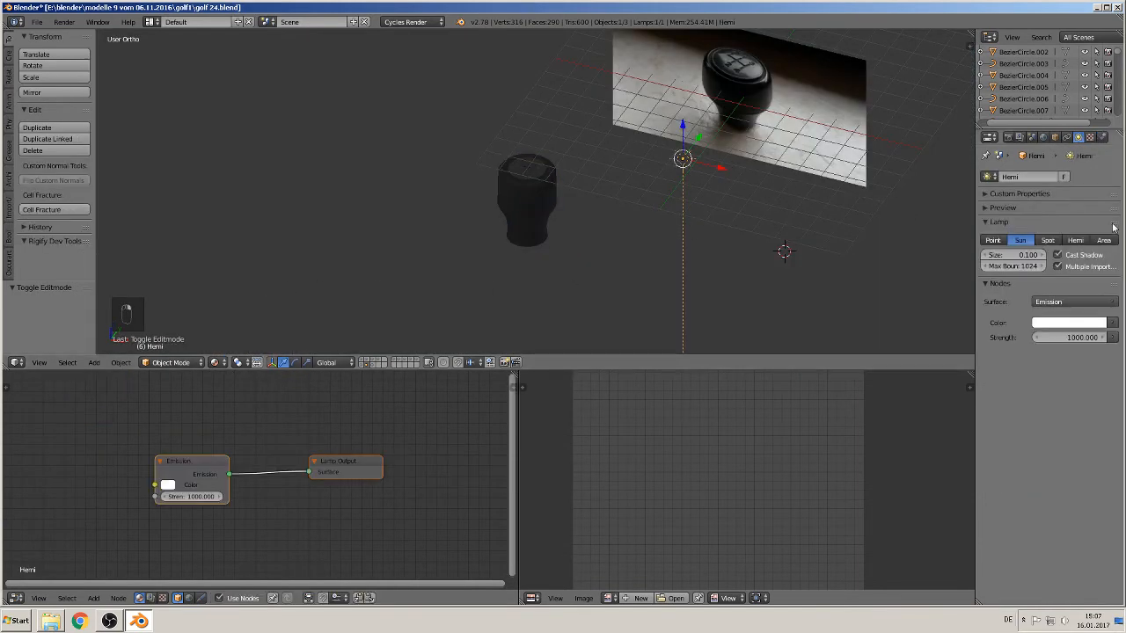
pyautogui.click(1073, 337)
pyautogui.write('1')
pyautogui.press('Return')
# Step: Check the gear knob's top symbol up close in Rendered shading under the adjusted sun lamp
pyautogui.click(214, 362)
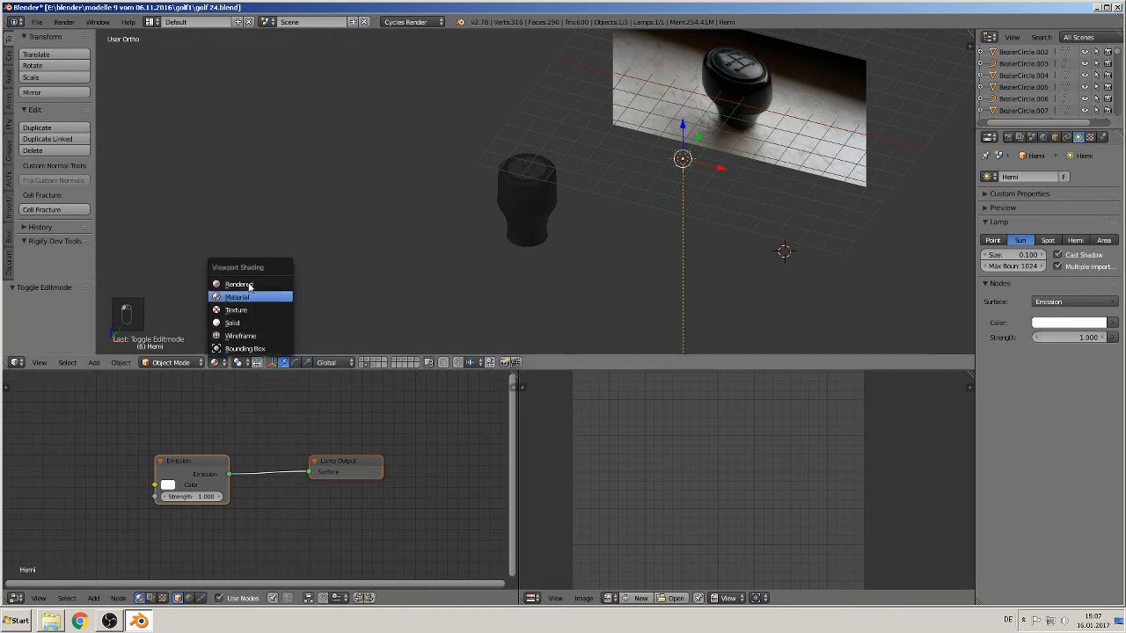
pyautogui.click(292, 282)
pyautogui.scroll(6, 594, 198)
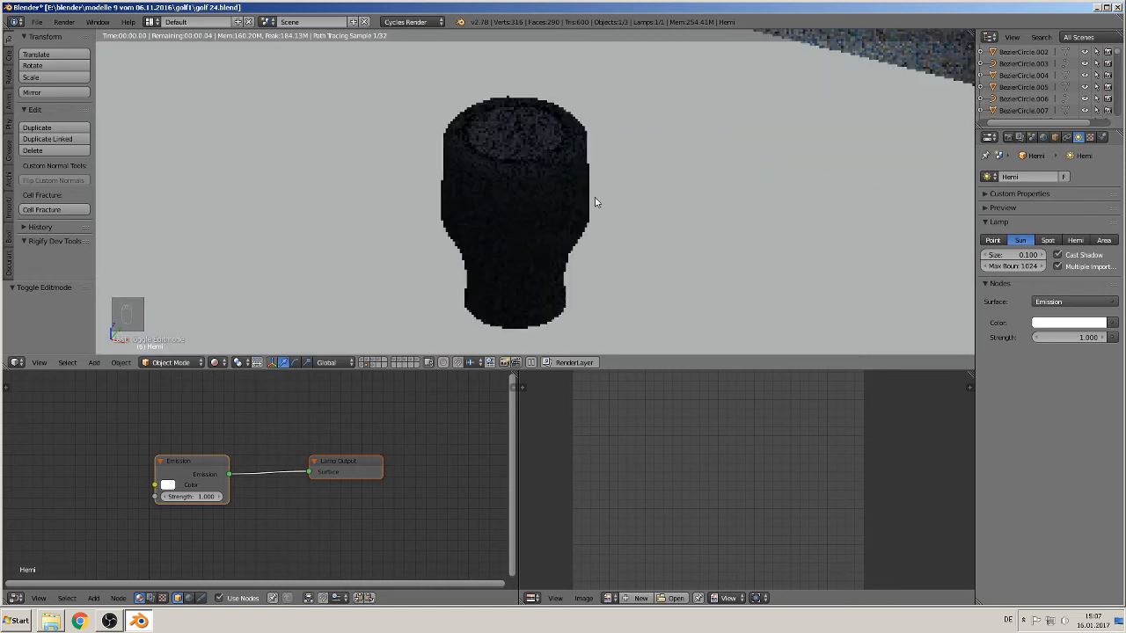
pyautogui.scroll(2, 595, 202)
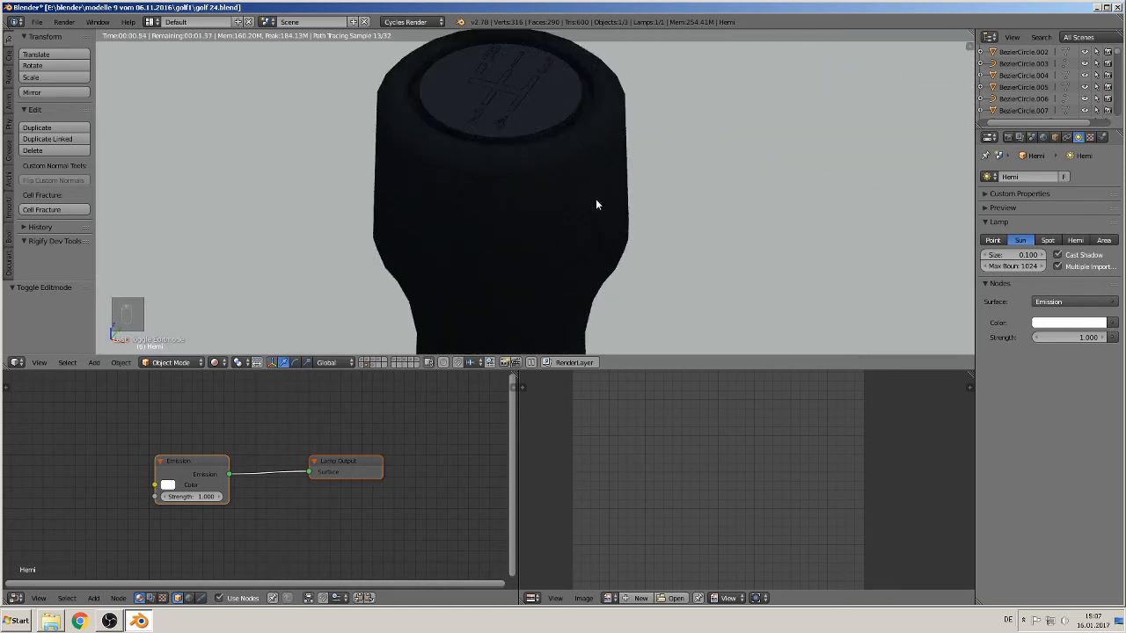
# Step: Make the gear knob's black plastic material a single-user copy and rename it "black plastic gear"
pyautogui.rightClick(508, 173)
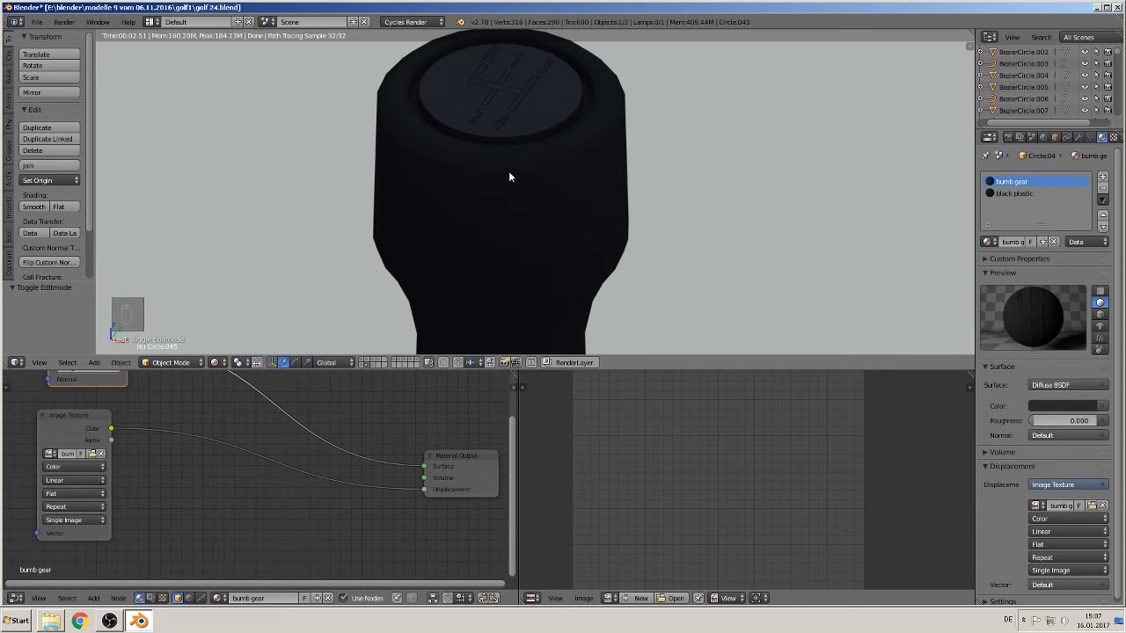
pyautogui.click(1046, 194)
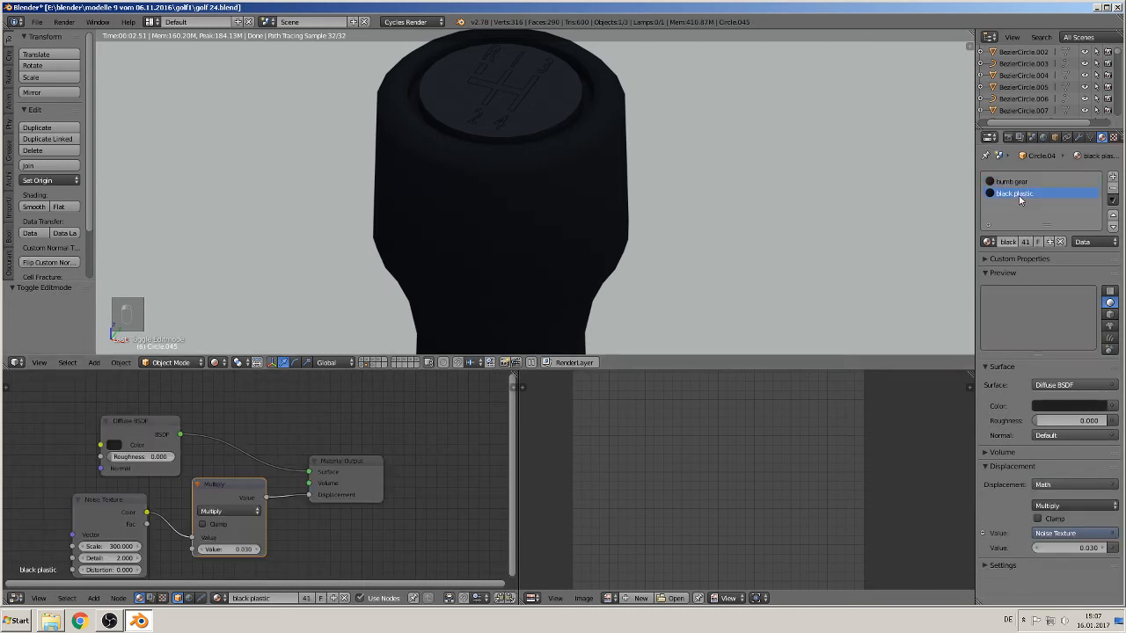
pyautogui.click(1025, 244)
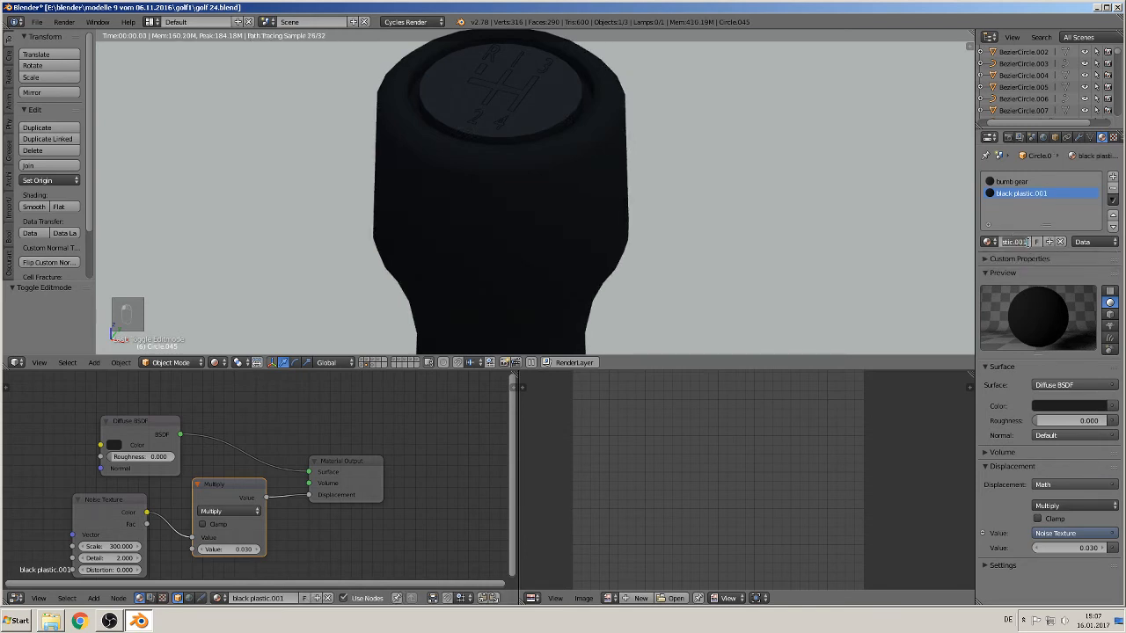
pyautogui.click(1025, 240)
pyautogui.press('BackSpace')
pyautogui.press('BackSpace')
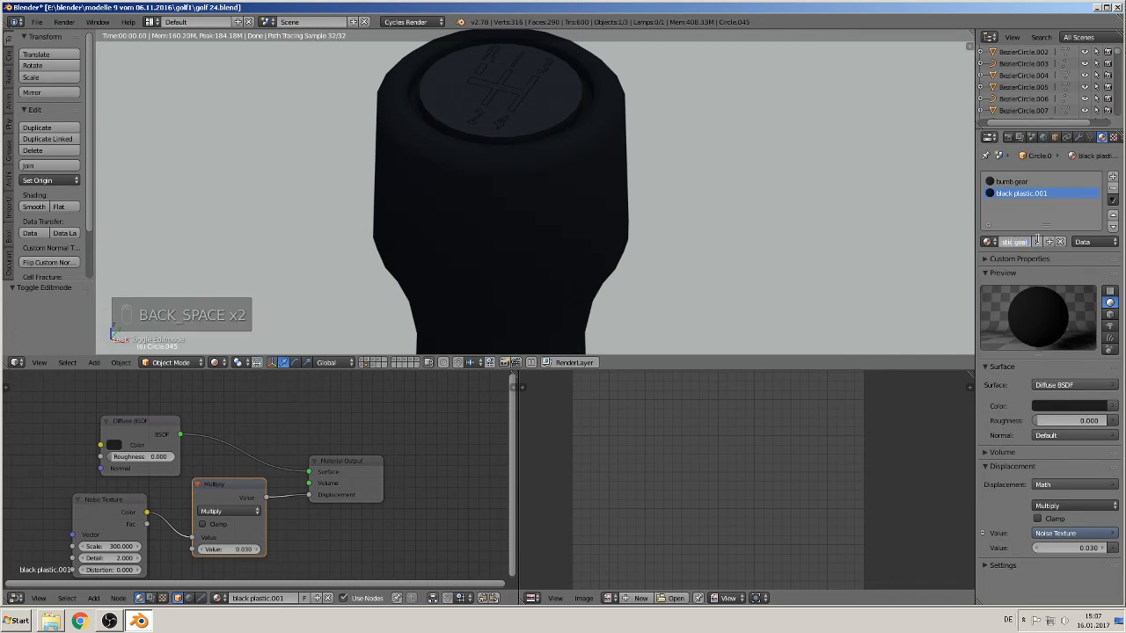
pyautogui.write('gear')
pyautogui.press('Return')
# Step: Set the Noise Texture scale of the black plastic gear material to 150
pyautogui.scroll(-1, 446, 435)
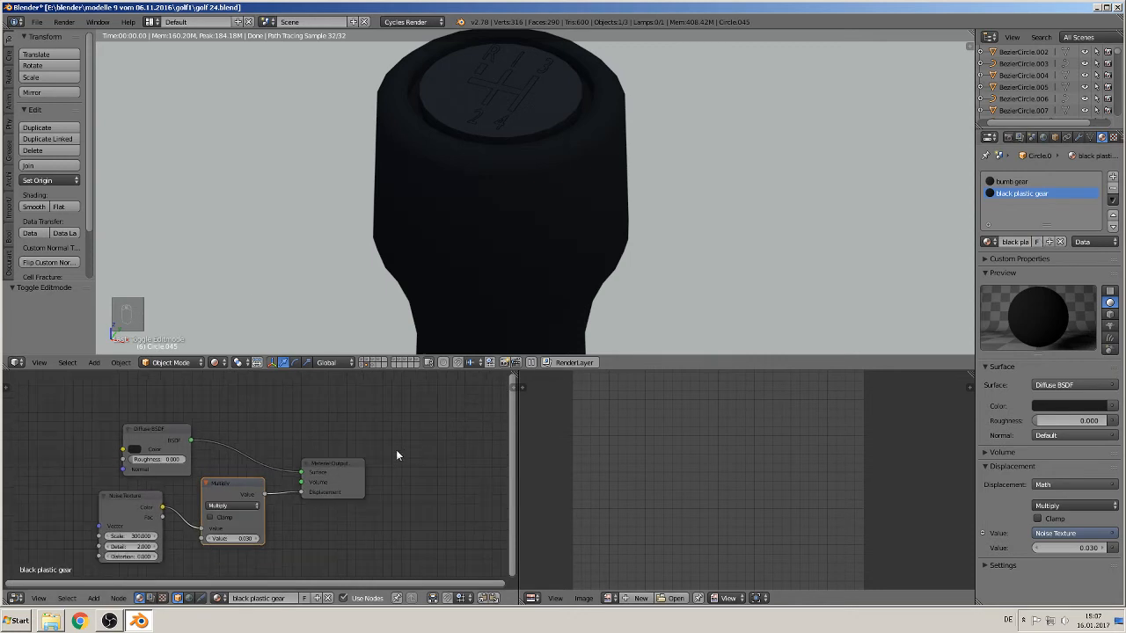
pyautogui.moveTo(251, 490); pyautogui.dragTo(353, 497, button='middle')
pyautogui.scroll(3, 567, 277)
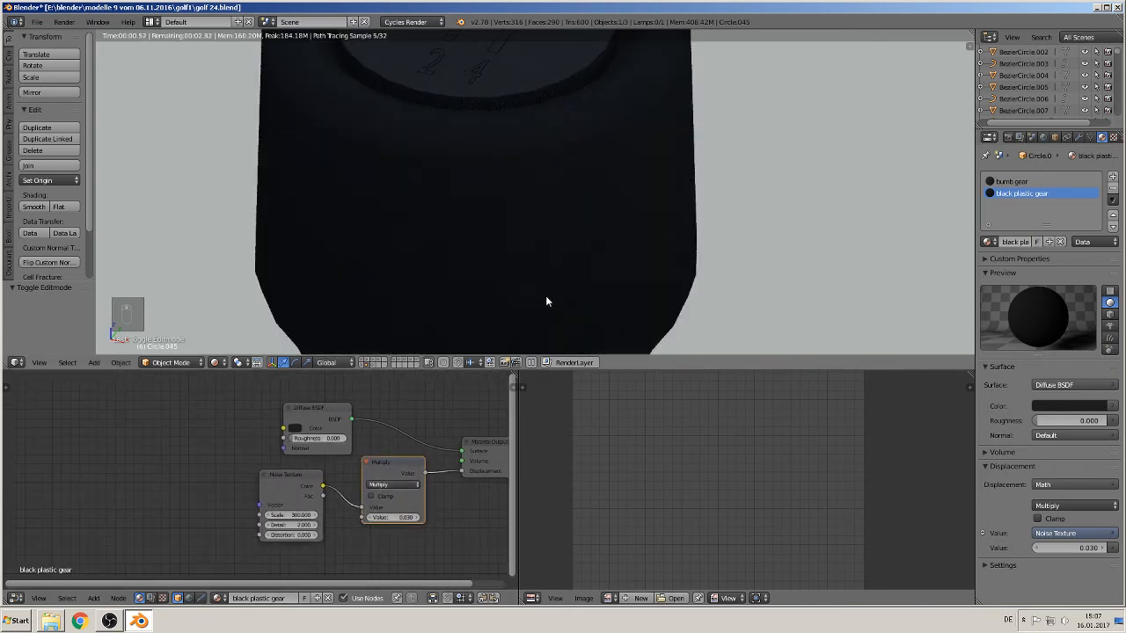
pyautogui.doubleClick(290, 515)
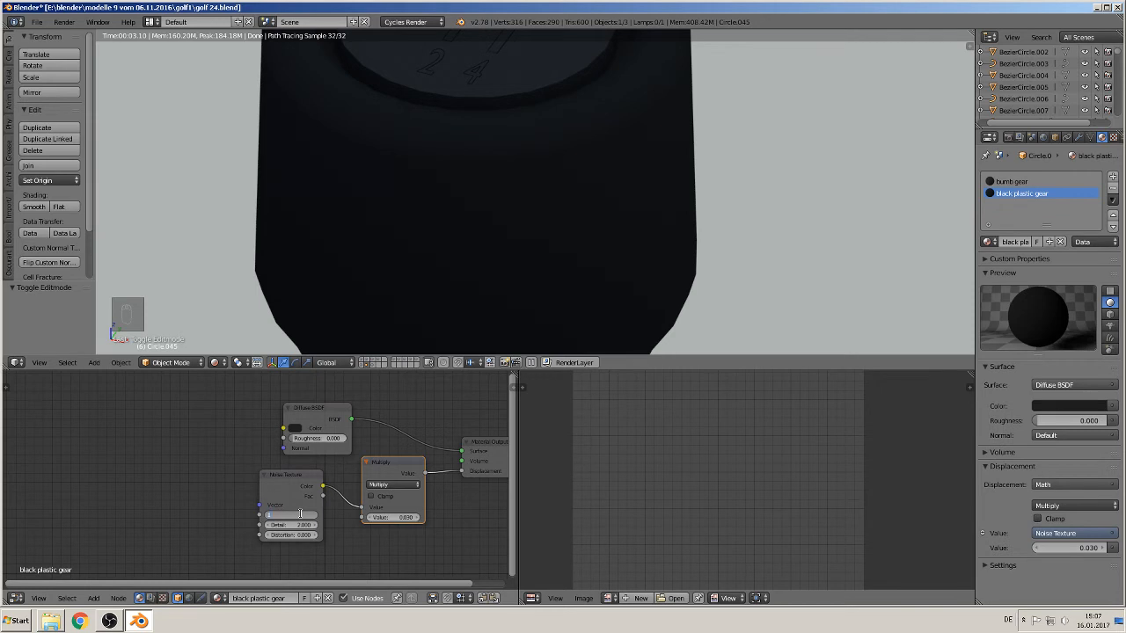
pyautogui.write('150')
pyautogui.press('Return')
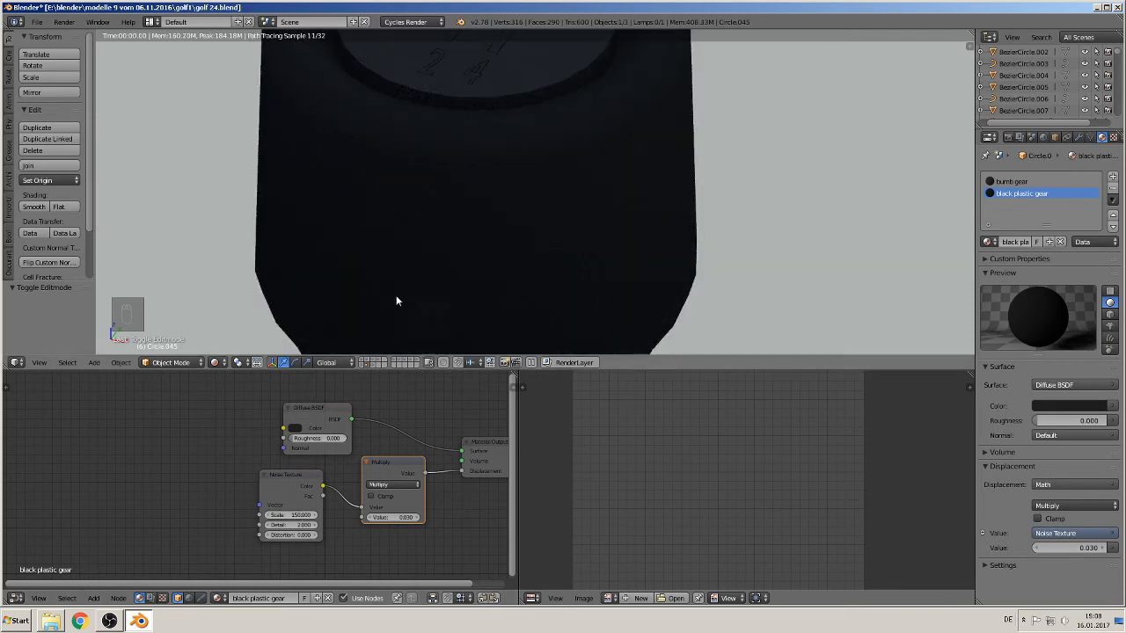
pyautogui.scroll(2, 486, 239)
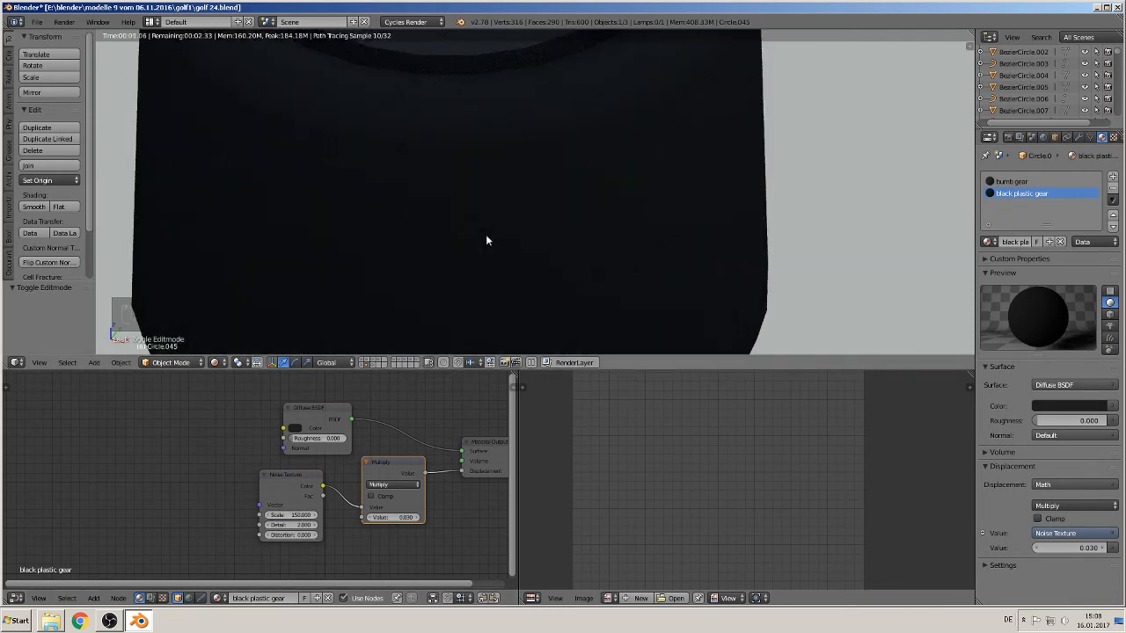
# Step: Leave the rendered preview and assign the black plastic gear material to all gear knob faces except the round top face
pyautogui.press('Tab')
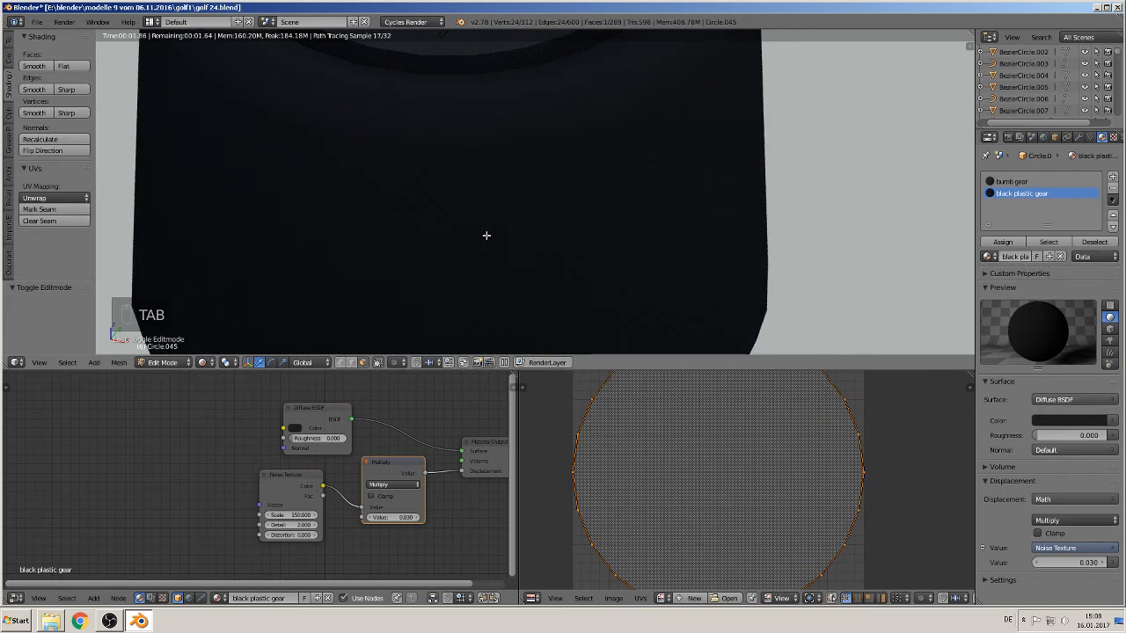
pyautogui.scroll(-1, 486, 231)
pyautogui.click(203, 362)
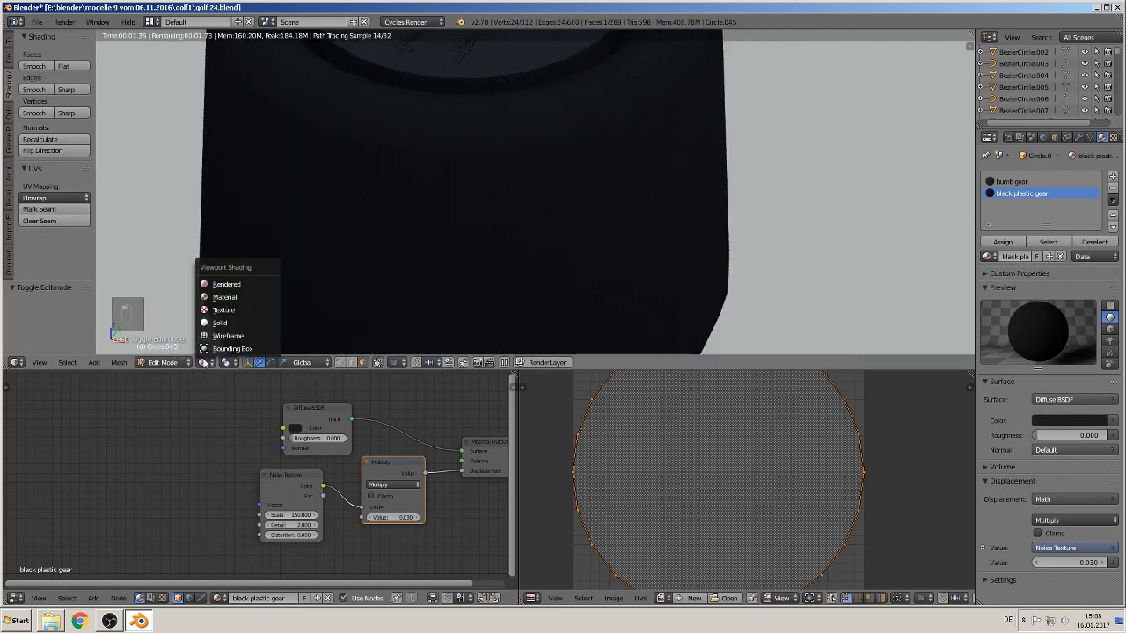
pyautogui.click(219, 323)
pyautogui.moveTo(335, 264); pyautogui.dragTo(406, 230, button='middle')
pyautogui.press('a')
pyautogui.press('a')
pyautogui.press('a')
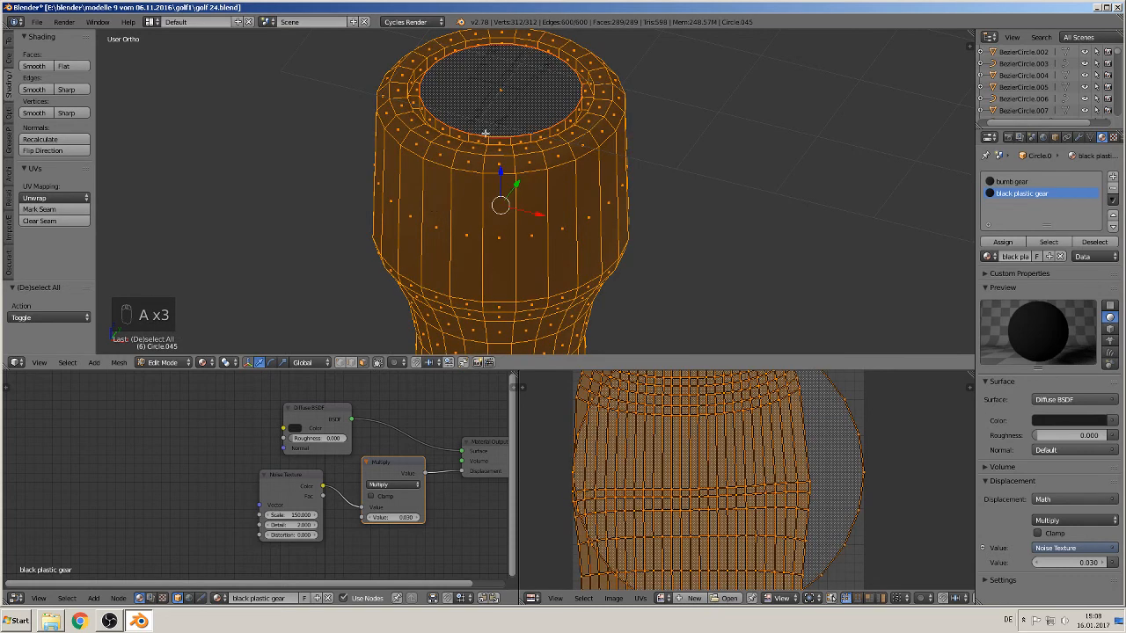
pyautogui.click(1021, 194)
pyautogui.click(1002, 242)
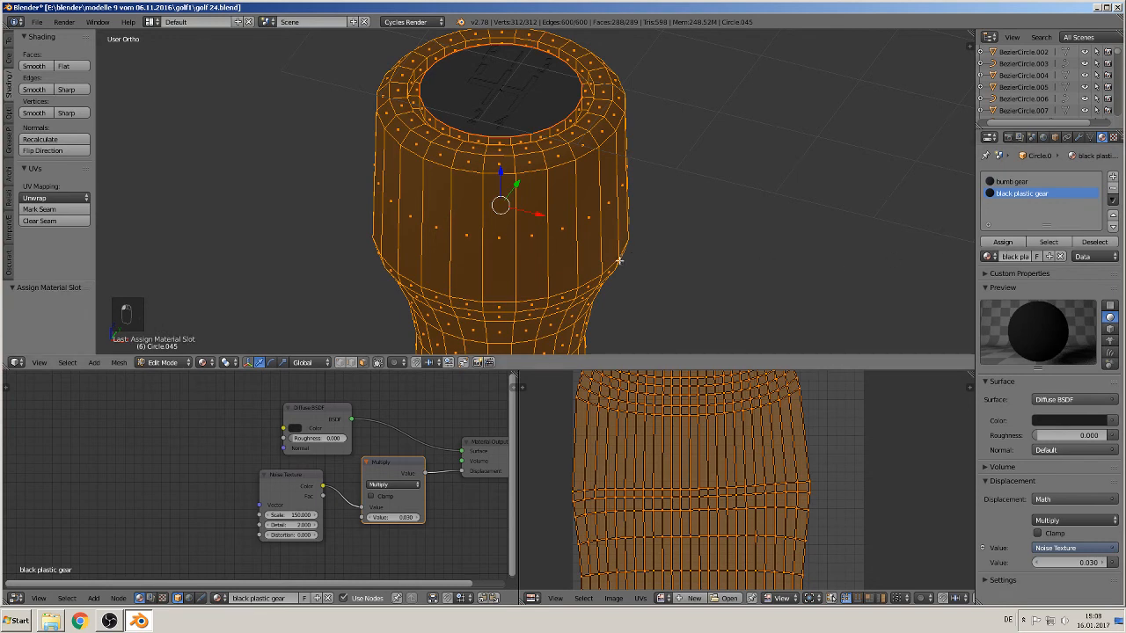
pyautogui.press('Tab')
# Step: Set the Multiply node's value in the black plastic gear displacement to 1.000 and inspect the knob's surface up close
pyautogui.scroll(6, 591, 264)
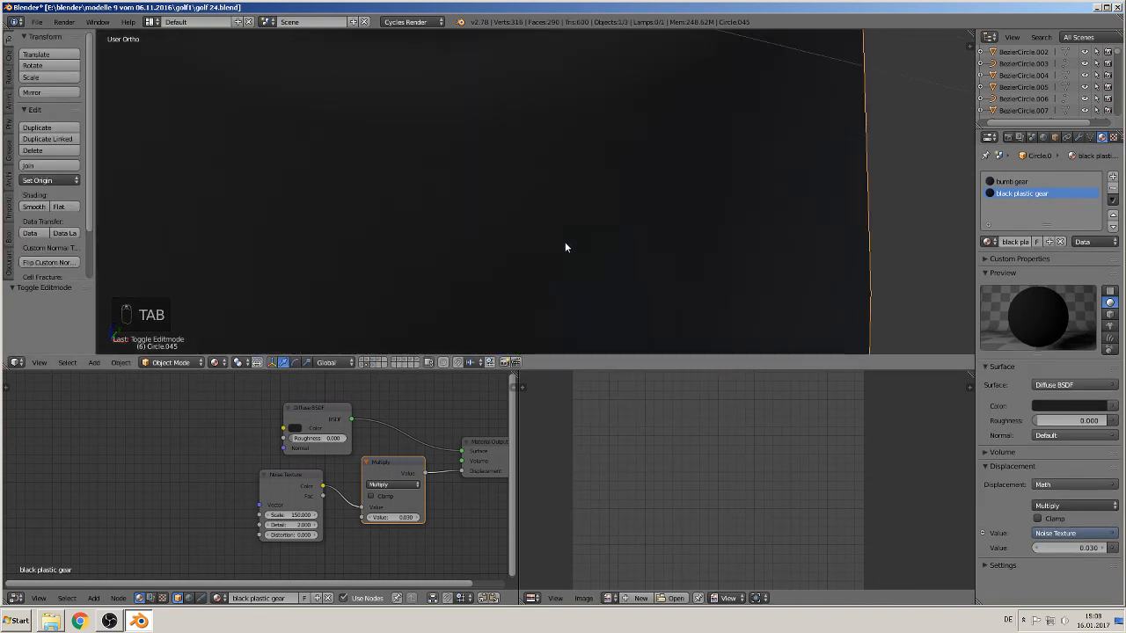
pyautogui.scroll(2, 559, 282)
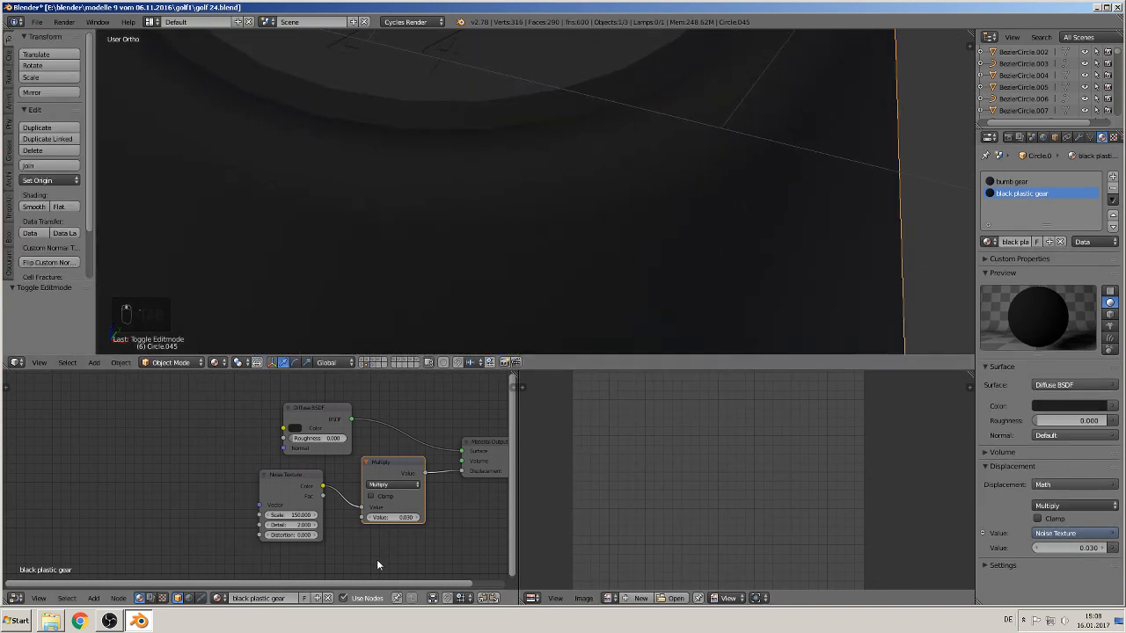
pyautogui.click(395, 518)
pyautogui.scroll(-6, 492, 158)
pyautogui.scroll(5, 489, 215)
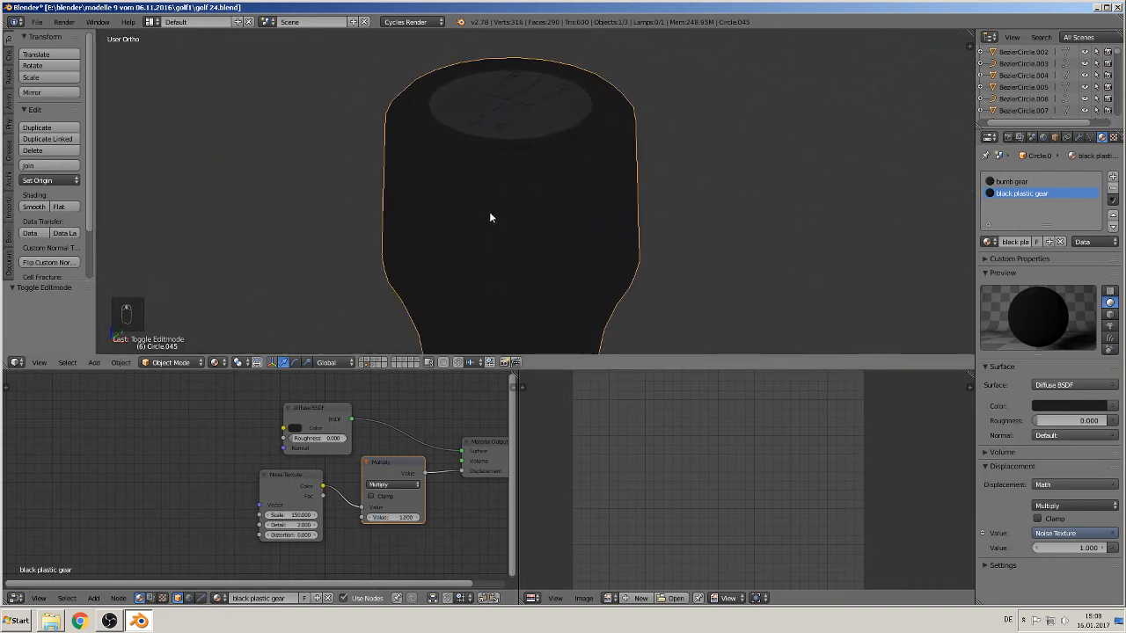
pyautogui.scroll(3, 501, 229)
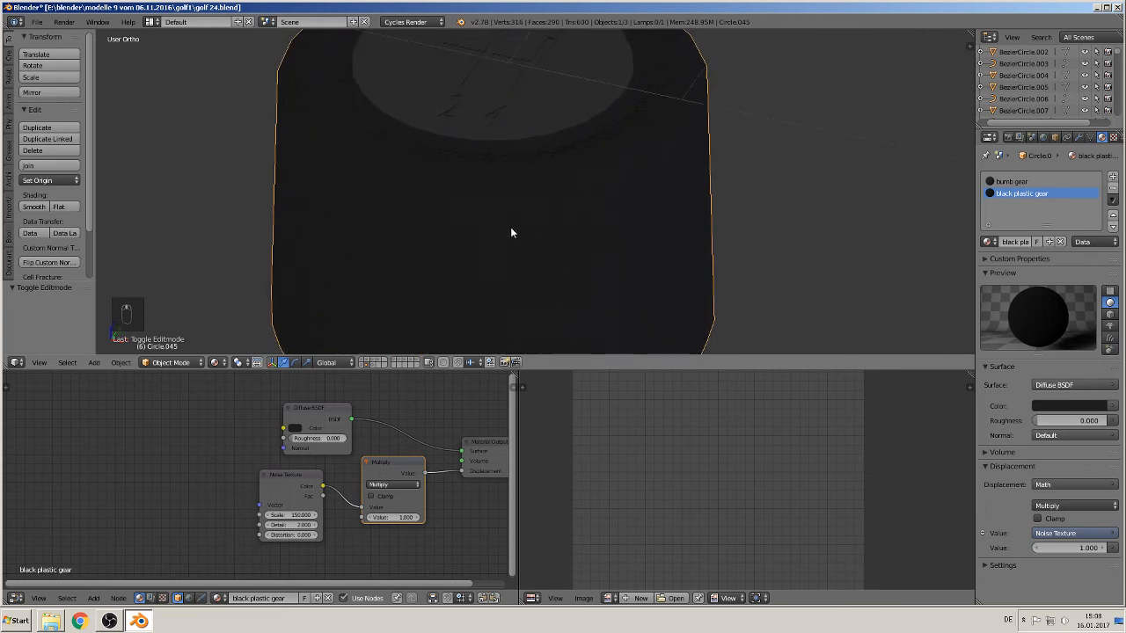
pyautogui.scroll(1, 510, 235)
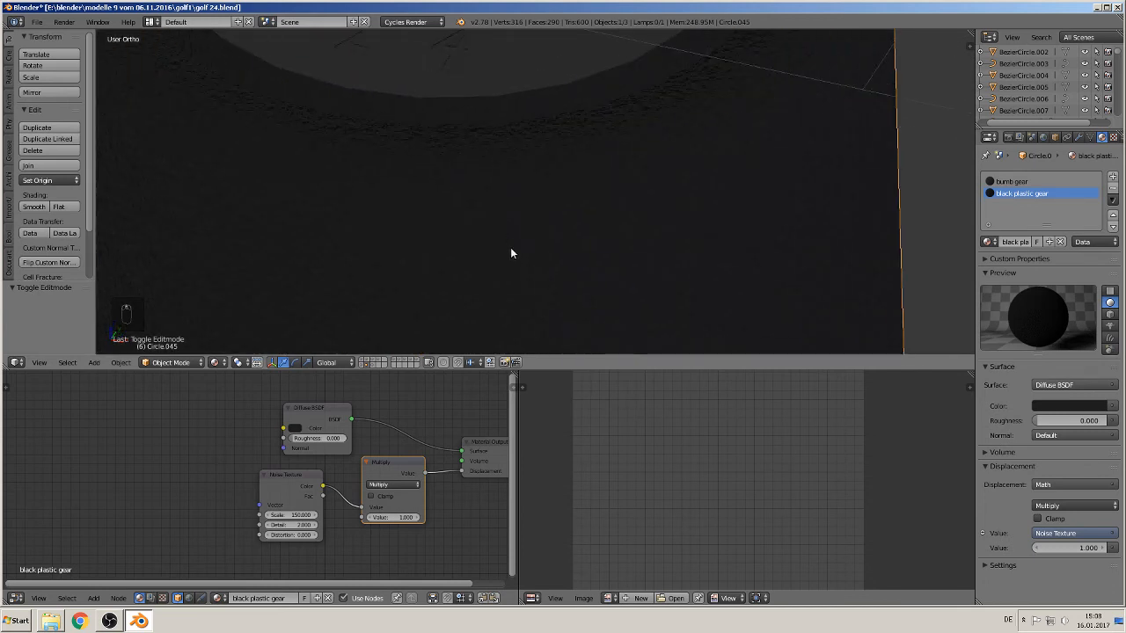
# Step: Set the Multiply node's value in the black plastic gear displacement to 0.500 and check the knob in the rendered preview
pyautogui.click(396, 517)
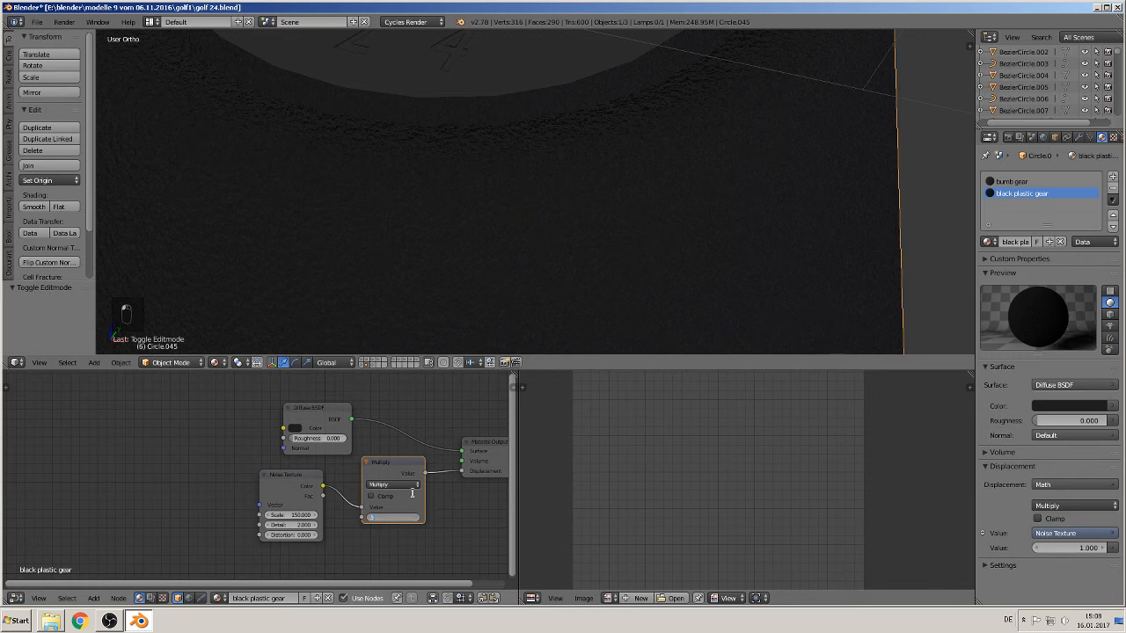
pyautogui.write('.5')
pyautogui.press('Return')
pyautogui.scroll(-3, 484, 262)
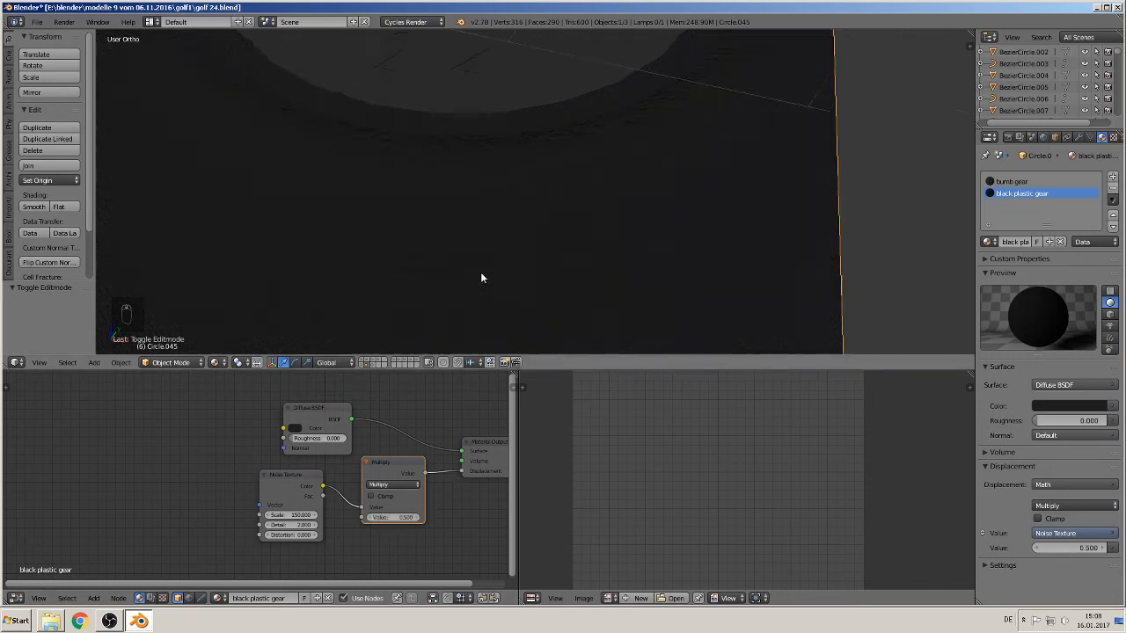
pyautogui.scroll(-3, 484, 285)
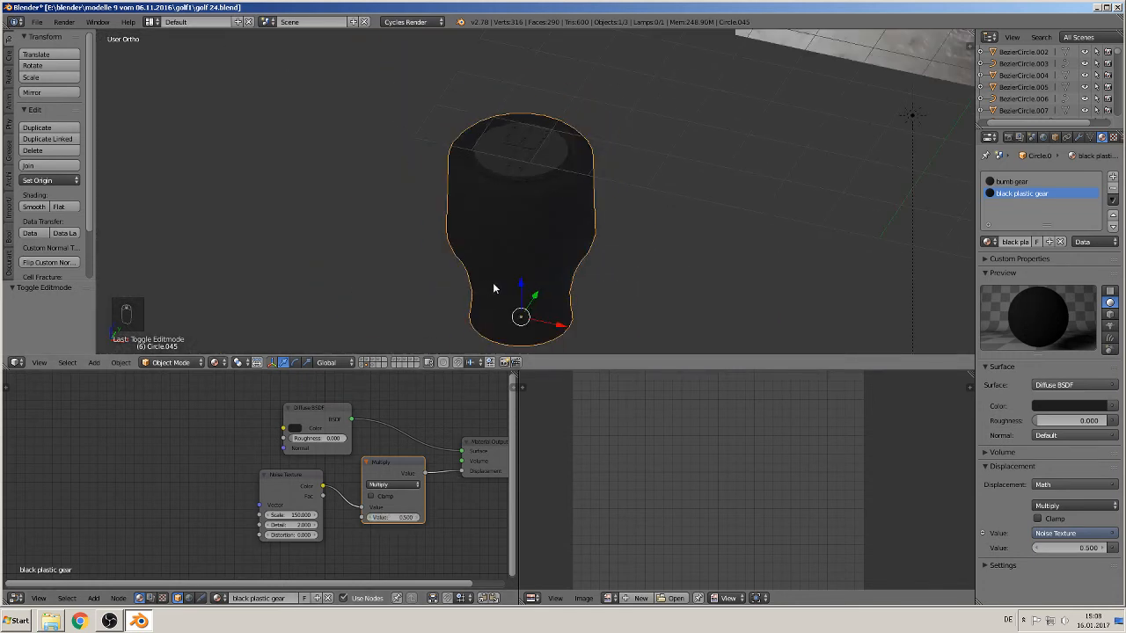
pyautogui.click(213, 362)
pyautogui.click(256, 285)
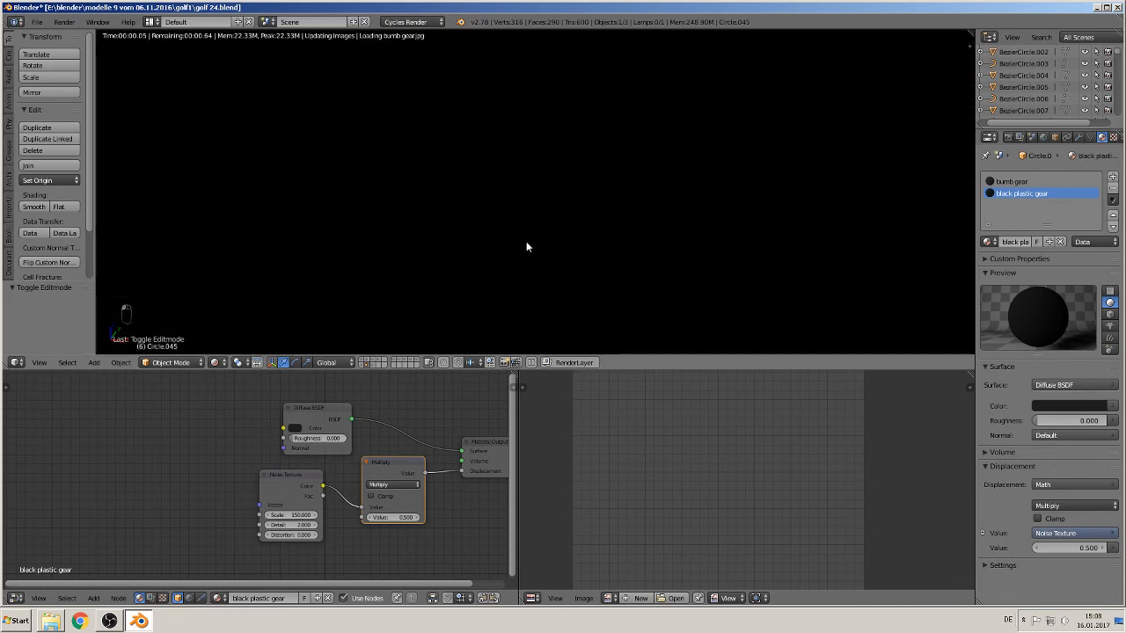
pyautogui.scroll(3, 559, 223)
pyautogui.scroll(3, 563, 226)
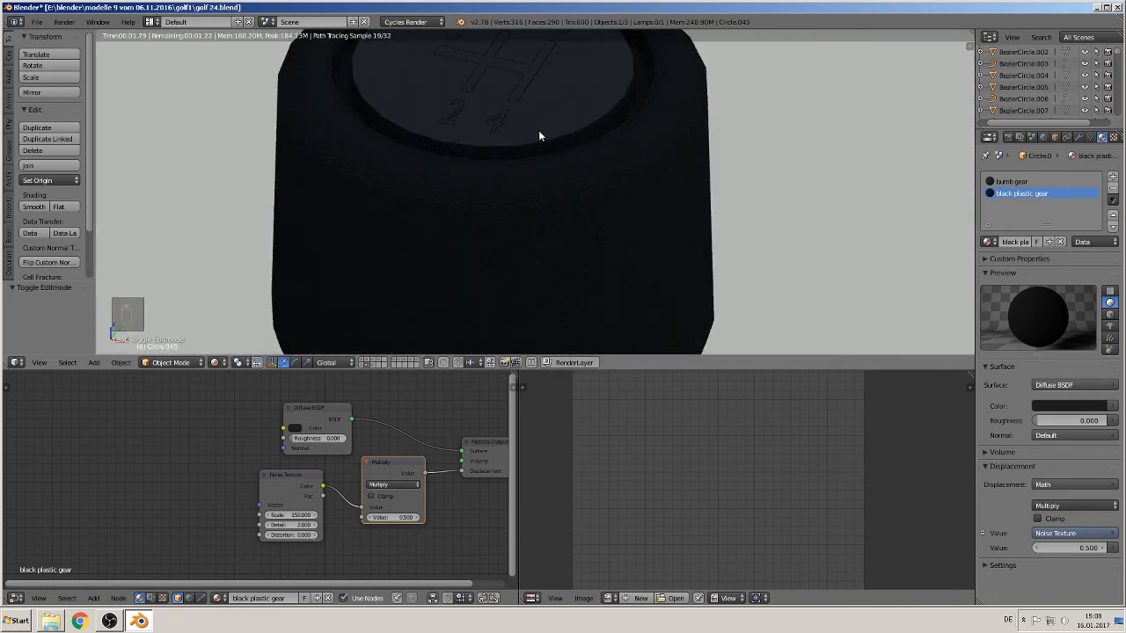
pyautogui.moveTo(552, 147); pyautogui.dragTo(553, 201, button='middle')
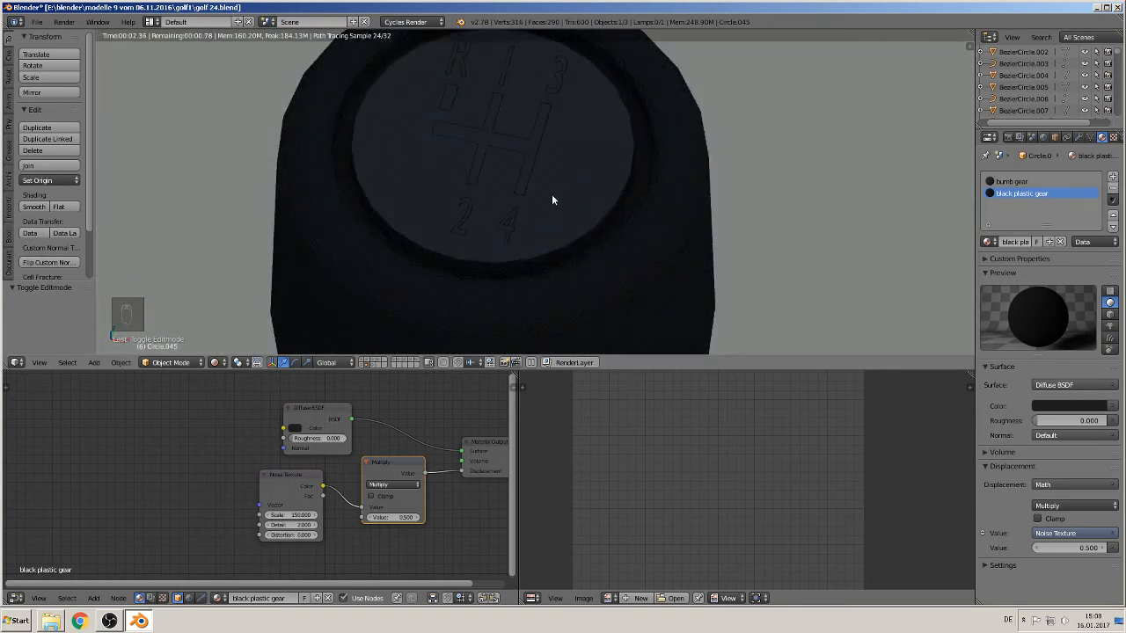
# Step: Leave the rendered preview and show the complete node setup of the bumb gear material
pyautogui.press('Tab')
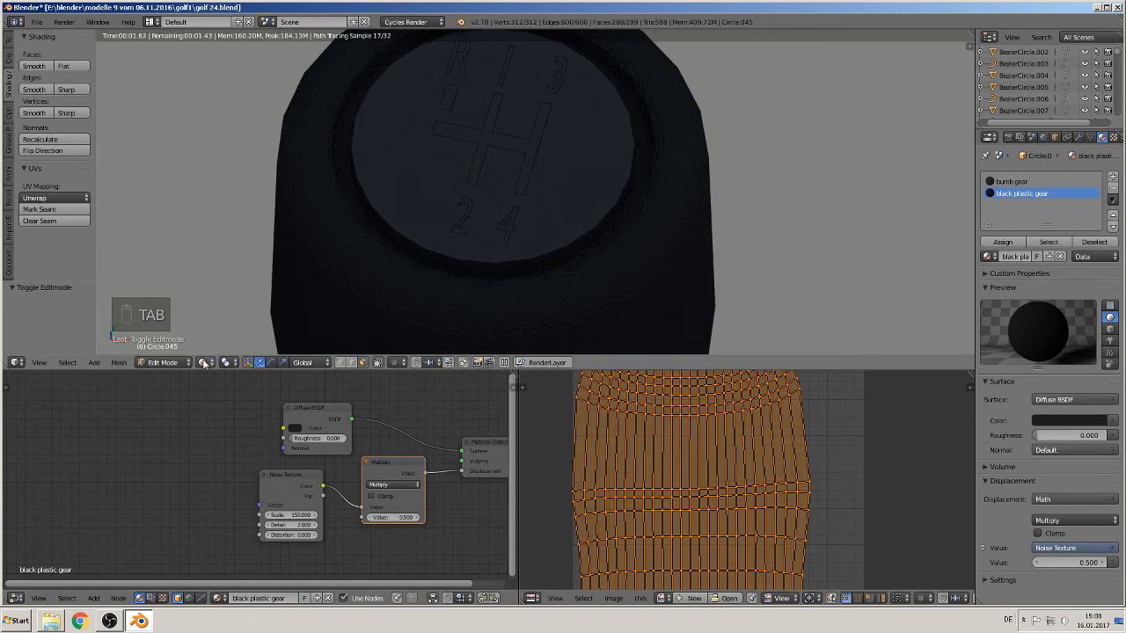
pyautogui.click(203, 363)
pyautogui.click(226, 293)
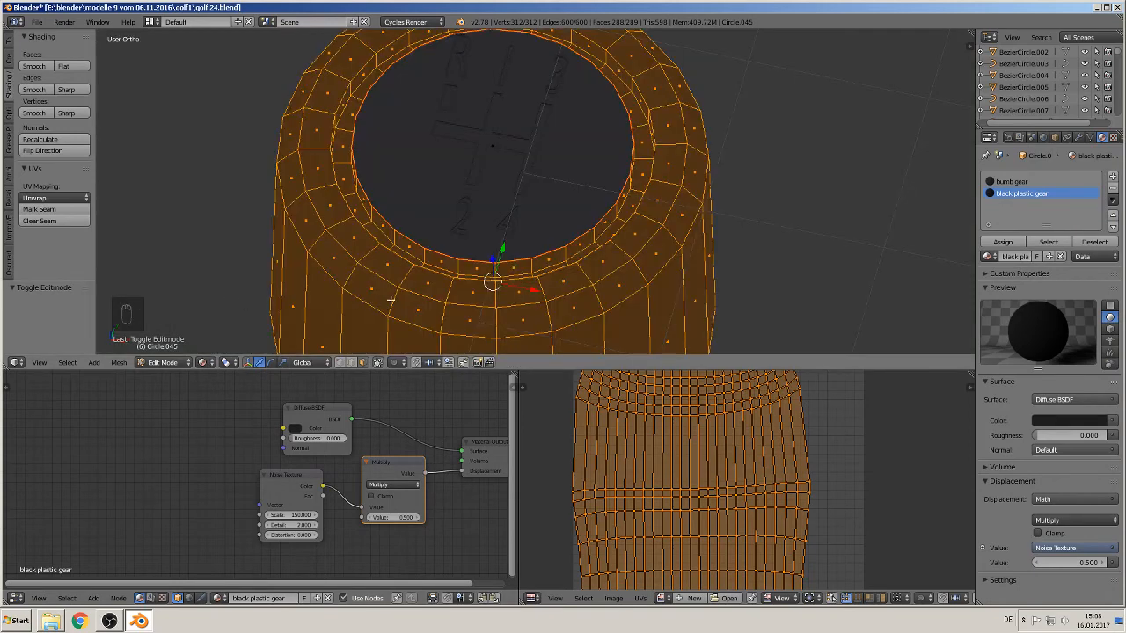
pyautogui.scroll(-3, 391, 299)
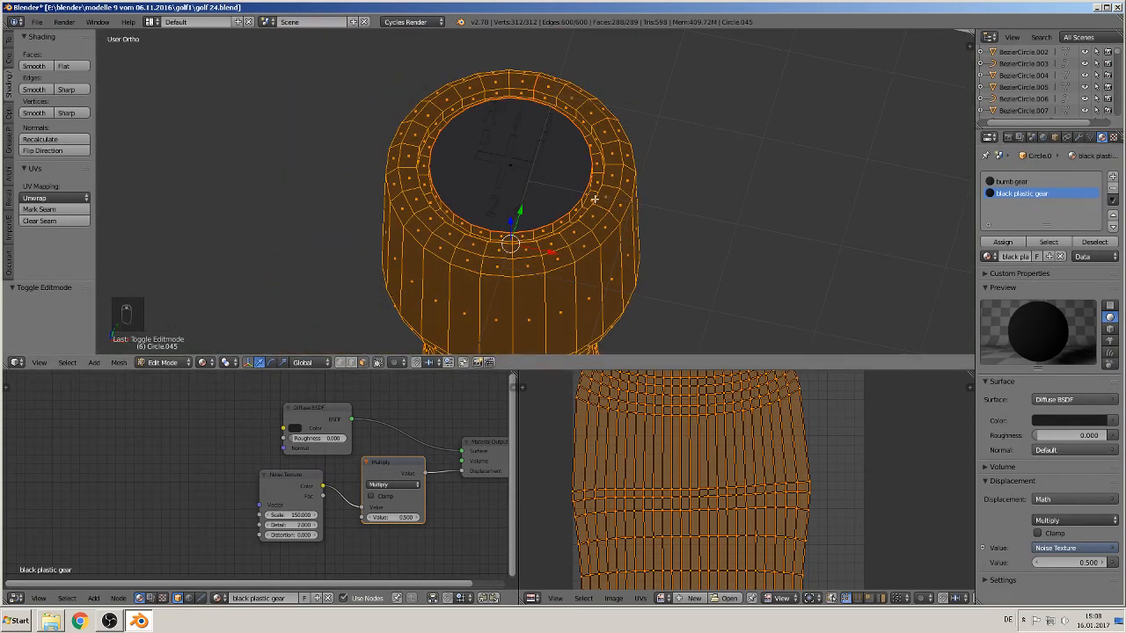
pyautogui.click(1002, 182)
pyautogui.scroll(-1, 409, 441)
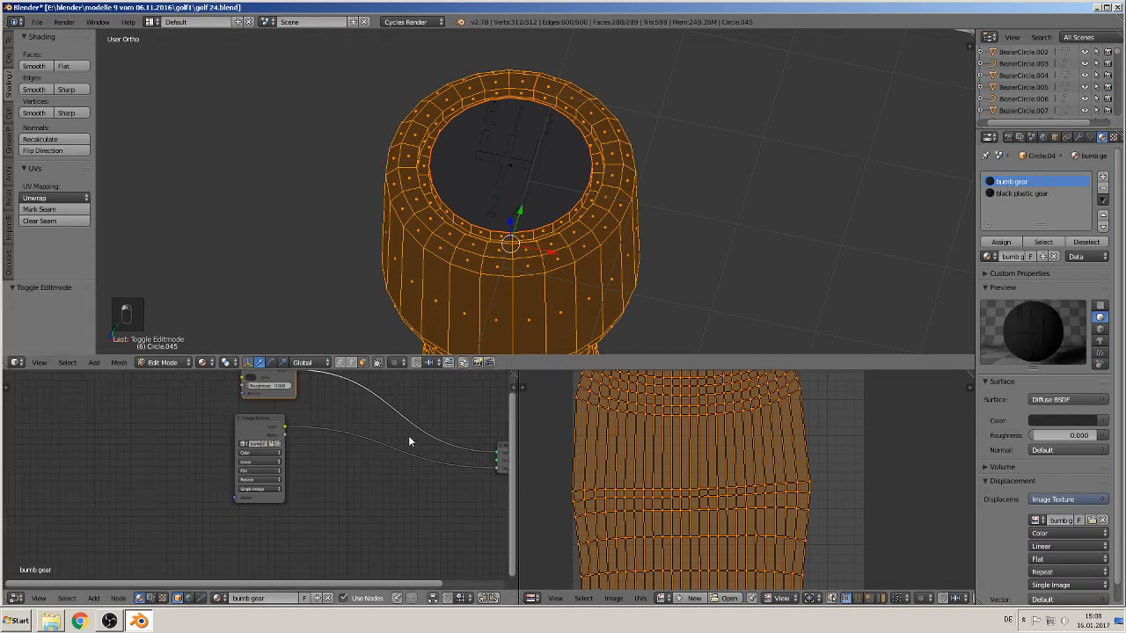
pyautogui.moveTo(389, 501); pyautogui.dragTo(322, 532, button='middle')
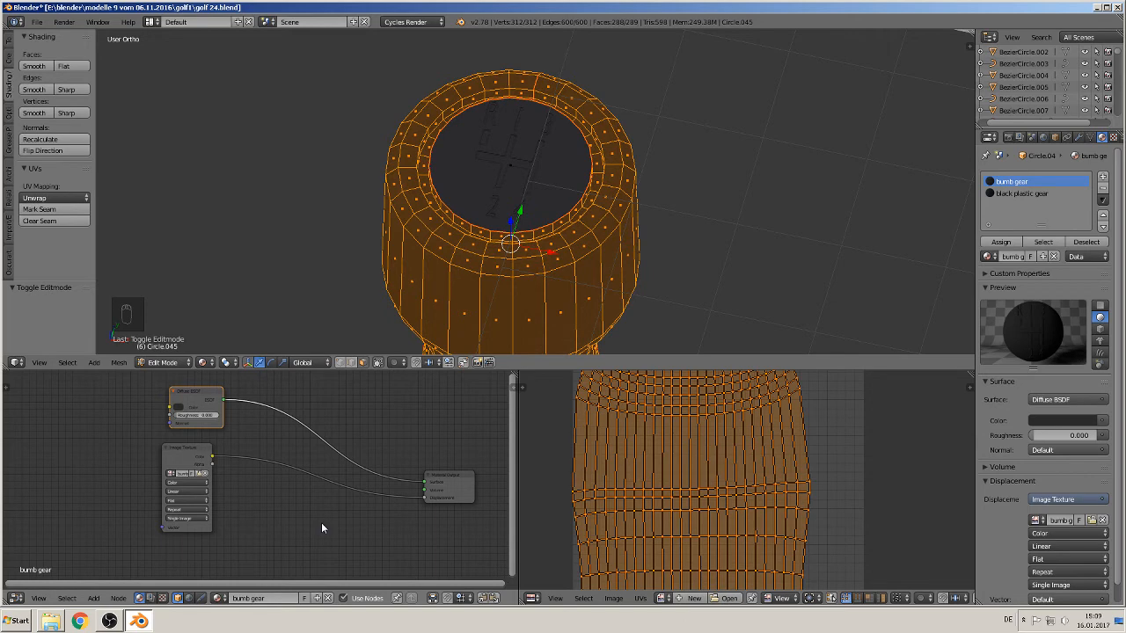
pyautogui.press('Tab')
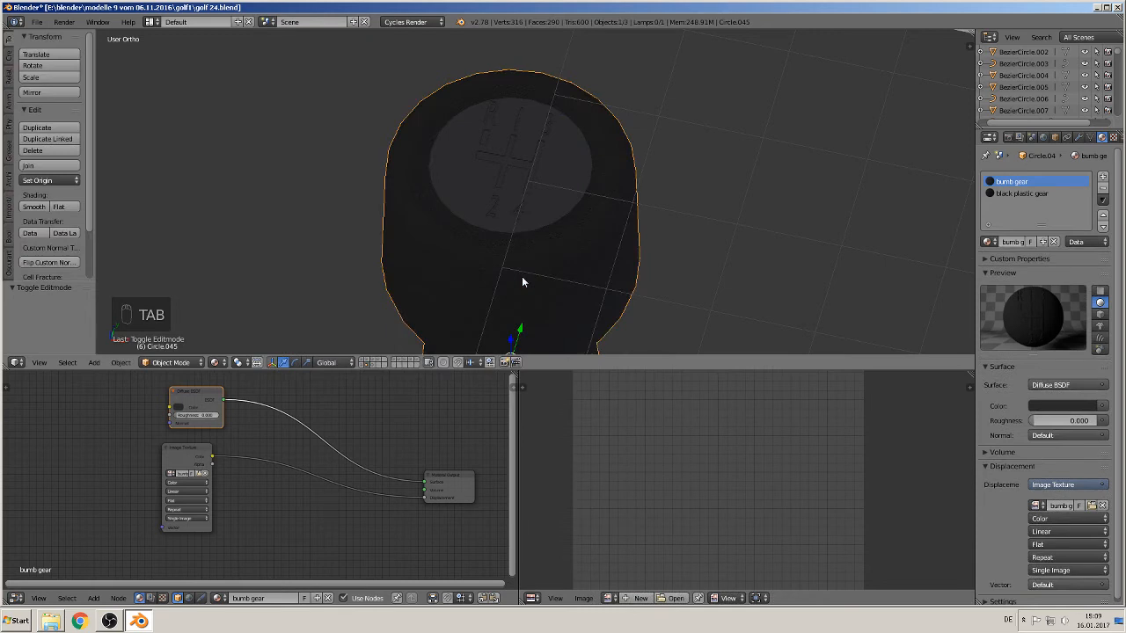
# Step: Delete the sun lamp and the gear knob reference image from the layer
pyautogui.scroll(-4, 481, 313)
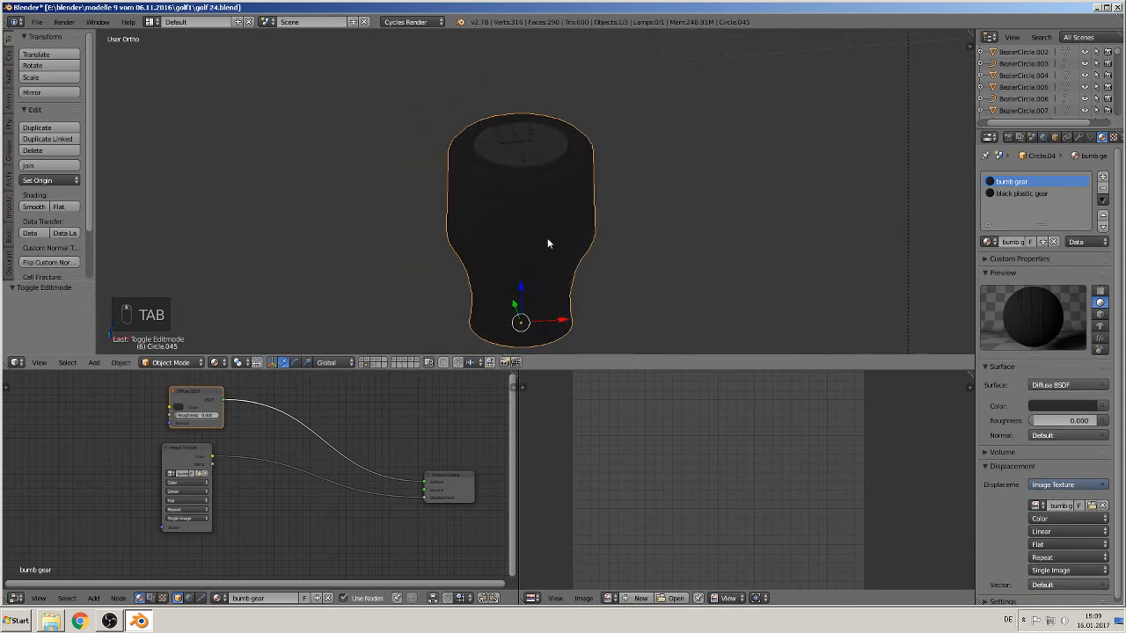
pyautogui.scroll(-5, 551, 271)
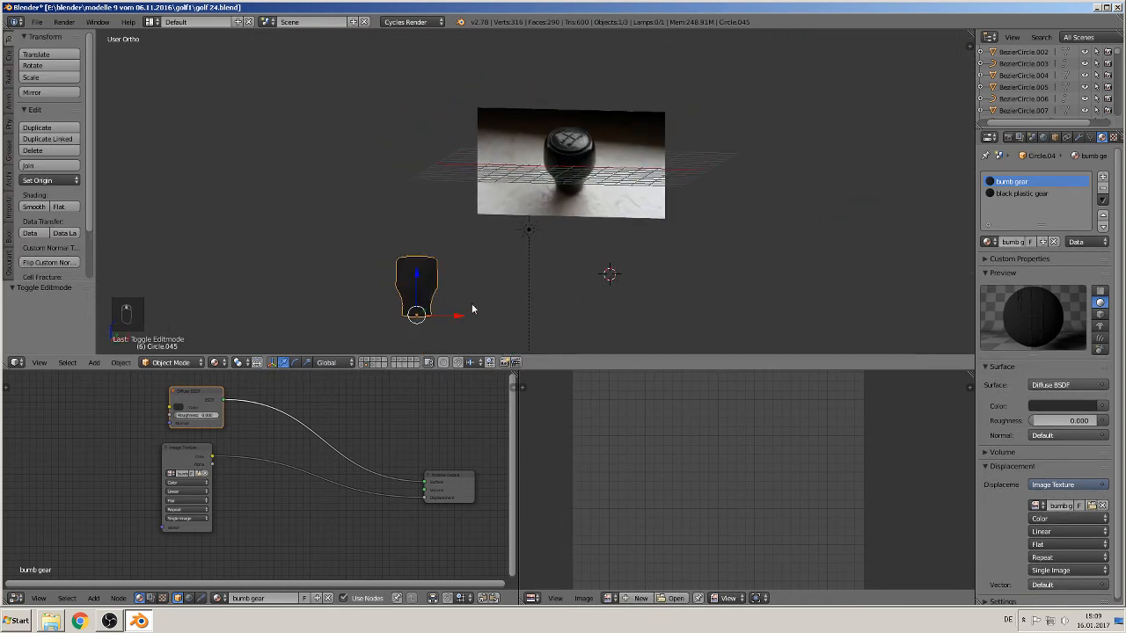
pyautogui.rightClick(529, 231)
pyautogui.press('Delete')
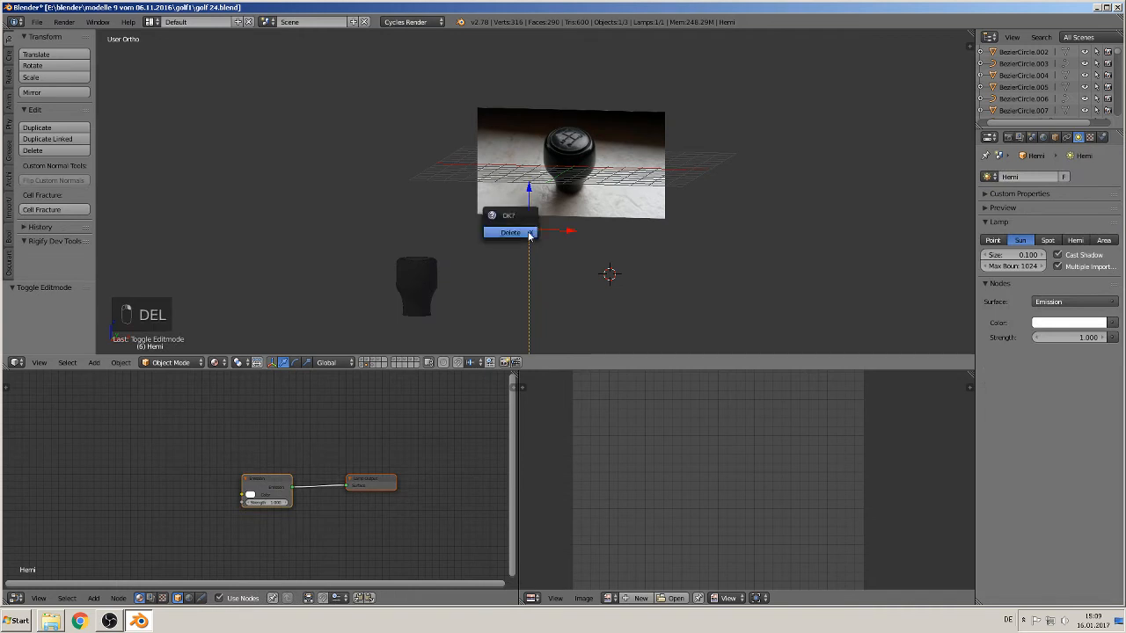
pyautogui.click(529, 231)
pyautogui.rightClick(590, 158)
pyautogui.press('Delete')
pyautogui.click(589, 158)
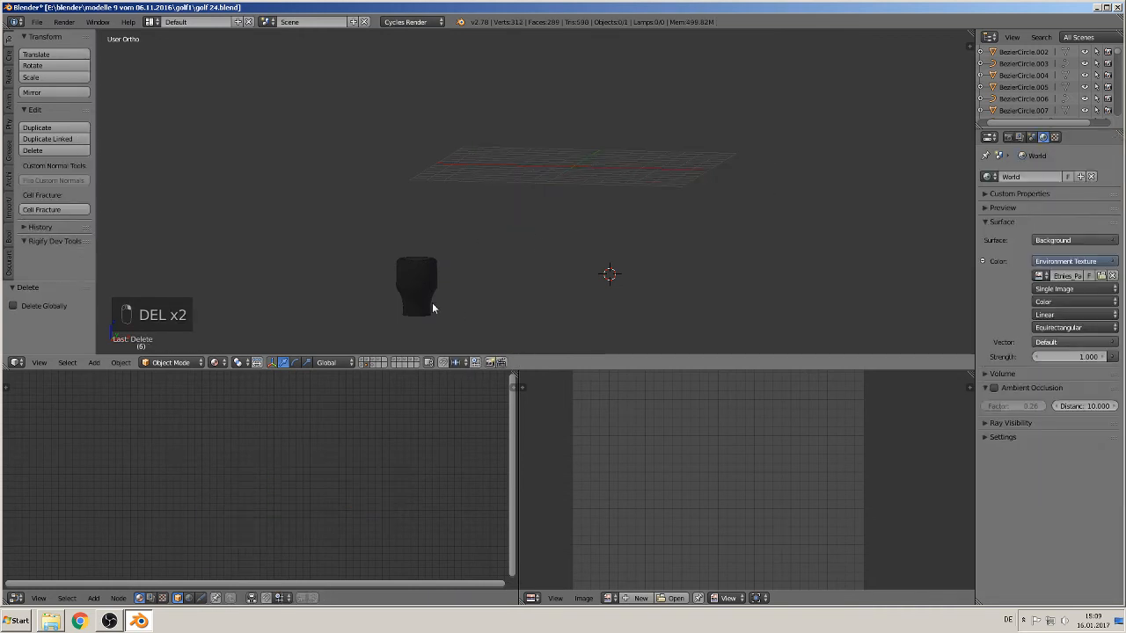
# Step: Clear the gear knob's location so it sits at the world origin, and reset the 3D cursor to the centre
pyautogui.rightClick(432, 297)
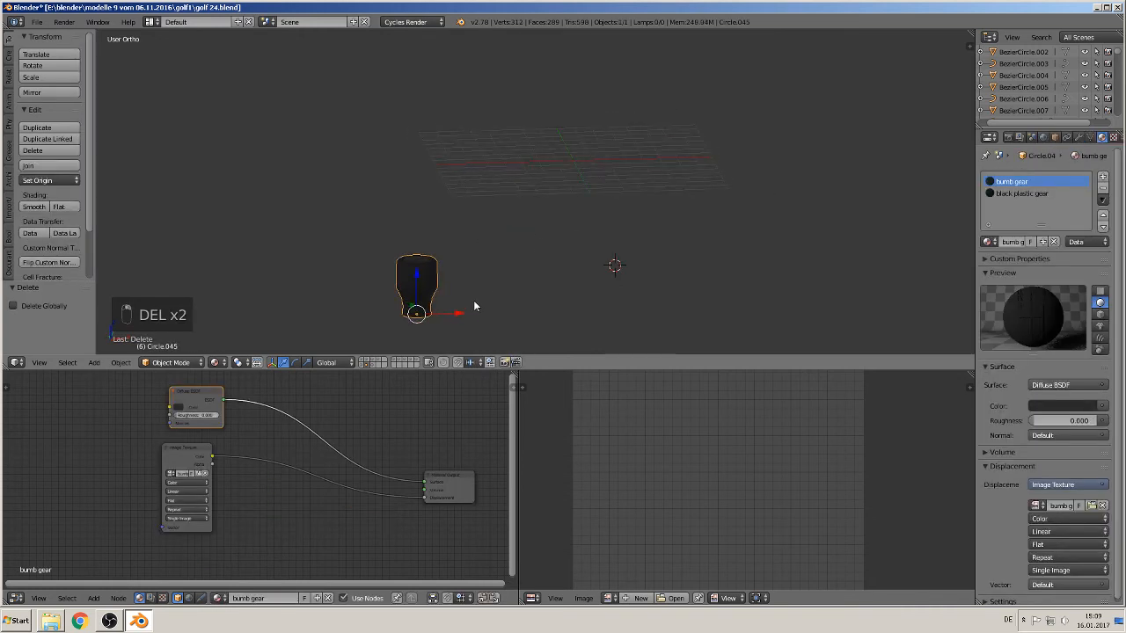
pyautogui.hotkey('alt', 'g')
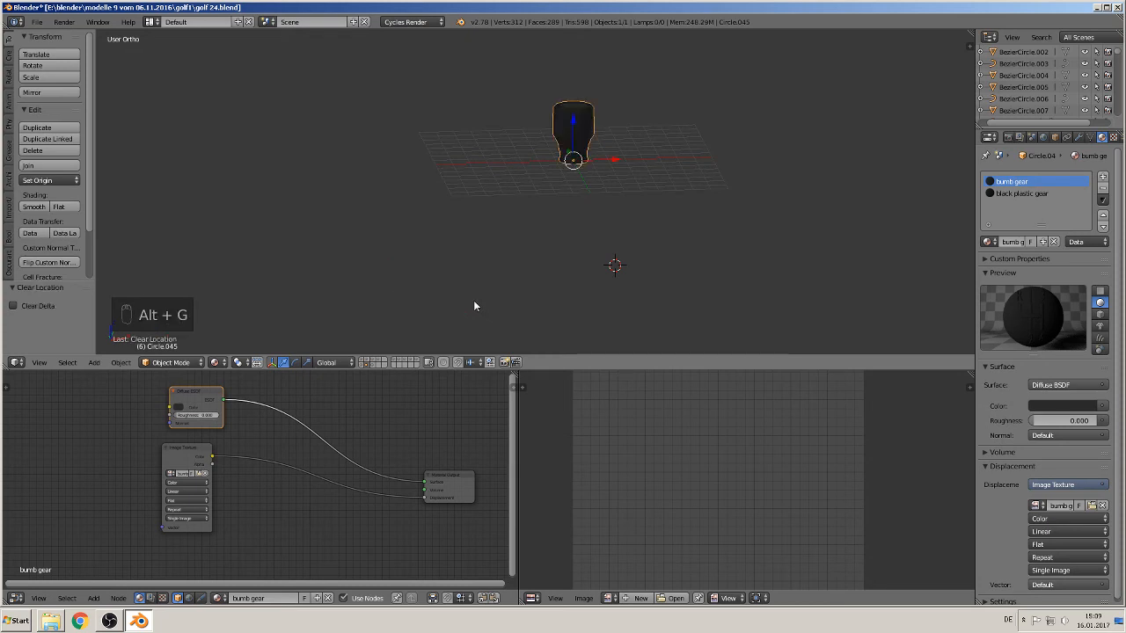
pyautogui.hotkey('shift', 'c')
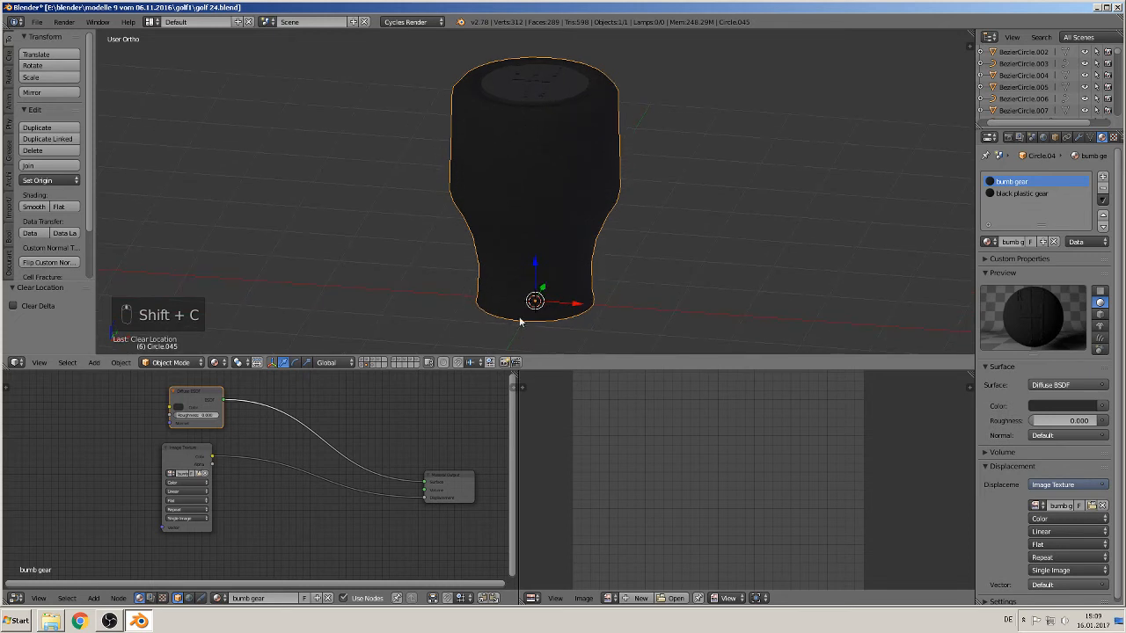
pyautogui.moveTo(528, 301); pyautogui.dragTo(514, 306, button='middle')
pyautogui.scroll(-2, 514, 307)
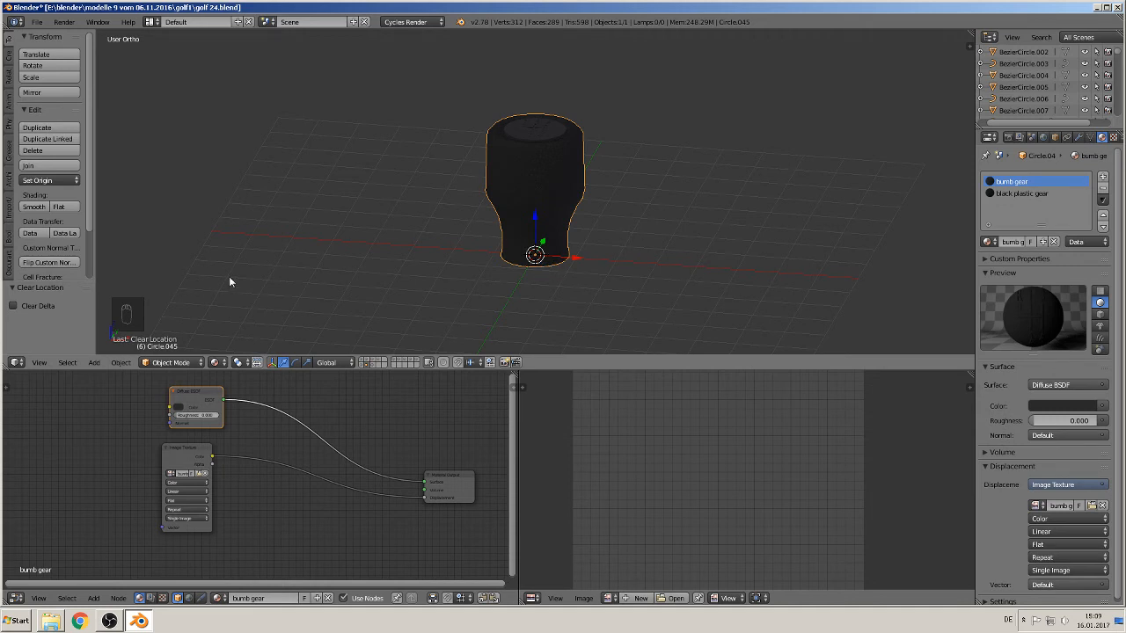
# Step: Create a new group from the gear knob and name it "gear1"
pyautogui.hotkey('ctrl', 'g')
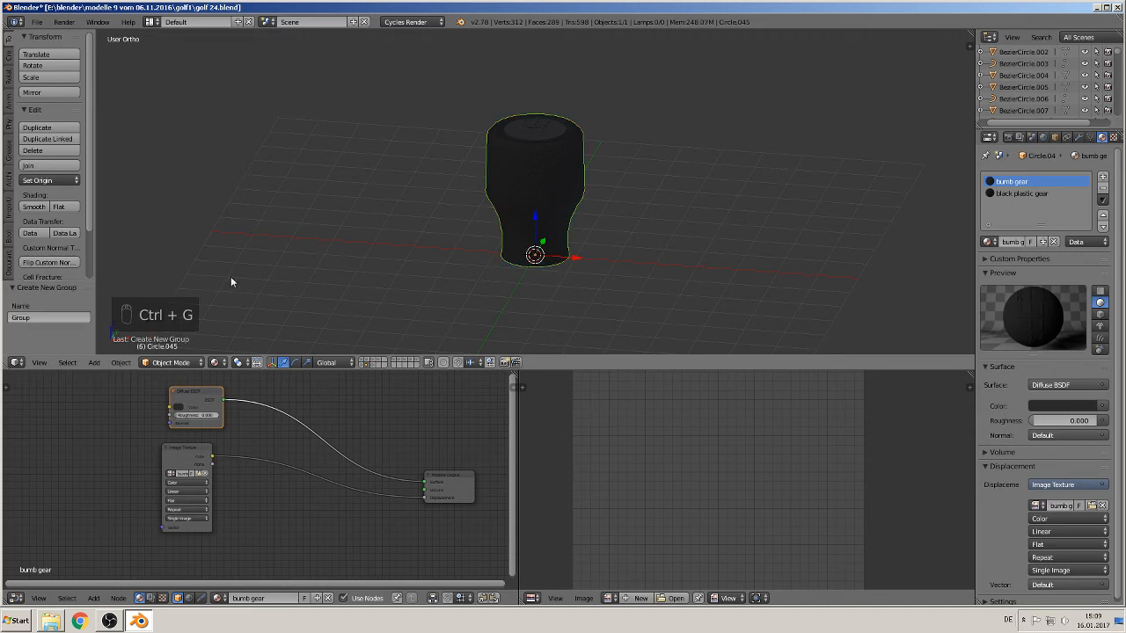
pyautogui.click(40, 316)
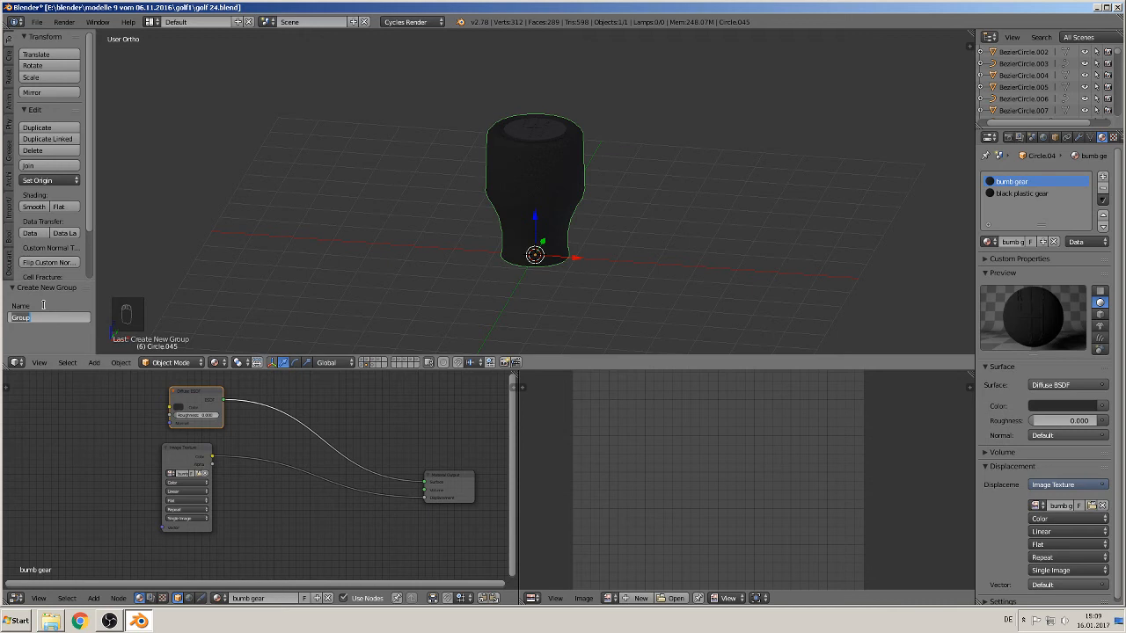
pyautogui.write('gear1')
pyautogui.press('Return')
# Step: Switch to the first layer containing the car and add an instance of the gear1 group
pyautogui.click(362, 363)
pyautogui.scroll(-4, 371, 273)
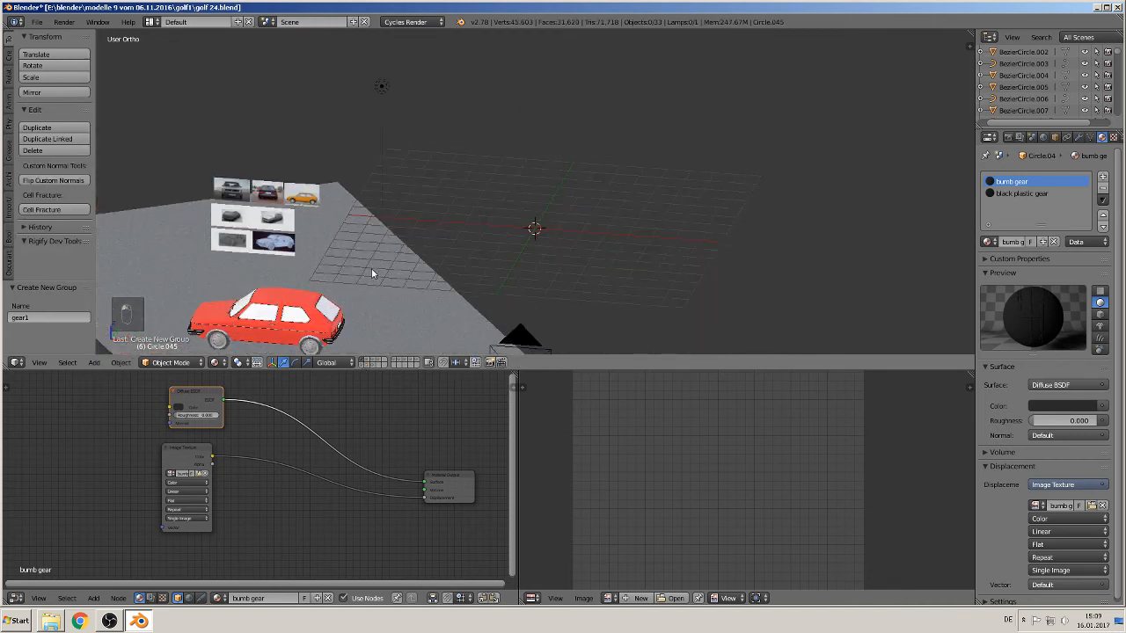
pyautogui.keyDown('shift'); pyautogui.moveTo(314, 345); pyautogui.dragTo(450, 264, button='middle'); pyautogui.keyUp('shift')
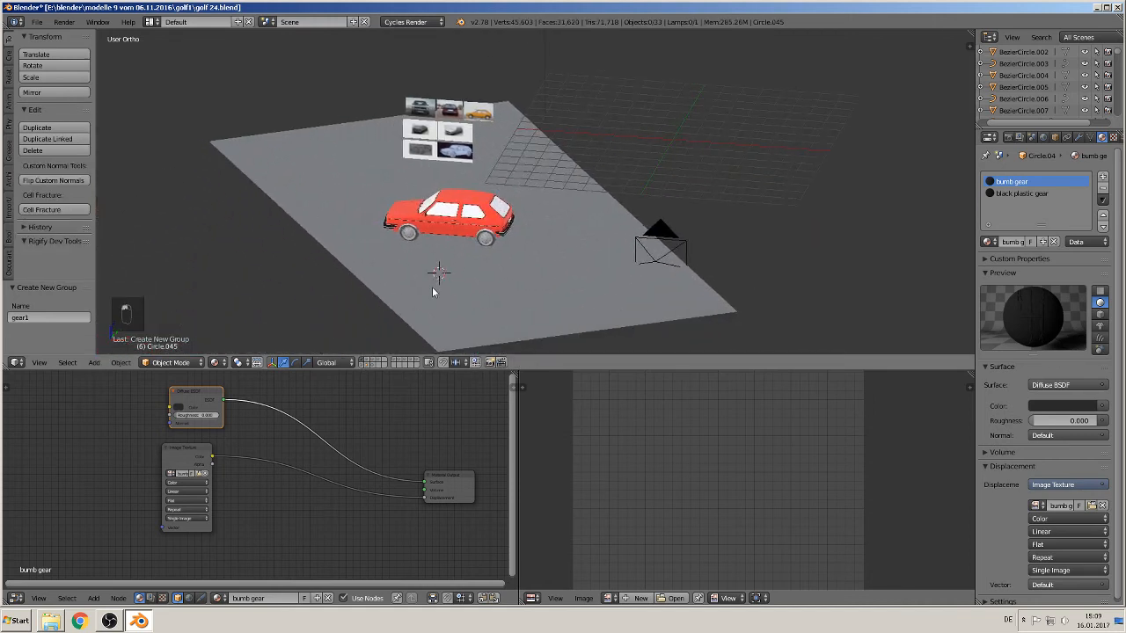
pyautogui.scroll(5, 429, 289)
pyautogui.scroll(-3, 215, 333)
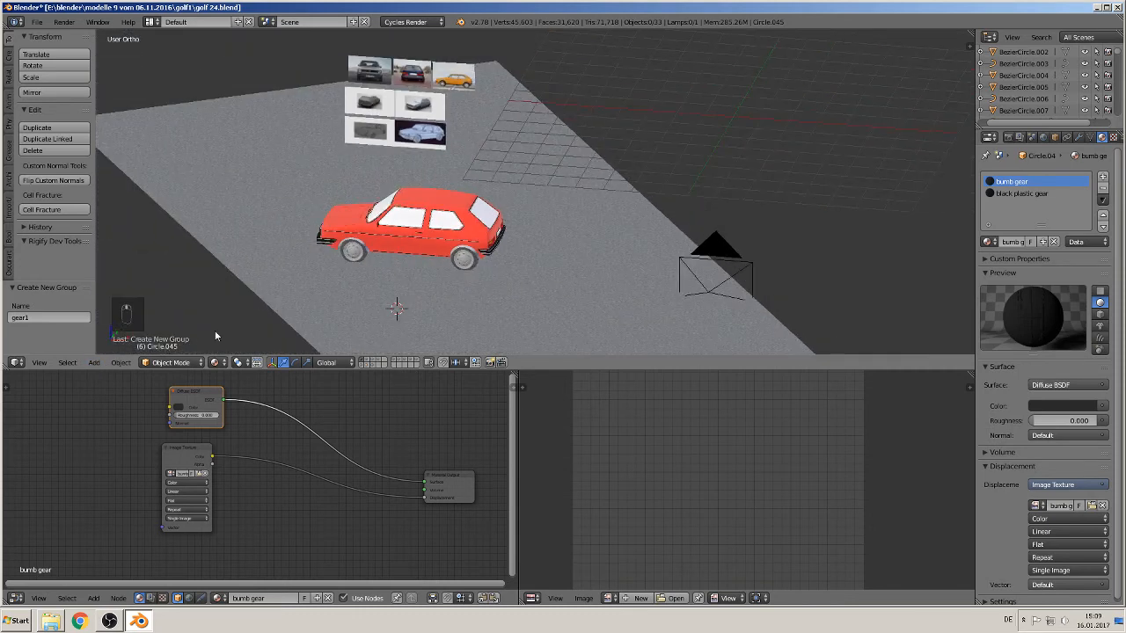
pyautogui.click(94, 362)
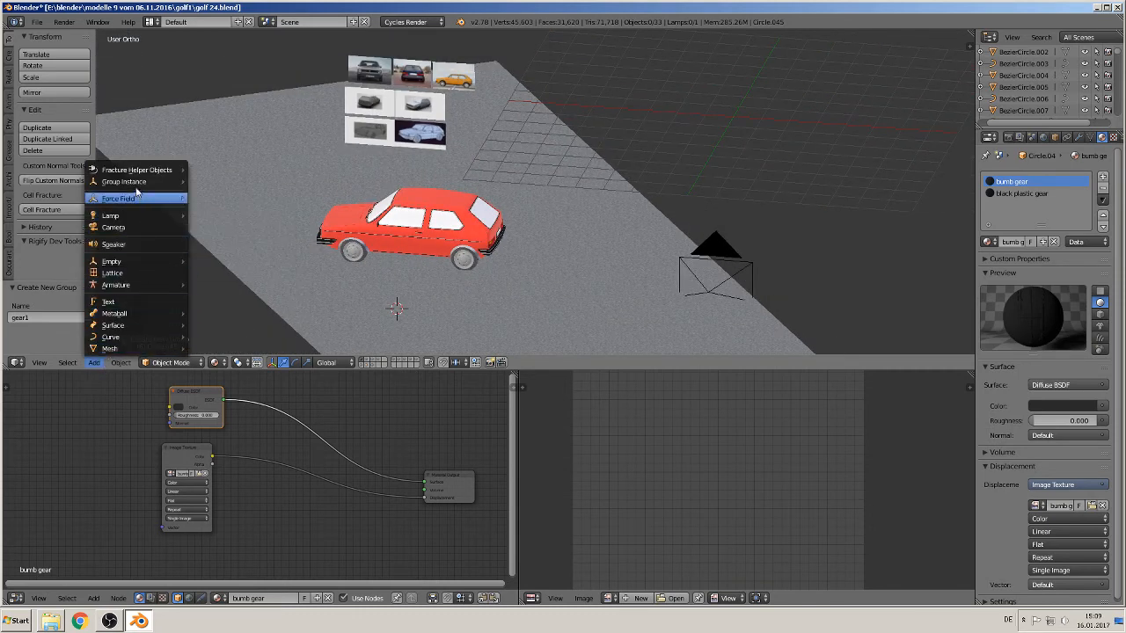
pyautogui.moveTo(128, 185)
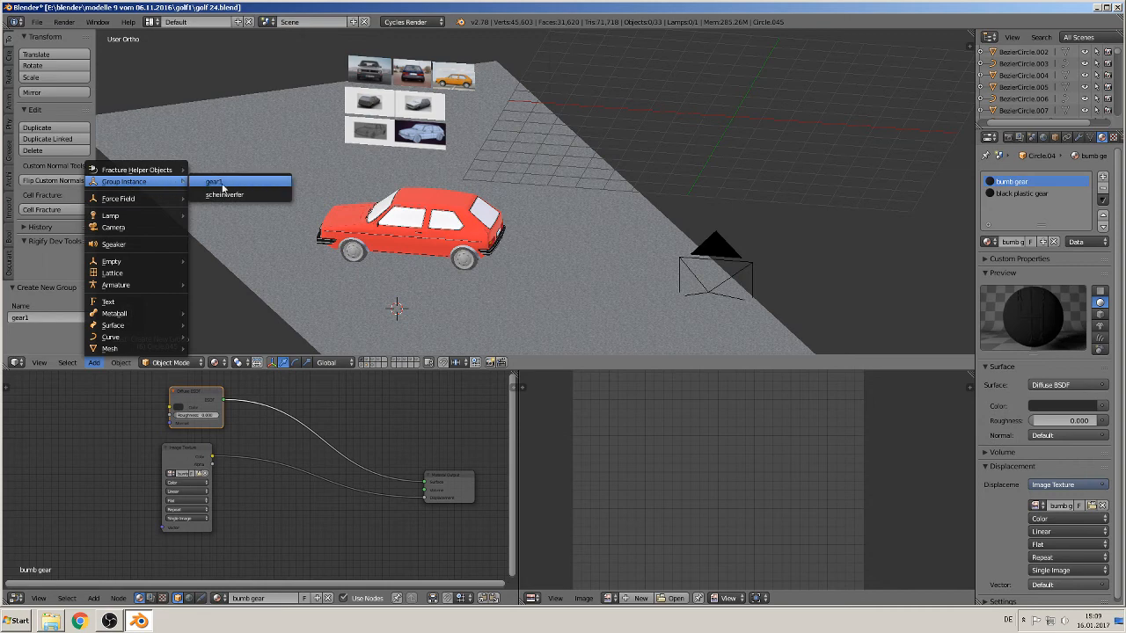
pyautogui.click(217, 187)
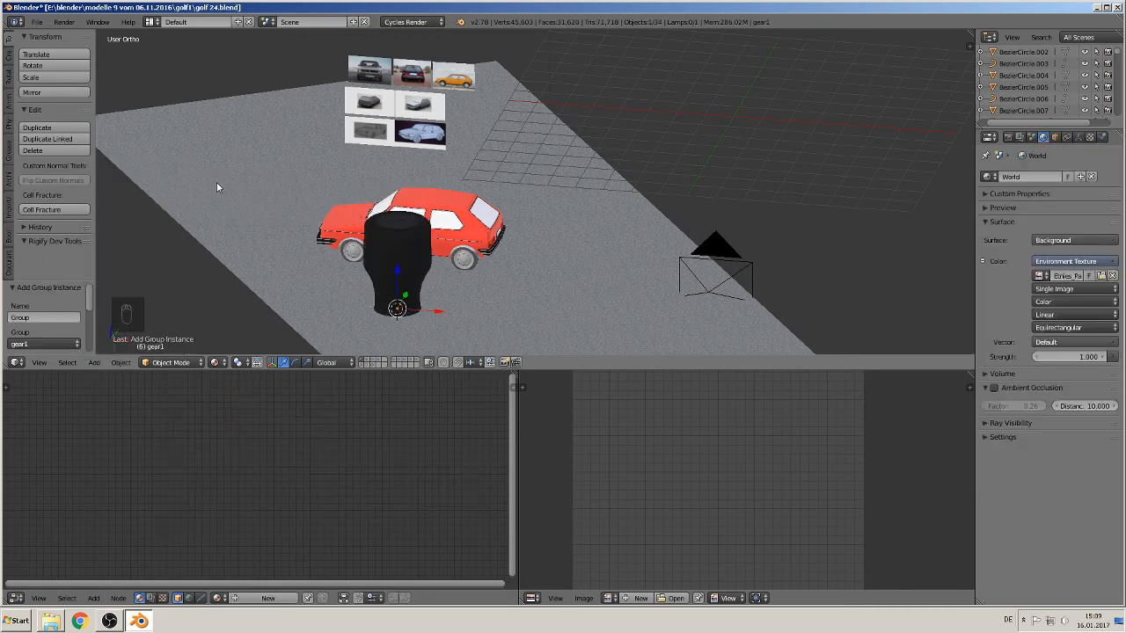
# Step: Scale the gear1 instance to about 0.213 of its size and move it about 2.83 along Y towards the car
pyautogui.press('s')
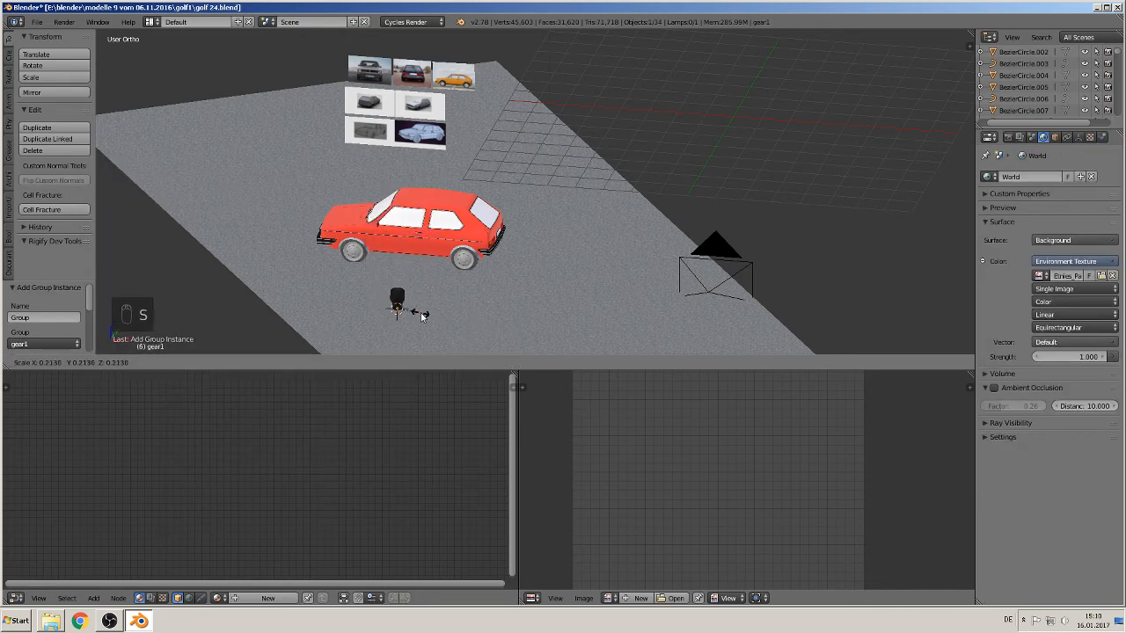
pyautogui.click(419, 315)
pyautogui.scroll(6, 463, 215)
pyautogui.keyDown('shift'); pyautogui.moveTo(389, 253); pyautogui.dragTo(545, 244, button='middle'); pyautogui.keyUp('shift')
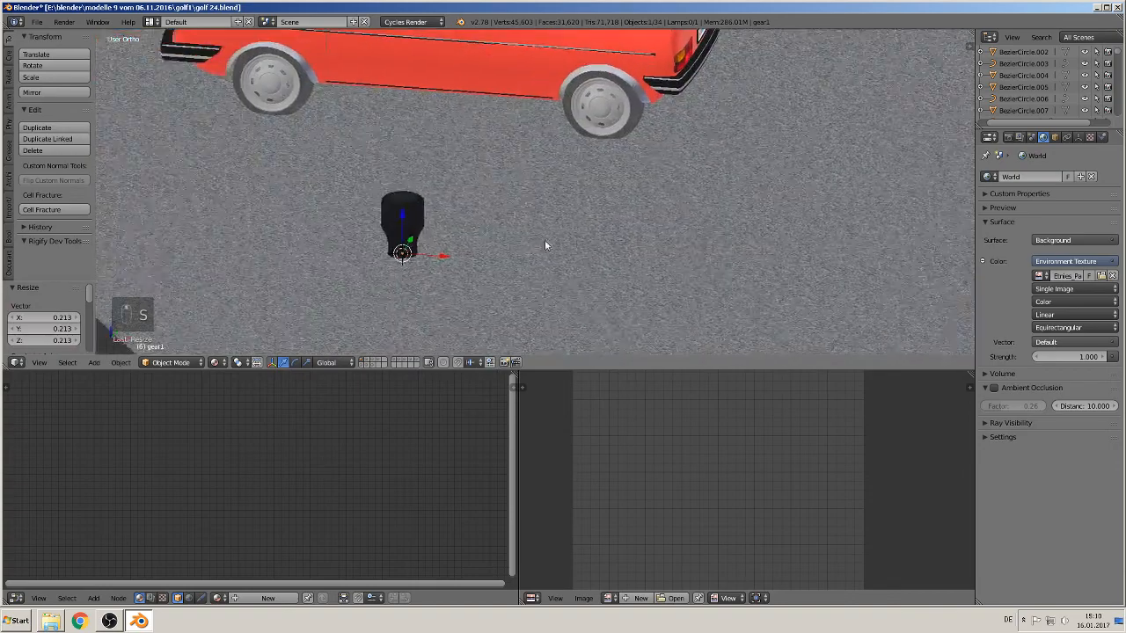
pyautogui.scroll(2, 513, 241)
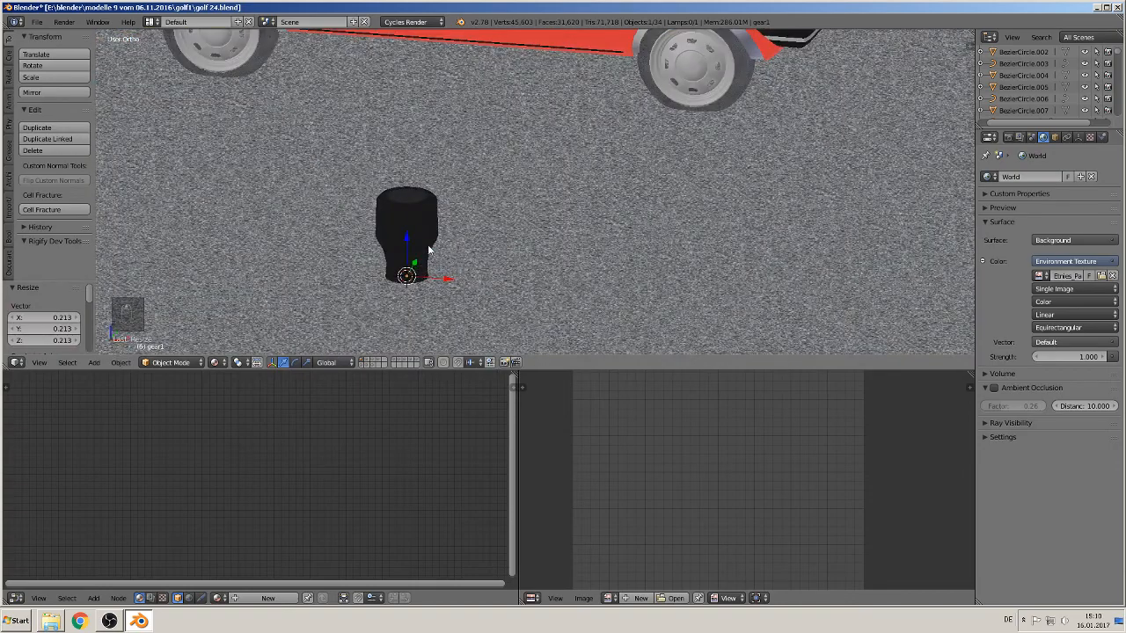
pyautogui.moveTo(429, 251); pyautogui.dragTo(461, 227, button='middle')
pyautogui.moveTo(482, 249); pyautogui.dragTo(678, 197)
# Step: In front view, scale the gear1 instance by about 0.251 and move it about 0.68 up and 0.90 towards the car's front
pyautogui.press('KP_1')
pyautogui.scroll(2, 706, 186)
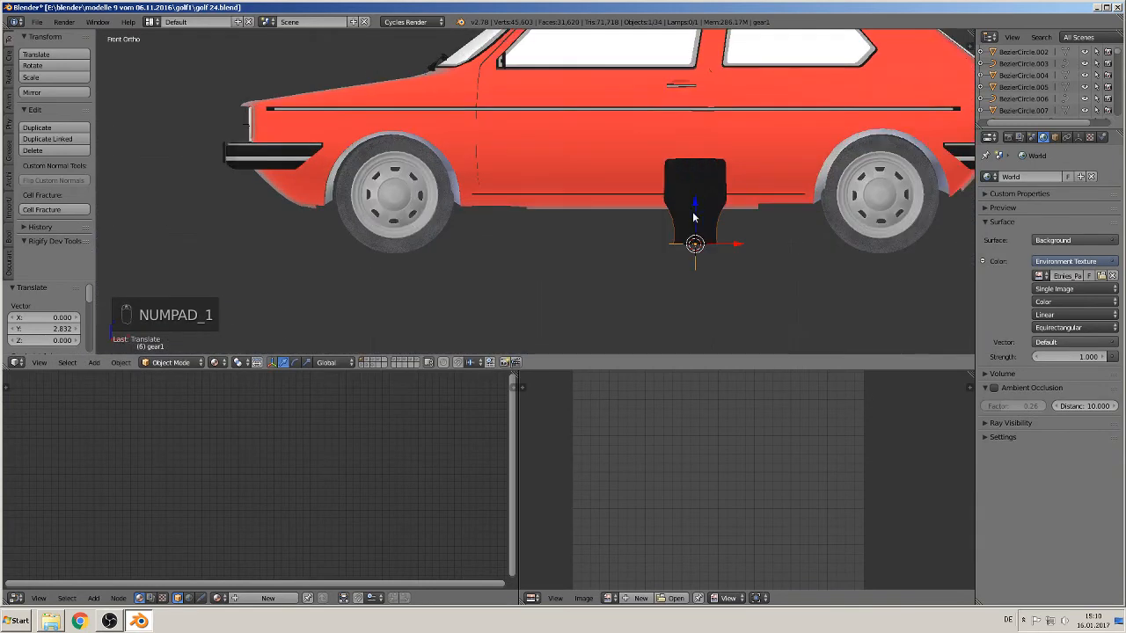
pyautogui.press('s')
pyautogui.click(701, 236)
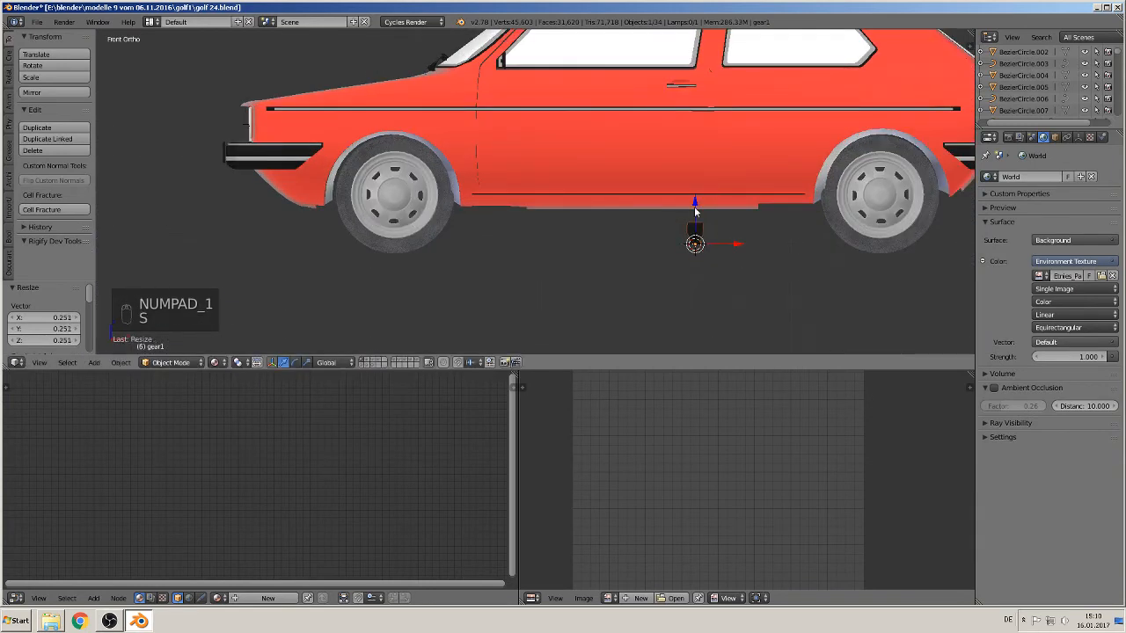
pyautogui.moveTo(694, 211); pyautogui.dragTo(609, 161)
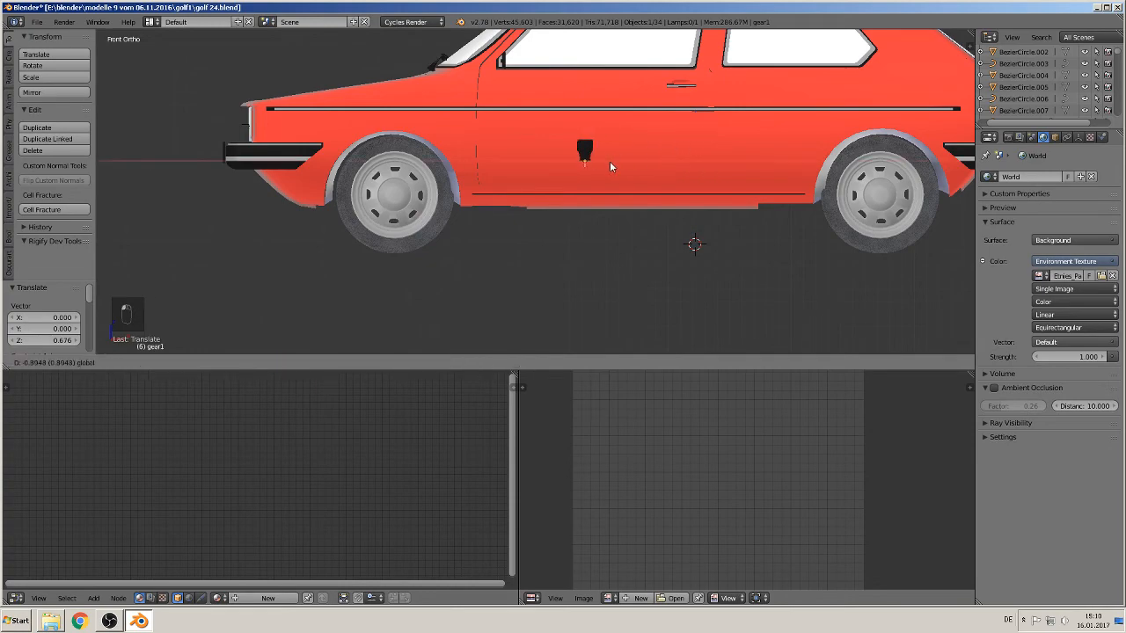
pyautogui.moveTo(602, 187)
pyautogui.mouseDown(button='middle')
pyautogui.moveTo(549, 218)
pyautogui.moveTo(596, 191)
pyautogui.mouseUp(button='middle')
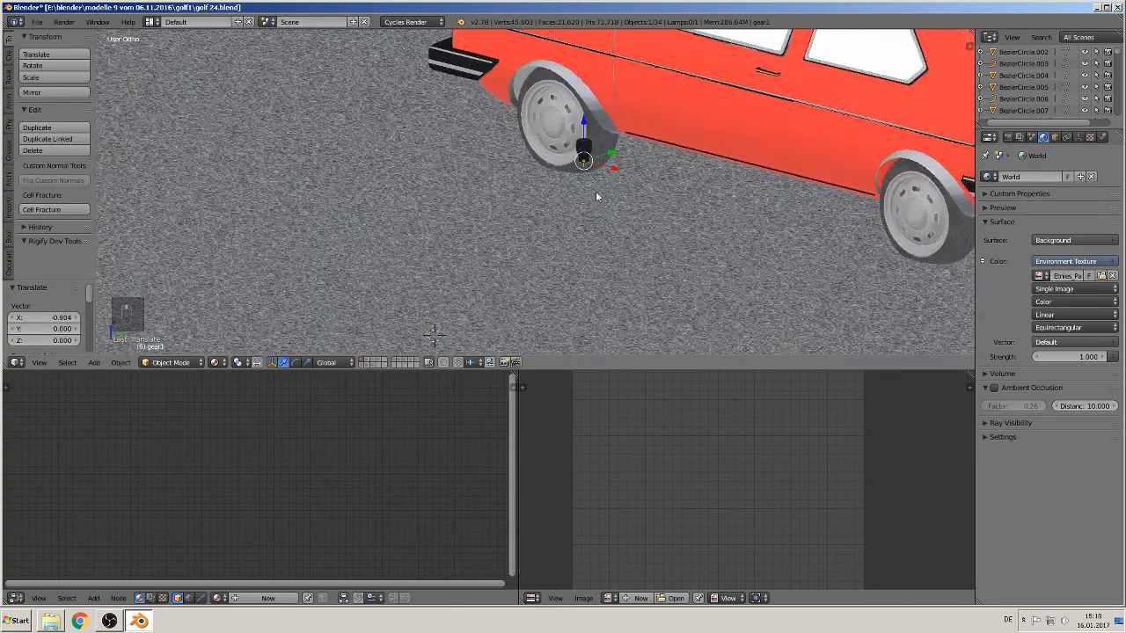
# Step: Switch to the gear knob's layer, rename the knob object as gear1, and save the file
pyautogui.click(368, 363)
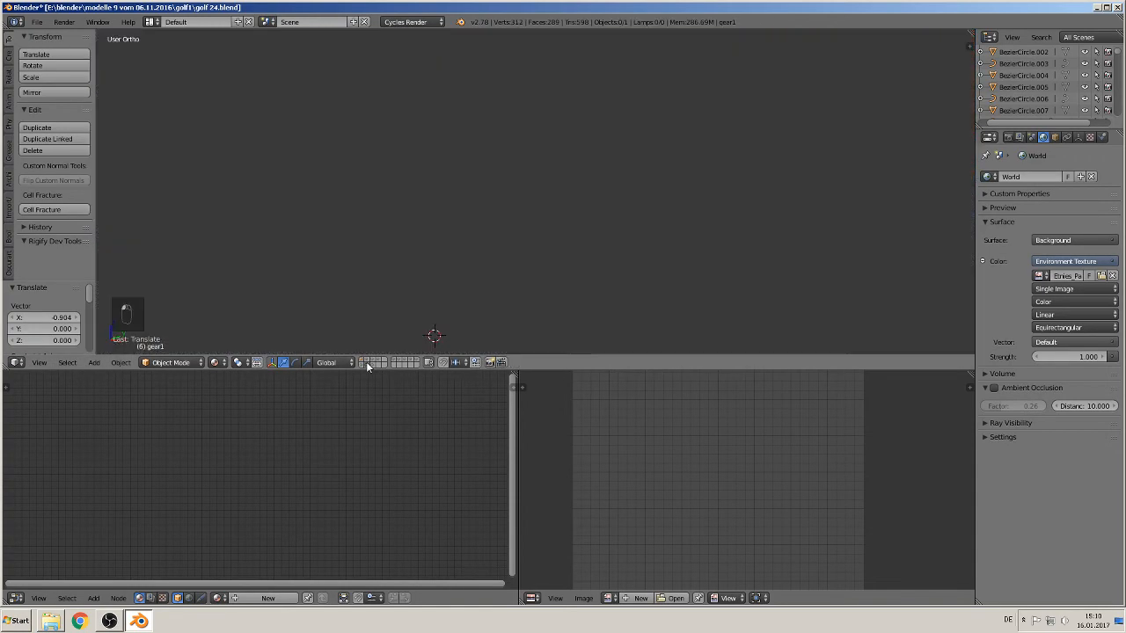
pyautogui.press('Home')
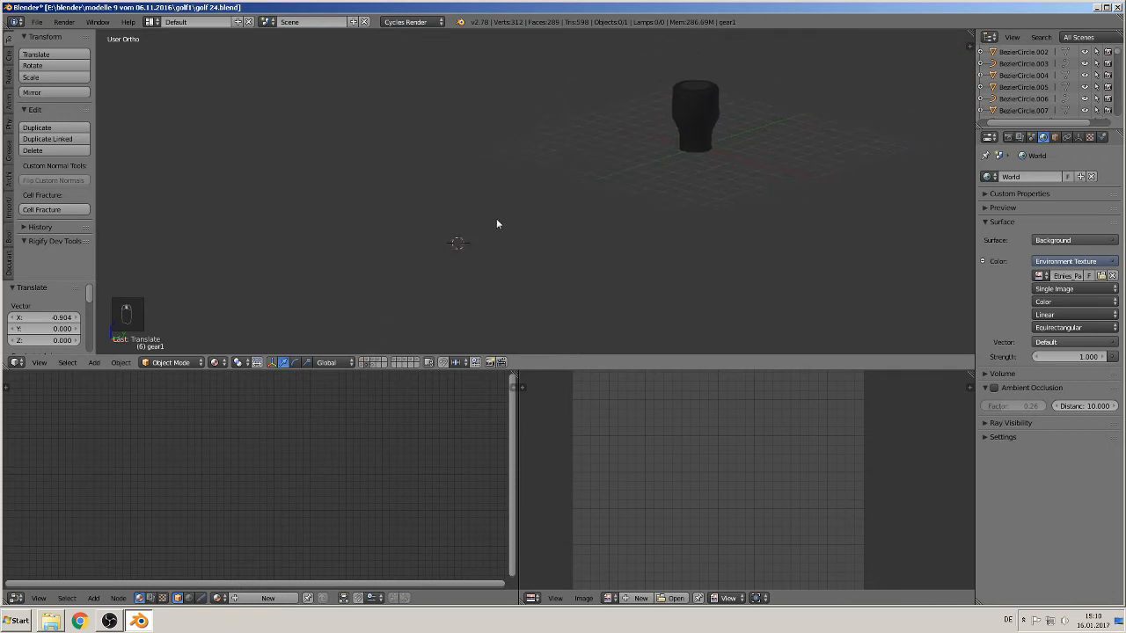
pyautogui.rightClick(467, 232)
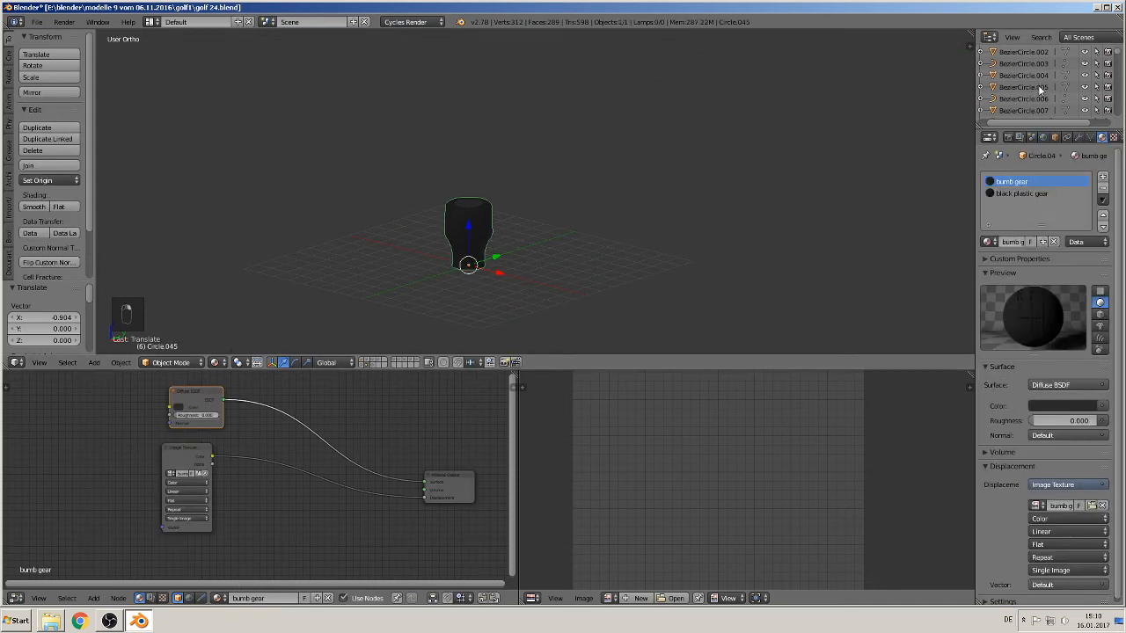
pyautogui.press('KP_Decimal')
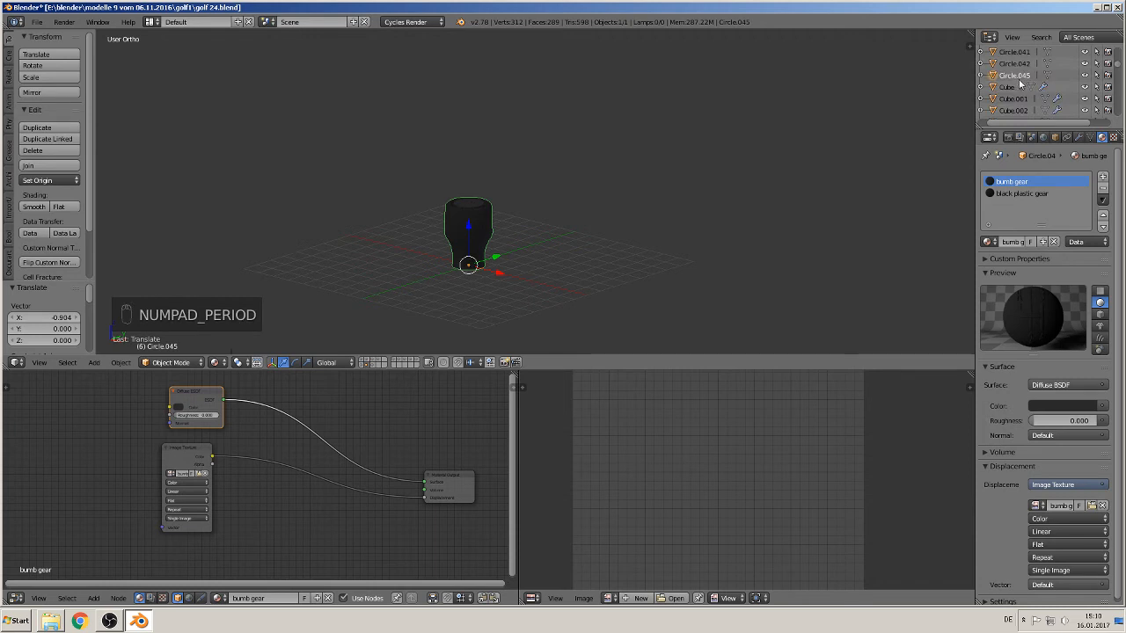
pyautogui.rightClick(1019, 82)
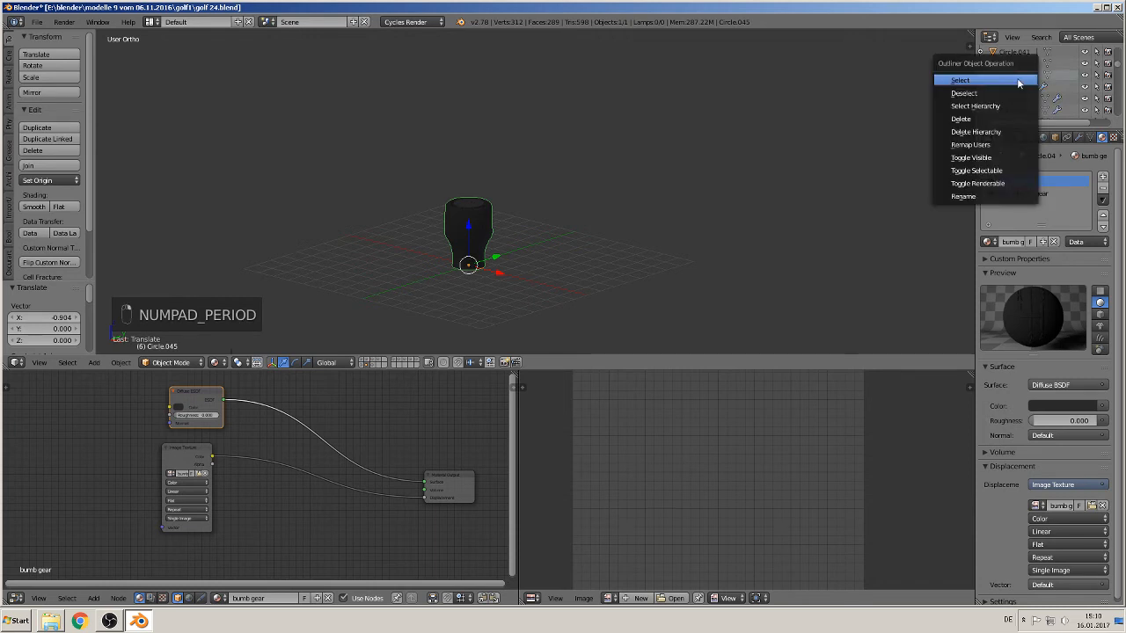
pyautogui.click(986, 201)
pyautogui.write('go')
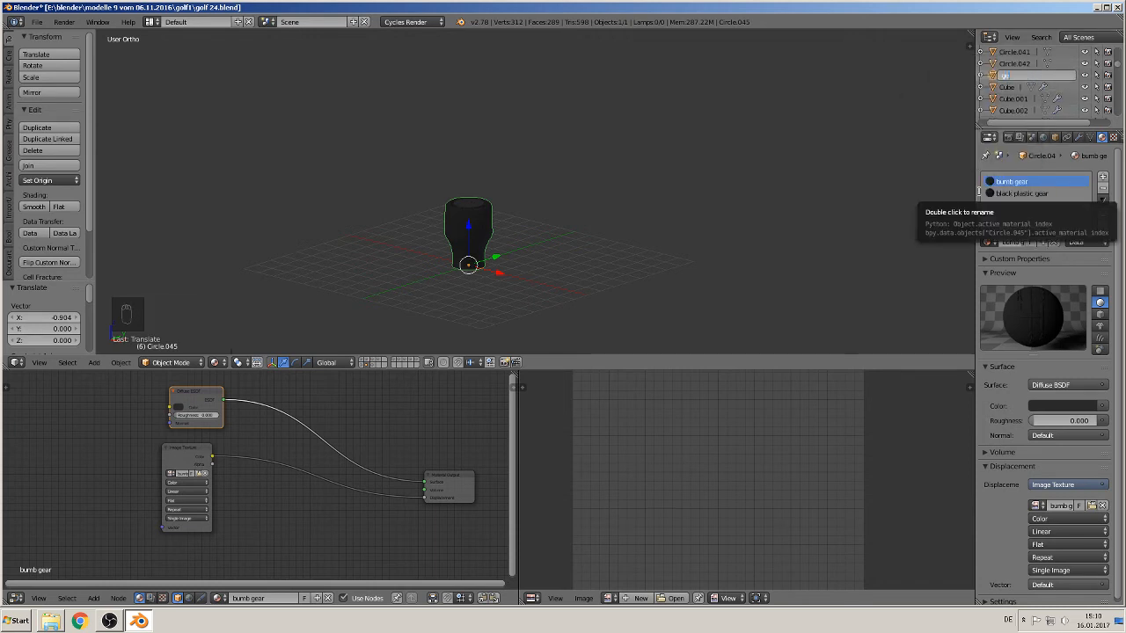
pyautogui.write('ar1')
pyautogui.press('Return')
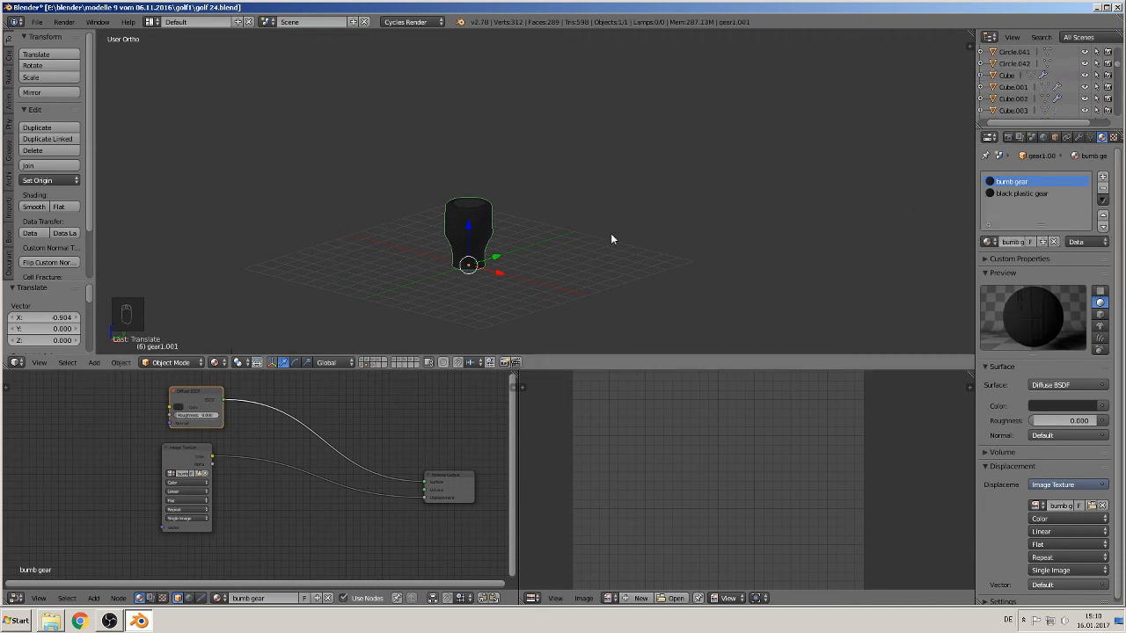
pyautogui.click(37, 21)
pyautogui.click(72, 112)
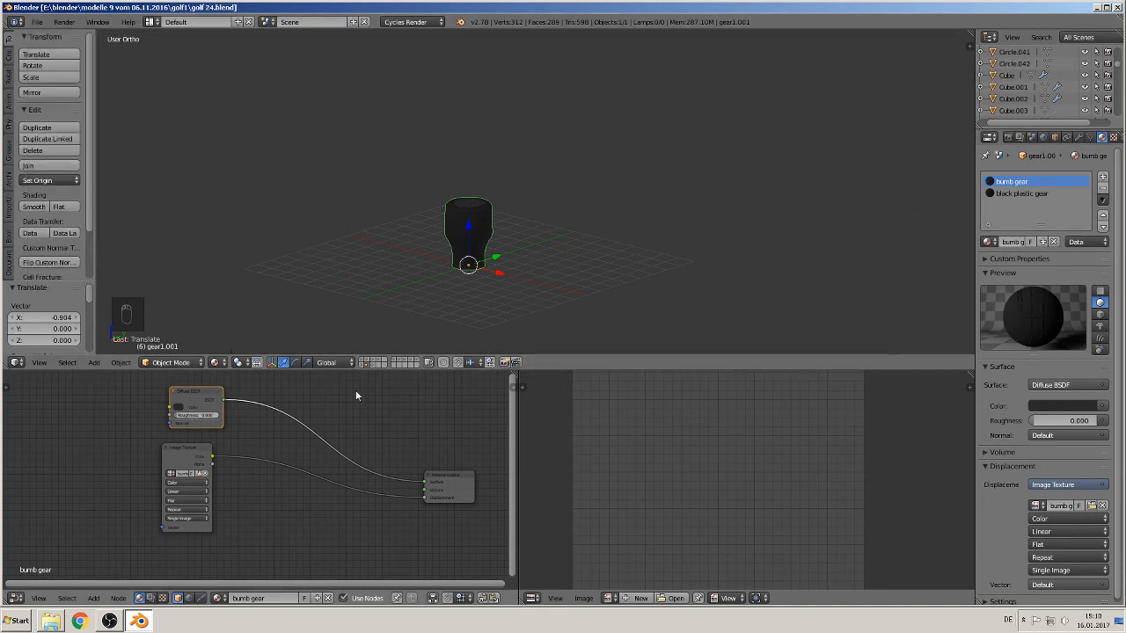
# Step: Show the layer with the pedals and examine the pedal models and reference photos in front view
pyautogui.press('KP_Divide')
pyautogui.scroll(-3, 401, 301)
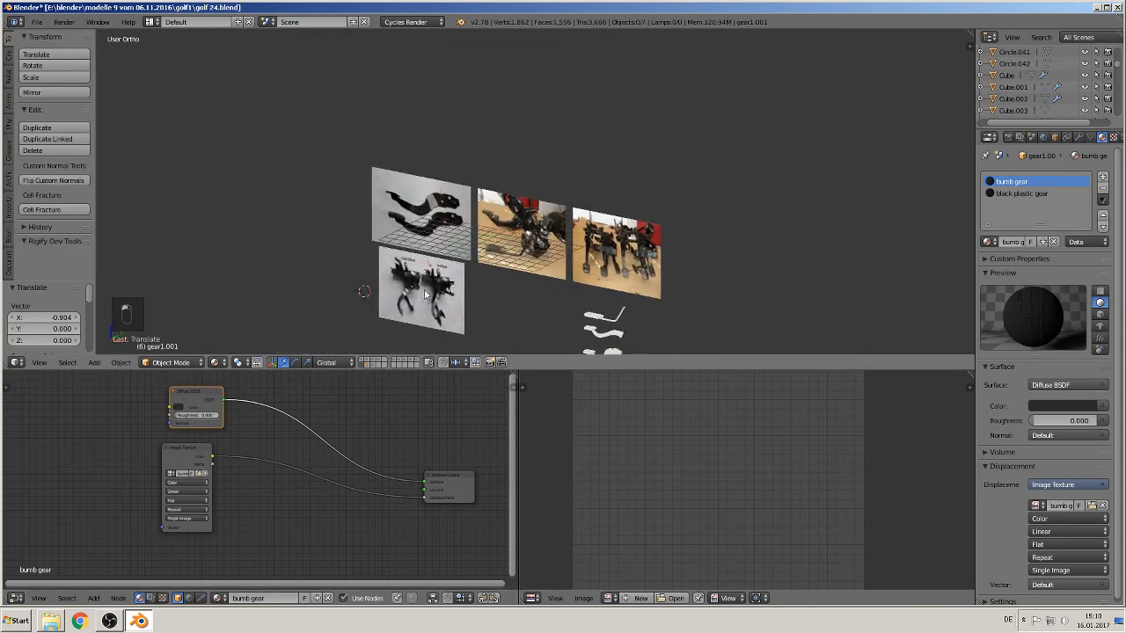
pyautogui.press('KP_1')
pyautogui.scroll(5, 697, 307)
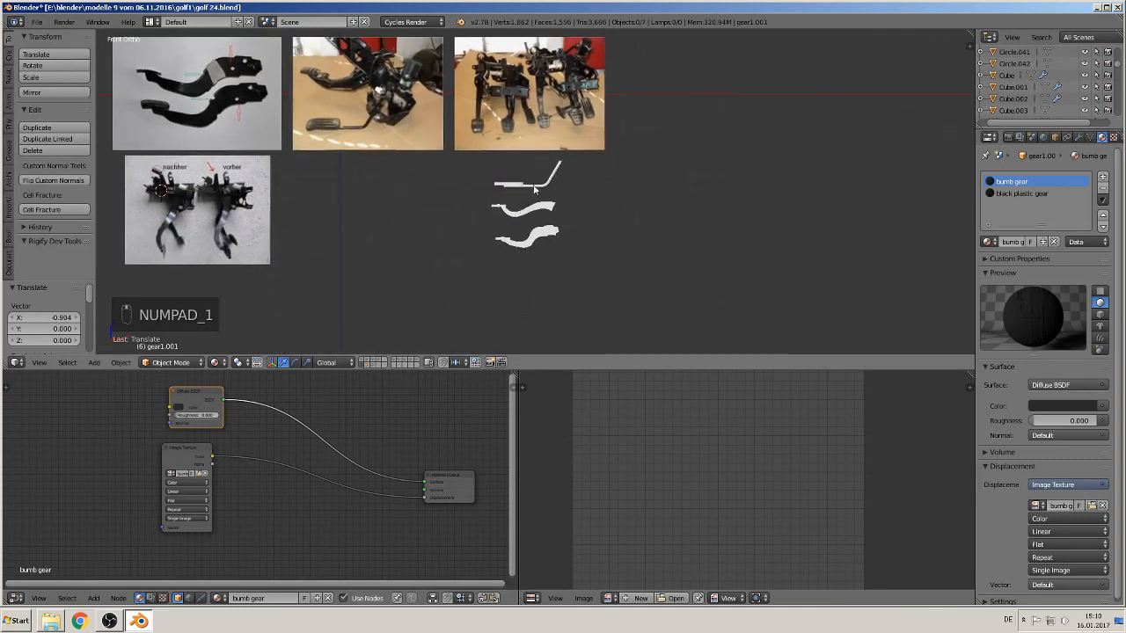
pyautogui.scroll(2, 529, 217)
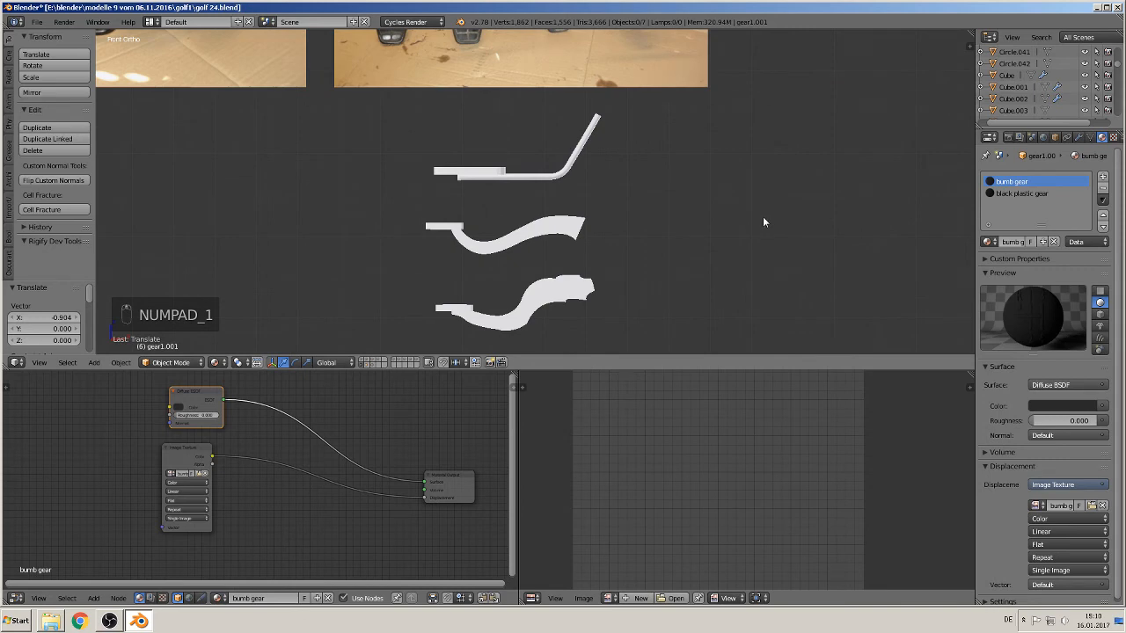
pyautogui.scroll(-1, 615, 224)
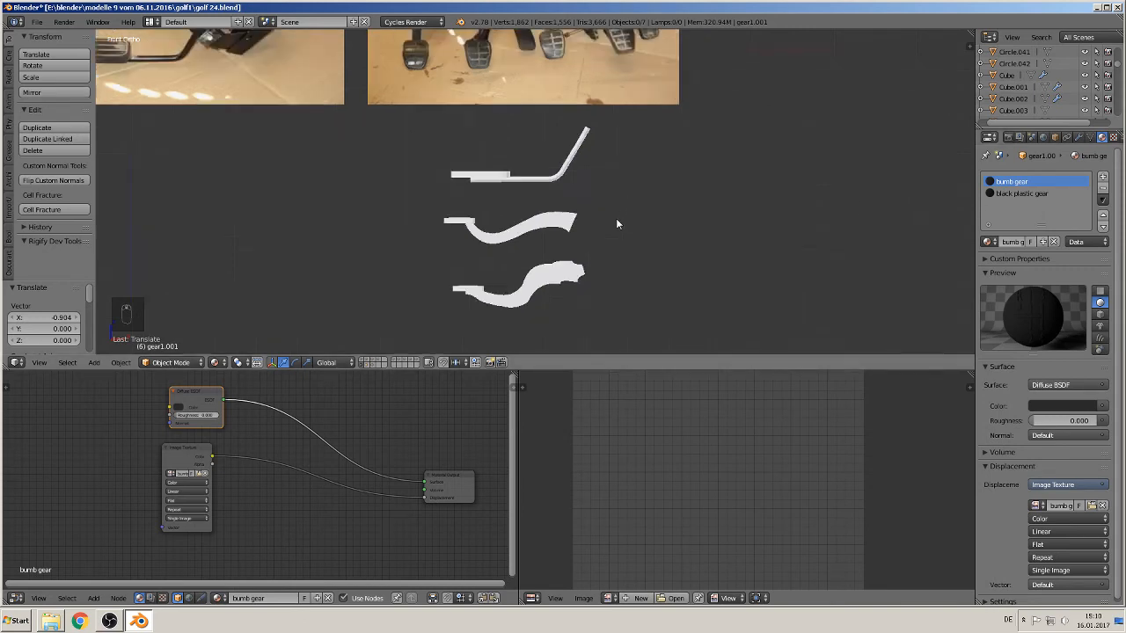
pyautogui.scroll(-4, 614, 225)
pyautogui.scroll(3, 607, 242)
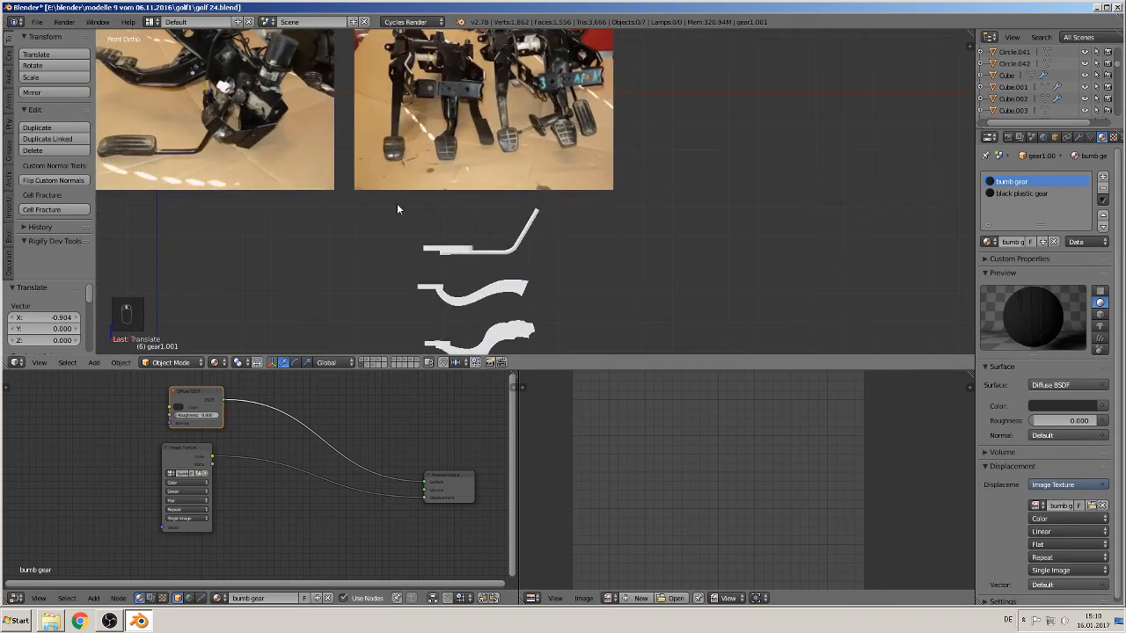
pyautogui.scroll(-2, 545, 242)
pyautogui.scroll(5, 444, 172)
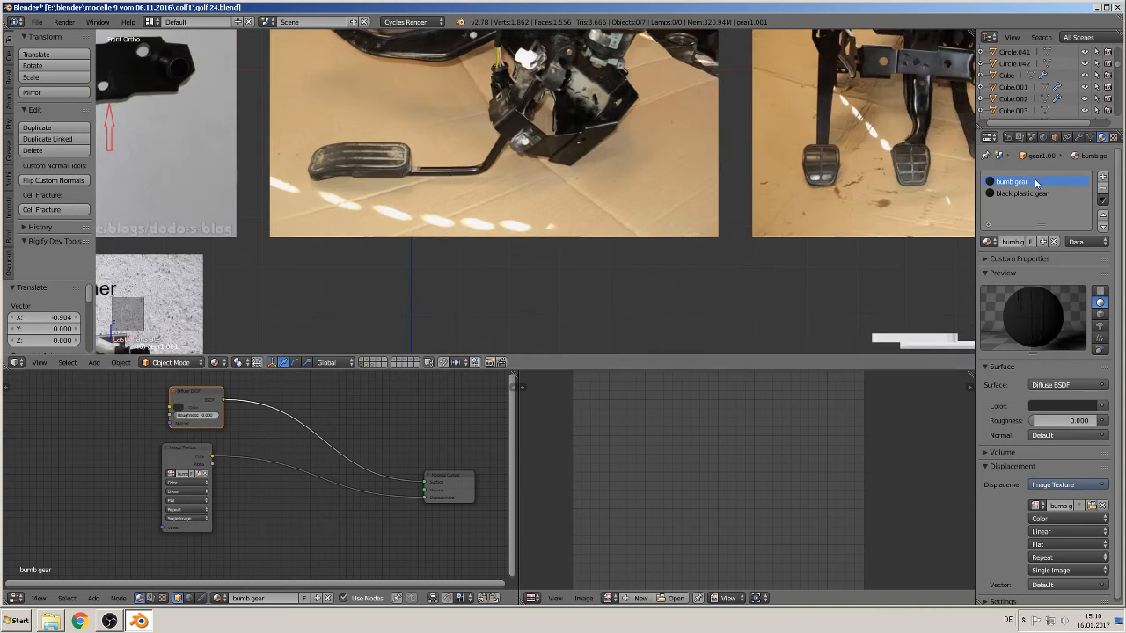
# Step: Remove both material slots from the active gear knob object and create a new material named "black rubber"
pyautogui.click(1102, 188)
pyautogui.click(1103, 188)
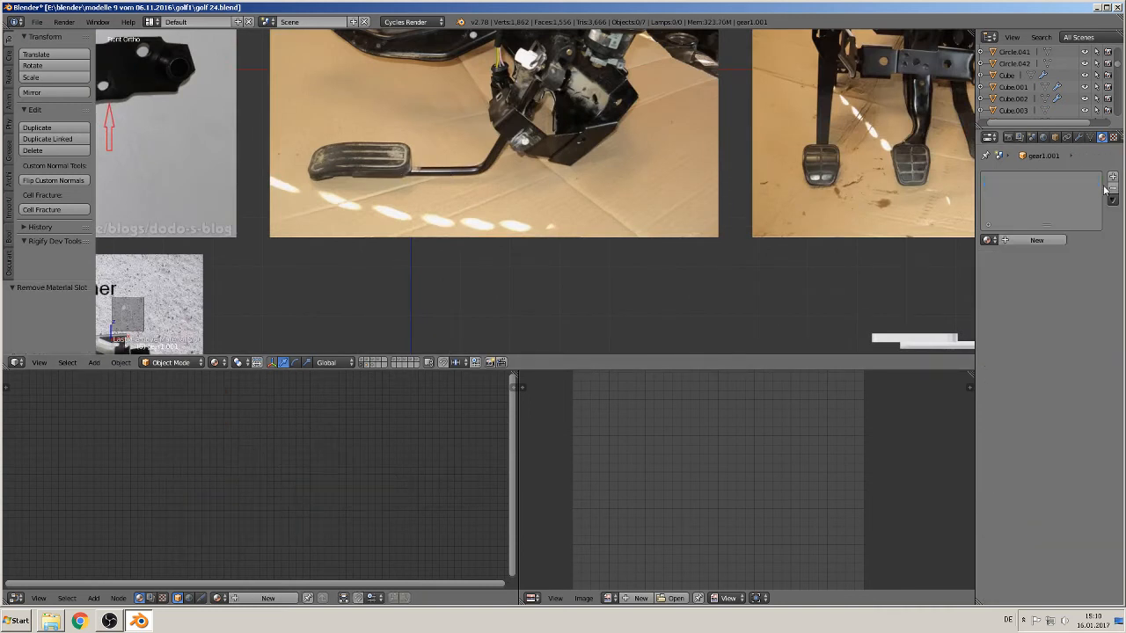
pyautogui.click(1025, 240)
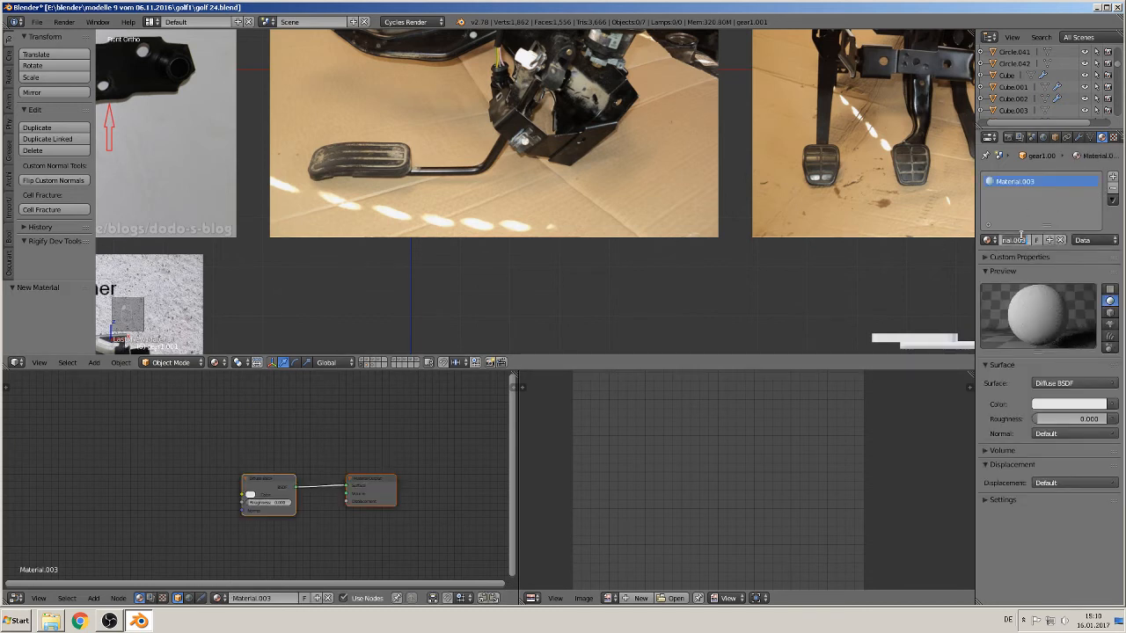
pyautogui.write('ble')
pyautogui.write('ck rubber')
pyautogui.press('Return')
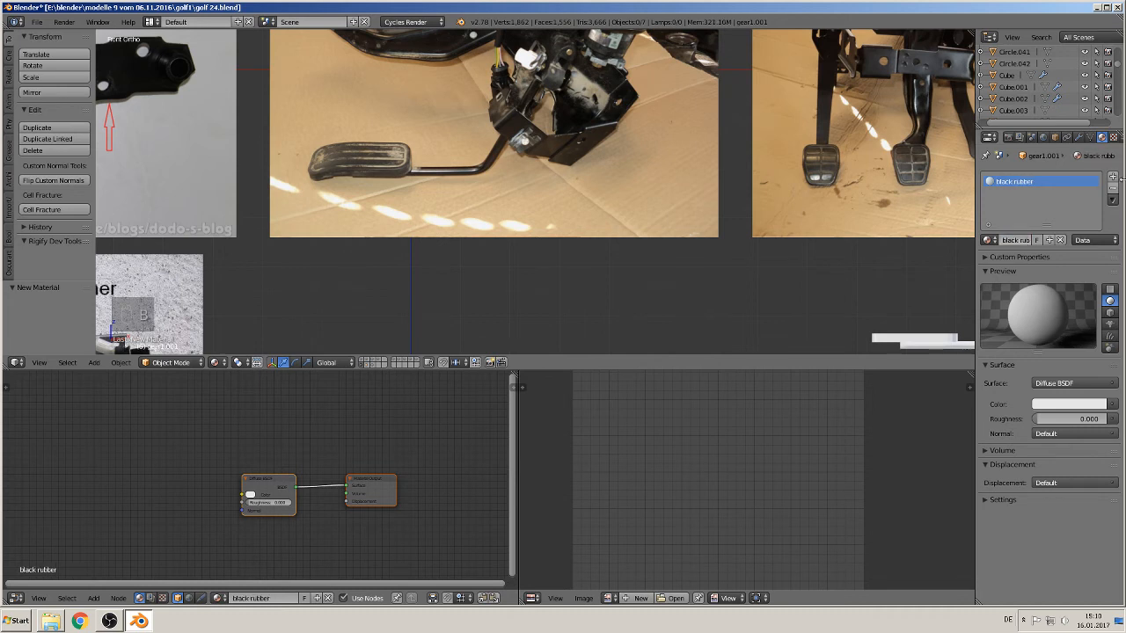
# Step: Add a second material named "black metal" and set its diffuse colour to near black
pyautogui.click(1113, 177)
pyautogui.click(1031, 242)
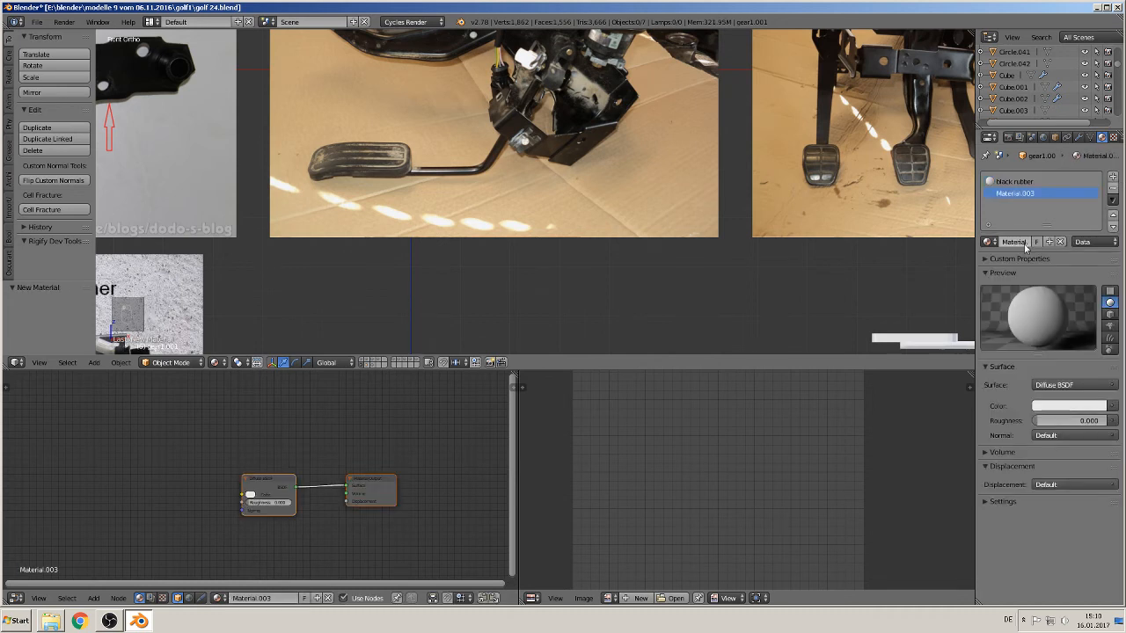
pyautogui.doubleClick(1018, 242)
pyautogui.write('mabl')
pyautogui.press('BackSpace')
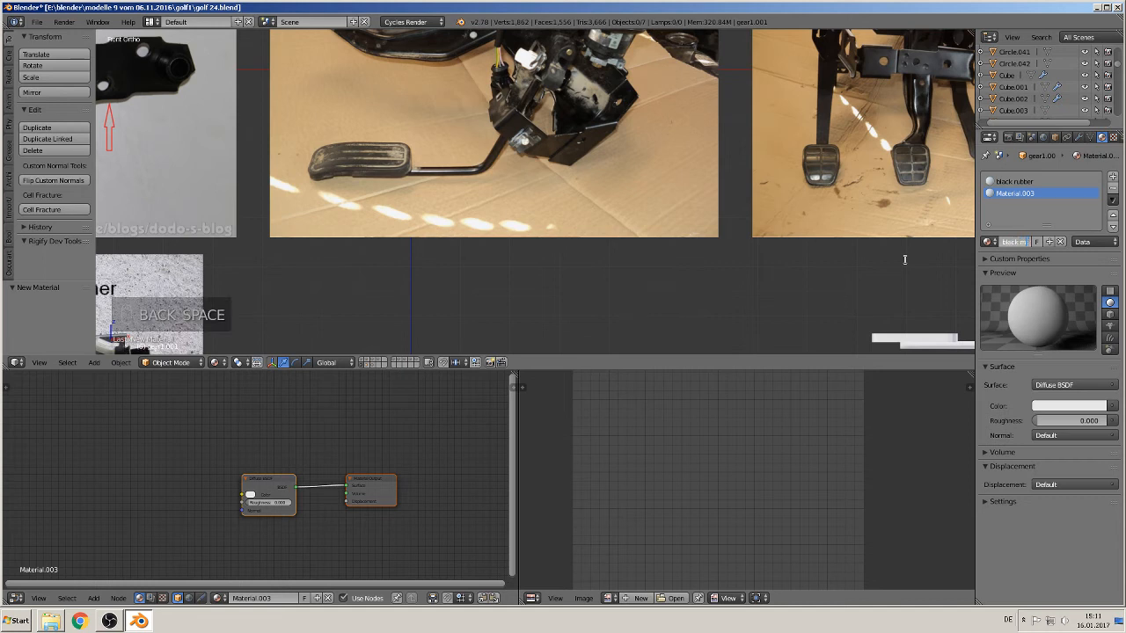
pyautogui.press('Return')
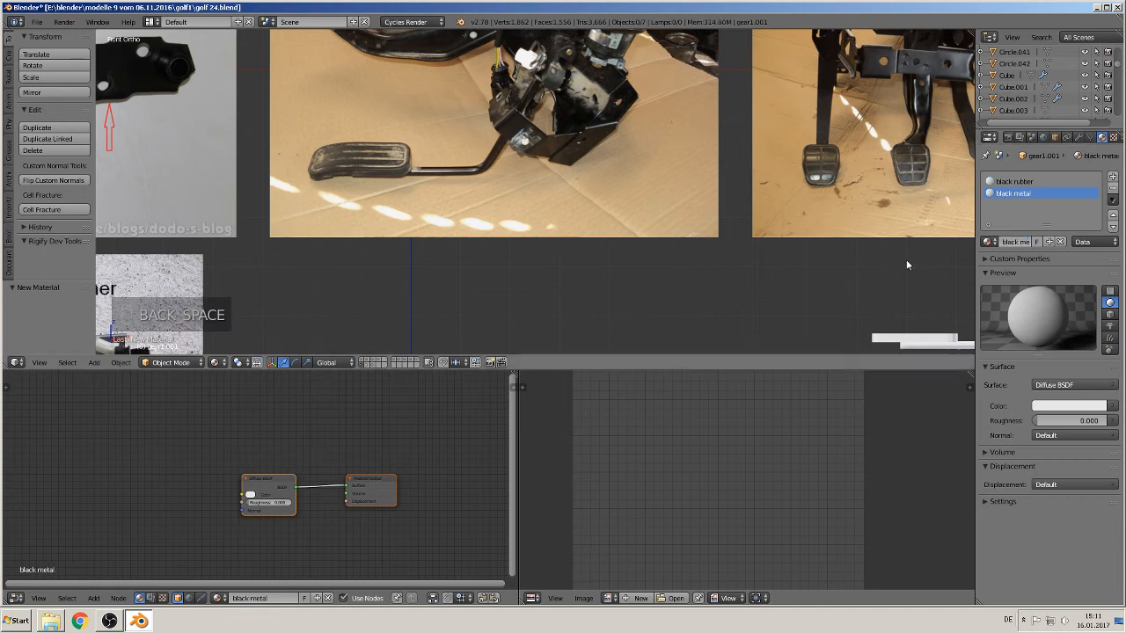
pyautogui.click(1069, 407)
pyautogui.click(1096, 320)
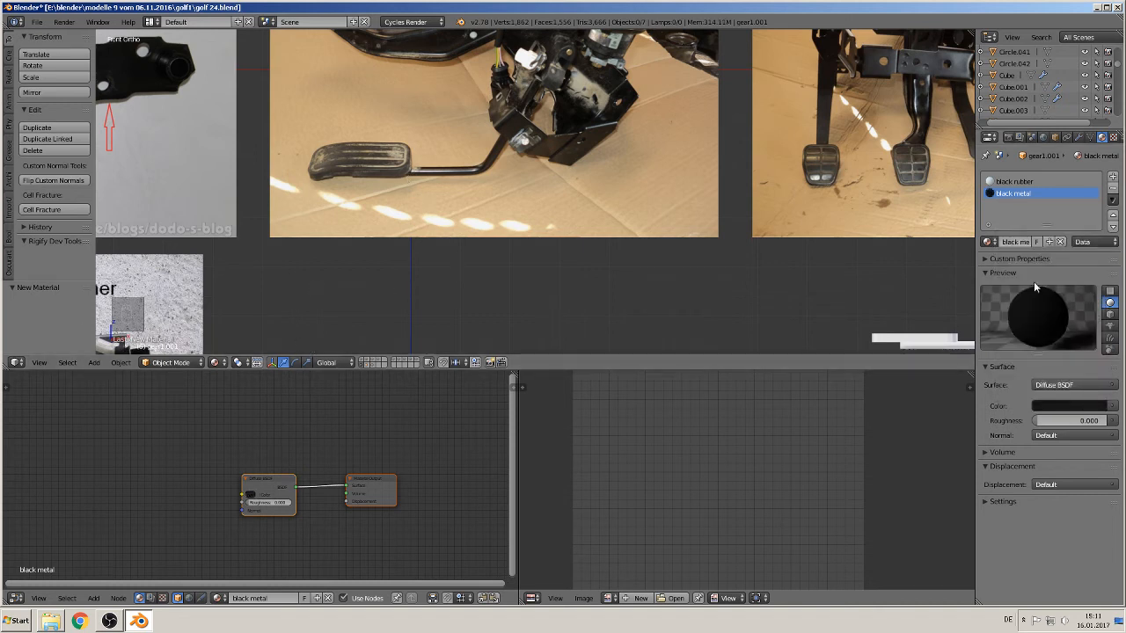
# Step: Insert a Mix Shader before the black metal output and connect a new Glossy BSDF to its second shader input
pyautogui.moveTo(274, 489); pyautogui.dragTo(160, 454)
pyautogui.click(93, 598)
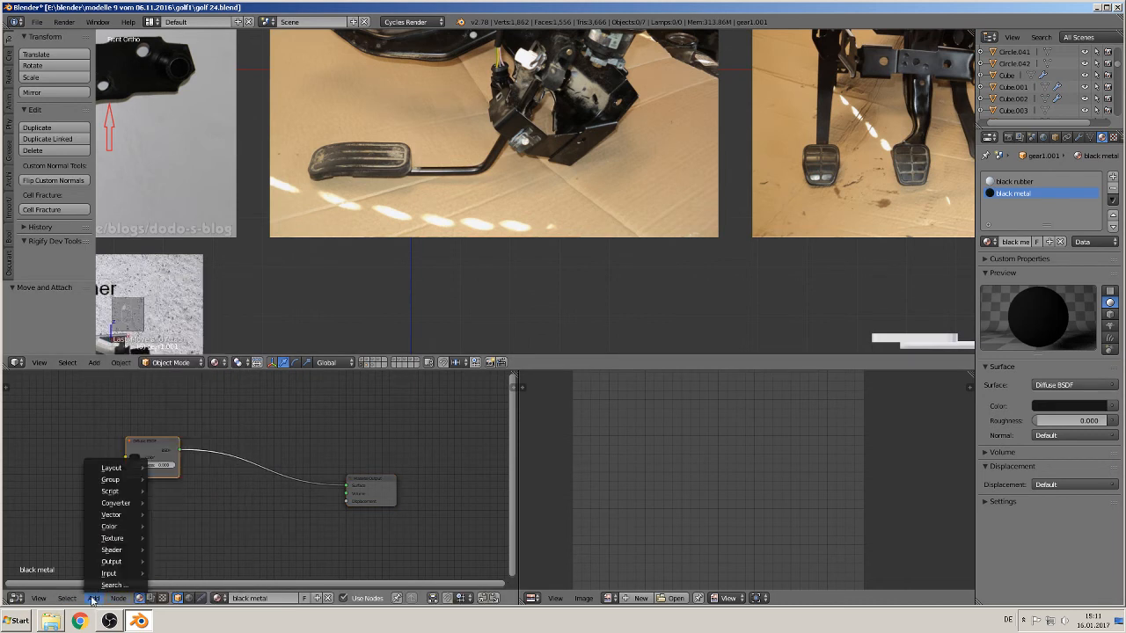
pyautogui.moveTo(112, 550)
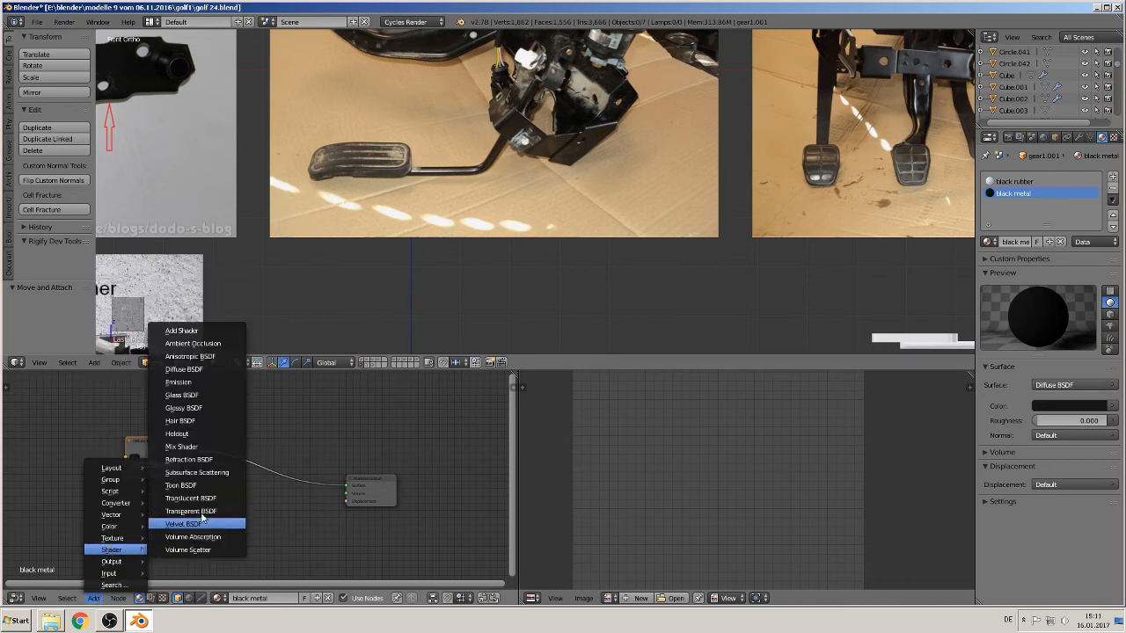
pyautogui.click(222, 432)
pyautogui.click(239, 450)
pyautogui.click(94, 599)
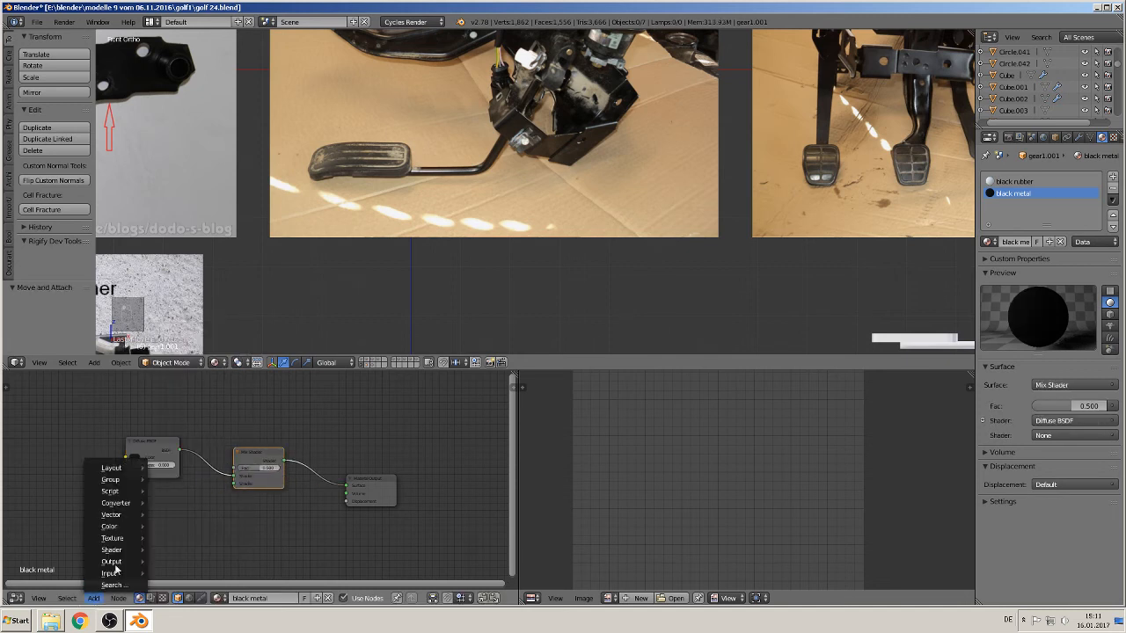
pyautogui.moveTo(113, 551)
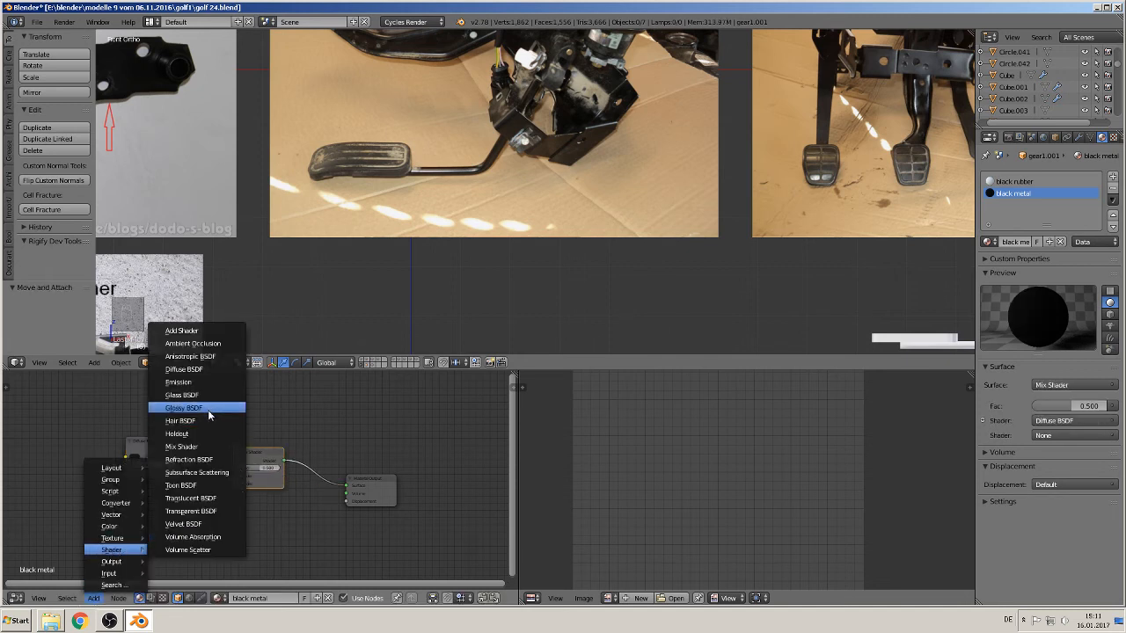
pyautogui.click(208, 414)
pyautogui.click(149, 512)
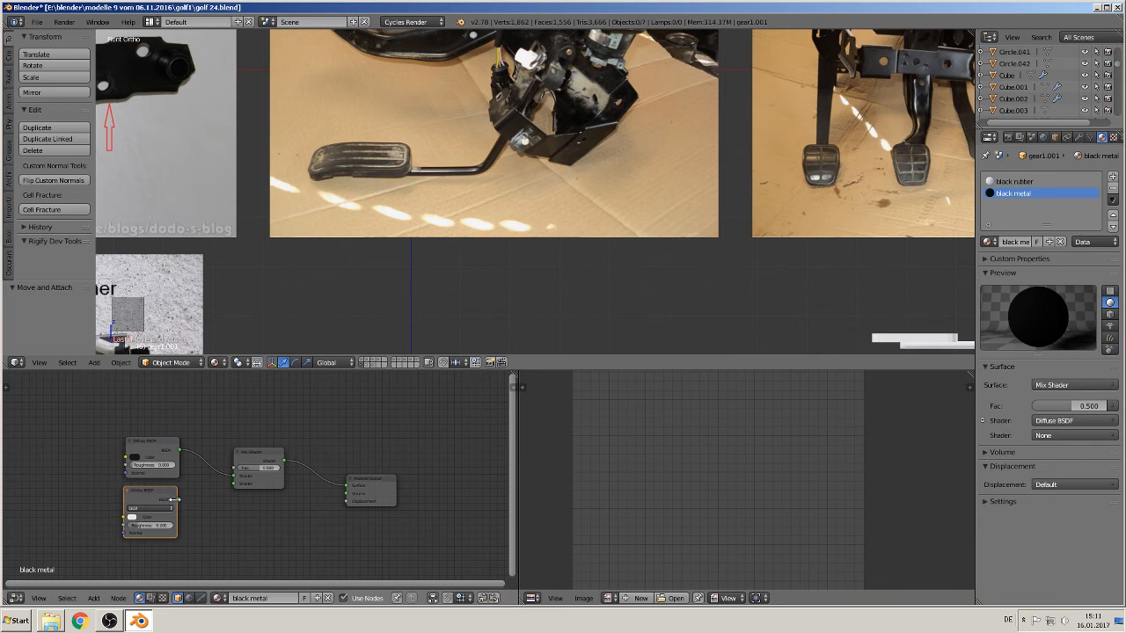
pyautogui.moveTo(177, 498); pyautogui.dragTo(234, 483)
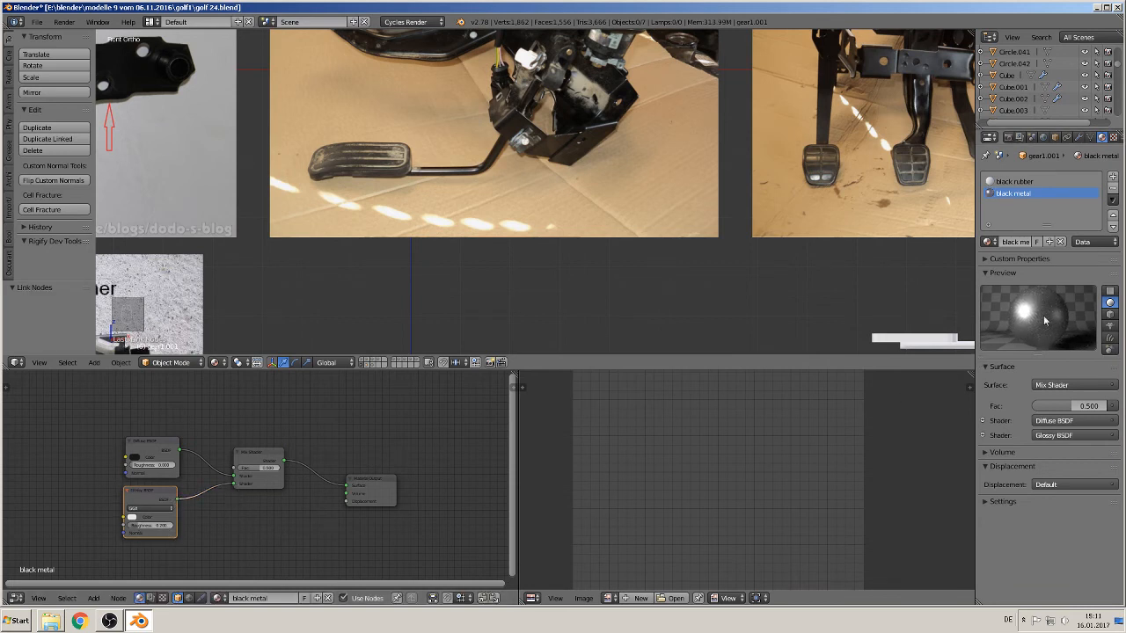
# Step: Set the black metal's glossy roughness to 0.008 and its mix factor to 0.055
pyautogui.scroll(2, 391, 524)
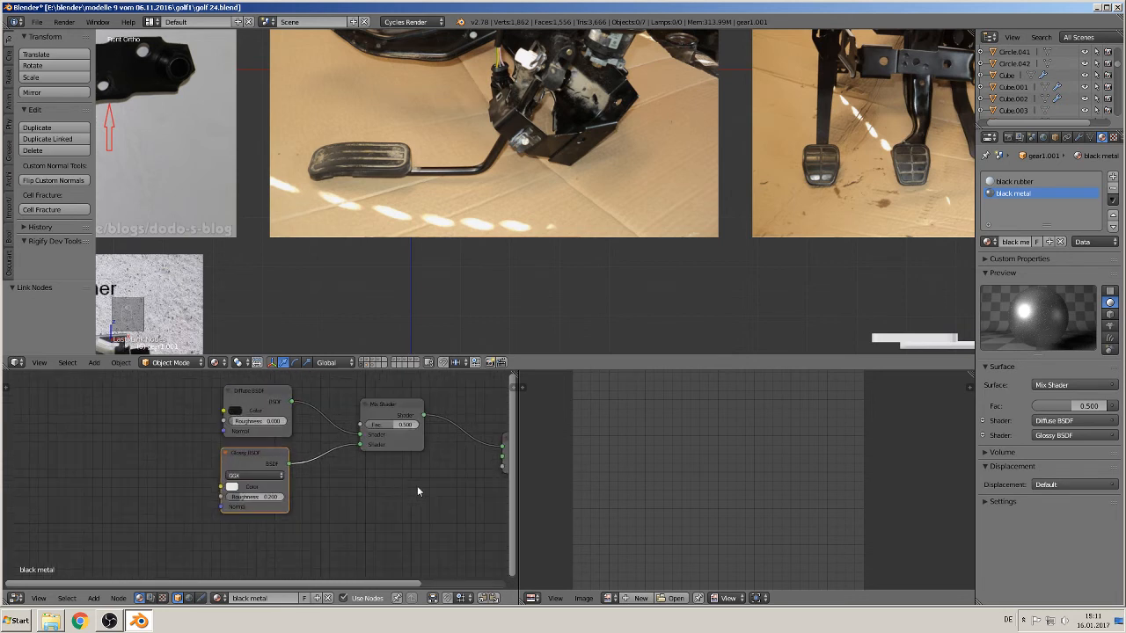
pyautogui.scroll(1, 376, 466)
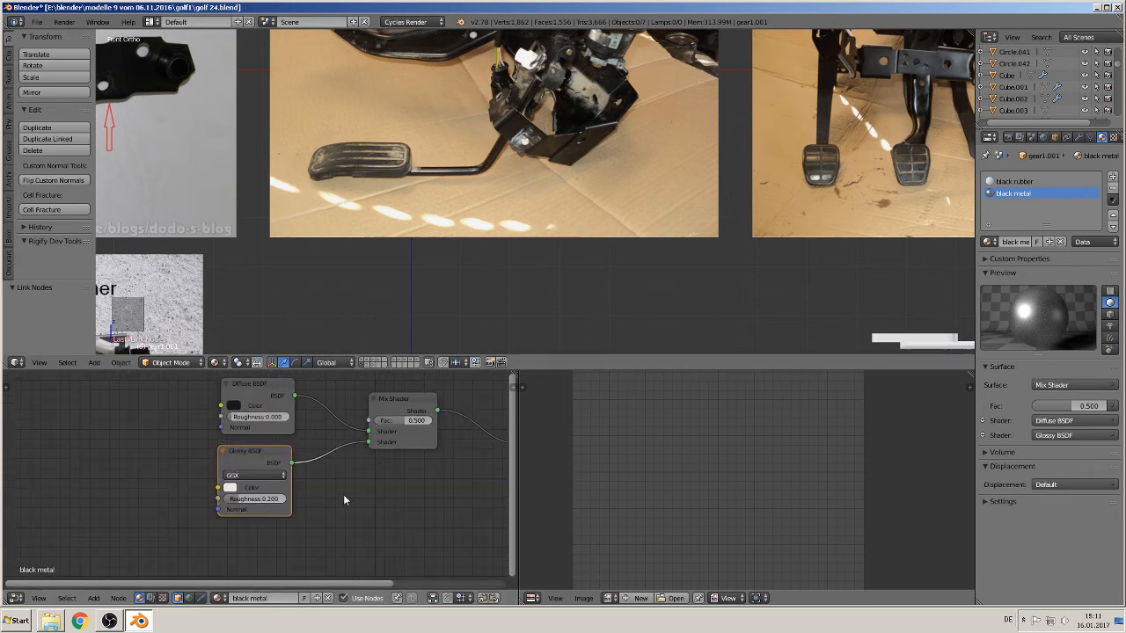
pyautogui.moveTo(345, 496); pyautogui.dragTo(308, 523, button='middle')
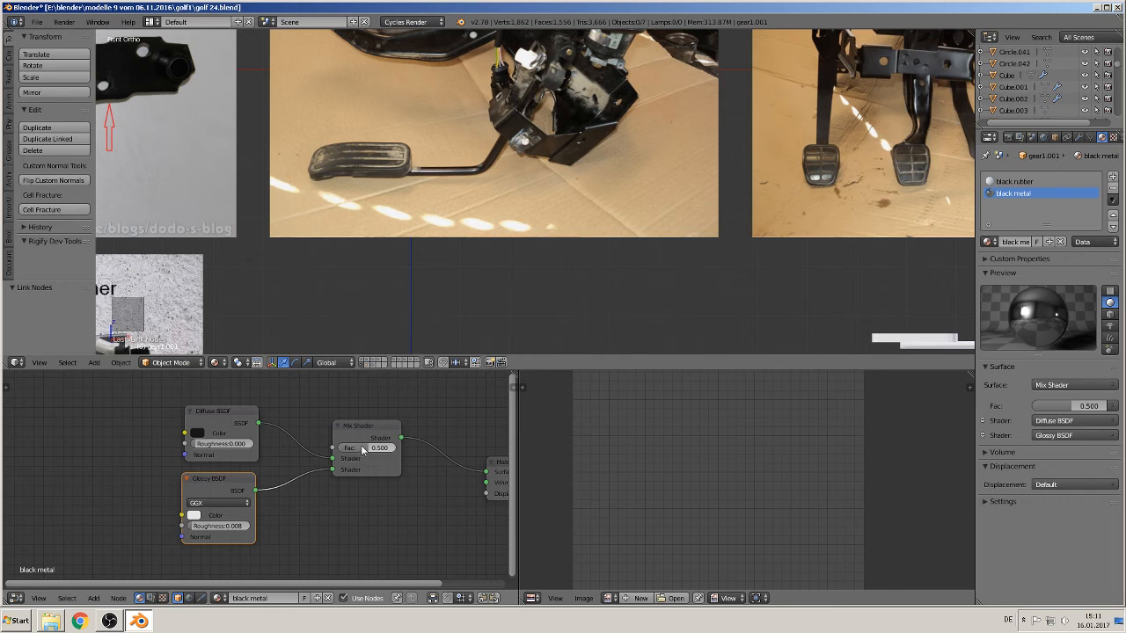
pyautogui.moveTo(360, 451); pyautogui.dragTo(347, 453)
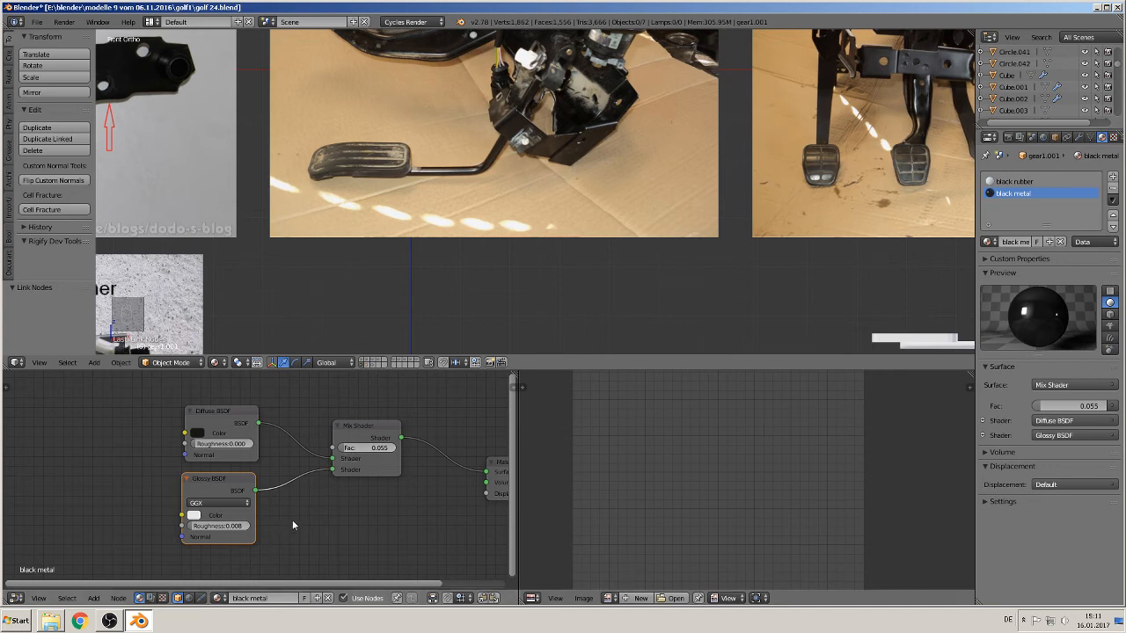
# Step: Add a material slot to the uppermost pedal with the long bent rod and assign the existing "black metal" material
pyautogui.keyDown('shift'); pyautogui.moveTo(672, 272); pyautogui.dragTo(272, 226, button='middle'); pyautogui.keyUp('shift')
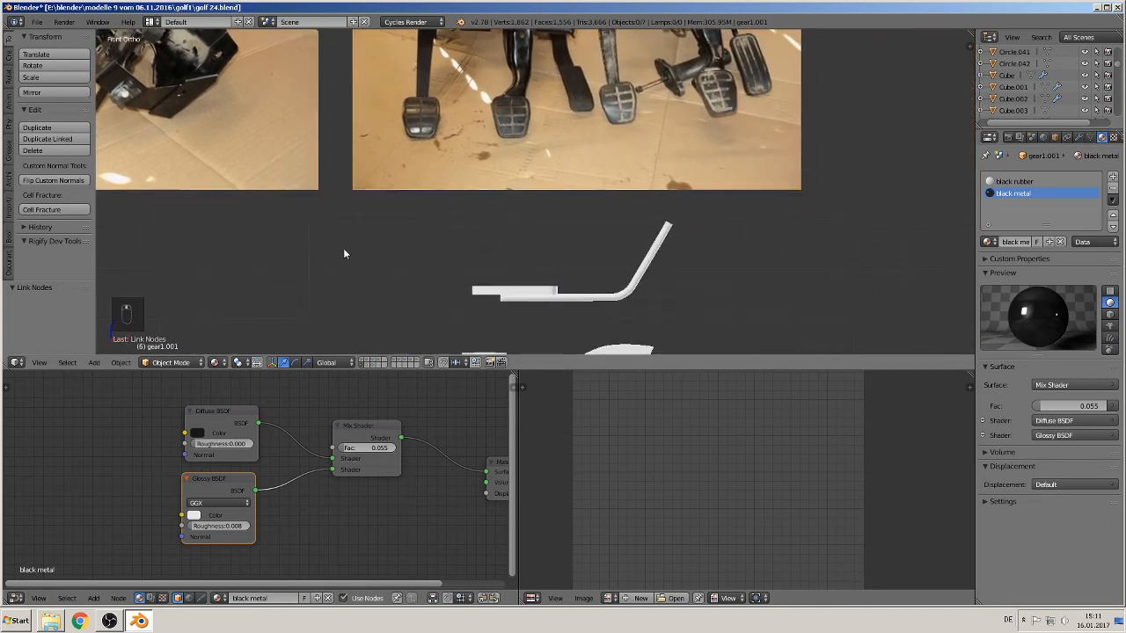
pyautogui.scroll(-1, 387, 265)
pyautogui.keyDown('shift'); pyautogui.moveTo(560, 279); pyautogui.dragTo(556, 229, button='middle'); pyautogui.keyUp('shift')
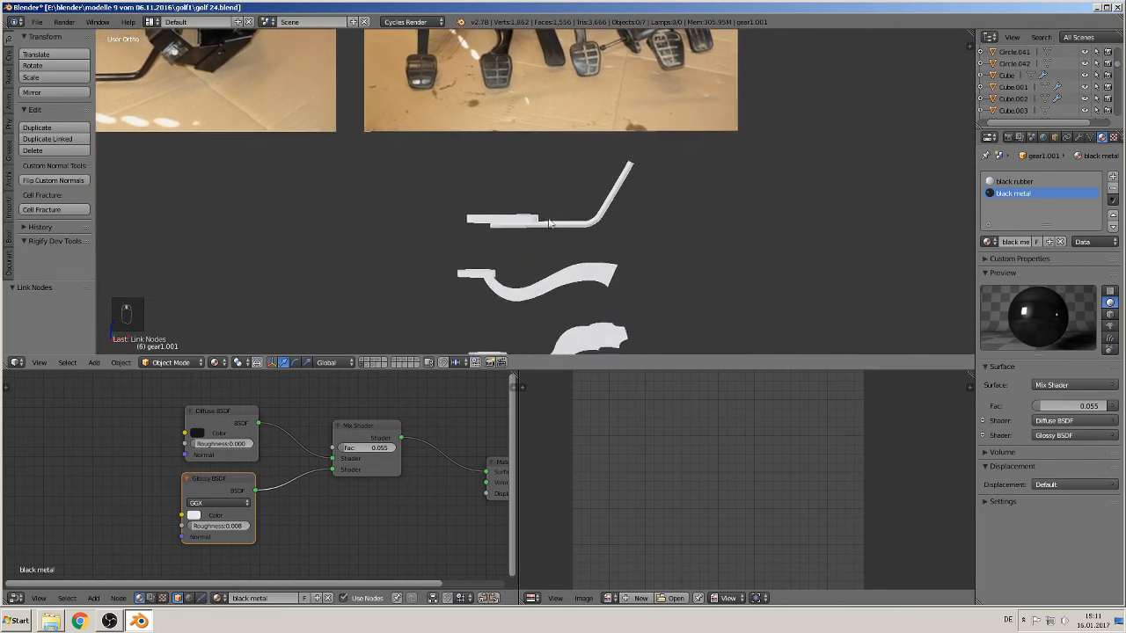
pyautogui.rightClick(557, 229)
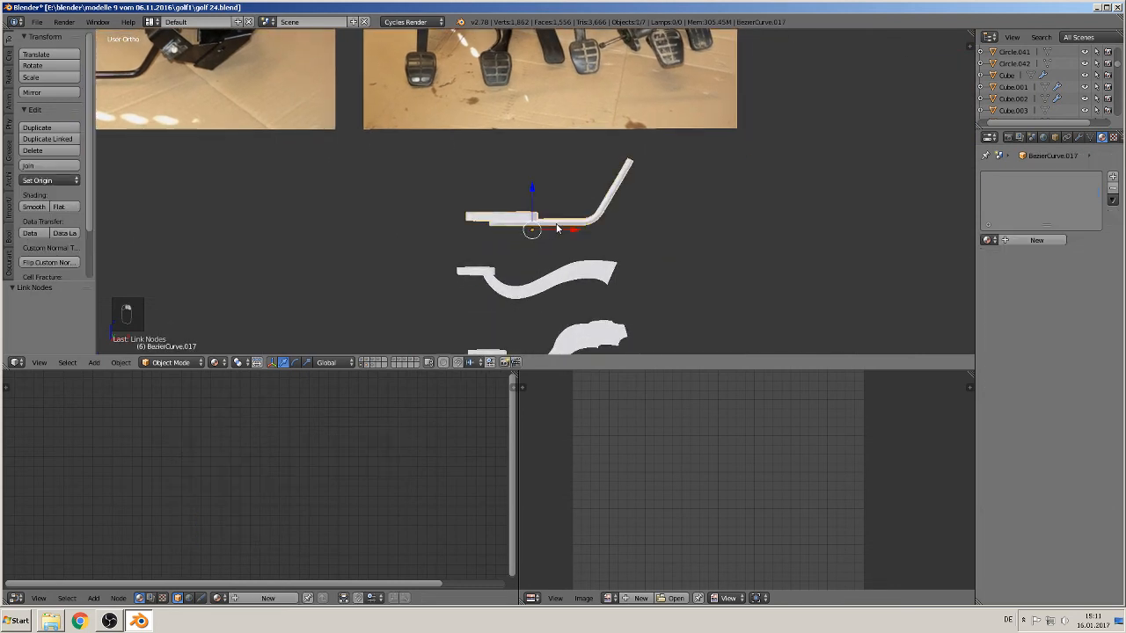
pyautogui.click(986, 240)
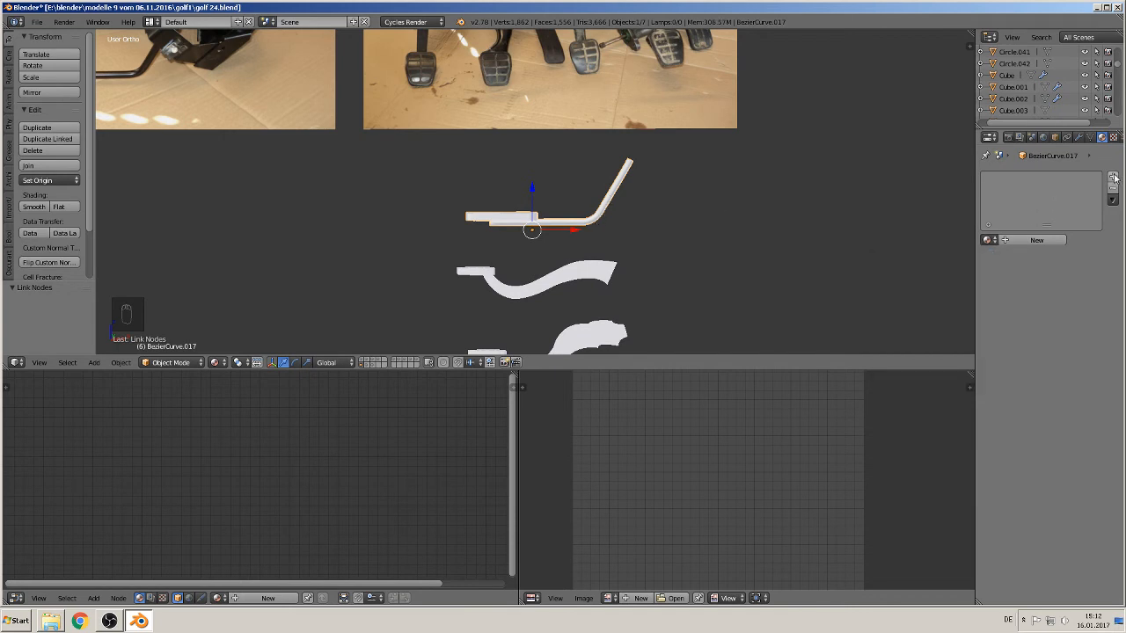
pyautogui.click(1113, 177)
pyautogui.click(1036, 240)
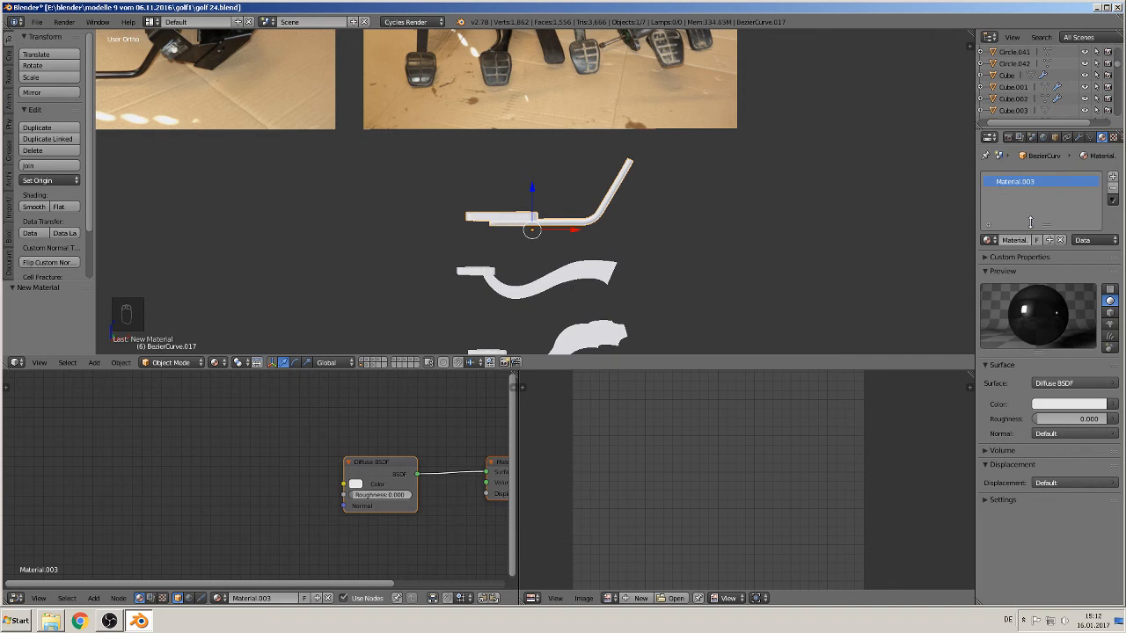
pyautogui.click(990, 240)
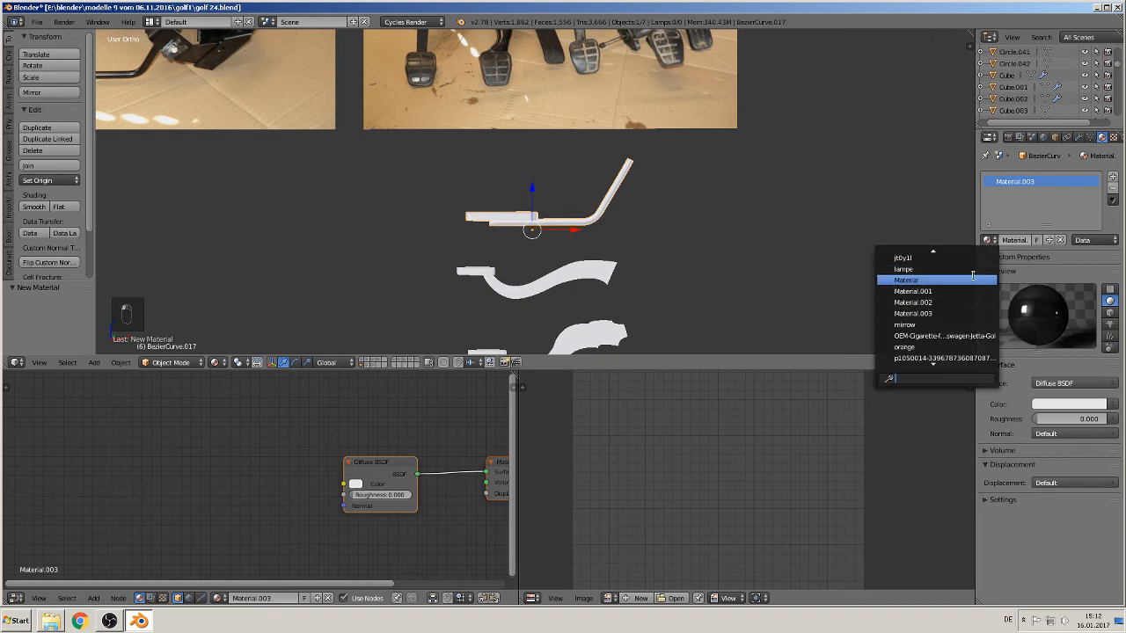
pyautogui.write('bla')
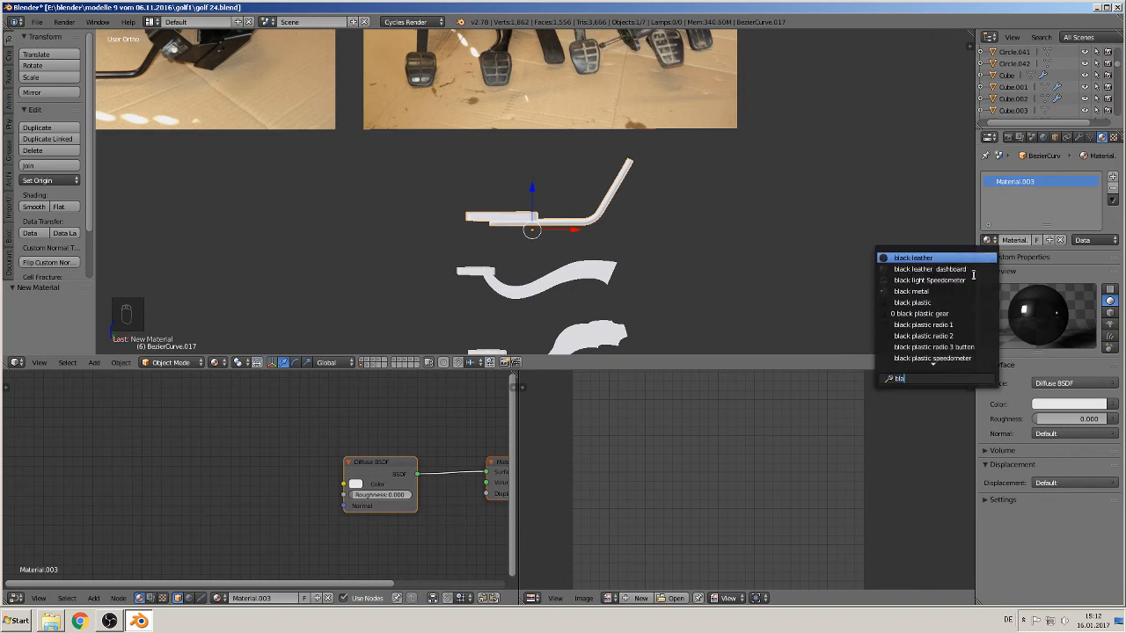
pyautogui.click(940, 291)
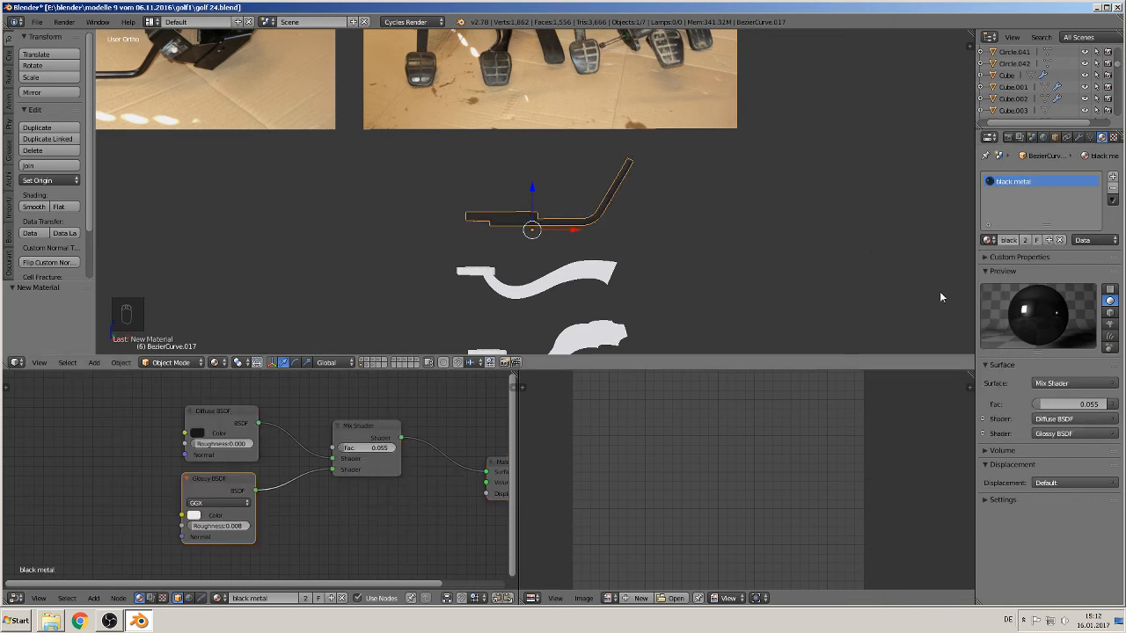
# Step: Add a material slot to the middle curved pedal and assign the "black metal" material
pyautogui.rightClick(586, 274)
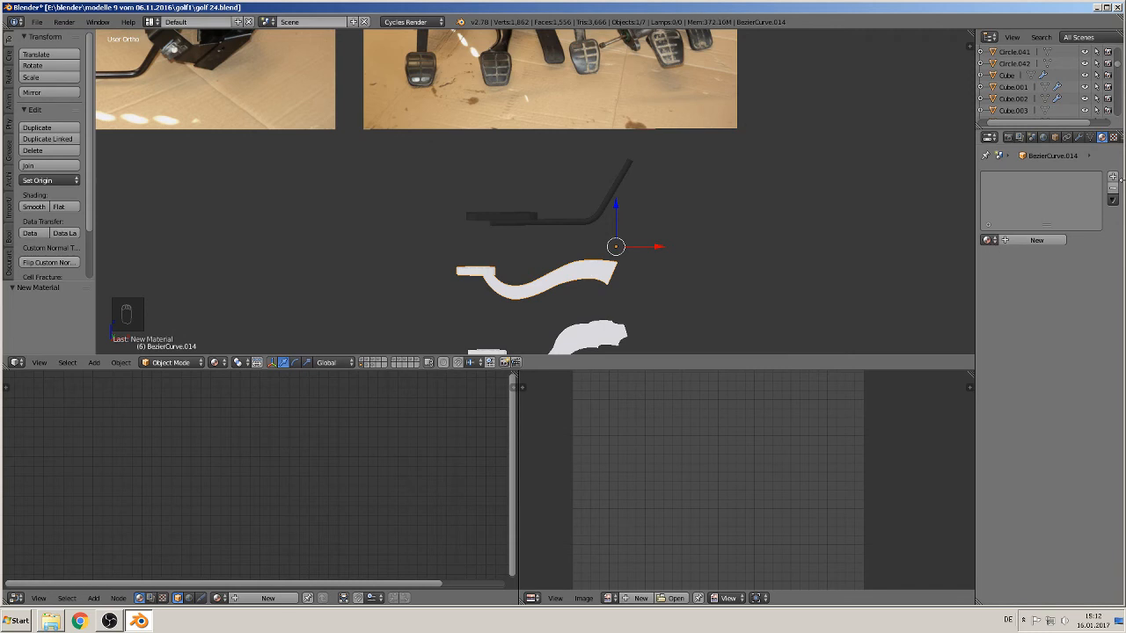
pyautogui.click(1113, 176)
pyautogui.click(988, 240)
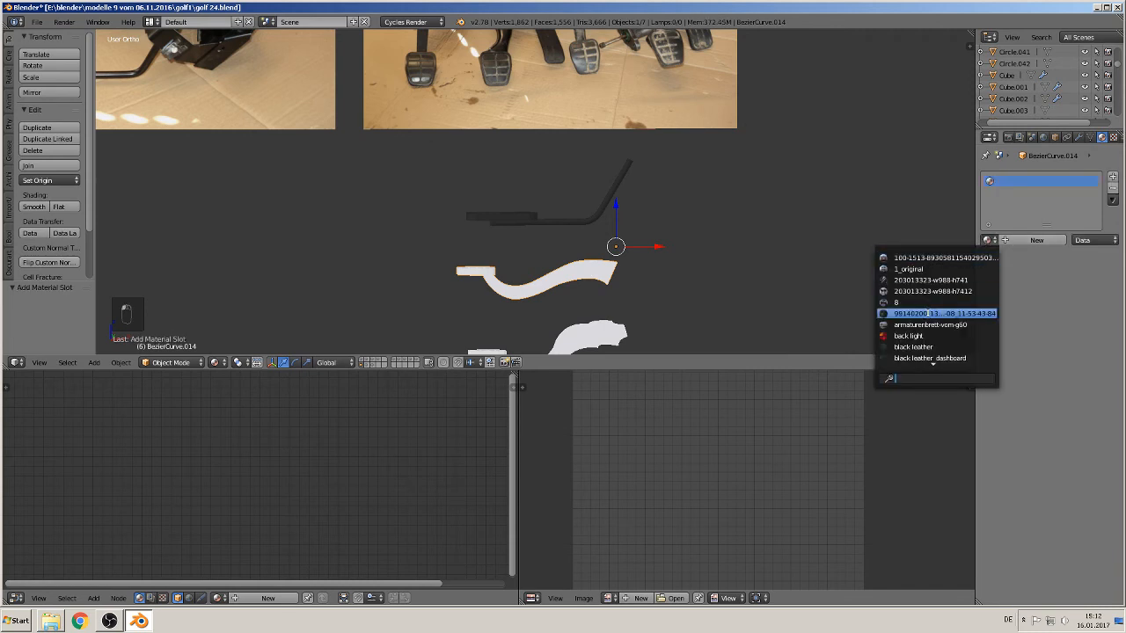
pyautogui.write('bl')
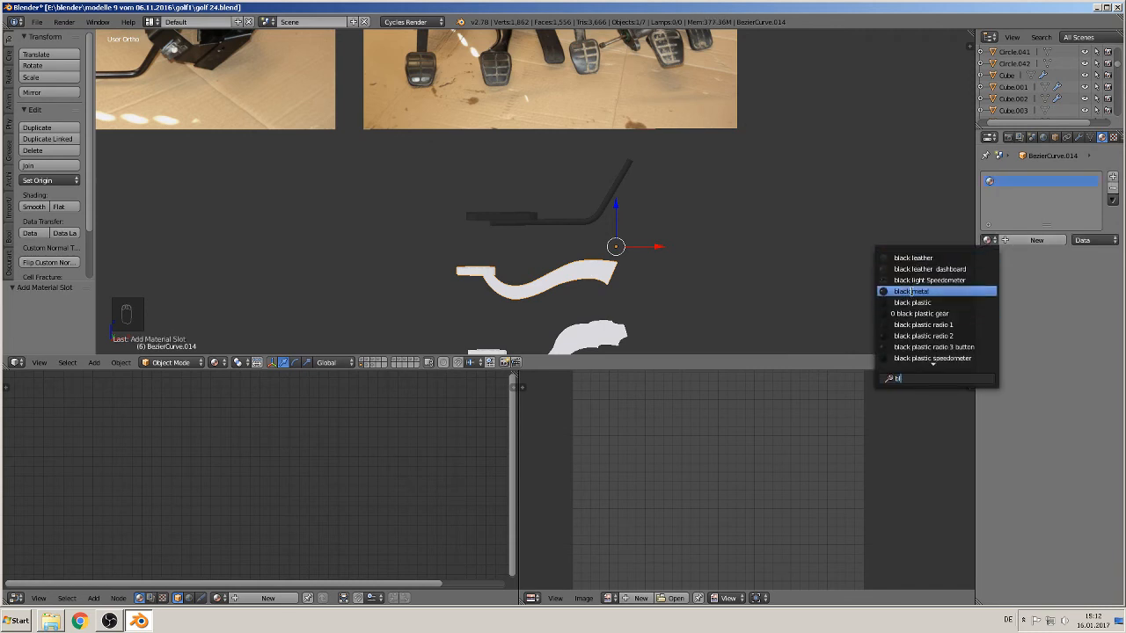
pyautogui.click(910, 291)
# Step: Add a material slot to the lowest pedal with the jagged arm end and assign the "black metal" material
pyautogui.keyDown('shift'); pyautogui.moveTo(677, 282); pyautogui.dragTo(658, 231, button='middle'); pyautogui.keyUp('shift')
pyautogui.rightClick(564, 291)
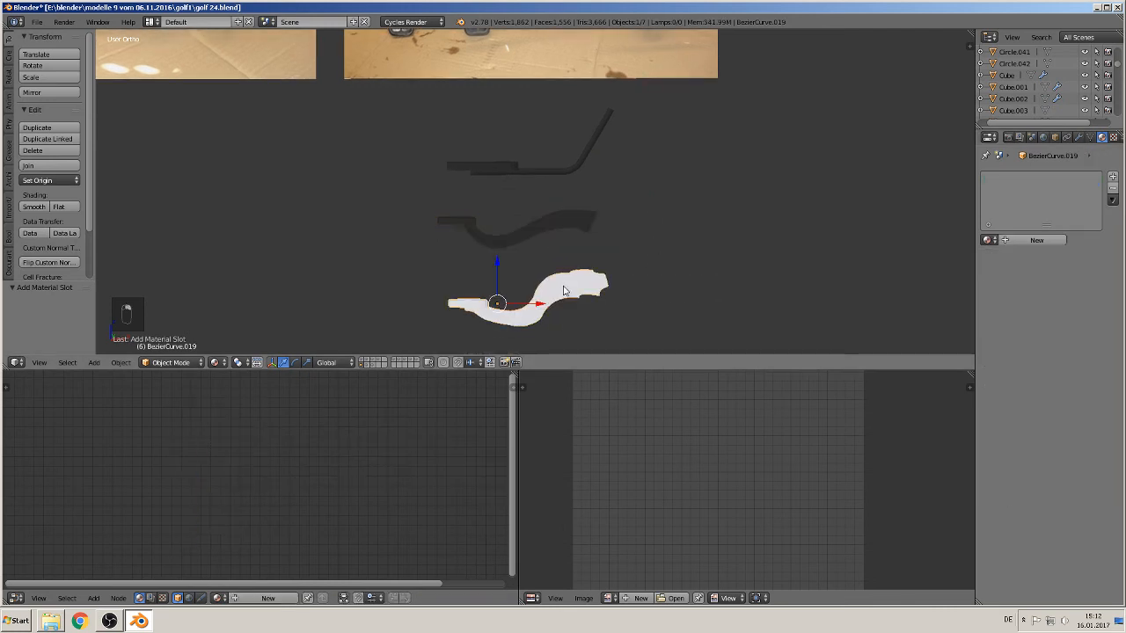
pyautogui.click(1112, 177)
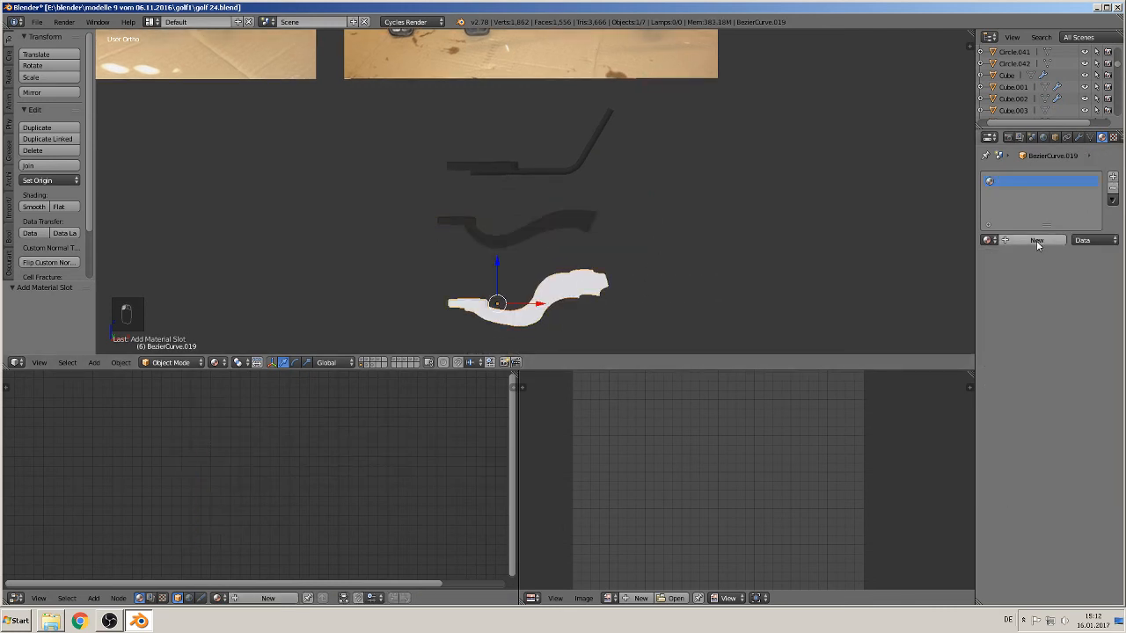
pyautogui.click(988, 240)
pyautogui.write('bl')
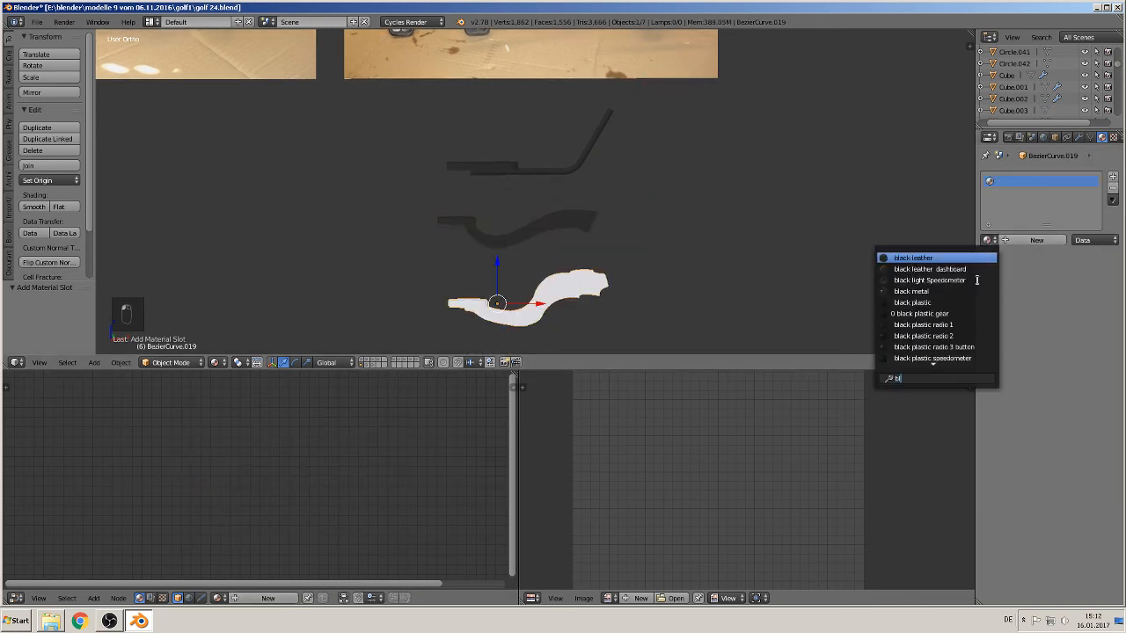
pyautogui.click(932, 291)
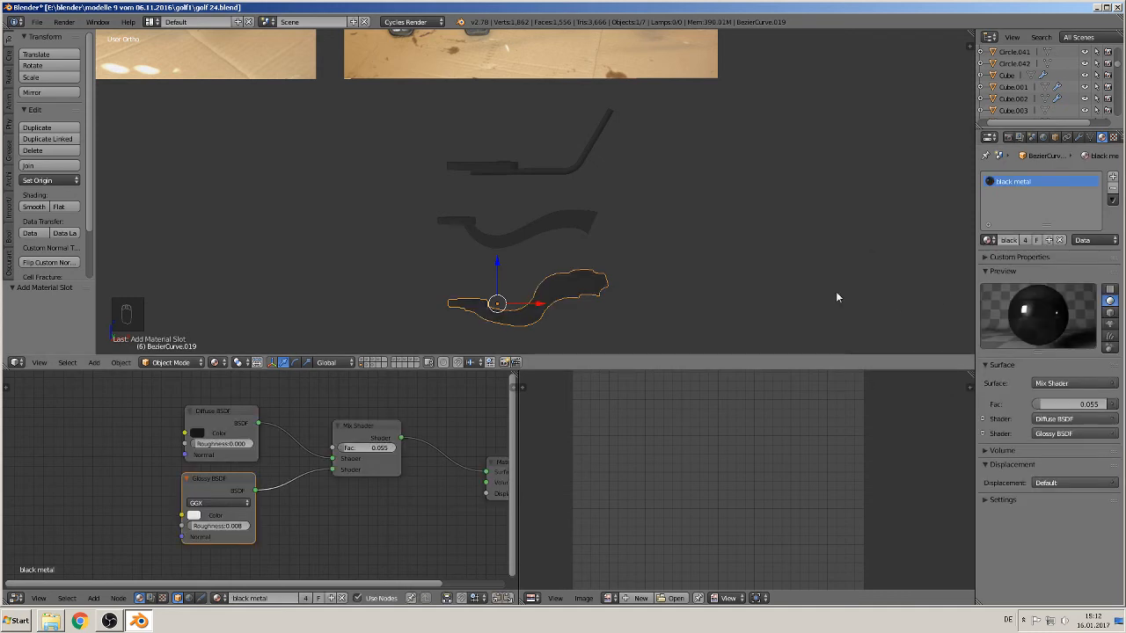
# Step: Add a second material slot to the lowest pedal and assign the existing "black rubber" material to it
pyautogui.moveTo(681, 254); pyautogui.dragTo(519, 252, button='middle')
pyautogui.scroll(2, 518, 245)
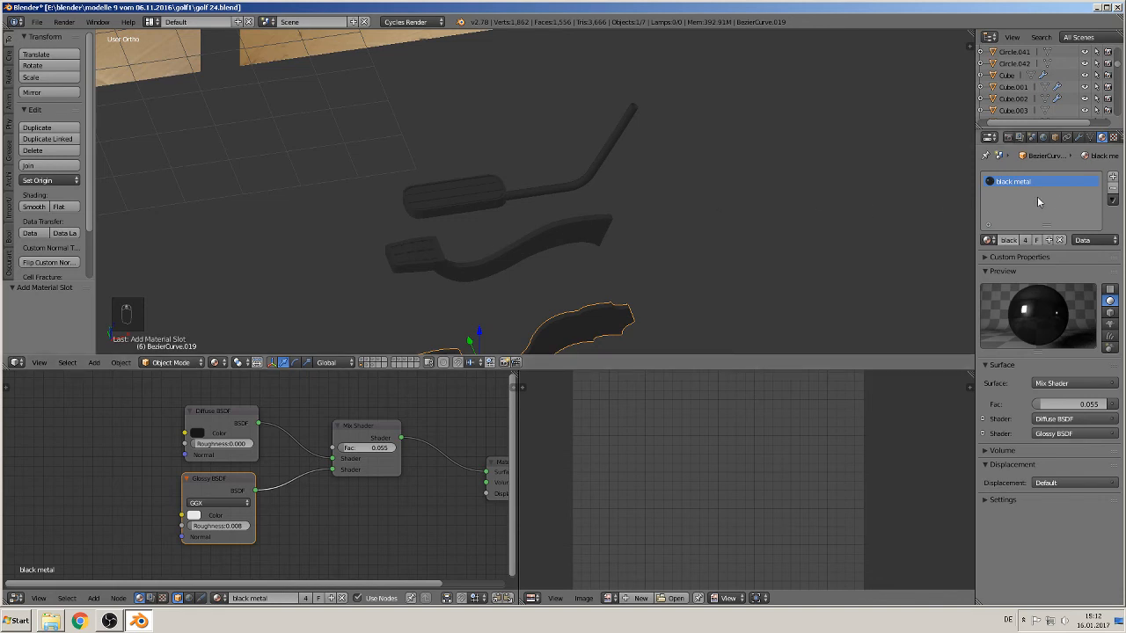
pyautogui.press('a')
pyautogui.click(1111, 177)
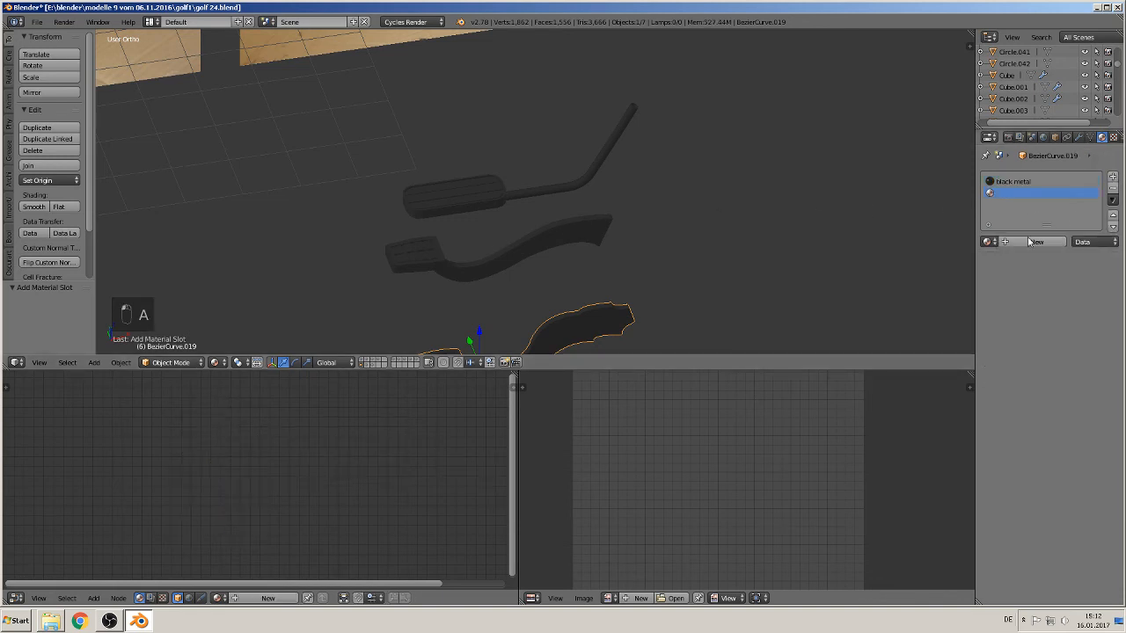
pyautogui.click(987, 241)
pyautogui.write('bla')
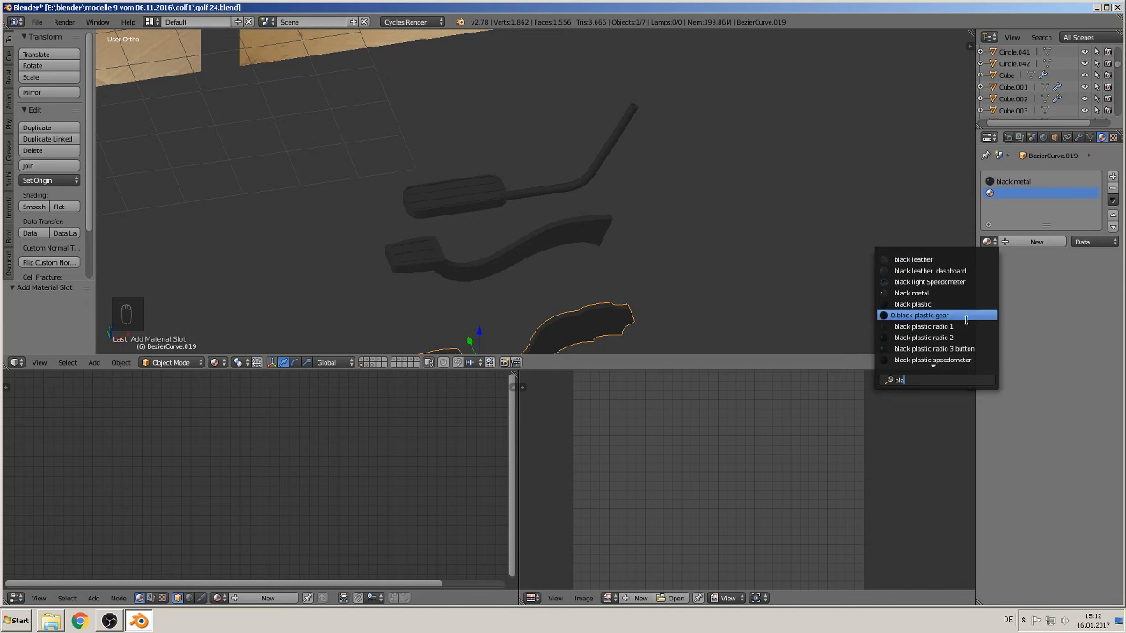
pyautogui.scroll(-4, 952, 337)
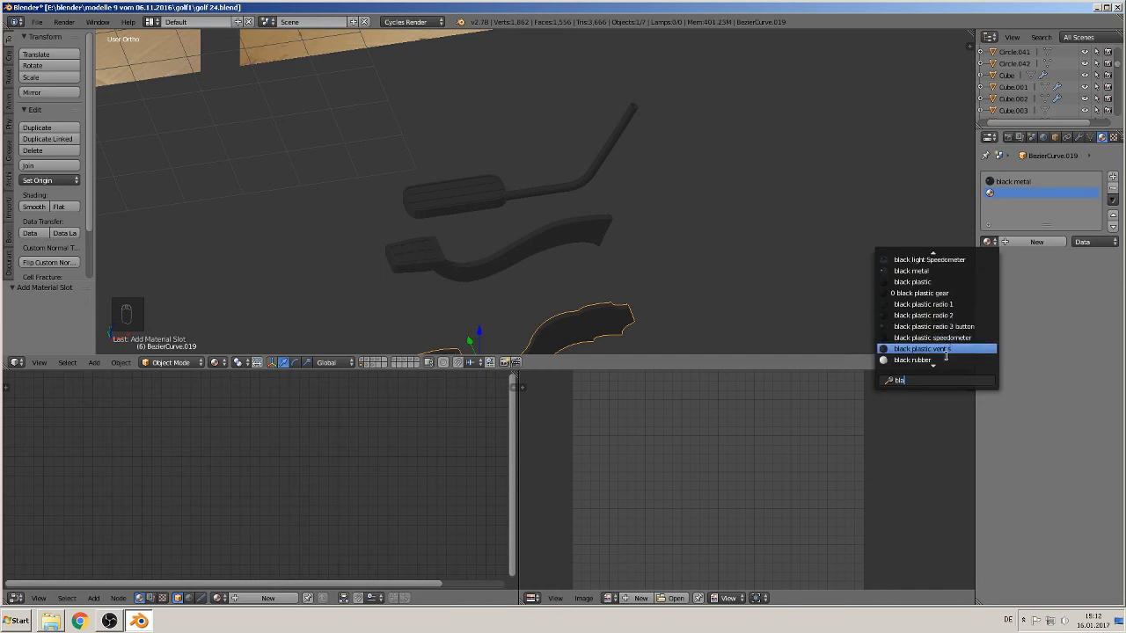
pyautogui.click(932, 361)
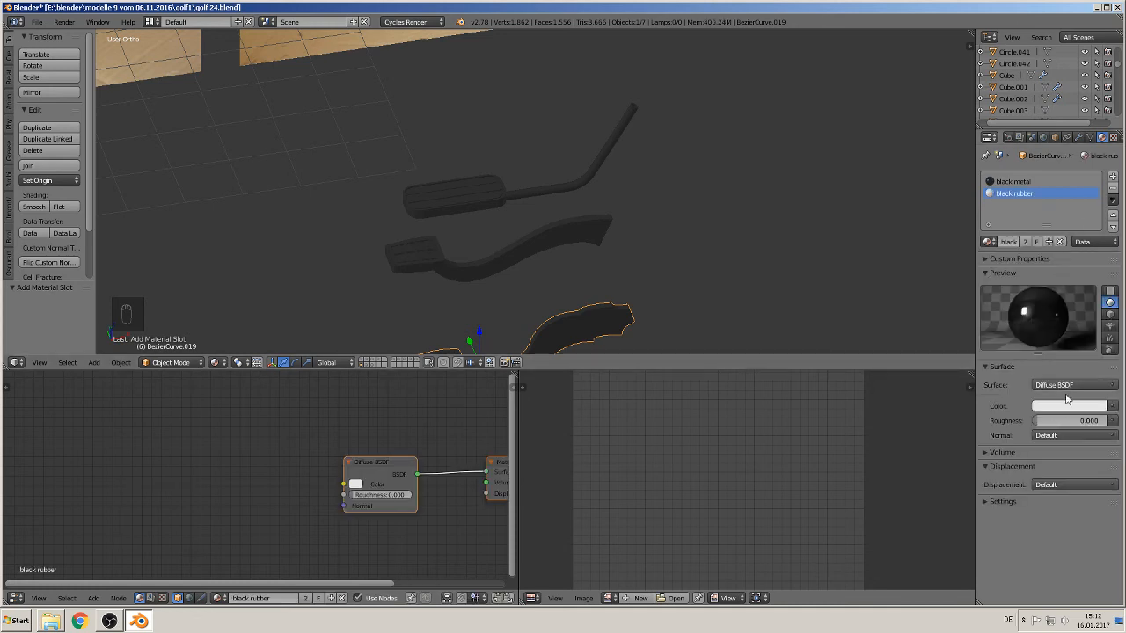
# Step: Set the black rubber material's diffuse colour to near black
pyautogui.click(1057, 408)
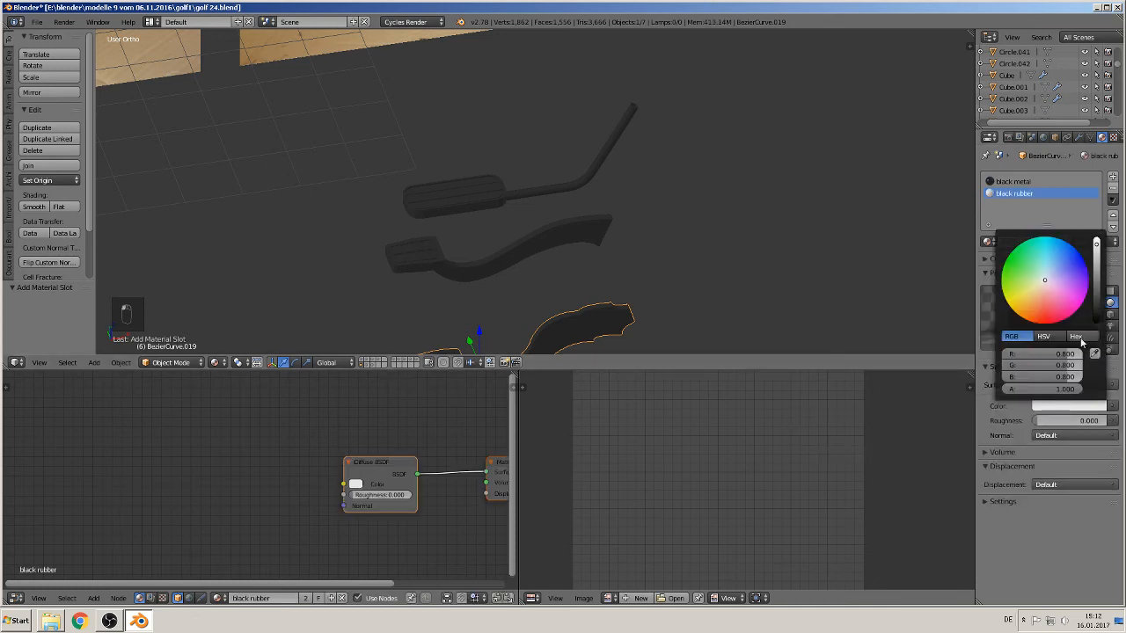
pyautogui.click(1097, 319)
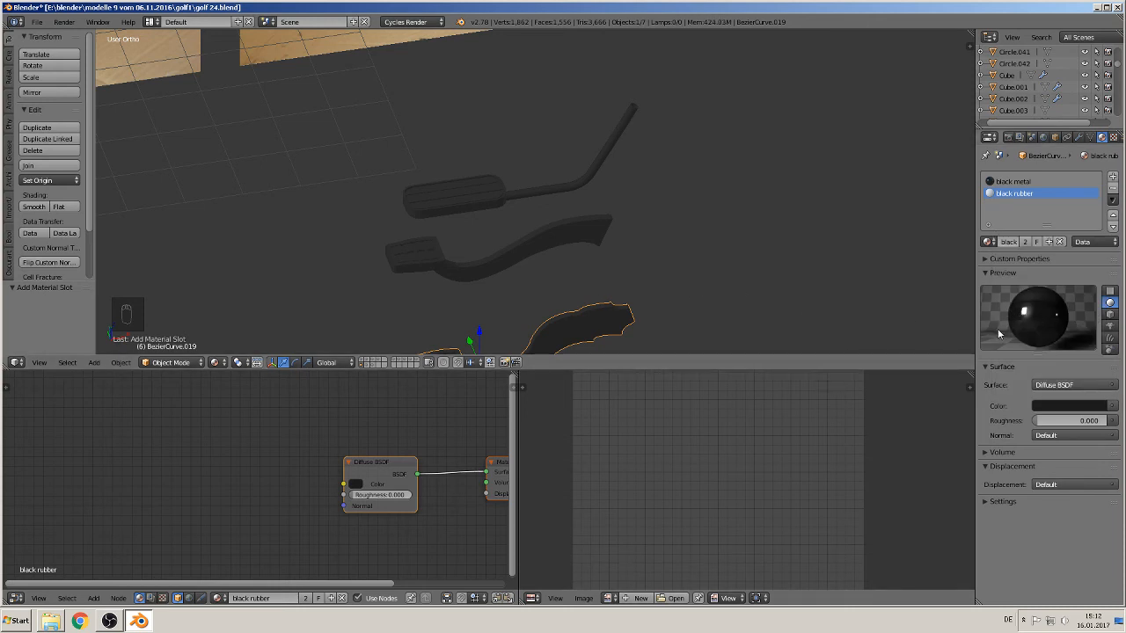
pyautogui.doubleClick(997, 195)
pyautogui.click(988, 194)
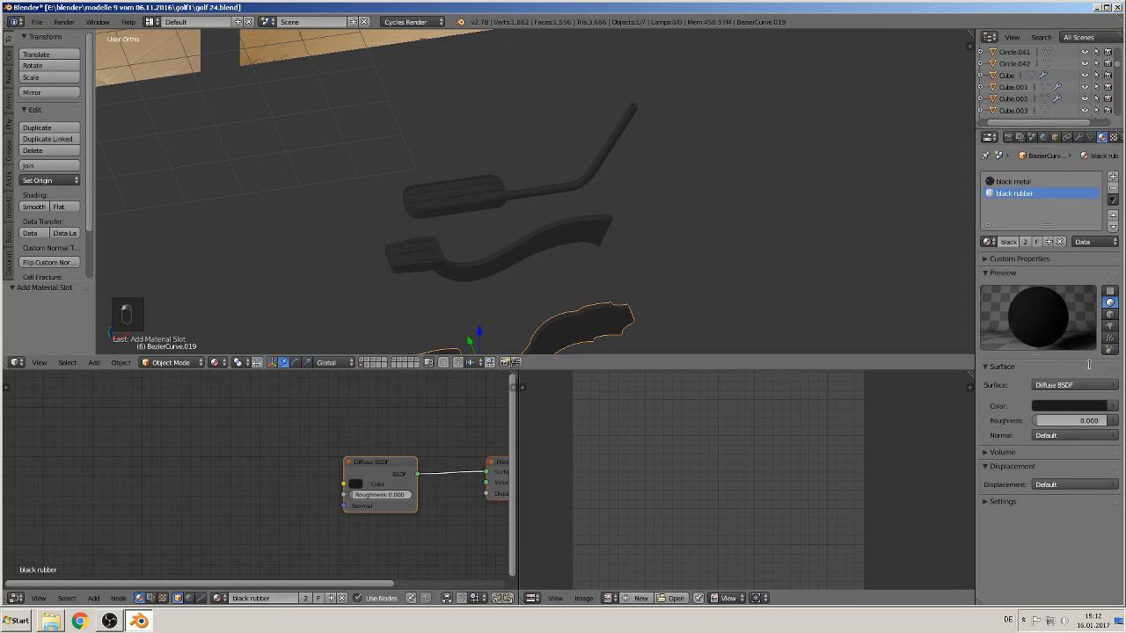
# Step: Move the black rubber's Diffuse BSDF node away from the output and insert a Mix Shader on the link between them
pyautogui.scroll(-2, 386, 517)
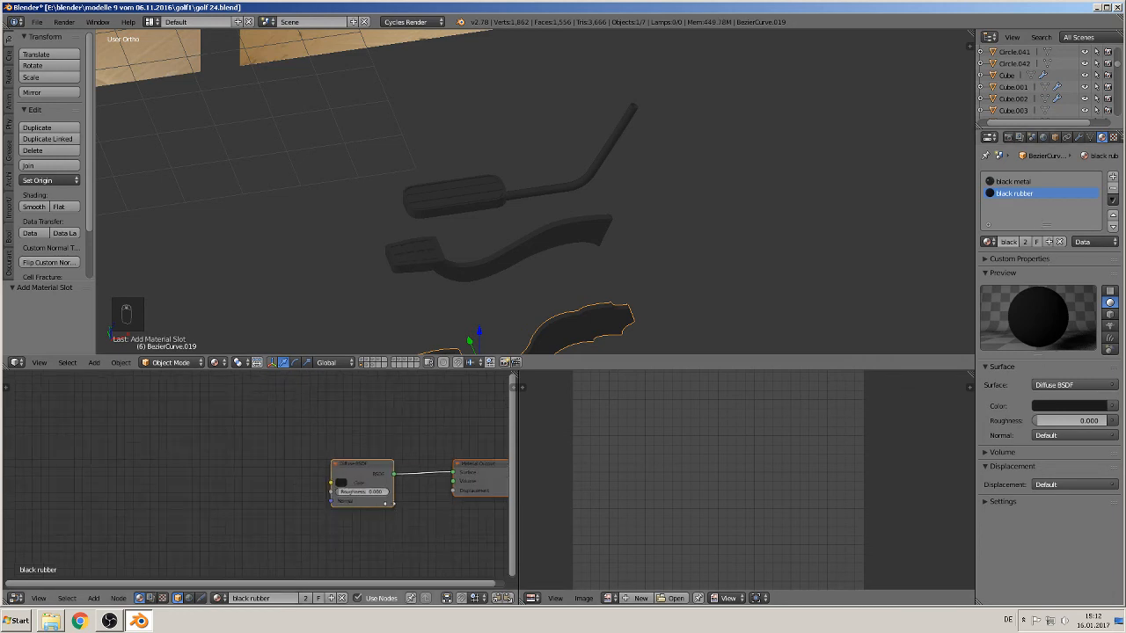
pyautogui.moveTo(374, 509); pyautogui.dragTo(306, 472, button='middle')
pyautogui.scroll(1, 304, 470)
pyautogui.moveTo(270, 430); pyautogui.dragTo(175, 434)
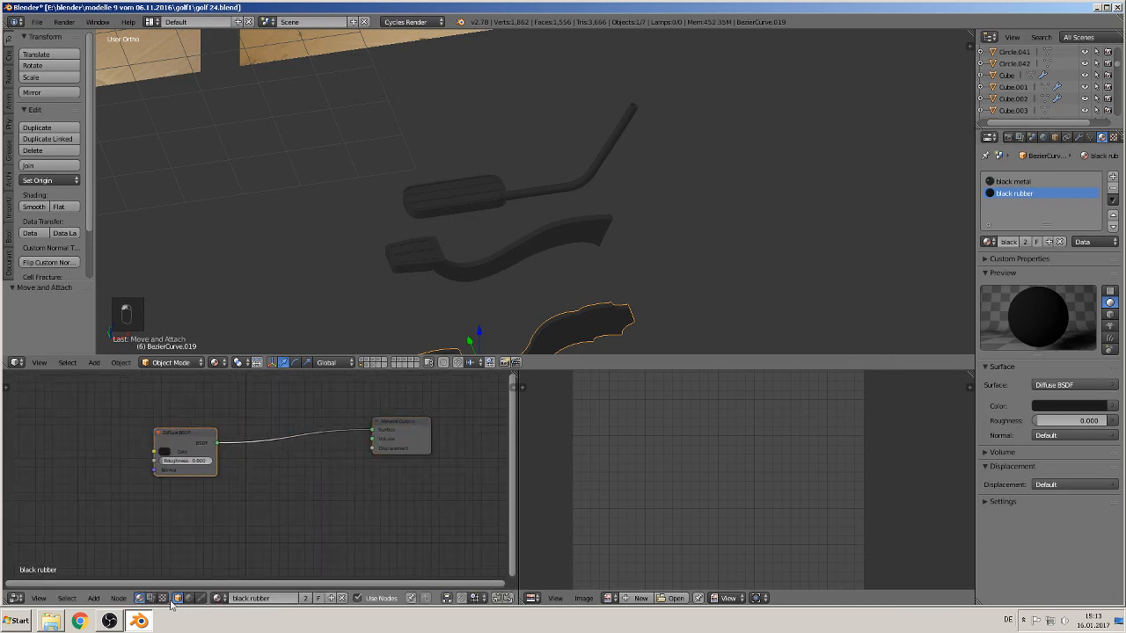
pyautogui.click(95, 599)
pyautogui.moveTo(114, 553)
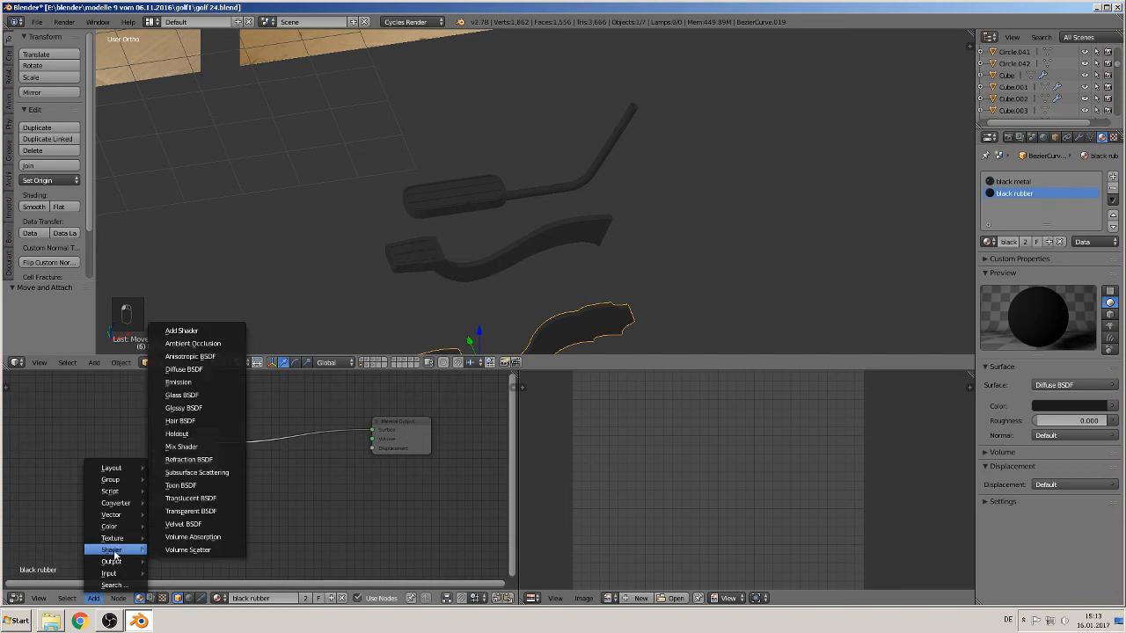
pyautogui.click(195, 447)
pyautogui.click(300, 447)
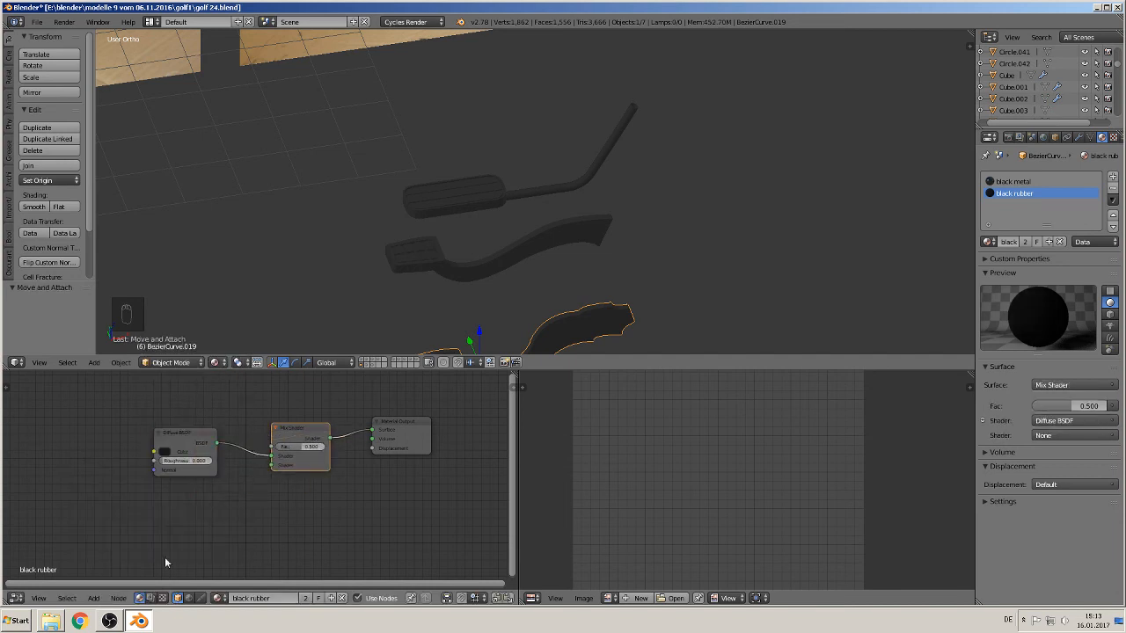
# Step: Add a Glossy BSDF below the diffuse node and connect it to the Mix Shader's second shader input
pyautogui.click(93, 598)
pyautogui.moveTo(109, 573)
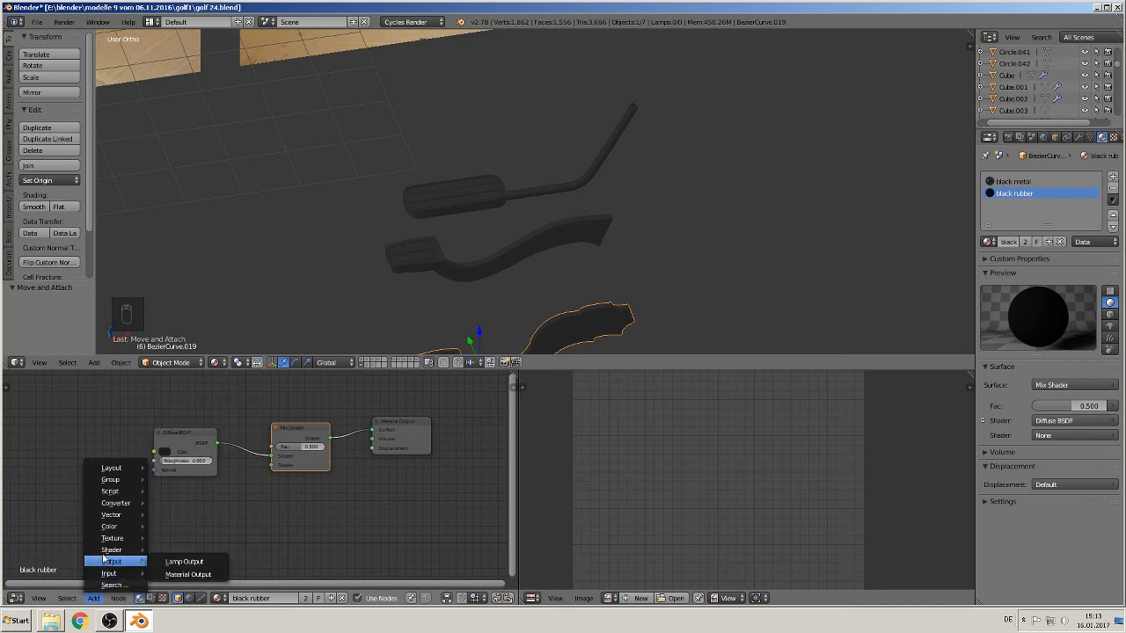
pyautogui.moveTo(111, 549)
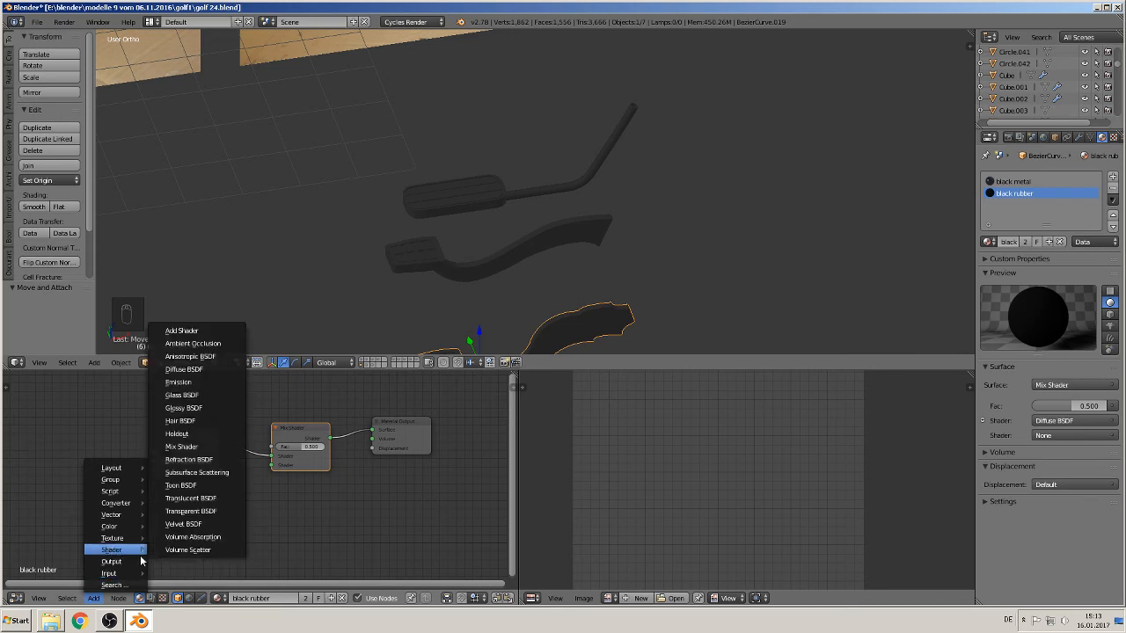
pyautogui.click(203, 408)
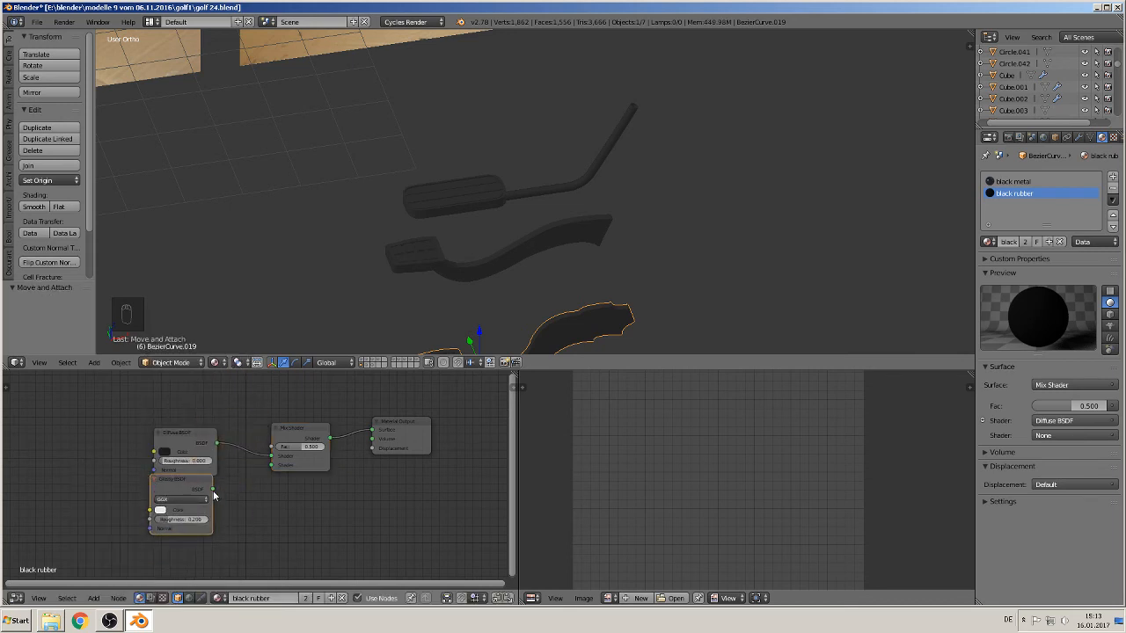
pyautogui.moveTo(213, 489)
pyautogui.mouseDown()
pyautogui.moveTo(271, 464)
pyautogui.moveTo(199, 497)
pyautogui.mouseUp()
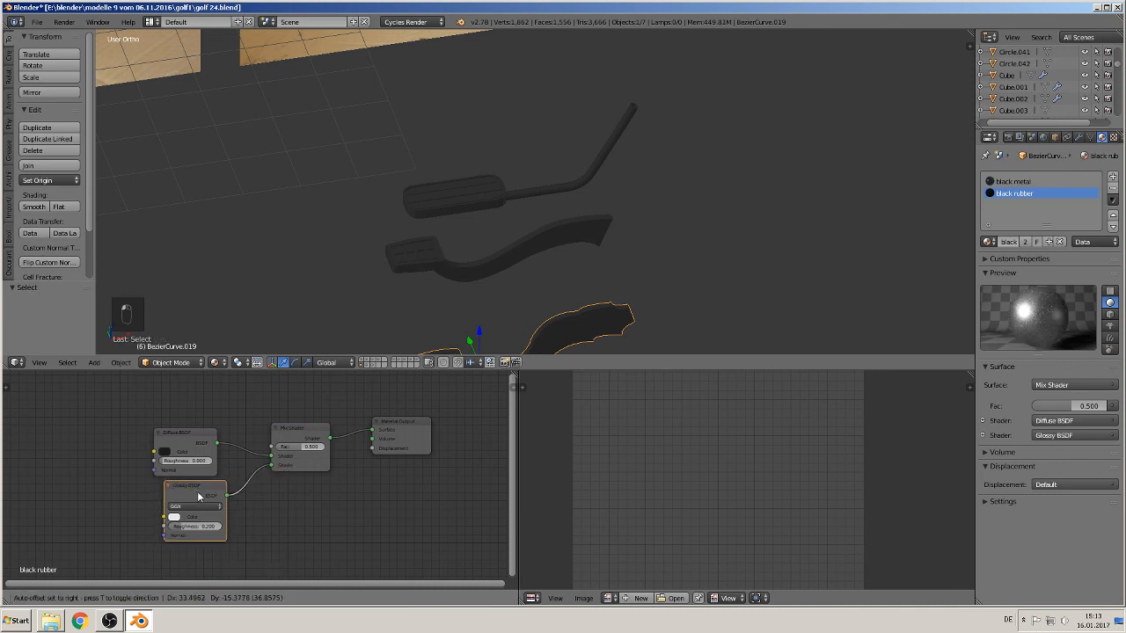
pyautogui.click(199, 496)
# Step: Set the black rubber's glossy roughness to 0.375 and its mix factor to 0.073
pyautogui.scroll(1, 177, 551)
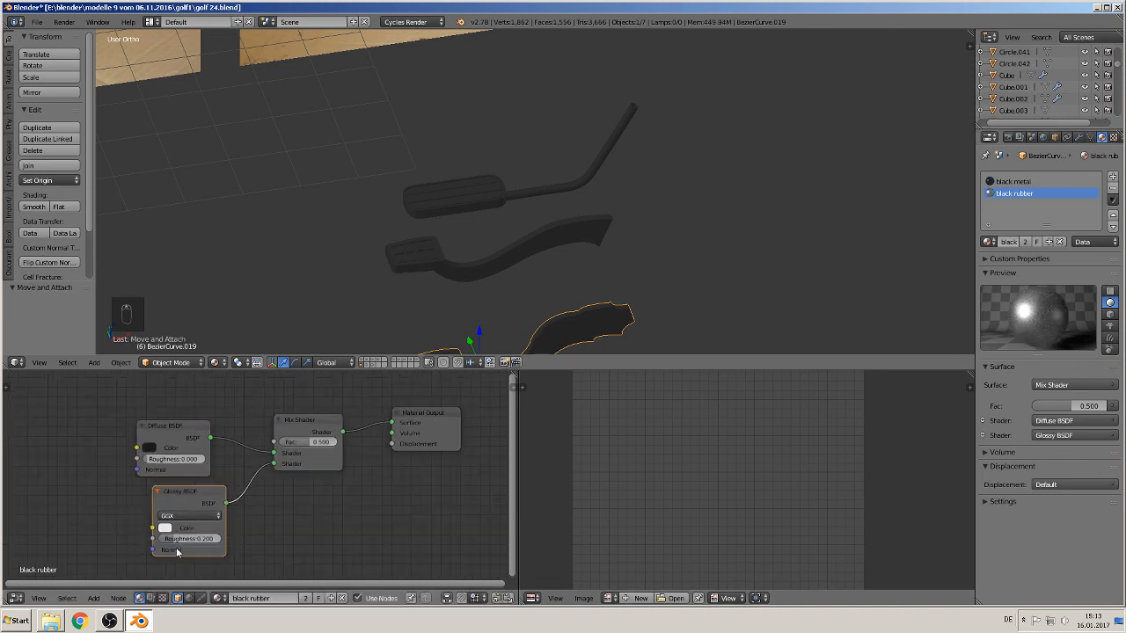
pyautogui.moveTo(181, 538); pyautogui.dragTo(212, 538)
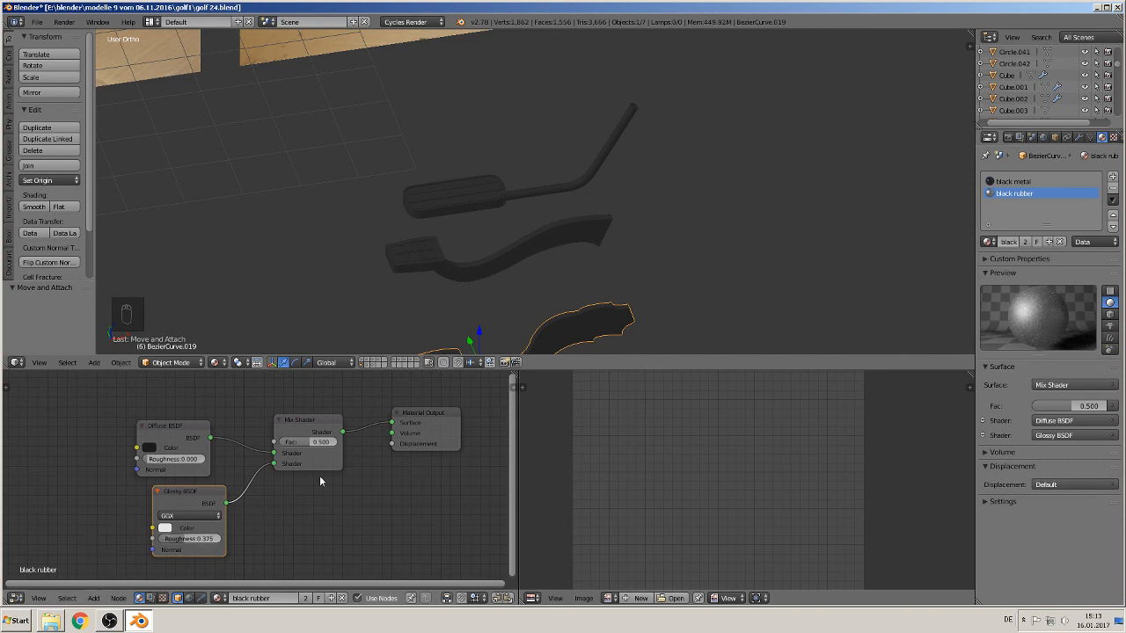
pyautogui.moveTo(318, 441); pyautogui.dragTo(264, 441)
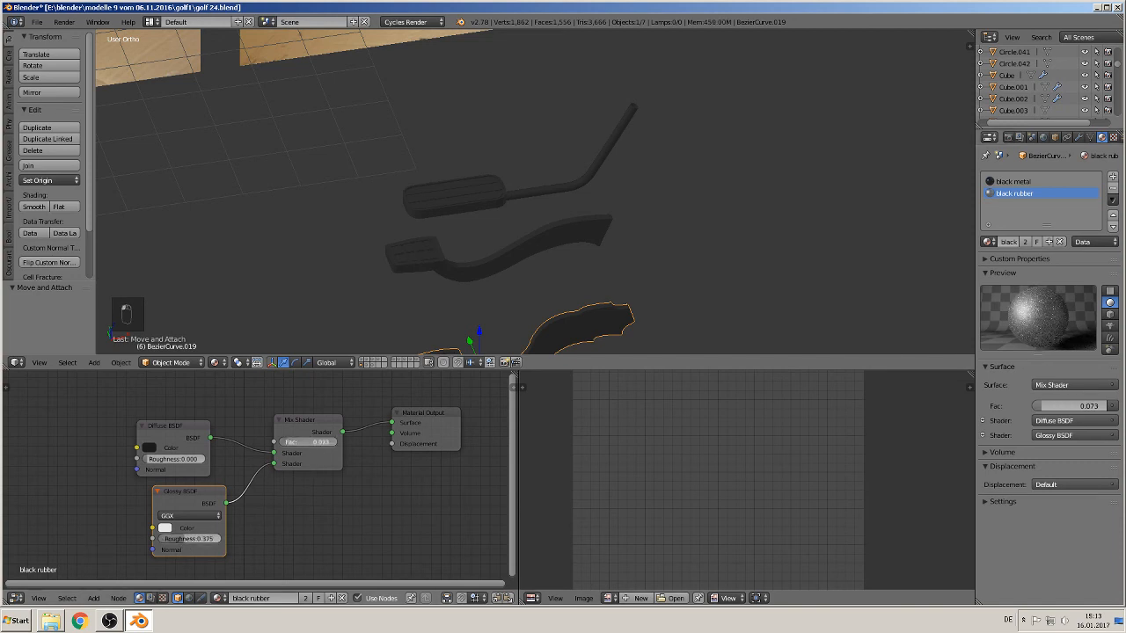
pyautogui.click(286, 443)
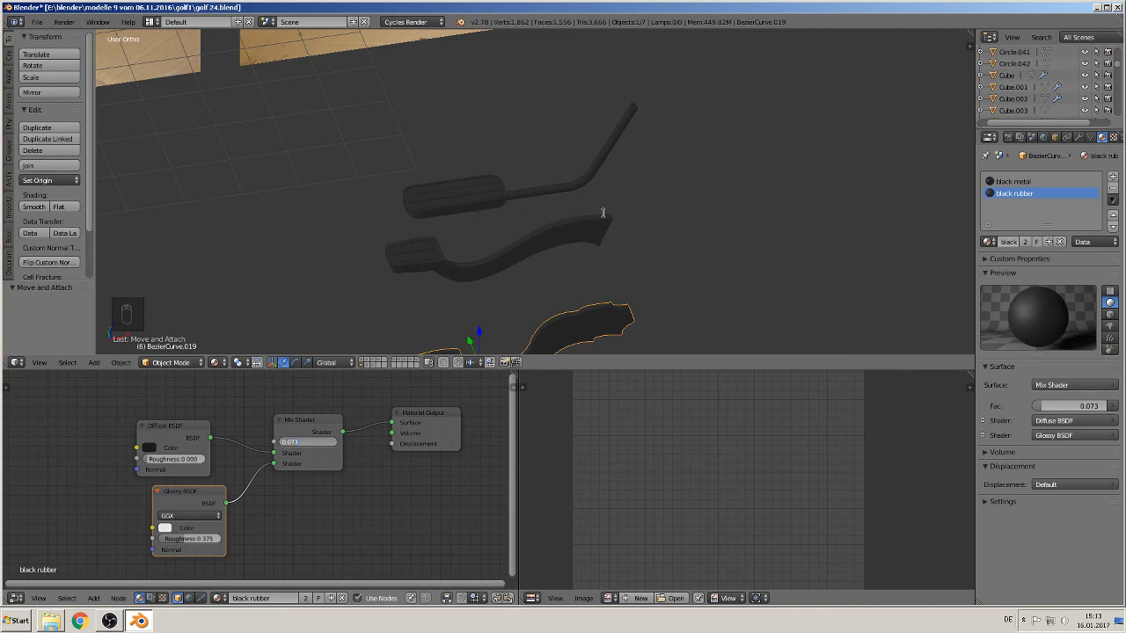
# Step: Add a second material slot with black rubber to the uppermost pedal and assign it to the linked foot pad mesh
pyautogui.click(602, 213)
pyautogui.rightClick(456, 188)
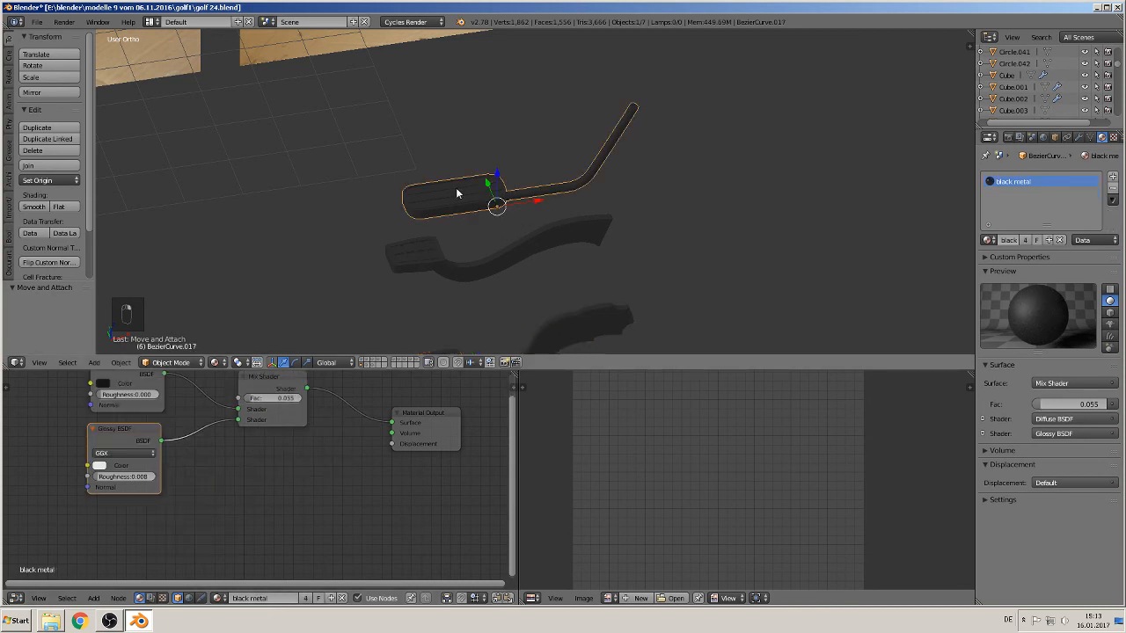
pyautogui.press('Tab')
pyautogui.scroll(3, 450, 227)
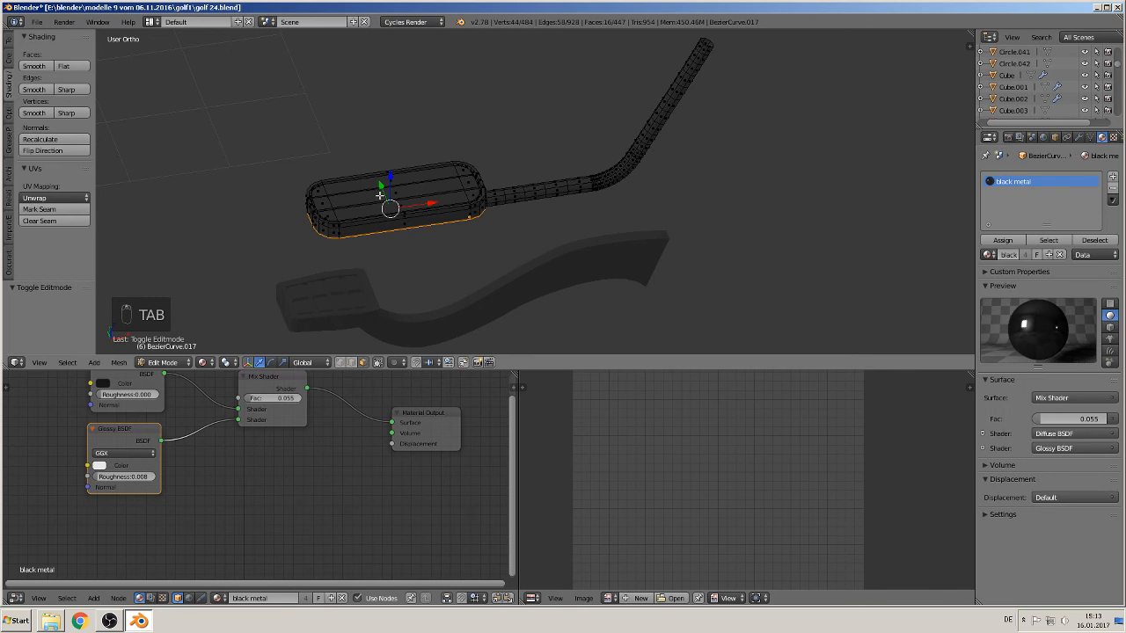
pyautogui.press('l')
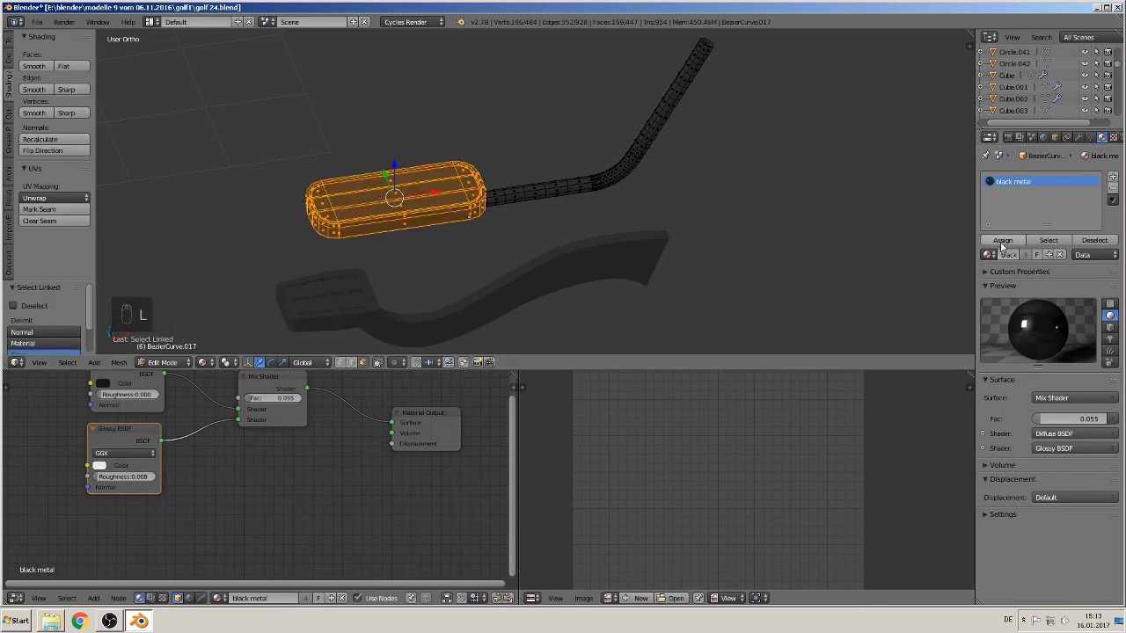
pyautogui.click(1113, 177)
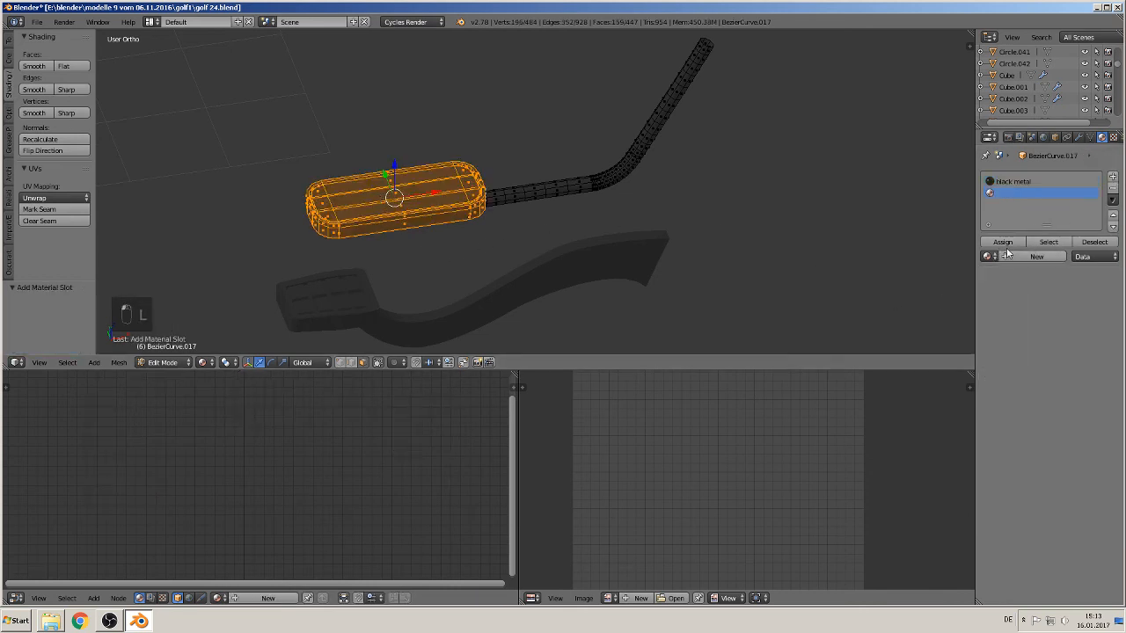
pyautogui.click(987, 256)
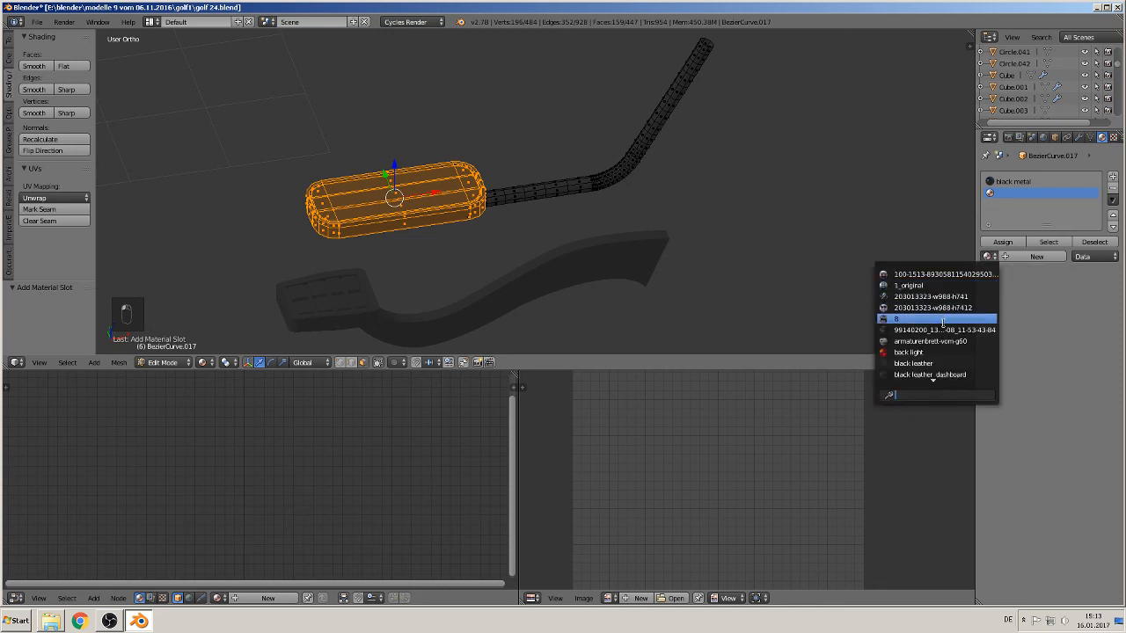
pyautogui.write('bl')
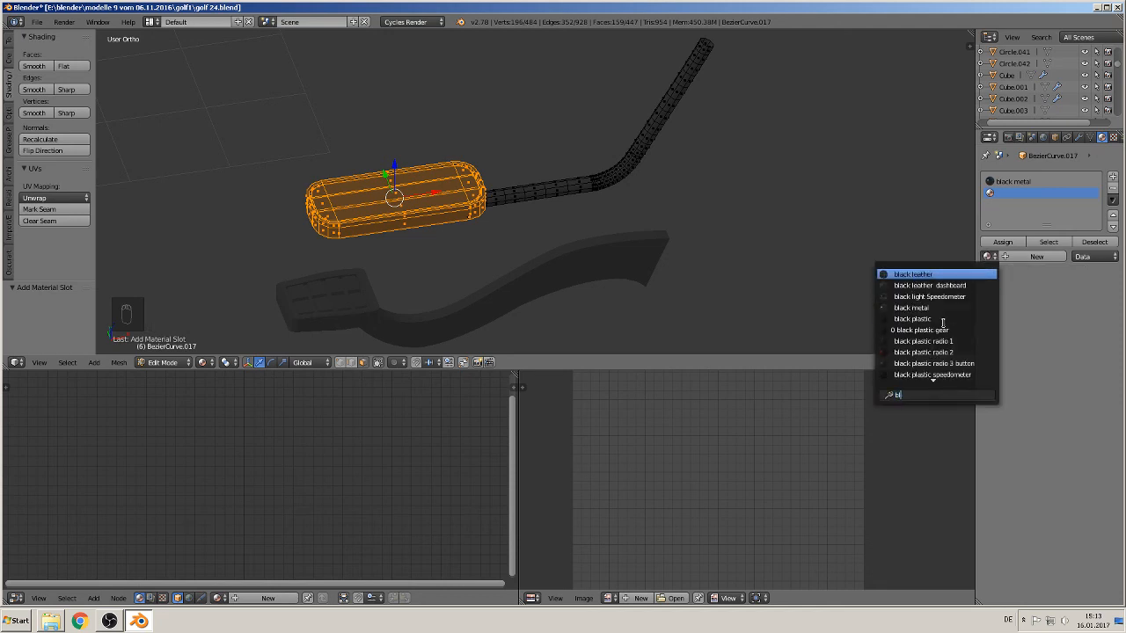
pyautogui.press('Down')
pyautogui.press('Down')
pyautogui.press('Down')
pyautogui.press('Down')
pyautogui.press('Down')
pyautogui.press('Down')
pyautogui.press('Down')
pyautogui.press('Down')
pyautogui.press('Down')
pyautogui.press('Down')
pyautogui.press('Down')
pyautogui.press('Down')
pyautogui.press('Down')
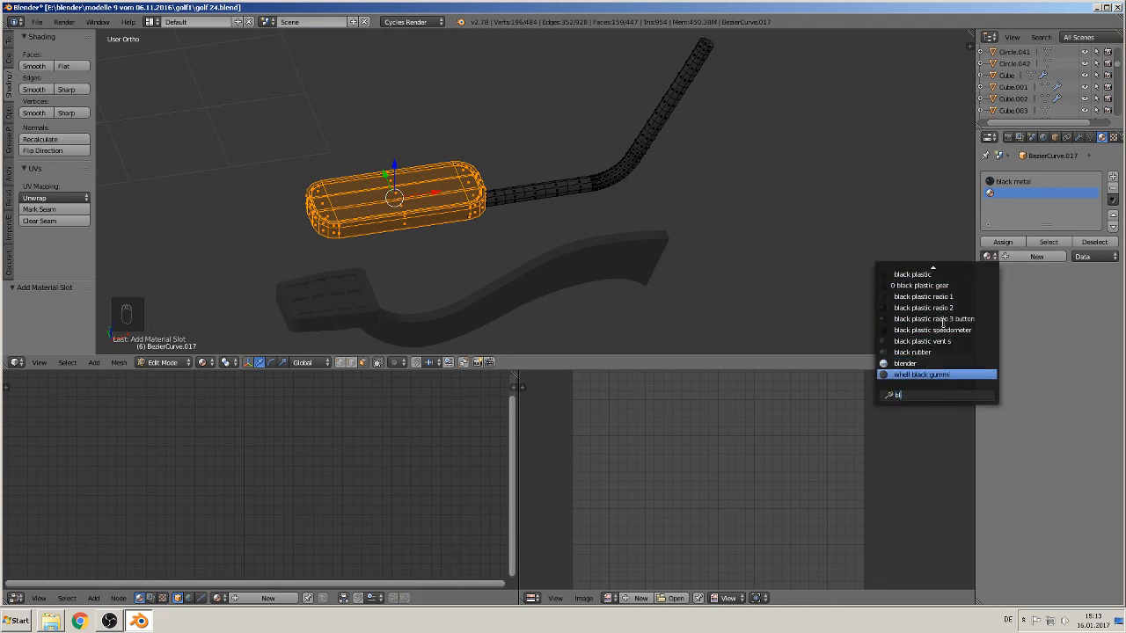
pyautogui.press('Up')
pyautogui.press('Up')
pyautogui.press('Return')
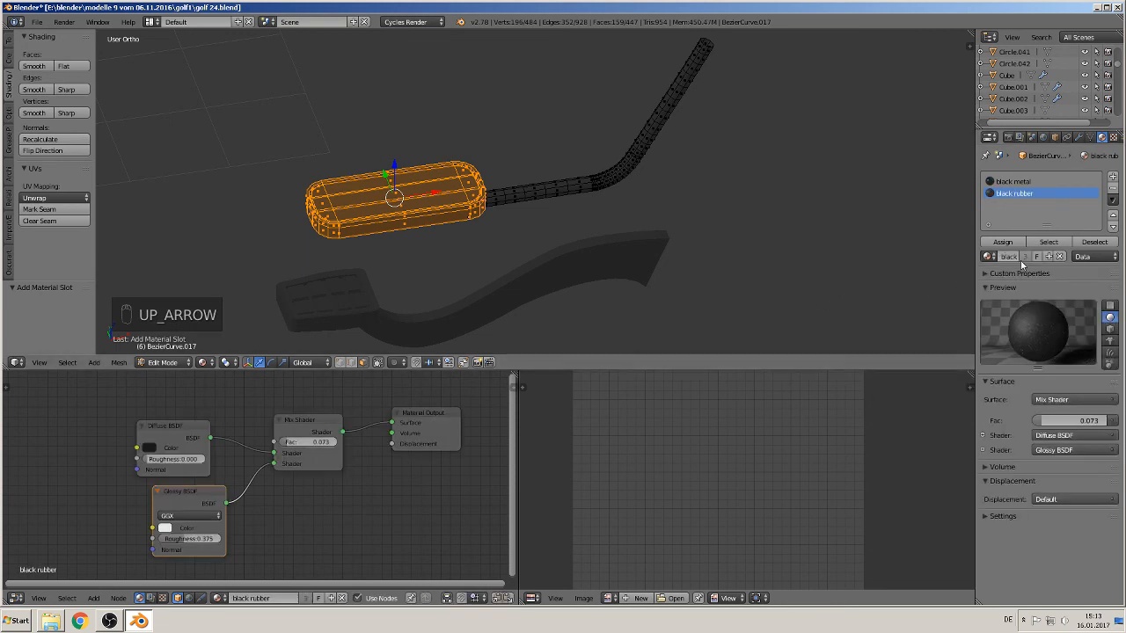
pyautogui.click(1002, 241)
pyautogui.press('Tab')
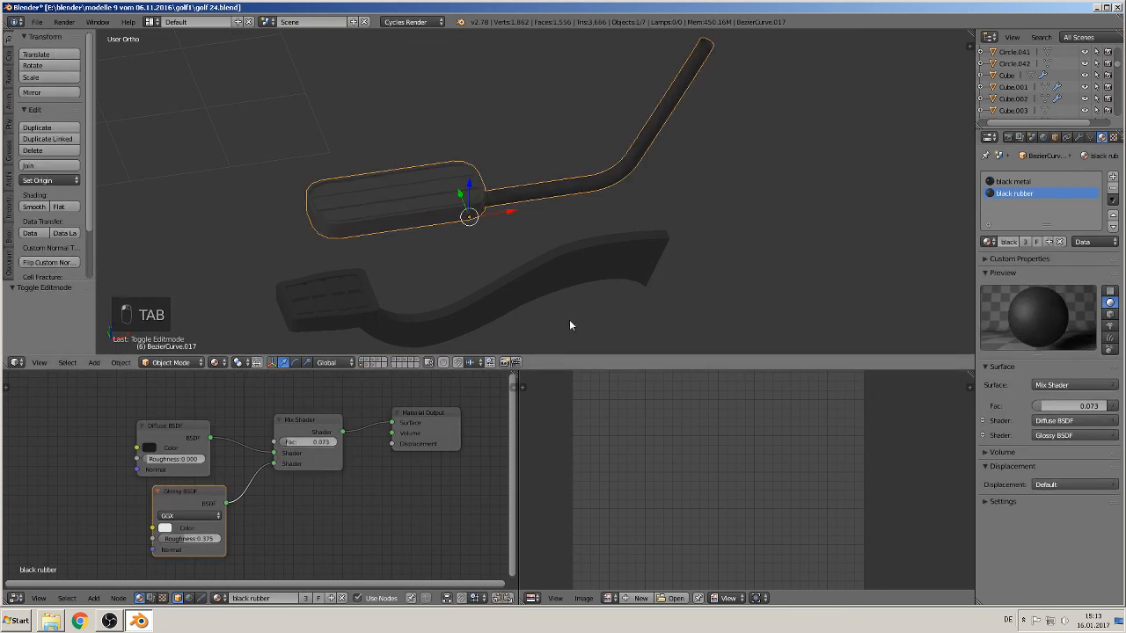
# Step: Add a second material slot with black rubber to the middle pedal and assign it to its linked foot pad mesh
pyautogui.keyDown('shift'); pyautogui.moveTo(489, 303); pyautogui.dragTo(527, 236, button='middle'); pyautogui.keyUp('shift')
pyautogui.click(528, 238)
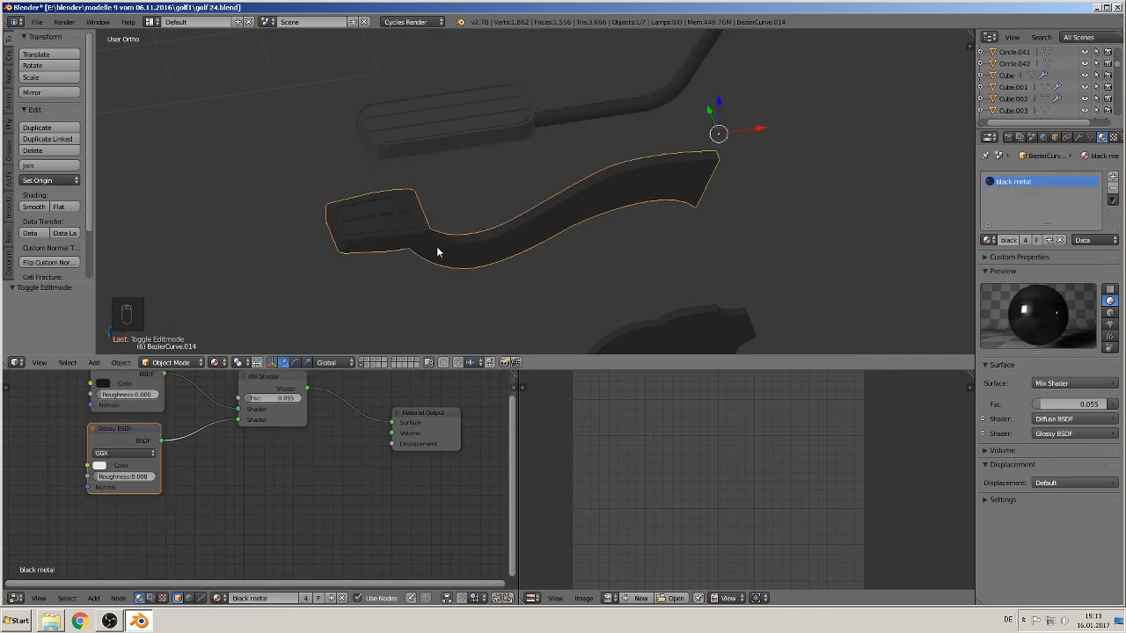
pyautogui.press('Tab')
pyautogui.press('a')
pyautogui.press('a')
pyautogui.press('l')
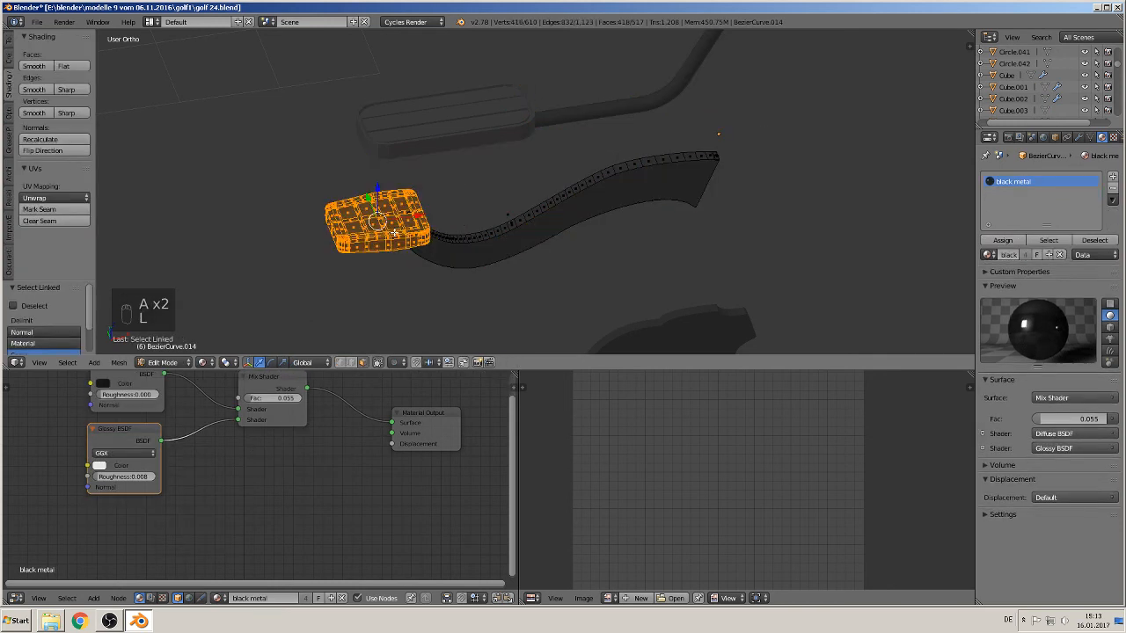
pyautogui.click(1113, 176)
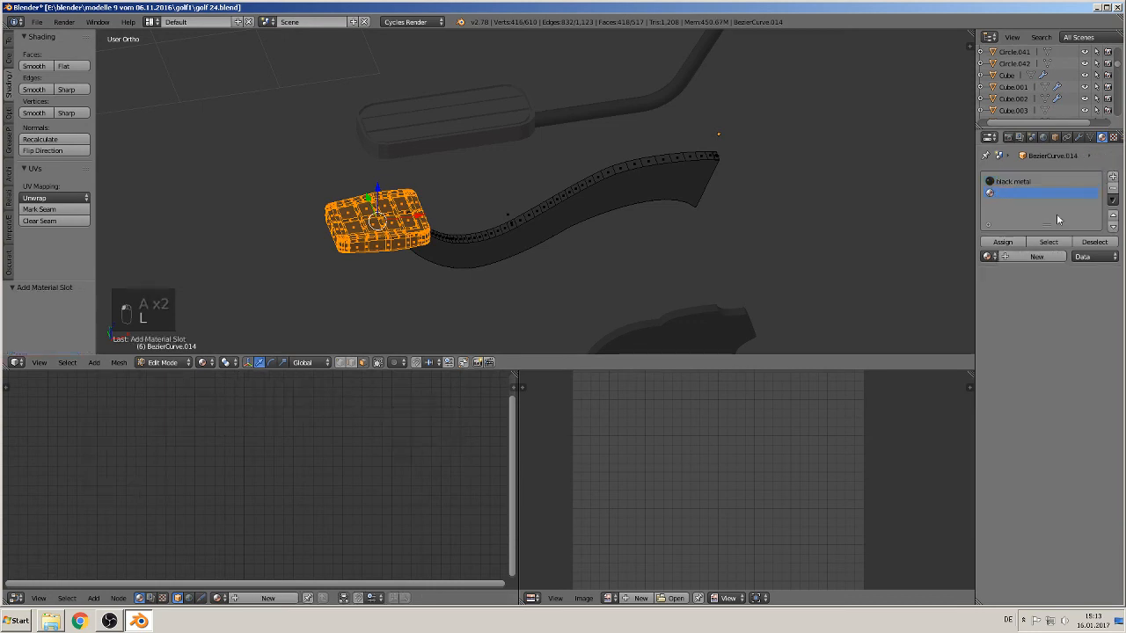
pyautogui.click(987, 256)
pyautogui.write('bl')
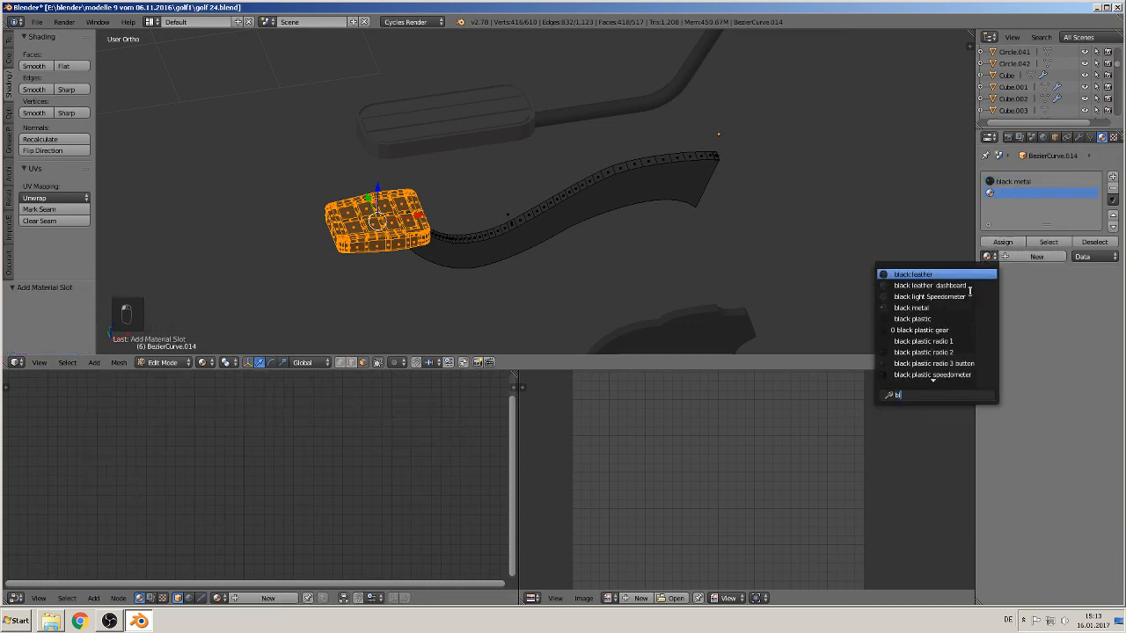
pyautogui.press('Down')
pyautogui.press('Down')
pyautogui.press('Down')
pyautogui.press('Down')
pyautogui.press('Down')
pyautogui.press('Down')
pyautogui.press('Down')
pyautogui.press('Down')
pyautogui.press('Down')
pyautogui.press('Down')
pyautogui.press('Down')
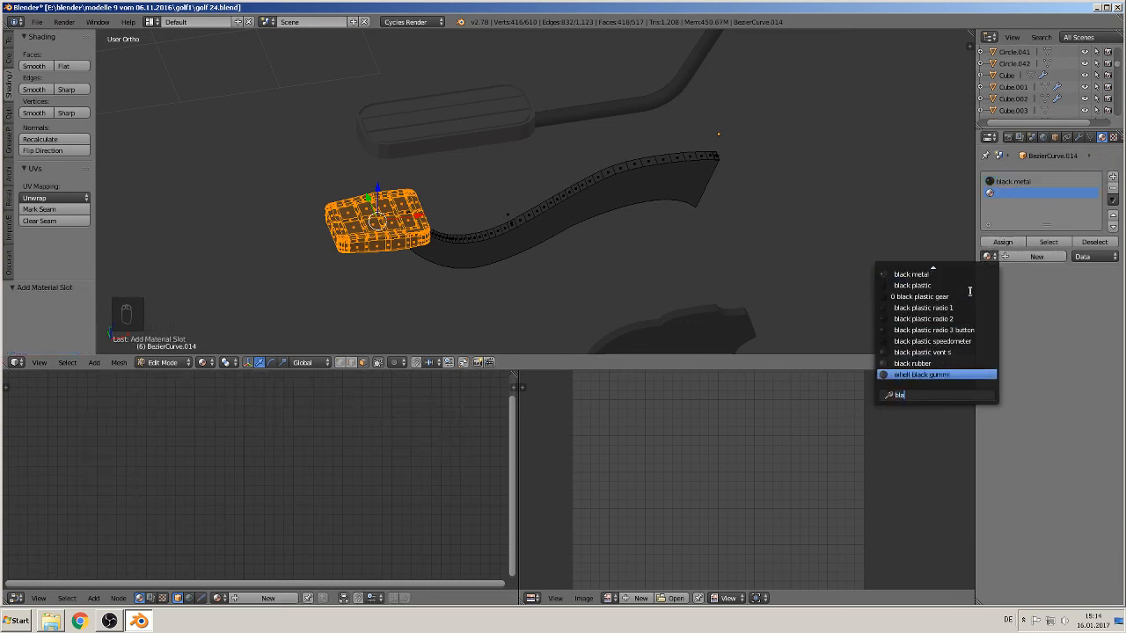
pyautogui.press('Return')
pyautogui.click(1002, 242)
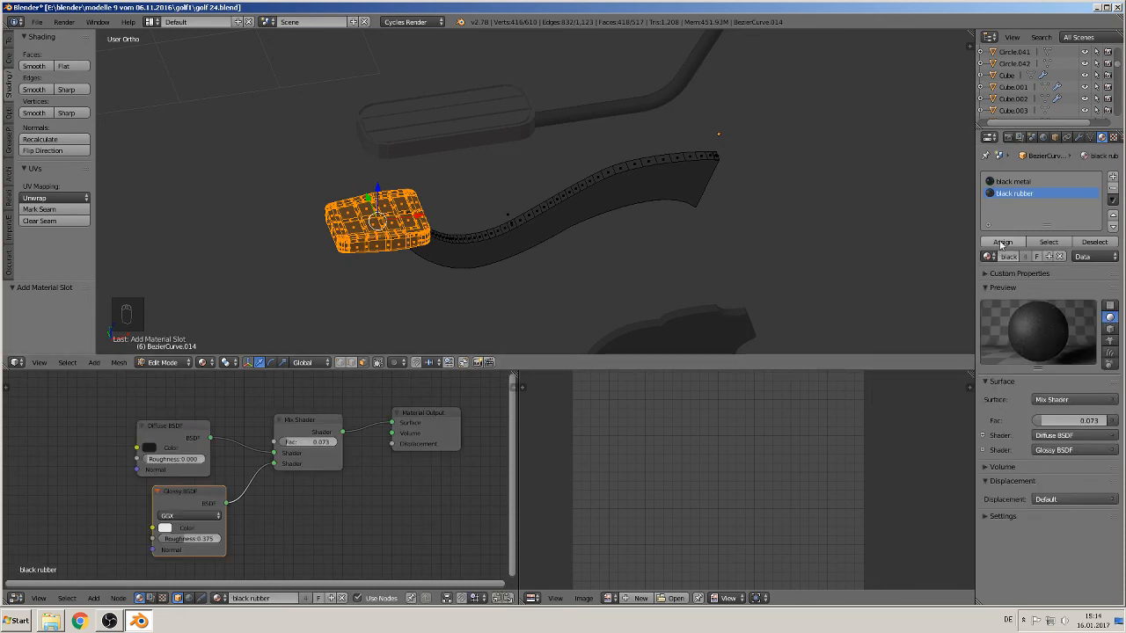
pyautogui.press('Tab')
# Step: Assign the existing black rubber slot to the lowest pedal's linked foot pad mesh
pyautogui.keyDown('shift'); pyautogui.moveTo(523, 269); pyautogui.dragTo(488, 196, button='middle'); pyautogui.keyUp('shift')
pyautogui.keyDown('shift'); pyautogui.scroll(-3, 502, 208); pyautogui.keyUp('shift')
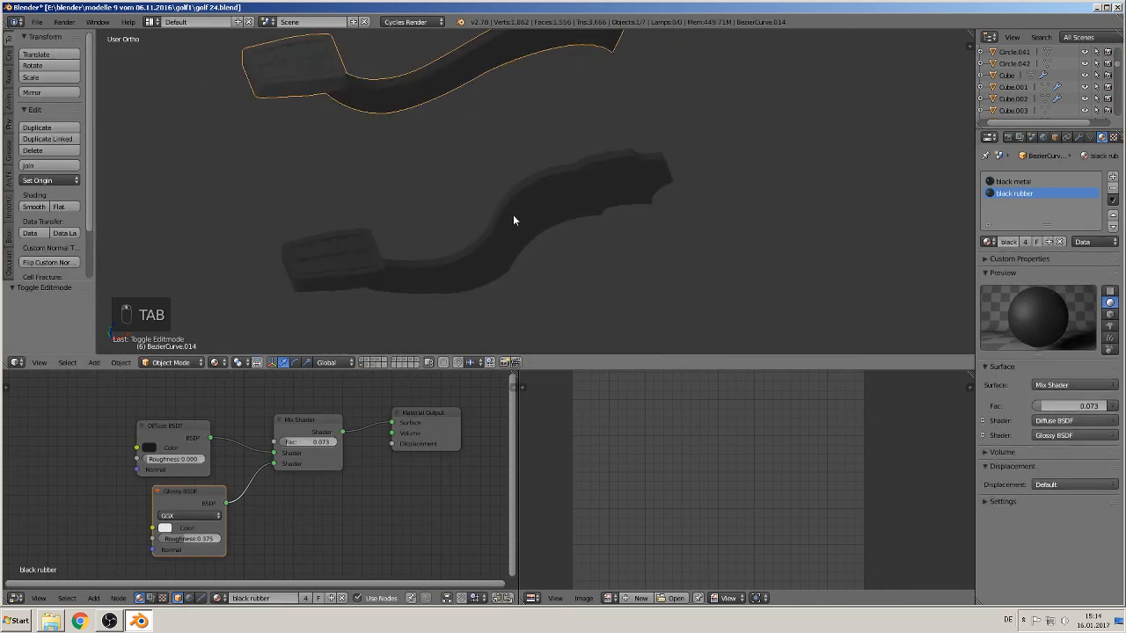
pyautogui.moveTo(516, 219); pyautogui.dragTo(526, 223, button='right')
pyautogui.click(528, 218)
pyautogui.press('Tab')
pyautogui.press('a')
pyautogui.press('a')
pyautogui.press('a')
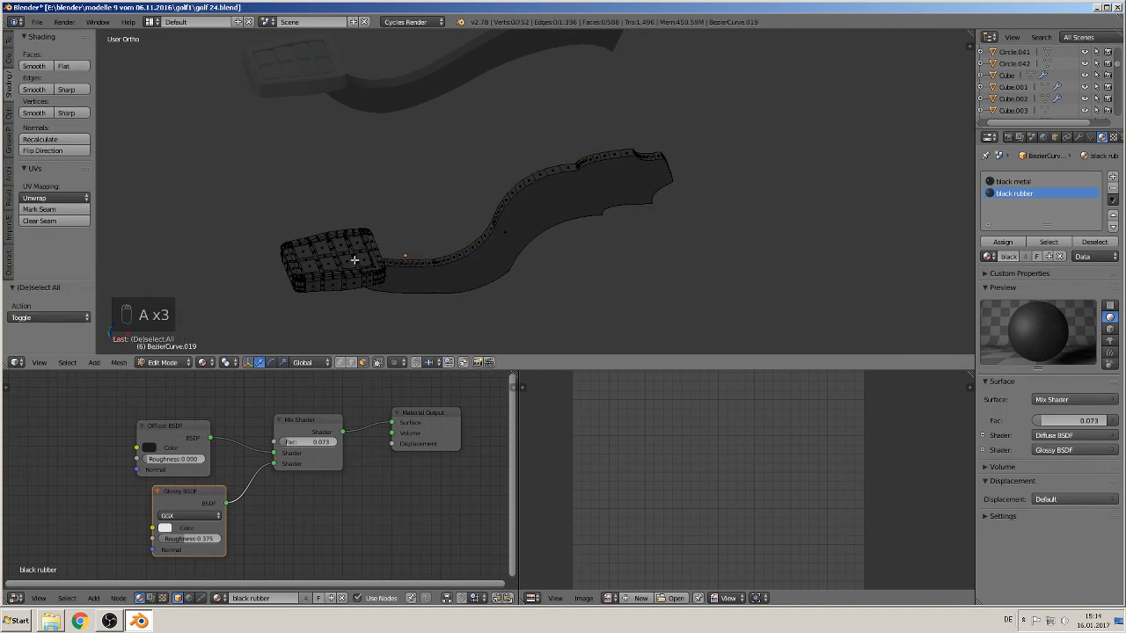
pyautogui.press('l')
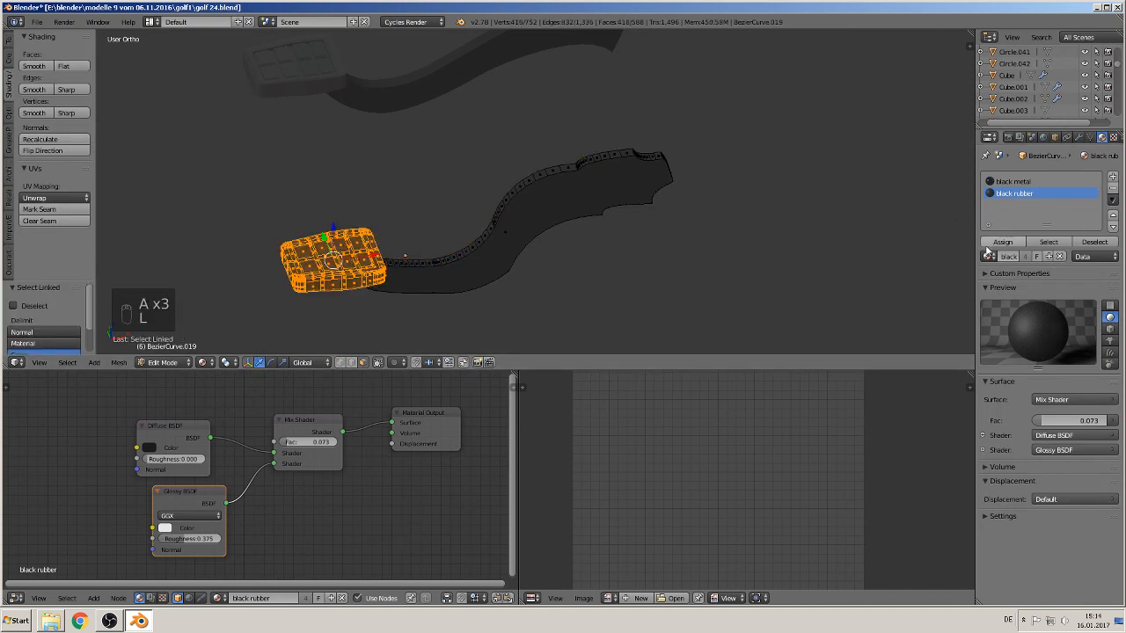
pyautogui.click(1001, 244)
pyautogui.press('Tab')
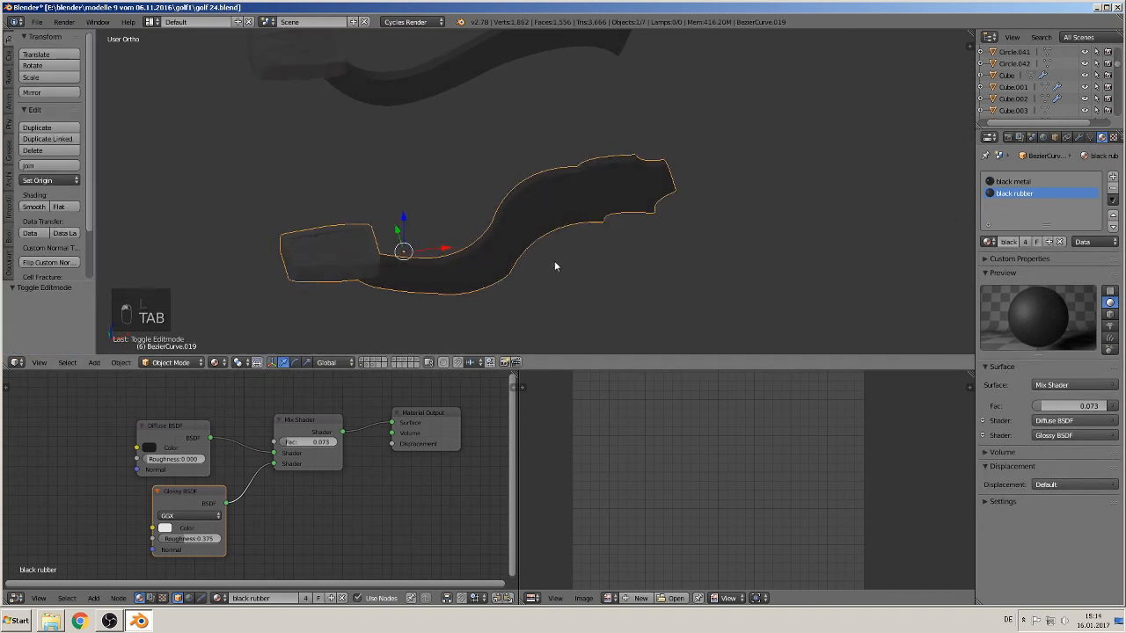
# Step: Delete the four pedal reference image planes from the scene
pyautogui.scroll(-3, 554, 261)
pyautogui.scroll(-5, 561, 244)
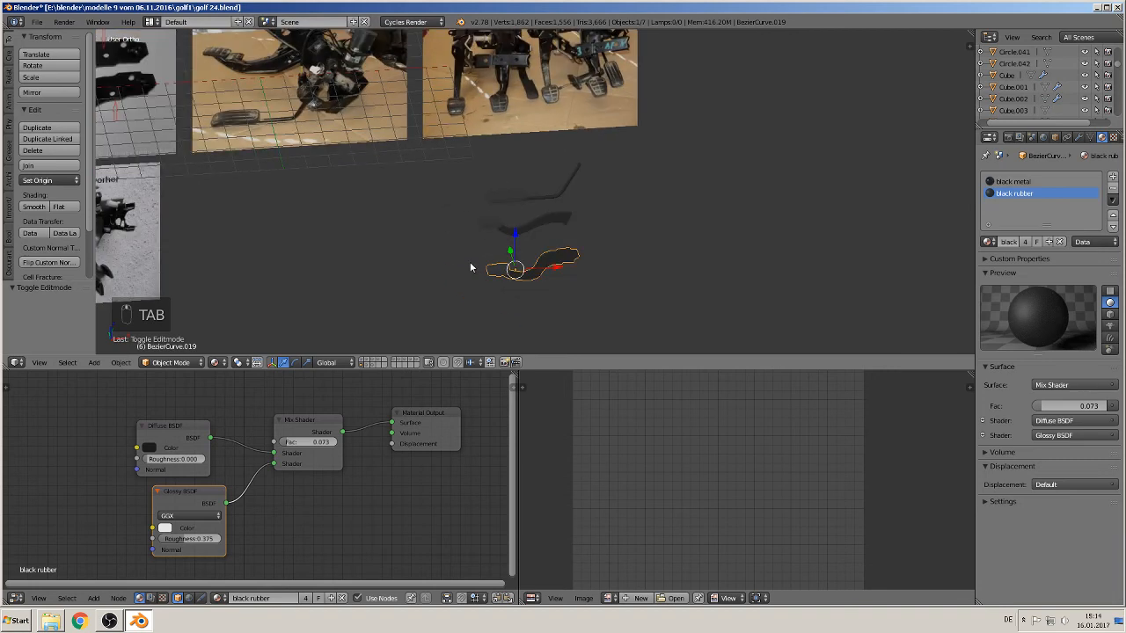
pyautogui.scroll(-2, 435, 254)
pyautogui.keyDown('shift'); pyautogui.moveTo(370, 208); pyautogui.dragTo(476, 280, button='middle'); pyautogui.keyUp('shift')
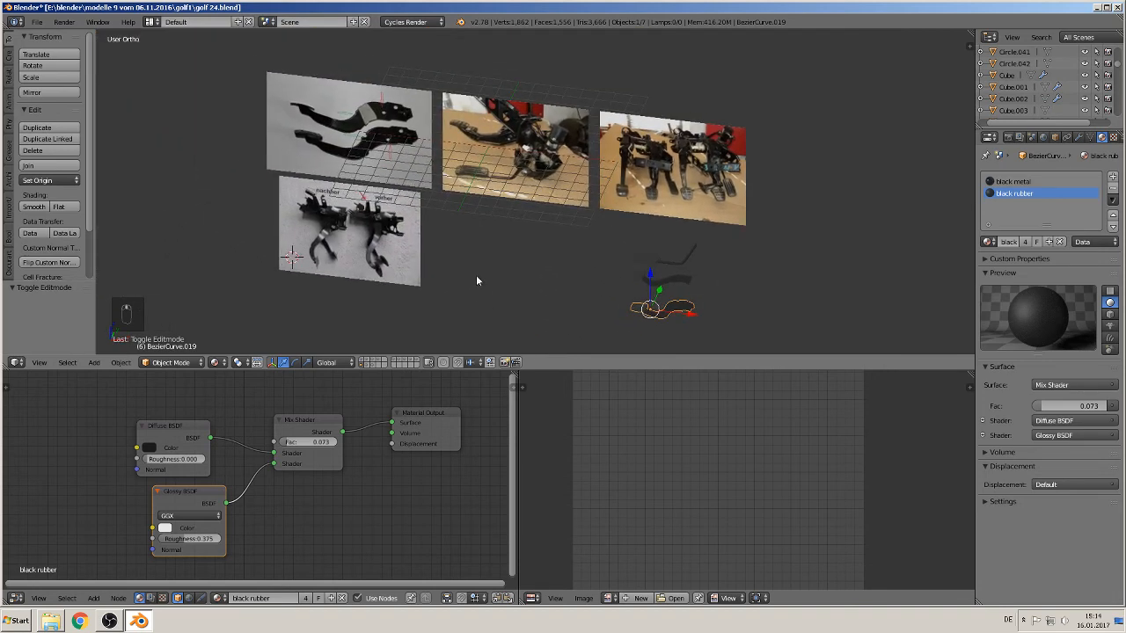
pyautogui.rightClick(386, 167)
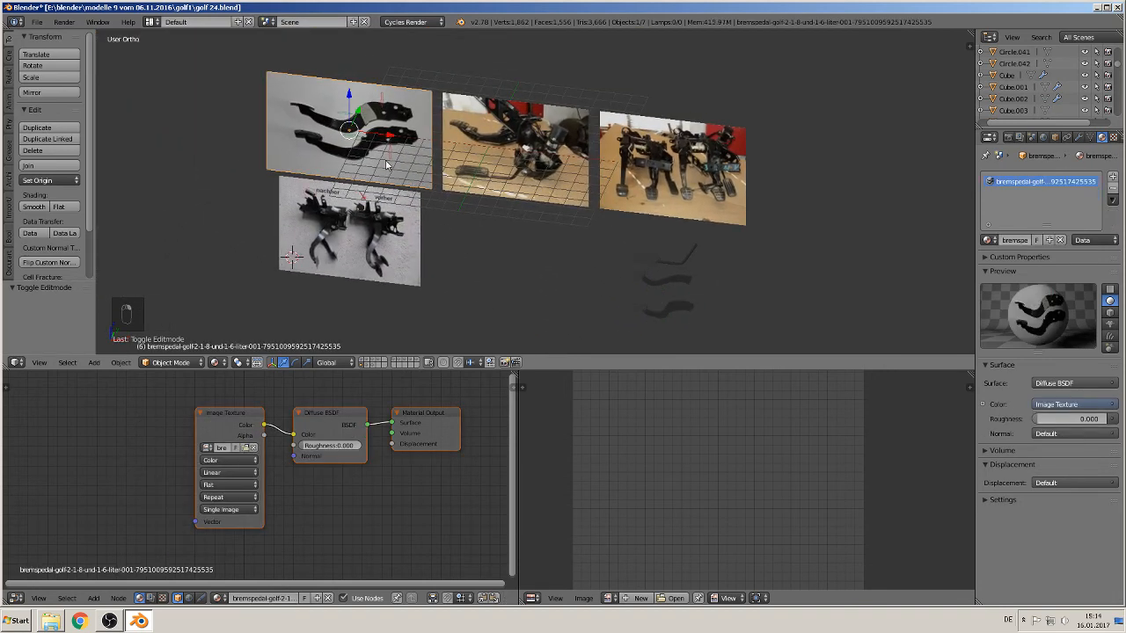
pyautogui.press('Delete')
pyautogui.rightClick(503, 140)
pyautogui.press('Delete')
pyautogui.rightClick(615, 152)
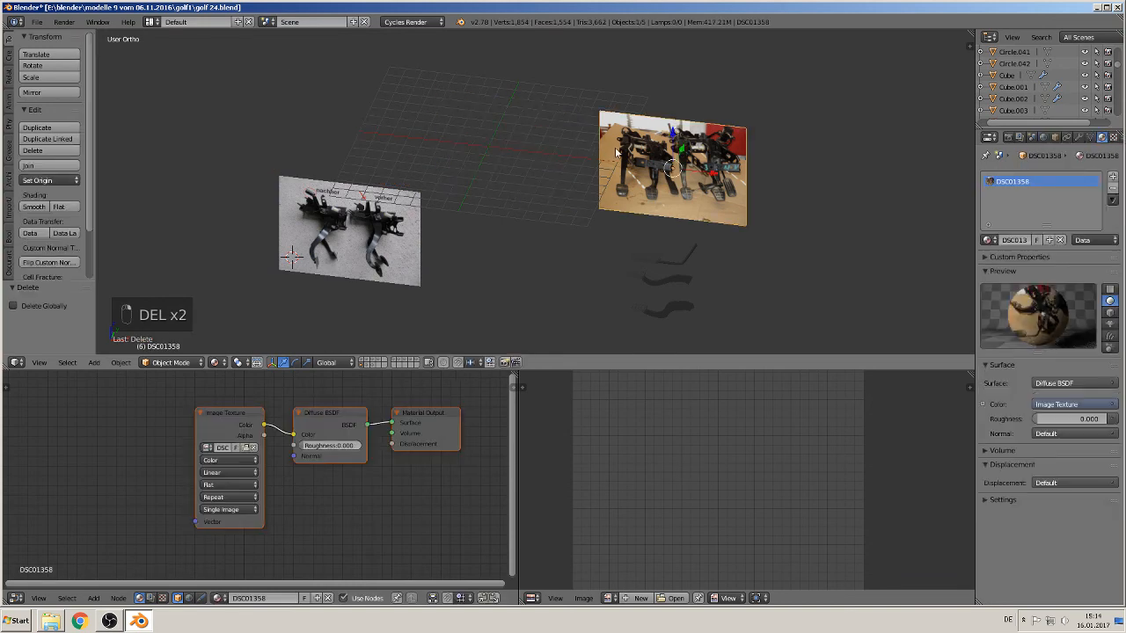
pyautogui.press('Delete')
pyautogui.click(609, 150)
pyautogui.rightClick(361, 200)
pyautogui.press('Delete')
pyautogui.click(360, 192)
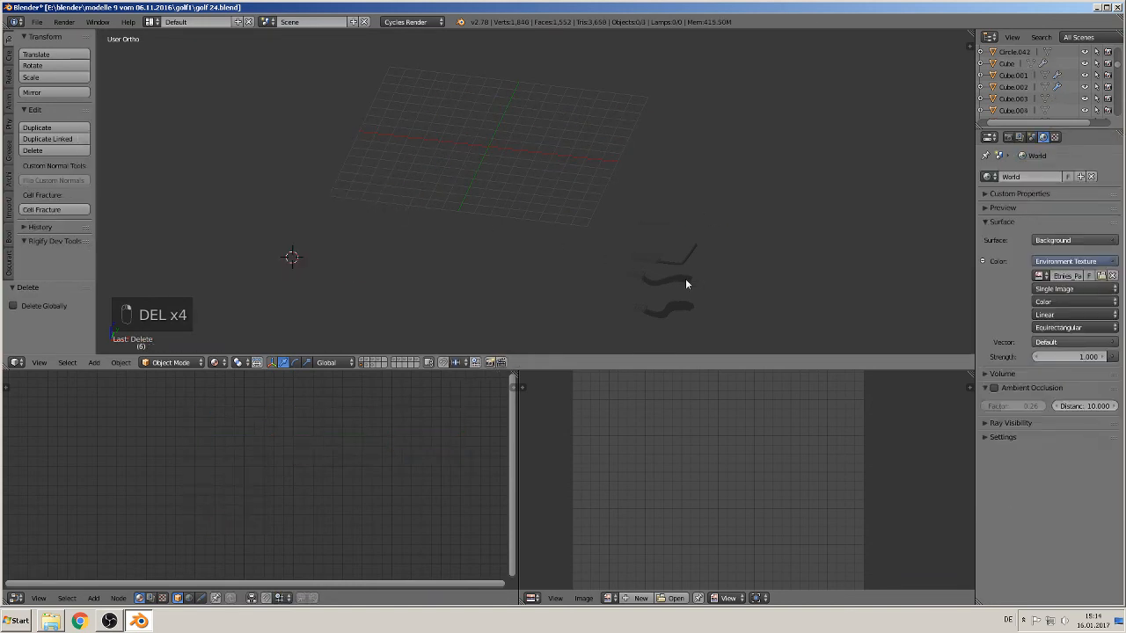
# Step: Move the pedal with the long foot pad and thin rod about -1.372 along Y in top view
pyautogui.scroll(4, 551, 200)
pyautogui.moveTo(720, 296)
pyautogui.keyDown('shift'); pyautogui.mouseDown(button='middle')
pyautogui.moveTo(551, 200)
pyautogui.moveTo(536, 241)
pyautogui.moveTo(571, 189)
pyautogui.moveTo(527, 226)
pyautogui.moveTo(477, 238)
pyautogui.moveTo(477, 223)
pyautogui.moveTo(584, 231)
pyautogui.moveTo(697, 208)
pyautogui.mouseUp(button='middle'); pyautogui.keyUp('shift')
pyautogui.rightClick(572, 189)
pyautogui.press('KP_7')
pyautogui.scroll(3, 649, 191)
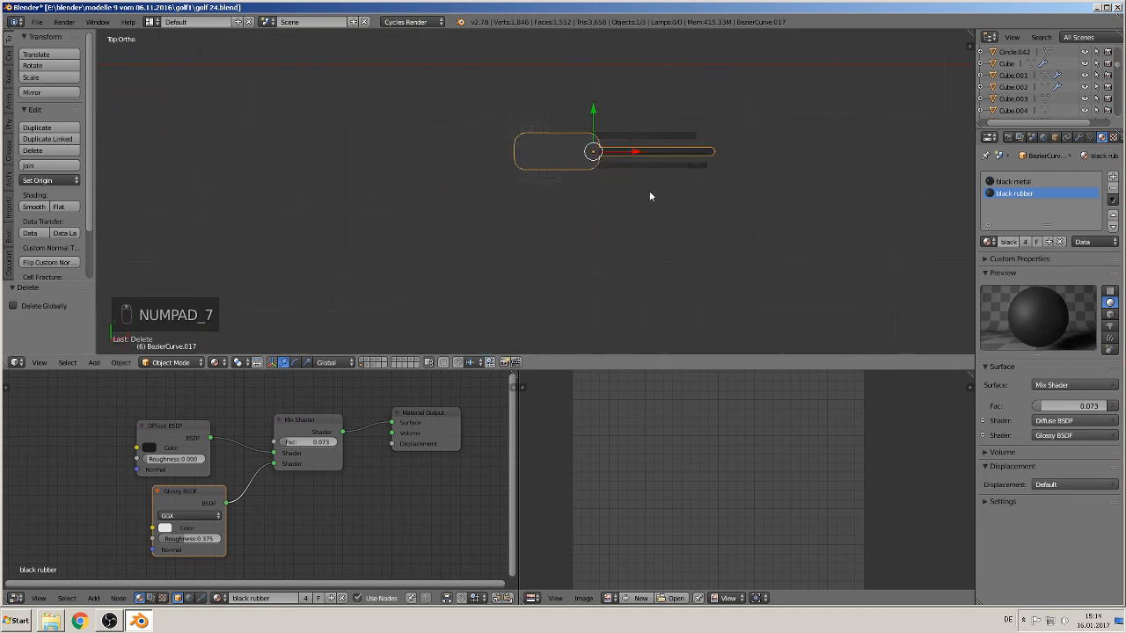
pyautogui.moveTo(604, 103); pyautogui.dragTo(588, 184)
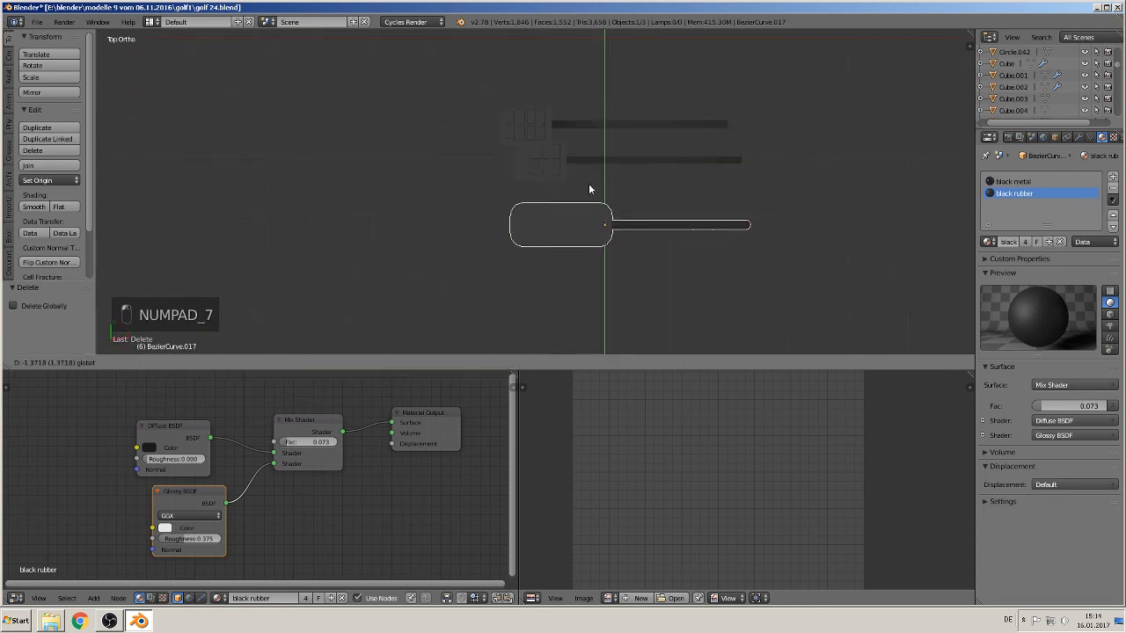
# Step: Move the middle pedal about 1.293 up along Z and about 2.787 along Y
pyautogui.moveTo(588, 183); pyautogui.dragTo(626, 246, button='middle')
pyautogui.rightClick(593, 235)
pyautogui.press('KP_1')
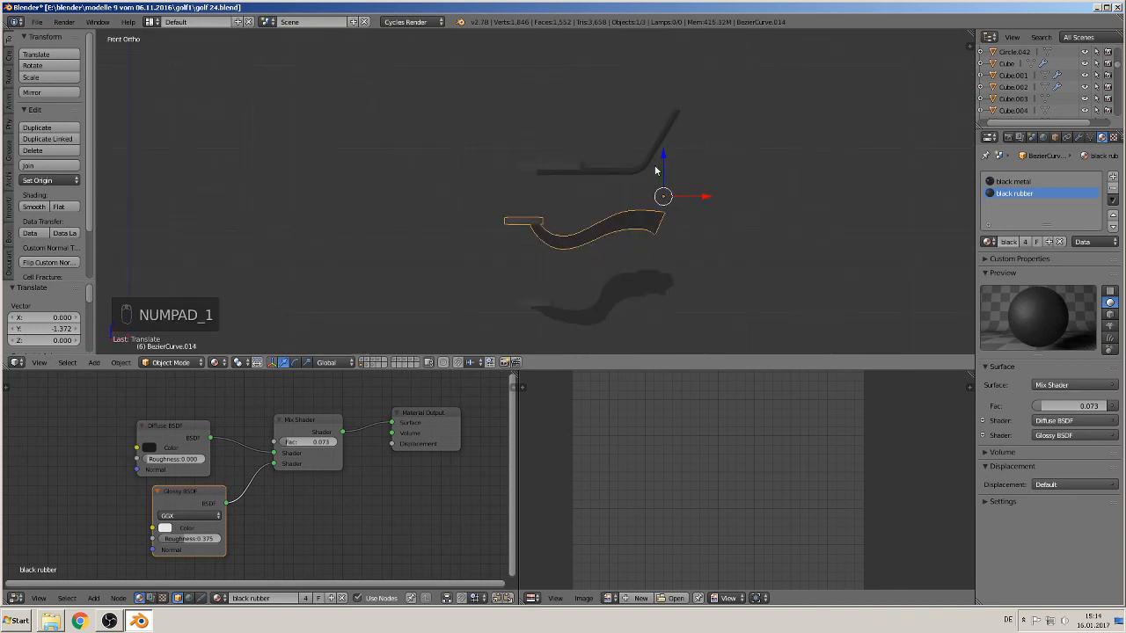
pyautogui.moveTo(656, 171); pyautogui.dragTo(674, 116)
pyautogui.moveTo(673, 116); pyautogui.dragTo(750, 214, button='middle')
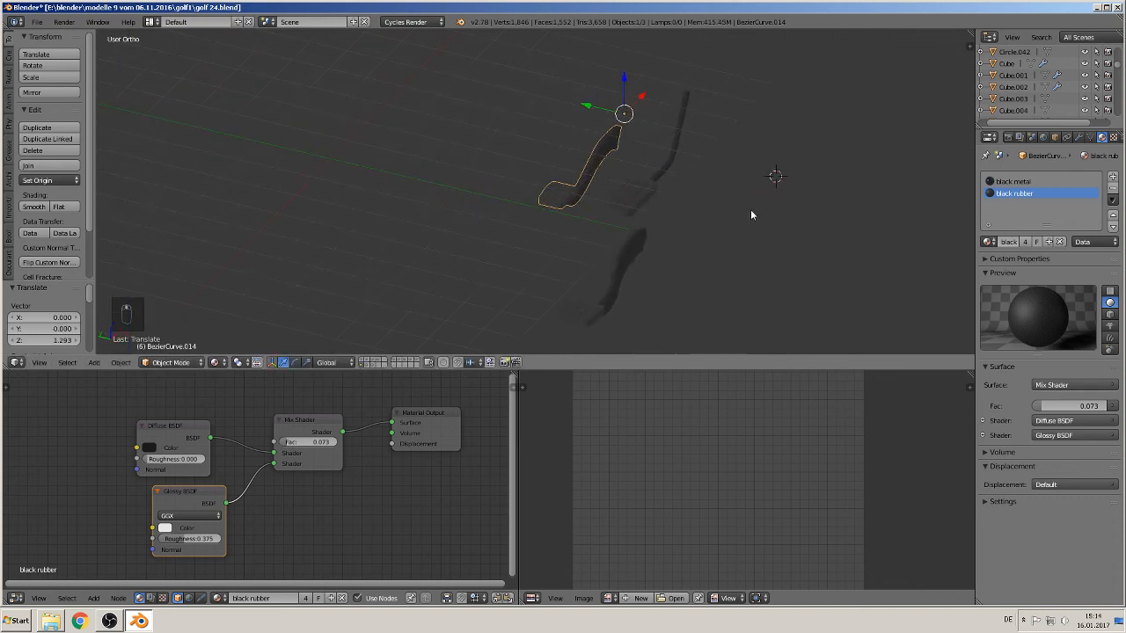
pyautogui.moveTo(587, 107); pyautogui.dragTo(479, 78)
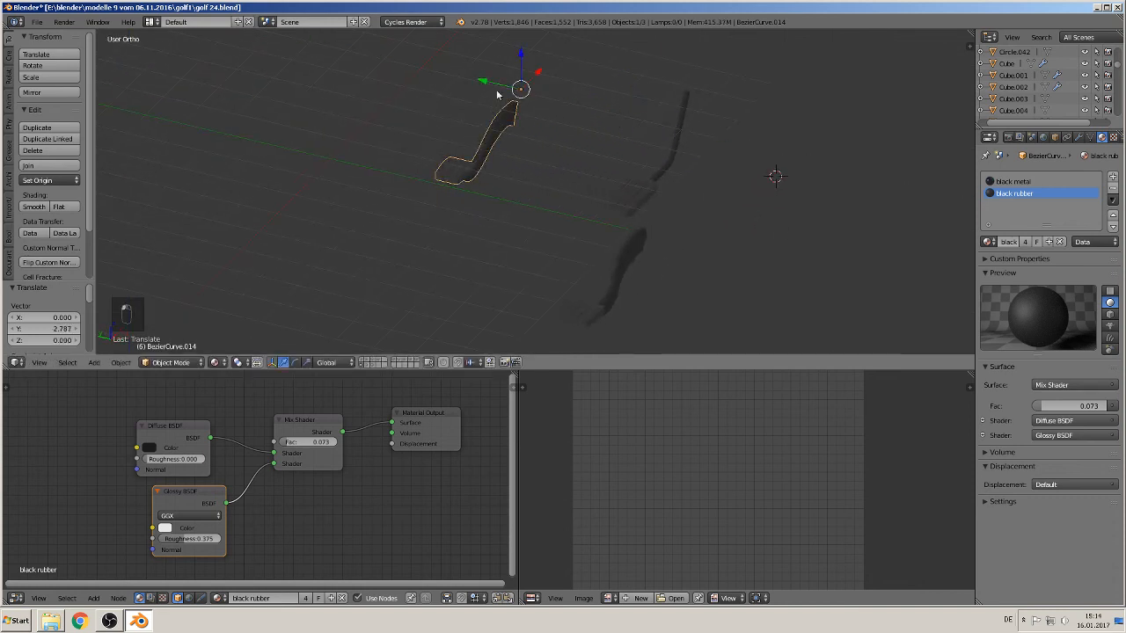
# Step: Move the lowest pedal with the notched arm about 3.283 up along Z and about 1.227 along Y
pyautogui.moveTo(479, 78); pyautogui.dragTo(478, 205, button='middle')
pyautogui.rightClick(626, 220)
pyautogui.moveTo(581, 233); pyautogui.dragTo(585, 120)
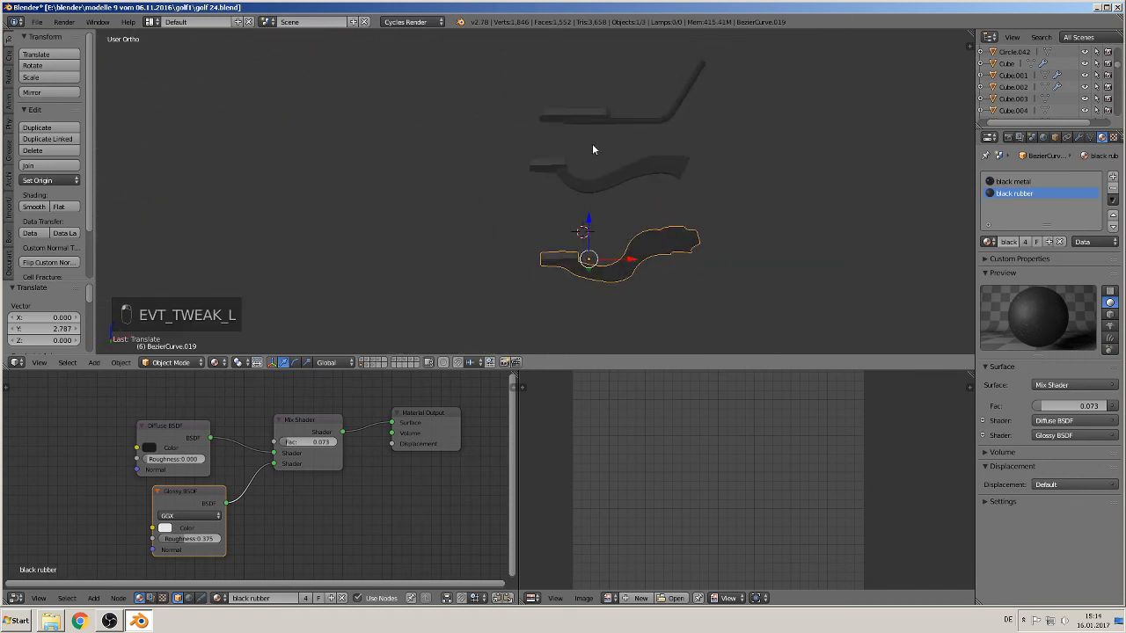
pyautogui.press('KP_1')
pyautogui.moveTo(591, 221); pyautogui.dragTo(597, 109)
pyautogui.moveTo(597, 109); pyautogui.dragTo(620, 128, button='middle')
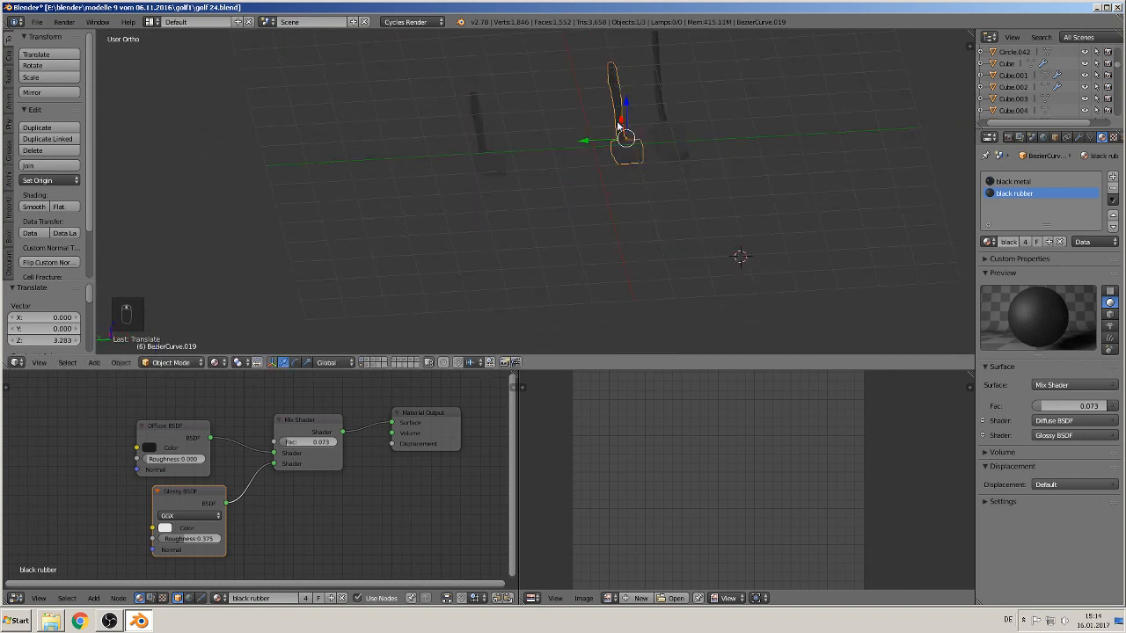
pyautogui.moveTo(588, 141); pyautogui.dragTo(534, 137)
pyautogui.moveTo(591, 186); pyautogui.dragTo(541, 269, button='middle')
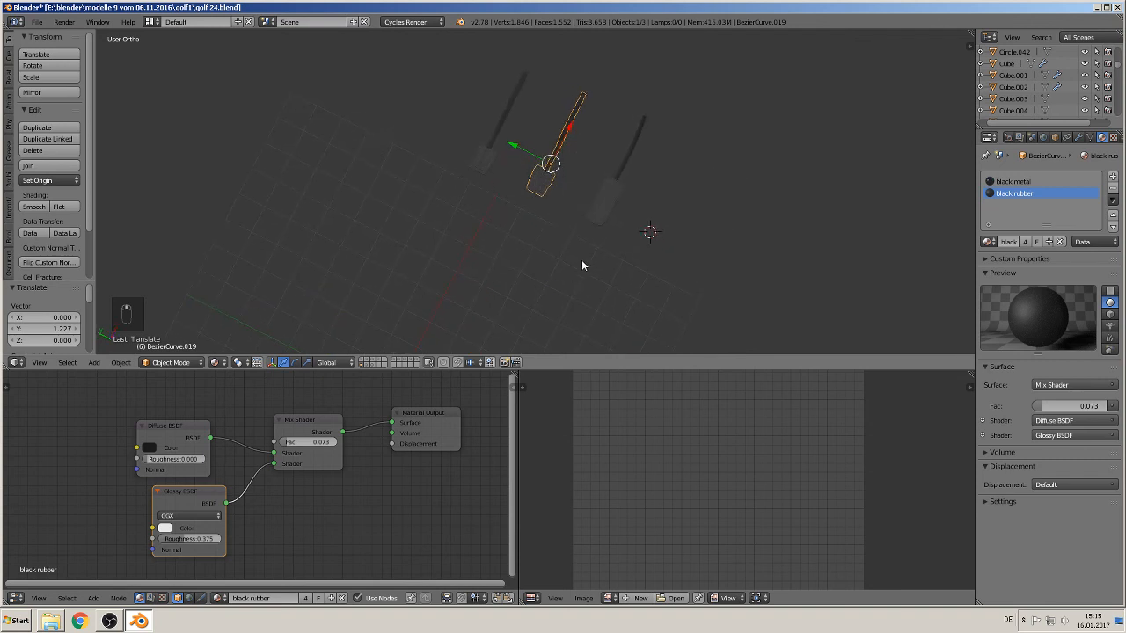
# Step: Align the outer small-pad pedal with its neighbour by moving it about 0.308 along X in top view
pyautogui.press('KP_7')
pyautogui.keyDown('shift'); pyautogui.moveTo(544, 203); pyautogui.dragTo(531, 280, button='middle'); pyautogui.keyUp('shift')
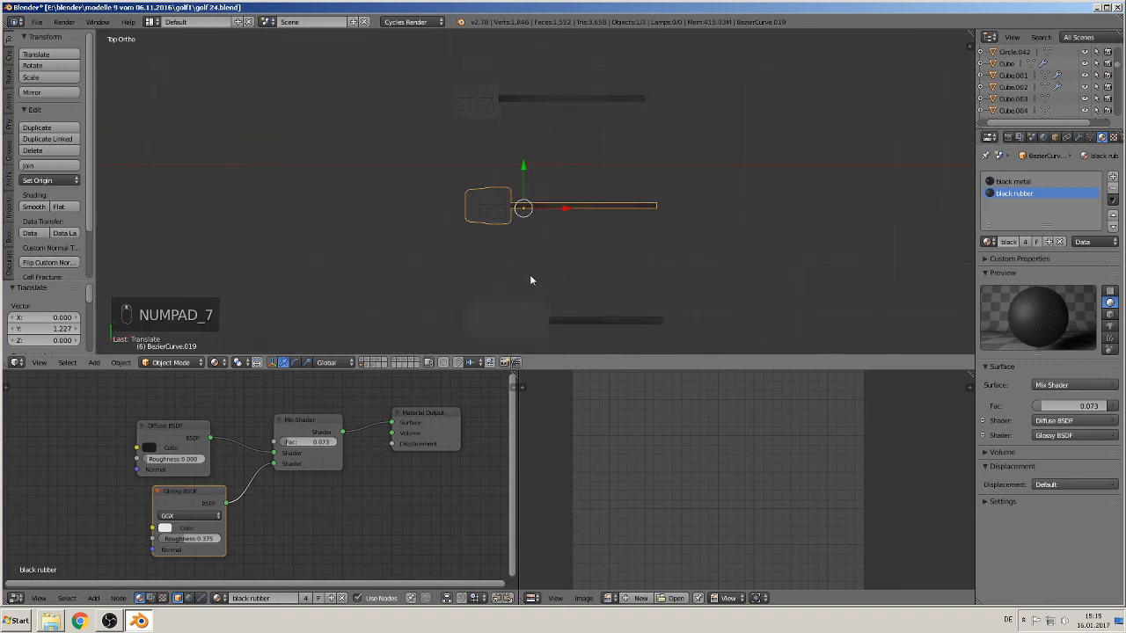
pyautogui.rightClick(504, 98)
pyautogui.moveTo(683, 107); pyautogui.dragTo(694, 111)
# Step: Select all three pedals together, with the long-pad pedal as the active object
pyautogui.moveTo(623, 234); pyautogui.dragTo(700, 180, button='middle')
pyautogui.scroll(-3, 700, 181)
pyautogui.moveTo(635, 194); pyautogui.dragTo(540, 255, button='middle')
pyautogui.keyDown('shift'); pyautogui.rightClick(548, 221); pyautogui.keyUp('shift')
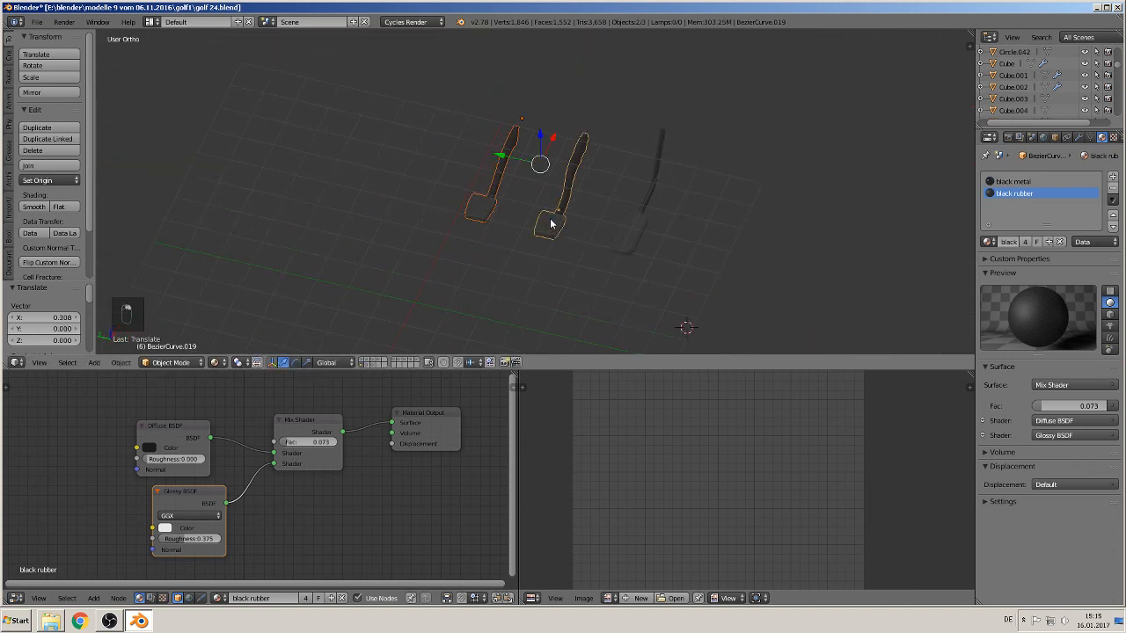
pyautogui.keyDown('shift'); pyautogui.rightClick(626, 240); pyautogui.keyUp('shift')
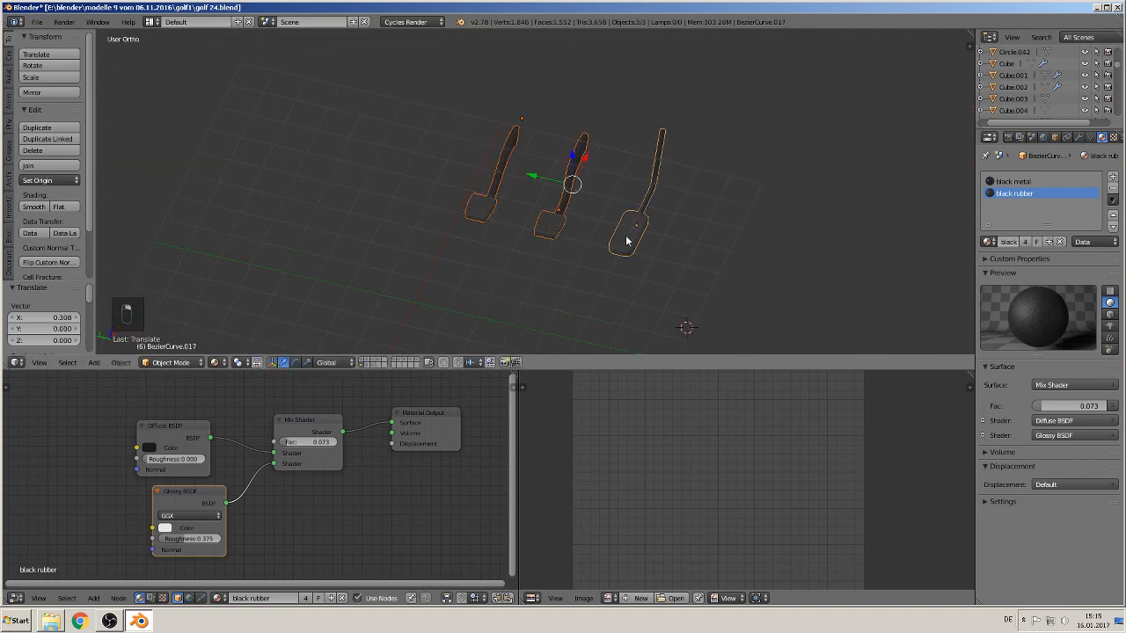
# Step: Join the three selected pedals into one object and set its origin to its geometry
pyautogui.click(30, 166)
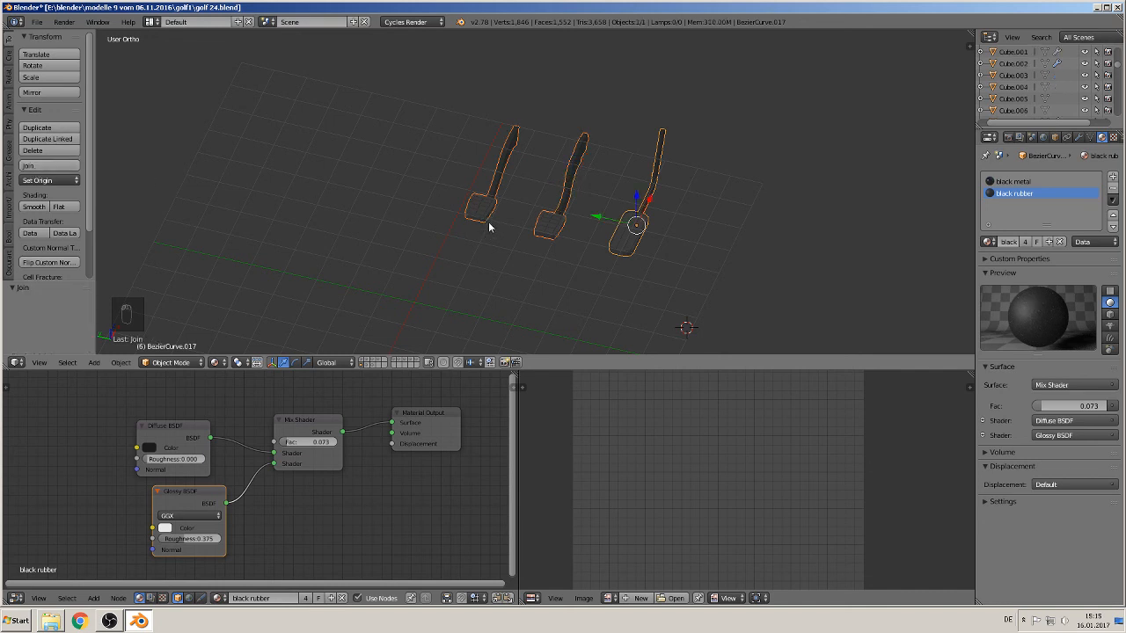
pyautogui.click(42, 181)
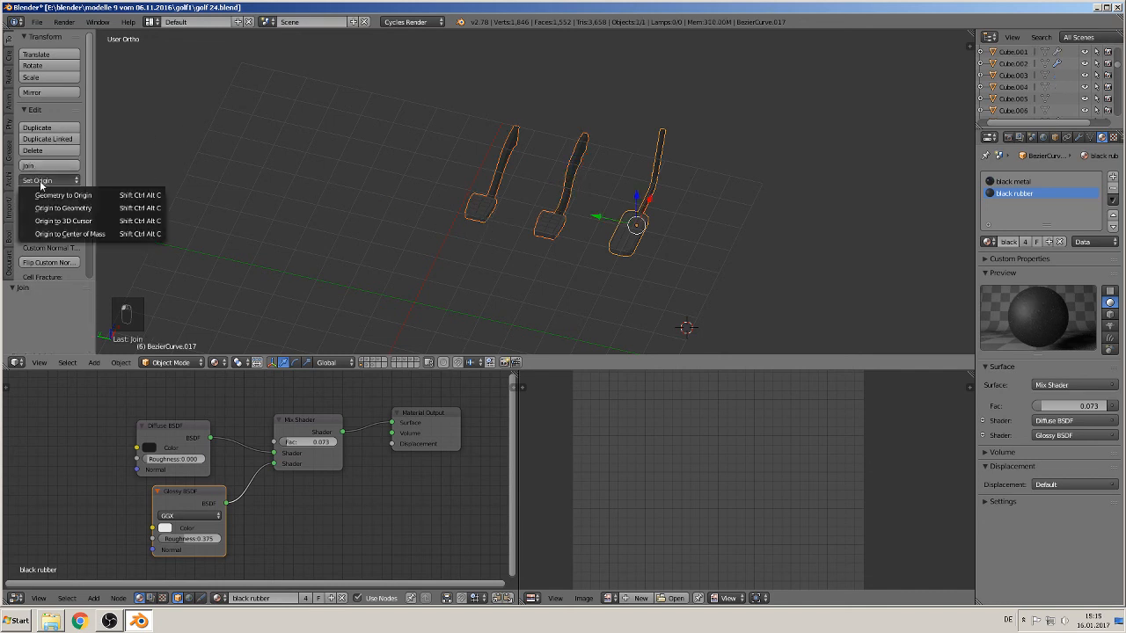
pyautogui.click(87, 209)
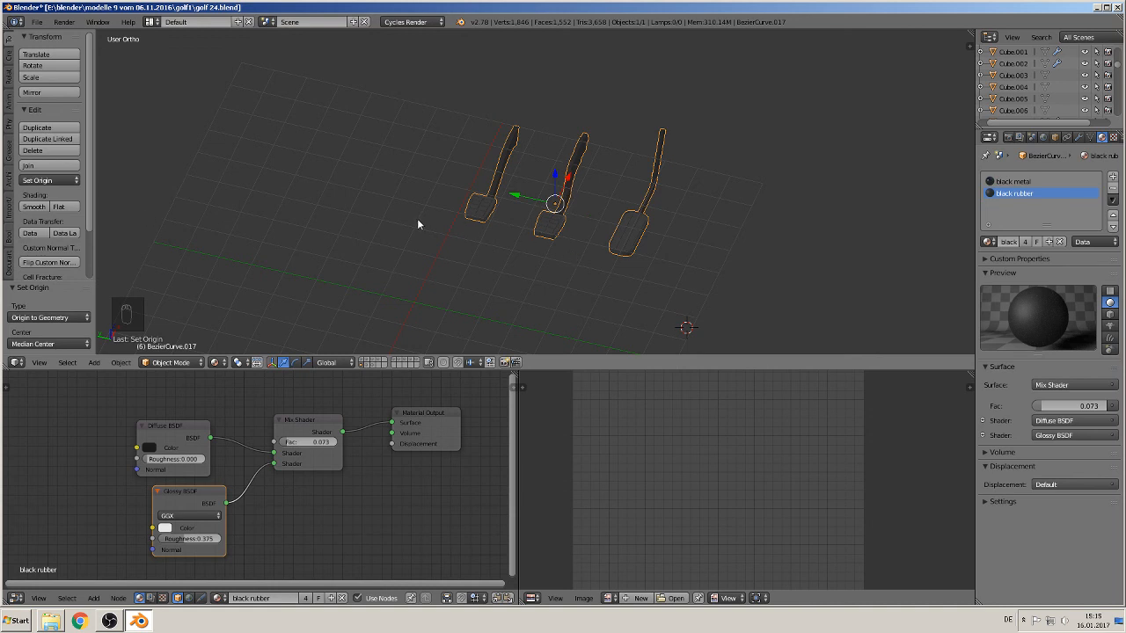
# Step: Create a new group from the joined pedals and name it pedals1
pyautogui.hotkey('ctrl', 'g')
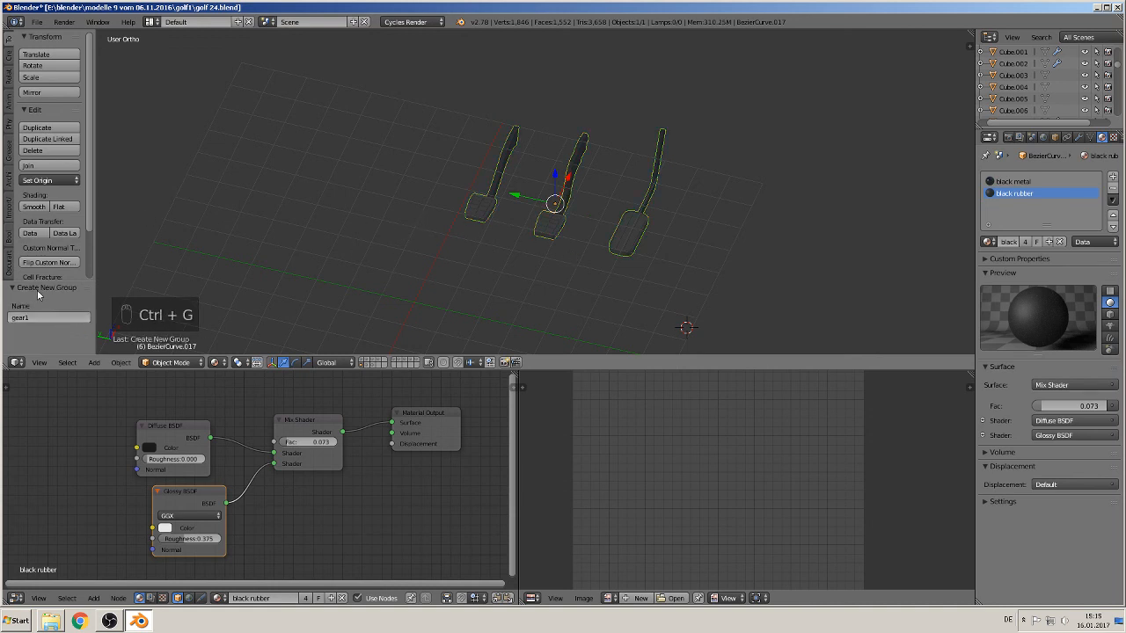
pyautogui.click(33, 318)
pyautogui.write('pedals')
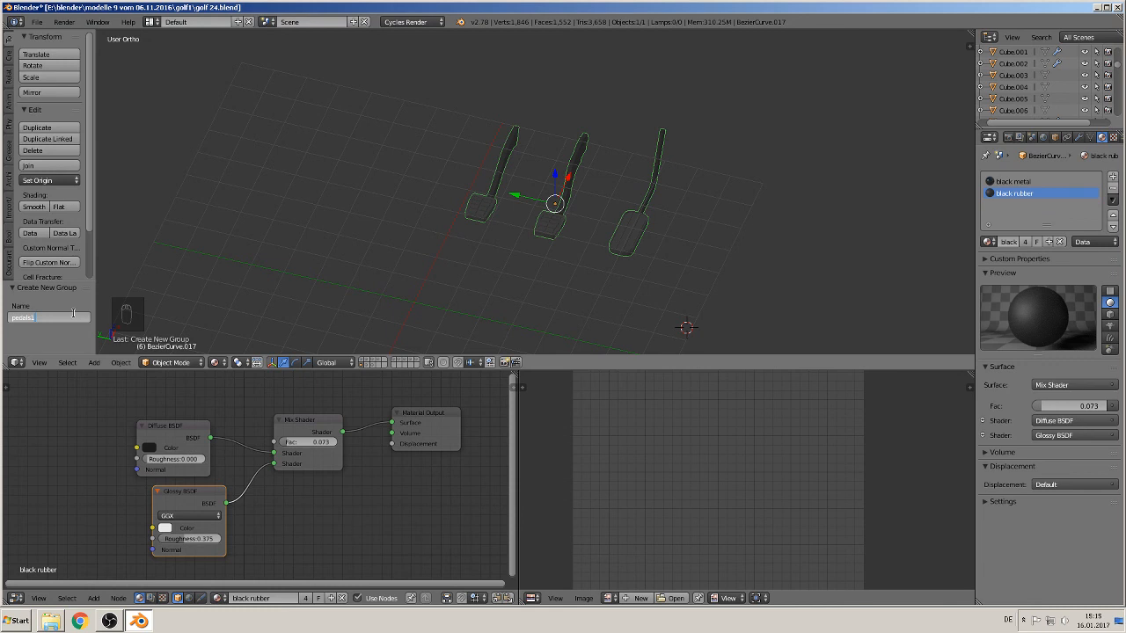
pyautogui.press('Return')
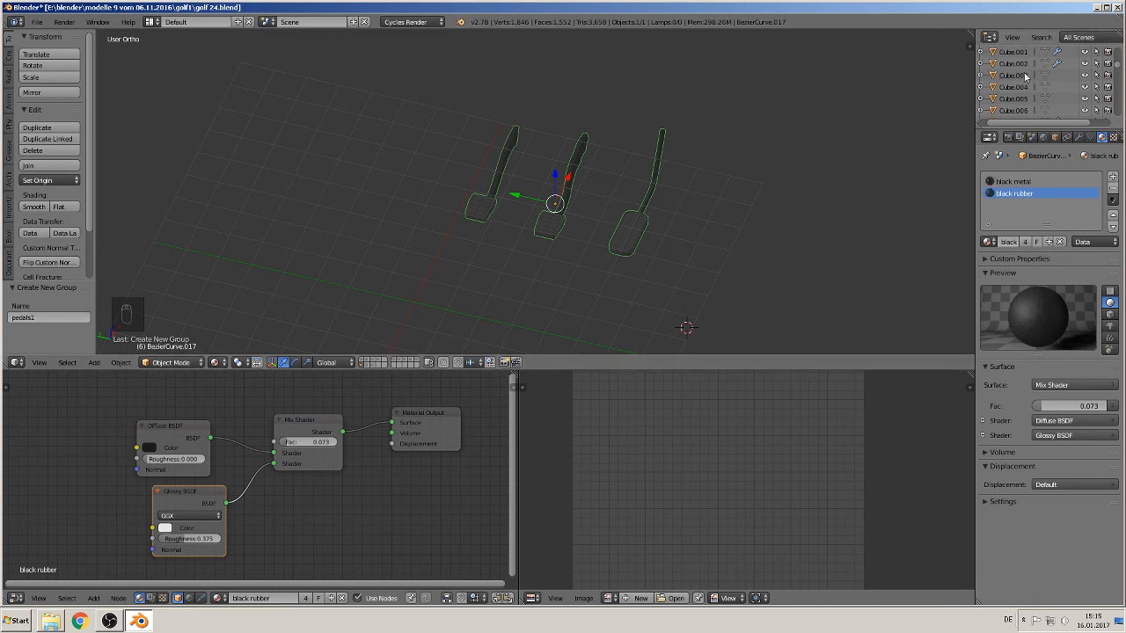
# Step: Find the joined pedals in the scene's object list and rename the object to "pedal 1"
pyautogui.press('KP_Decimal')
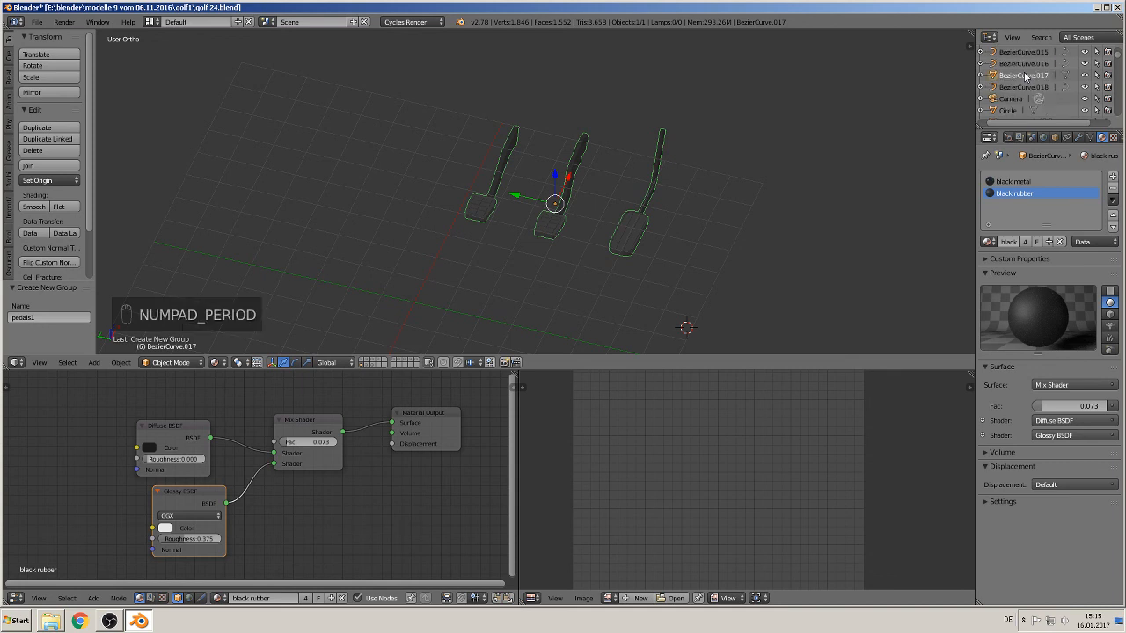
pyautogui.rightClick(1023, 81)
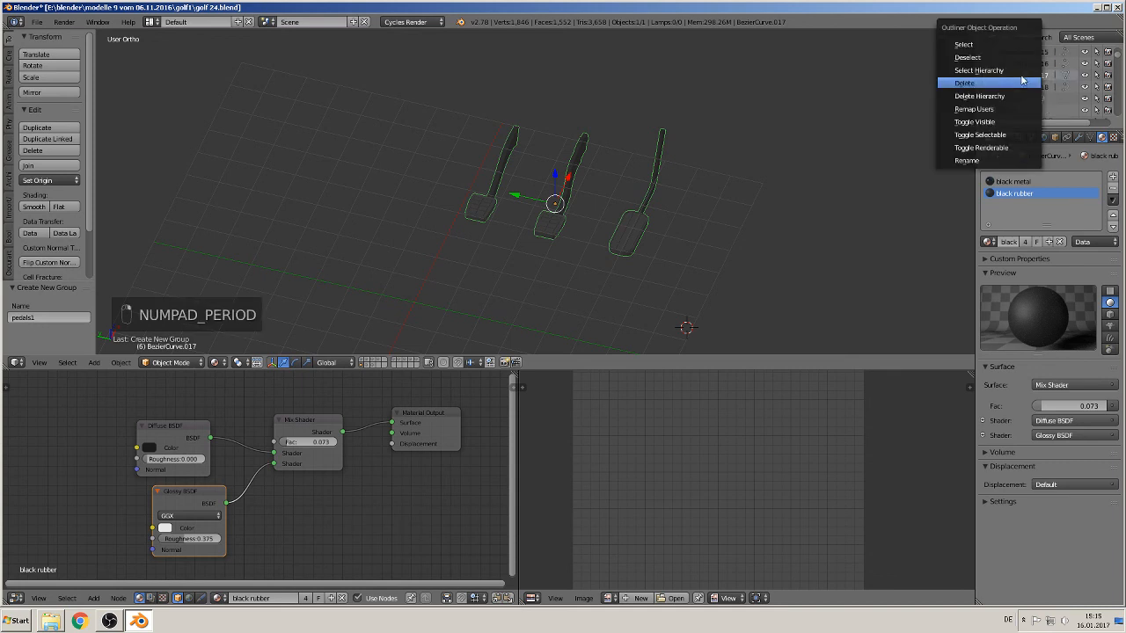
pyautogui.click(995, 160)
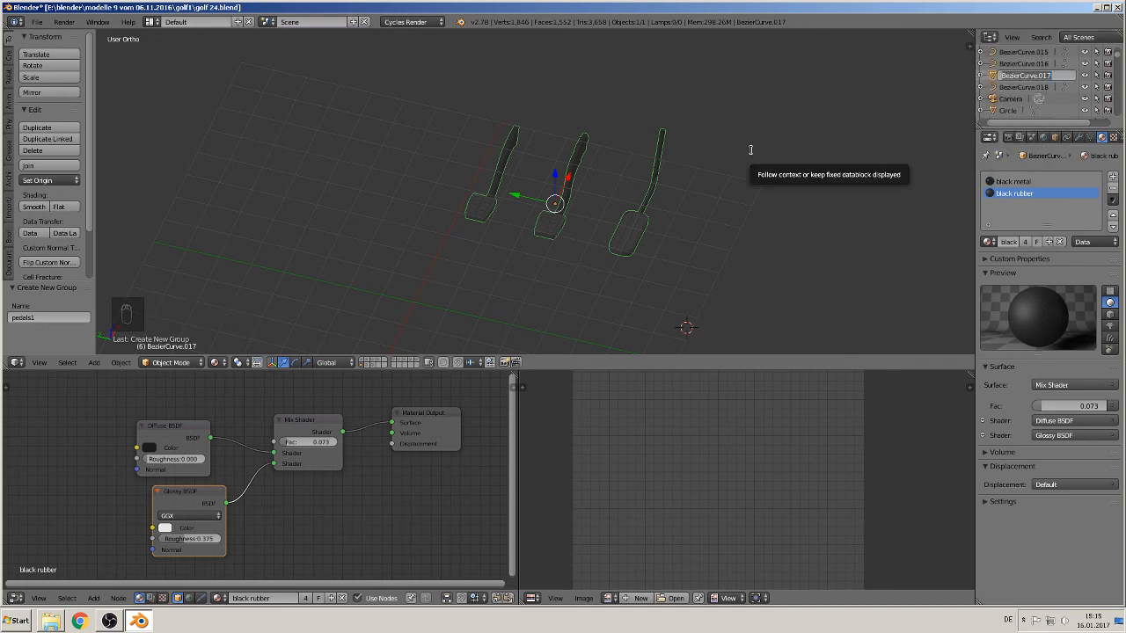
pyautogui.press('BackSpace')
pyautogui.write('pedal 1')
pyautogui.press('Return')
# Step: Add an instance of the pedals1 group near the car on the car's layer and move it about -3.712 along Y
pyautogui.scroll(-3, 611, 191)
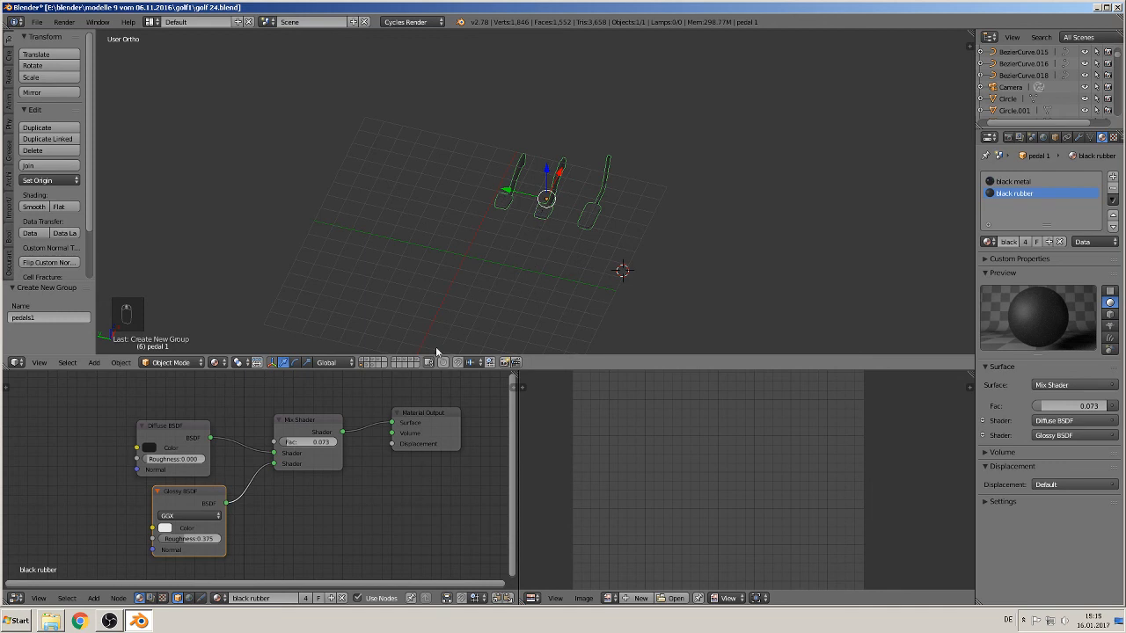
pyautogui.click(362, 362)
pyautogui.moveTo(375, 289); pyautogui.dragTo(402, 287, button='middle')
pyautogui.press('KP_1')
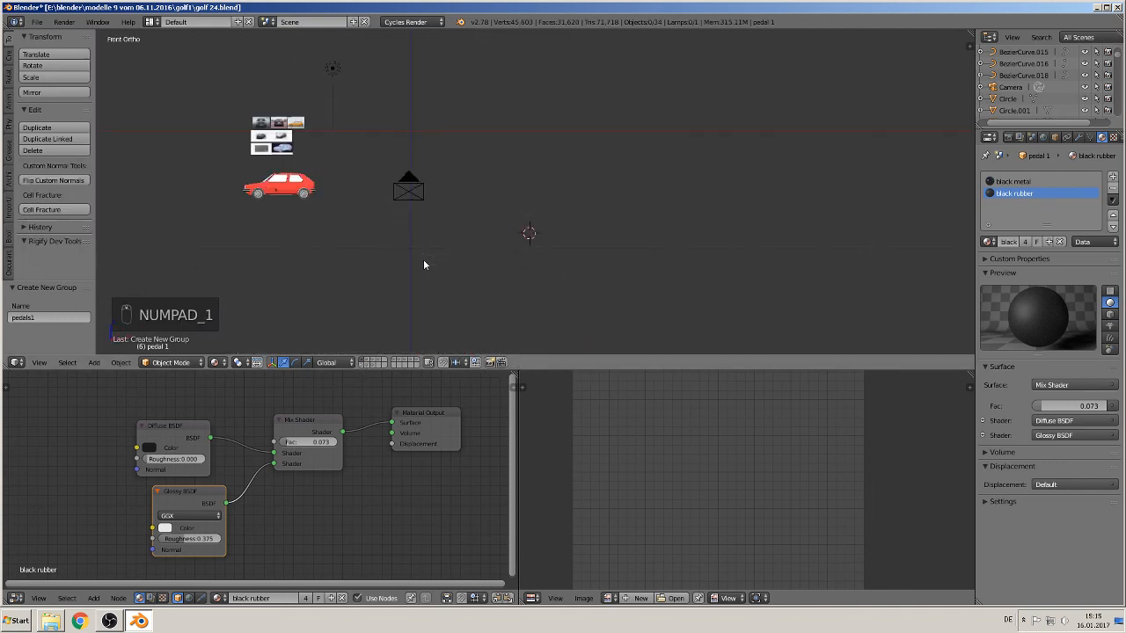
pyautogui.scroll(3, 352, 235)
pyautogui.keyDown('shift'); pyautogui.moveTo(305, 184); pyautogui.dragTo(774, 193, button='middle'); pyautogui.keyUp('shift')
pyautogui.scroll(4, 639, 200)
pyautogui.scroll(1, 639, 198)
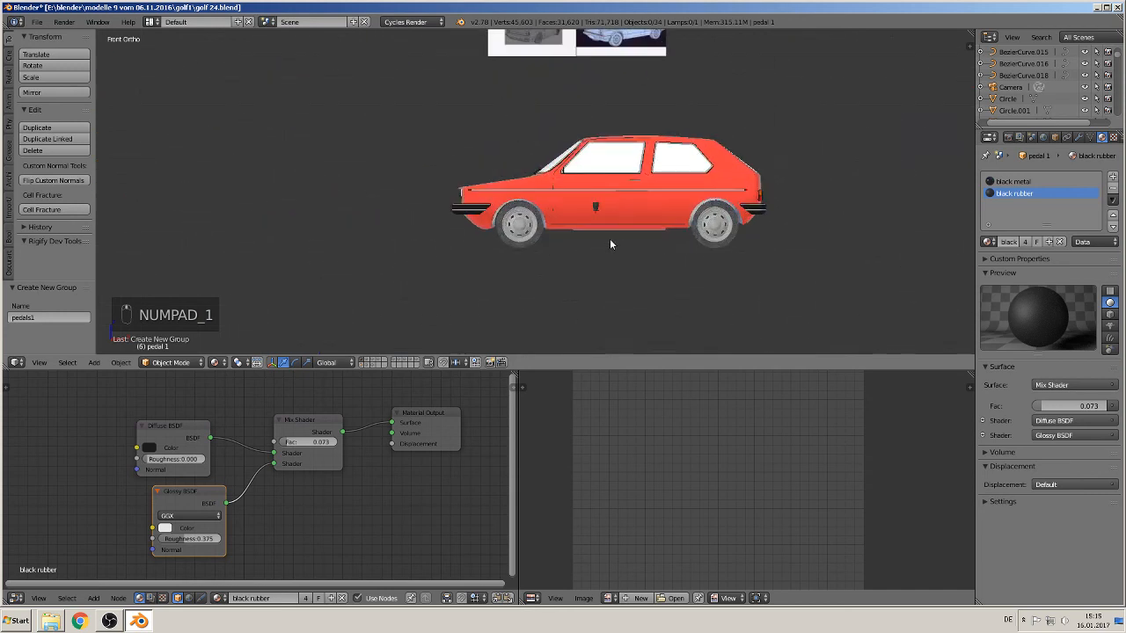
pyautogui.click(92, 363)
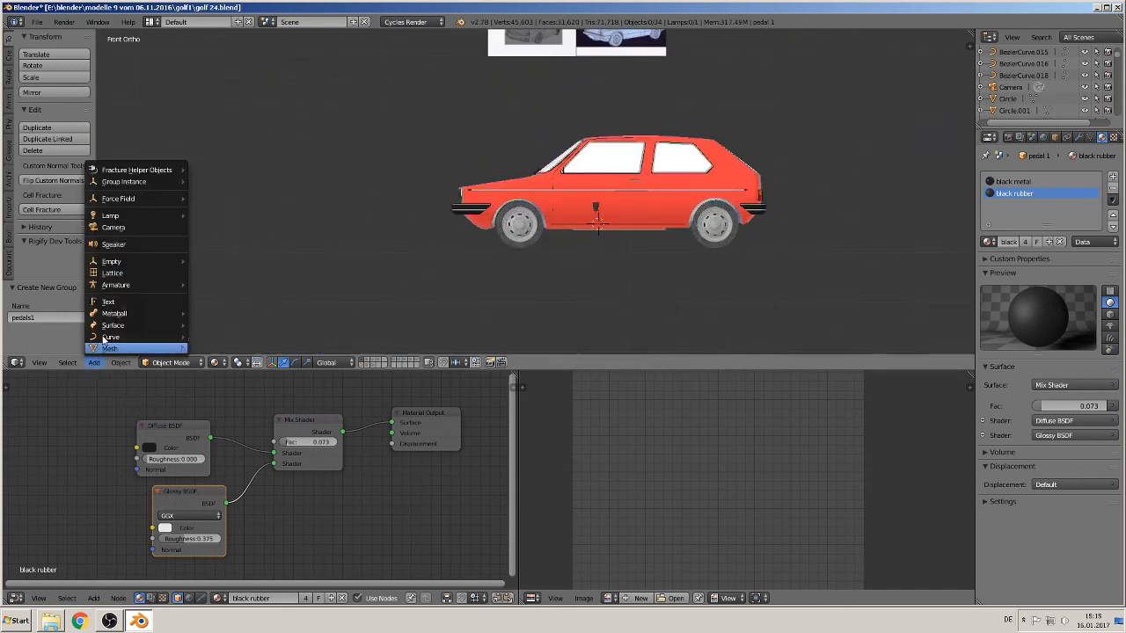
pyautogui.moveTo(138, 184)
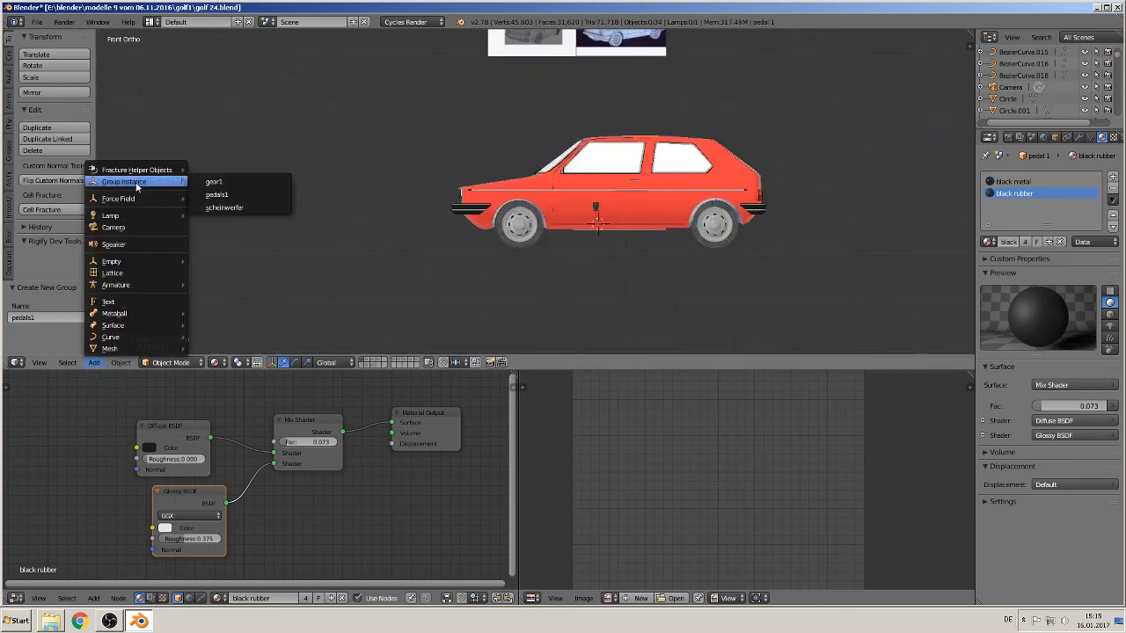
pyautogui.click(226, 195)
pyautogui.moveTo(226, 201); pyautogui.dragTo(605, 246, button='middle')
pyautogui.moveTo(635, 222); pyautogui.dragTo(466, 247)
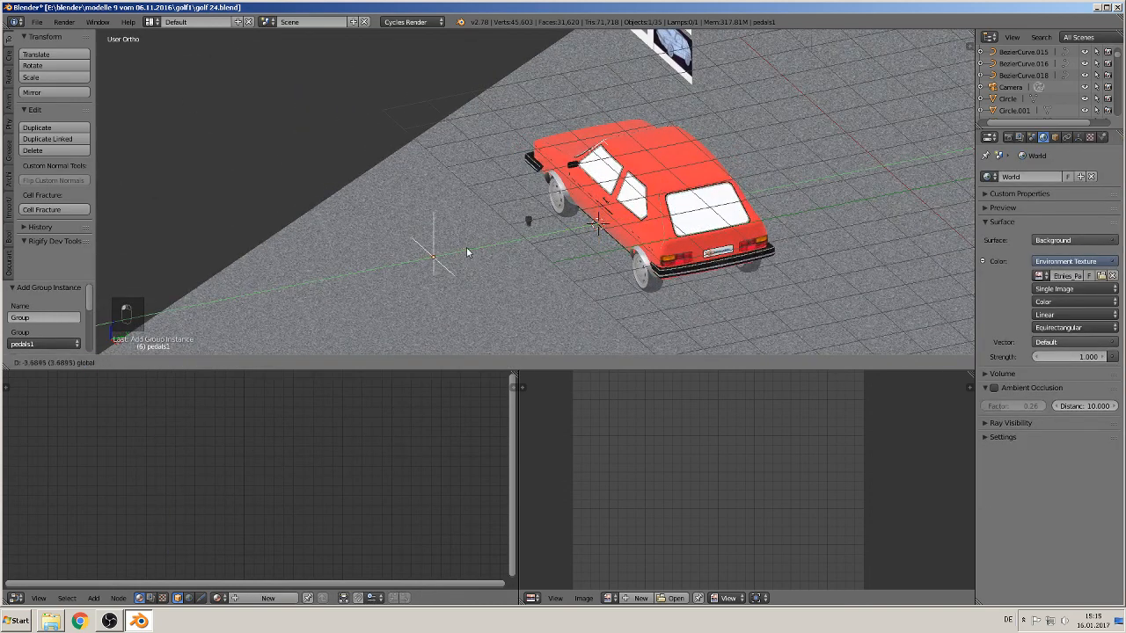
# Step: Inspect how far the pedals sit from their instance origin and delete the pedals1 group instance
pyautogui.scroll(-4, 494, 230)
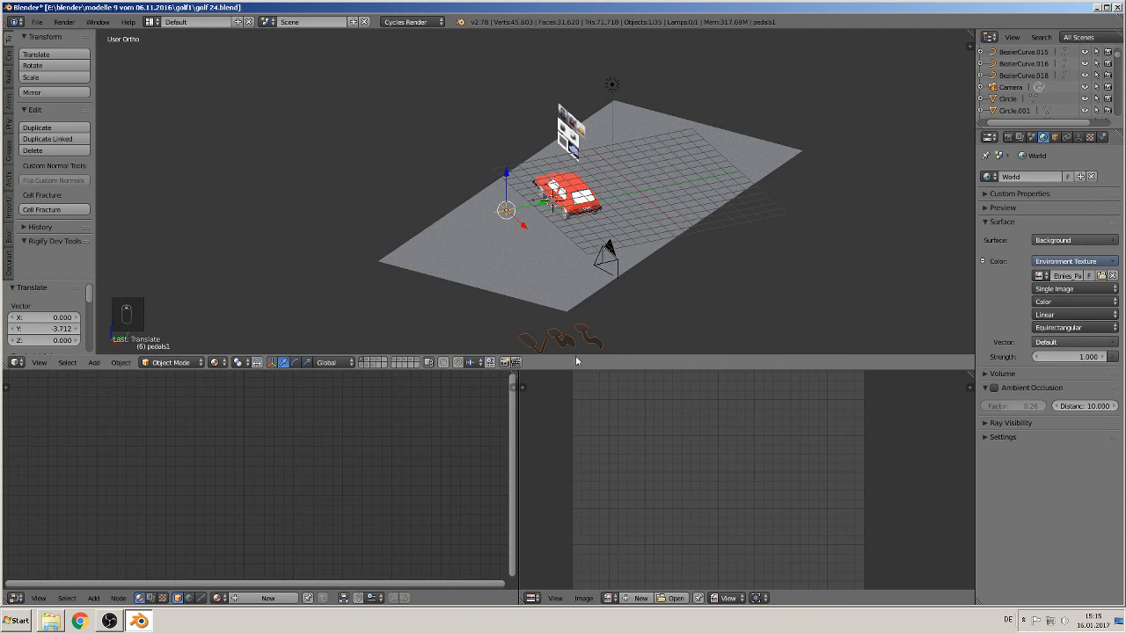
pyautogui.keyDown('shift'); pyautogui.moveTo(571, 341); pyautogui.dragTo(598, 261, button='middle'); pyautogui.keyUp('shift')
pyautogui.scroll(3, 533, 275)
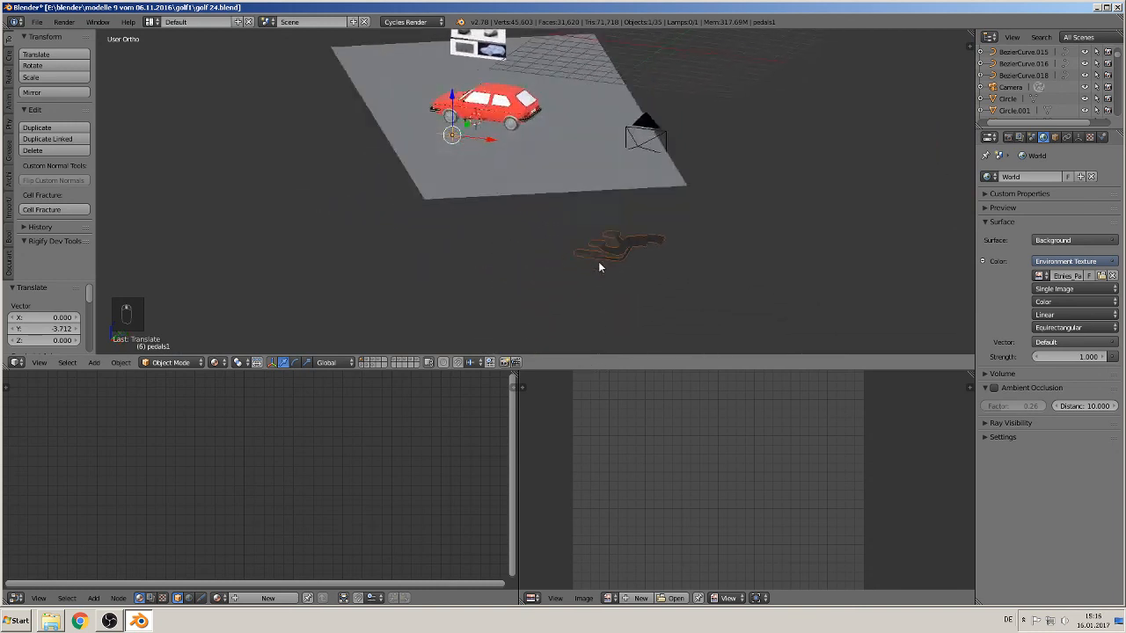
pyautogui.scroll(3, 605, 264)
pyautogui.press('Tab')
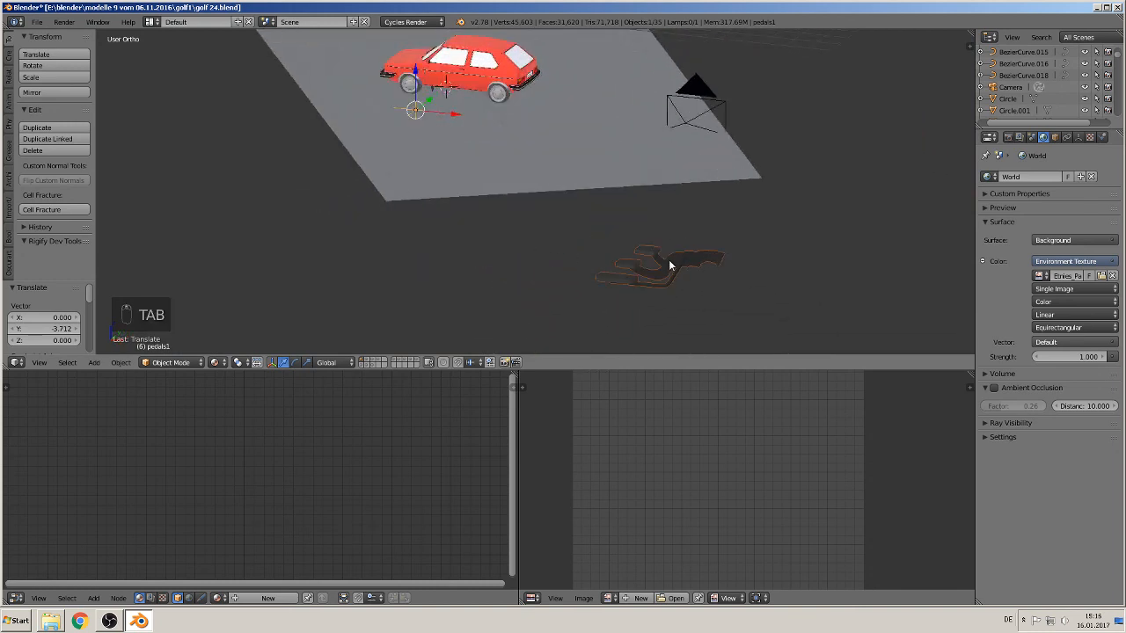
pyautogui.press('Tab')
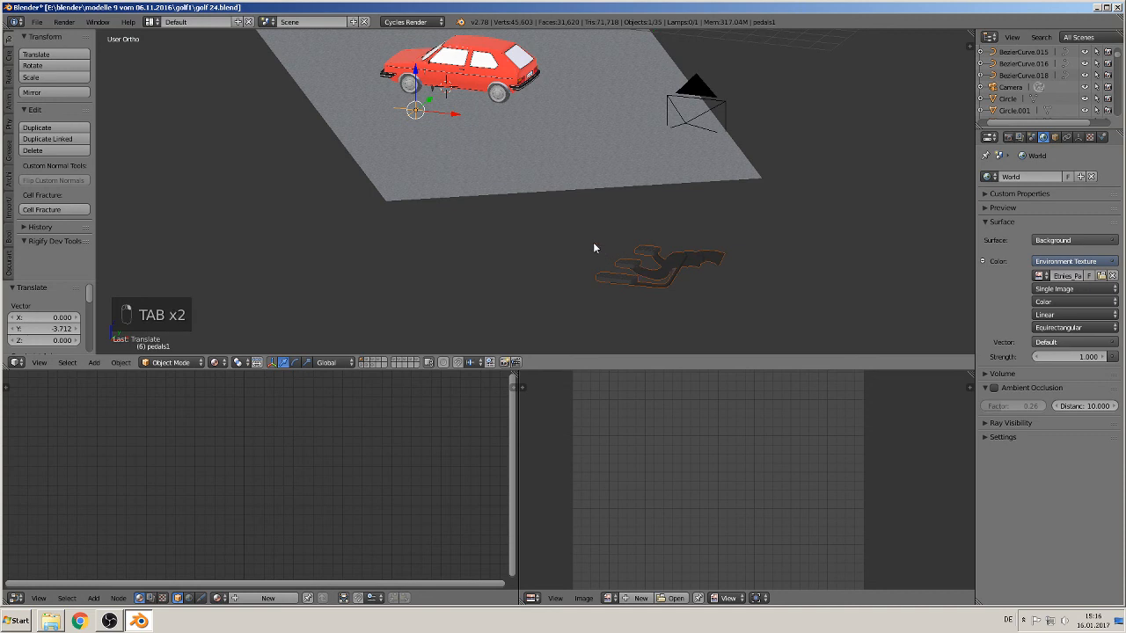
pyautogui.rightClick(525, 95)
pyautogui.rightClick(676, 276)
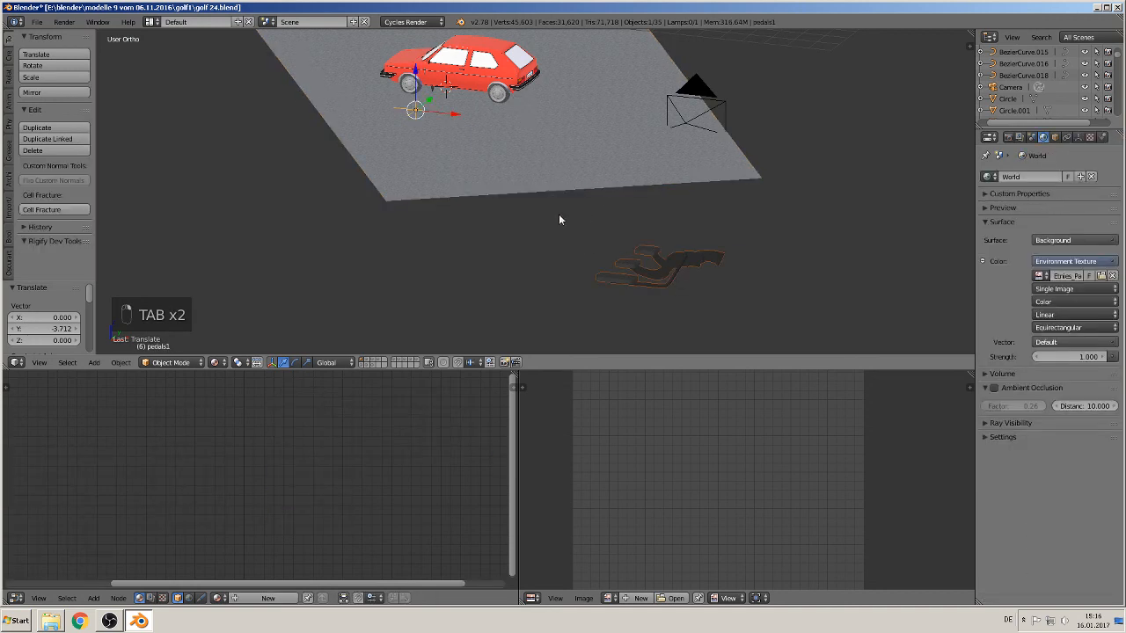
pyautogui.moveTo(520, 170); pyautogui.dragTo(547, 180, button='middle')
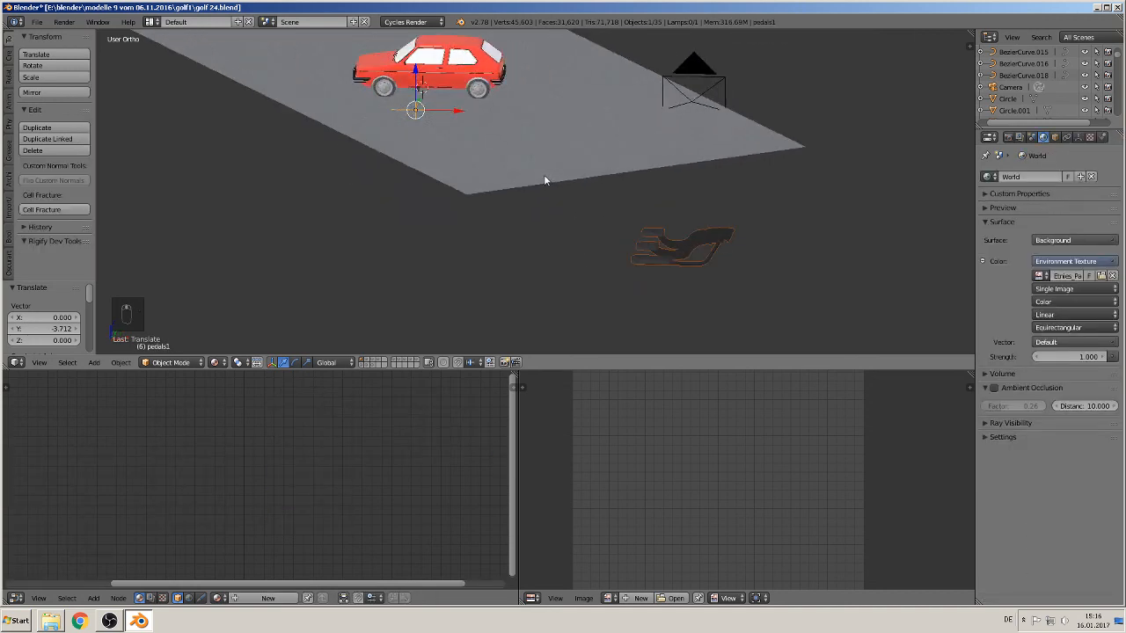
pyautogui.press('x')
pyautogui.click(539, 178)
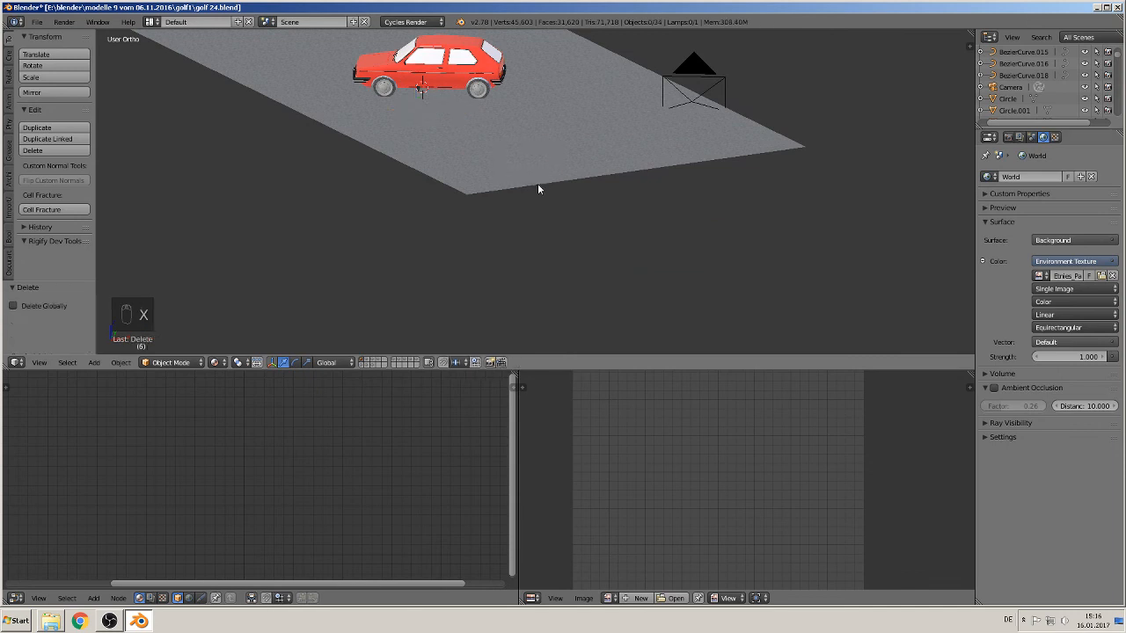
# Step: Clear the location of the pedal 1 object on its own layer and reset the 3D cursor to the world centre
pyautogui.click(362, 364)
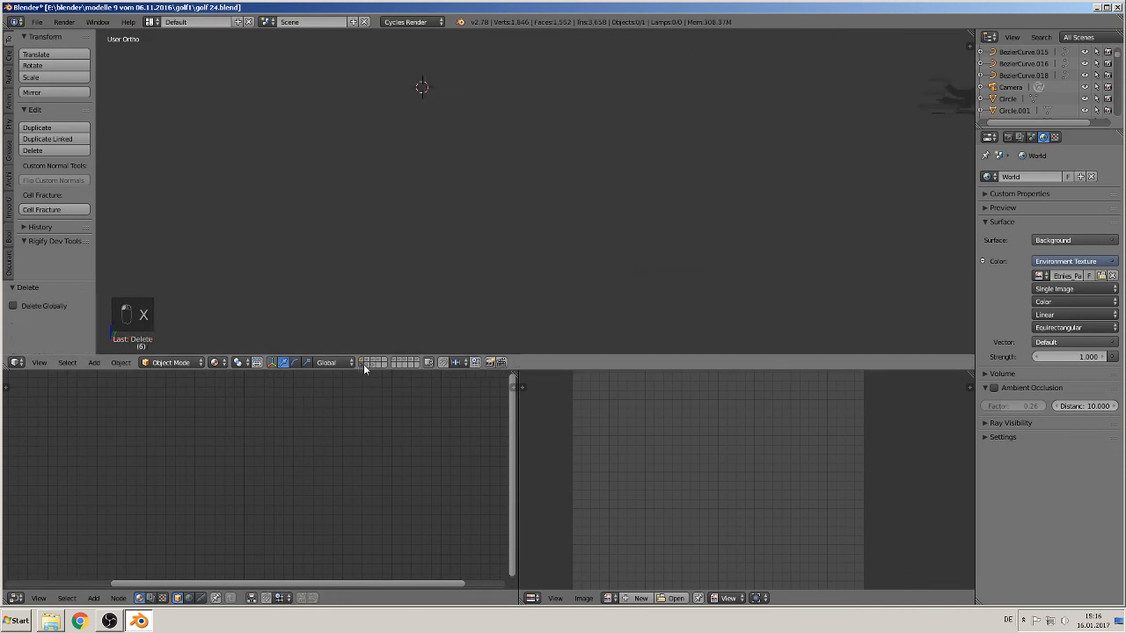
pyautogui.rightClick(622, 280)
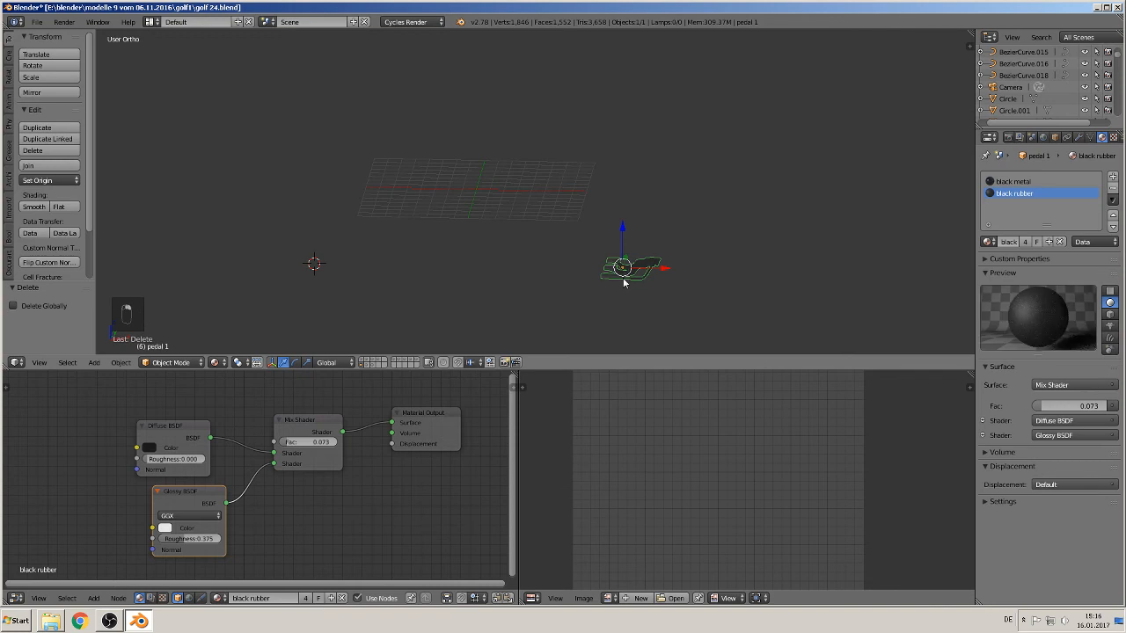
pyautogui.hotkey('alt', 'g')
pyautogui.moveTo(622, 279); pyautogui.dragTo(558, 266, button='middle')
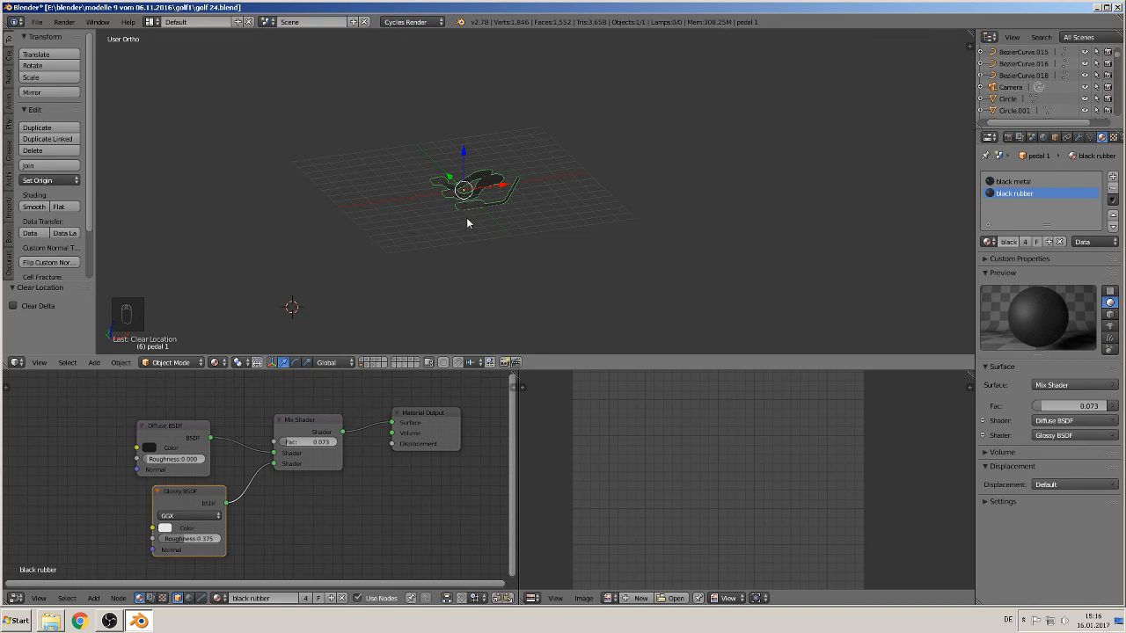
pyautogui.hotkey('shift', 'c')
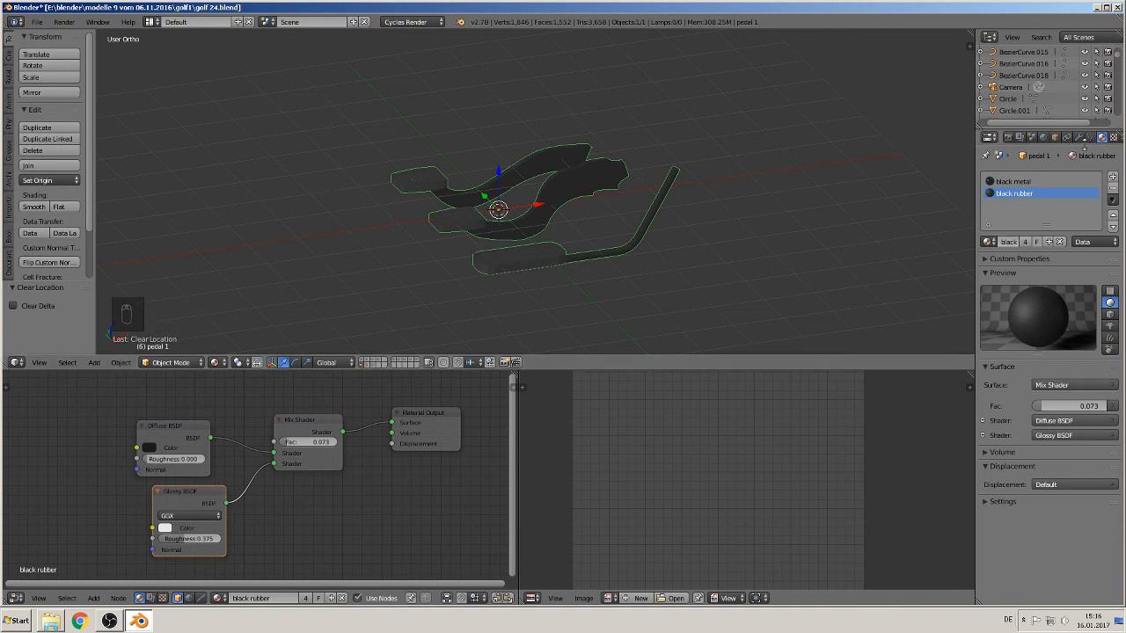
# Step: Remove the pedal 1 object from the pedals1 group and put it in a newly created group
pyautogui.click(1055, 138)
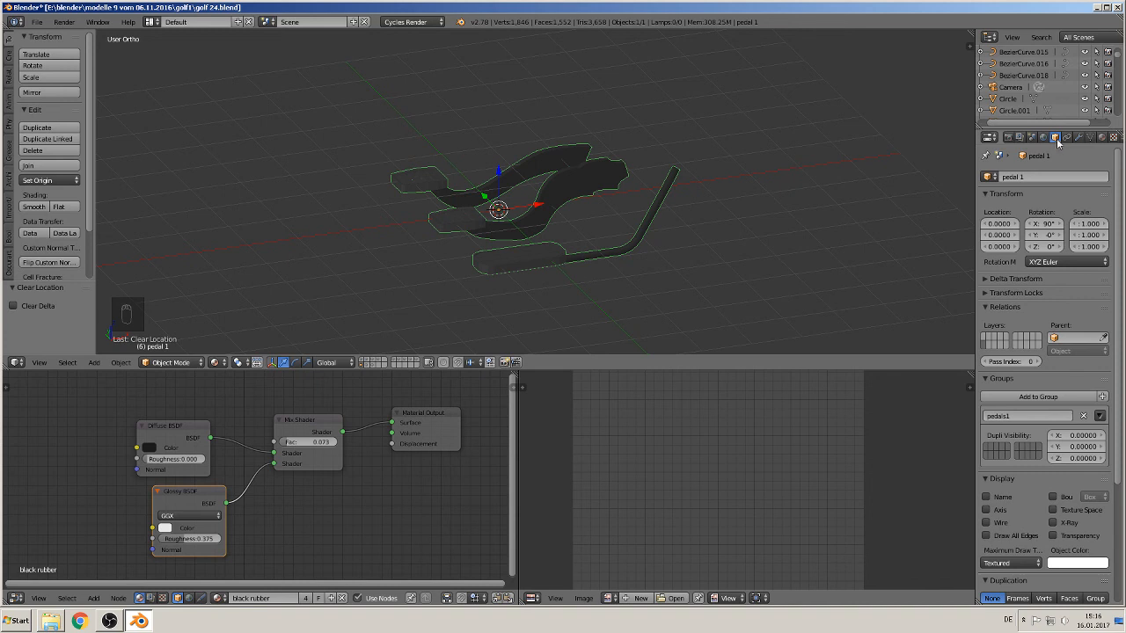
pyautogui.click(1083, 416)
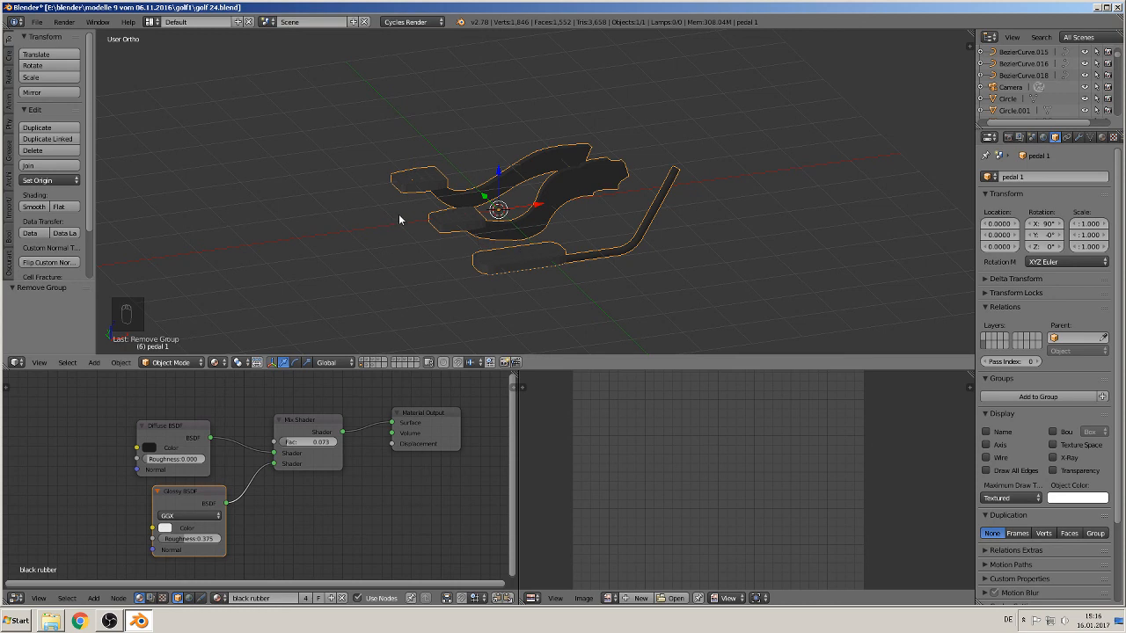
pyautogui.hotkey('ctrl', 'g')
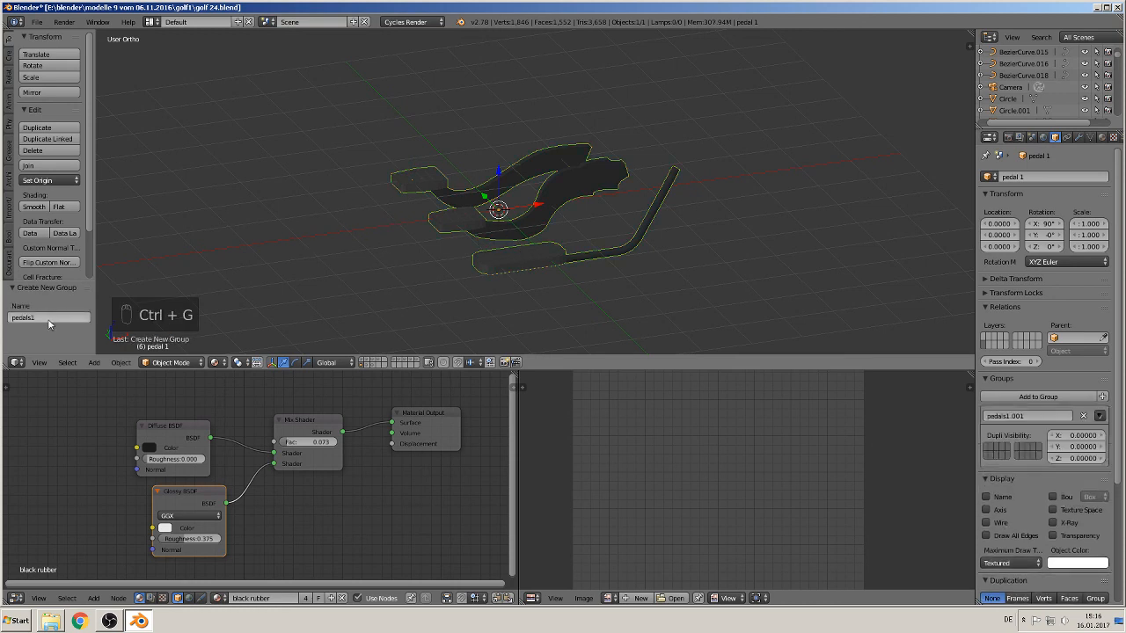
pyautogui.click(49, 319)
pyautogui.click(47, 318)
pyautogui.press('Return')
pyautogui.press('Tab')
pyautogui.press('Tab')
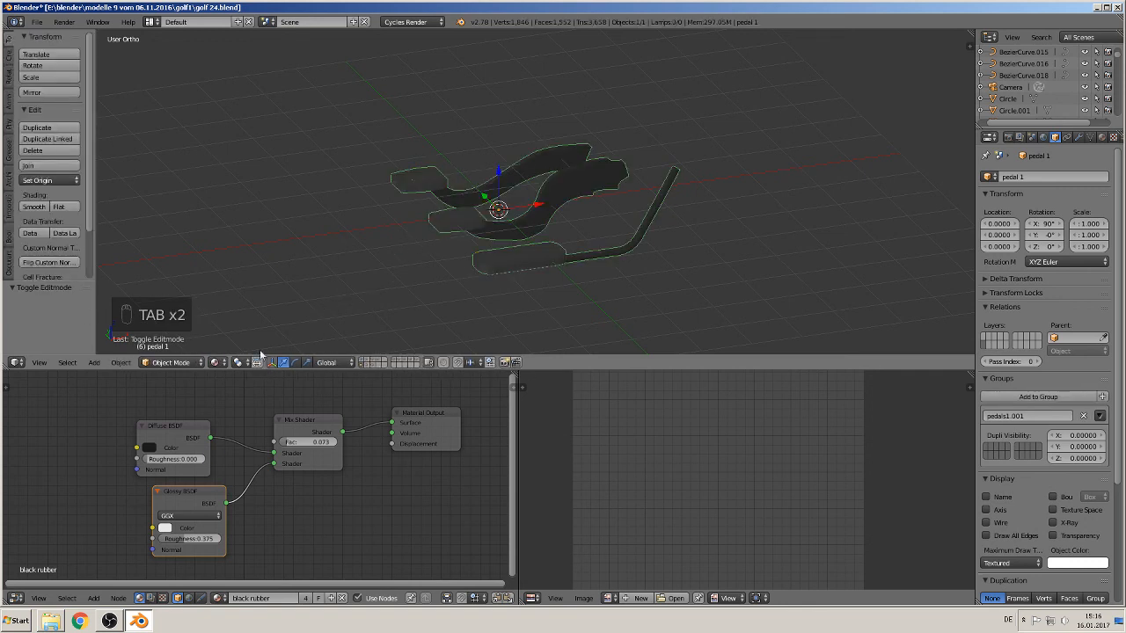
# Step: Place the 3D cursor beside the car on the car's layer and add an instance of the pedals1.001 group there
pyautogui.click(363, 362)
pyautogui.scroll(-6, 387, 296)
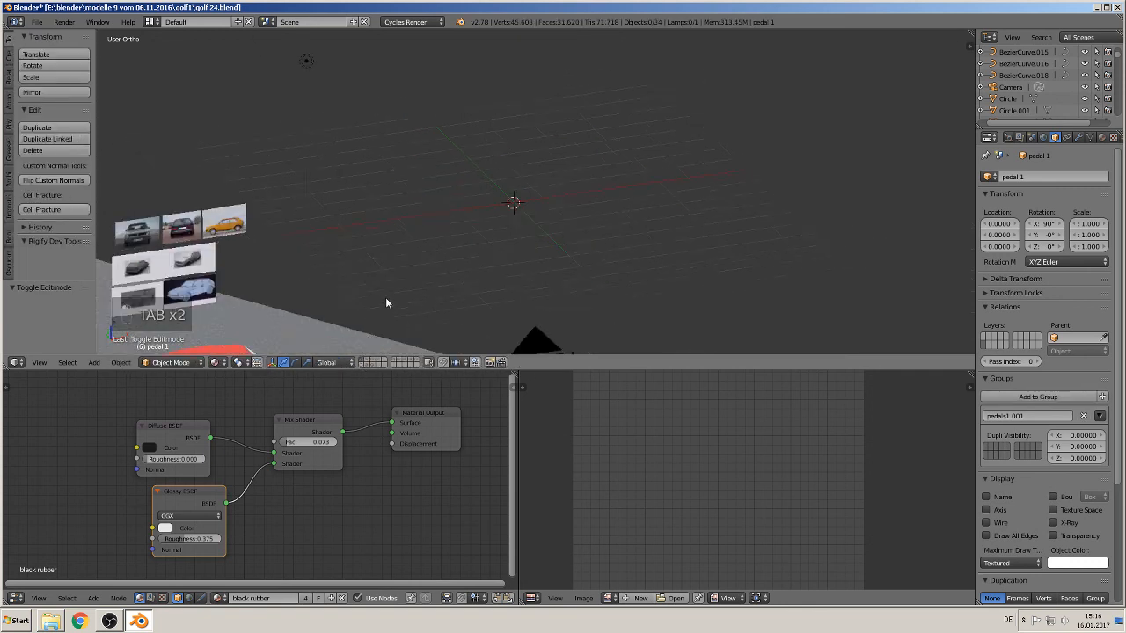
pyautogui.keyDown('shift'); pyautogui.moveTo(396, 292); pyautogui.dragTo(496, 209, button='middle'); pyautogui.keyUp('shift')
pyautogui.scroll(3, 429, 309)
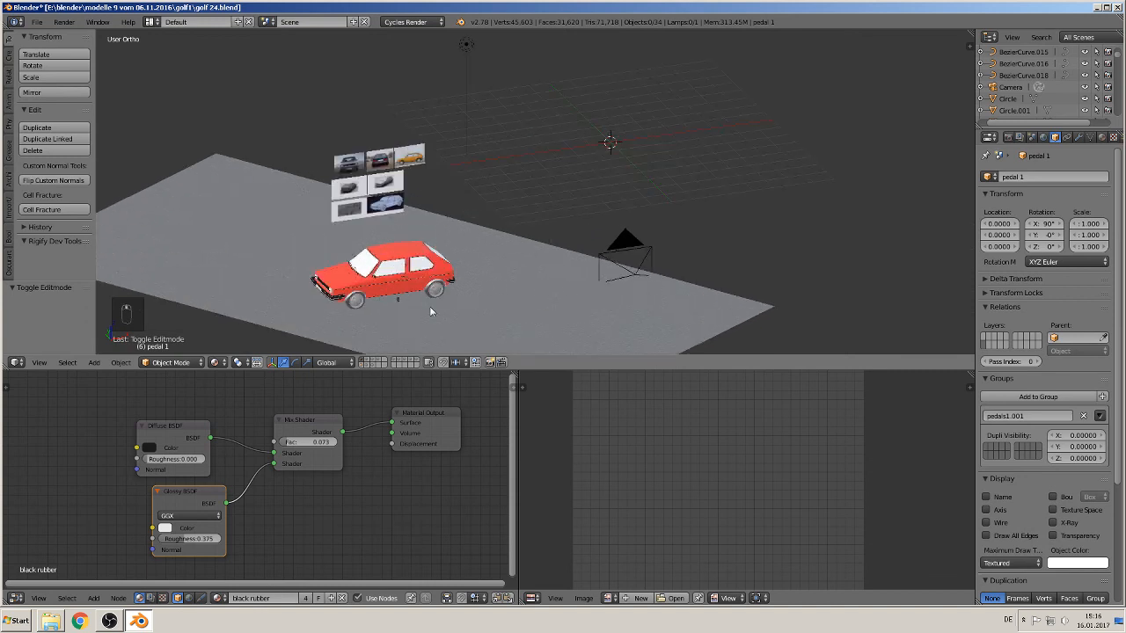
pyautogui.click(97, 364)
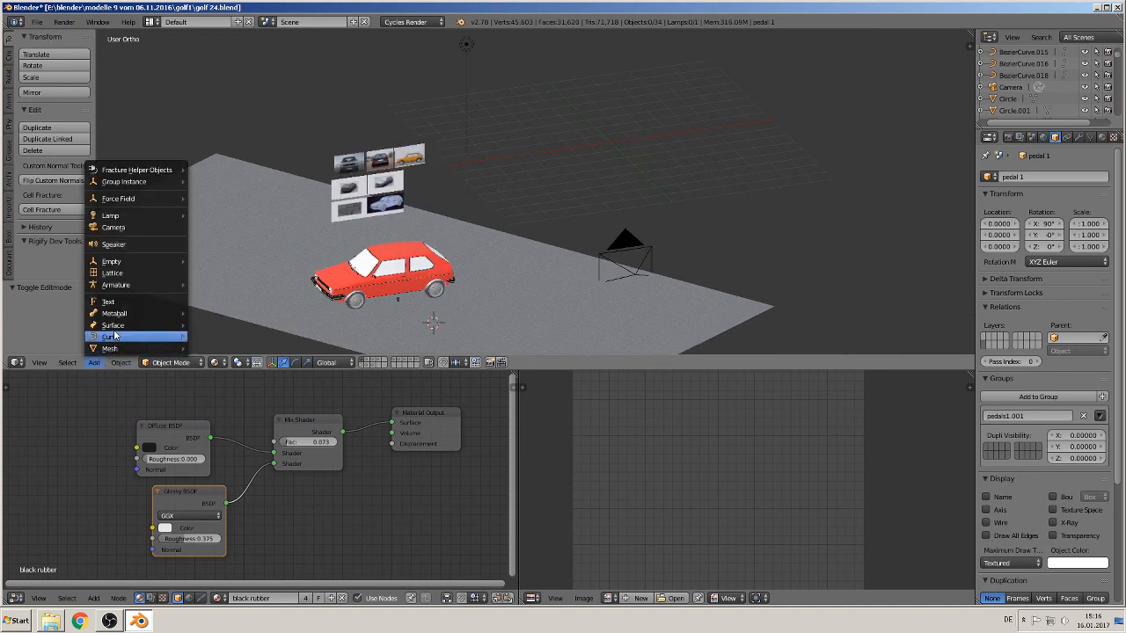
pyautogui.moveTo(123, 182)
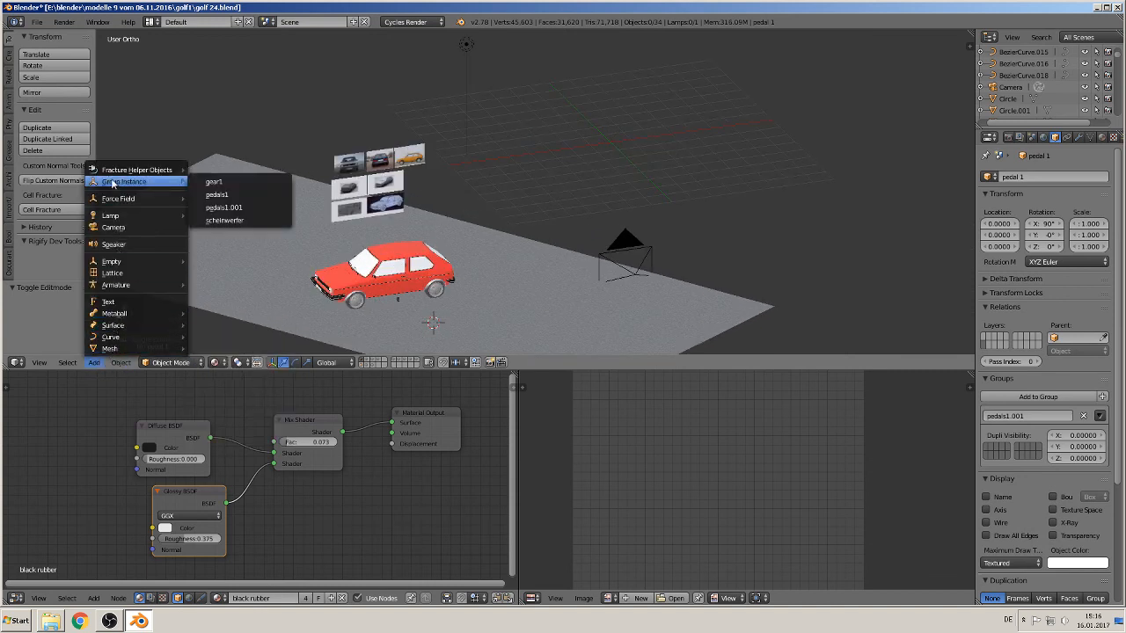
pyautogui.click(245, 208)
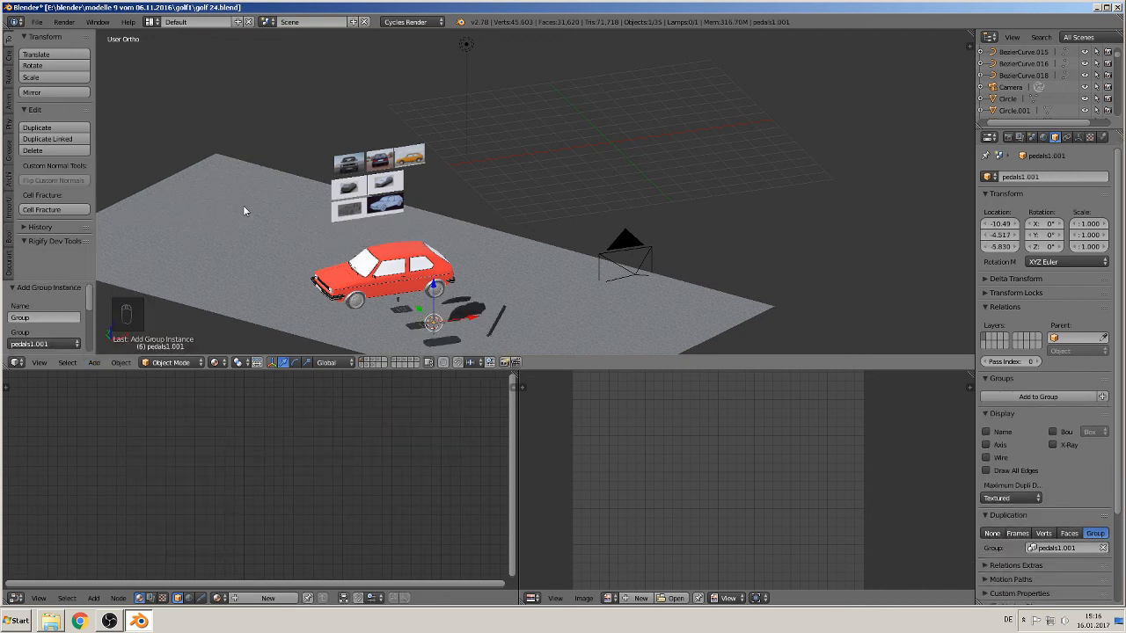
# Step: Raise the pedals1.001 group instance about 1.78 units along Z and scale it down to about 0.28
pyautogui.moveTo(435, 286); pyautogui.dragTo(434, 250)
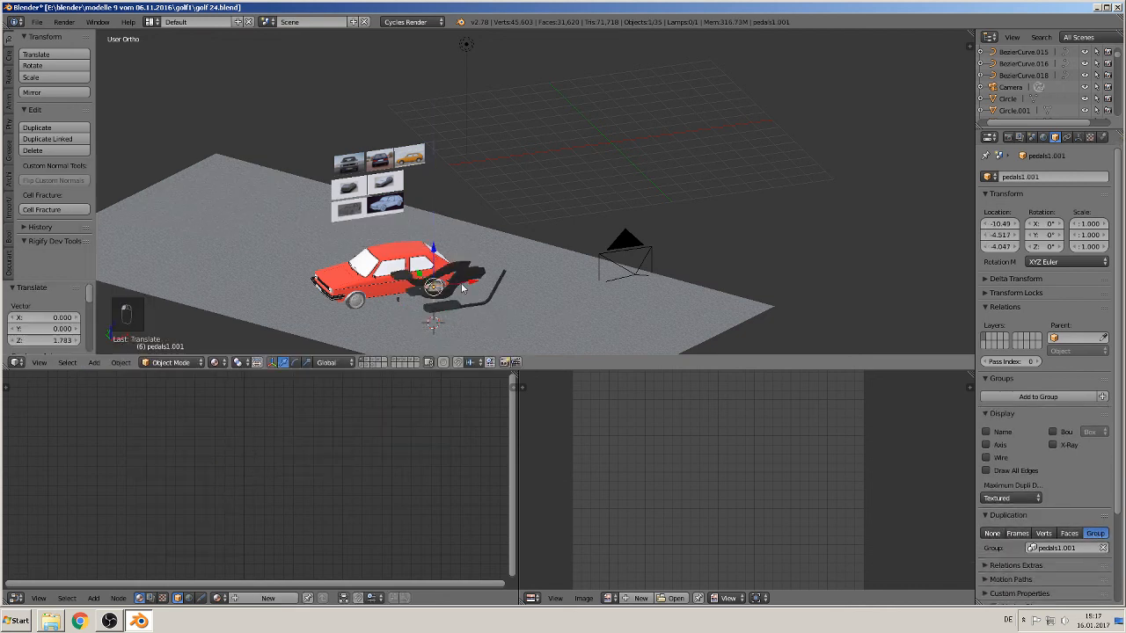
pyautogui.keyDown('shift'); pyautogui.moveTo(543, 203); pyautogui.dragTo(542, 217, button='middle'); pyautogui.keyUp('shift')
pyautogui.scroll(-1, 537, 233)
pyautogui.keyDown('shift'); pyautogui.moveTo(525, 256); pyautogui.dragTo(531, 231, button='middle'); pyautogui.keyUp('shift')
pyautogui.press('s')
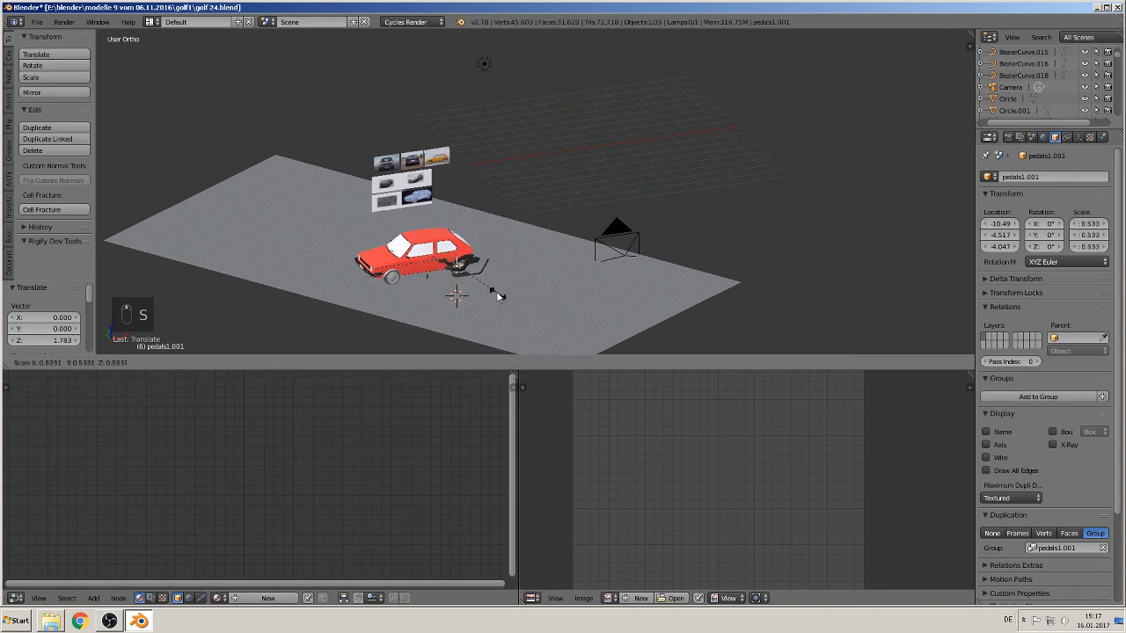
pyautogui.click(479, 287)
# Step: From the front view, lower the pedals instance to about Z -5.0 and move it toward the car's front to about X -12.36
pyautogui.press('KP_1')
pyautogui.scroll(4, 500, 251)
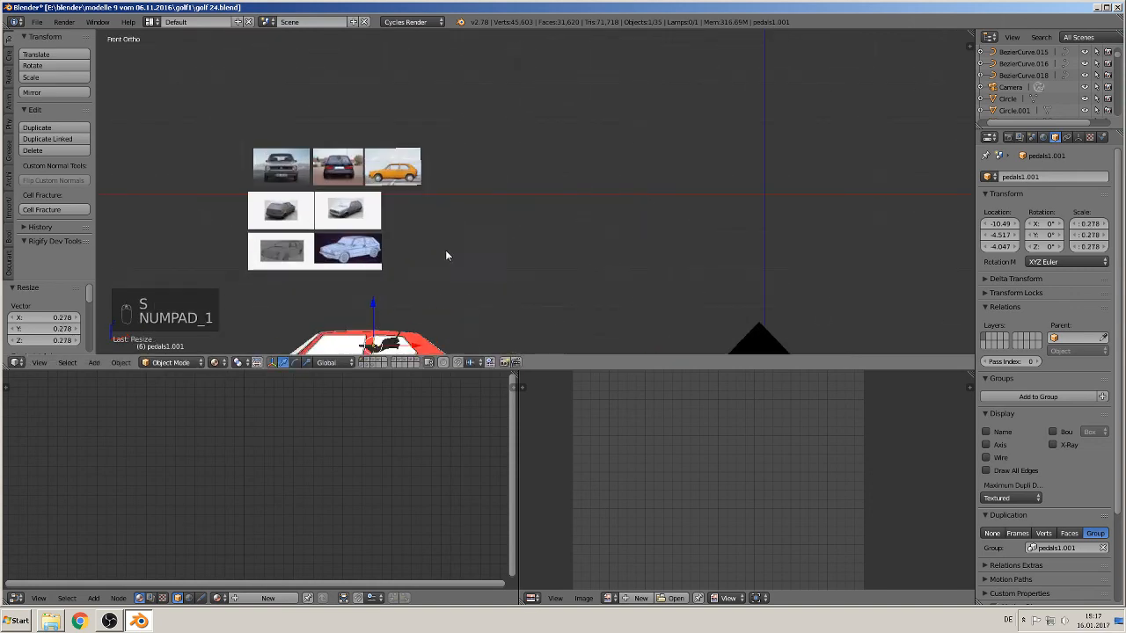
pyautogui.keyDown('shift'); pyautogui.moveTo(445, 252); pyautogui.dragTo(519, 116, button='middle'); pyautogui.keyUp('shift')
pyautogui.scroll(3, 467, 233)
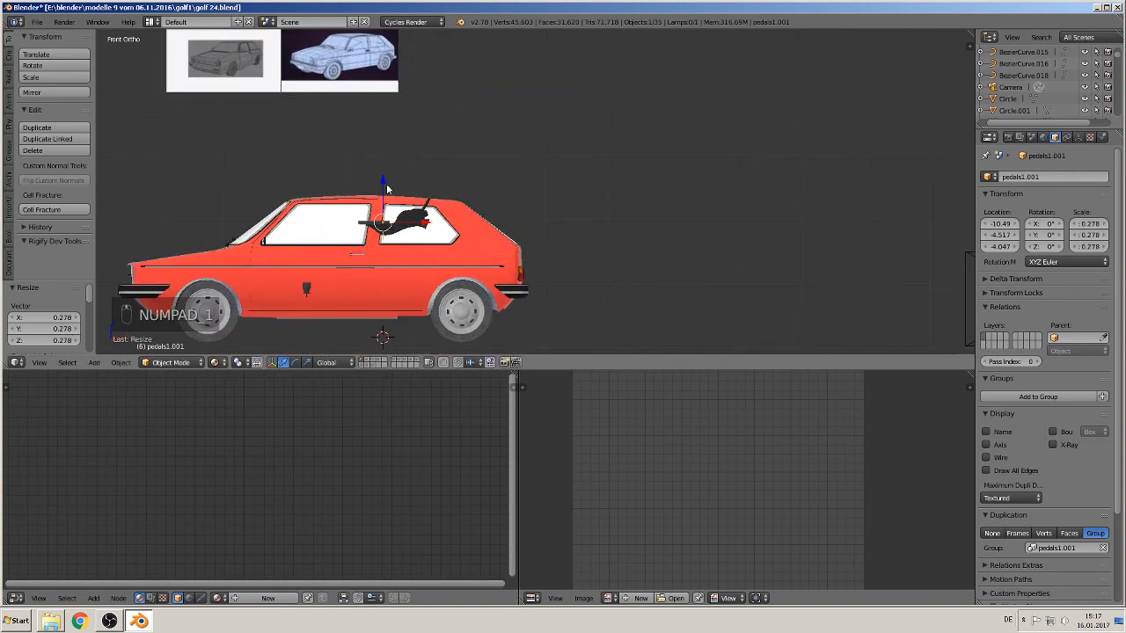
pyautogui.moveTo(384, 184); pyautogui.dragTo(384, 248)
pyautogui.press('g')
pyautogui.press('x')
pyautogui.click(330, 319)
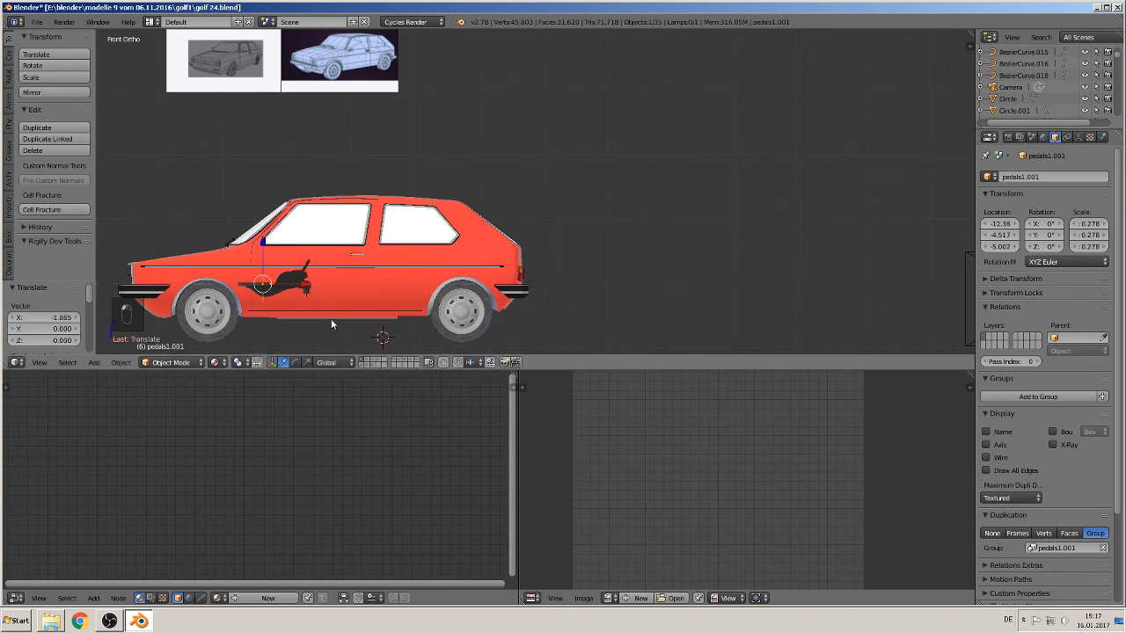
# Step: Scale the pedals instance down to about 0.2 overall and rotate it 180° around the Z axis
pyautogui.press('s')
pyautogui.click(327, 321)
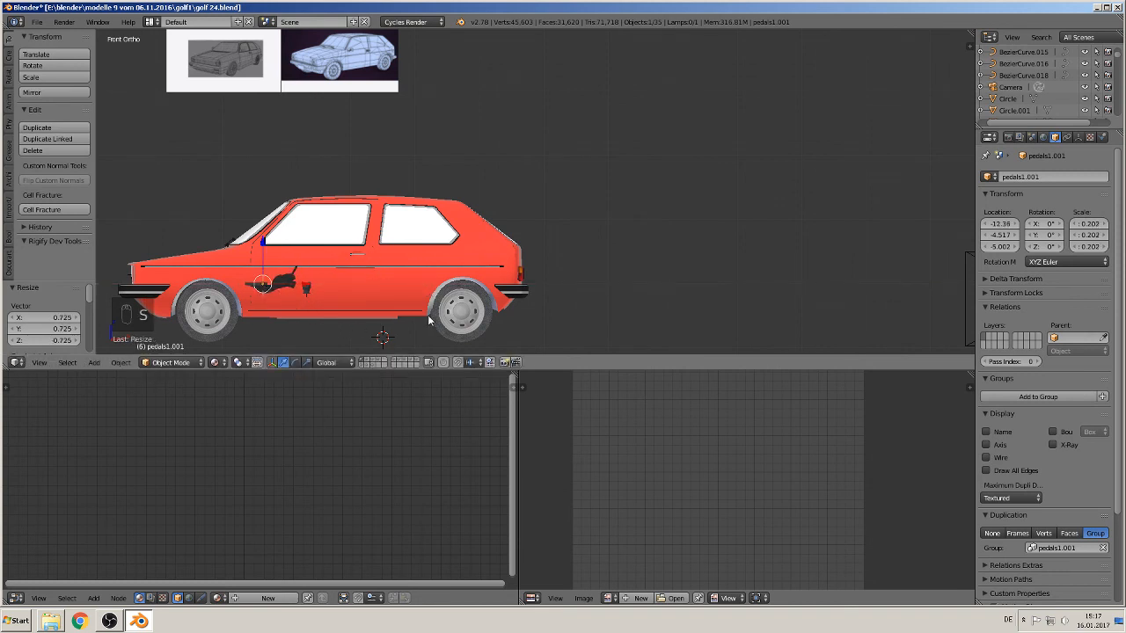
pyautogui.write('rz180')
pyautogui.press('Return')
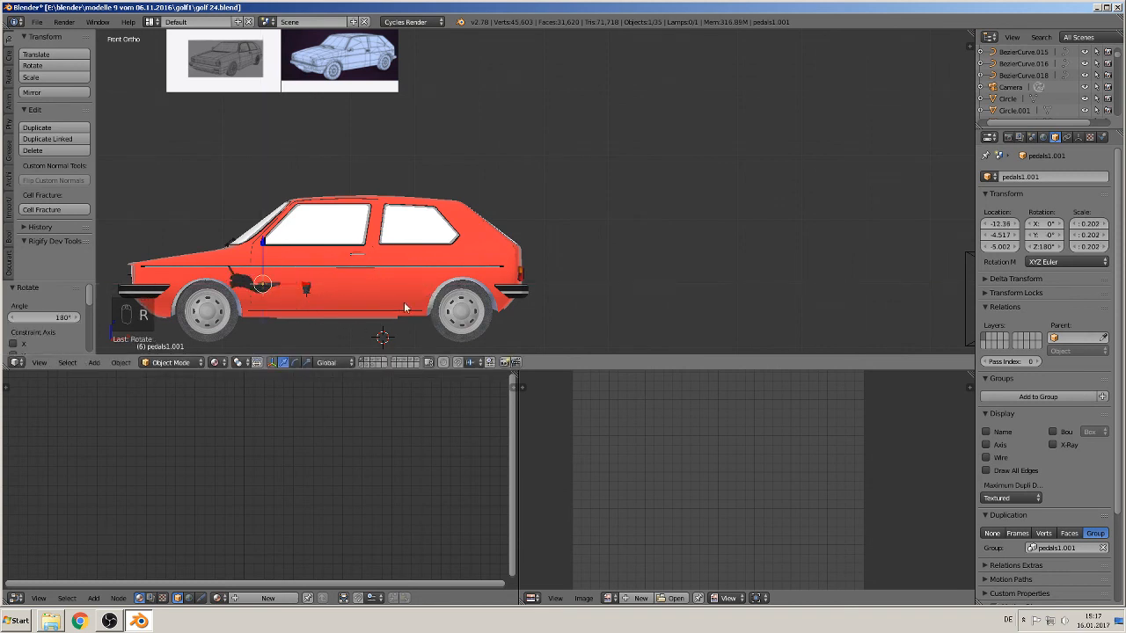
# Step: Move the pedals instance about 2.1 units along Y toward the car and lower it to about Z -5.14
pyautogui.moveTo(428, 315); pyautogui.dragTo(211, 300, button='middle')
pyautogui.press('g')
pyautogui.press('y')
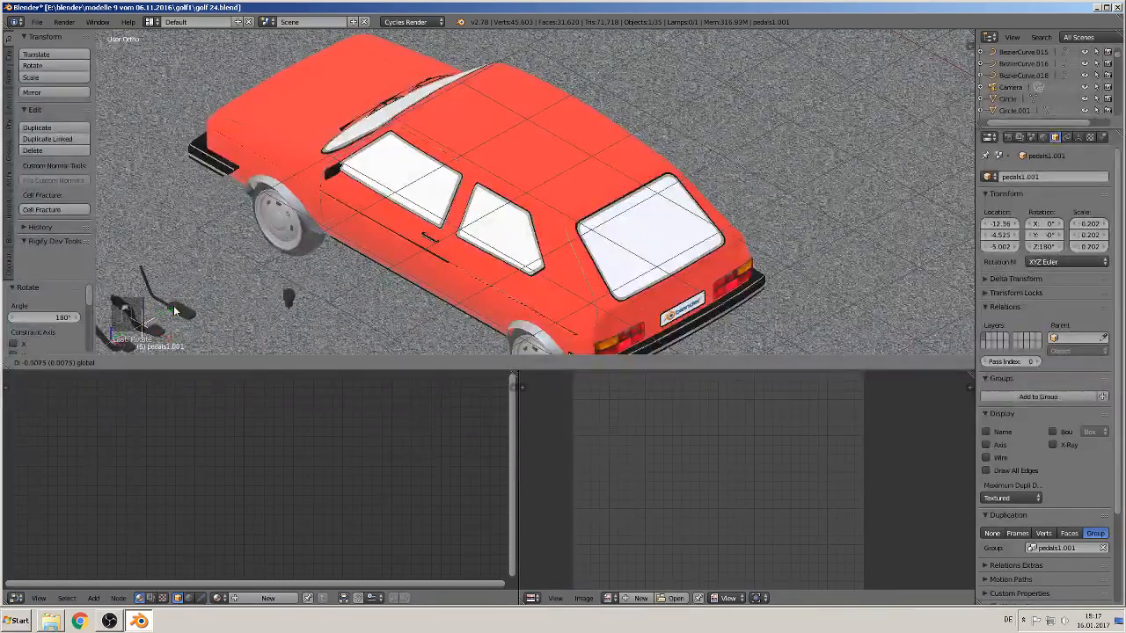
pyautogui.click(321, 211)
pyautogui.moveTo(321, 211); pyautogui.dragTo(358, 199, button='middle')
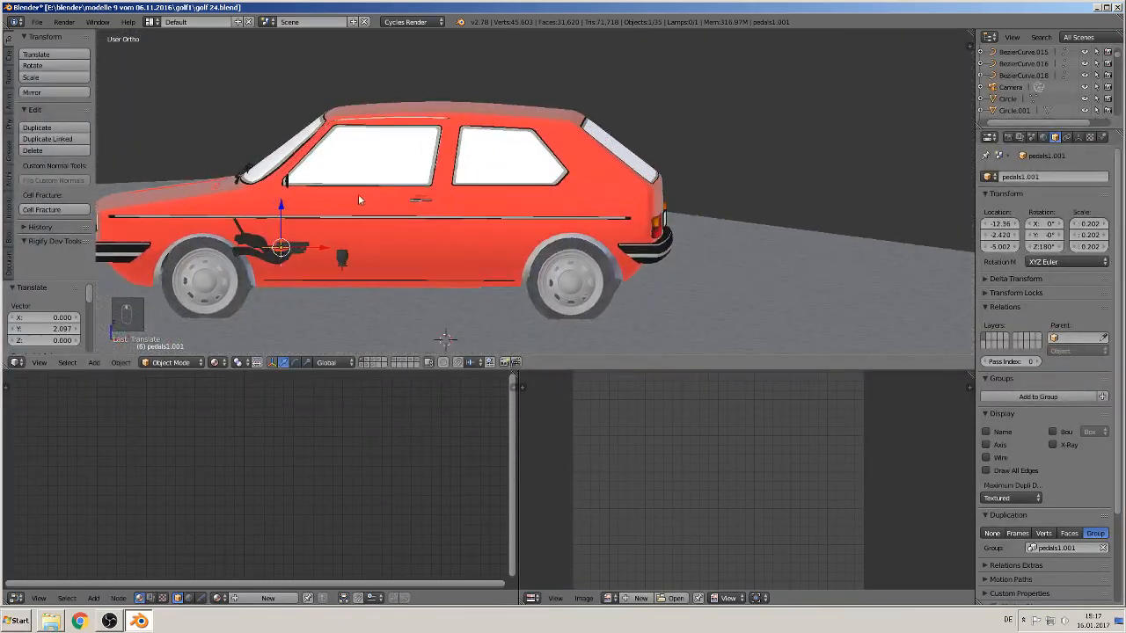
pyautogui.press('g')
pyautogui.press('z')
pyautogui.click(286, 225)
# Step: Deselect all objects and save the golf 24.blend file
pyautogui.moveTo(286, 225); pyautogui.dragTo(372, 260, button='middle')
pyautogui.press('a')
pyautogui.scroll(-3, 287, 279)
pyautogui.scroll(2, 371, 260)
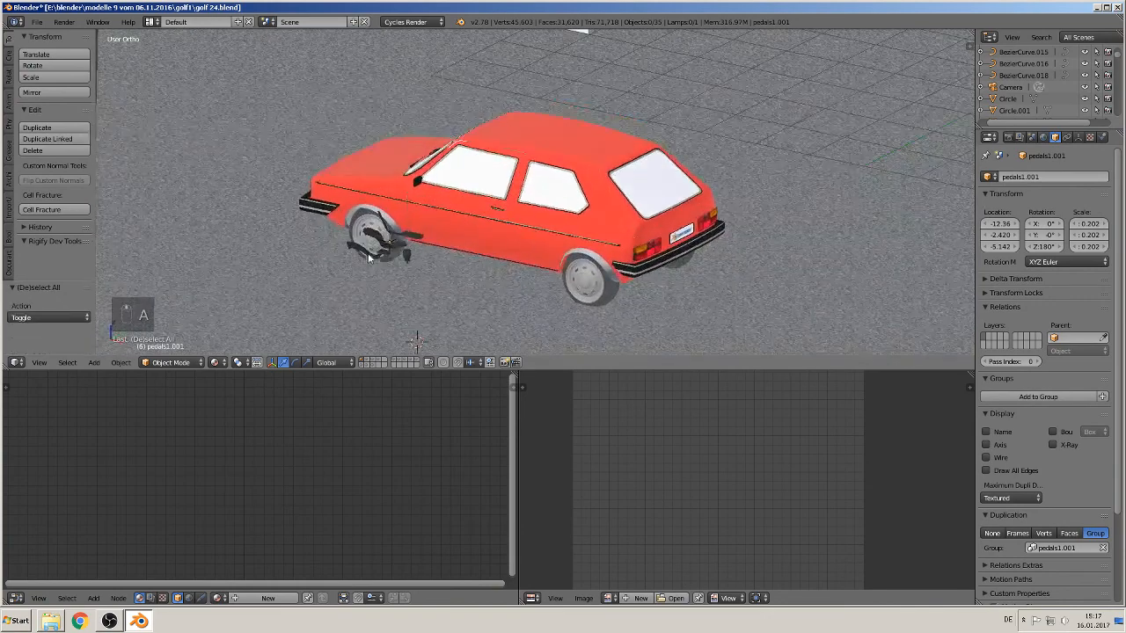
pyautogui.click(36, 21)
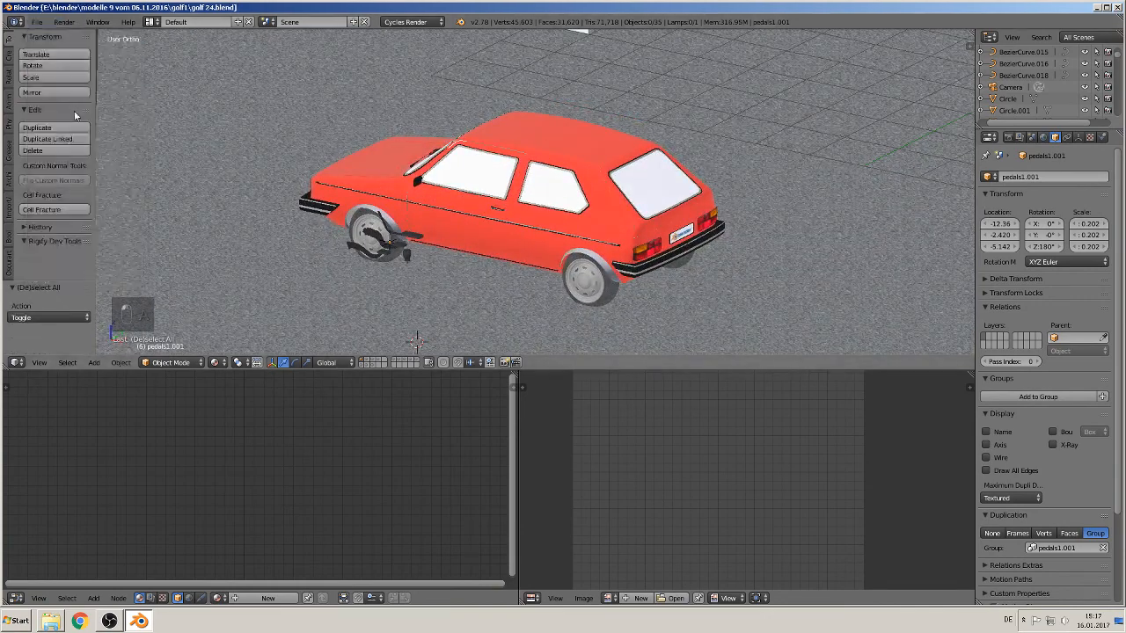